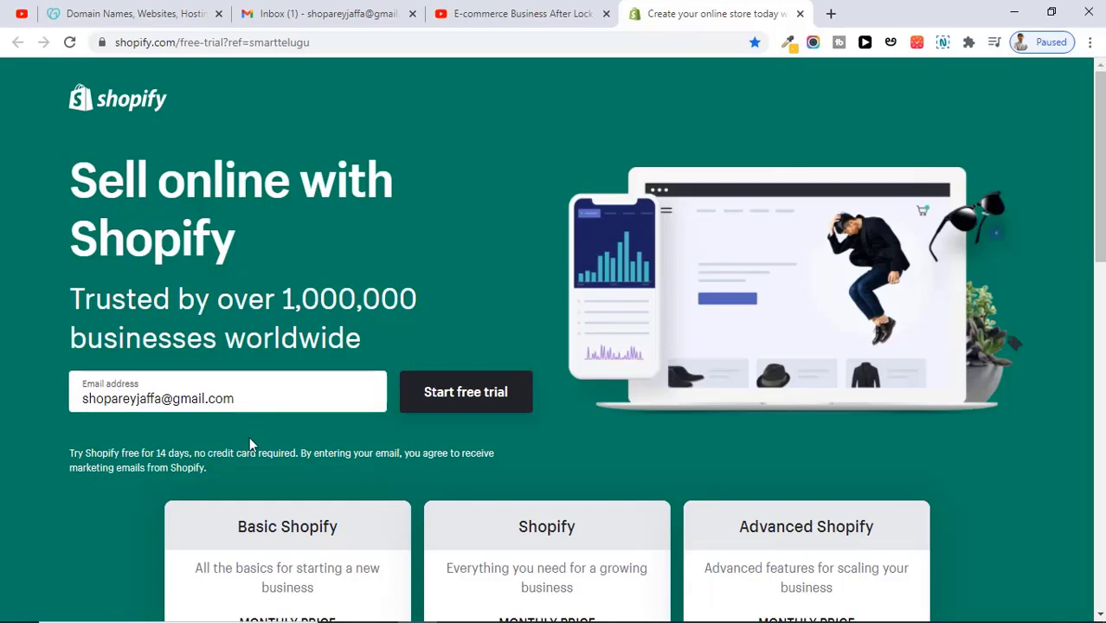
# Step: Create the free-trial store shopareyjaffa with the account e-mail and password, skipping the business questionnaire and submitting the contact address details
pyautogui.click(473, 400)
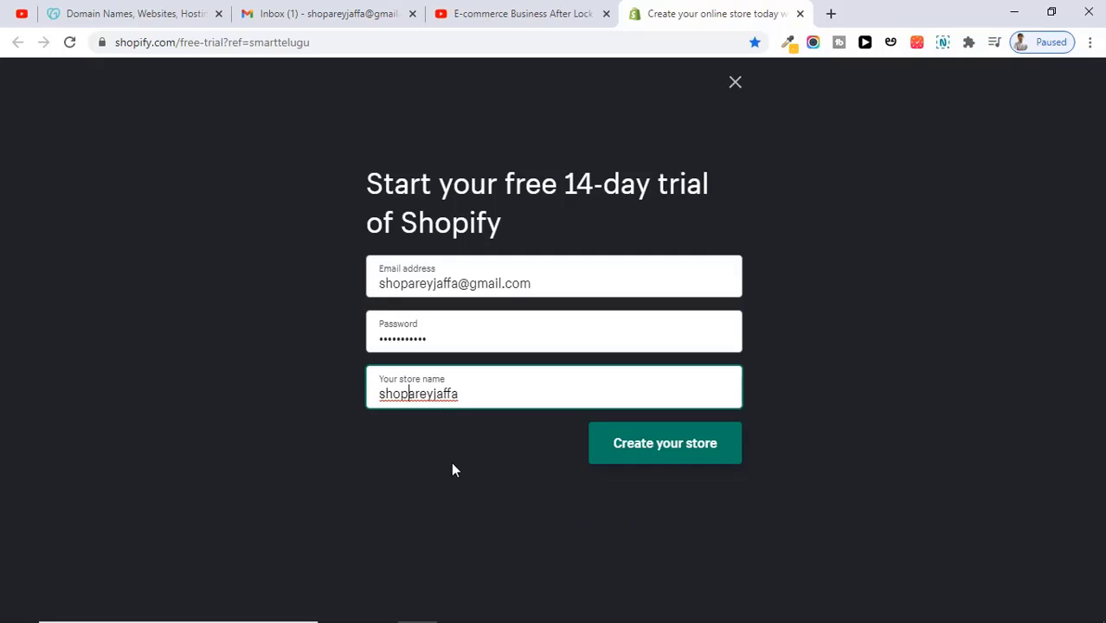
pyautogui.click(685, 456)
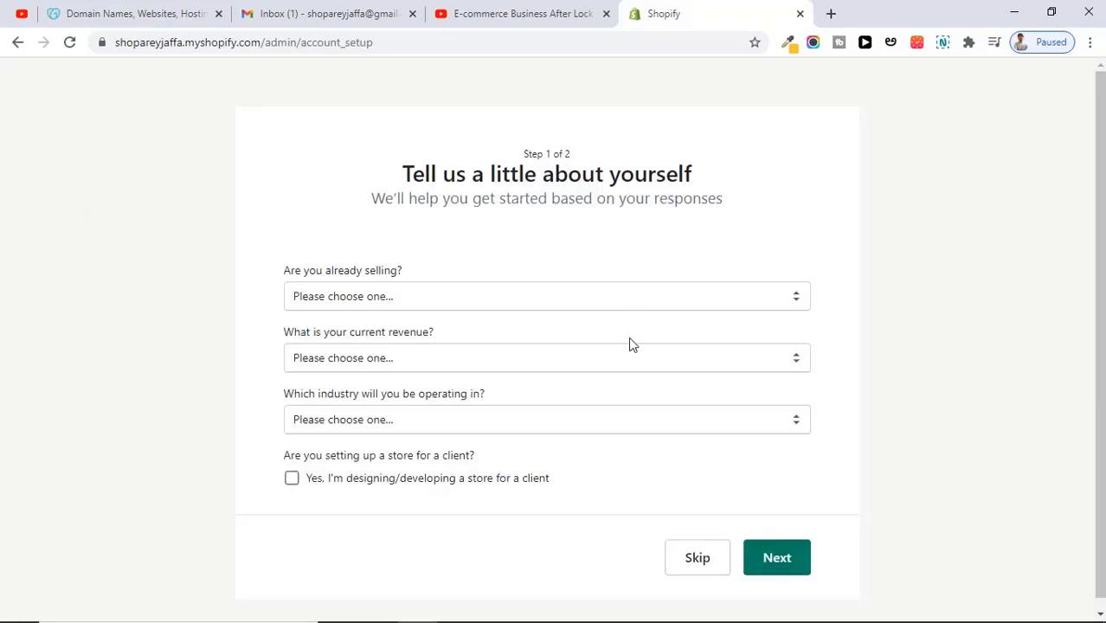
pyautogui.click(698, 559)
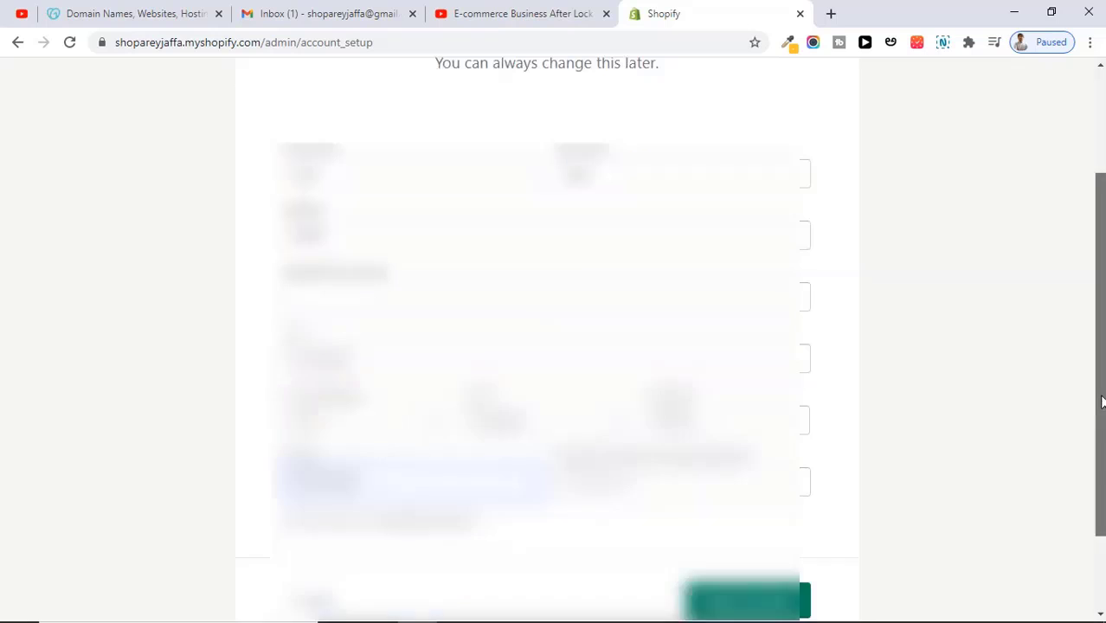
pyautogui.click(738, 600)
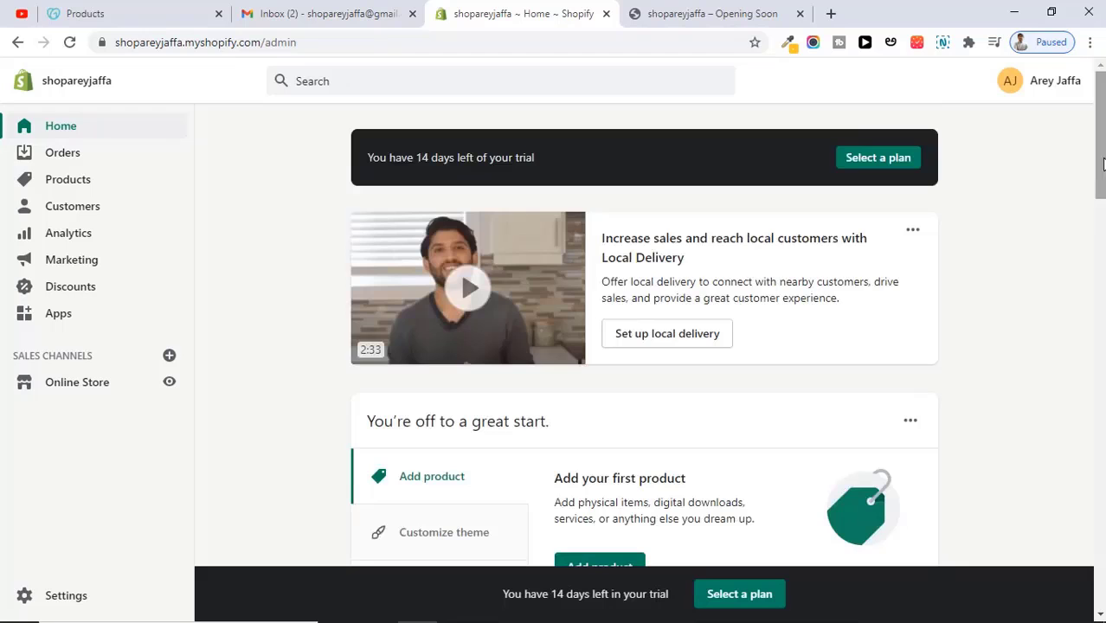
# Step: Verify the account's e-mail address through Shopify's confirmation message in Gmail and return to the shopareyjaffa store admin
pyautogui.scroll(-1, 1098, 161)
pyautogui.scroll(-8, 641, 329)
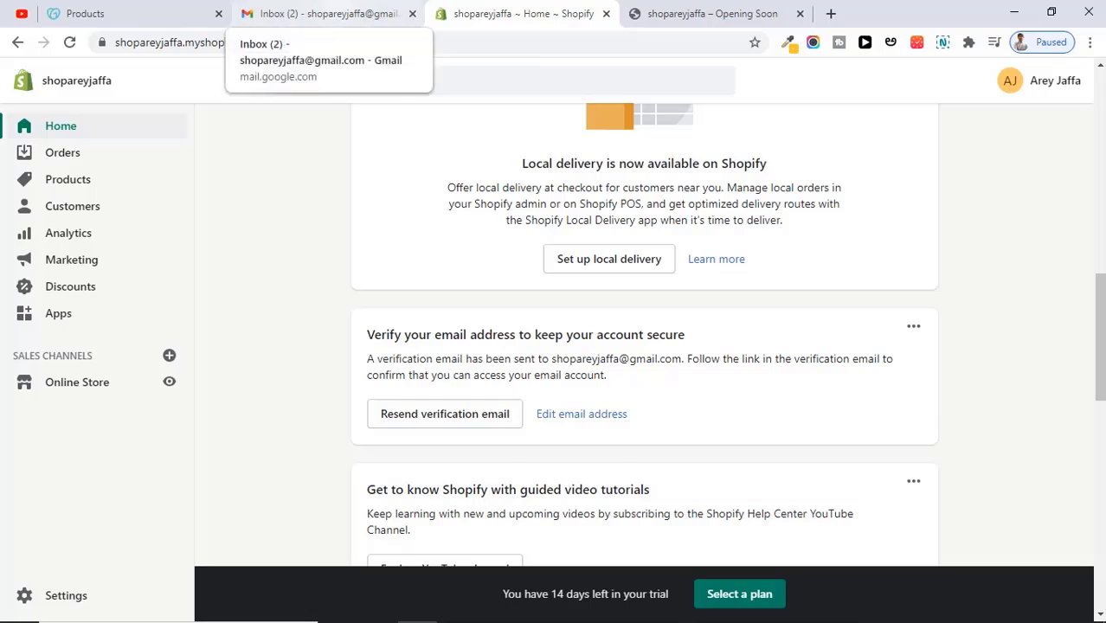
pyautogui.click(320, 13)
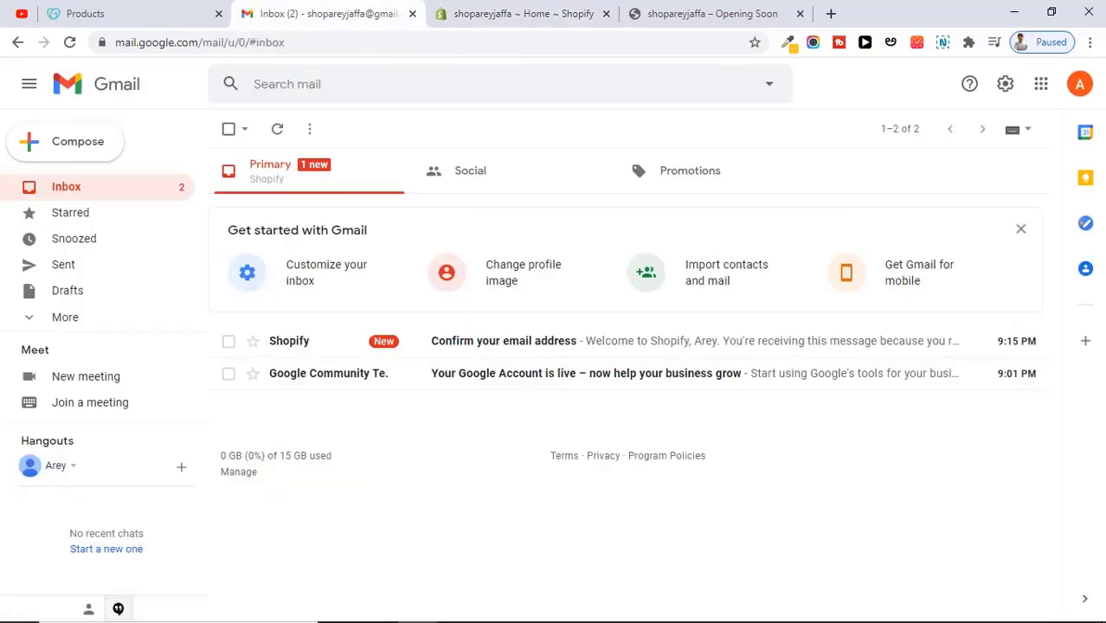
pyautogui.click(523, 351)
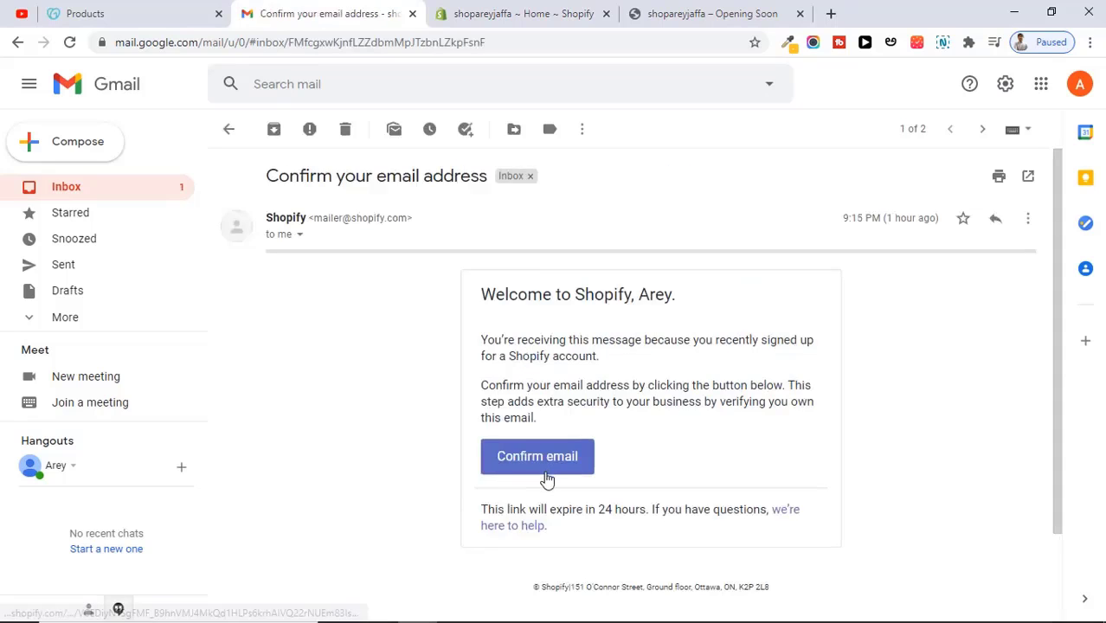
pyautogui.click(541, 459)
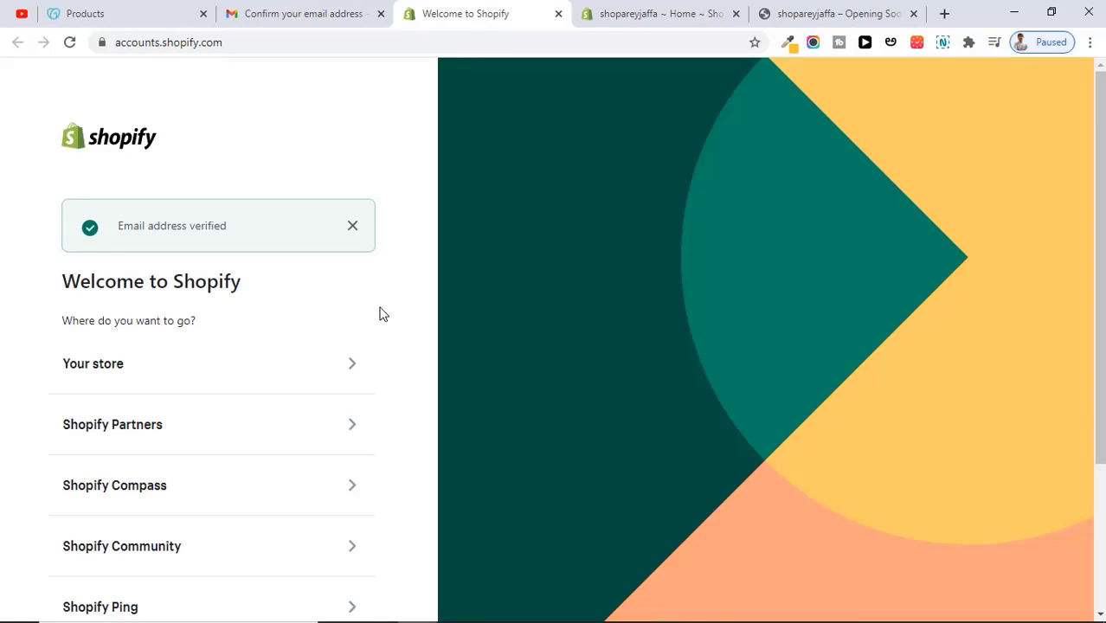
pyautogui.click(143, 369)
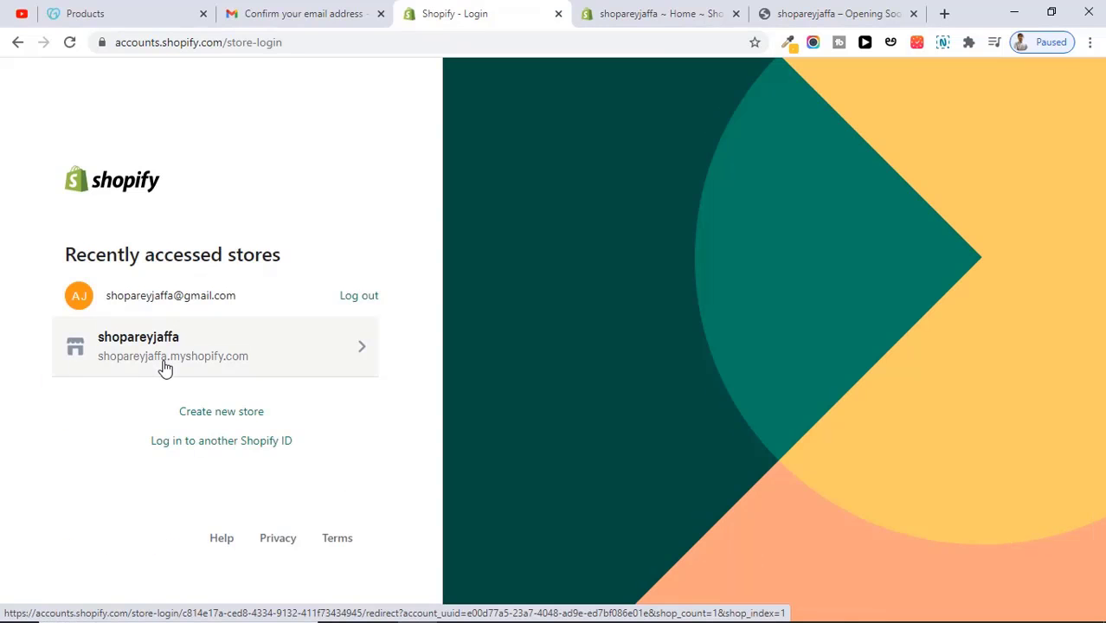
pyautogui.click(165, 368)
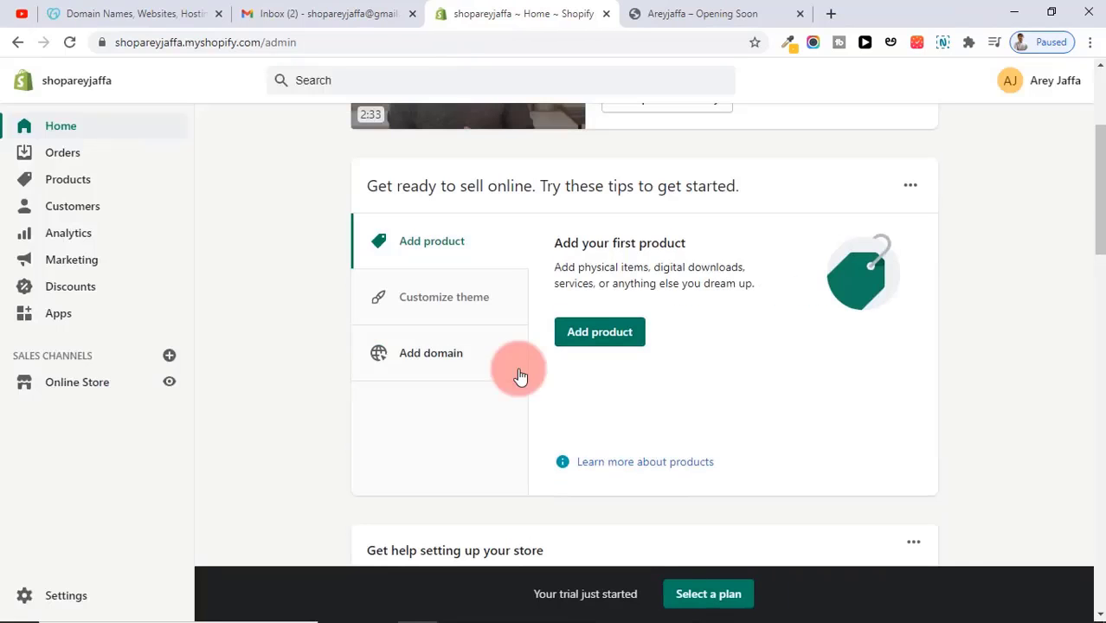
# Step: Look over the home page's product and custom-domain setup tips and the store's current myshopify.com address
pyautogui.click(450, 374)
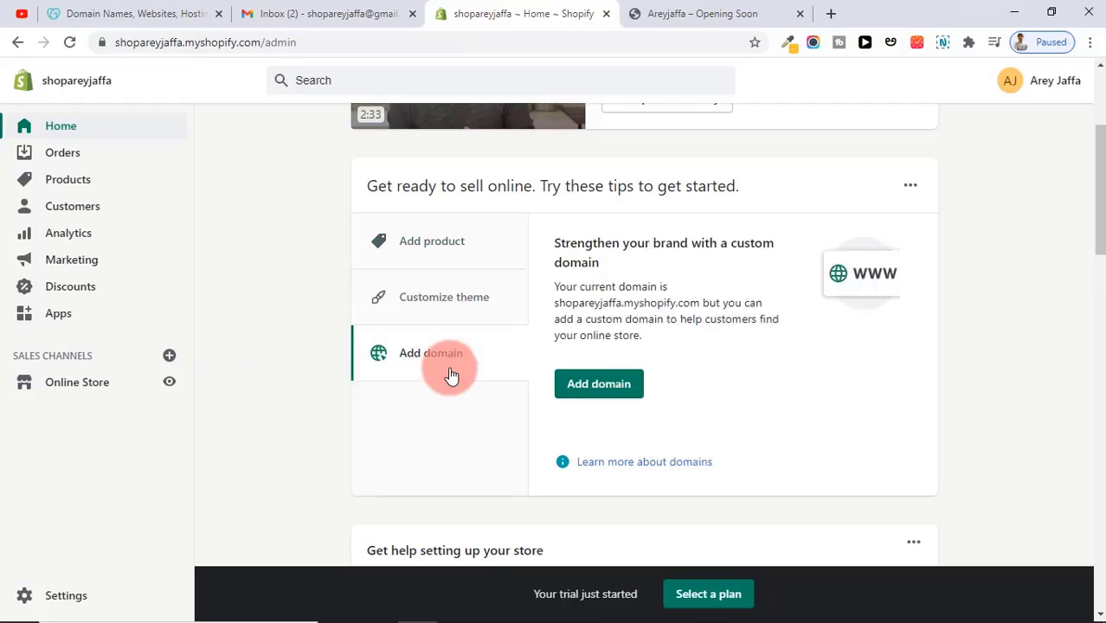
pyautogui.click(478, 245)
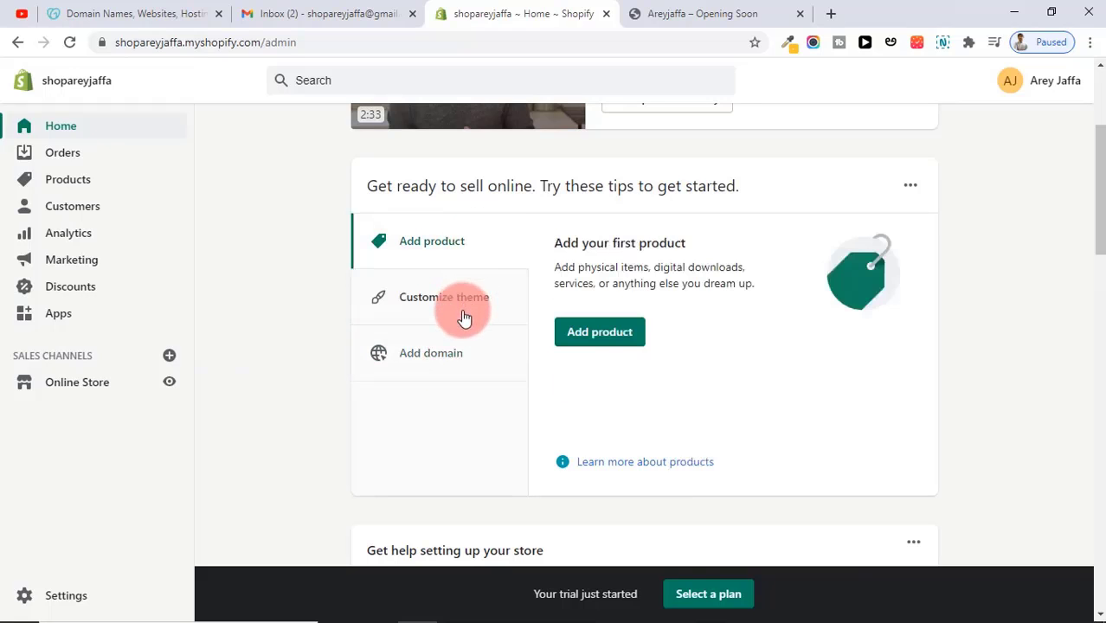
pyautogui.click(457, 364)
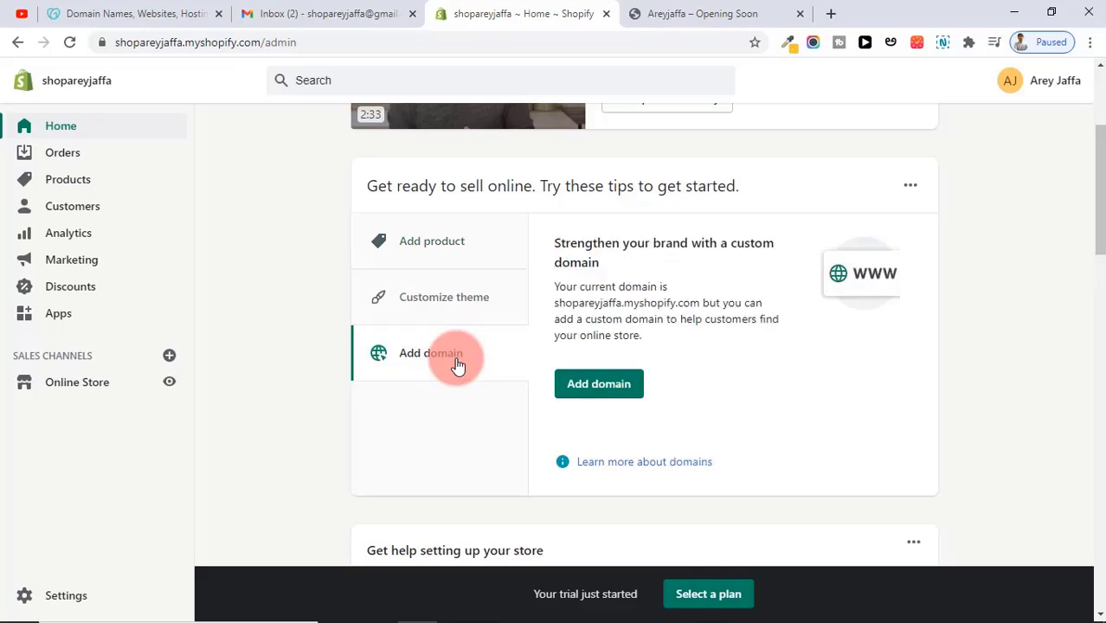
pyautogui.click(265, 45)
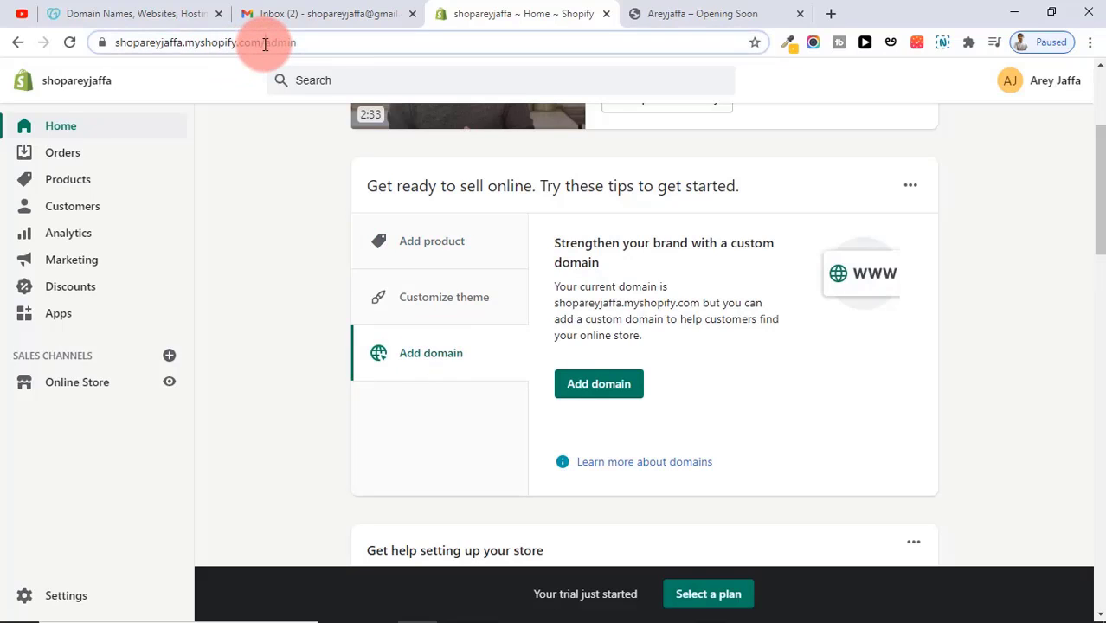
pyautogui.moveTo(265, 44); pyautogui.dragTo(99, 45)
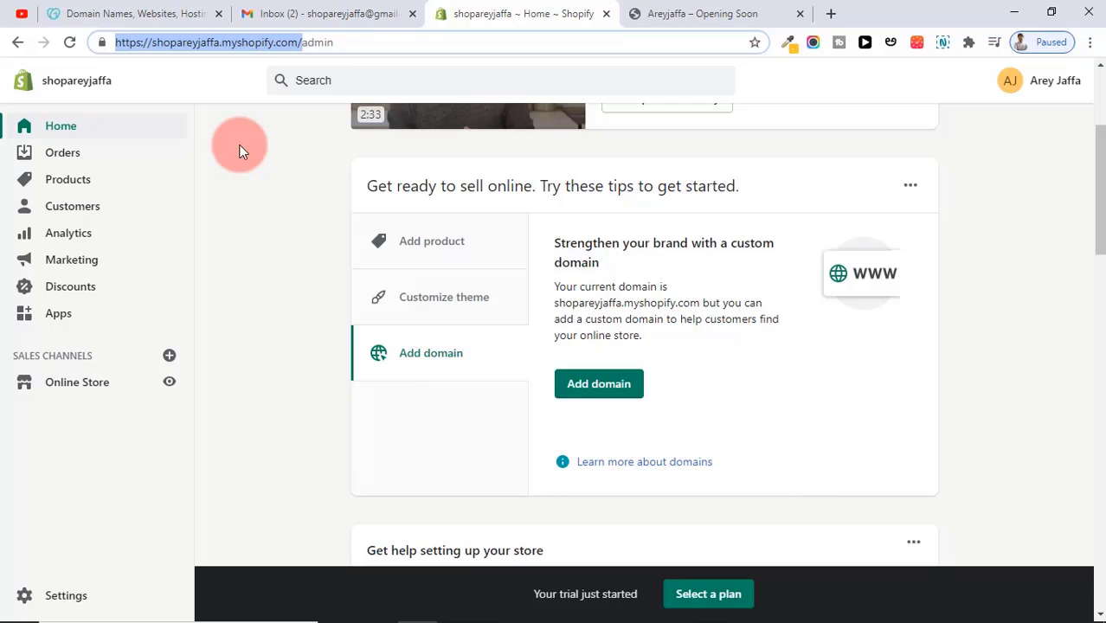
pyautogui.click(303, 344)
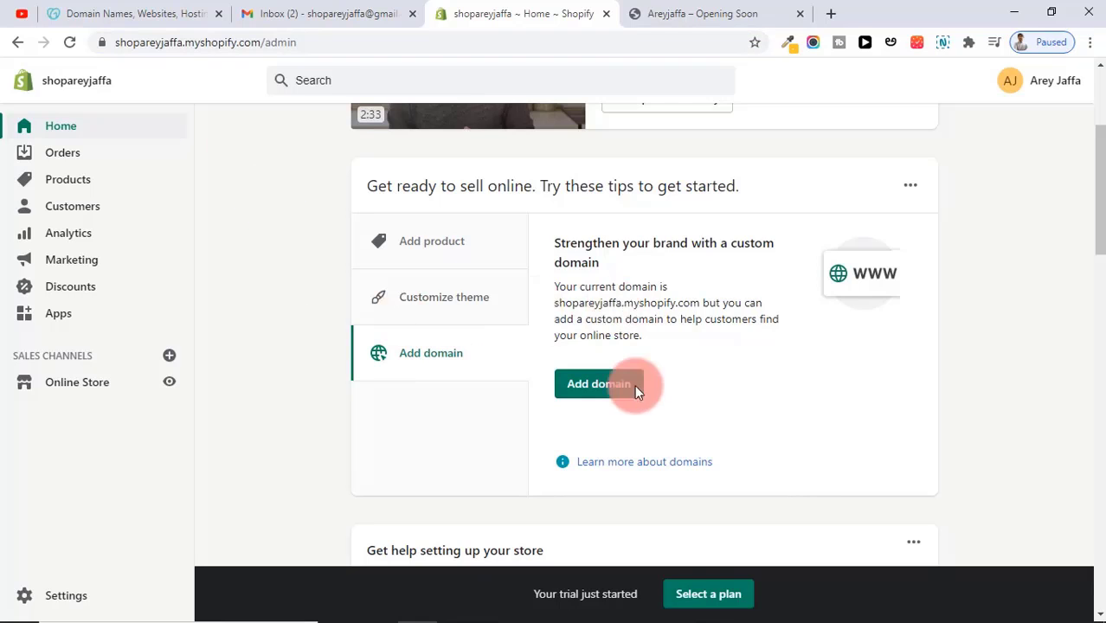
# Step: Go to the purchase of a new custom domain for the store and search for areyjaffausa
pyautogui.click(589, 387)
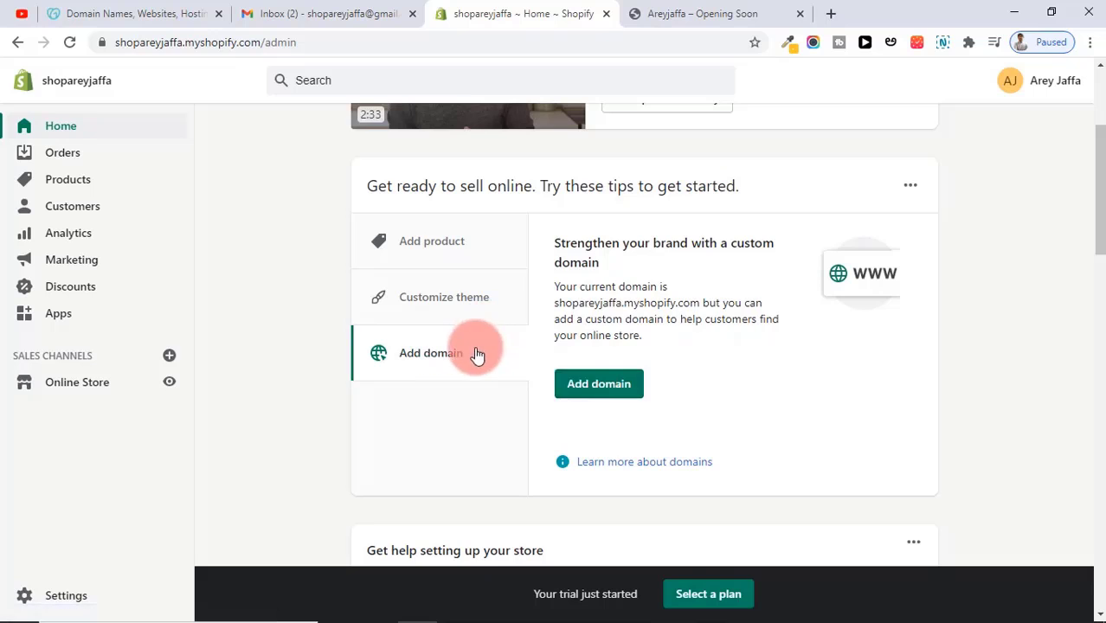
pyautogui.click(602, 388)
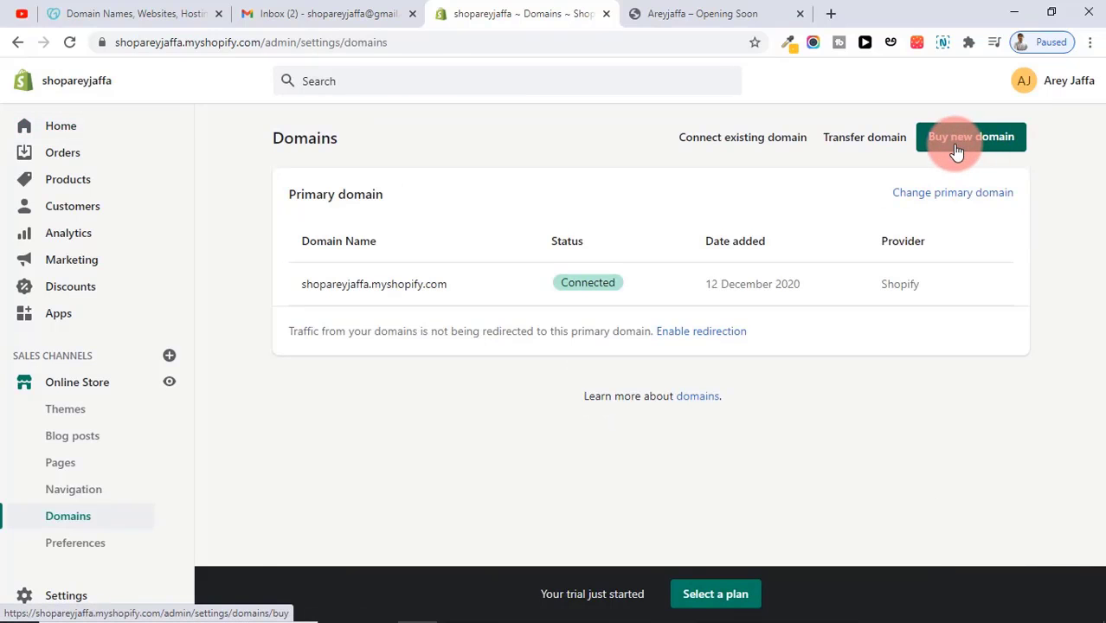
pyautogui.click(957, 151)
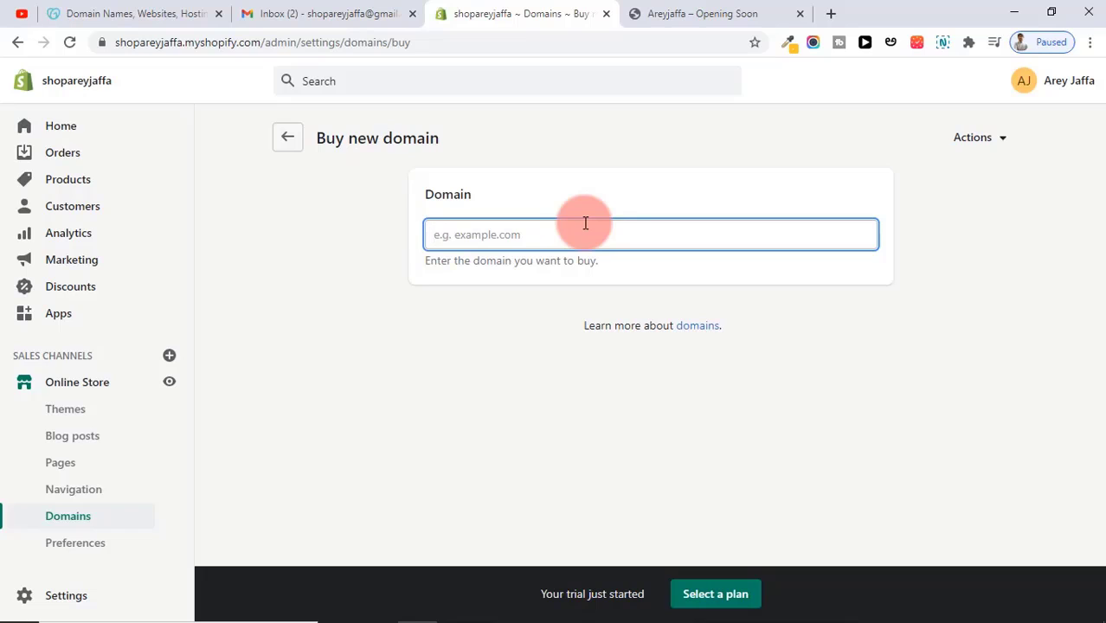
pyautogui.write('areyjaffausa')
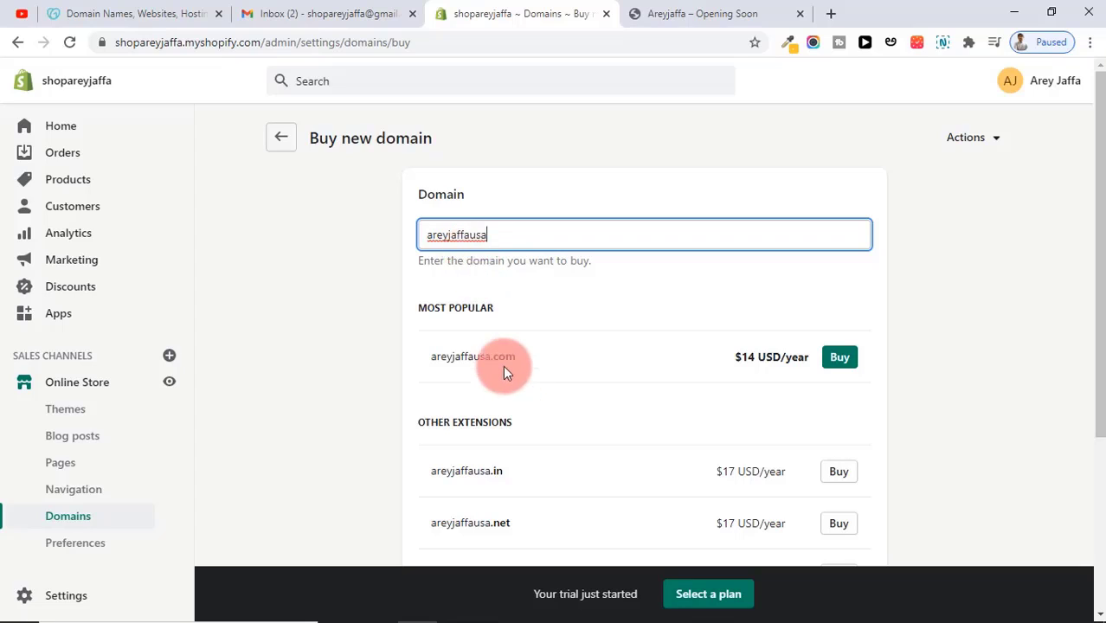
# Step: Compare Shopify's offer for areyjaffausa.com with the domain prices on the GoDaddy website
pyautogui.click(844, 362)
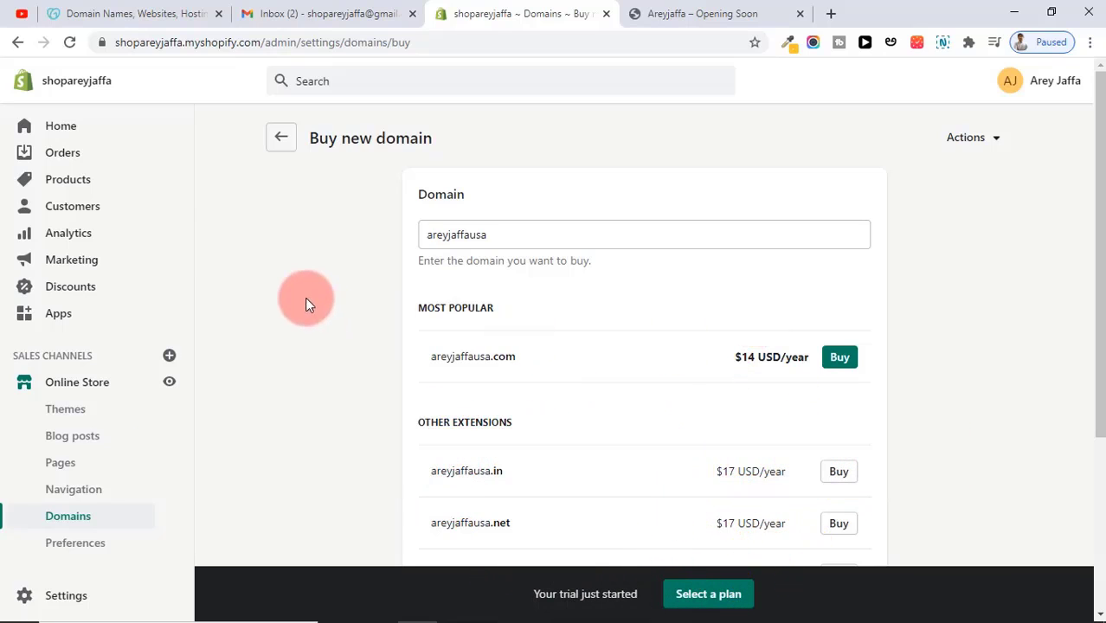
pyautogui.click(156, 12)
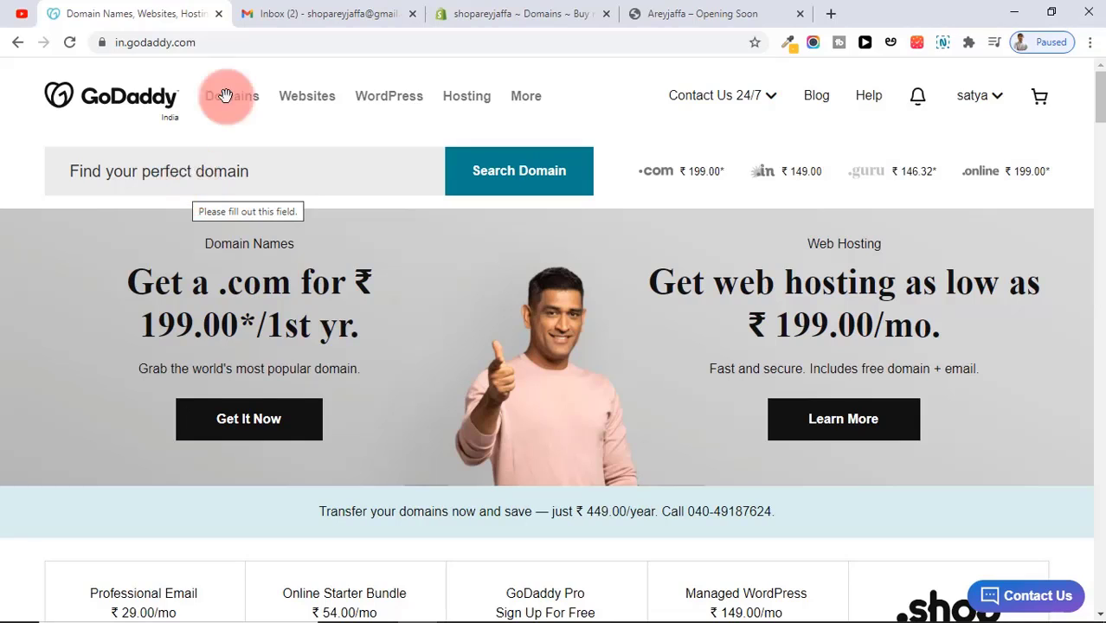
pyautogui.click(446, 12)
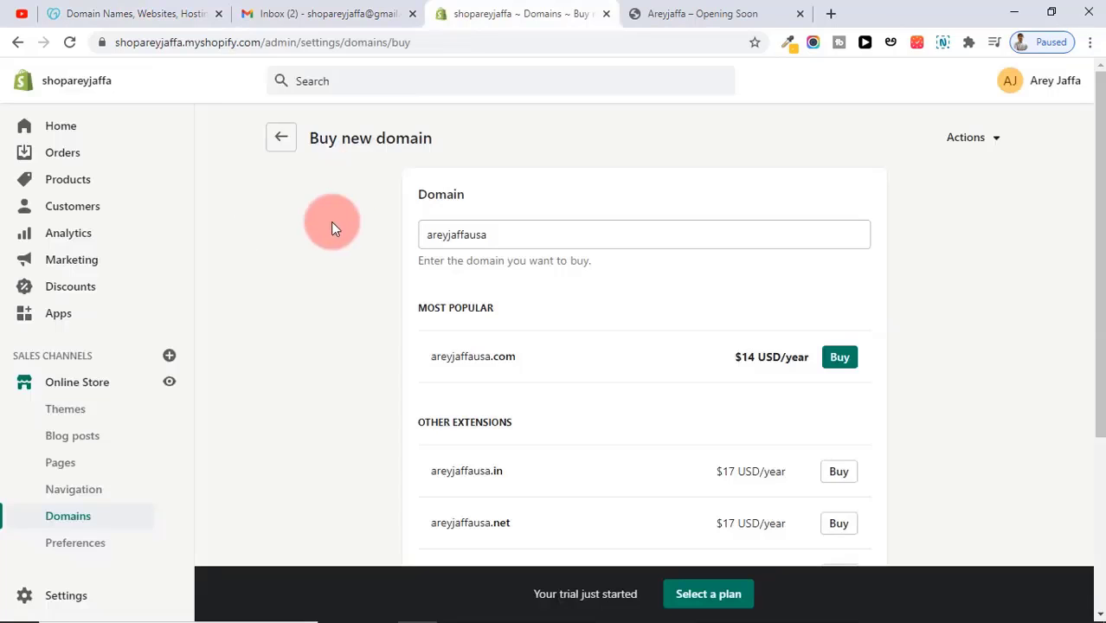
pyautogui.click(182, 12)
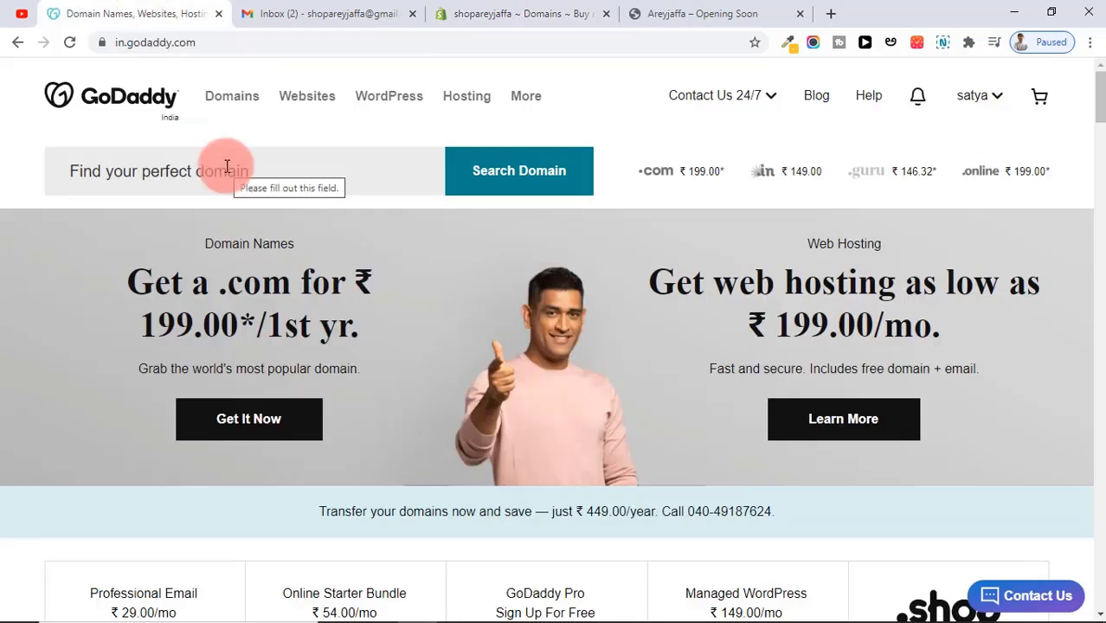
pyautogui.click(544, 8)
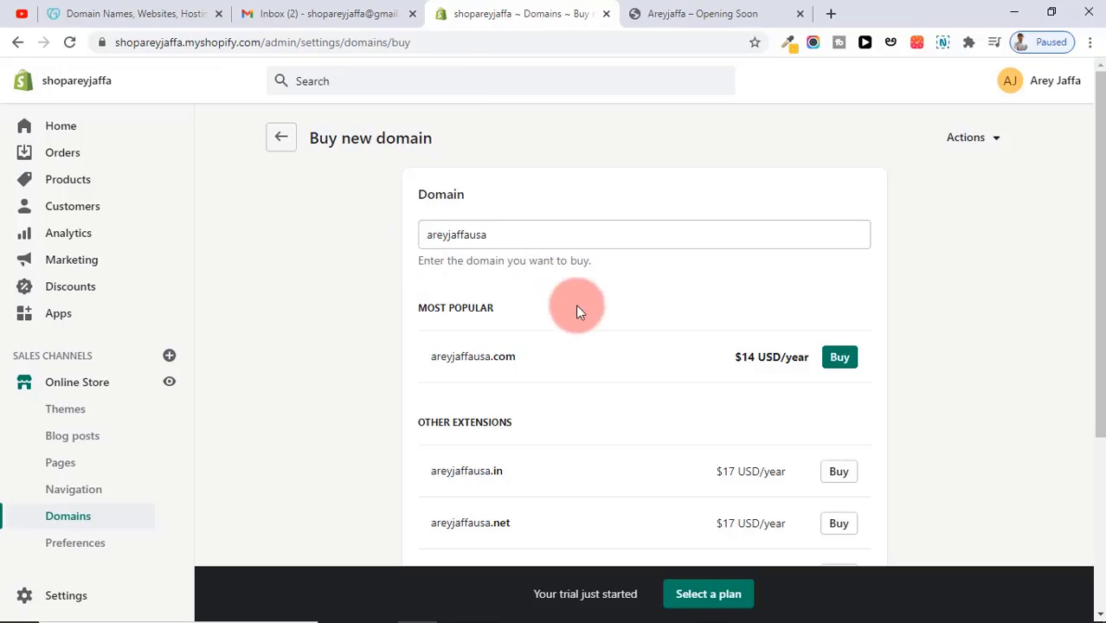
pyautogui.click(840, 361)
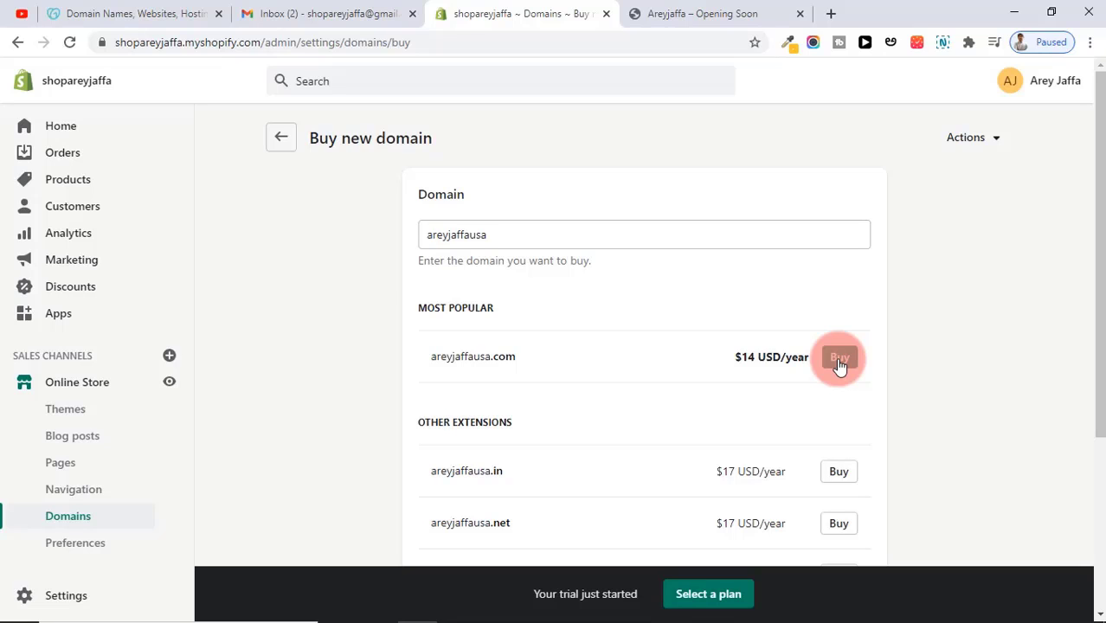
pyautogui.click(86, 12)
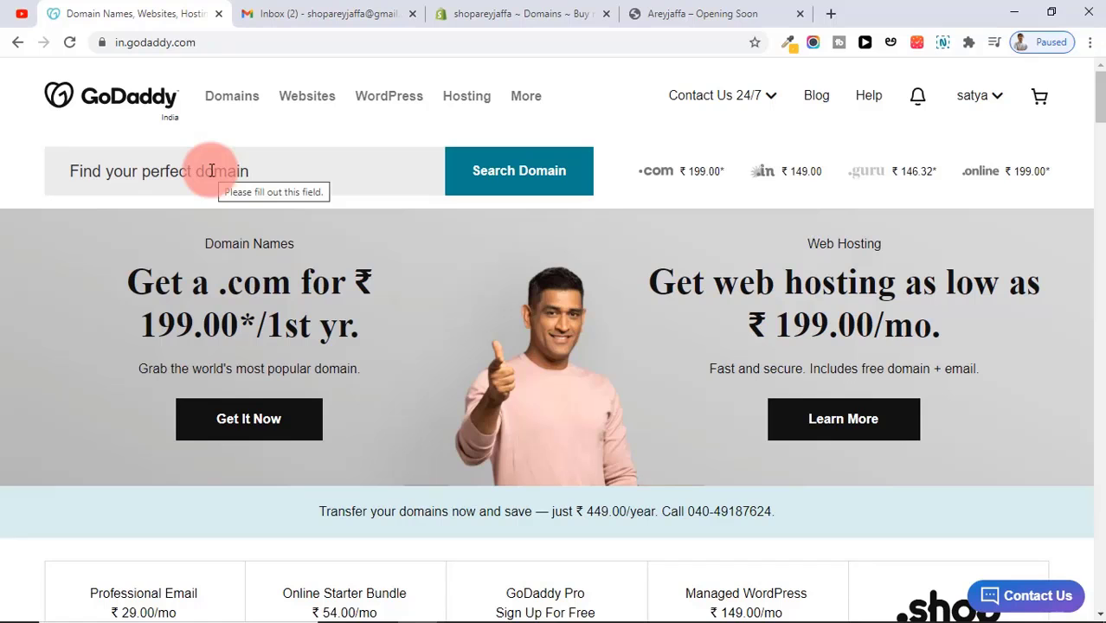
# Step: Open the GoDaddy website in a new incognito window
pyautogui.hotkey('ctrl', 'shift', 'n')
pyautogui.write('godad')
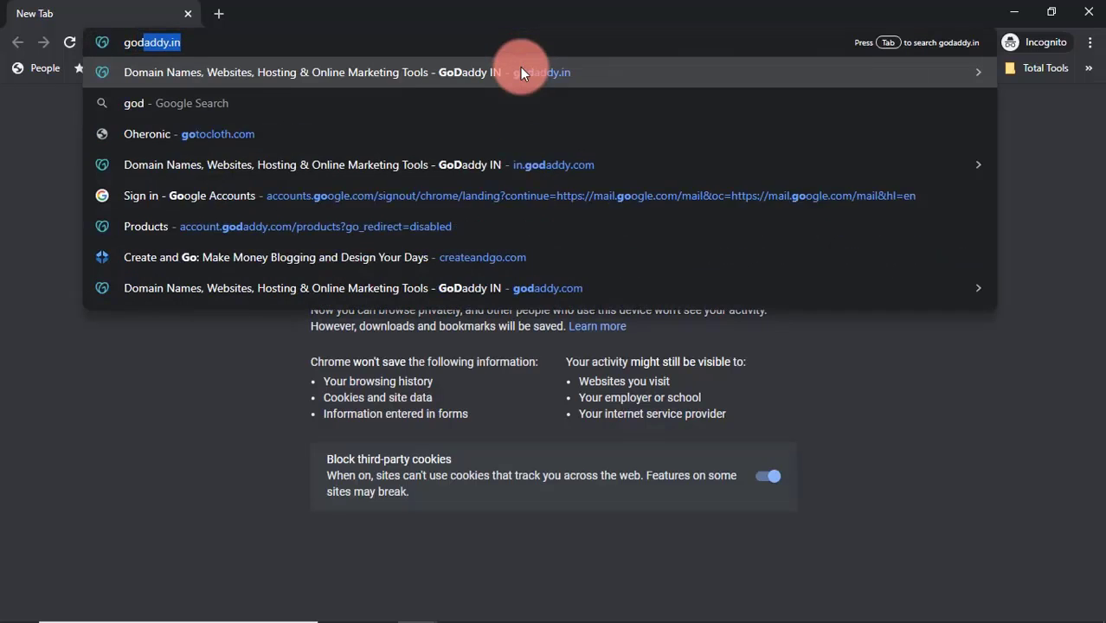
pyautogui.write('yy')
pyautogui.press('BackSpace')
pyautogui.press('BackSpace')
pyautogui.press('BackSpace')
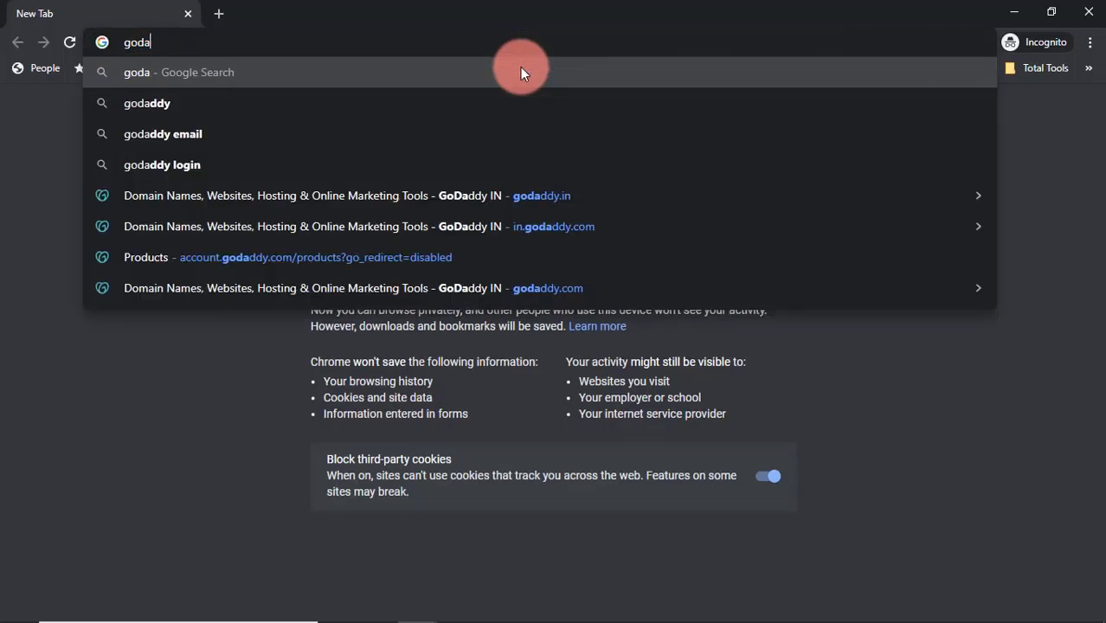
pyautogui.write('ddy')
pyautogui.press('Return')
# Step: Bring up GoDaddy's account creation form for new customers and look over its fields and sign-in options
pyautogui.click(1002, 95)
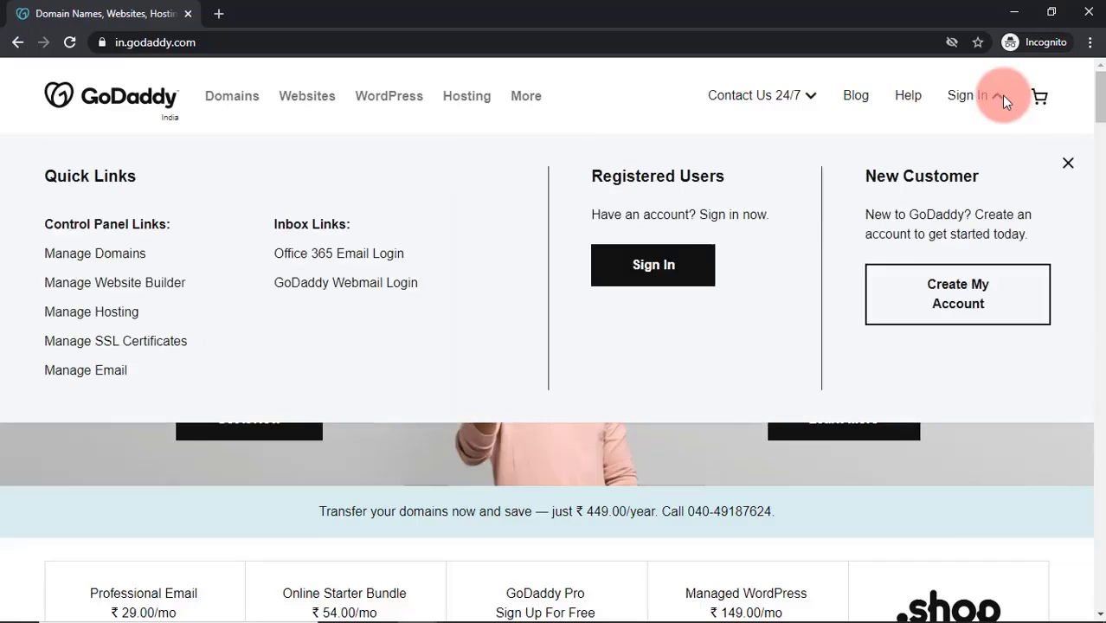
pyautogui.click(903, 313)
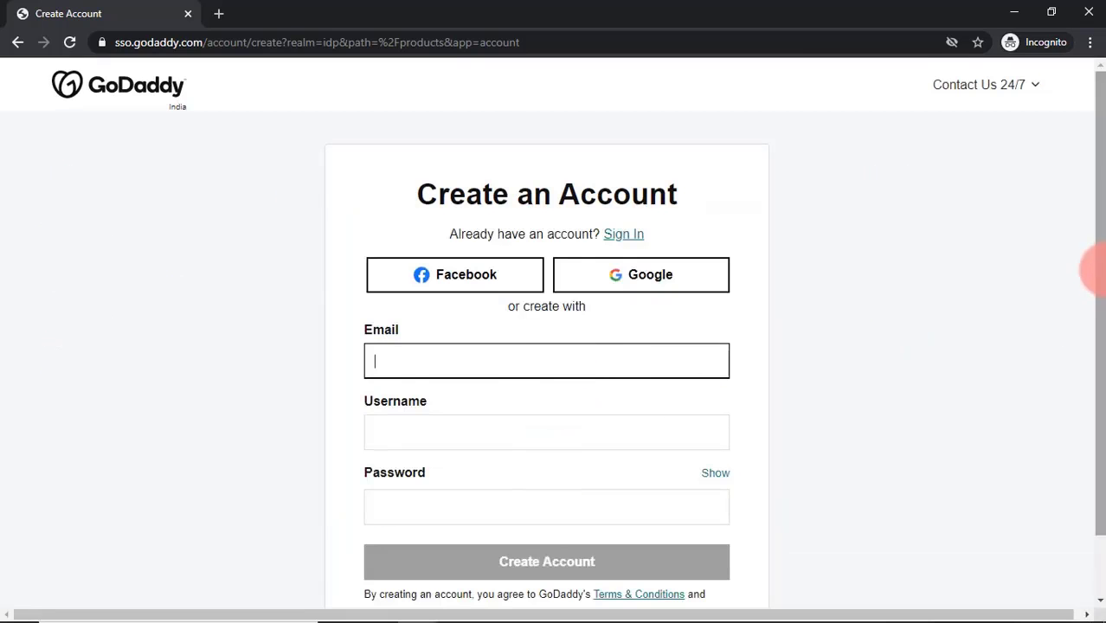
pyautogui.scroll(-1, 1097, 272)
pyautogui.click(626, 166)
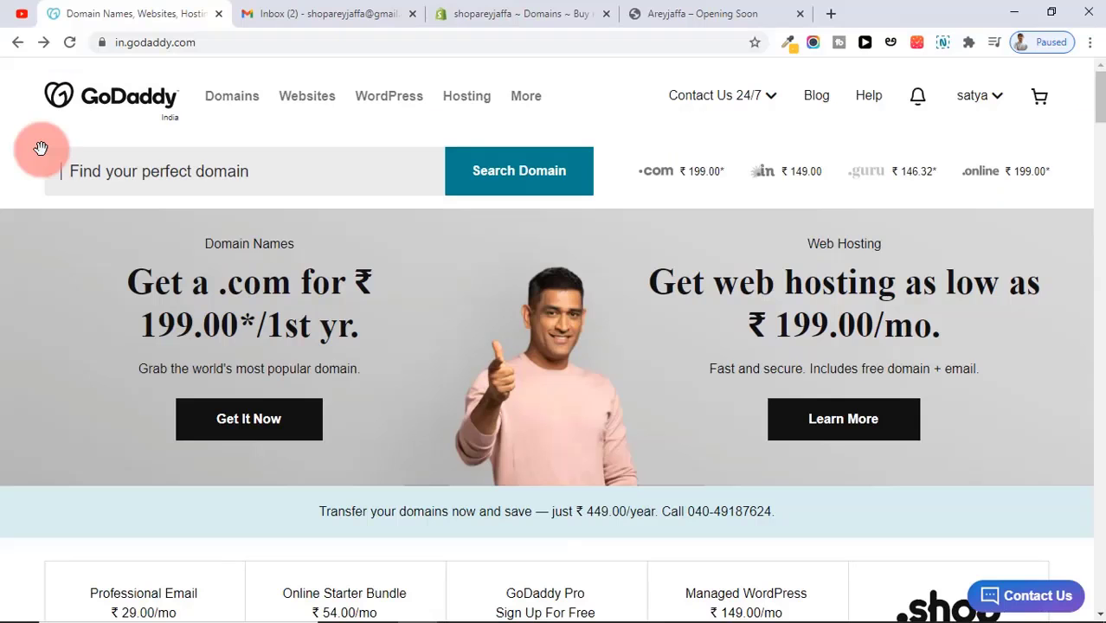
# Step: Search GoDaddy for the domain areyjaffausa.com in the signed-in browser window
pyautogui.click(214, 176)
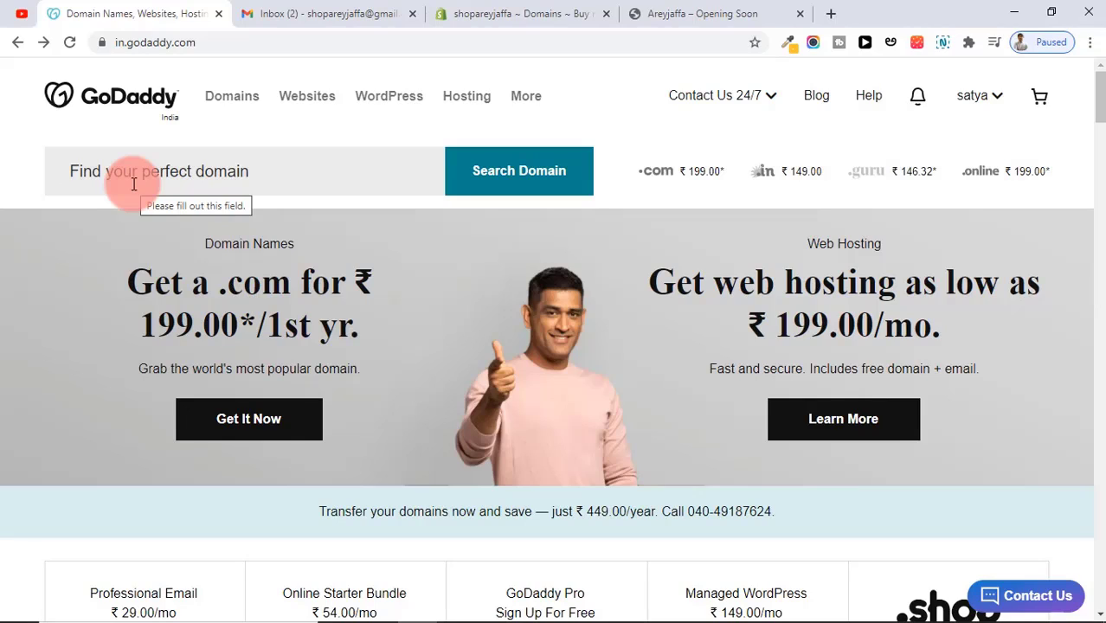
pyautogui.write('areyjaffausa.com')
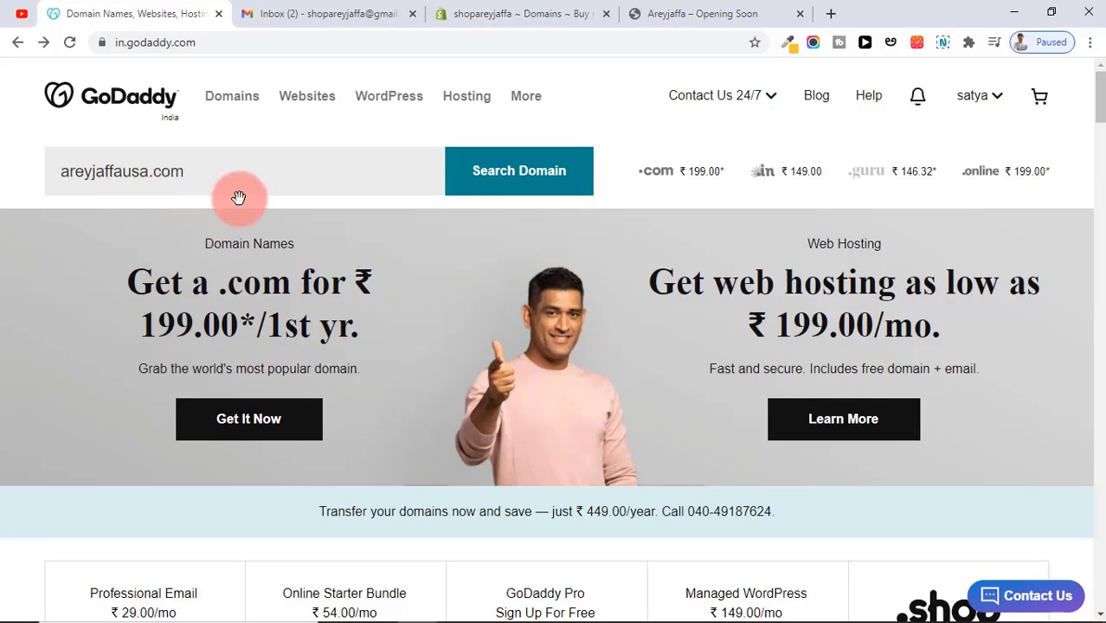
pyautogui.click(500, 189)
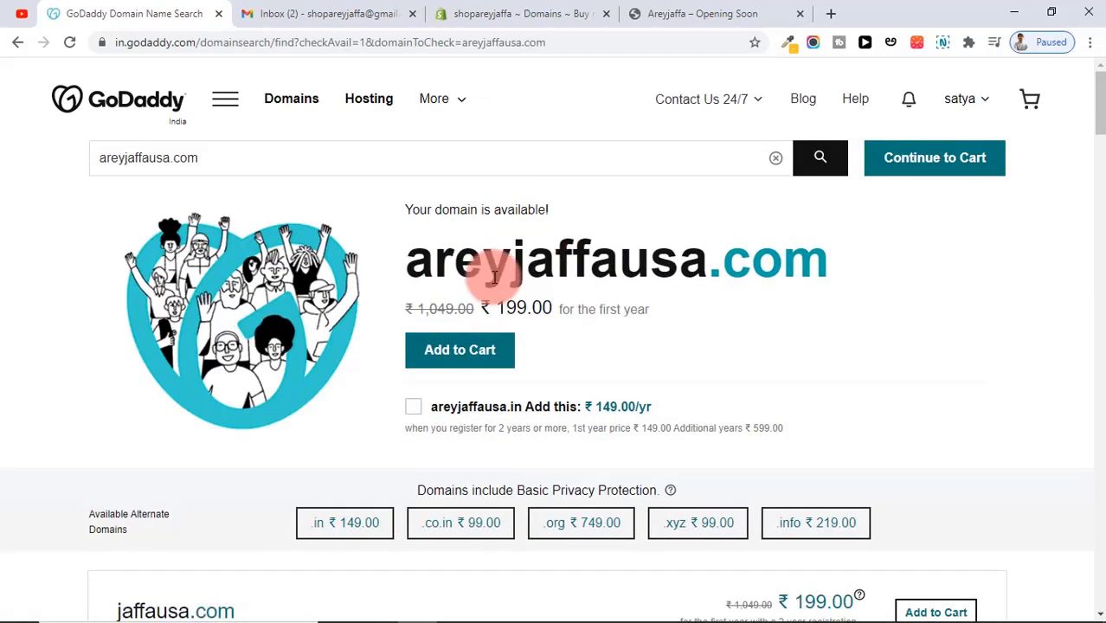
# Step: Try adding areyjaffausa.com to the GoDaddy basket to view its registration periods, and remove it from the basket again
pyautogui.click(485, 355)
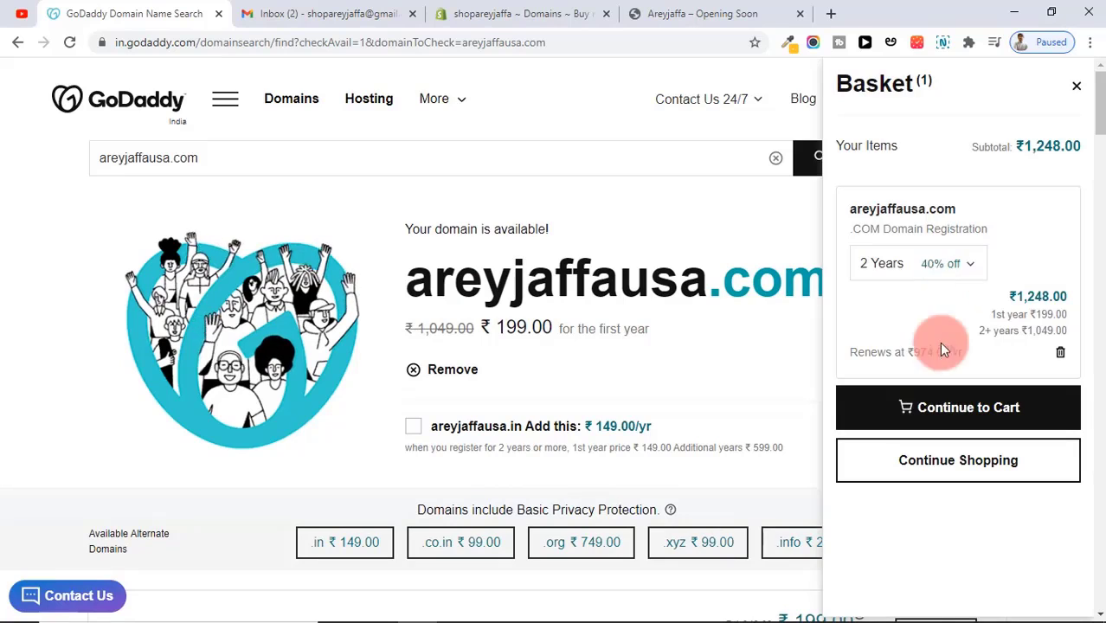
pyautogui.click(931, 264)
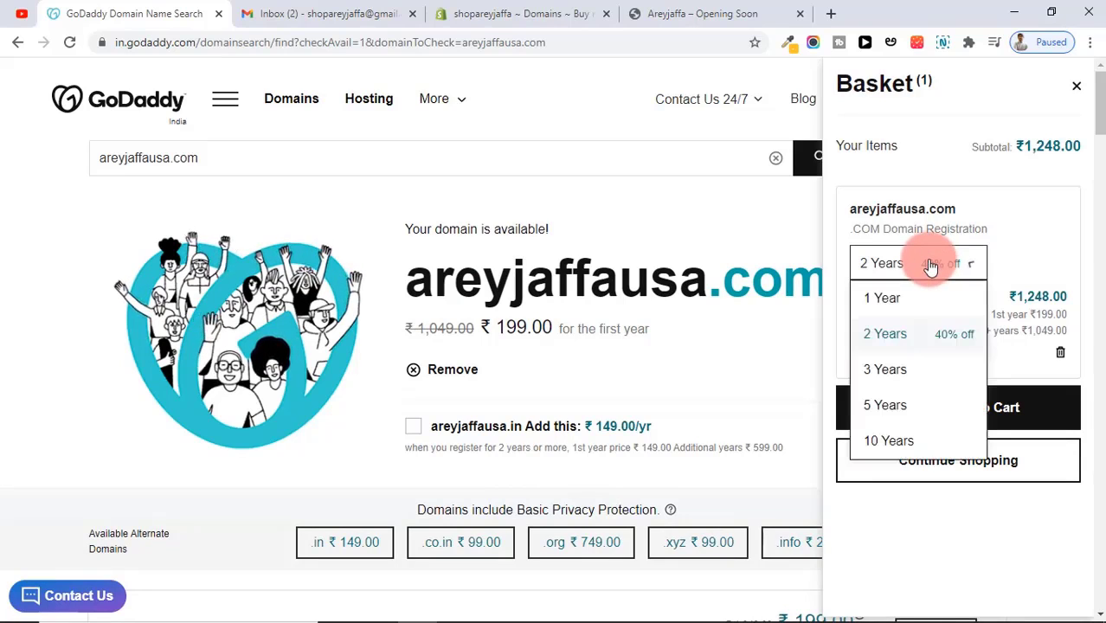
pyautogui.click(1092, 240)
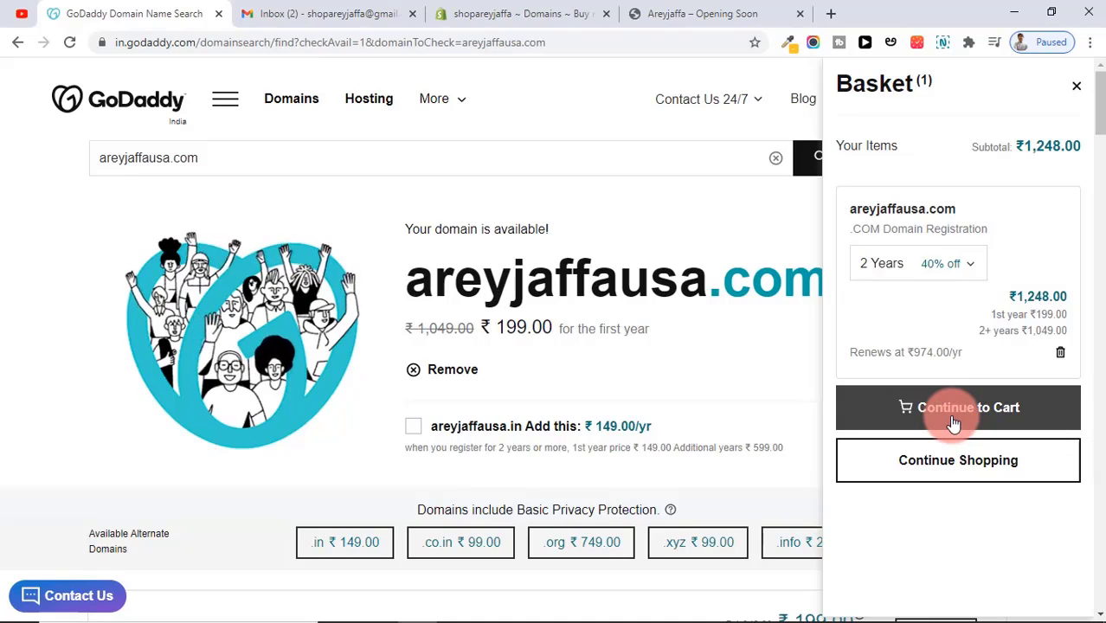
pyautogui.click(1062, 354)
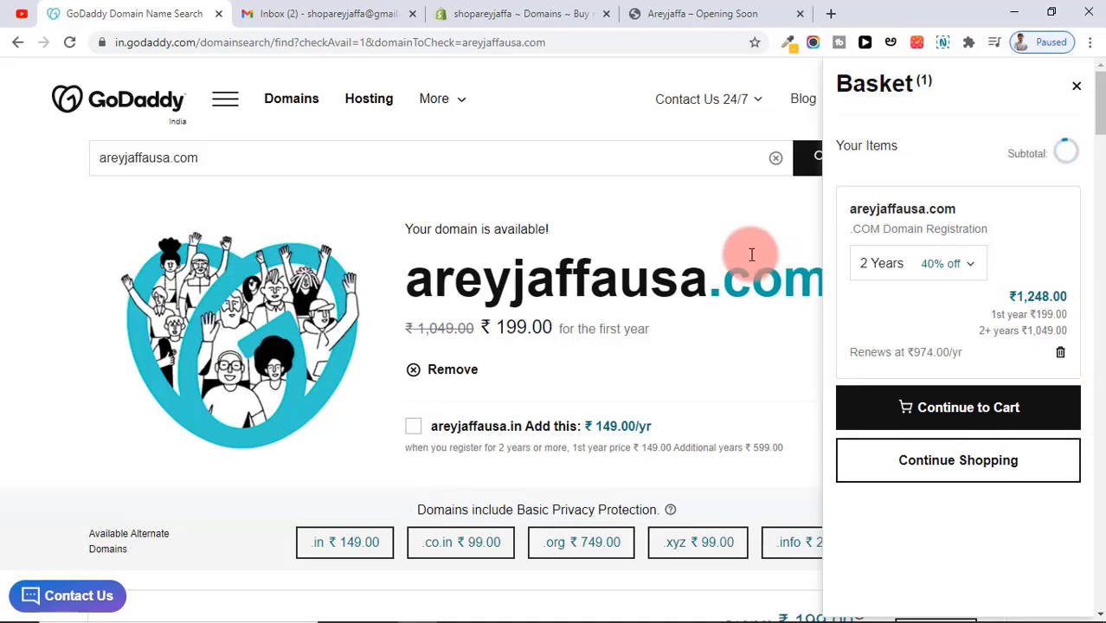
pyautogui.click(1077, 87)
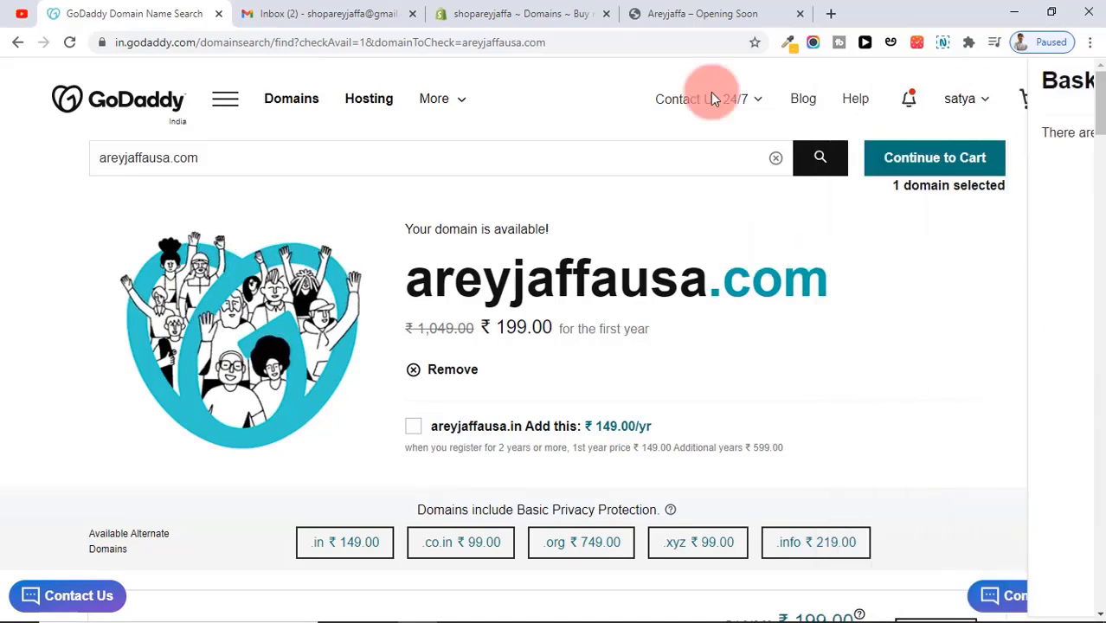
# Step: Switch to the Shopify admin and go from the home page's domain setup tip to the store's domain settings
pyautogui.click(513, 13)
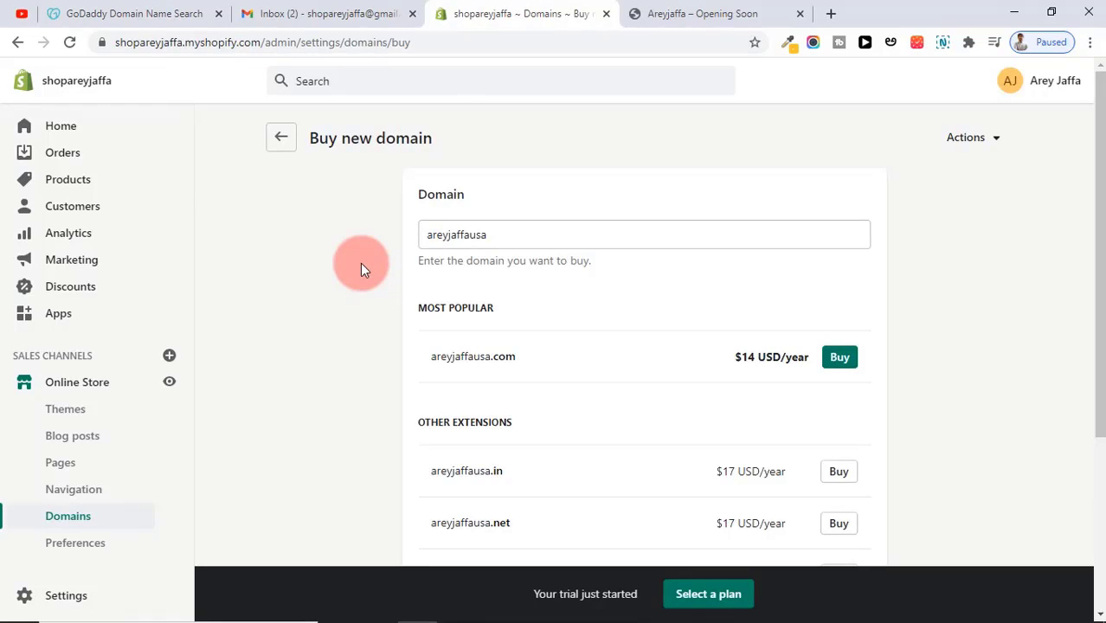
pyautogui.click(136, 128)
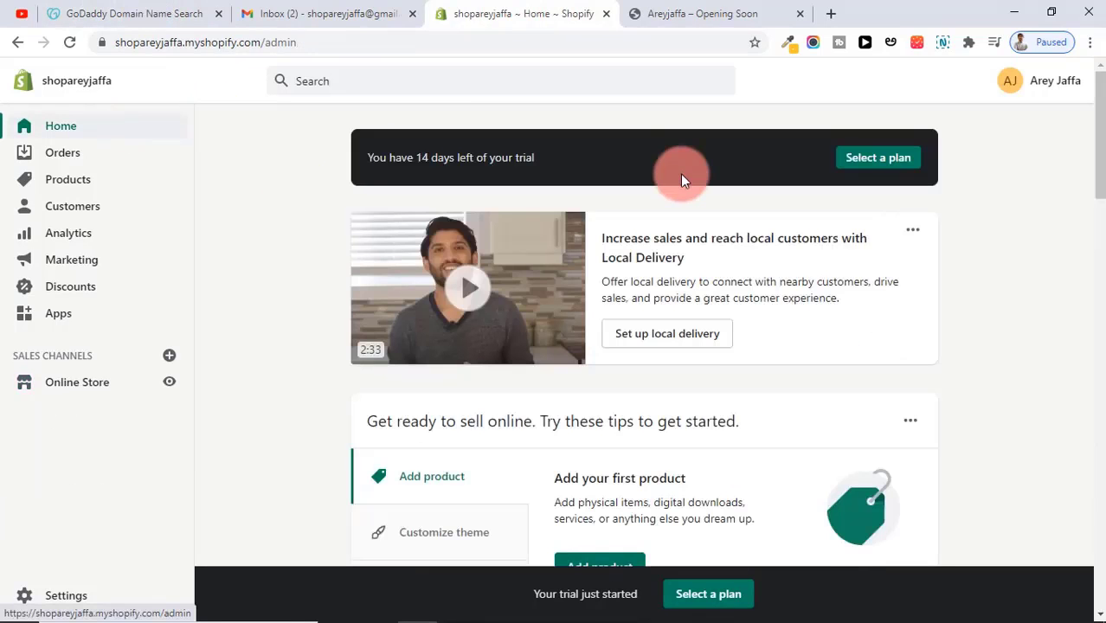
pyautogui.scroll(-4, 447, 367)
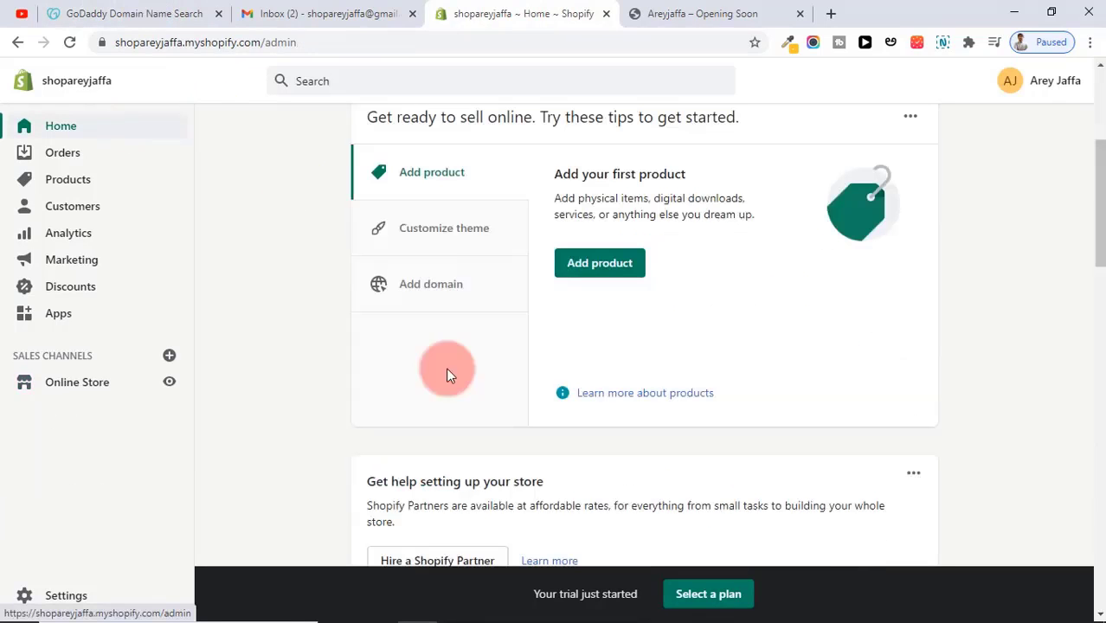
pyautogui.click(436, 305)
pyautogui.click(600, 316)
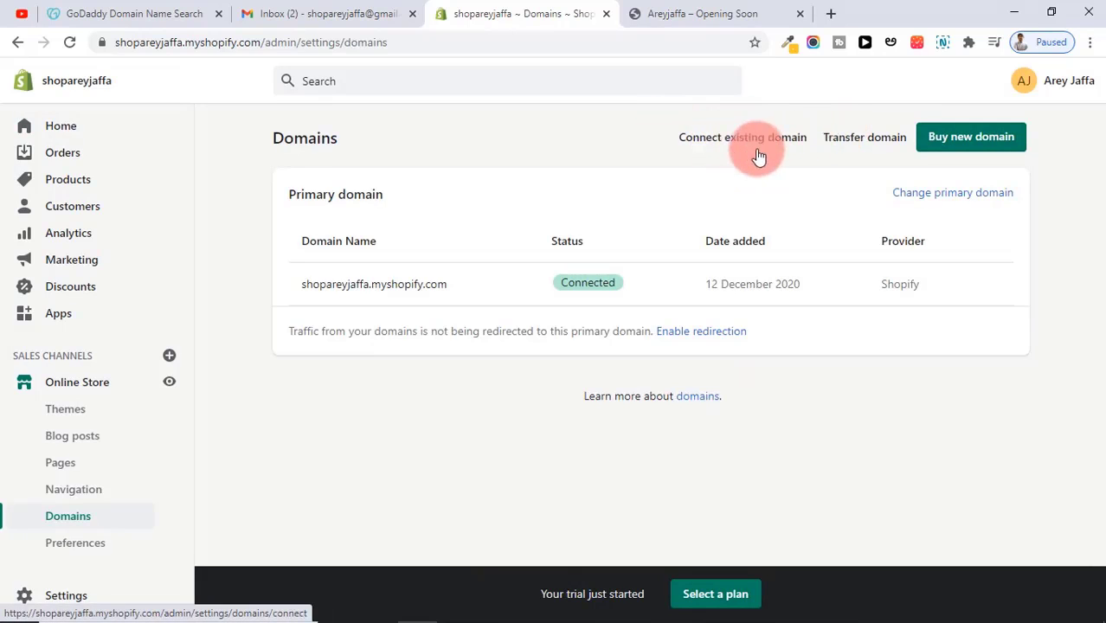
# Step: Start connecting an existing domain to the store and submit areyjaffa.in as the domain
pyautogui.click(720, 146)
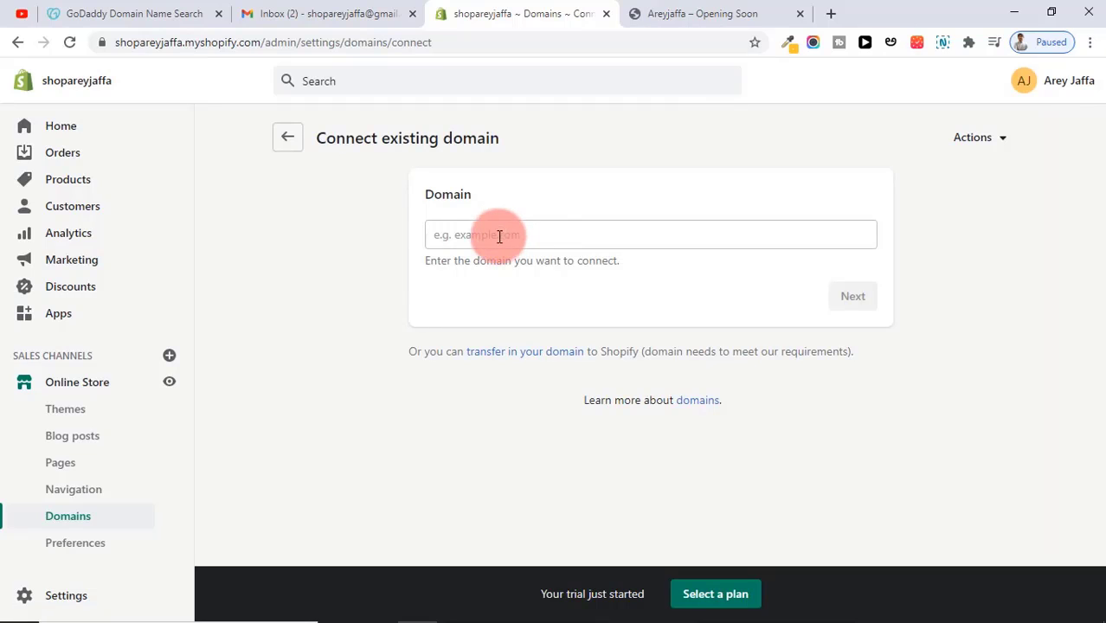
pyautogui.click(500, 236)
pyautogui.write('areyjaffa.in')
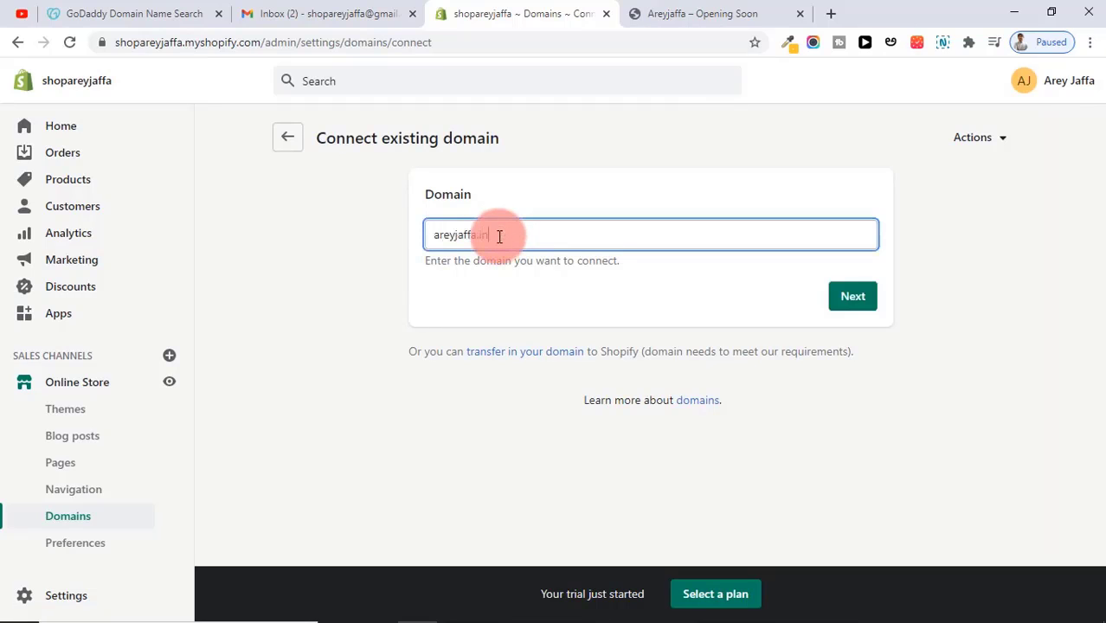
pyautogui.click(855, 303)
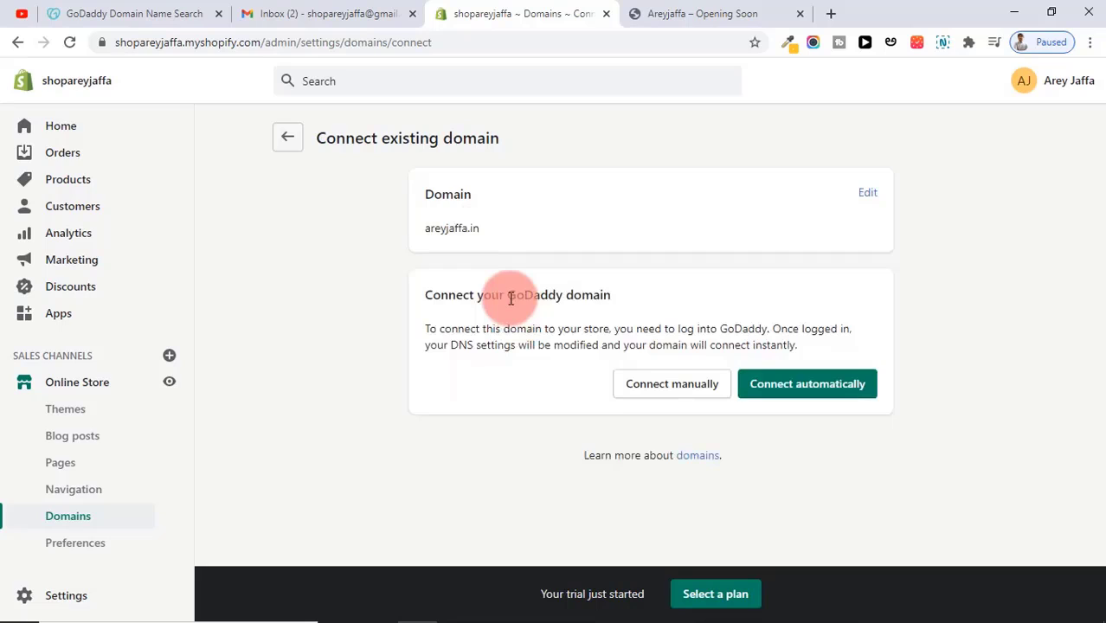
# Step: Read the GoDaddy connection notice for areyjaffa.in and check the GoDaddy tab before returning to Shopify
pyautogui.moveTo(510, 296); pyautogui.dragTo(581, 293)
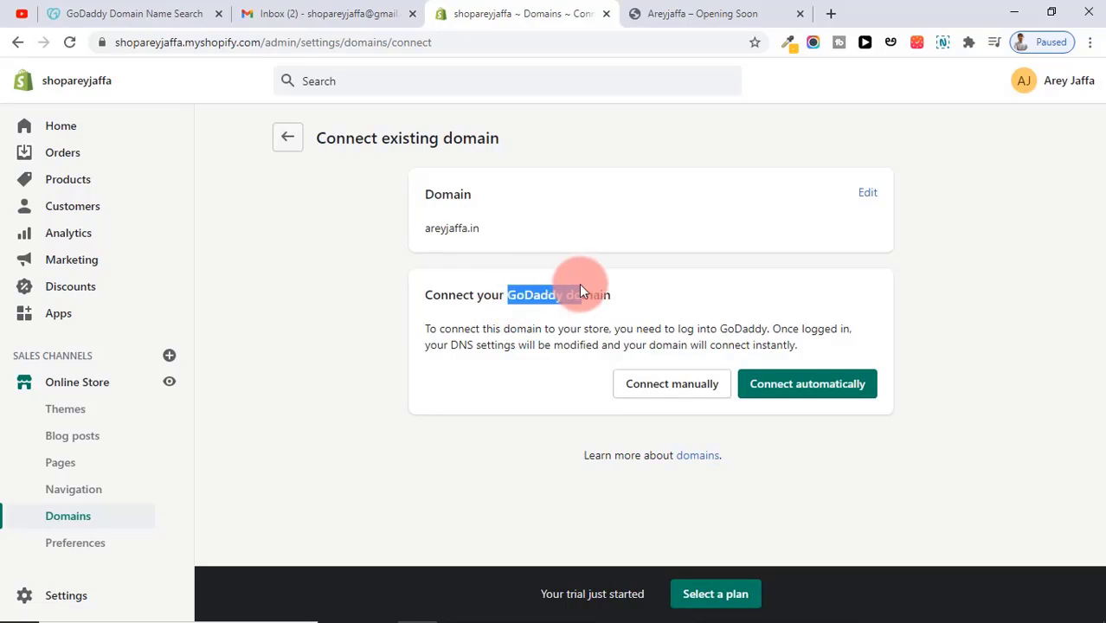
pyautogui.moveTo(581, 292); pyautogui.dragTo(622, 291)
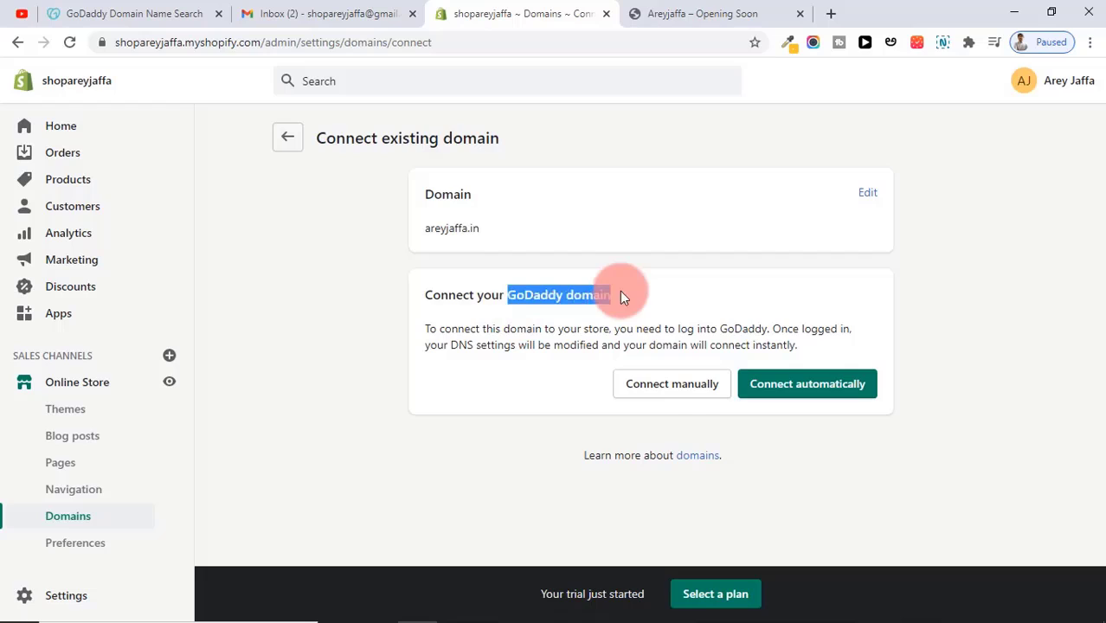
pyautogui.click(481, 310)
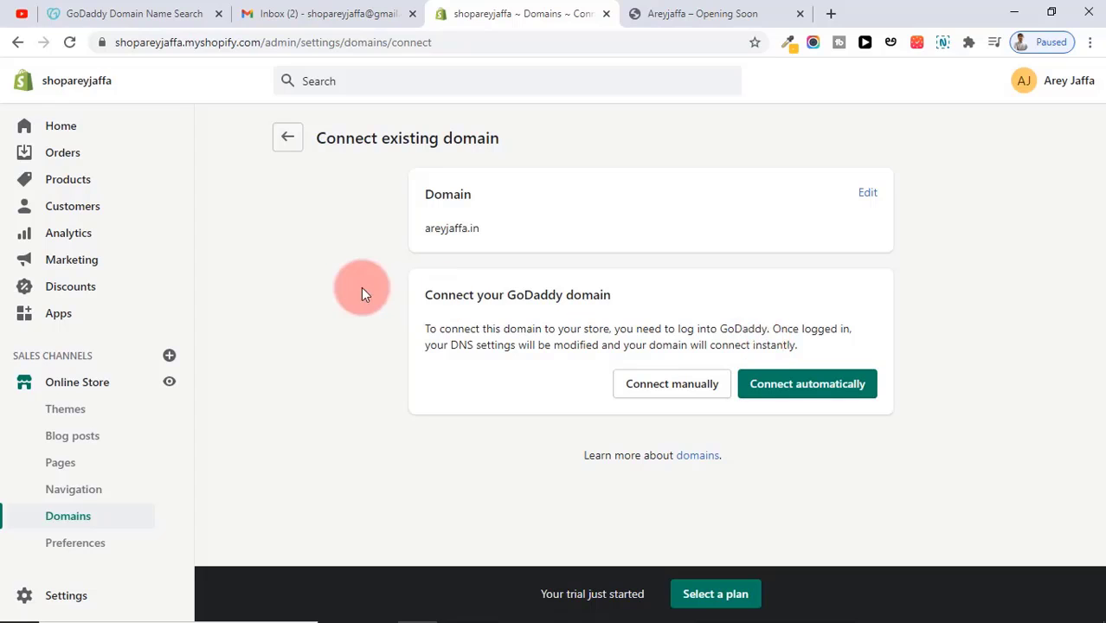
pyautogui.click(103, 9)
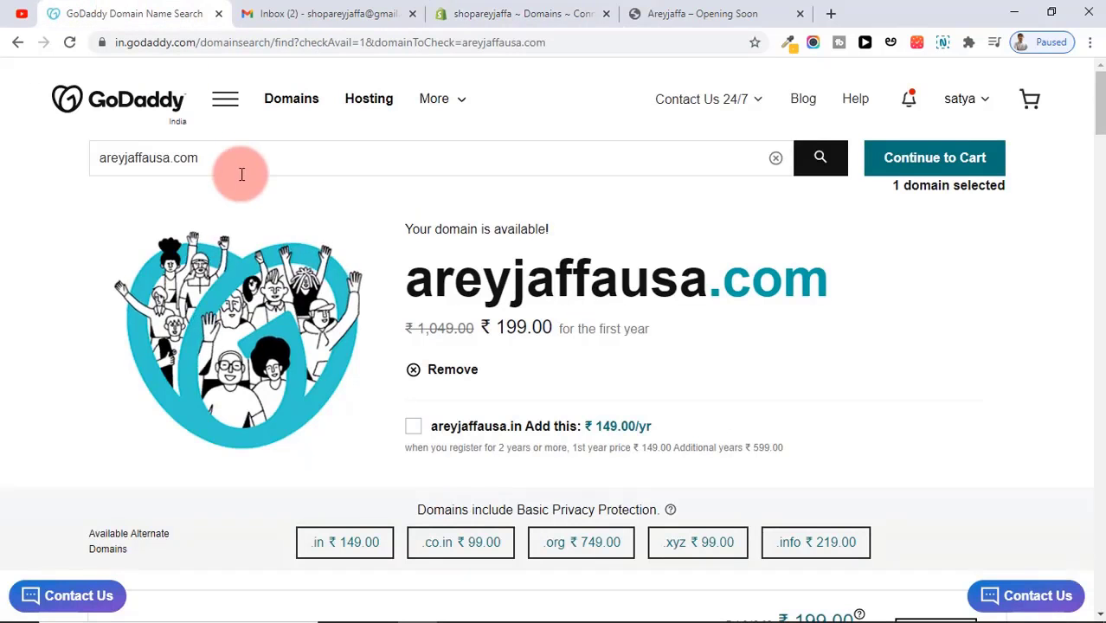
pyautogui.click(544, 11)
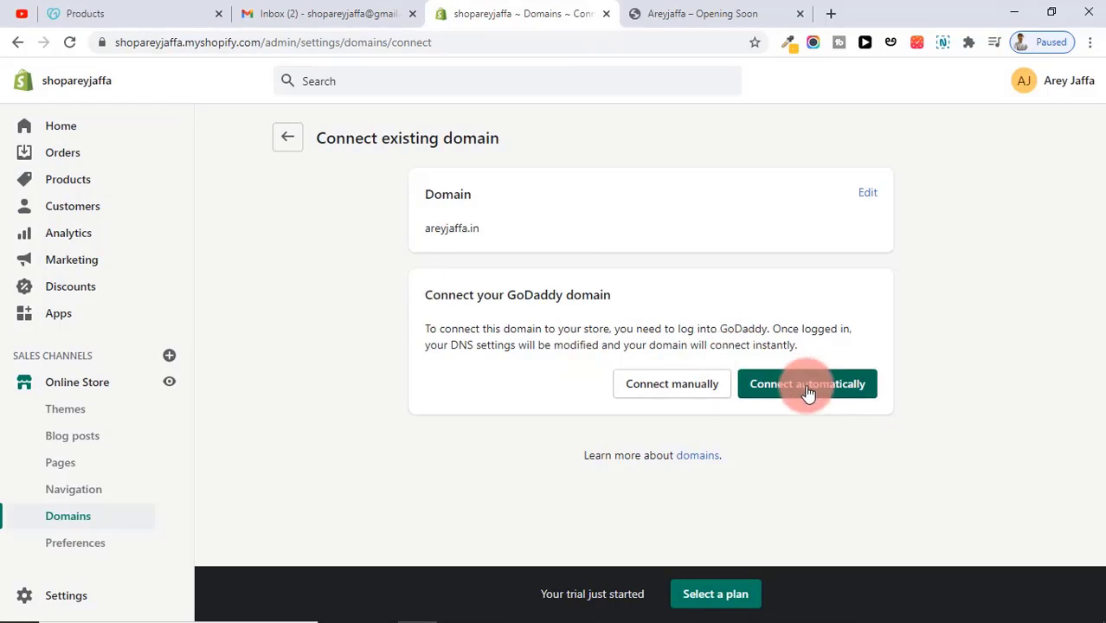
# Step: Connect areyjaffa.in to Shopify automatically, approving the DNS record change in GoDaddy's Domain Connect window
pyautogui.click(807, 387)
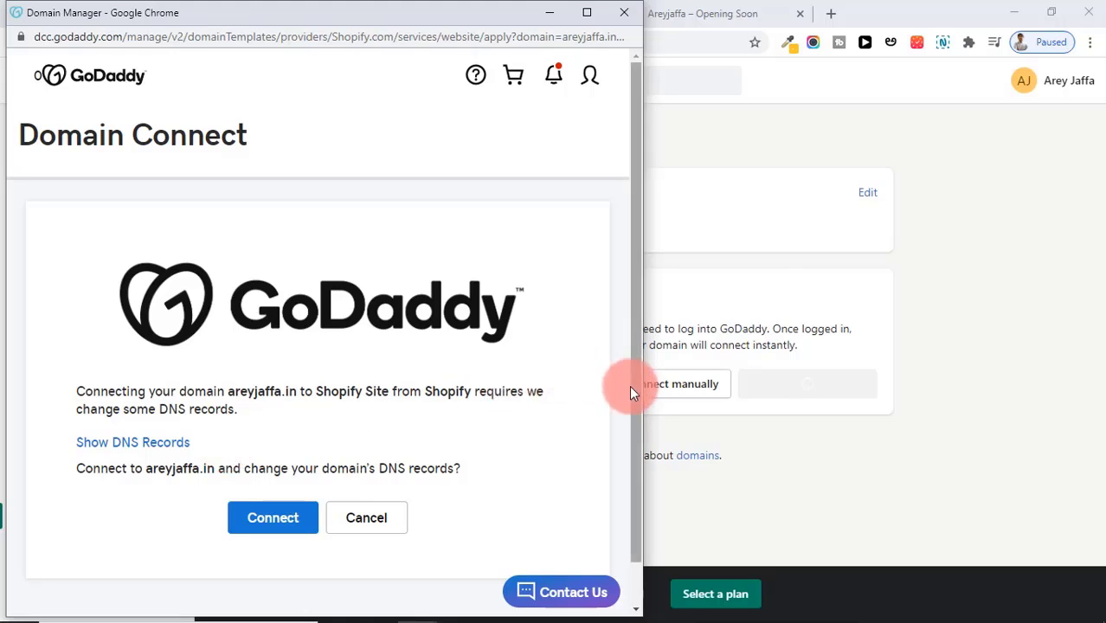
pyautogui.moveTo(632, 389); pyautogui.dragTo(631, 405)
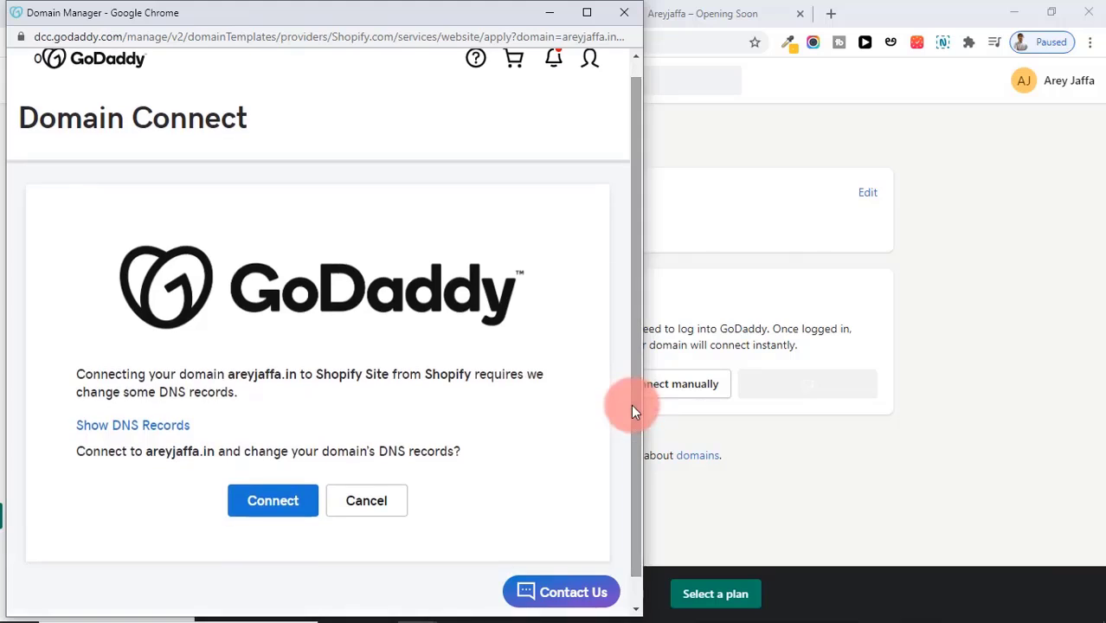
pyautogui.click(268, 503)
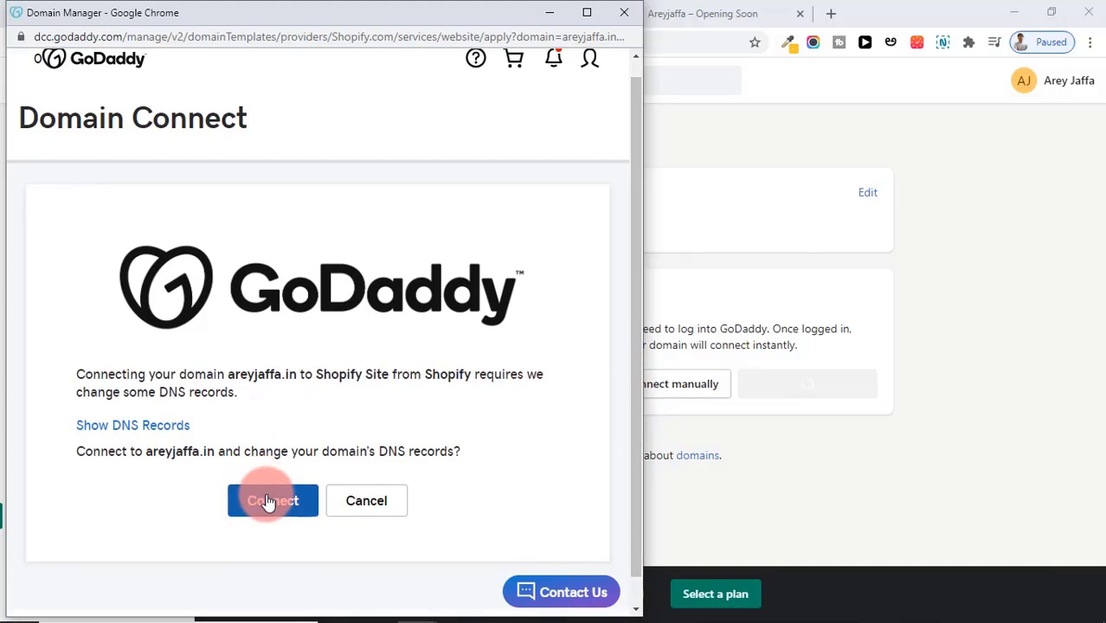
pyautogui.click(247, 502)
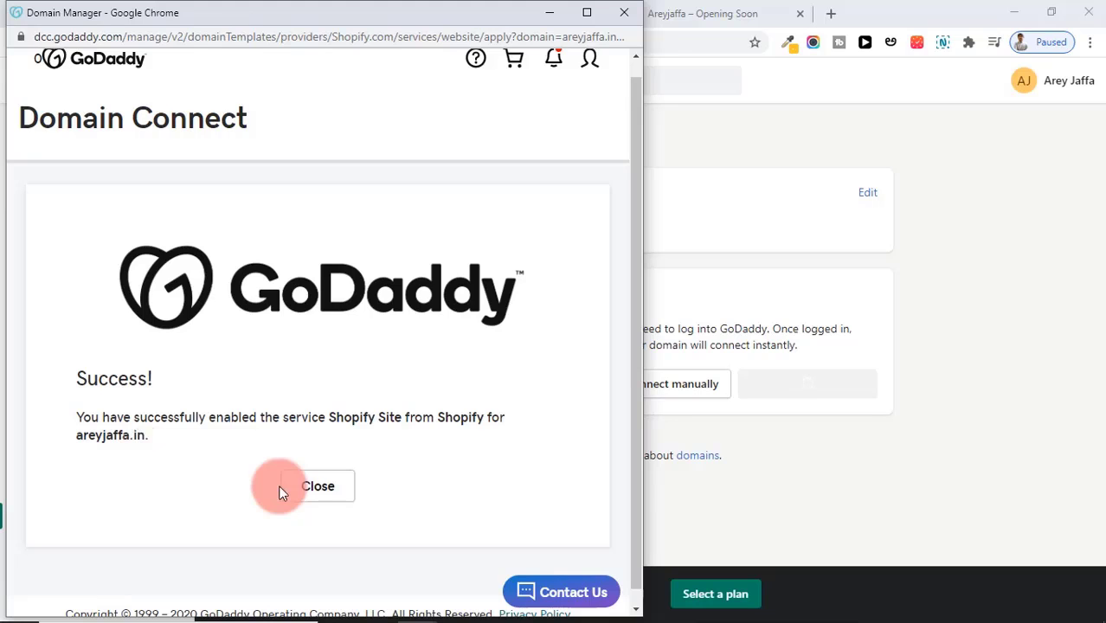
pyautogui.click(336, 489)
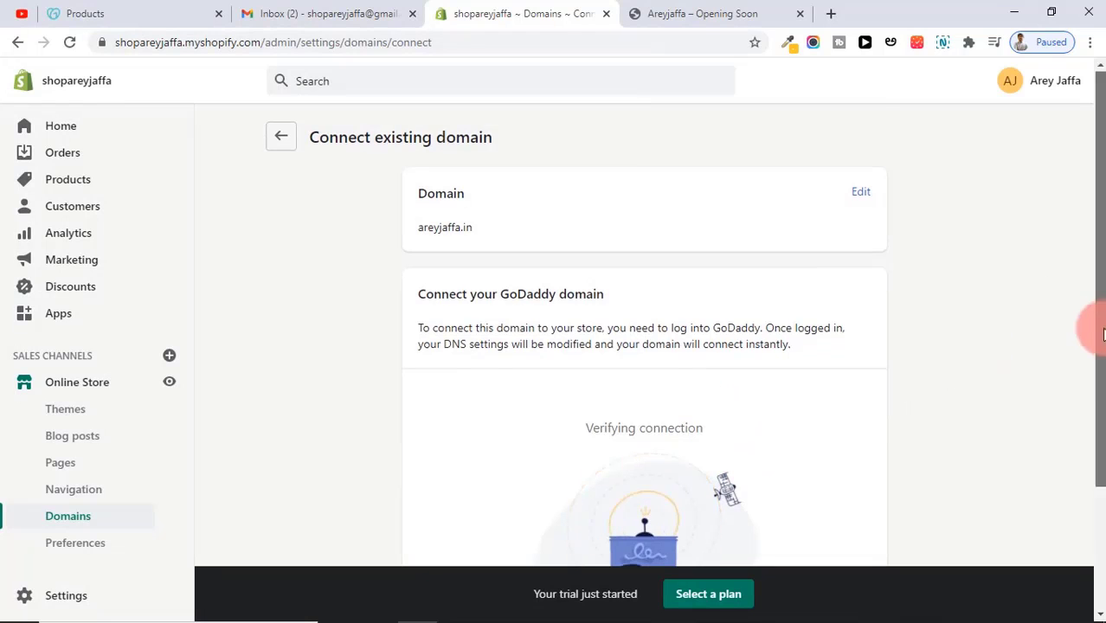
pyautogui.scroll(-2, 1094, 346)
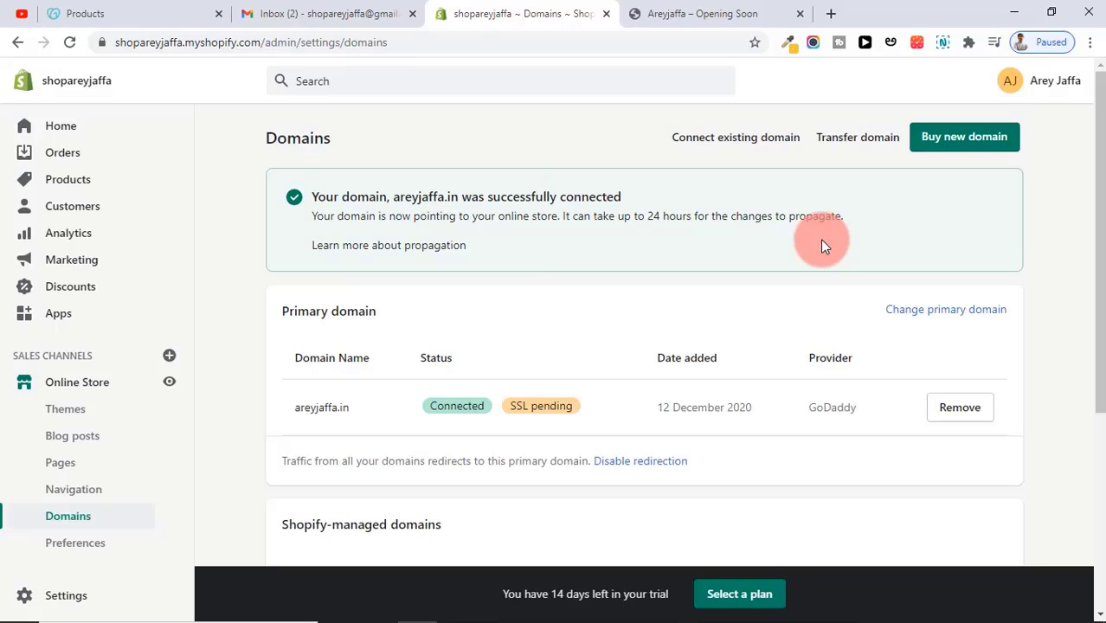
# Step: Look over the connected domains and save areyjaffa.in as the store's primary domain
pyautogui.moveTo(1100, 244); pyautogui.dragTo(1101, 329)
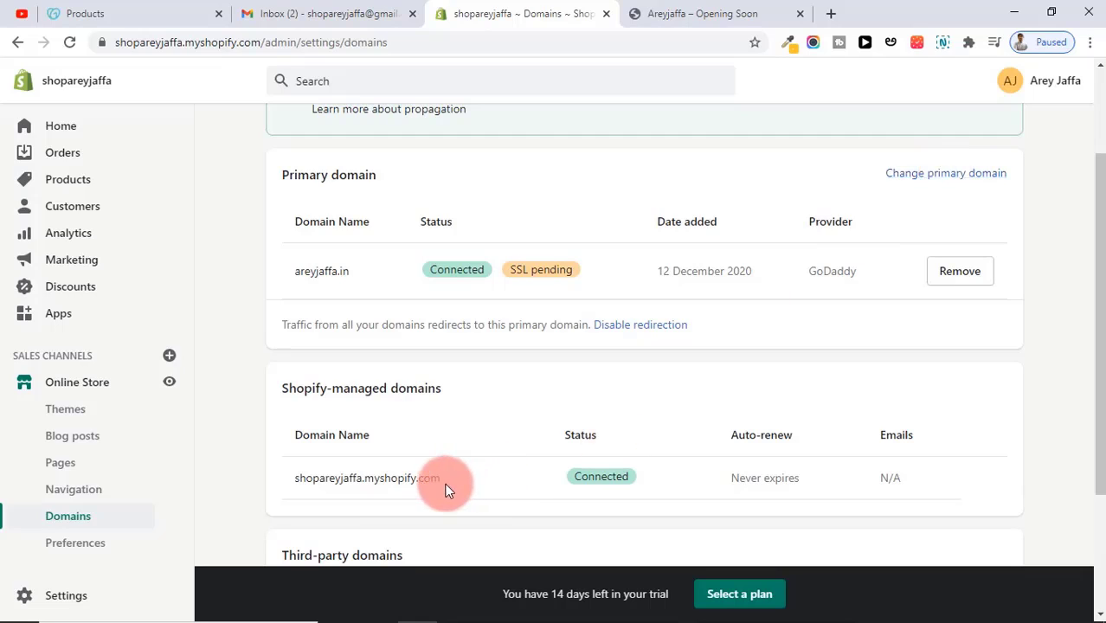
pyautogui.moveTo(444, 482); pyautogui.dragTo(304, 484)
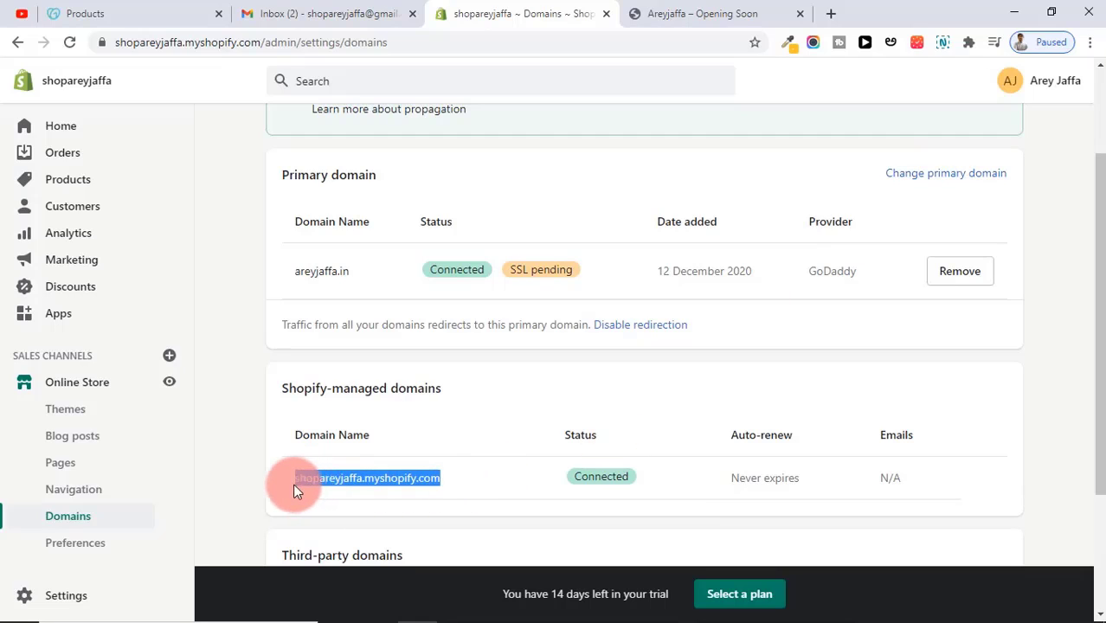
pyautogui.click(660, 413)
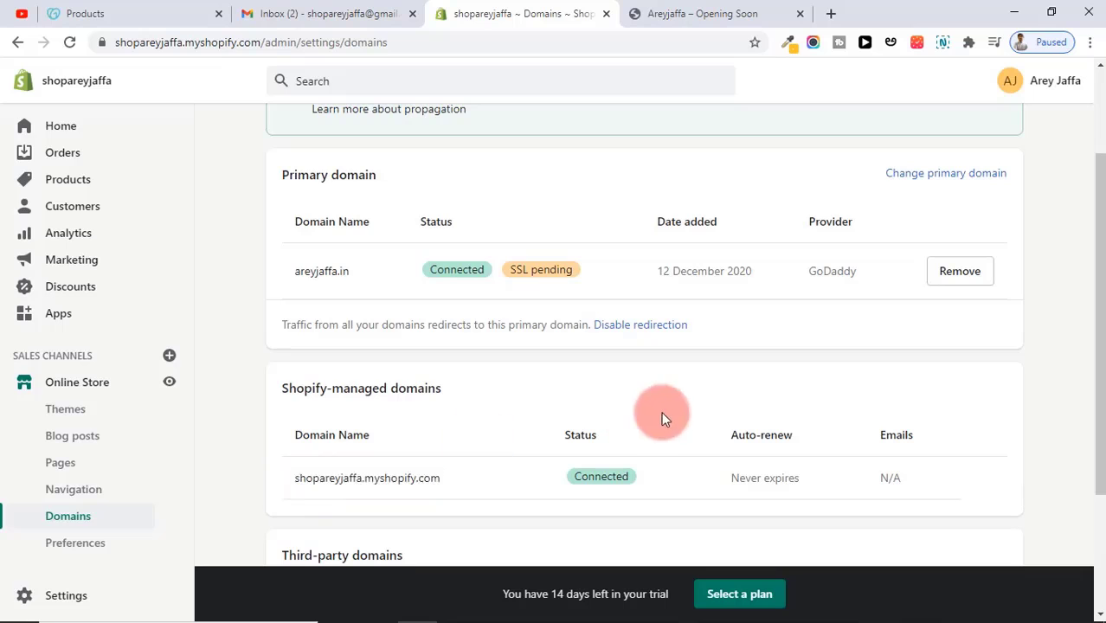
pyautogui.click(910, 176)
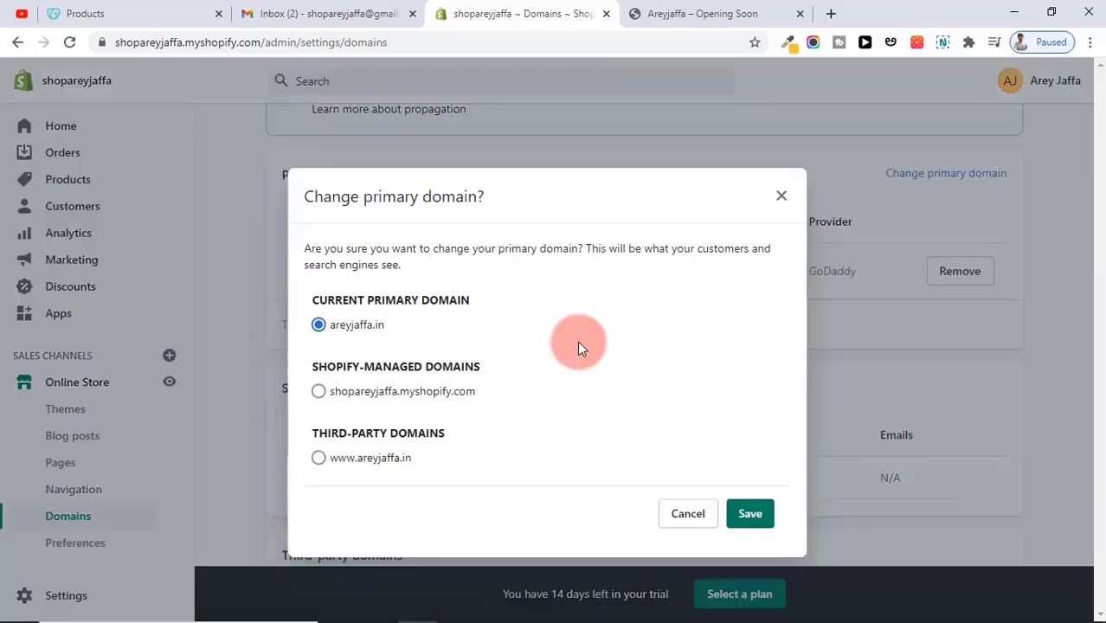
pyautogui.click(752, 514)
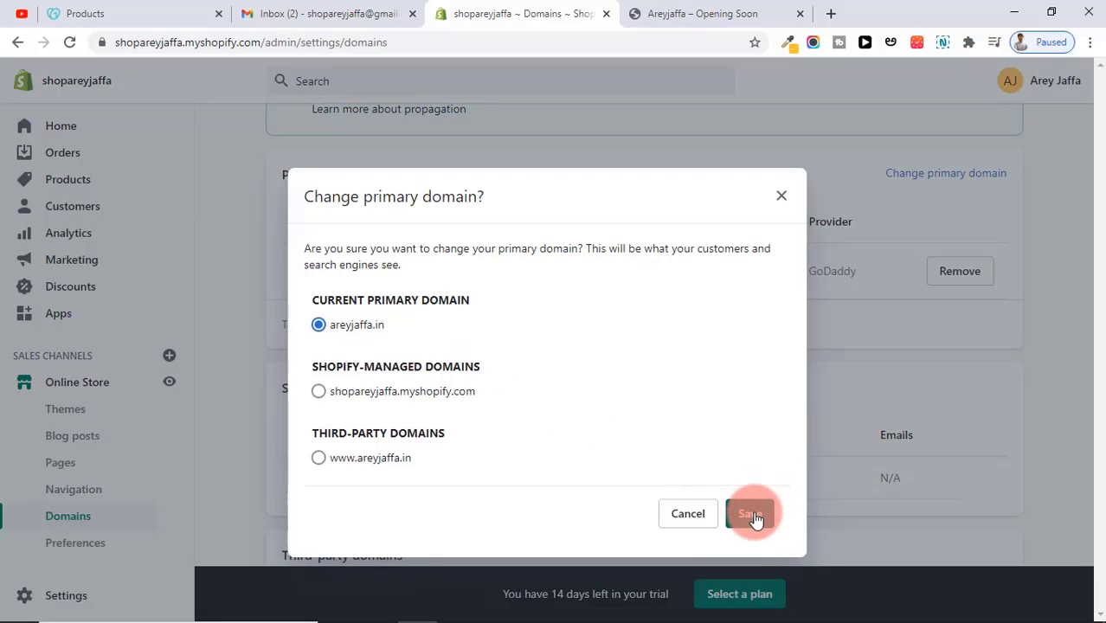
# Step: Close the old storefront tab, open areyjaffa.in in a new tab and check the store page it shows
pyautogui.middleClick(678, 26)
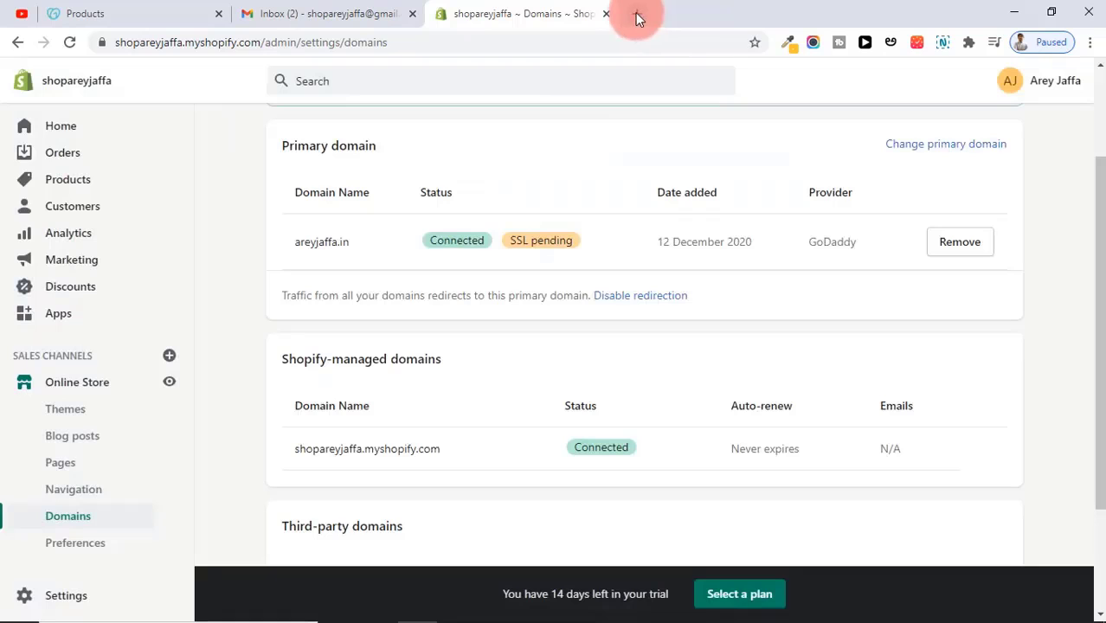
pyautogui.moveTo(307, 230); pyautogui.dragTo(247, 242)
pyautogui.click(247, 243)
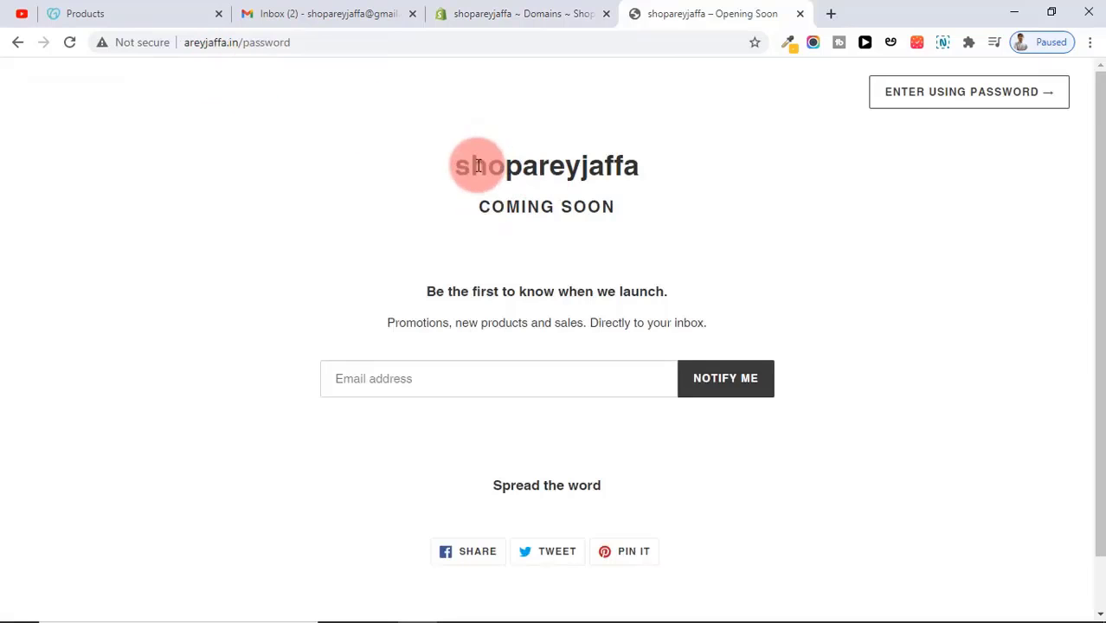
pyautogui.moveTo(502, 163); pyautogui.dragTo(684, 194)
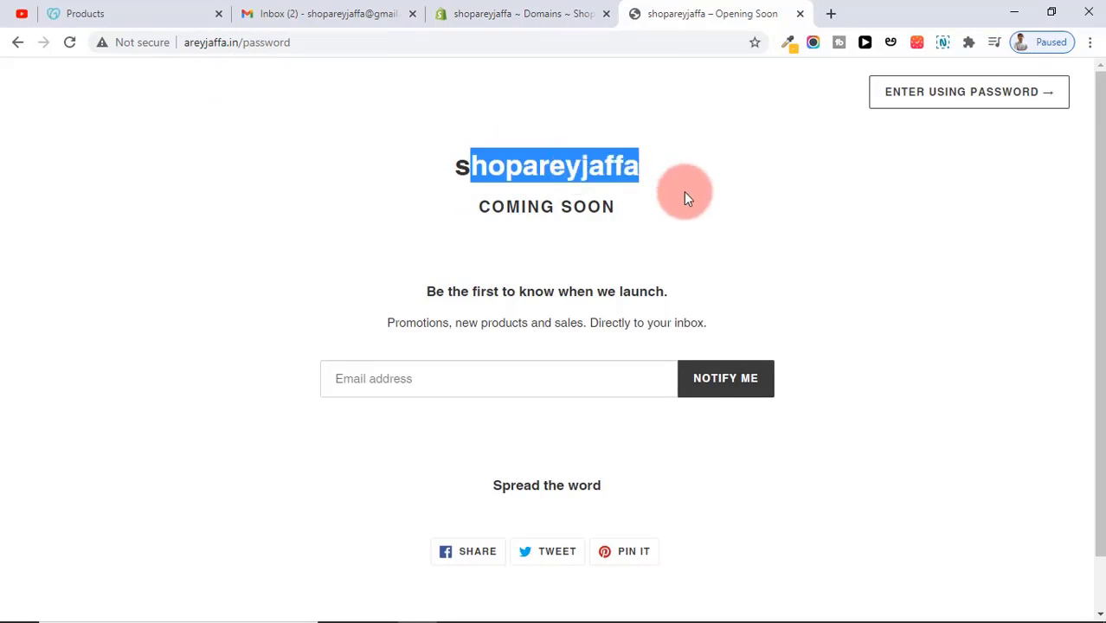
pyautogui.click(742, 258)
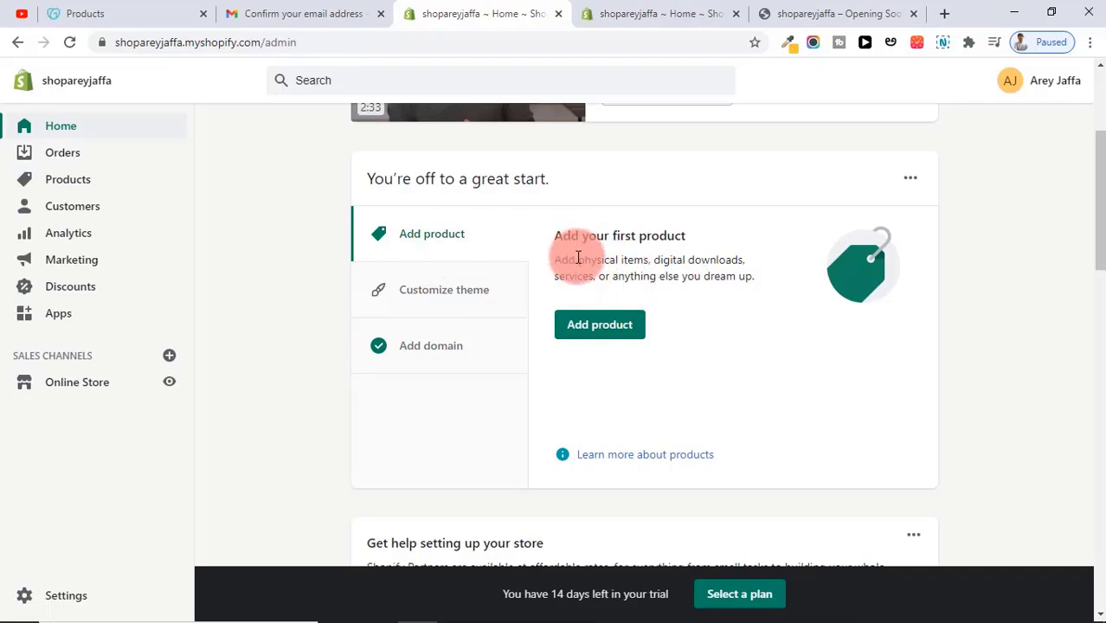
# Step: Examine the tip for adding a first product on the Shopify home page, including the product types it mentions
pyautogui.moveTo(579, 258); pyautogui.dragTo(661, 259)
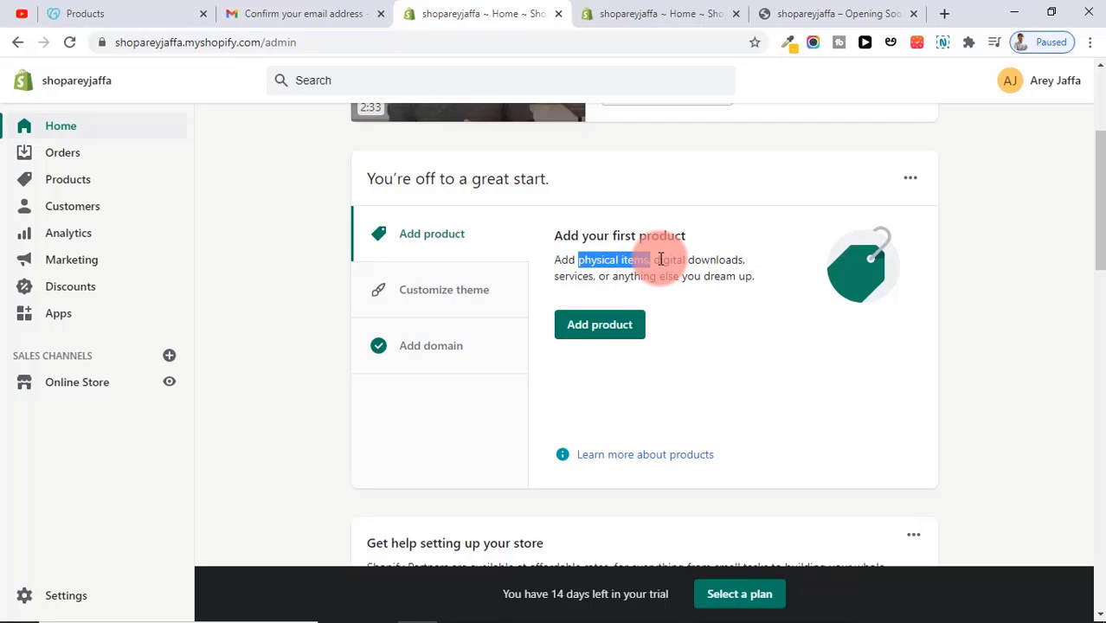
pyautogui.moveTo(661, 259); pyautogui.dragTo(744, 258)
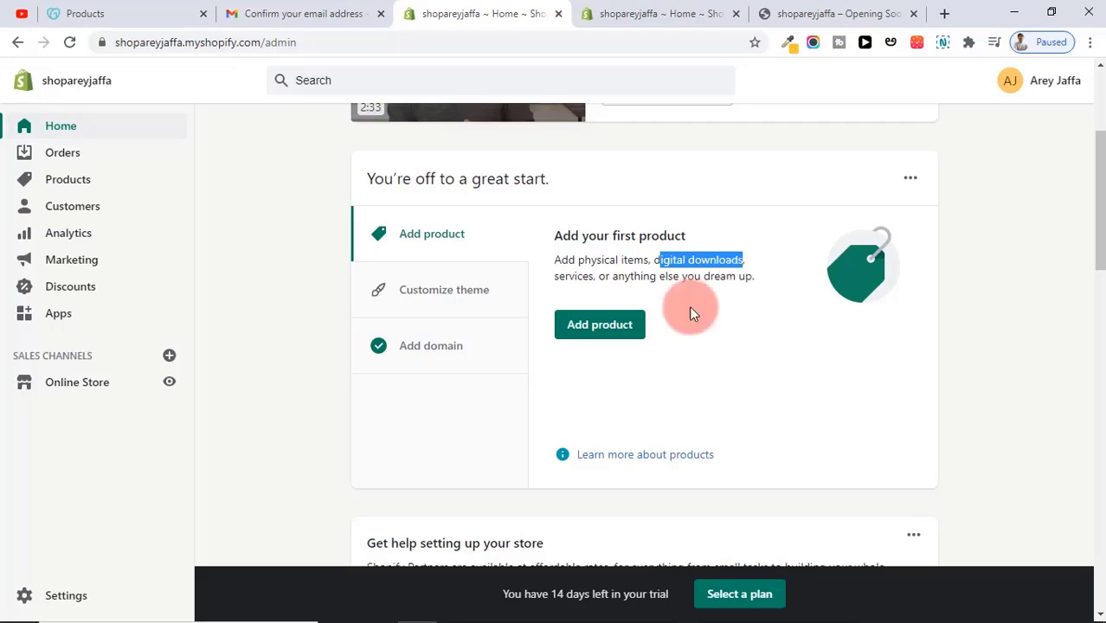
pyautogui.click(669, 321)
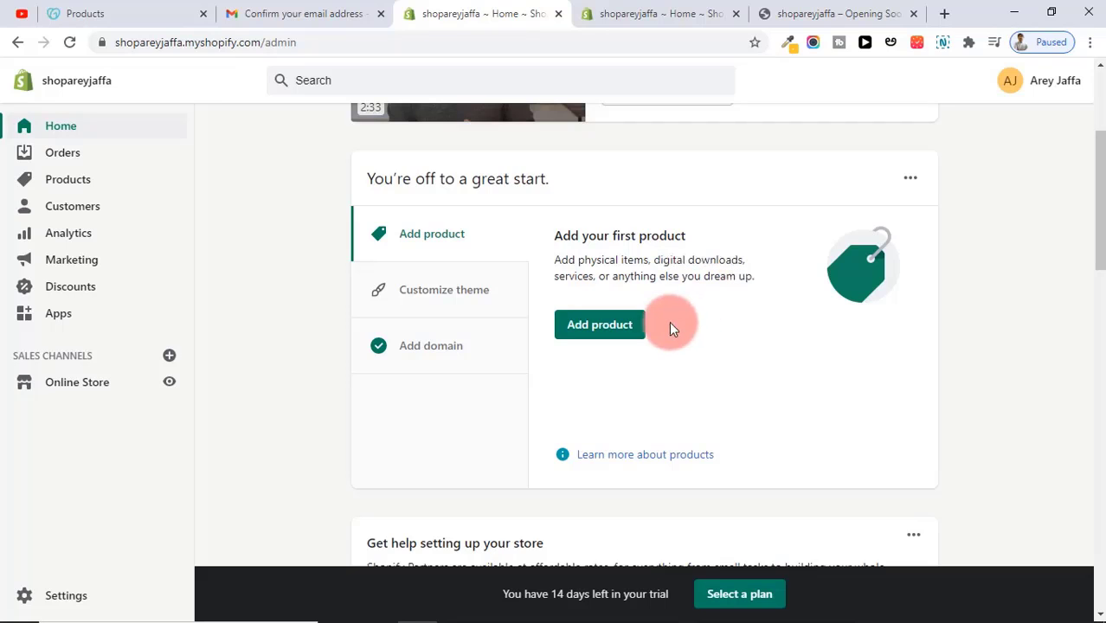
# Step: Start adding the first product and title it "No Mask Fasak Tshirt"
pyautogui.click(578, 334)
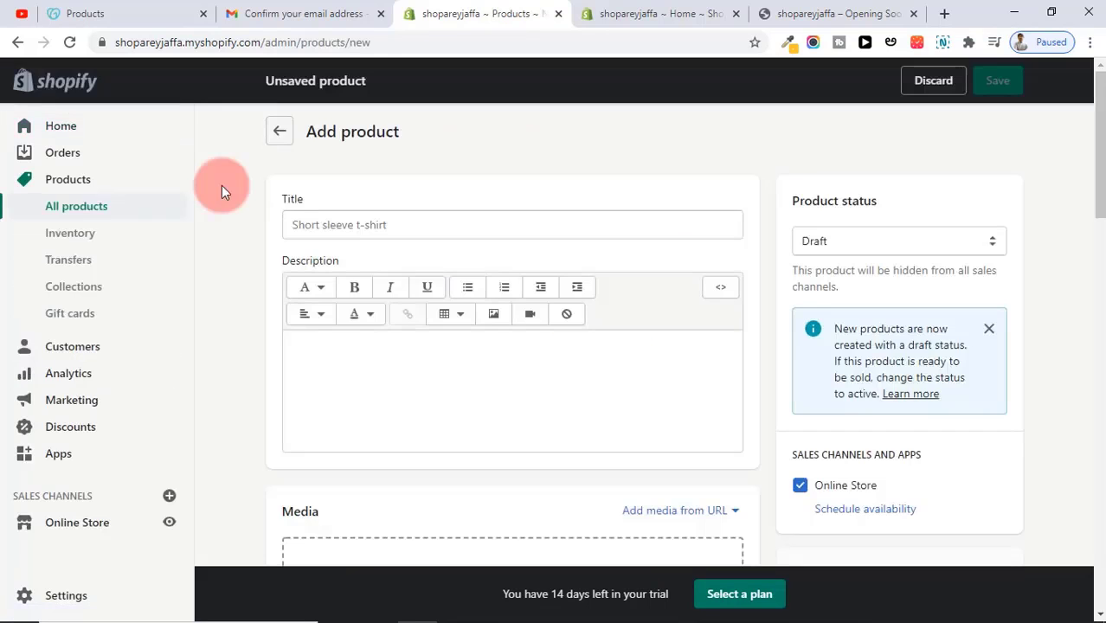
pyautogui.click(314, 221)
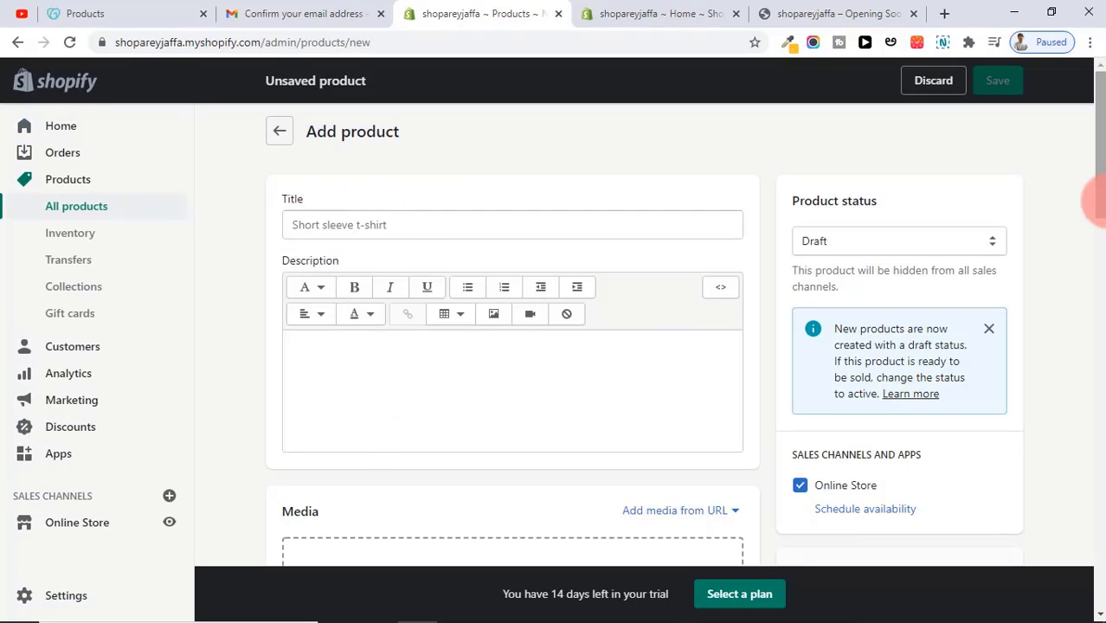
pyautogui.moveTo(1096, 198); pyautogui.dragTo(1096, 164)
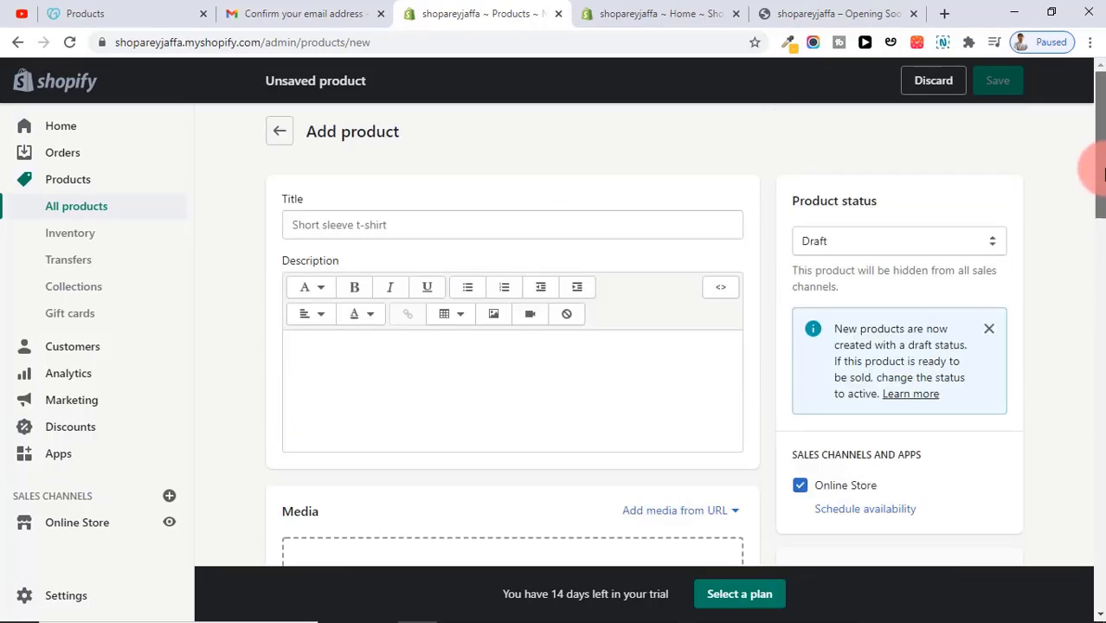
pyautogui.click(355, 234)
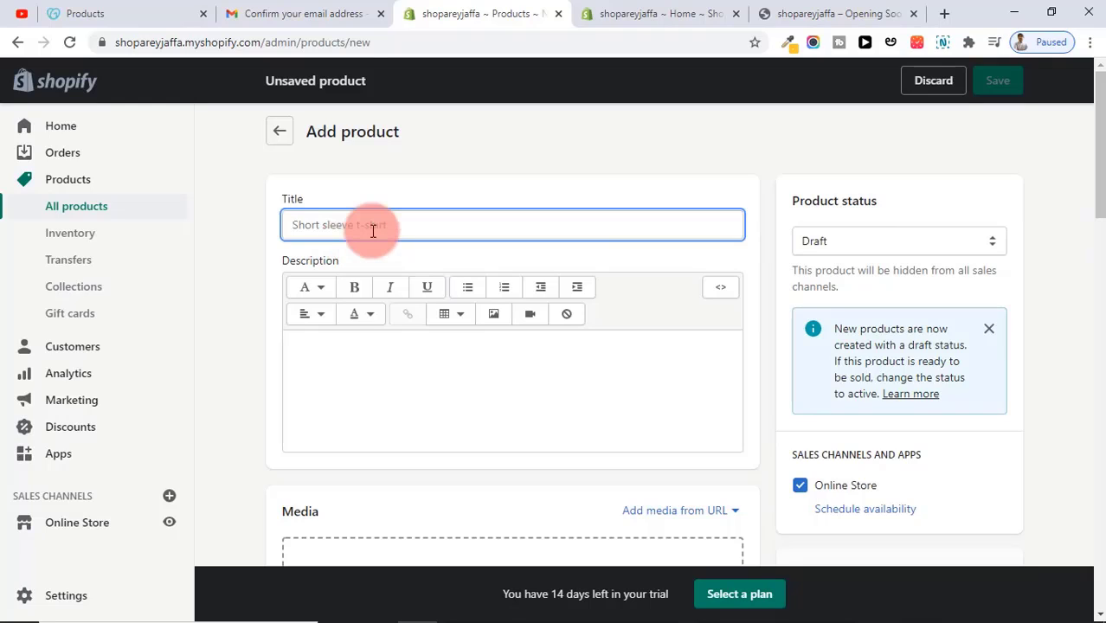
pyautogui.write('No Mask Fasak Tshirt')
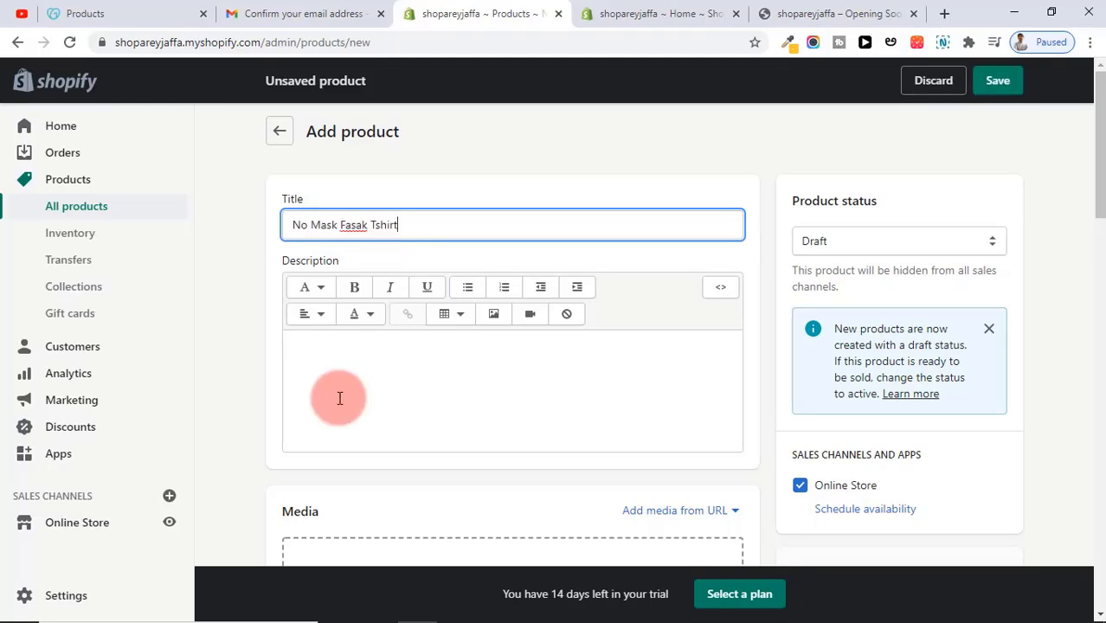
# Step: Enter the product description, from "100% Original Products" and the delivery and returns terms to "Material & Care", "Cotton" and "Machine-wash"
pyautogui.click(339, 398)
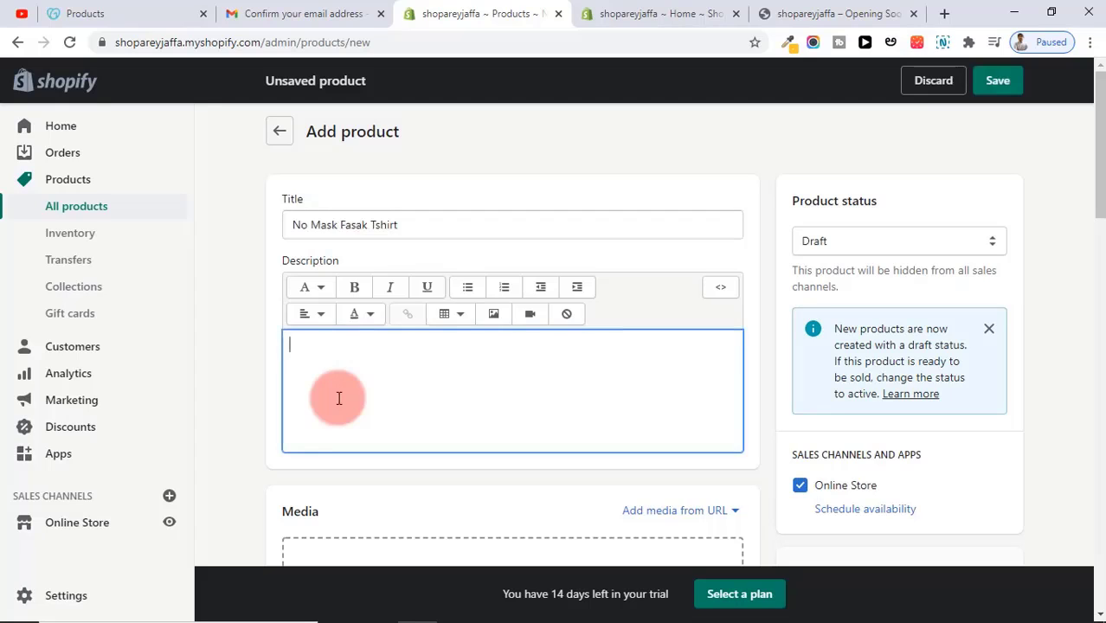
pyautogui.write('100% Original Products Free Delivery on order above Rs. 799 Pay on delivery might be available Easy 30 days returns and exchanges Try & Buy might be available  Material & Care Cotton Machine-wash')
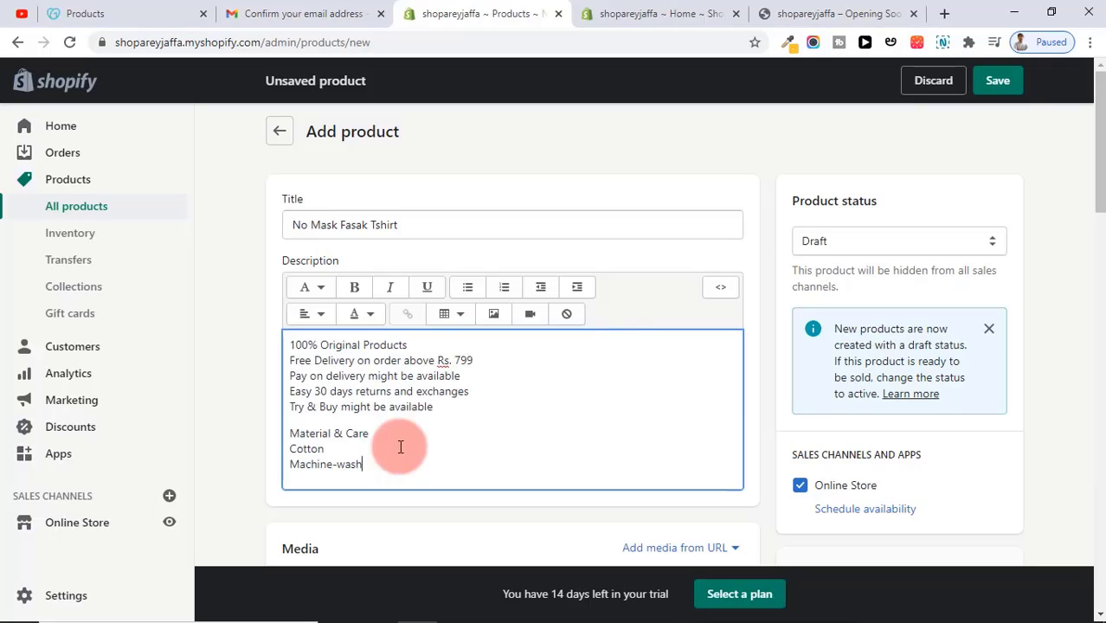
pyautogui.moveTo(377, 459); pyautogui.dragTo(252, 336)
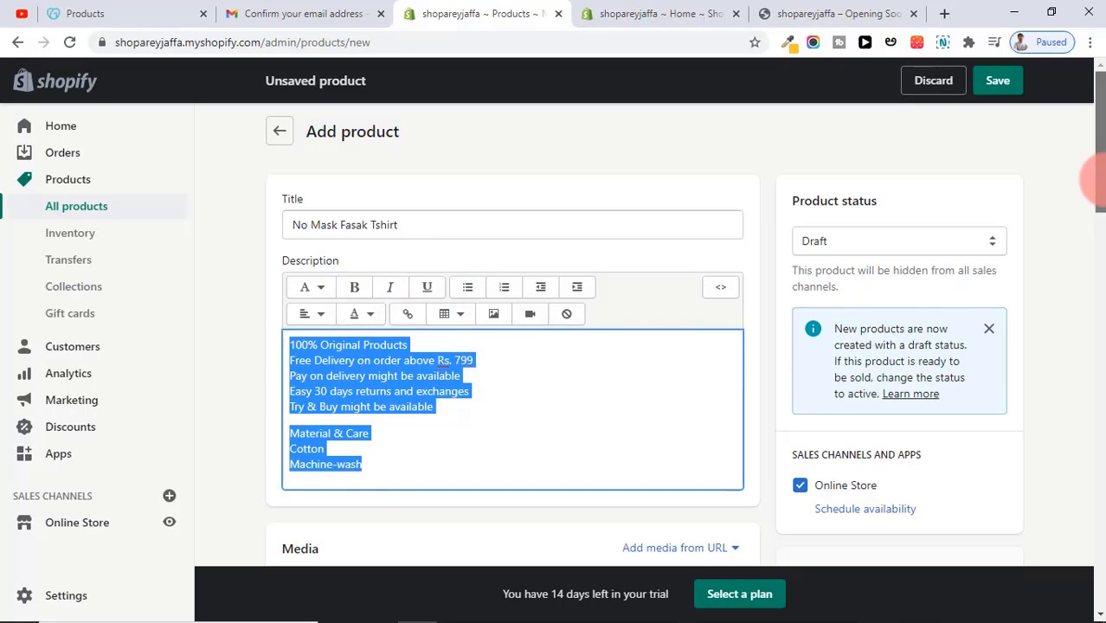
# Step: Upload the "no mask fasak" image as the product's media
pyautogui.moveTo(1095, 177); pyautogui.dragTo(1095, 260)
pyautogui.click(512, 332)
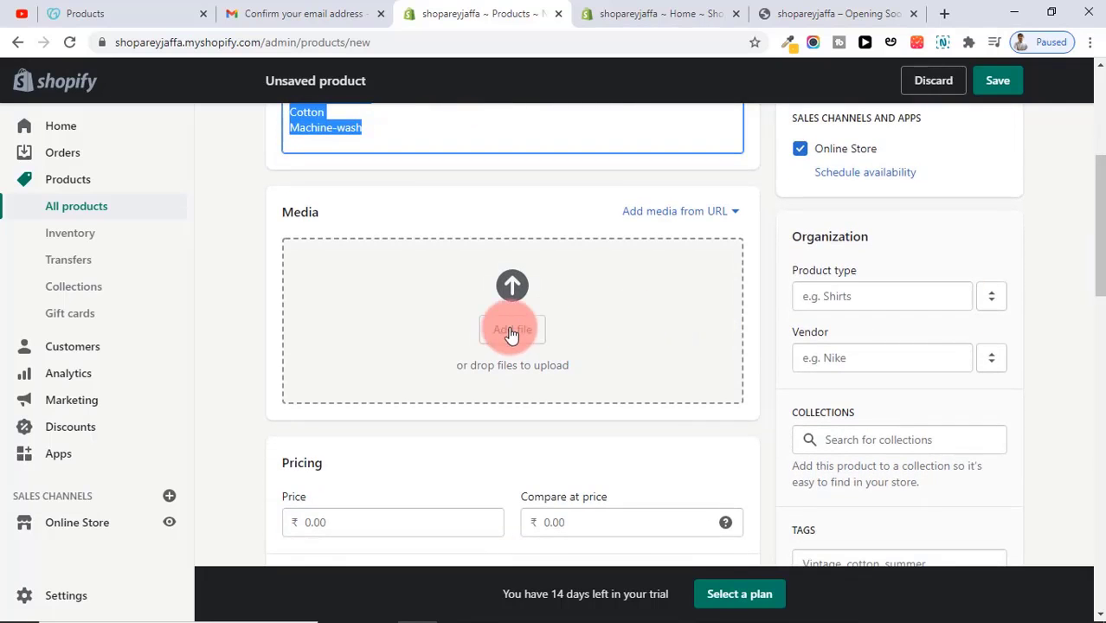
pyautogui.click(522, 279)
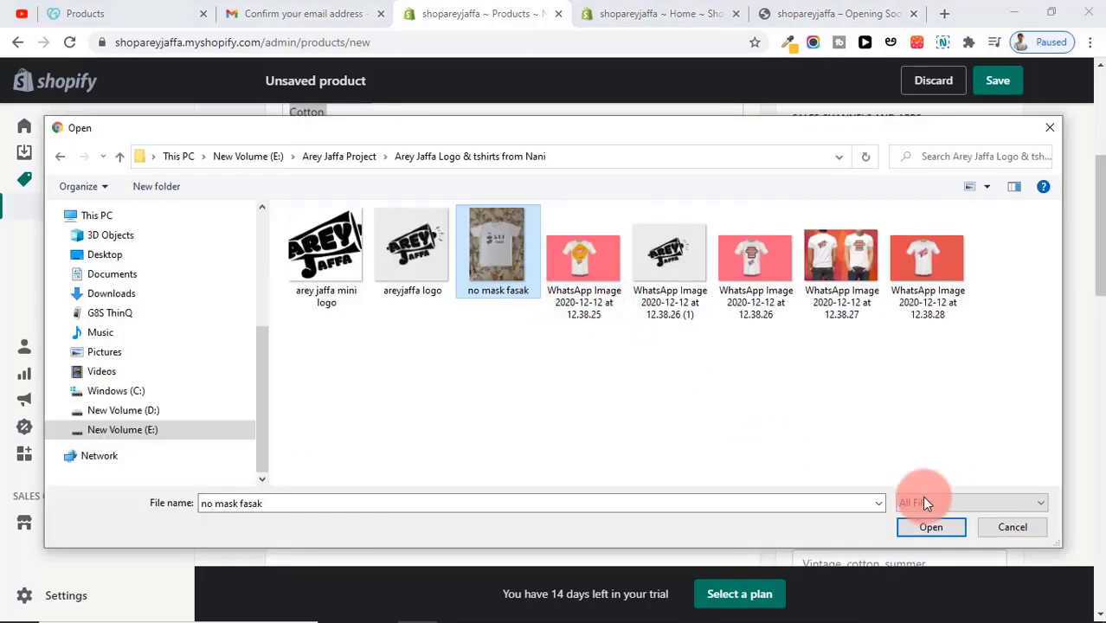
pyautogui.click(921, 528)
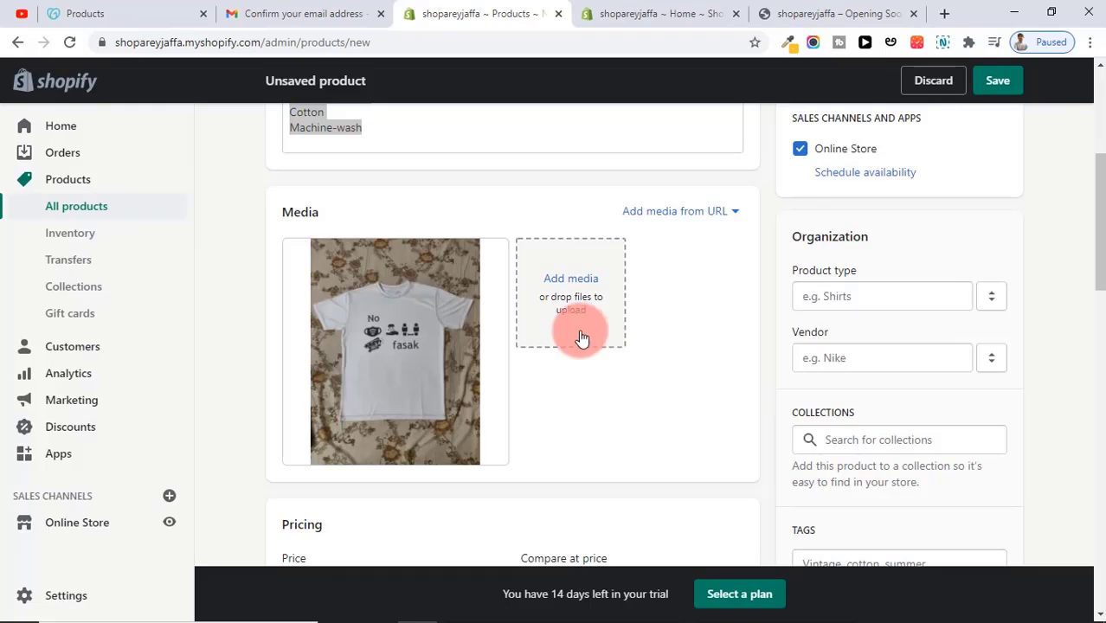
# Step: Set the No Mask Fasak Tshirt's price to ₹399
pyautogui.moveTo(1100, 235); pyautogui.dragTo(1100, 321)
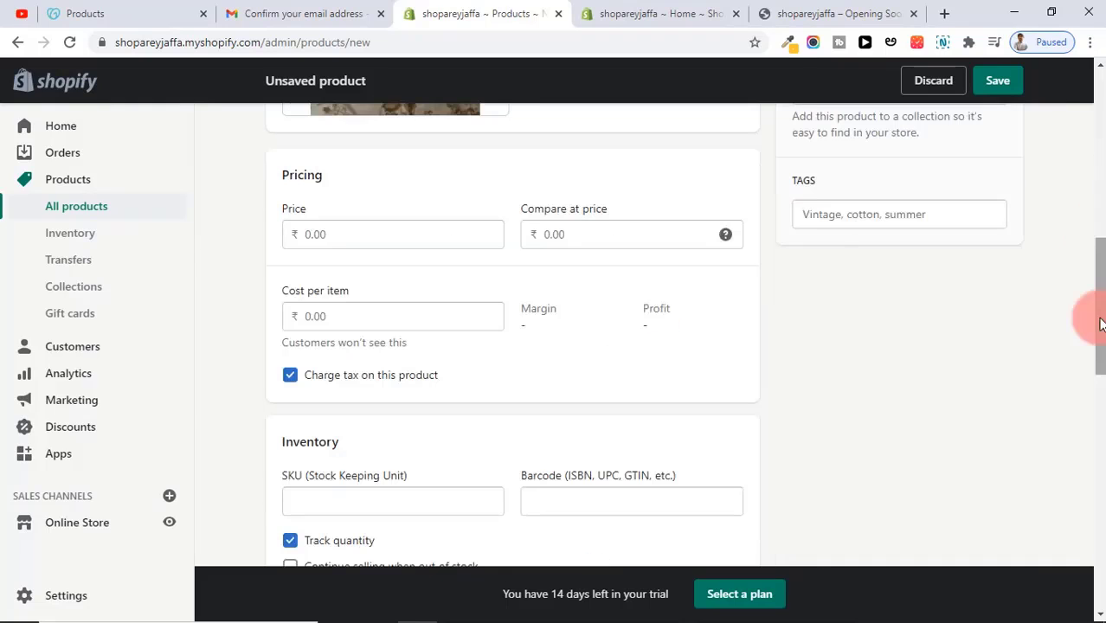
pyautogui.click(341, 237)
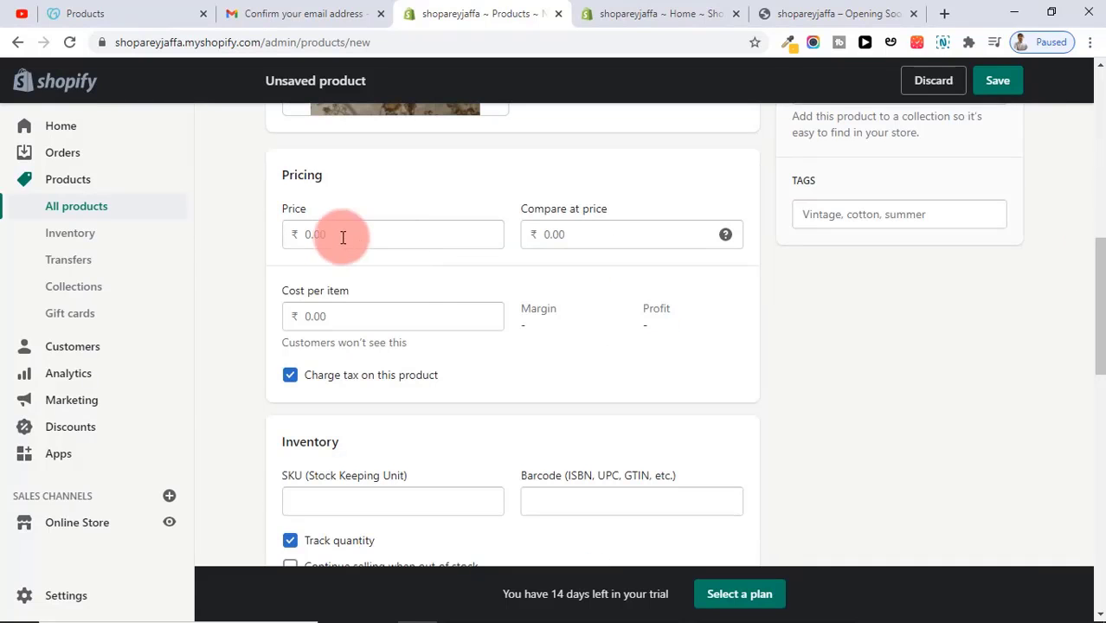
pyautogui.write('399')
pyautogui.press('Tab')
# Step: Set the product's SKU to AJ001 and its available quantity to 10
pyautogui.click(1099, 235)
pyautogui.moveTo(1098, 236); pyautogui.dragTo(1102, 398)
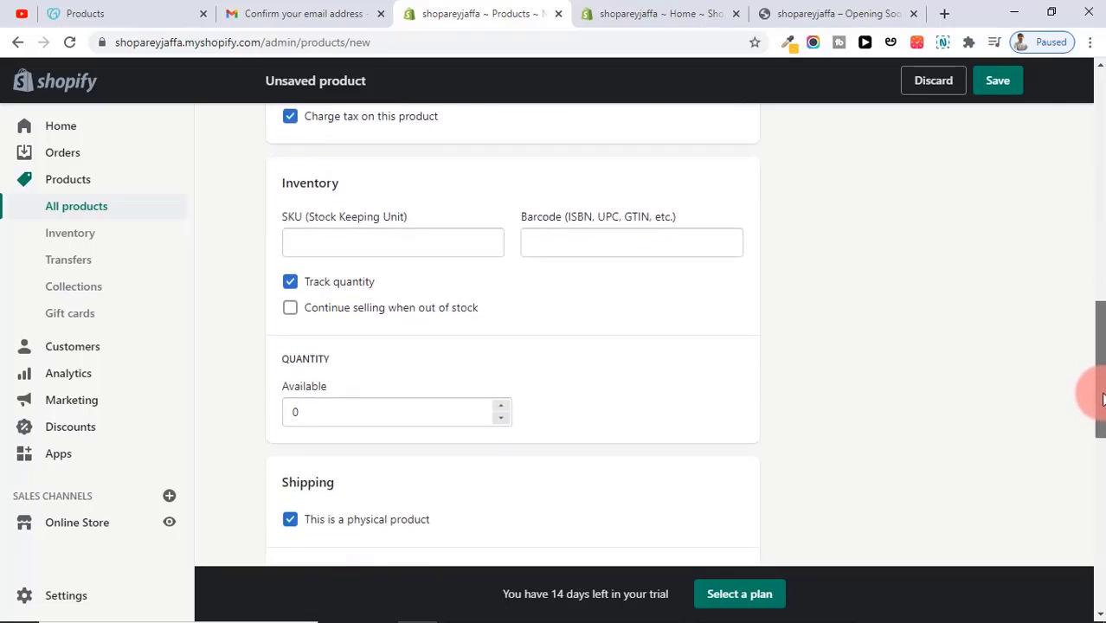
pyautogui.click(332, 236)
pyautogui.write('AJ001')
pyautogui.click(388, 415)
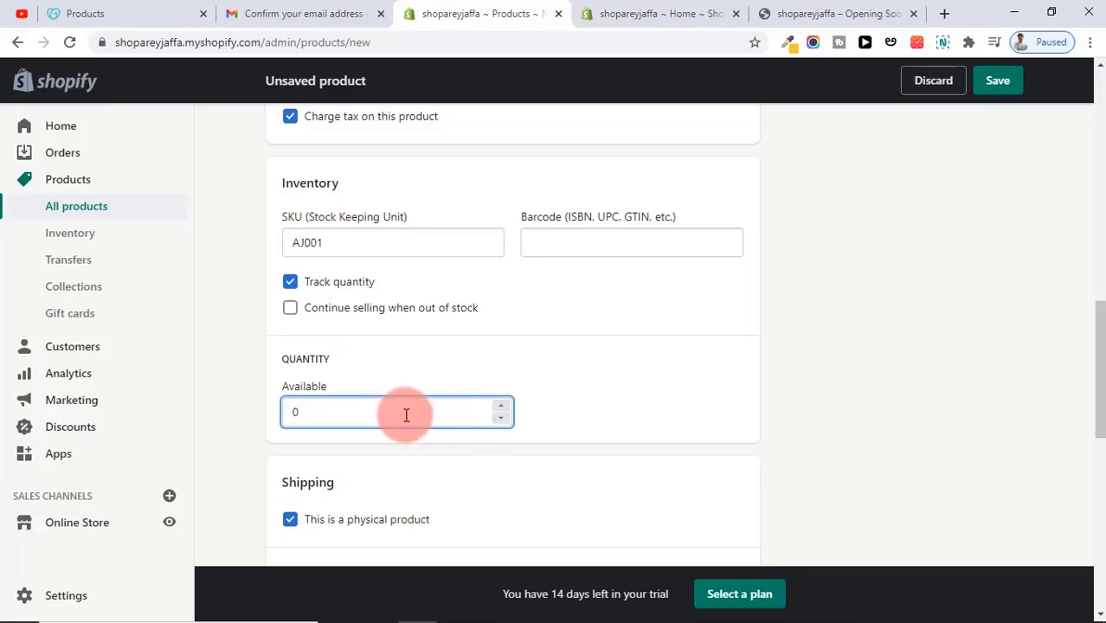
pyautogui.press('BackSpace')
pyautogui.write('10')
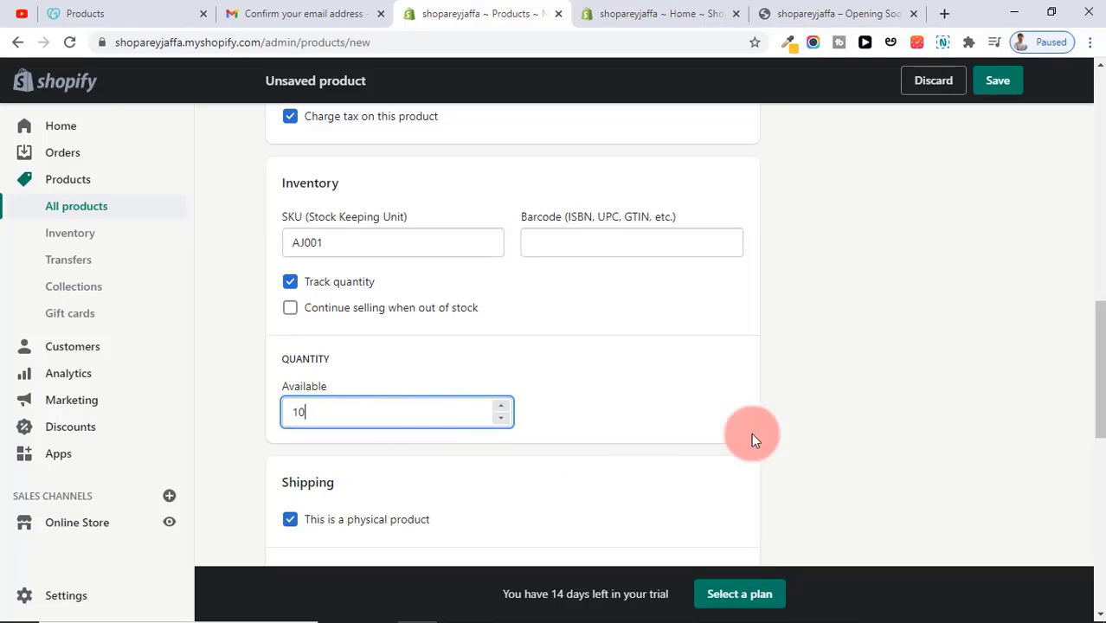
pyautogui.click(829, 425)
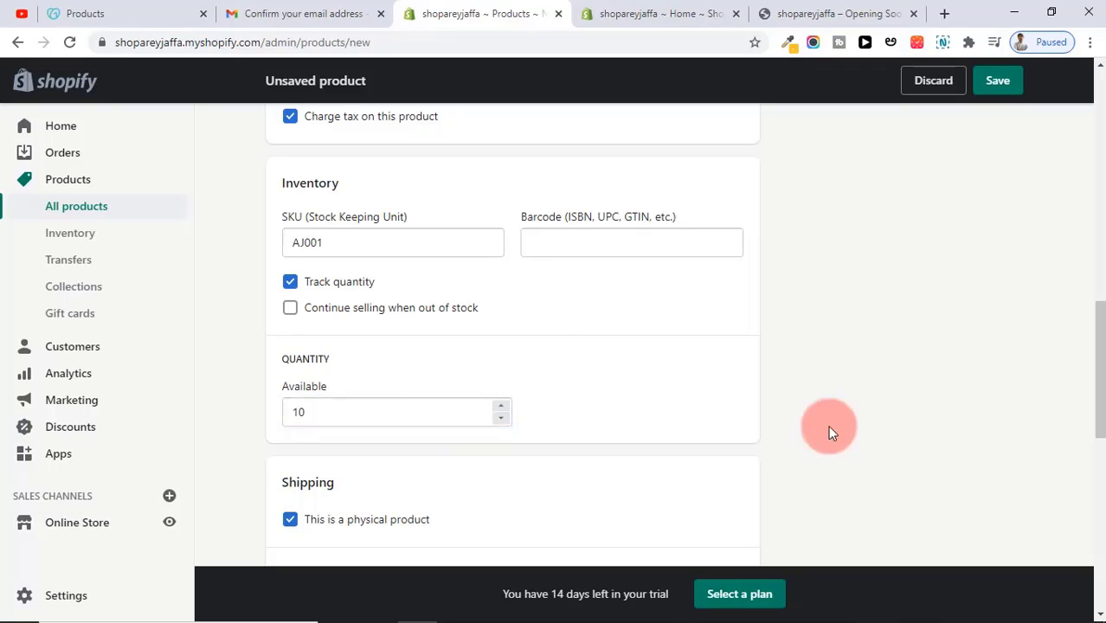
# Step: Set the product's shipping weight to 200 g and save the product
pyautogui.scroll(-4, 1076, 464)
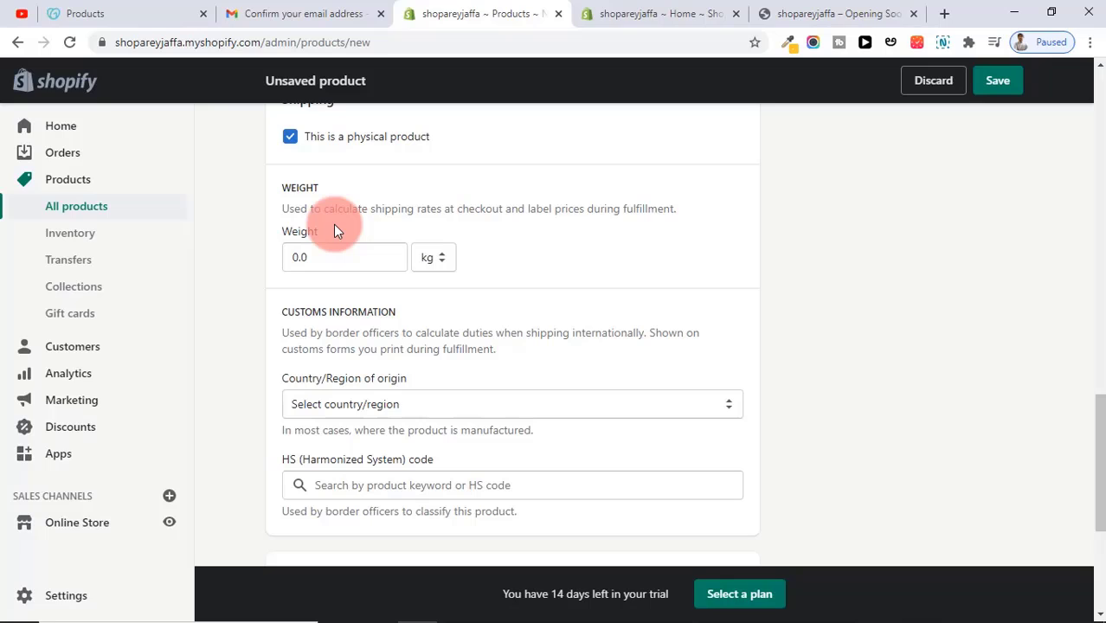
pyautogui.click(322, 267)
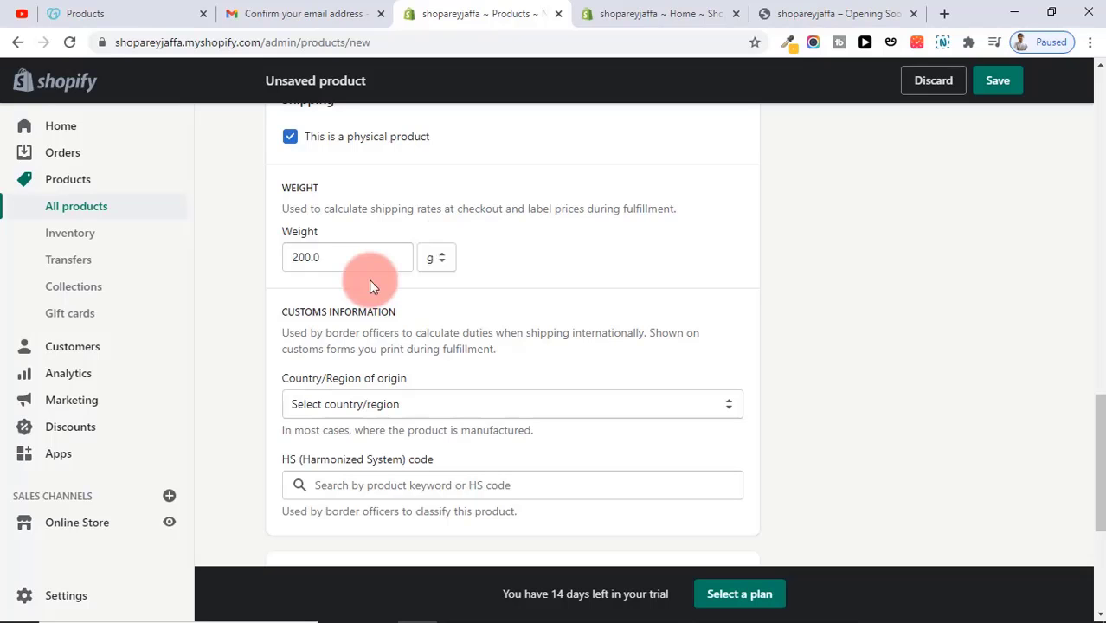
pyautogui.moveTo(1098, 476); pyautogui.dragTo(1038, 136)
pyautogui.click(1004, 90)
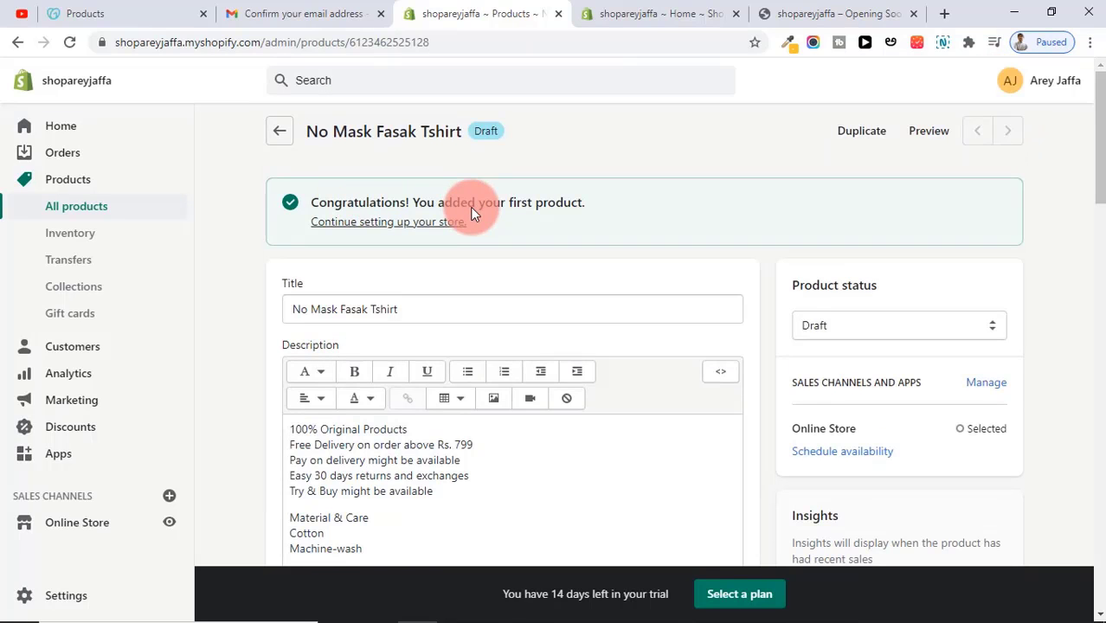
# Step: Change the No Mask Fasak Tshirt's product status to Active and save the change
pyautogui.moveTo(1098, 121); pyautogui.dragTo(1097, 133)
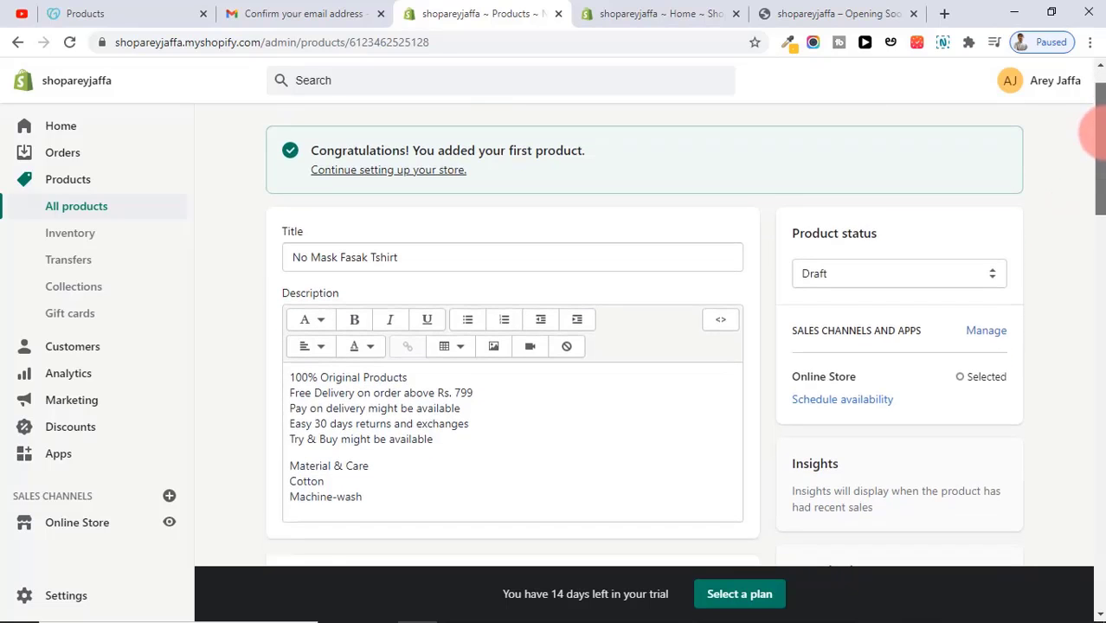
pyautogui.click(833, 279)
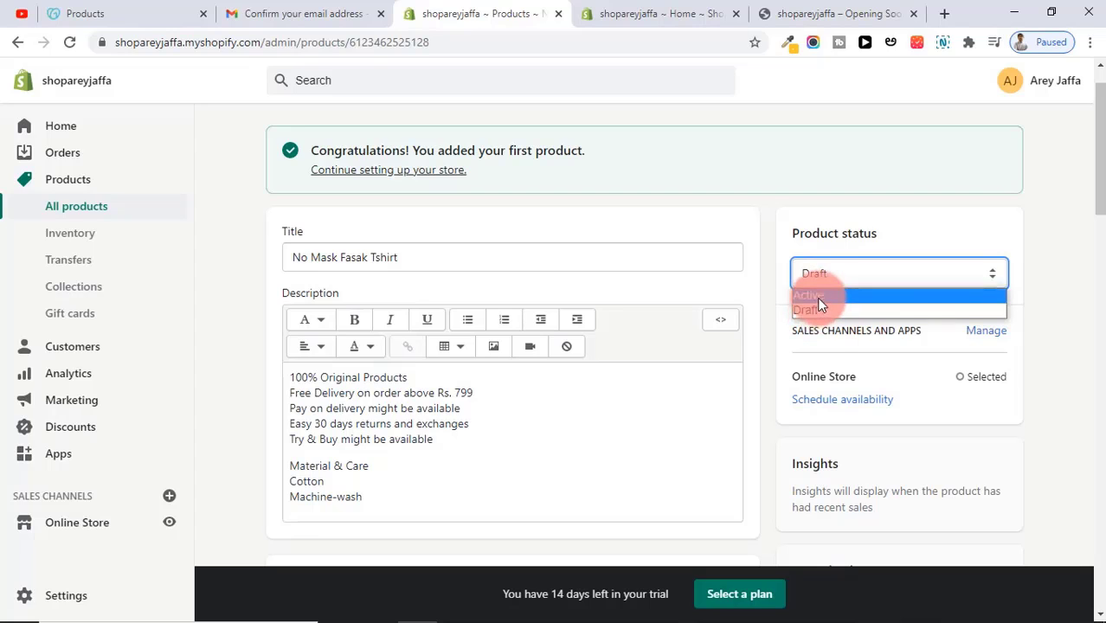
pyautogui.click(817, 297)
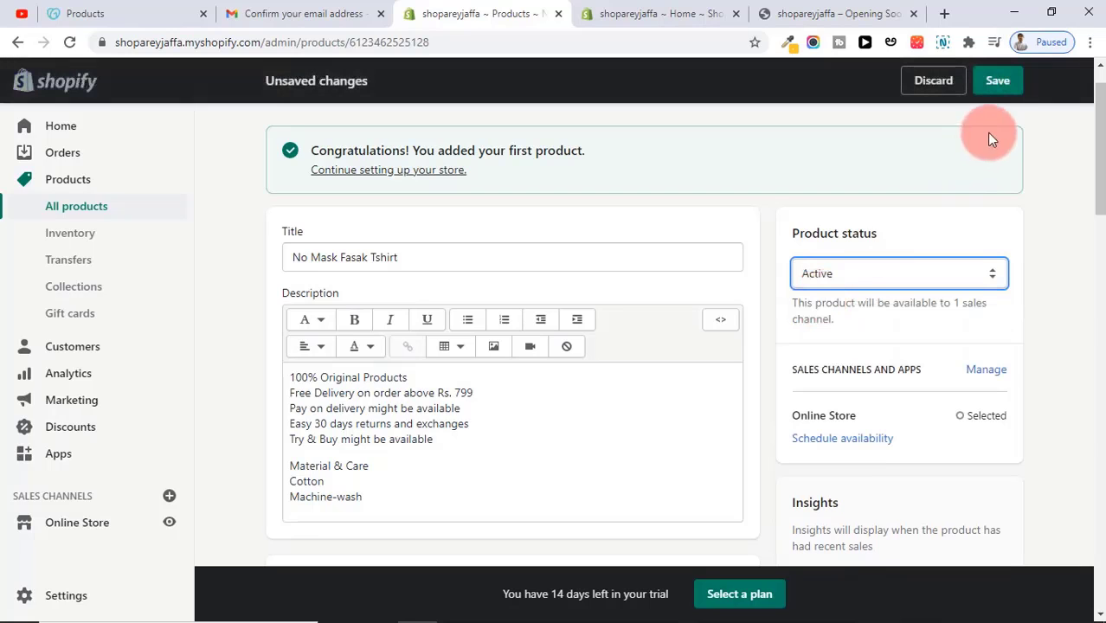
pyautogui.click(994, 83)
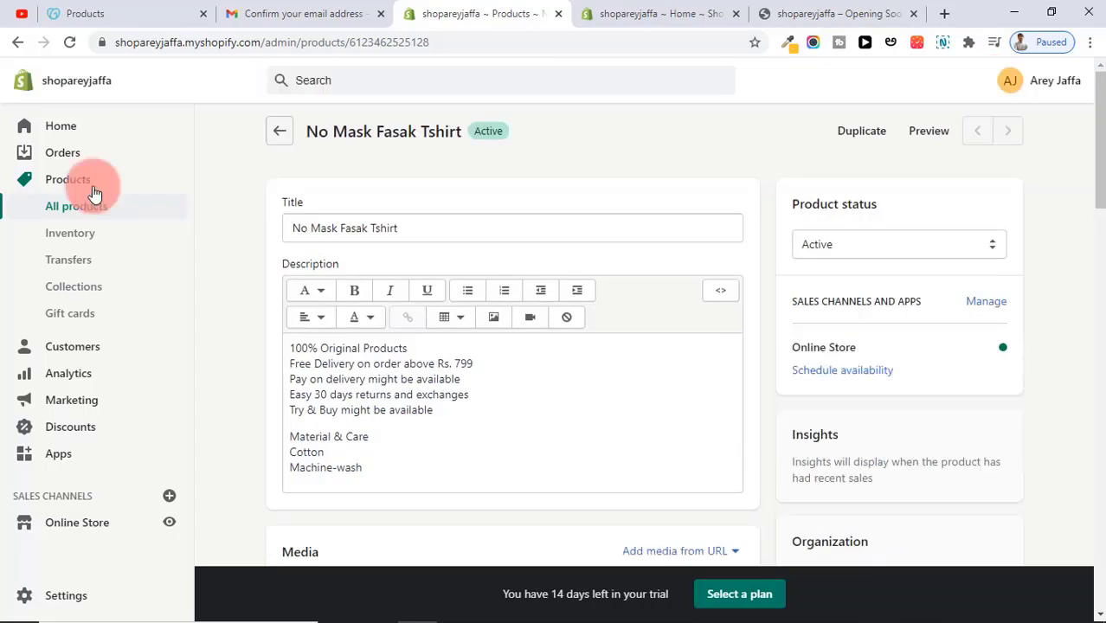
# Step: Start a second product titled "Giraffe TShirt" with a description covering "Complete The Look", "REGULAR FIT" and the delivery and returns terms
pyautogui.click(61, 184)
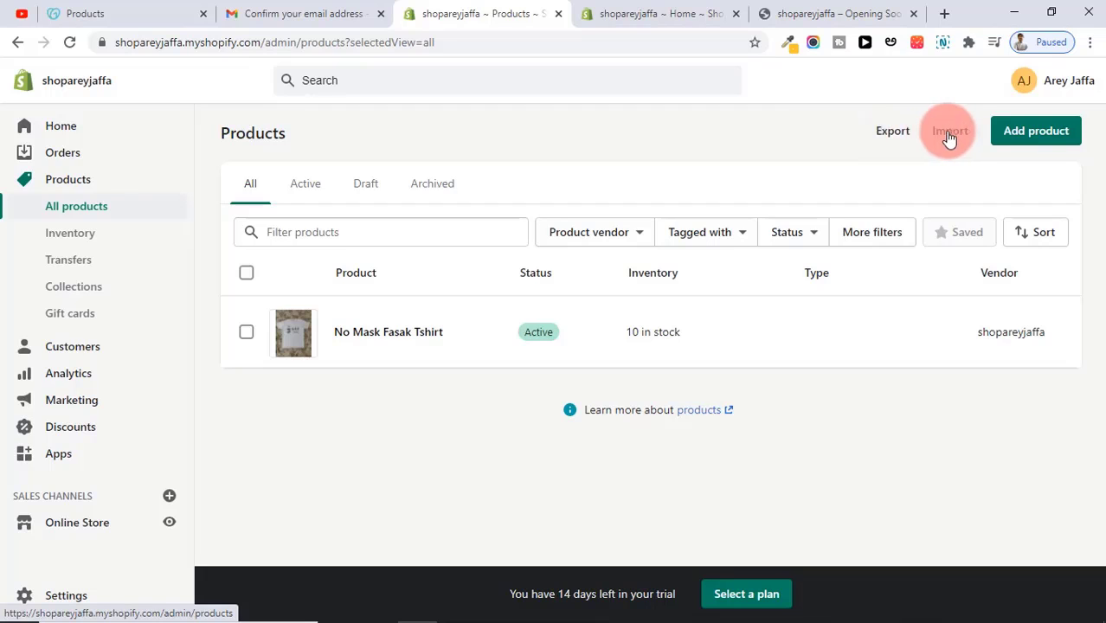
pyautogui.click(1033, 129)
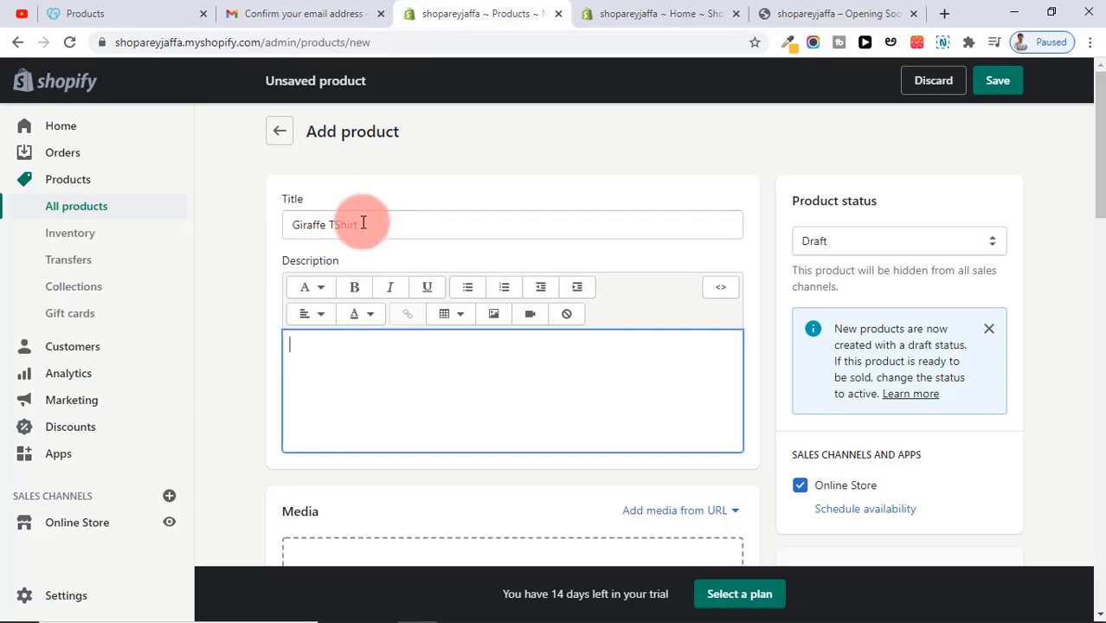
pyautogui.write("Complete The Look When you need awsome new tshirts, opt for T-shirt made by AreyJaffa. This piece can be teamed with chinos and canvas shoes when you're meeting with your buddies at parties  REGULAR FIT Fits just right - not too tight, not too loose.  100% Original Products Free Delivery on order above Rs. 799 Pay on delivery might be available Easy 30 days returns and exchanges Try & Buy might be available")
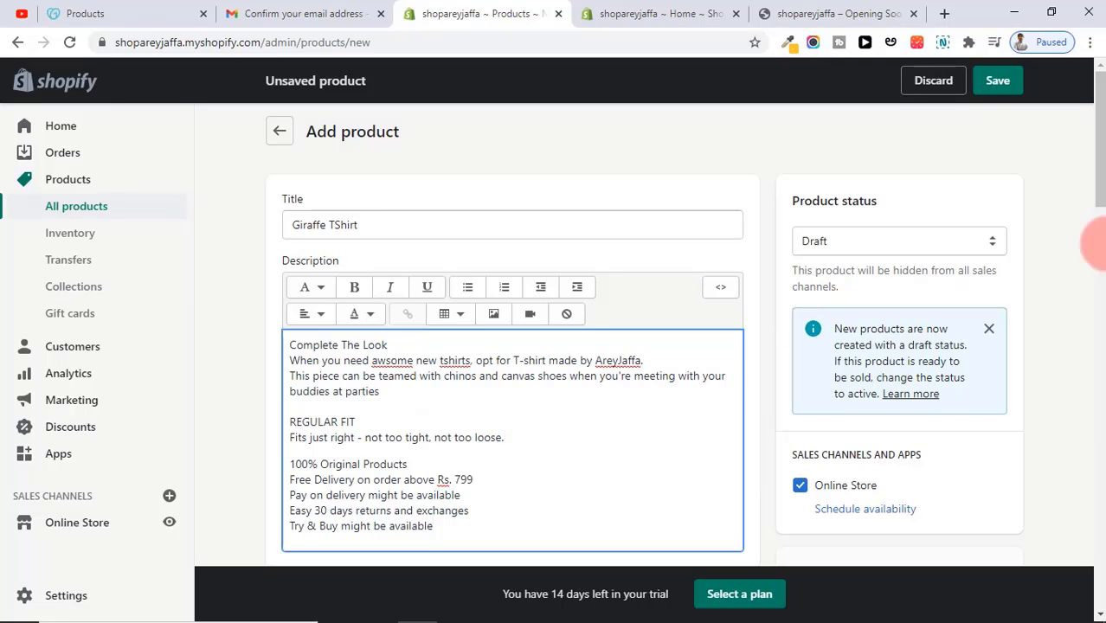
# Step: Upload giraffe T-shirt images 28 and 29 from the tee folder as the product's media
pyautogui.scroll(-5, 494, 297)
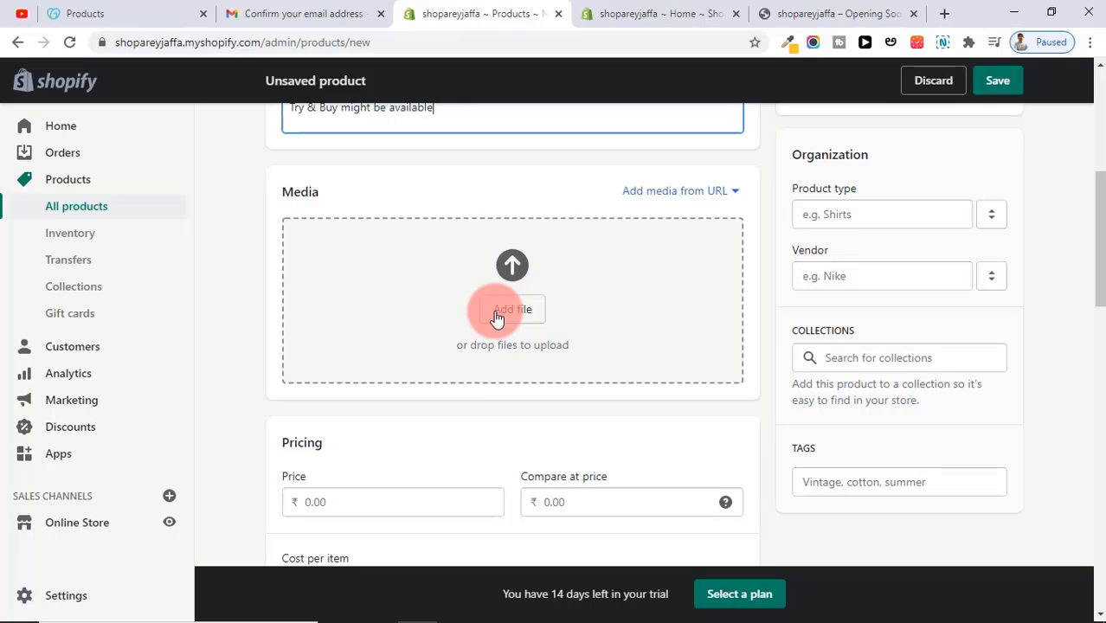
pyautogui.click(496, 319)
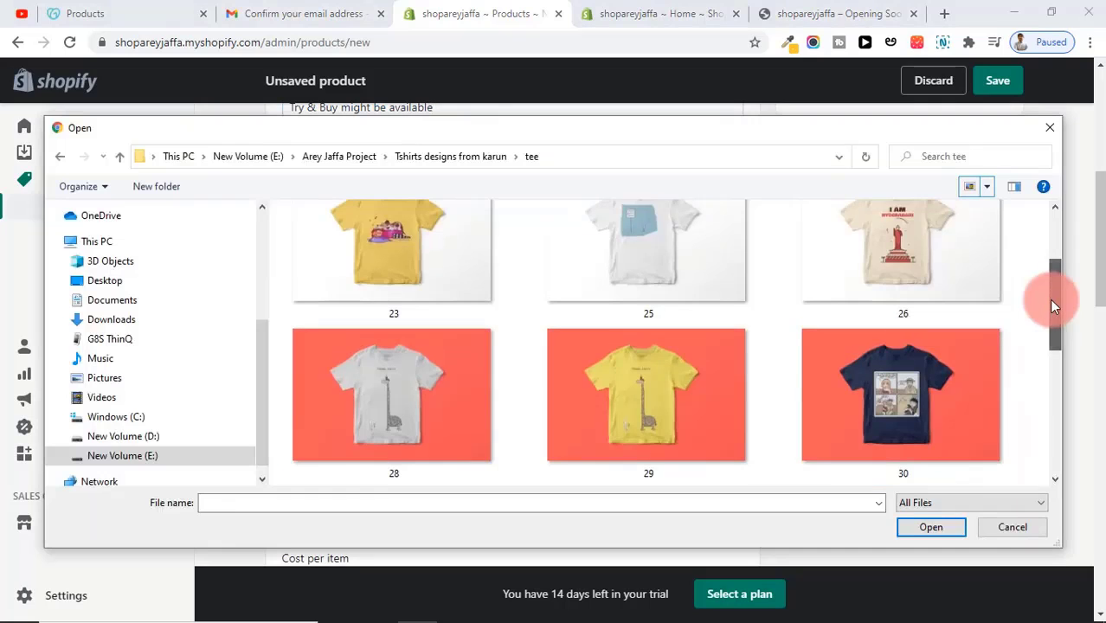
pyautogui.click(635, 443)
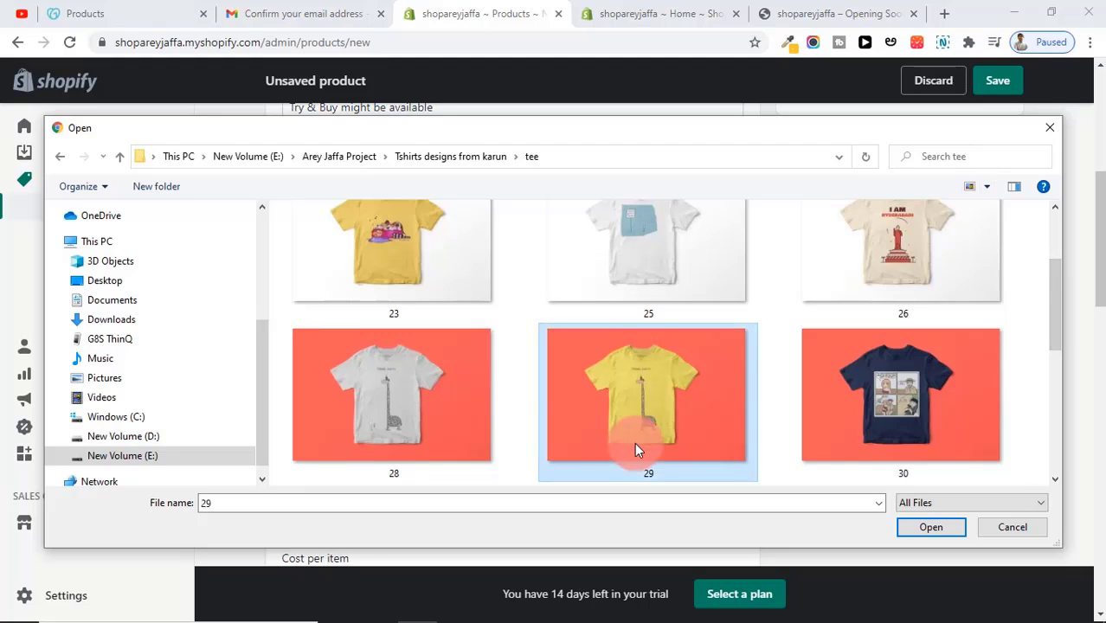
pyautogui.keyDown('ctrl'); pyautogui.click(422, 402); pyautogui.keyUp('ctrl')
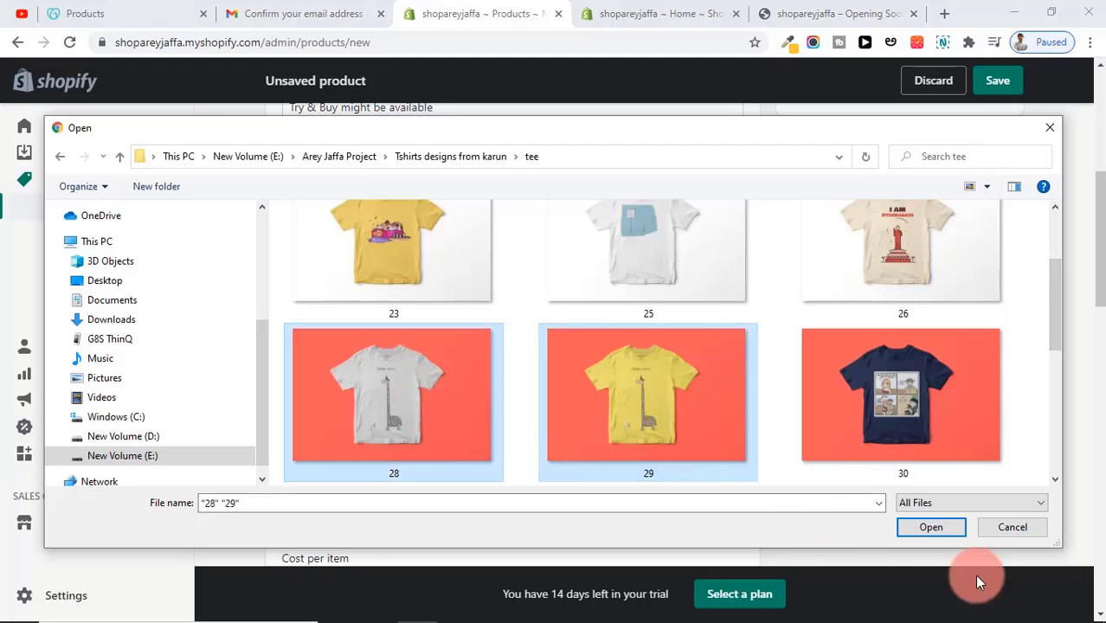
pyautogui.click(934, 535)
pyautogui.click(931, 528)
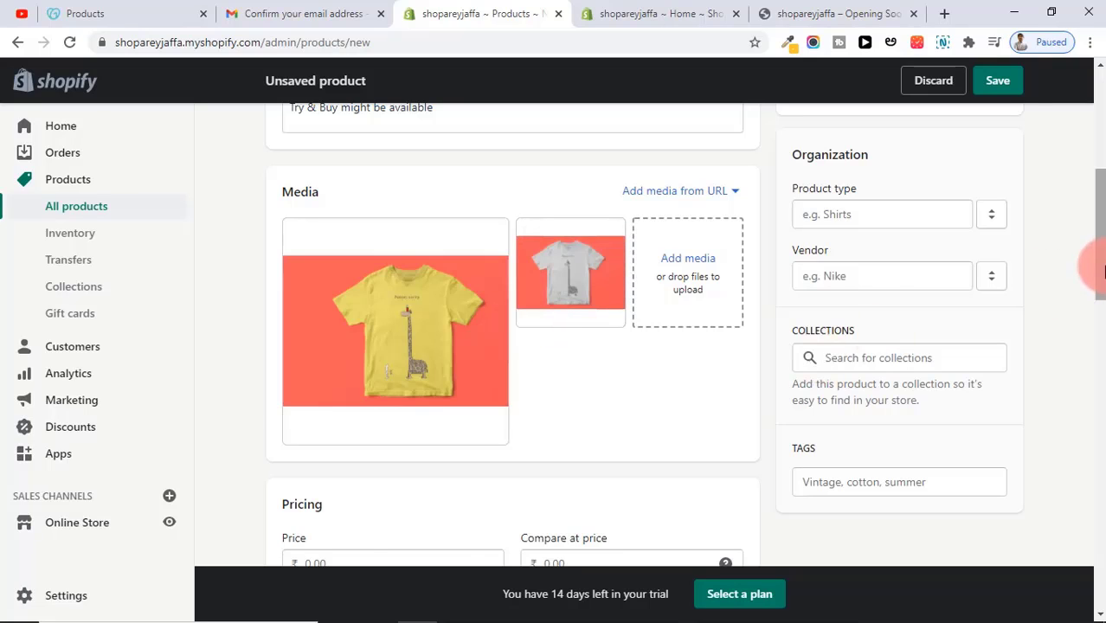
# Step: Set the Giraffe TShirt's weight to 300 g and mark it as having multiple options, like different sizes or colors
pyautogui.moveTo(1097, 266); pyautogui.dragTo(1100, 328)
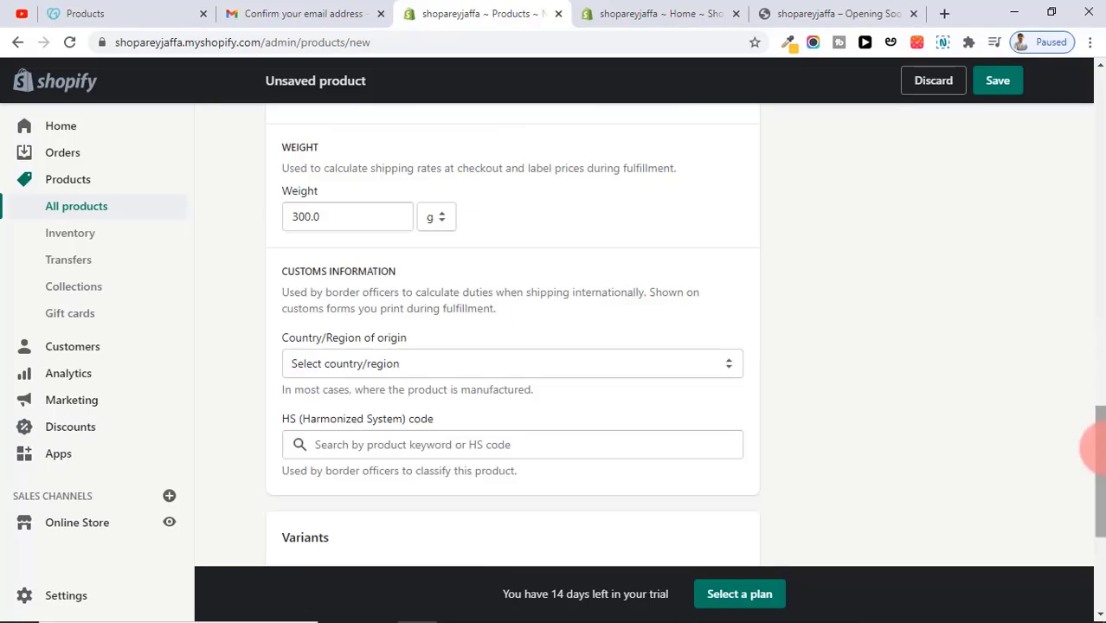
pyautogui.moveTo(1101, 460); pyautogui.dragTo(1099, 516)
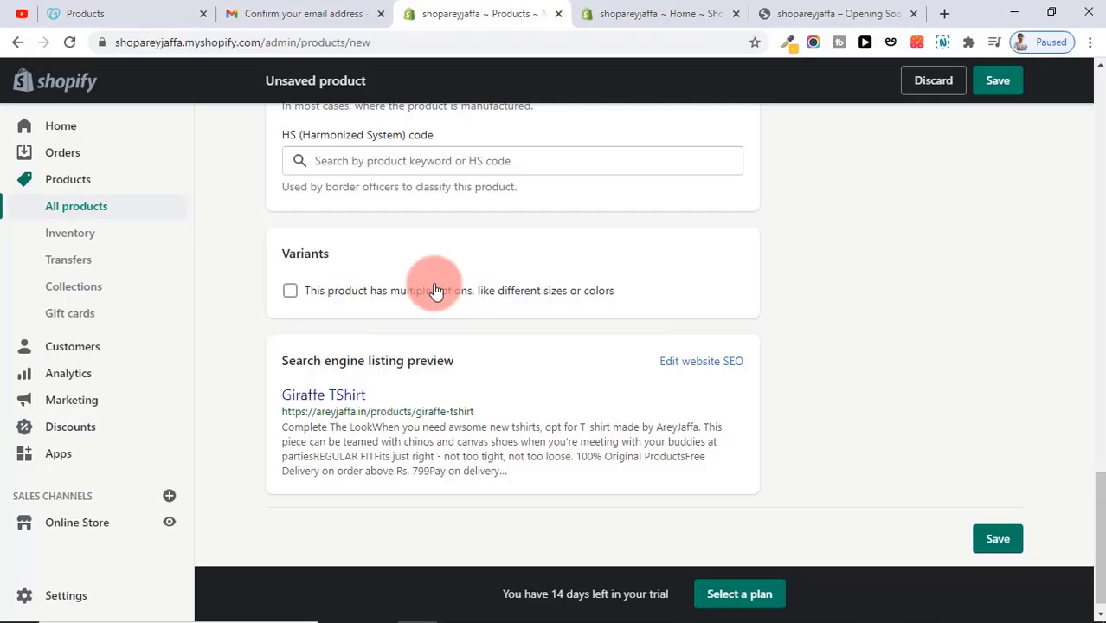
pyautogui.click(290, 292)
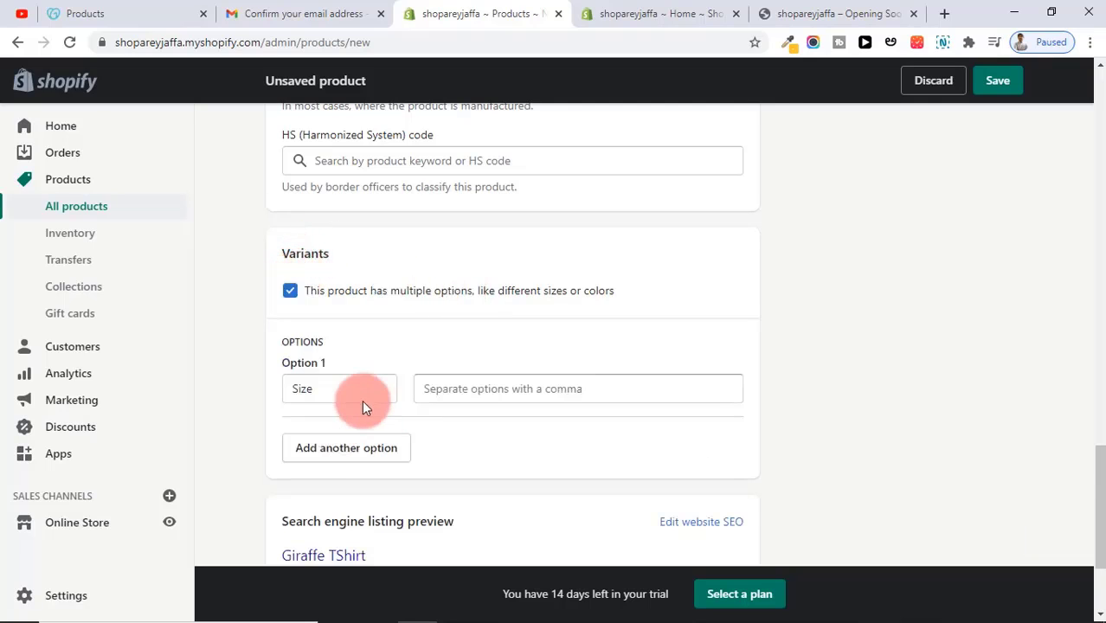
# Step: Set the Giraffe TShirt's first variant option to Color with the values White and Yellow
pyautogui.click(358, 393)
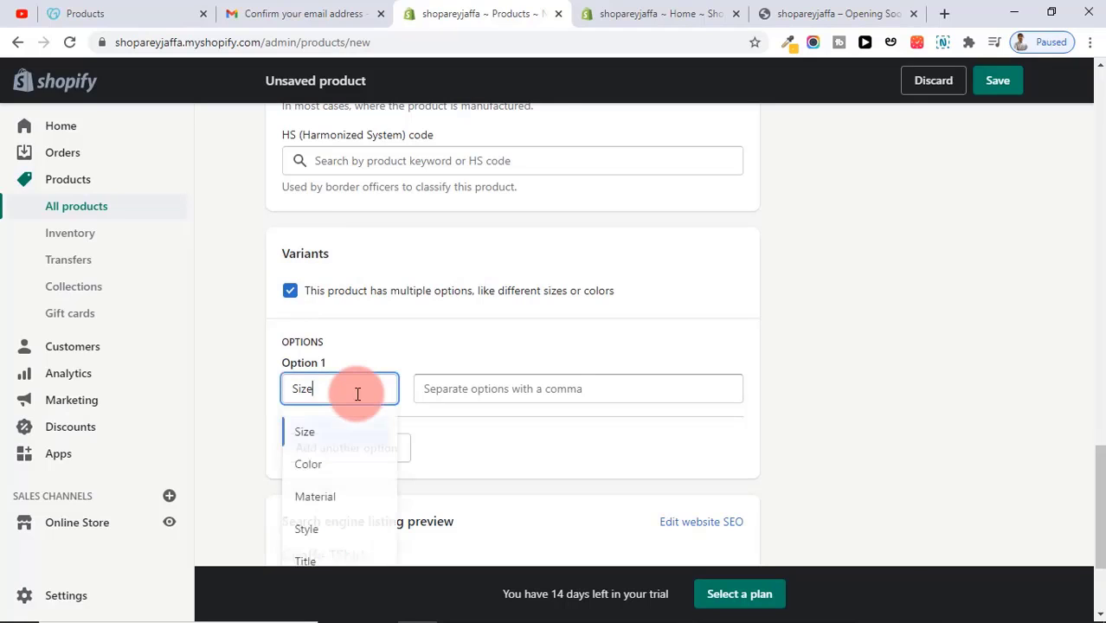
pyautogui.click(332, 464)
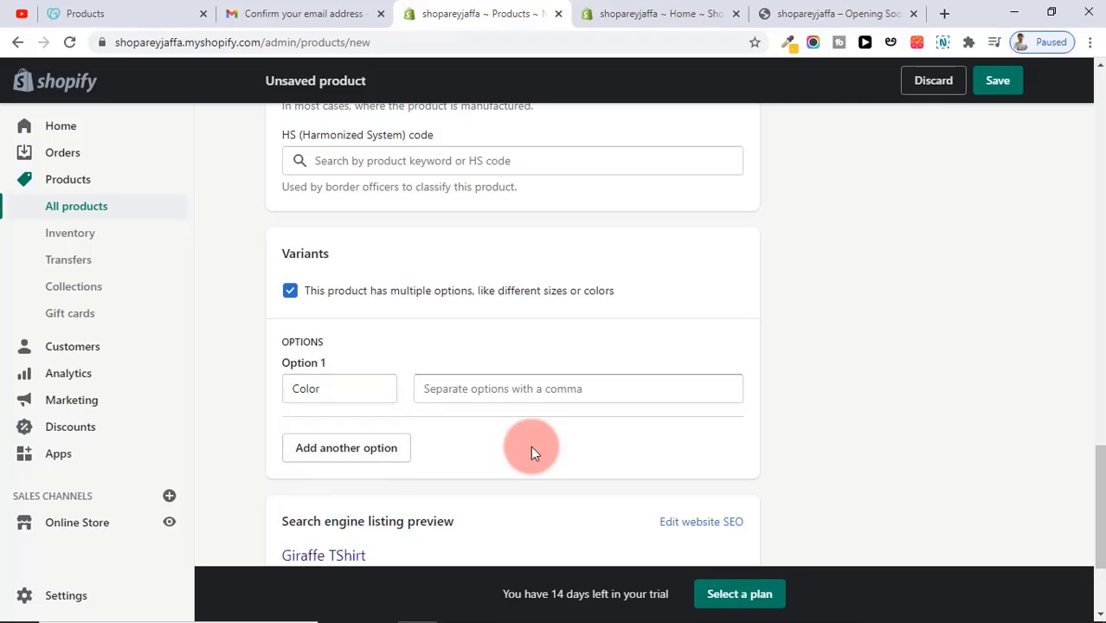
pyautogui.moveTo(1100, 492); pyautogui.dragTo(524, 339)
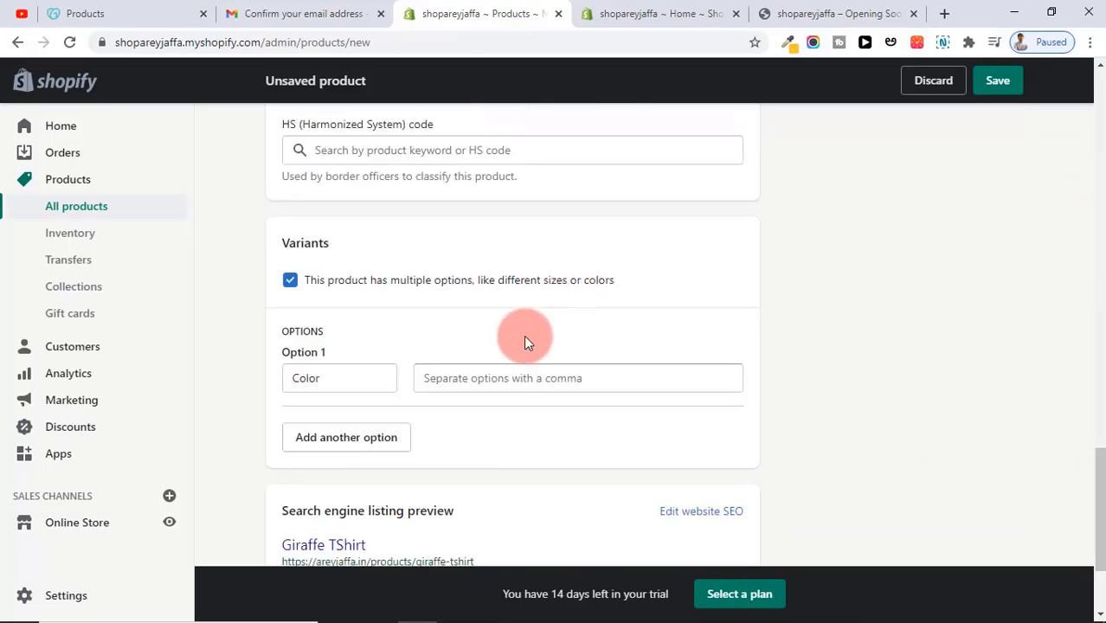
pyautogui.click(502, 381)
pyautogui.write('Yel')
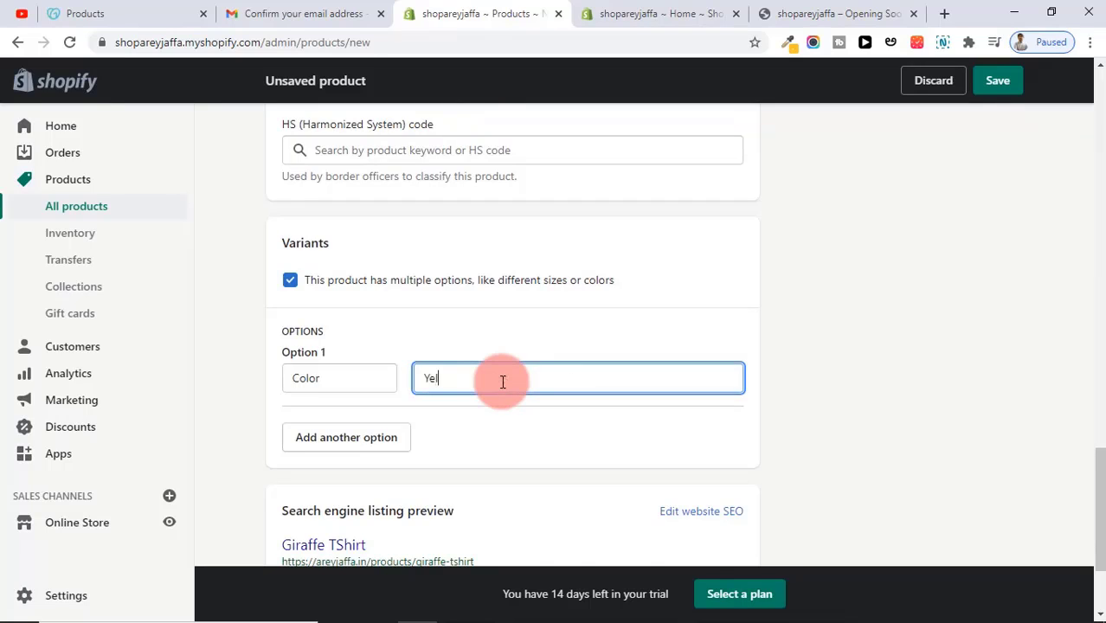
pyautogui.write('loWhite')
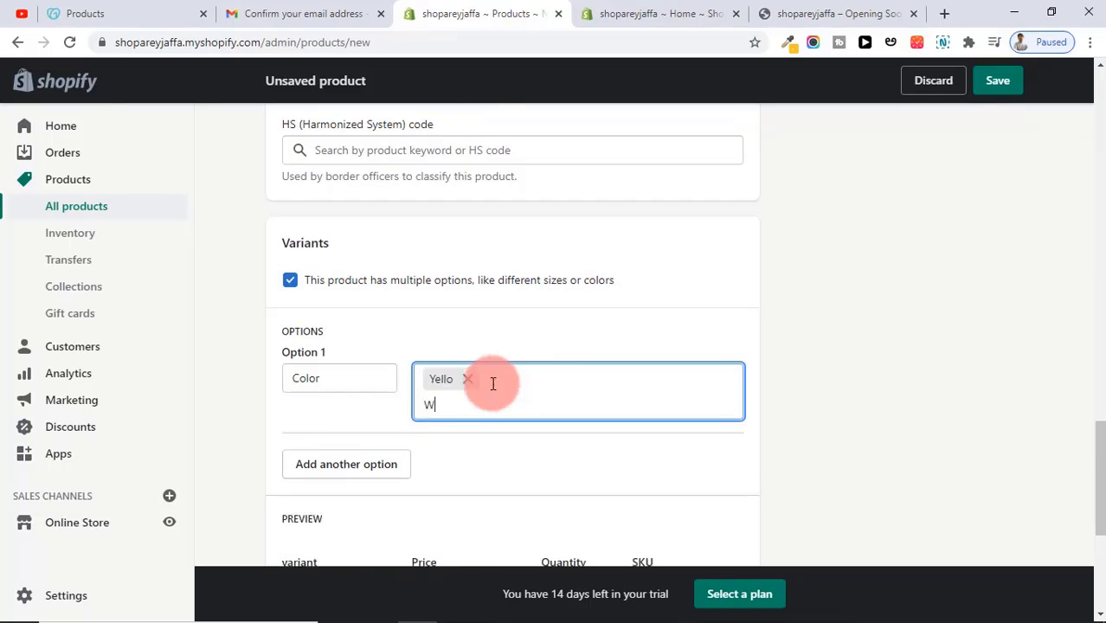
pyautogui.click(469, 379)
pyautogui.write('Yellow')
pyautogui.click(547, 459)
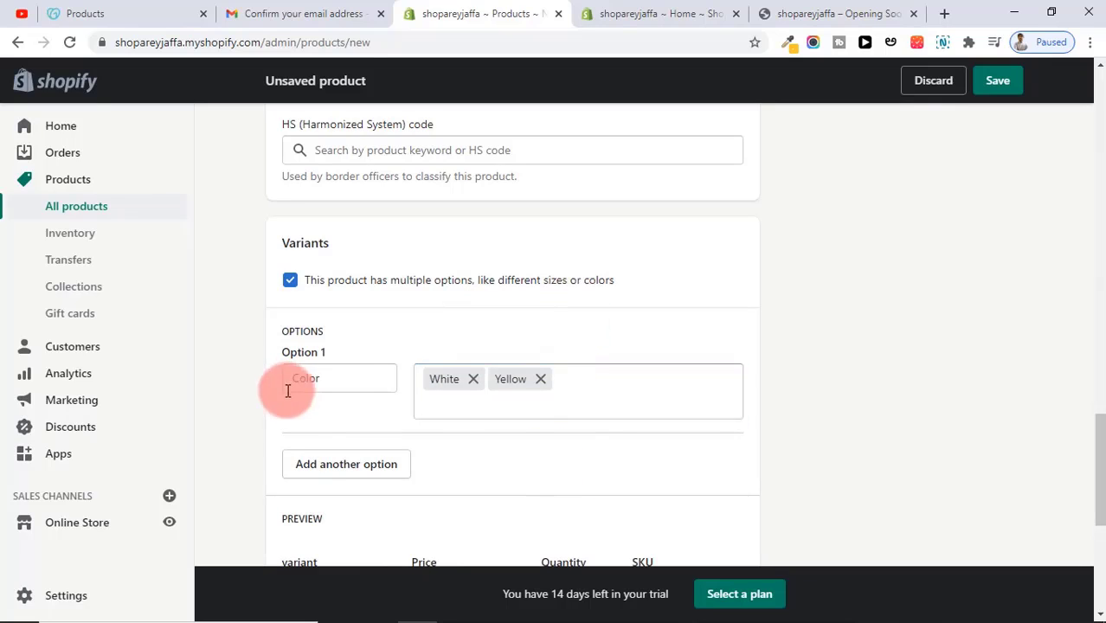
pyautogui.click(346, 378)
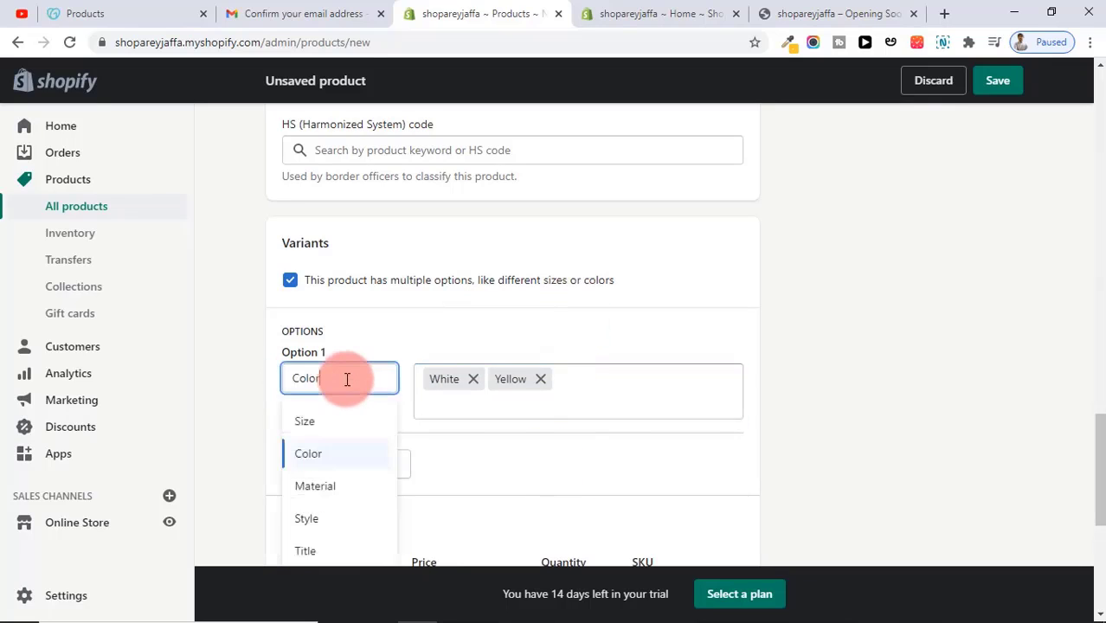
# Step: Set the Giraffe TShirt's product status to Active and save the product
pyautogui.moveTo(1100, 472); pyautogui.dragTo(1097, 224)
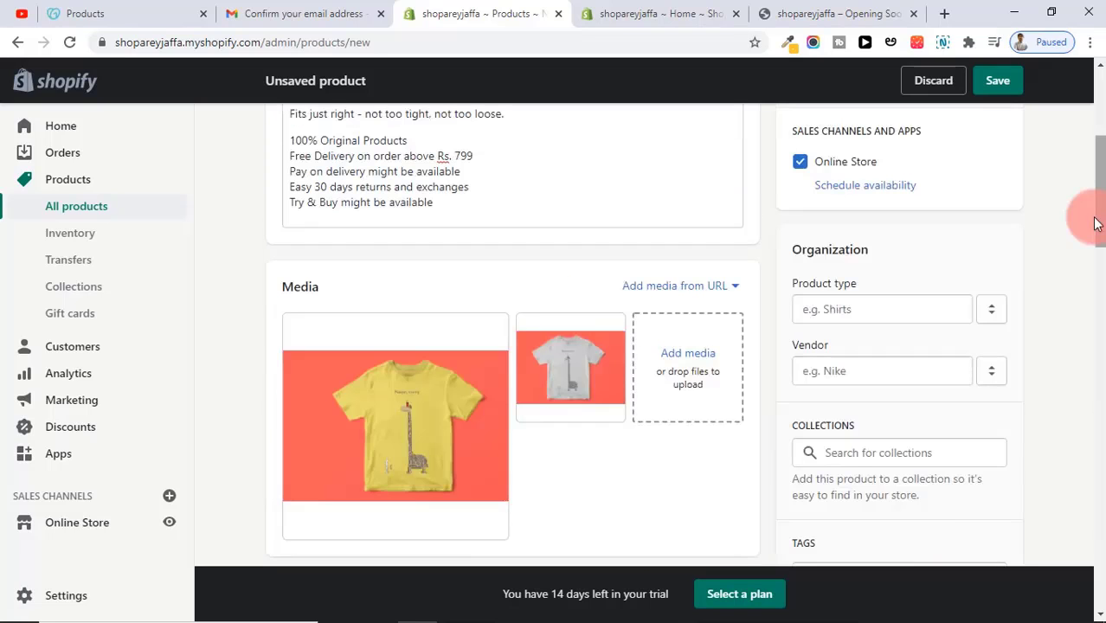
pyautogui.scroll(-1, 1097, 223)
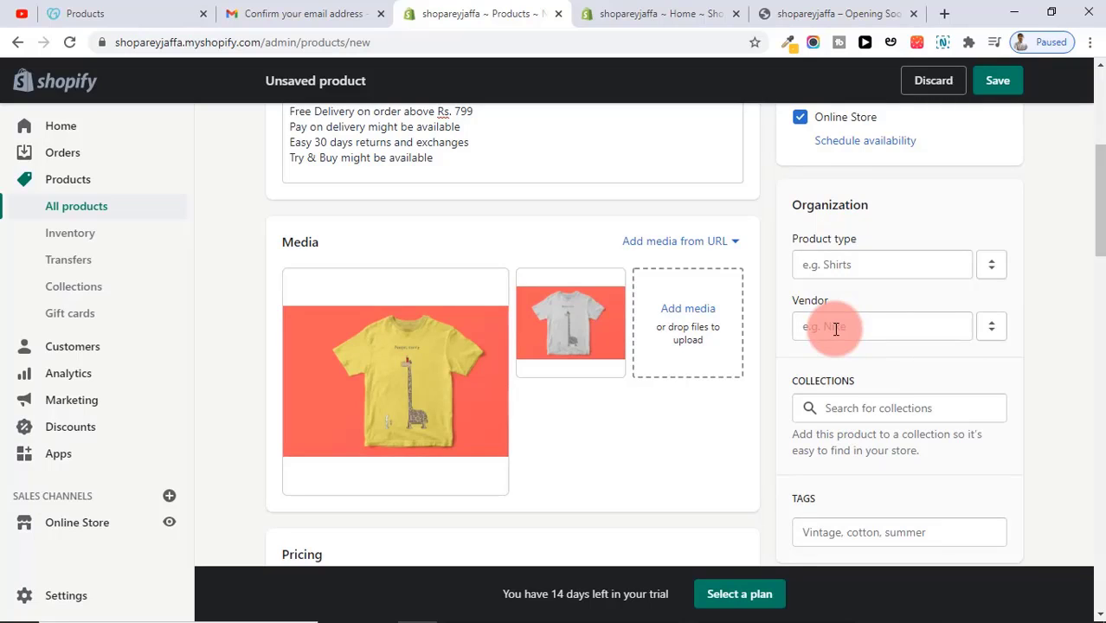
pyautogui.click(863, 263)
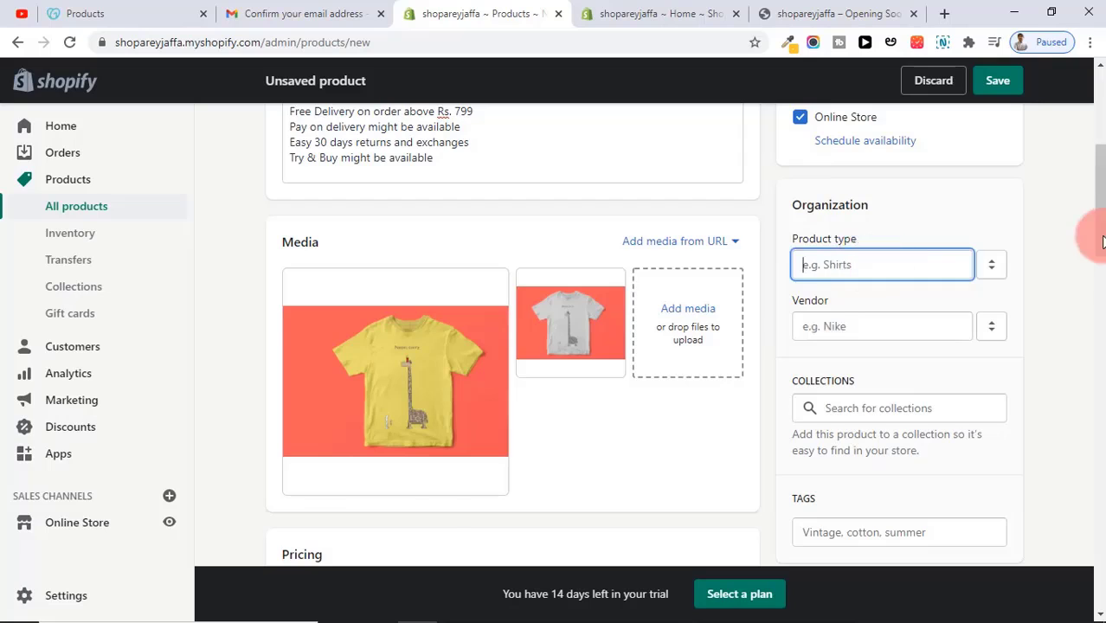
pyautogui.scroll(5, 1104, 237)
pyautogui.click(855, 243)
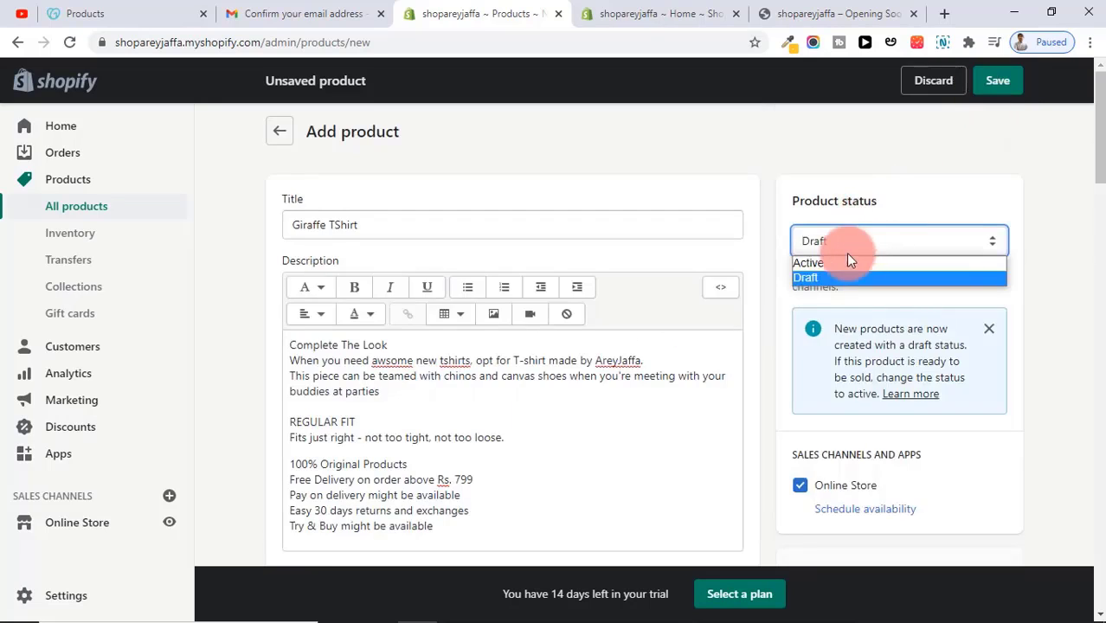
pyautogui.click(841, 263)
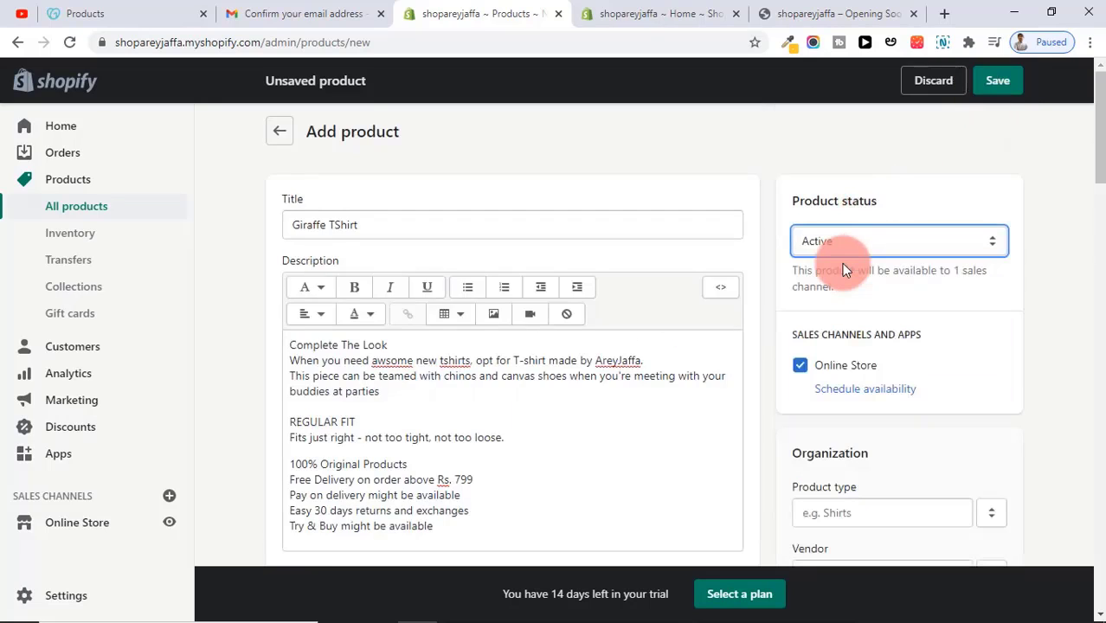
pyautogui.click(997, 91)
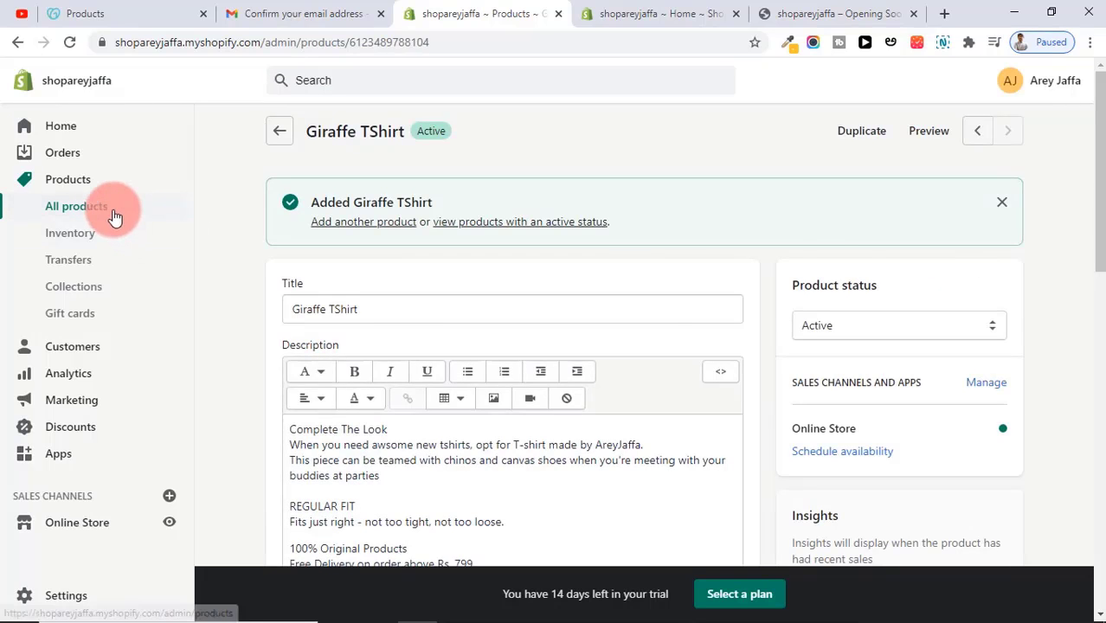
pyautogui.click(115, 215)
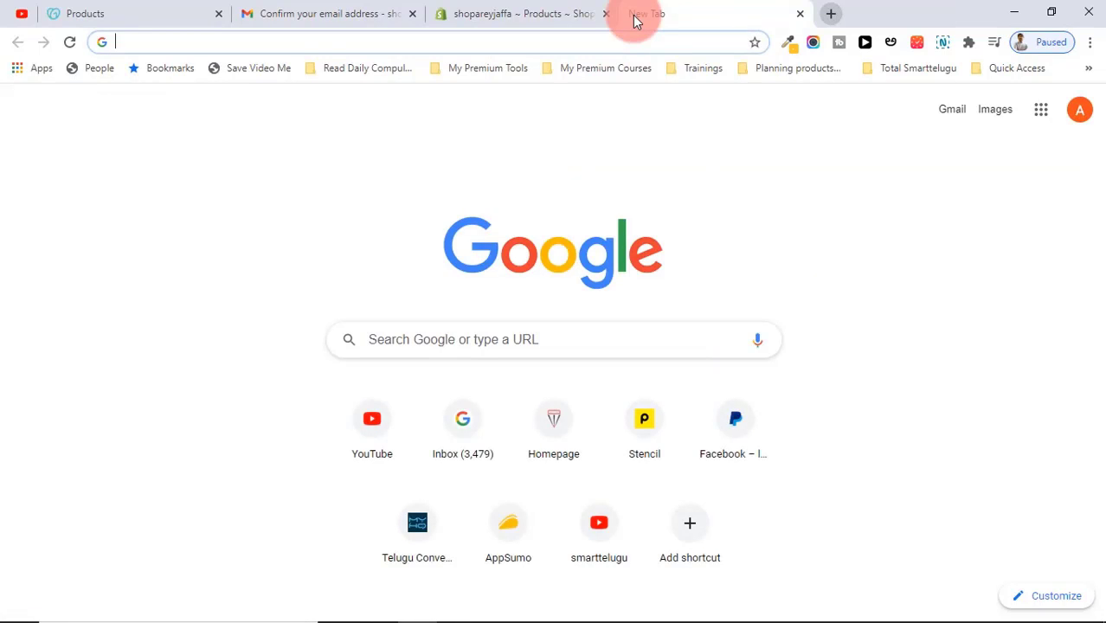
pyautogui.write('http://areyjaffa.in/')
pyautogui.press('Return')
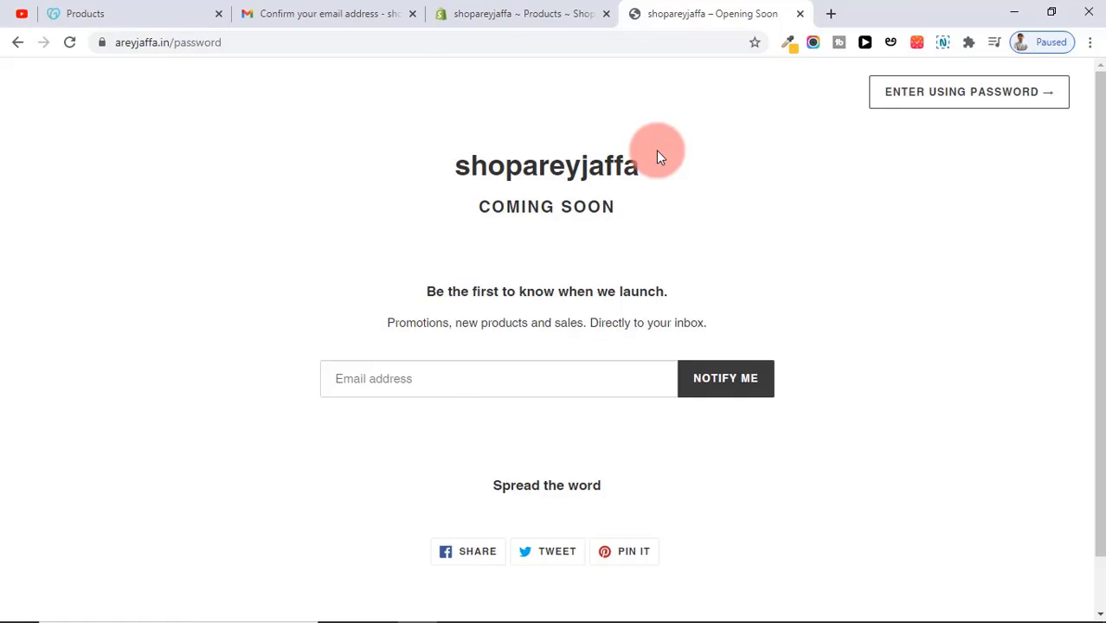
# Step: Open the Online Store's themes page in the admin and the password entry form on the storefront
pyautogui.click(563, 13)
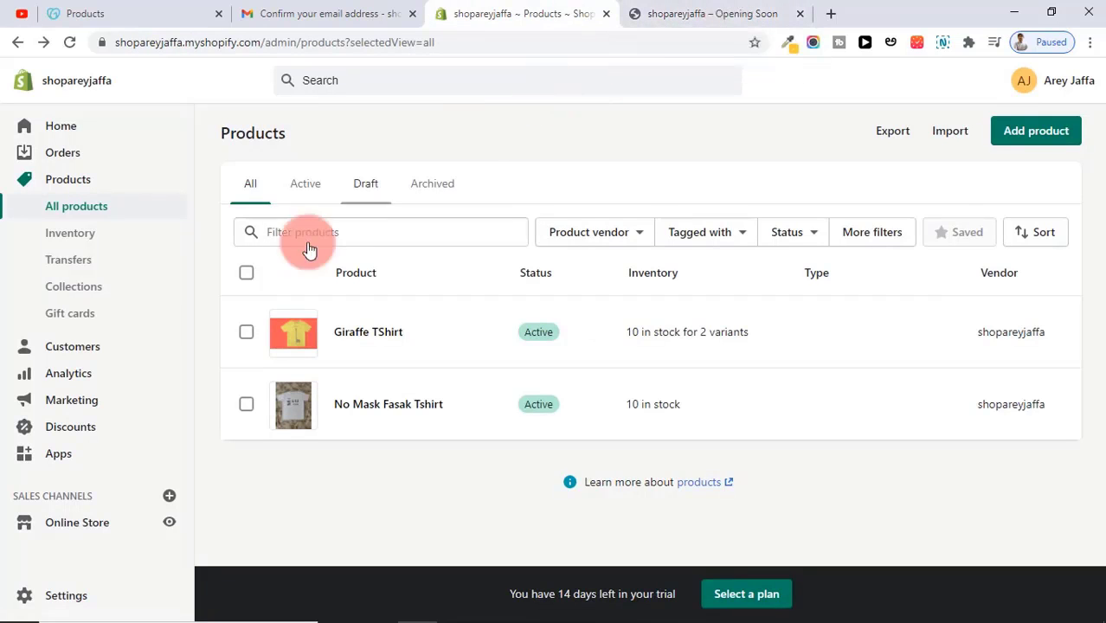
pyautogui.click(71, 523)
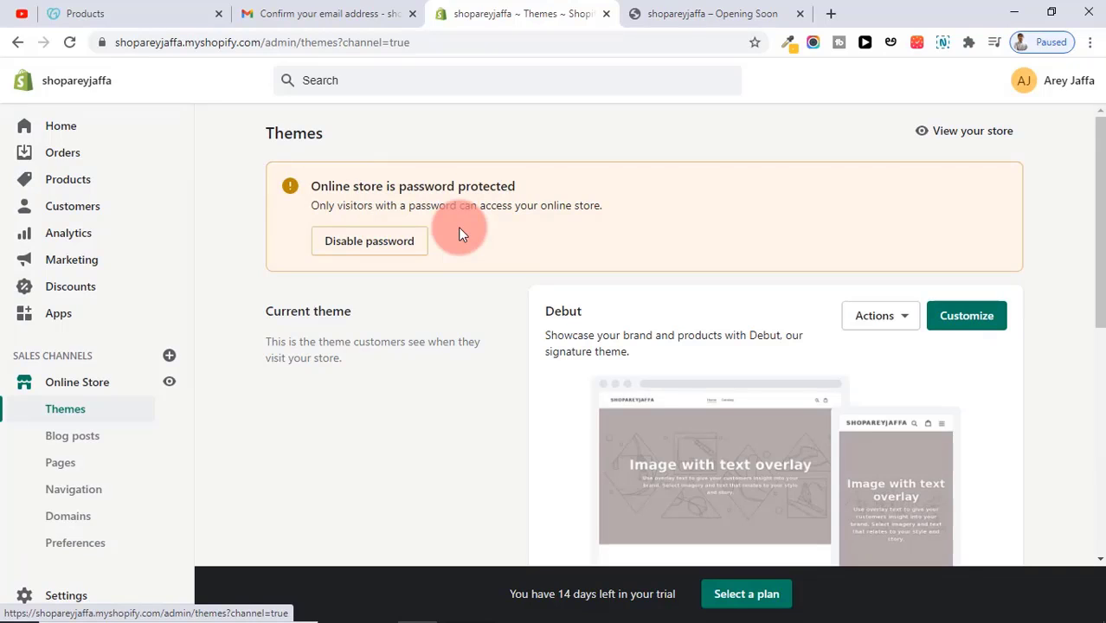
pyautogui.hotkey('ctrl', 'Tab')
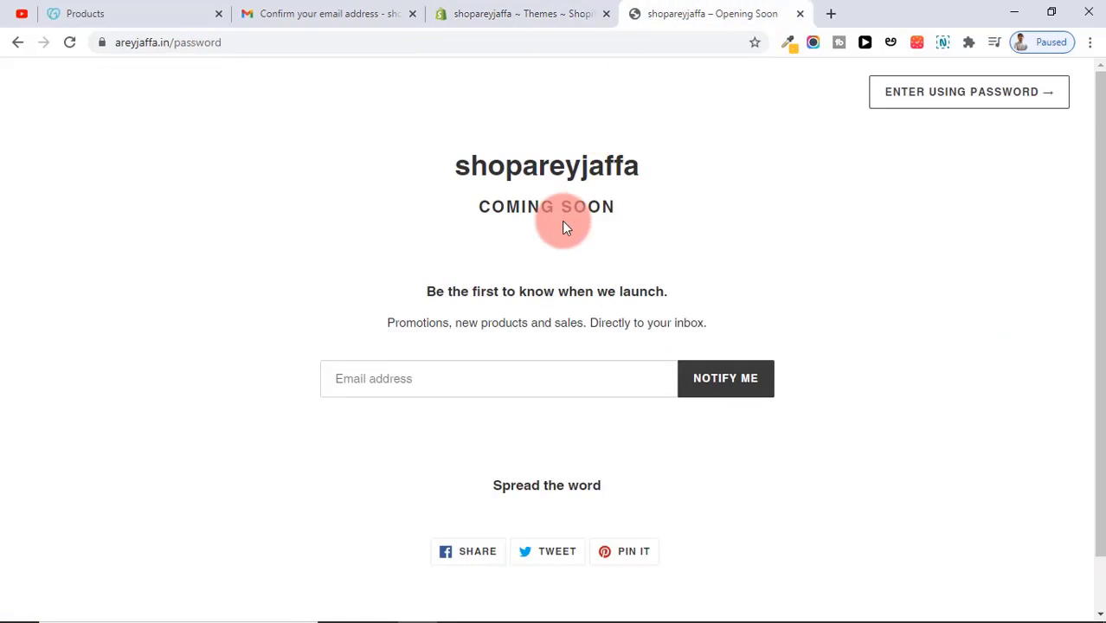
pyautogui.click(925, 106)
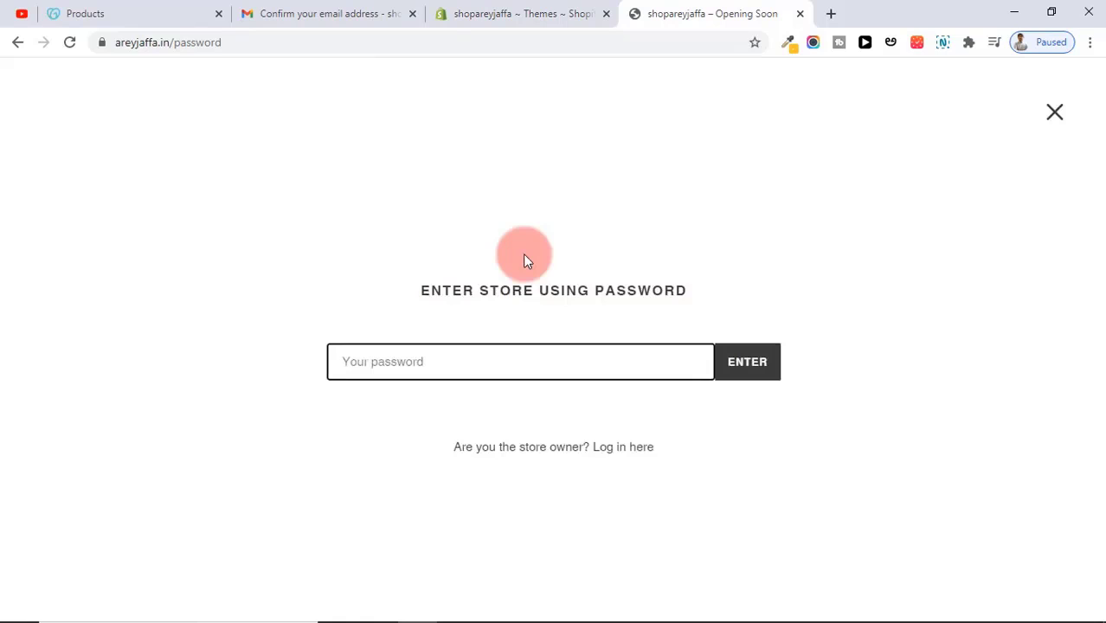
# Step: Open the password protection settings through the Disable password option and compare them with the storefront's password entry page
pyautogui.click(556, 7)
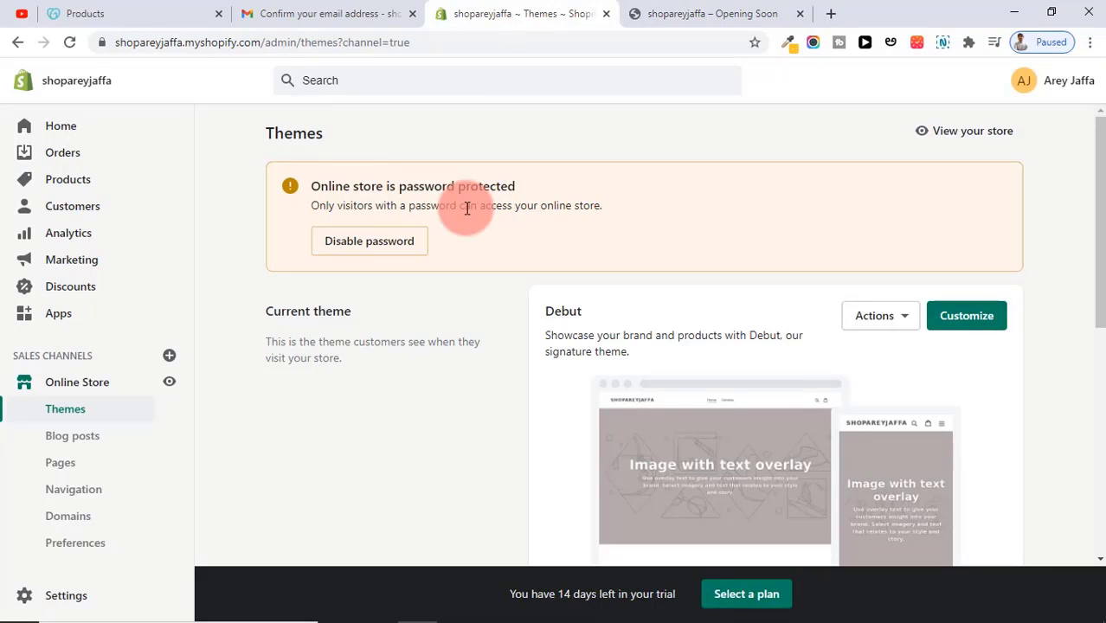
pyautogui.click(755, 7)
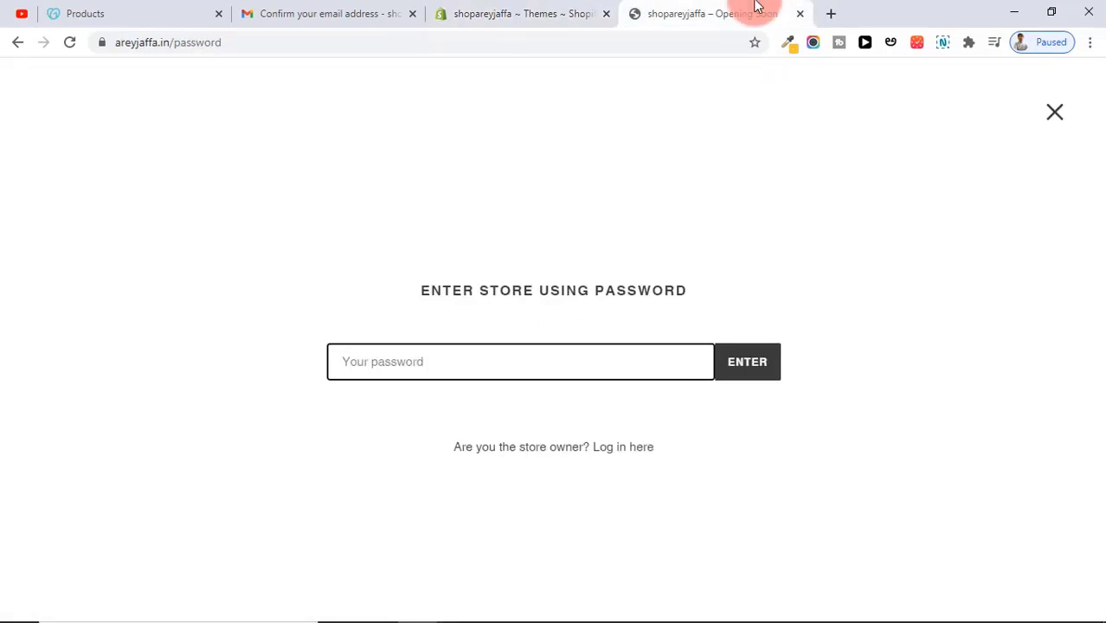
pyautogui.click(538, 9)
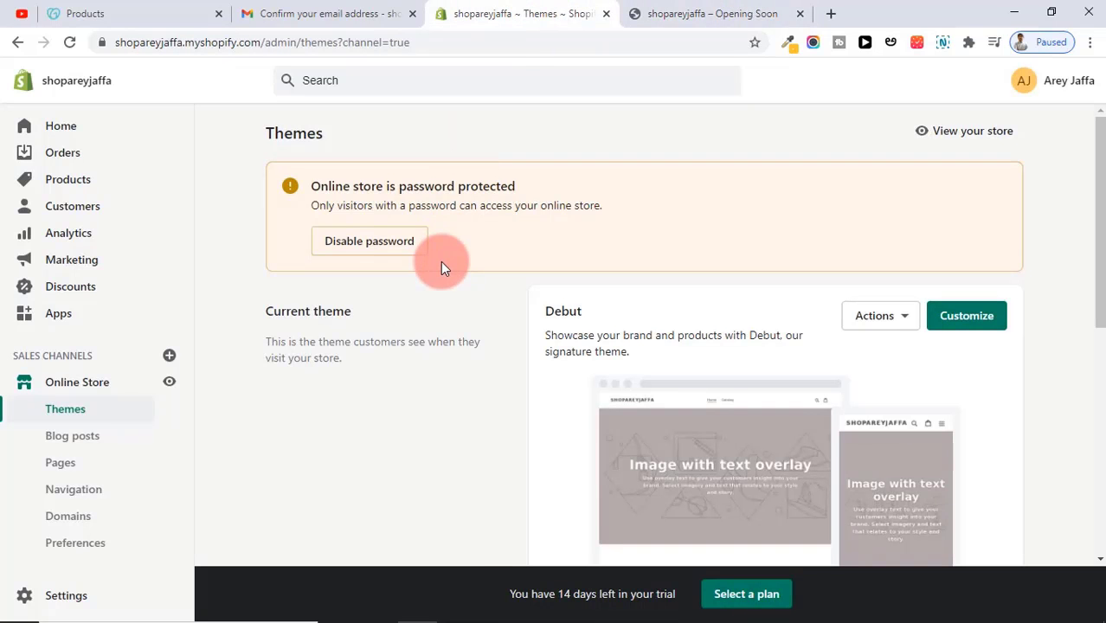
pyautogui.click(390, 258)
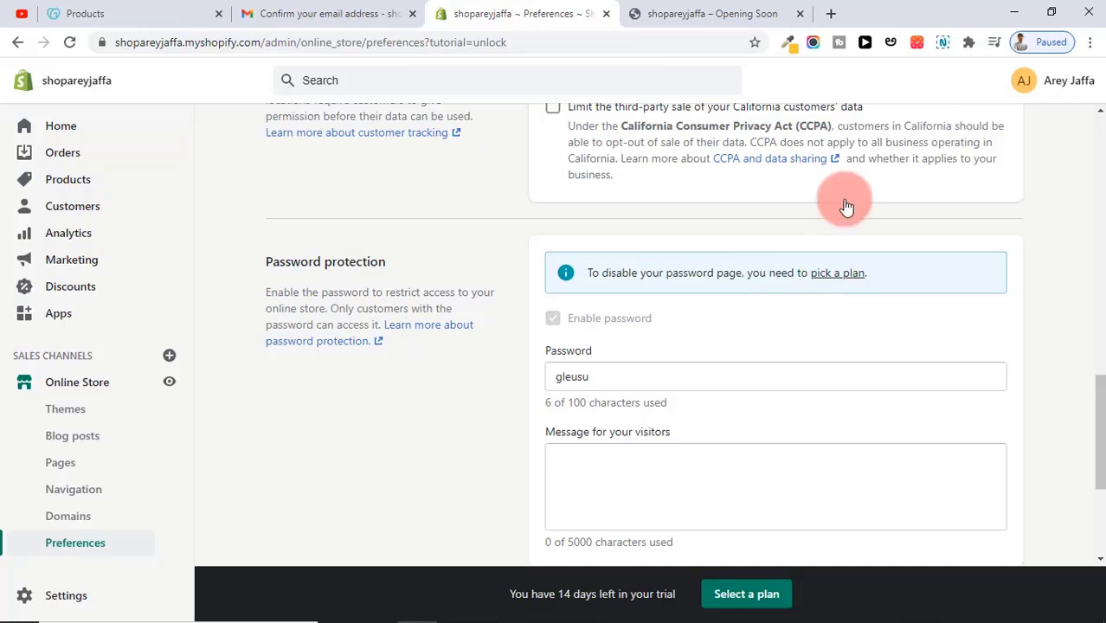
pyautogui.click(728, 10)
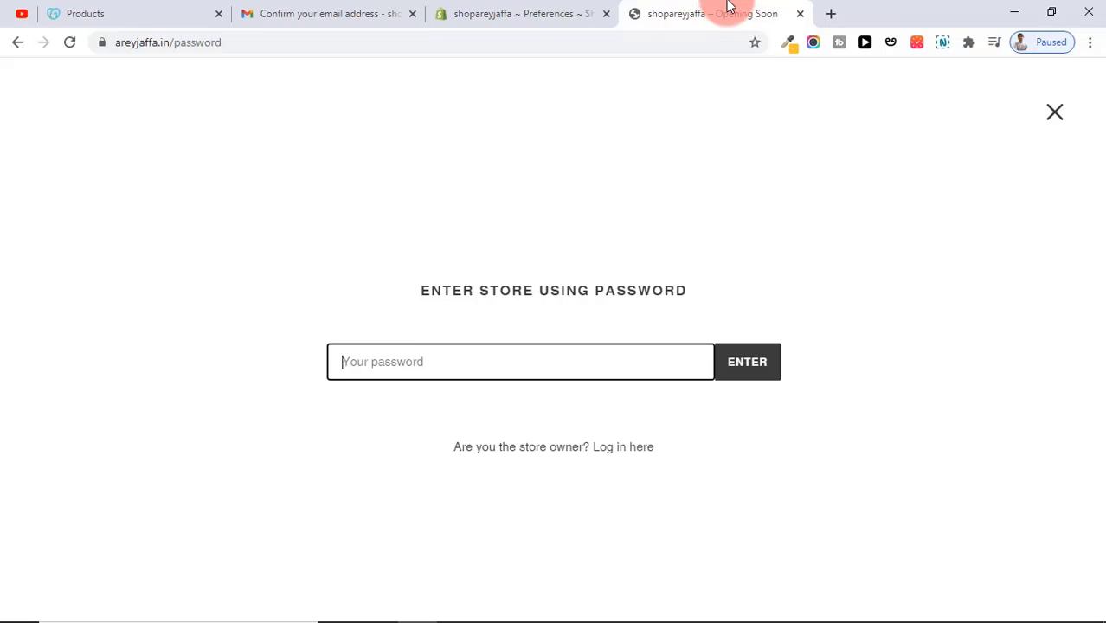
pyautogui.click(539, 7)
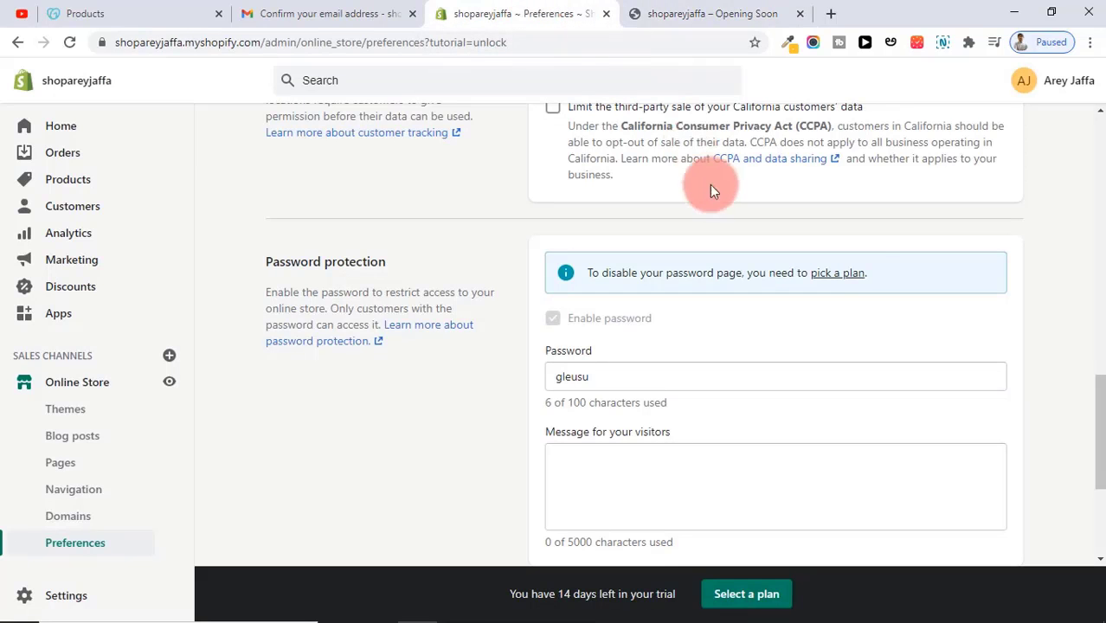
# Step: Open the plan selection page and compare the prices, fees and features of Basic Shopify, Shopify and Advanced Shopify
pyautogui.click(828, 275)
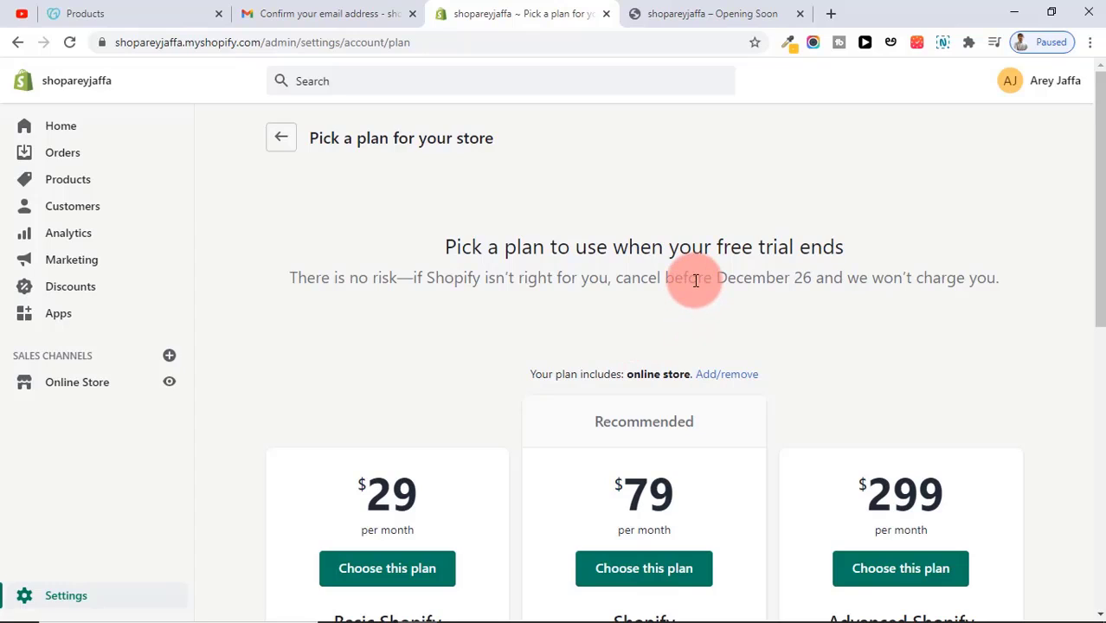
pyautogui.moveTo(814, 620)
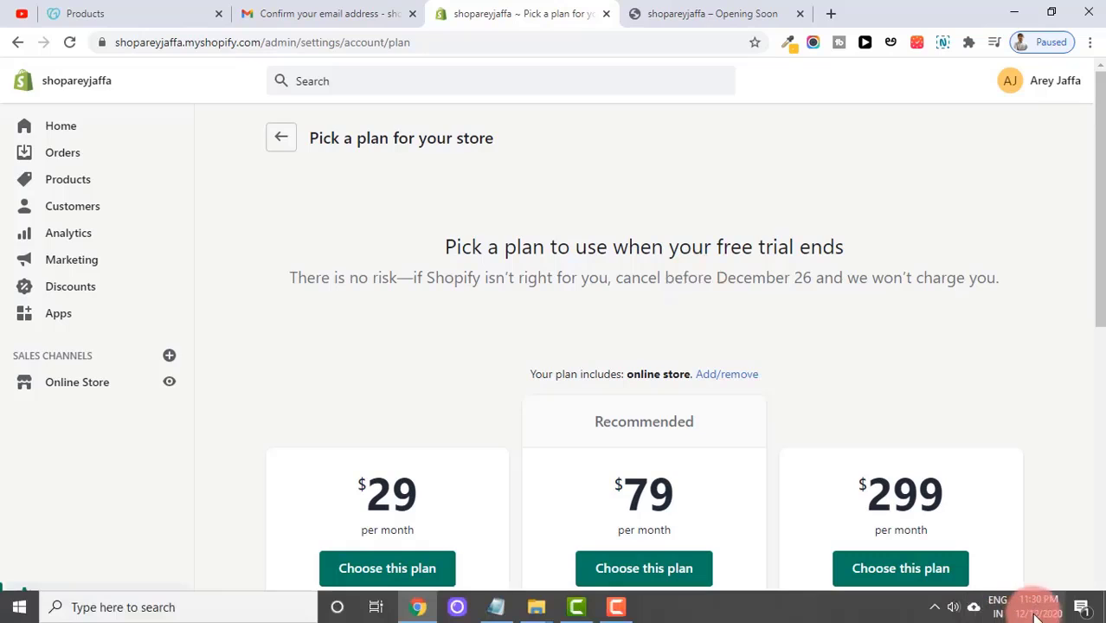
pyautogui.moveTo(1037, 613)
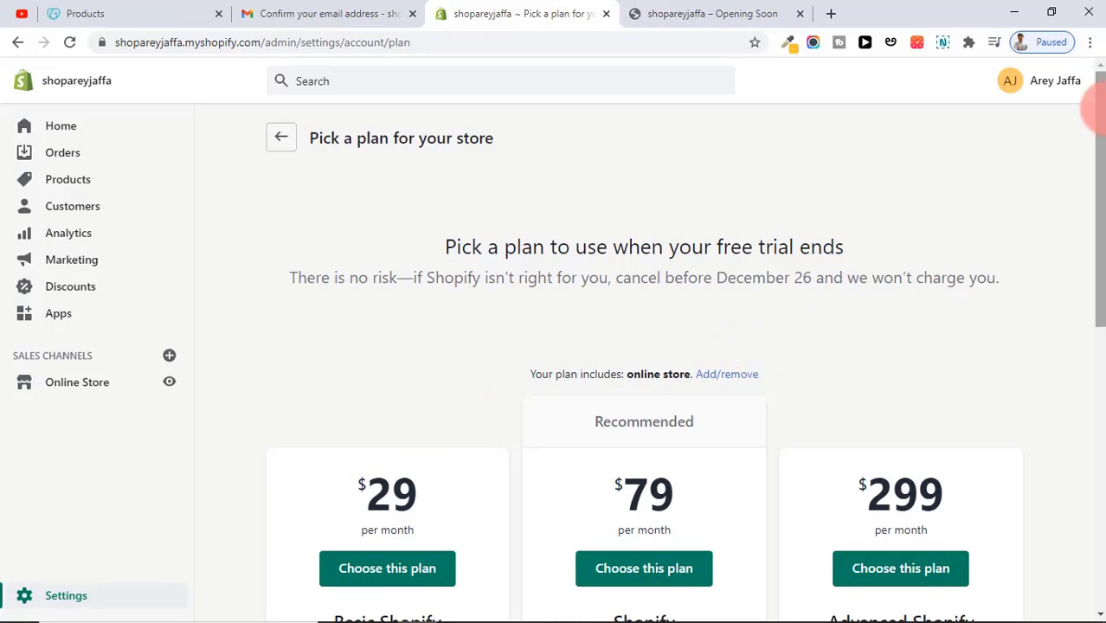
pyautogui.moveTo(1098, 102); pyautogui.dragTo(1098, 282)
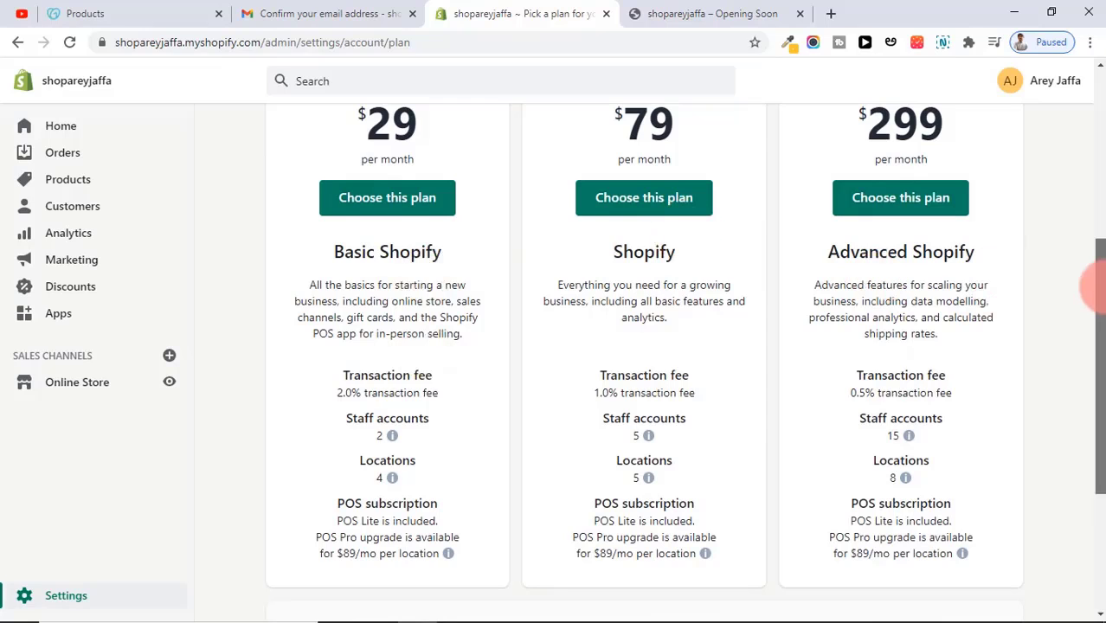
pyautogui.moveTo(1098, 286); pyautogui.dragTo(1098, 299)
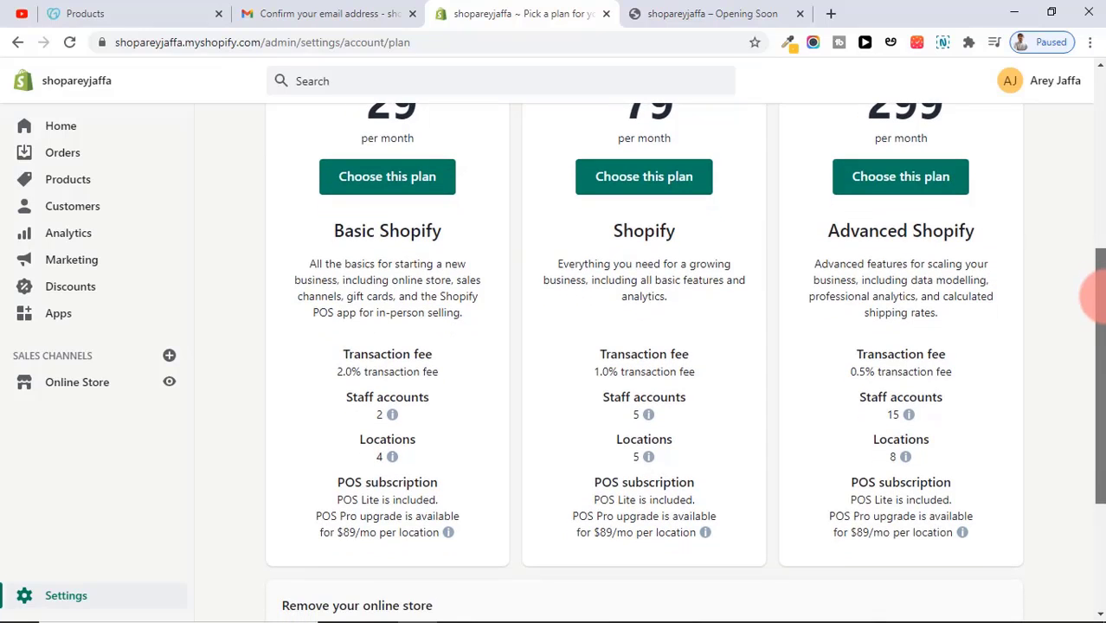
pyautogui.scroll(-1, 1096, 286)
pyautogui.scroll(3, 1082, 270)
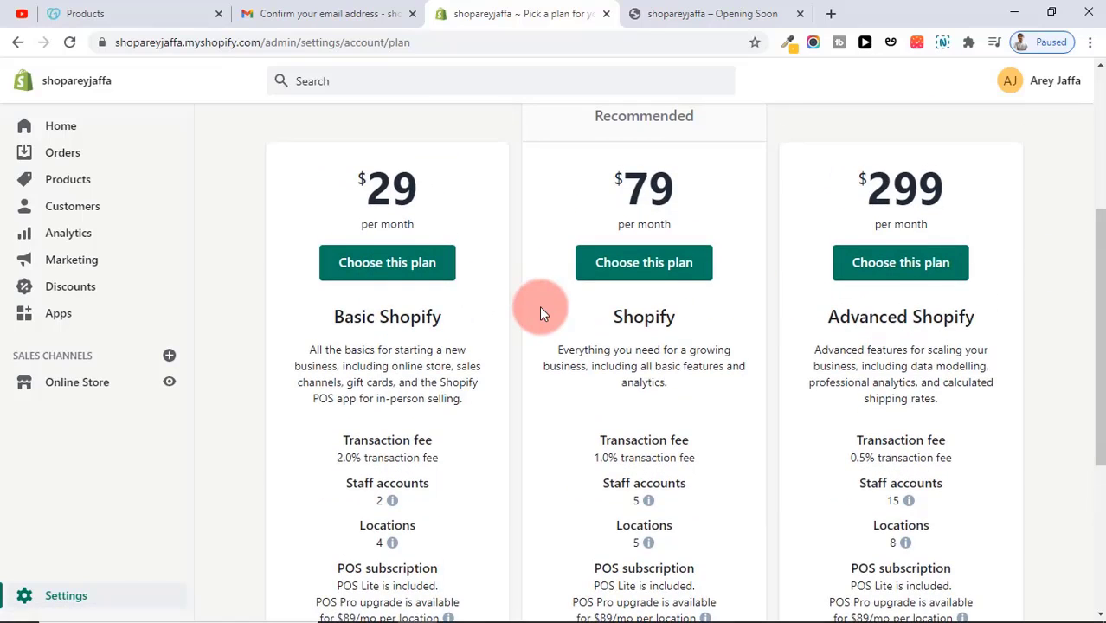
pyautogui.scroll(1, 539, 306)
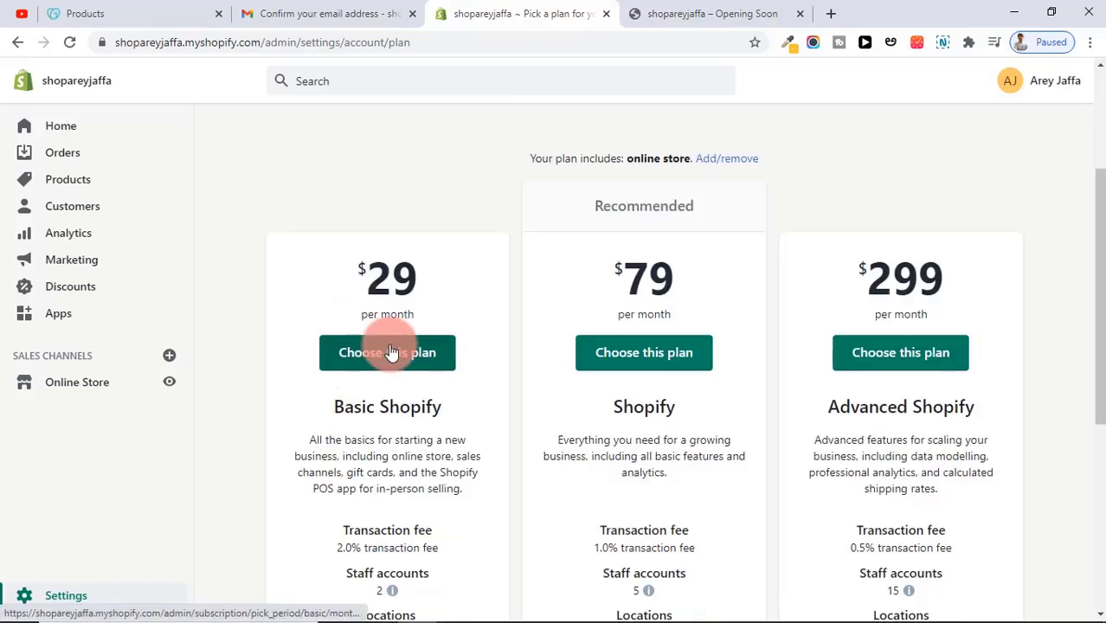
# Step: Choose the Basic Shopify plan with the billing cycle of $29.00 USD every 30 days
pyautogui.click(390, 351)
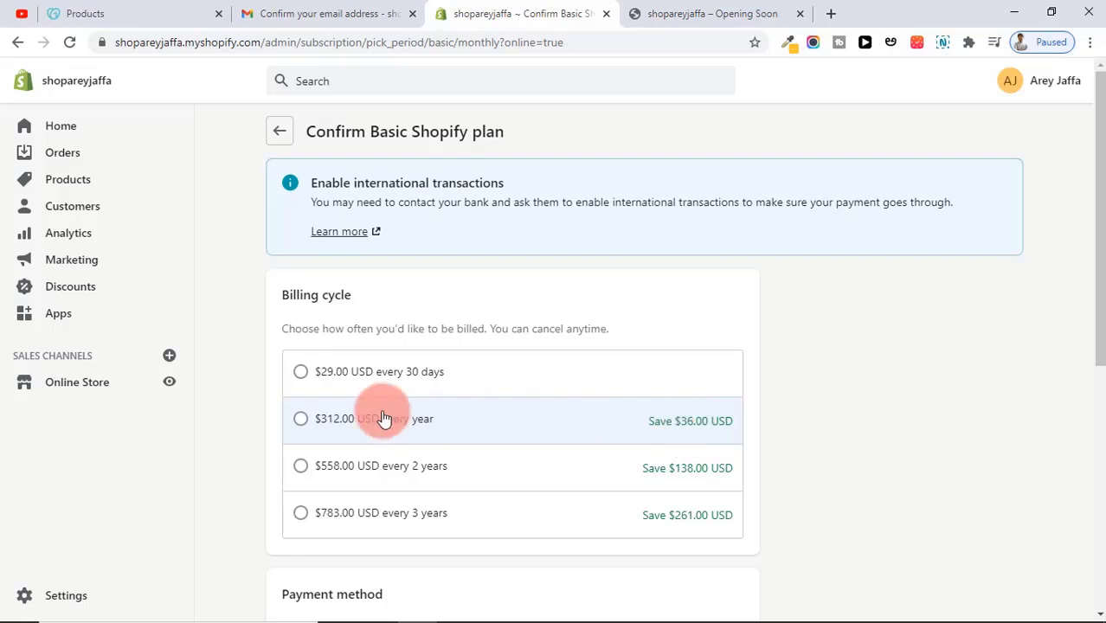
pyautogui.click(302, 375)
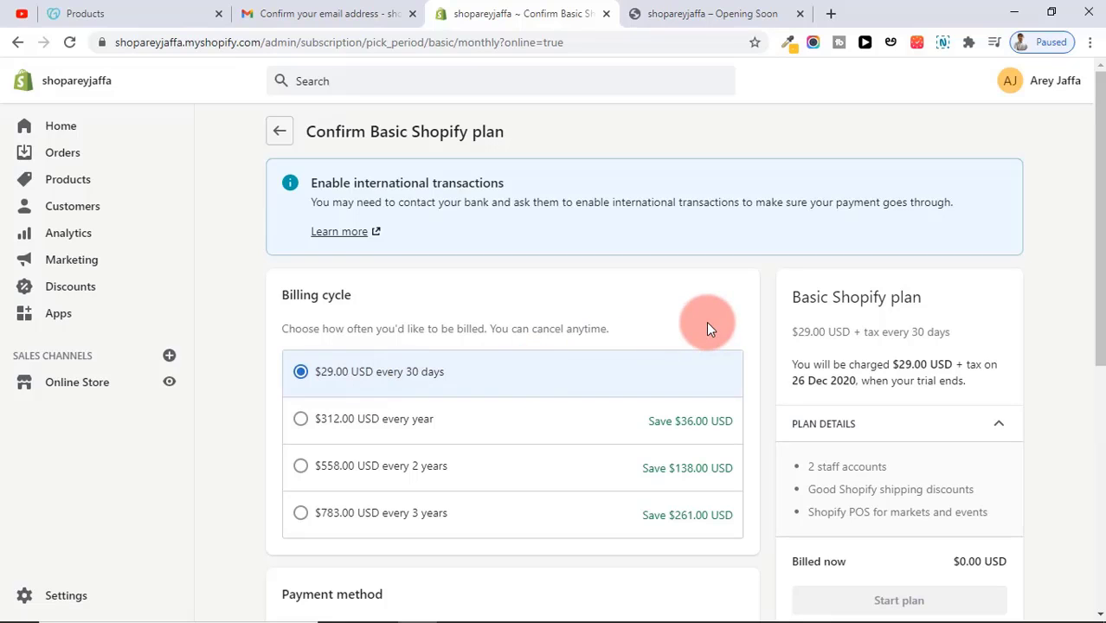
pyautogui.scroll(-1, 1087, 256)
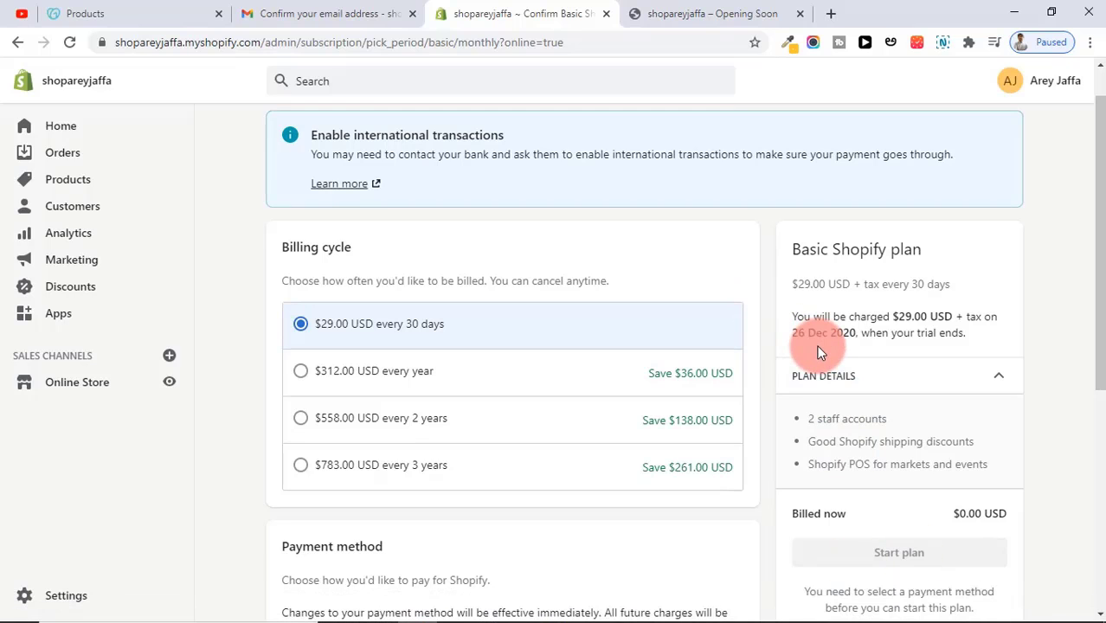
# Step: Add a credit card as the payment method by entering the card and billing details, and start the Basic Shopify plan
pyautogui.moveTo(1094, 210); pyautogui.dragTo(775, 480)
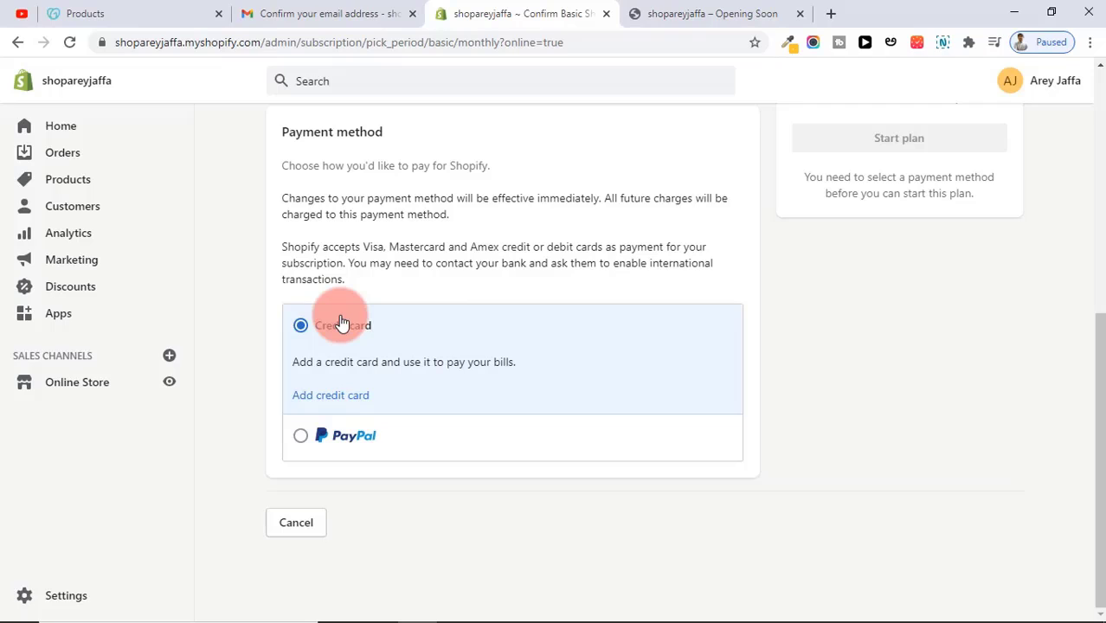
pyautogui.click(331, 398)
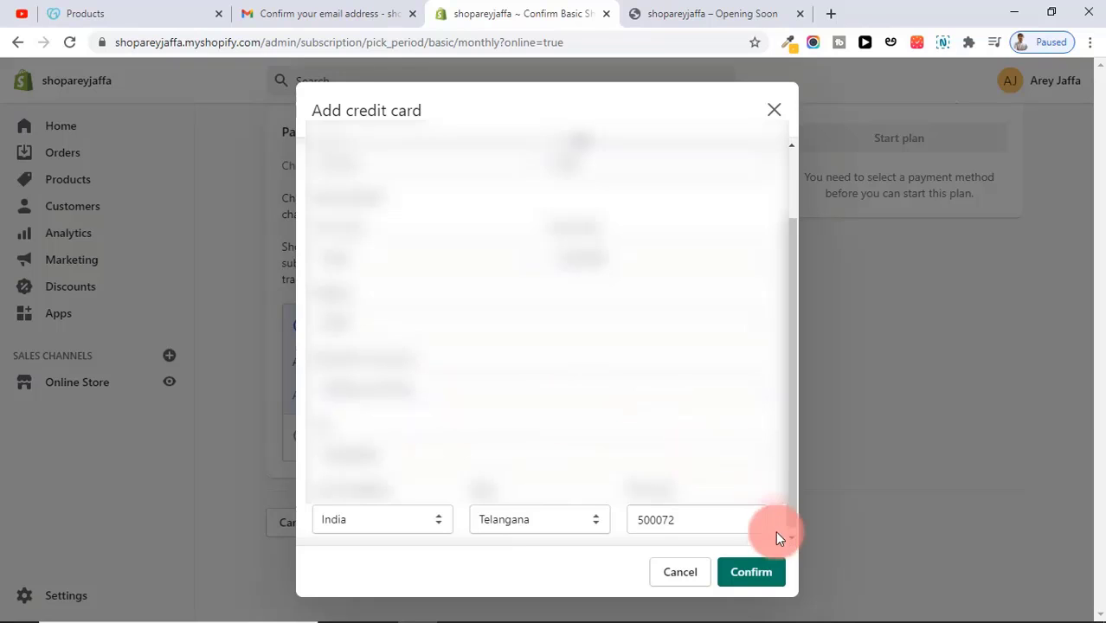
pyautogui.click(752, 573)
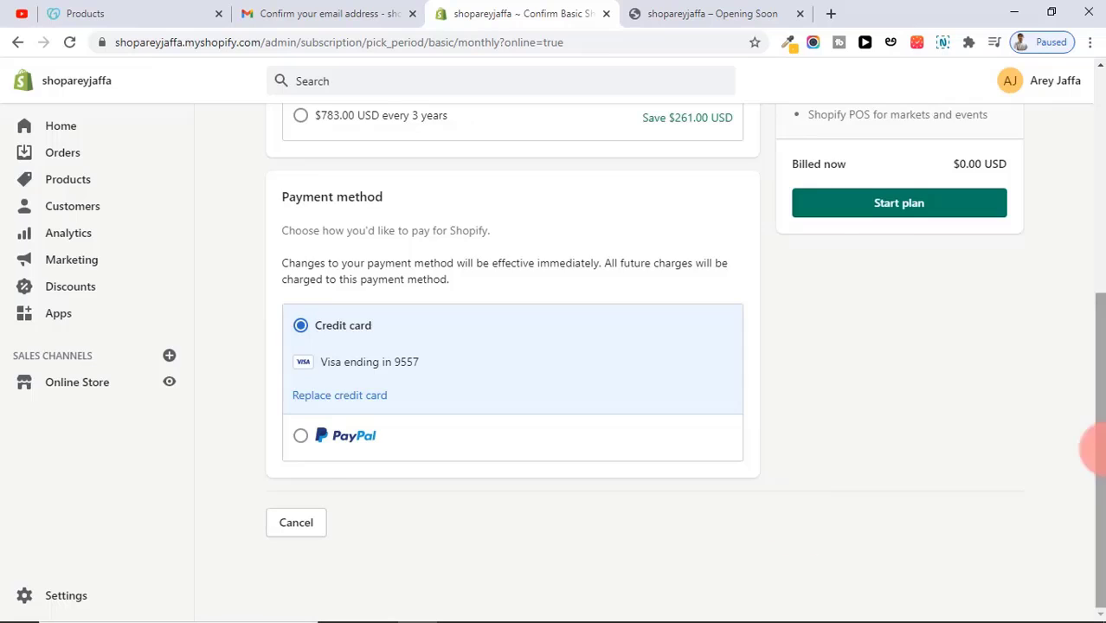
pyautogui.moveTo(1099, 445); pyautogui.dragTo(1099, 322)
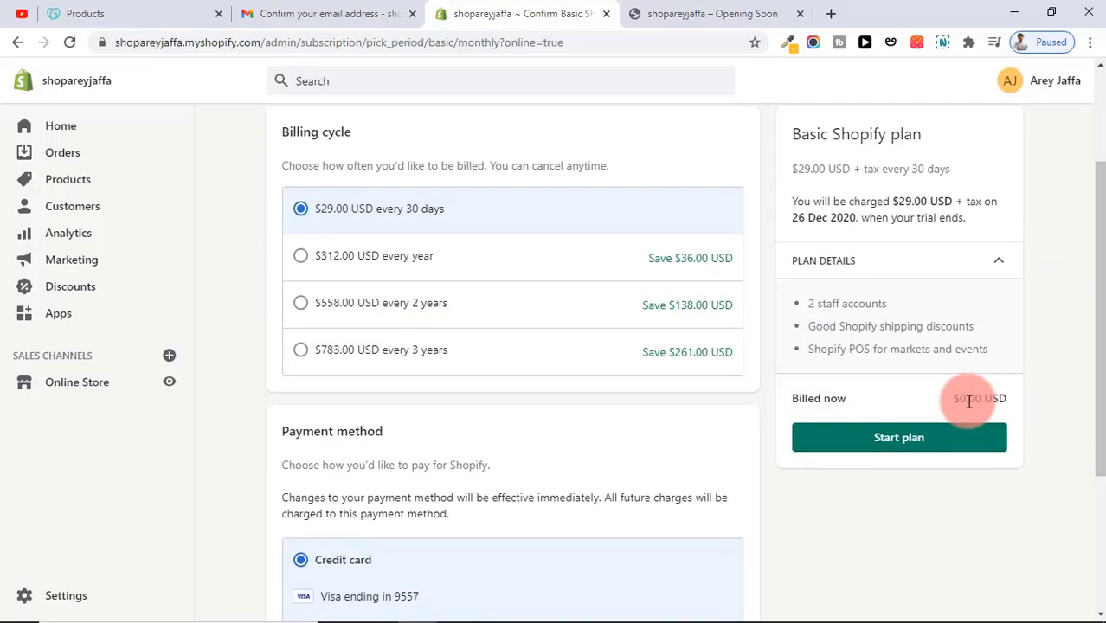
pyautogui.click(900, 439)
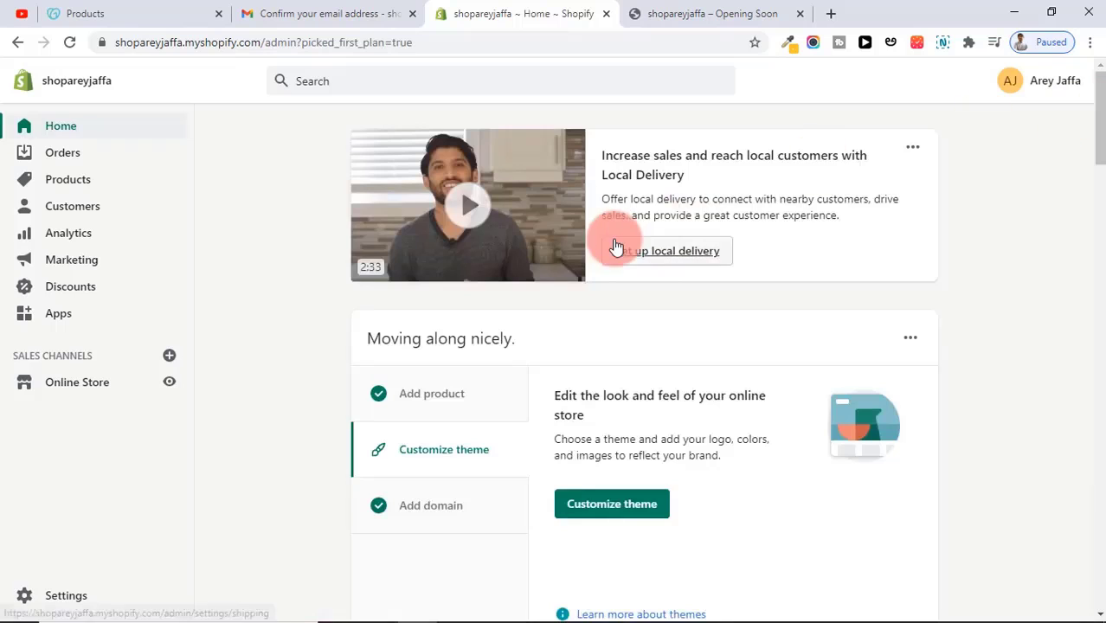
# Step: Disable the online store's password protection in its preferences and save the change
pyautogui.click(95, 382)
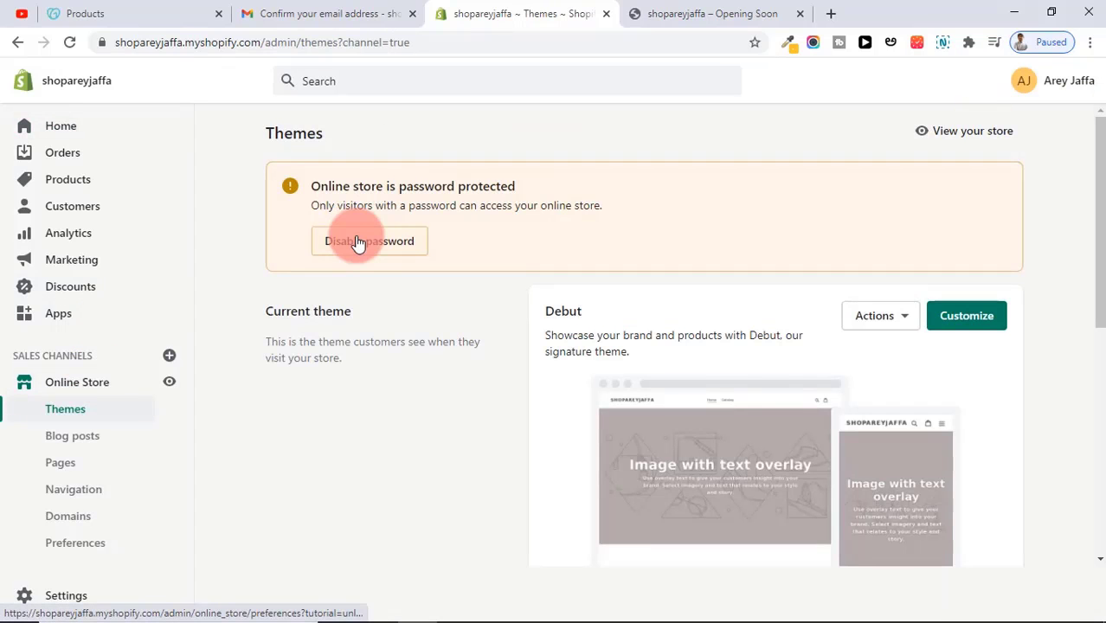
pyautogui.click(358, 241)
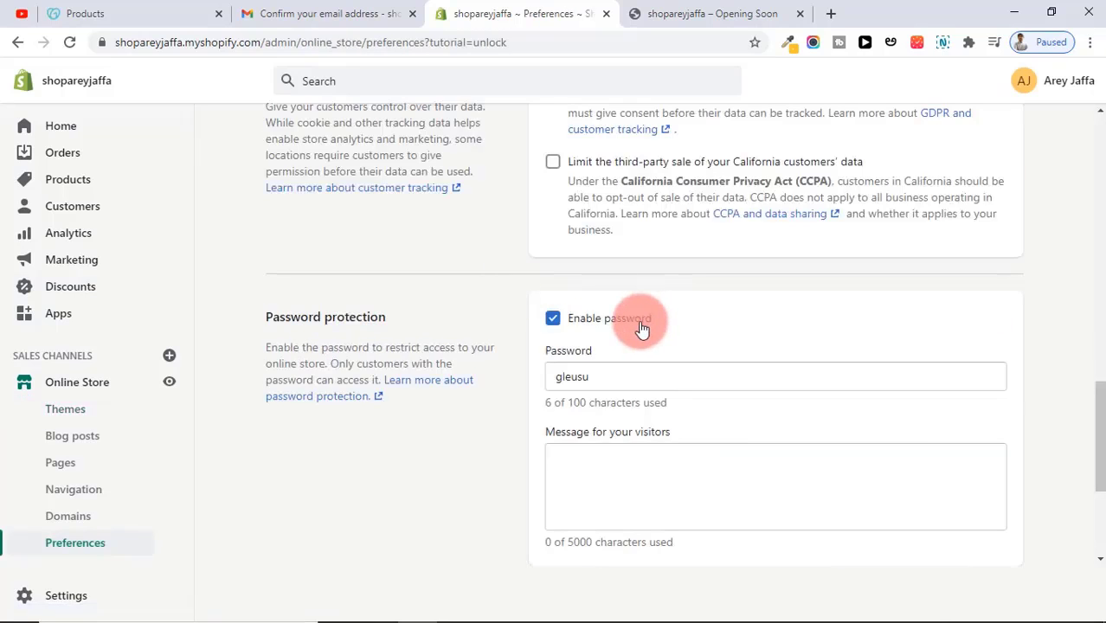
pyautogui.click(554, 321)
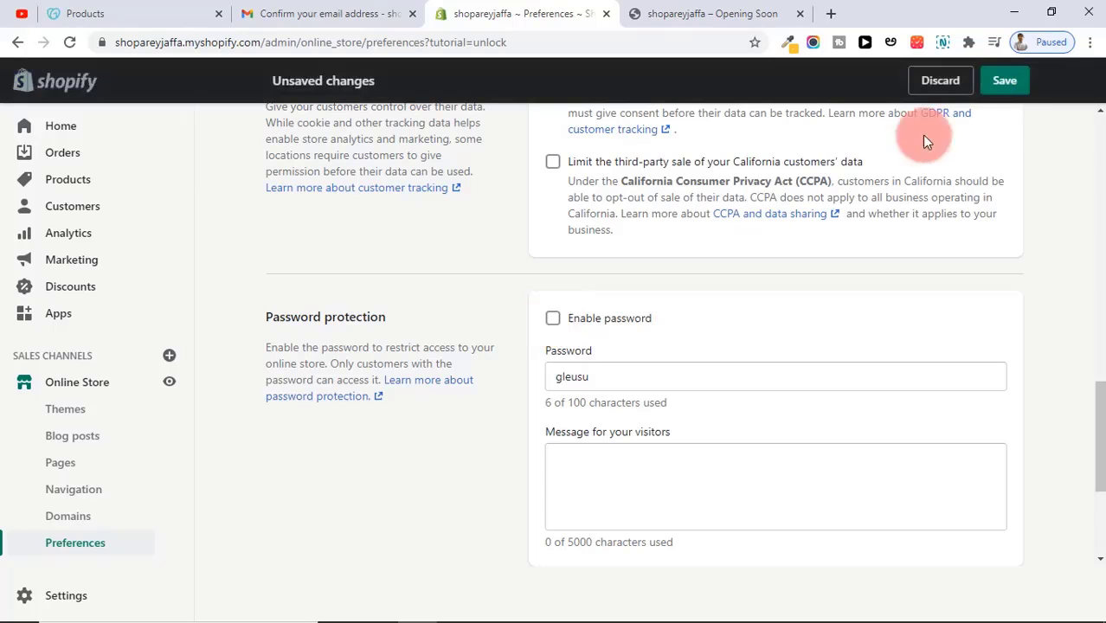
pyautogui.click(1004, 82)
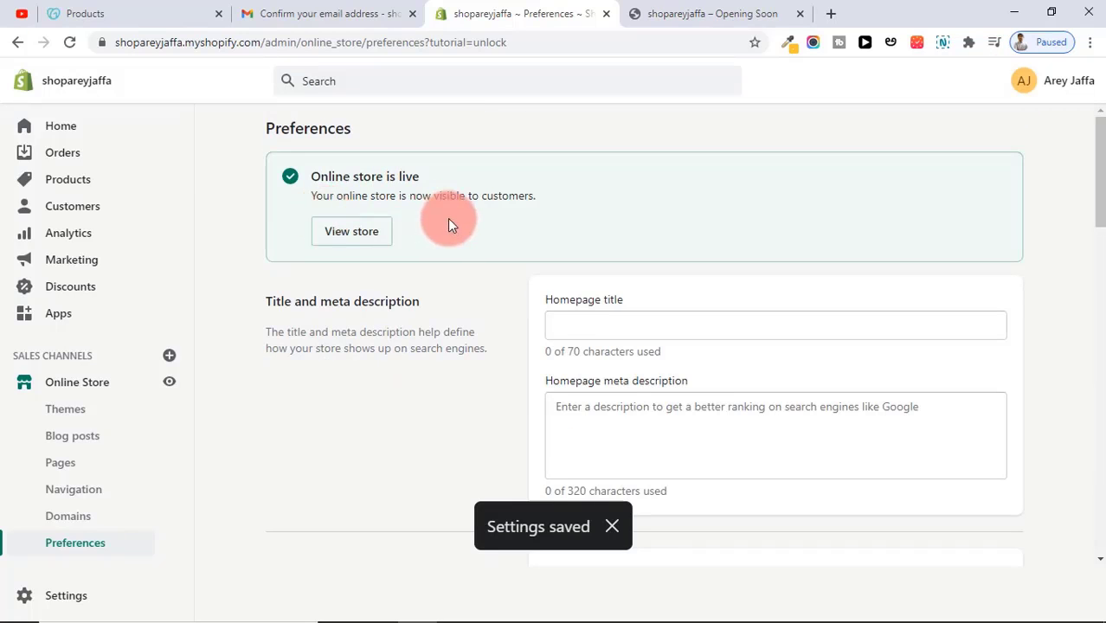
# Step: View the live store's home page and product catalog on areyjaffa.in, and close both storefront tabs
pyautogui.click(376, 235)
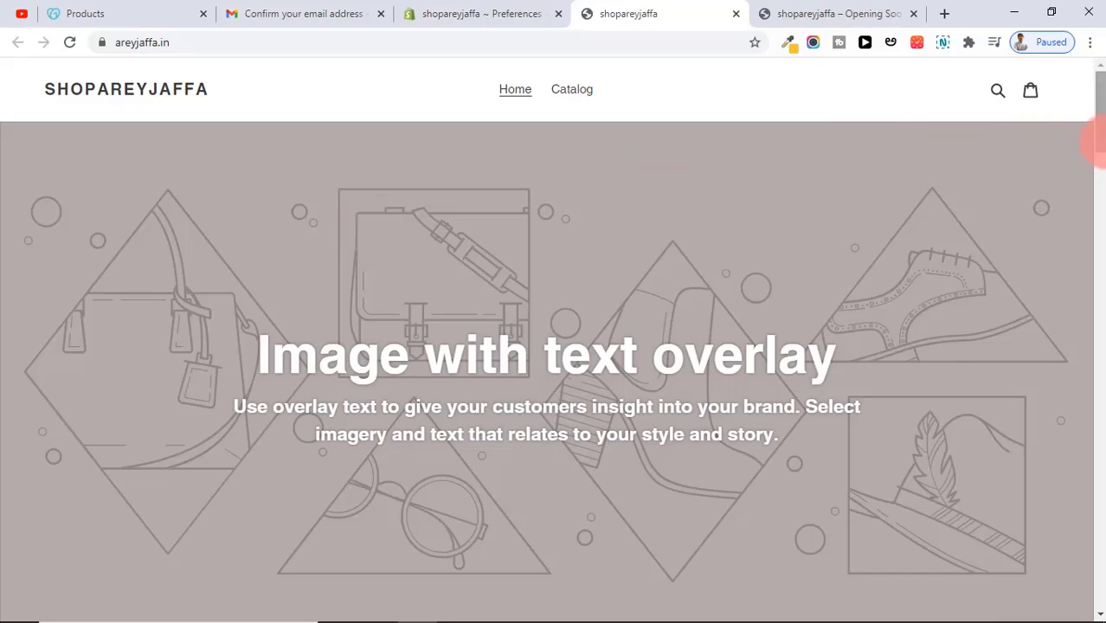
pyautogui.moveTo(1098, 113); pyautogui.dragTo(458, 123)
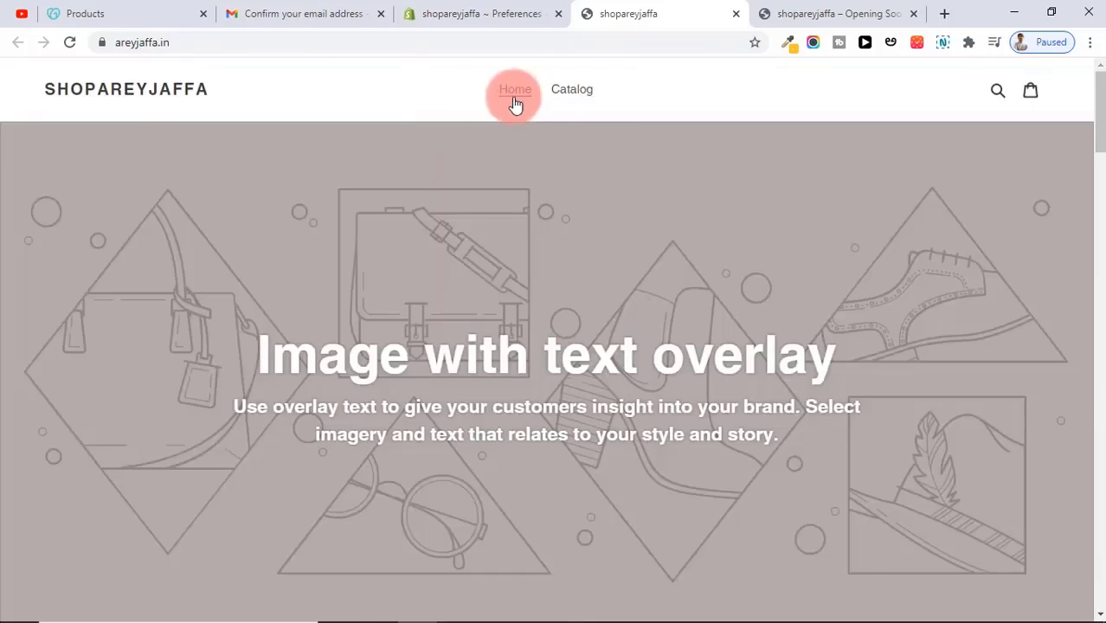
pyautogui.click(581, 93)
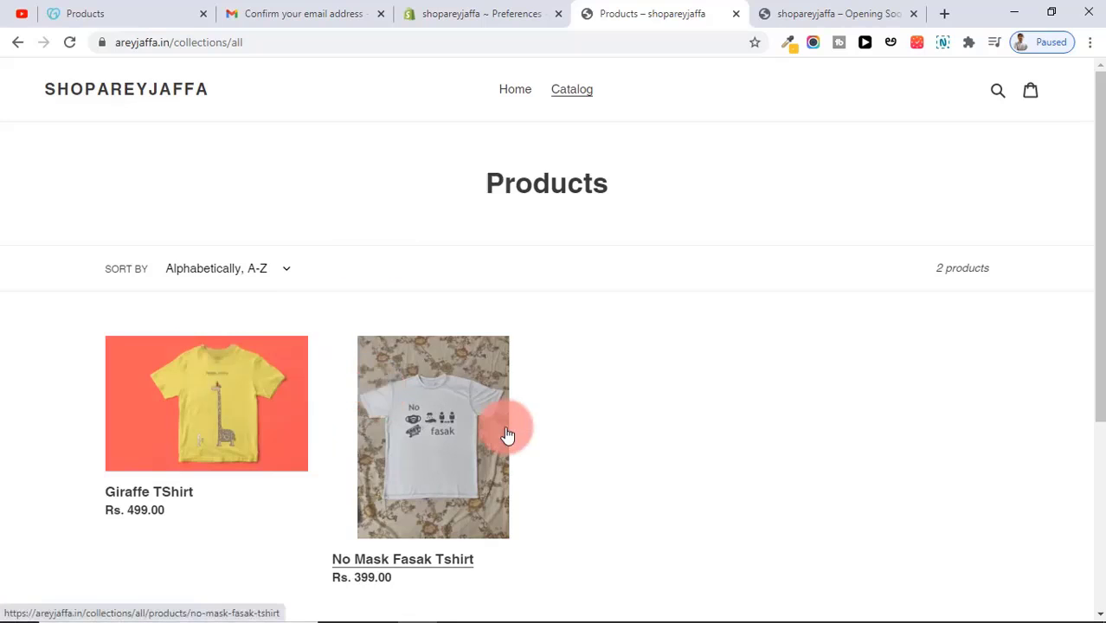
pyautogui.scroll(-1, 1098, 339)
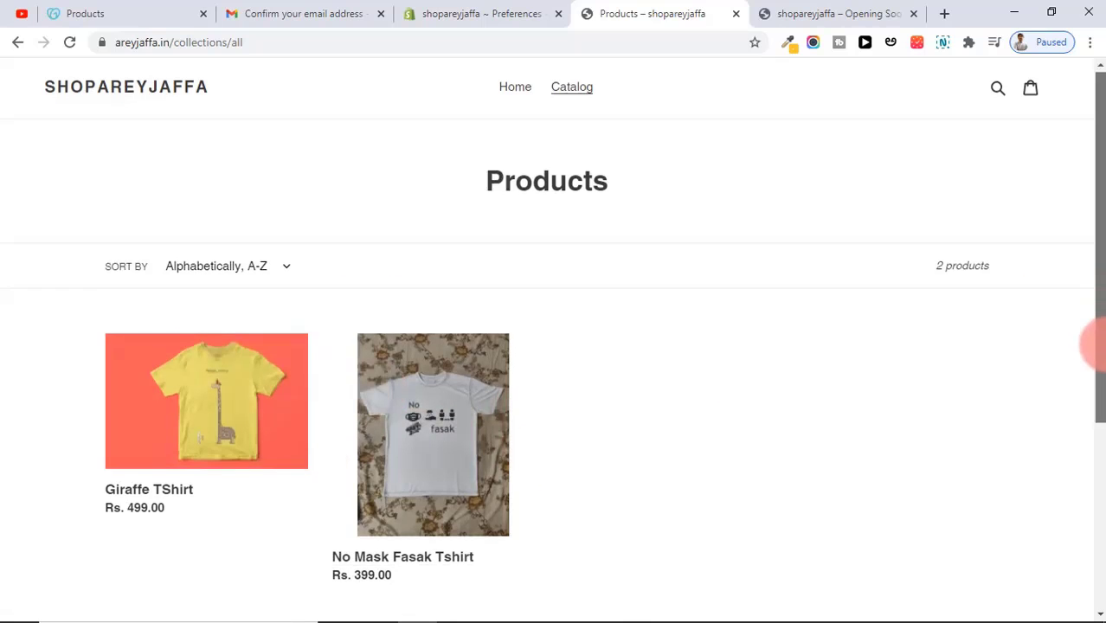
pyautogui.hotkey('ctrl', 'w')
pyautogui.hotkey('ctrl', 'w')
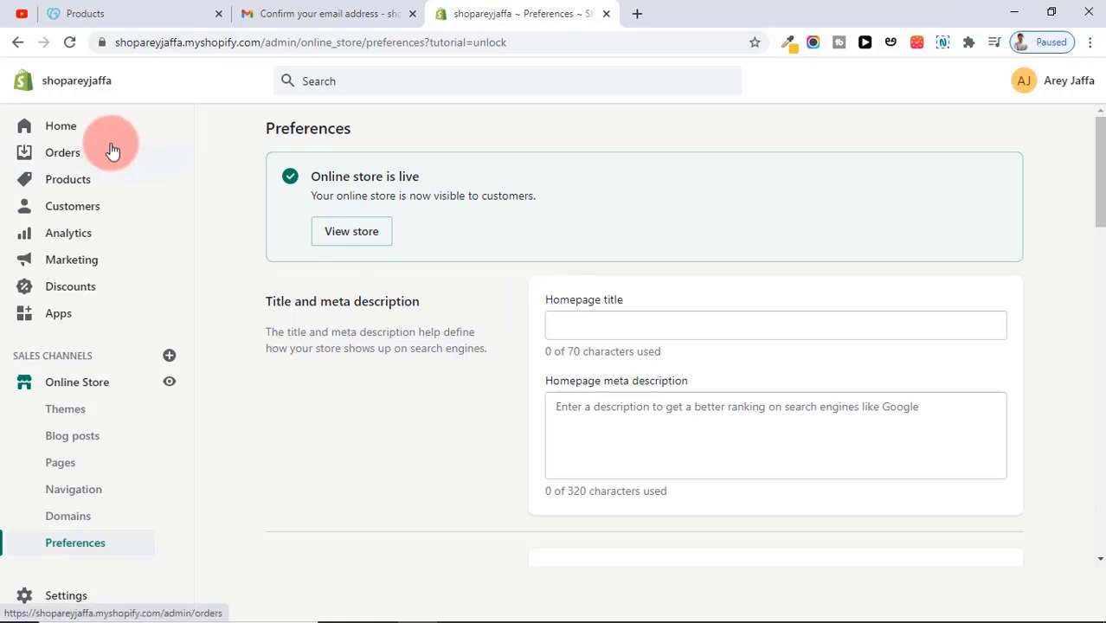
# Step: Look through the admin's Themes, Orders, Products, Inventory and Customers pages
pyautogui.click(78, 418)
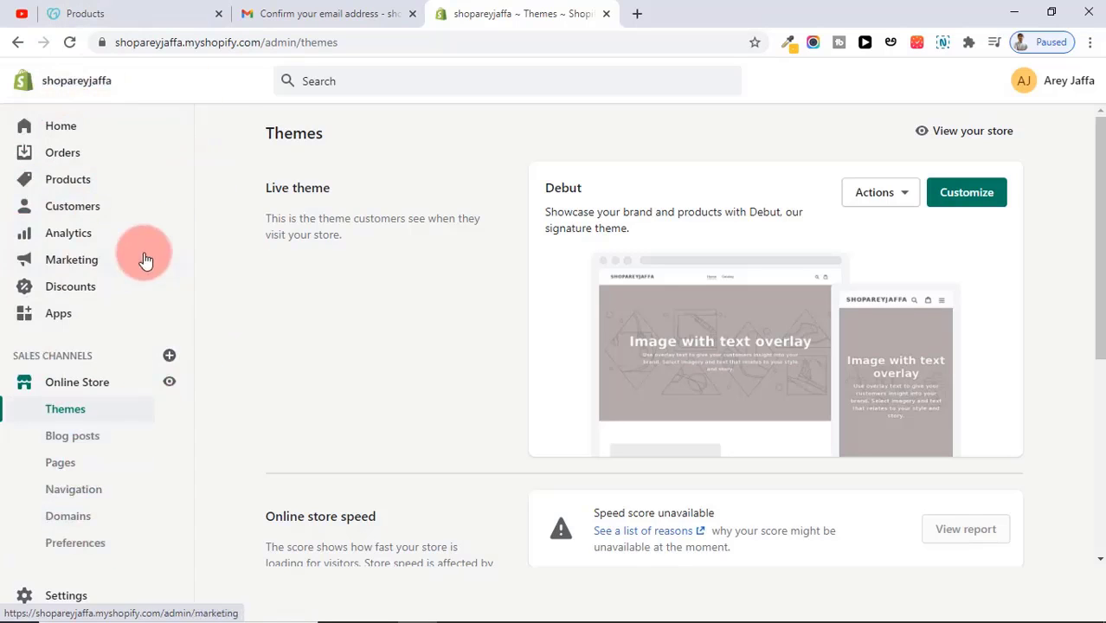
pyautogui.click(78, 157)
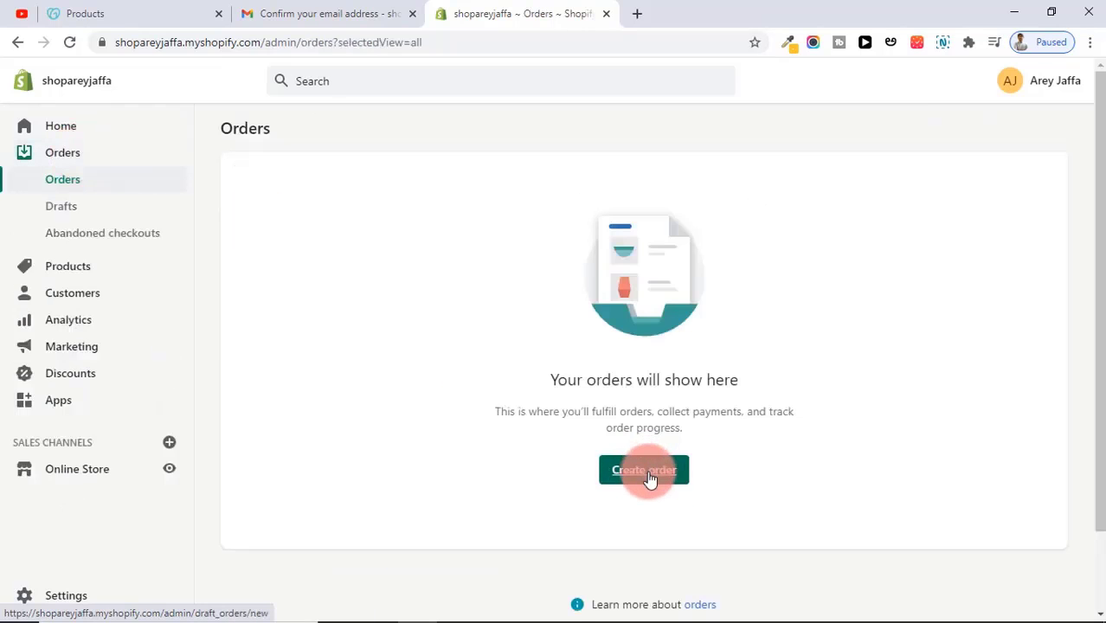
pyautogui.click(90, 268)
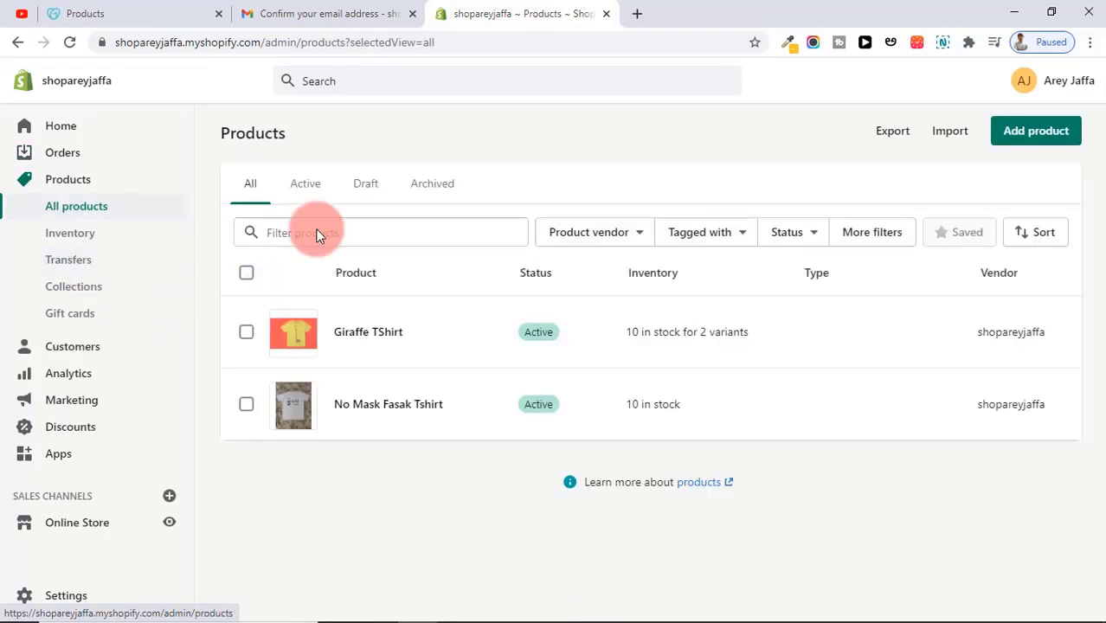
pyautogui.click(77, 243)
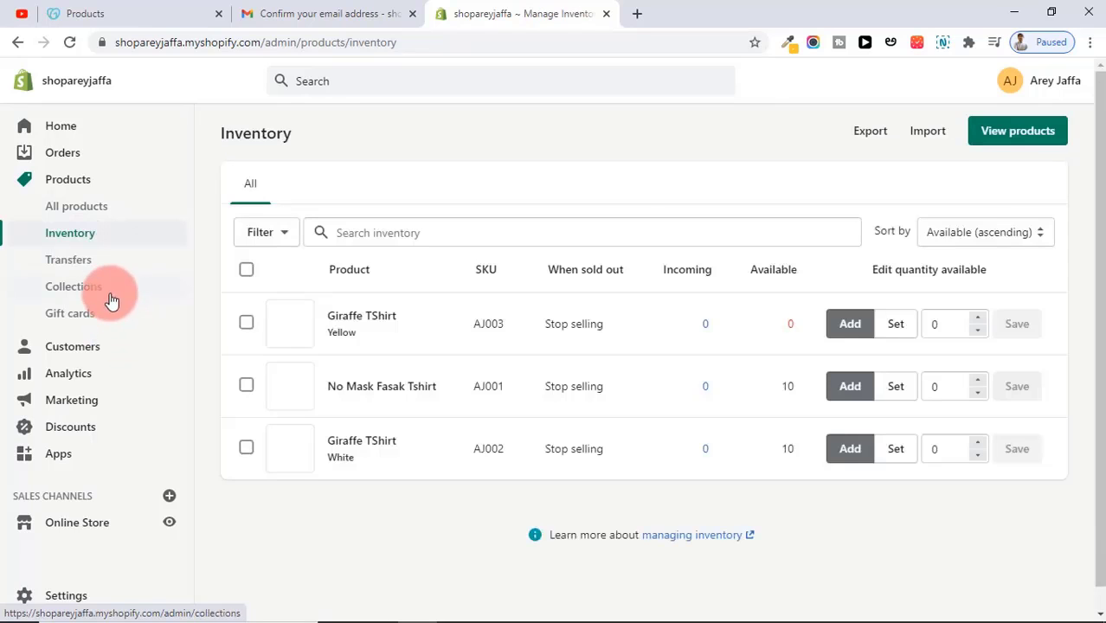
pyautogui.click(98, 350)
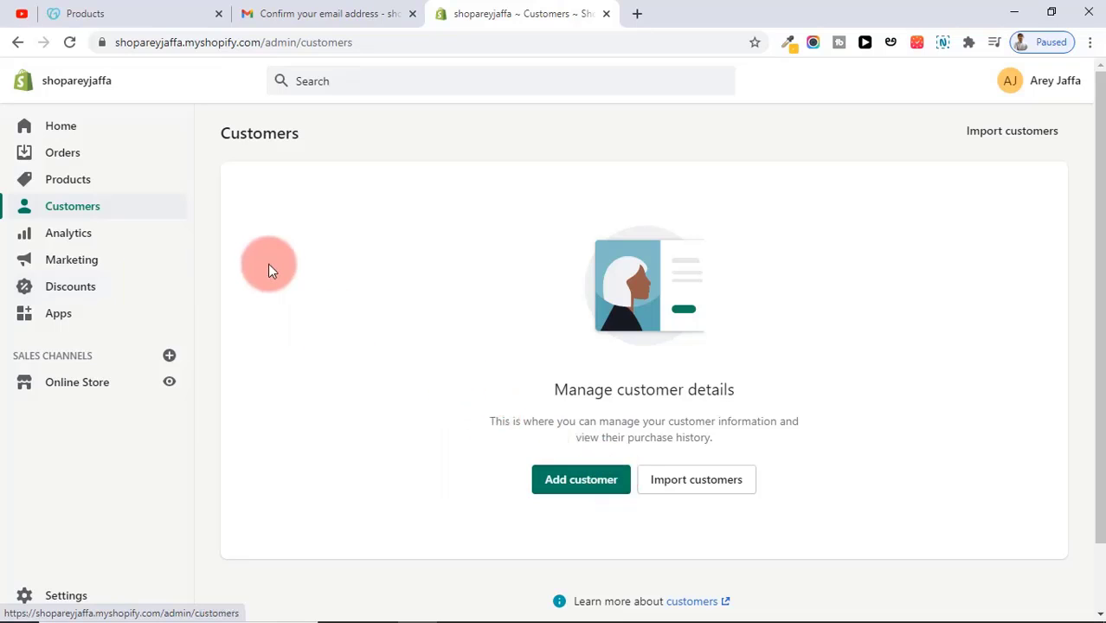
# Step: Examine the analytics overview dashboard's sales and session figures and open the Reports page
pyautogui.click(101, 239)
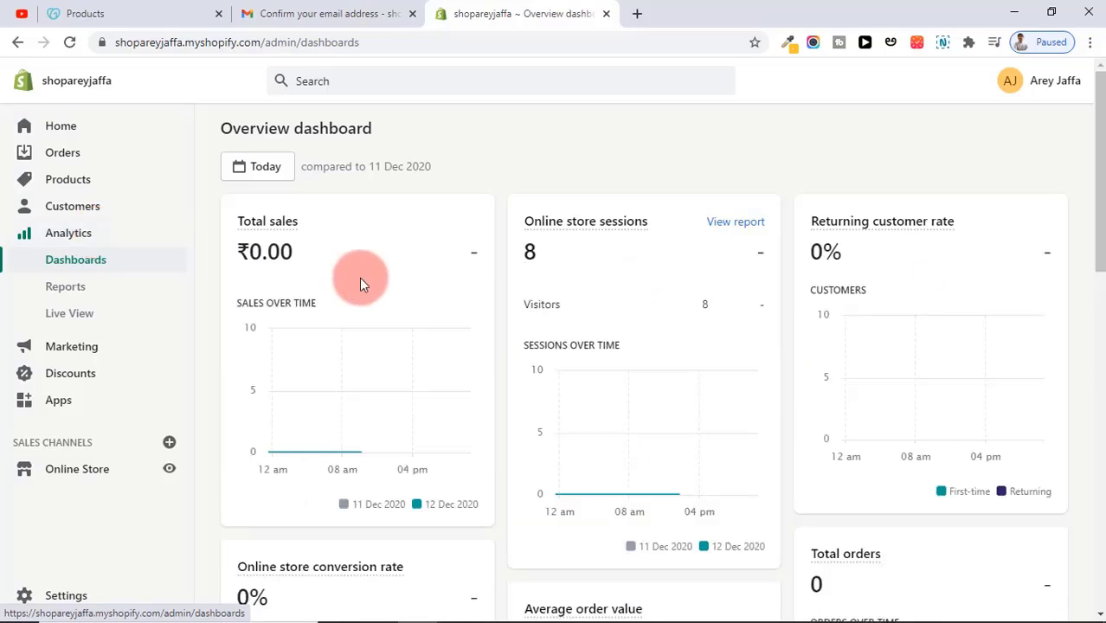
pyautogui.moveTo(1096, 174); pyautogui.dragTo(1087, 104)
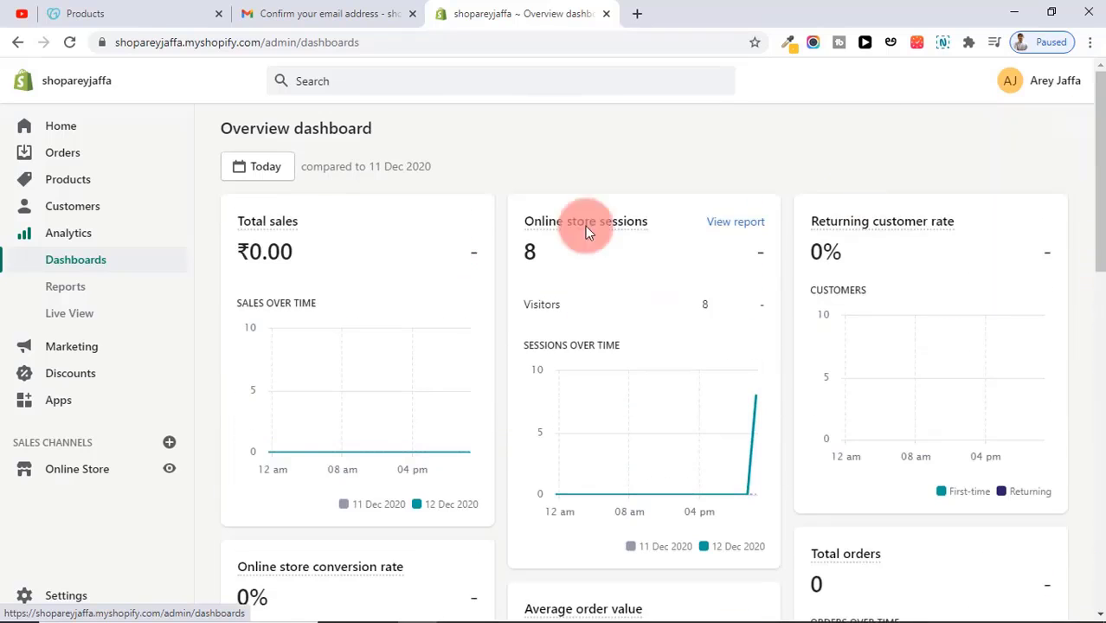
pyautogui.click(98, 290)
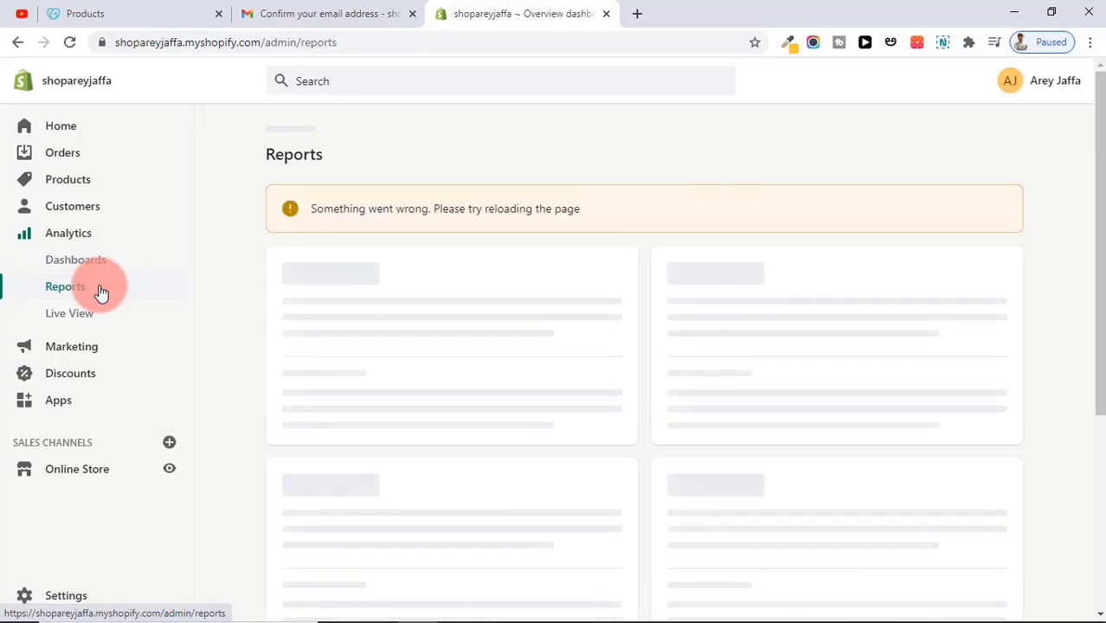
# Step: Review the marketing overview and campaigns, and check the activity types offered for a new campaign without creating one
pyautogui.click(100, 349)
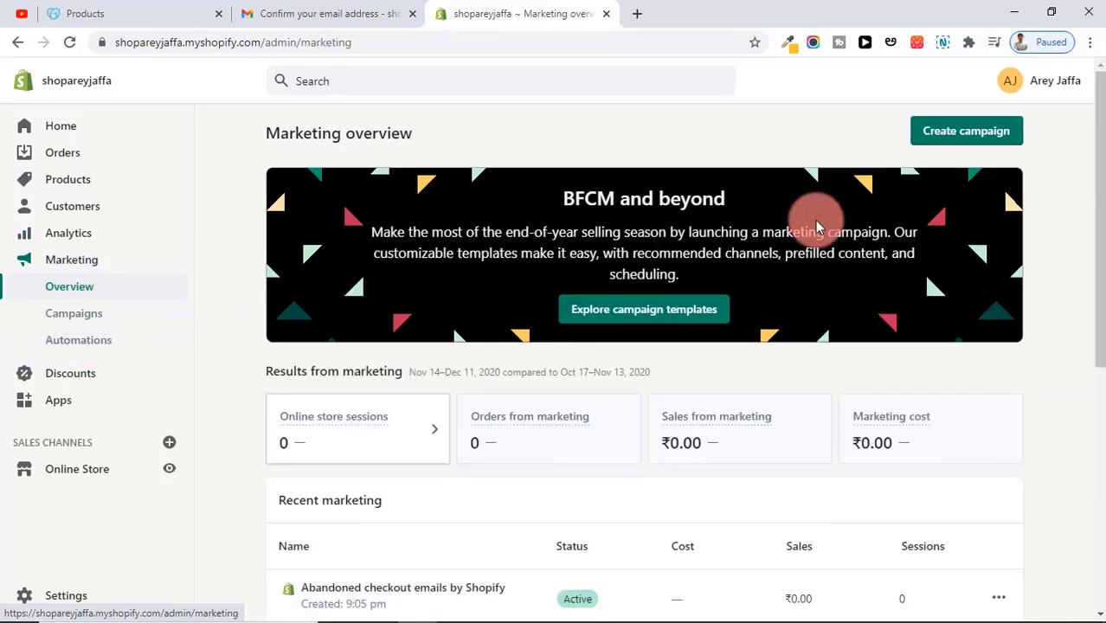
pyautogui.moveTo(1096, 187); pyautogui.dragTo(1102, 417)
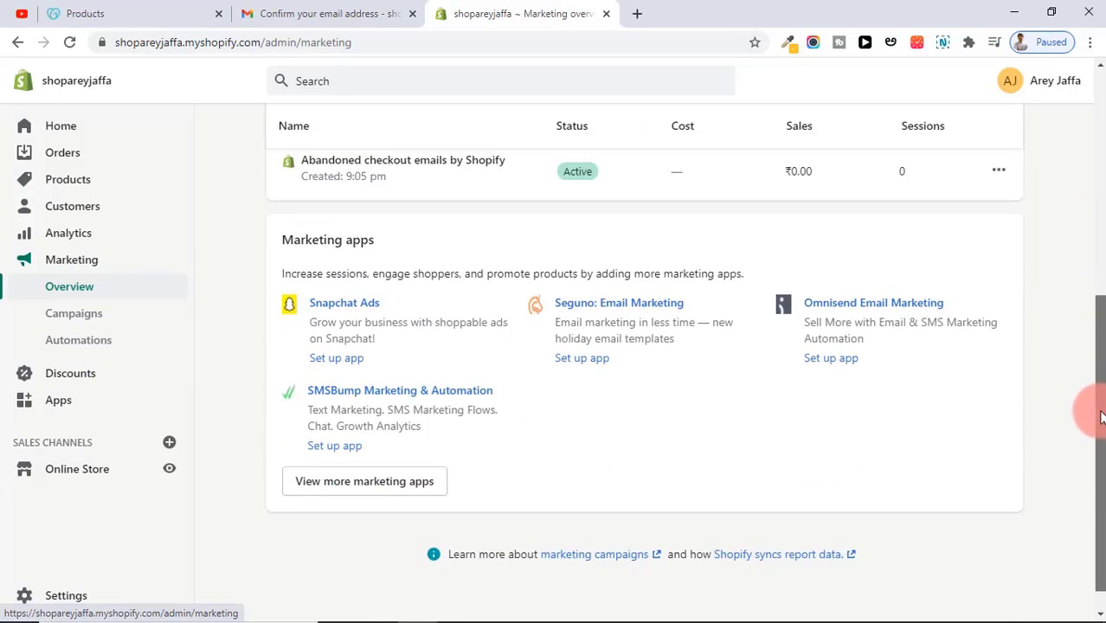
pyautogui.moveTo(1097, 489); pyautogui.dragTo(1082, 260)
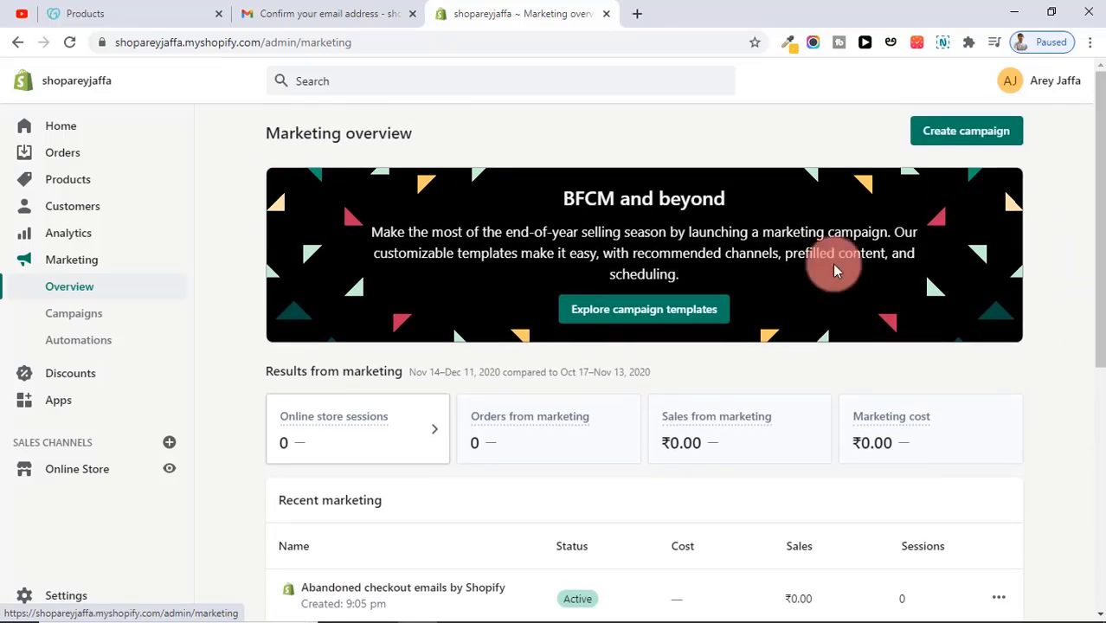
pyautogui.click(93, 318)
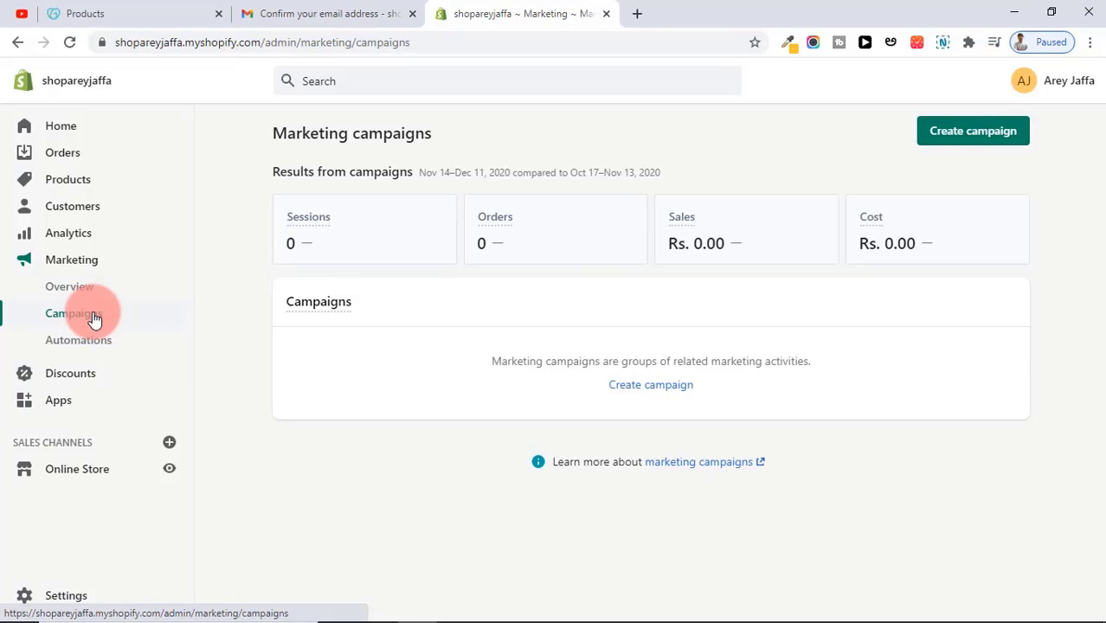
pyautogui.click(974, 135)
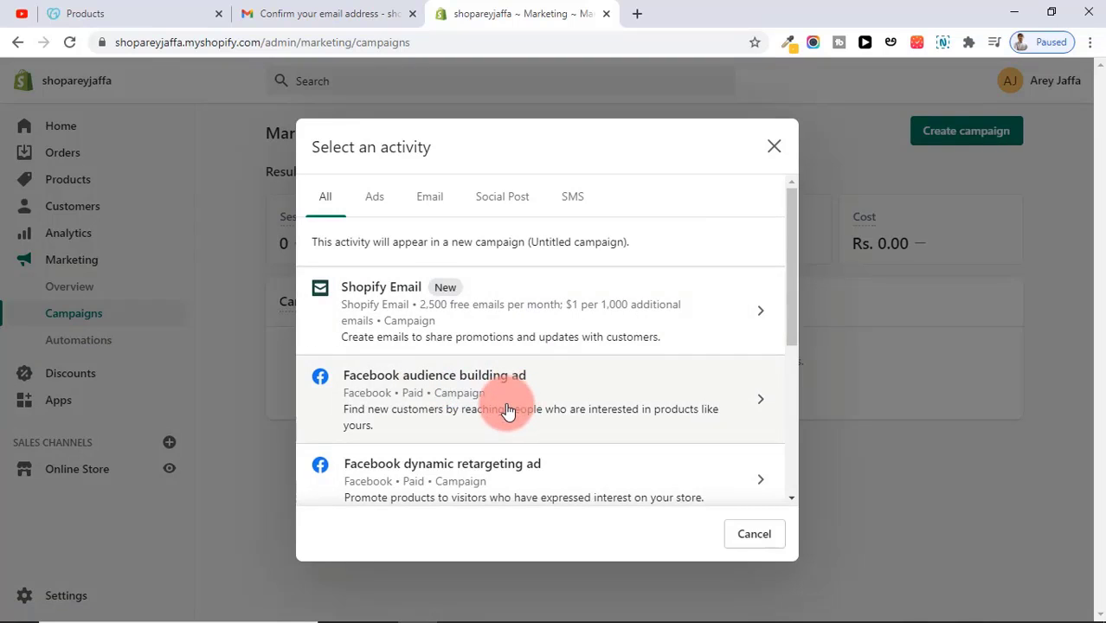
pyautogui.click(777, 146)
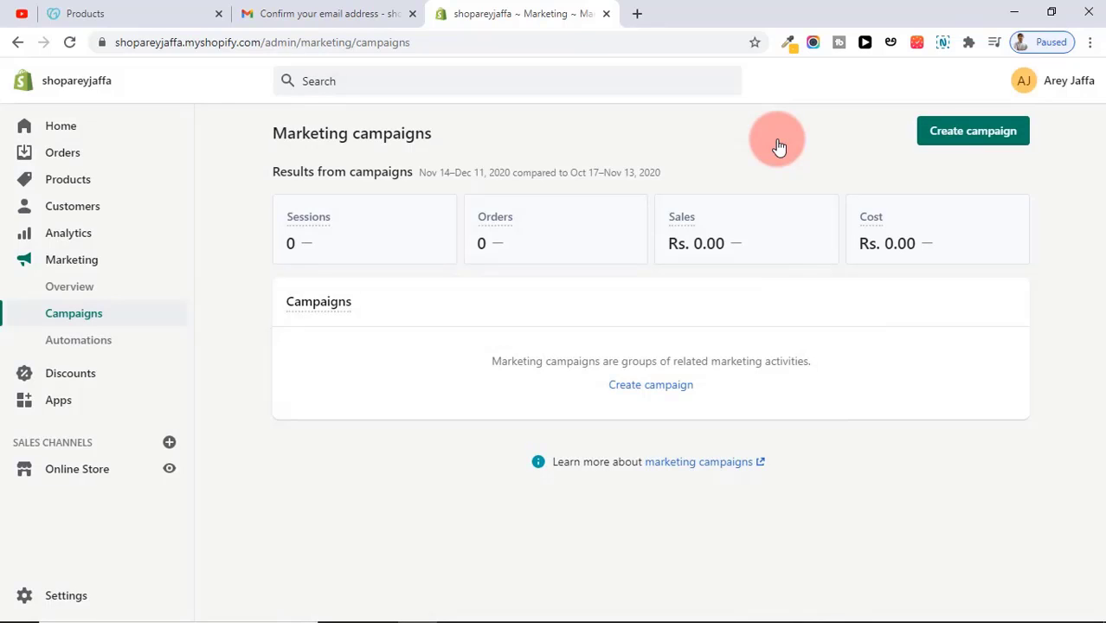
# Step: Open the Discounts page and look at the form for creating a discount code
pyautogui.click(108, 379)
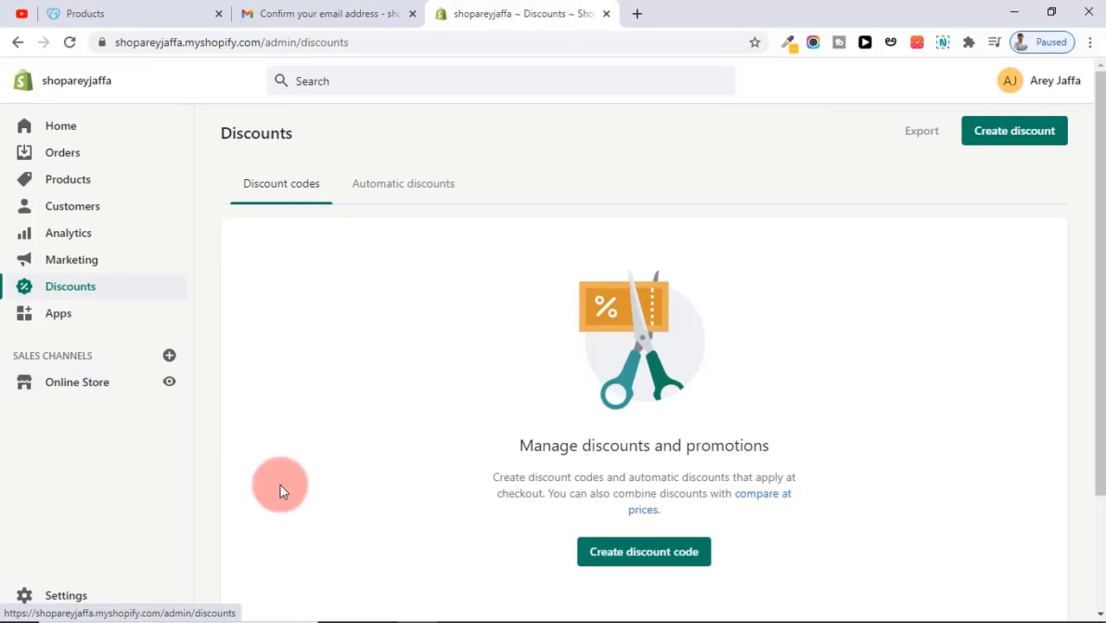
pyautogui.click(634, 550)
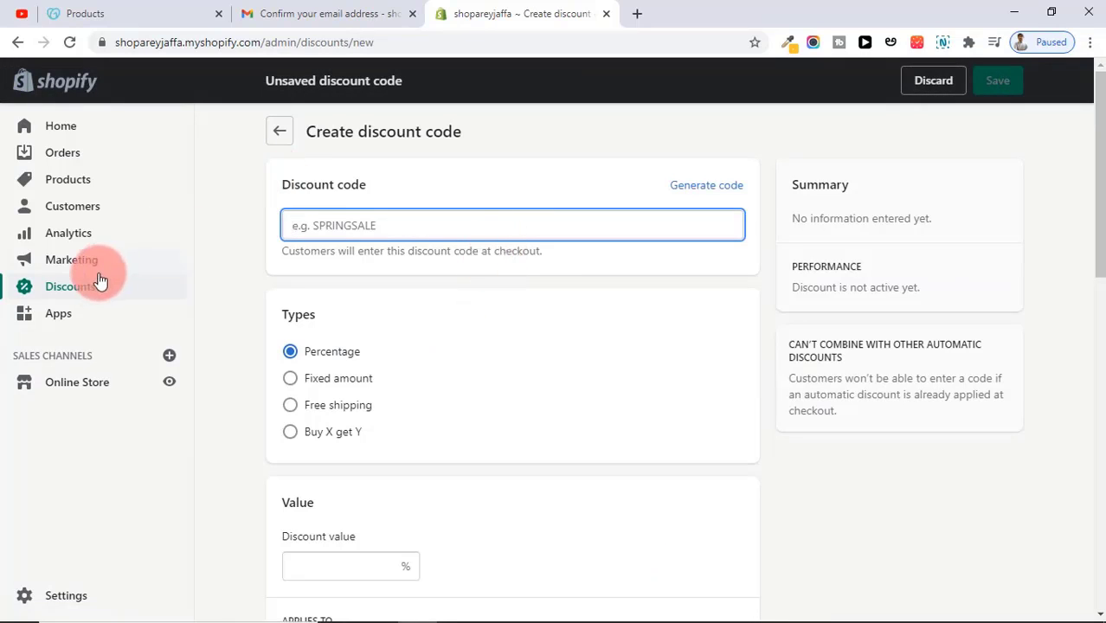
# Step: Open the Apps page and examine the installed apps and the Black Friday Cyber Monday recommendations
pyautogui.click(86, 320)
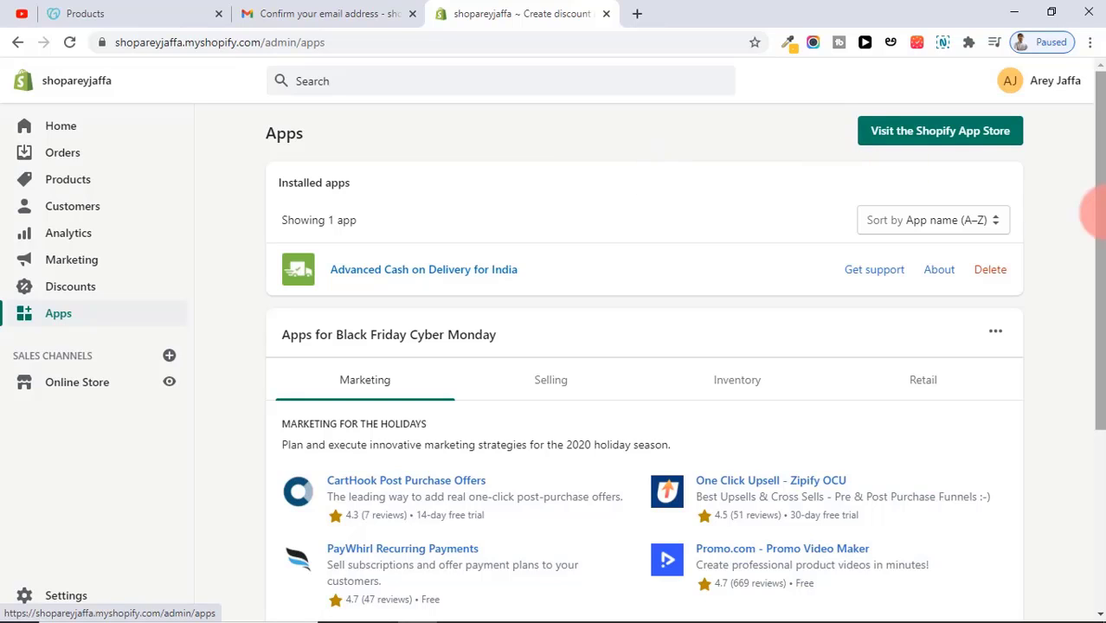
pyautogui.moveTo(1097, 208); pyautogui.dragTo(1098, 268)
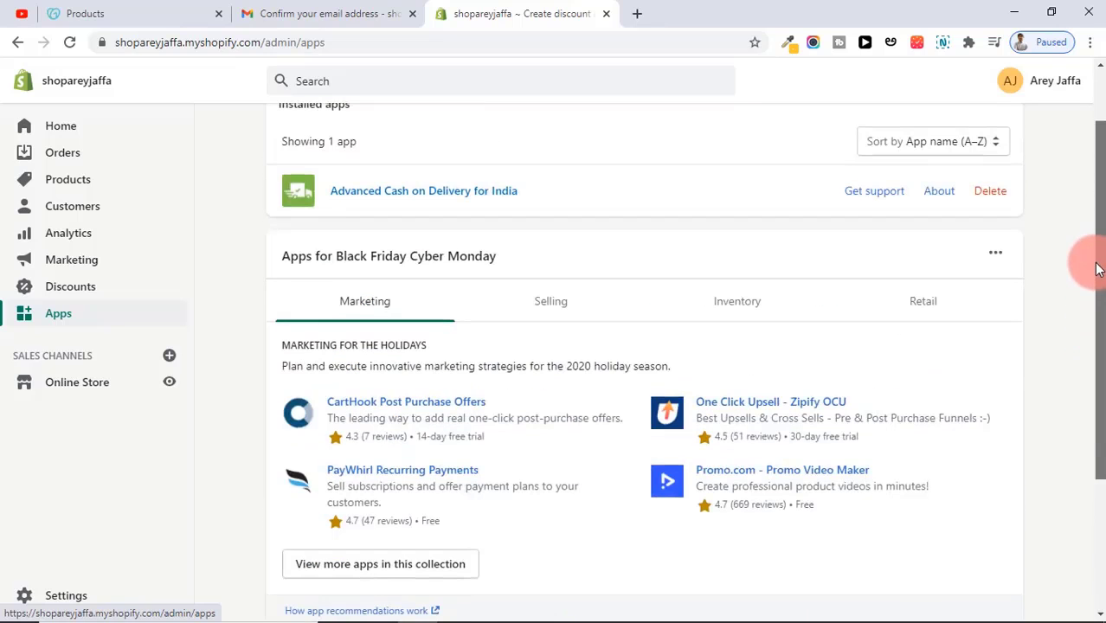
pyautogui.moveTo(1097, 269); pyautogui.dragTo(1081, 292)
# Step: Show the Inventory app recommendations and open their full collection in the Shopify App Store, filtered to Free apps
pyautogui.click(737, 236)
pyautogui.moveTo(417, 472); pyautogui.dragTo(372, 517)
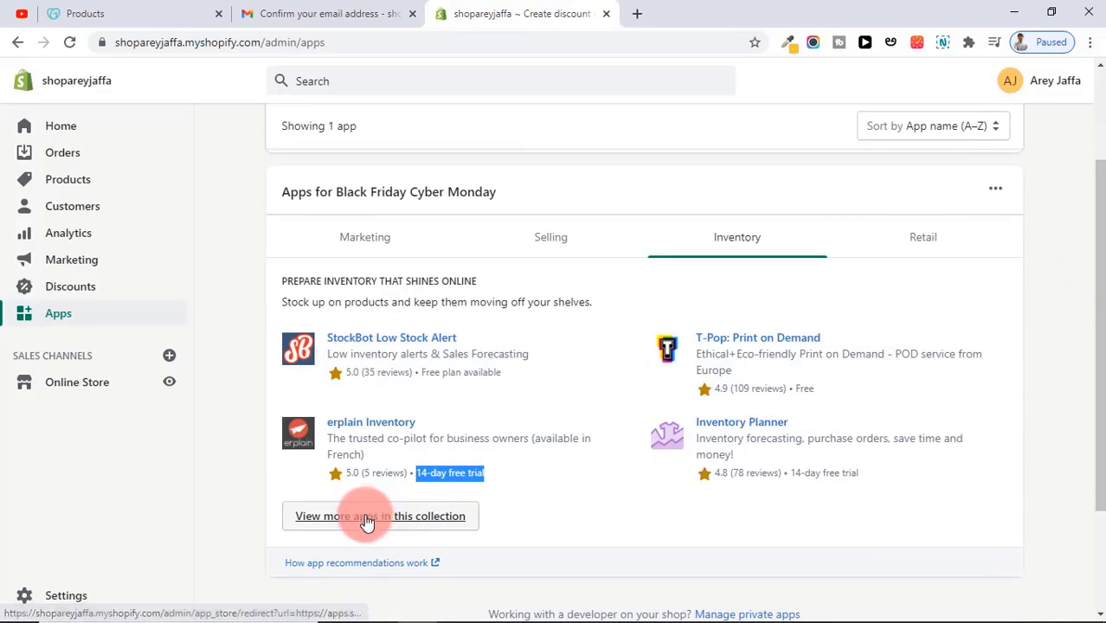
pyautogui.click(367, 519)
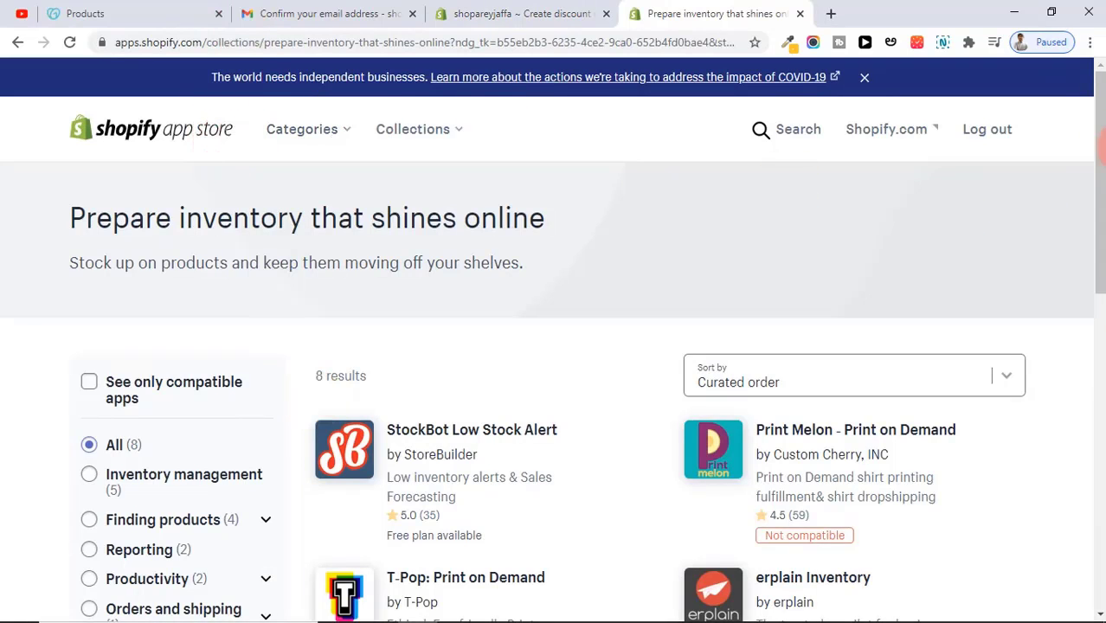
pyautogui.moveTo(1101, 143); pyautogui.dragTo(1095, 181)
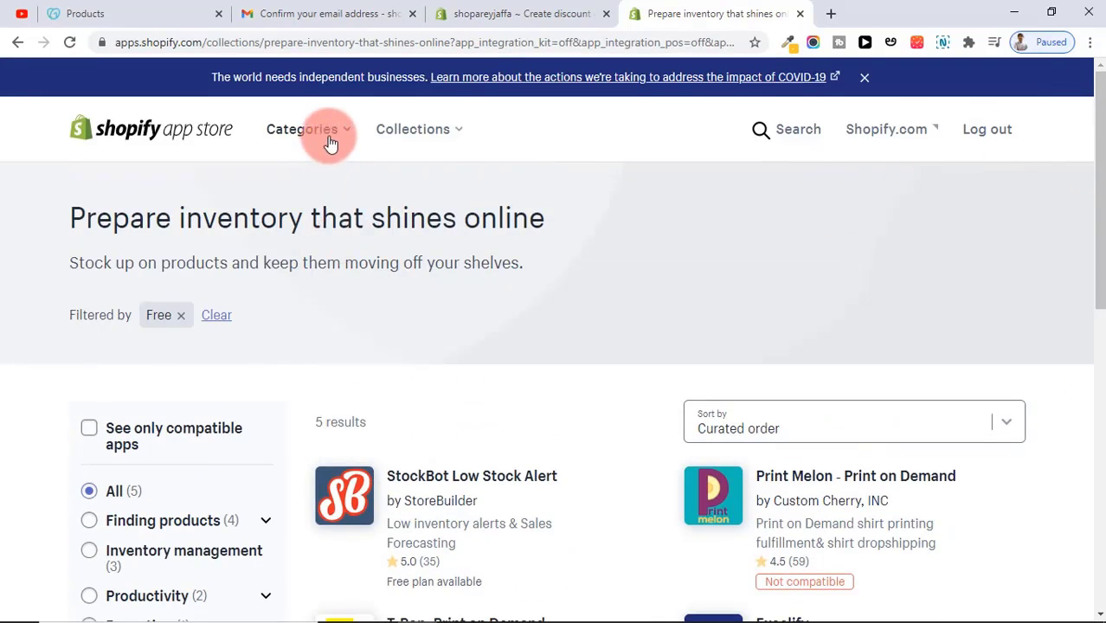
# Step: Browse the Shopify App Store's Store design categories, opening the Currencies apps and then the Social media integrations apps
pyautogui.click(330, 143)
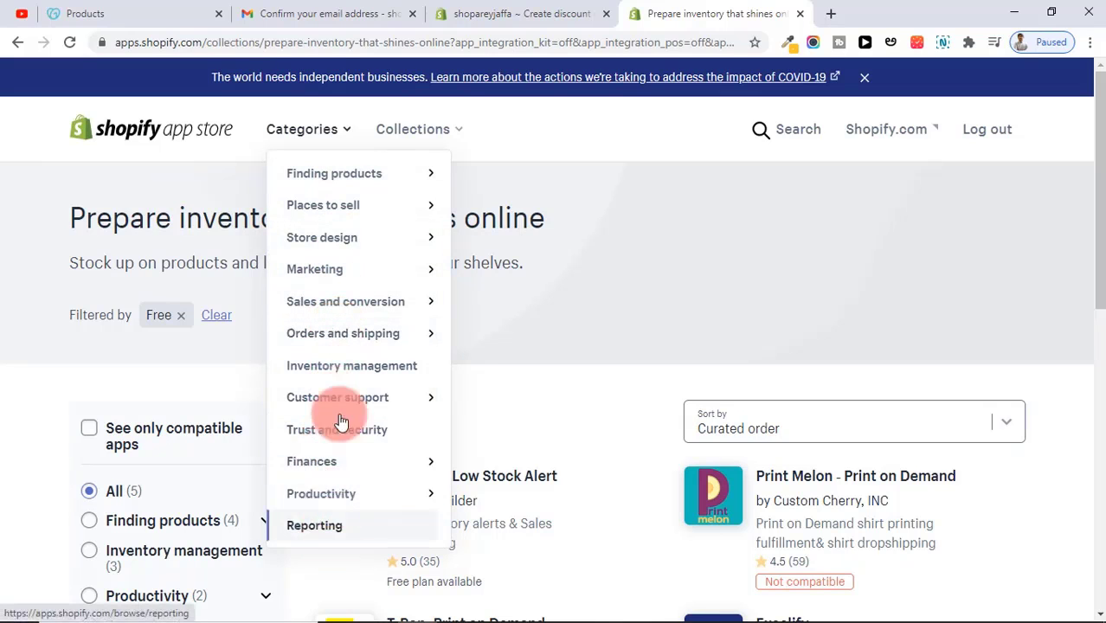
pyautogui.click(333, 241)
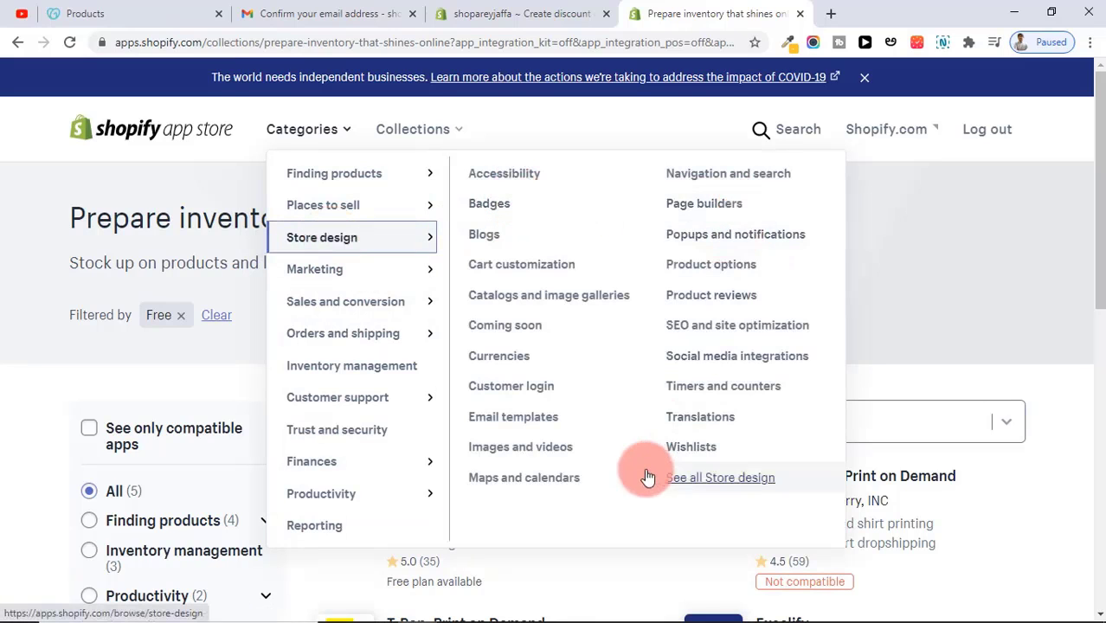
pyautogui.click(494, 356)
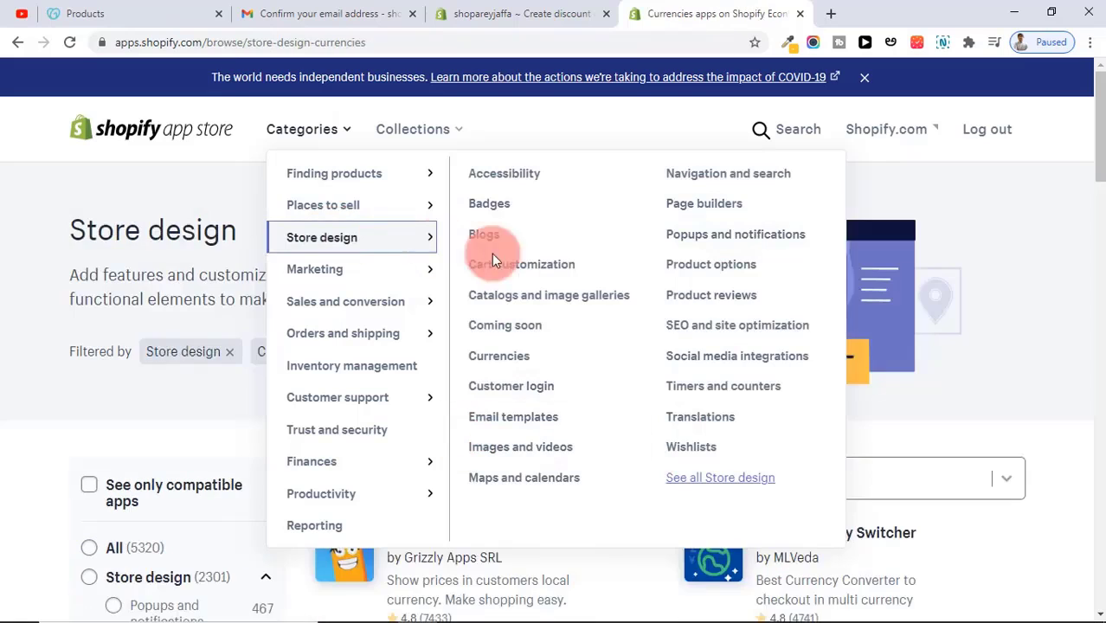
pyautogui.click(749, 363)
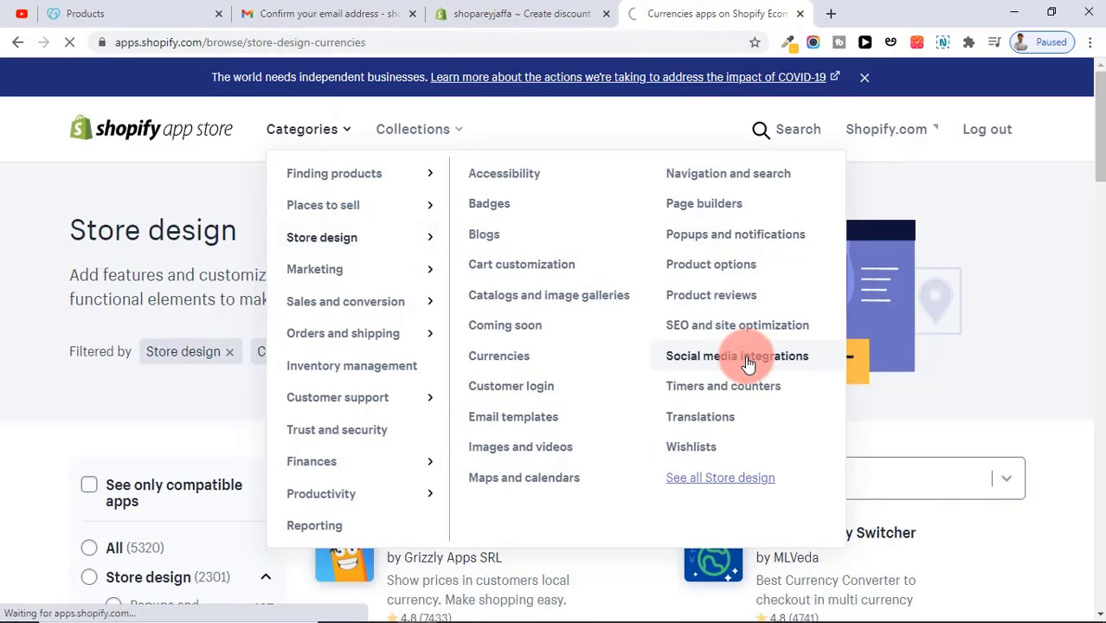
pyautogui.moveTo(1096, 143); pyautogui.dragTo(1104, 223)
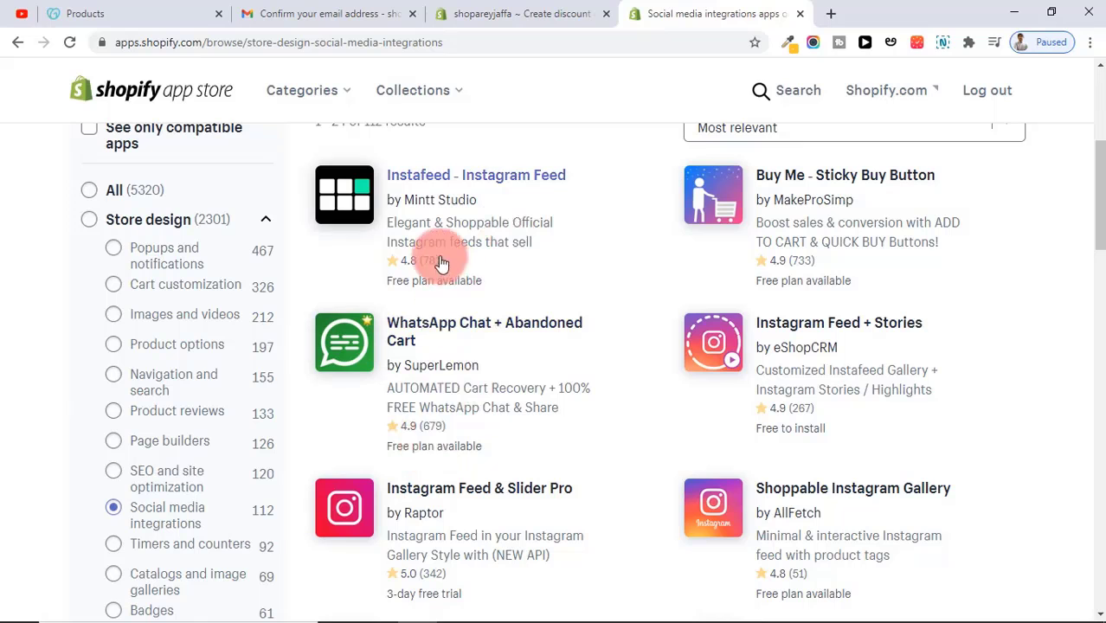
pyautogui.moveTo(1103, 233)
pyautogui.mouseDown()
pyautogui.moveTo(1073, 537)
pyautogui.moveTo(1101, 225)
pyautogui.moveTo(1091, 238)
pyautogui.mouseUp()
# Step: Return to the store admin, look at the Orders page and open the Online Store's Themes page
pyautogui.hotkey('ctrl', 'shift', 'Tab')
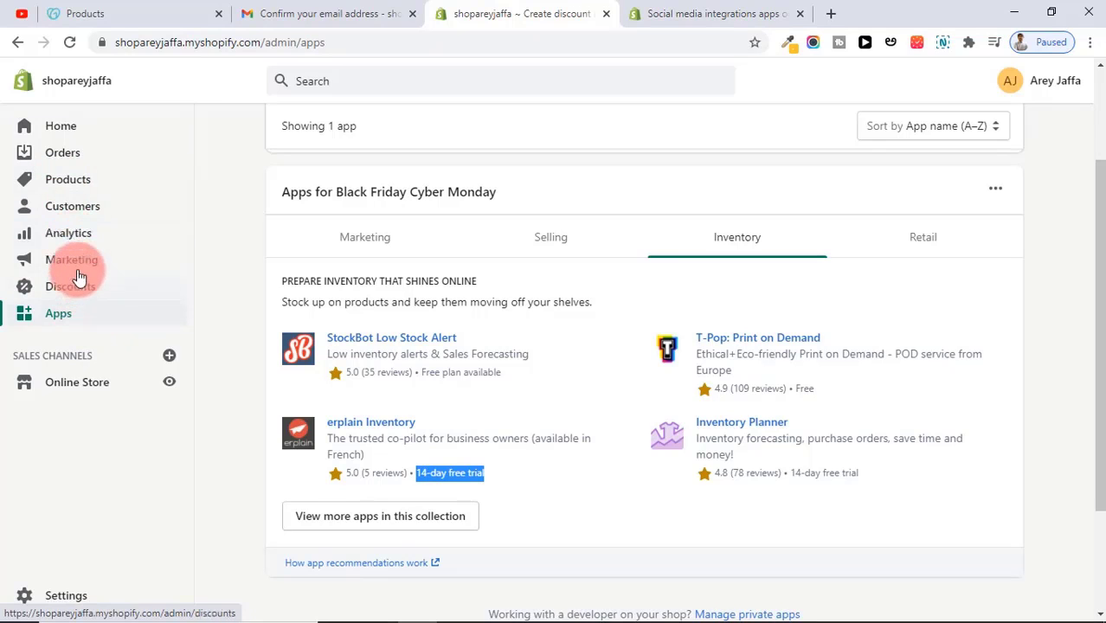
pyautogui.click(69, 158)
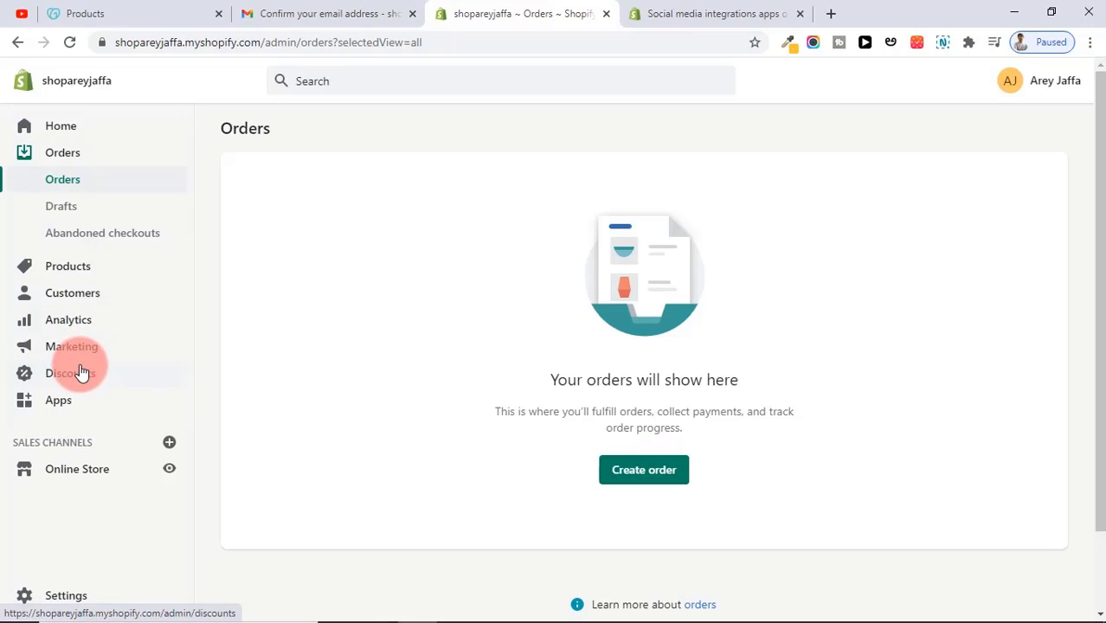
pyautogui.click(99, 472)
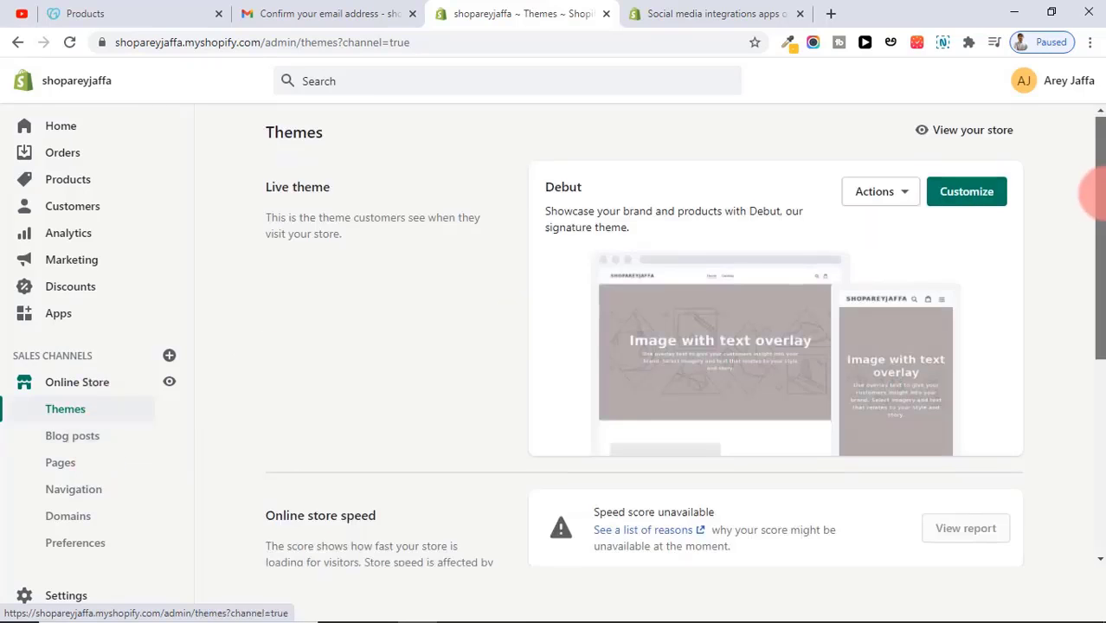
pyautogui.moveTo(1098, 198); pyautogui.dragTo(1096, 74)
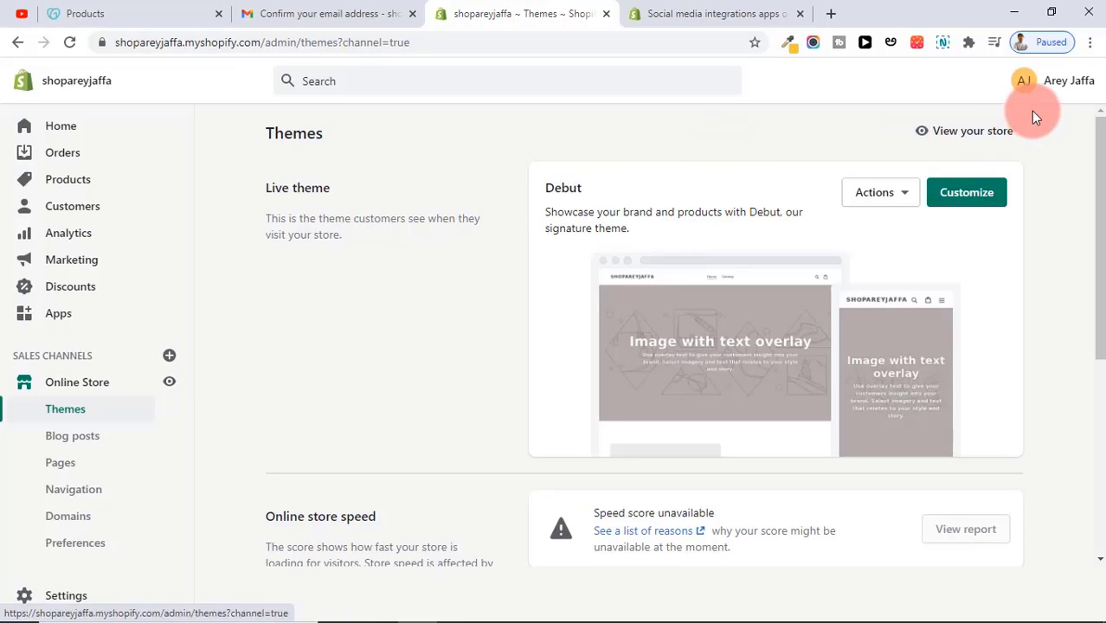
# Step: View the live storefront with its Debut theme, look through the home page and return to the Themes page
pyautogui.click(994, 131)
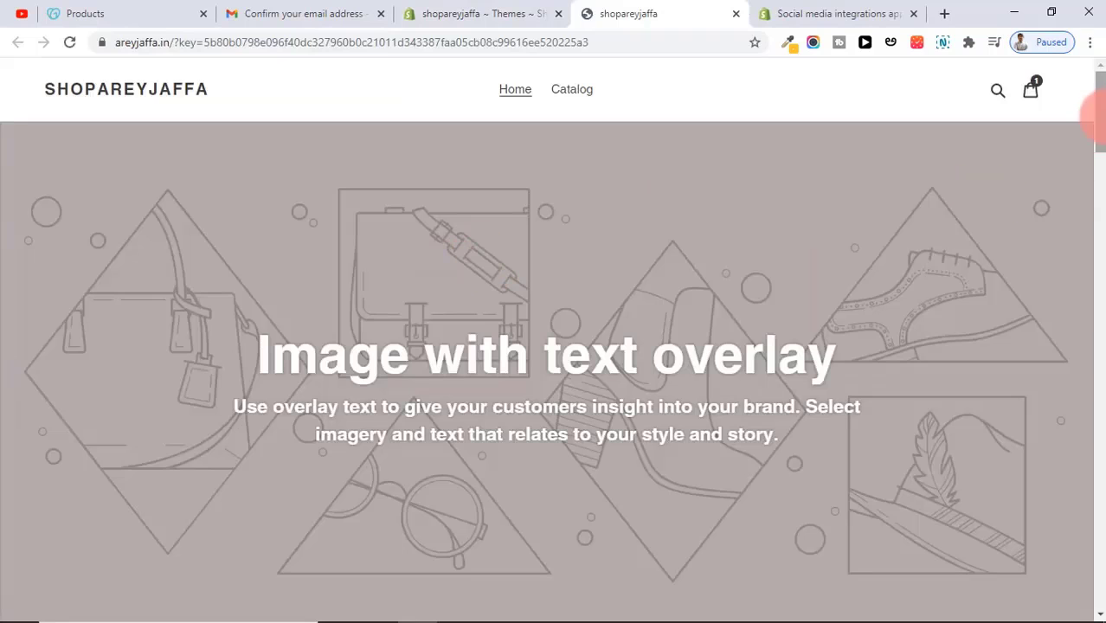
pyautogui.moveTo(1095, 117); pyautogui.dragTo(1094, 366)
pyautogui.hotkey('ctrl', 'shift', 'Tab')
# Step: Add the free Boundless theme to the theme library, comparing its Vibrant style and choosing Black & white
pyautogui.moveTo(1098, 169); pyautogui.dragTo(1098, 381)
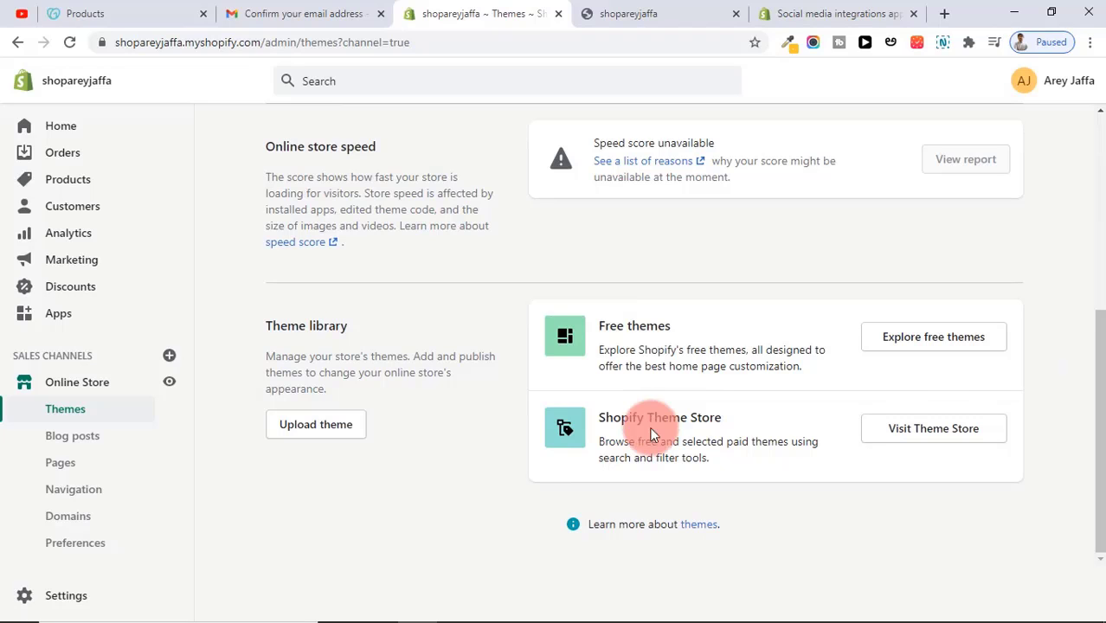
pyautogui.click(909, 349)
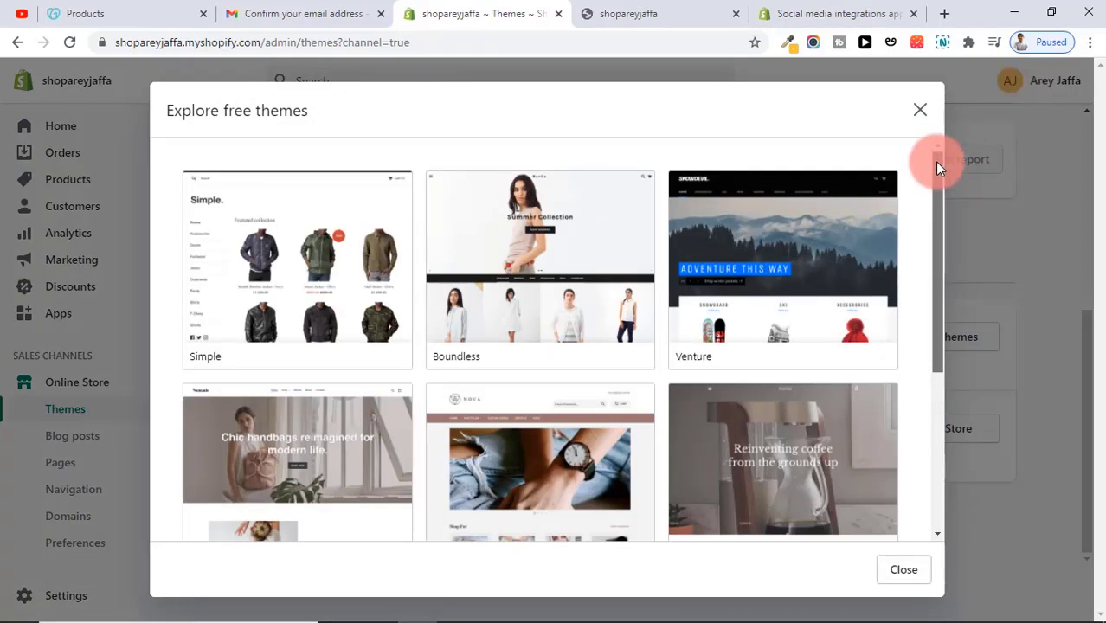
pyautogui.moveTo(935, 162); pyautogui.dragTo(891, 142)
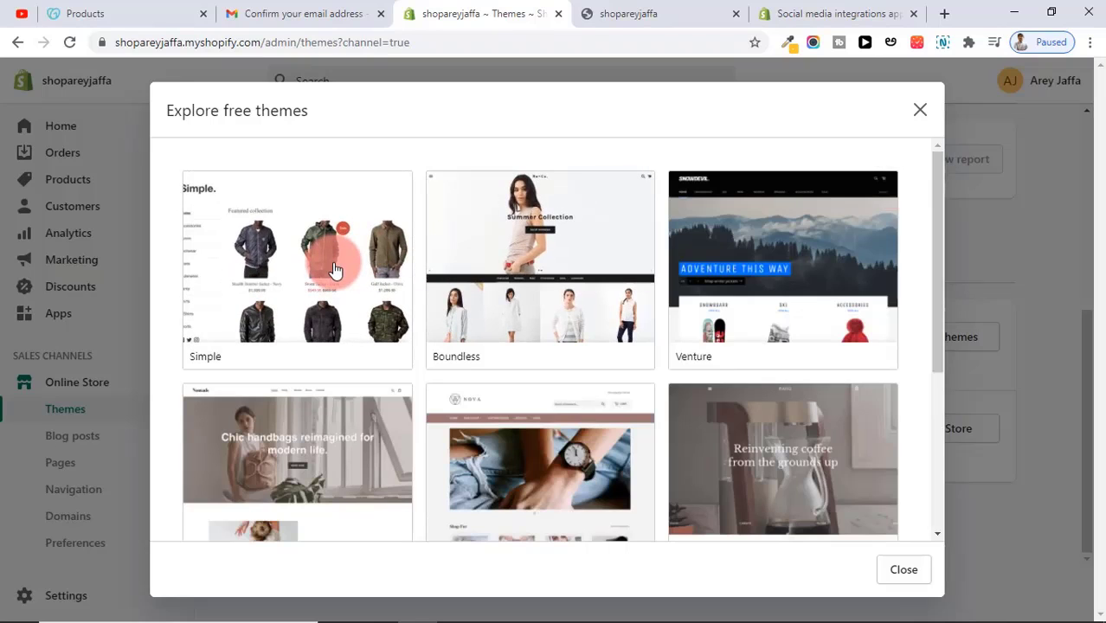
pyautogui.click(543, 288)
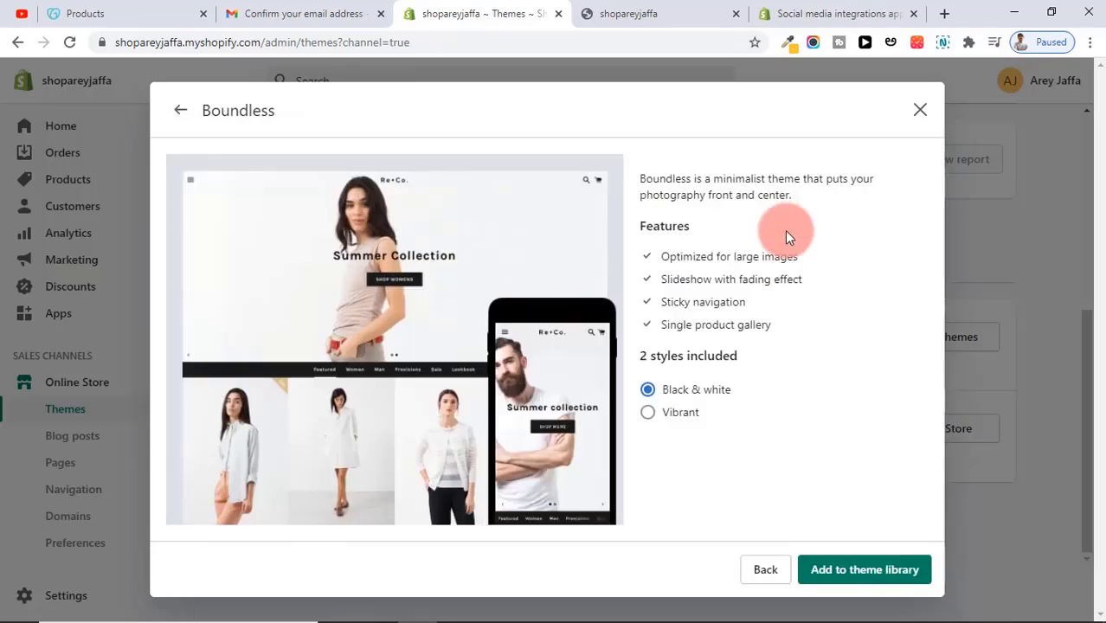
pyautogui.click(673, 421)
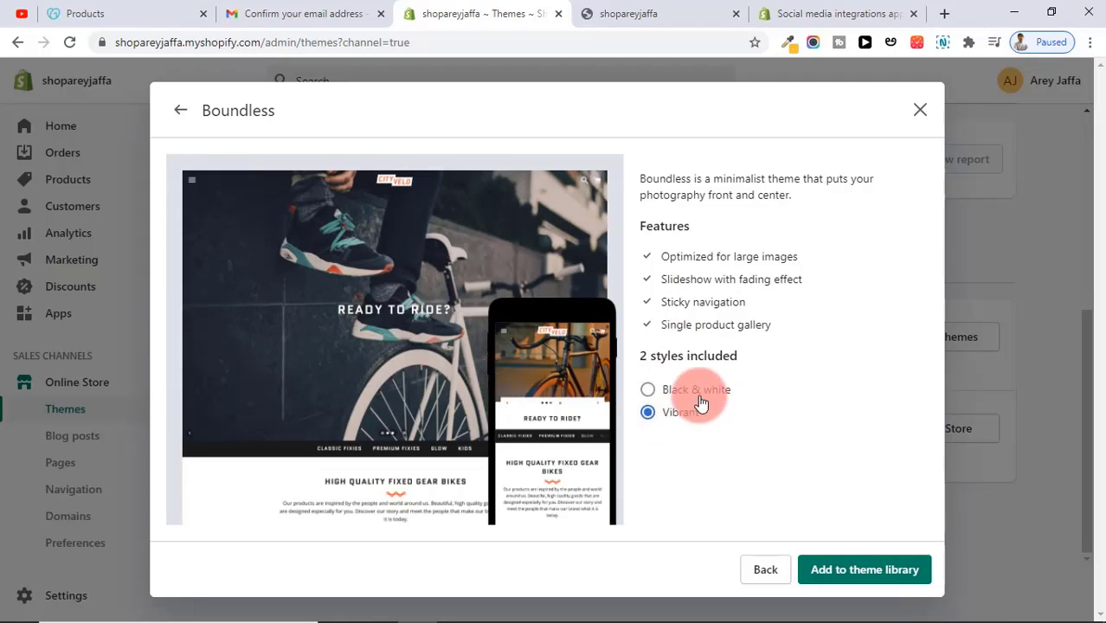
pyautogui.click(698, 397)
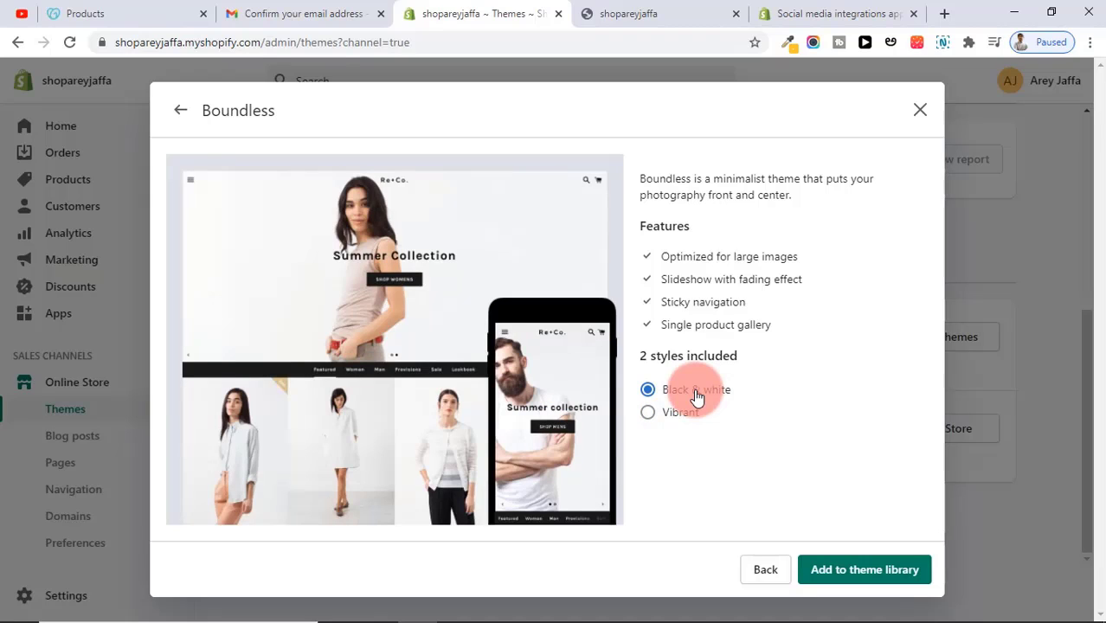
pyautogui.click(836, 578)
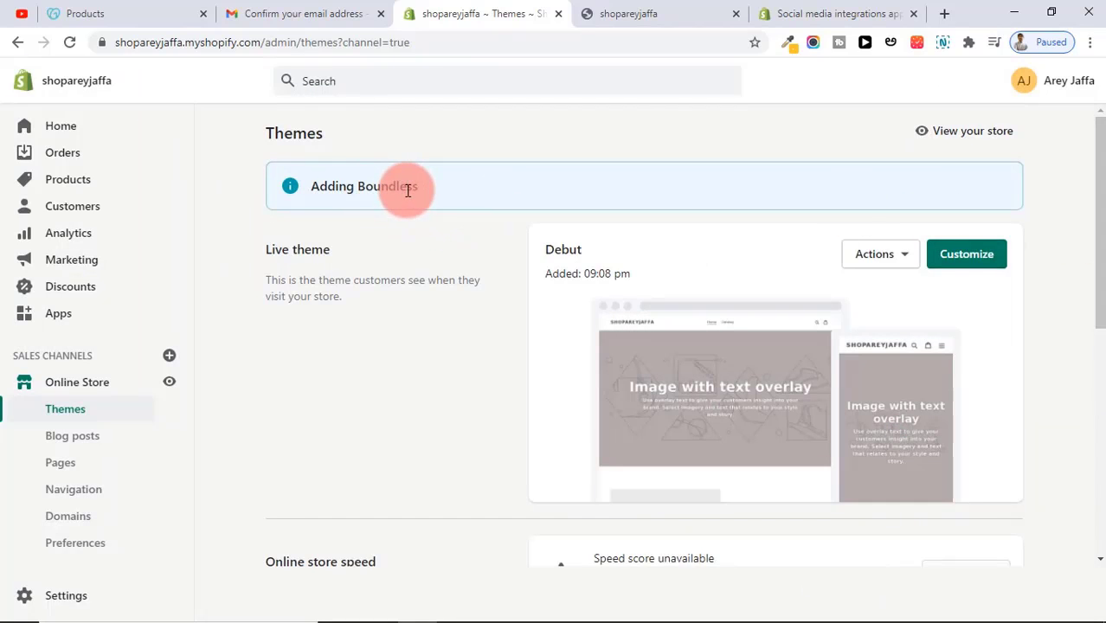
# Step: Check the actions available for the Boundless theme and look over its home page in the theme editor
pyautogui.click(1099, 389)
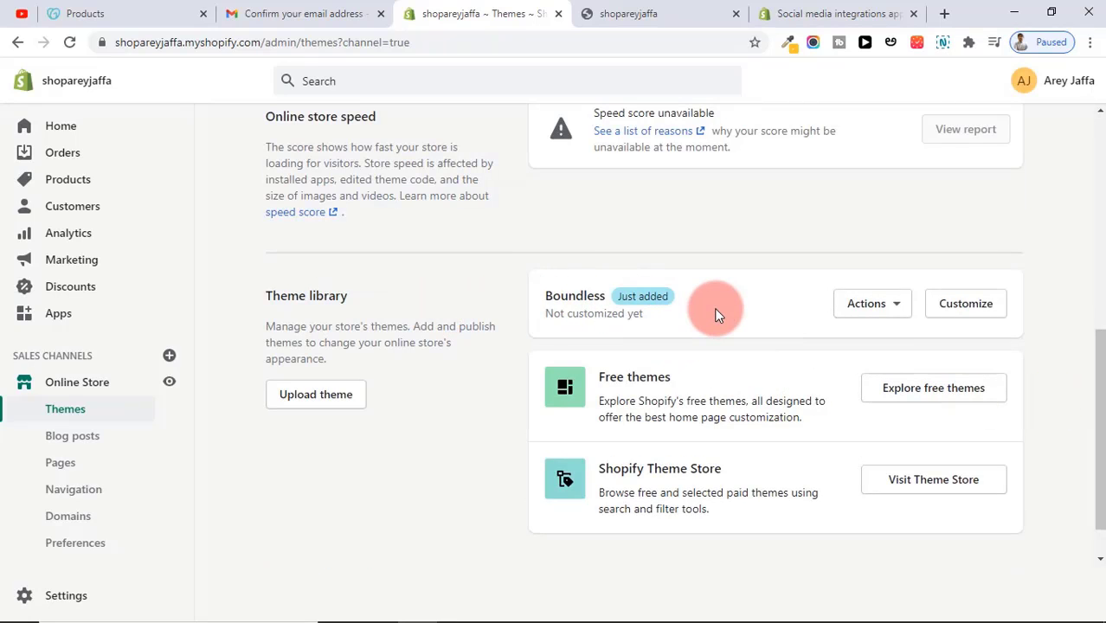
pyautogui.click(887, 313)
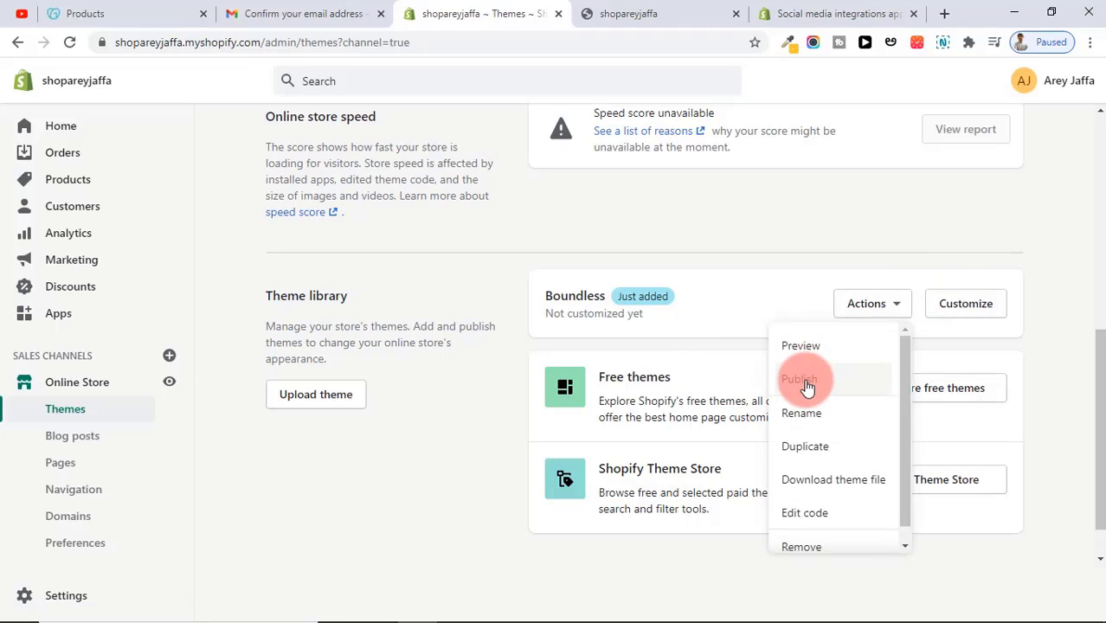
pyautogui.click(782, 294)
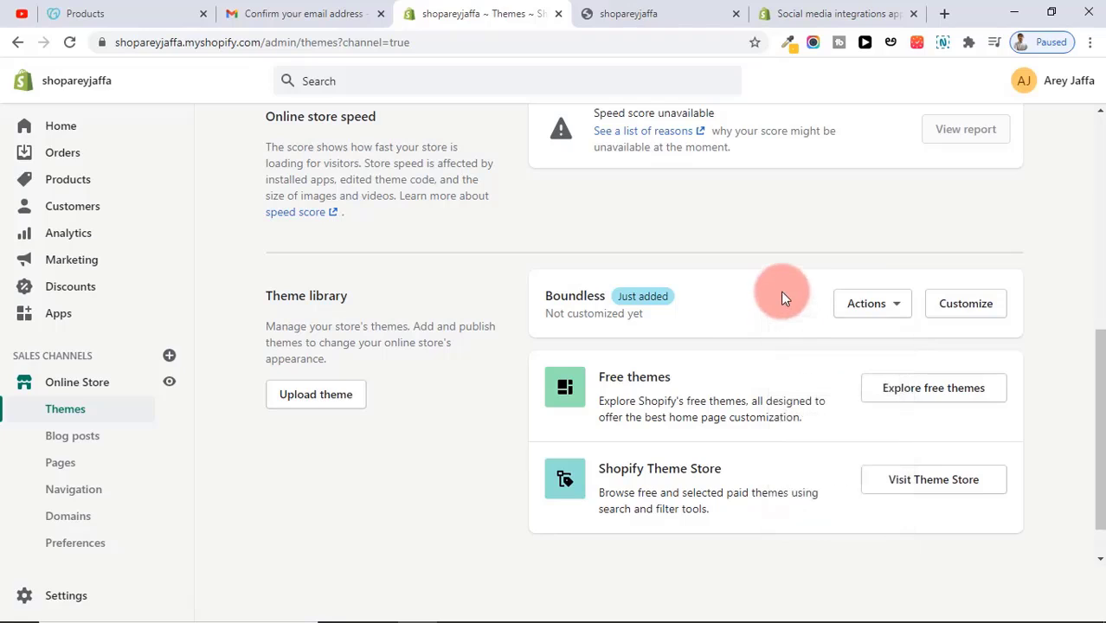
pyautogui.click(959, 312)
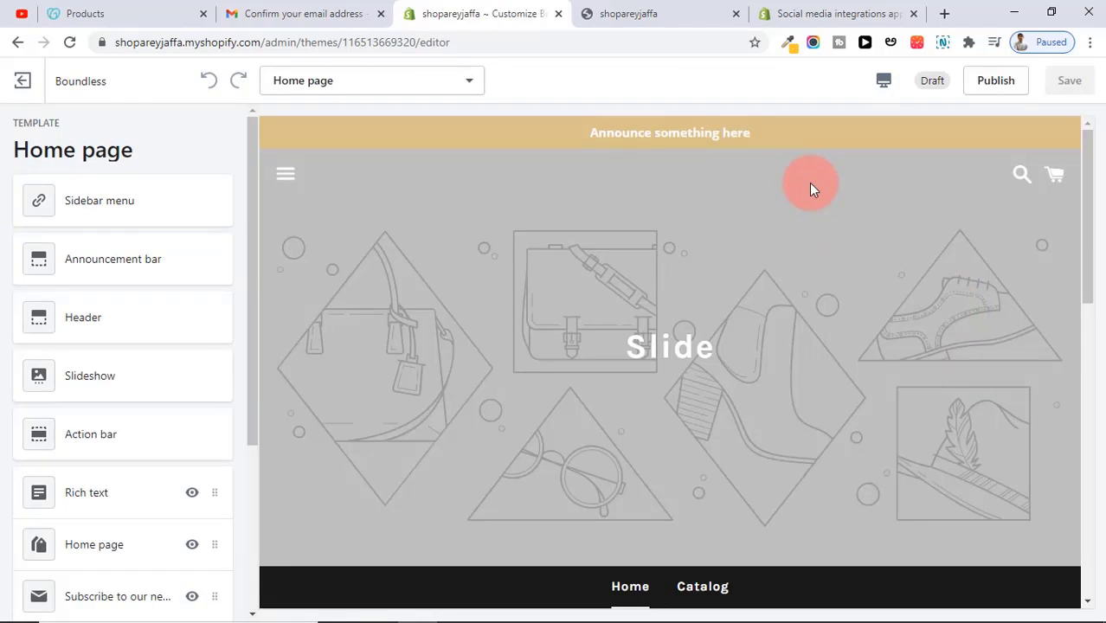
pyautogui.moveTo(1090, 179); pyautogui.dragTo(1064, 389)
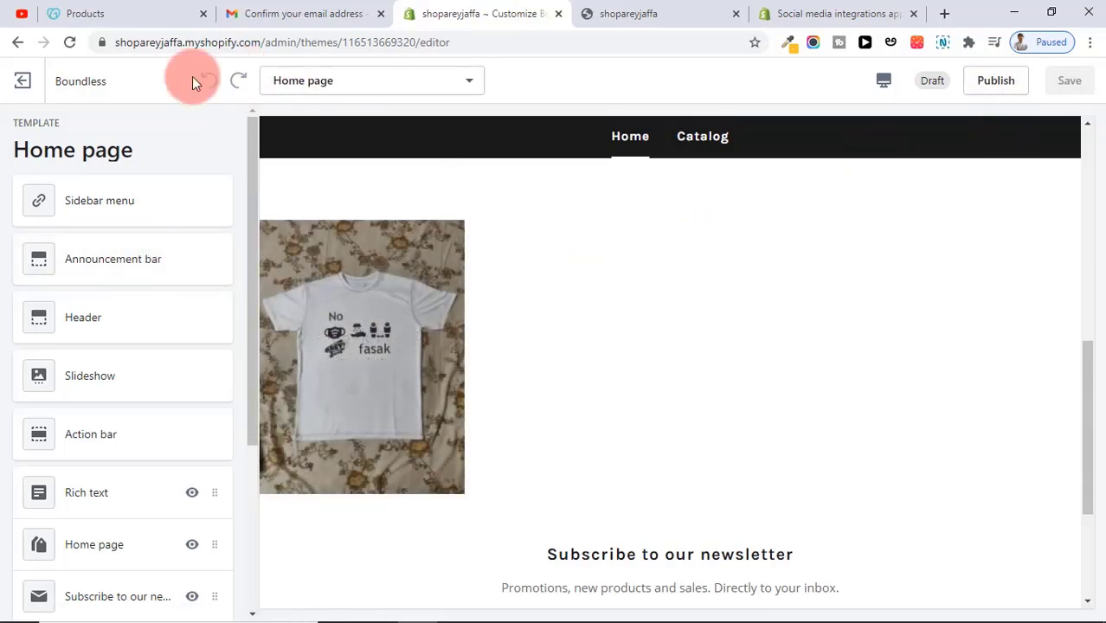
# Step: Leave the theme editor and remove the Boundless theme from the theme library
pyautogui.click(18, 43)
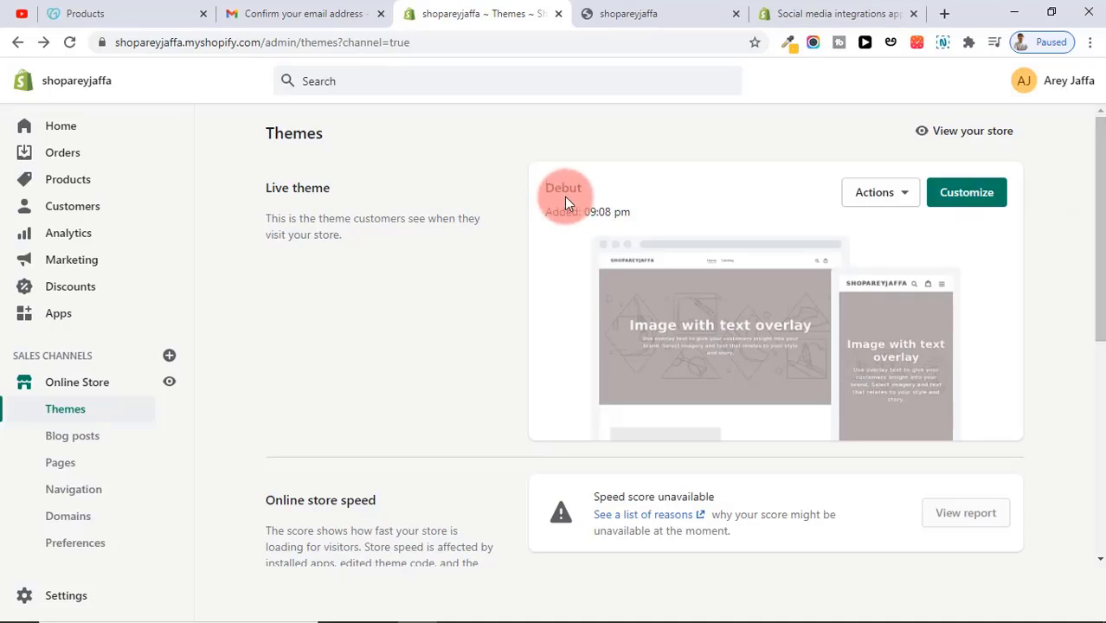
pyautogui.moveTo(1099, 173); pyautogui.dragTo(1099, 386)
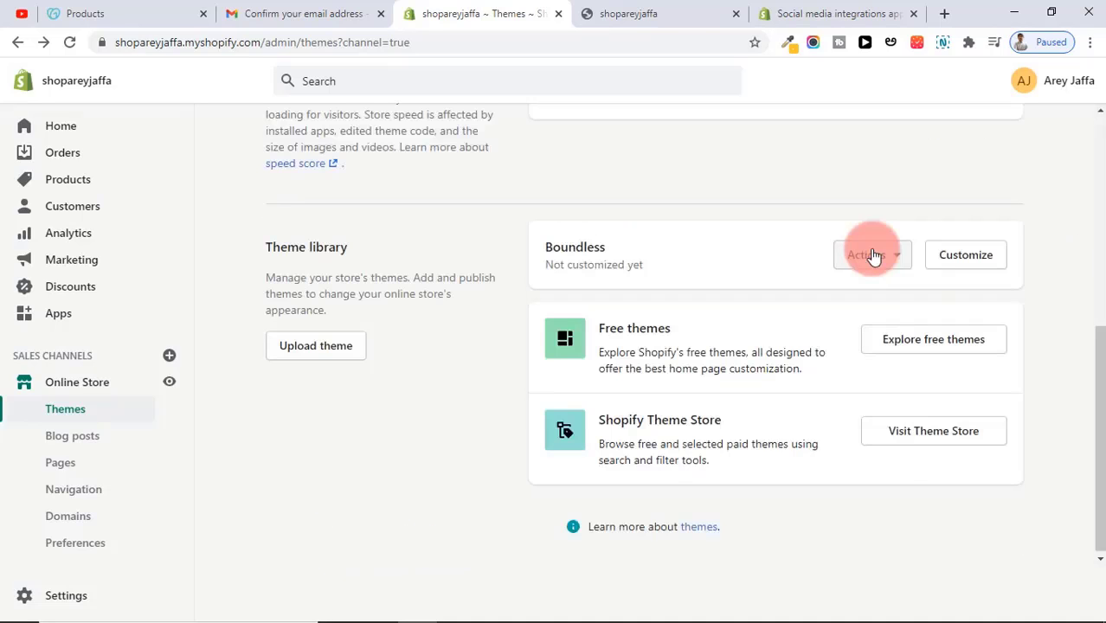
pyautogui.click(873, 255)
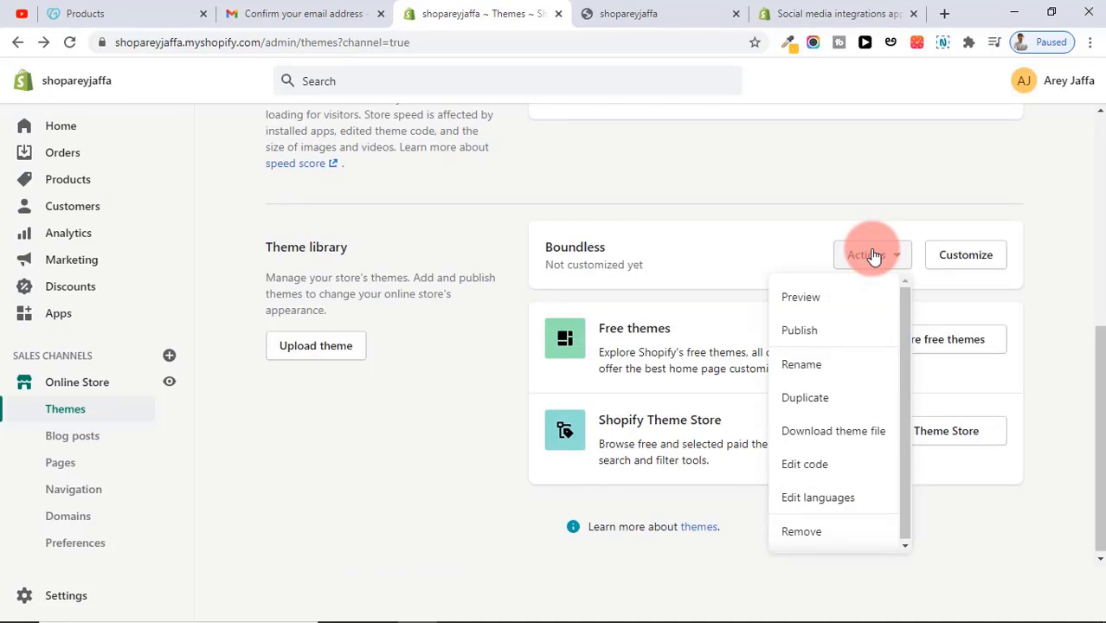
pyautogui.click(832, 532)
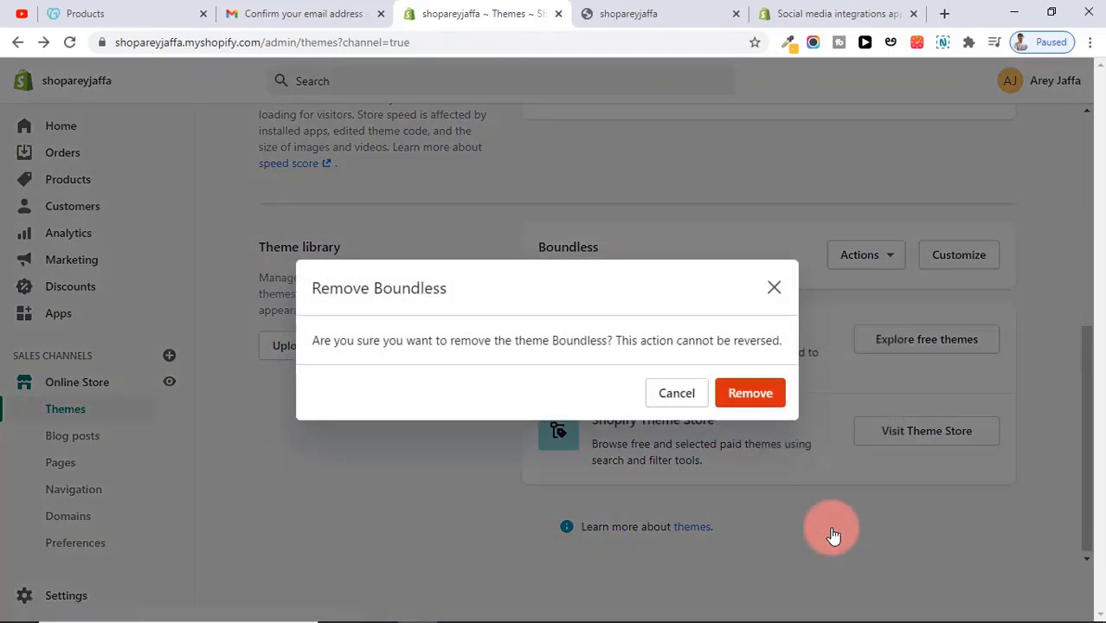
pyautogui.click(766, 400)
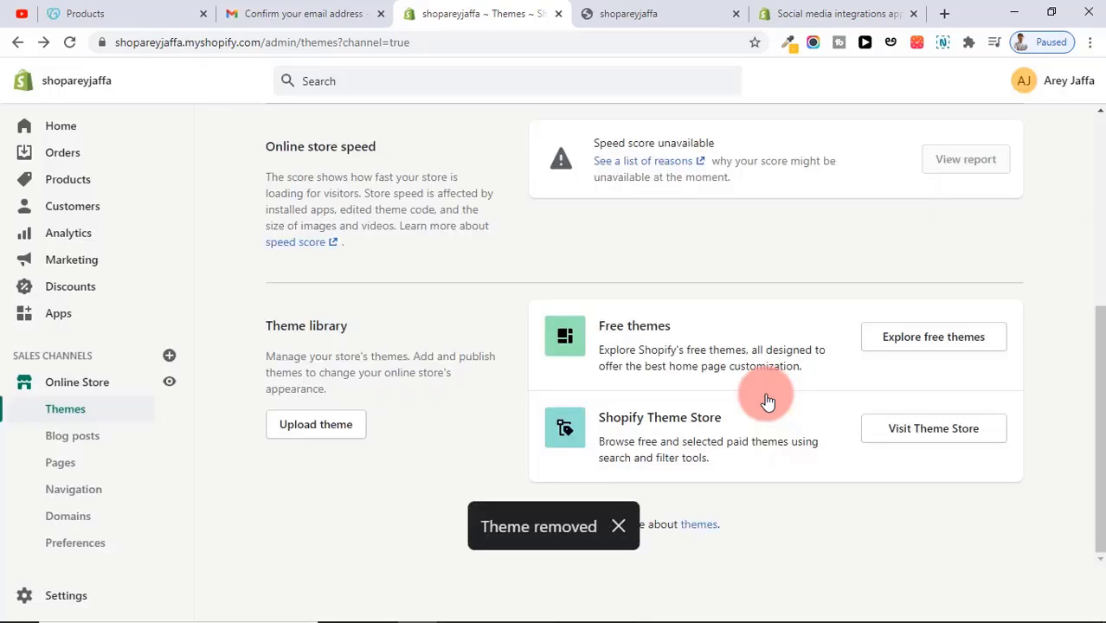
# Step: Look through the full list of free themes and close it without adding one
pyautogui.click(936, 340)
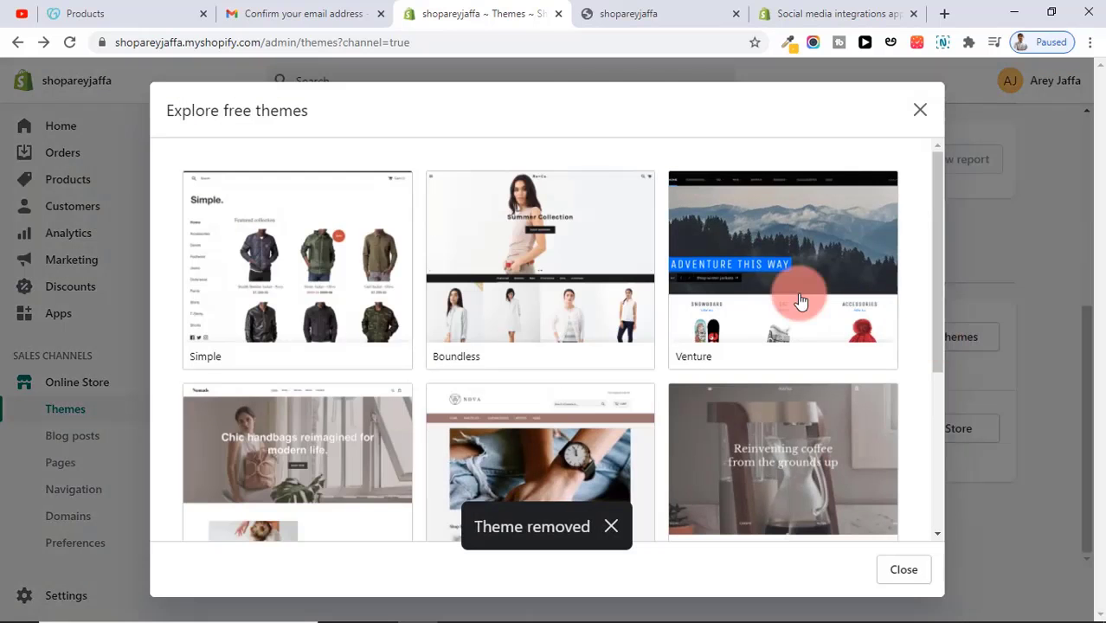
pyautogui.moveTo(941, 202); pyautogui.dragTo(941, 371)
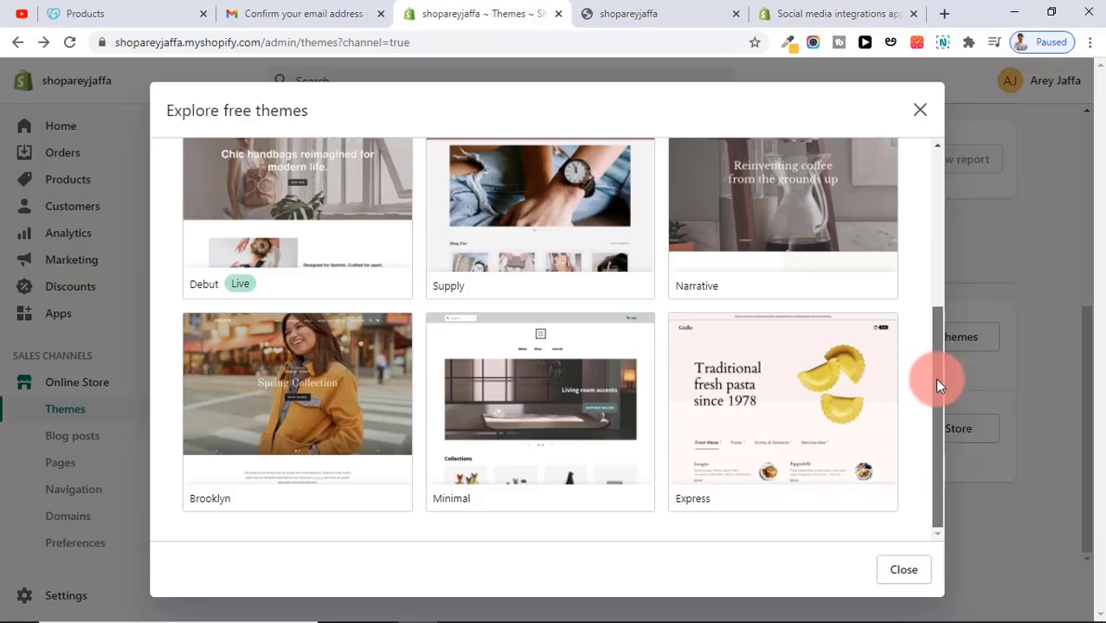
pyautogui.moveTo(935, 378); pyautogui.dragTo(942, 178)
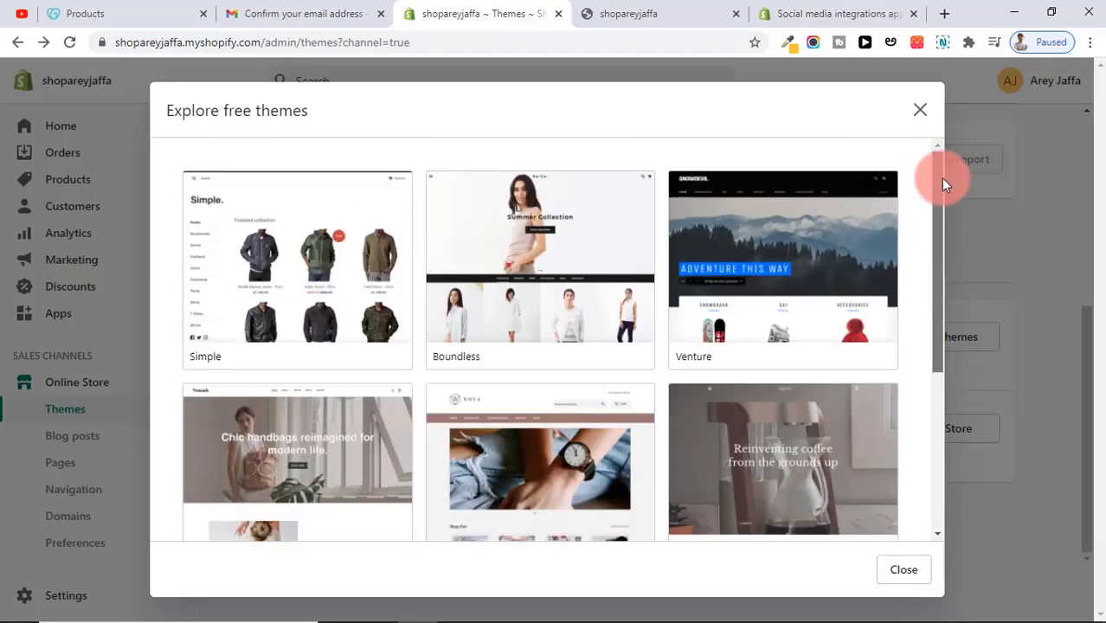
pyautogui.click(914, 116)
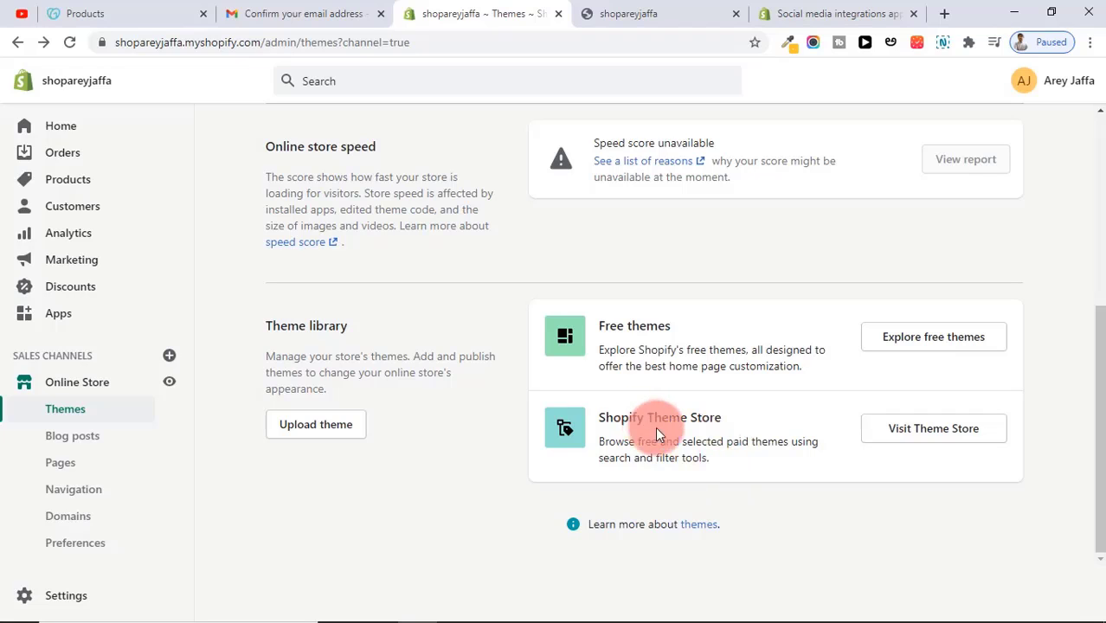
# Step: Visit the Shopify Theme Store and browse the themes for the Food & Drink industry
pyautogui.click(728, 475)
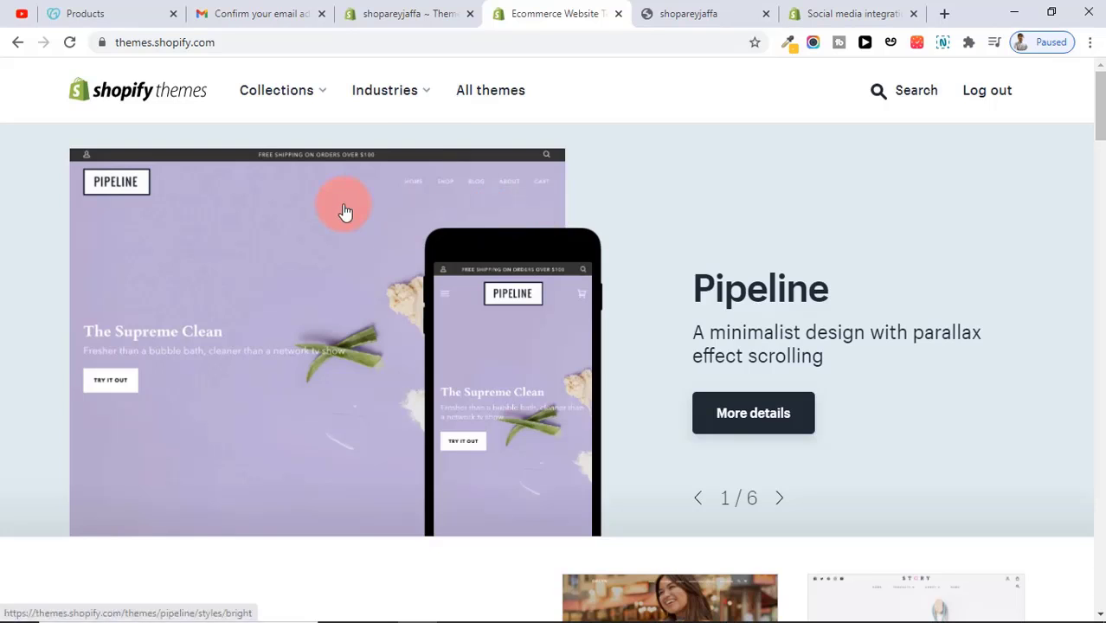
pyautogui.moveTo(432, 104)
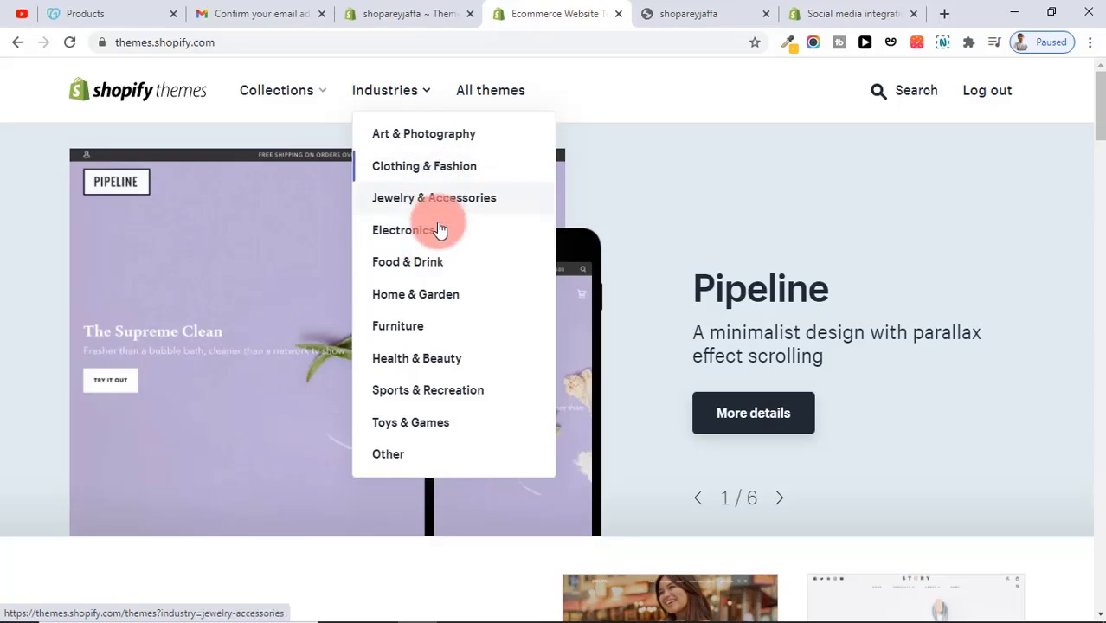
pyautogui.click(434, 270)
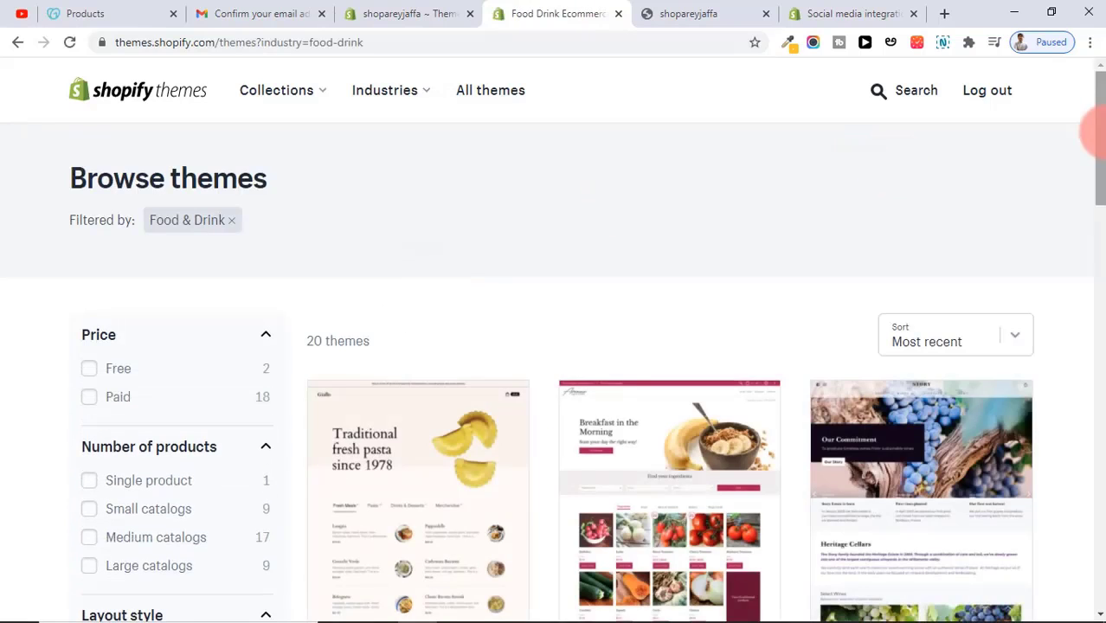
pyautogui.moveTo(1098, 130); pyautogui.dragTo(1070, 195)
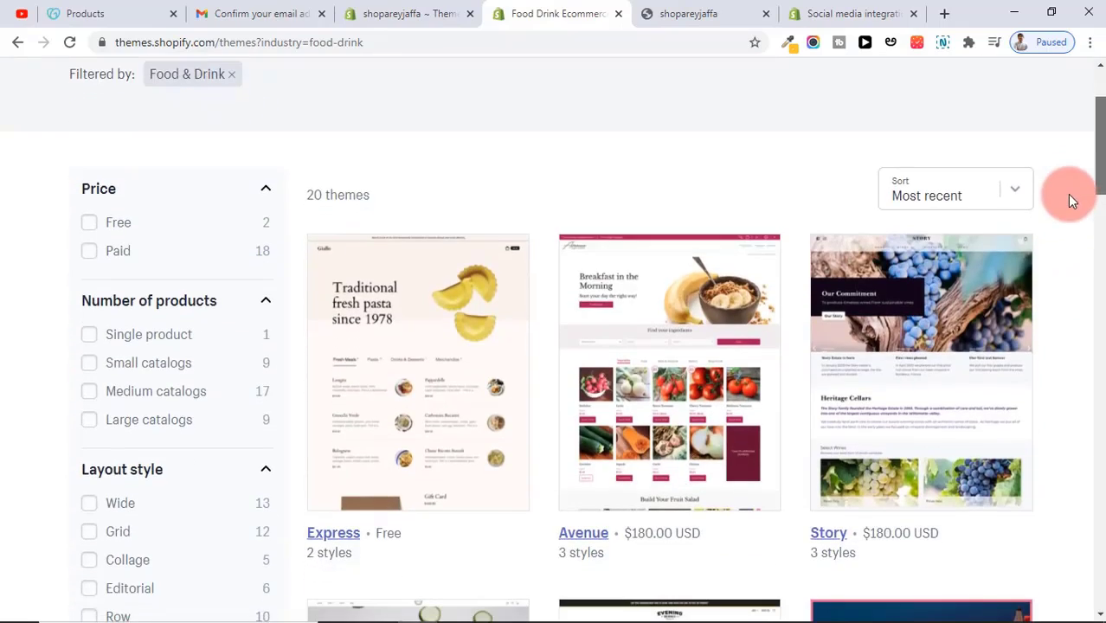
# Step: Filter the Food & Drink themes by free price, and switch the filter to paid themes only
pyautogui.click(90, 222)
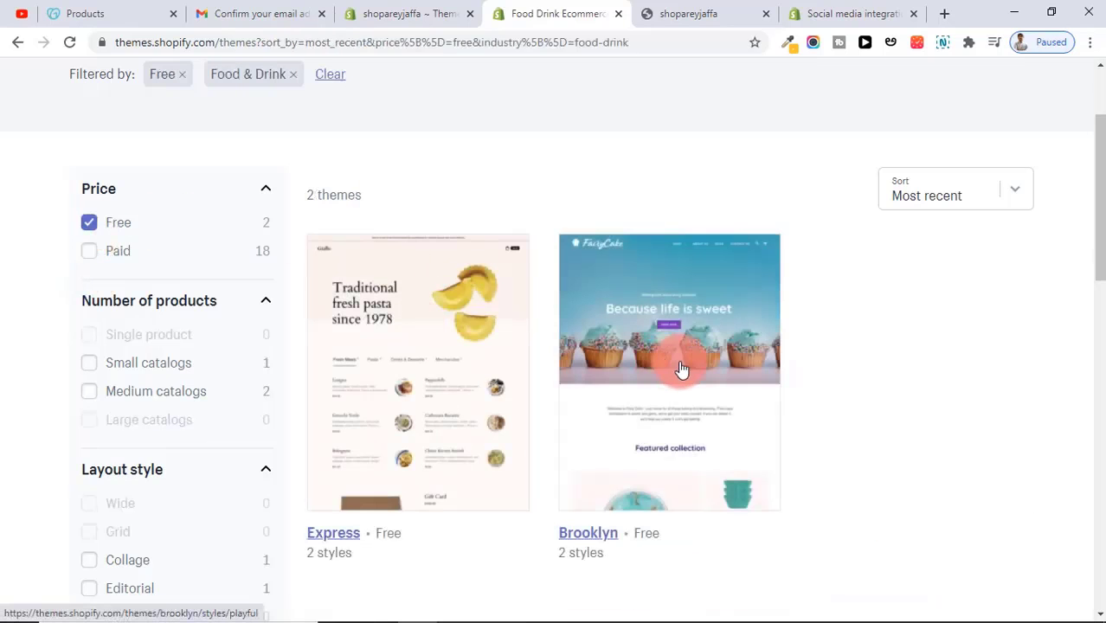
pyautogui.click(90, 222)
pyautogui.click(89, 251)
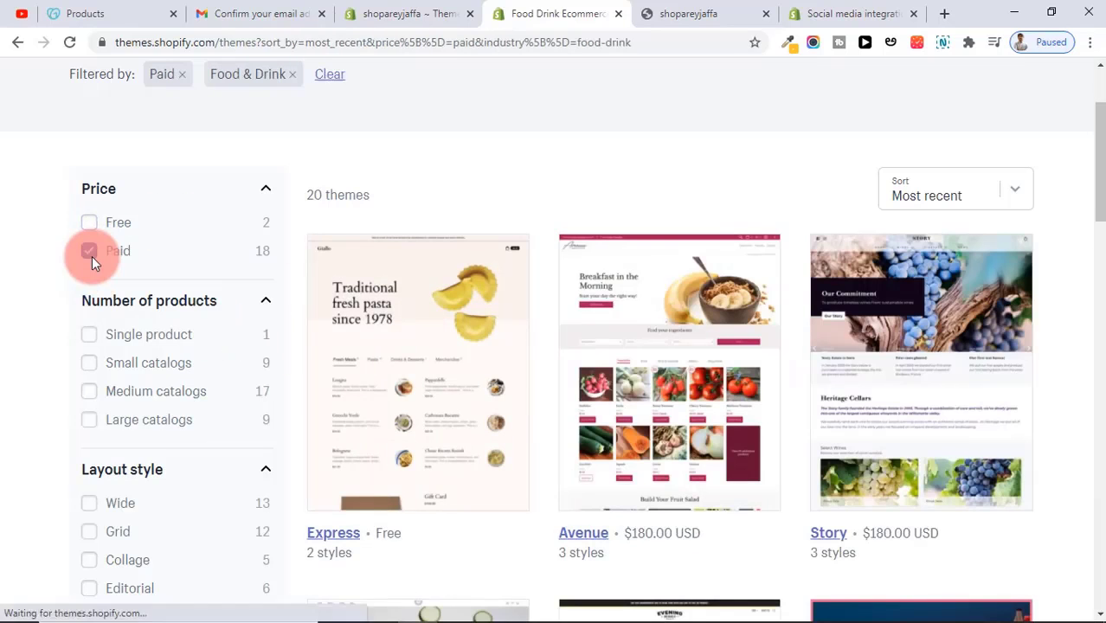
pyautogui.scroll(2, 721, 379)
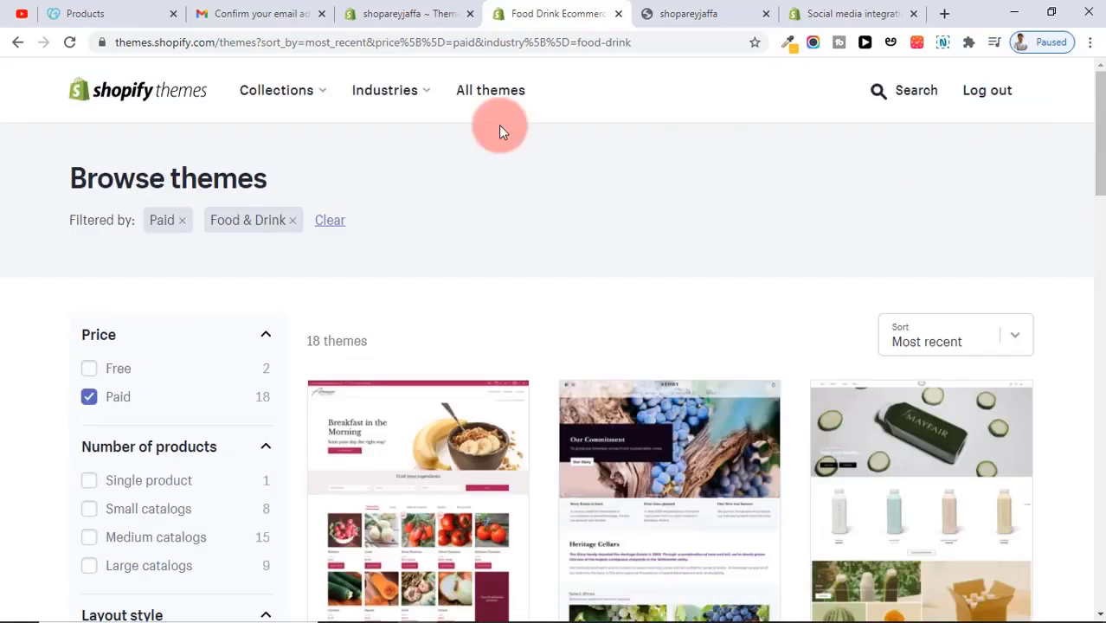
# Step: Browse the Theme Store's themes for the Clothing & Fashion industry
pyautogui.click(425, 105)
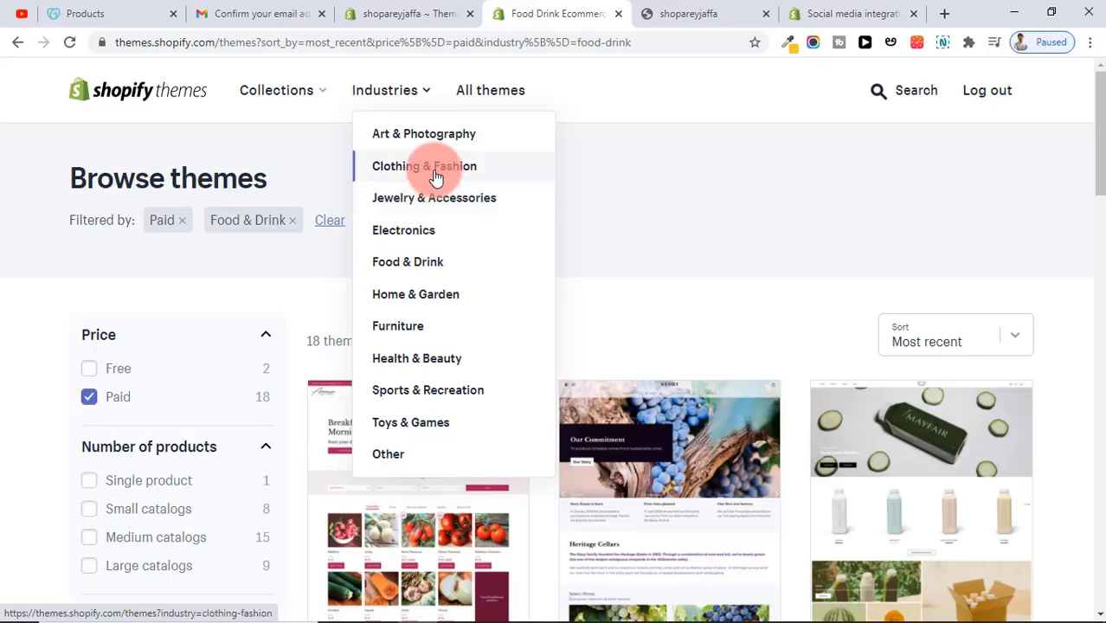
pyautogui.click(436, 176)
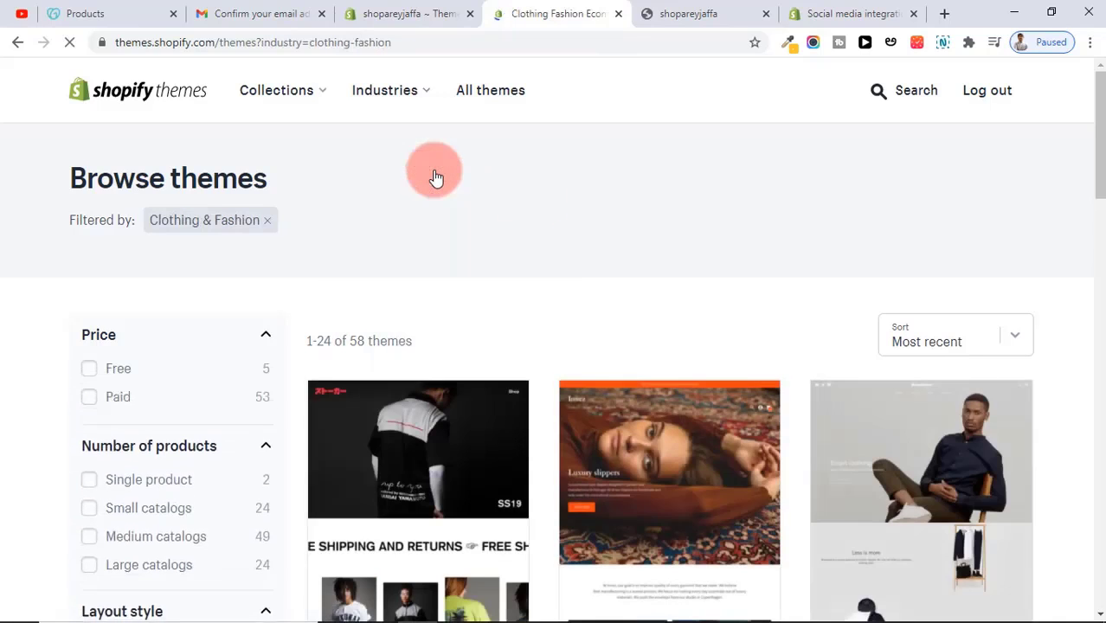
pyautogui.moveTo(1098, 182)
pyautogui.mouseDown()
pyautogui.moveTo(1098, 255)
pyautogui.moveTo(1101, 182)
pyautogui.mouseUp()
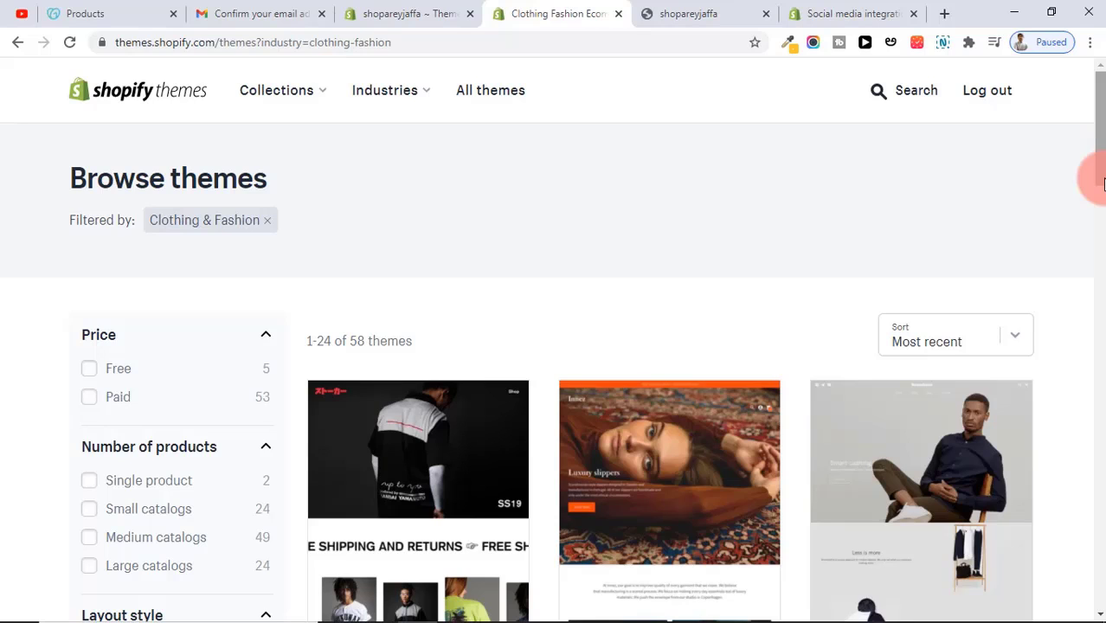
# Step: Return to the store admin and look through the online store's Blog posts, Pages, Navigation and Preferences sections
pyautogui.hotkey('ctrl', 'shift', 'Tab')
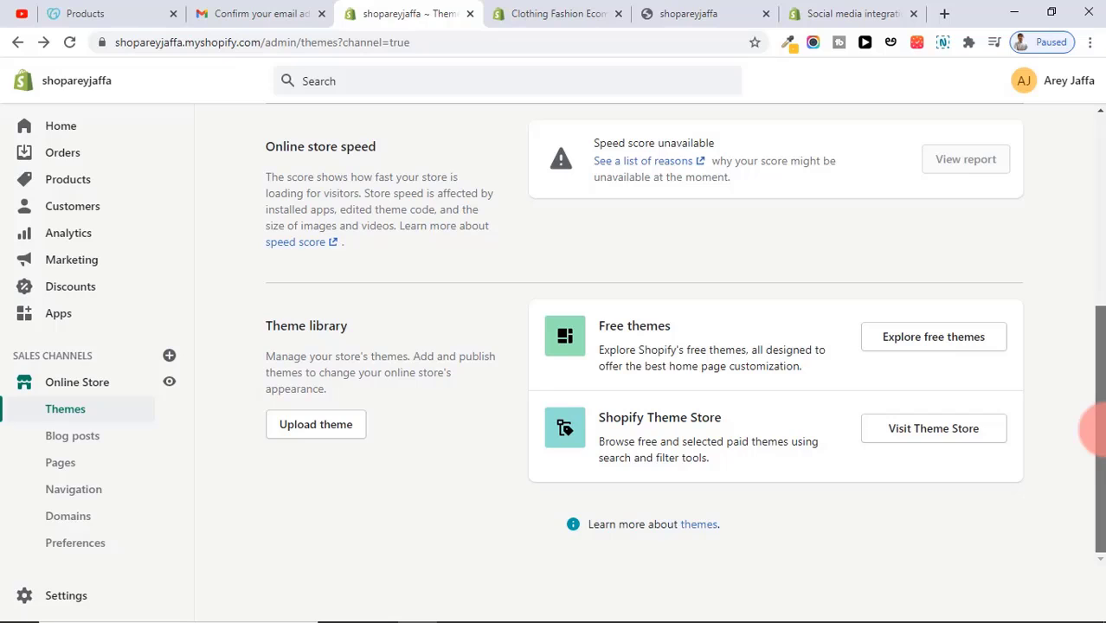
pyautogui.click(61, 443)
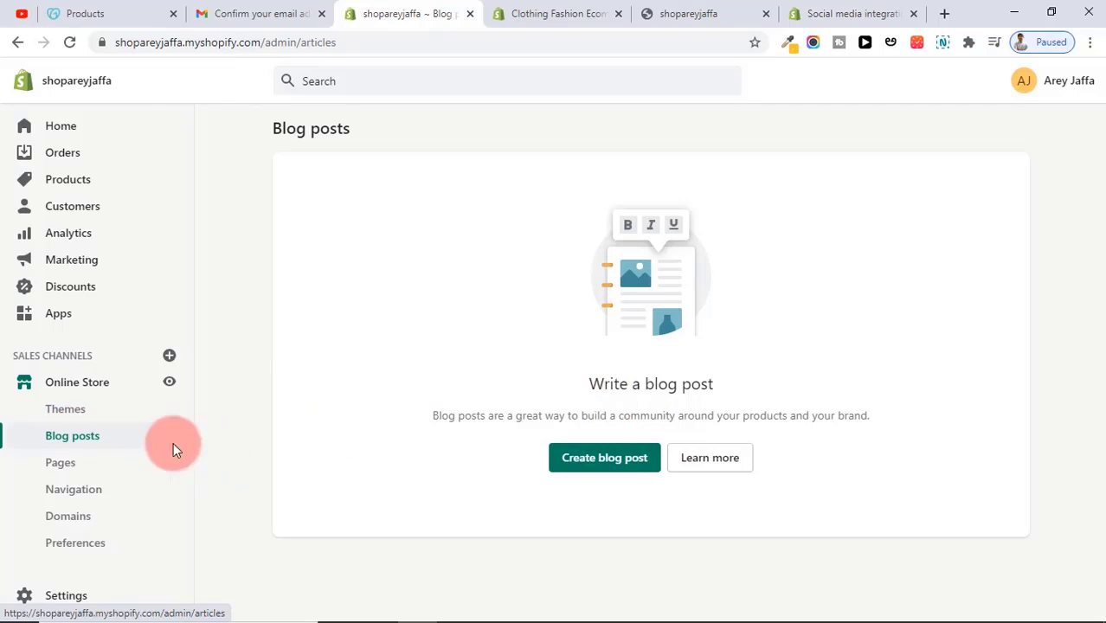
pyautogui.click(103, 466)
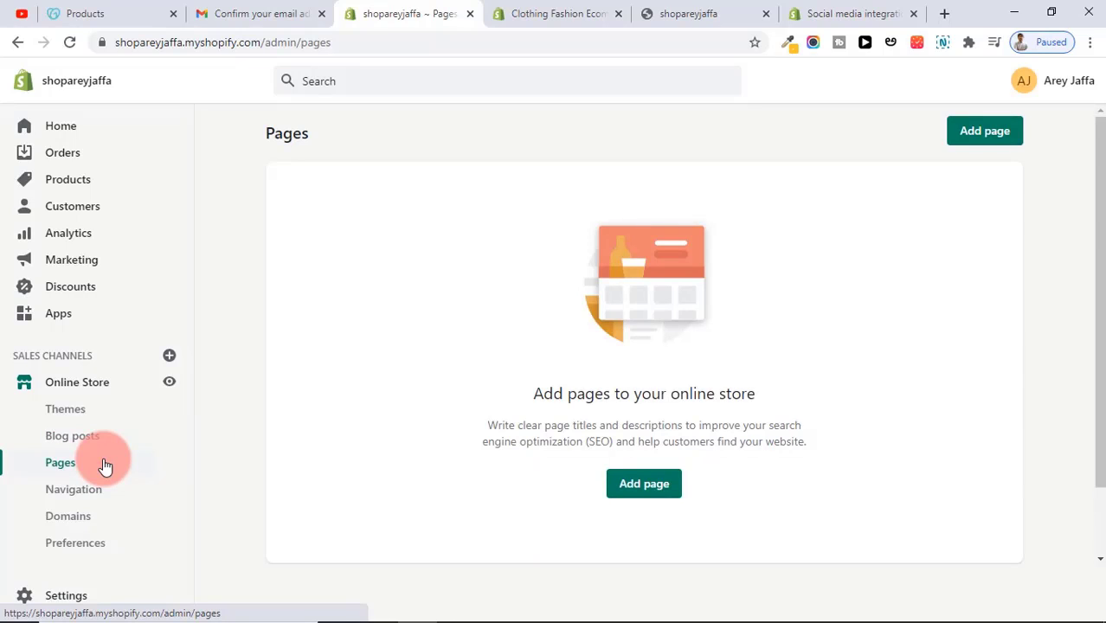
pyautogui.click(88, 498)
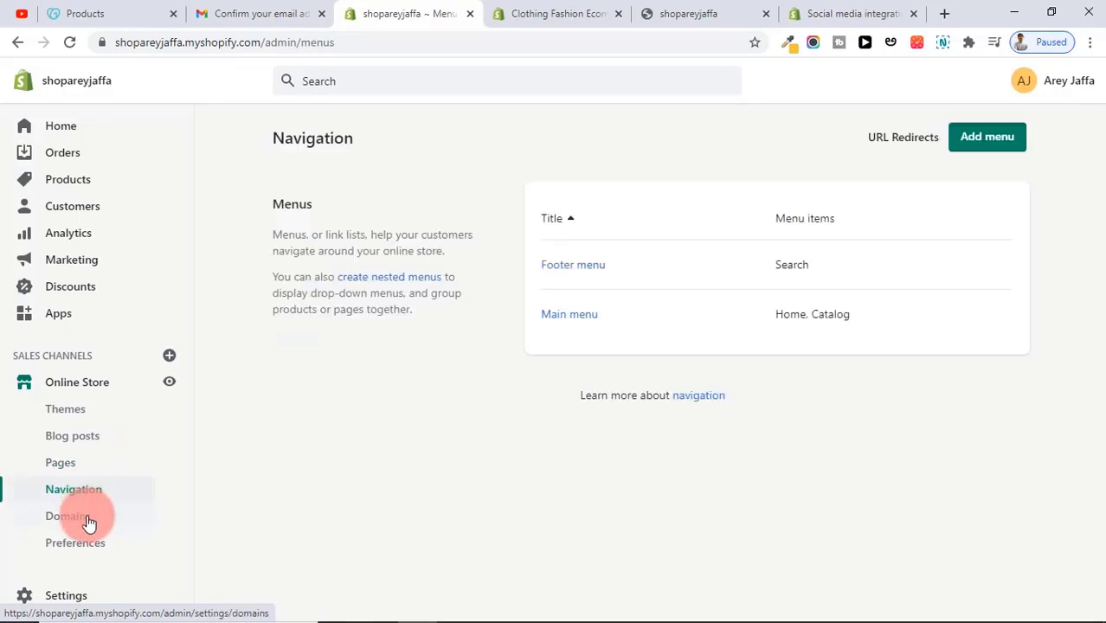
pyautogui.click(76, 542)
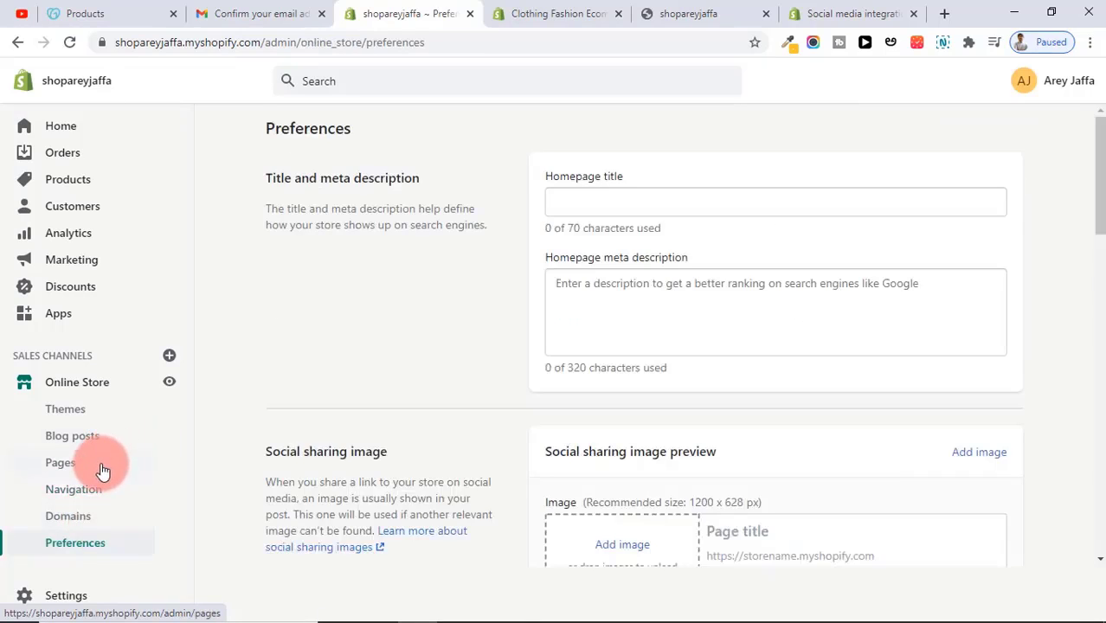
pyautogui.click(61, 463)
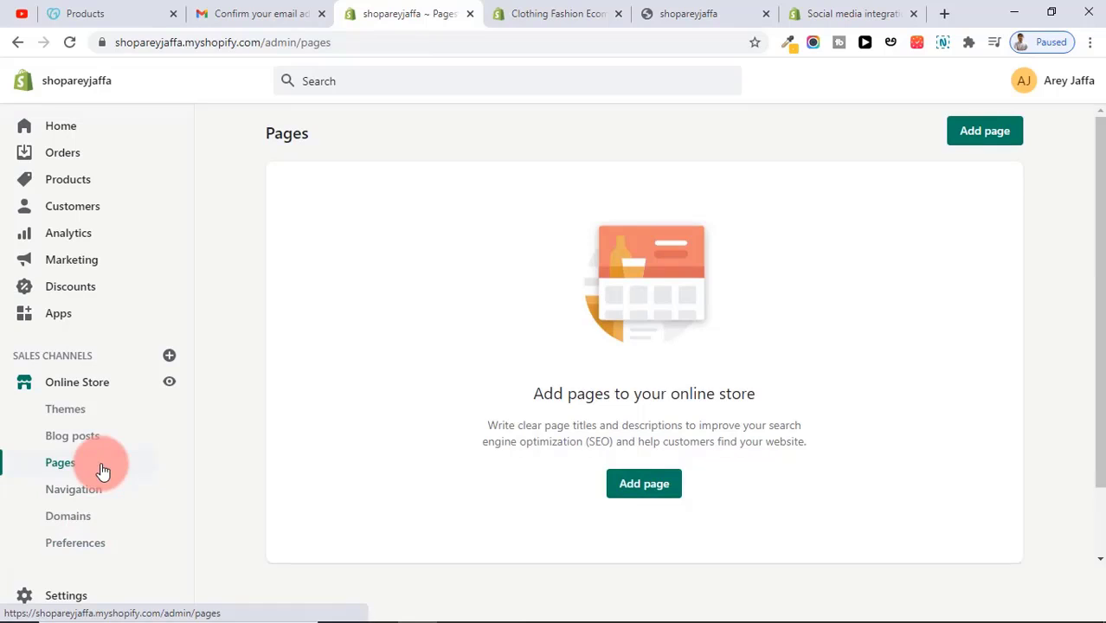
pyautogui.click(81, 498)
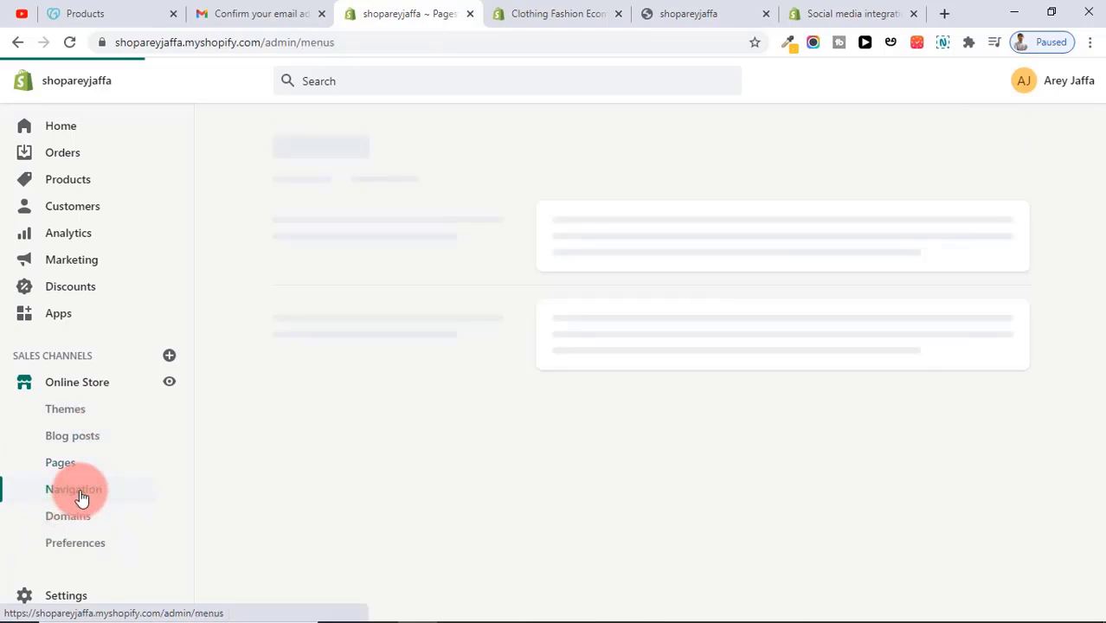
# Step: Look over the storefront preview of areyjaffa.in from the featured collection up to the header
pyautogui.click(730, 7)
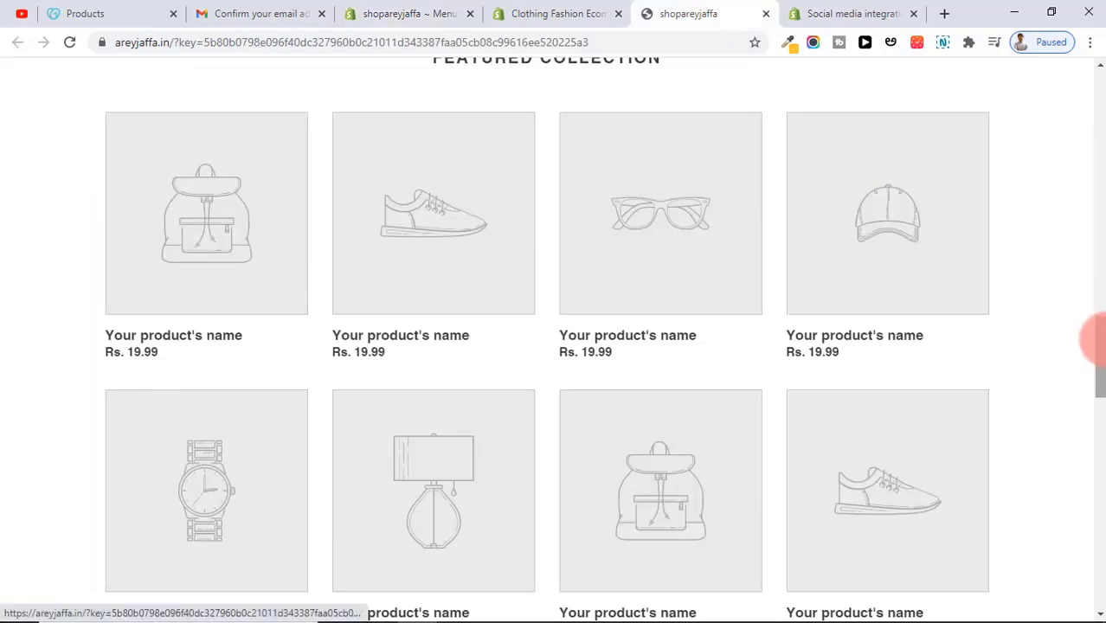
pyautogui.moveTo(1095, 340); pyautogui.dragTo(1096, 198)
pyautogui.moveTo(1097, 257); pyautogui.dragTo(1099, 87)
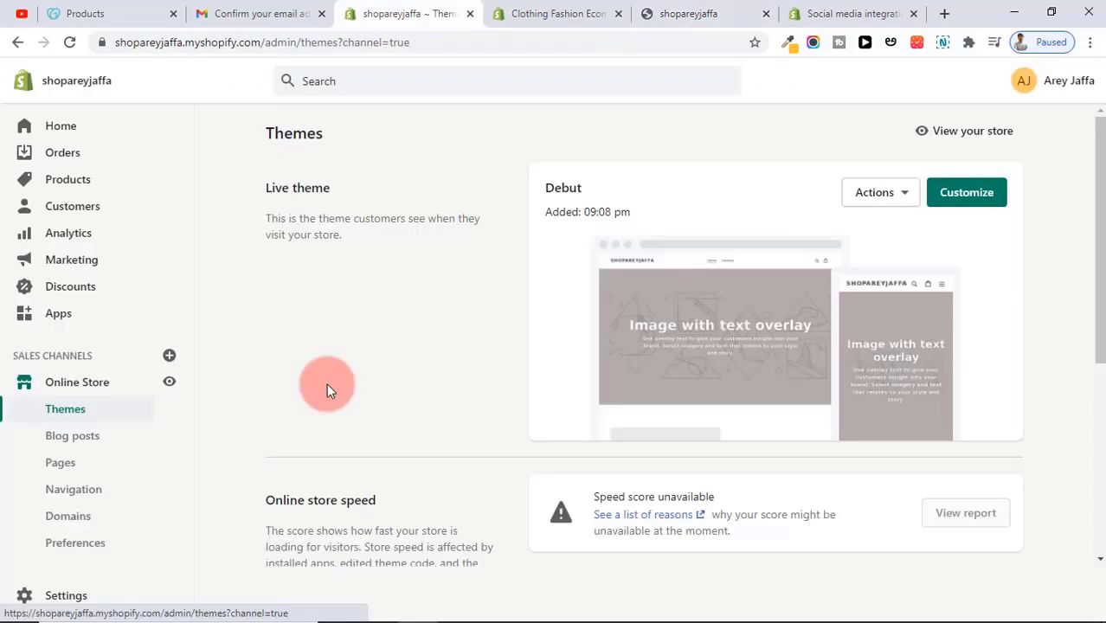
# Step: Create and save a visible store page titled About Us, with paragraphs introducing the funny, crazy-concept T-shirt store, and return to the page list
pyautogui.click(59, 437)
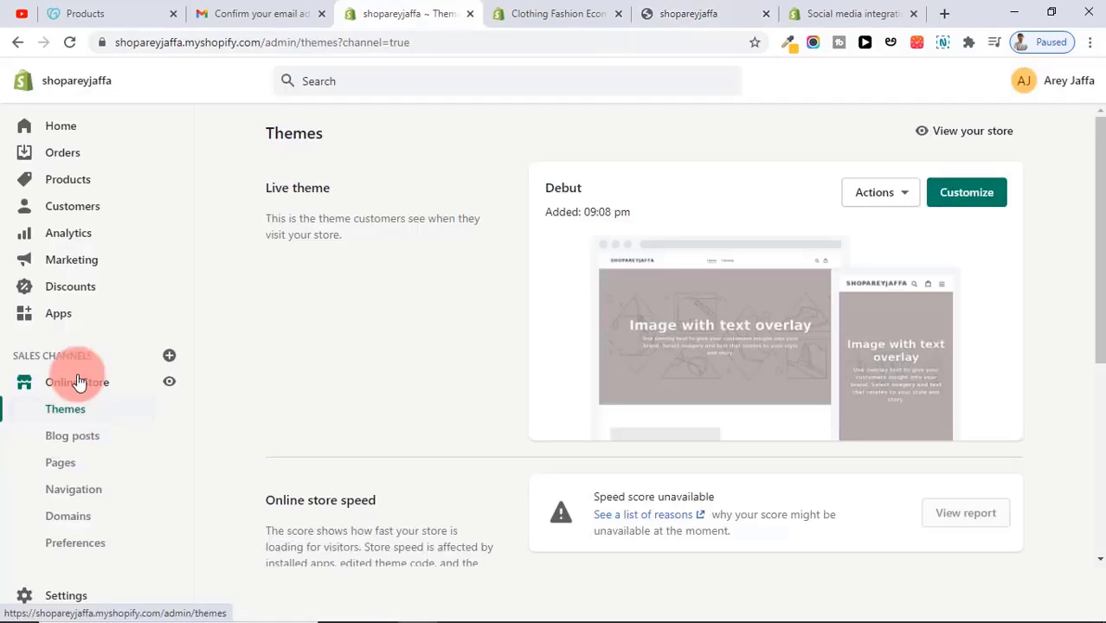
pyautogui.click(62, 468)
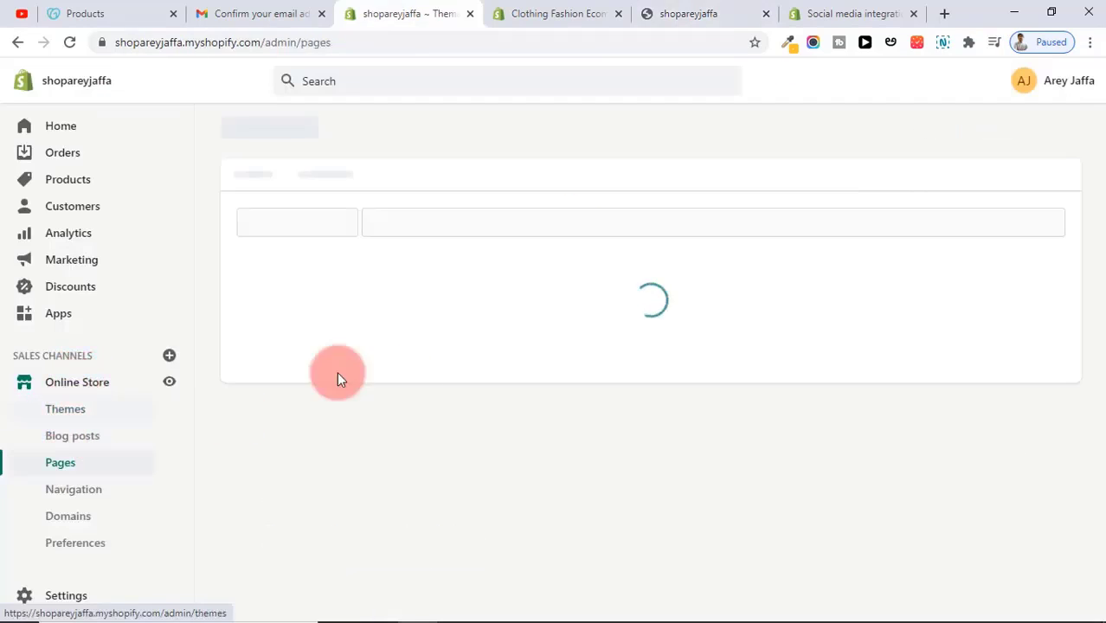
pyautogui.click(645, 487)
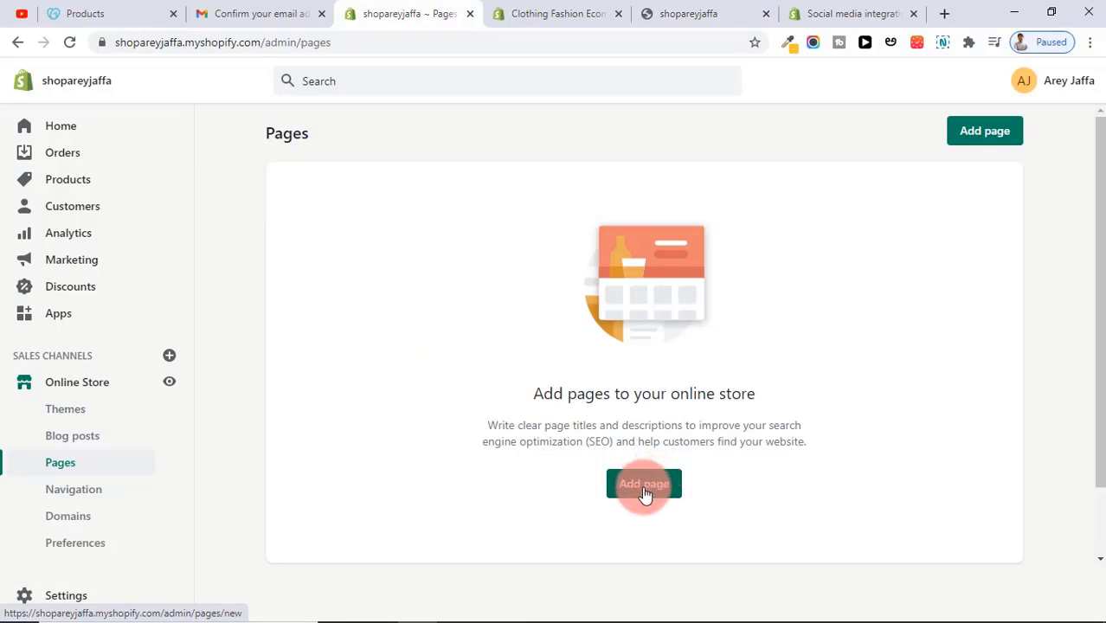
pyautogui.click(496, 209)
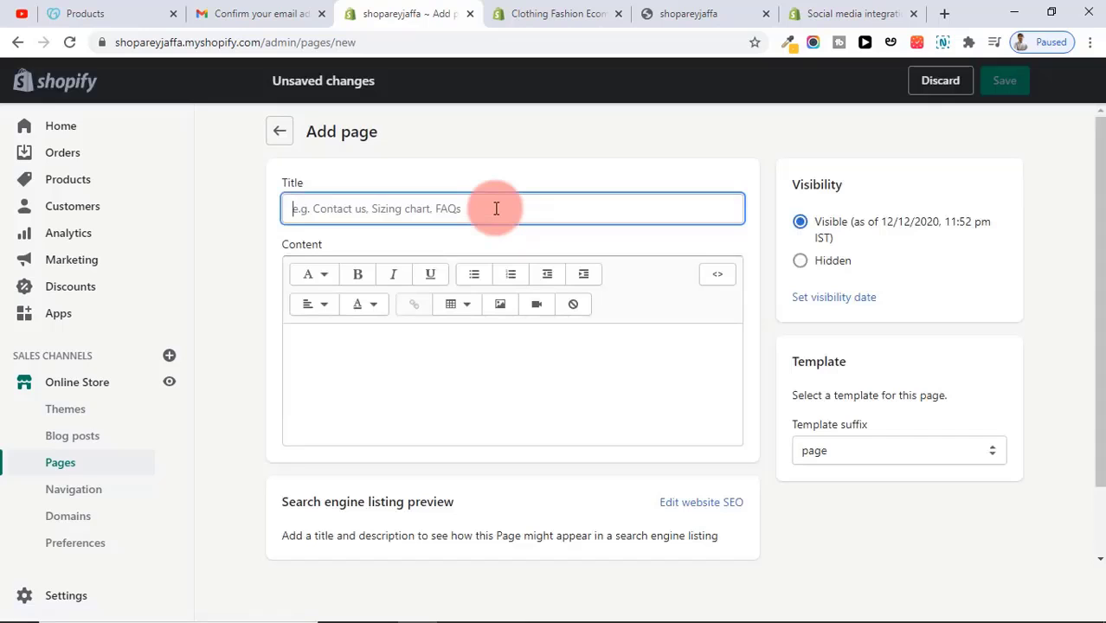
pyautogui.write('About Us')
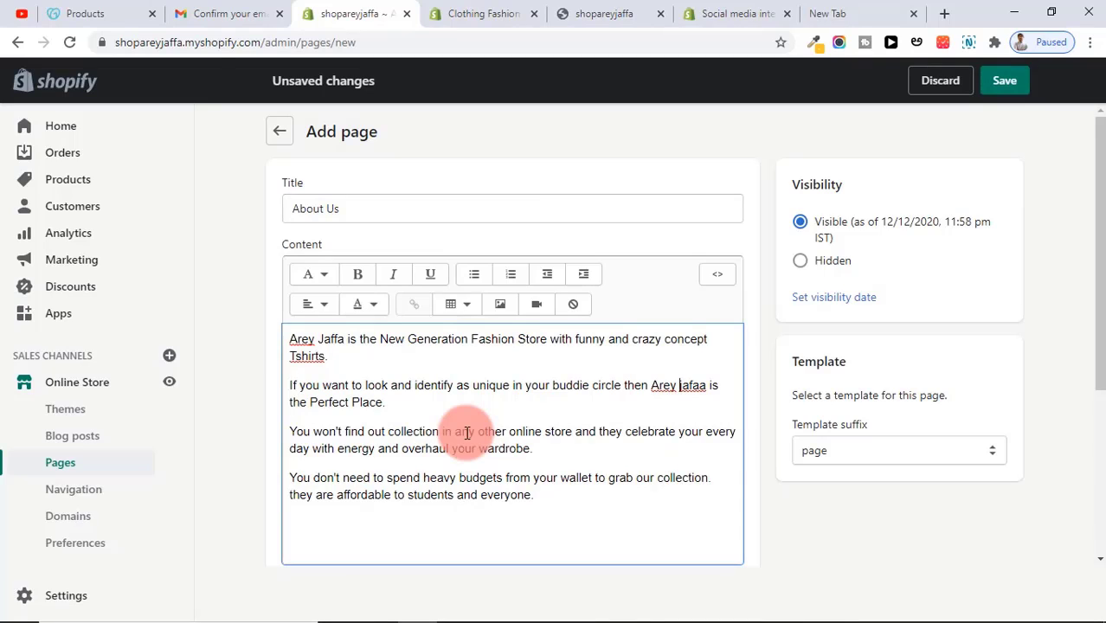
pyautogui.click(823, 273)
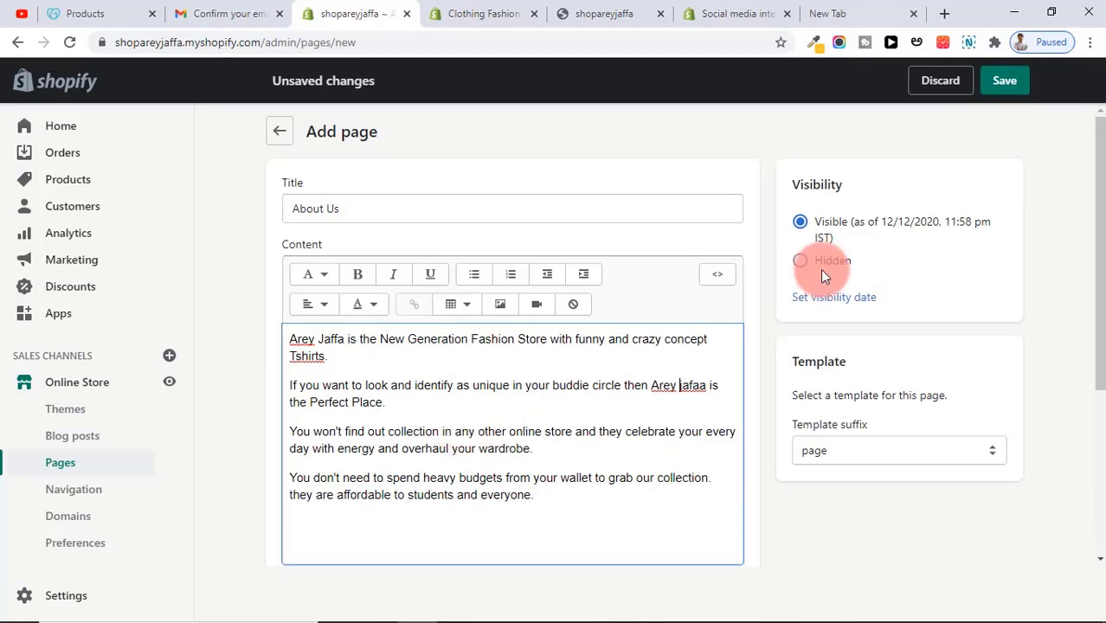
pyautogui.click(1007, 85)
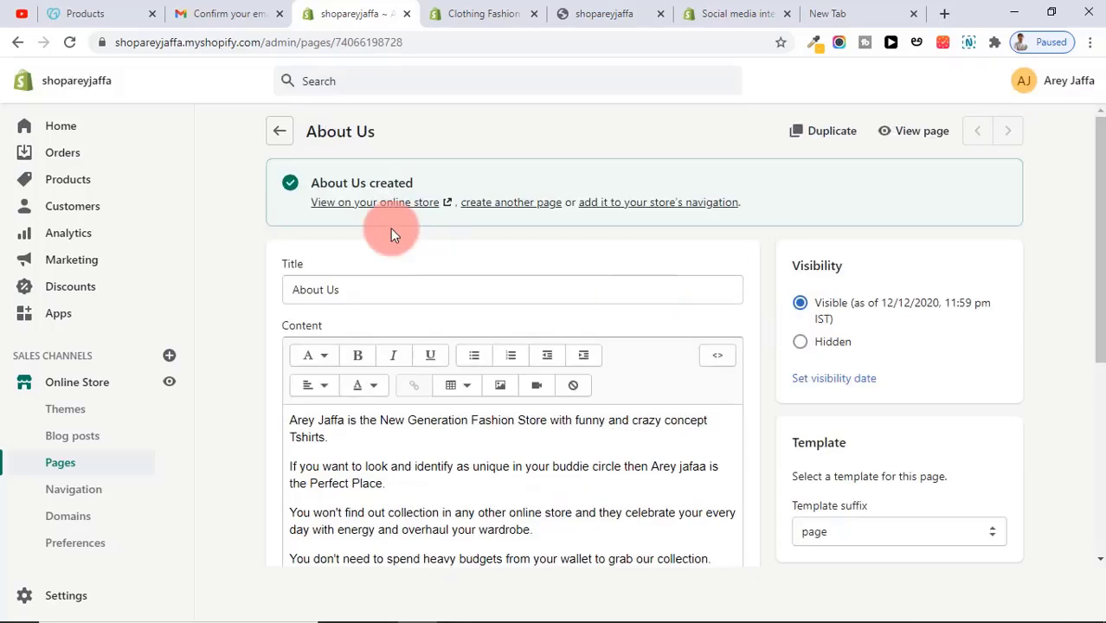
pyautogui.click(278, 134)
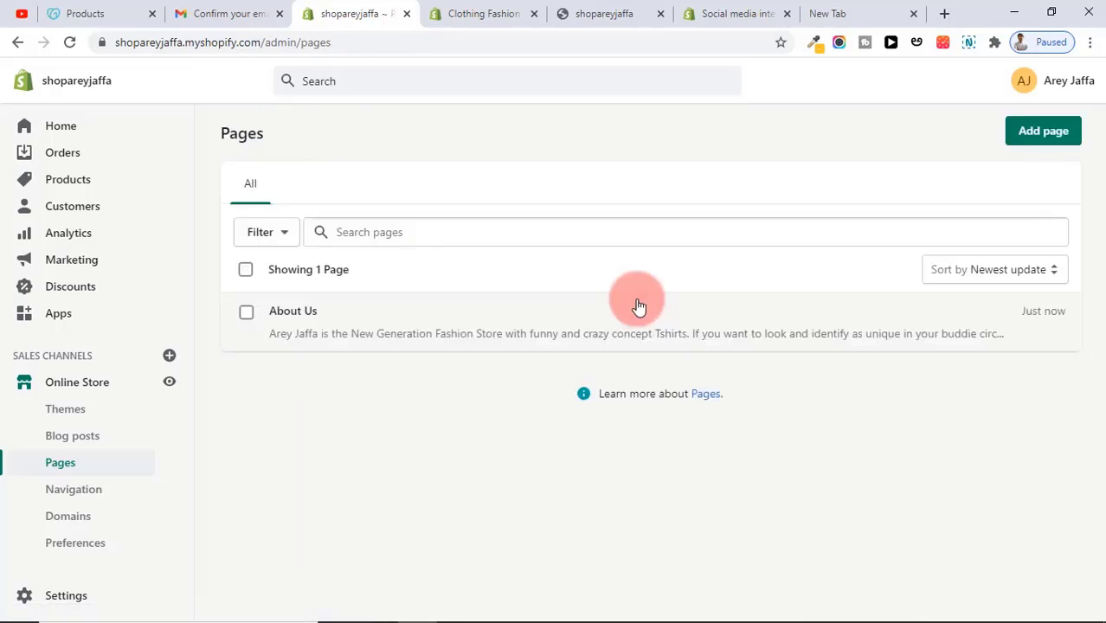
# Step: Start another blank store page and search Google for "free privacy policy generator"
pyautogui.click(1014, 142)
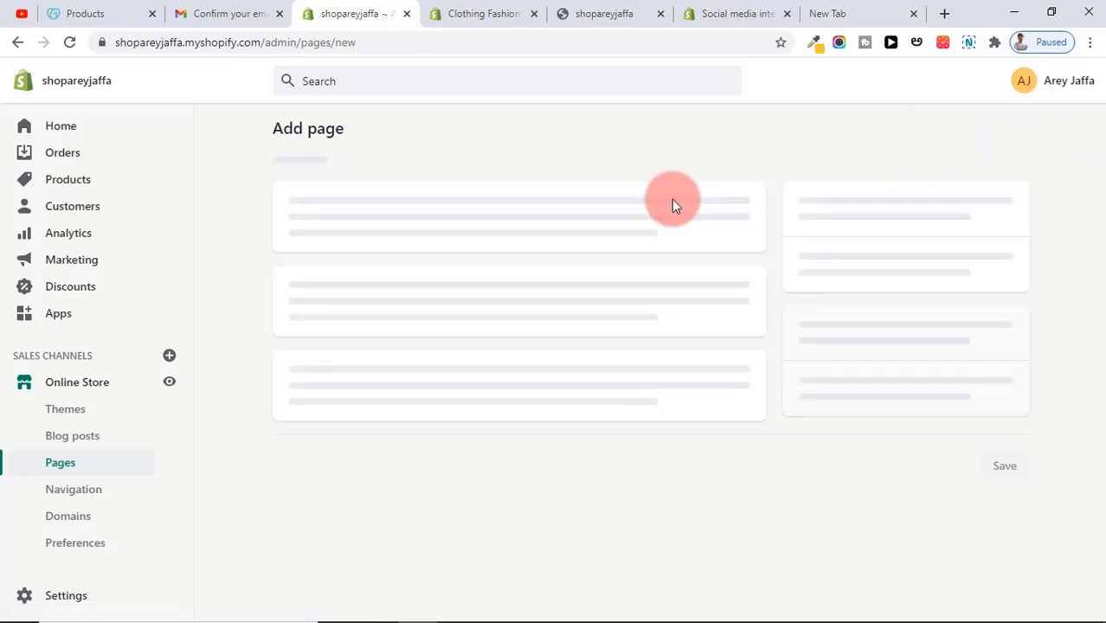
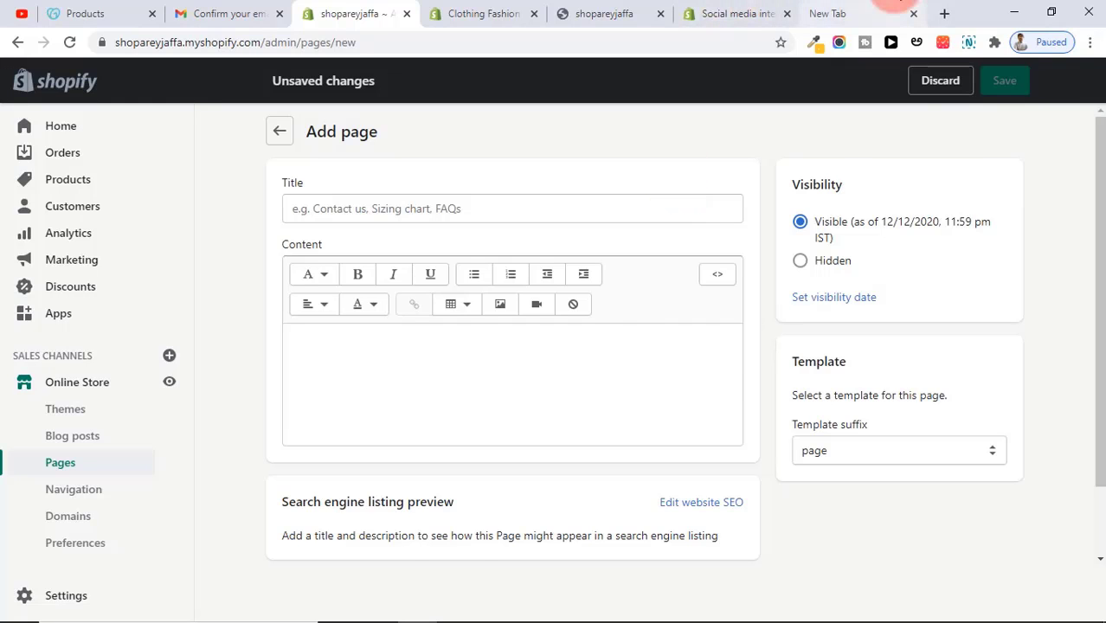
pyautogui.click(892, 11)
pyautogui.click(461, 281)
pyautogui.write('free')
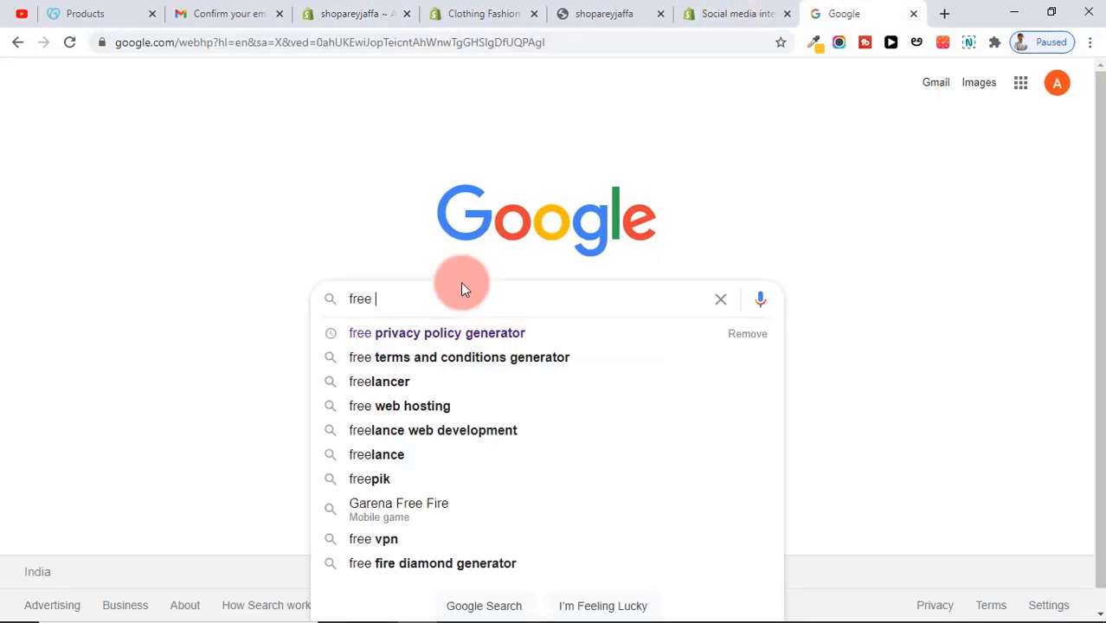
pyautogui.press('Down')
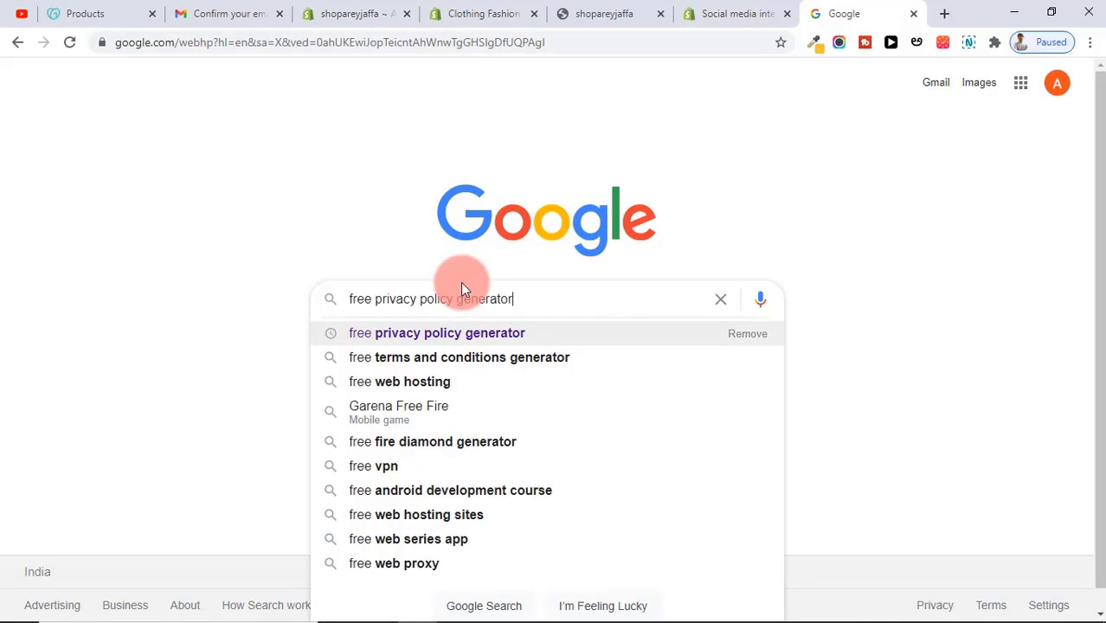
pyautogui.press('Return')
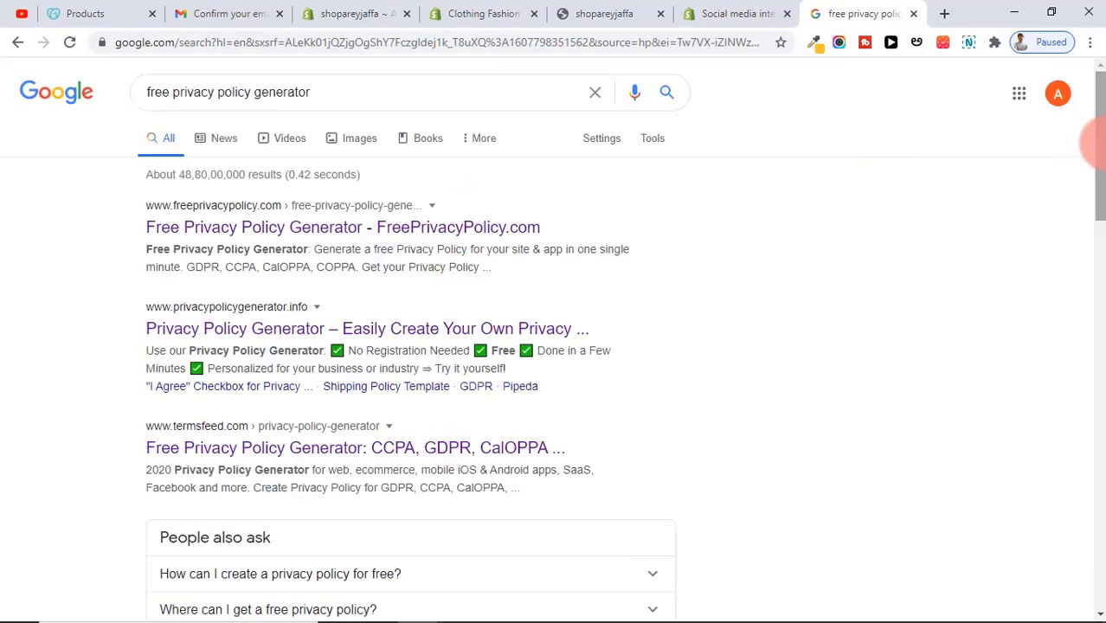
pyautogui.moveTo(1096, 143)
pyautogui.mouseDown()
pyautogui.moveTo(1099, 237)
pyautogui.moveTo(1103, 134)
pyautogui.mouseUp()
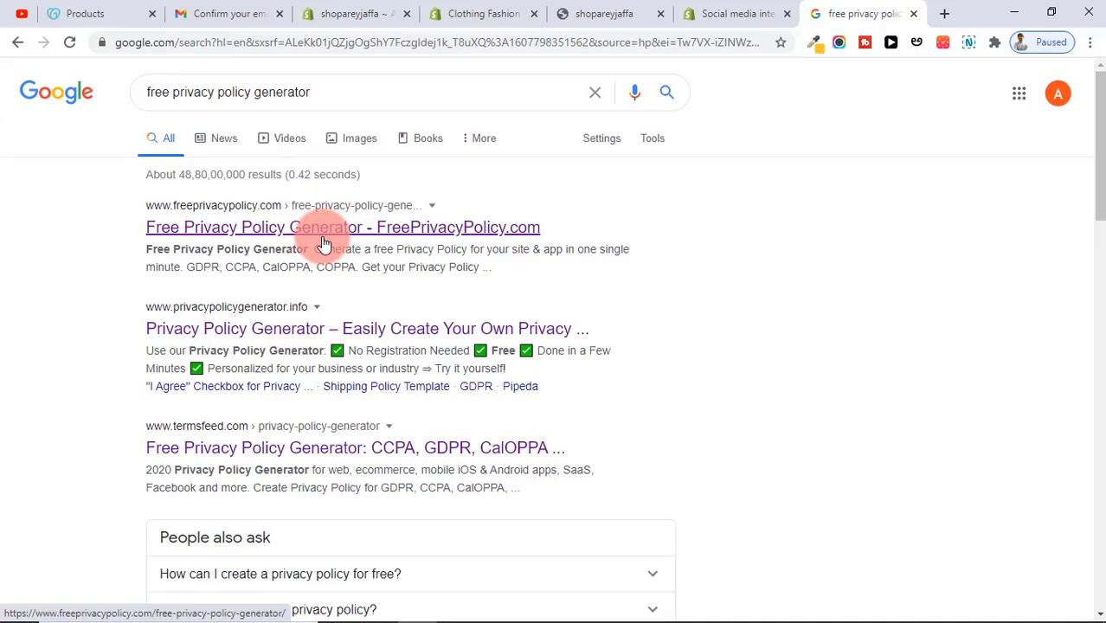
pyautogui.click(267, 330)
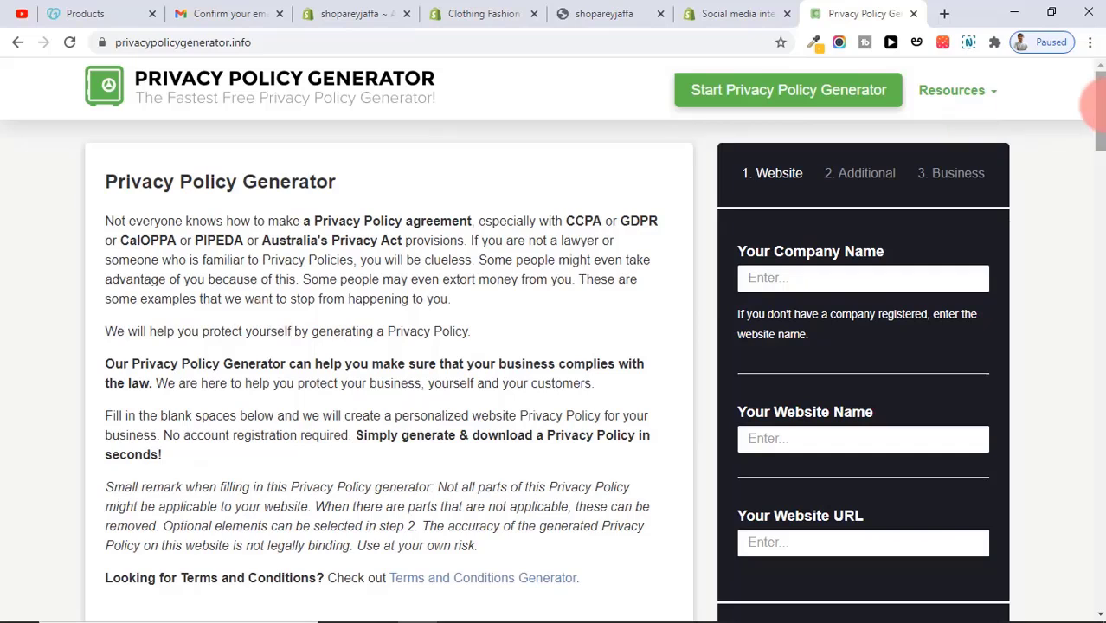
pyautogui.scroll(-1, 1103, 132)
pyautogui.moveTo(1103, 132); pyautogui.dragTo(1102, 127)
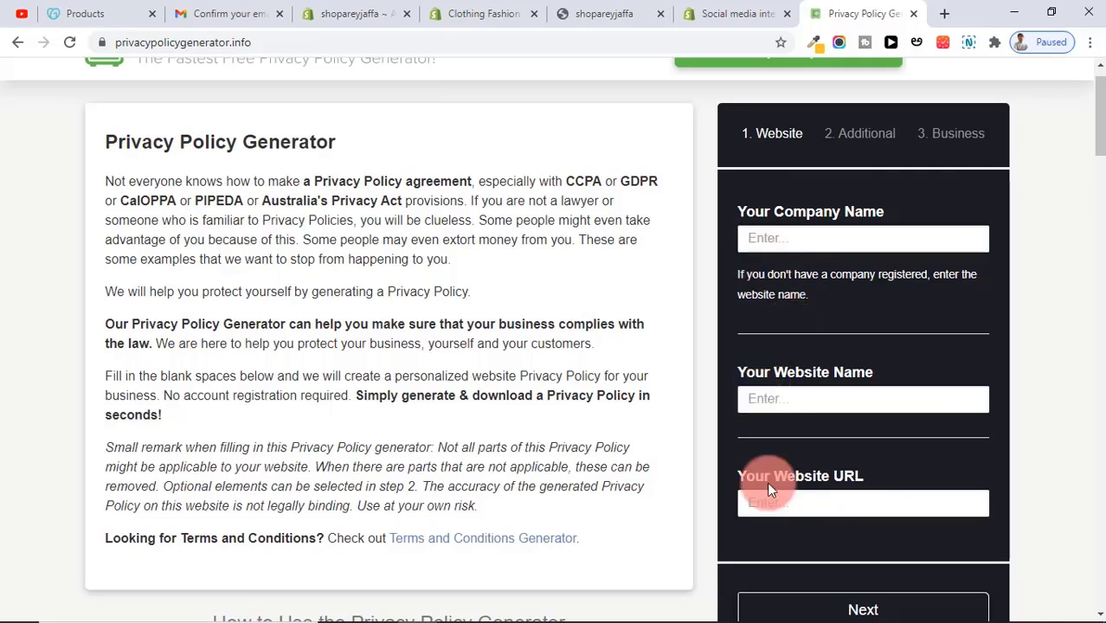
pyautogui.click(780, 238)
pyautogui.click(831, 266)
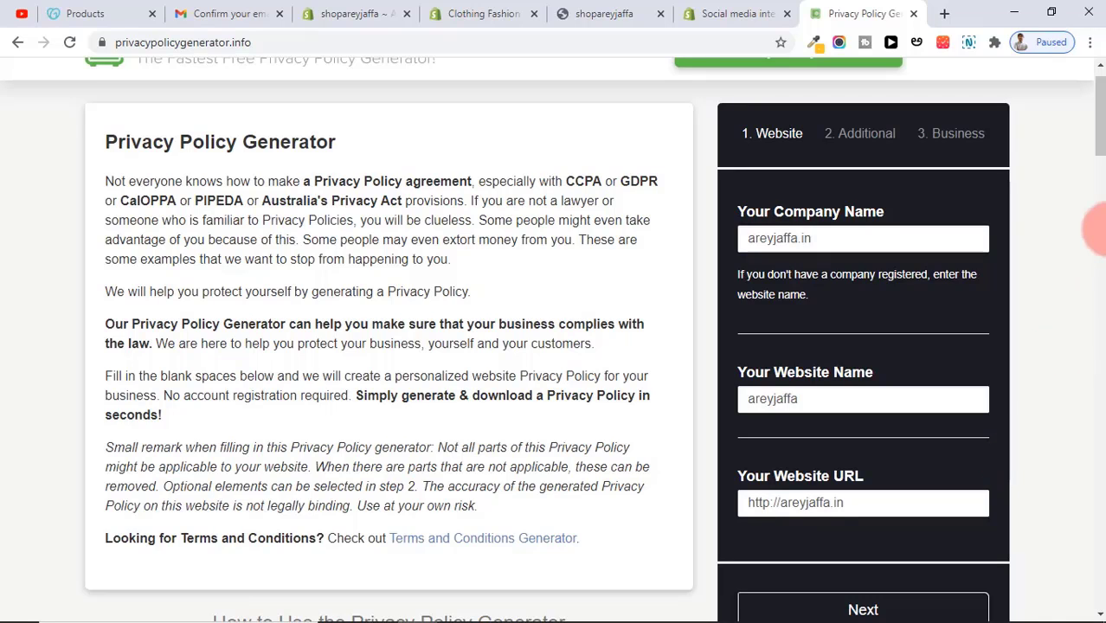
pyautogui.scroll(-1, 1101, 163)
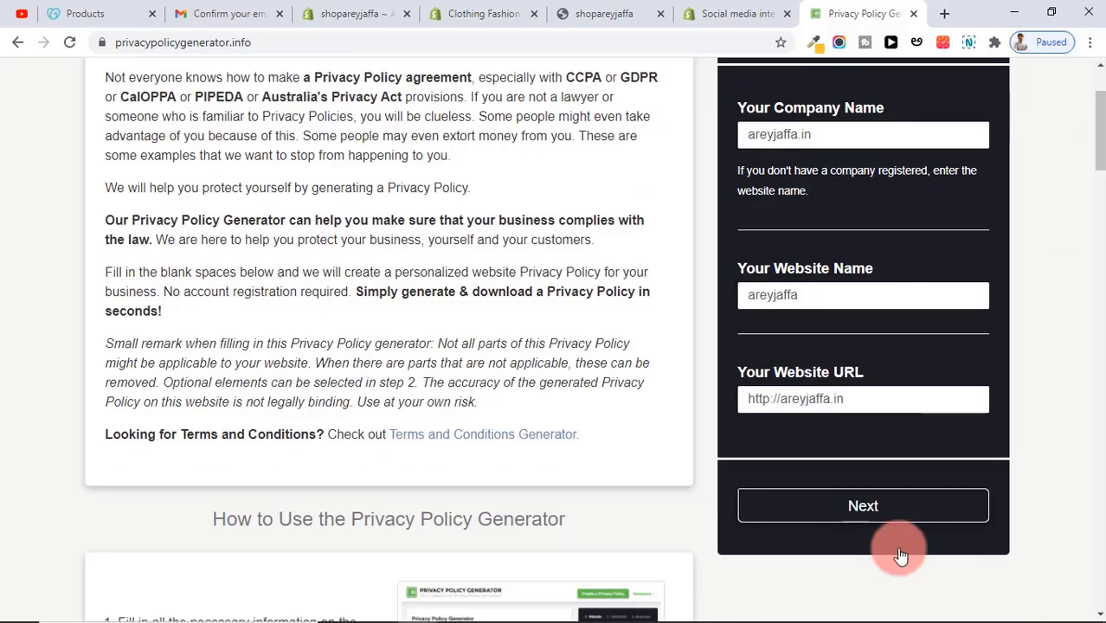
# Step: Answer Yes for cookies and No for both Google AdSense and third-party advertising, and proceed to the business details
pyautogui.click(883, 507)
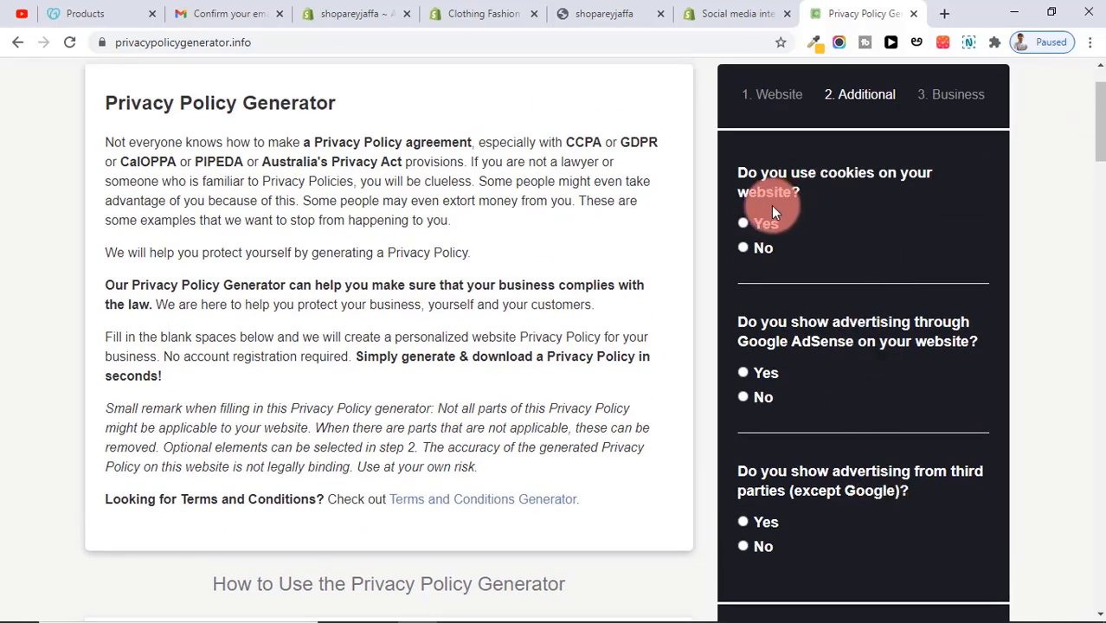
pyautogui.click(761, 228)
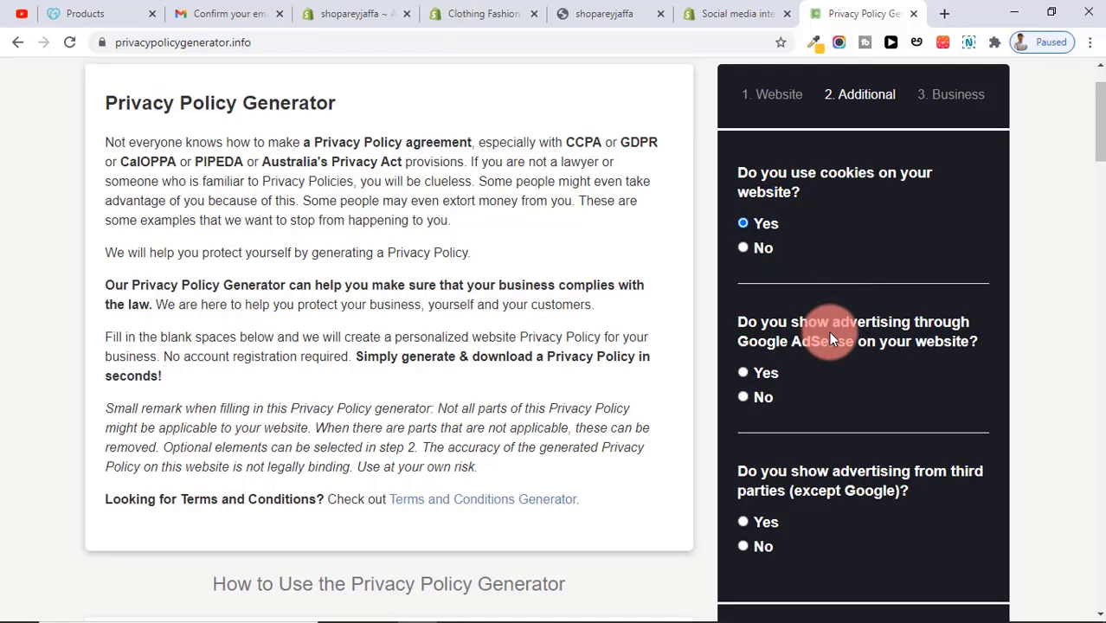
pyautogui.moveTo(1102, 139); pyautogui.dragTo(1101, 147)
pyautogui.click(767, 293)
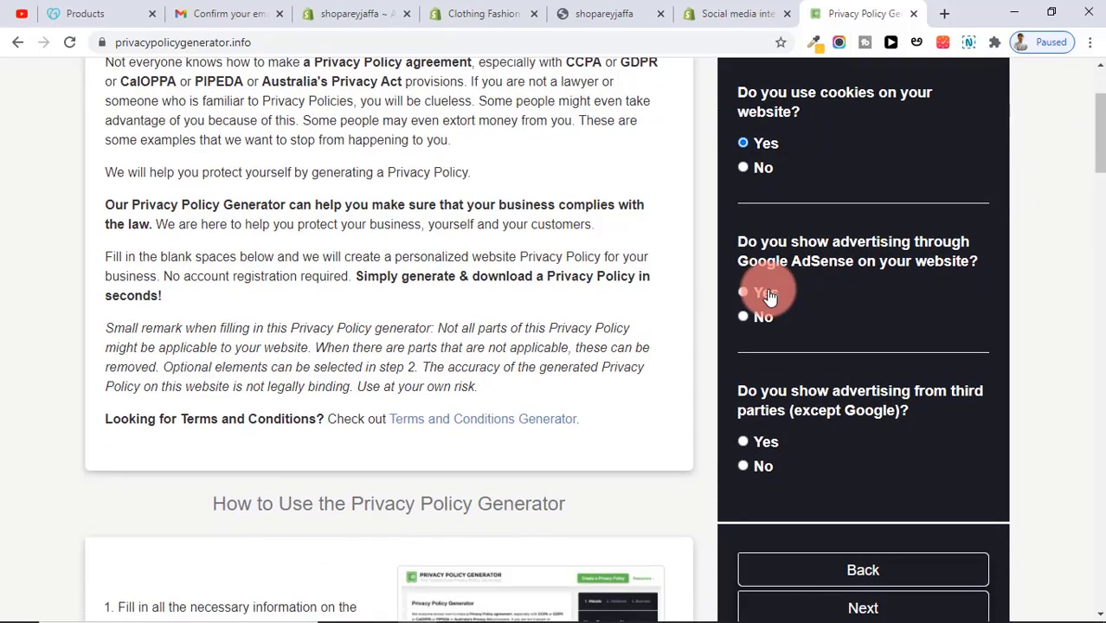
pyautogui.click(762, 316)
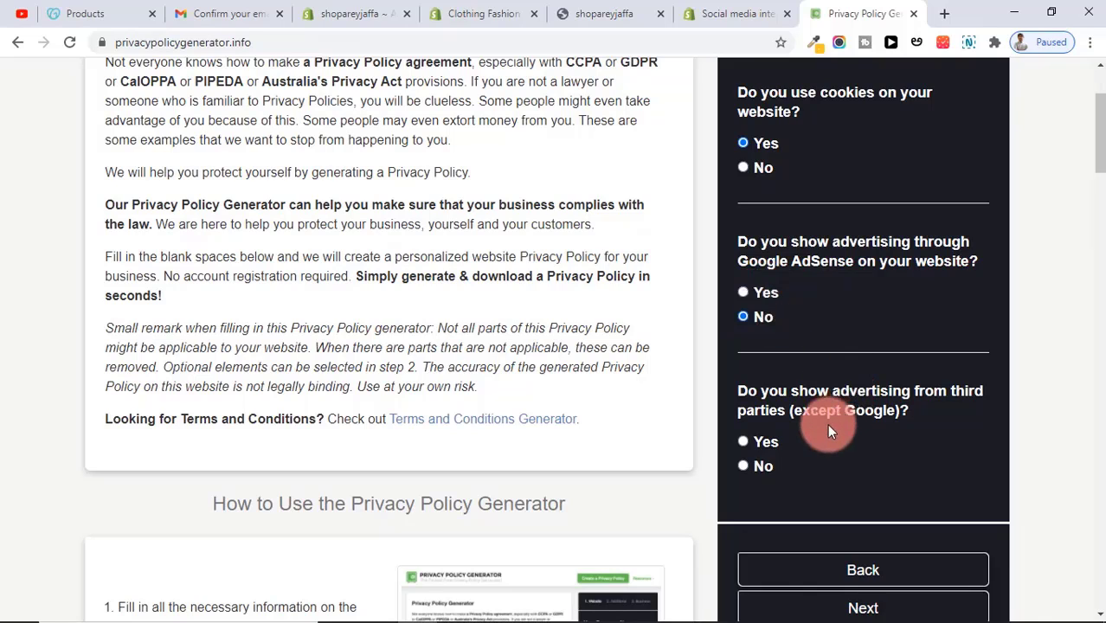
pyautogui.click(762, 472)
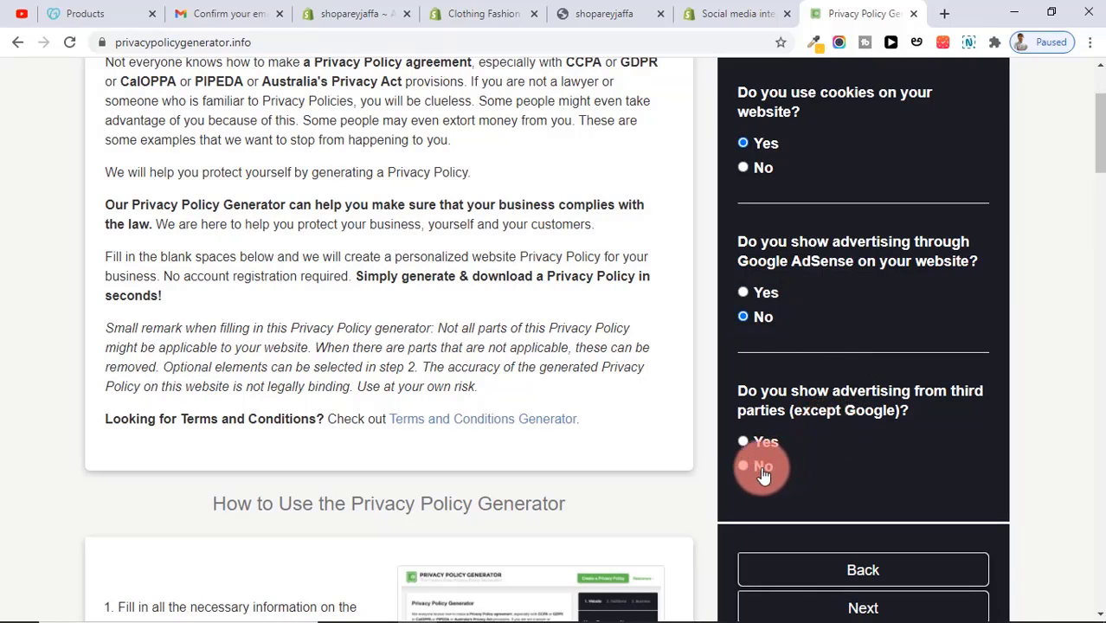
pyautogui.click(853, 608)
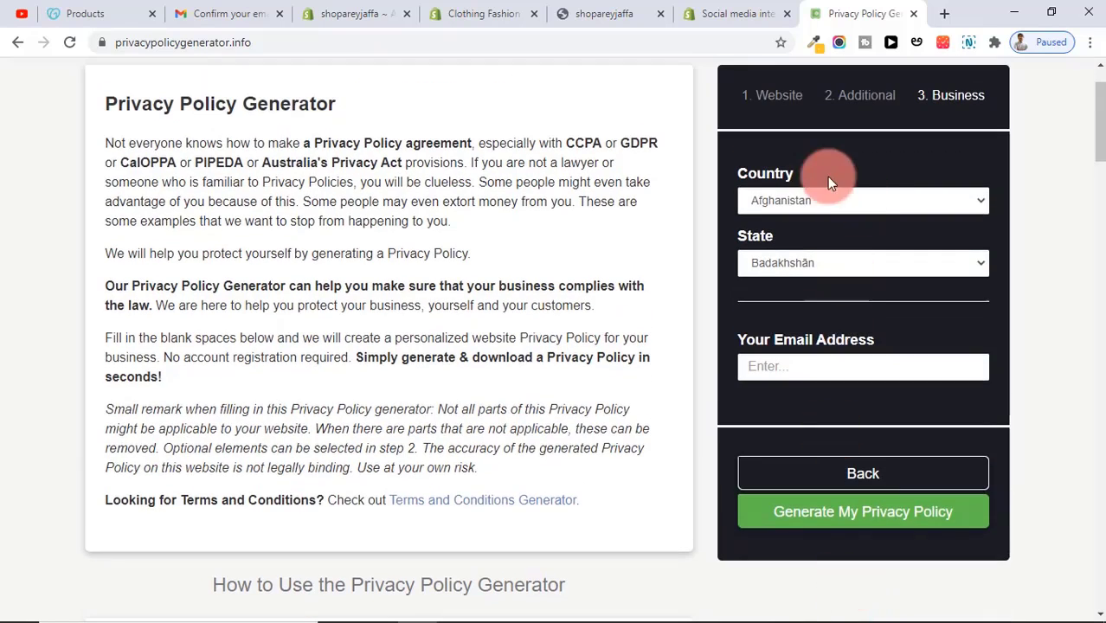
# Step: Set the country to India and state to Telangana, enter the store's email address, and generate and copy the privacy policy text
pyautogui.click(811, 208)
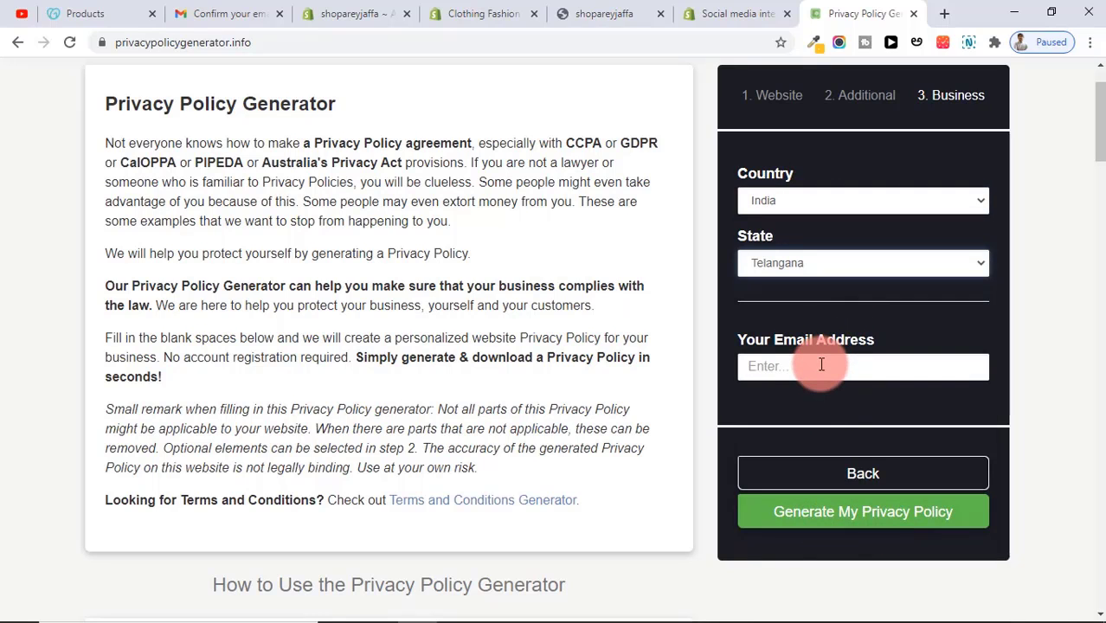
pyautogui.click(822, 364)
pyautogui.hotkey('ctrl', 'v')
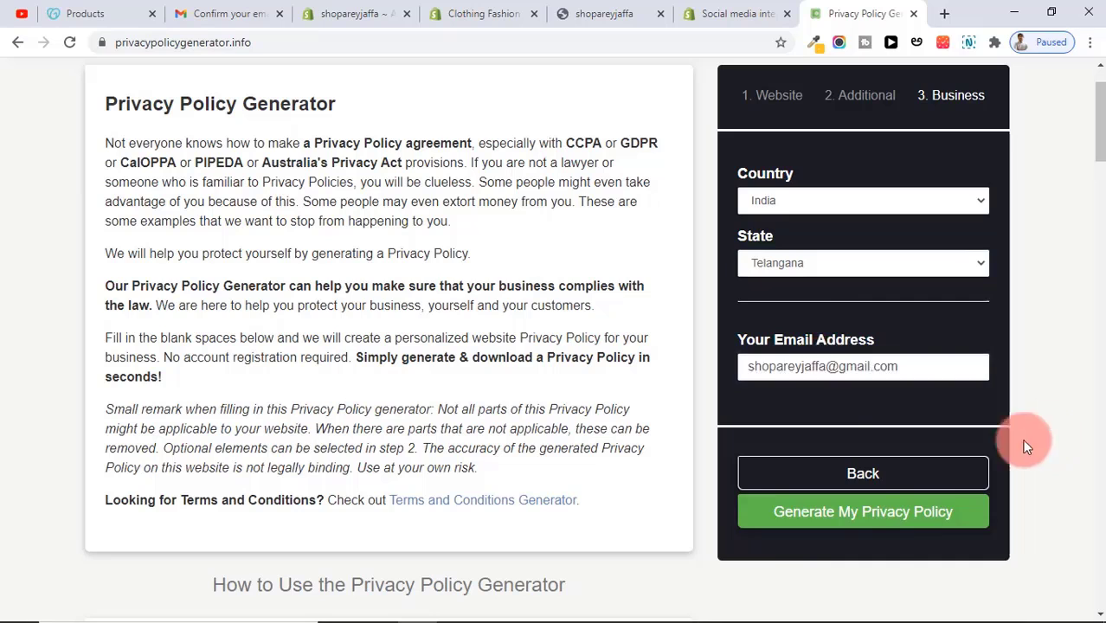
pyautogui.click(835, 524)
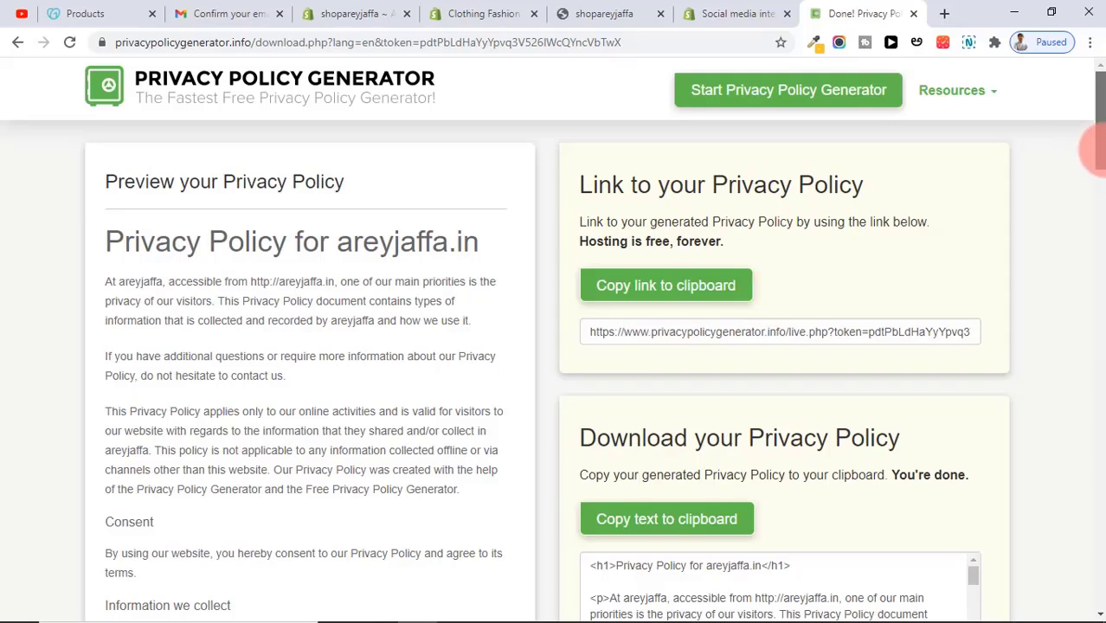
pyautogui.moveTo(1091, 143); pyautogui.dragTo(1101, 217)
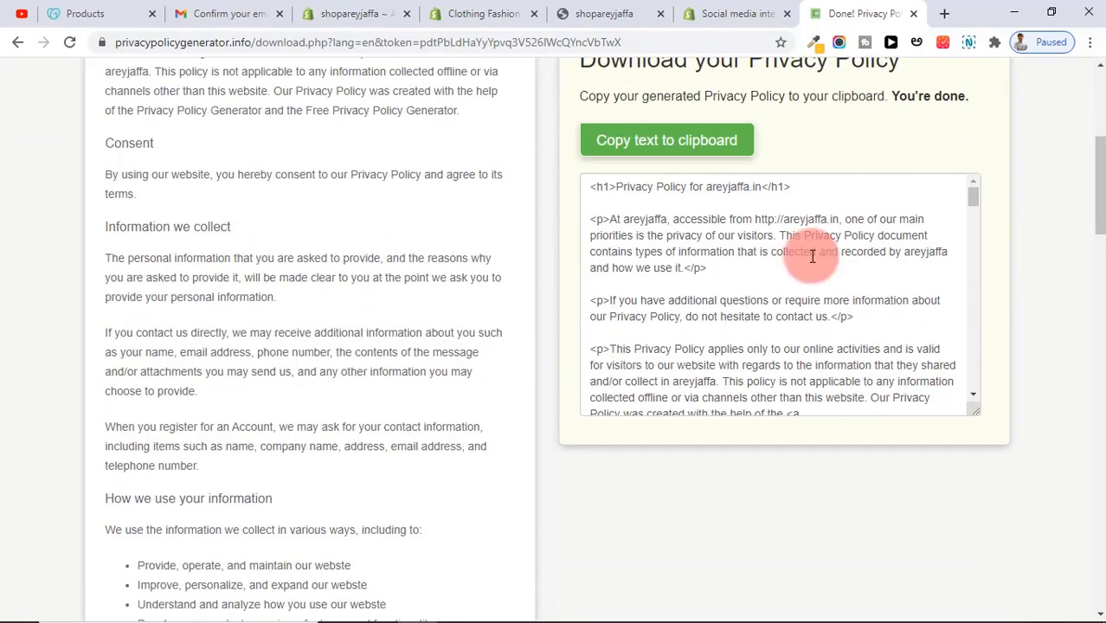
pyautogui.click(680, 151)
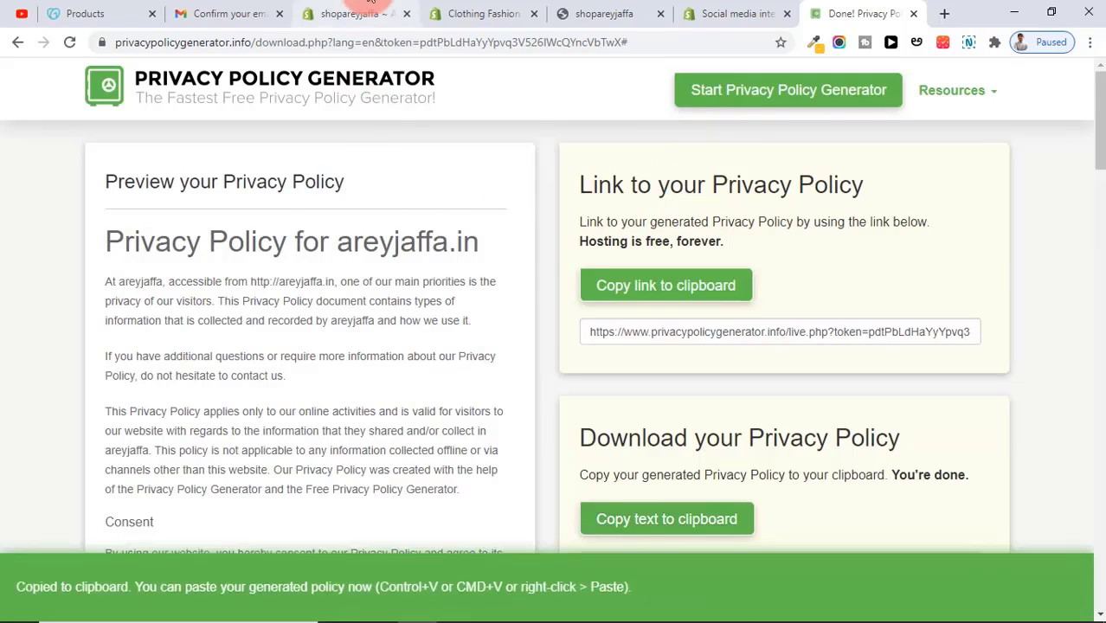
# Step: Paste the generated policy into the blank Shopify page, title it Privacy Policy, save it and return to the page list
pyautogui.click(370, 12)
pyautogui.click(379, 377)
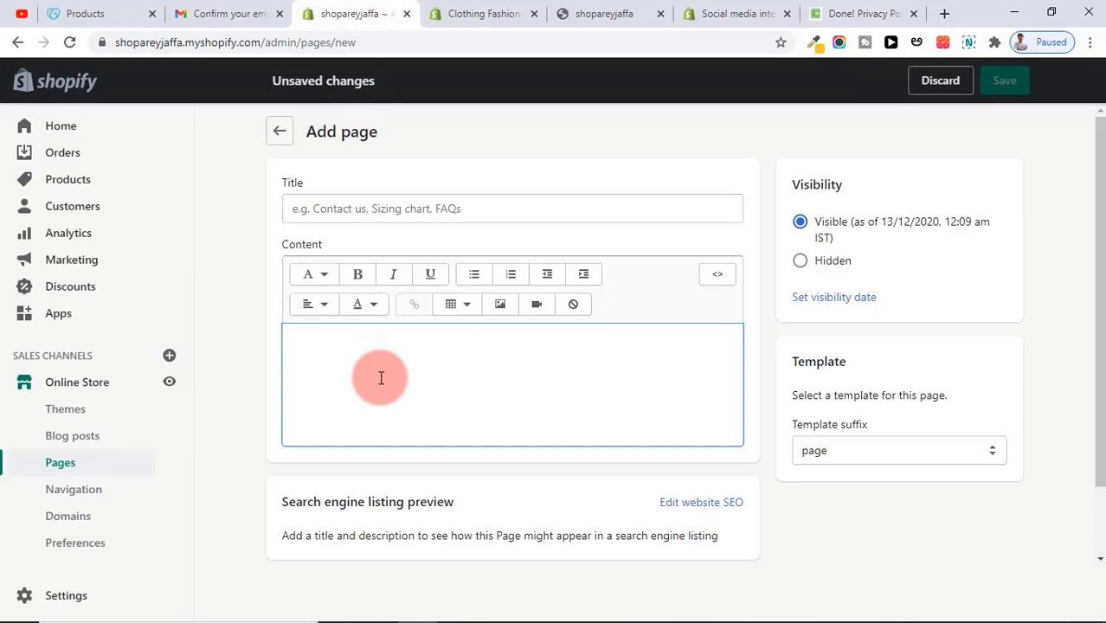
pyautogui.hotkey('ctrl', 'v')
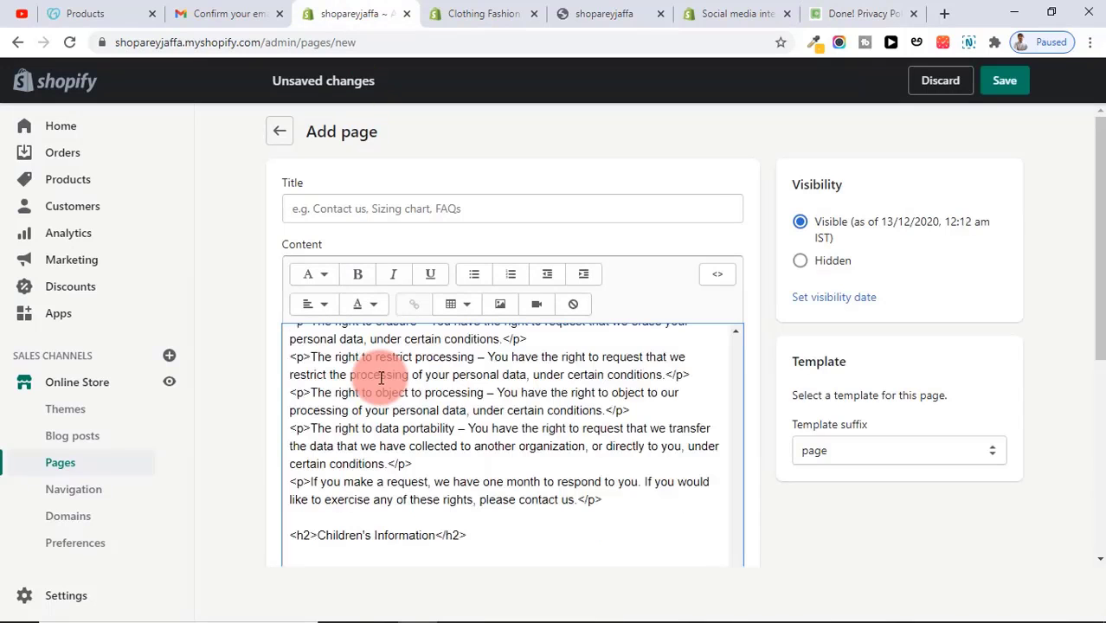
pyautogui.click(317, 208)
pyautogui.write('Priva')
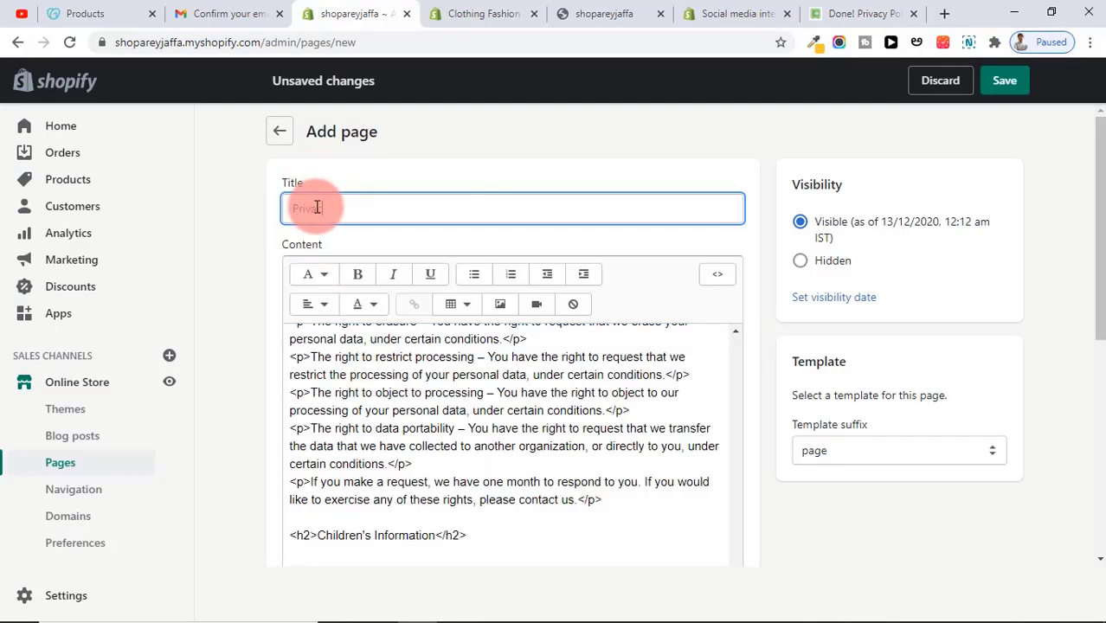
pyautogui.write('cy Policy')
pyautogui.click(513, 175)
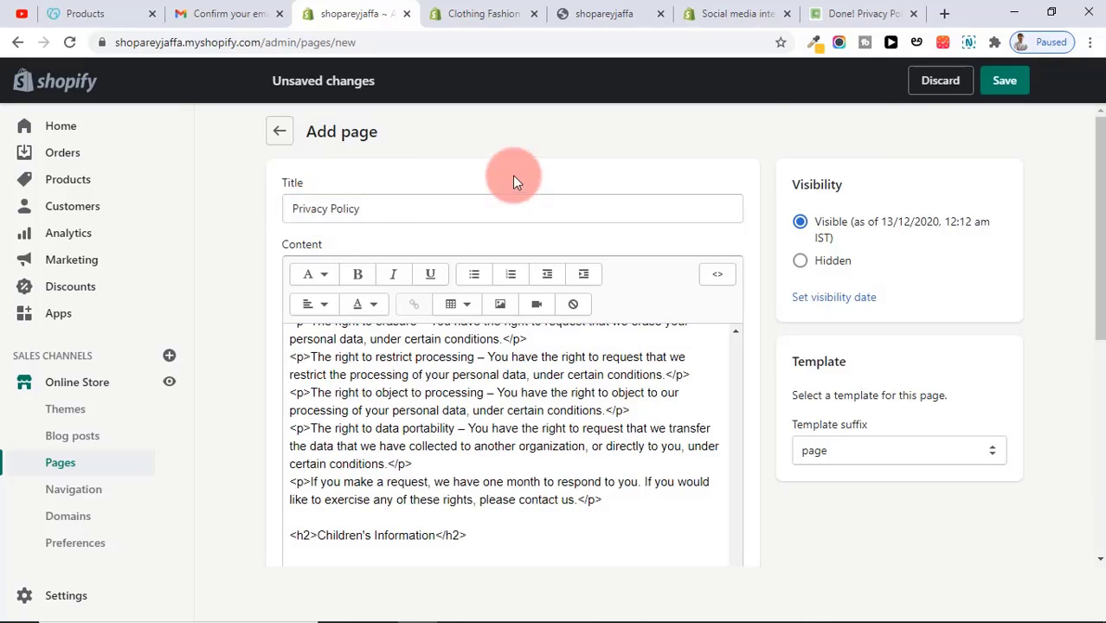
pyautogui.click(1006, 84)
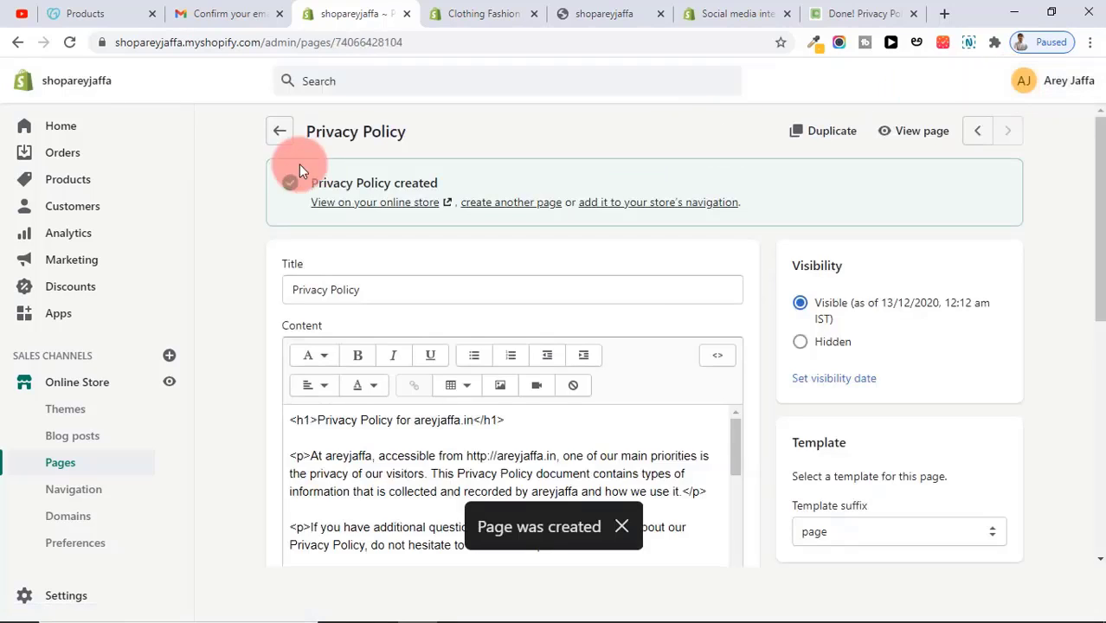
pyautogui.click(280, 131)
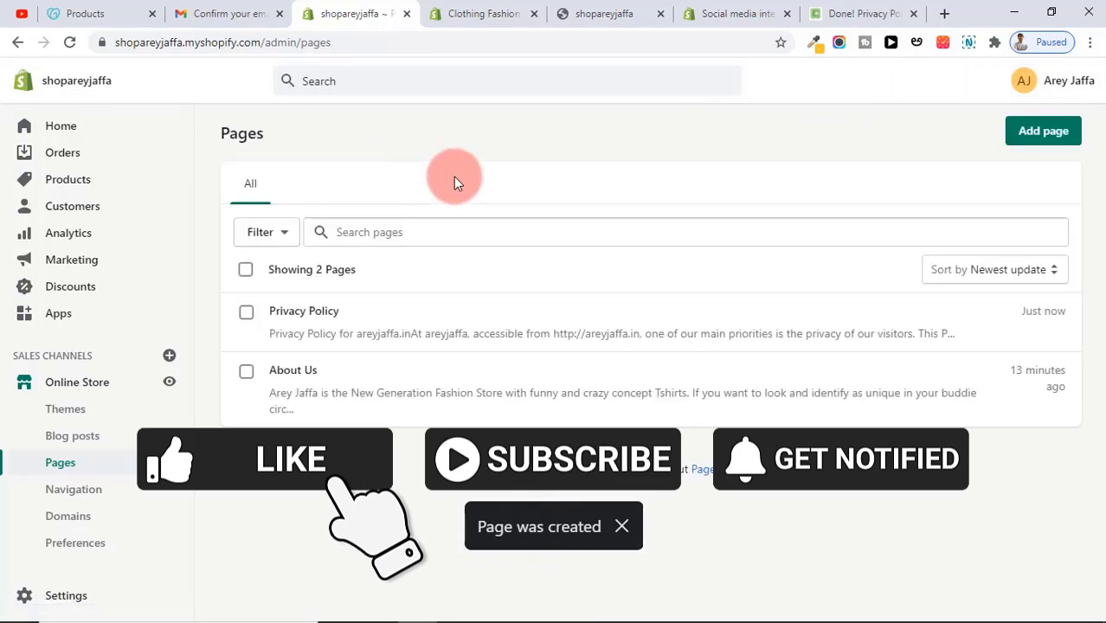
# Step: Start another blank store page and search Google for "free terms and conditions generator"
pyautogui.click(1044, 131)
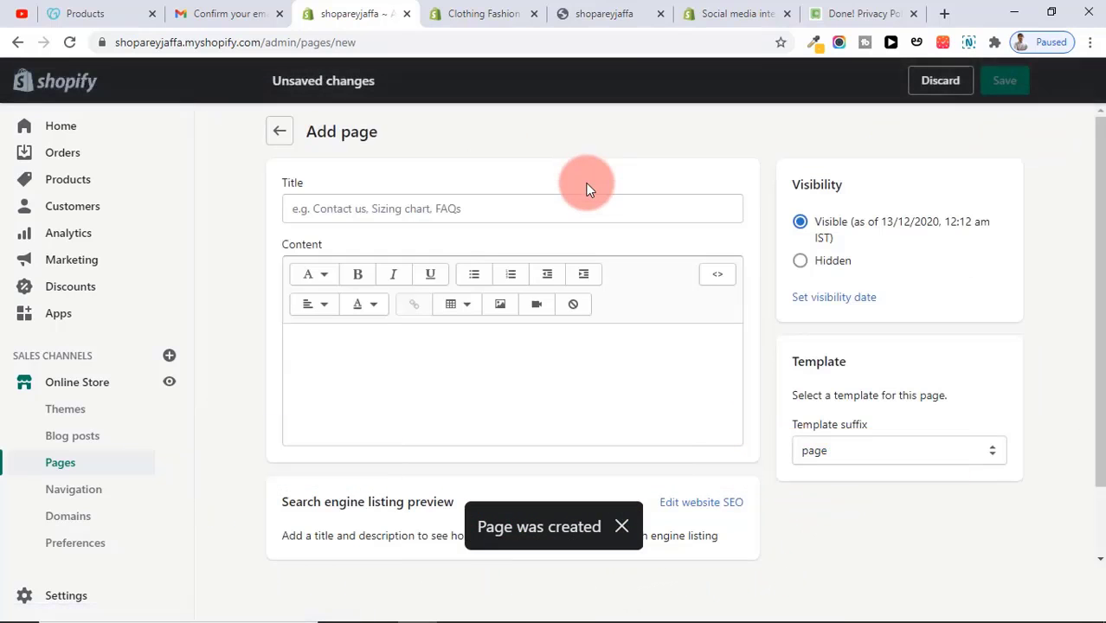
pyautogui.click(844, 13)
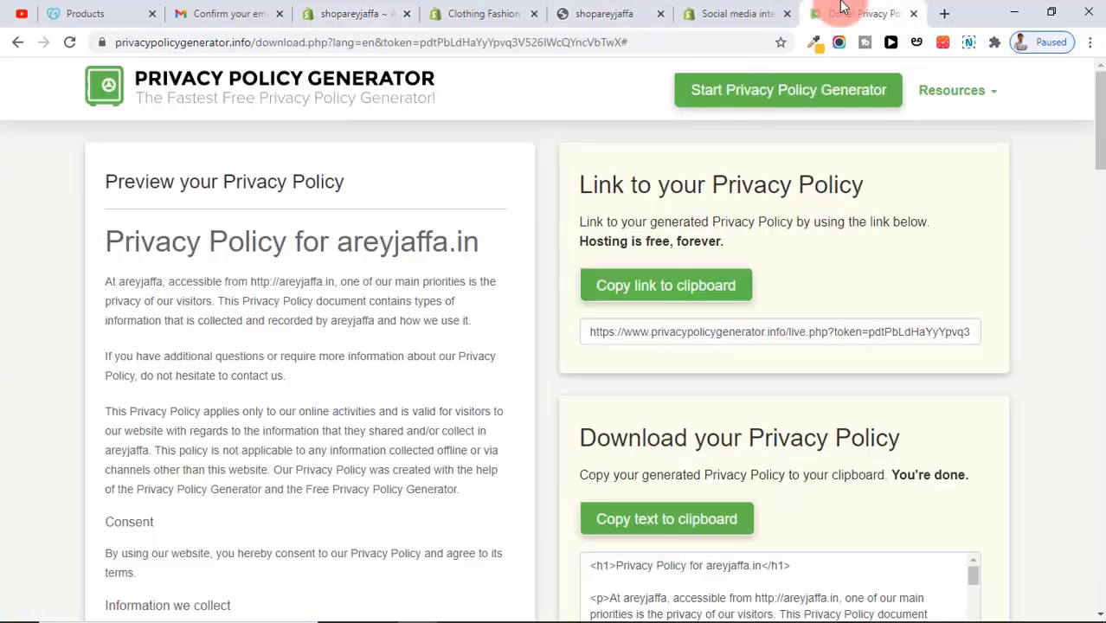
pyautogui.click(17, 41)
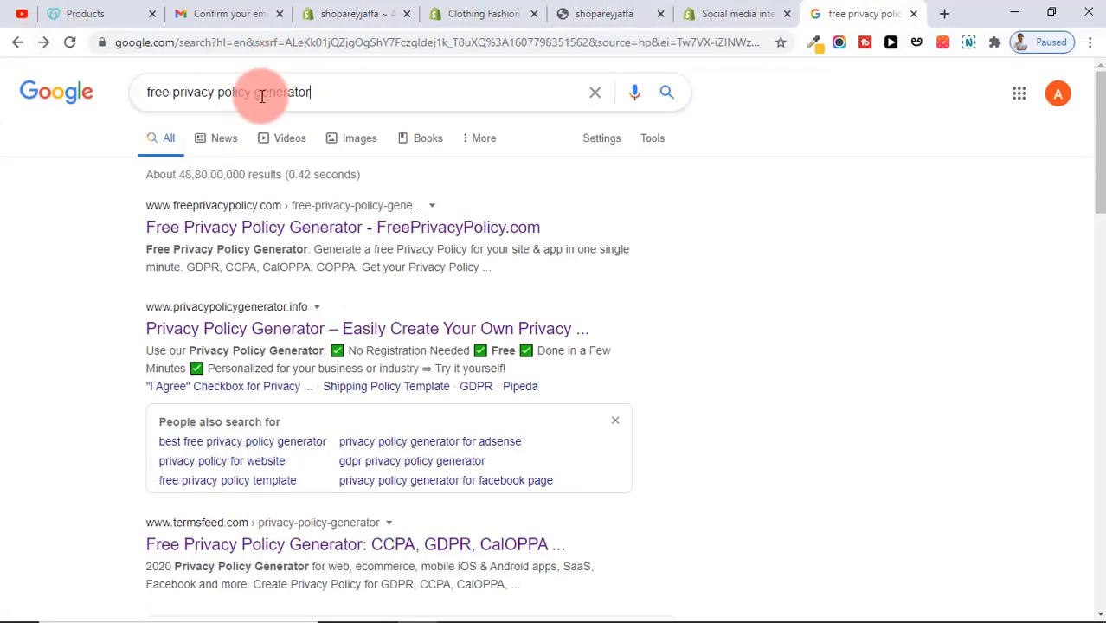
pyautogui.tripleClick(192, 81)
pyautogui.moveTo(192, 80); pyautogui.dragTo(177, 100)
pyautogui.press('BackSpace')
pyautogui.write('terms')
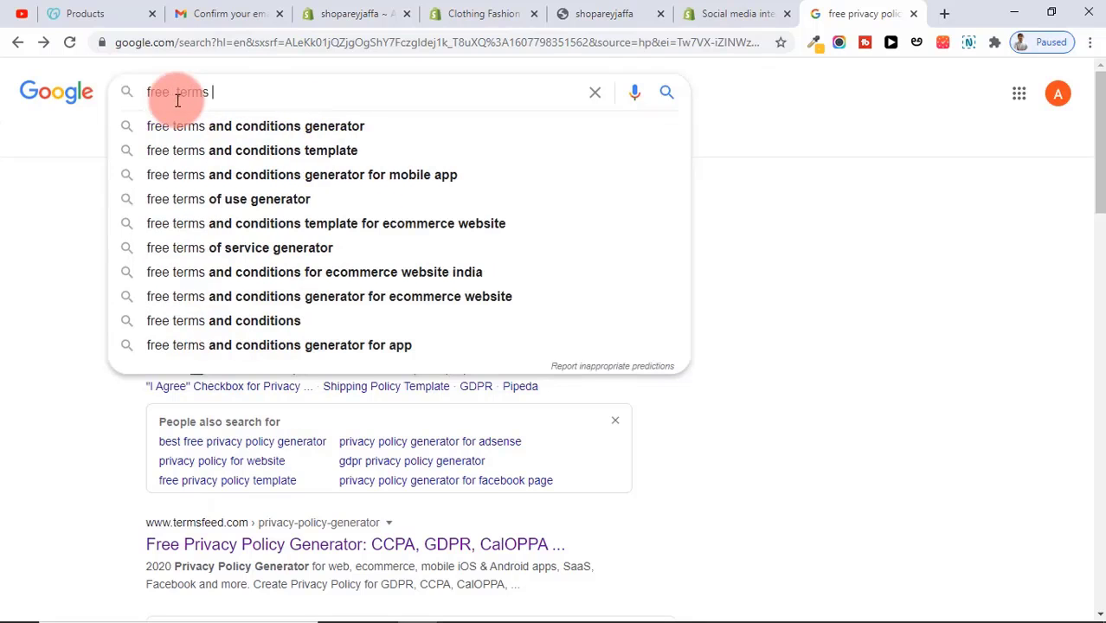
pyautogui.press('Down')
pyautogui.press('Return')
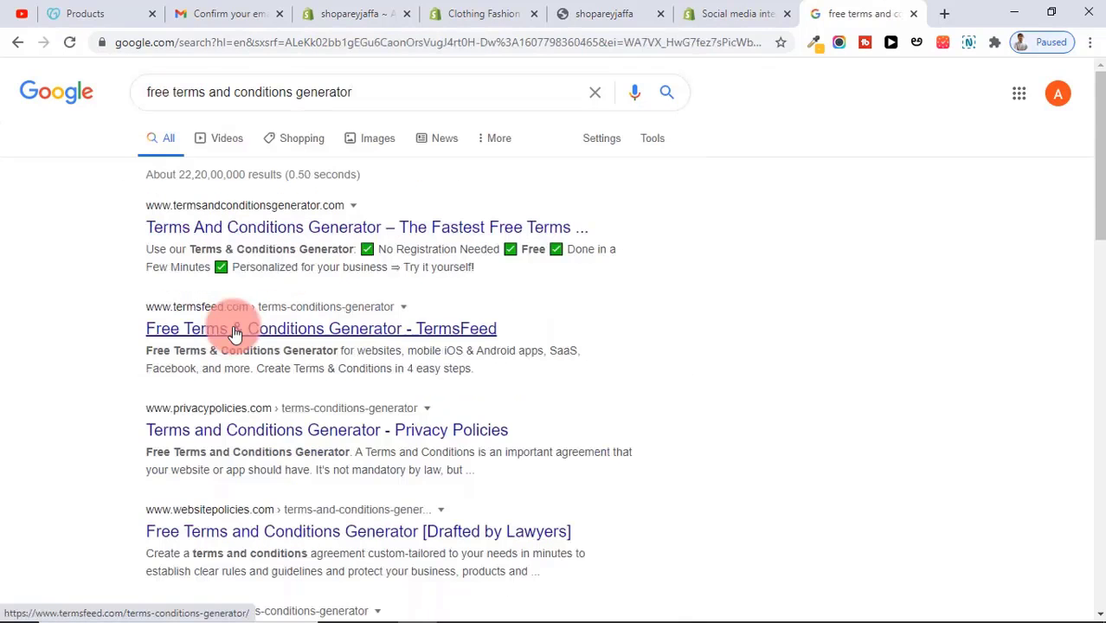
# Step: Open termsandconditionsgenerator.com in a new tab and enter areyjaffa as company name and website name, plus the store's website URL
pyautogui.rightClick(280, 335)
pyautogui.click(299, 341)
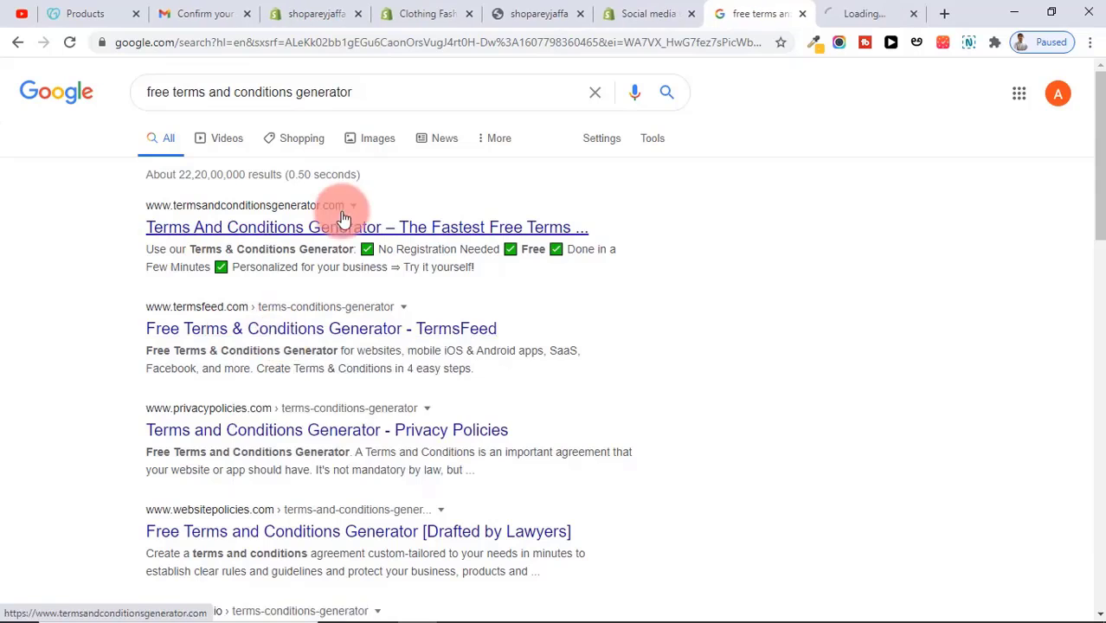
pyautogui.rightClick(365, 223)
pyautogui.click(457, 236)
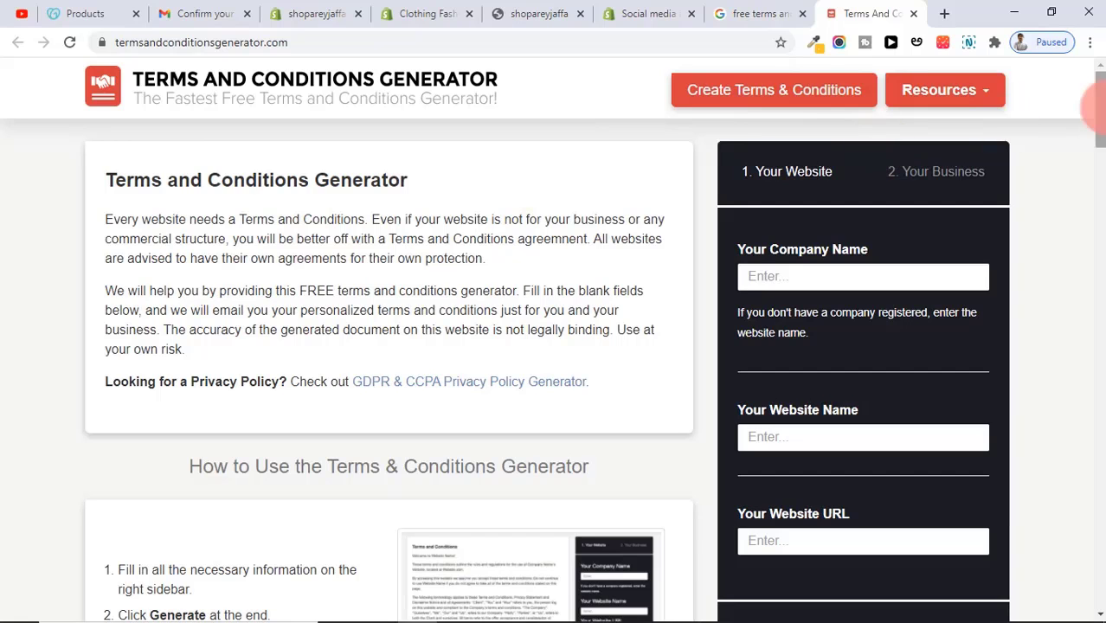
pyautogui.moveTo(1099, 104); pyautogui.dragTo(1098, 112)
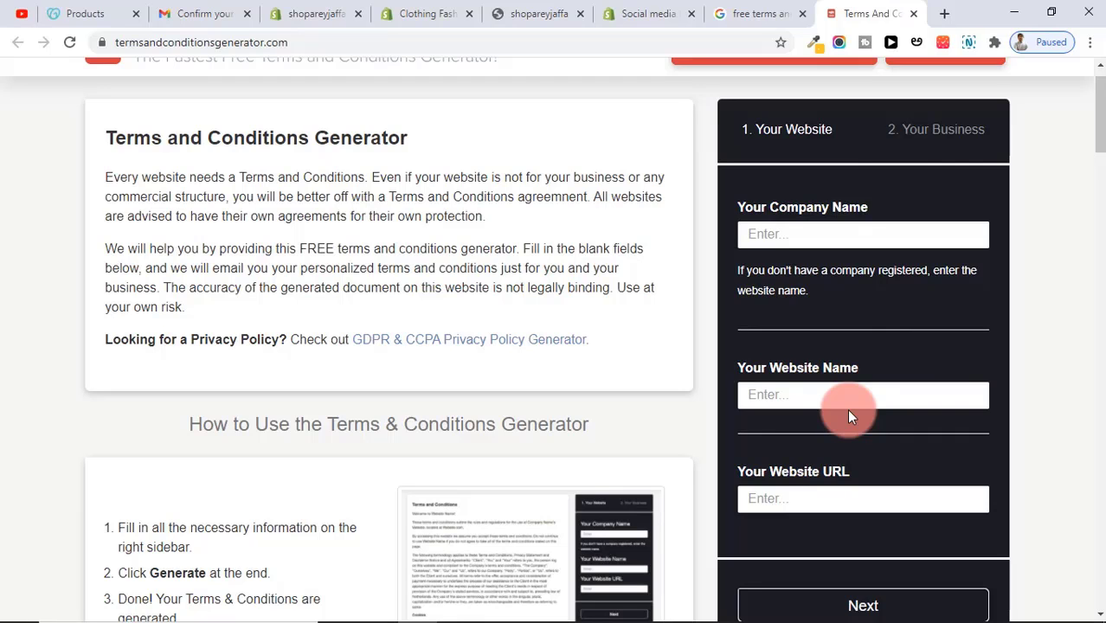
pyautogui.click(803, 236)
pyautogui.write('areyjaffa')
pyautogui.click(801, 395)
pyautogui.write('areyjaffa')
pyautogui.click(822, 499)
pyautogui.write('http://areyjaff.in')
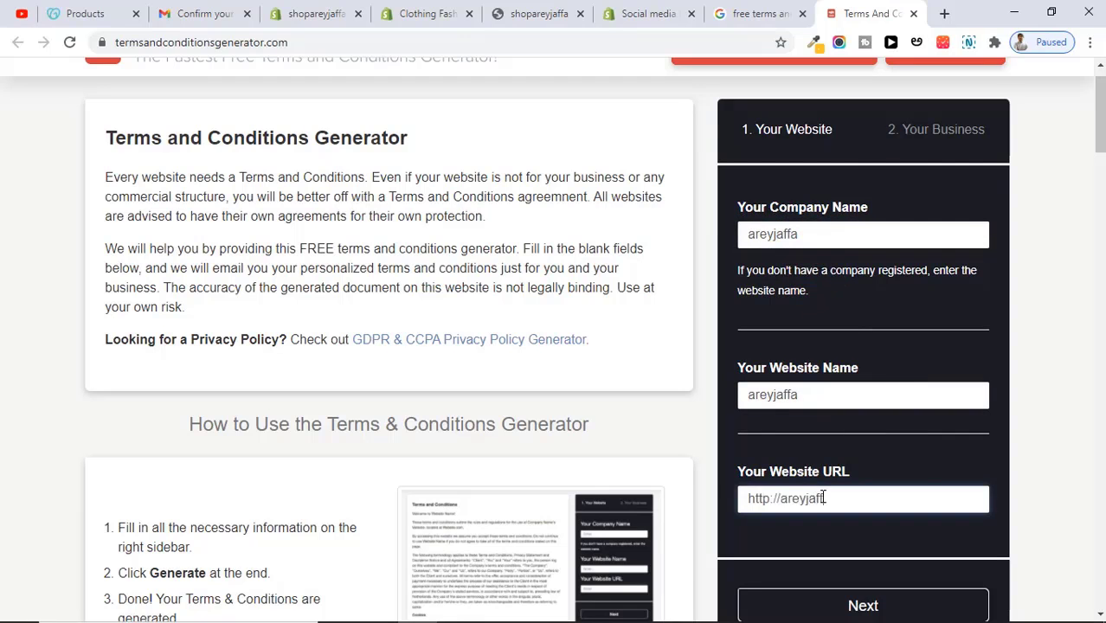
# Step: Set the business country to India and state to Telangana, enter the store's email address, and generate the terms and conditions
pyautogui.moveTo(1100, 117); pyautogui.dragTo(1099, 132)
pyautogui.click(840, 490)
pyautogui.click(839, 193)
pyautogui.click(838, 346)
pyautogui.click(840, 257)
pyautogui.click(841, 428)
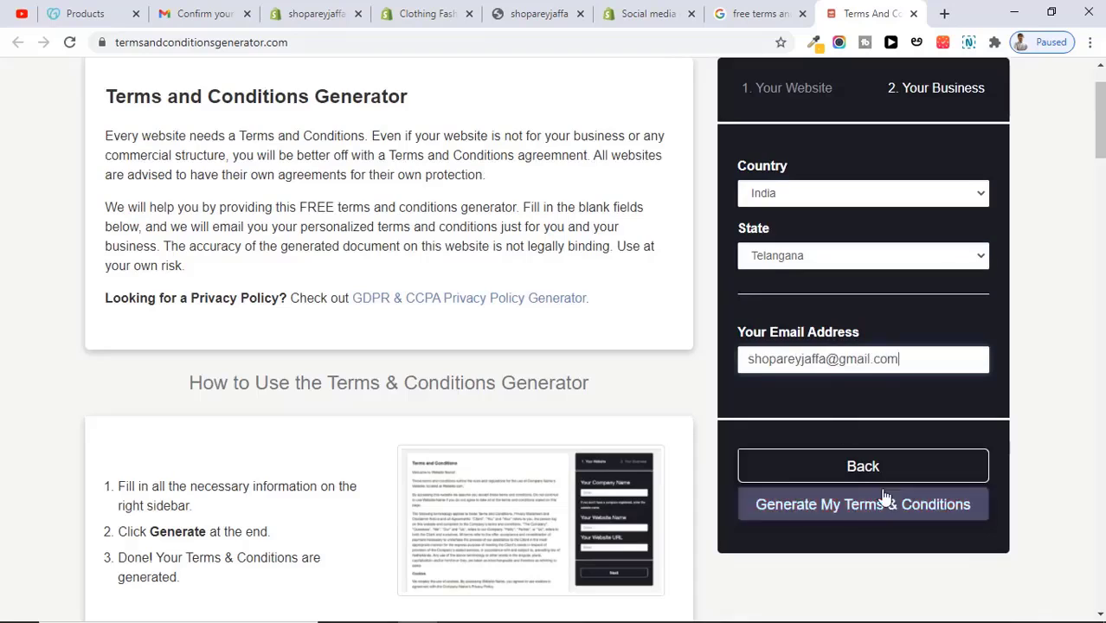
pyautogui.click(832, 504)
# Step: Paste the generated terms into the blank Shopify page, title it Terms & Conditions, and save it
pyautogui.click(312, 13)
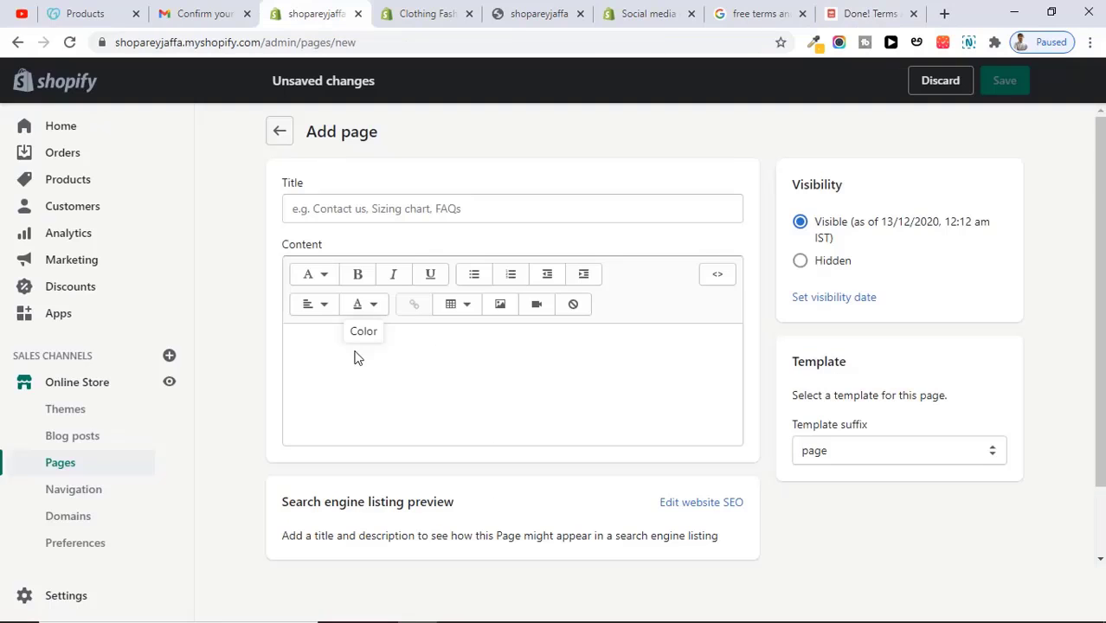
pyautogui.click(304, 343)
pyautogui.hotkey('ctrl', 'v')
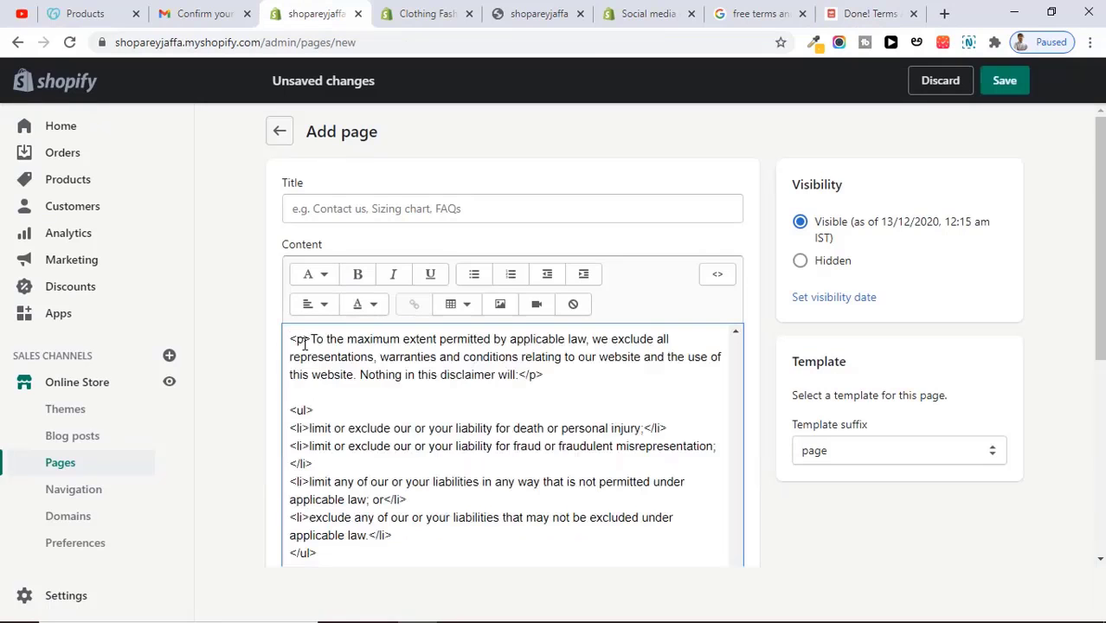
pyautogui.click(329, 208)
pyautogui.write('Terms & Conditions')
pyautogui.click(1004, 80)
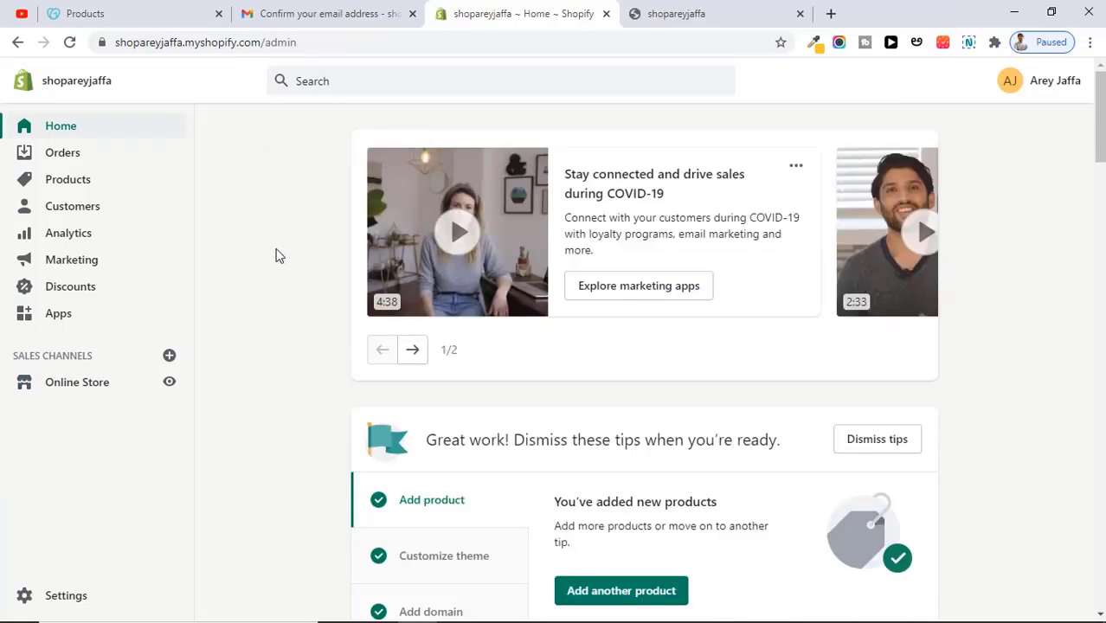
# Step: Look over the areyjaffa.in storefront preview from the header banner to the featured collection, and return to the Shopify admin home
pyautogui.click(675, 14)
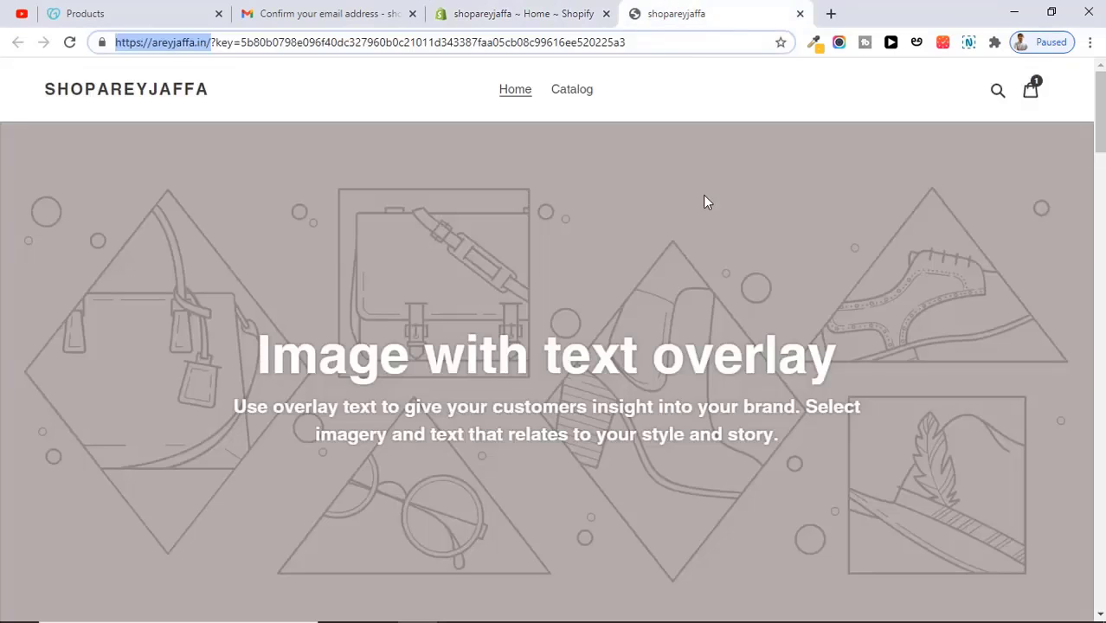
pyautogui.click(1098, 190)
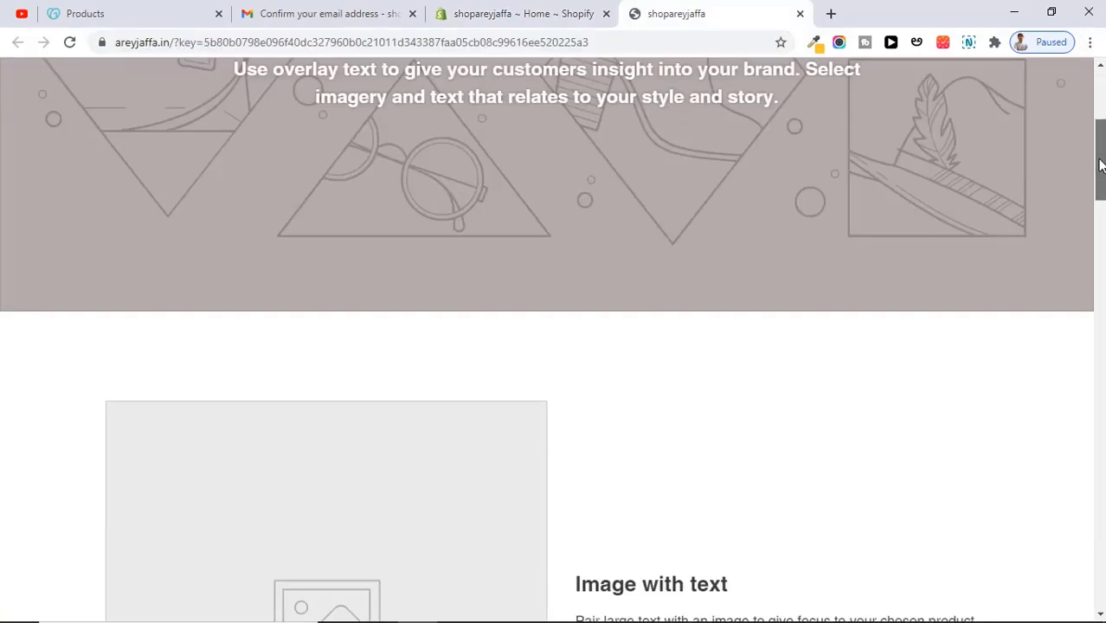
pyautogui.moveTo(1098, 191); pyautogui.dragTo(1080, 364)
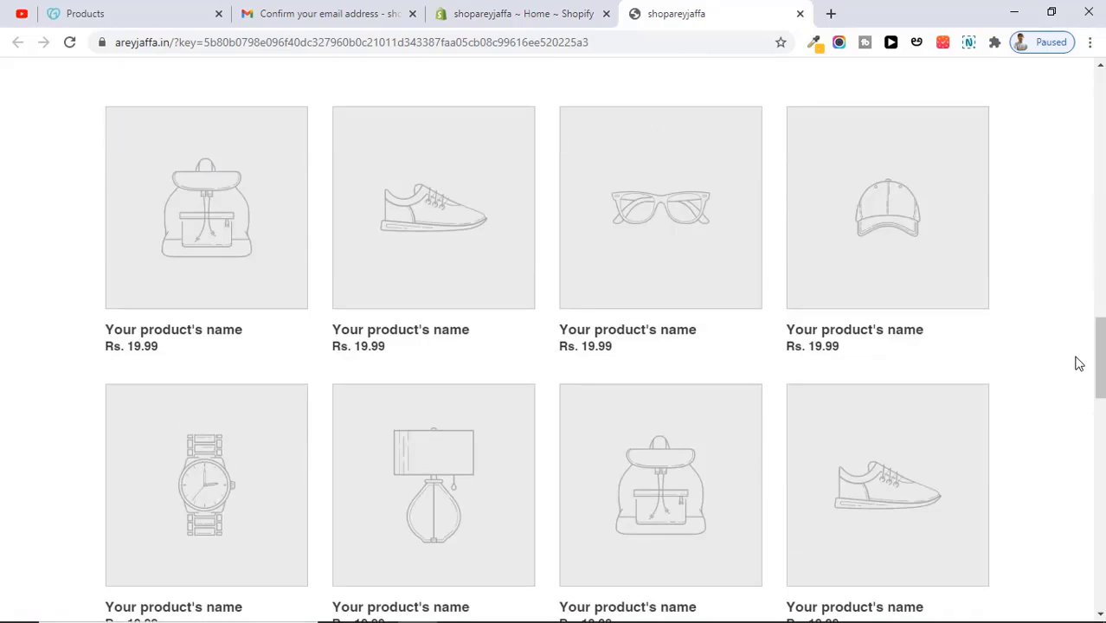
pyautogui.scroll(1, 1097, 355)
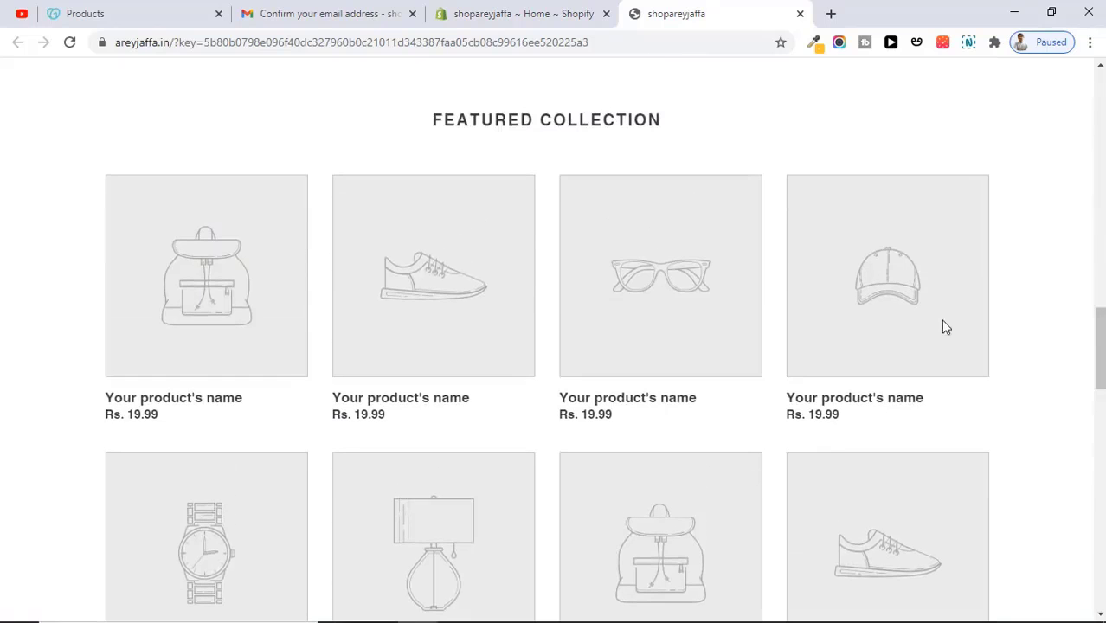
pyautogui.moveTo(1098, 320); pyautogui.dragTo(1099, 78)
pyautogui.click(520, 13)
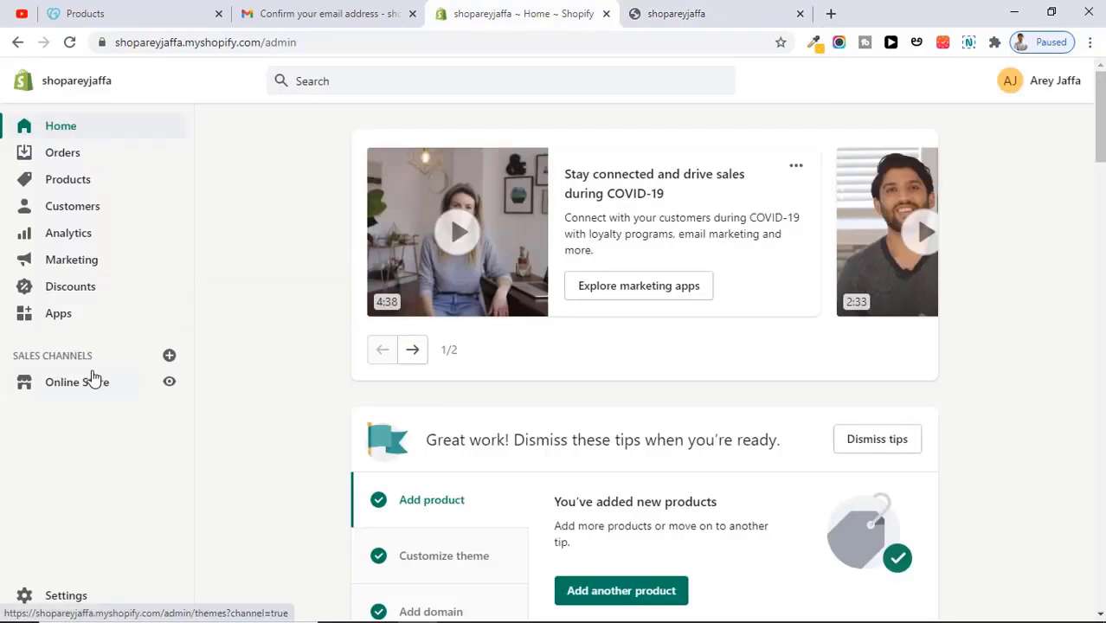
# Step: Open the live Debut theme for customization and look over the home page preview
pyautogui.click(88, 387)
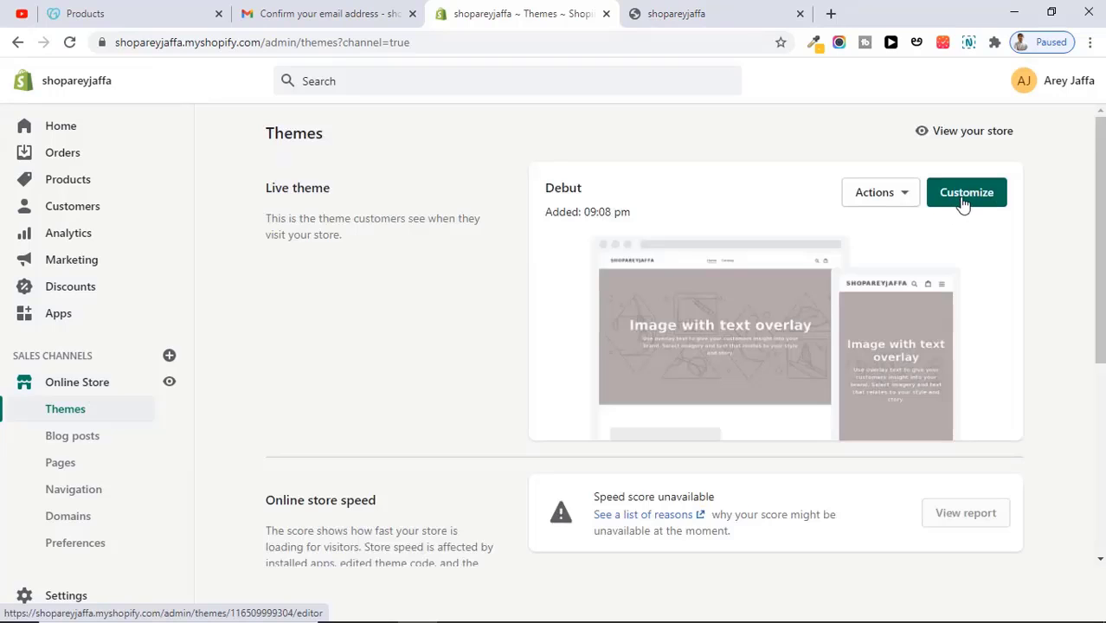
pyautogui.click(964, 199)
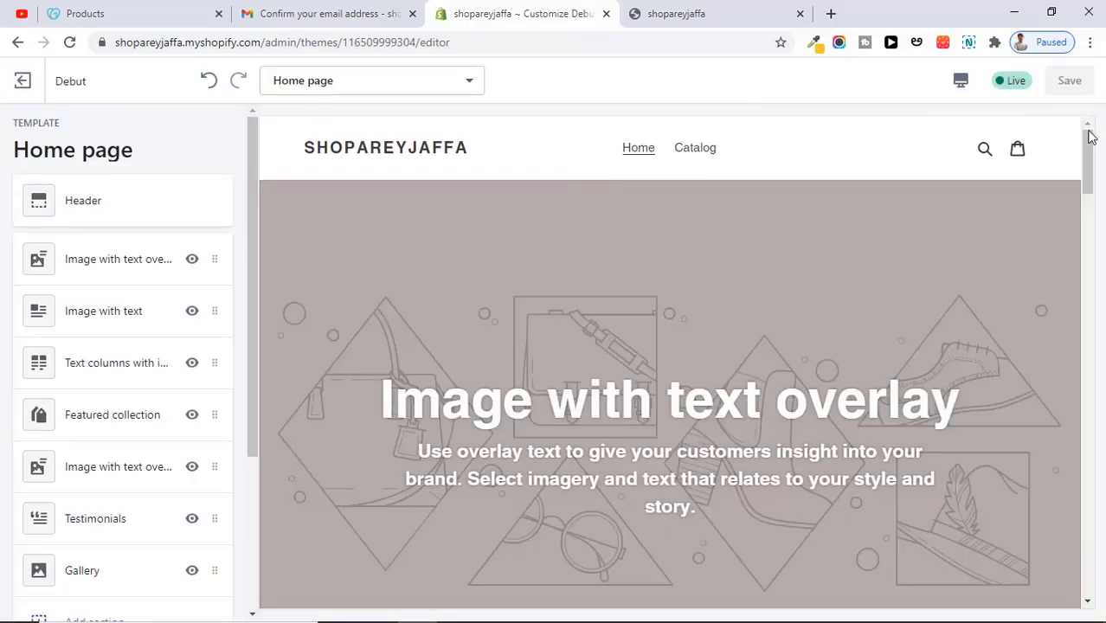
pyautogui.moveTo(1091, 137); pyautogui.dragTo(1066, 246)
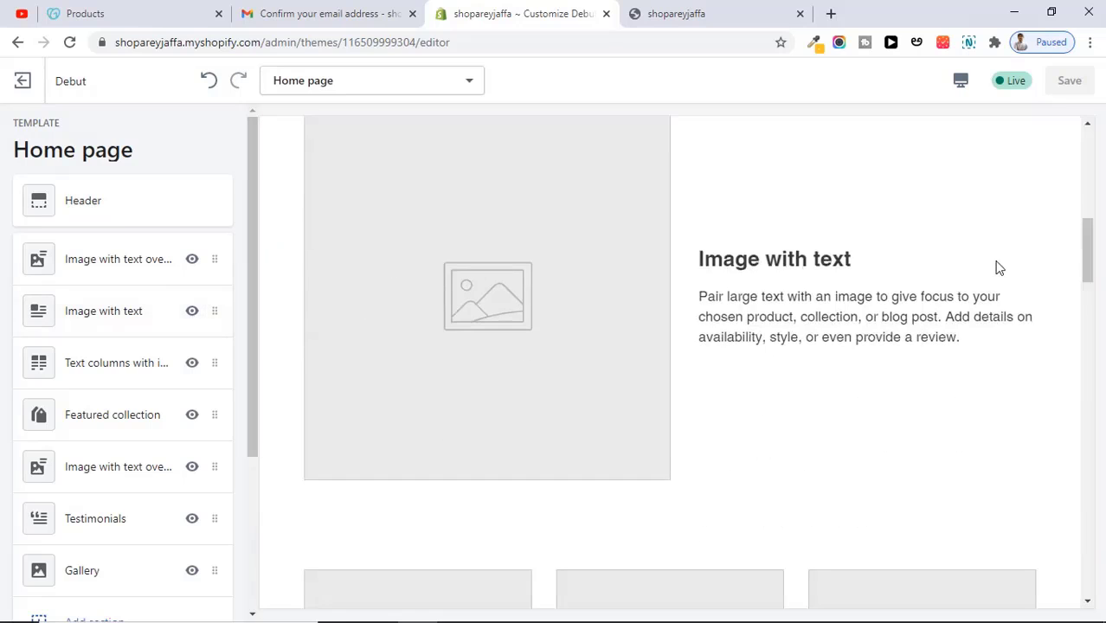
pyautogui.moveTo(1089, 260); pyautogui.dragTo(1028, 171)
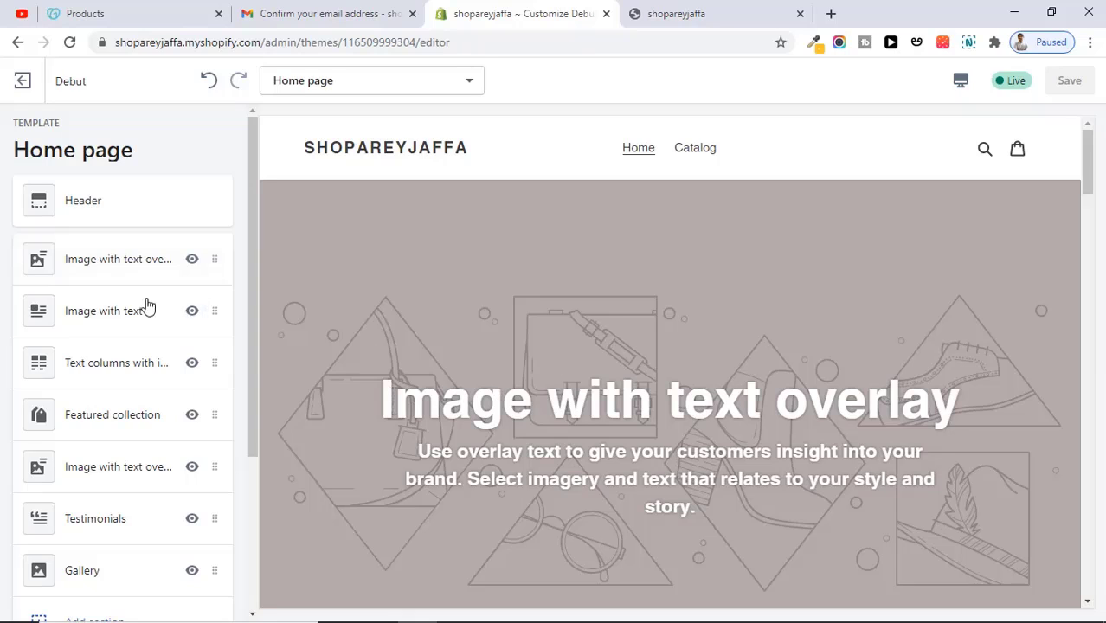
# Step: Hide the first Image with text overlay section, and toggle the Image with text section off and back on
pyautogui.click(191, 260)
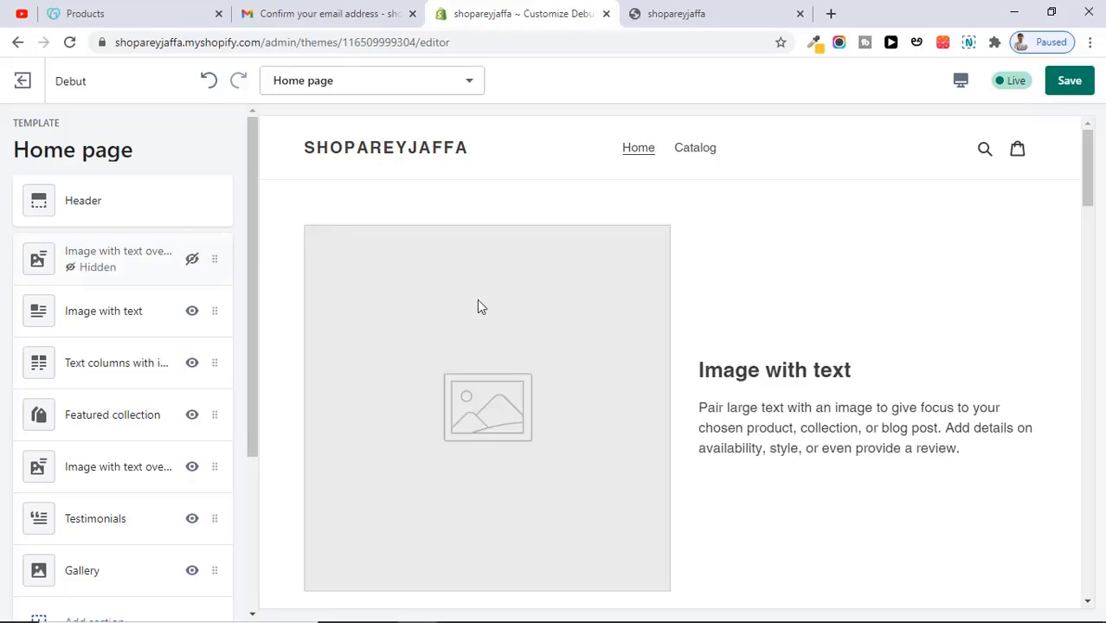
pyautogui.click(191, 313)
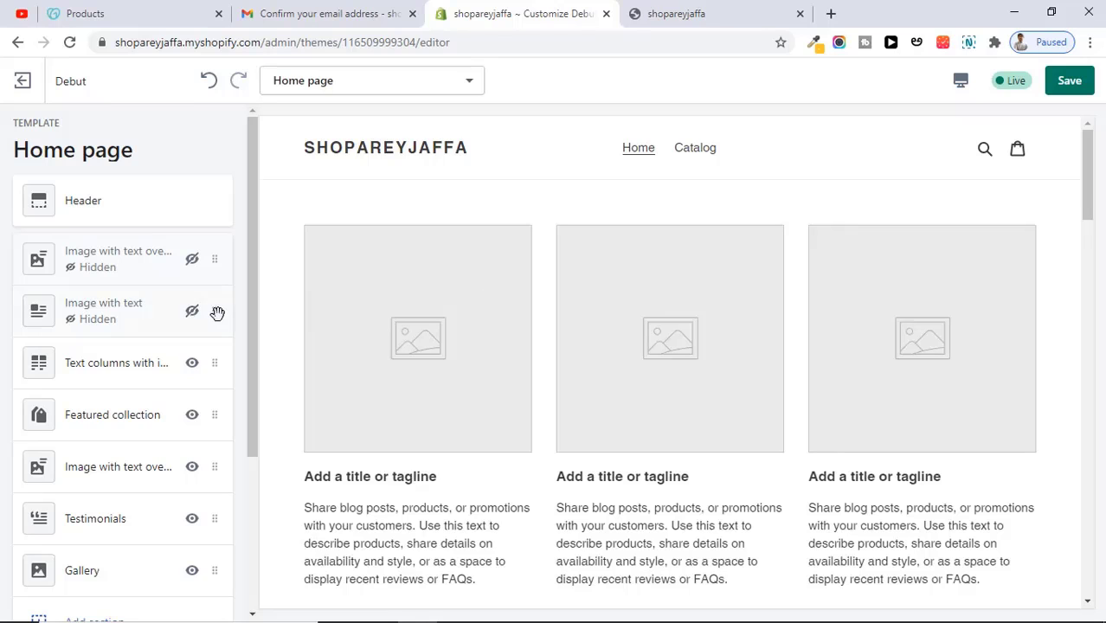
pyautogui.click(191, 313)
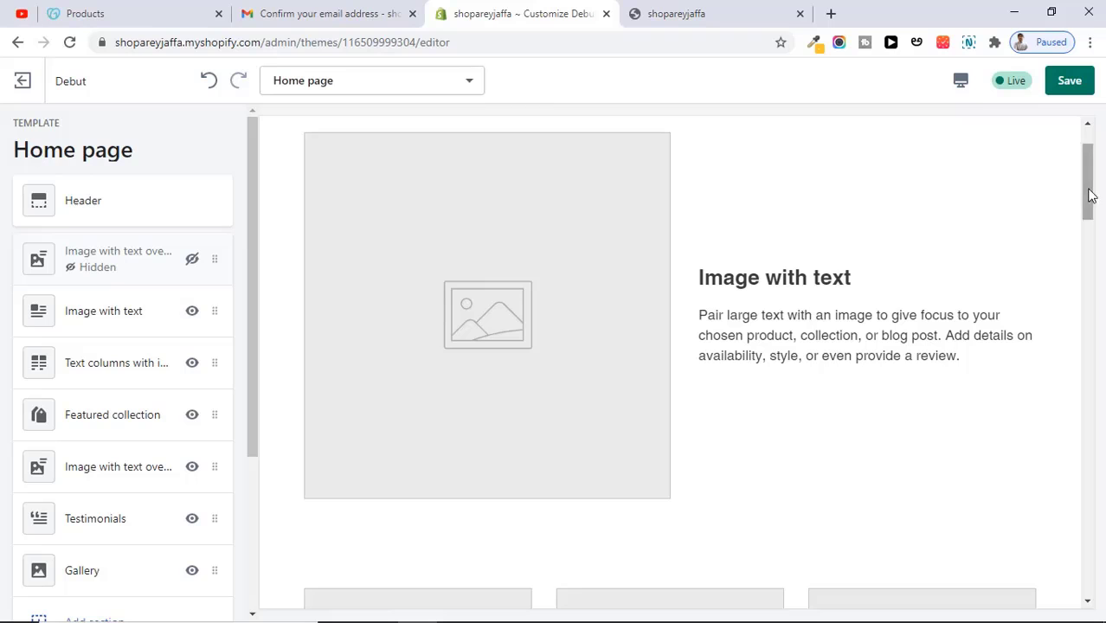
pyautogui.scroll(1, 1090, 220)
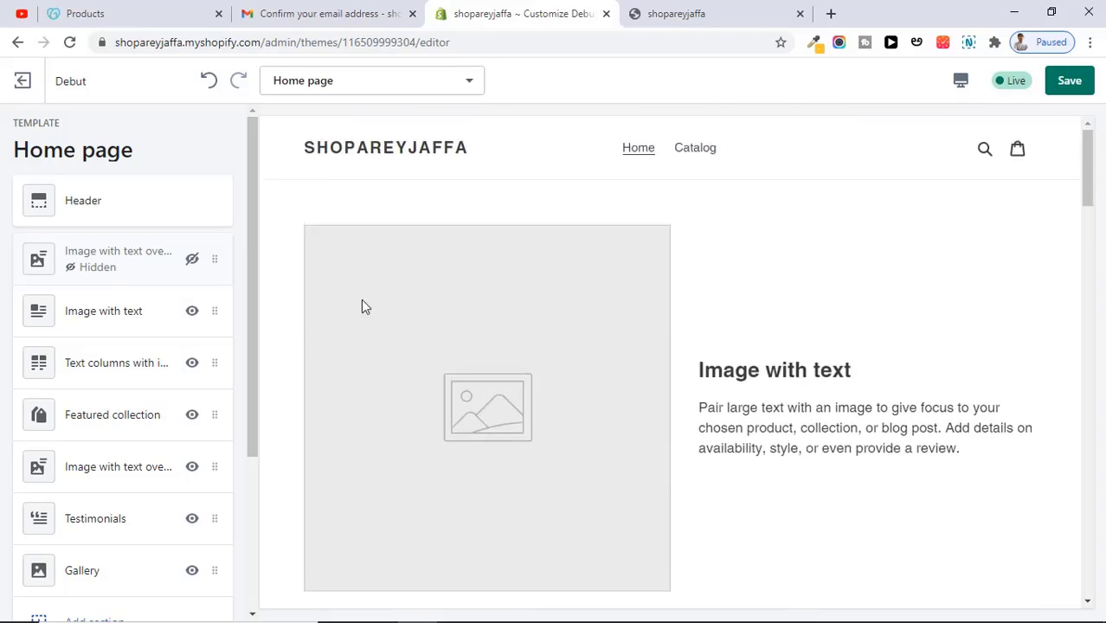
# Step: Move the Text columns with images section above Image with text, and view the Testimonials section's content before returning to the section list
pyautogui.moveTo(214, 362); pyautogui.dragTo(212, 303)
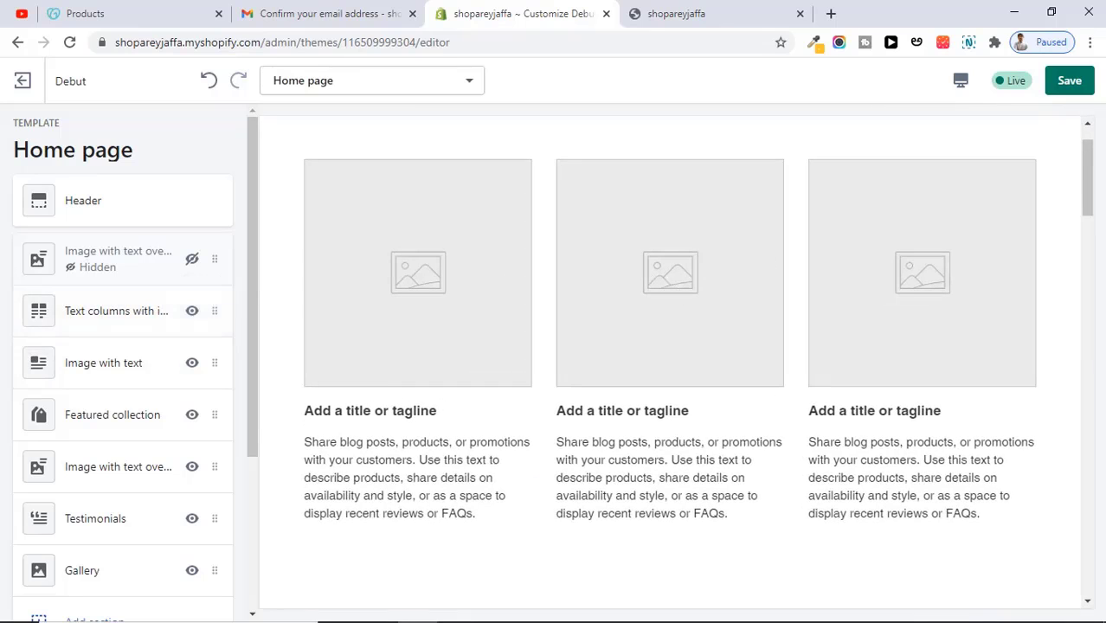
pyautogui.moveTo(1087, 173)
pyautogui.mouseDown()
pyautogui.moveTo(1078, 329)
pyautogui.moveTo(1069, 165)
pyautogui.mouseUp()
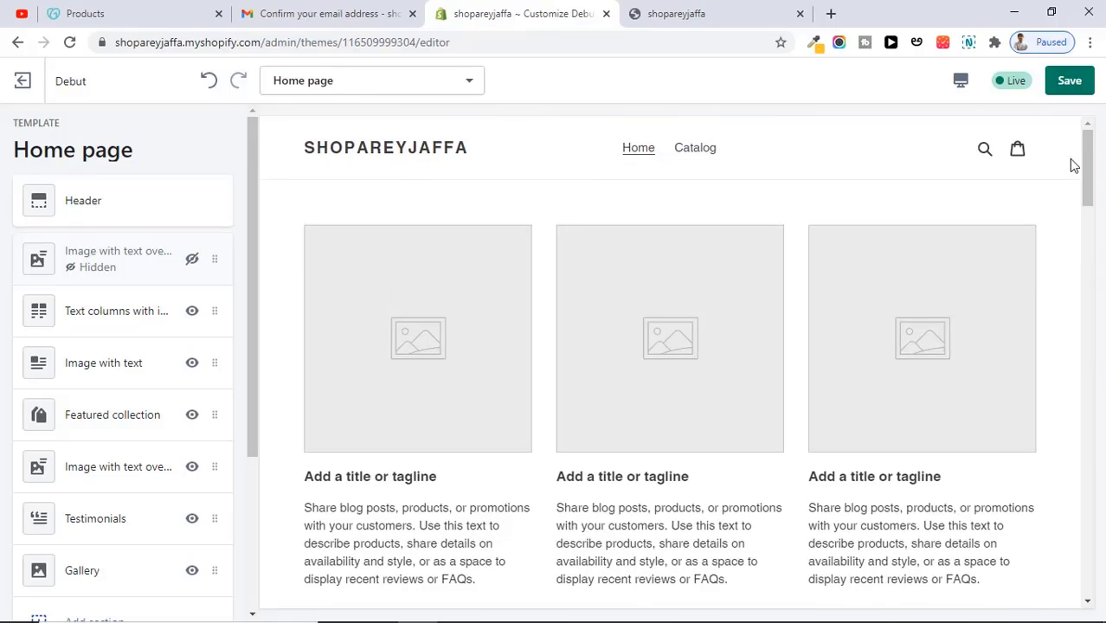
pyautogui.click(95, 519)
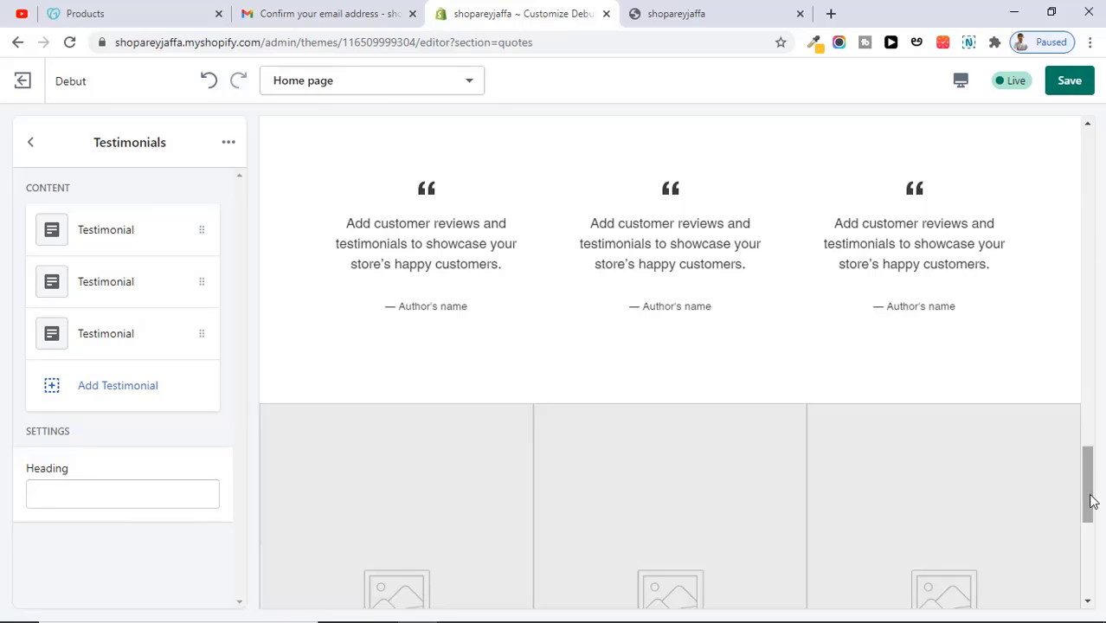
pyautogui.moveTo(1089, 502); pyautogui.dragTo(1067, 186)
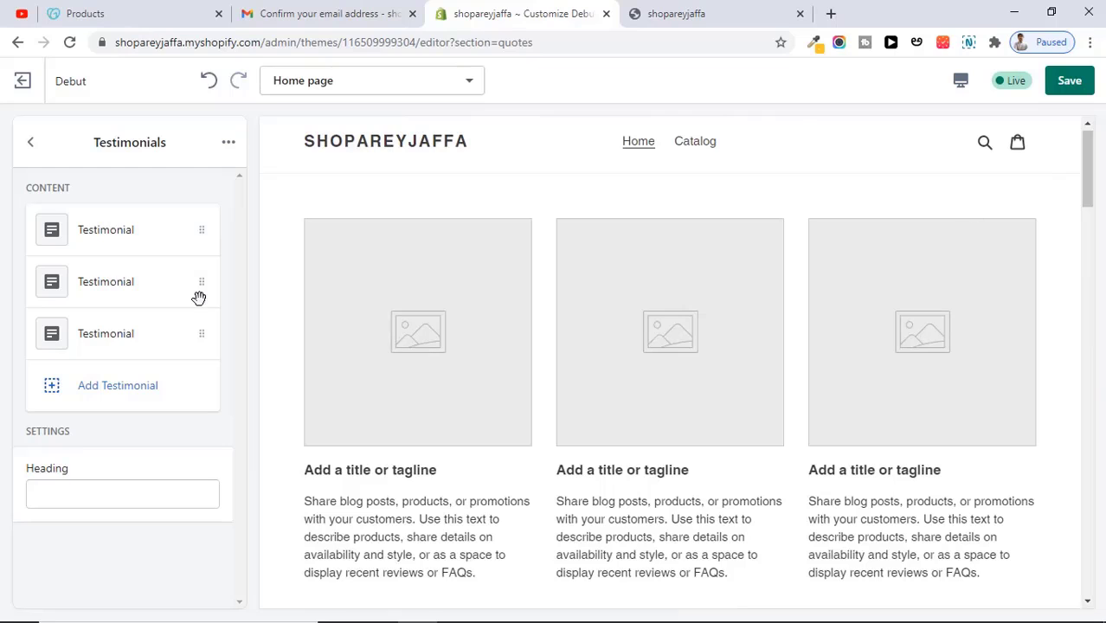
pyautogui.click(29, 148)
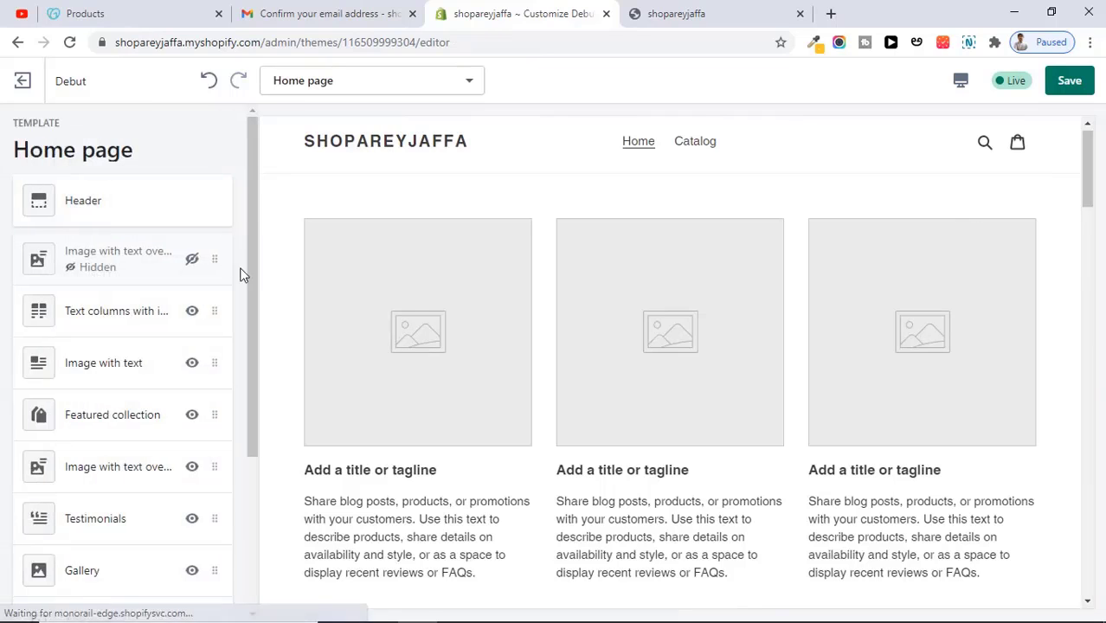
# Step: Unhide the first Image with text overlay section on the home page and look through its settings
pyautogui.click(191, 261)
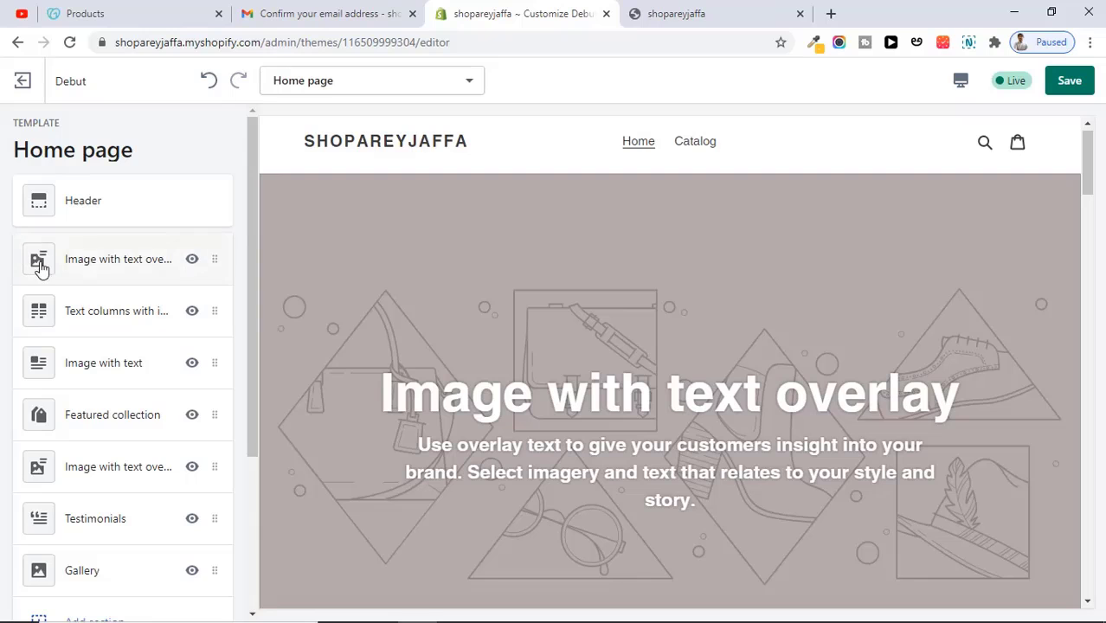
pyautogui.click(39, 267)
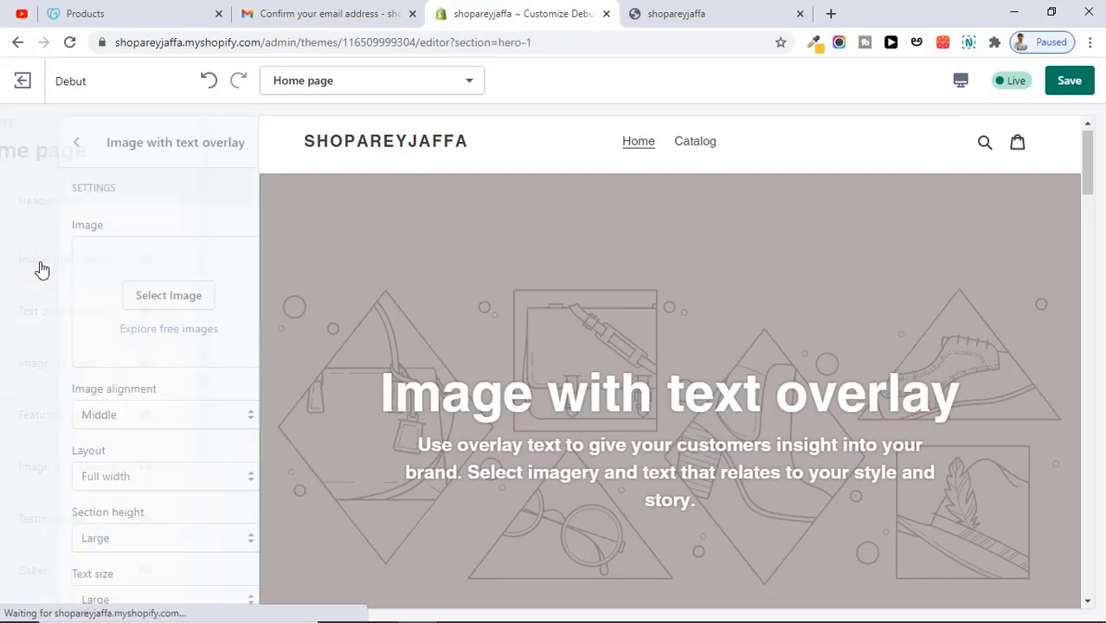
pyautogui.moveTo(242, 261); pyautogui.dragTo(242, 408)
pyautogui.moveTo(243, 330); pyautogui.dragTo(245, 256)
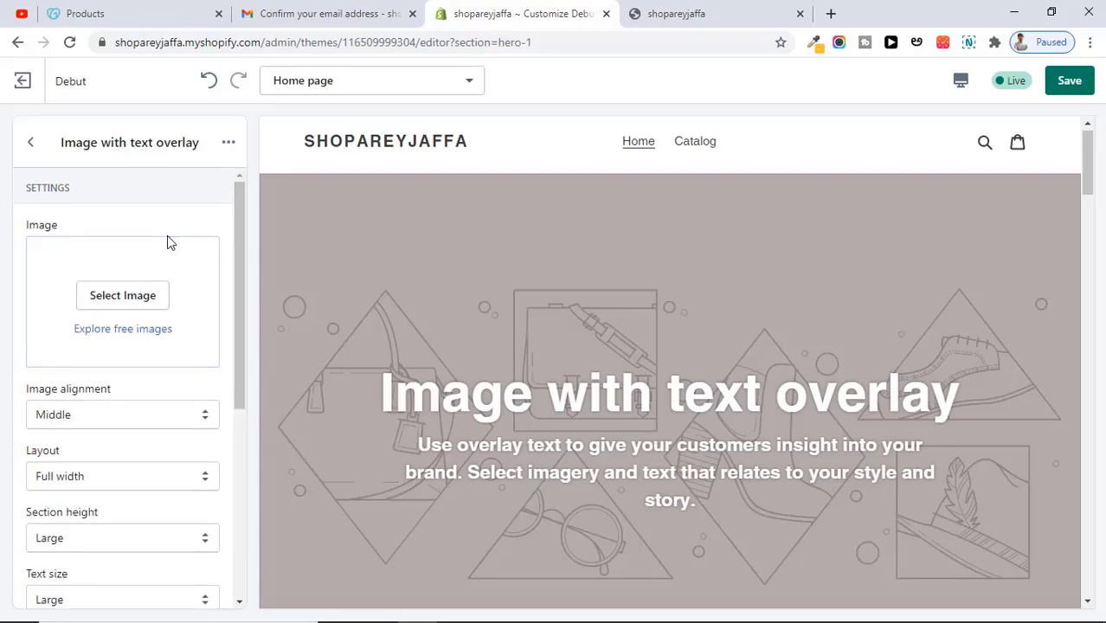
# Step: Search the free image collection for "tshirt" to find a picture for the overlay banner
pyautogui.click(98, 298)
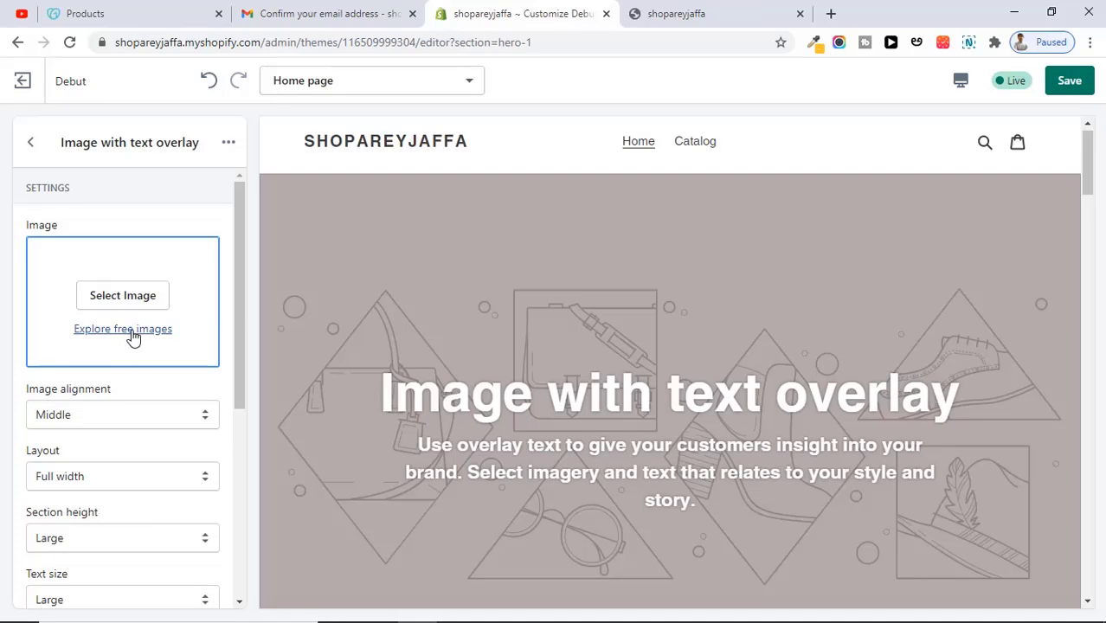
pyautogui.click(132, 338)
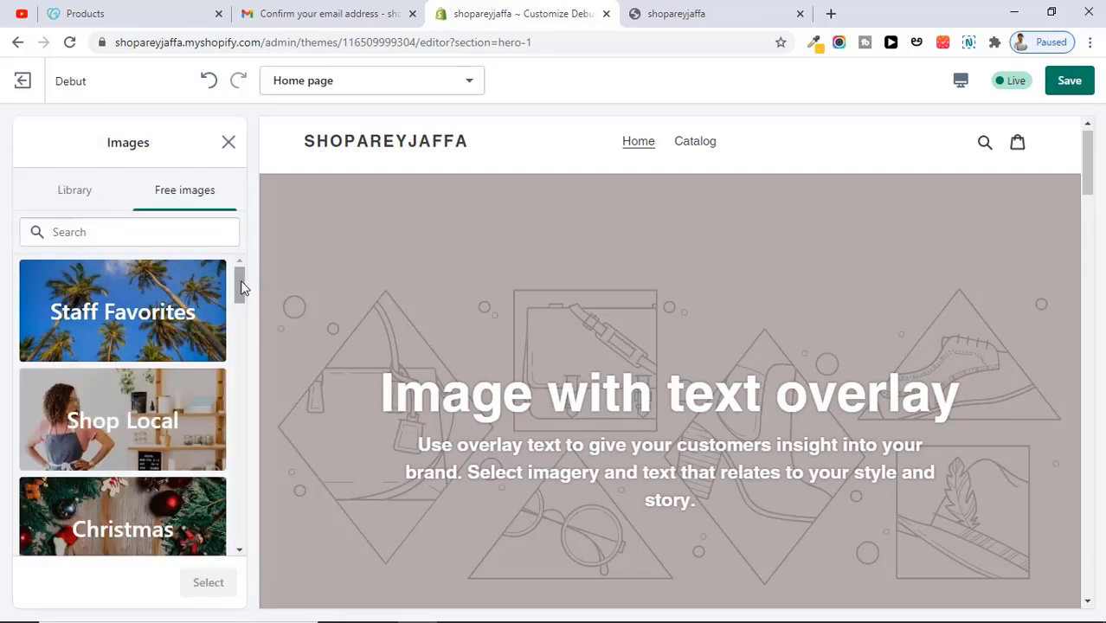
pyautogui.click(150, 233)
pyautogui.write('g')
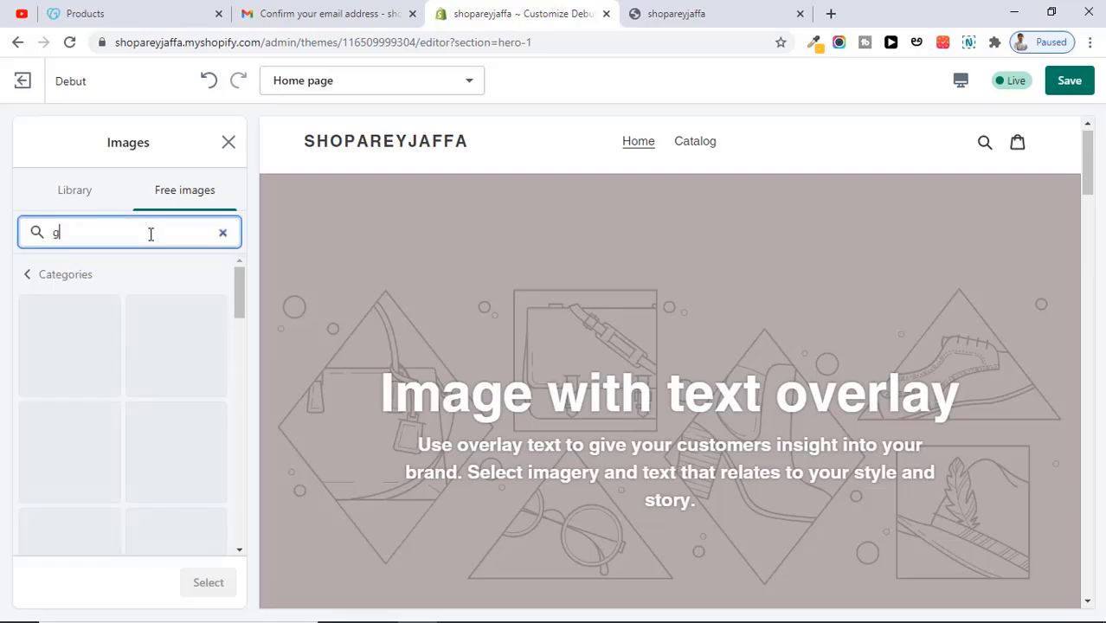
pyautogui.write('h')
pyautogui.press('BackSpace')
pyautogui.press('BackSpace')
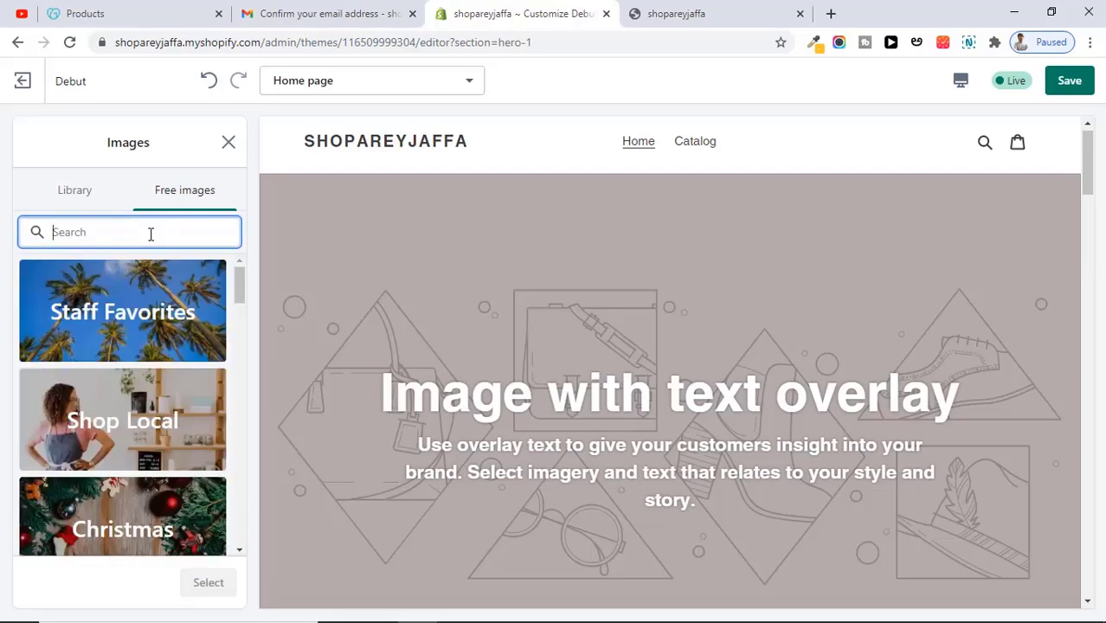
pyautogui.write('tsh')
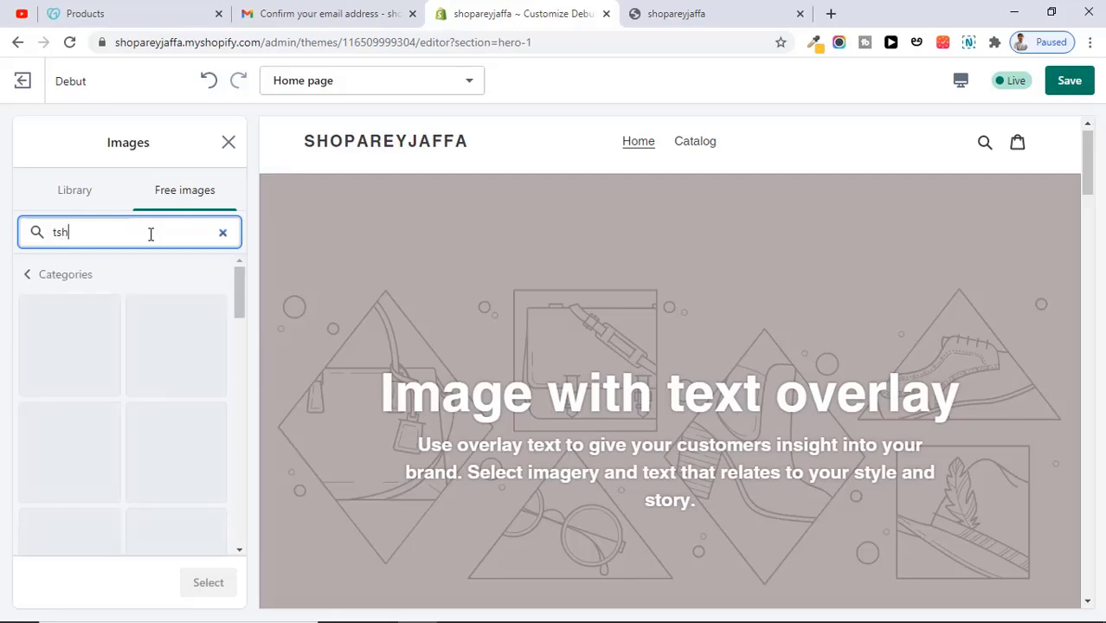
pyautogui.write('irt')
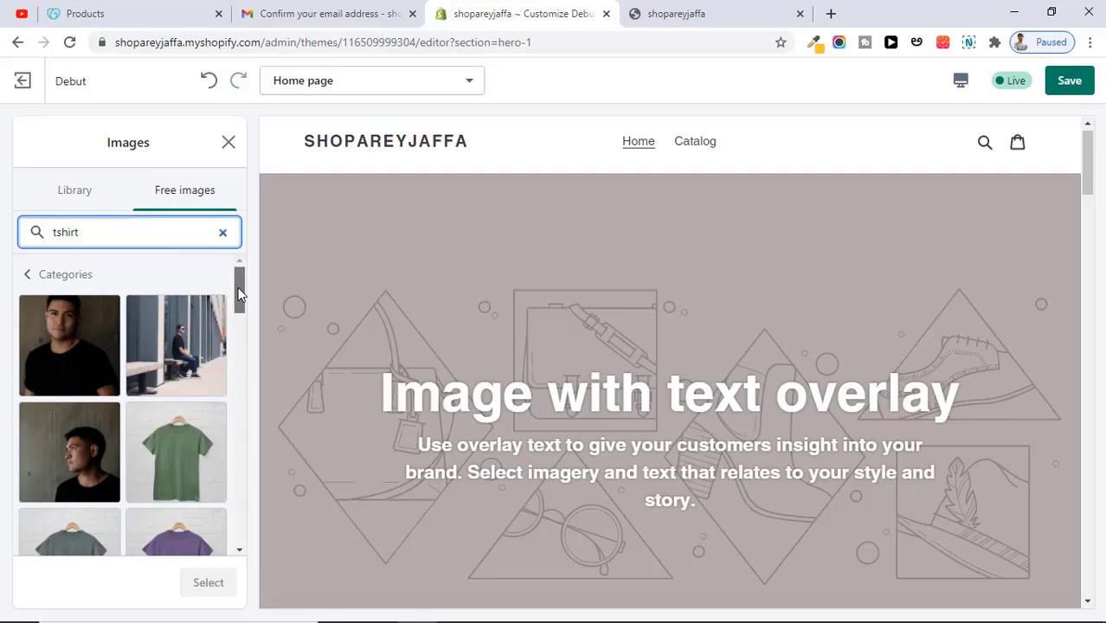
# Step: Use the free photo of clothes hanging on a black rail as the overlay banner's image
pyautogui.moveTo(239, 286); pyautogui.dragTo(240, 411)
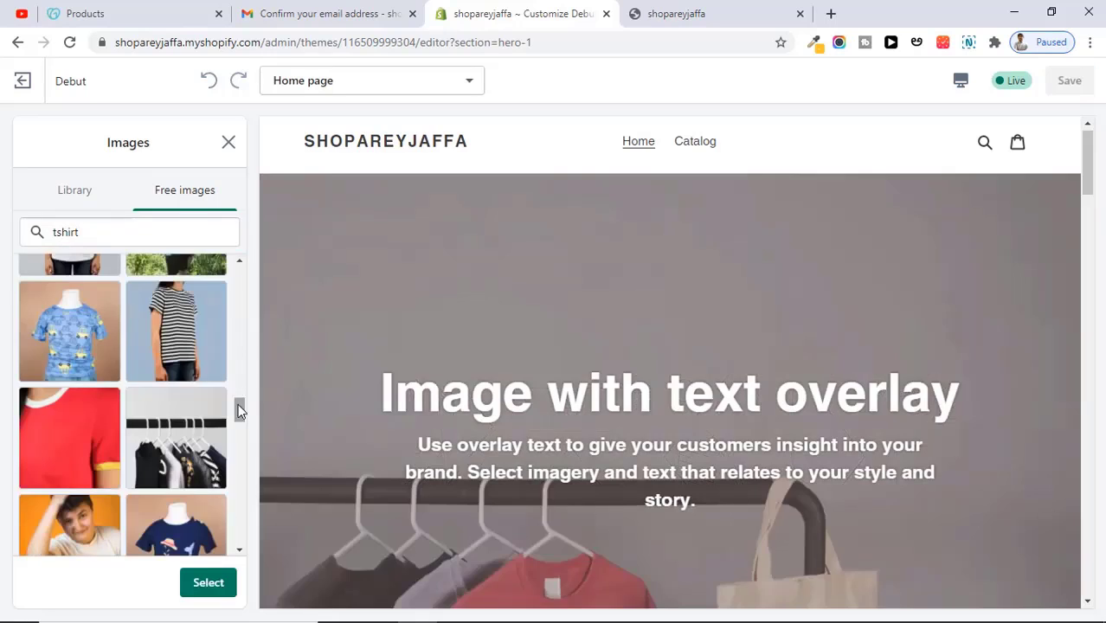
pyautogui.click(177, 449)
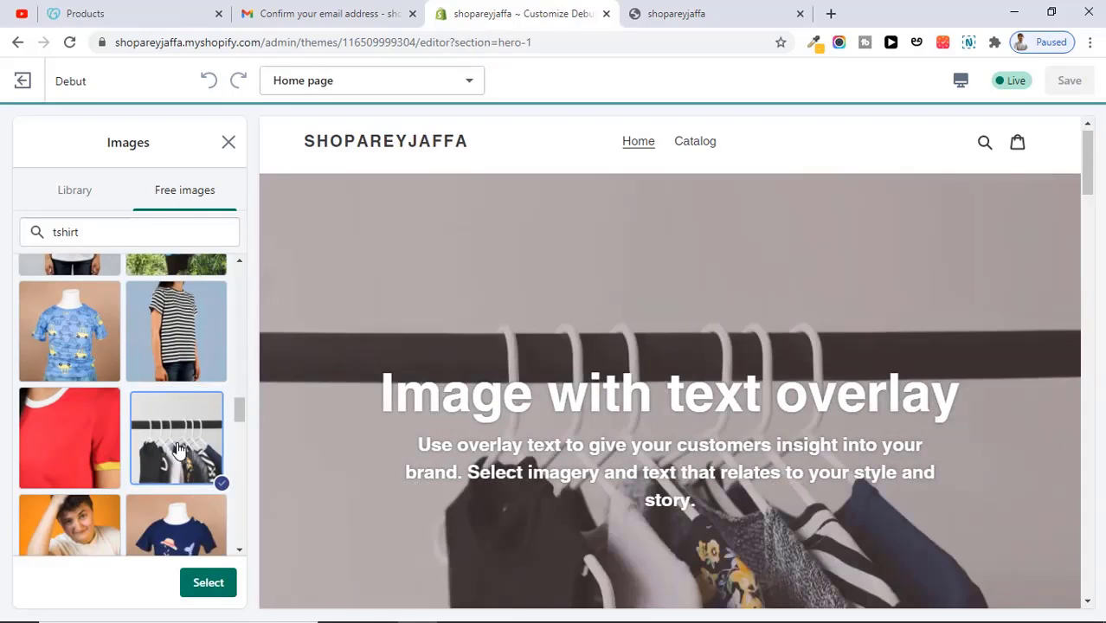
pyautogui.click(208, 584)
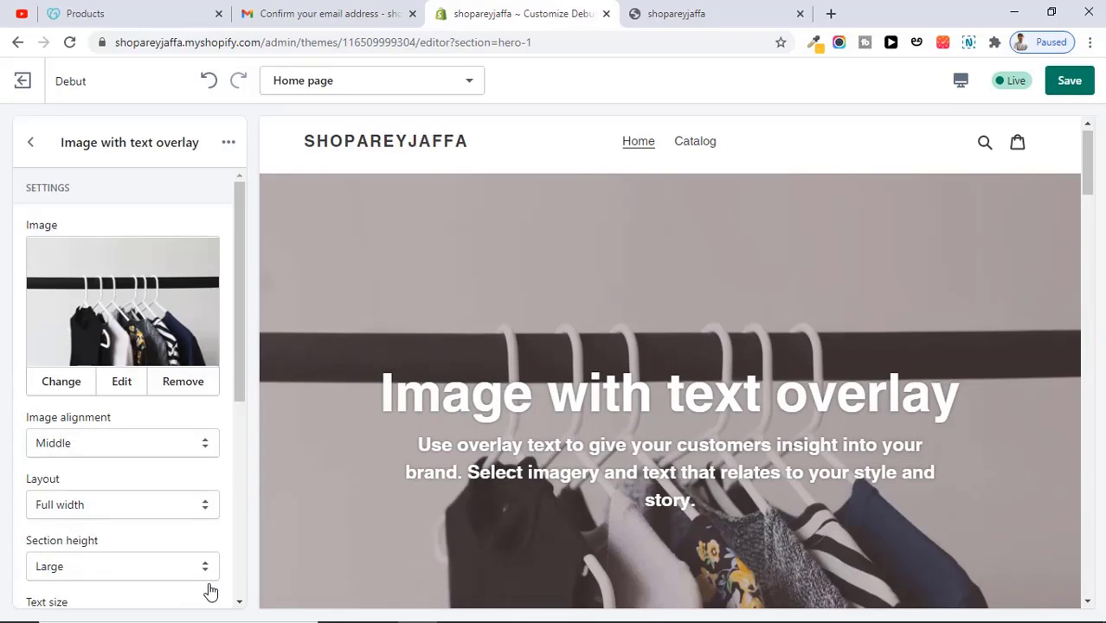
# Step: Check the banner's layout options, keeping Full width, and set its section height to Small after trying Medium
pyautogui.moveTo(243, 322); pyautogui.dragTo(239, 404)
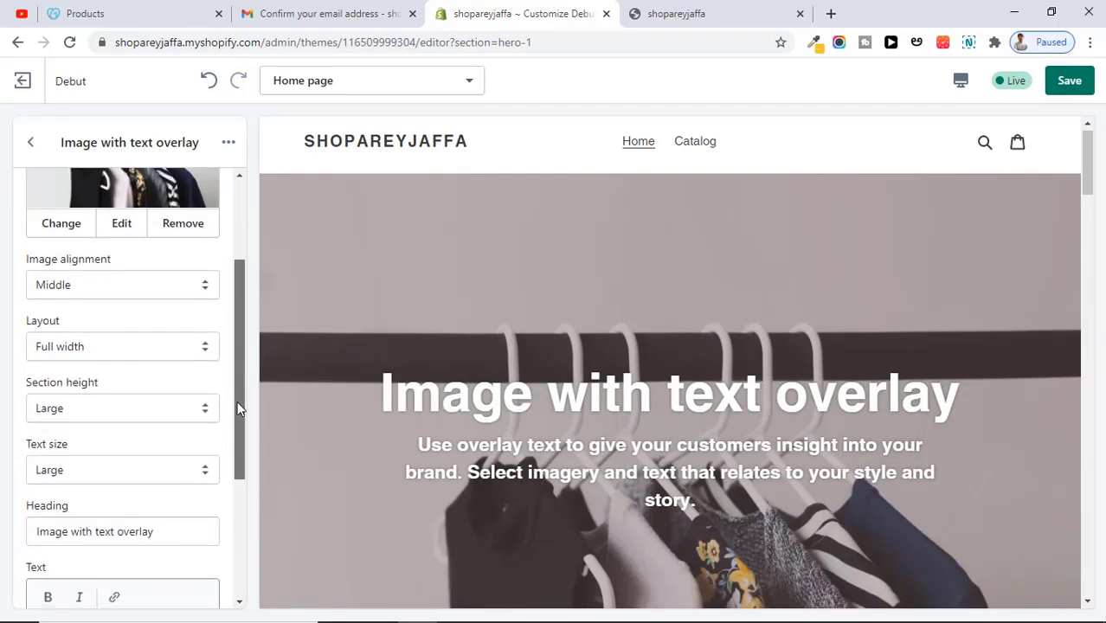
pyautogui.click(96, 349)
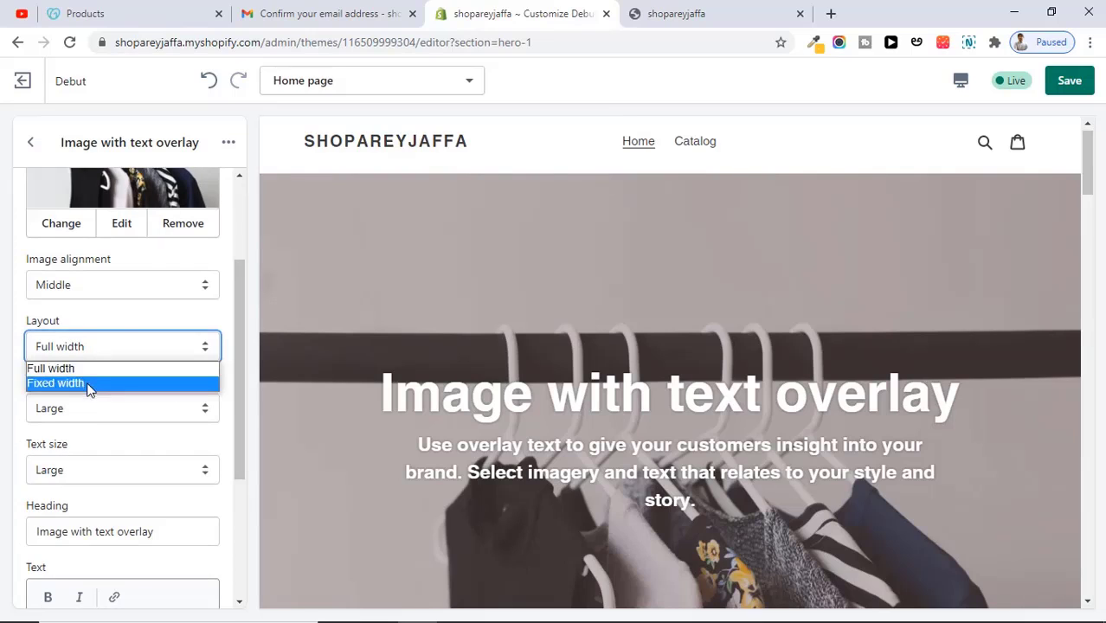
pyautogui.click(109, 339)
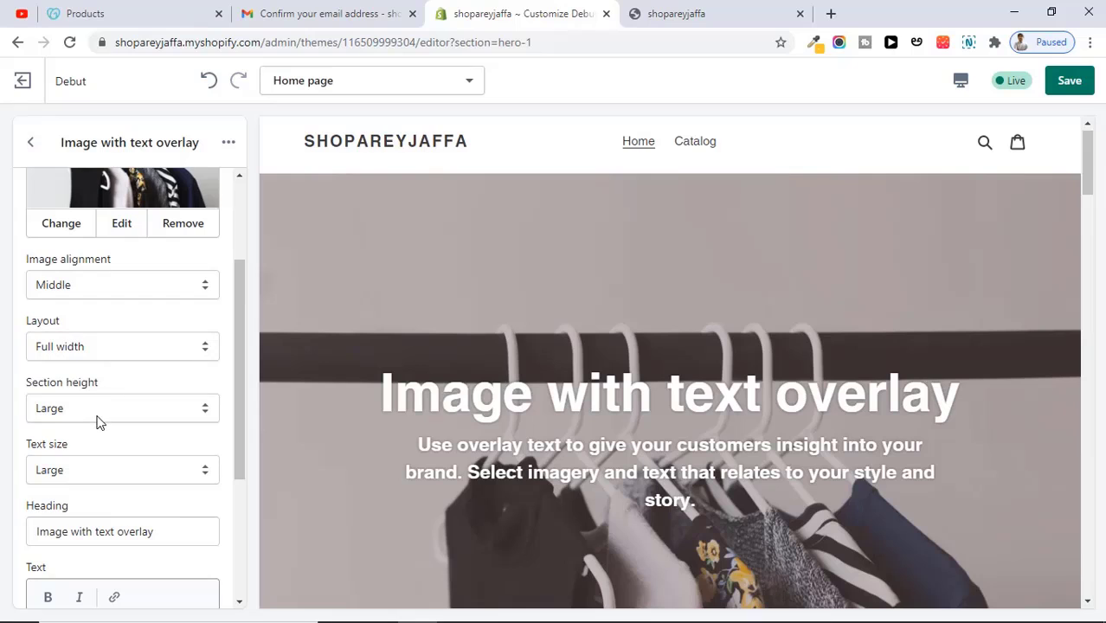
pyautogui.click(97, 419)
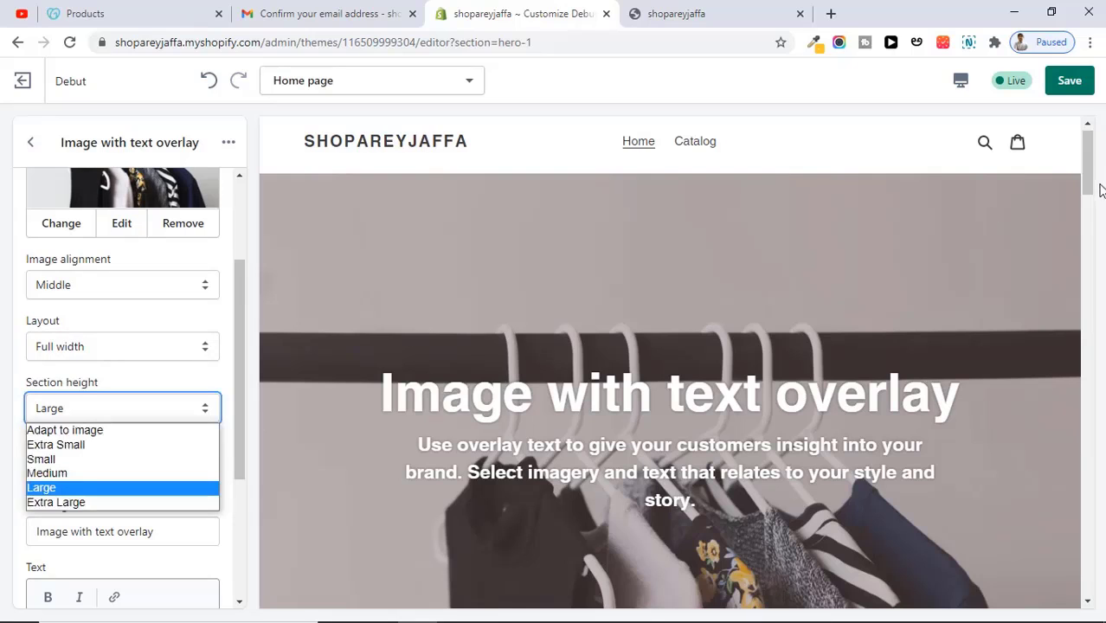
pyautogui.moveTo(1089, 174); pyautogui.dragTo(1087, 204)
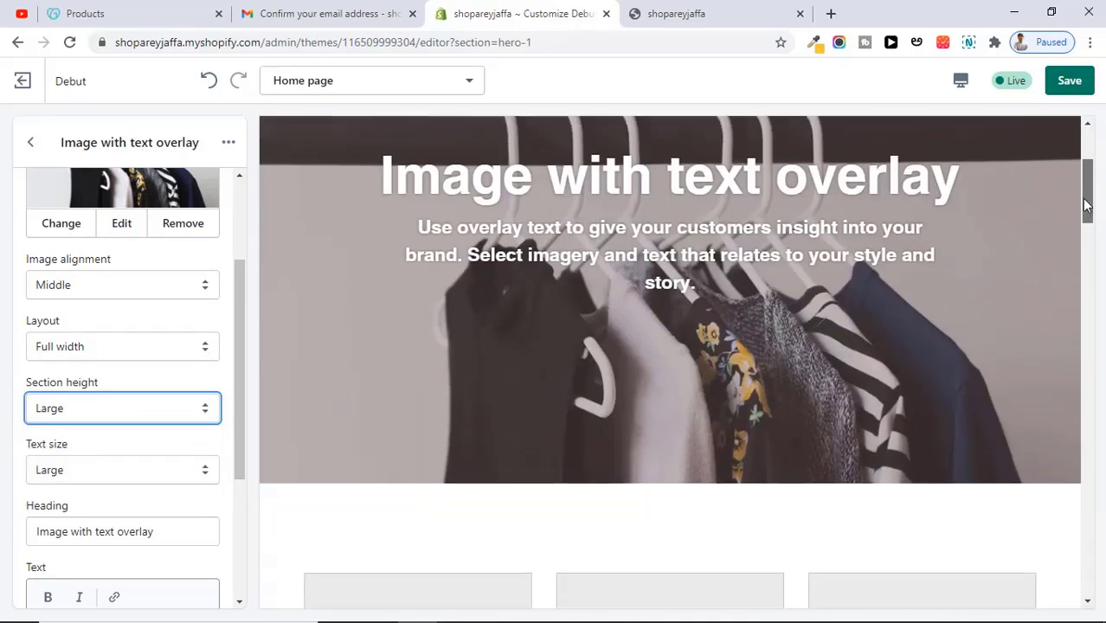
pyautogui.click(146, 416)
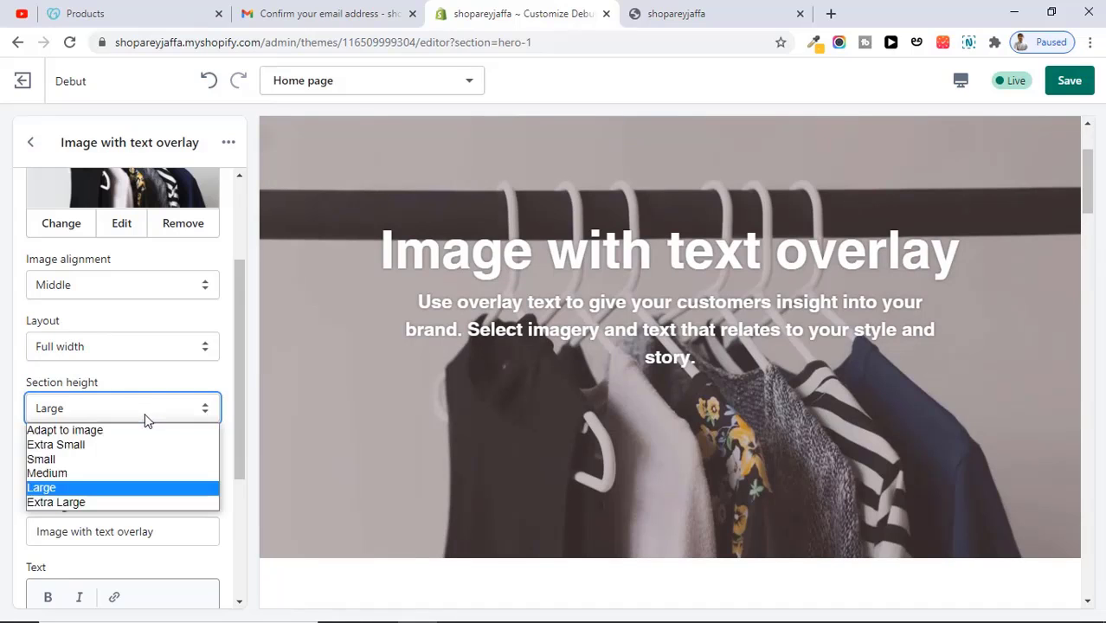
pyautogui.click(110, 476)
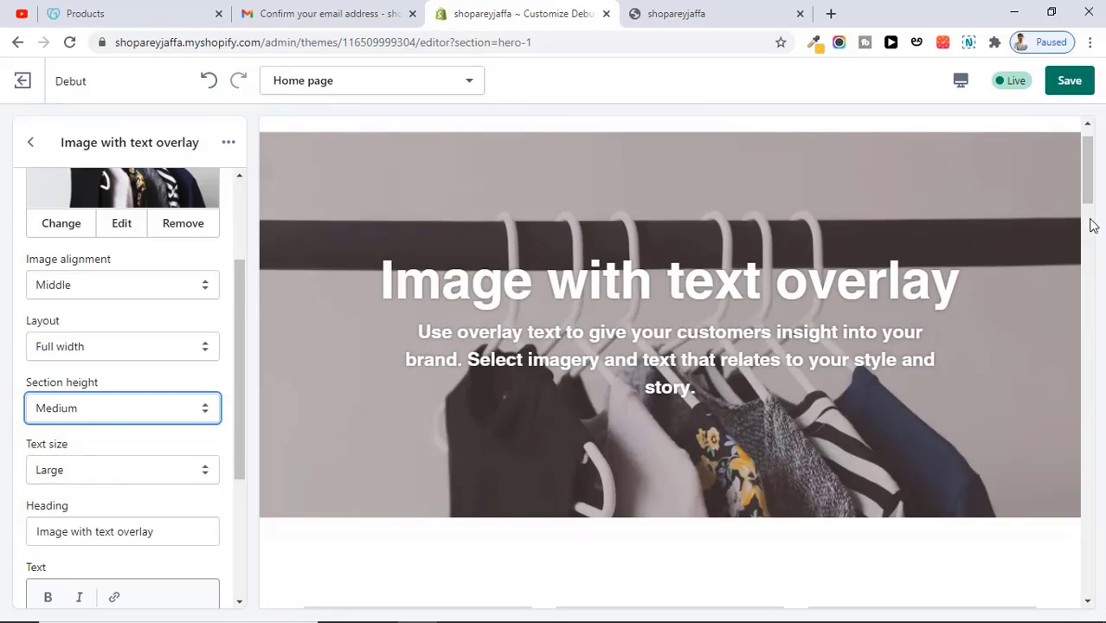
pyautogui.click(93, 417)
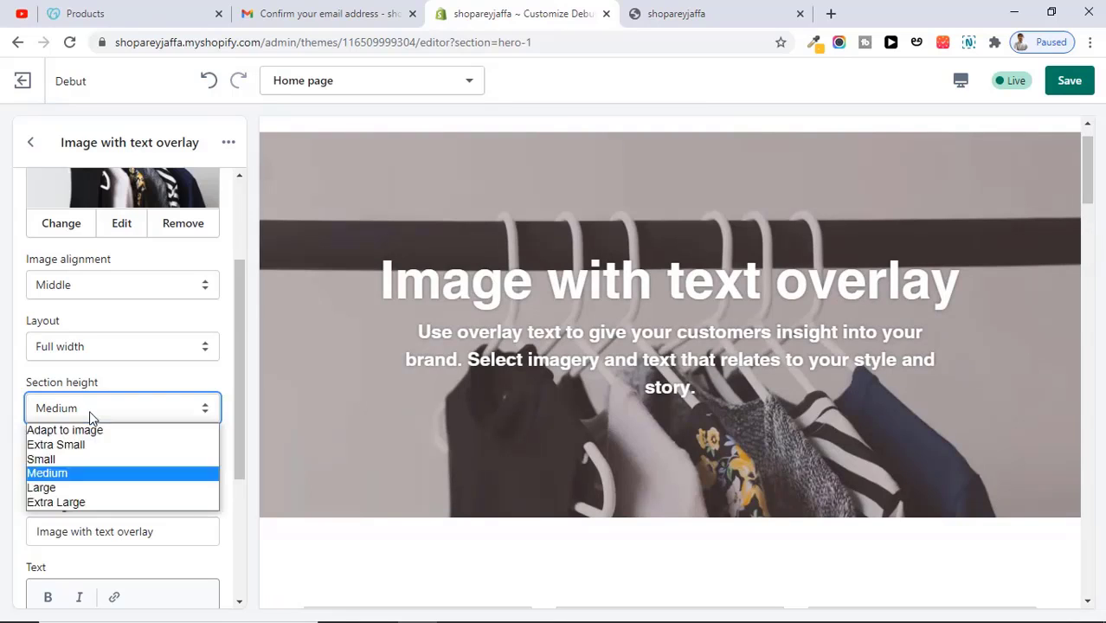
pyautogui.click(78, 459)
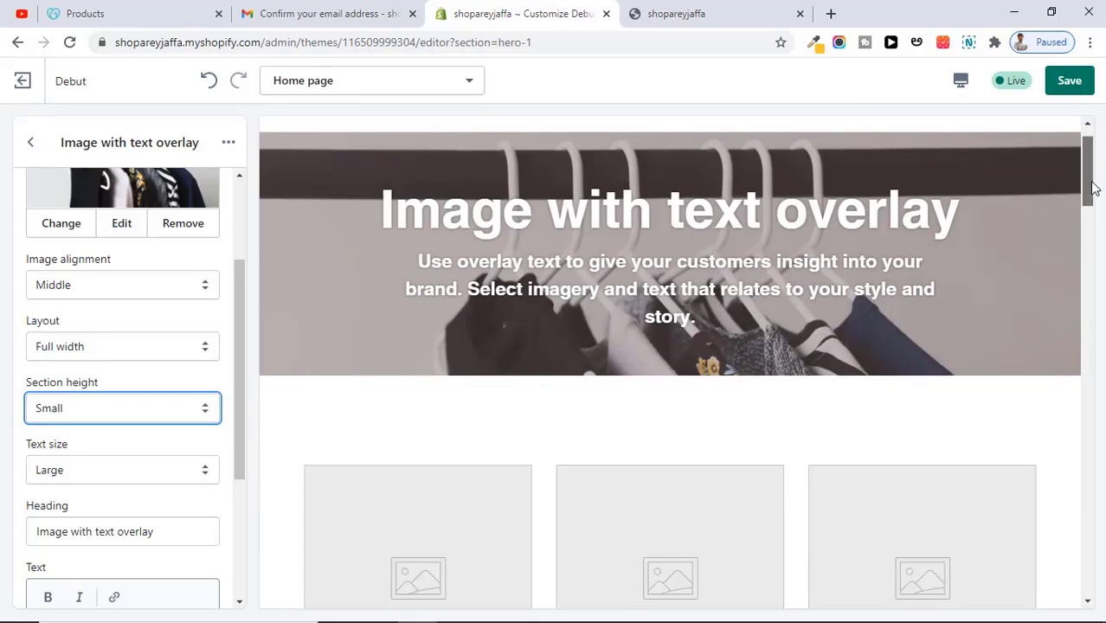
pyautogui.moveTo(1094, 186); pyautogui.dragTo(1094, 176)
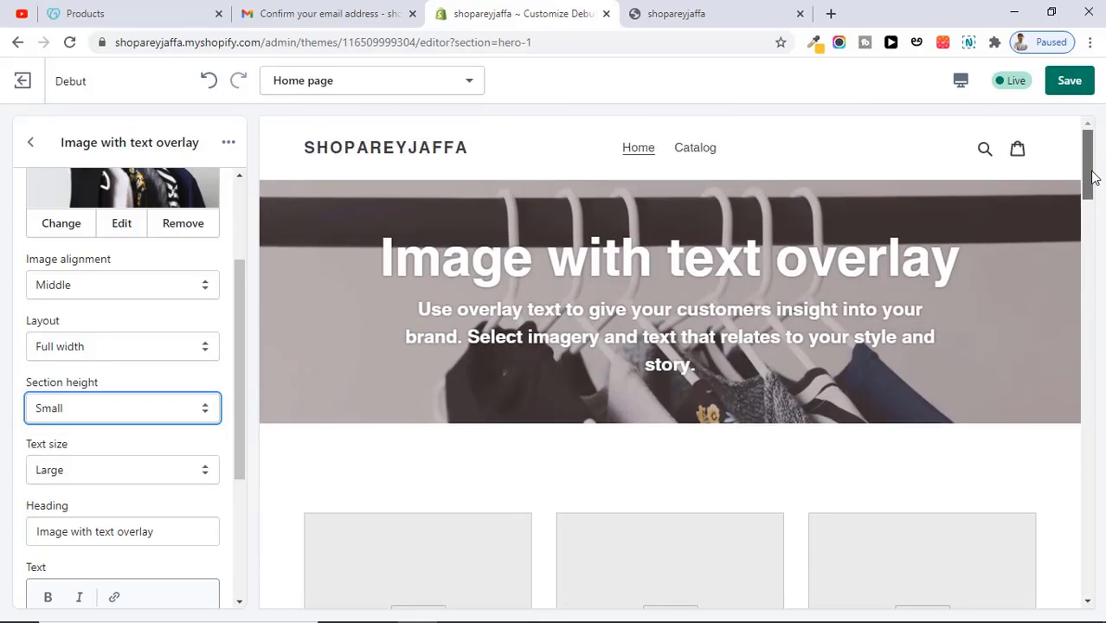
# Step: Set the overlay banner's section height to Medium
pyautogui.click(126, 417)
pyautogui.click(107, 473)
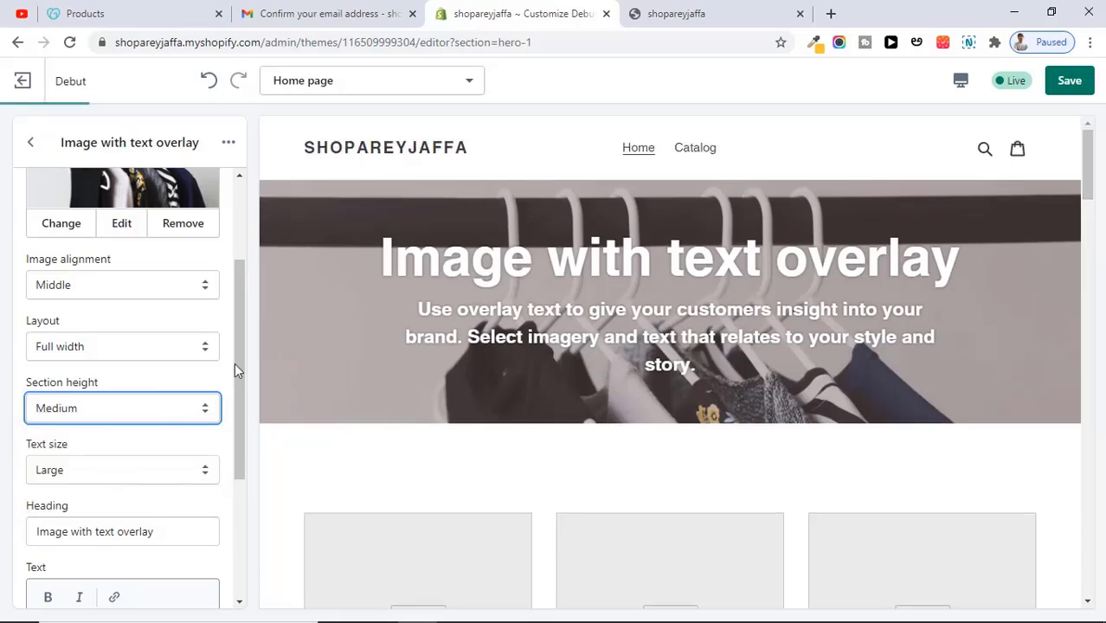
# Step: Set the banner's heading to "Welcome to AreyJaffa Shop" and its text to "Crazy & Unique T-shirts Store"
pyautogui.moveTo(241, 370); pyautogui.dragTo(230, 448)
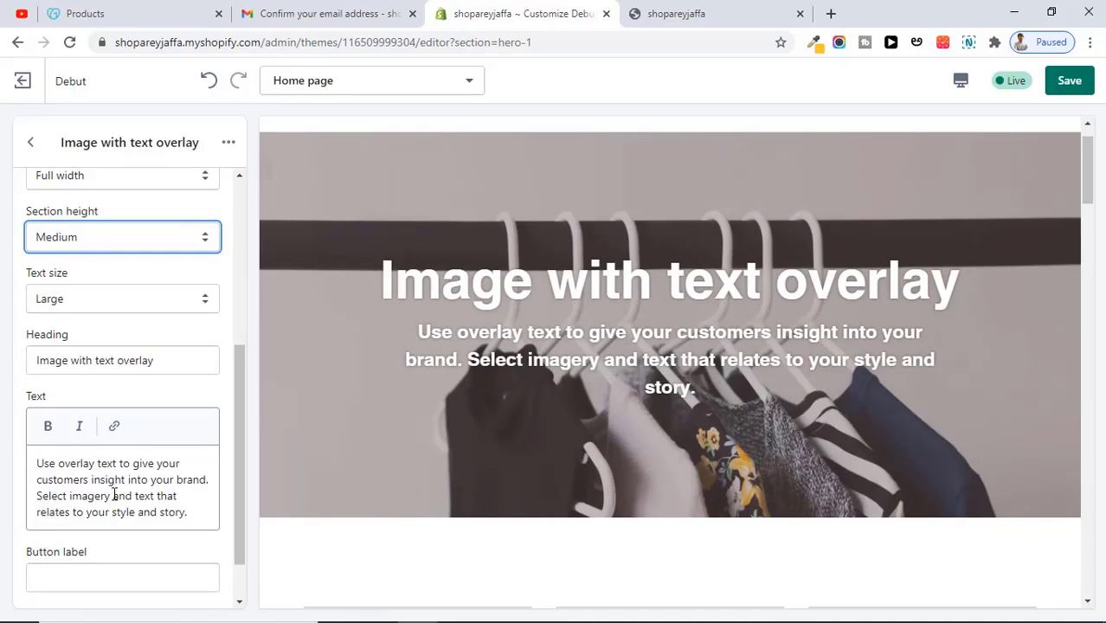
pyautogui.moveTo(167, 368); pyautogui.dragTo(3, 349)
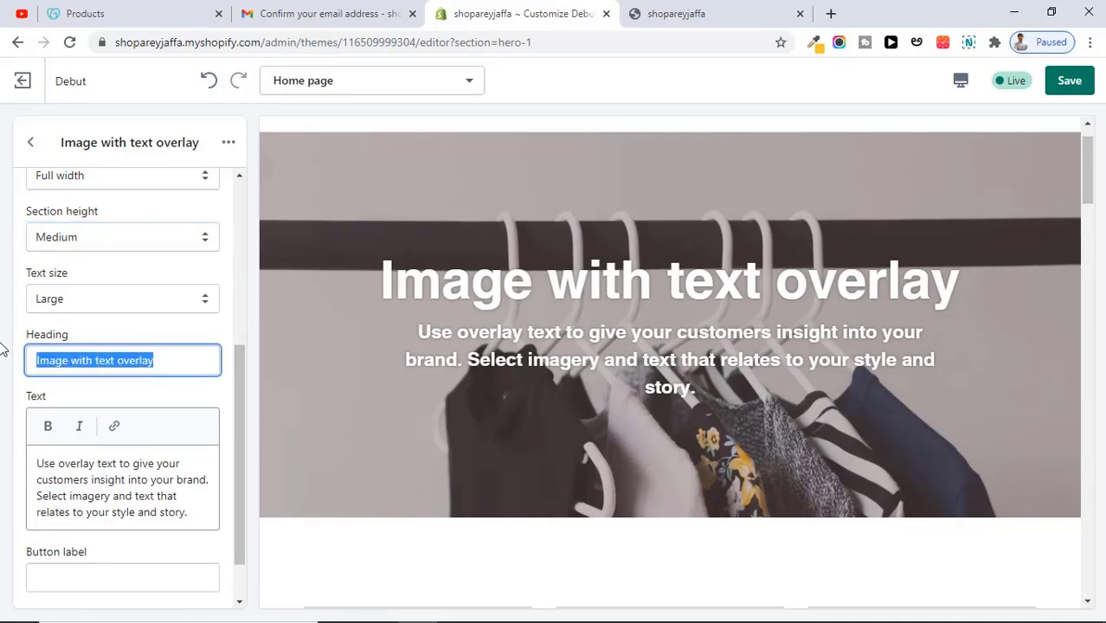
pyautogui.write('Welcom')
pyautogui.write('e to AreyJaffa ')
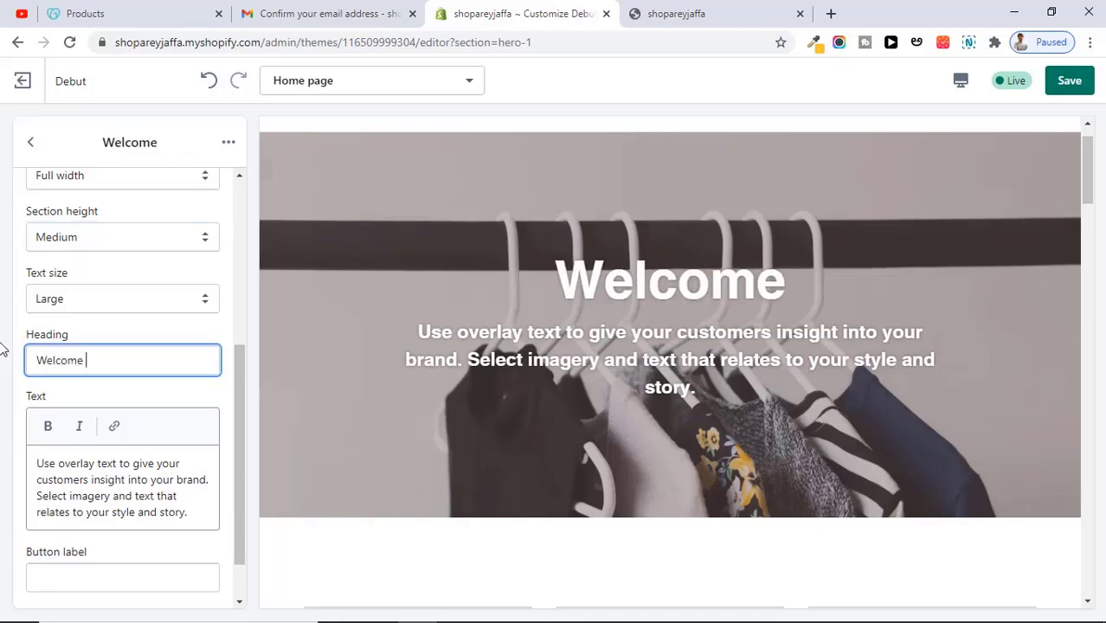
pyautogui.write('Shop')
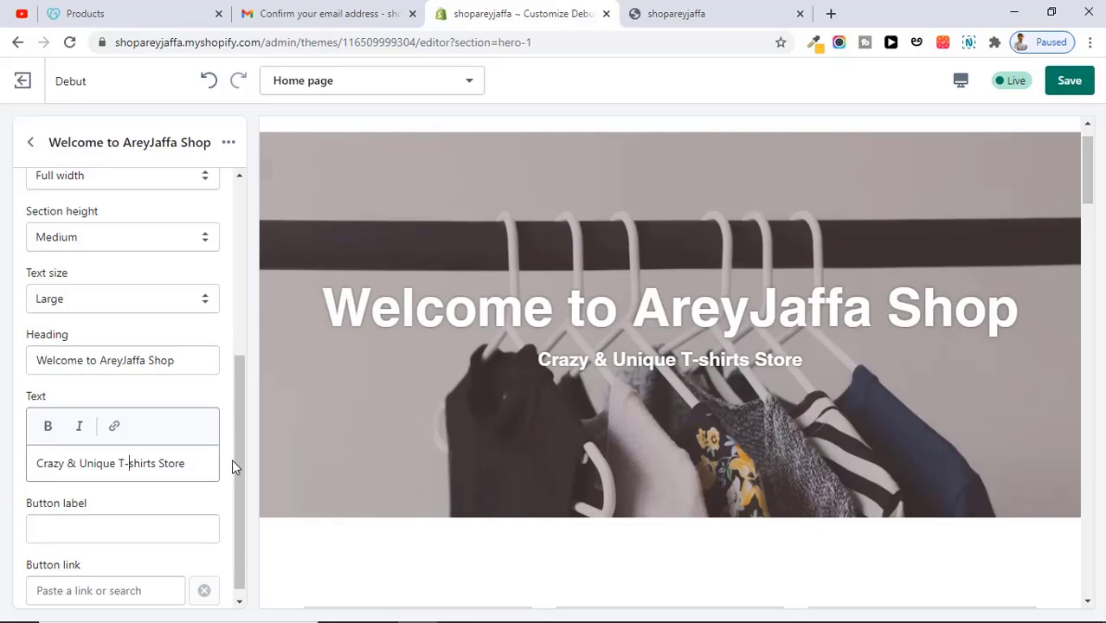
# Step: Add a banner button labelled "Shop Now" that links to All Products, and save the changes
pyautogui.moveTo(237, 444); pyautogui.dragTo(236, 472)
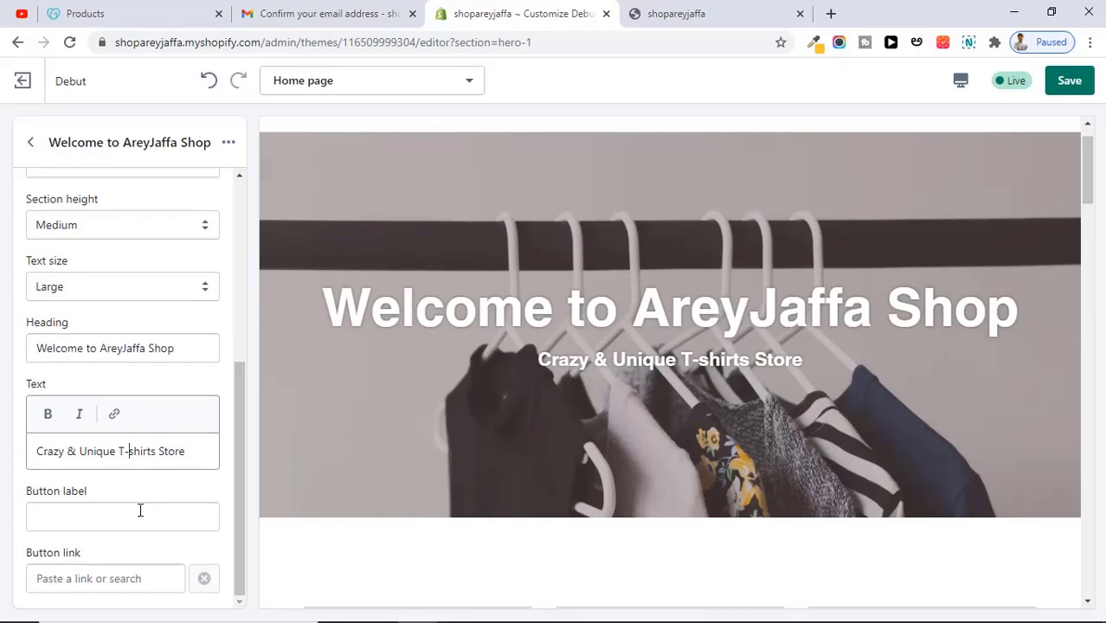
pyautogui.click(90, 527)
pyautogui.write('Shop Now')
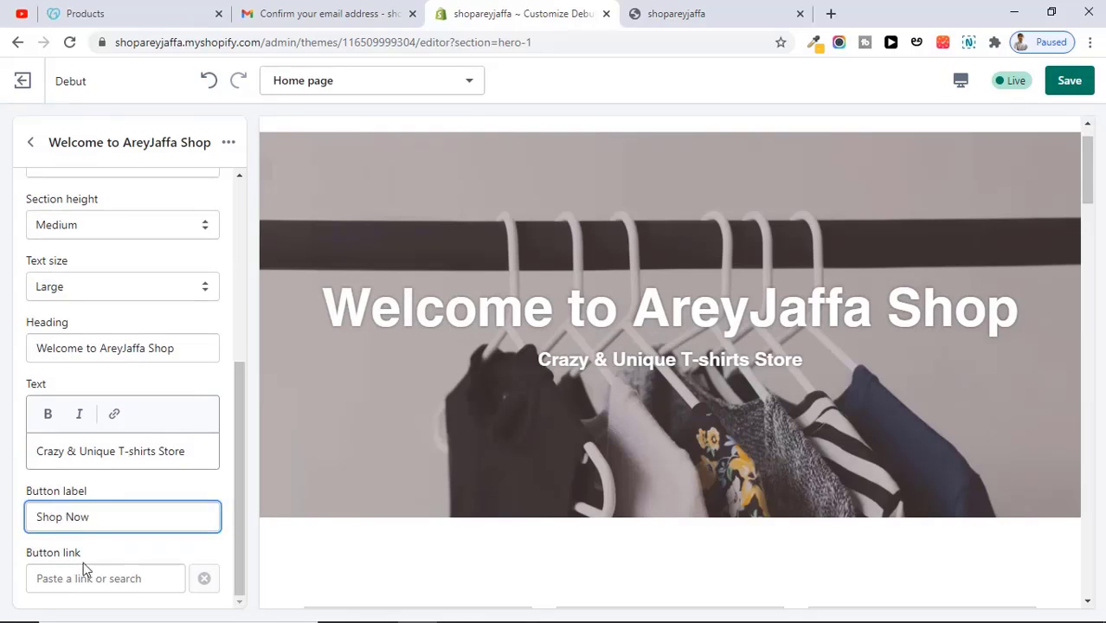
pyautogui.click(111, 584)
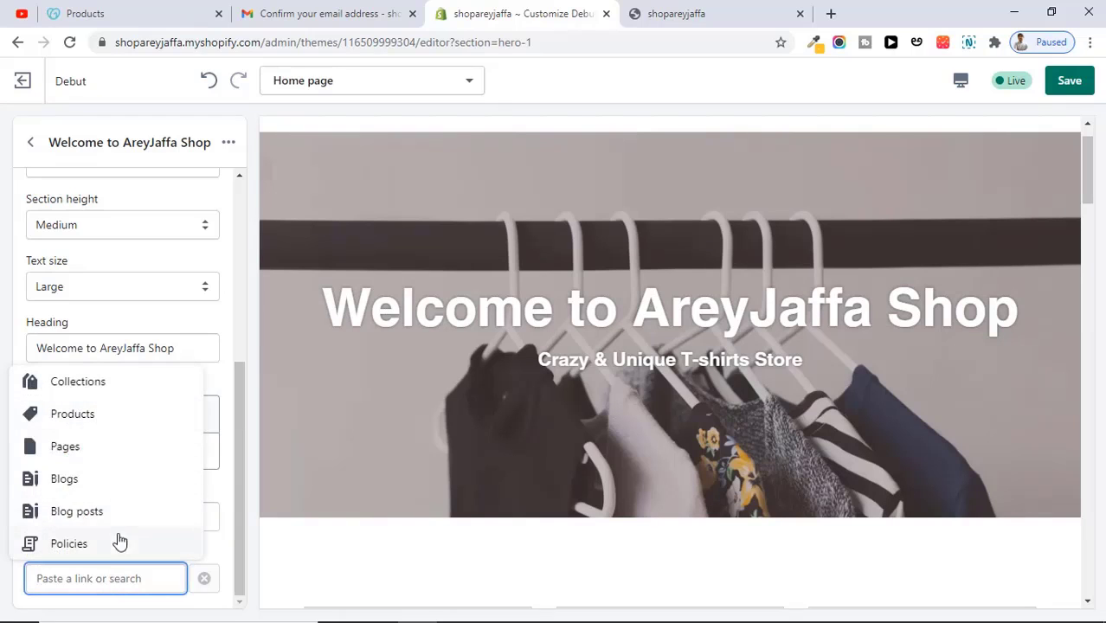
pyautogui.click(96, 417)
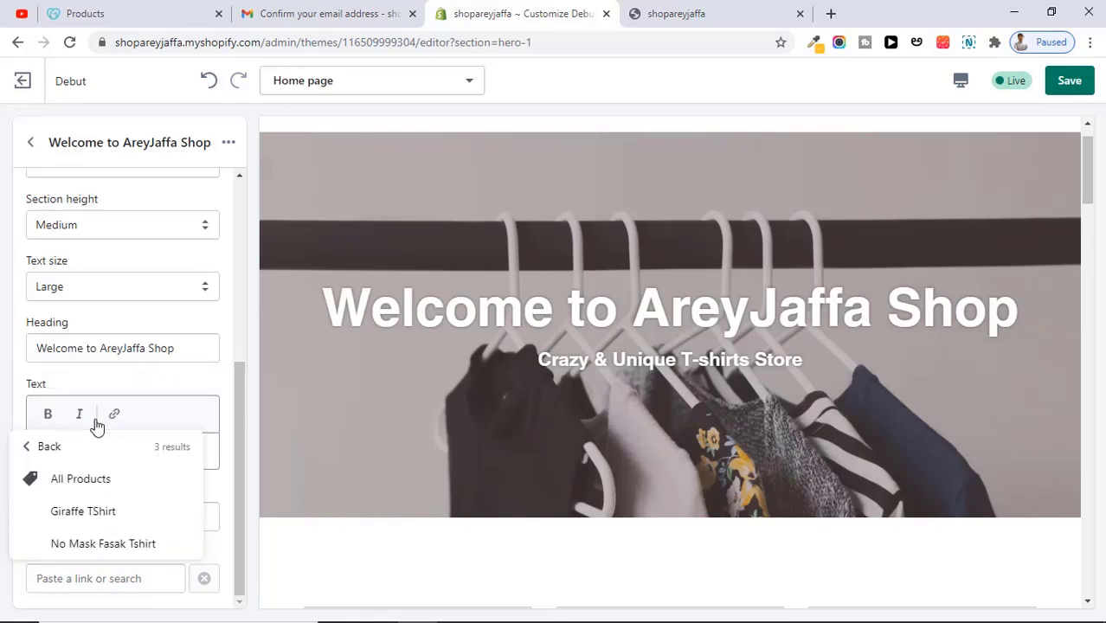
pyautogui.click(109, 487)
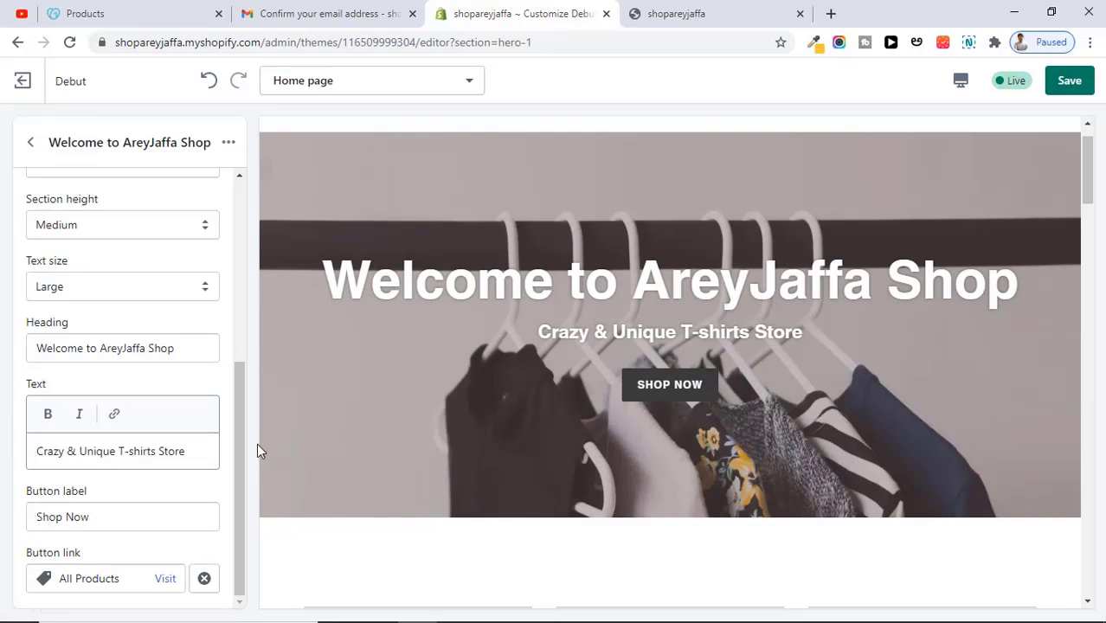
pyautogui.moveTo(240, 437); pyautogui.dragTo(243, 224)
pyautogui.click(1071, 95)
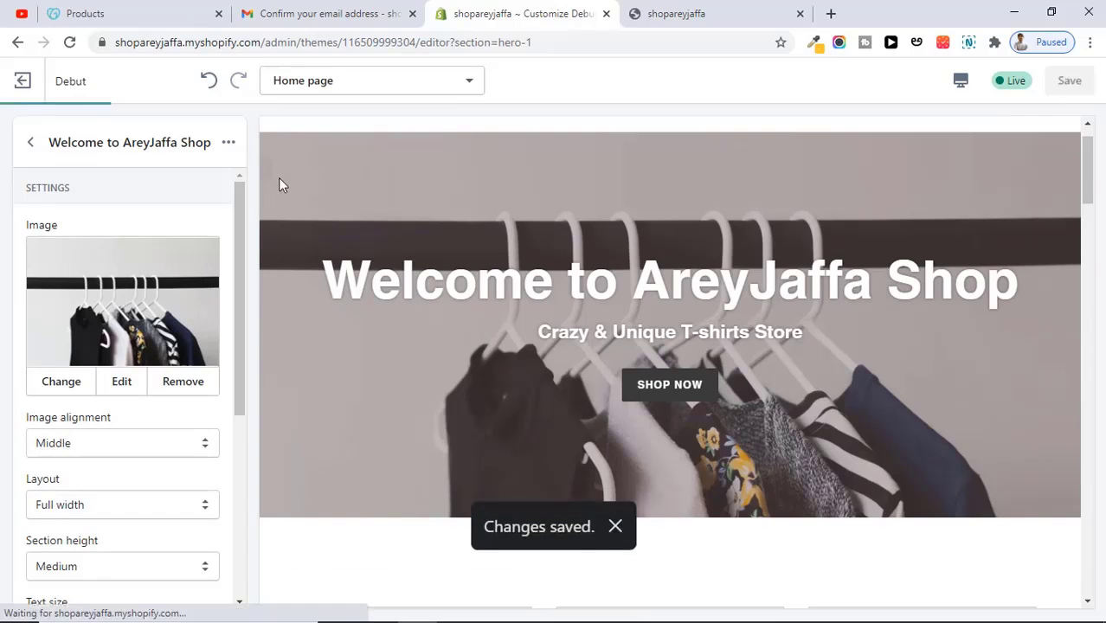
# Step: Use the white T-shirt on pink background from the image library as the Image with text section's picture
pyautogui.click(30, 148)
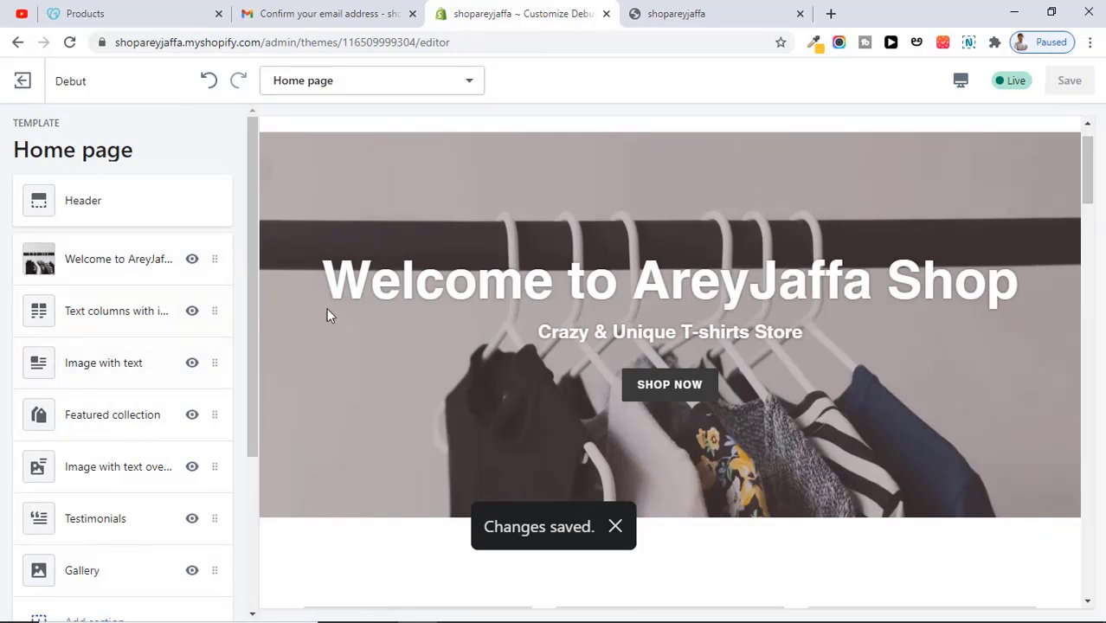
pyautogui.moveTo(1089, 185); pyautogui.dragTo(1078, 303)
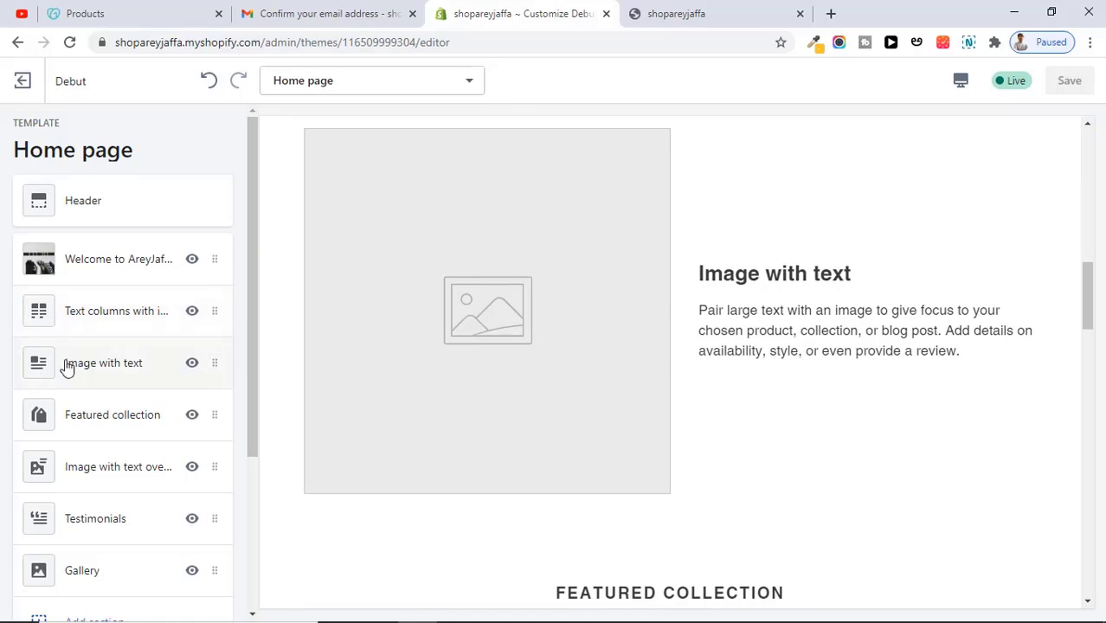
pyautogui.click(45, 370)
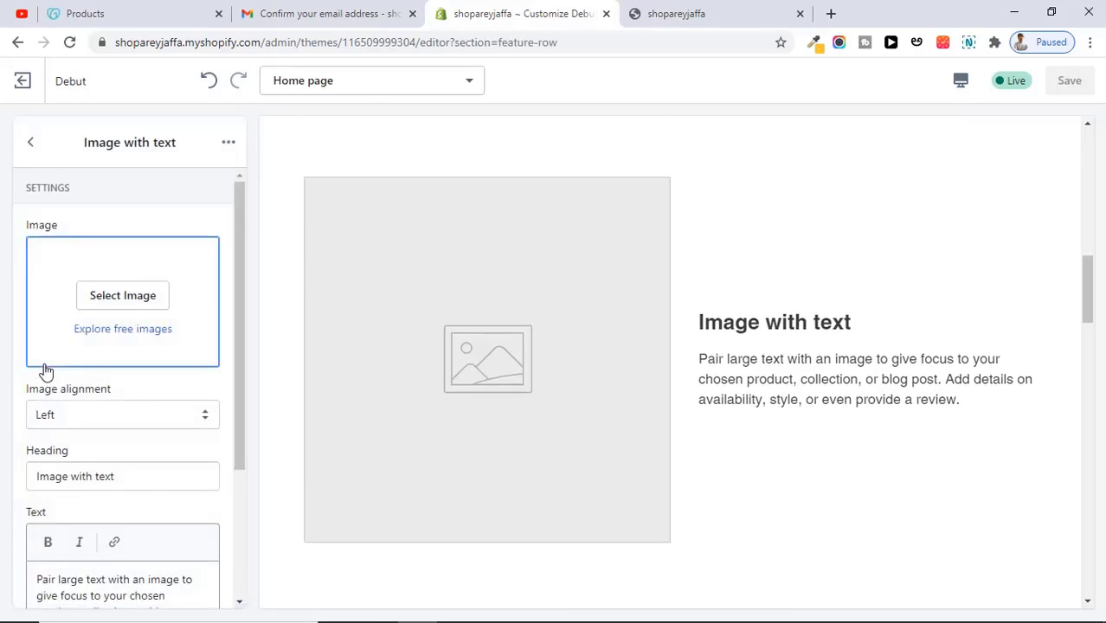
pyautogui.click(125, 300)
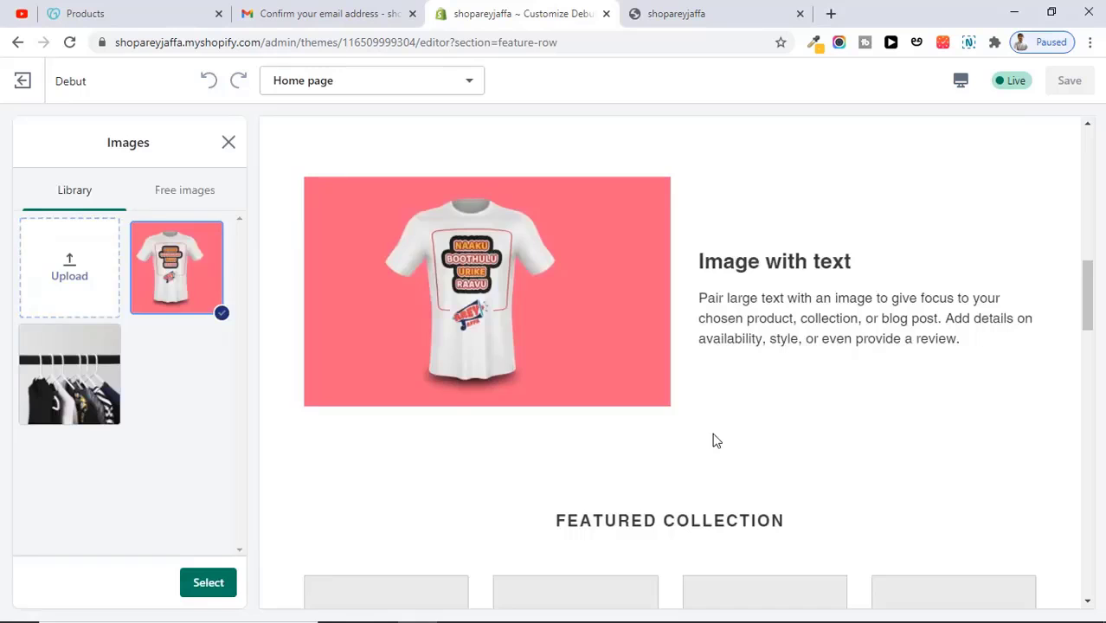
pyautogui.click(208, 583)
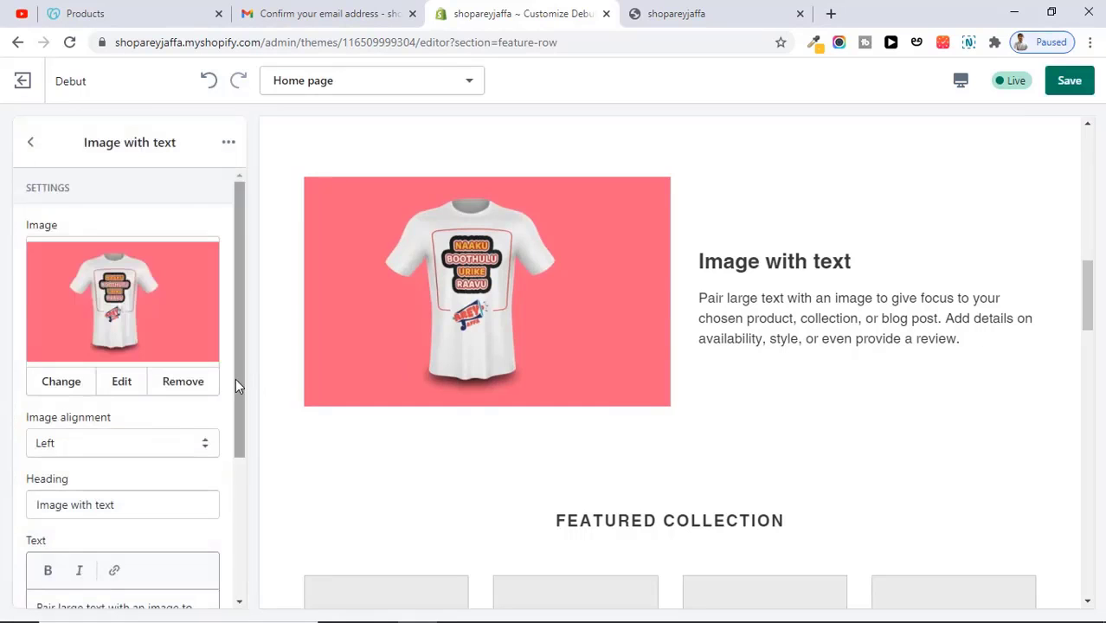
# Step: Set the Image with text section's heading to "sarcastic T-shirt" and save the changes
pyautogui.moveTo(235, 379); pyautogui.dragTo(240, 437)
pyautogui.click(128, 421)
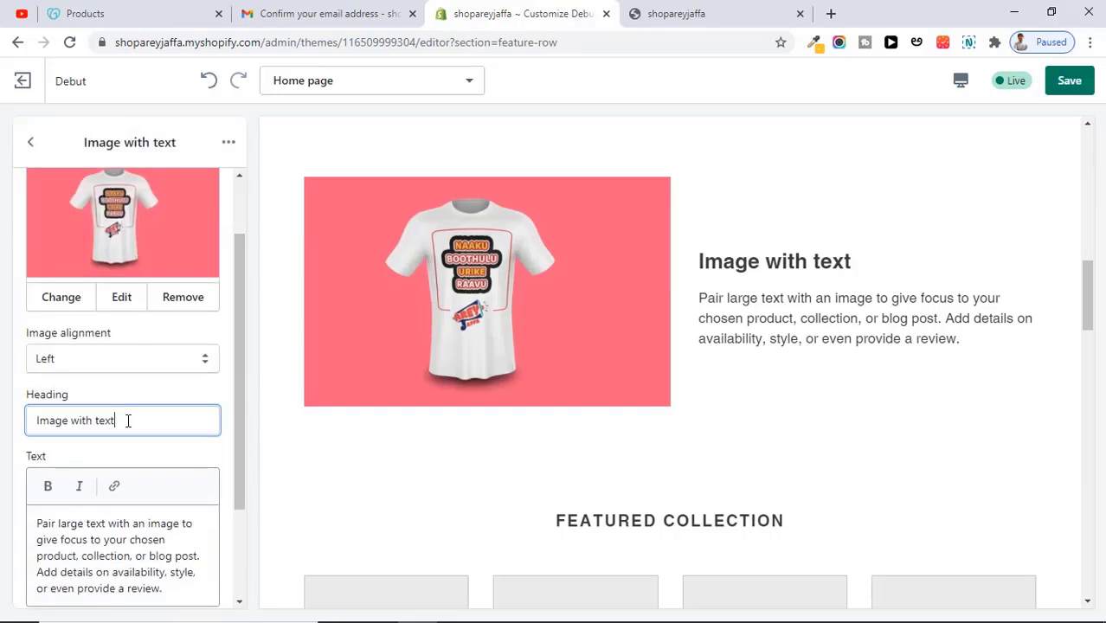
pyautogui.hotkey('ctrl', 'a')
pyautogui.write('sarcastic')
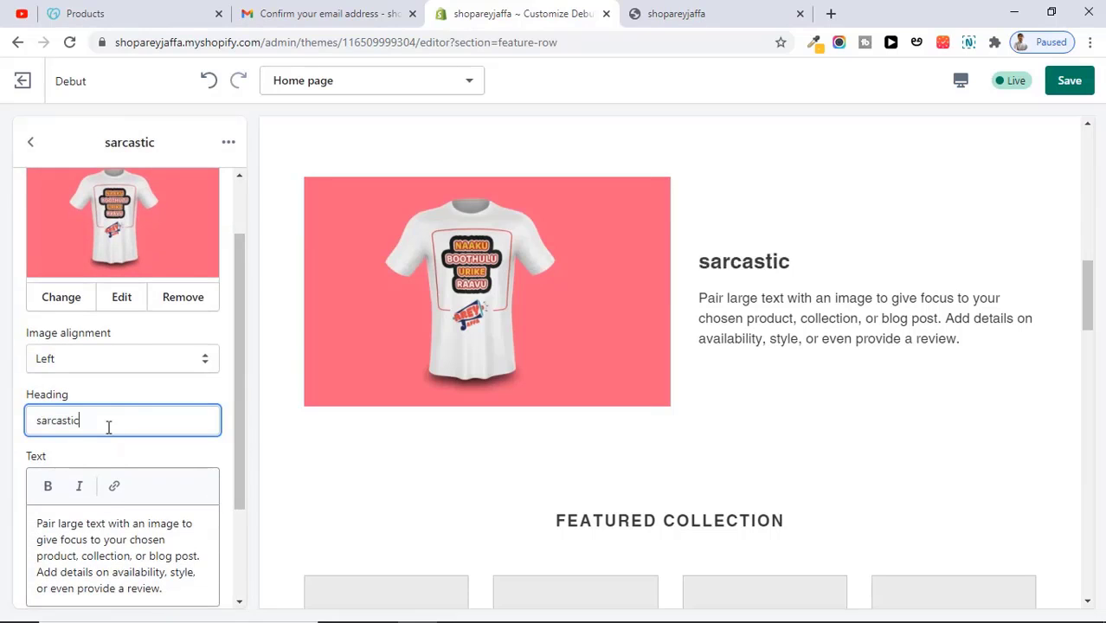
pyautogui.write(' Tshirt')
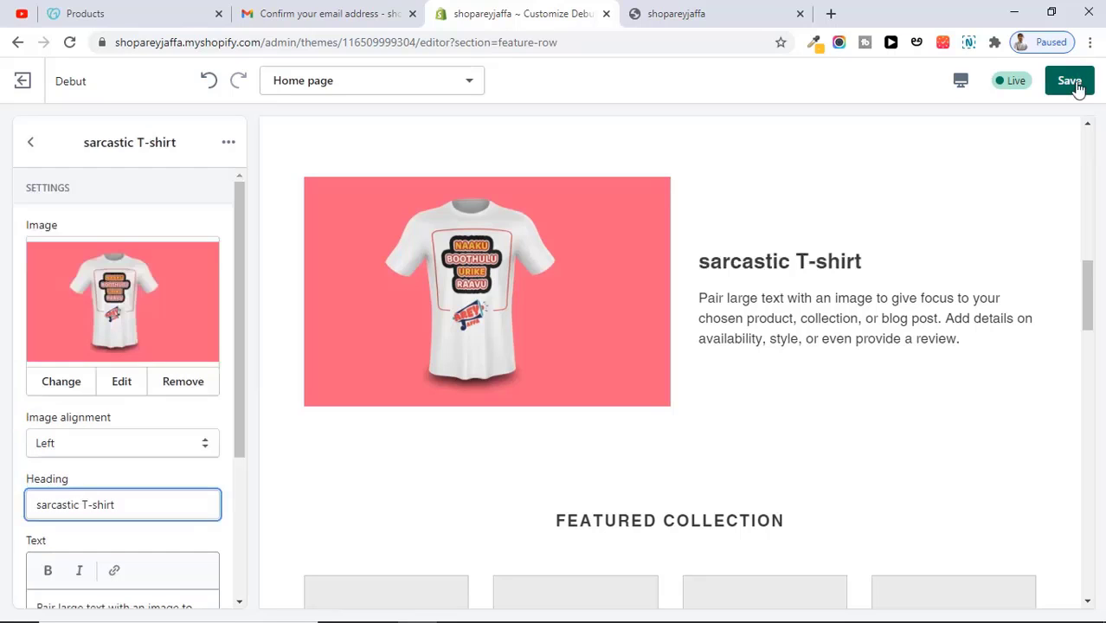
pyautogui.click(1075, 85)
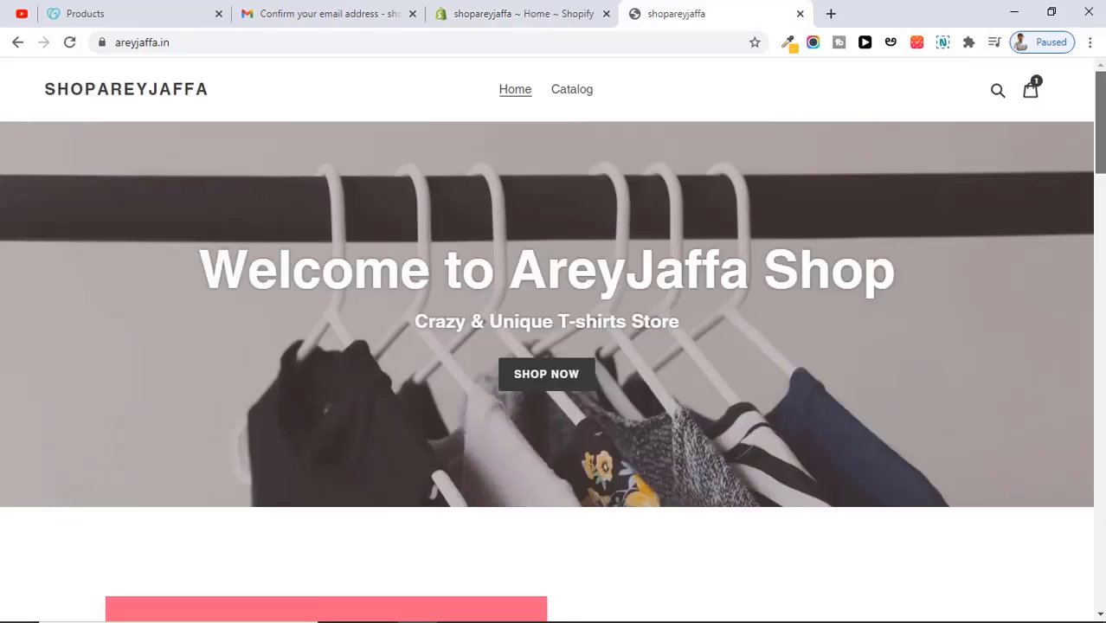
# Step: Look through the live areyjaffa.in home page from the banner down to the featured collection
pyautogui.scroll(-1, 554, 286)
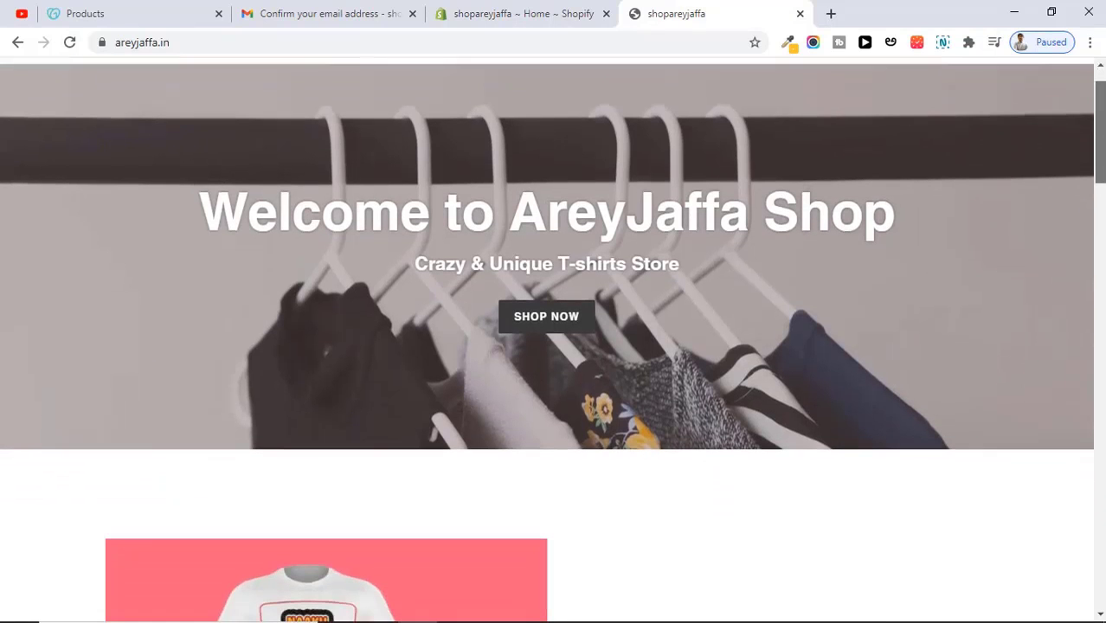
pyautogui.moveTo(1100, 154); pyautogui.dragTo(1099, 296)
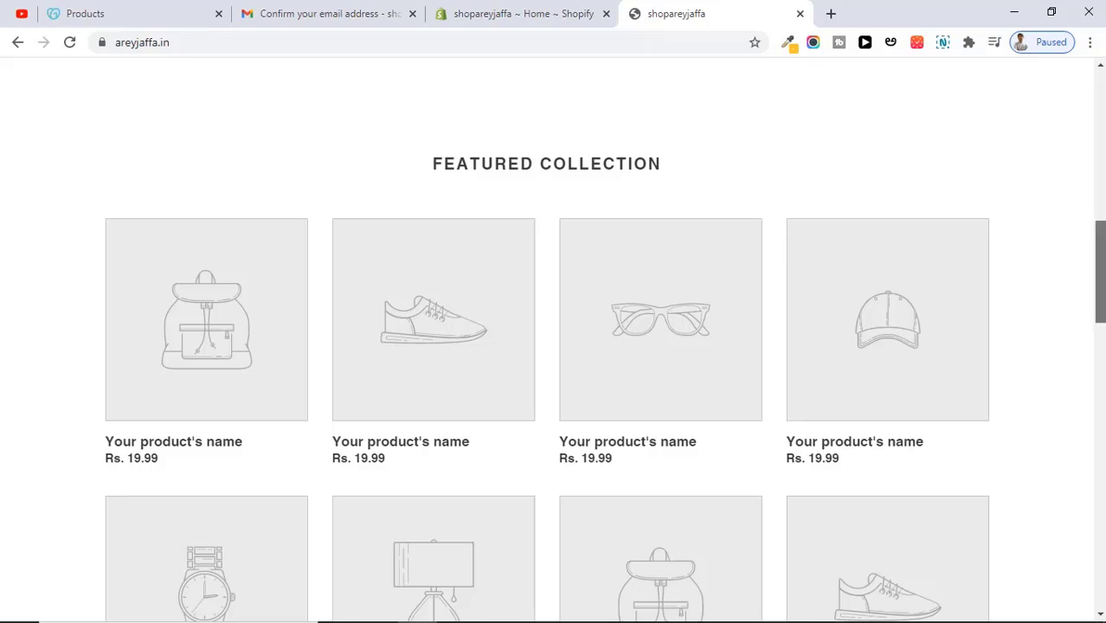
pyautogui.scroll(-1, 1100, 278)
pyautogui.scroll(-2, 1100, 285)
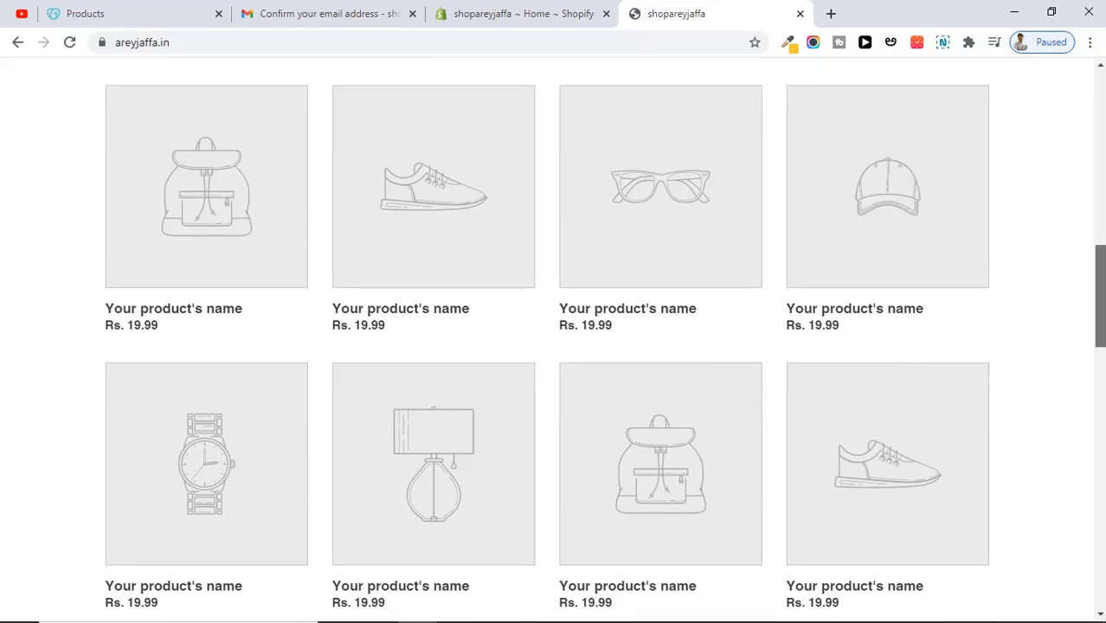
pyautogui.scroll(1, 1099, 295)
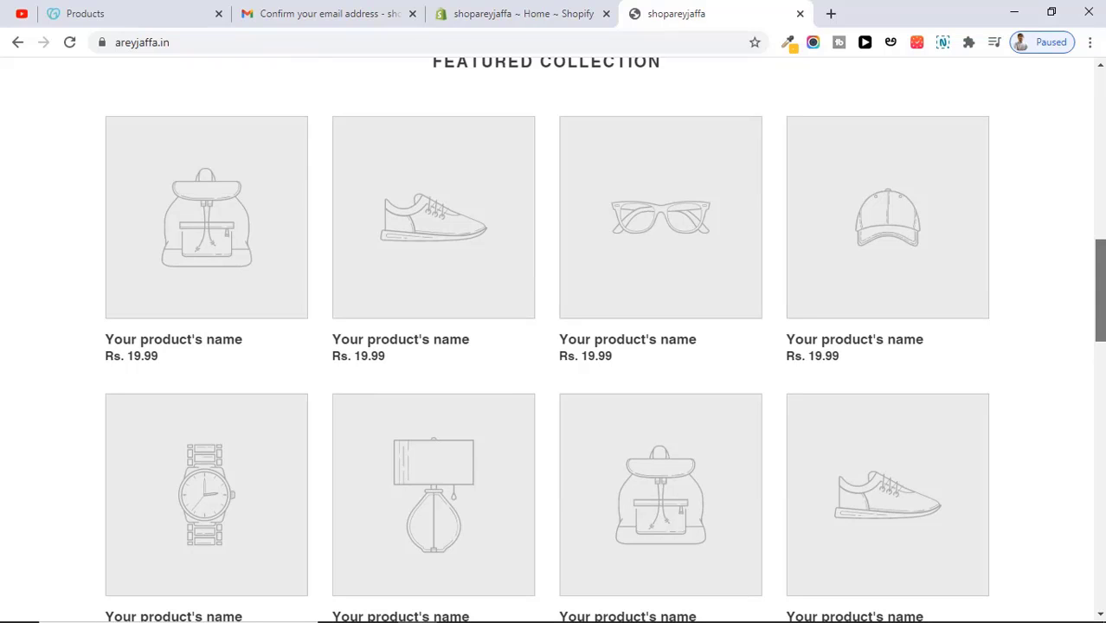
pyautogui.moveTo(1102, 316); pyautogui.dragTo(1080, 148)
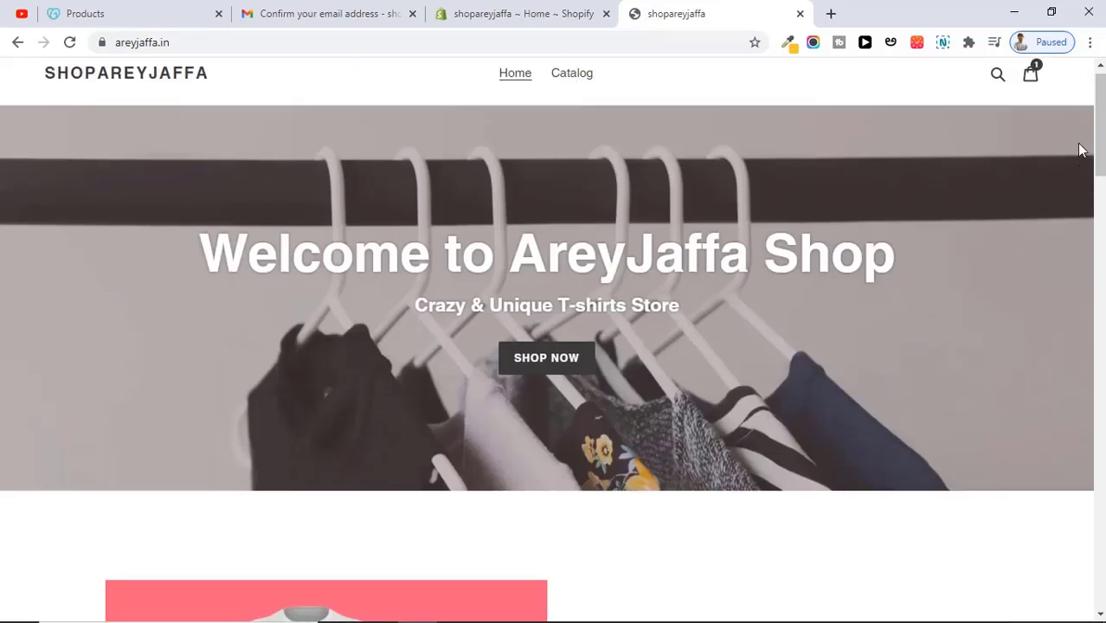
# Step: Switch back to the Shopify admin and open the Debut theme for customization
pyautogui.click(524, 13)
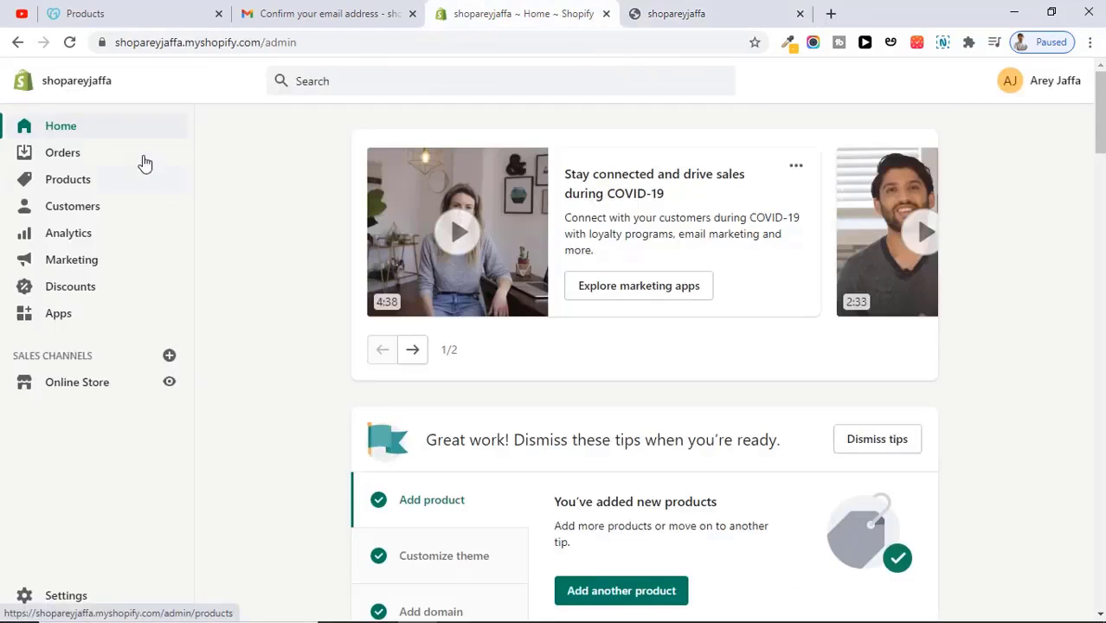
pyautogui.click(118, 382)
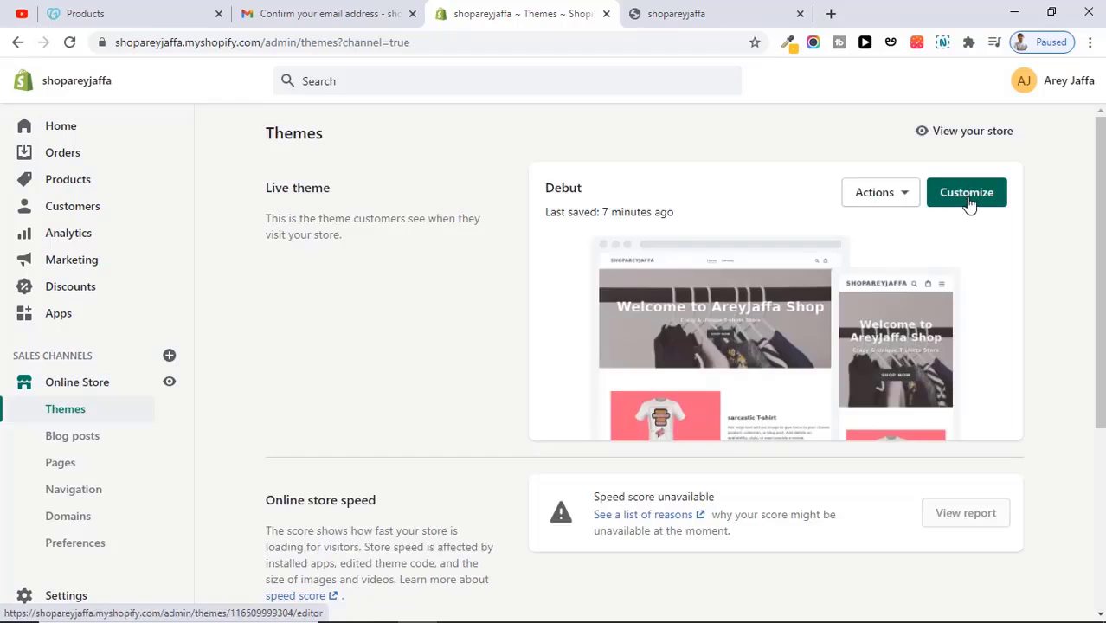
pyautogui.click(967, 195)
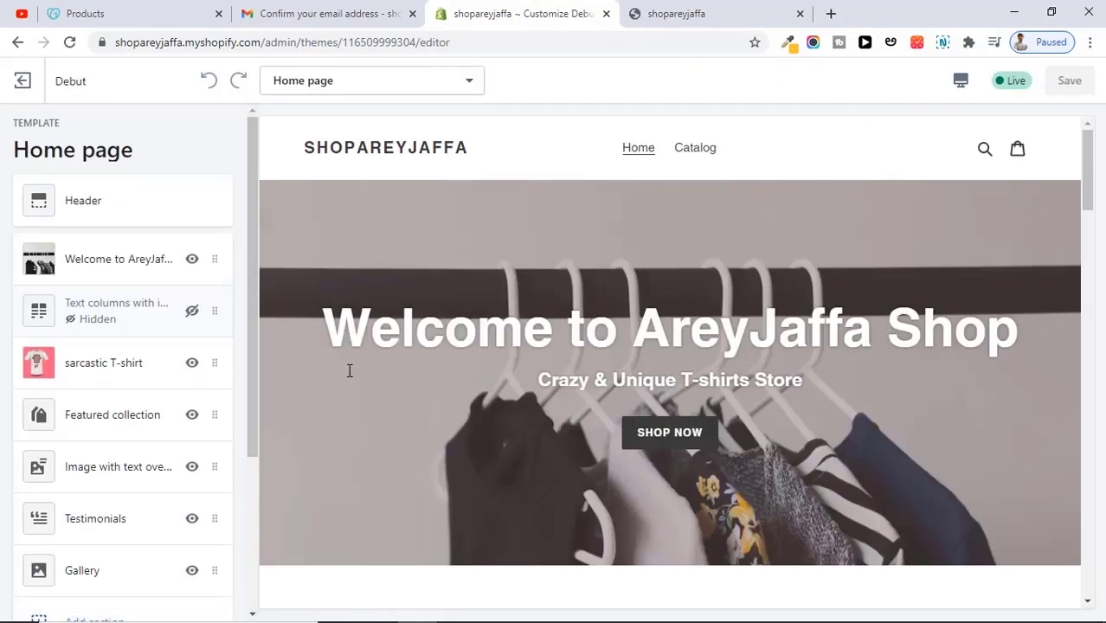
# Step: Assign the Home page collection to the Featured collection section
pyautogui.click(96, 425)
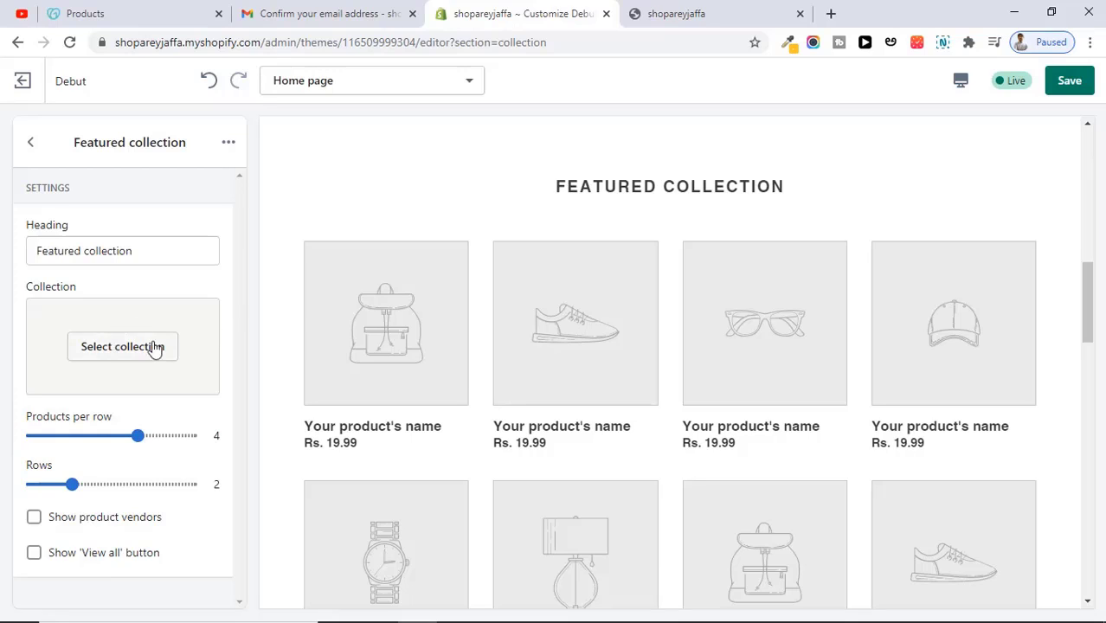
pyautogui.click(95, 358)
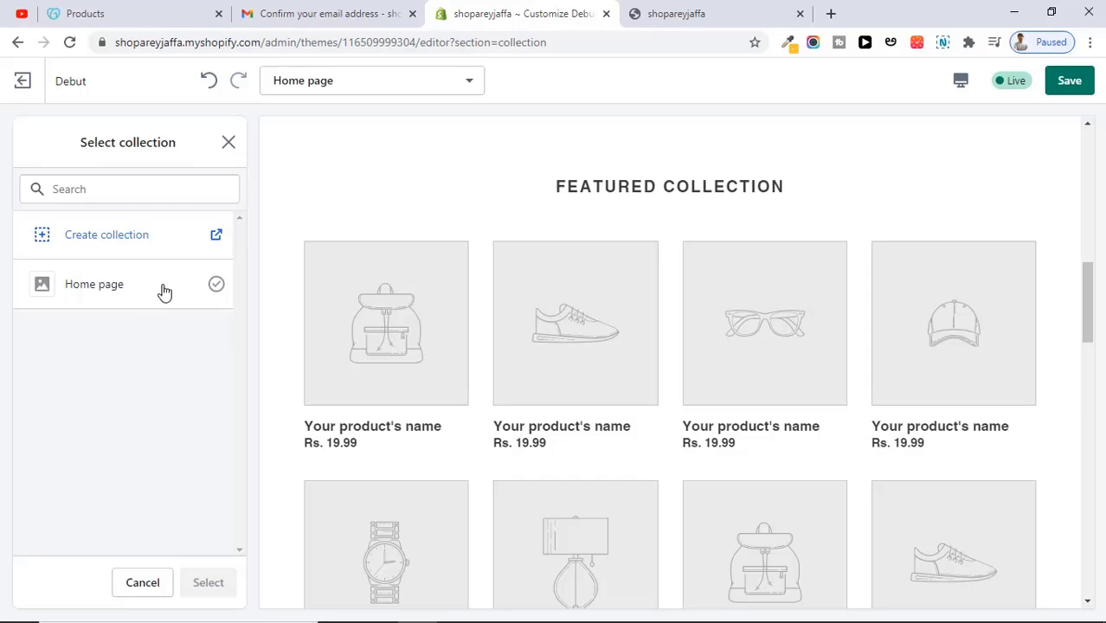
pyautogui.click(217, 285)
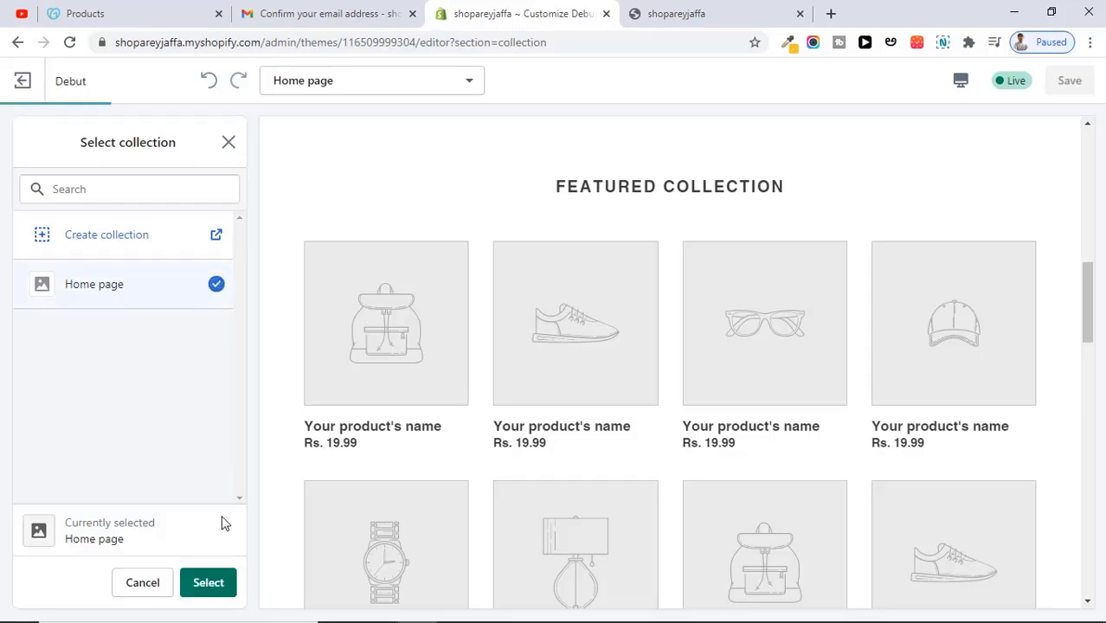
pyautogui.click(209, 583)
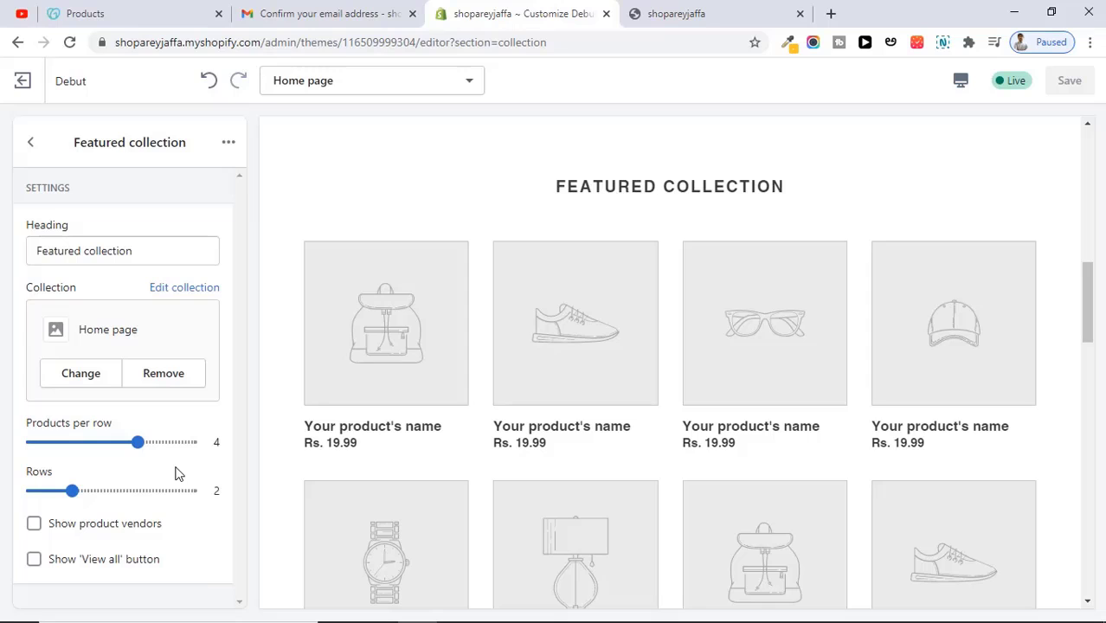
# Step: Leave the theme customization and open the store's list of product collections
pyautogui.click(24, 86)
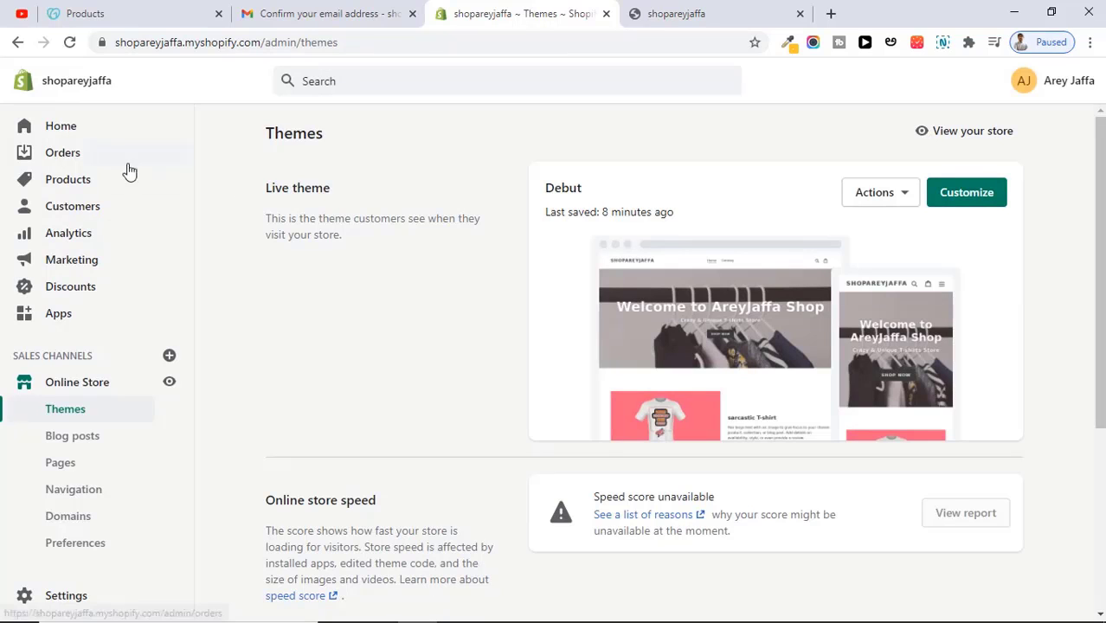
pyautogui.click(102, 181)
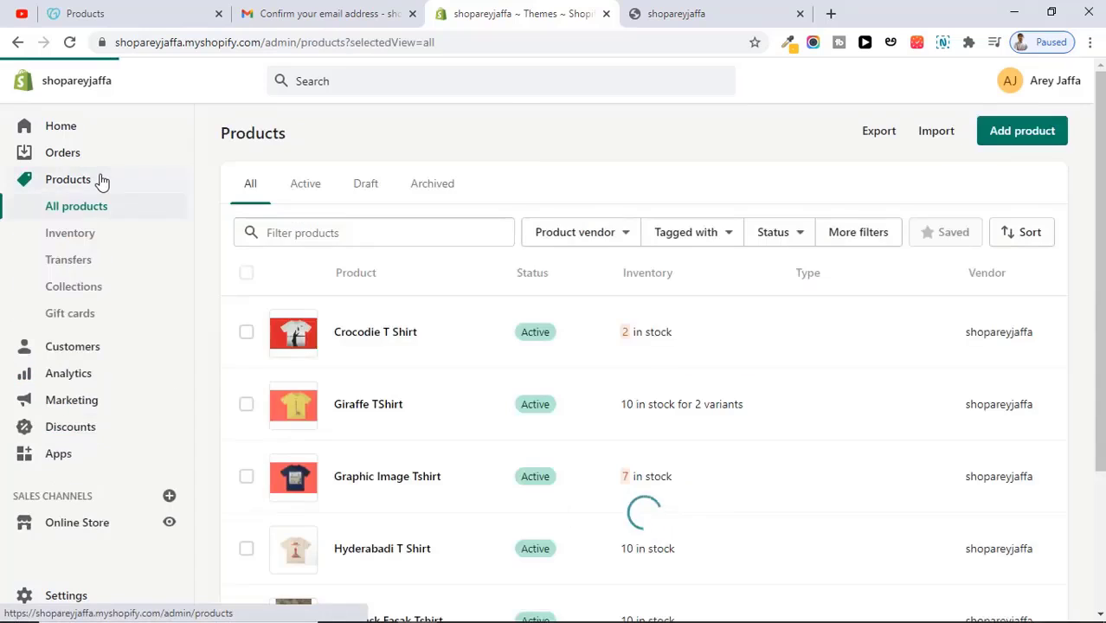
pyautogui.click(114, 289)
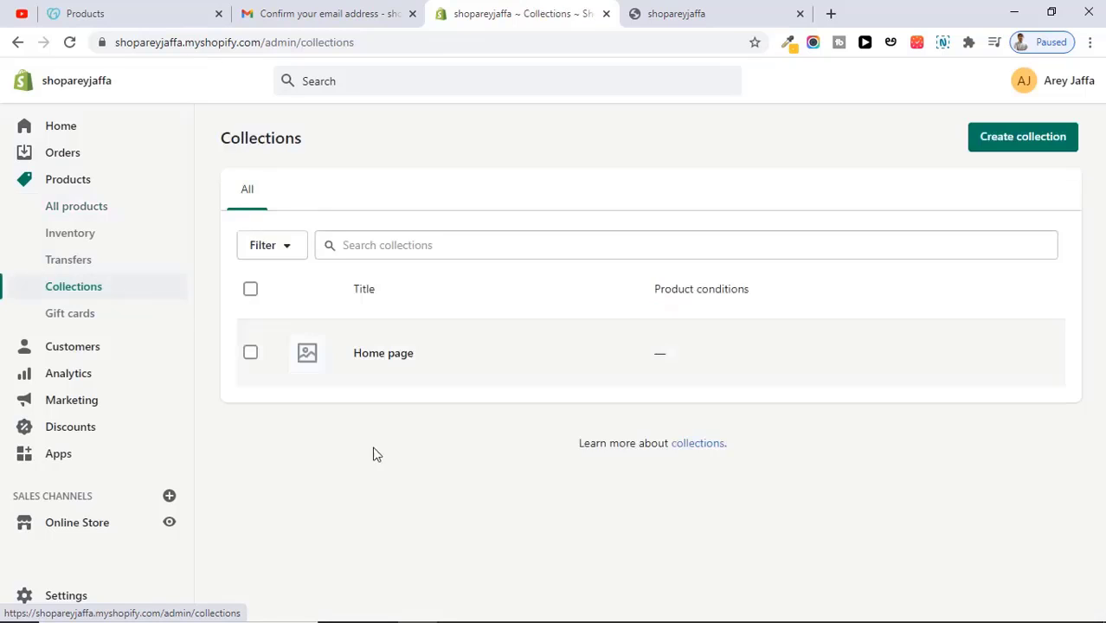
# Step: Open the Home page collection and browse the store's products available for adding to it
pyautogui.click(422, 374)
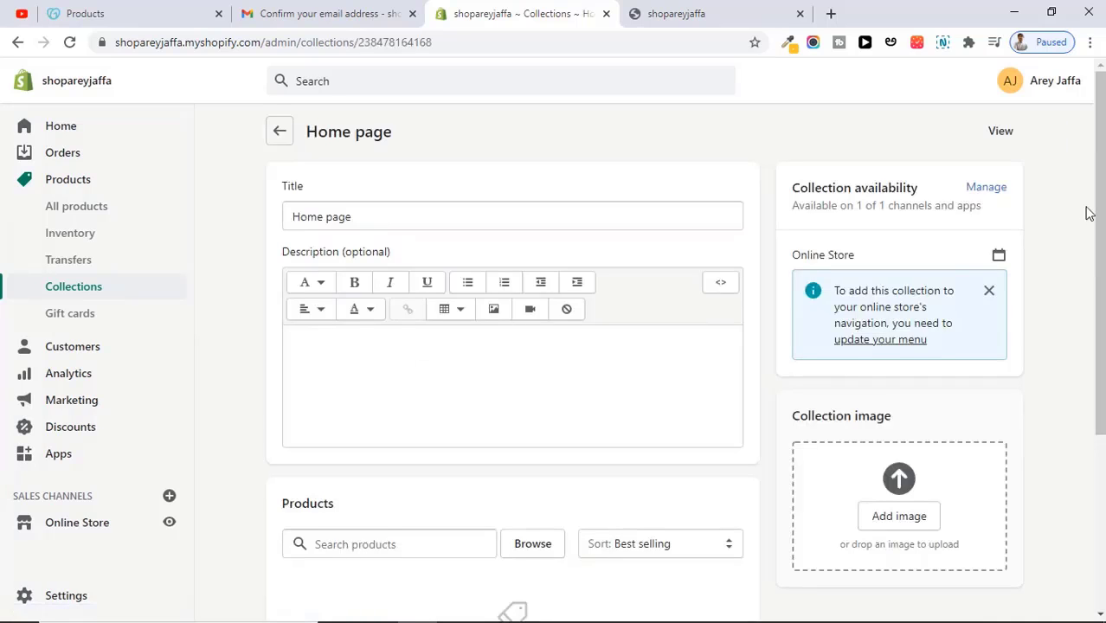
pyautogui.moveTo(1094, 180); pyautogui.dragTo(1082, 341)
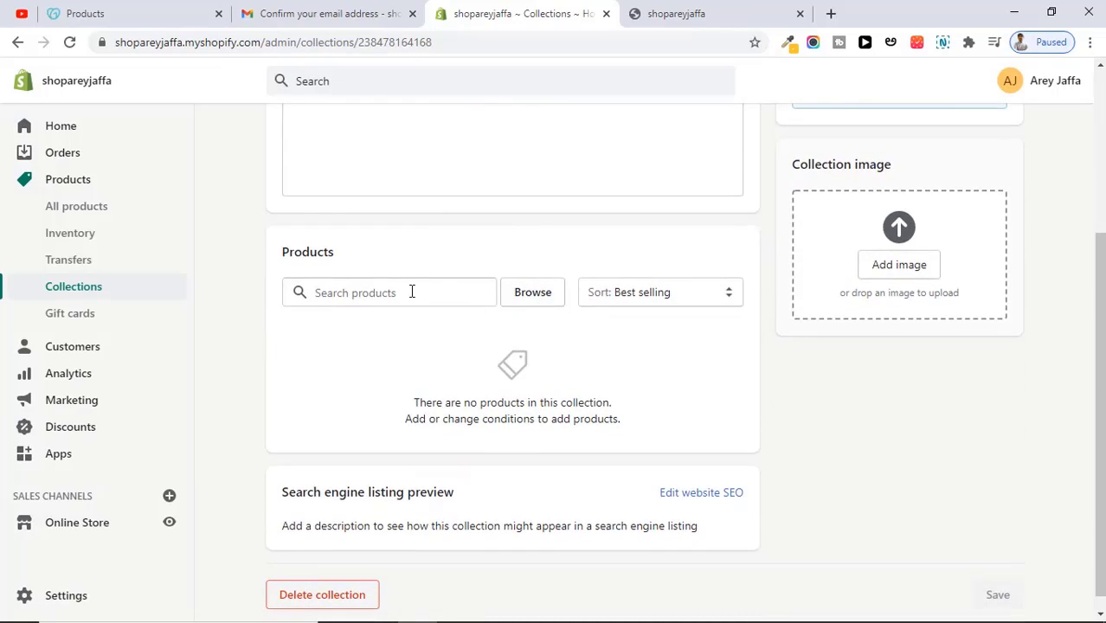
pyautogui.click(533, 292)
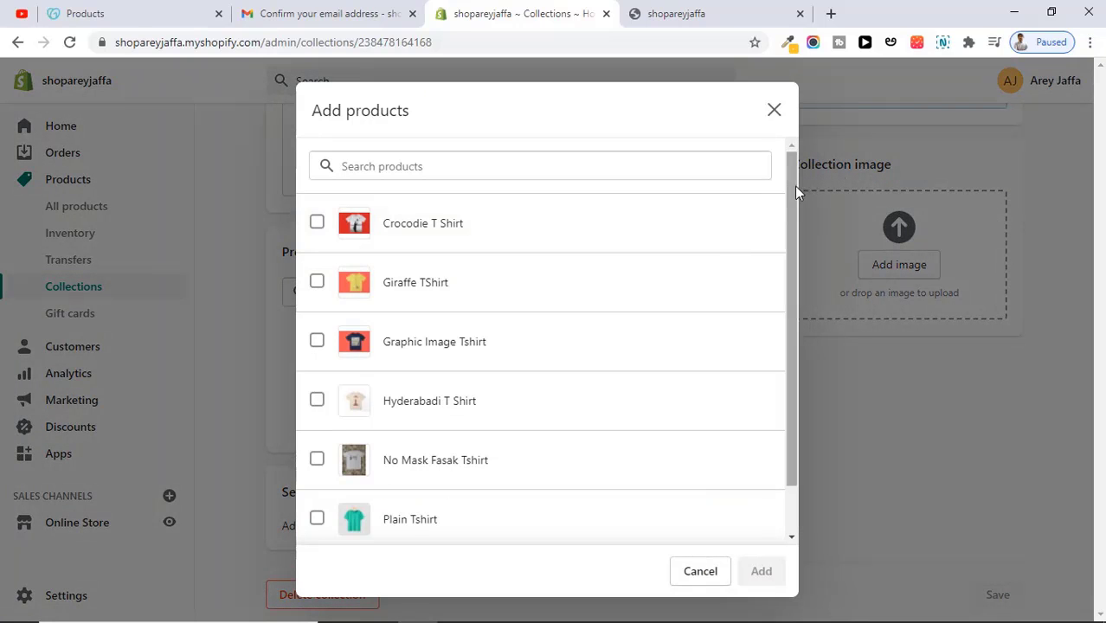
pyautogui.moveTo(793, 186); pyautogui.dragTo(781, 138)
pyautogui.scroll(-1, 783, 199)
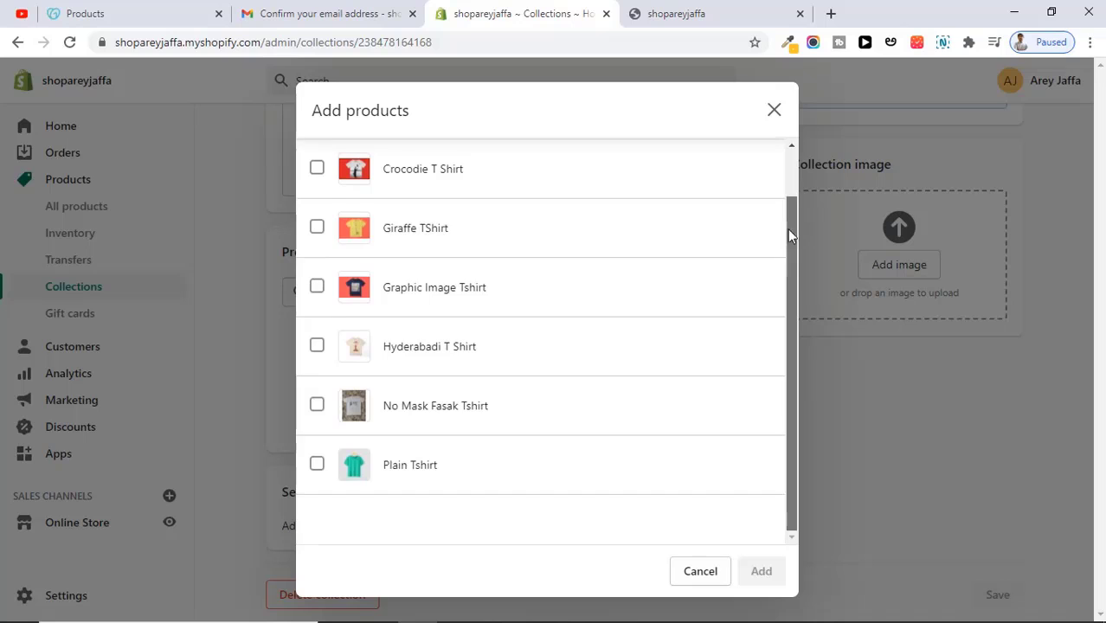
pyautogui.moveTo(788, 230); pyautogui.dragTo(794, 182)
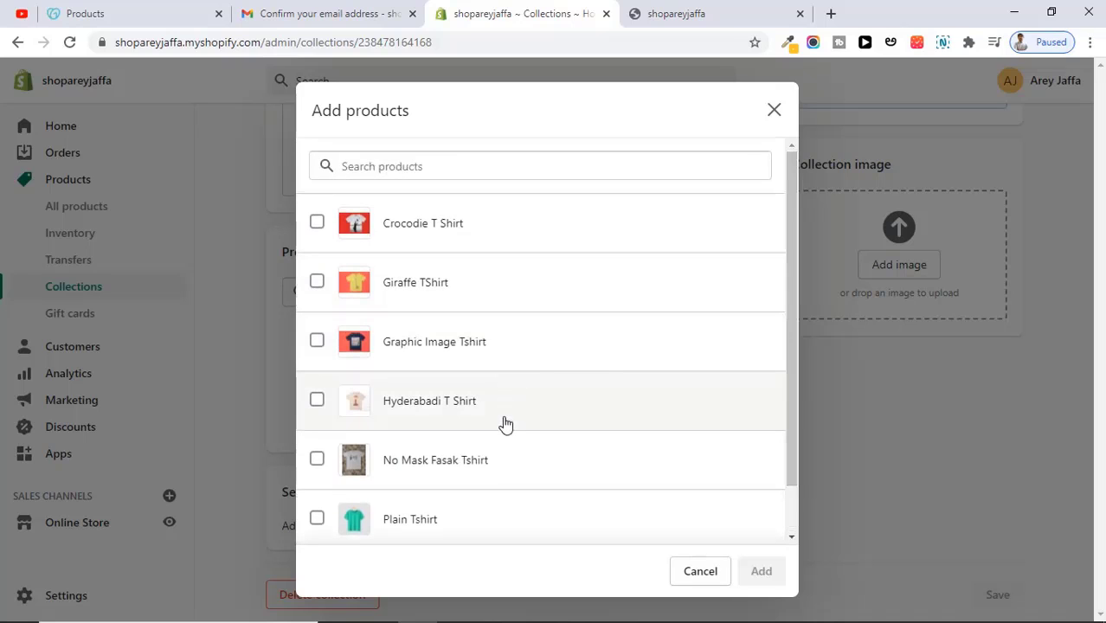
# Step: Add the Crocodie, Giraffe, Graphic Image, Hyderabadi, No Mask Fasak and Plain T-shirts to the Home page collection
pyautogui.click(317, 227)
pyautogui.click(318, 283)
pyautogui.click(317, 341)
pyautogui.click(317, 400)
pyautogui.click(317, 459)
pyautogui.click(317, 518)
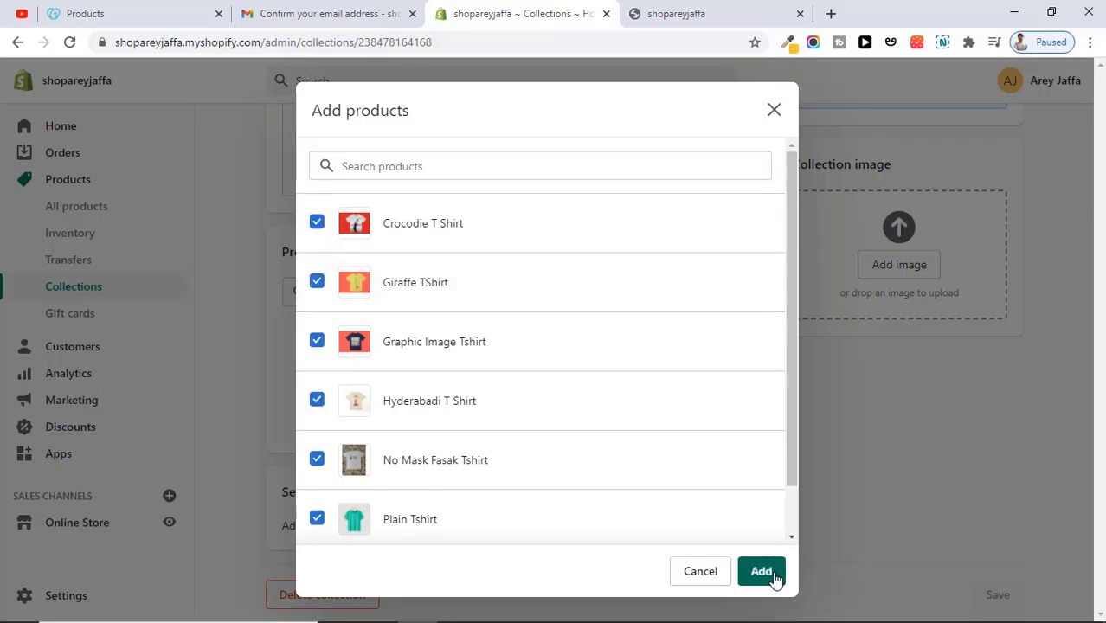
pyautogui.click(773, 576)
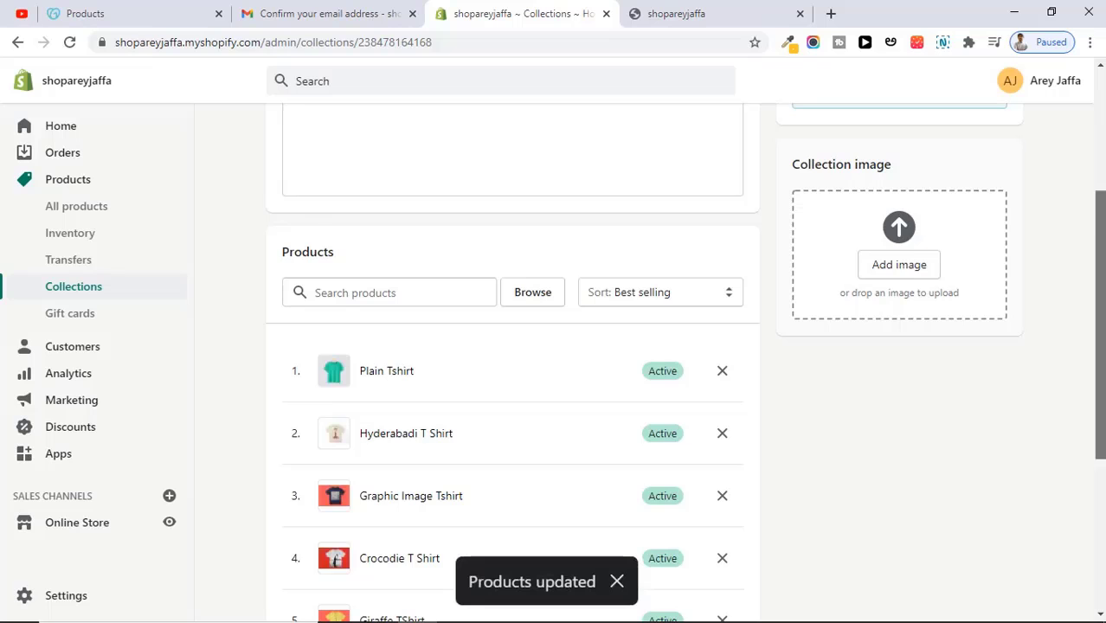
pyautogui.moveTo(1098, 299); pyautogui.dragTo(1103, 127)
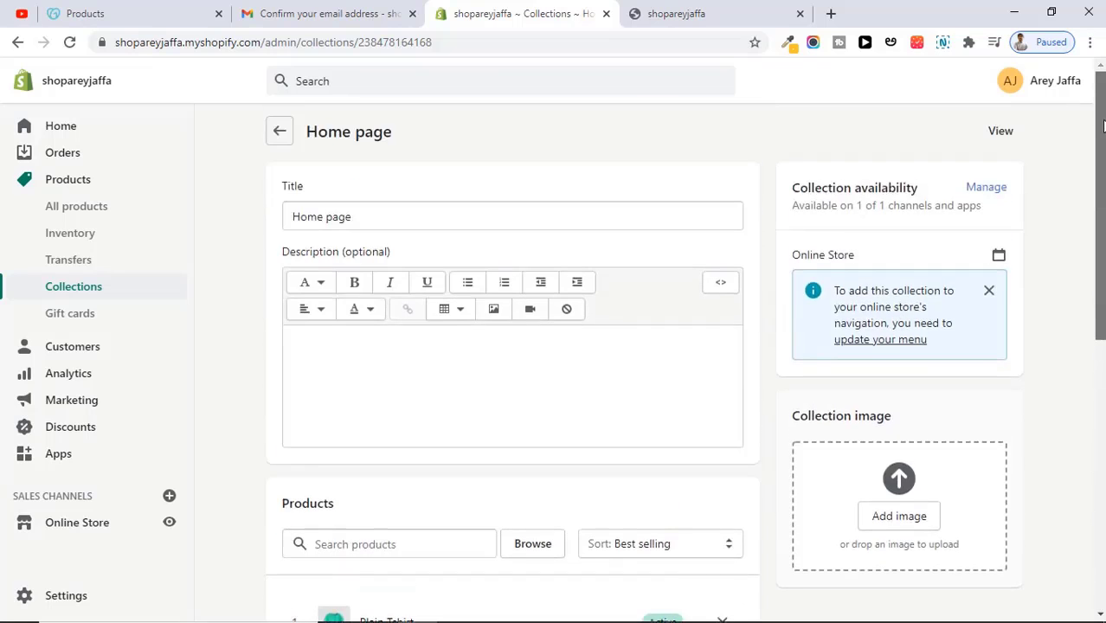
# Step: Switch to the live areyjaffa.in store, reload its home page and check the products in the featured collection
pyautogui.click(656, 7)
pyautogui.scroll(-7, 1060, 161)
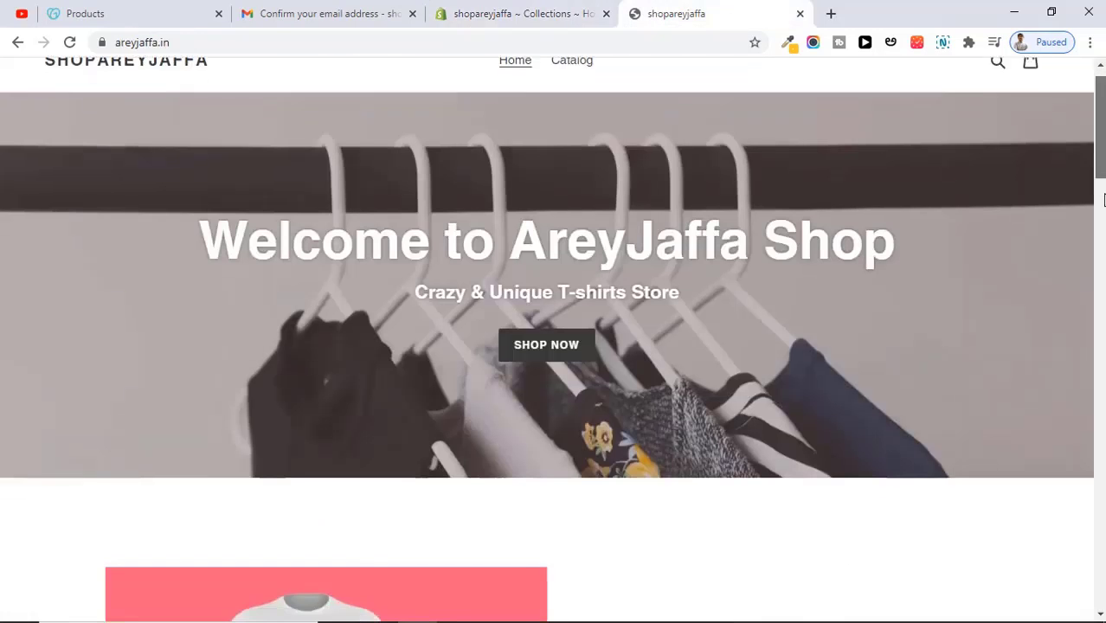
pyautogui.scroll(-5, 1099, 312)
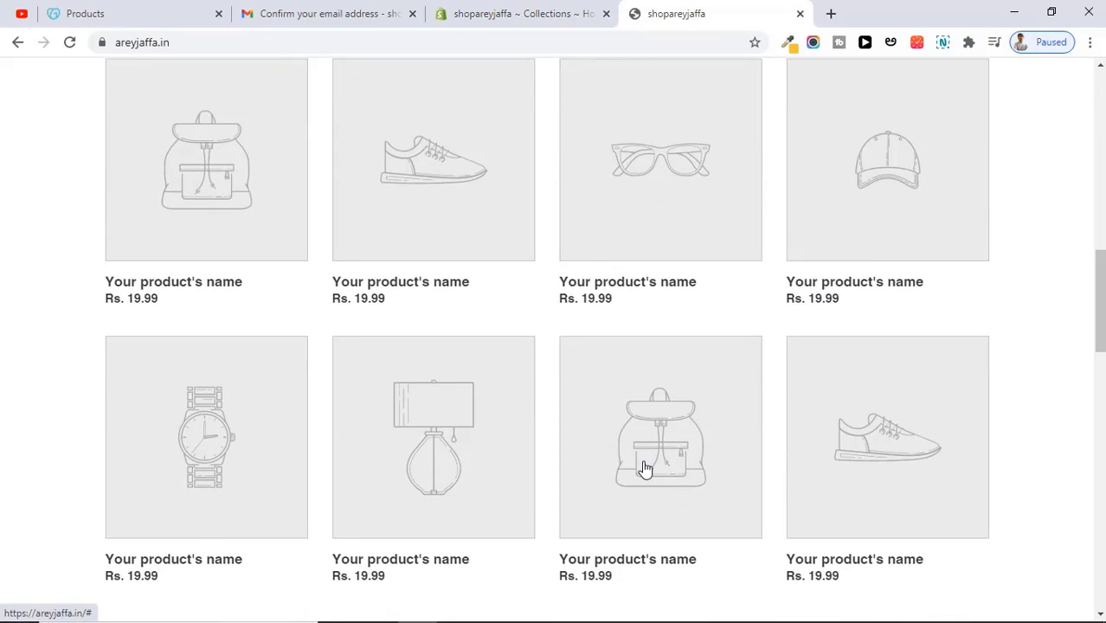
pyautogui.click(70, 43)
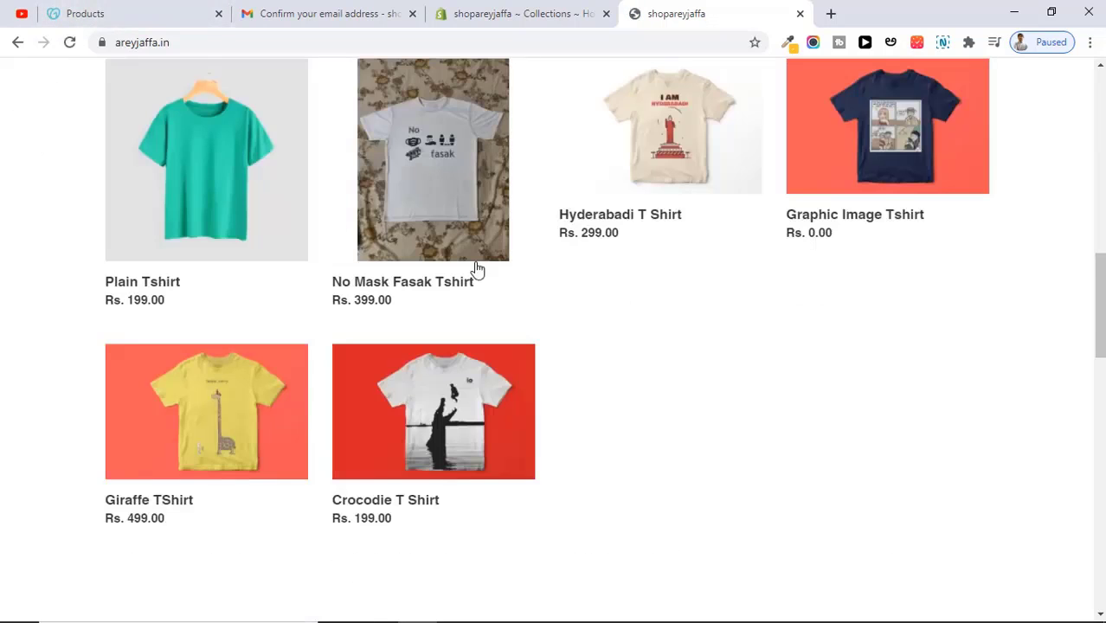
pyautogui.moveTo(1103, 328)
pyautogui.mouseDown()
pyautogui.moveTo(1103, 292)
pyautogui.moveTo(1103, 322)
pyautogui.mouseUp()
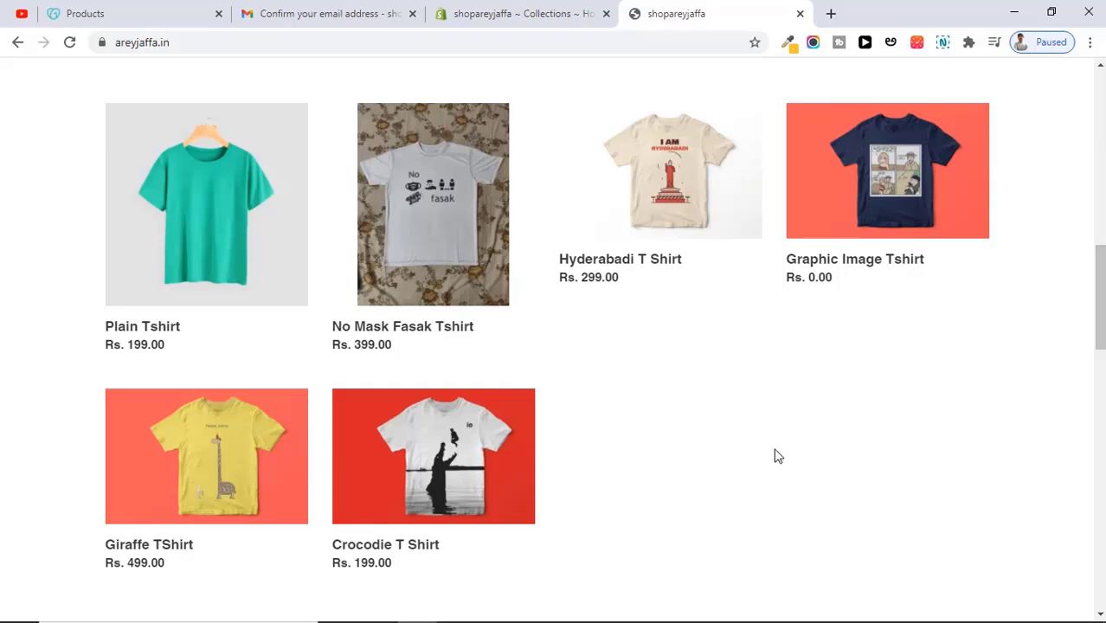
# Step: Back in the Shopify admin, customize the Debut theme's Featured collection to 3 products per row and save the theme
pyautogui.click(520, 13)
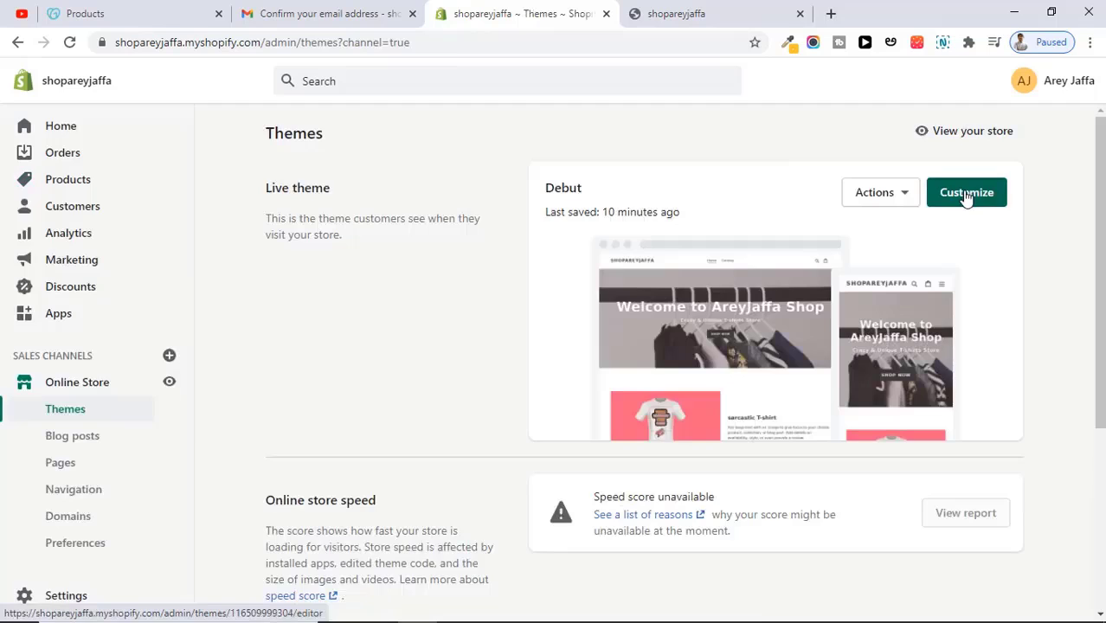
pyautogui.click(967, 194)
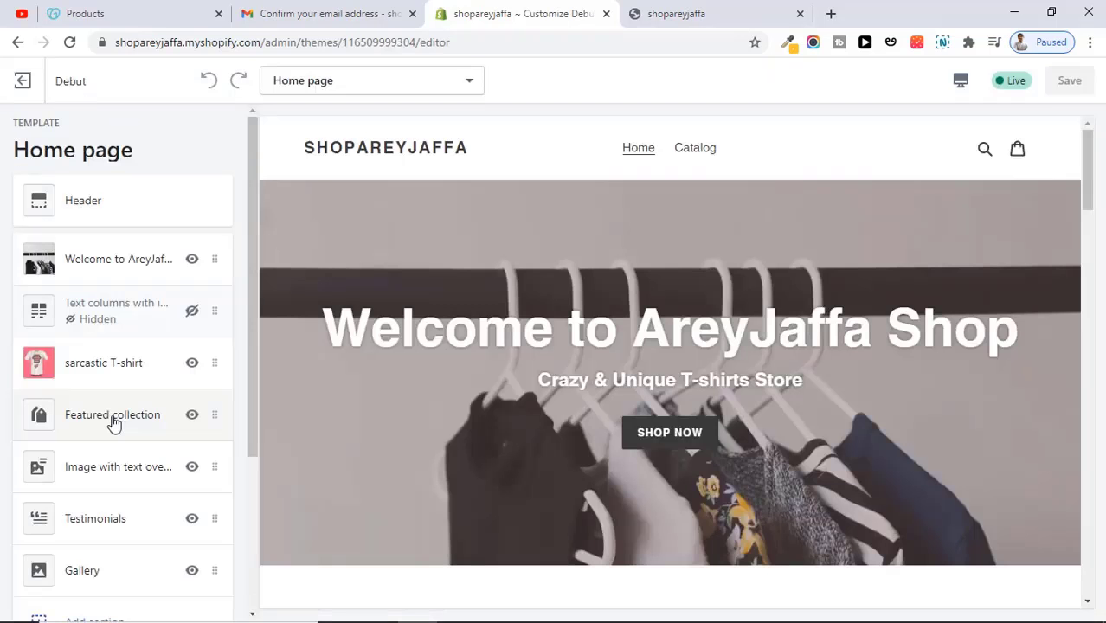
pyautogui.click(113, 416)
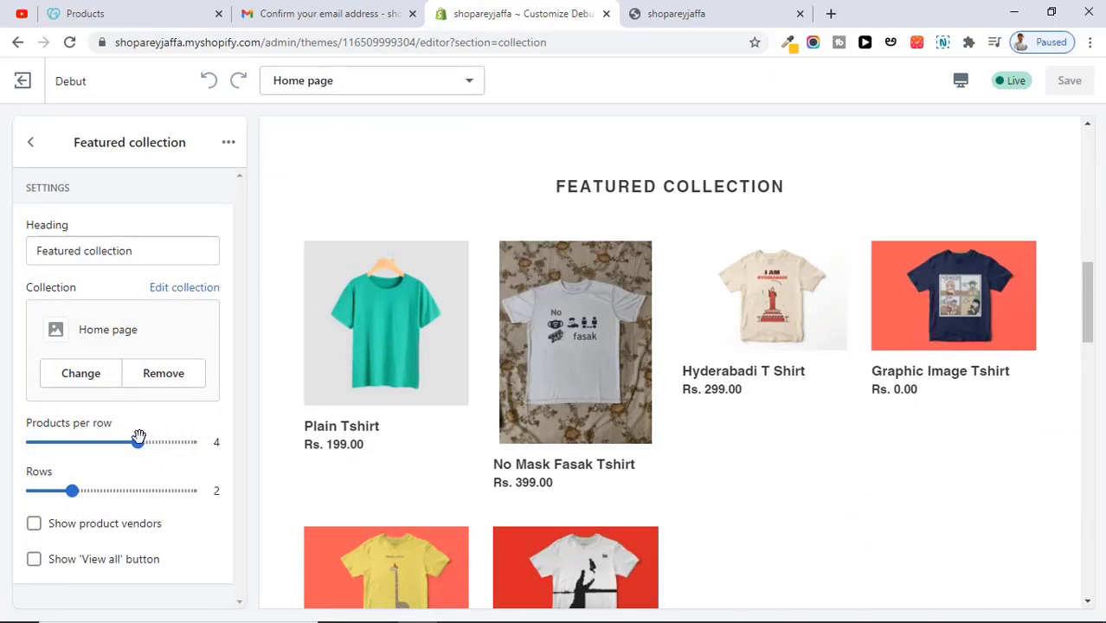
pyautogui.moveTo(137, 440); pyautogui.dragTo(122, 448)
pyautogui.click(111, 446)
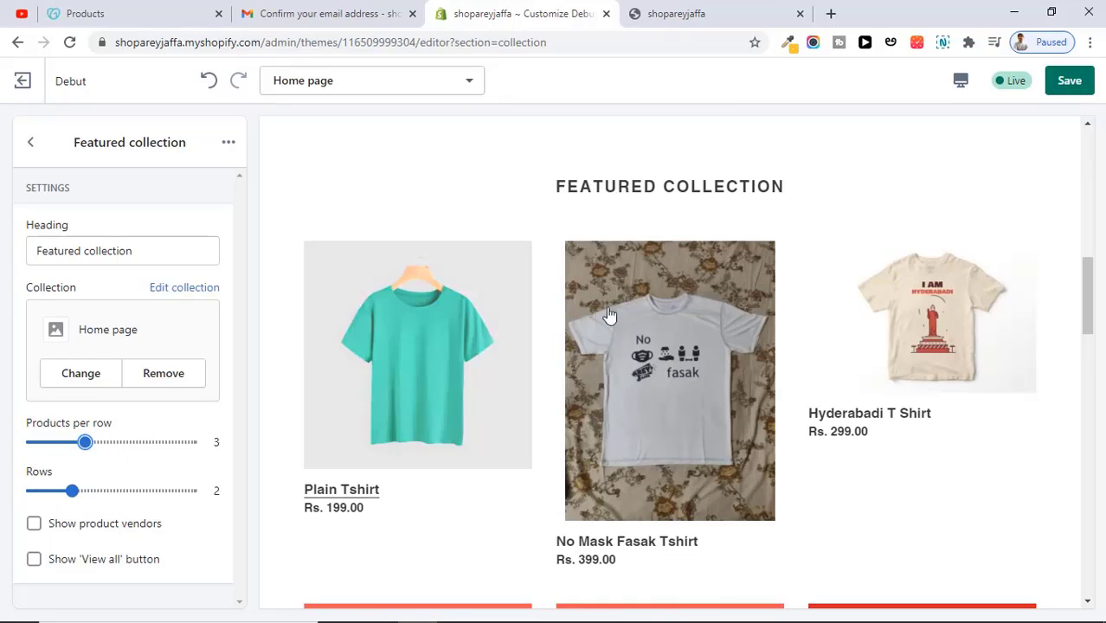
pyautogui.moveTo(1085, 293); pyautogui.dragTo(1087, 139)
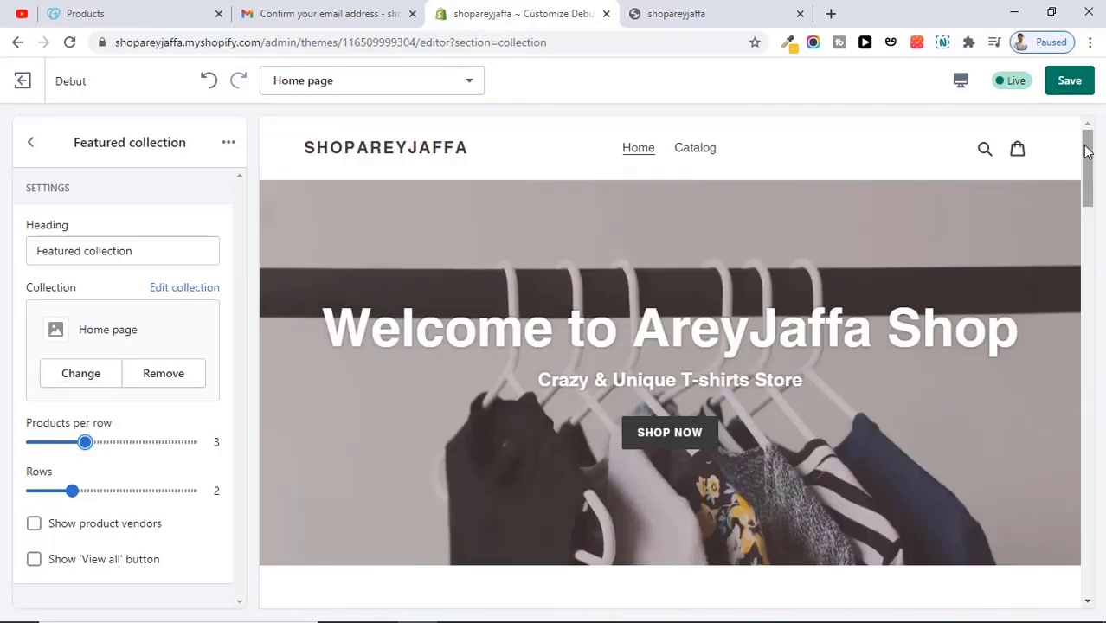
pyautogui.click(1074, 81)
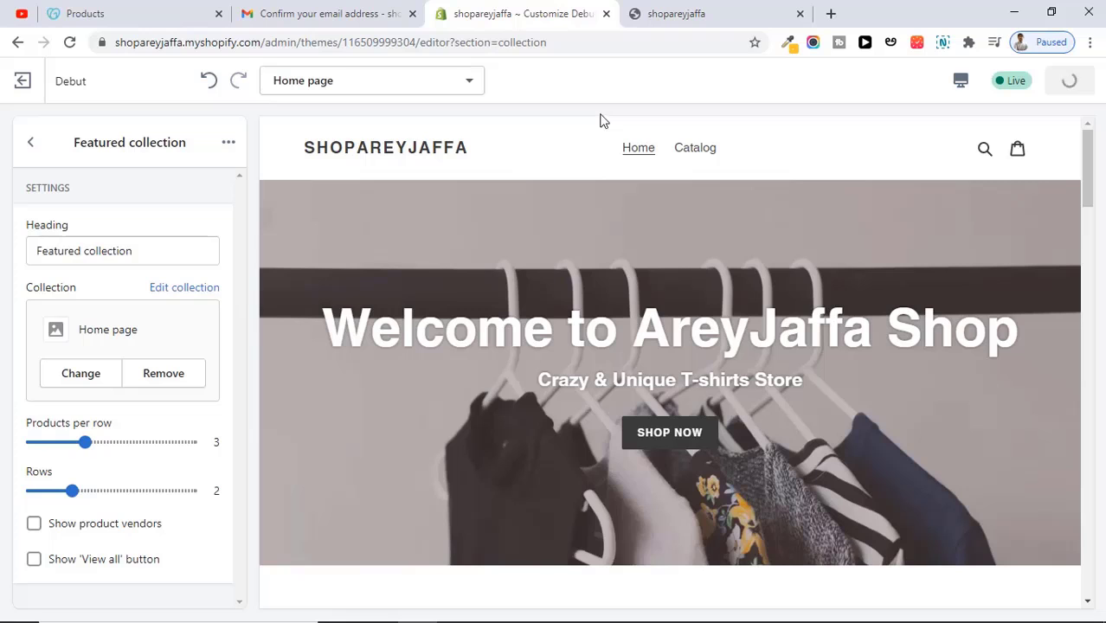
# Step: Reload the live areyjaffa.in home page and review the featured collection's layout and the header menu
pyautogui.click(641, 10)
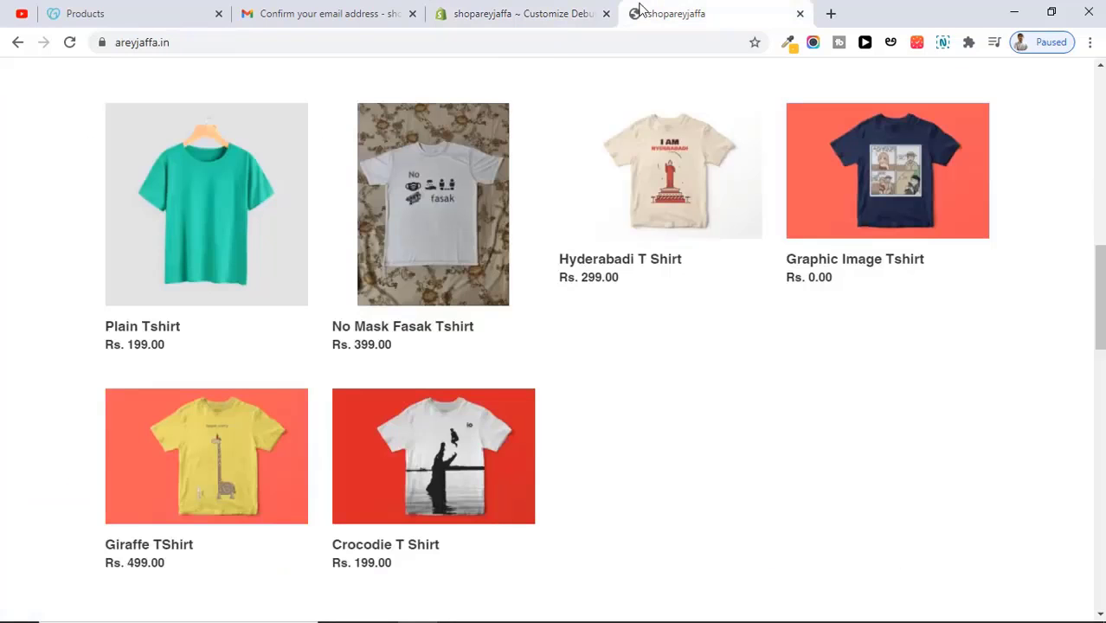
pyautogui.click(71, 46)
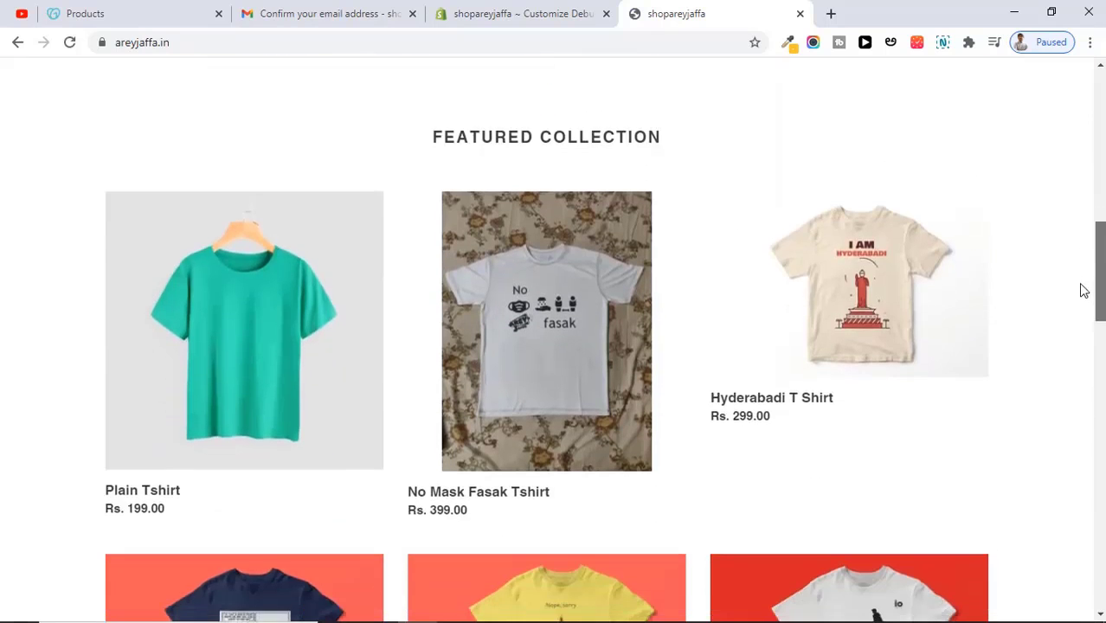
pyautogui.moveTo(1084, 290); pyautogui.dragTo(1069, 116)
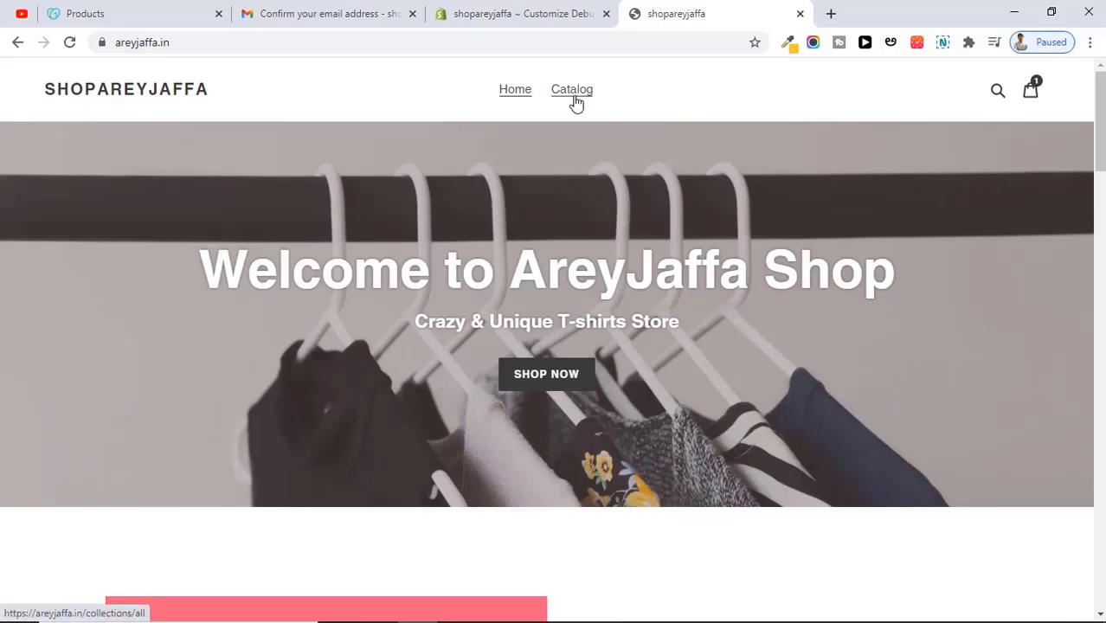
pyautogui.scroll(-9, 1088, 320)
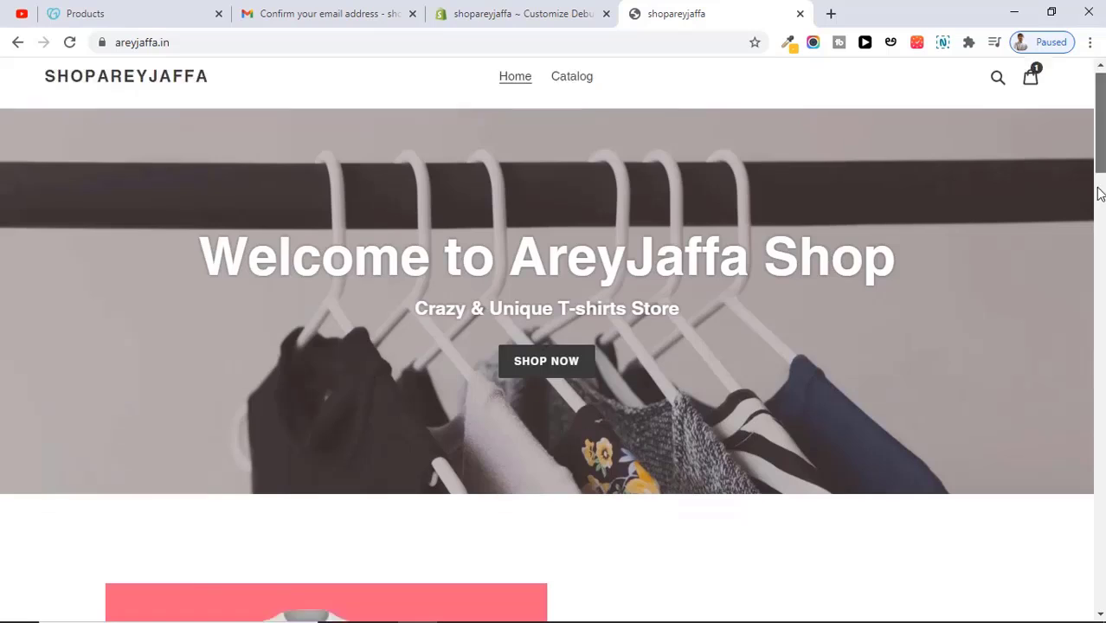
pyautogui.scroll(-3, 1089, 320)
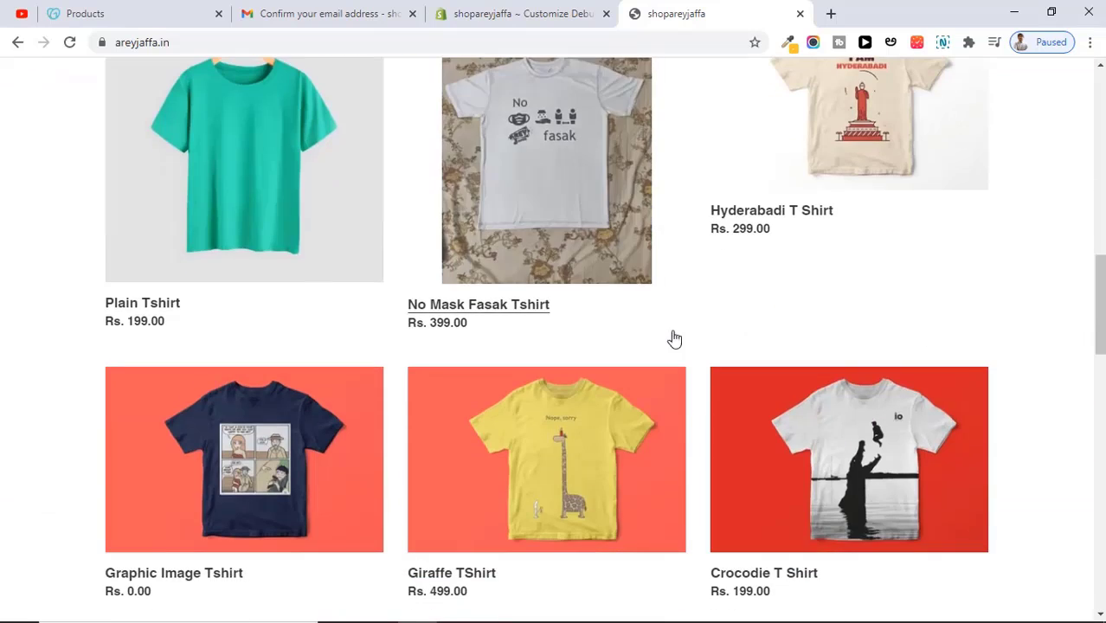
# Step: Return to the Shopify admin and open the online store's Main menu for editing
pyautogui.click(510, 12)
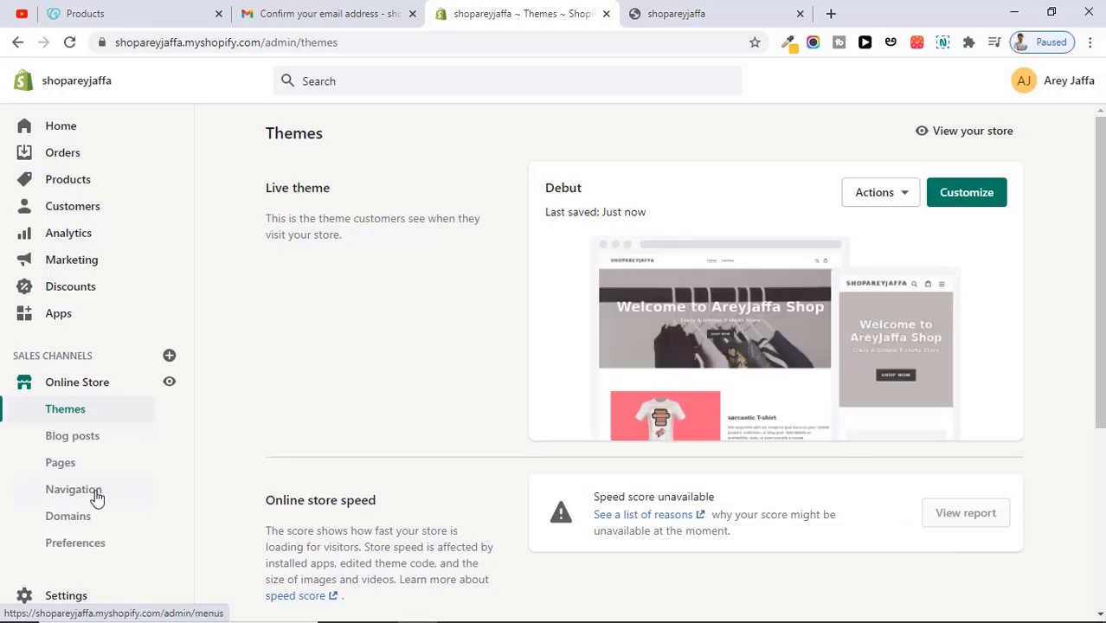
pyautogui.click(97, 499)
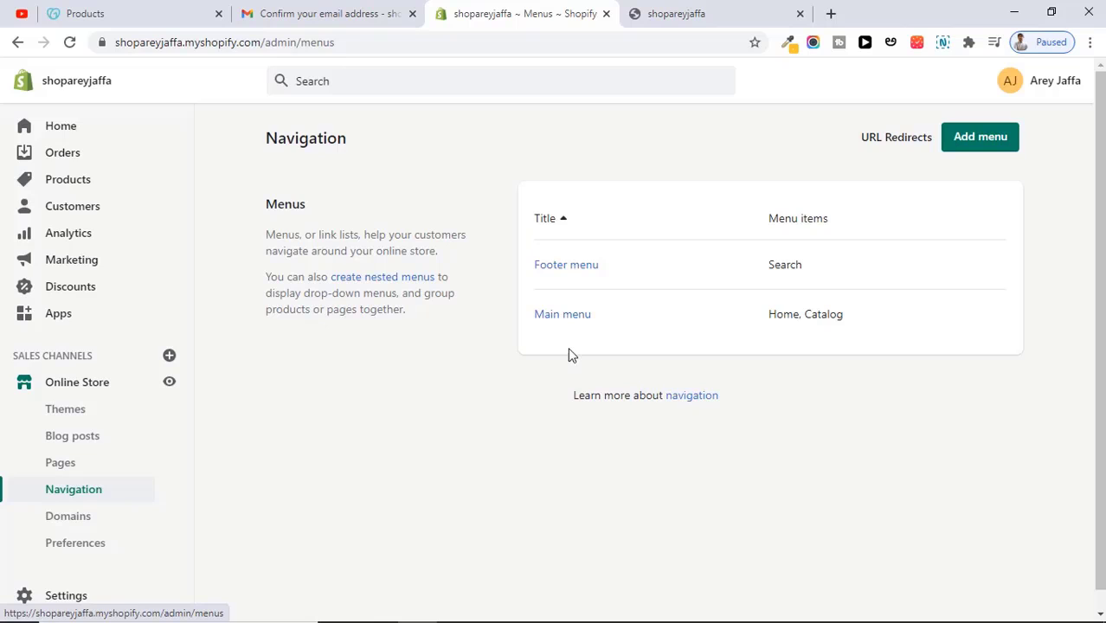
pyautogui.click(575, 322)
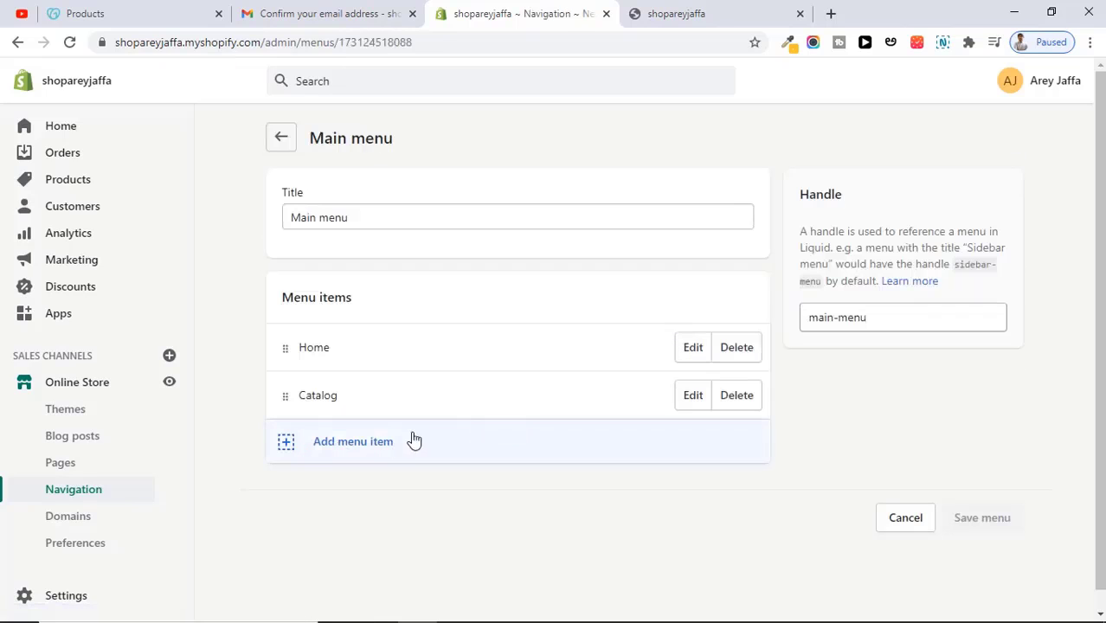
# Step: Add a "Men Tshirts" item linked to the Home page collection to the Main menu and save the menu
pyautogui.click(370, 448)
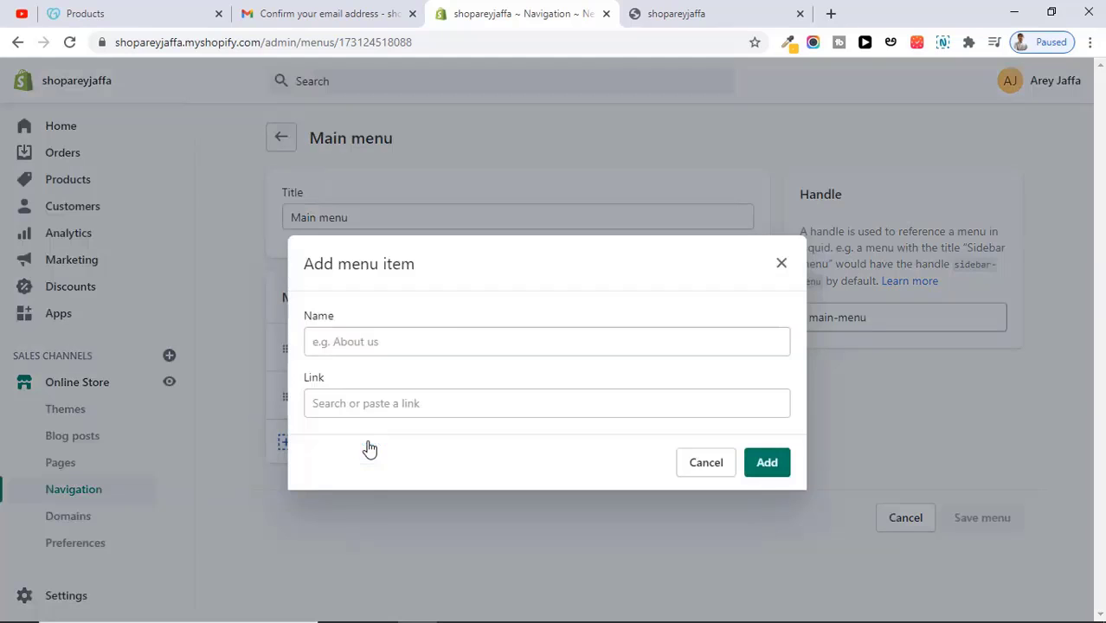
pyautogui.click(434, 341)
pyautogui.write('Men Tsshirts')
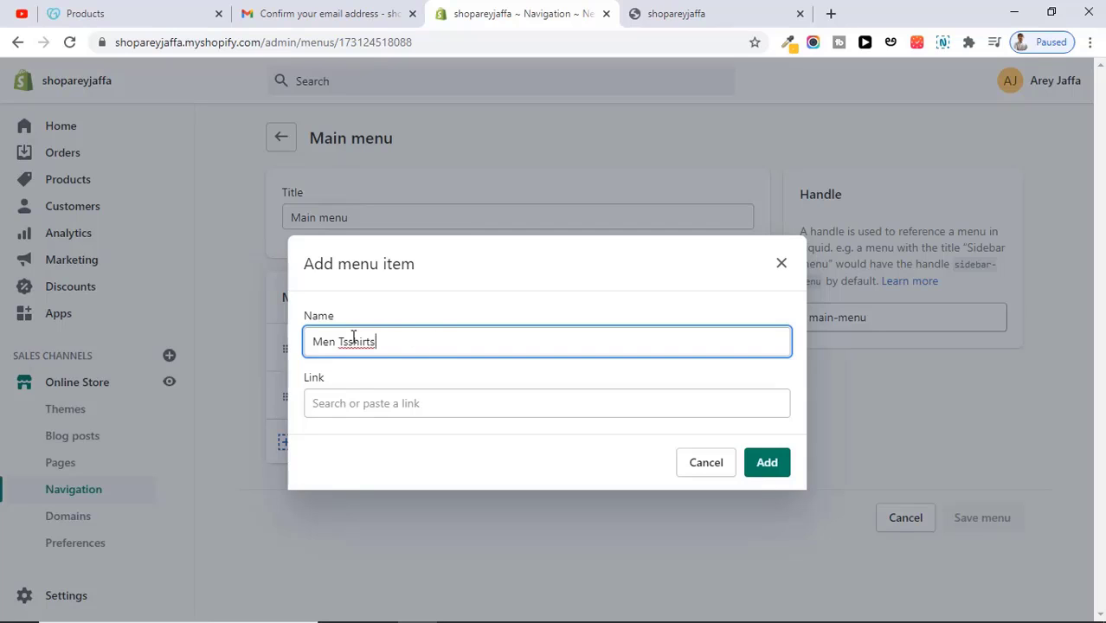
pyautogui.press('BackSpace')
pyautogui.click(391, 400)
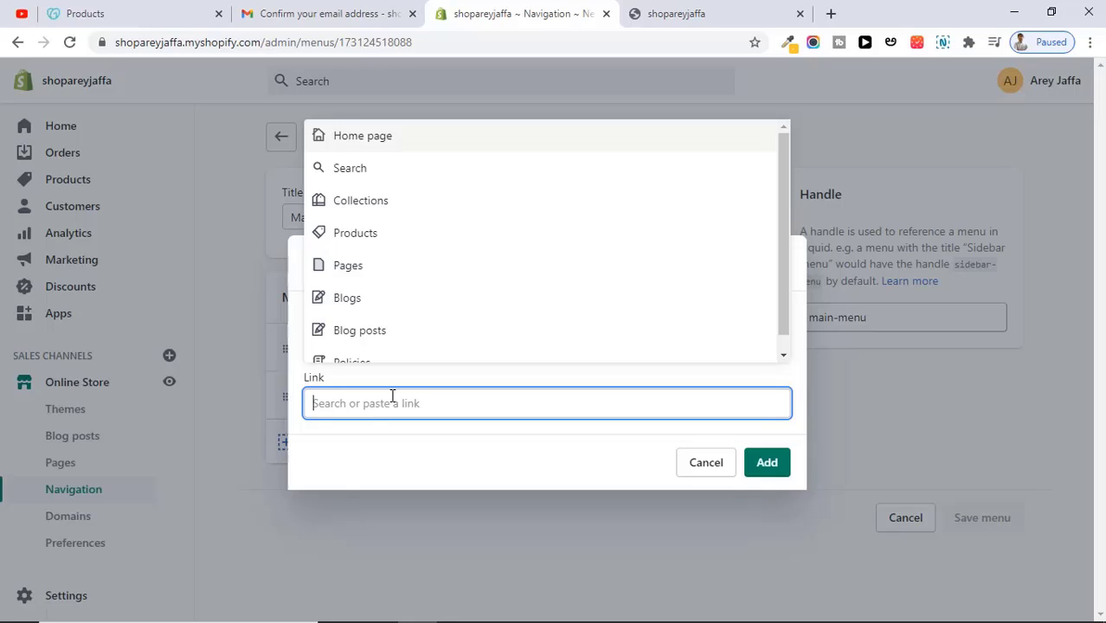
pyautogui.click(437, 206)
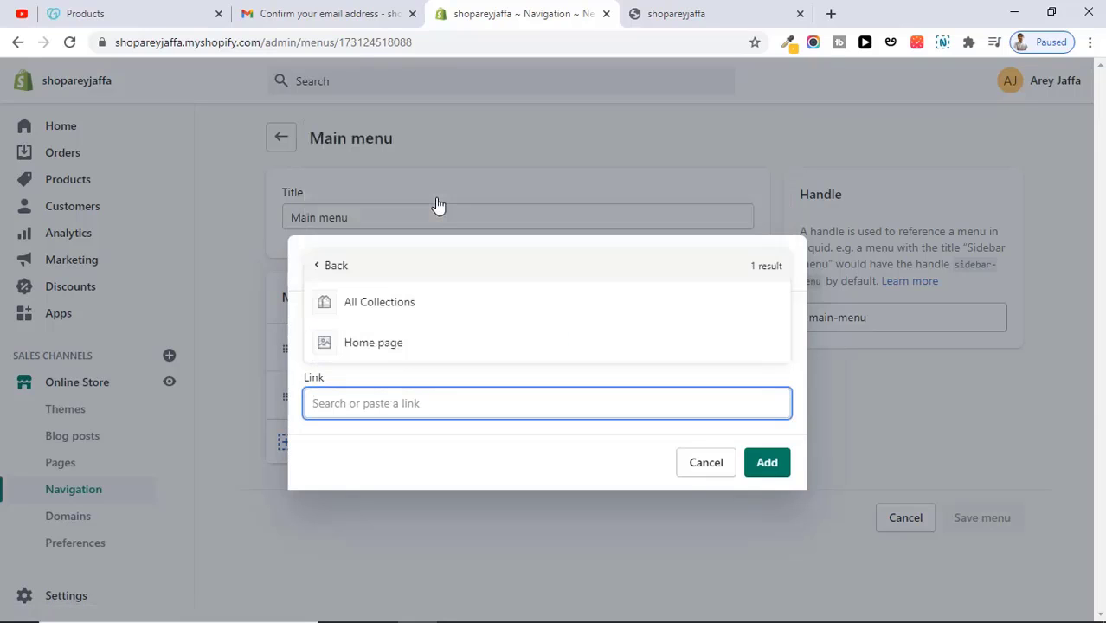
pyautogui.click(407, 345)
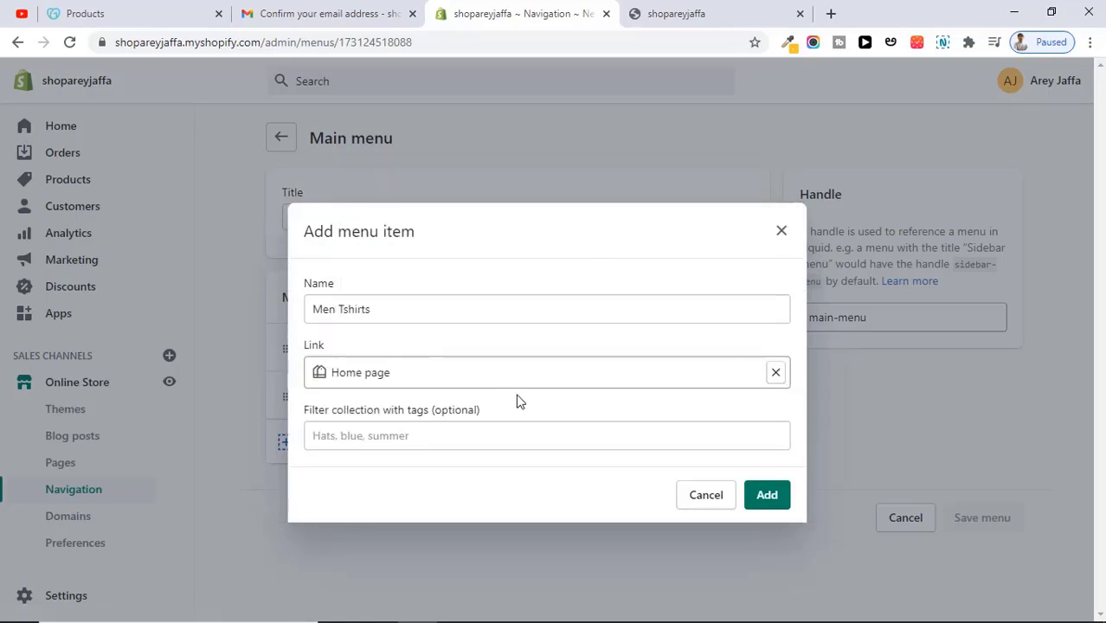
pyautogui.click(784, 494)
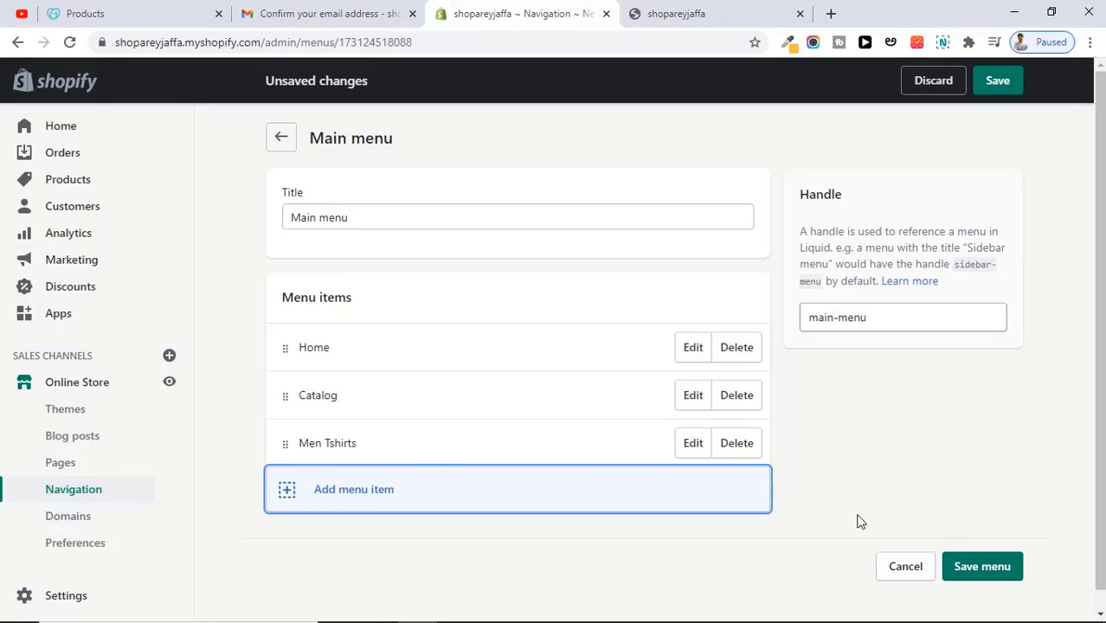
pyautogui.click(976, 567)
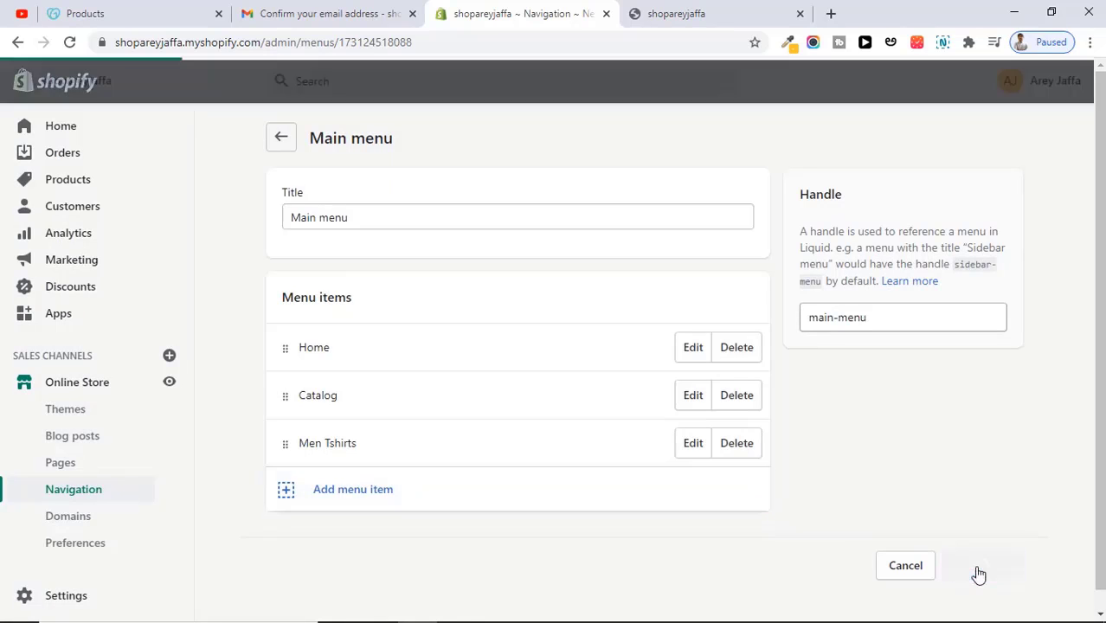
# Step: Reload the live areyjaffa.in store and check the pages behind its Men Tshirts and Catalog menu links
pyautogui.click(676, 13)
pyautogui.click(69, 43)
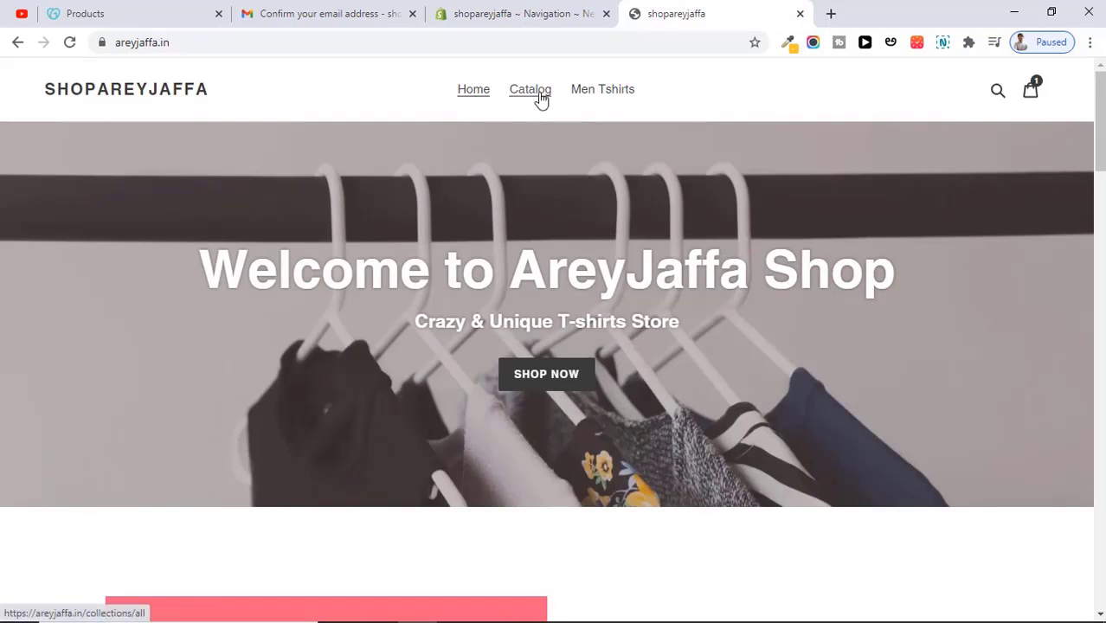
pyautogui.click(620, 101)
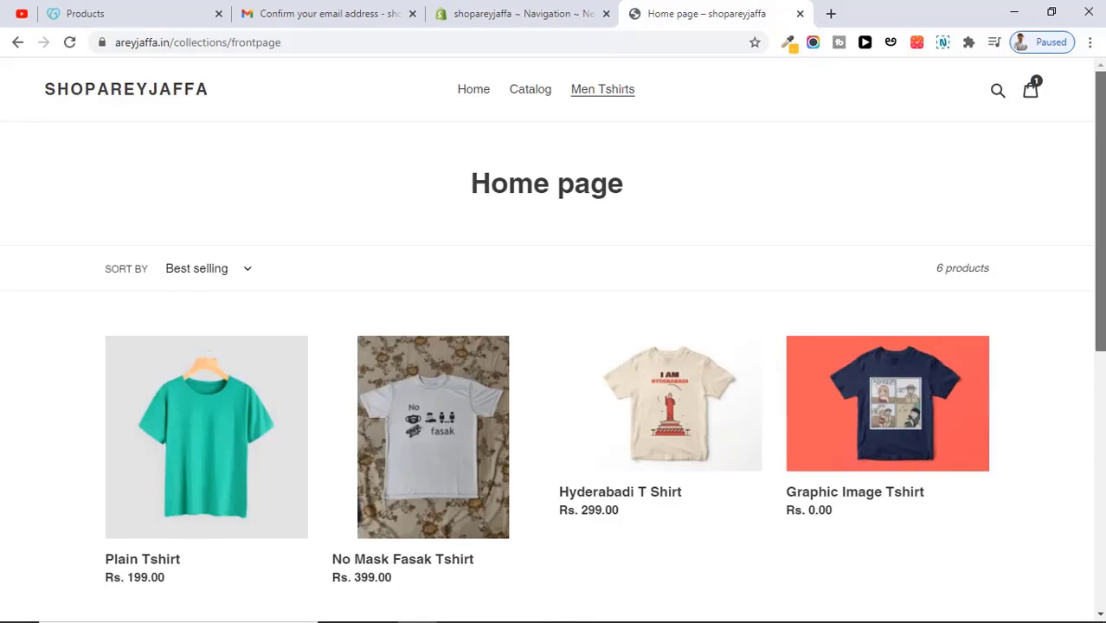
pyautogui.moveTo(1100, 198); pyautogui.dragTo(1081, 156)
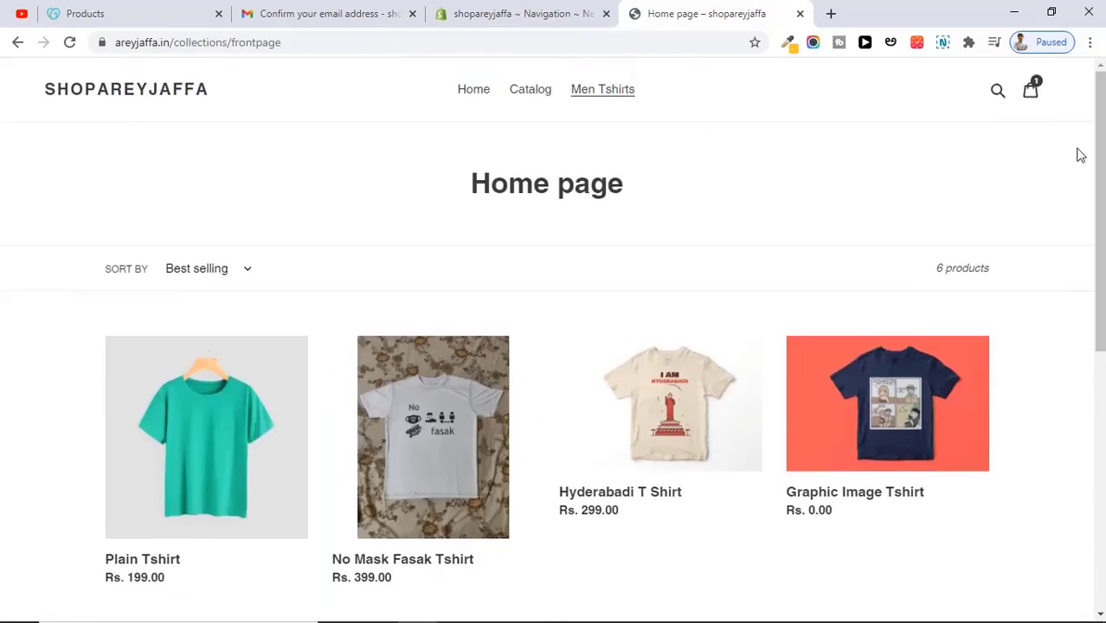
pyautogui.click(527, 99)
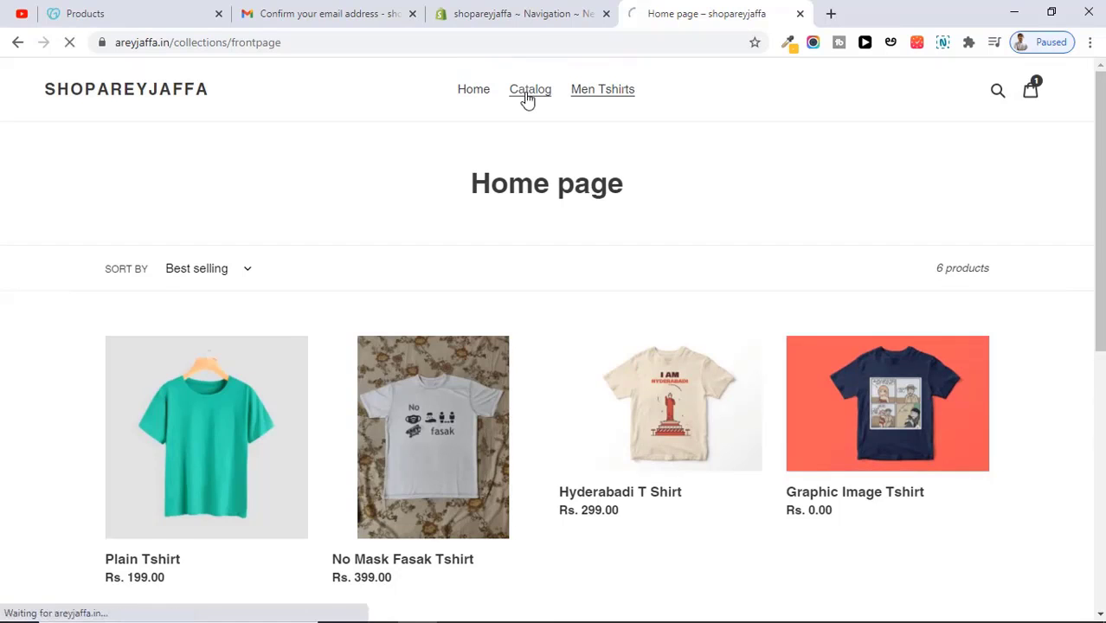
pyautogui.moveTo(1101, 183); pyautogui.dragTo(1023, 132)
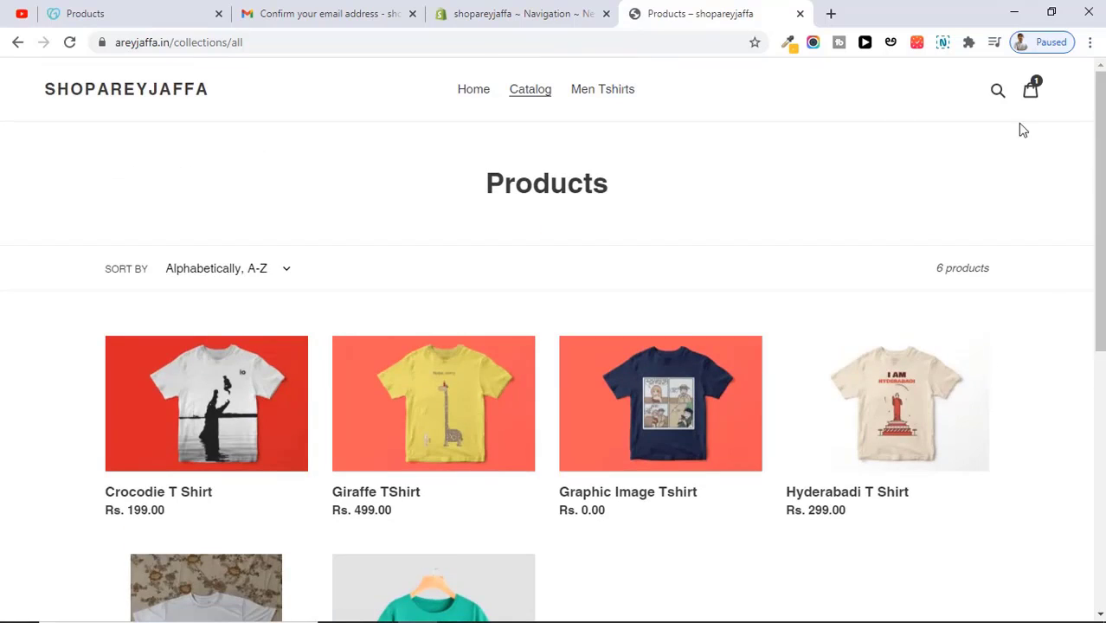
pyautogui.click(606, 99)
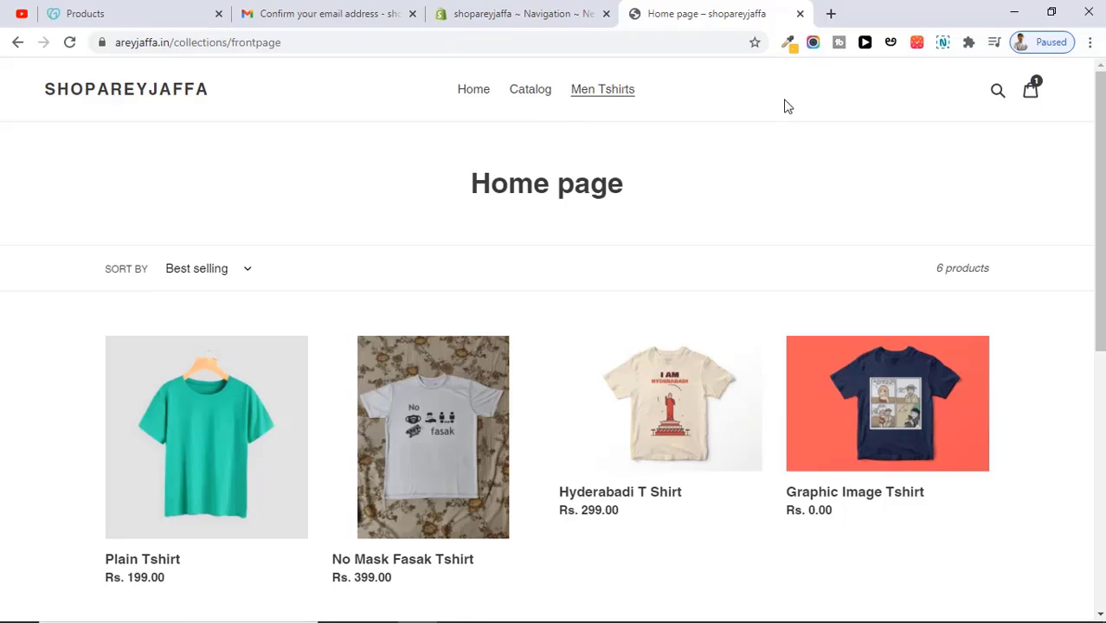
# Step: Open the storefront's Catalog page and look through the listed products
pyautogui.click(547, 97)
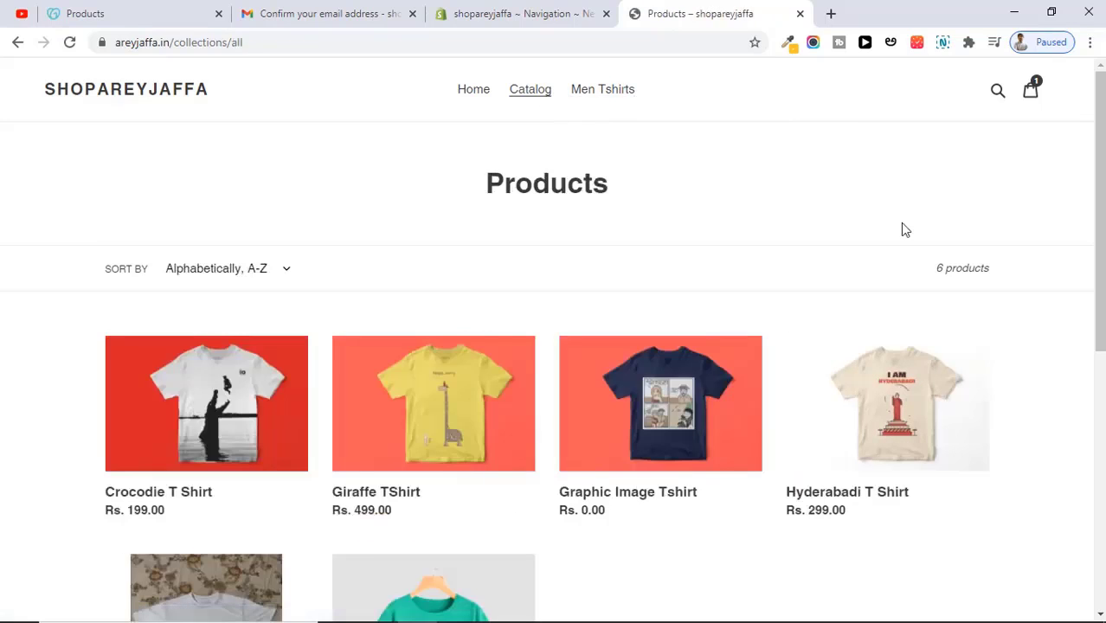
pyautogui.scroll(-2, 995, 199)
pyautogui.scroll(1, 1088, 164)
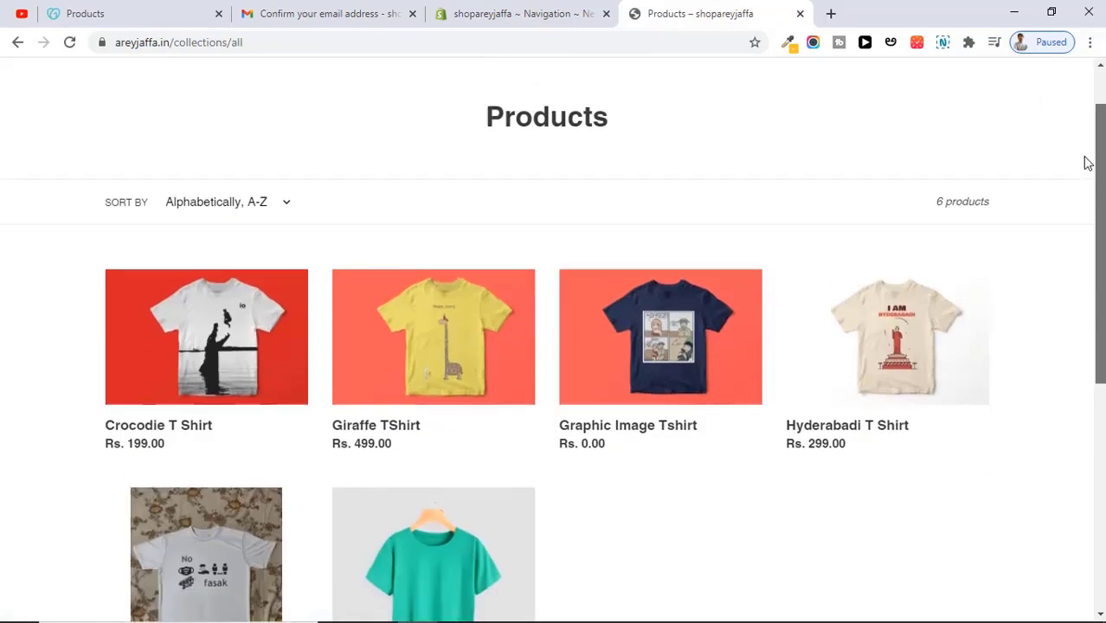
pyautogui.scroll(1, 1088, 164)
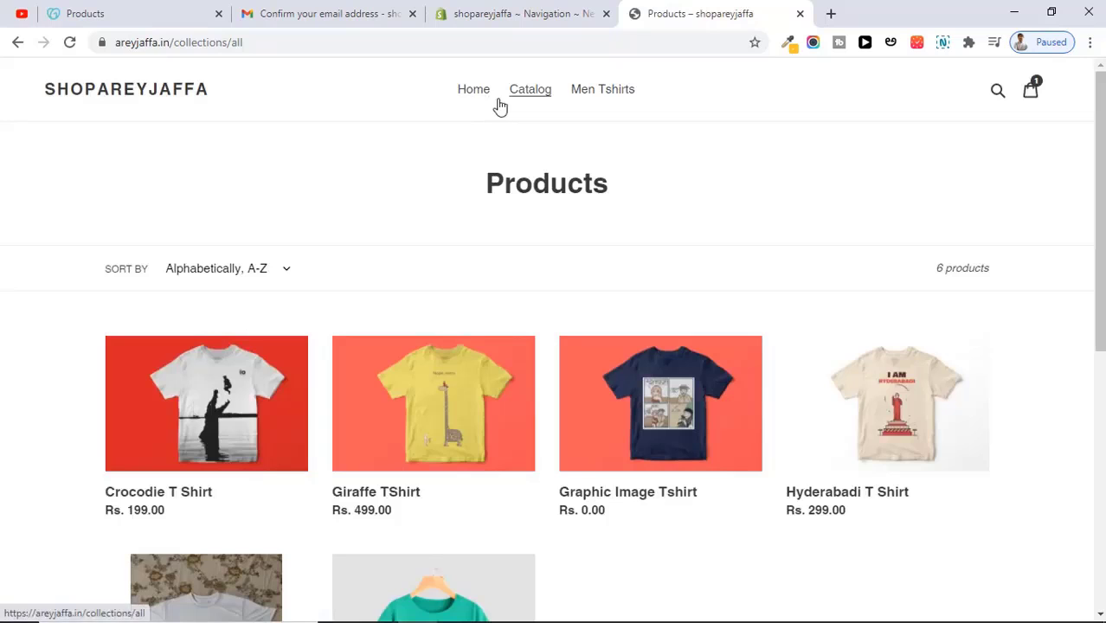
# Step: Switch to the Shopify admin and remove the Search item from the Footer menu
pyautogui.click(521, 11)
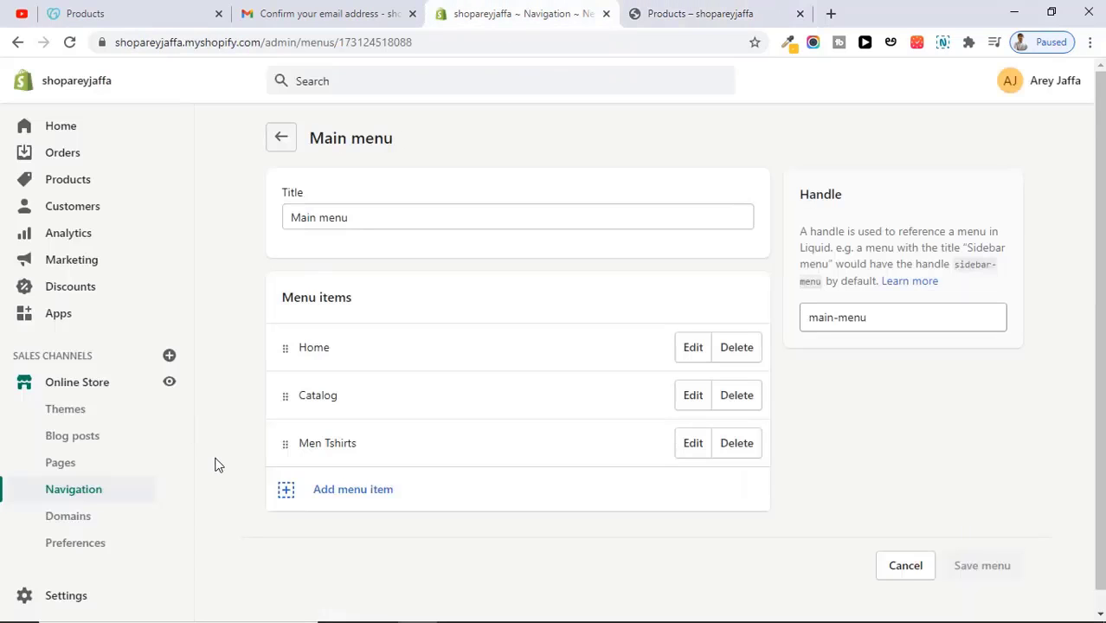
pyautogui.click(292, 143)
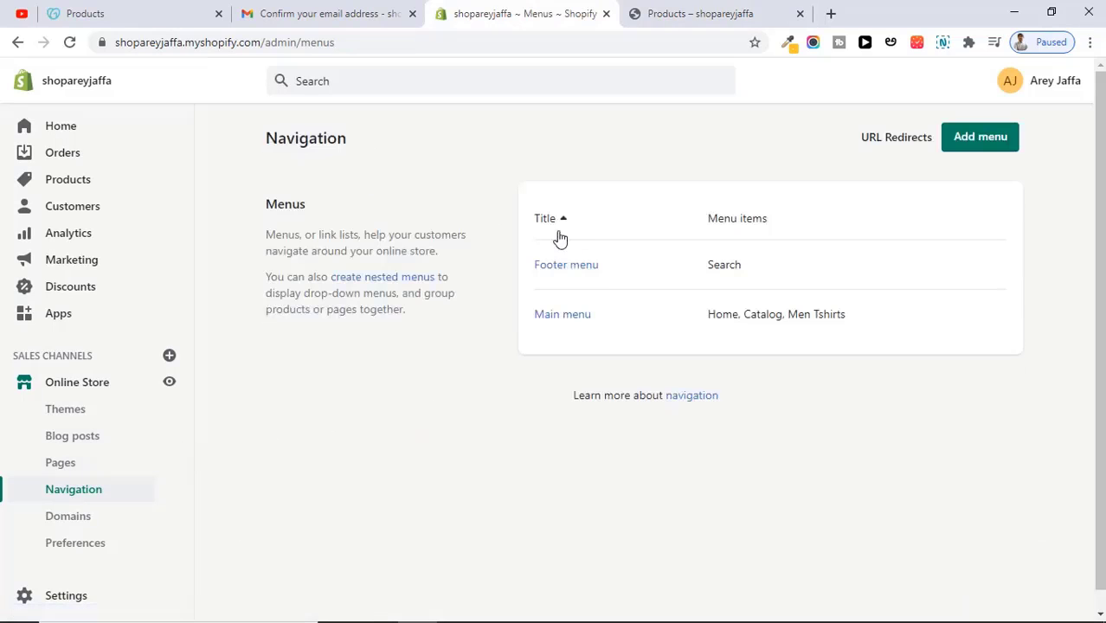
pyautogui.click(582, 274)
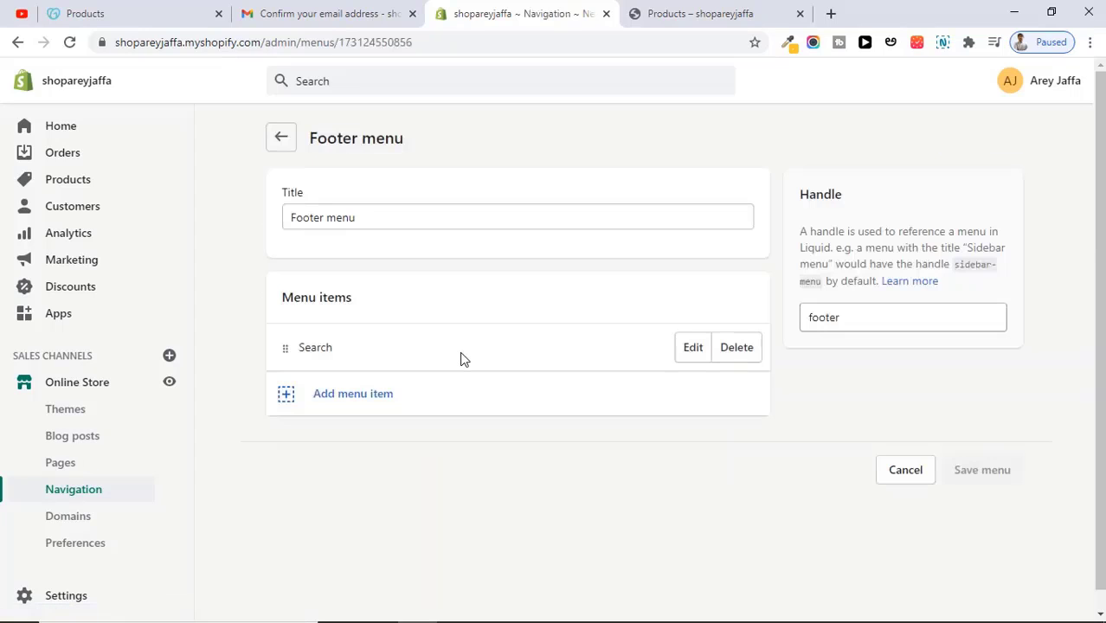
pyautogui.click(738, 349)
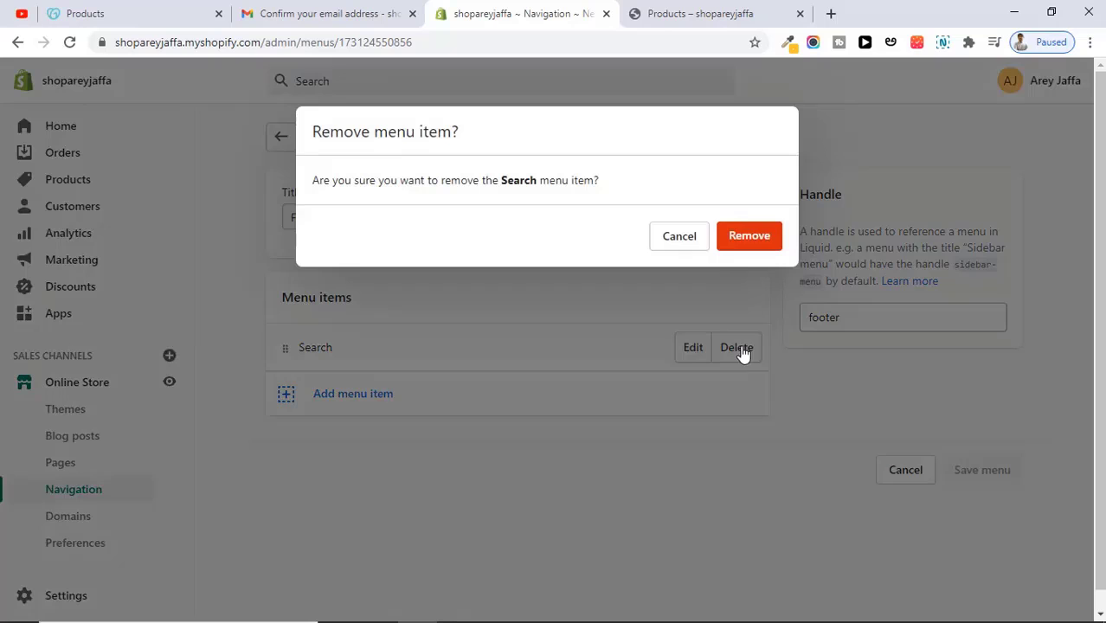
pyautogui.click(750, 236)
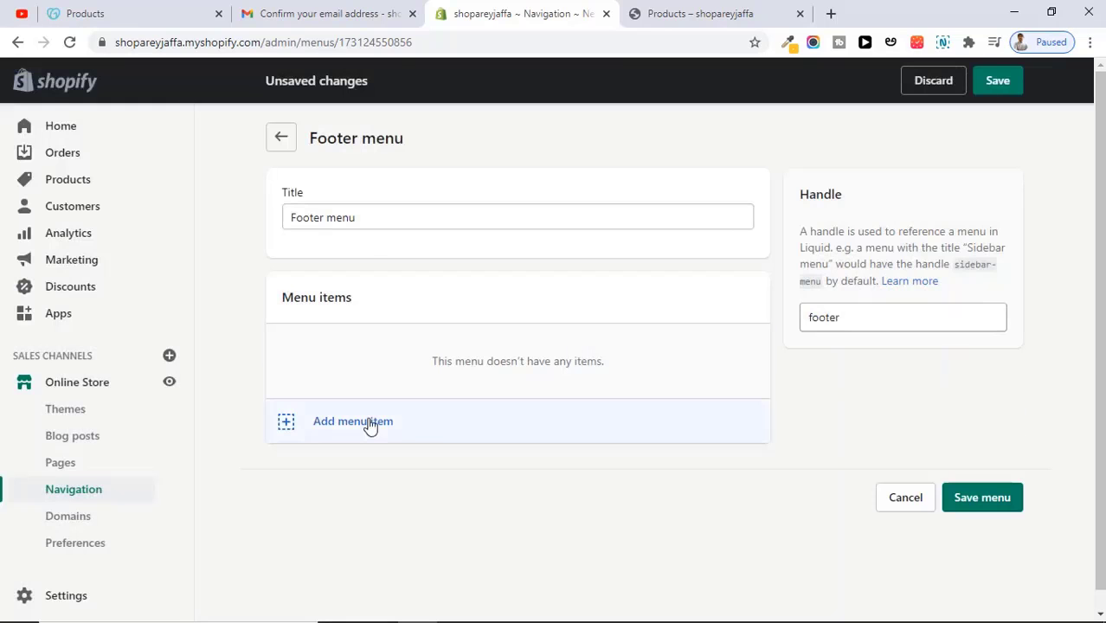
# Step: Add a footer menu item named Privacy Policy that links to the Privacy Policy page
pyautogui.click(368, 423)
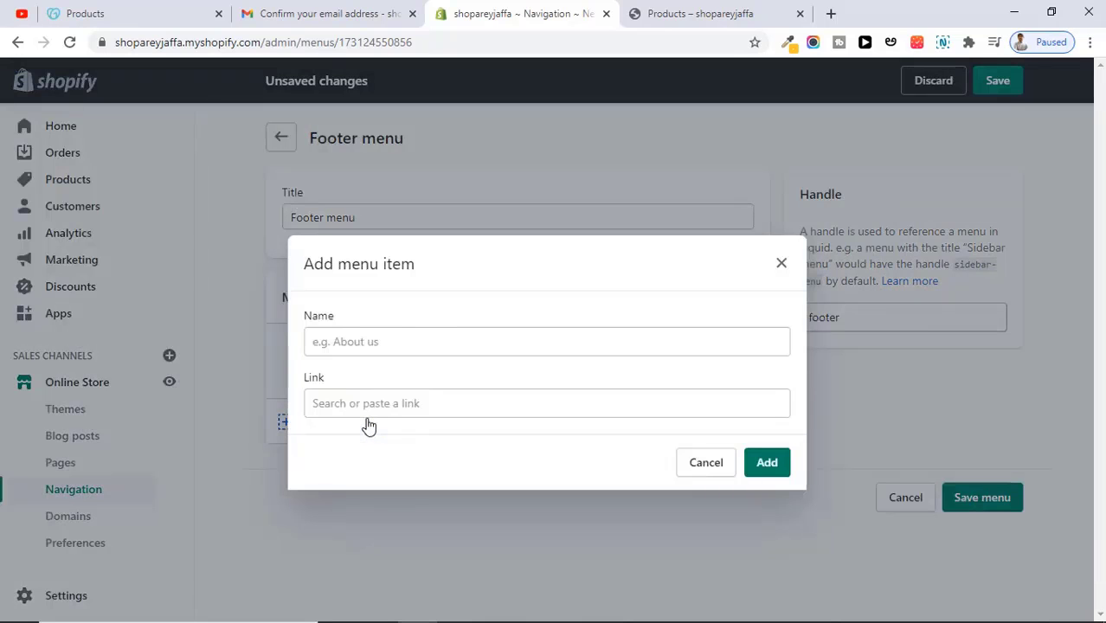
pyautogui.click(387, 341)
pyautogui.write('Ab')
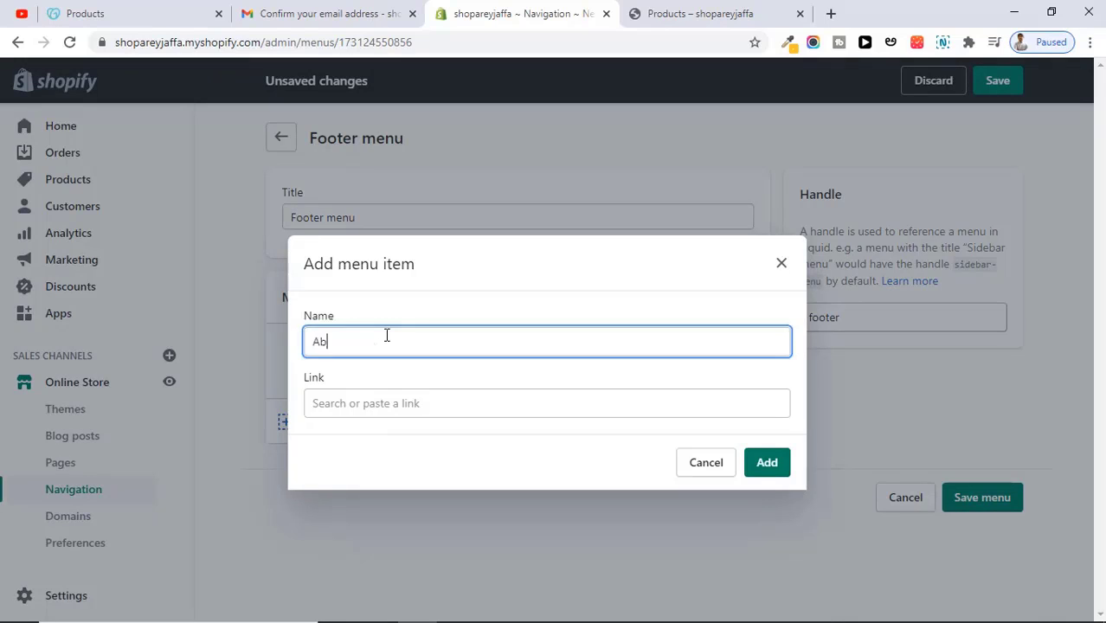
pyautogui.press('BackSpace')
pyautogui.press('BackSpace')
pyautogui.press('BackSpace')
pyautogui.write('Pr')
pyautogui.click(442, 412)
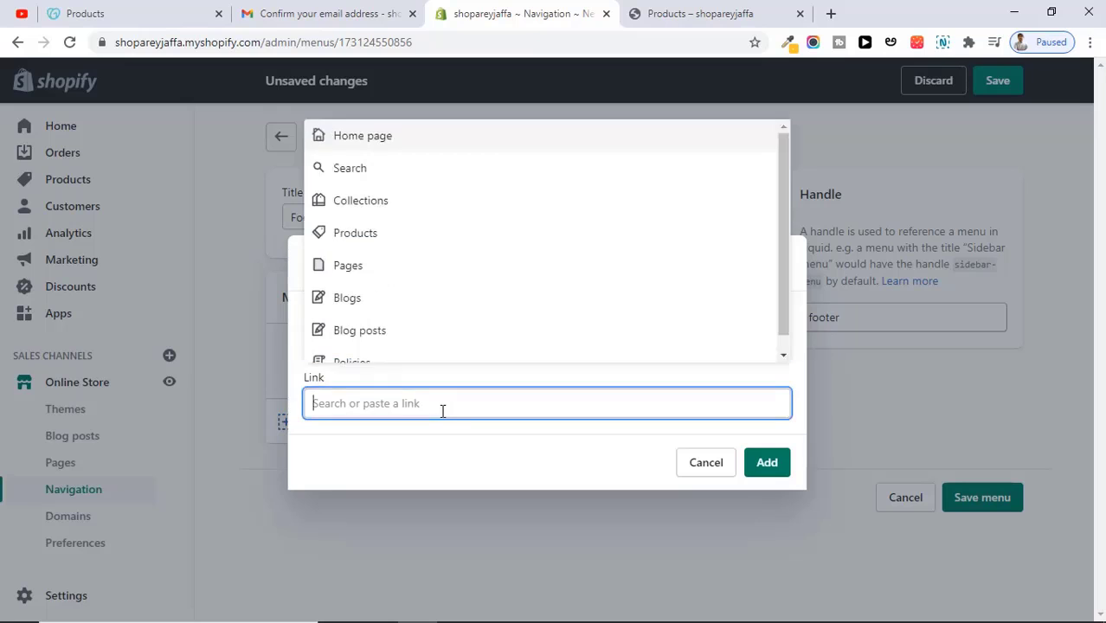
pyautogui.click(429, 277)
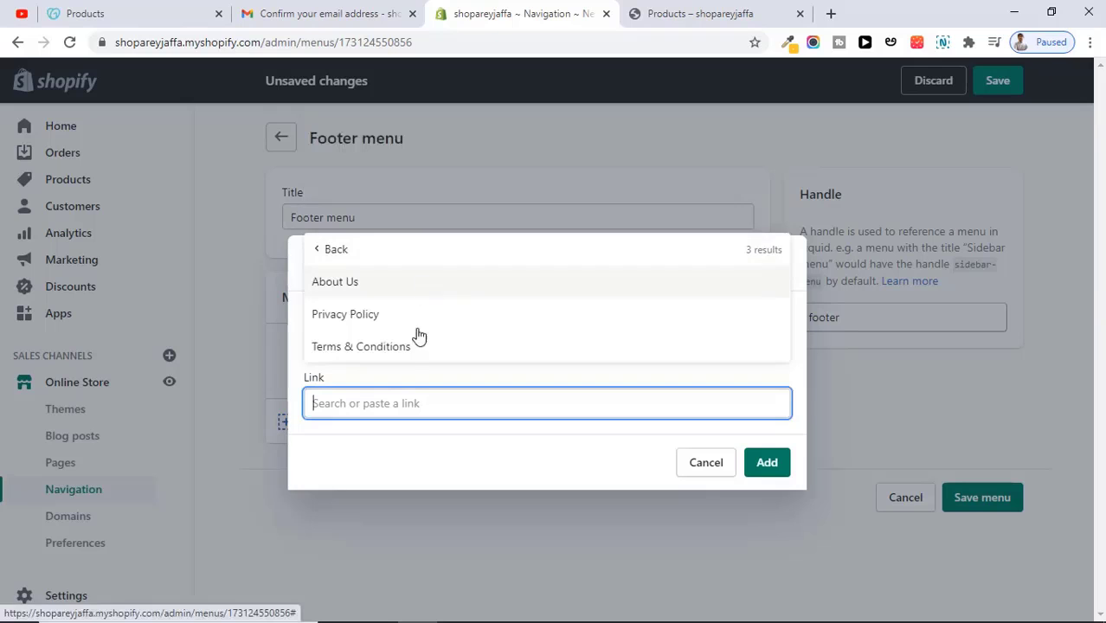
pyautogui.click(411, 320)
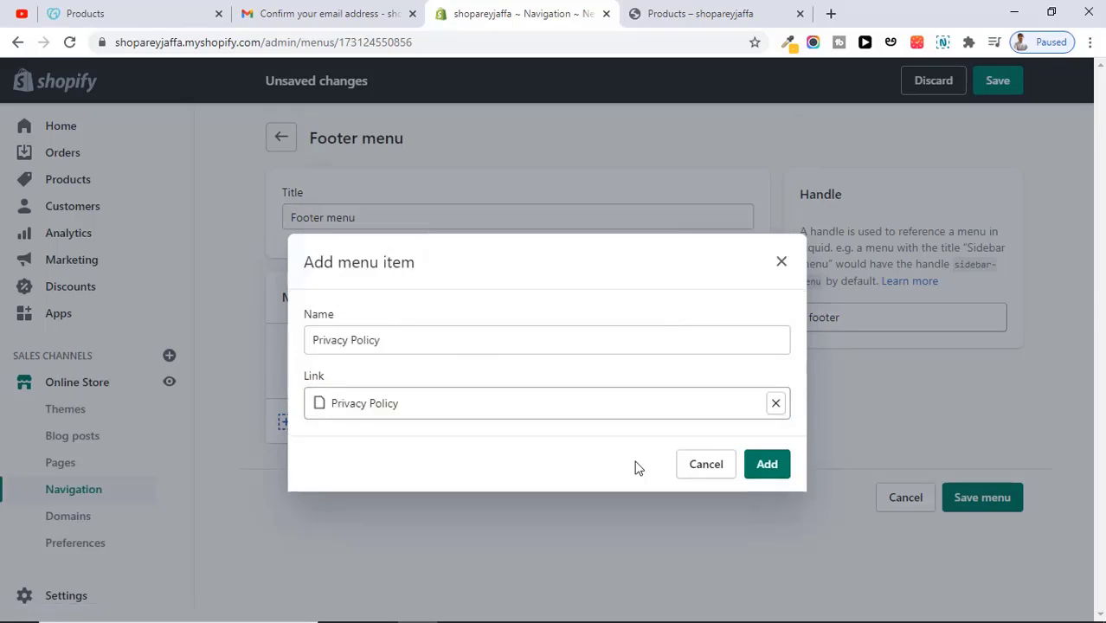
pyautogui.click(767, 468)
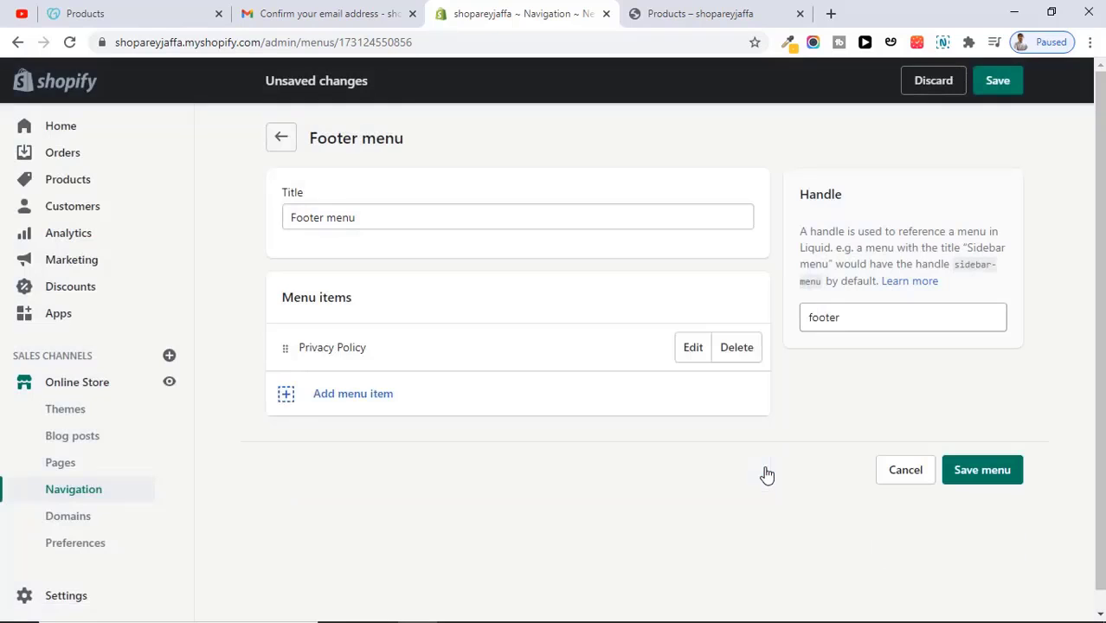
# Step: Add a Terms item linked to the Terms & Conditions page and save the footer menu
pyautogui.click(379, 391)
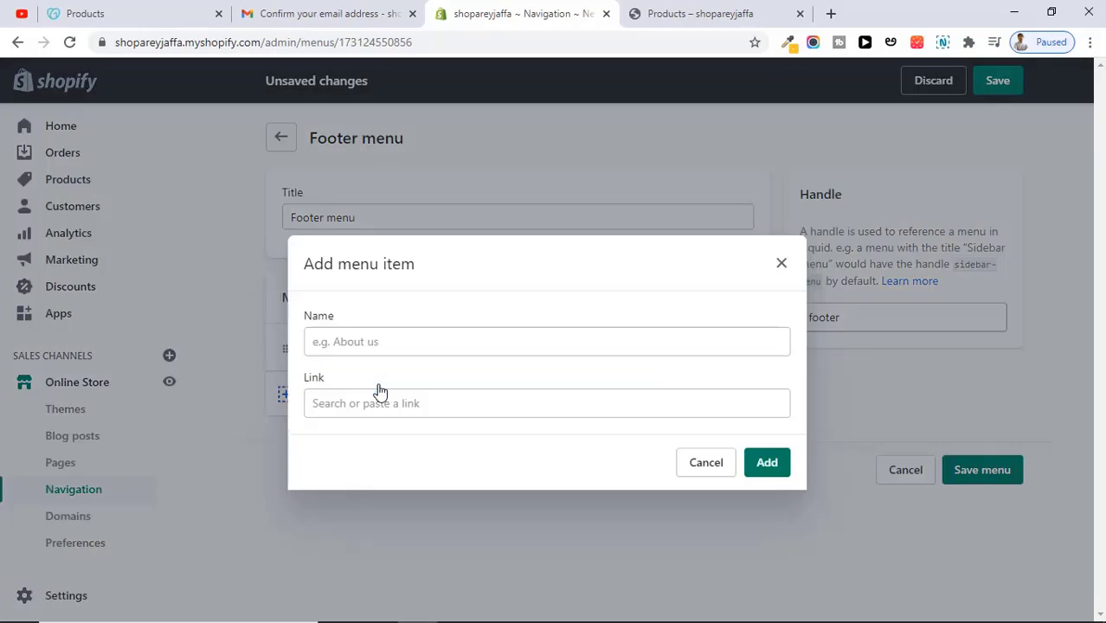
pyautogui.click(365, 341)
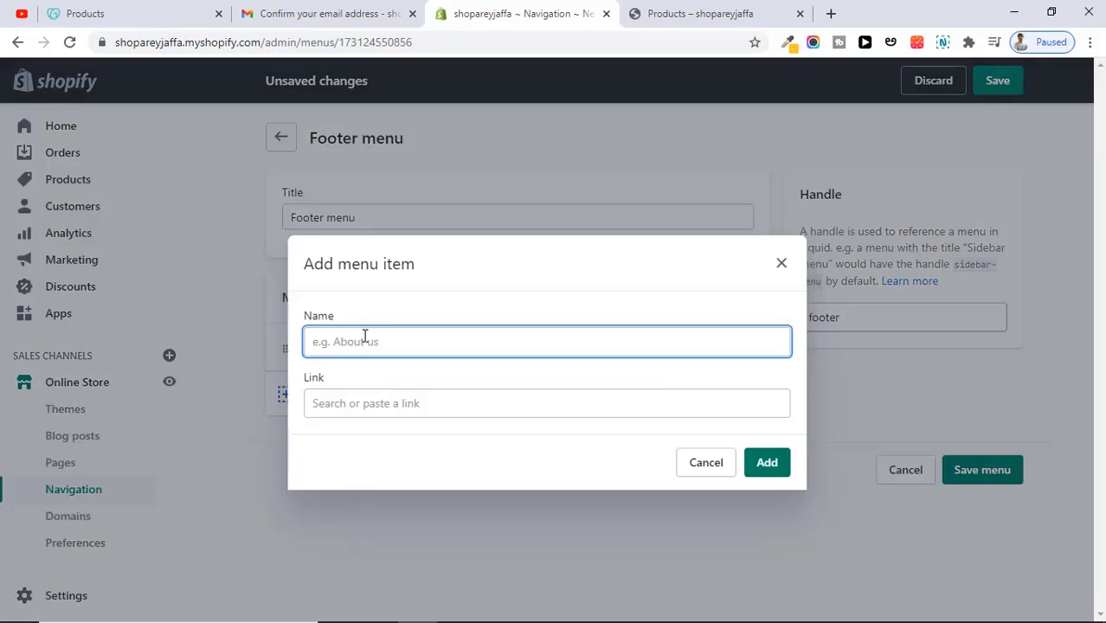
pyautogui.write('Terms')
pyautogui.click(421, 408)
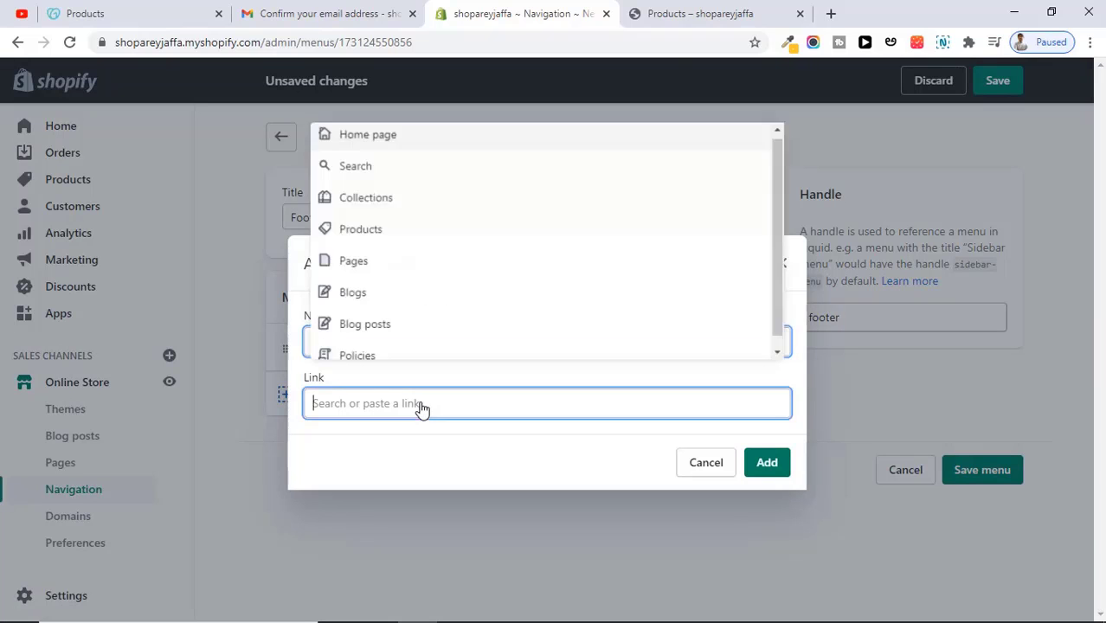
pyautogui.click(419, 271)
pyautogui.click(412, 347)
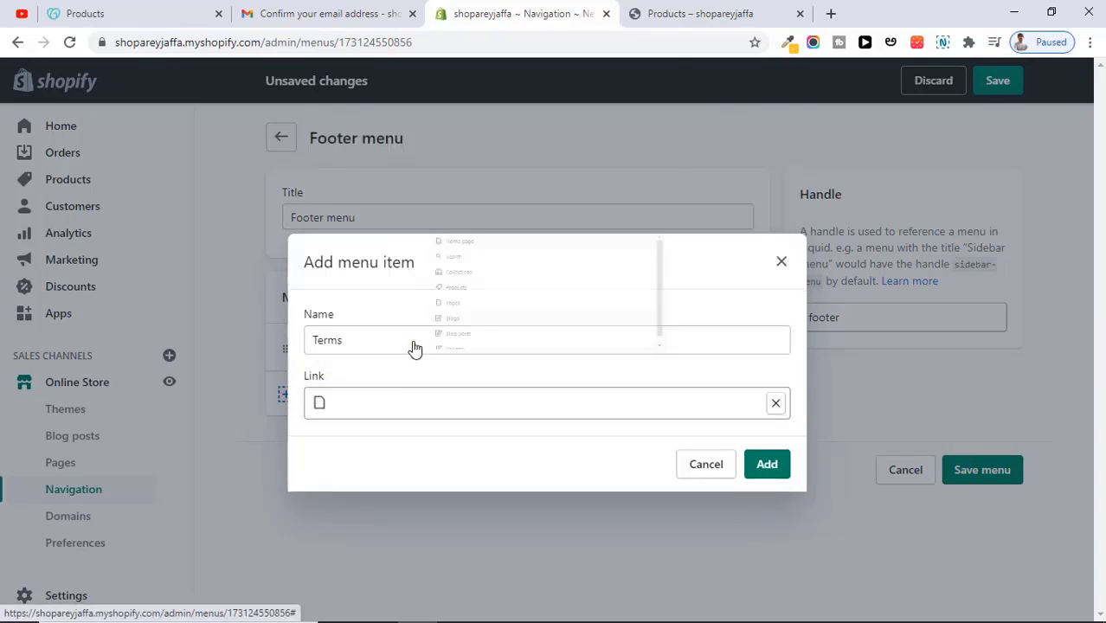
pyautogui.click(779, 467)
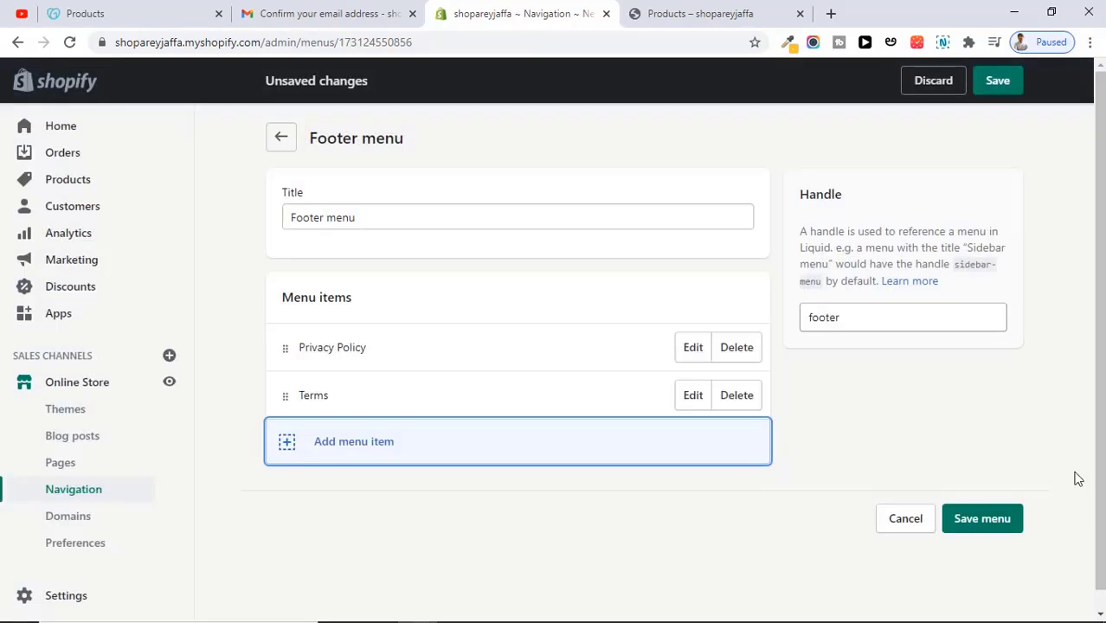
pyautogui.click(991, 521)
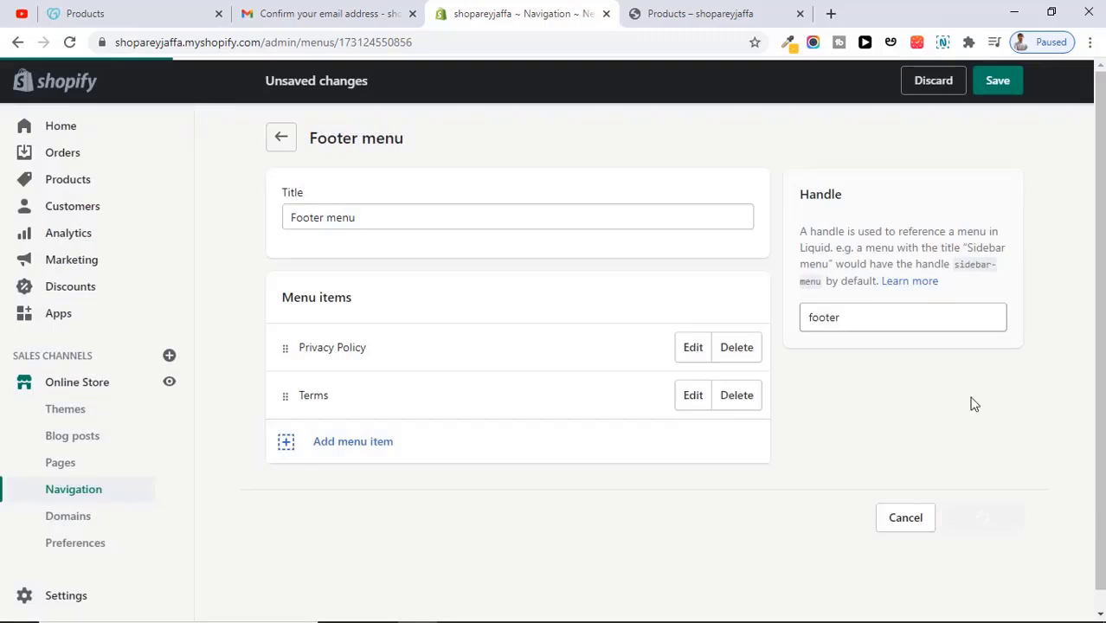
# Step: Reload the storefront's product page and check the quick links in its footer
pyautogui.click(702, 12)
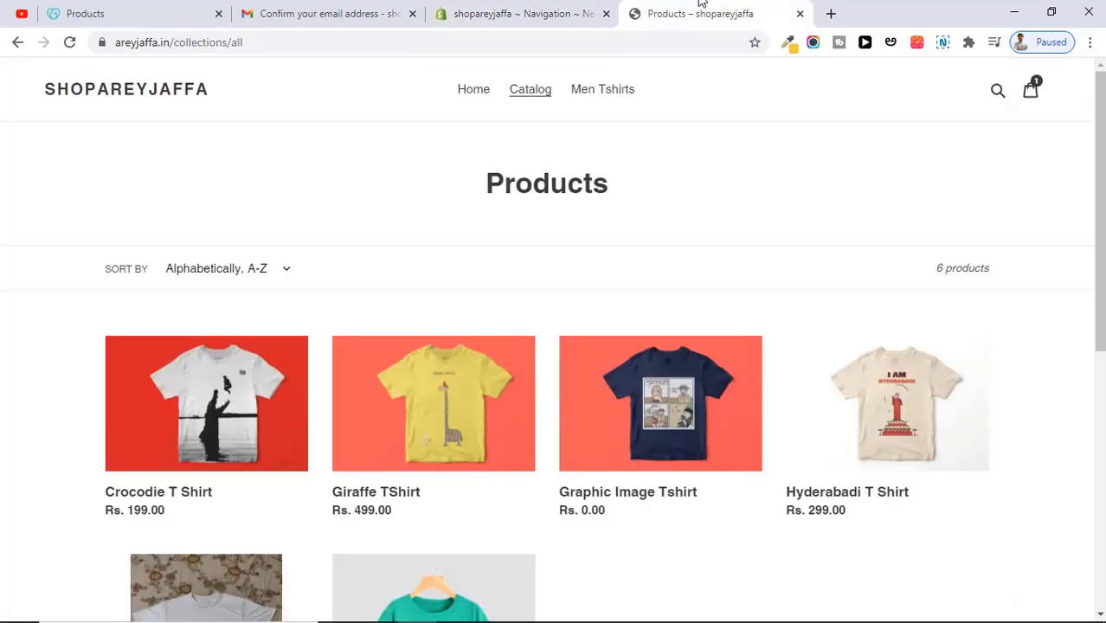
pyautogui.click(70, 44)
pyautogui.moveTo(1101, 197); pyautogui.dragTo(1101, 456)
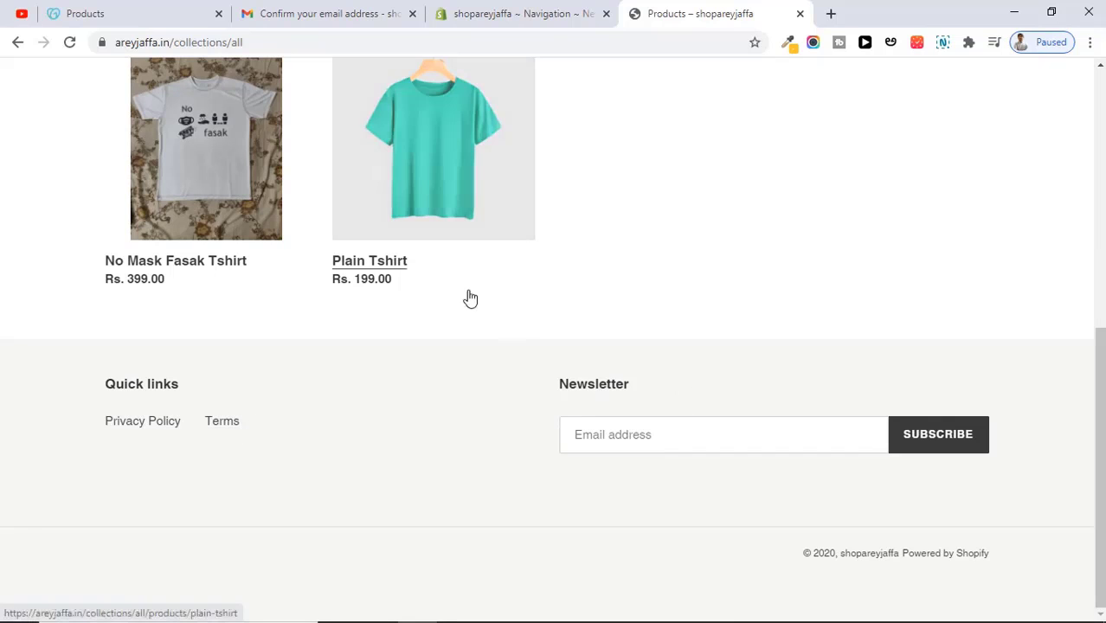
# Step: Back in the Shopify admin, add an Aboutus item linked to the About Us page and save the footer menu
pyautogui.click(523, 9)
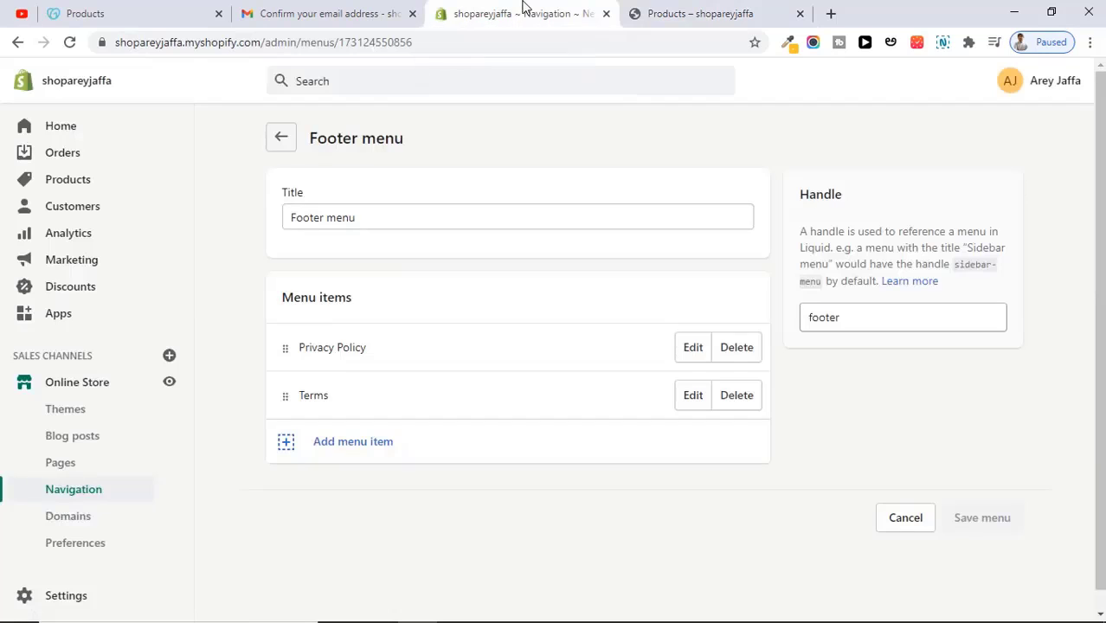
pyautogui.click(365, 442)
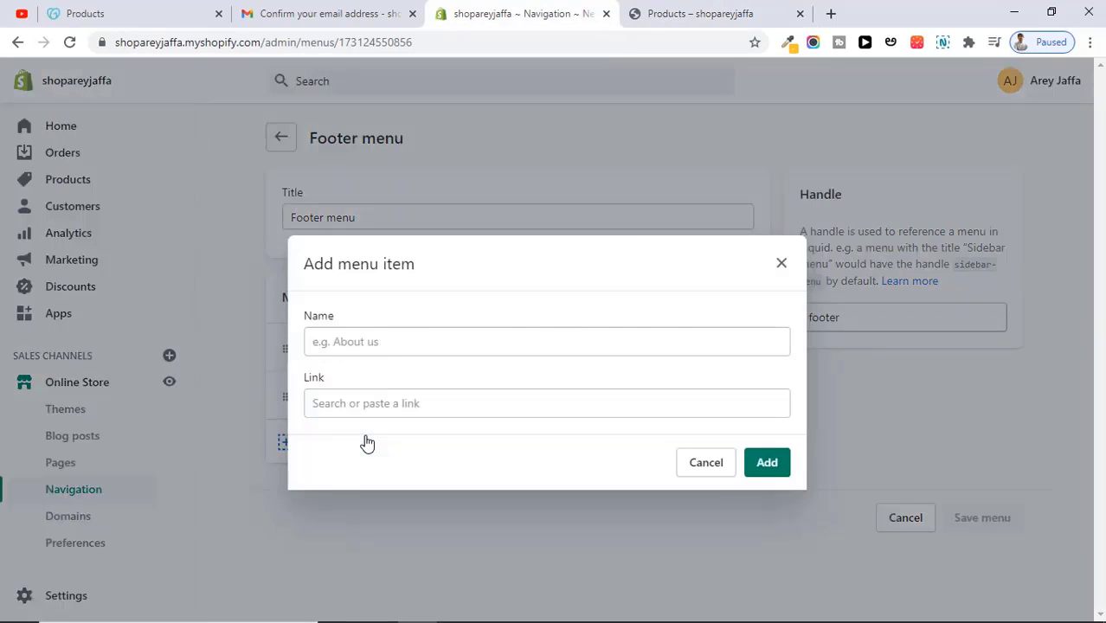
pyautogui.click(379, 341)
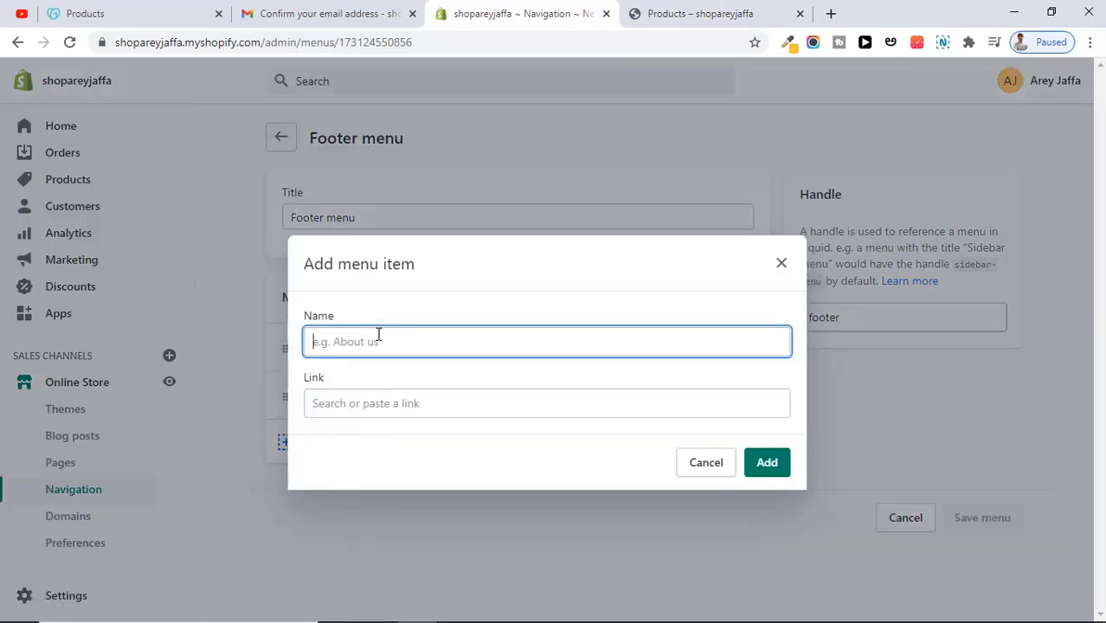
pyautogui.write('Aboutus')
pyautogui.click(412, 405)
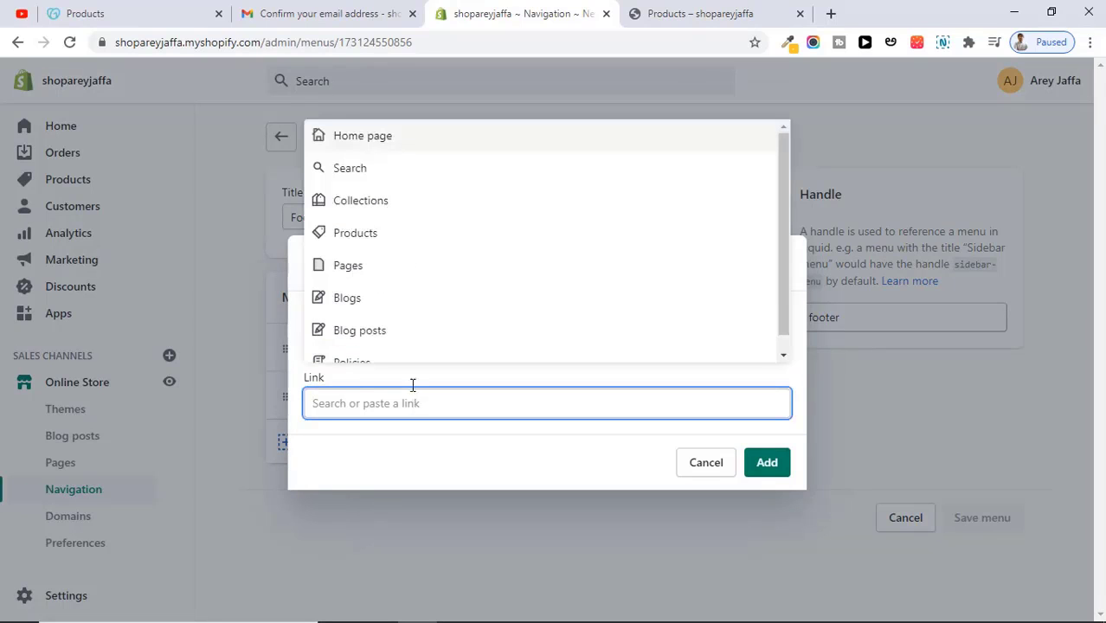
pyautogui.click(395, 277)
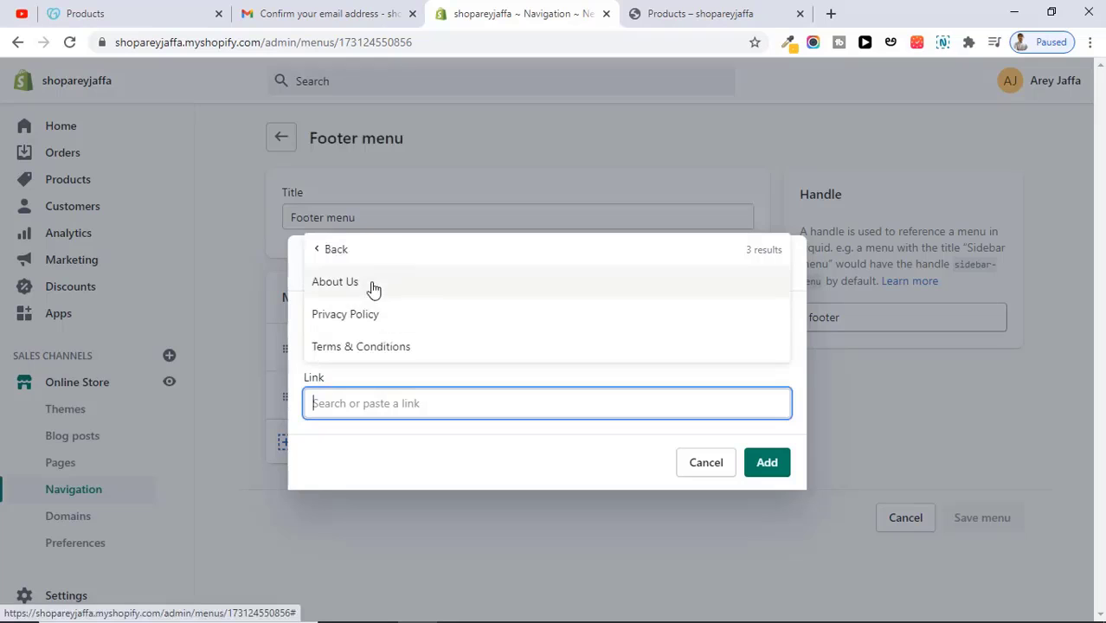
pyautogui.click(373, 286)
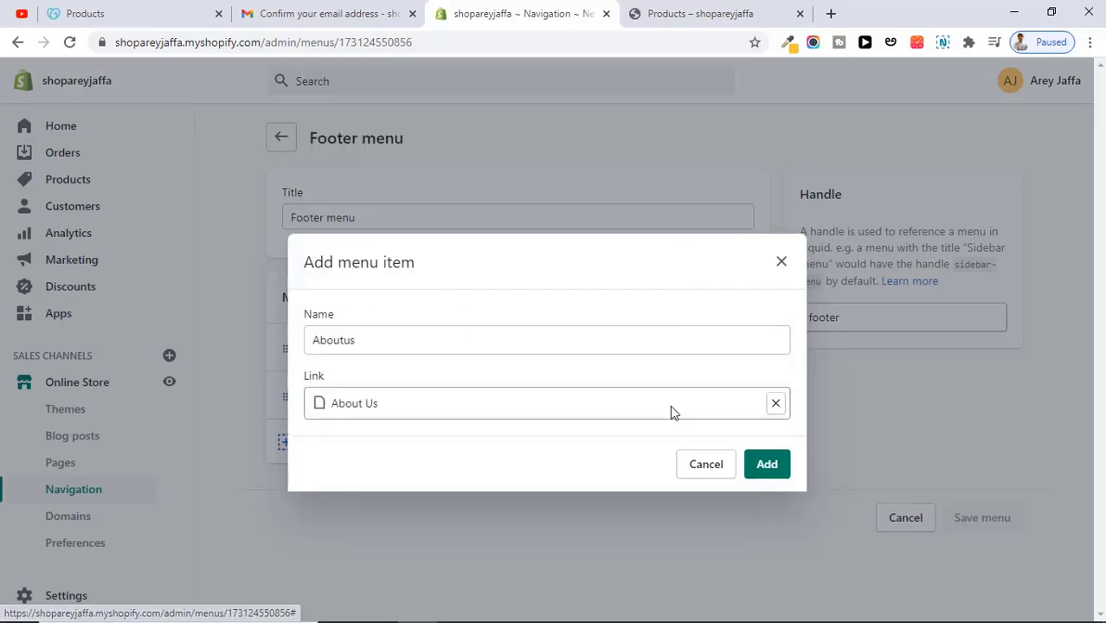
pyautogui.click(770, 466)
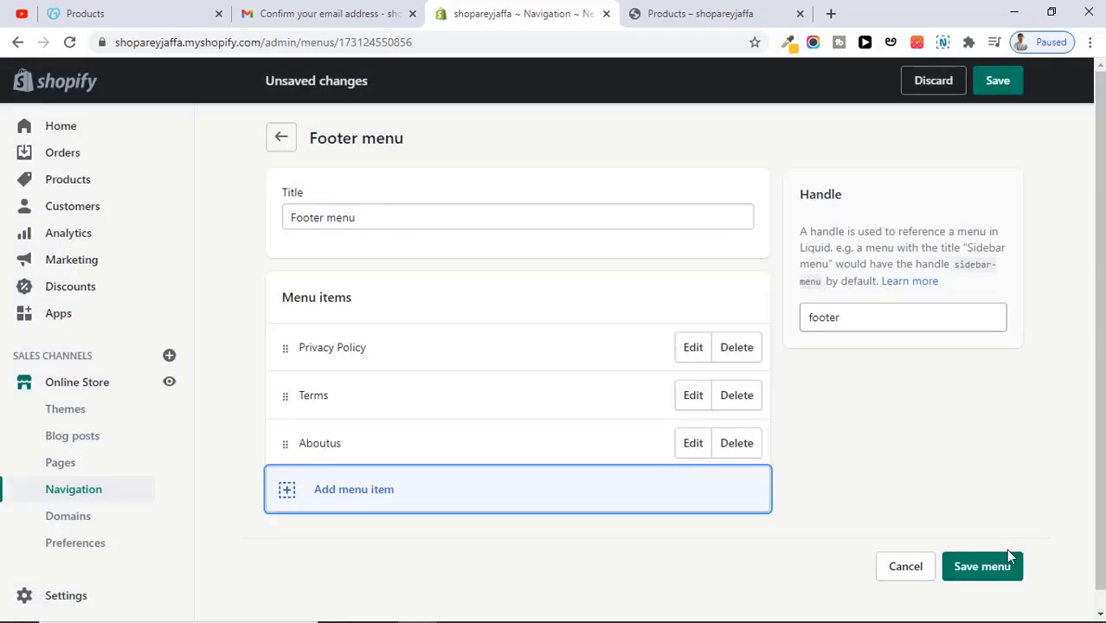
pyautogui.click(1004, 569)
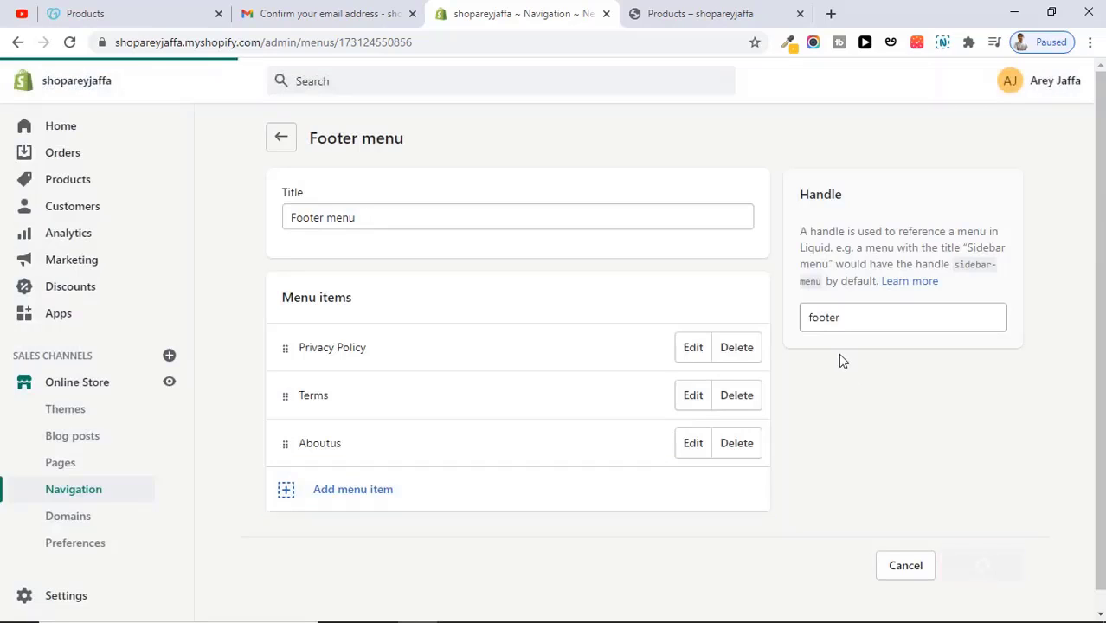
# Step: Reload the storefront and check the pages behind the Aboutus and Privacy Policy footer links
pyautogui.click(698, 11)
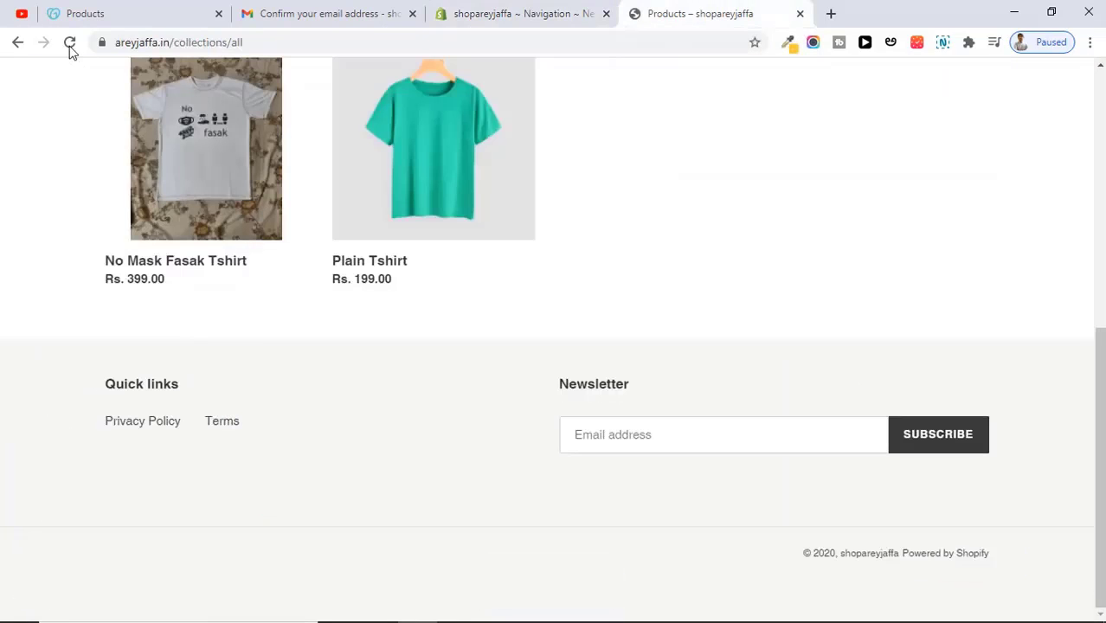
pyautogui.click(69, 43)
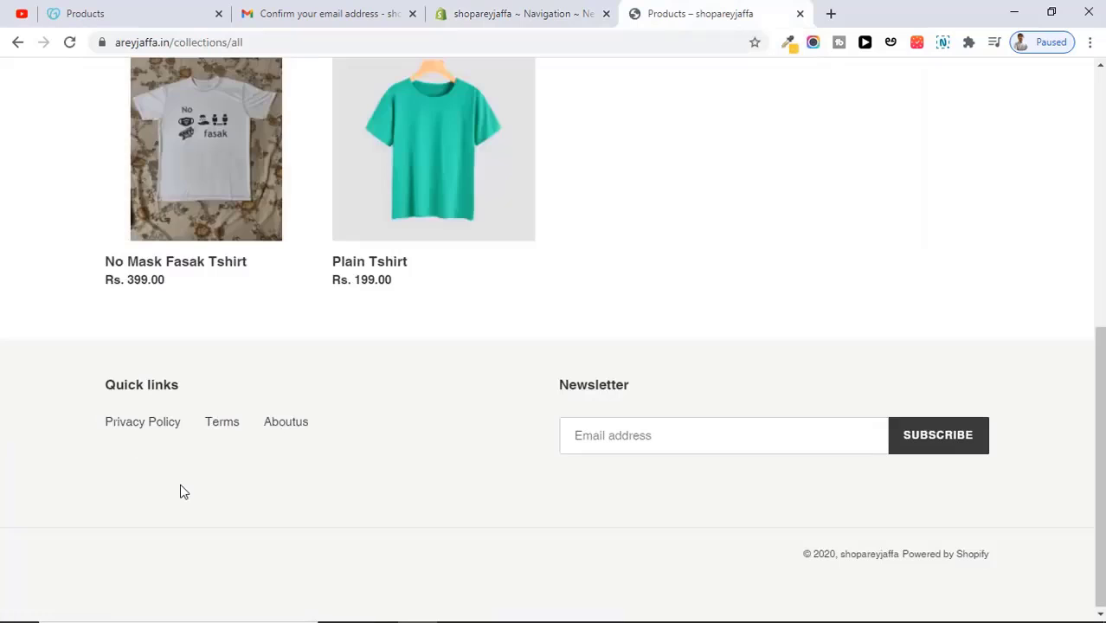
pyautogui.click(284, 428)
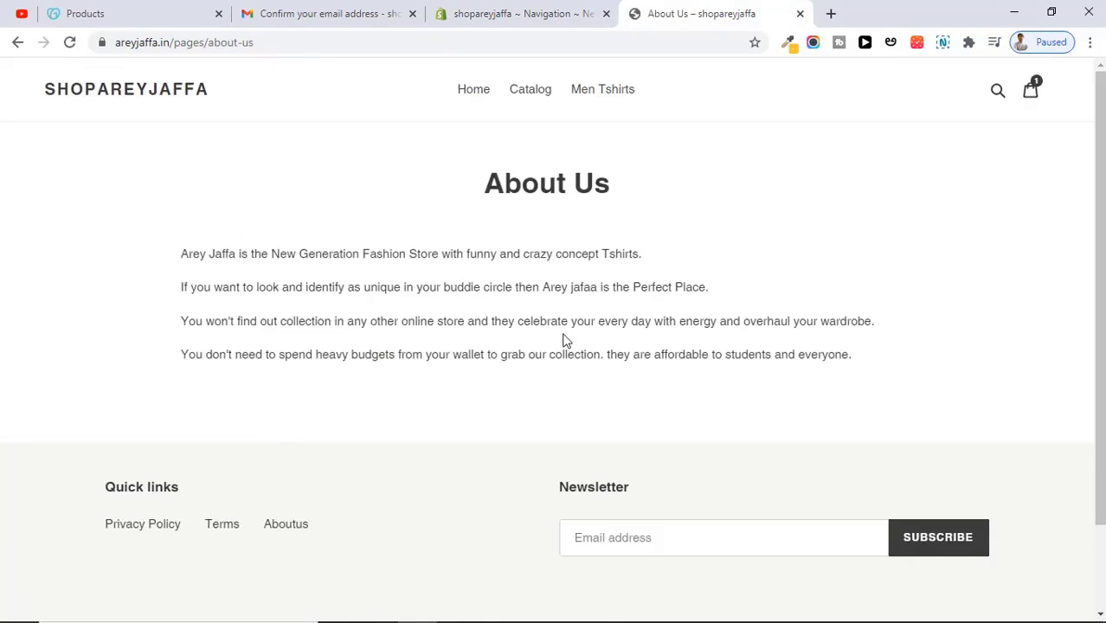
pyautogui.click(143, 525)
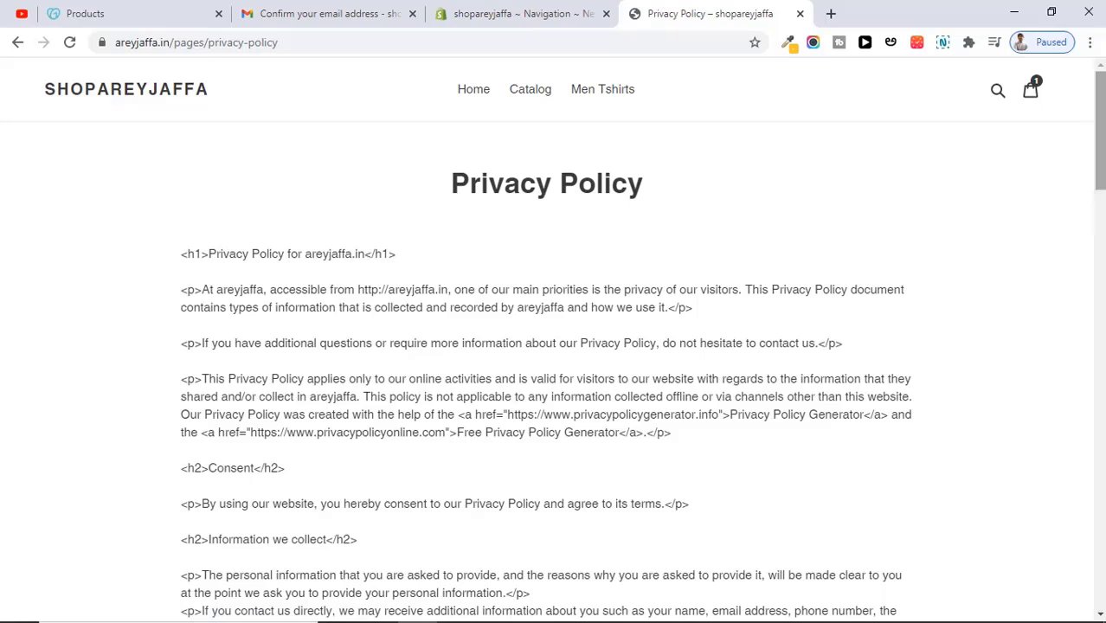
pyautogui.scroll(-3, 552, 337)
pyautogui.scroll(3, 552, 338)
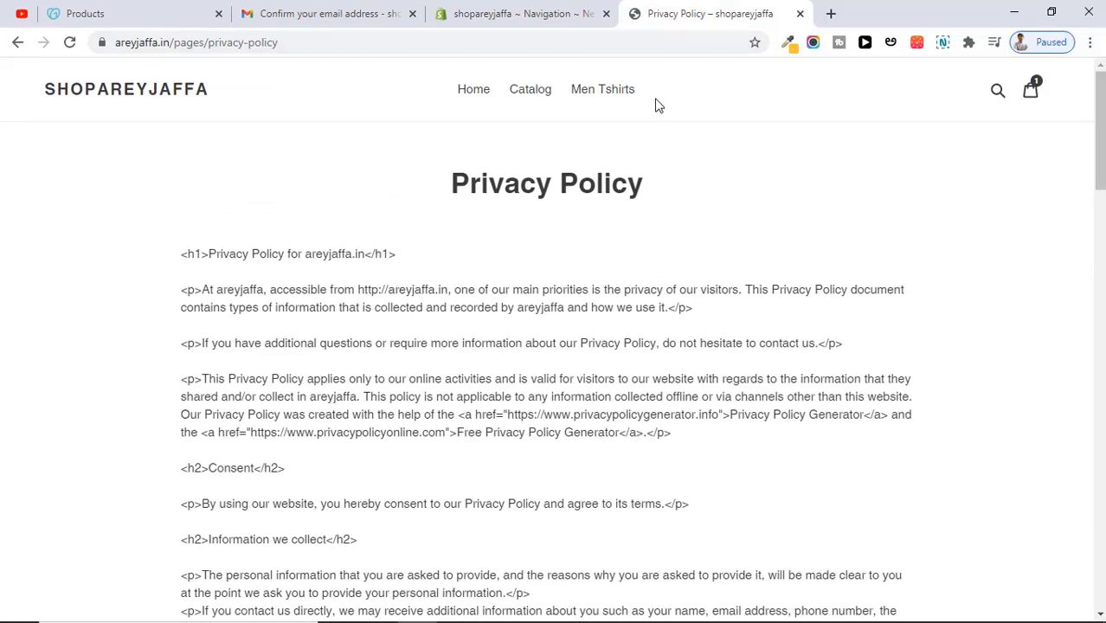
# Step: Back in the Shopify admin, delete the Aboutus item from the footer menu and save the menu
pyautogui.click(508, 6)
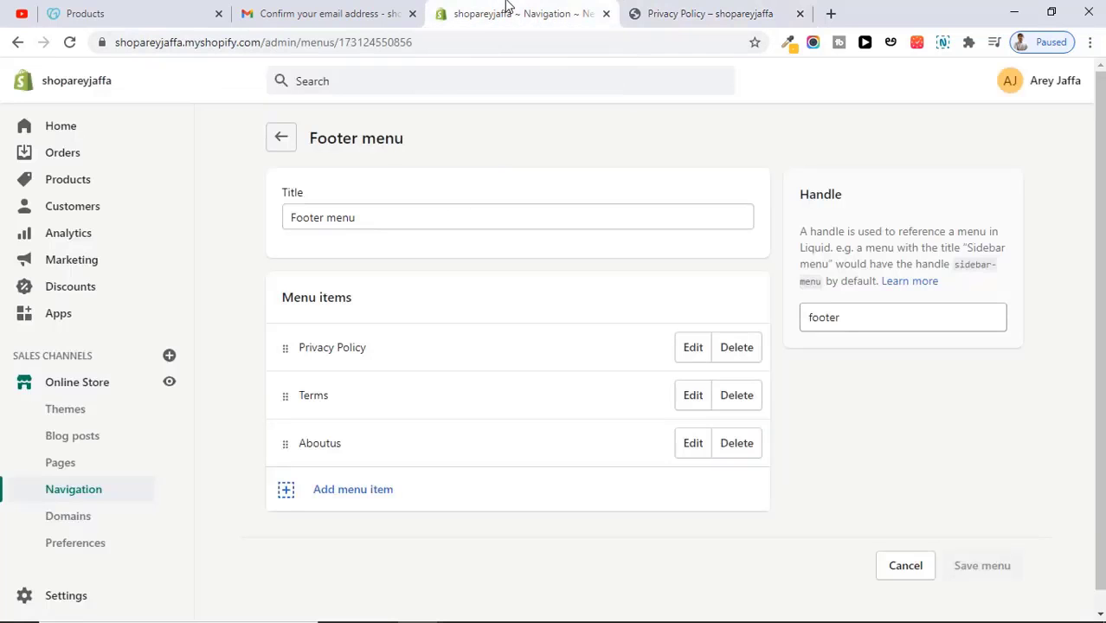
pyautogui.click(737, 443)
pyautogui.click(773, 241)
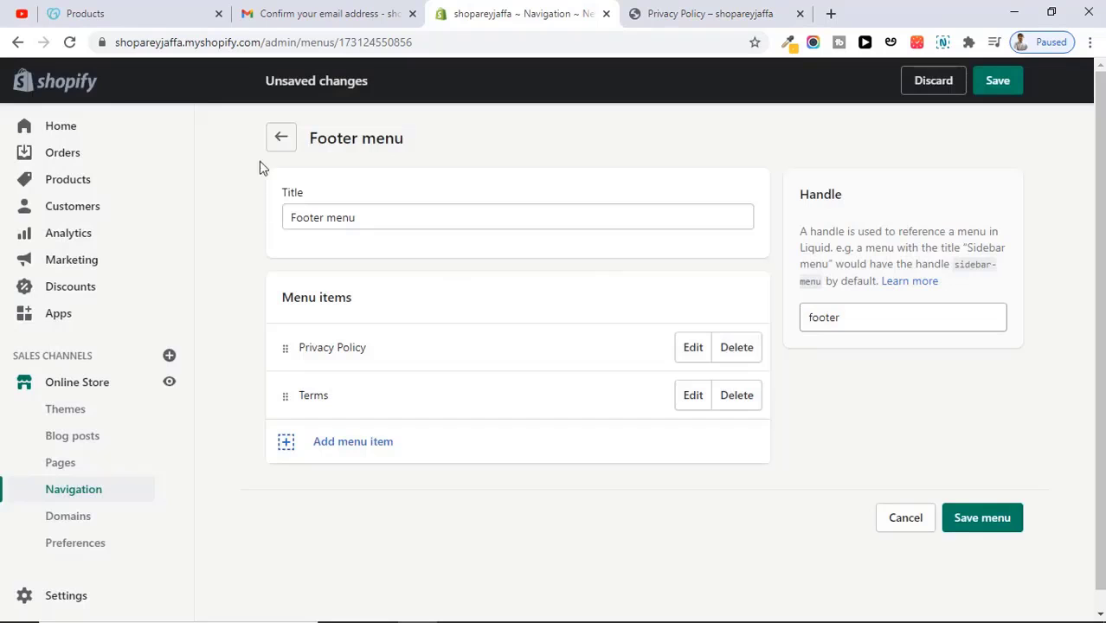
pyautogui.click(982, 518)
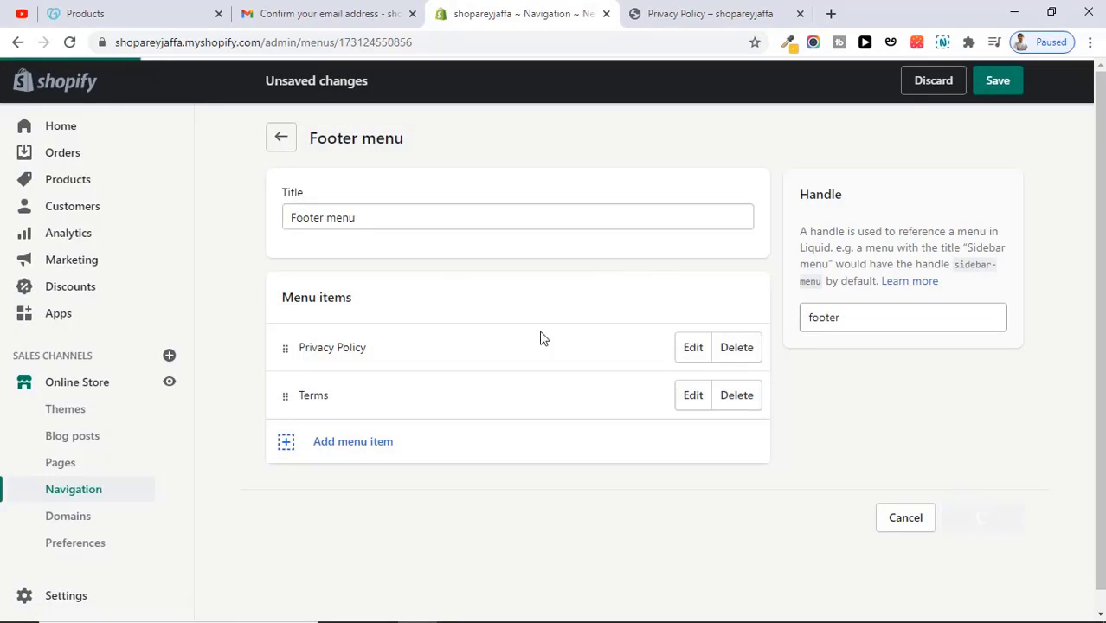
# Step: Open the main menu, add an About us item linked to the About Us page, and save the menu
pyautogui.click(283, 148)
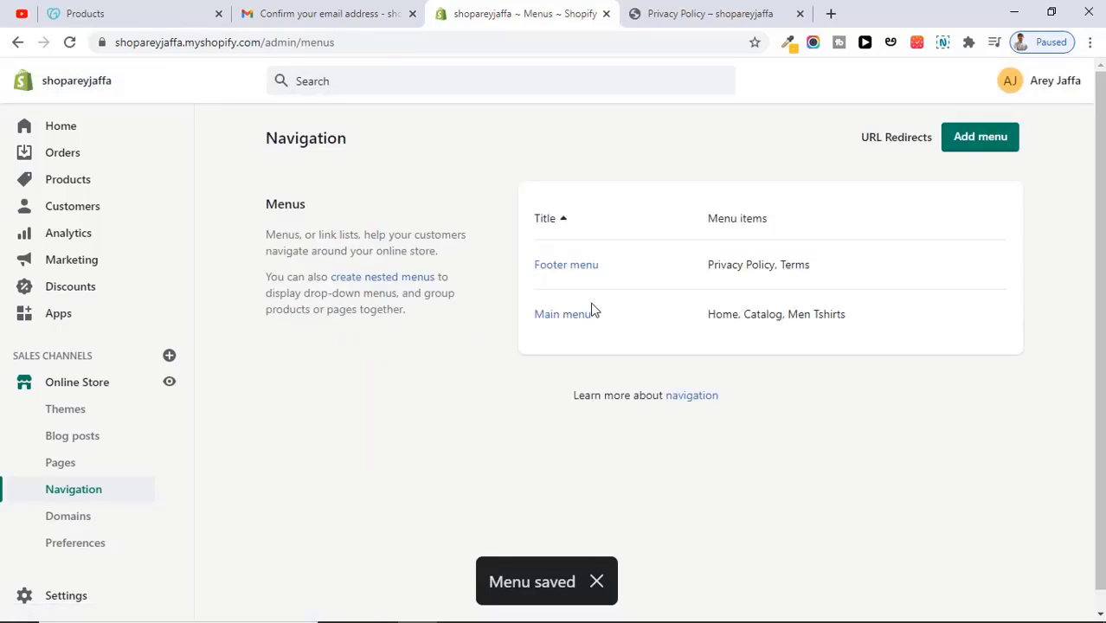
pyautogui.click(574, 315)
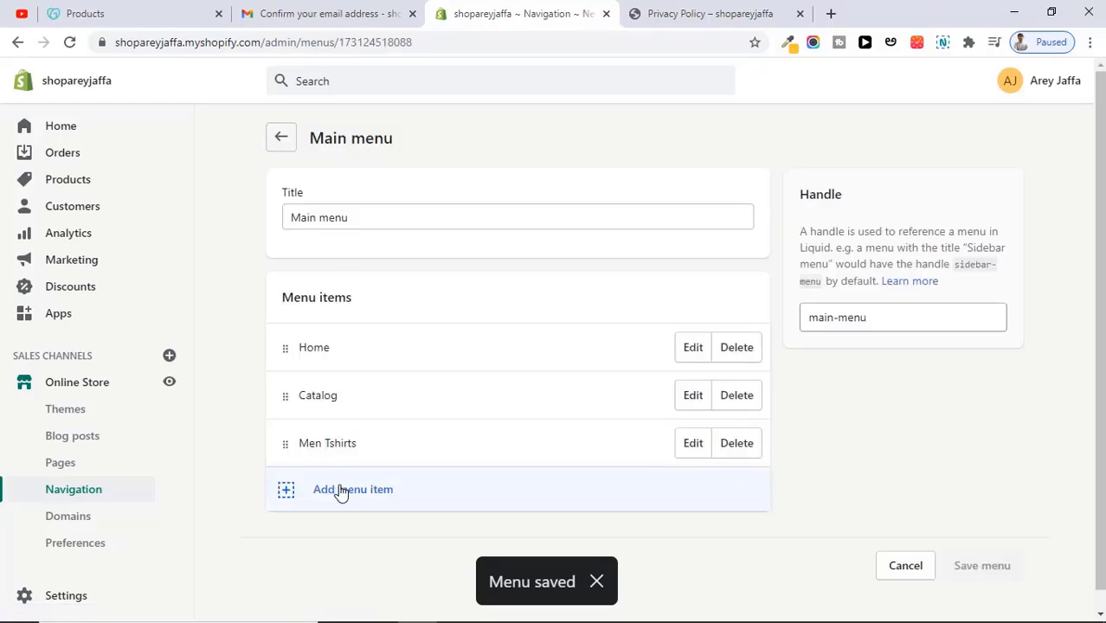
pyautogui.click(341, 490)
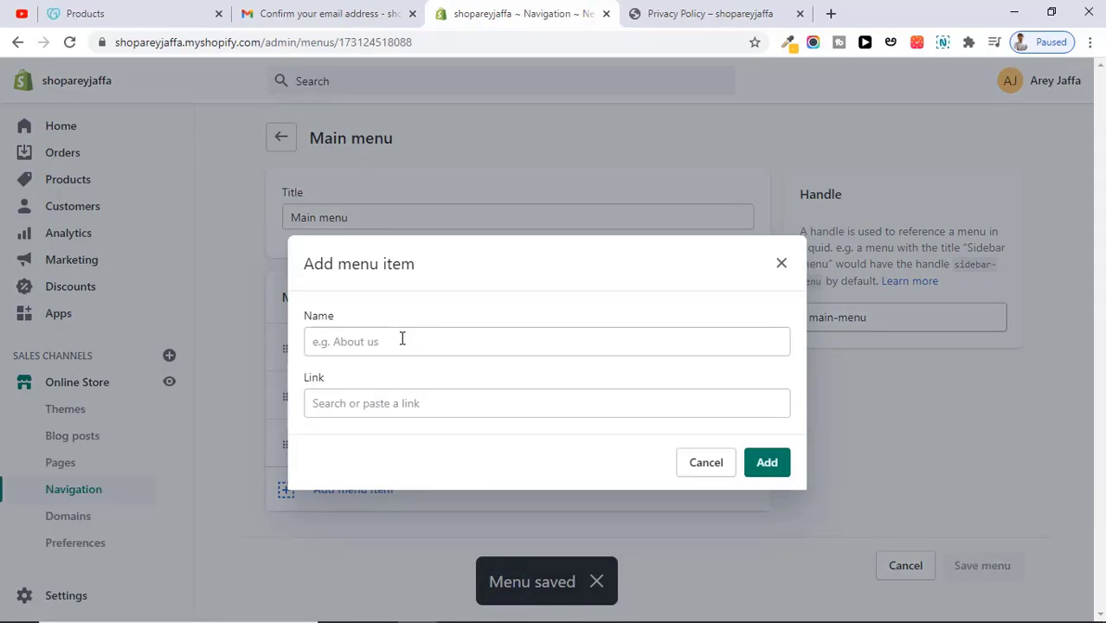
pyautogui.write('About')
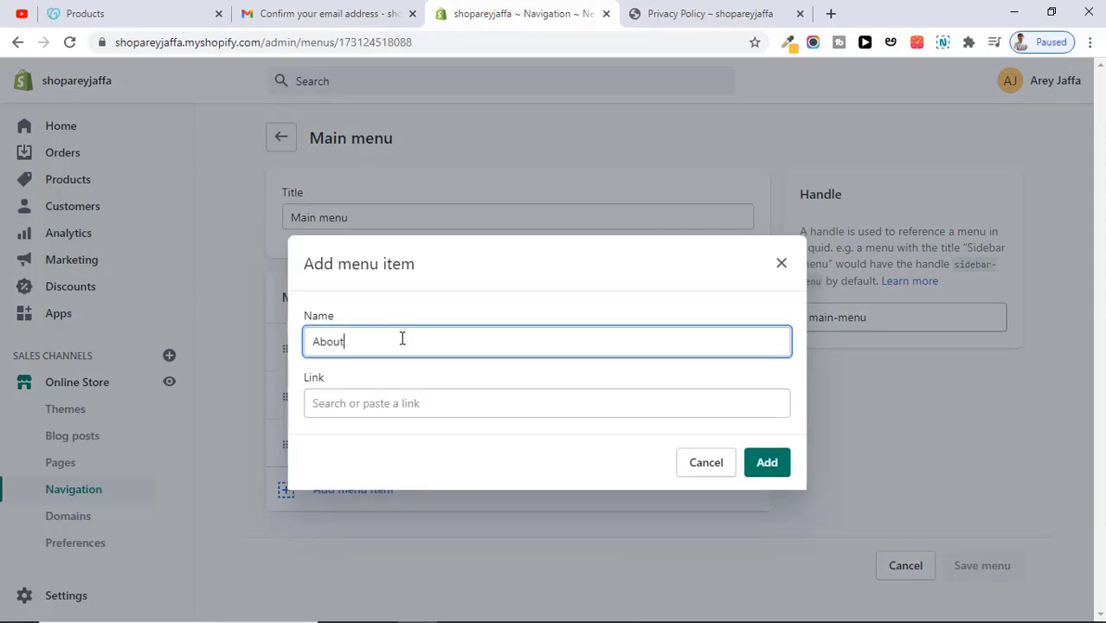
pyautogui.write(' us')
pyautogui.click(422, 405)
pyautogui.click(416, 271)
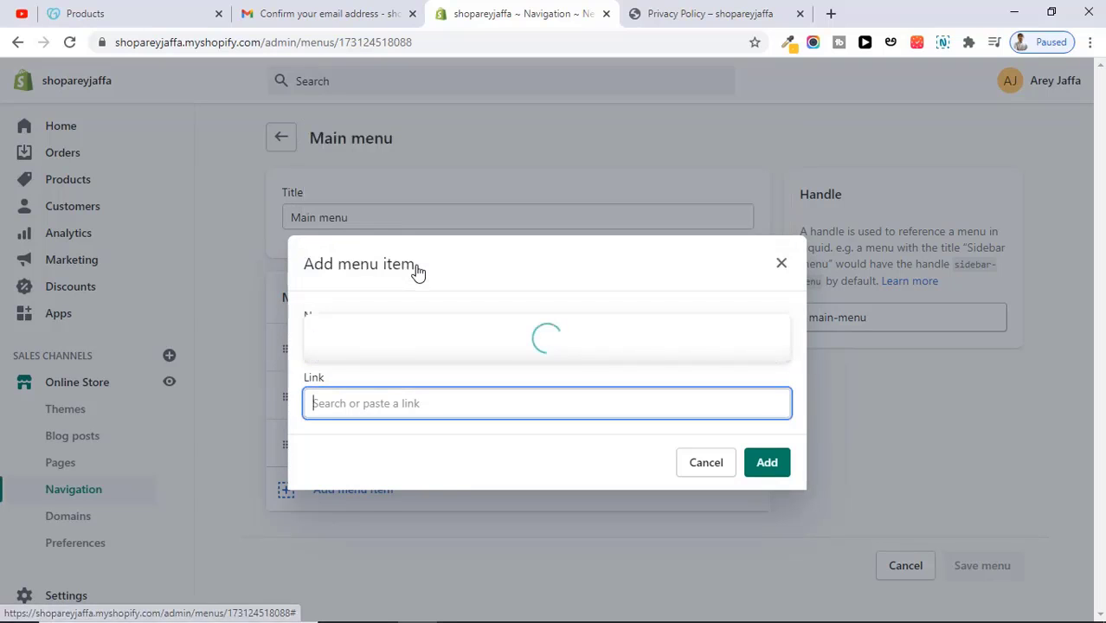
pyautogui.click(400, 292)
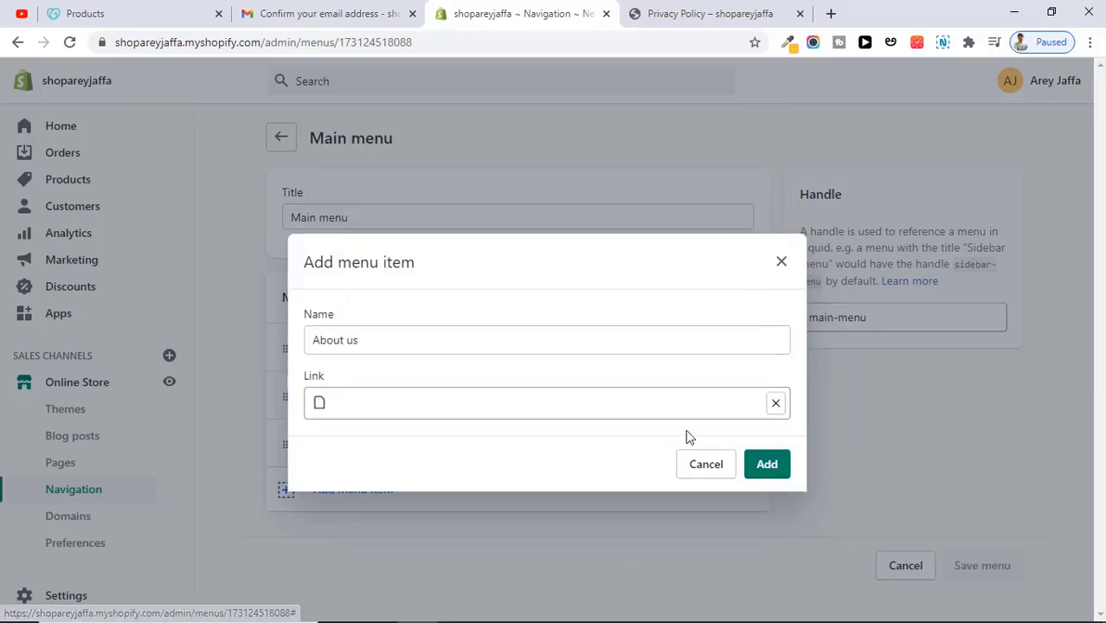
pyautogui.click(774, 464)
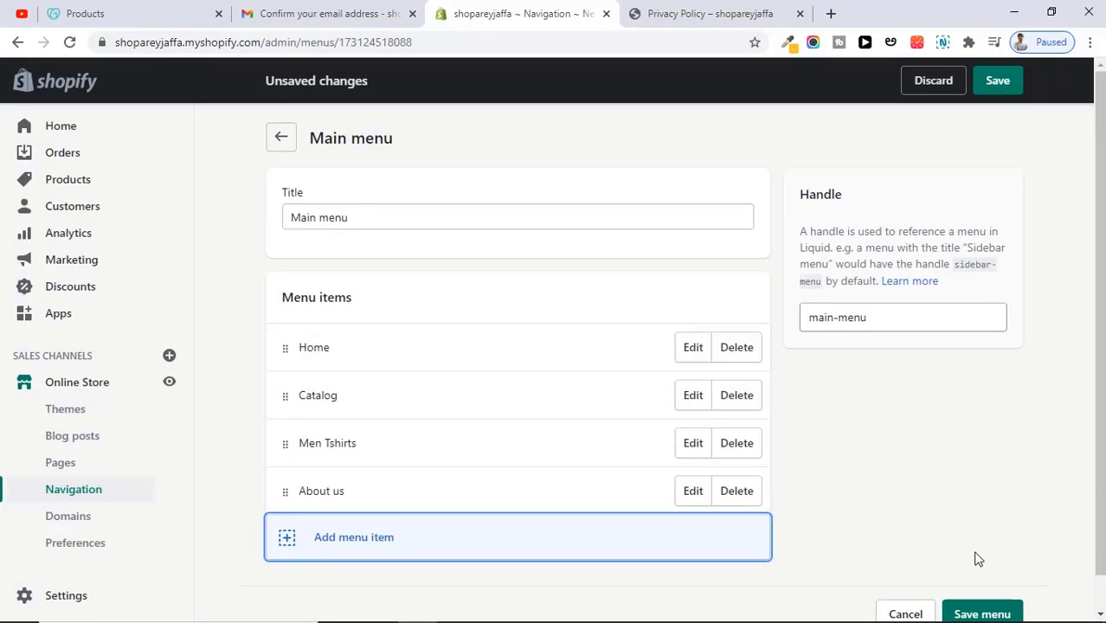
pyautogui.click(992, 610)
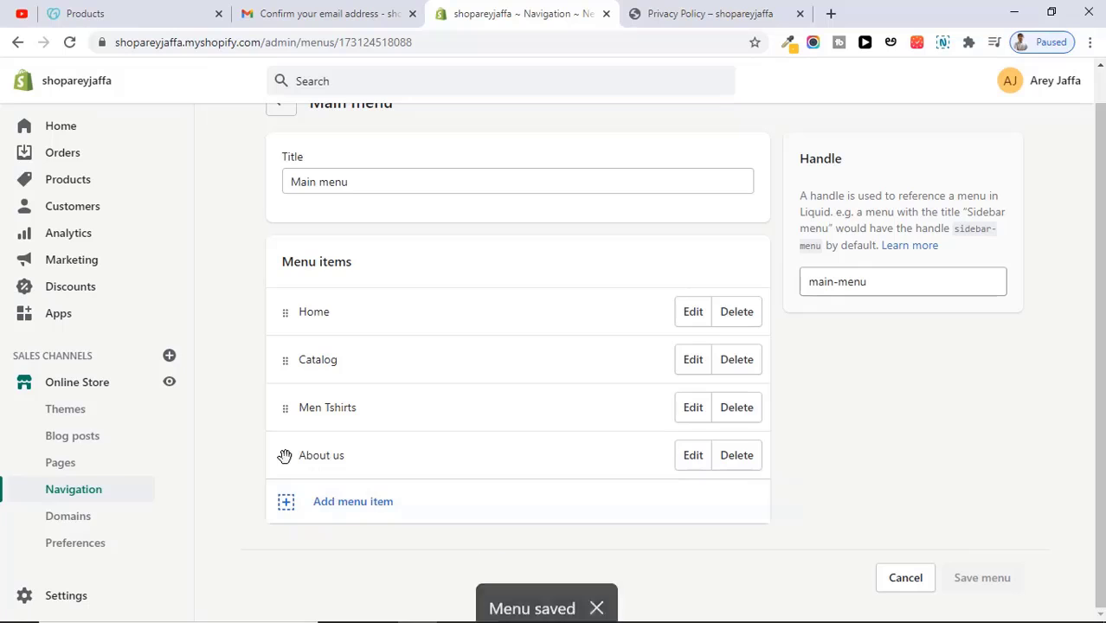
# Step: Move the About us item directly below Home in the main menu and save the new order
pyautogui.moveTo(285, 457); pyautogui.dragTo(289, 346)
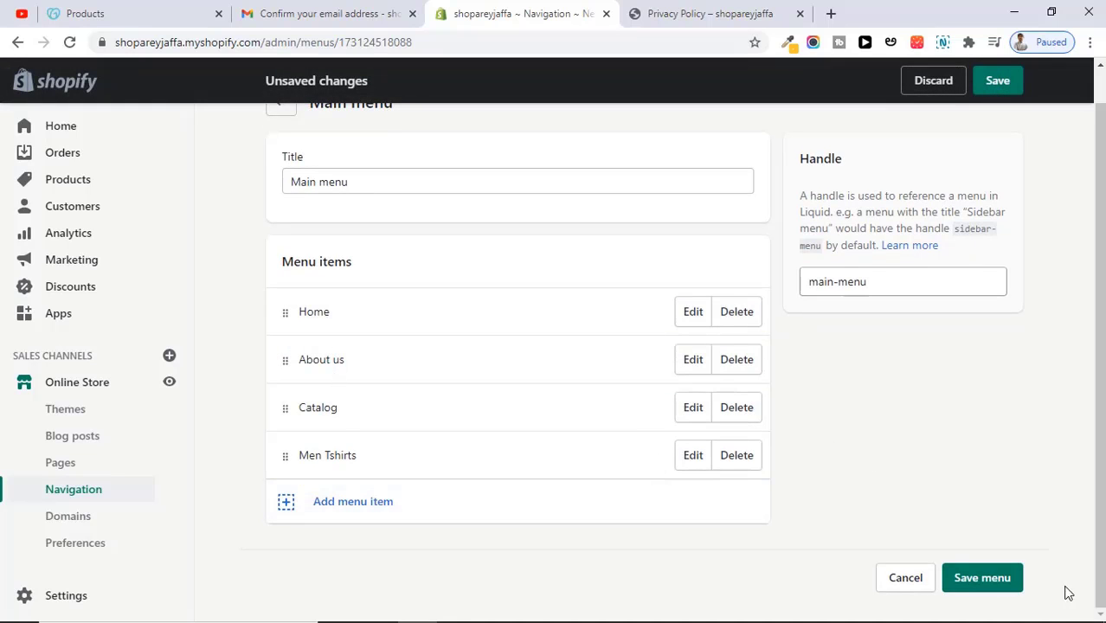
pyautogui.click(1007, 582)
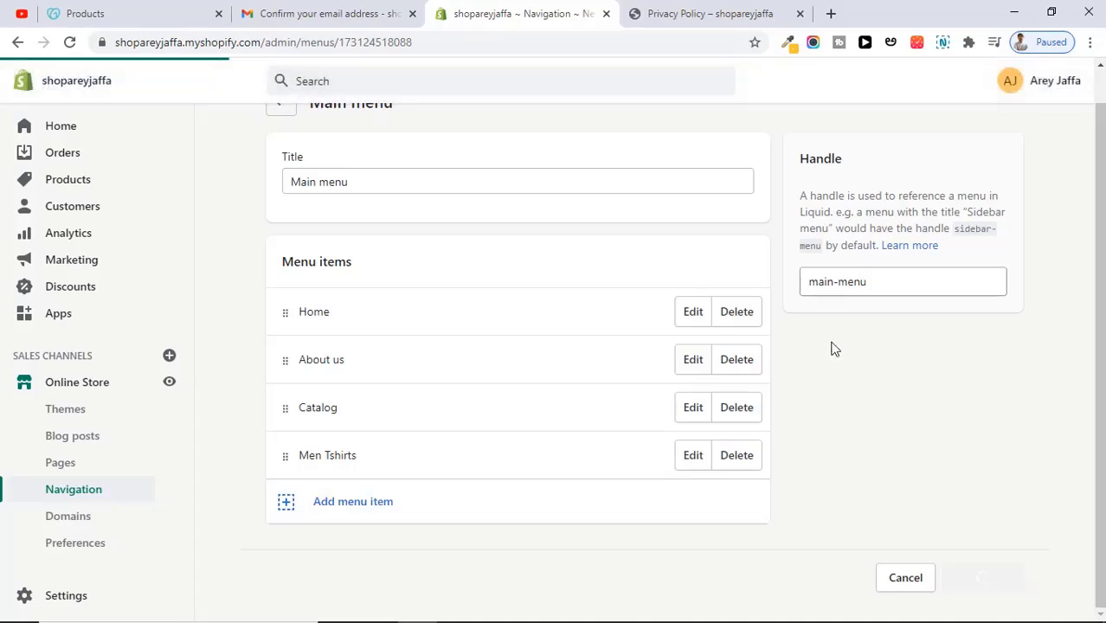
# Step: Reload the storefront and check the header menu, then the home page down to its footer quick links
pyautogui.click(734, 6)
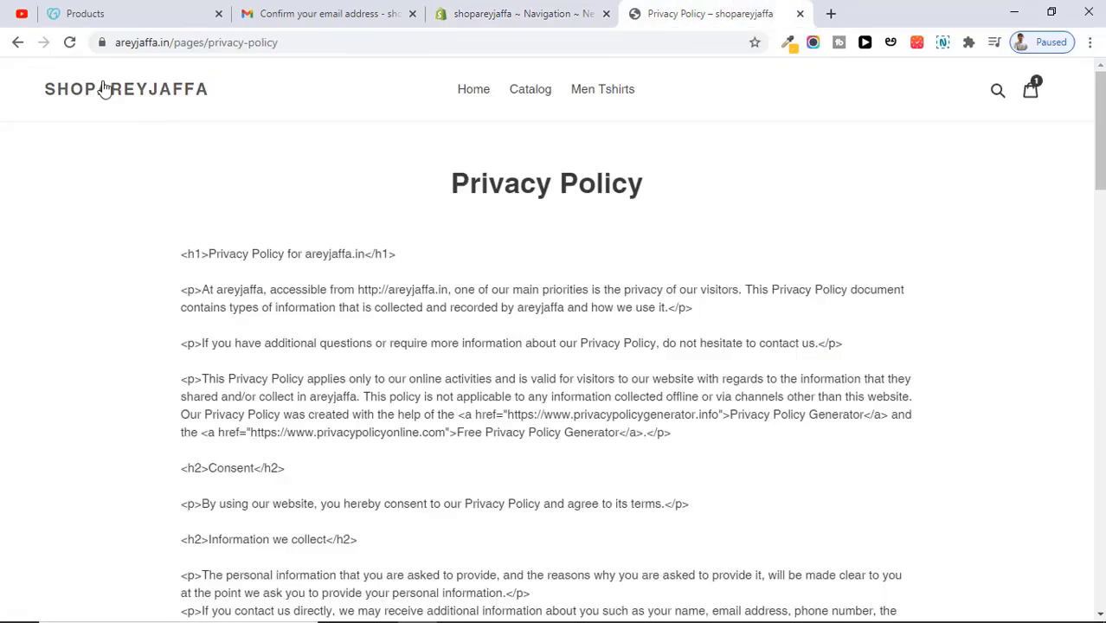
pyautogui.click(70, 43)
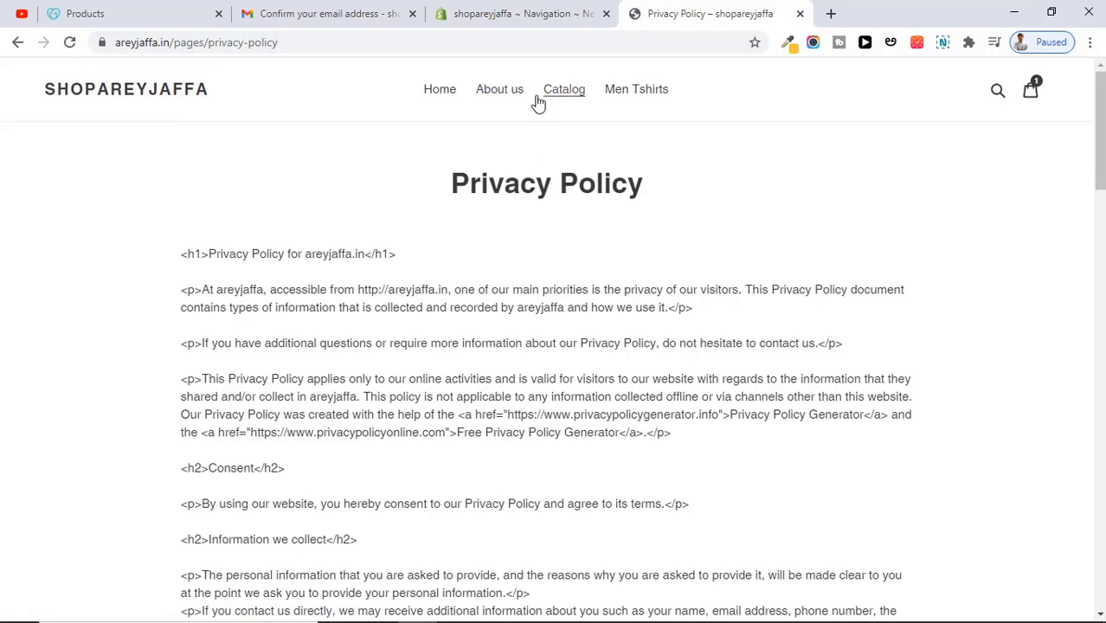
pyautogui.click(443, 90)
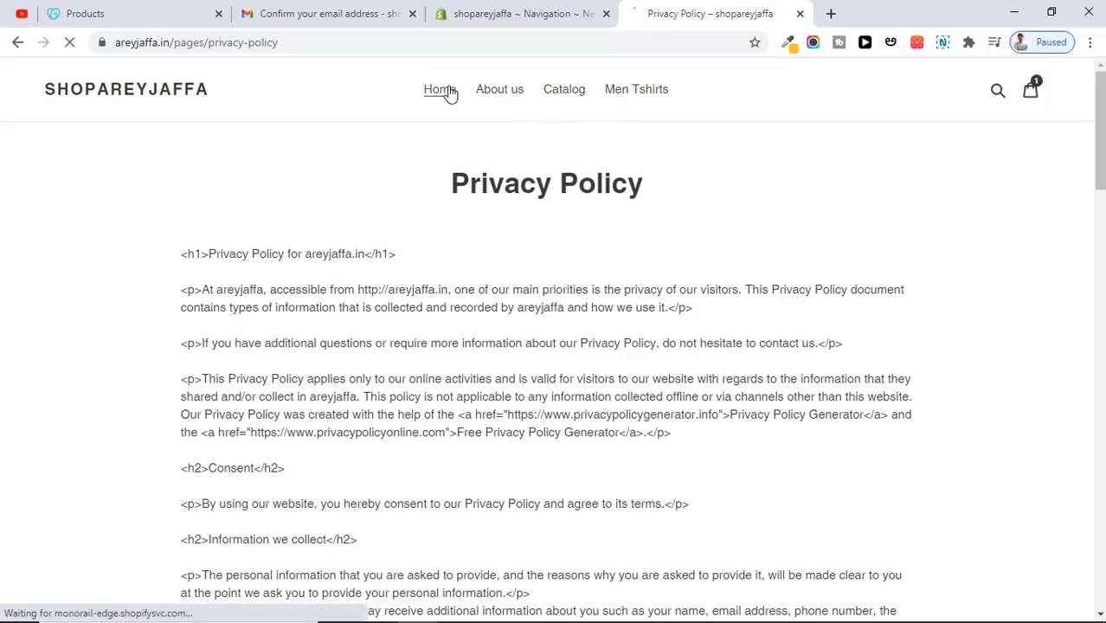
pyautogui.scroll(-8, 766, 191)
pyautogui.scroll(-15, 335, 519)
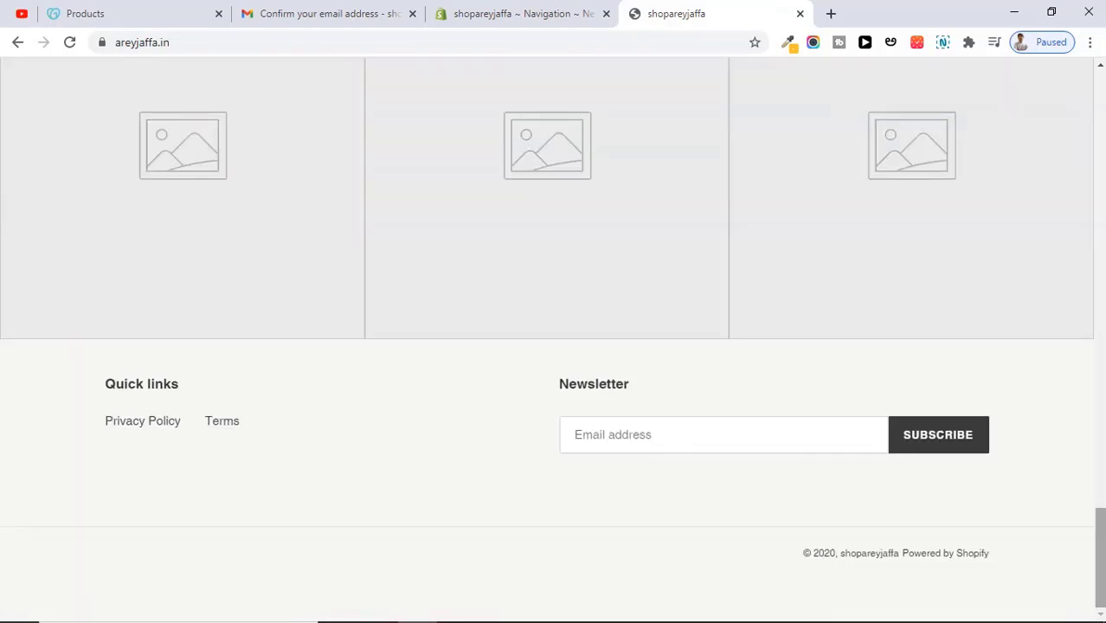
pyautogui.moveTo(1101, 563); pyautogui.dragTo(1077, 298)
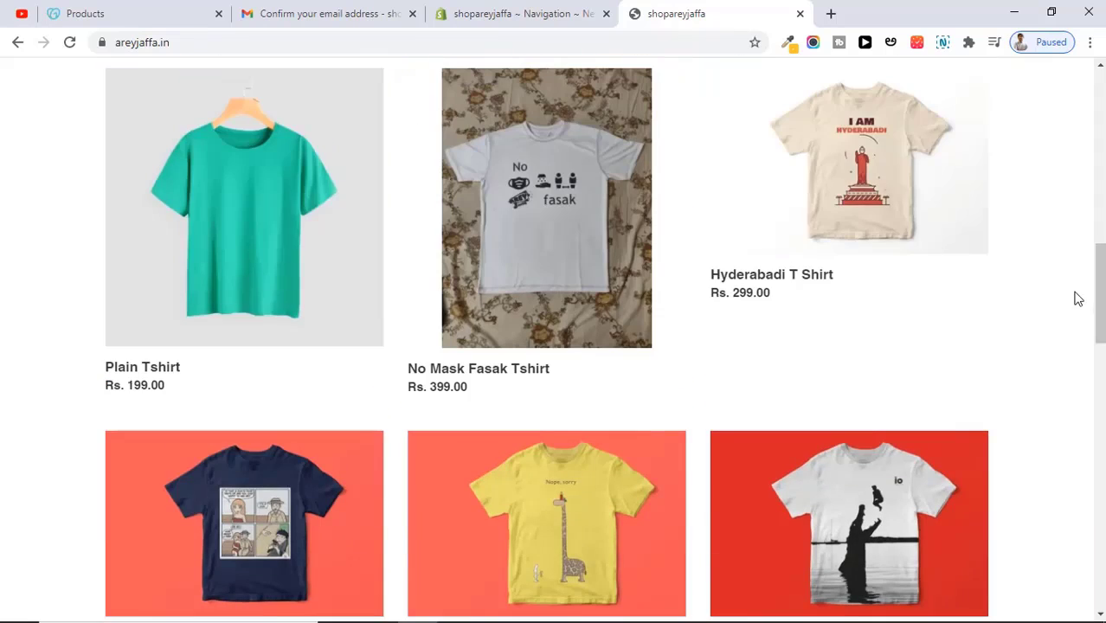
# Step: In the Shopify admin, customize the Debut theme and hide the Testimonials, Gallery and Image with text overlay sections on the home page
pyautogui.click(502, 13)
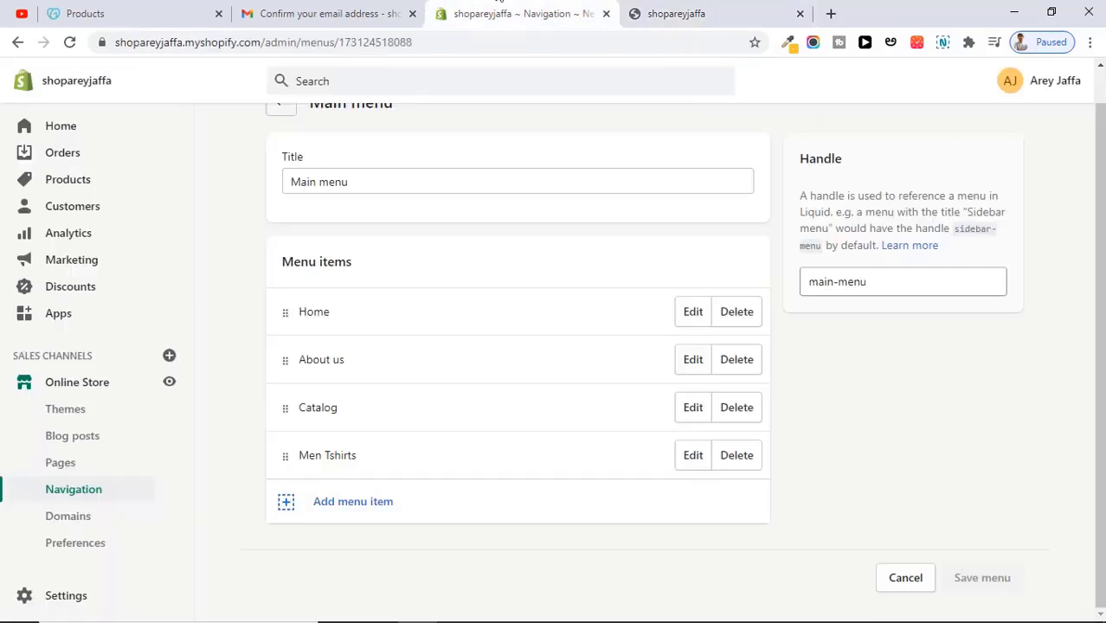
pyautogui.click(110, 391)
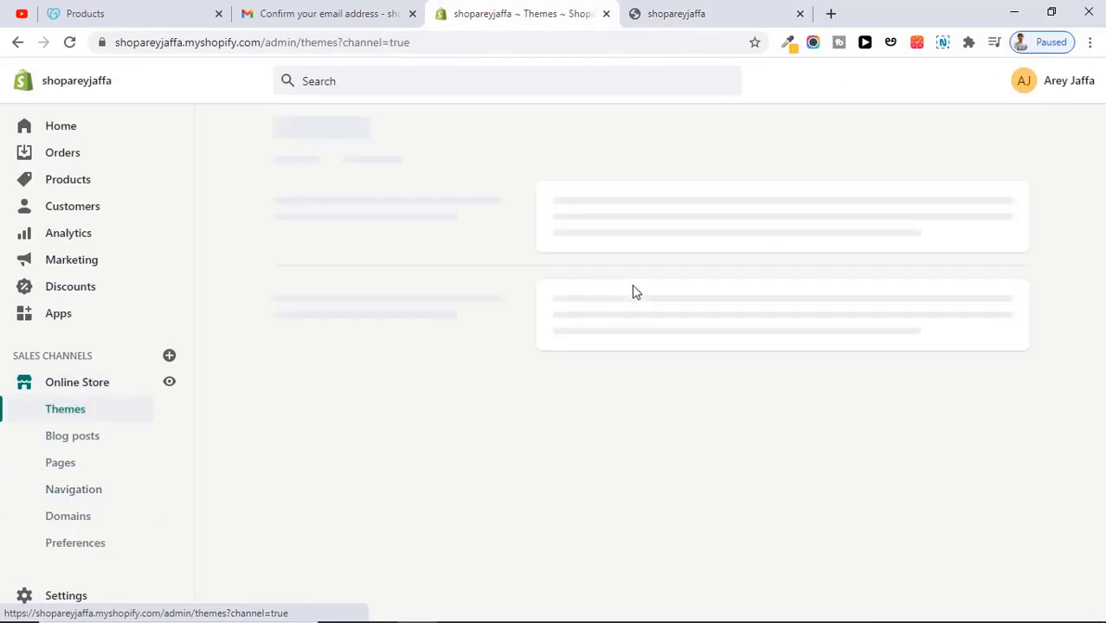
pyautogui.click(958, 199)
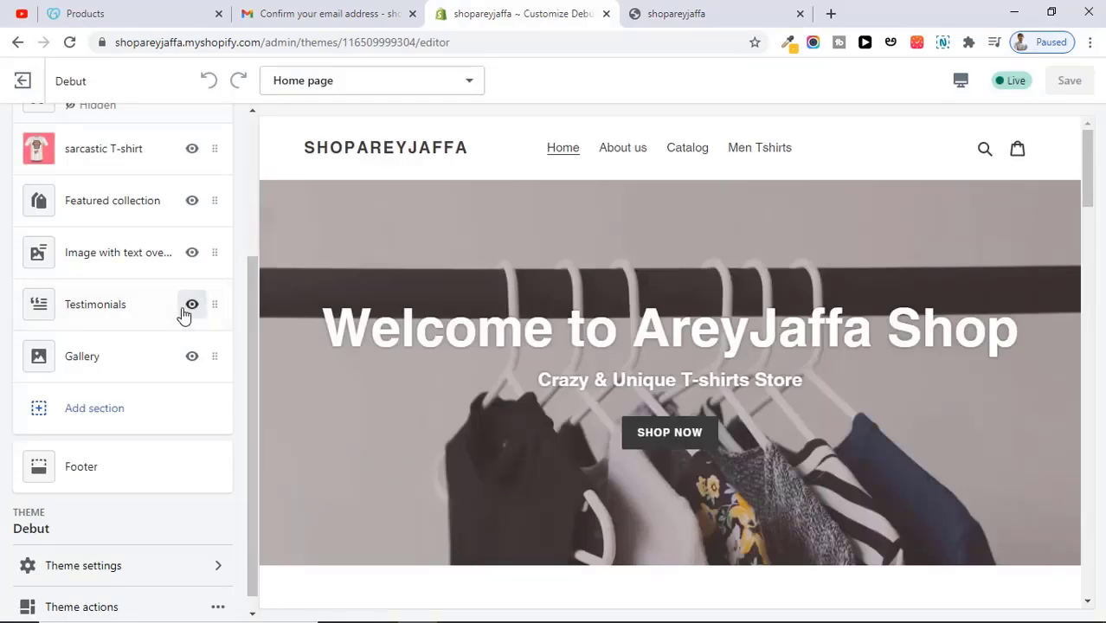
pyautogui.click(192, 307)
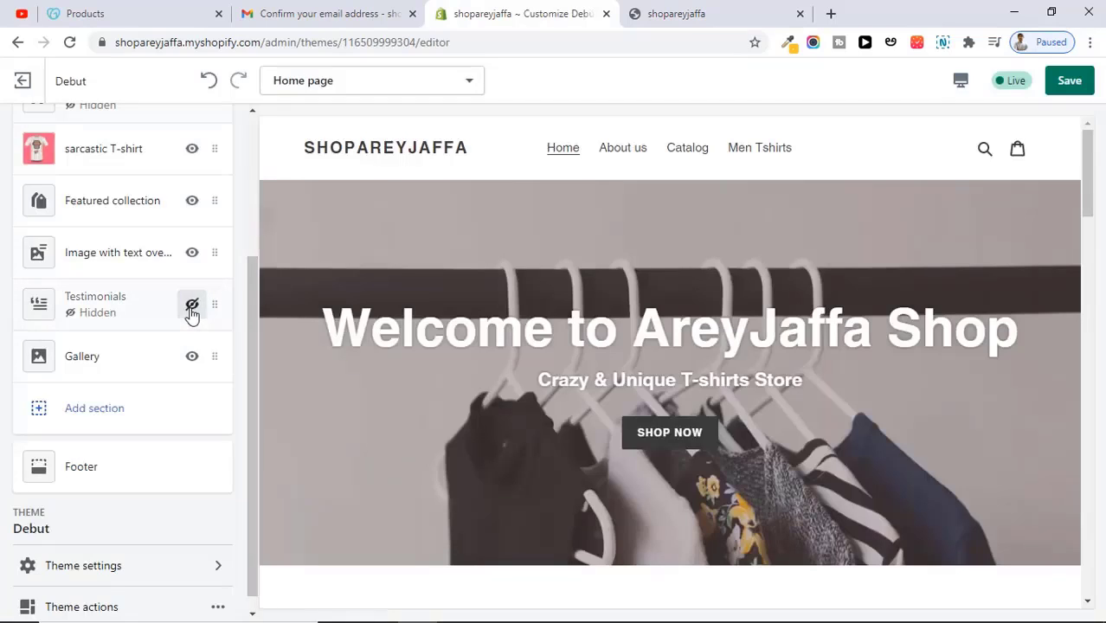
pyautogui.click(192, 356)
pyautogui.click(192, 252)
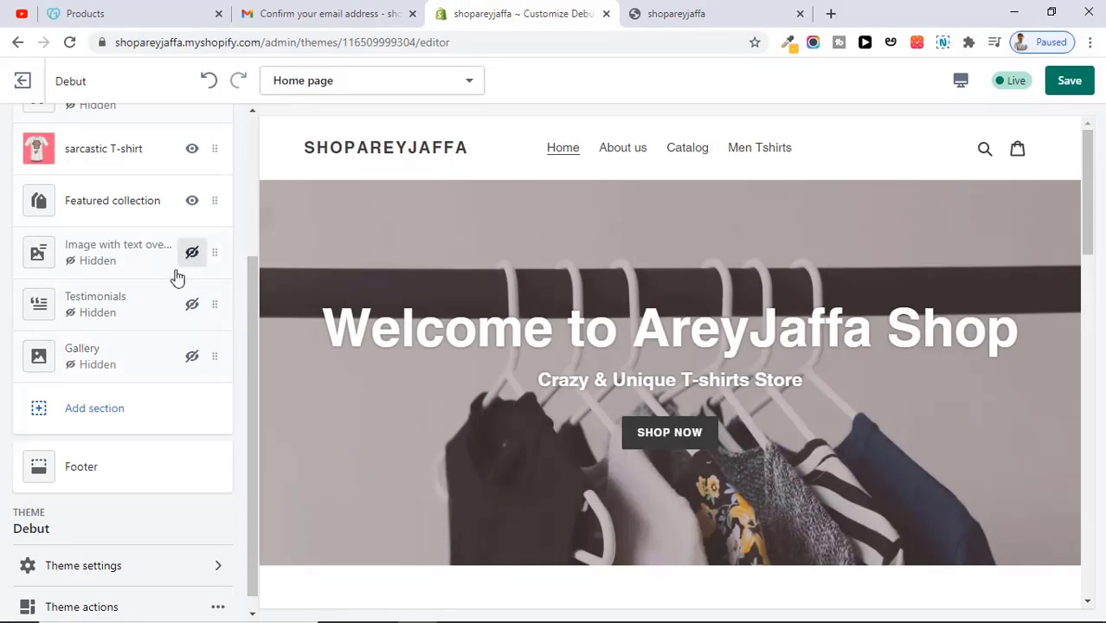
# Step: Look through the section types available for the home page and close the list without adding one
pyautogui.click(105, 413)
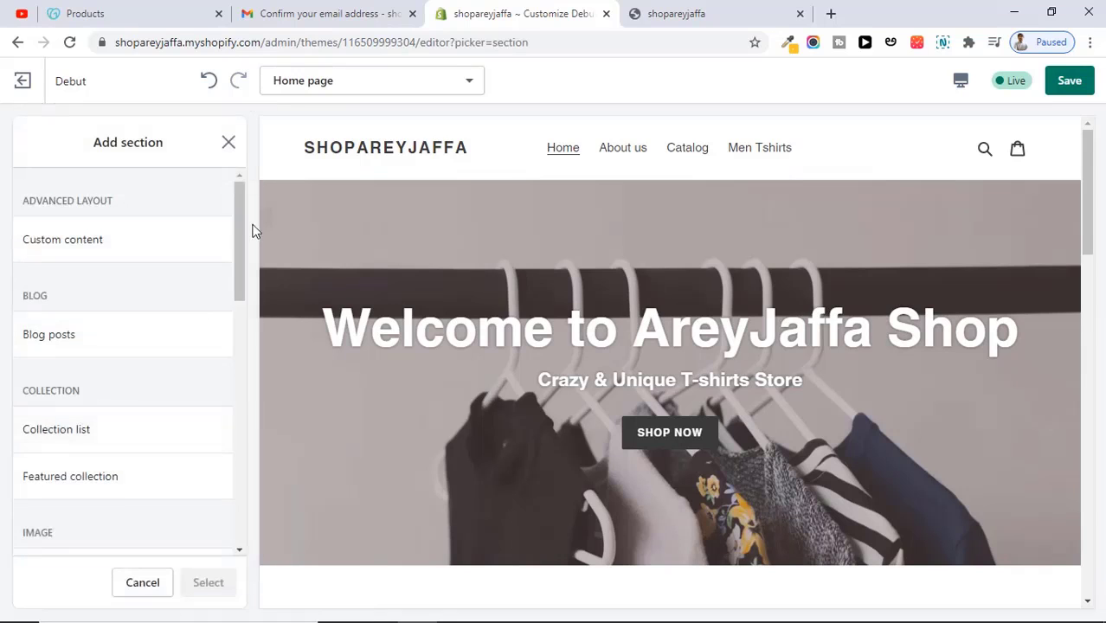
pyautogui.moveTo(238, 242); pyautogui.dragTo(227, 458)
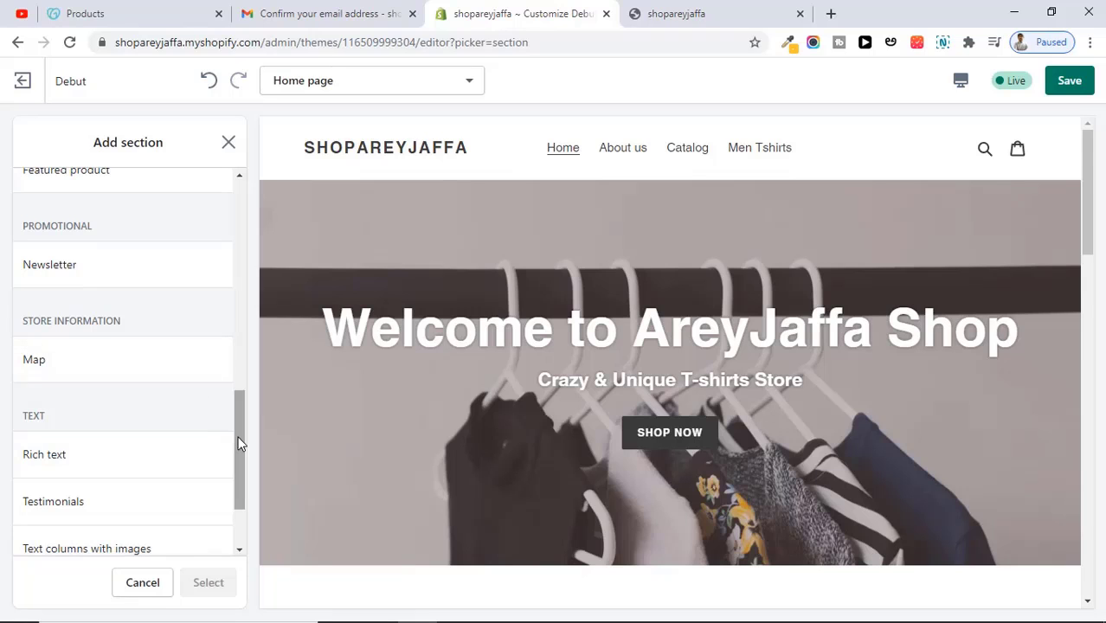
pyautogui.scroll(-1, 240, 447)
pyautogui.scroll(10, 249, 340)
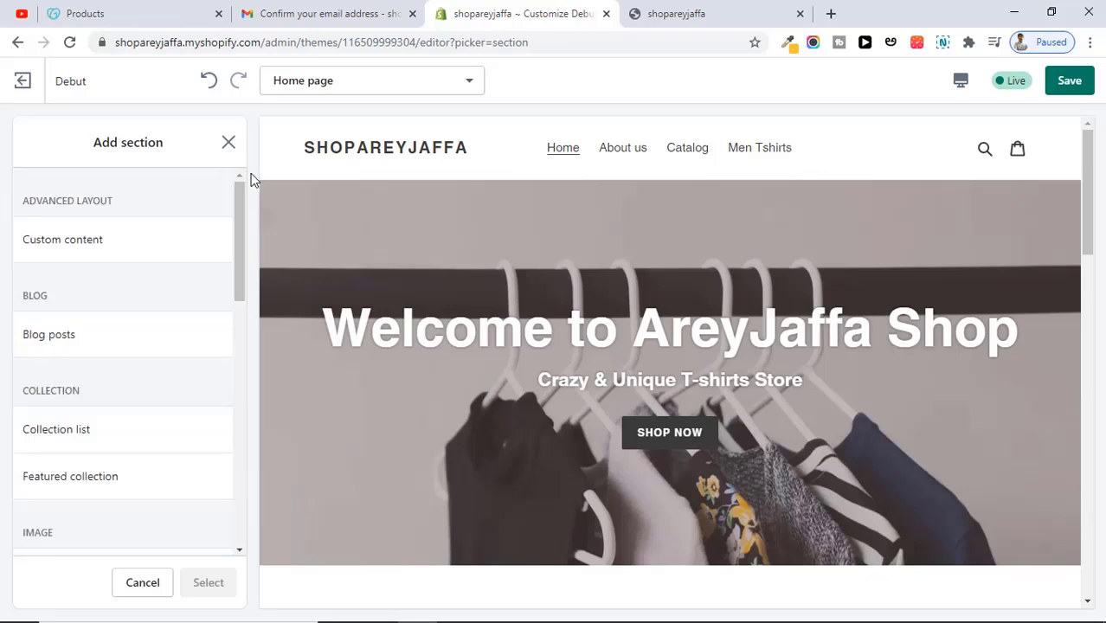
pyautogui.click(229, 146)
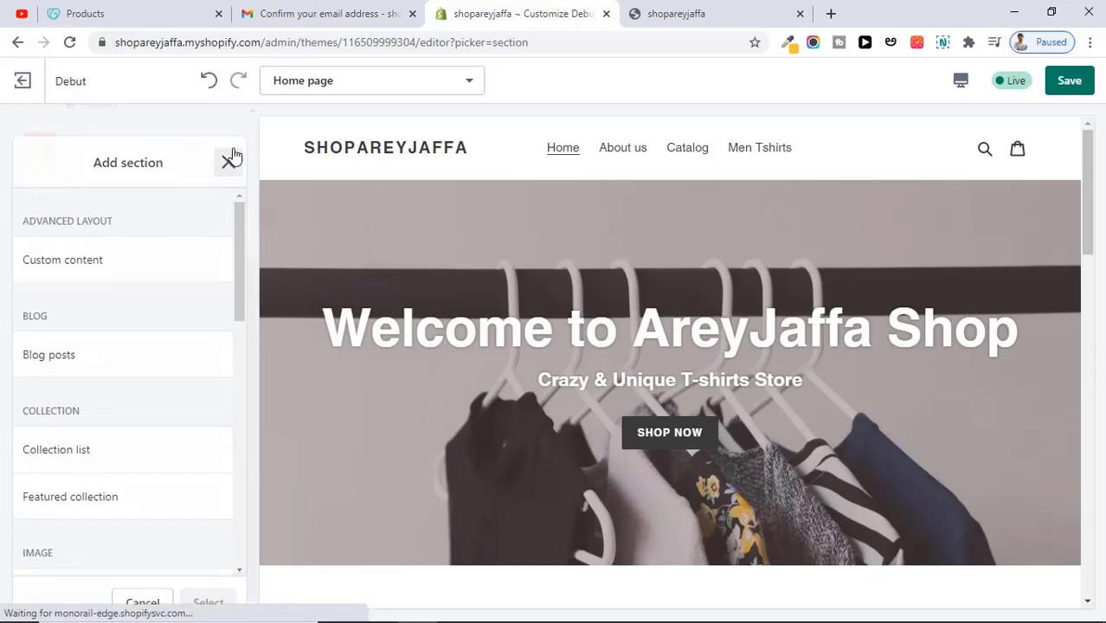
# Step: Save the theme changes, and reload the storefront to check the home page
pyautogui.click(1072, 82)
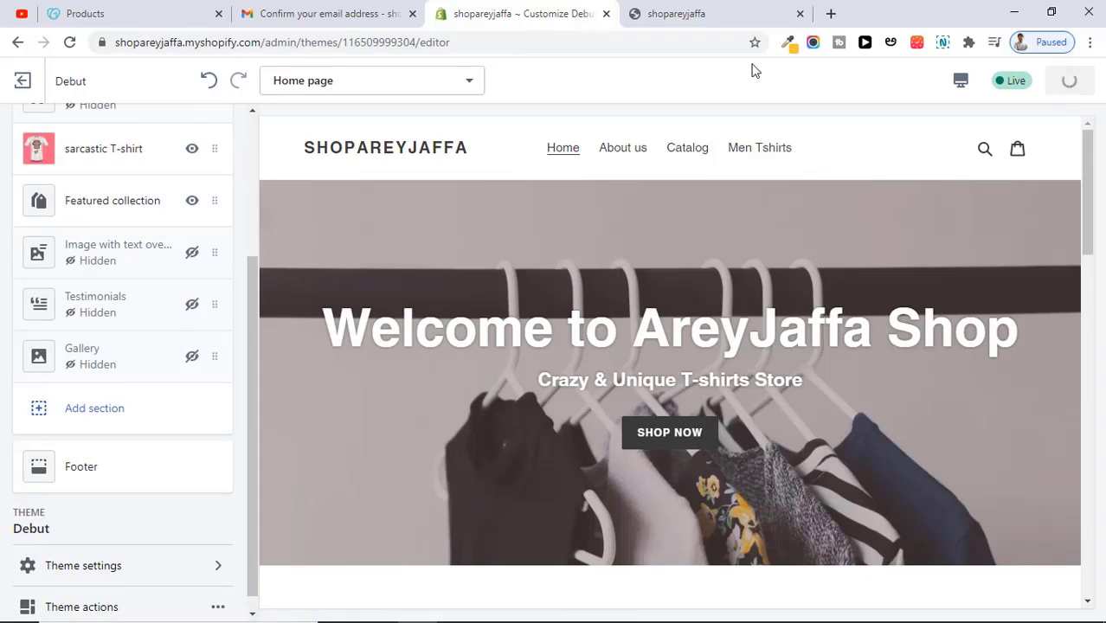
pyautogui.click(686, 10)
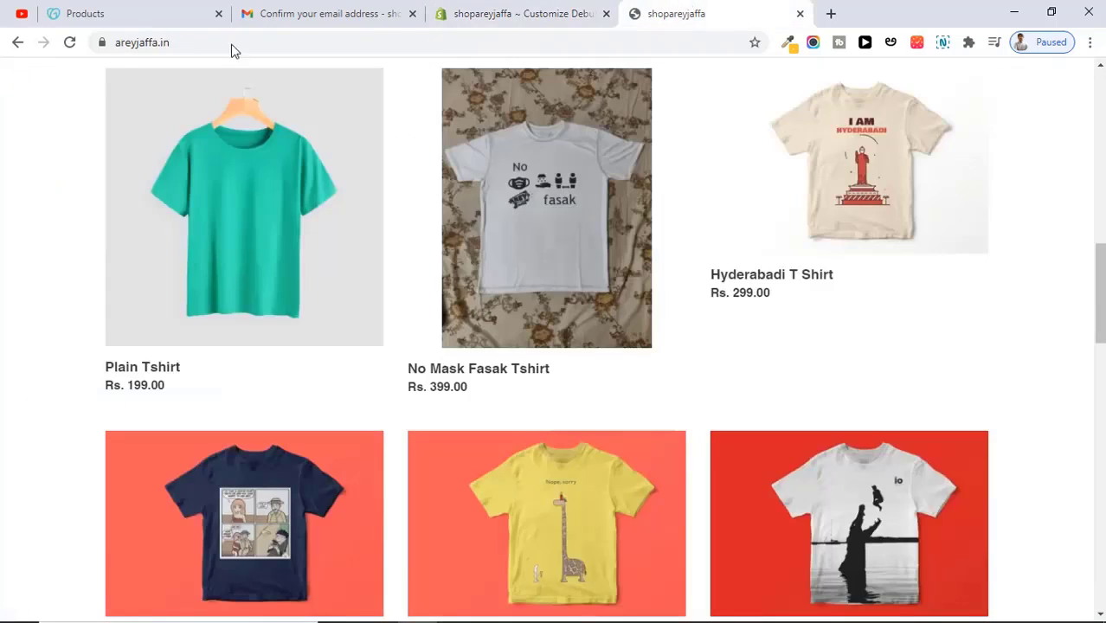
pyautogui.click(69, 43)
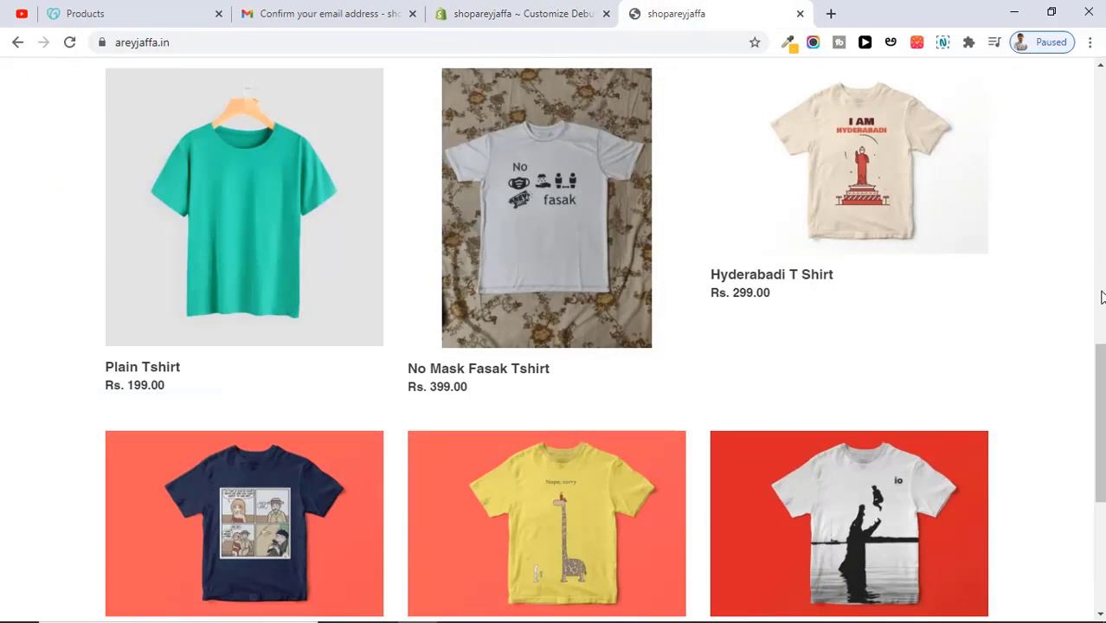
pyautogui.moveTo(1101, 396); pyautogui.dragTo(1102, 80)
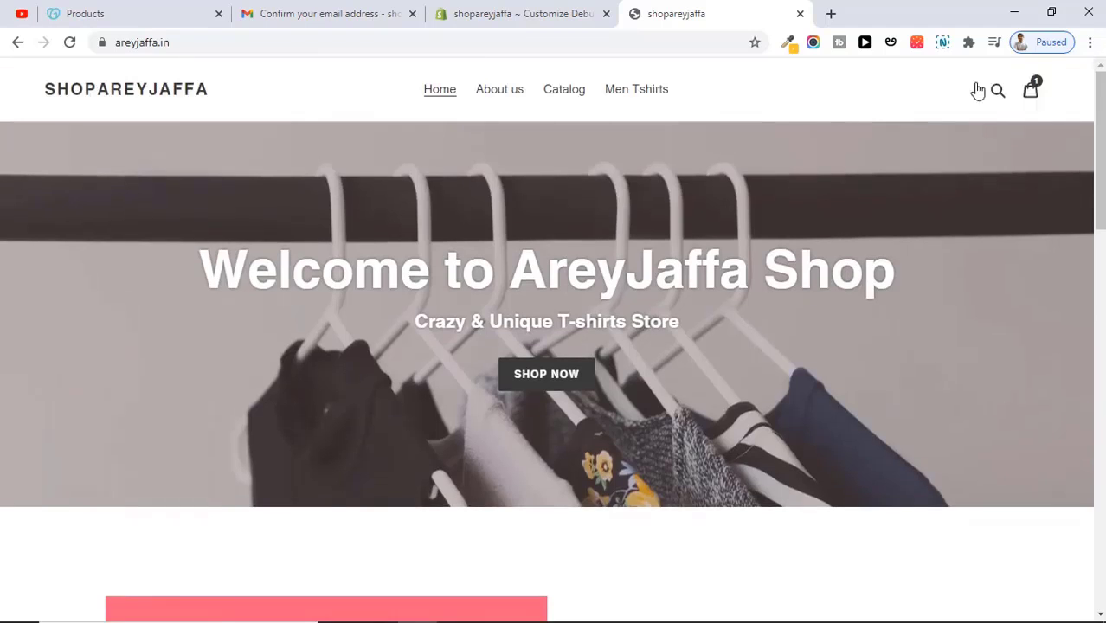
# Step: Check the pages behind the storefront's About us, Catalog, Men Tshirts and Home header links, and return to the theme editor
pyautogui.click(517, 90)
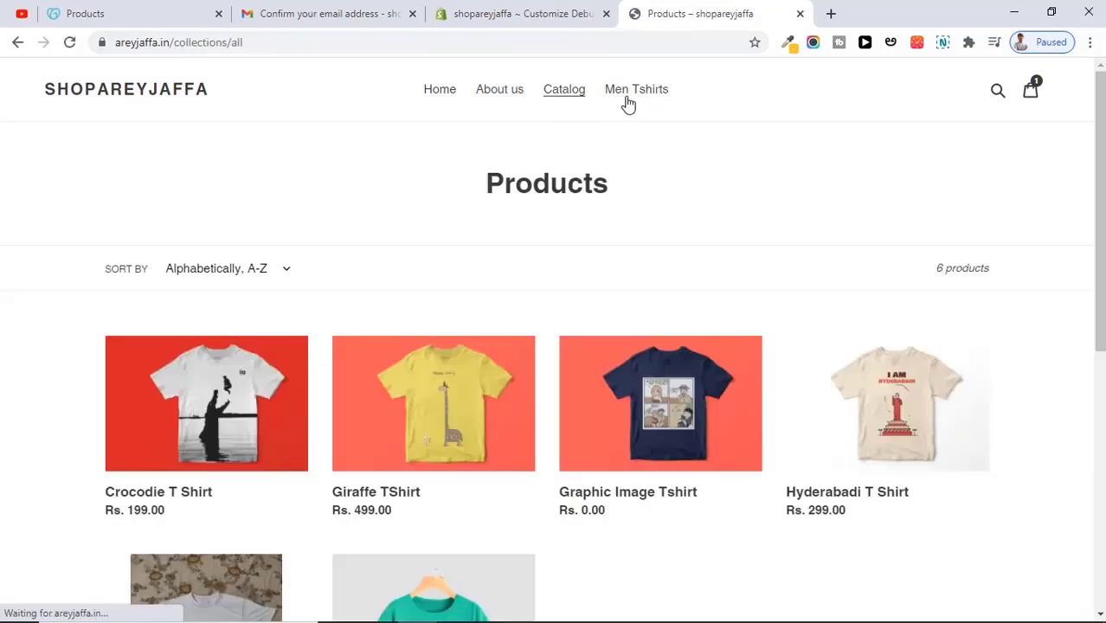
pyautogui.click(627, 103)
pyautogui.click(449, 101)
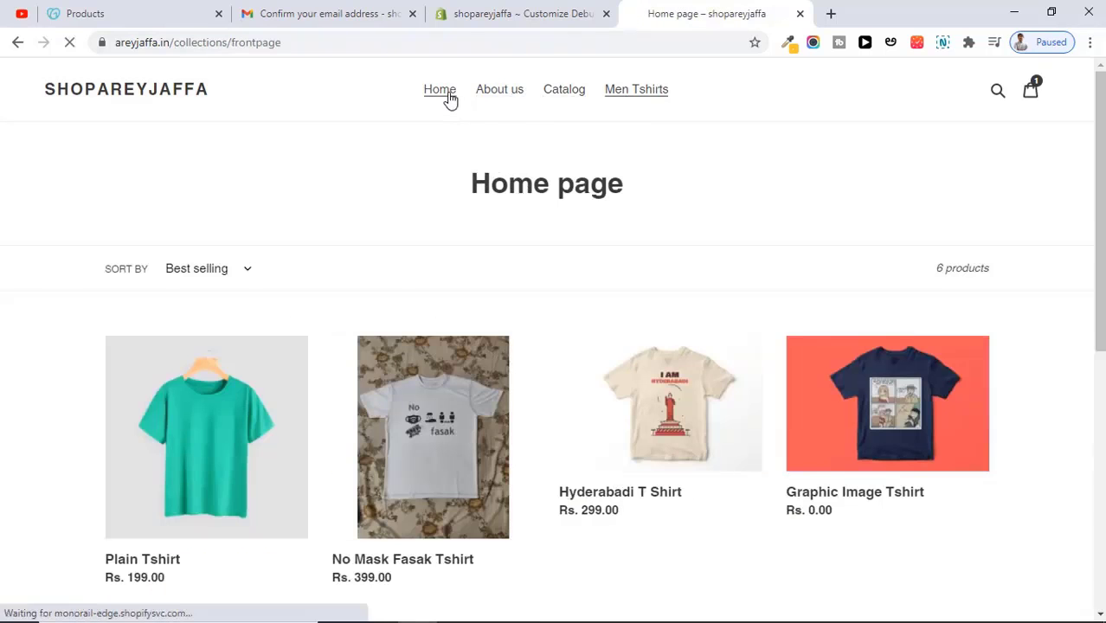
pyautogui.moveTo(1099, 197)
pyautogui.mouseDown()
pyautogui.moveTo(1085, 514)
pyautogui.moveTo(1093, 197)
pyautogui.mouseUp()
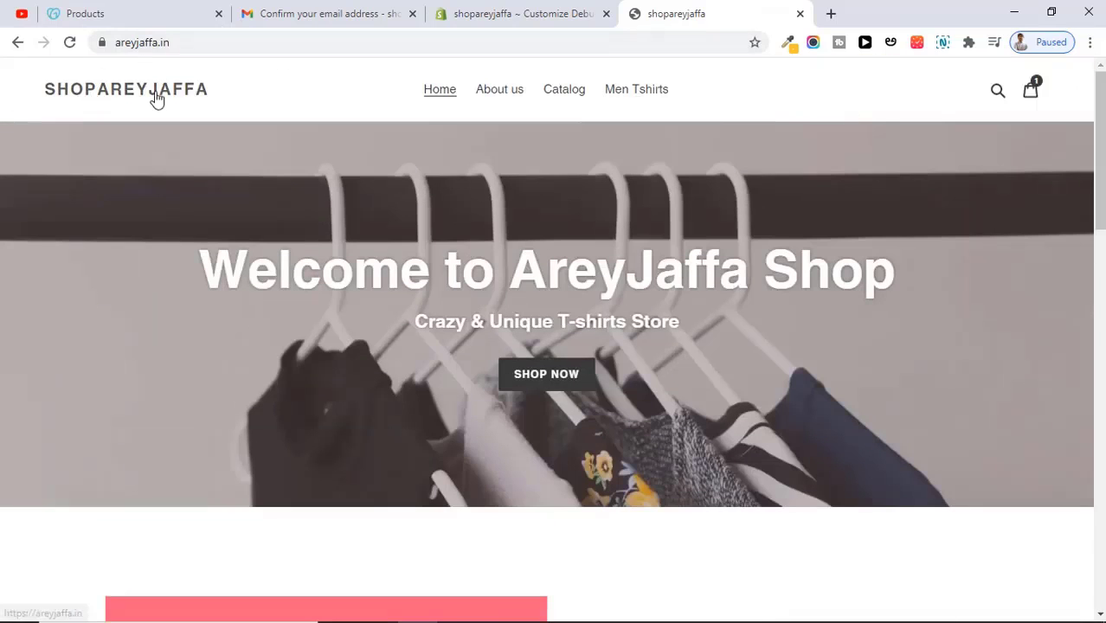
pyautogui.click(545, 11)
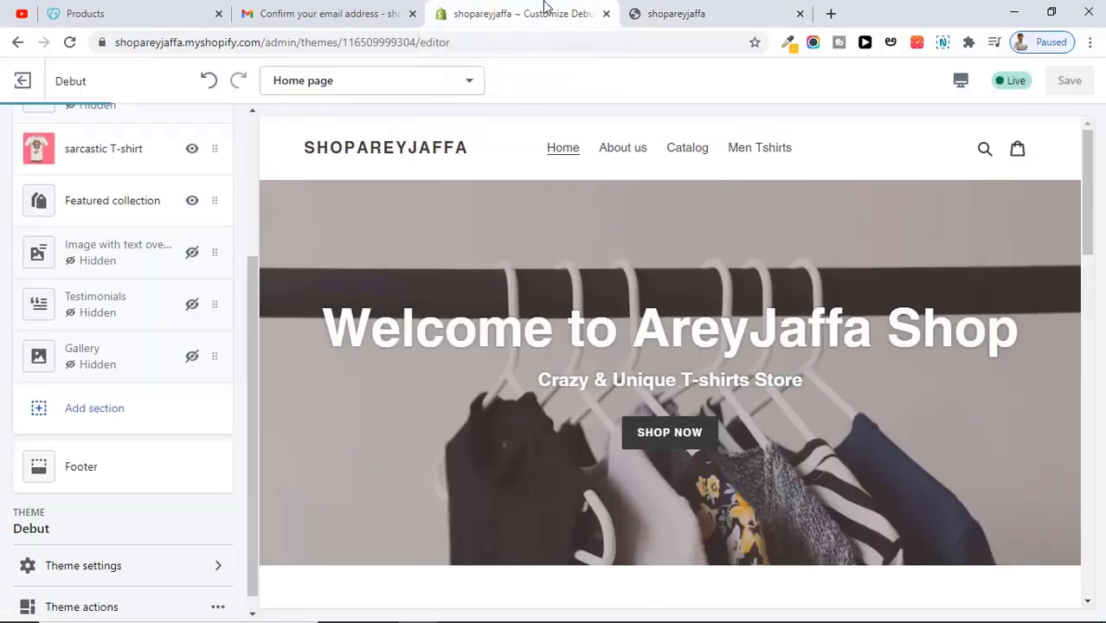
# Step: Upload the arey jaffa mini logo image as the Header section's logo and set its custom logo width to 80px
pyautogui.scroll(3, 173, 113)
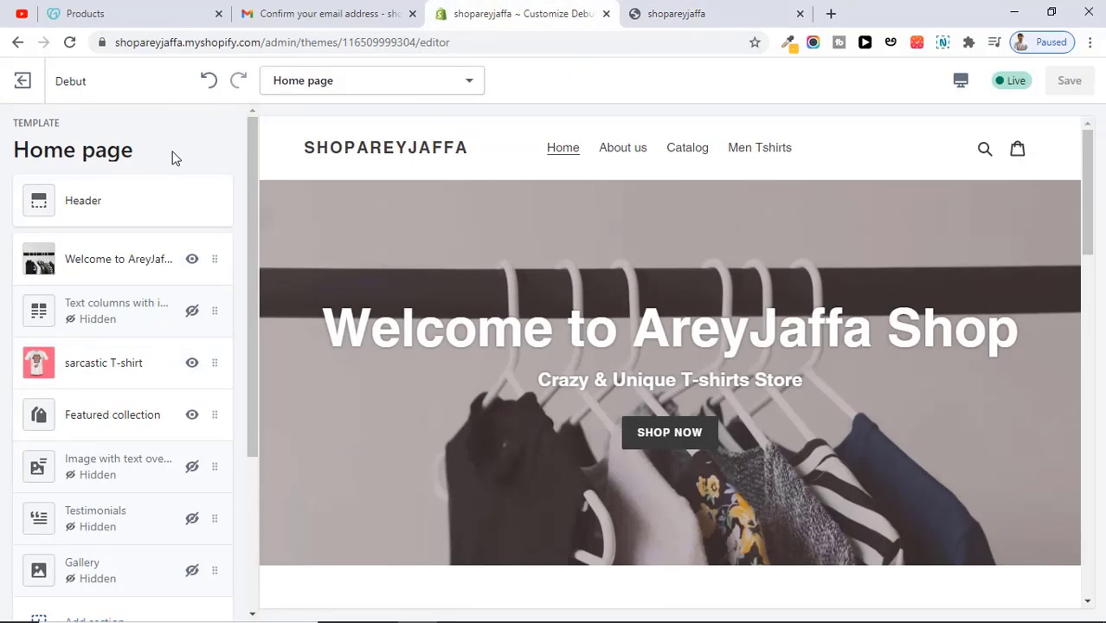
pyautogui.click(131, 212)
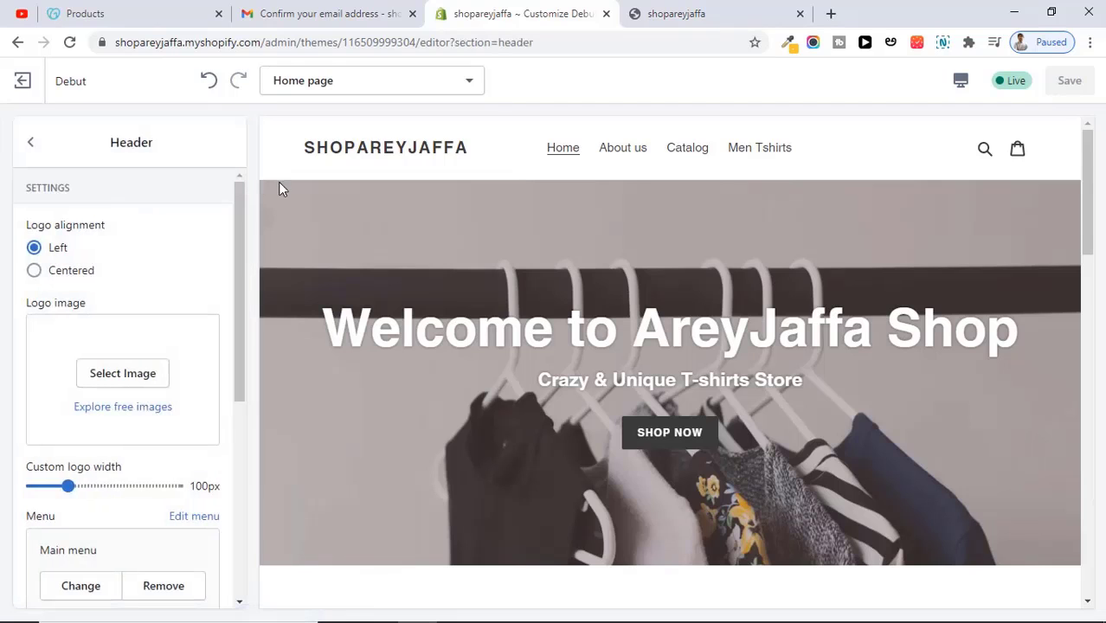
pyautogui.moveTo(244, 203)
pyautogui.mouseDown()
pyautogui.moveTo(243, 243)
pyautogui.moveTo(241, 220)
pyautogui.mouseUp()
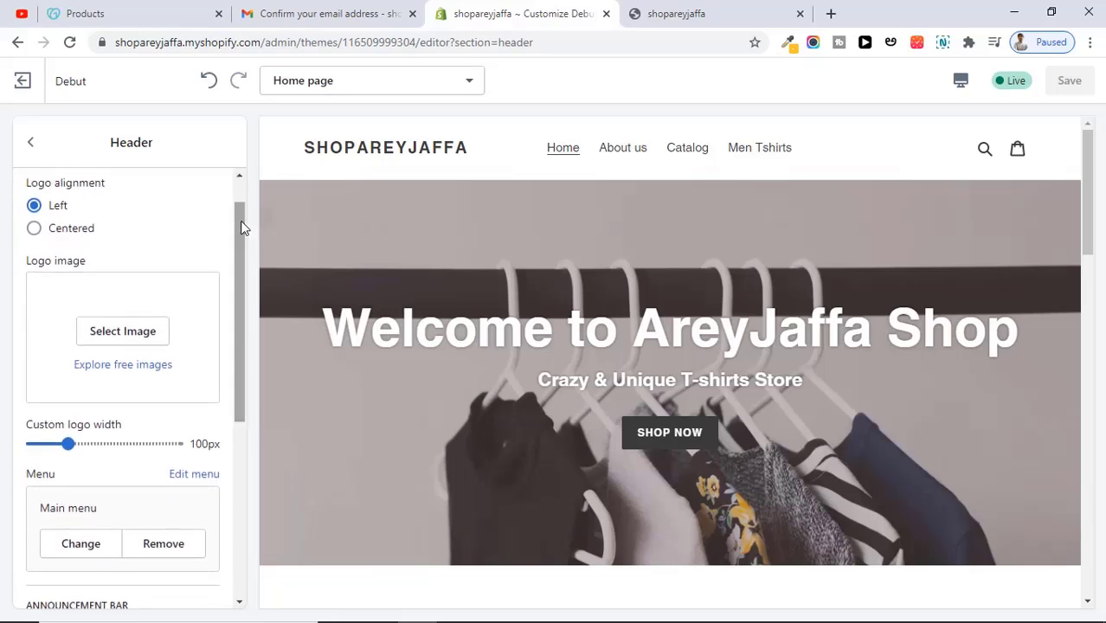
pyautogui.click(122, 334)
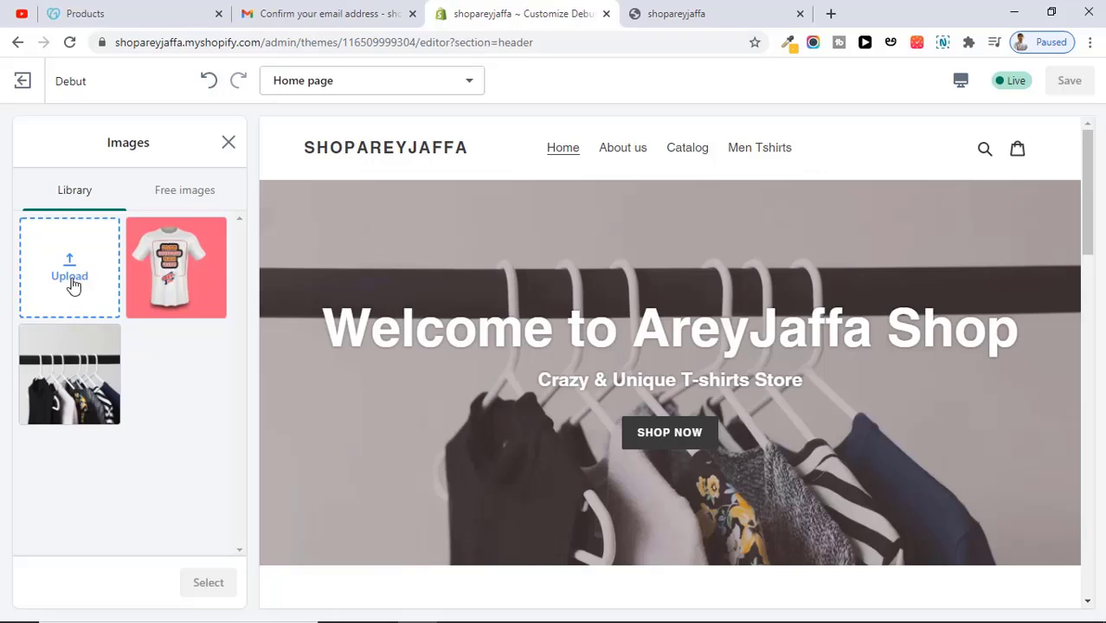
pyautogui.click(74, 286)
pyautogui.doubleClick(415, 244)
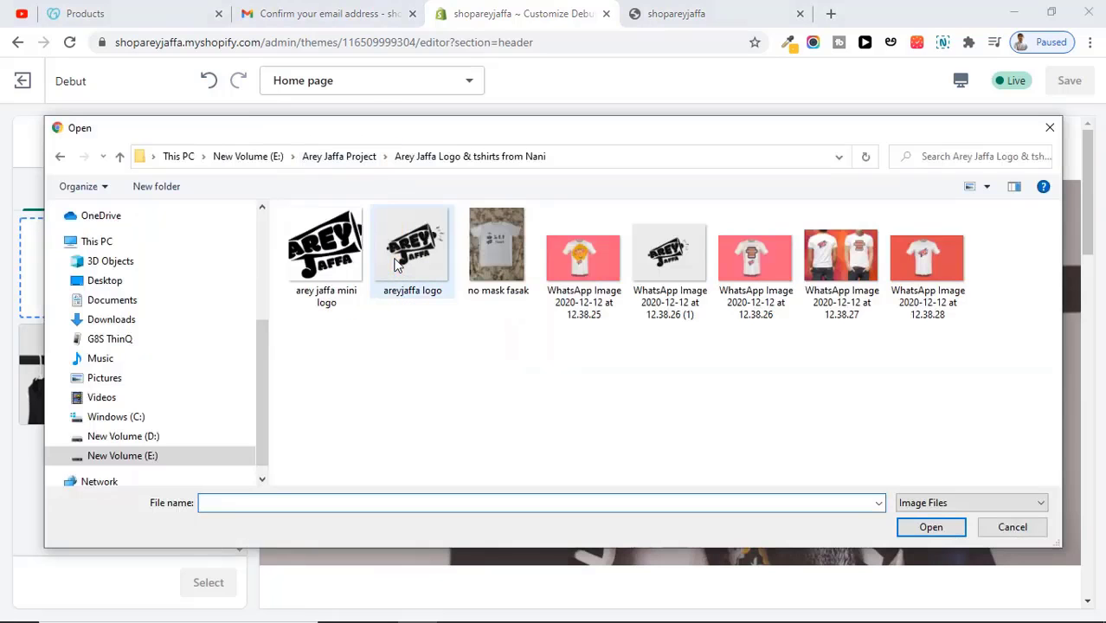
pyautogui.click(420, 289)
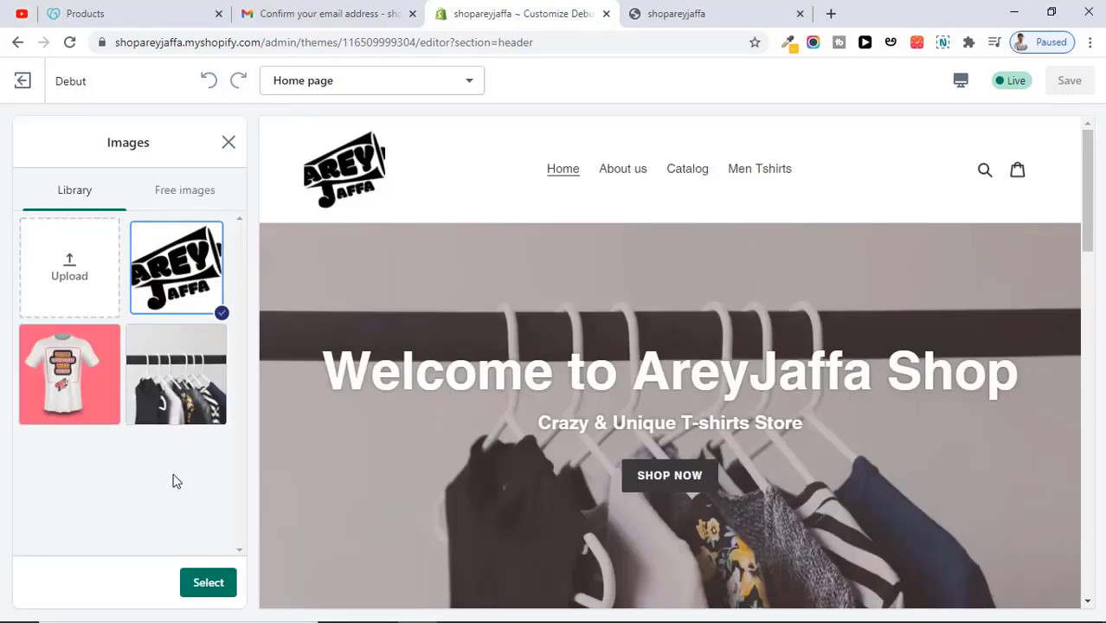
pyautogui.click(202, 583)
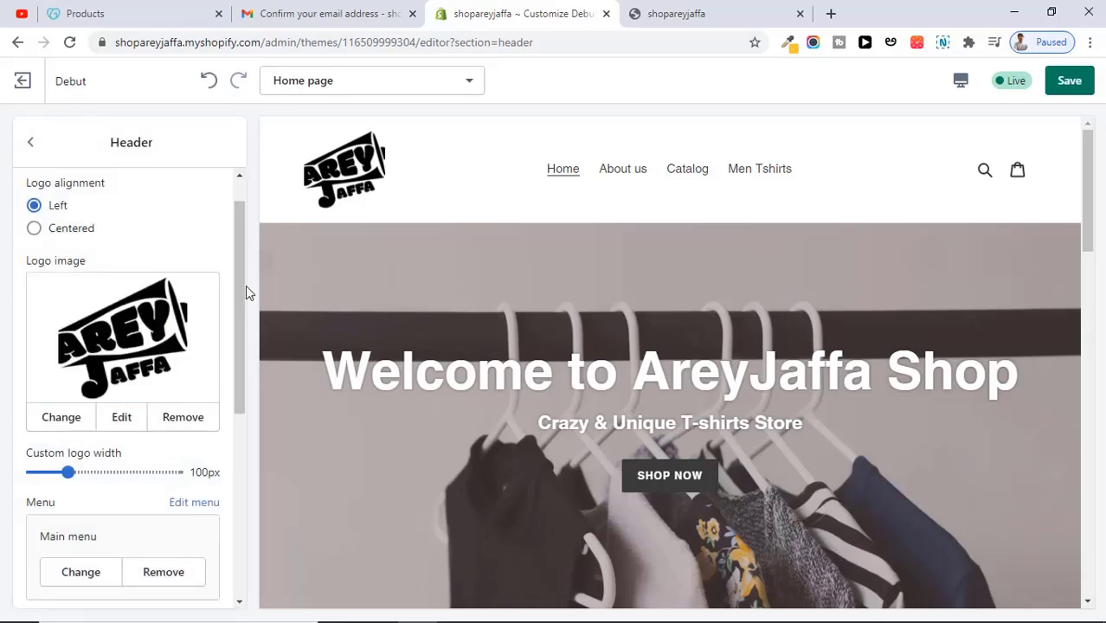
pyautogui.scroll(-1, 242, 293)
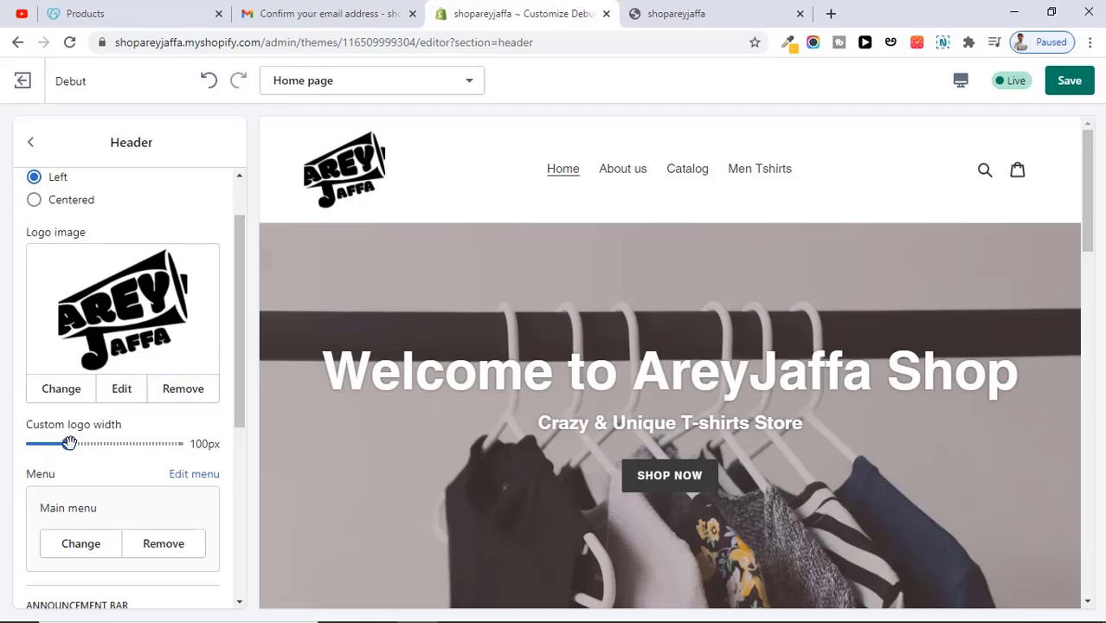
pyautogui.moveTo(70, 443); pyautogui.dragTo(54, 445)
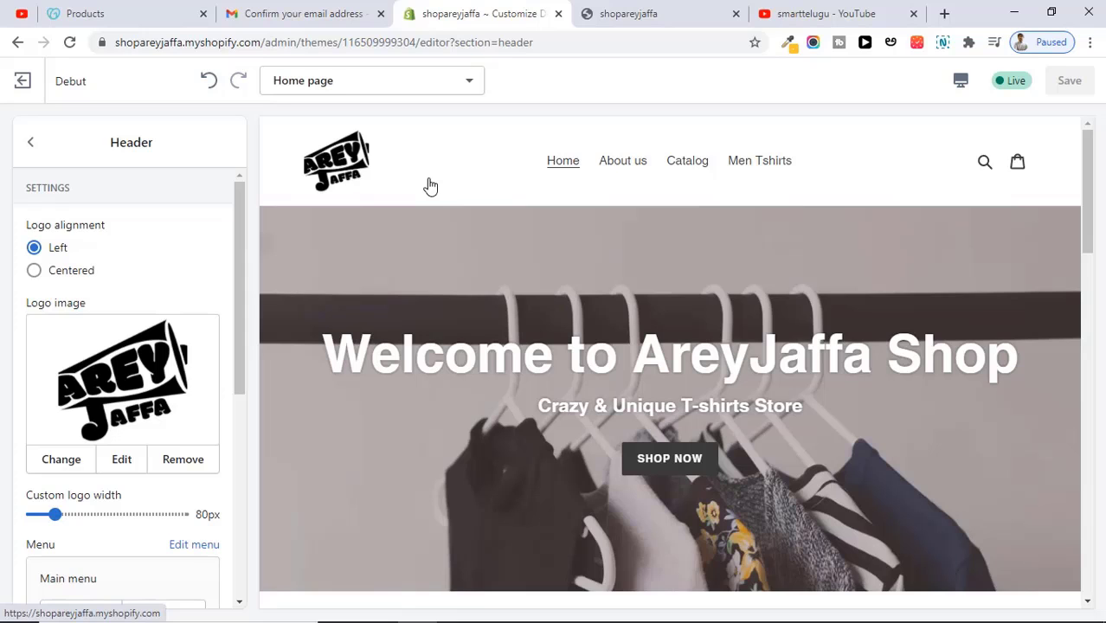
# Step: Switch to YouTube, skim the smarttelugu video "Free Logo Making Online & Download in Easy Steps", and return to the theme editor
pyautogui.click(849, 7)
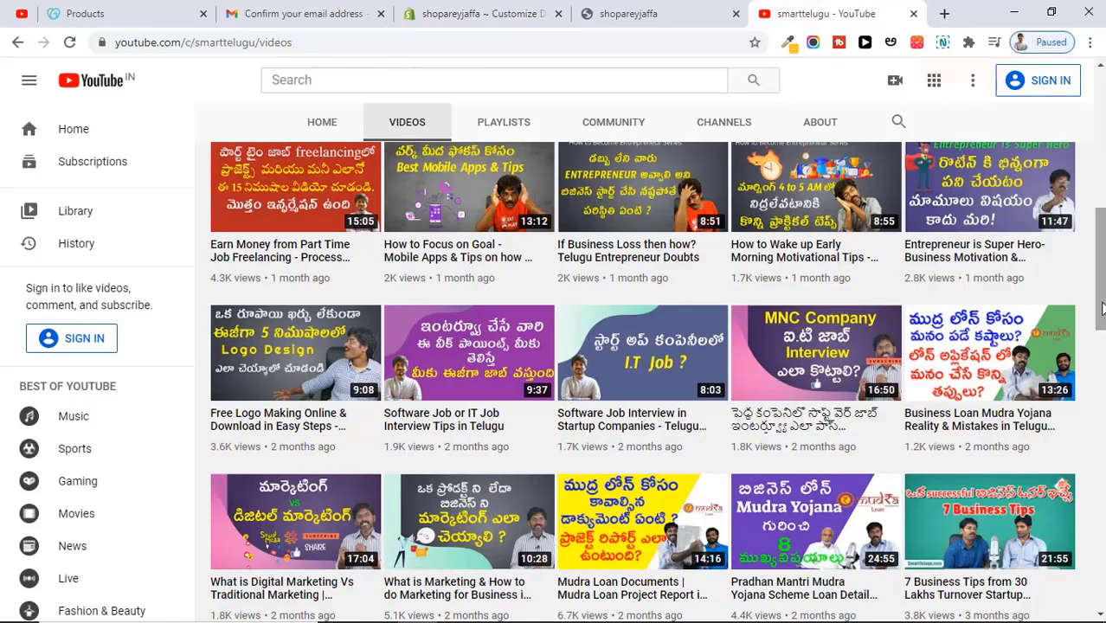
pyautogui.scroll(-1, 320, 355)
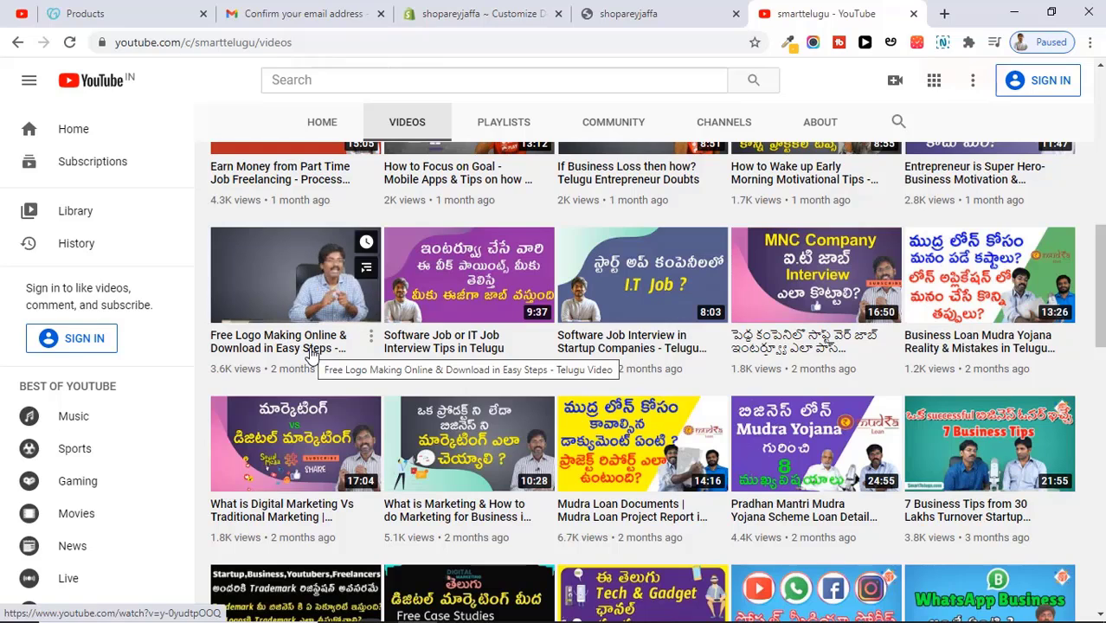
pyautogui.click(310, 351)
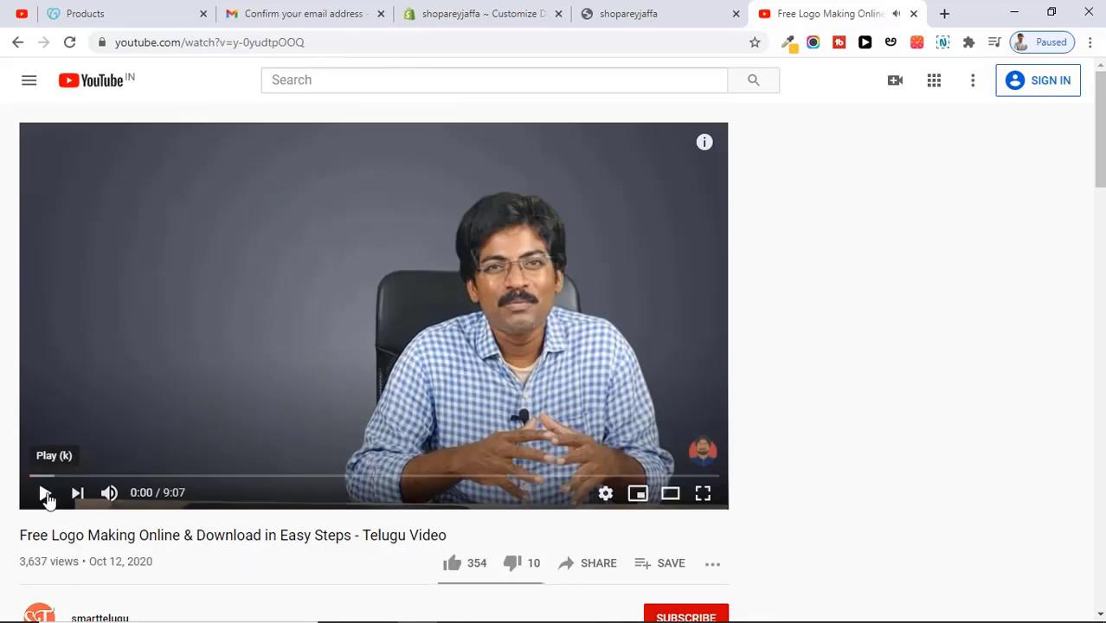
pyautogui.click(80, 476)
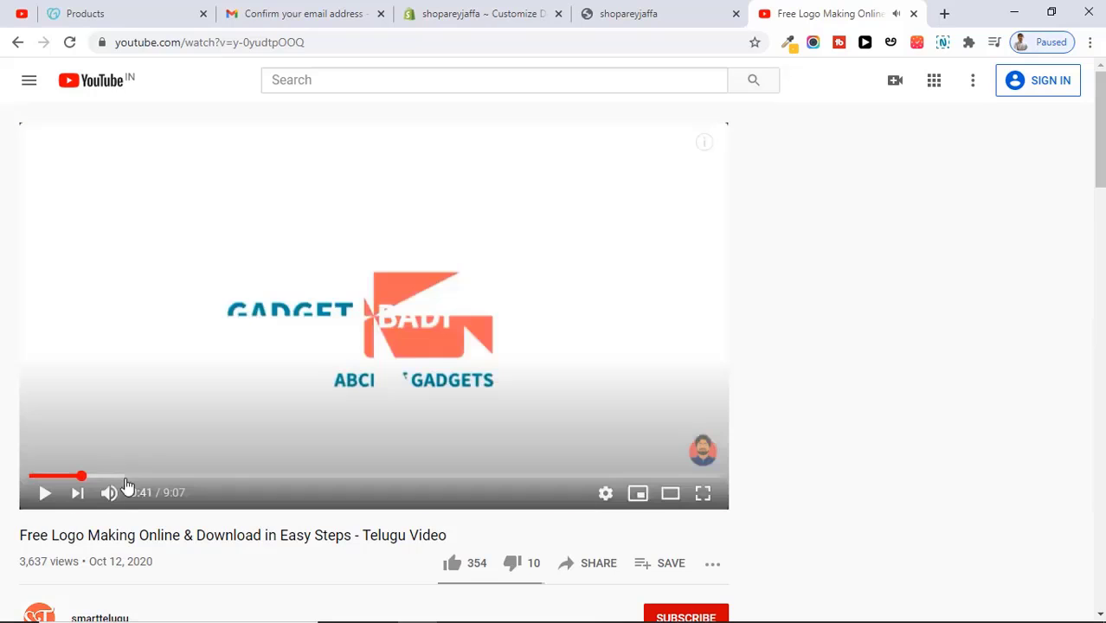
pyautogui.click(139, 476)
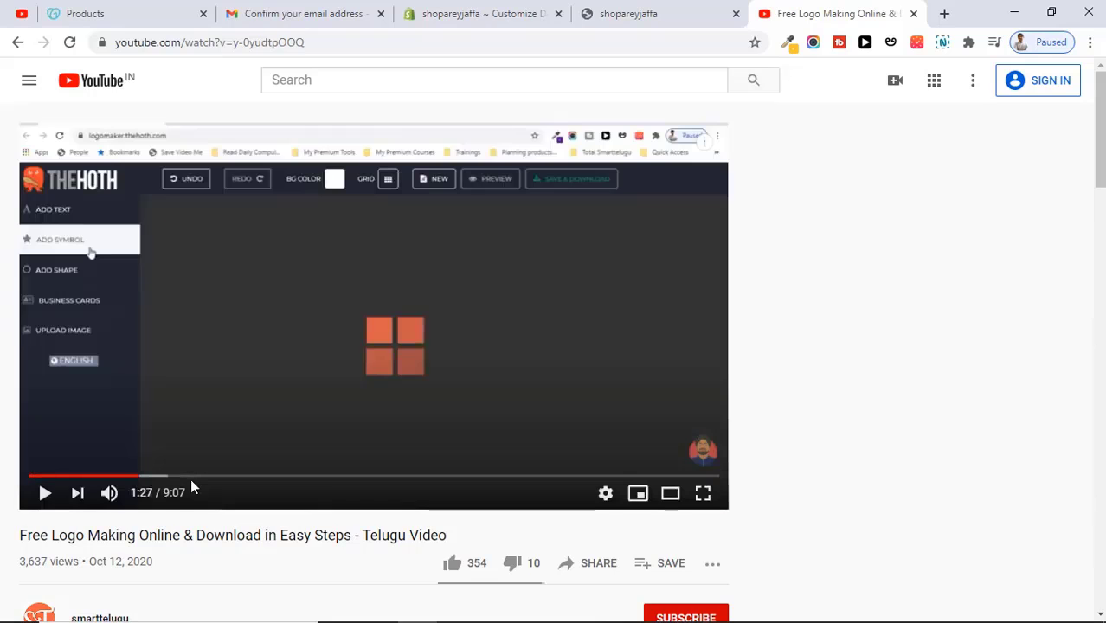
pyautogui.click(205, 476)
pyautogui.click(252, 476)
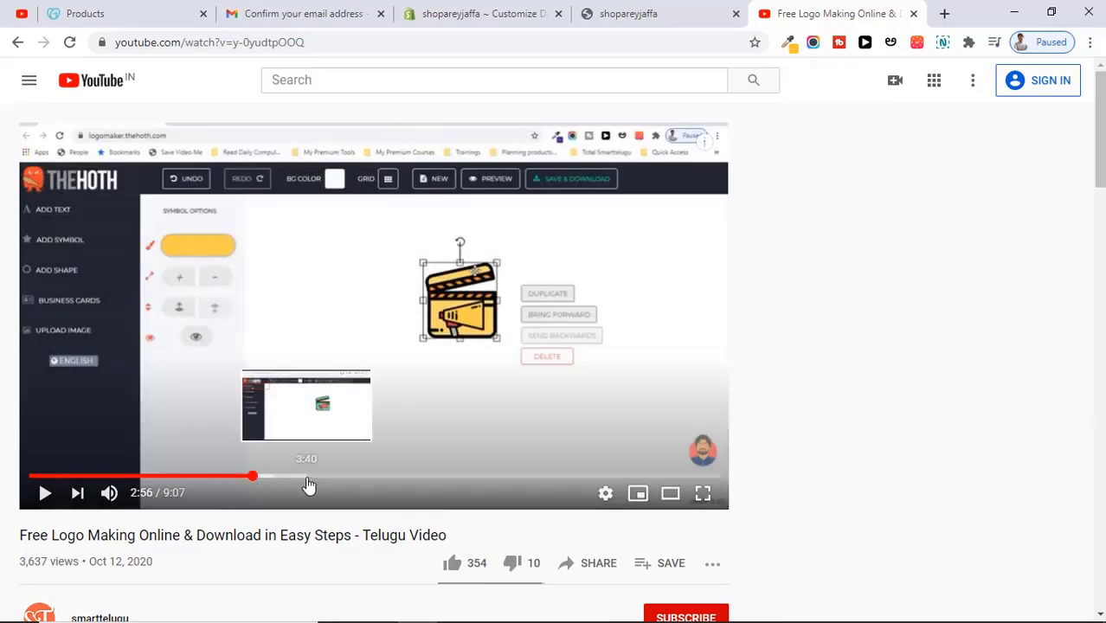
pyautogui.click(308, 476)
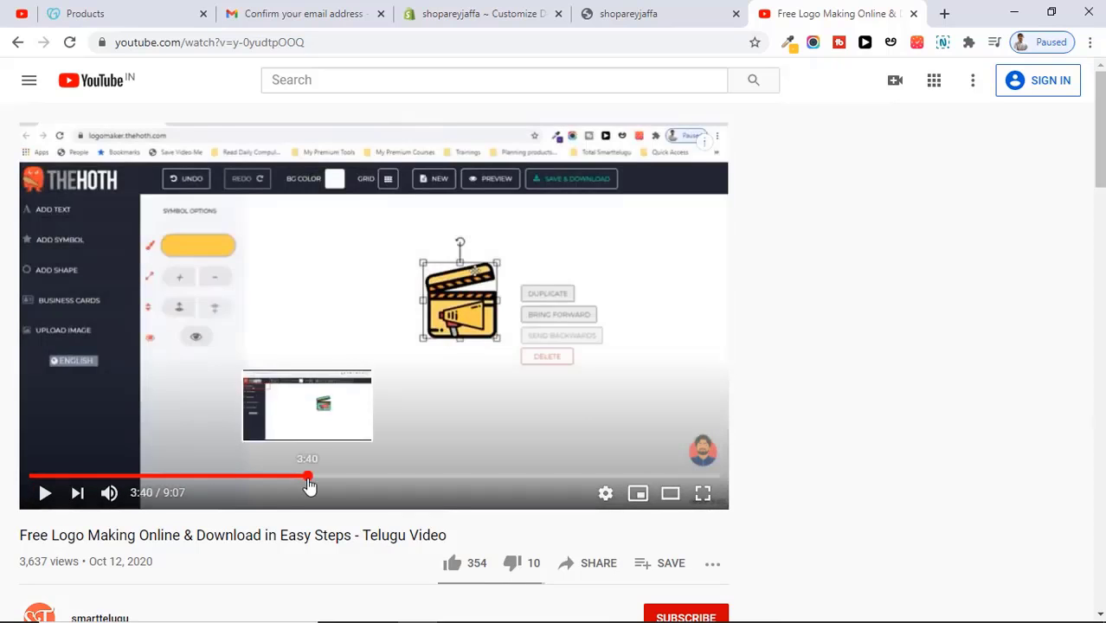
pyautogui.click(419, 476)
pyautogui.hotkey('ctrl', '3')
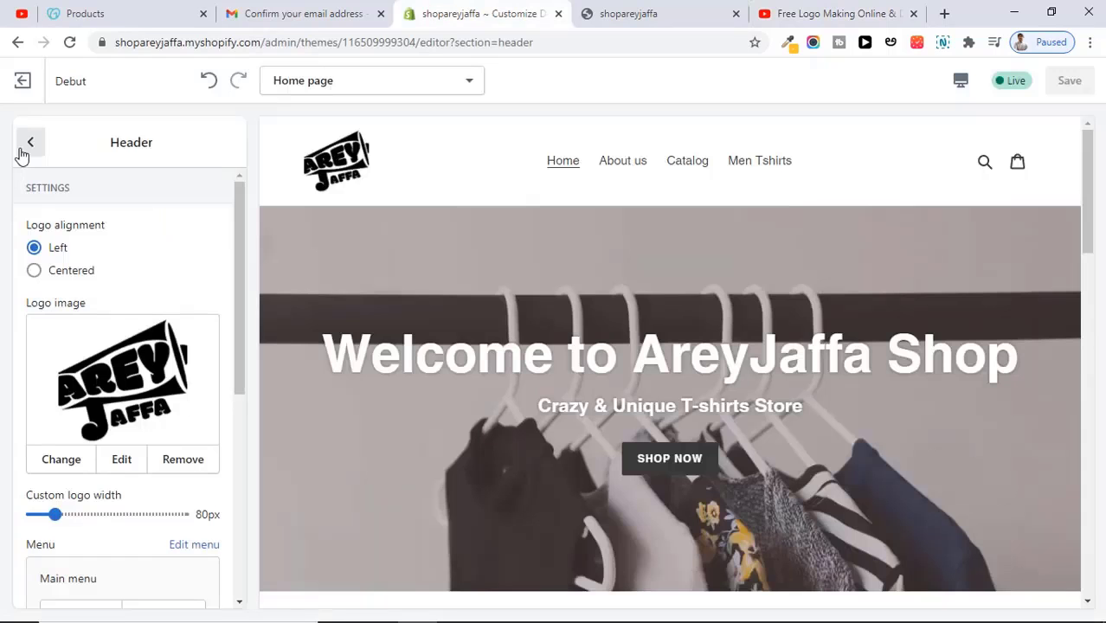
# Step: Leave the Header settings and set the theme's Headings and links text color to red #F22020
pyautogui.click(23, 149)
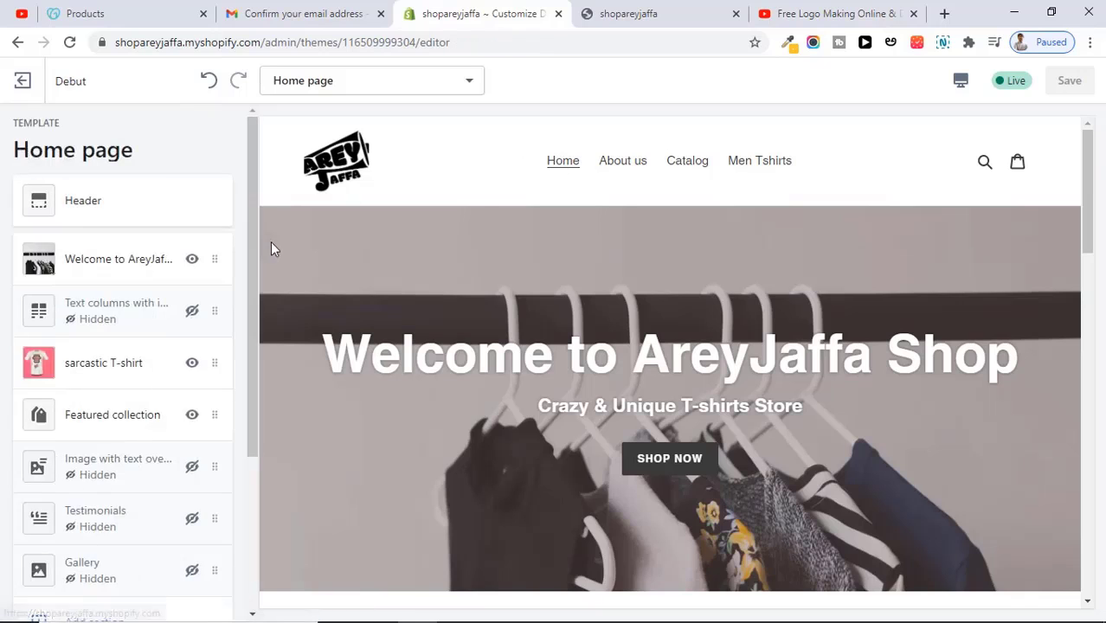
pyautogui.moveTo(257, 237); pyautogui.dragTo(260, 354)
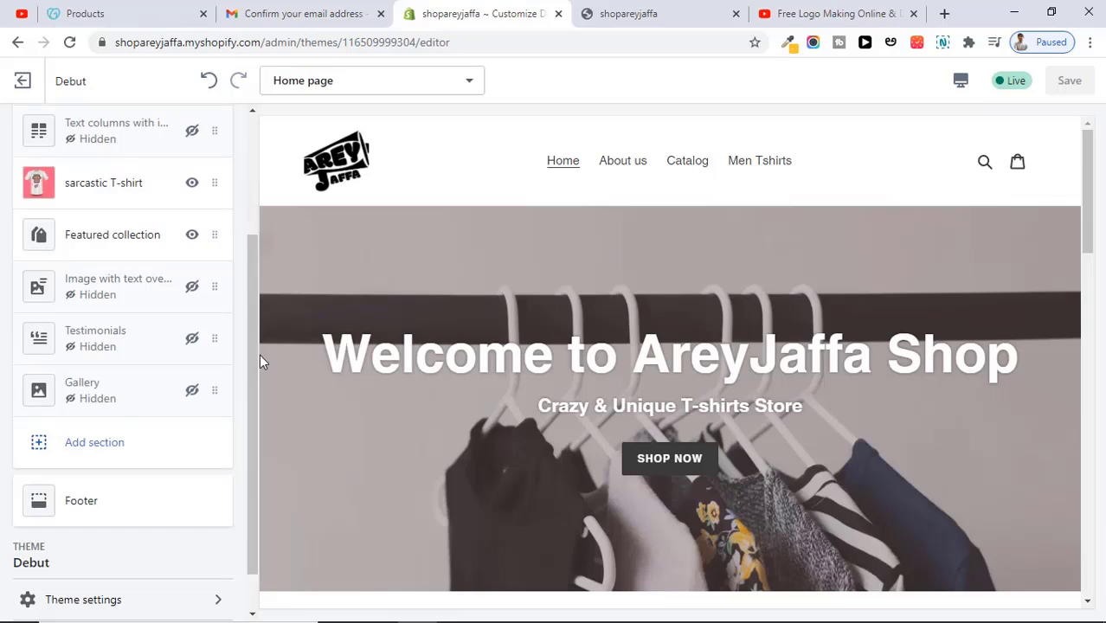
pyautogui.click(85, 606)
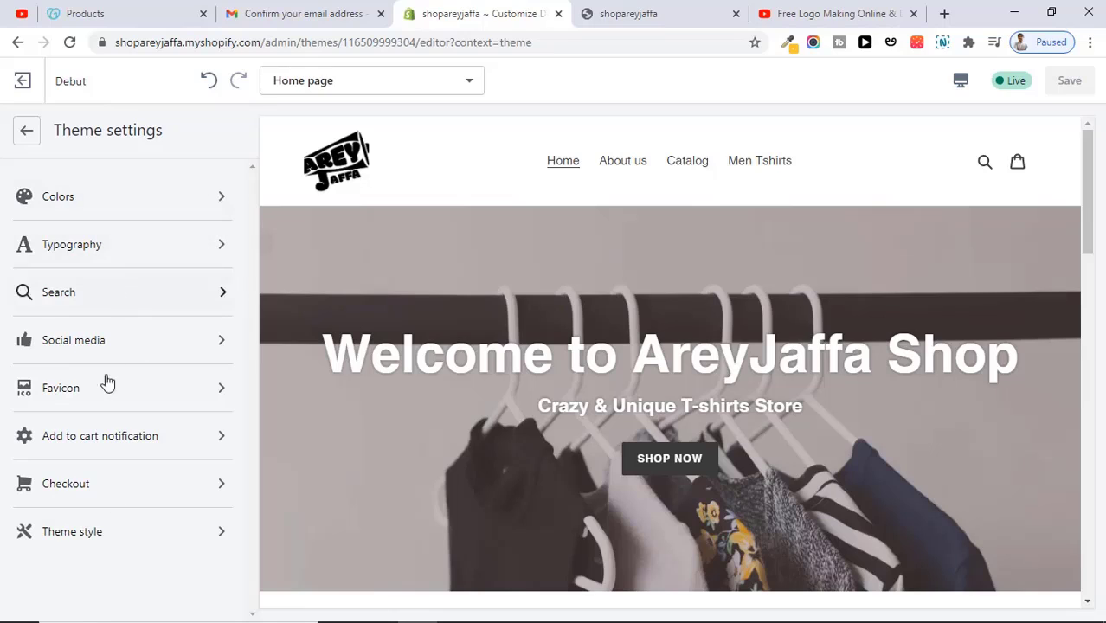
pyautogui.click(134, 206)
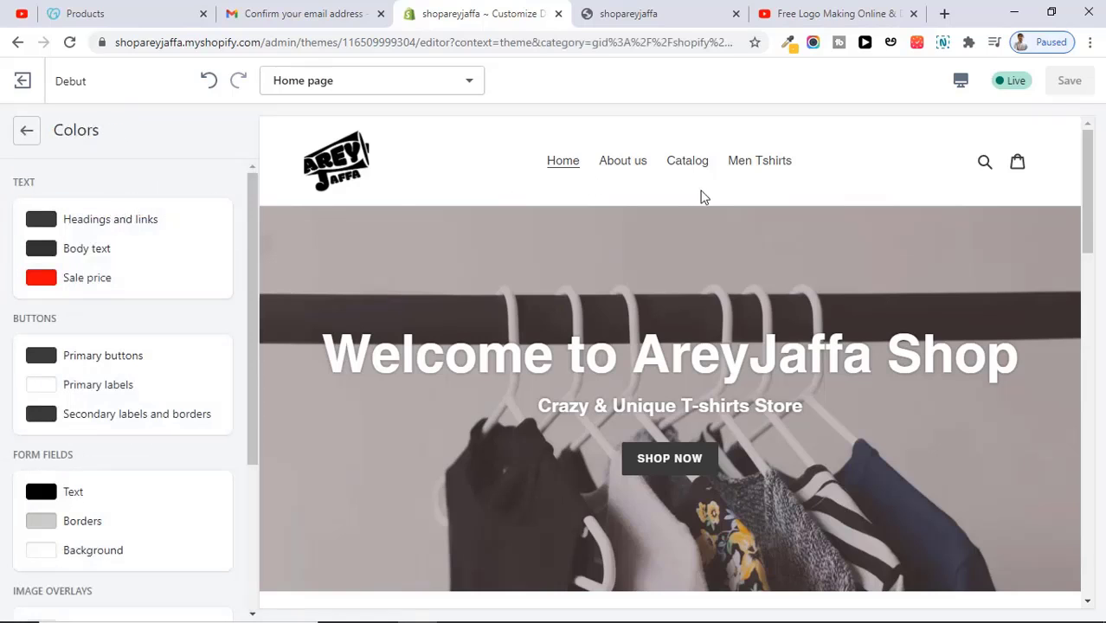
pyautogui.click(46, 222)
pyautogui.click(146, 245)
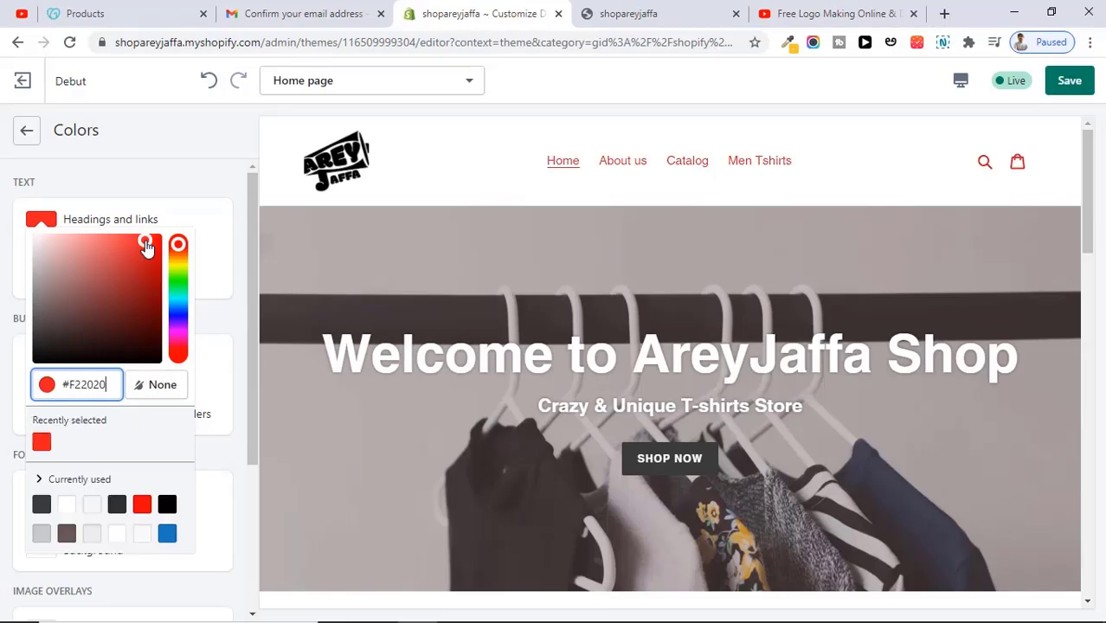
pyautogui.click(206, 169)
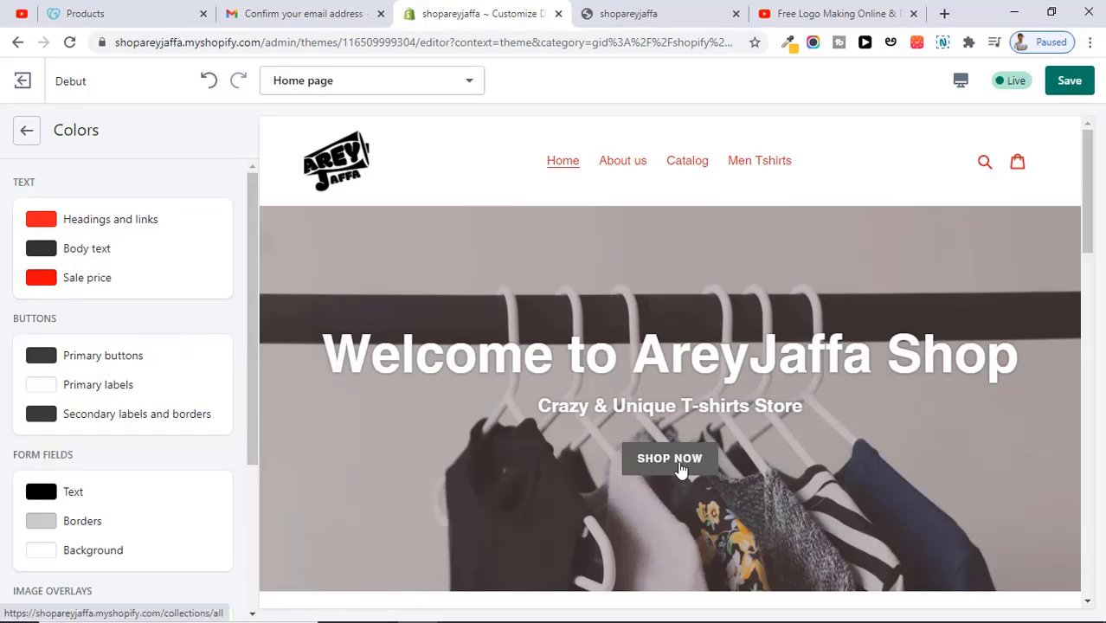
# Step: Set the theme's Primary buttons color to green #13EC51
pyautogui.click(40, 355)
pyautogui.click(176, 427)
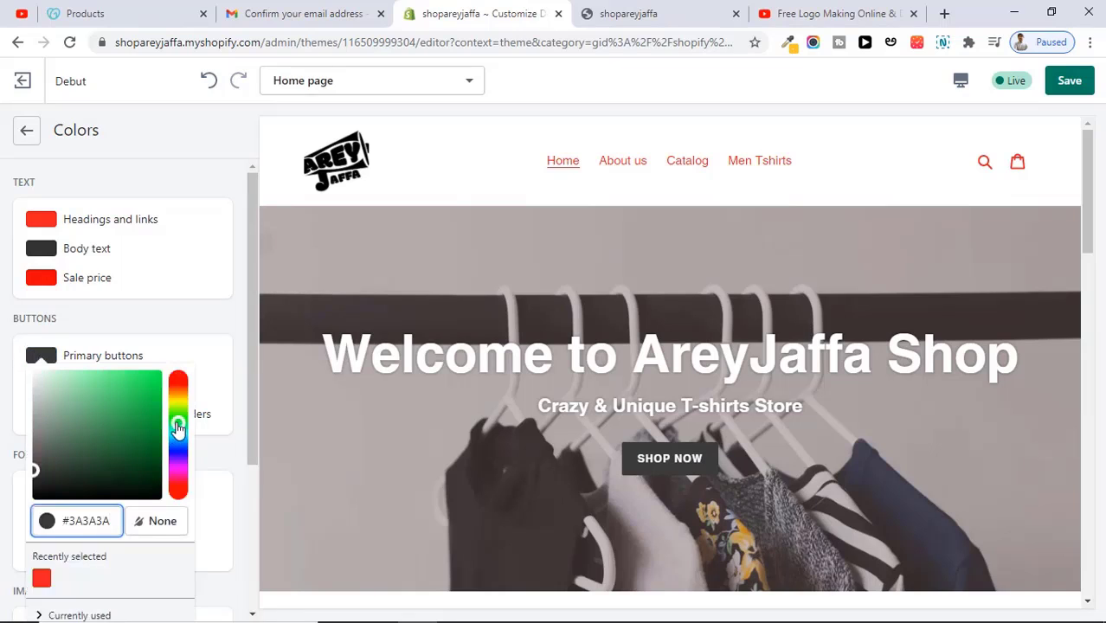
pyautogui.click(154, 382)
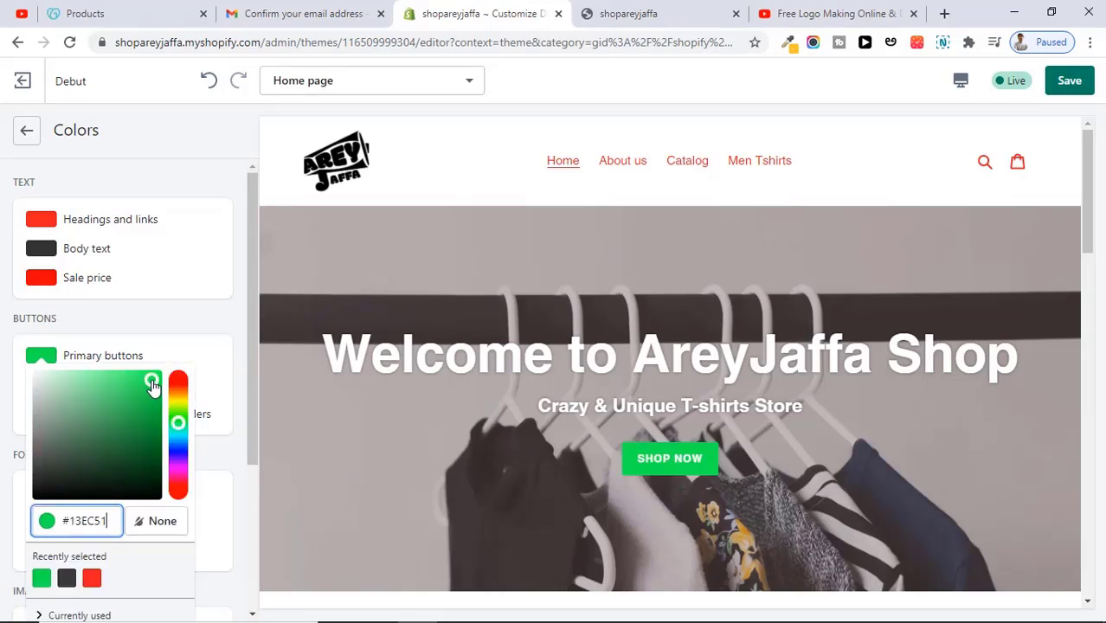
pyautogui.click(246, 302)
pyautogui.scroll(-1, 246, 302)
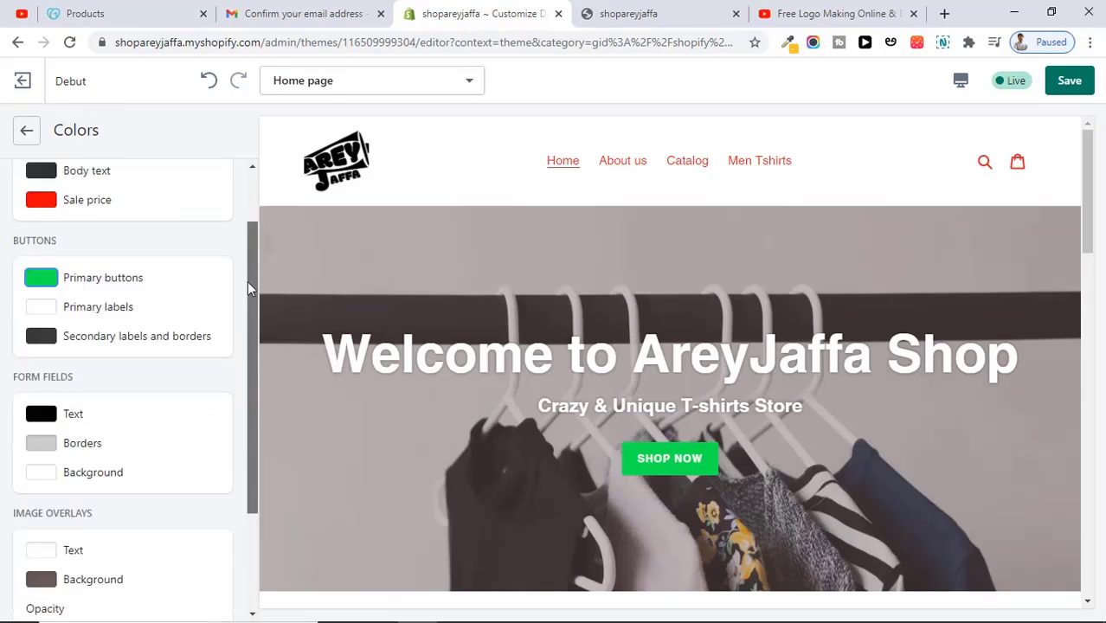
pyautogui.scroll(1, 248, 281)
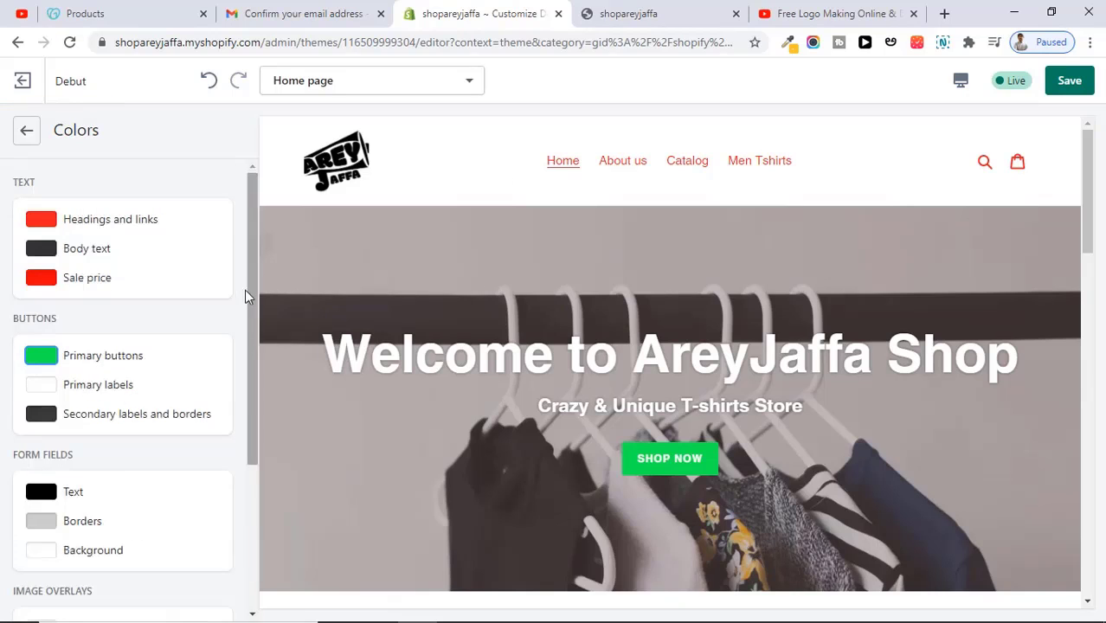
# Step: Set the theme's Headings and buttons font to Basic Commercial in the Typography settings and return to the theme settings list
pyautogui.click(27, 130)
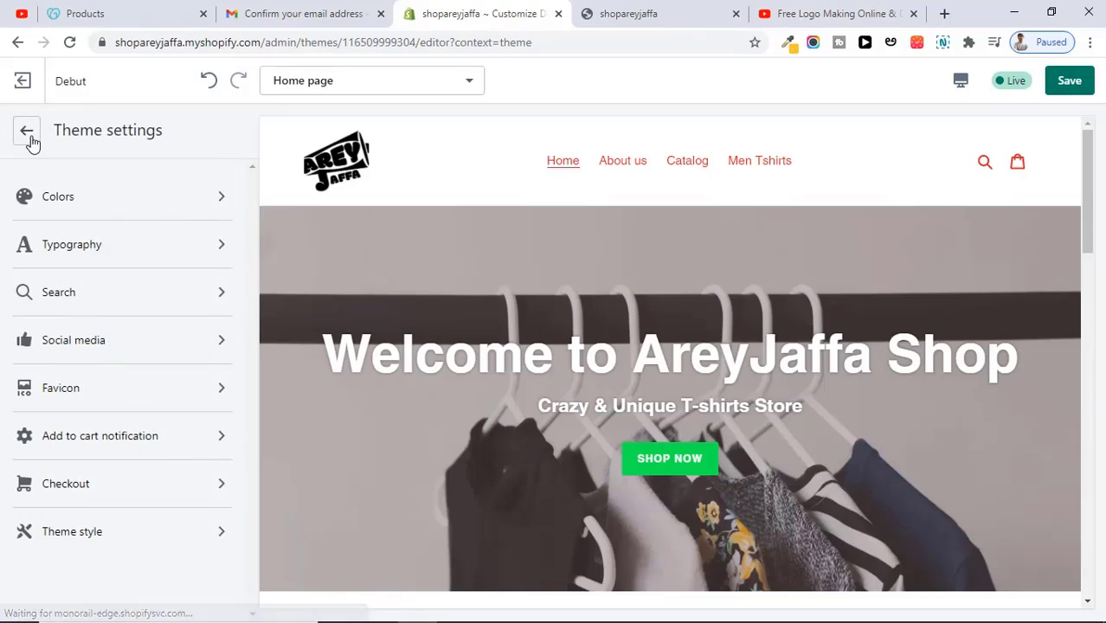
pyautogui.click(132, 246)
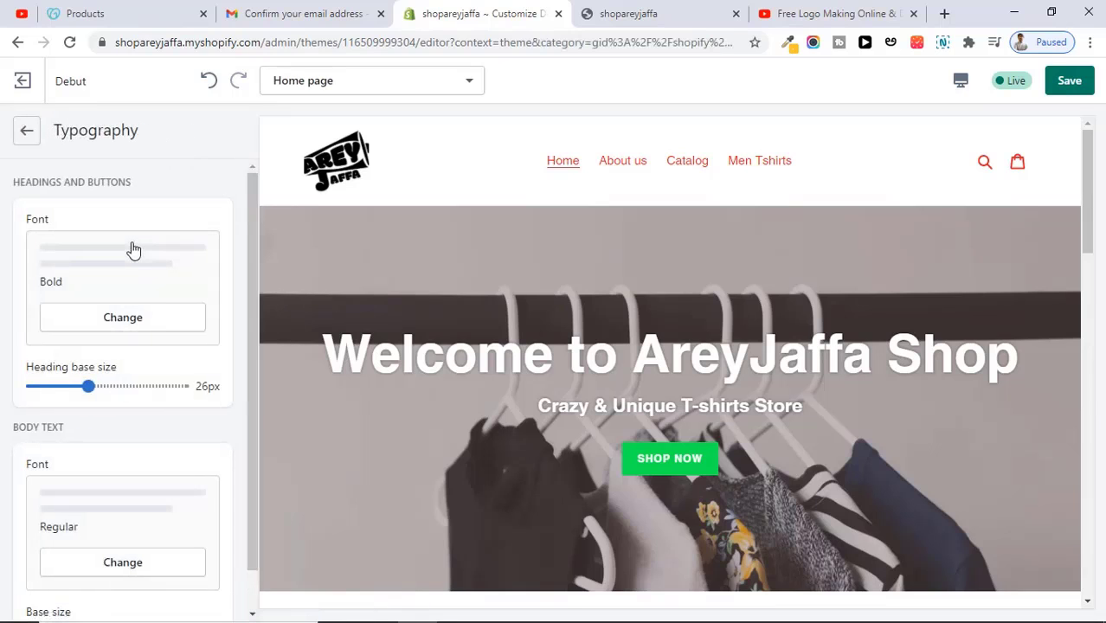
pyautogui.scroll(-1, 251, 237)
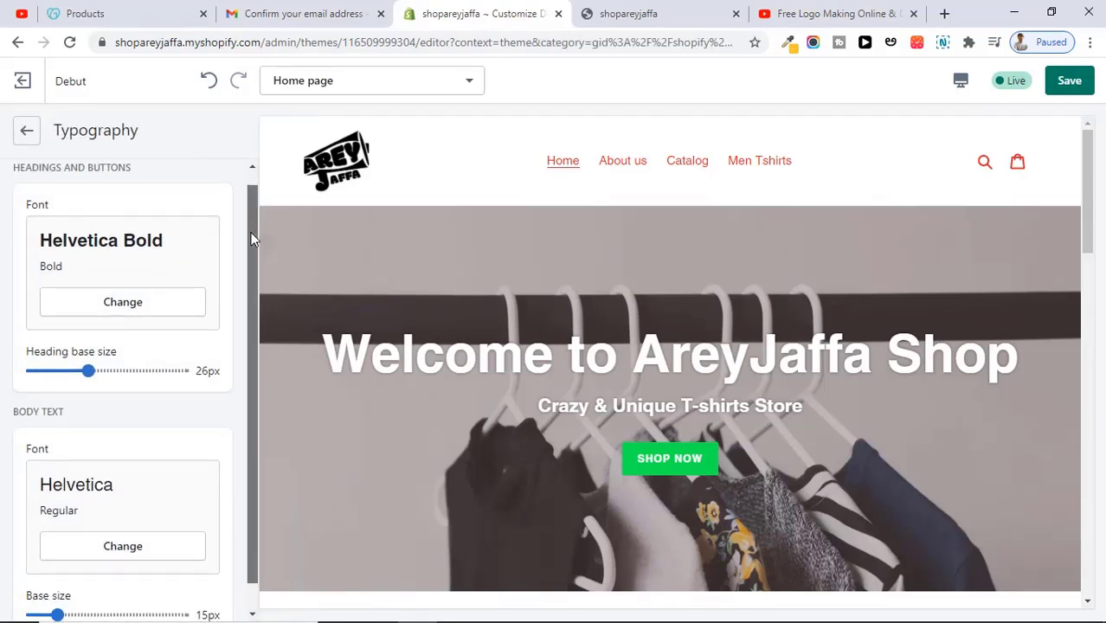
pyautogui.moveTo(251, 236); pyautogui.dragTo(252, 212)
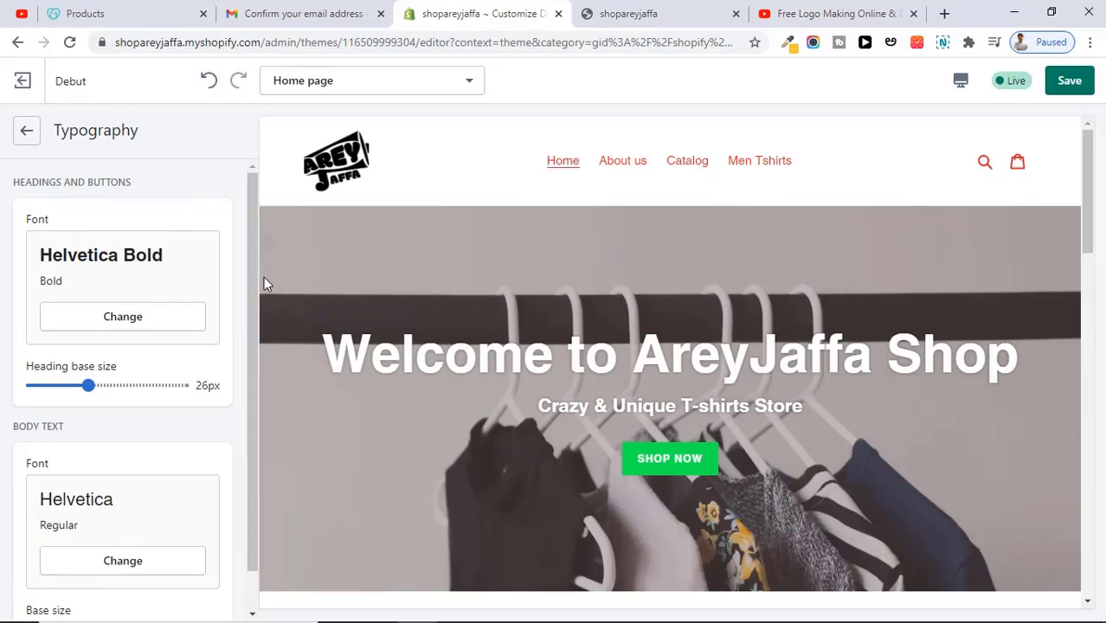
pyautogui.scroll(-1, 256, 279)
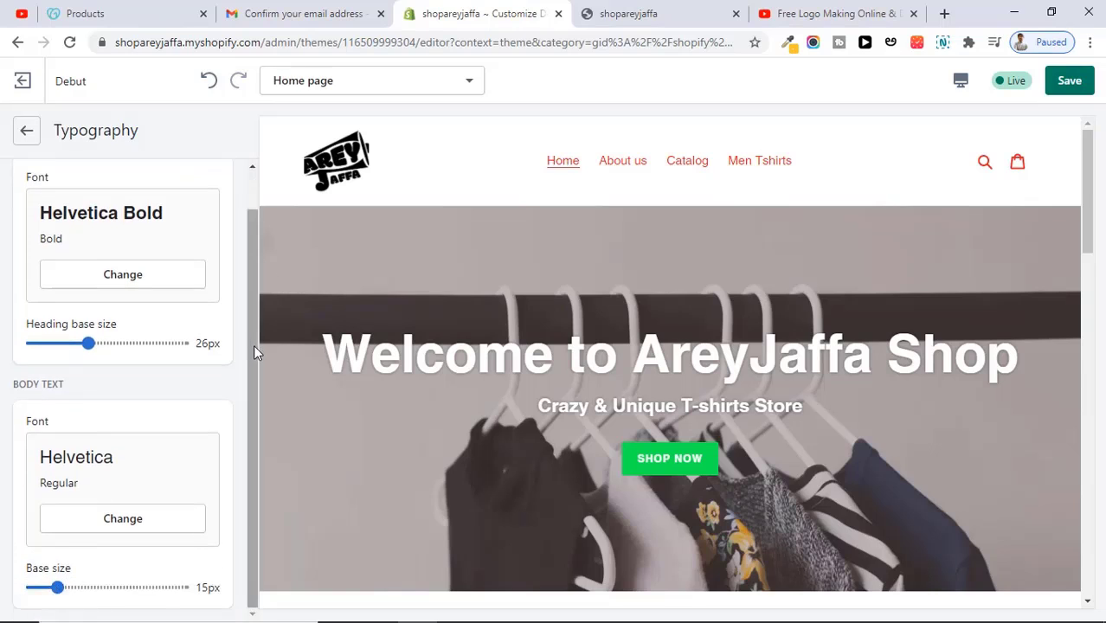
pyautogui.scroll(1, 256, 260)
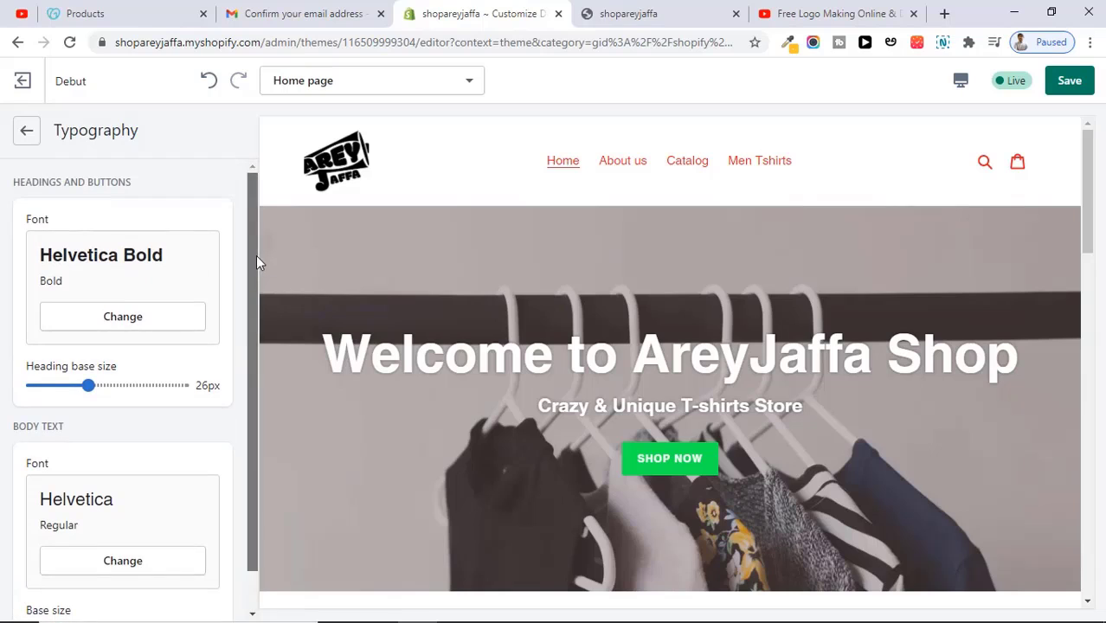
pyautogui.click(147, 328)
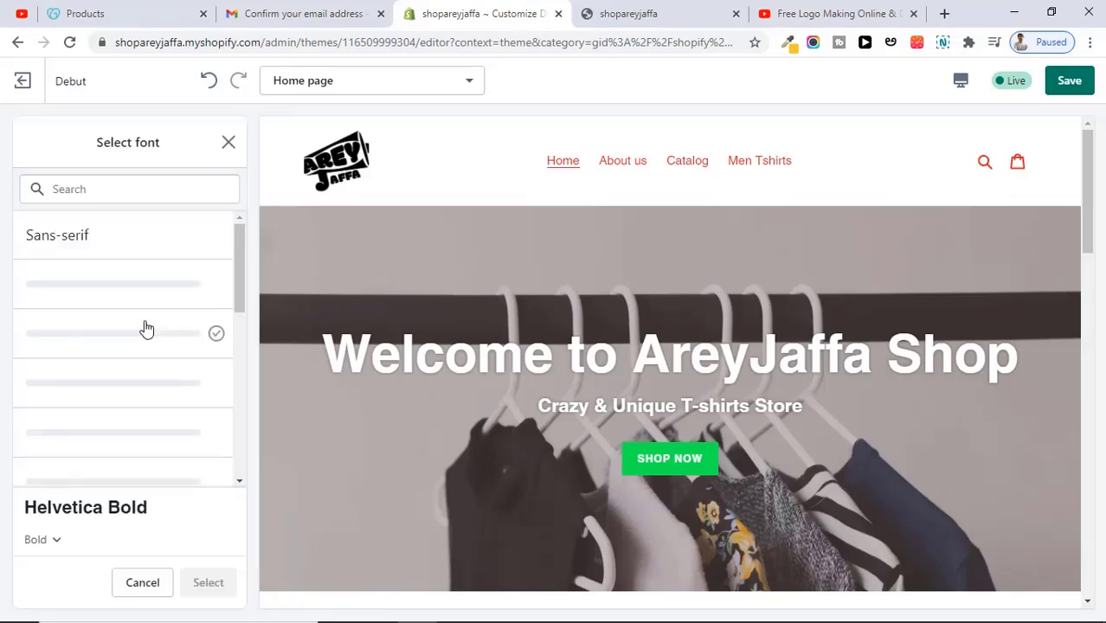
pyautogui.scroll(-8, 227, 390)
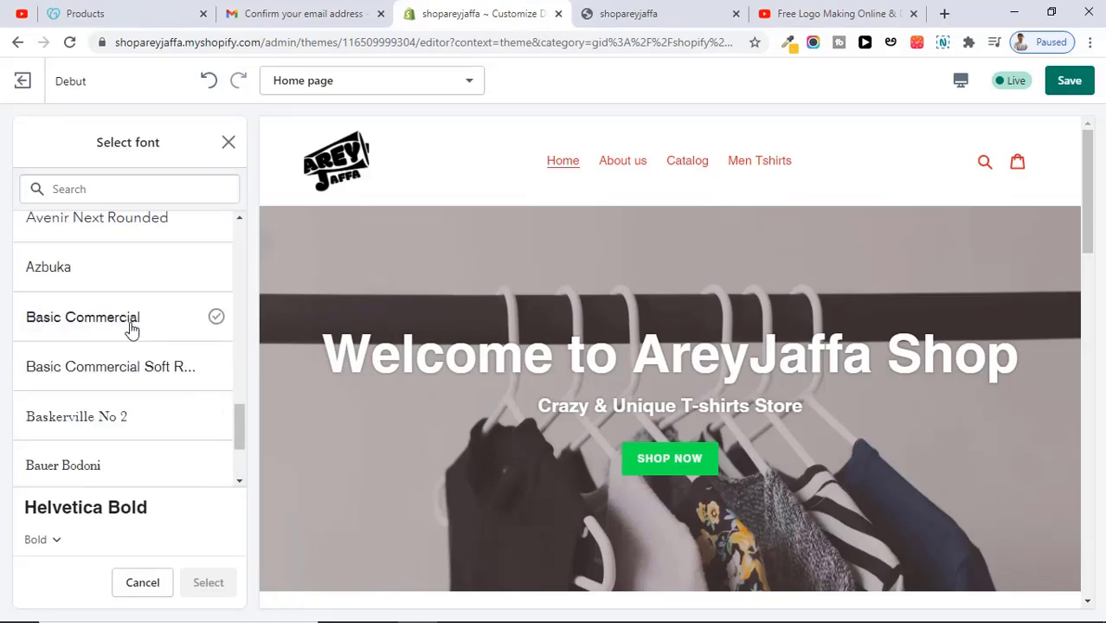
pyautogui.click(131, 327)
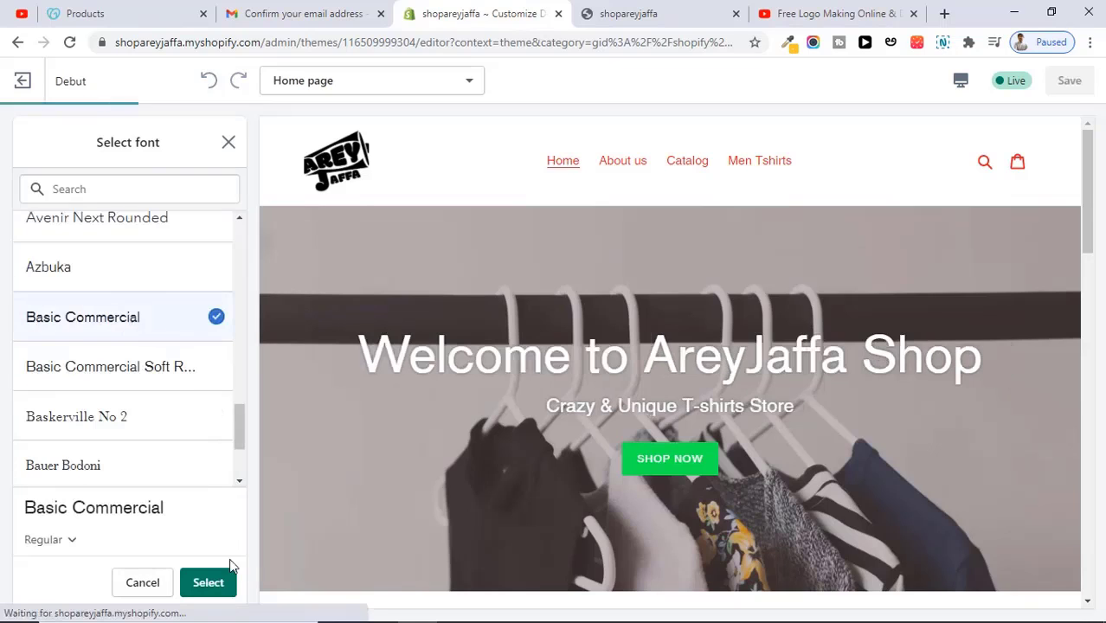
pyautogui.click(216, 584)
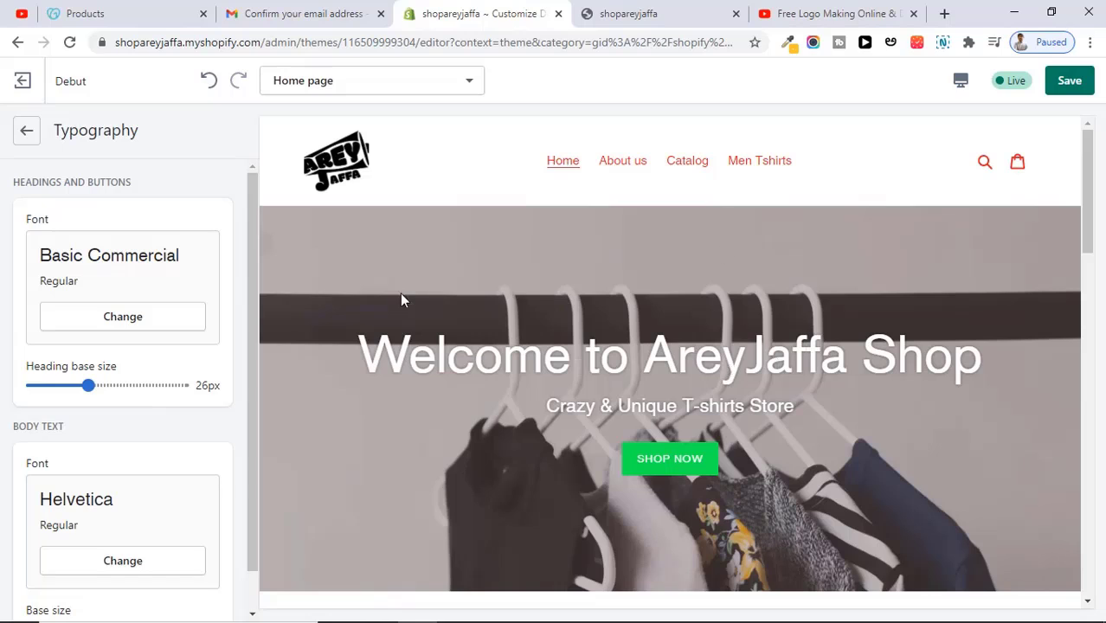
pyautogui.click(25, 132)
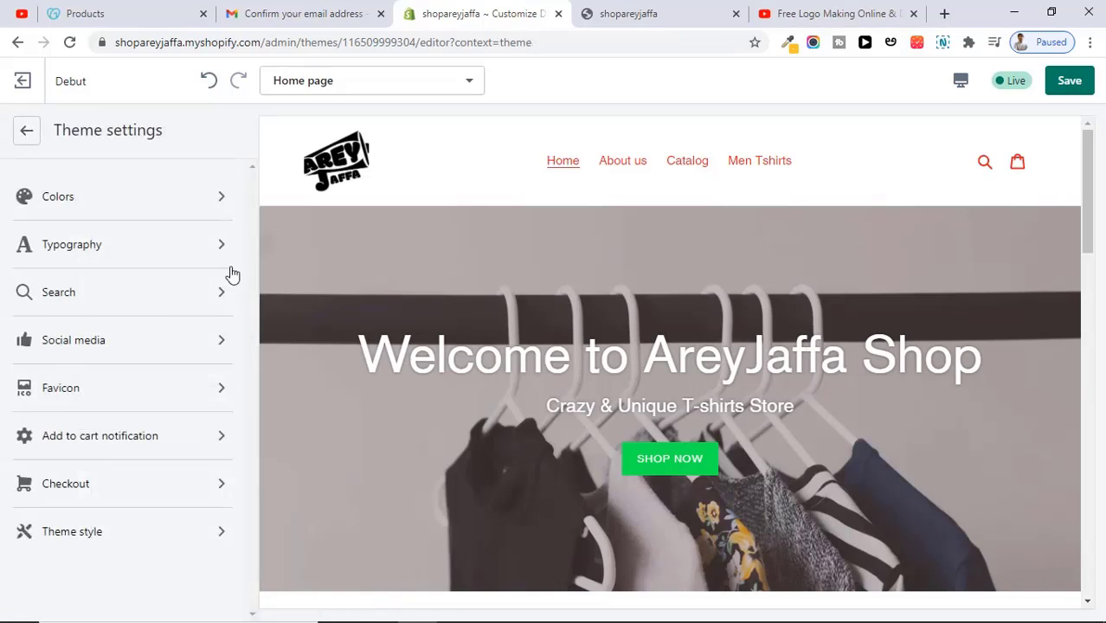
# Step: Reload the areyjaffa.in storefront and review the home page's logo, colors, heading font and featured T-shirt section
pyautogui.click(639, 11)
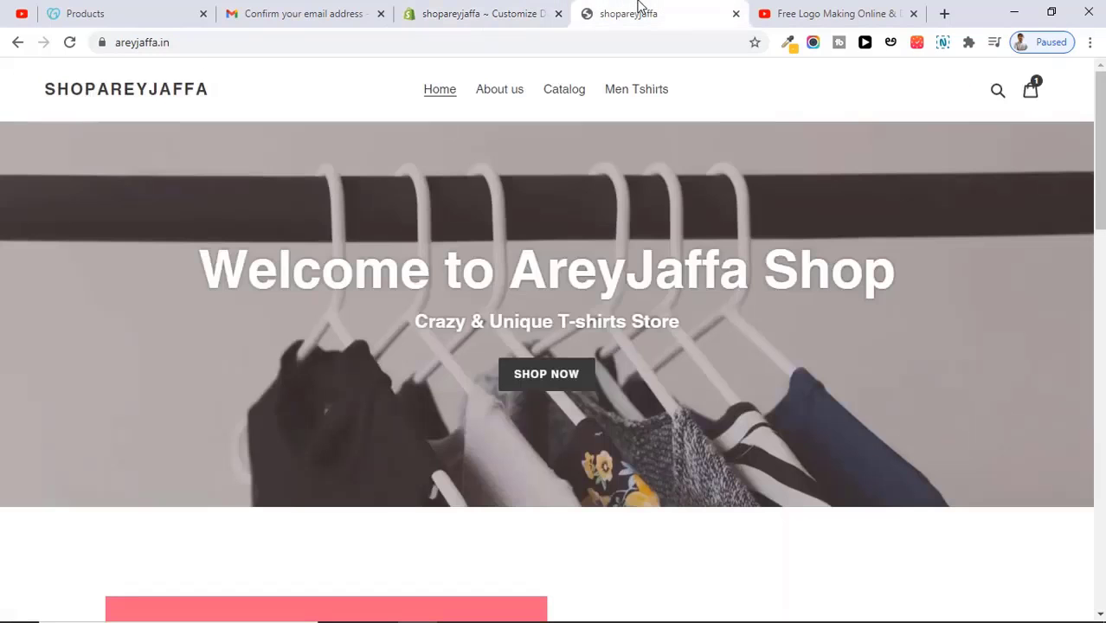
pyautogui.click(69, 45)
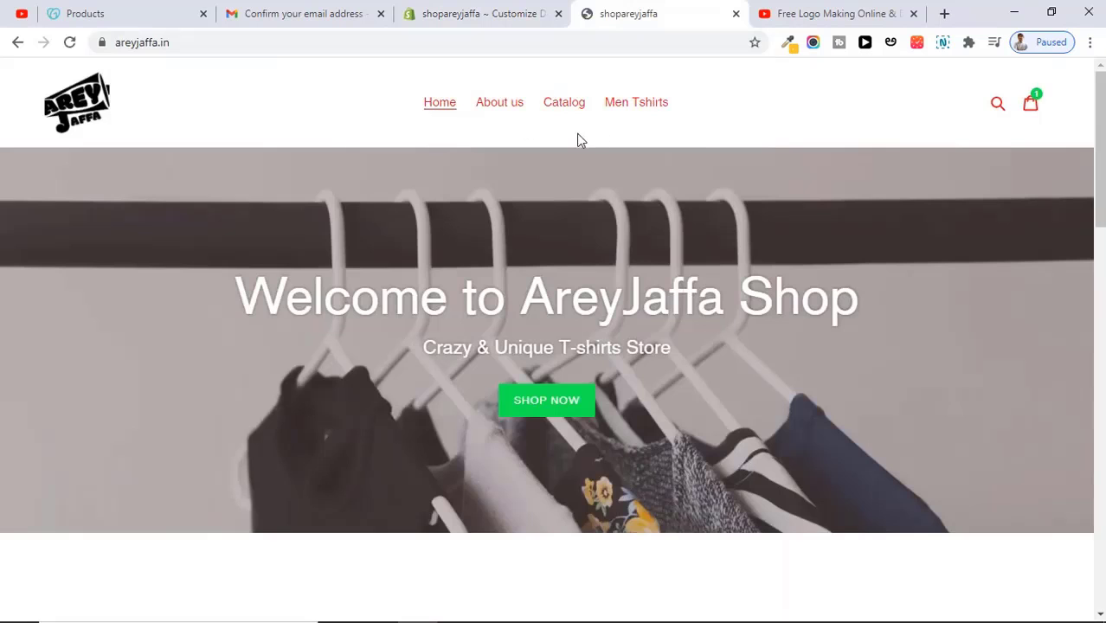
pyautogui.moveTo(1099, 171)
pyautogui.mouseDown()
pyautogui.moveTo(1087, 455)
pyautogui.moveTo(1085, 157)
pyautogui.mouseUp()
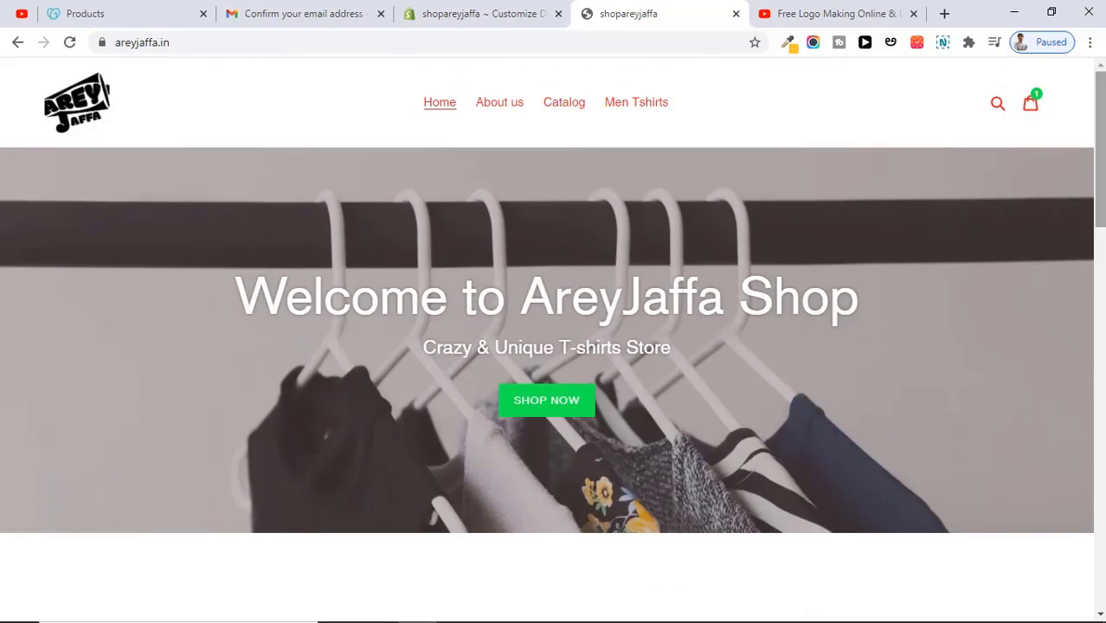
pyautogui.scroll(-3, 750, 106)
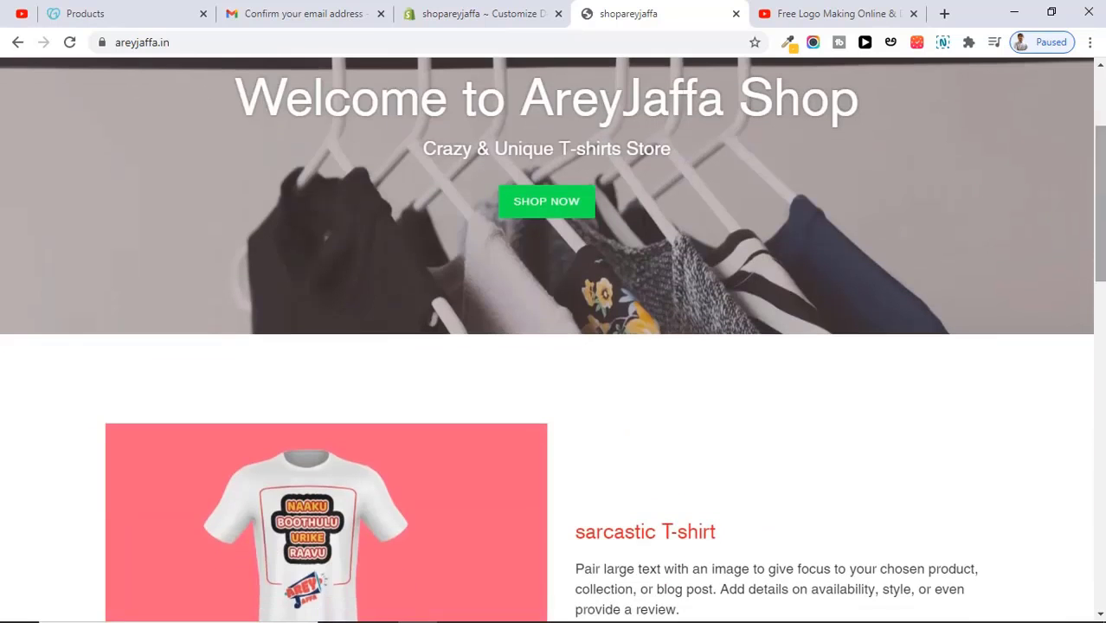
pyautogui.moveTo(1100, 201); pyautogui.dragTo(1101, 152)
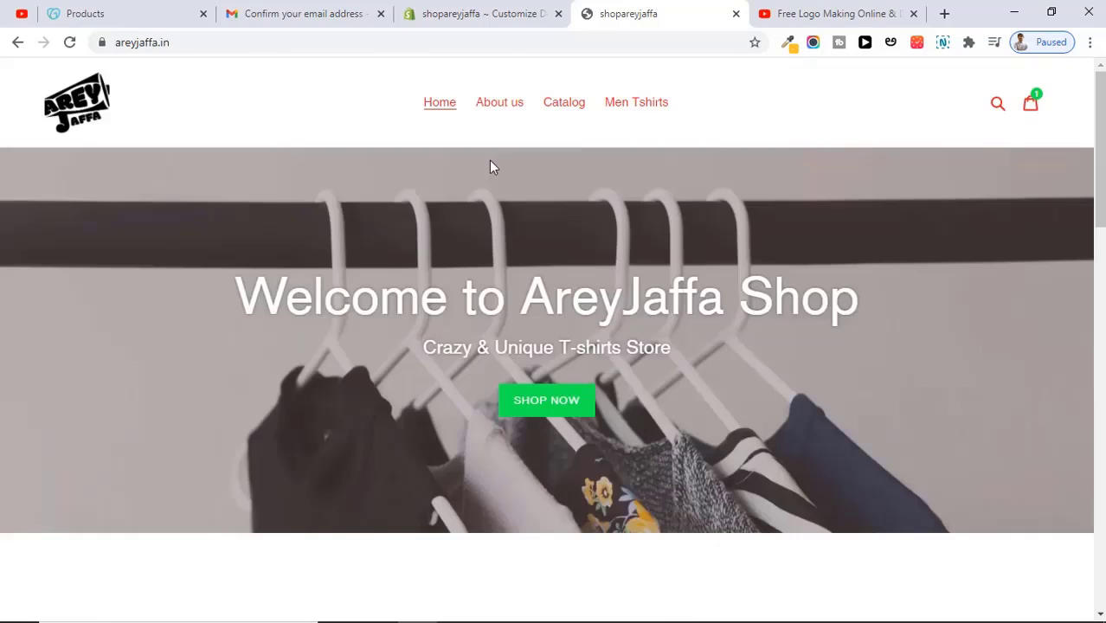
# Step: Add the Hyderabadi T Shirt from the store's Catalog to the cart and remove the Graphic Image Tshirt from the cart
pyautogui.click(574, 110)
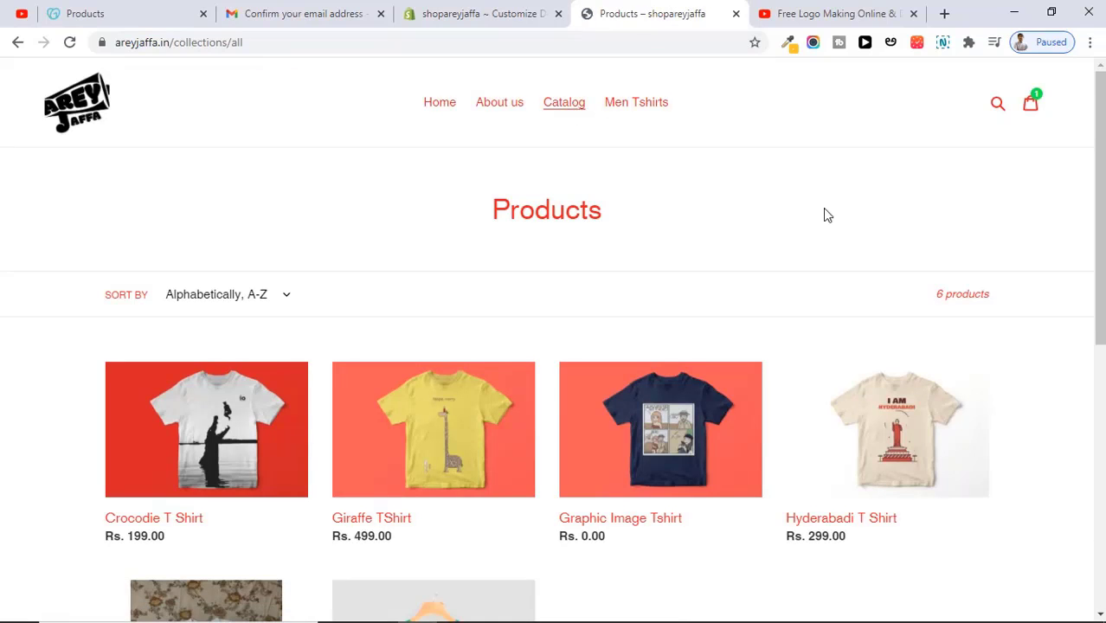
pyautogui.scroll(-3, 840, 260)
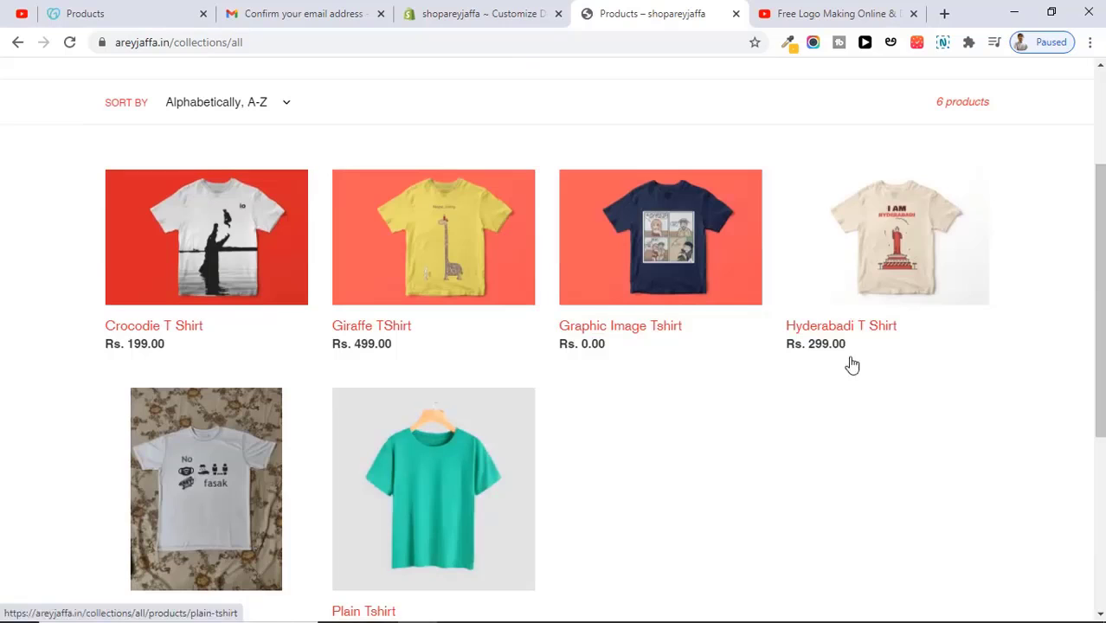
pyautogui.click(852, 274)
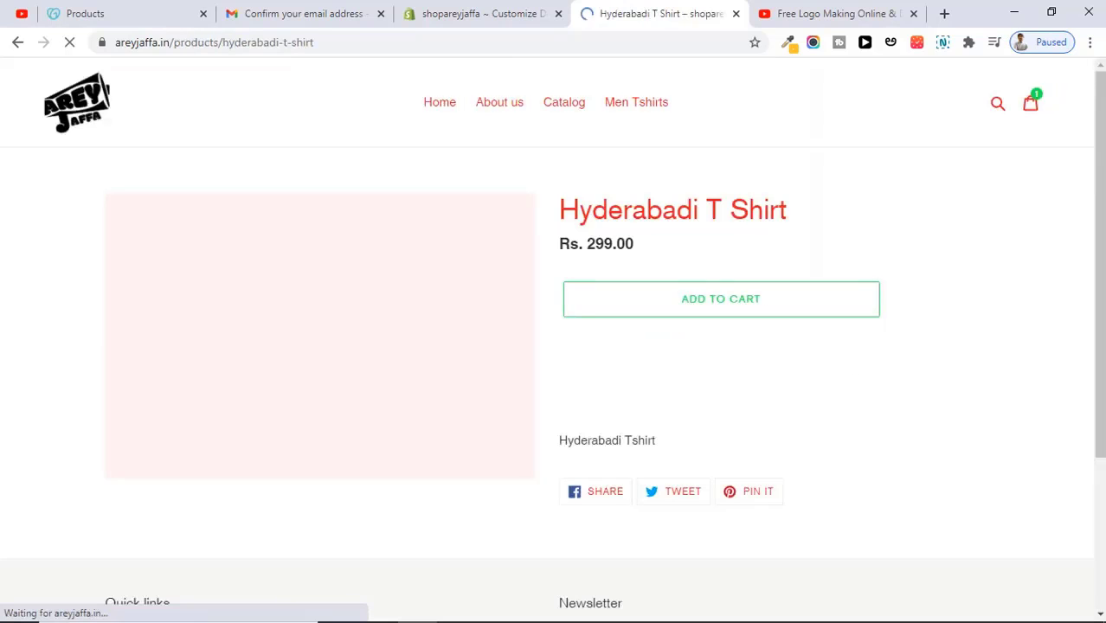
pyautogui.scroll(-1, 746, 233)
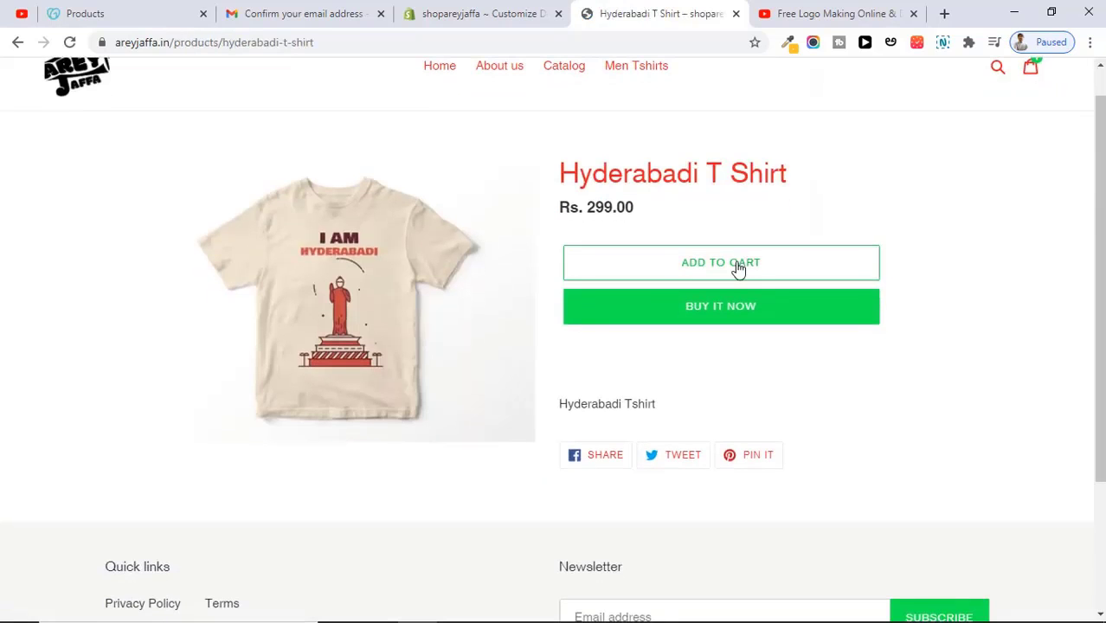
pyautogui.click(739, 269)
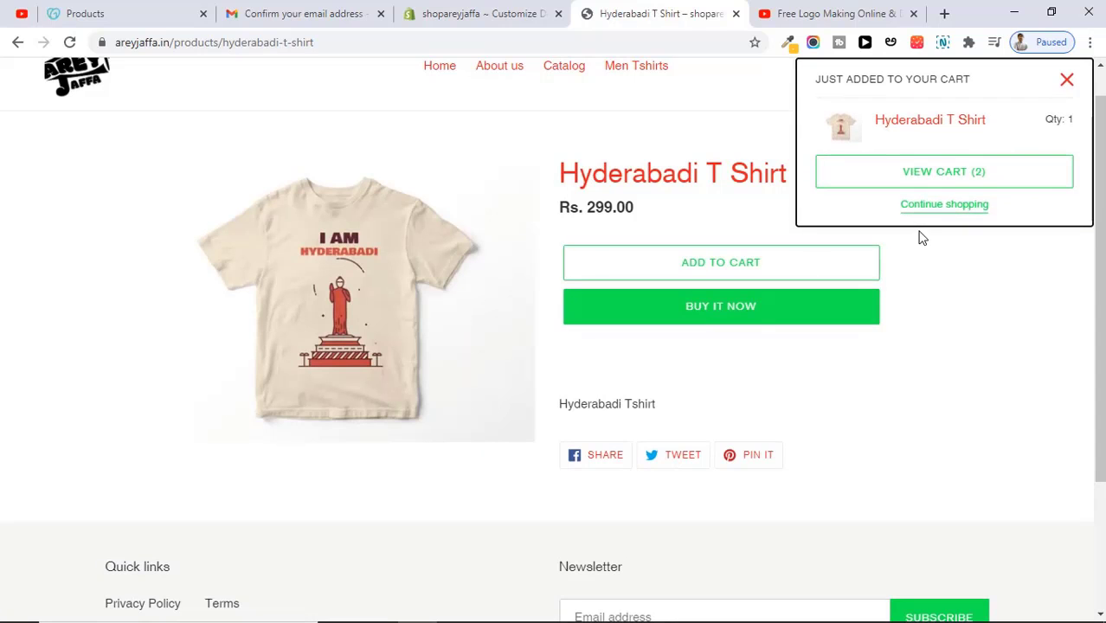
pyautogui.click(938, 177)
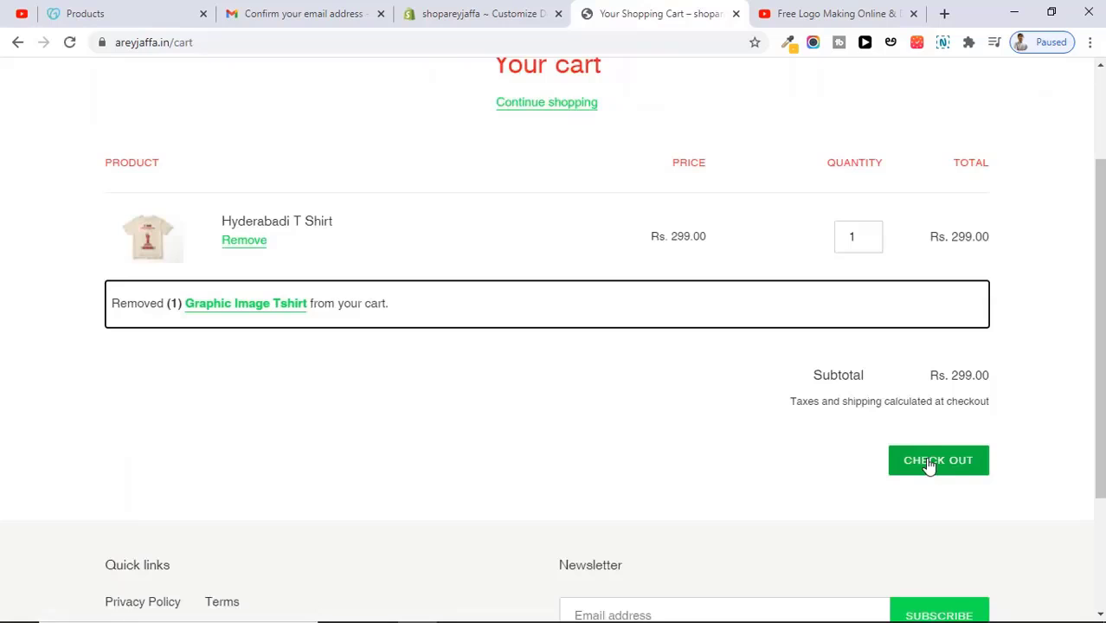
# Step: Check out with the customer's contact and shipping address details, continuing with Standard shipping to the payment stage
pyautogui.click(929, 465)
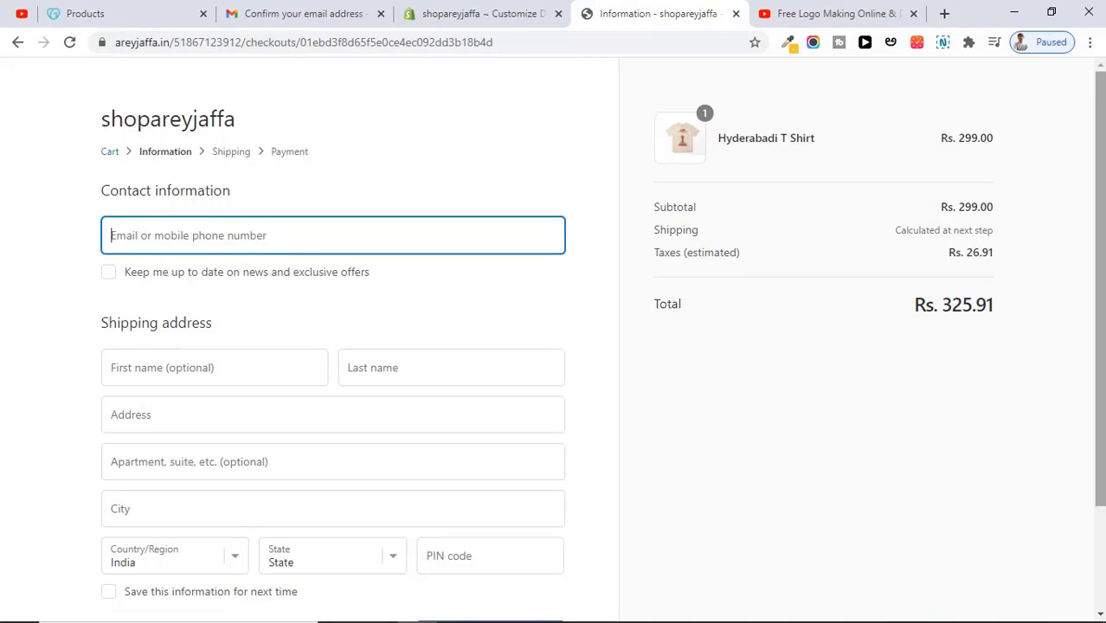
pyautogui.moveTo(1103, 223); pyautogui.dragTo(1103, 292)
pyautogui.scroll(2, 338, 191)
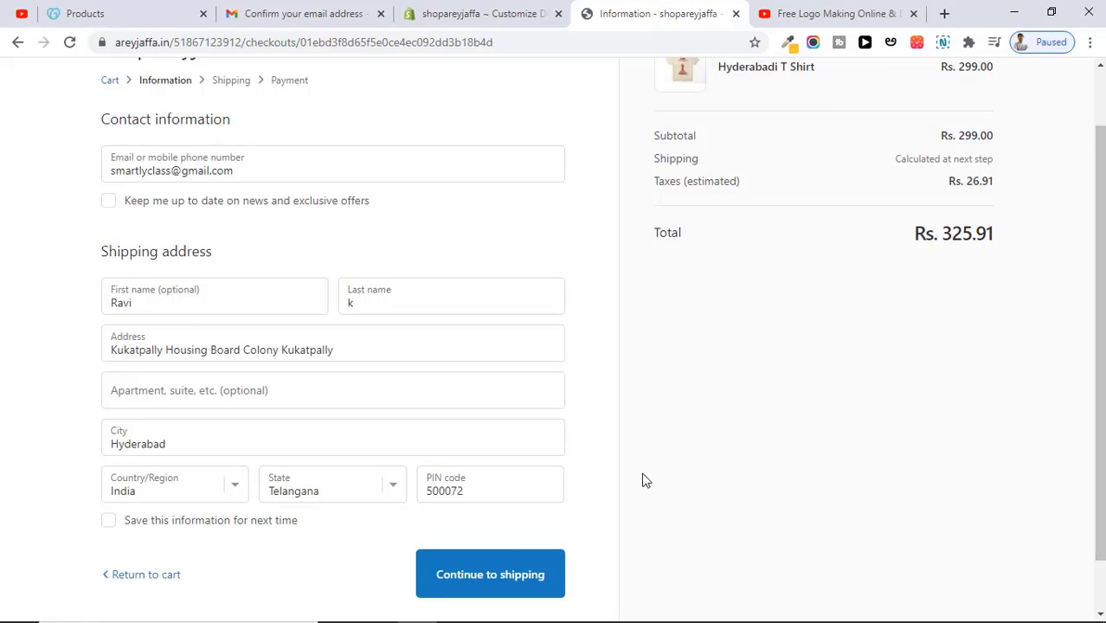
pyautogui.click(476, 559)
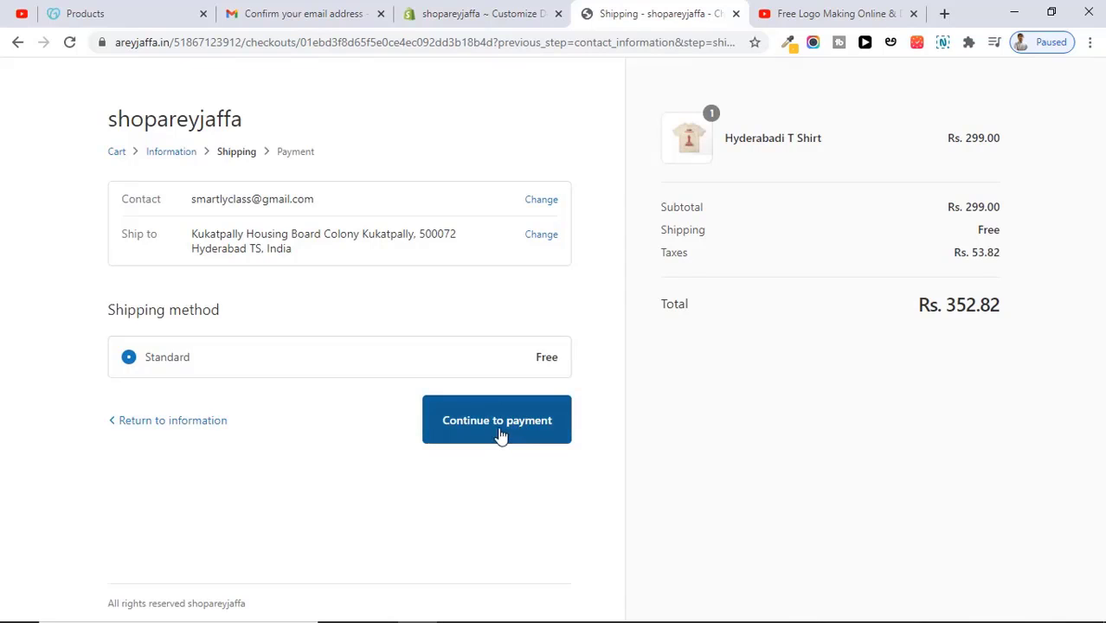
pyautogui.click(498, 425)
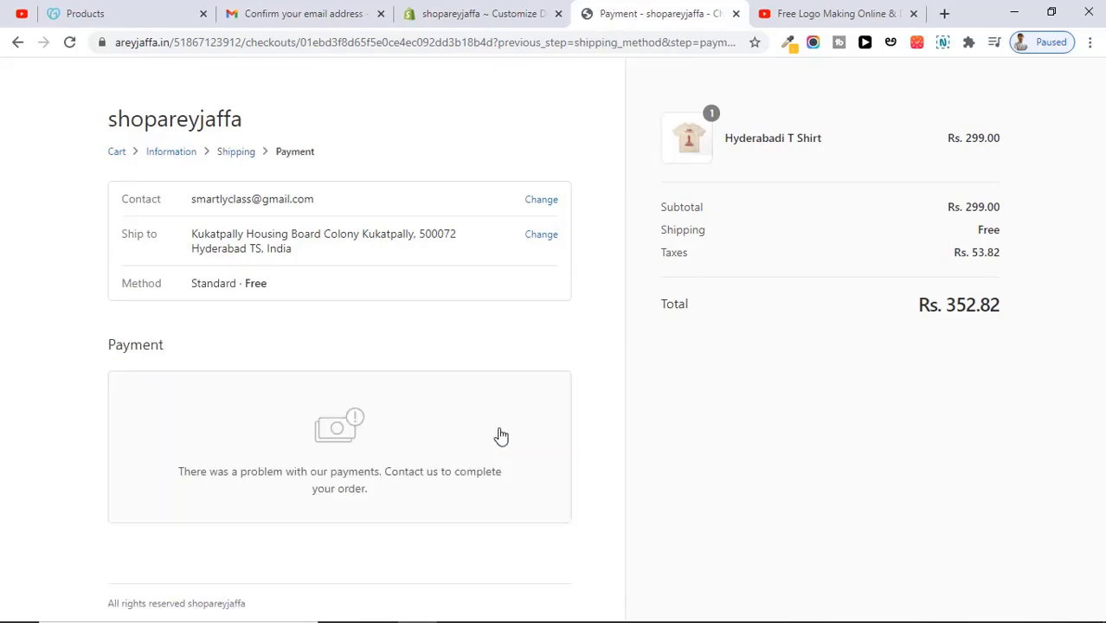
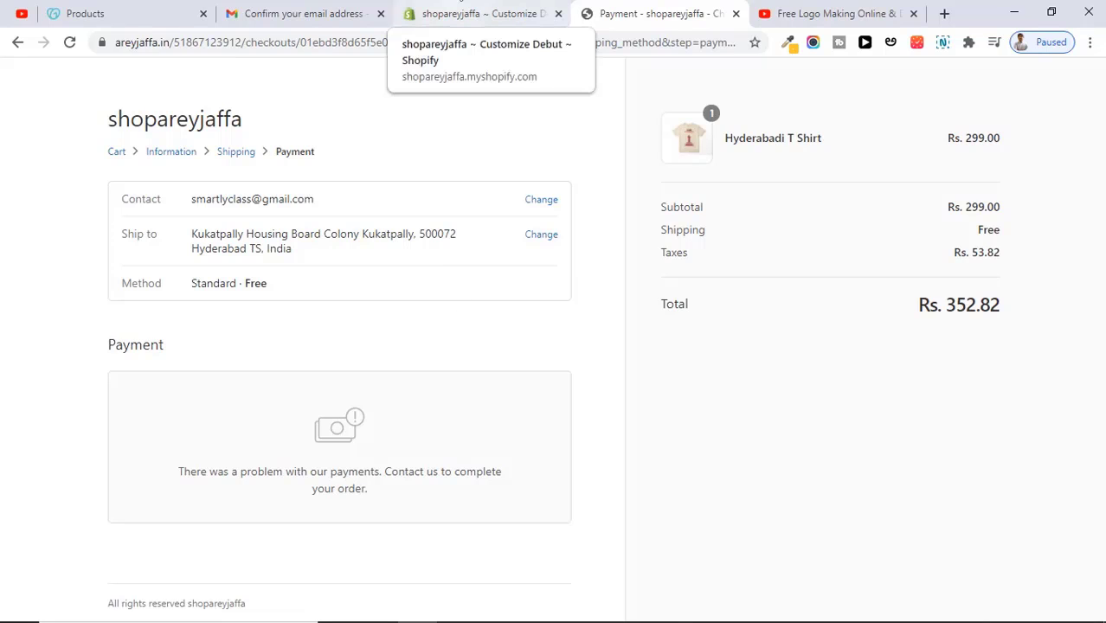
# Step: Return to the Shopify theme editor, exit it, and open the store's Payments settings to review the payment provider options
pyautogui.hotkey('ctrl', 'shift', 'Tab')
pyautogui.click(19, 80)
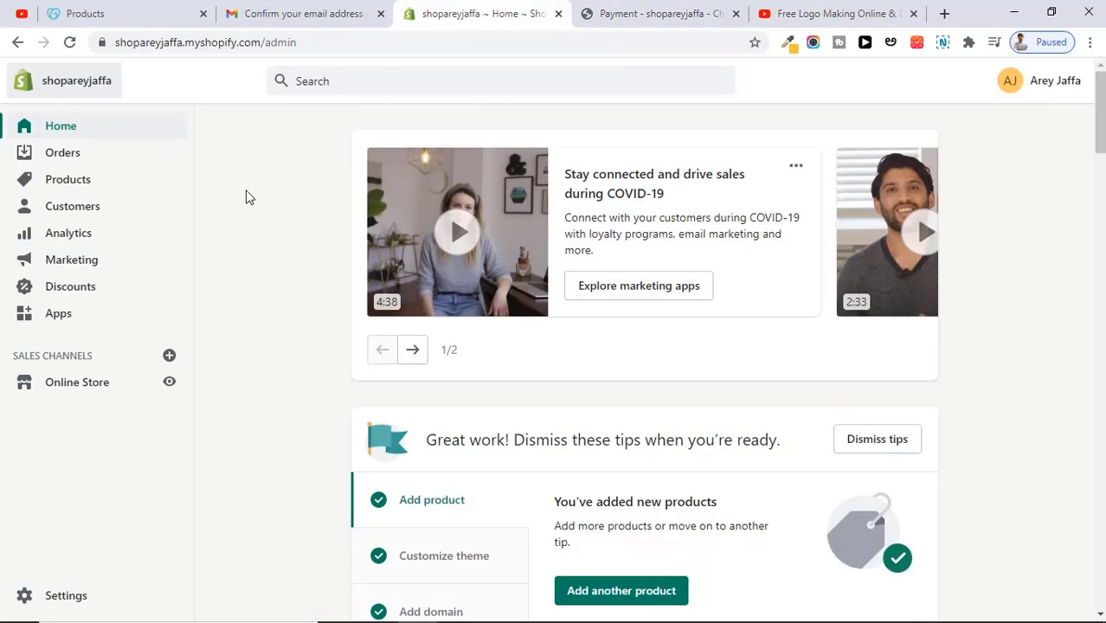
pyautogui.click(81, 595)
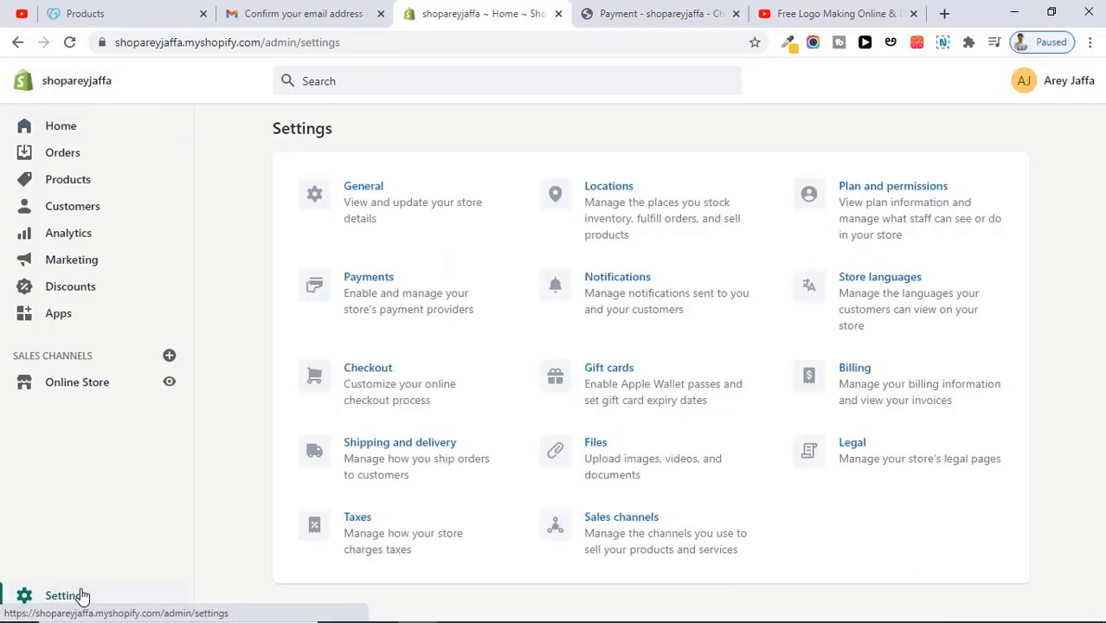
pyautogui.click(369, 285)
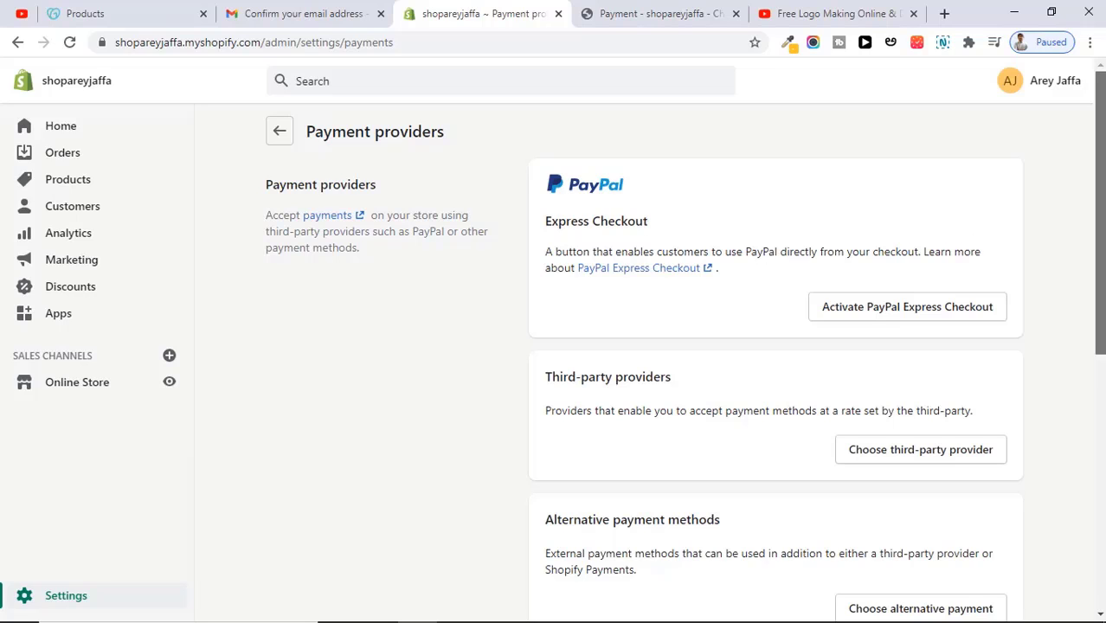
pyautogui.scroll(-1, 1099, 216)
pyautogui.scroll(-1, 1103, 271)
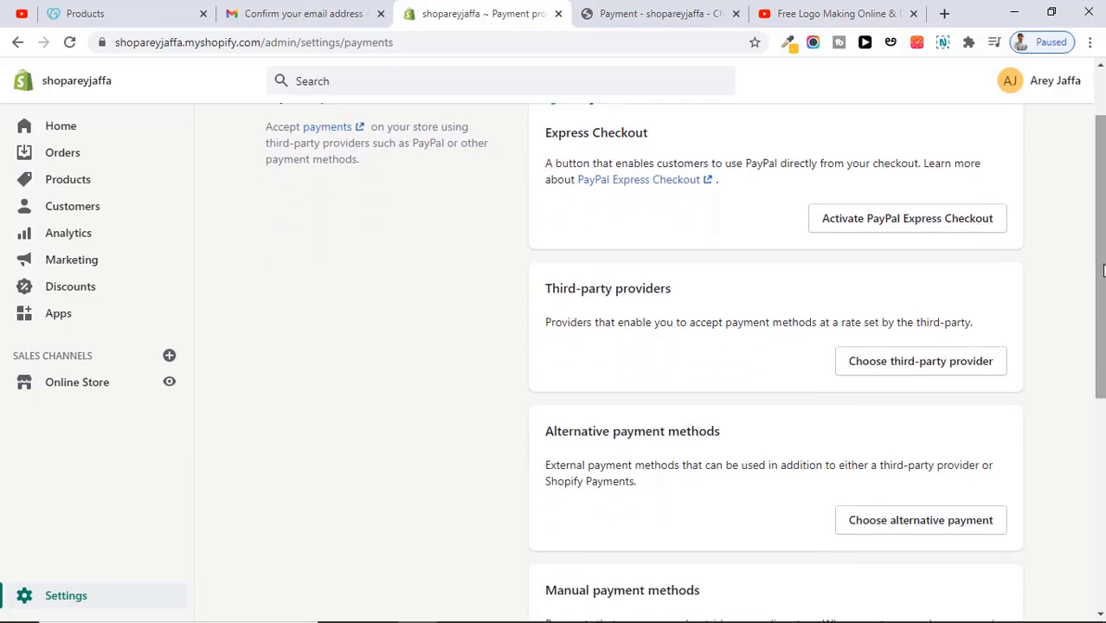
# Step: Open the list of third-party payment providers and examine which providers and payment methods are available
pyautogui.click(870, 370)
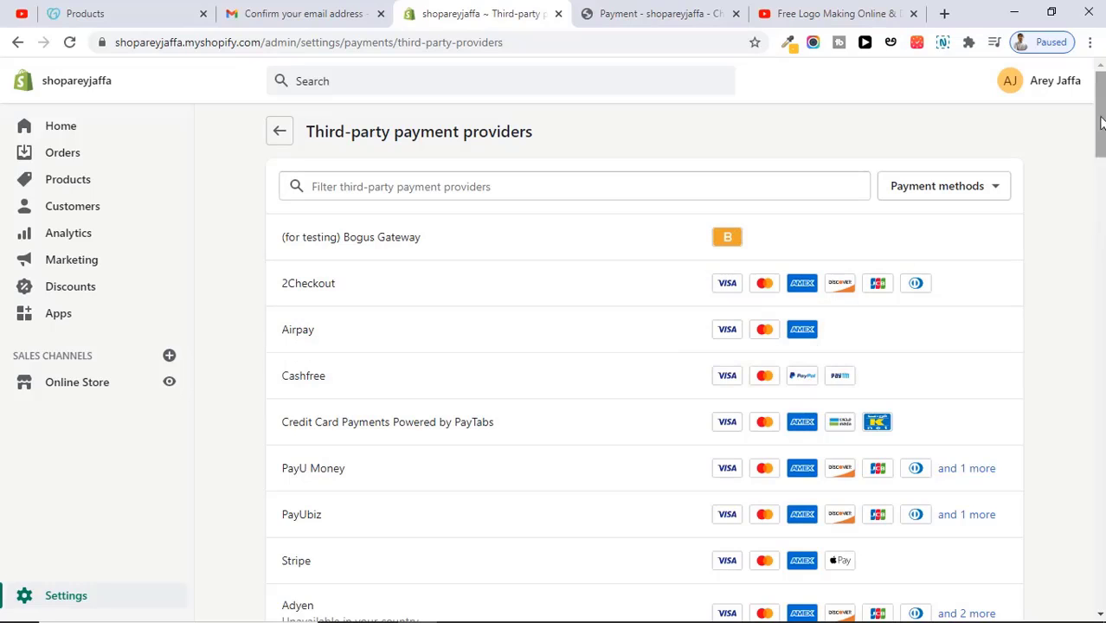
pyautogui.moveTo(1102, 123); pyautogui.dragTo(1102, 132)
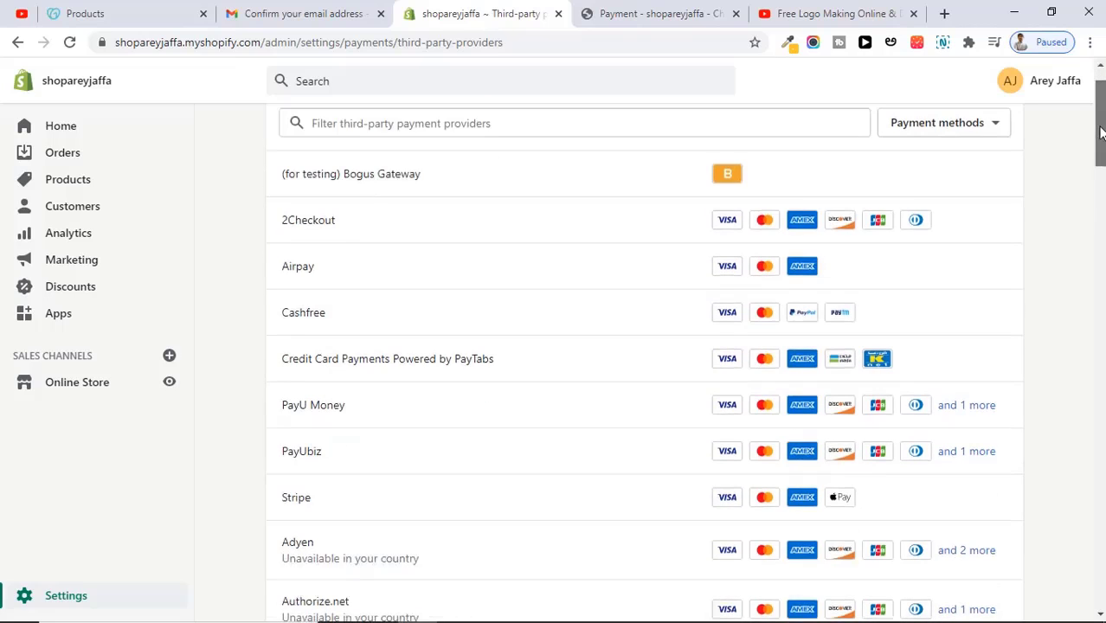
pyautogui.scroll(1, 812, 167)
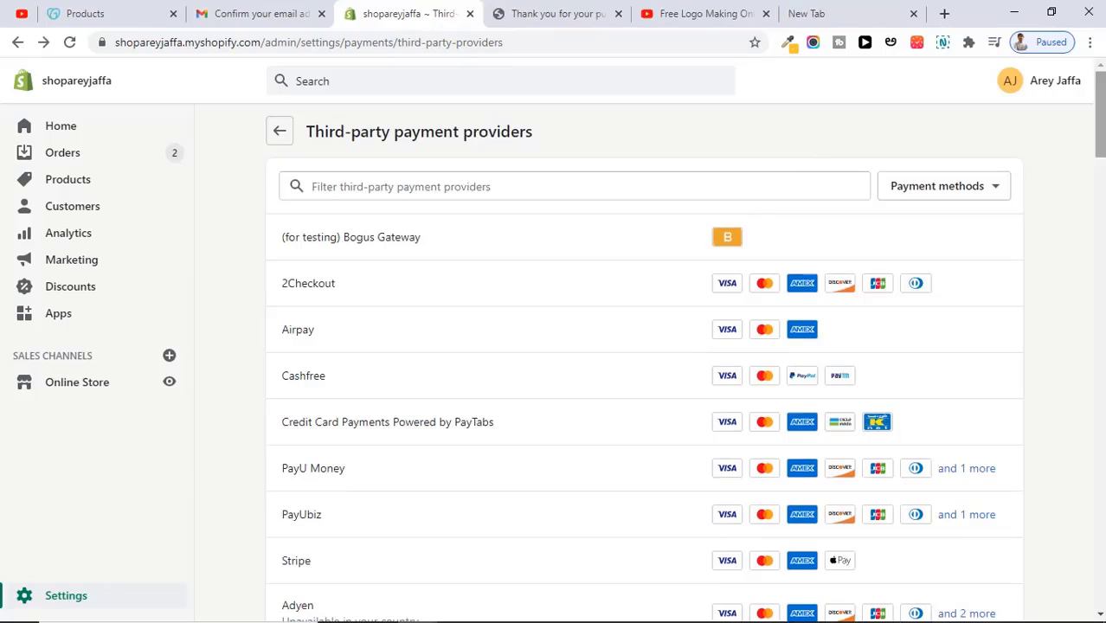
pyautogui.moveTo(1101, 115)
pyautogui.mouseDown()
pyautogui.moveTo(1100, 271)
pyautogui.moveTo(1100, 86)
pyautogui.moveTo(1100, 97)
pyautogui.mouseUp()
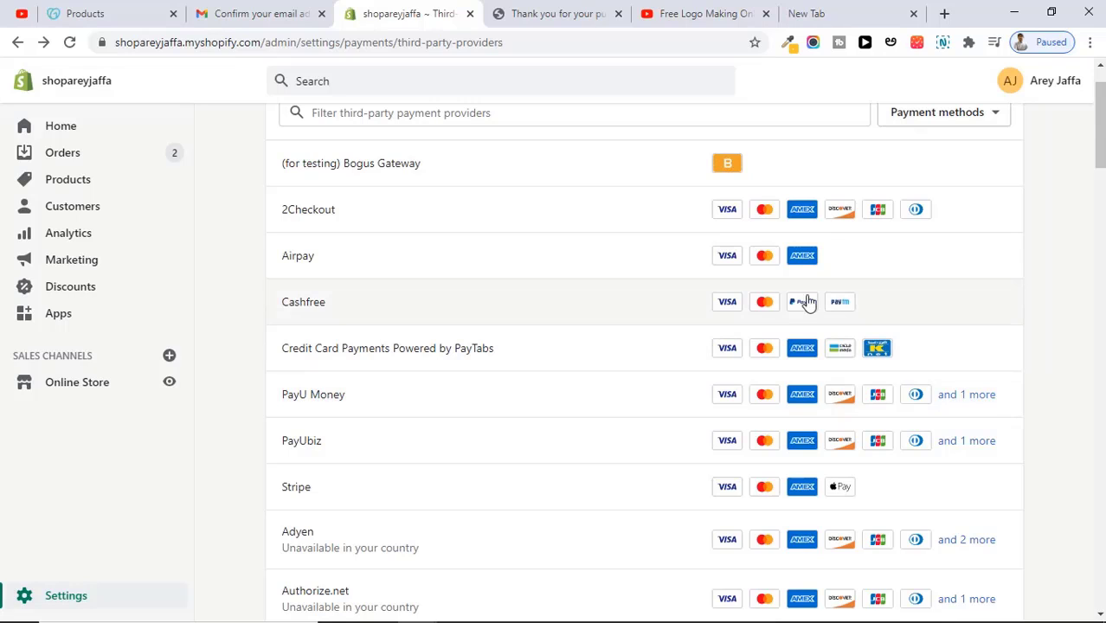
# Step: Return to the payment providers settings, open the alternative payment providers, and examine which ones are offered
pyautogui.scroll(1, 645, 363)
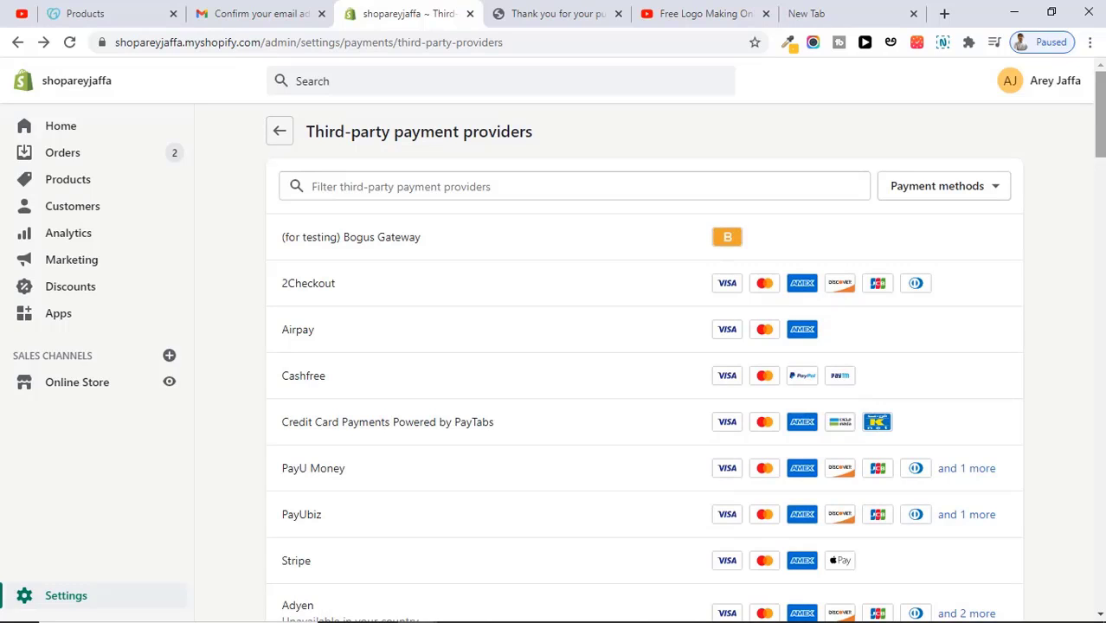
pyautogui.click(279, 131)
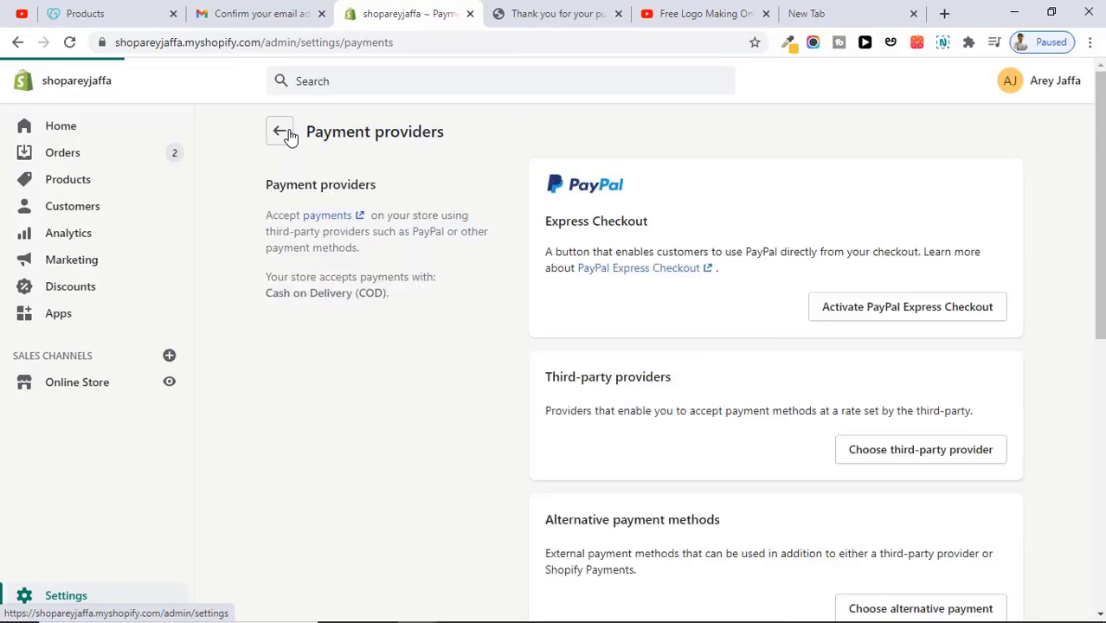
pyautogui.moveTo(1102, 244); pyautogui.dragTo(1102, 318)
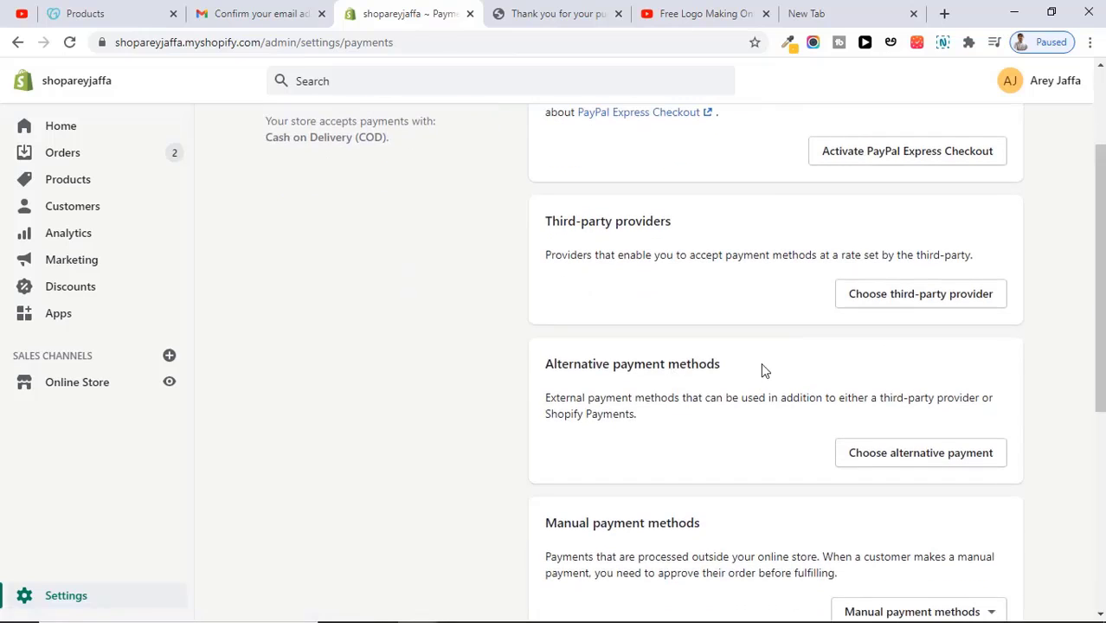
pyautogui.click(924, 457)
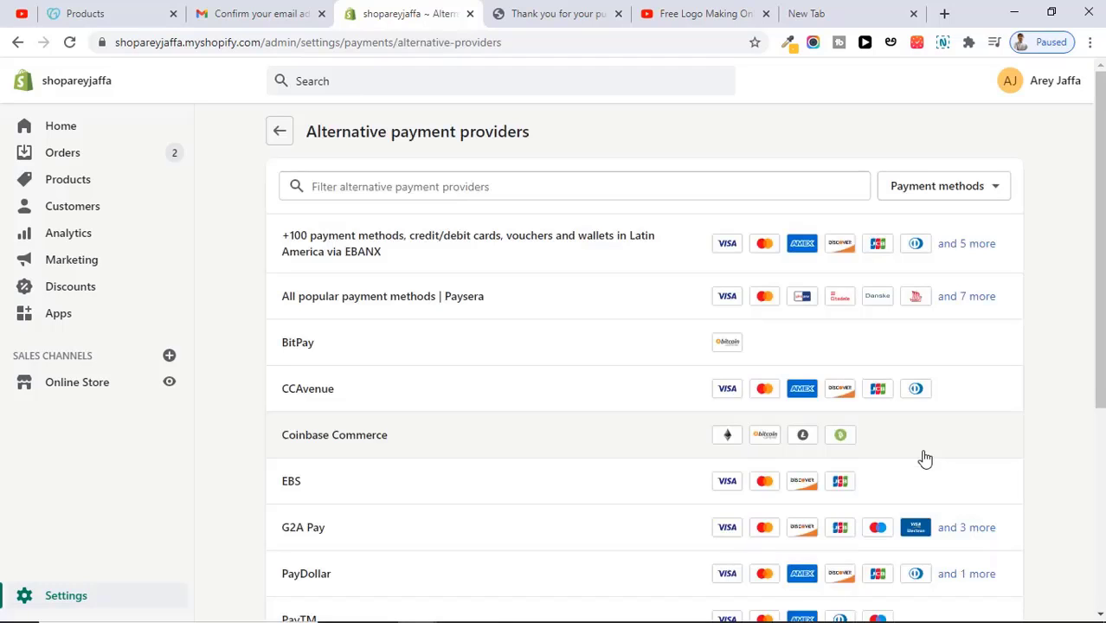
pyautogui.moveTo(1101, 260); pyautogui.dragTo(1102, 275)
pyautogui.scroll(-1, 1104, 253)
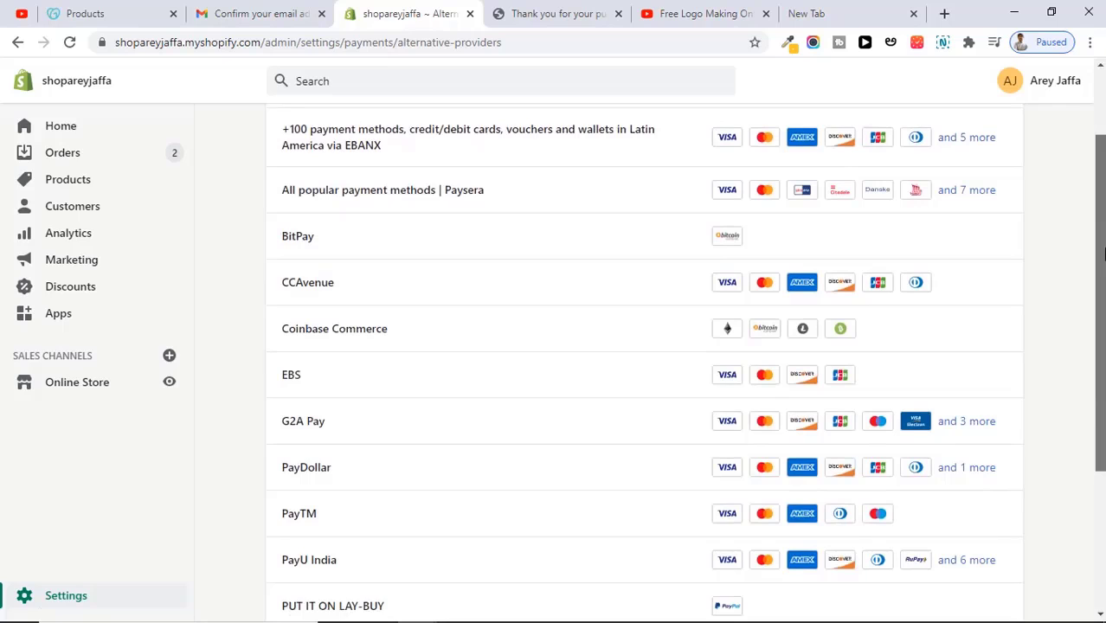
pyautogui.moveTo(1104, 252); pyautogui.dragTo(1104, 261)
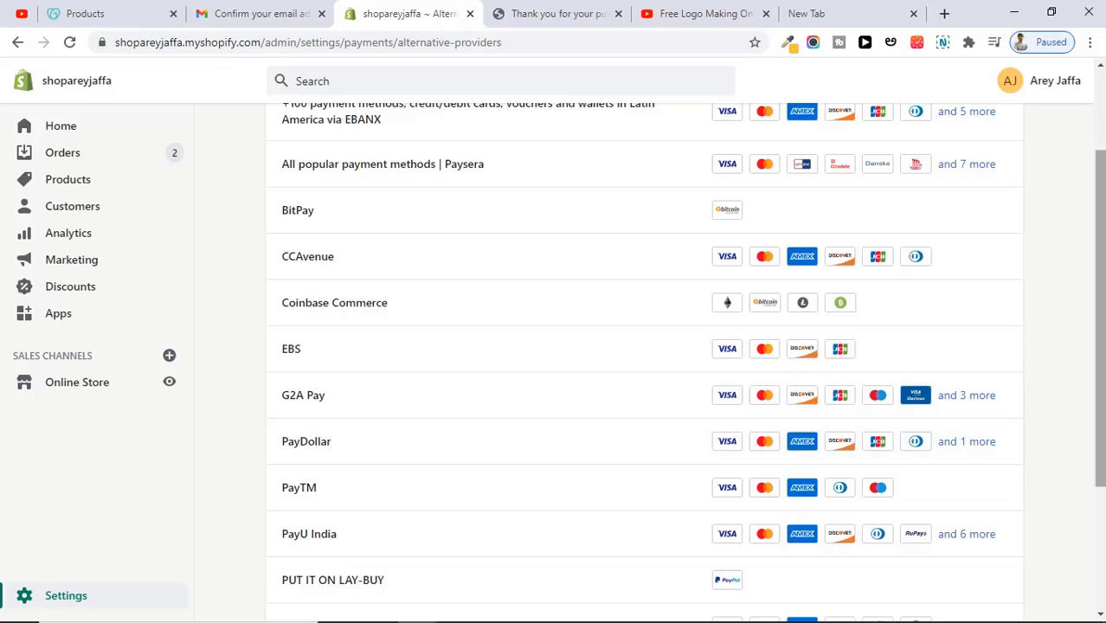
pyautogui.moveTo(1101, 401); pyautogui.dragTo(1101, 515)
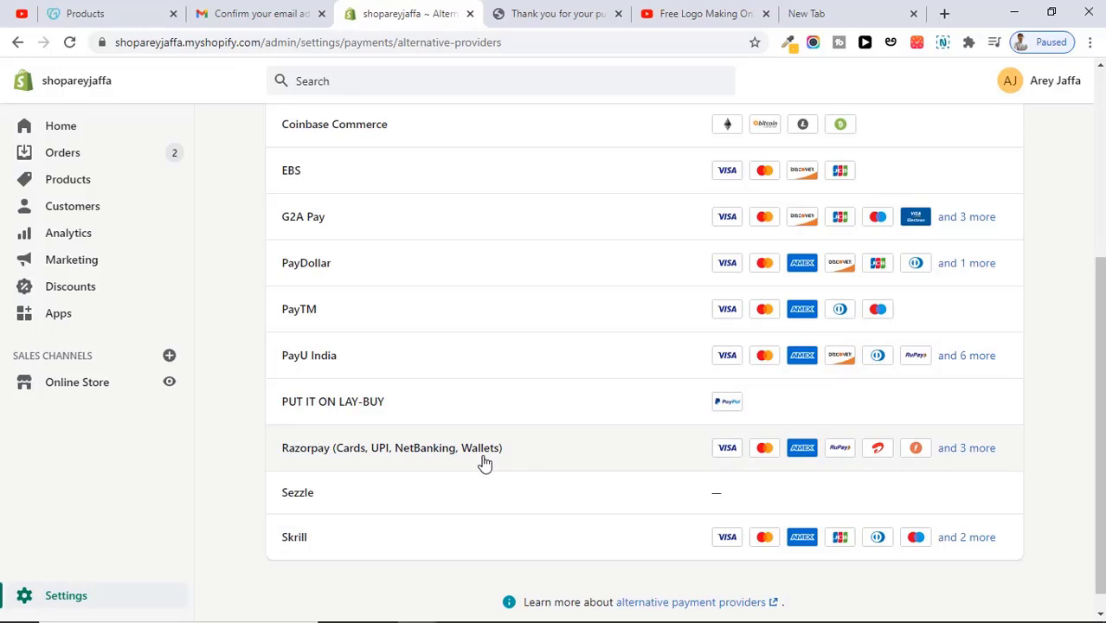
# Step: Open the PayTM provider, review its required credentials, account fields and accepted payments, and return to the alternative providers
pyautogui.click(518, 313)
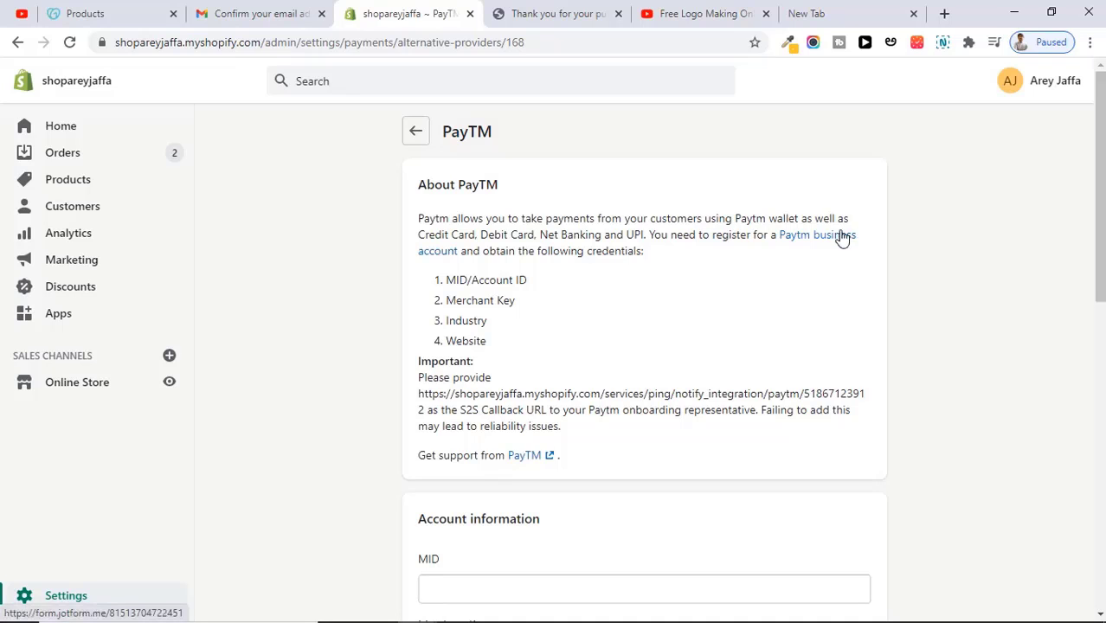
pyautogui.scroll(-2, 555, 203)
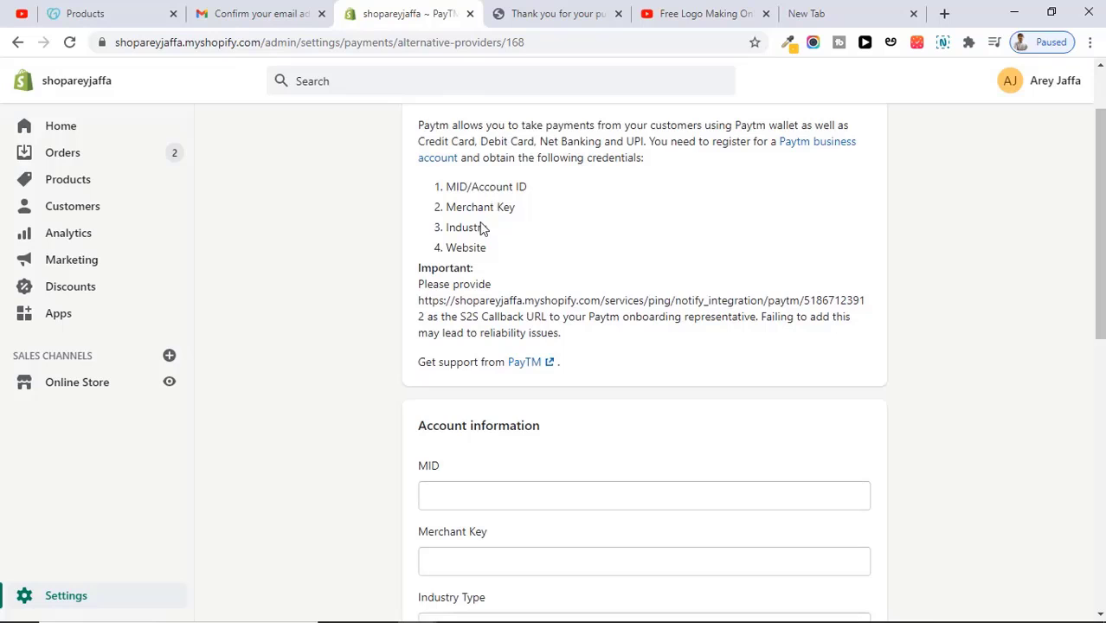
pyautogui.scroll(-4, 1099, 328)
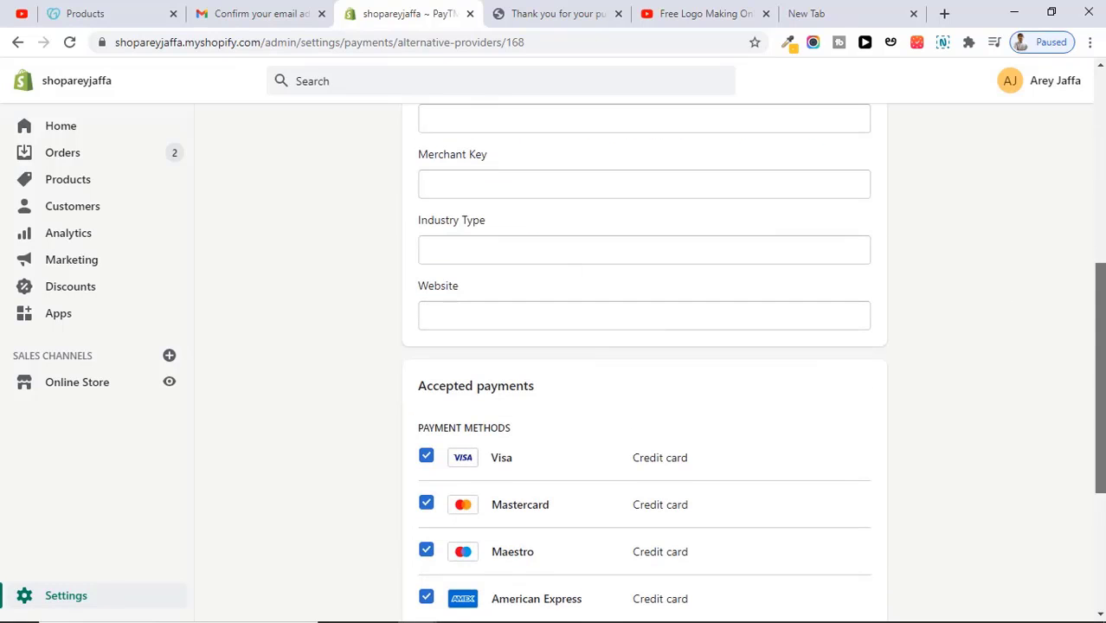
pyautogui.moveTo(1103, 396); pyautogui.dragTo(1095, 198)
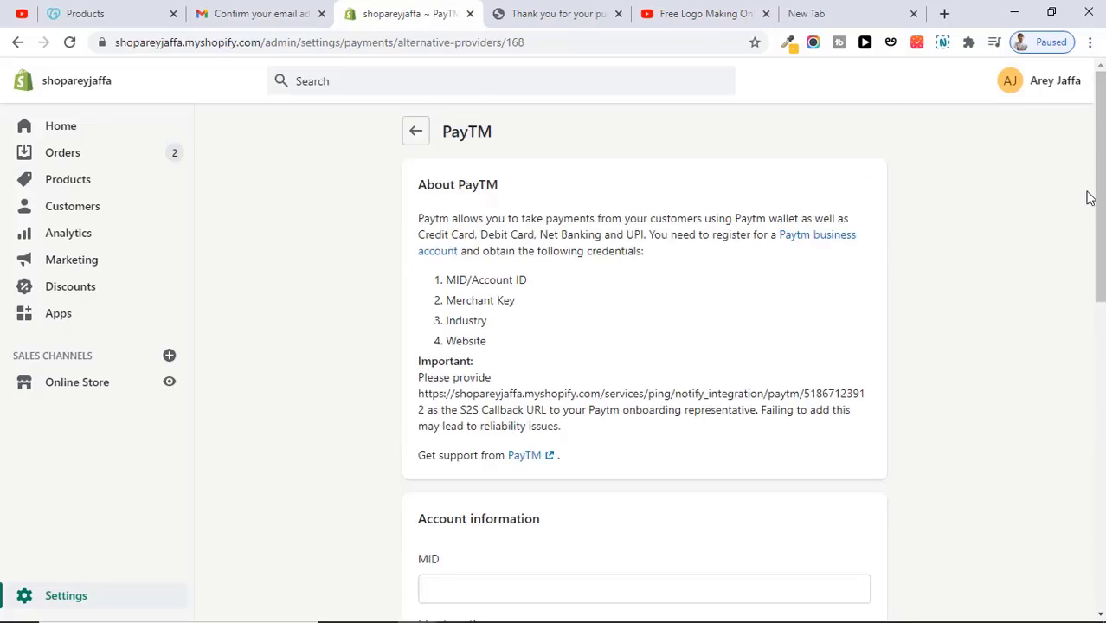
pyautogui.click(416, 134)
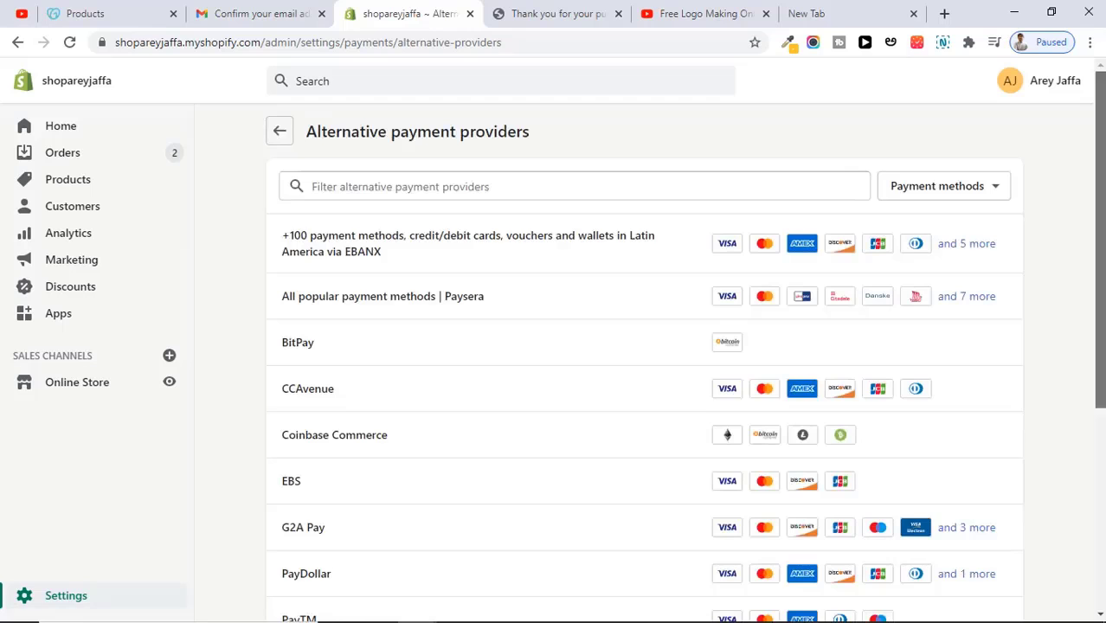
# Step: Look through the remaining alternative payment providers and the full set of third-party payment providers
pyautogui.moveTo(1101, 260); pyautogui.dragTo(1101, 402)
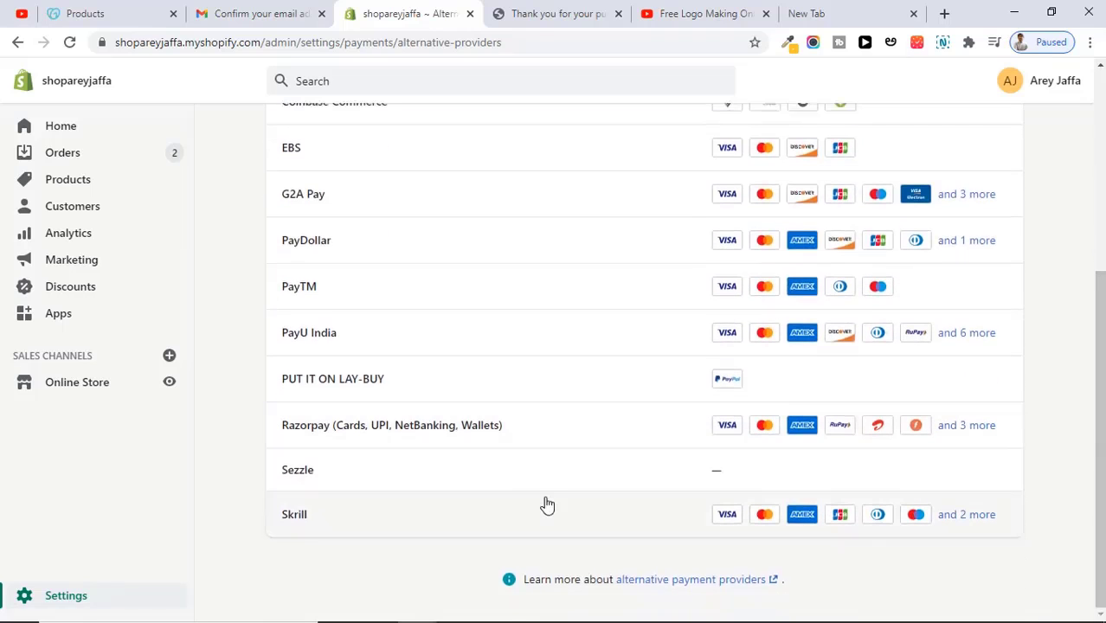
pyautogui.click(505, 445)
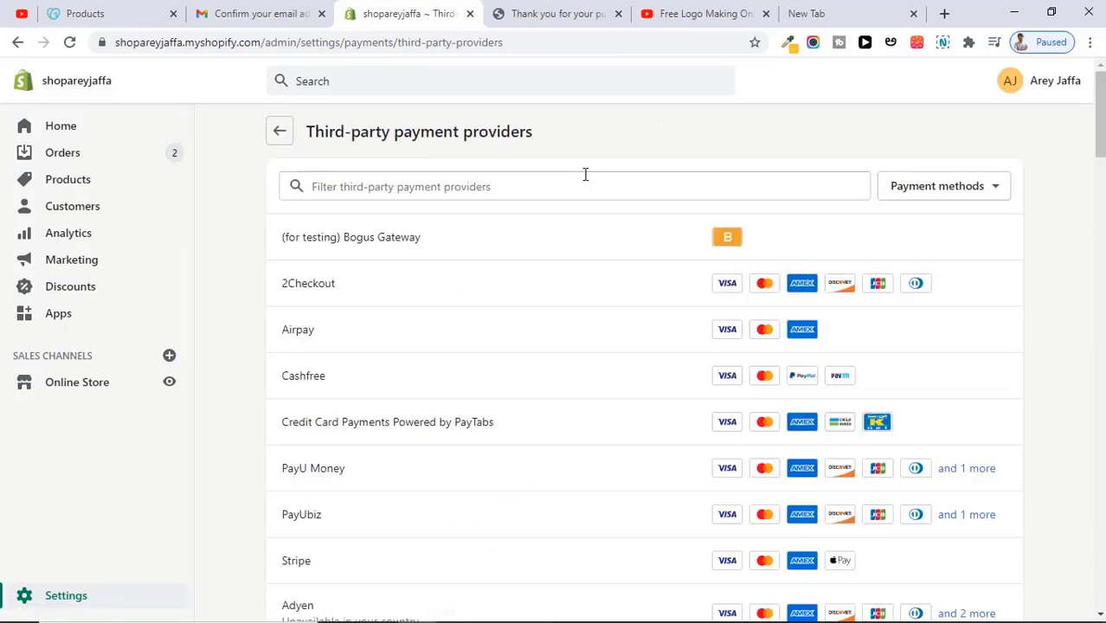
pyautogui.moveTo(1101, 123); pyautogui.dragTo(1098, 400)
pyautogui.moveTo(1089, 403); pyautogui.dragTo(1087, 349)
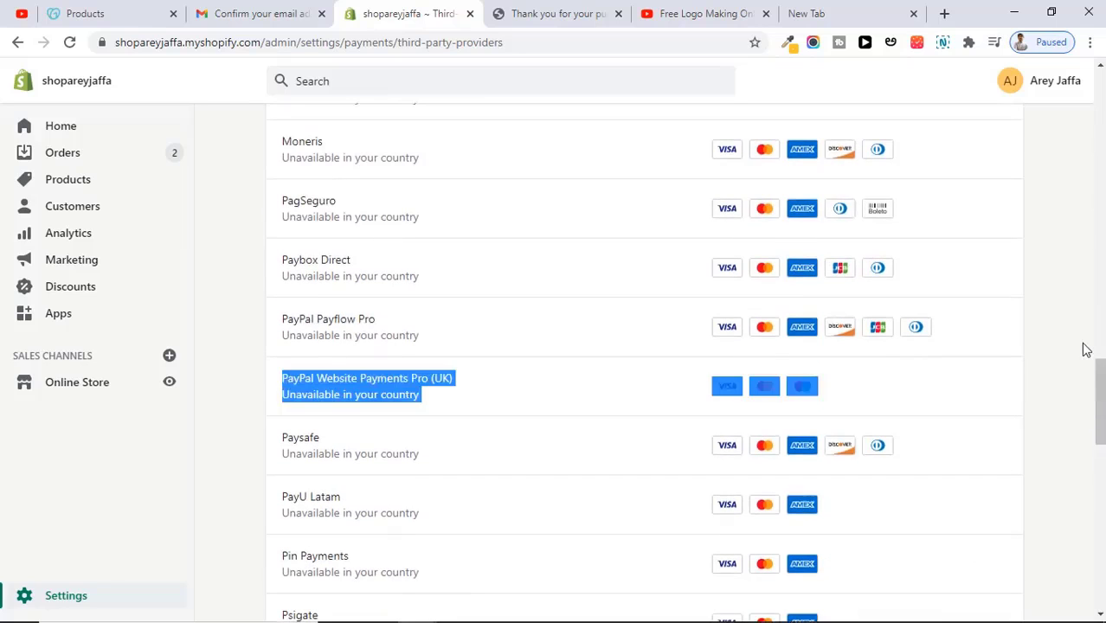
pyautogui.moveTo(1100, 398); pyautogui.dragTo(1100, 185)
pyautogui.scroll(4, 642, 362)
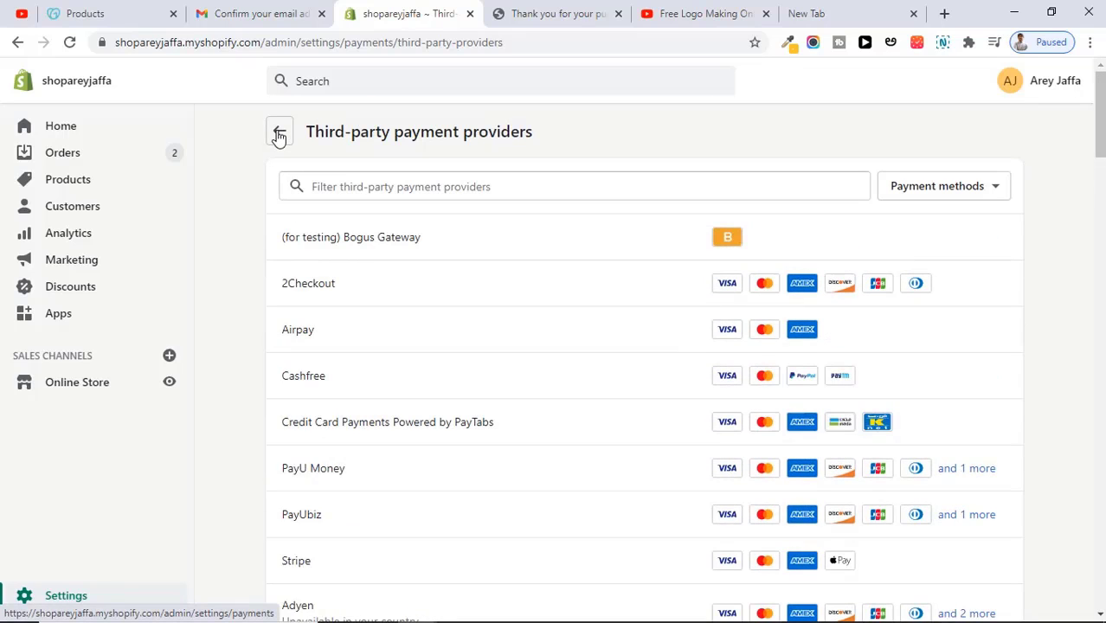
# Step: Go back to the payment providers settings, reopen the alternative payment providers, and compare their supported payment methods
pyautogui.click(279, 135)
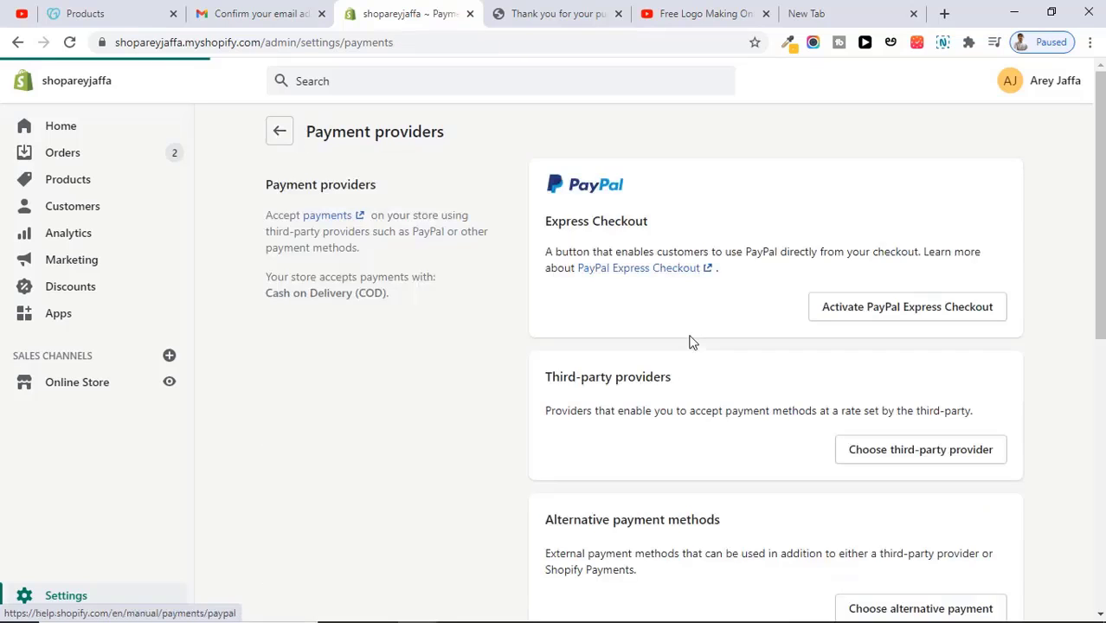
pyautogui.scroll(-5, 742, 211)
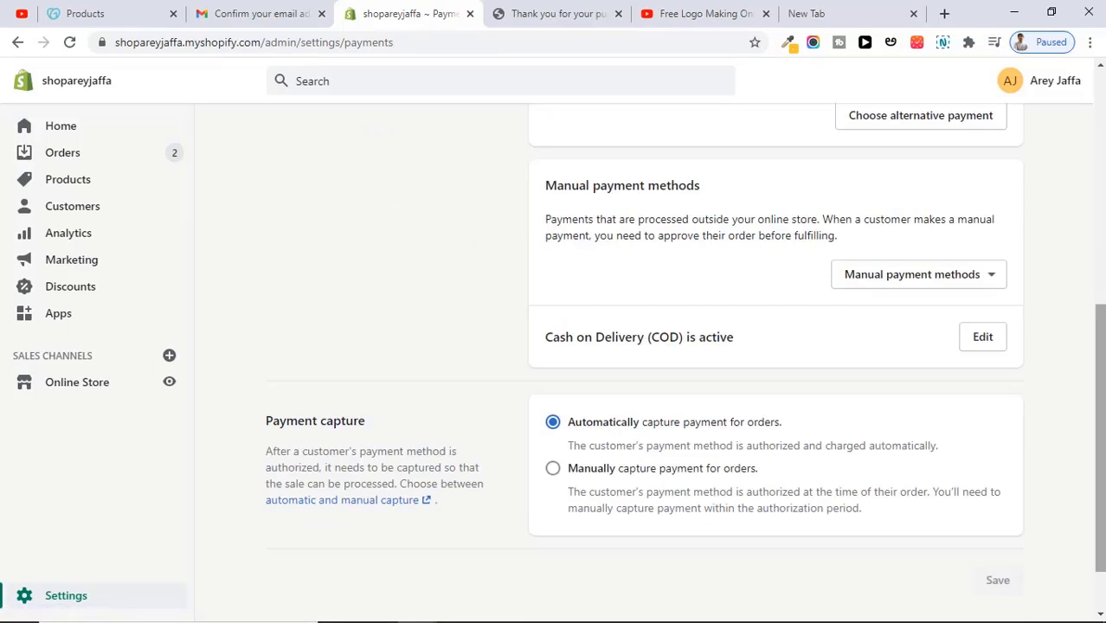
pyautogui.scroll(2, 673, 203)
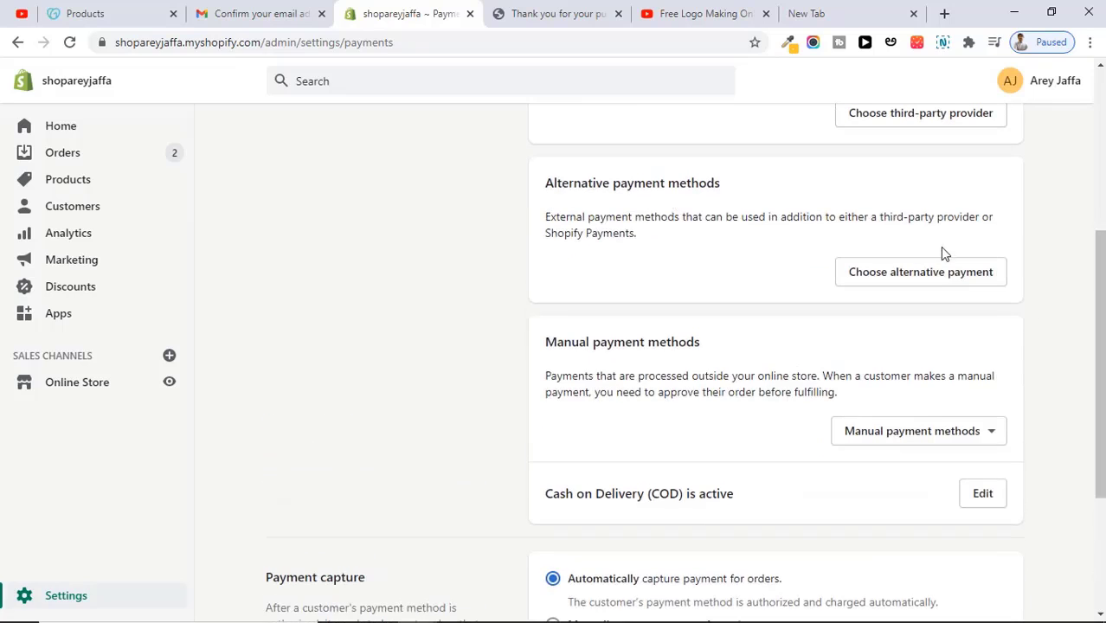
pyautogui.click(896, 275)
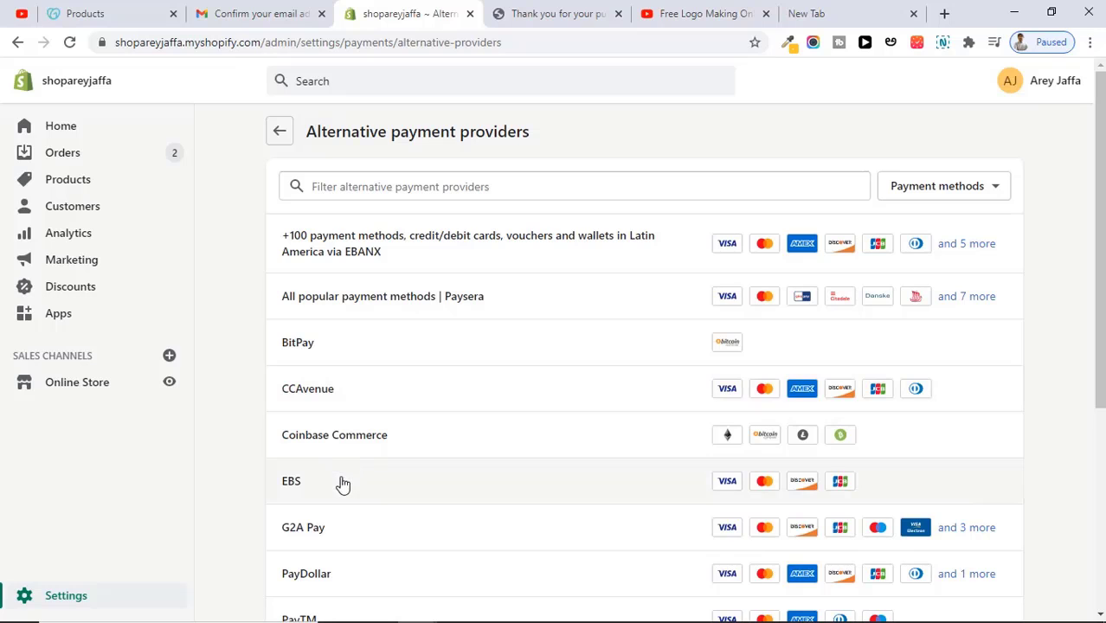
pyautogui.scroll(-2, 955, 324)
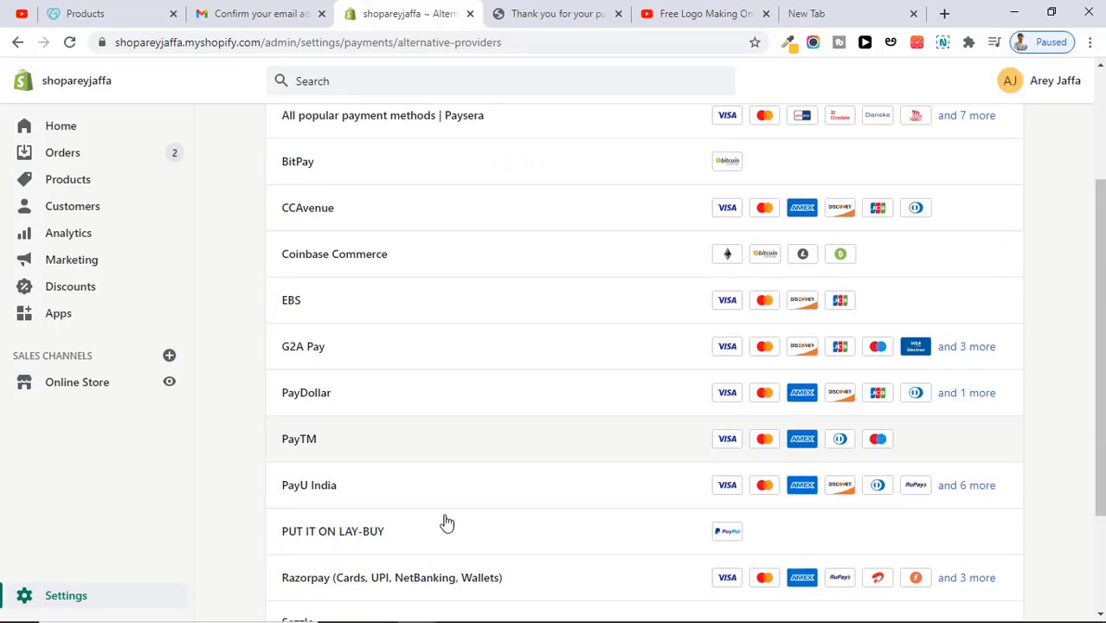
pyautogui.moveTo(1093, 365); pyautogui.dragTo(1082, 438)
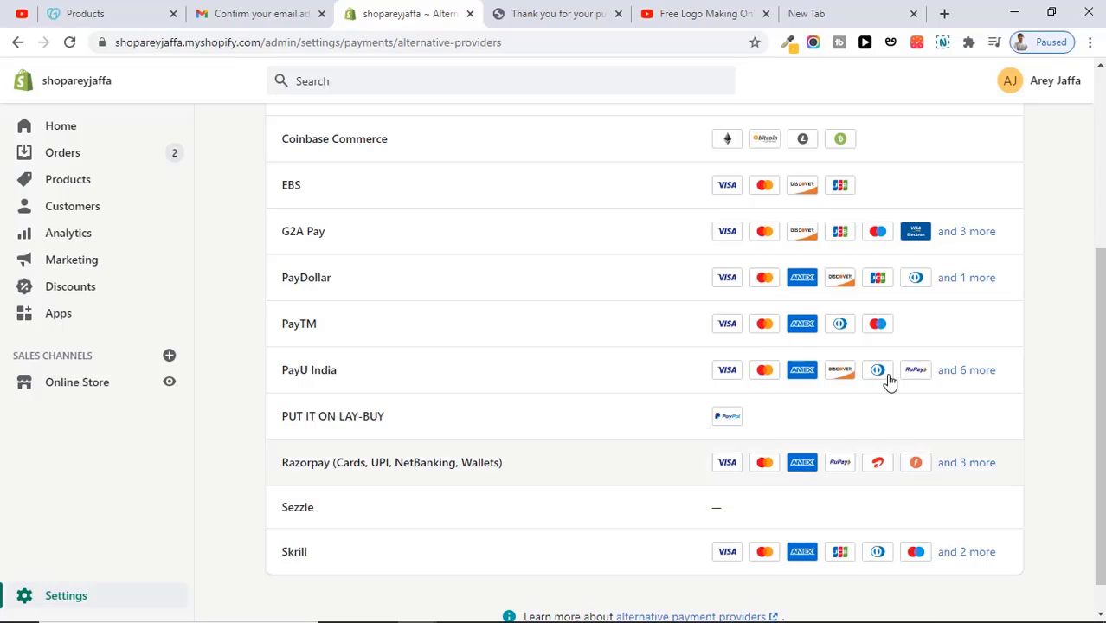
pyautogui.moveTo(1100, 370); pyautogui.dragTo(1104, 403)
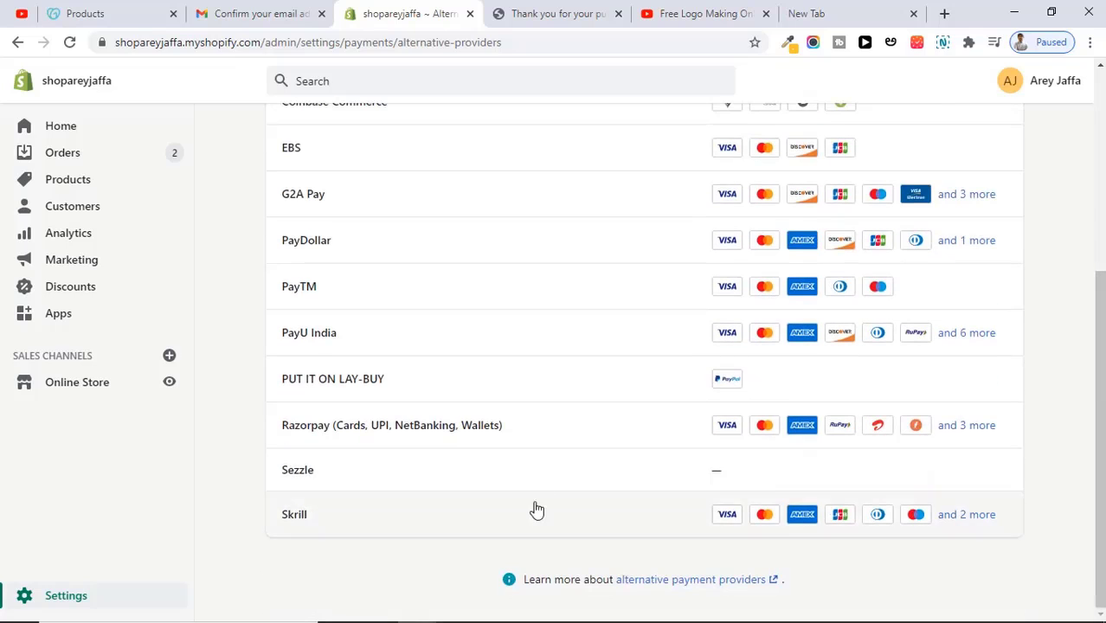
# Step: Open the Razorpay provider's setup page and visit the Razorpay website from its learn-more link, returning to the Shopify setup page
pyautogui.click(535, 433)
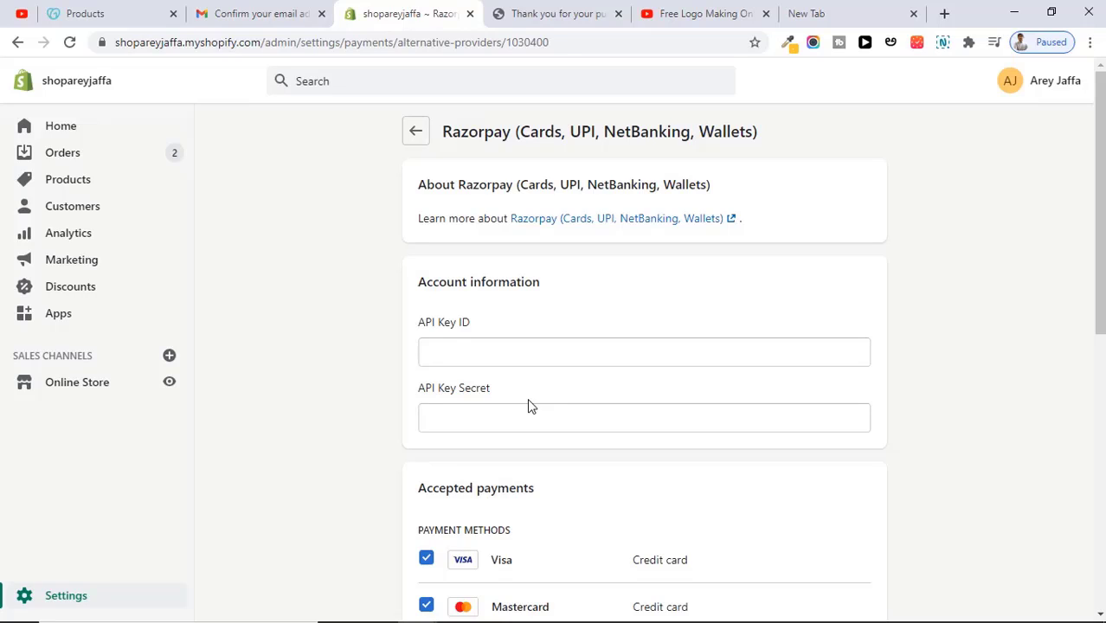
pyautogui.click(731, 219)
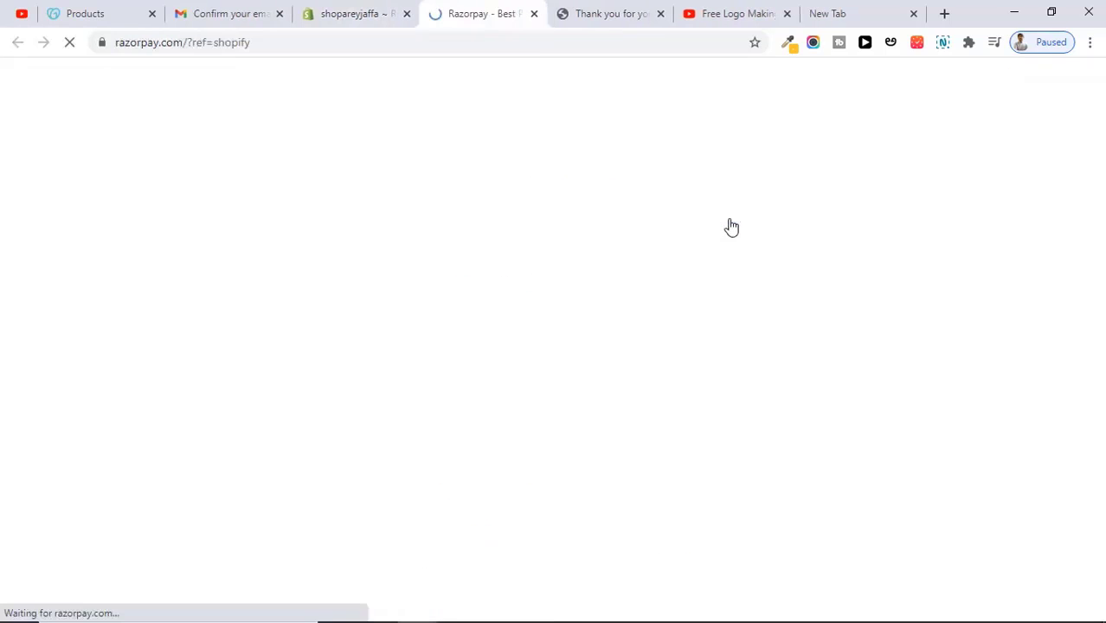
pyautogui.click(389, 10)
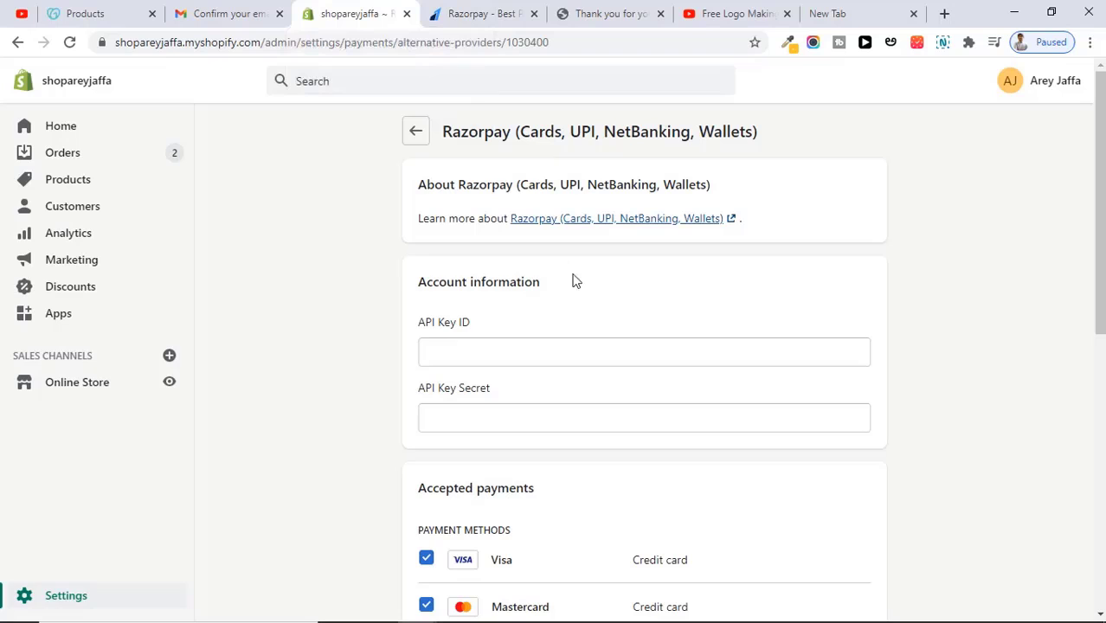
pyautogui.click(536, 8)
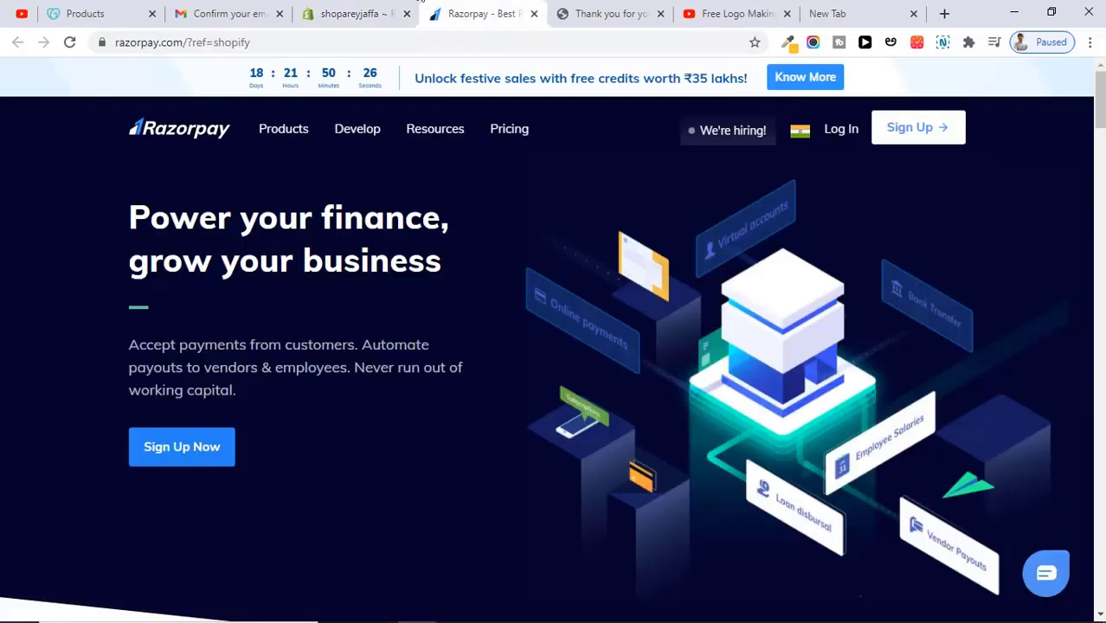
pyautogui.click(394, 9)
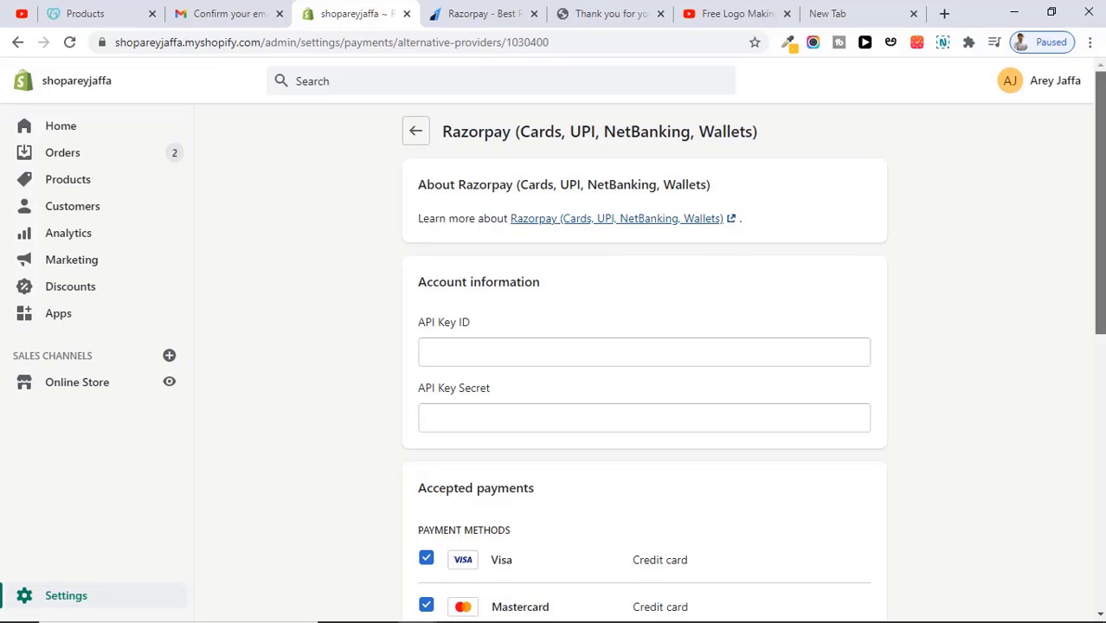
# Step: Review Razorpay's API key fields and accepted payment methods, and leave its setup page
pyautogui.moveTo(1100, 220); pyautogui.dragTo(1086, 379)
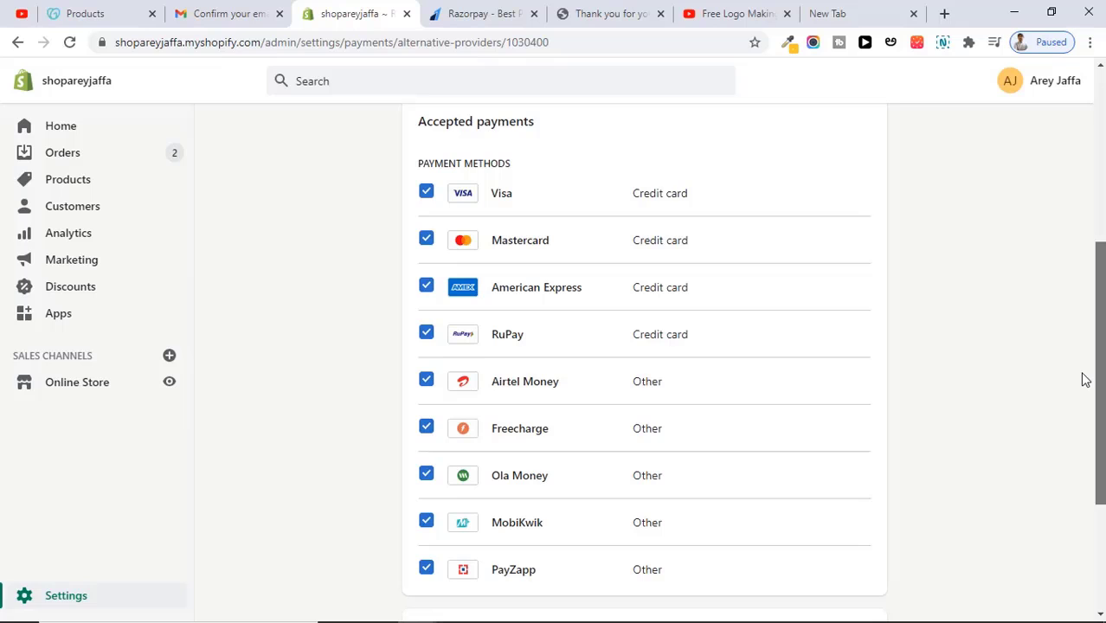
pyautogui.moveTo(1085, 379); pyautogui.dragTo(1074, 213)
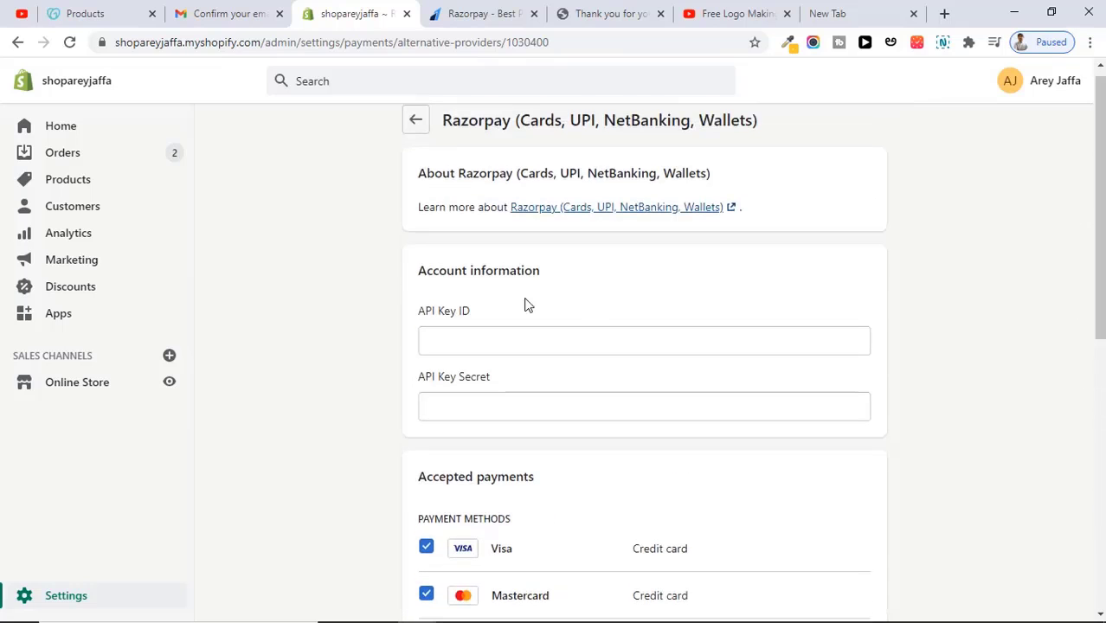
pyautogui.click(415, 122)
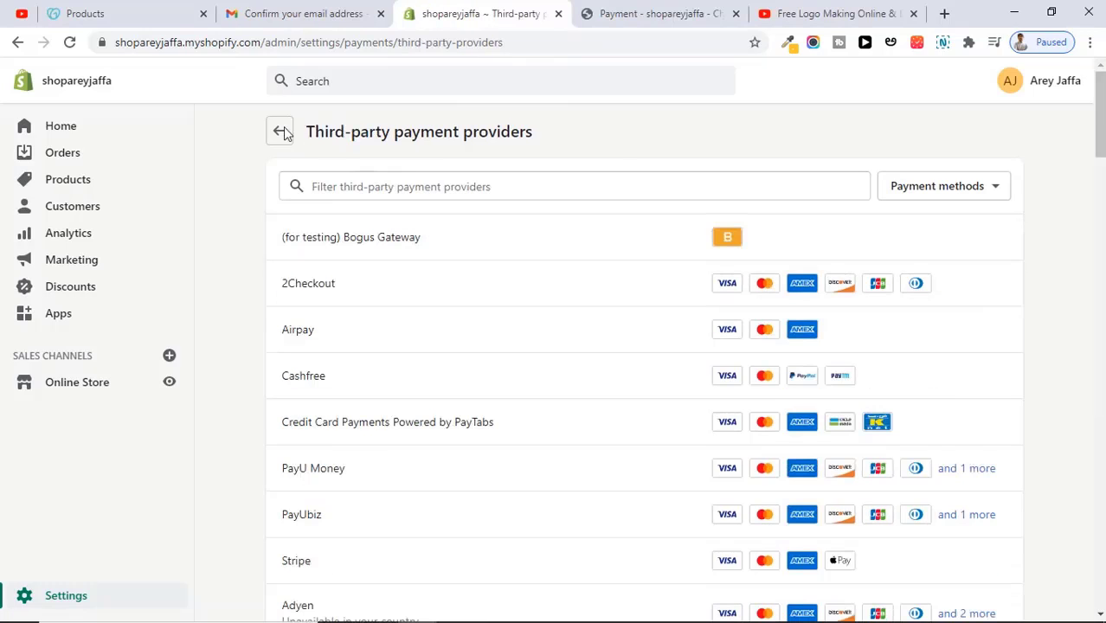
# Step: Return to the payment providers settings and activate Cash on Delivery (COD) as a manual payment method, leaving its details and instructions blank
pyautogui.click(281, 132)
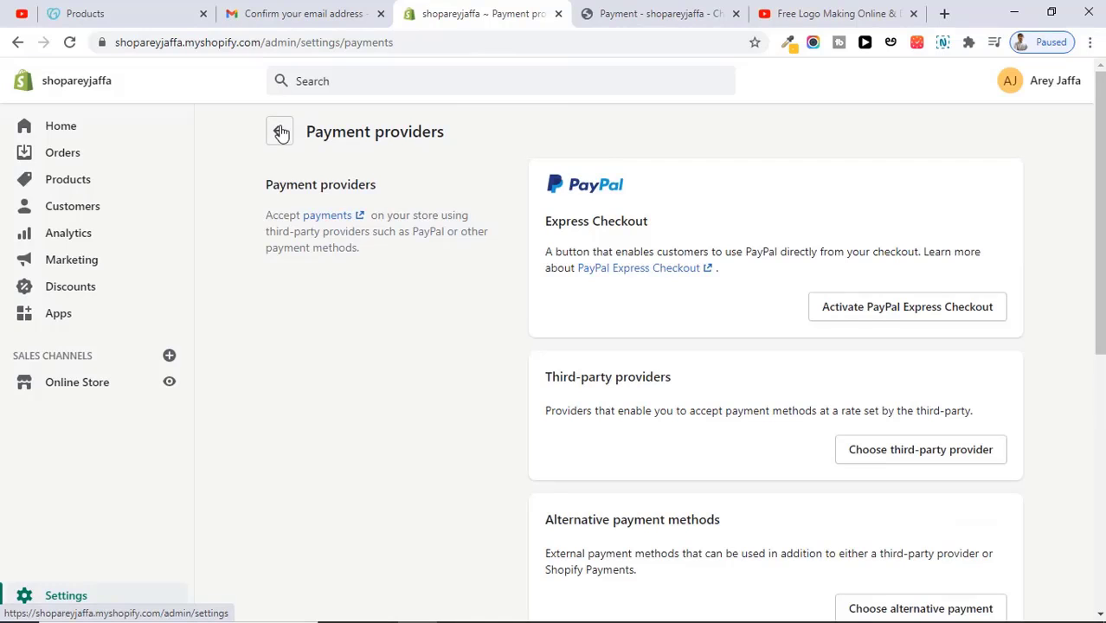
pyautogui.scroll(-2, 1100, 216)
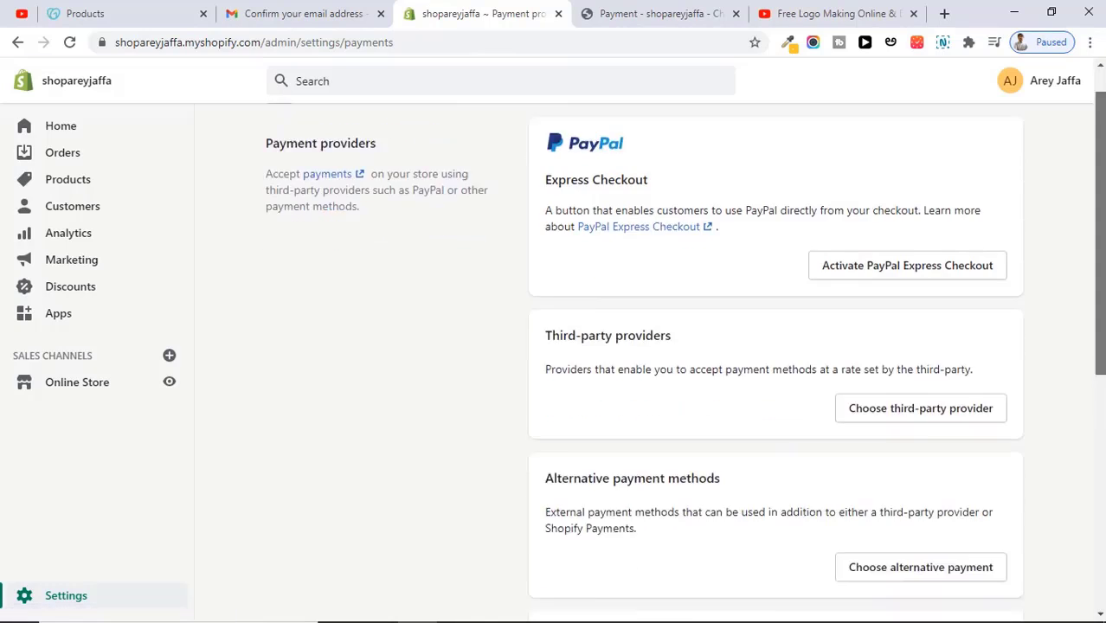
pyautogui.scroll(-3, 1099, 381)
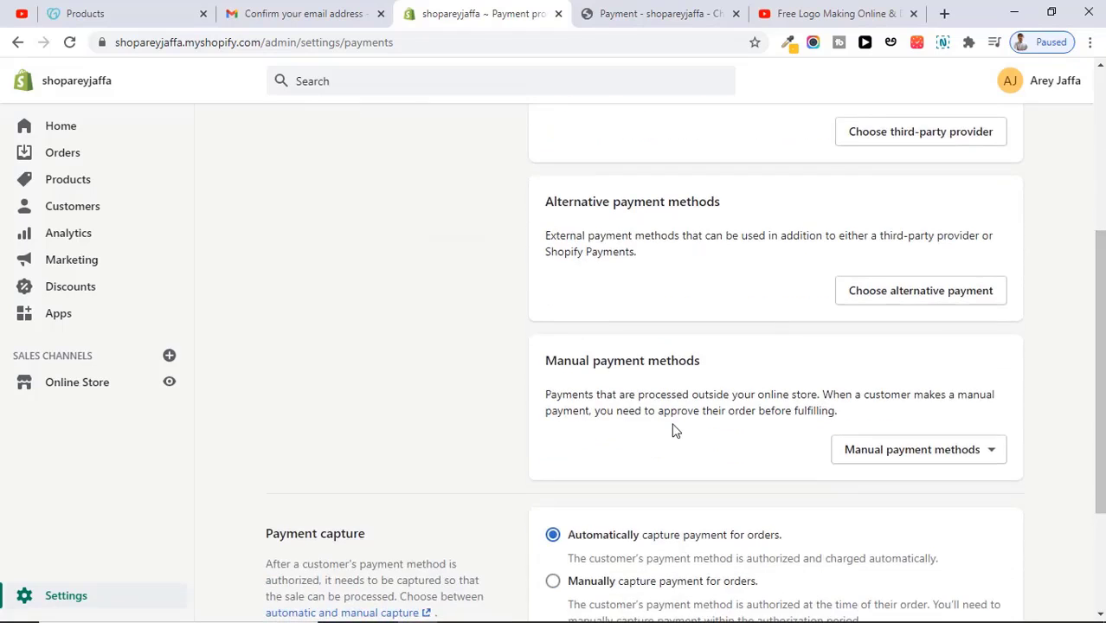
pyautogui.click(900, 459)
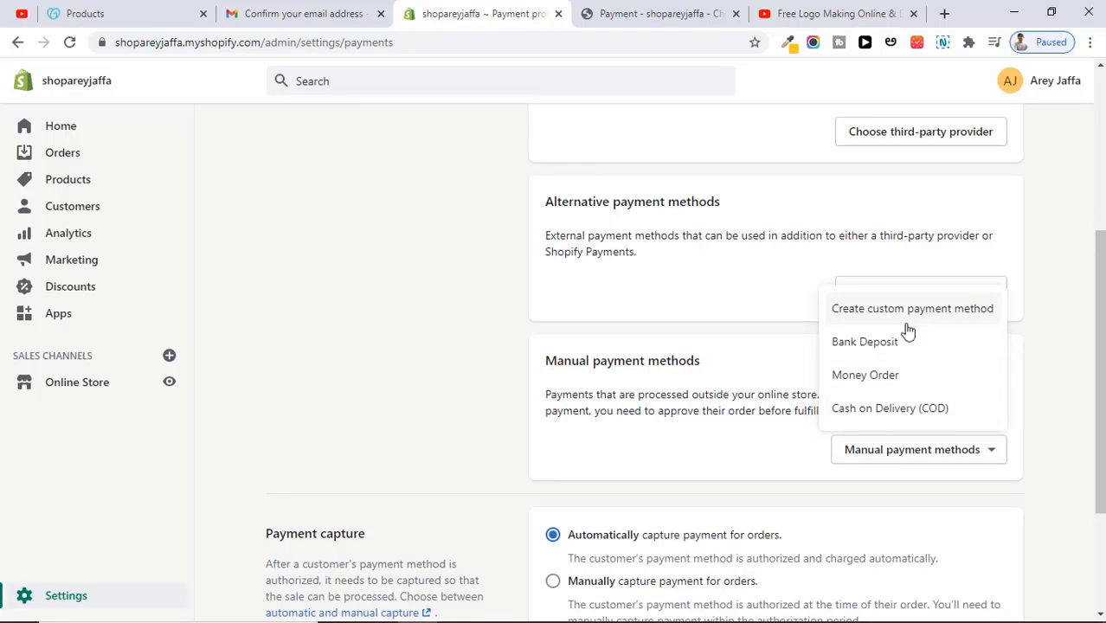
pyautogui.click(892, 409)
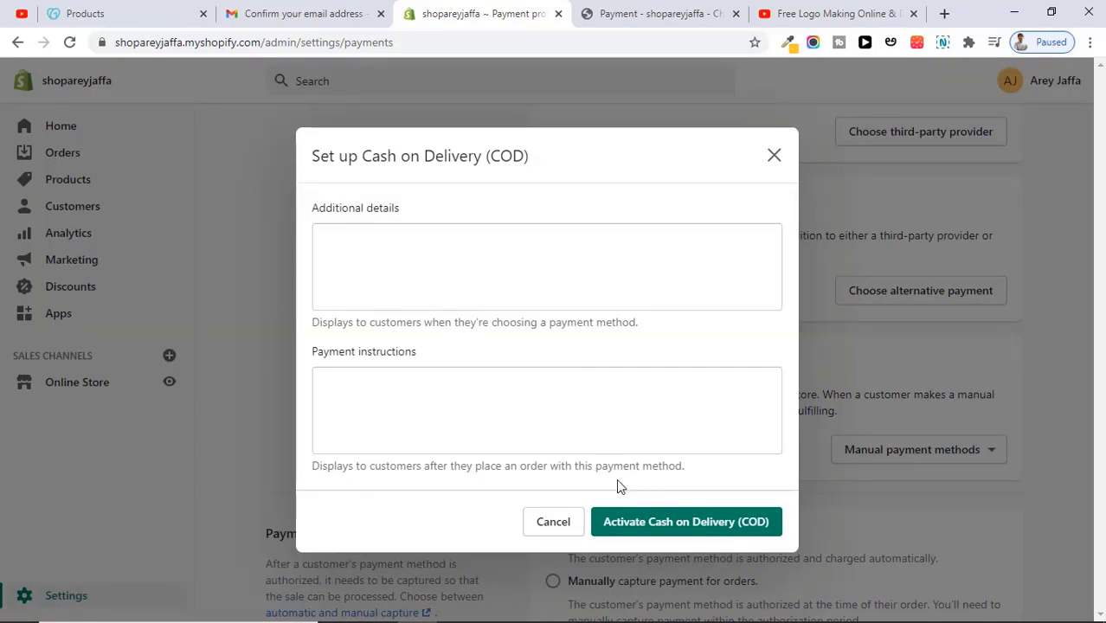
pyautogui.click(626, 525)
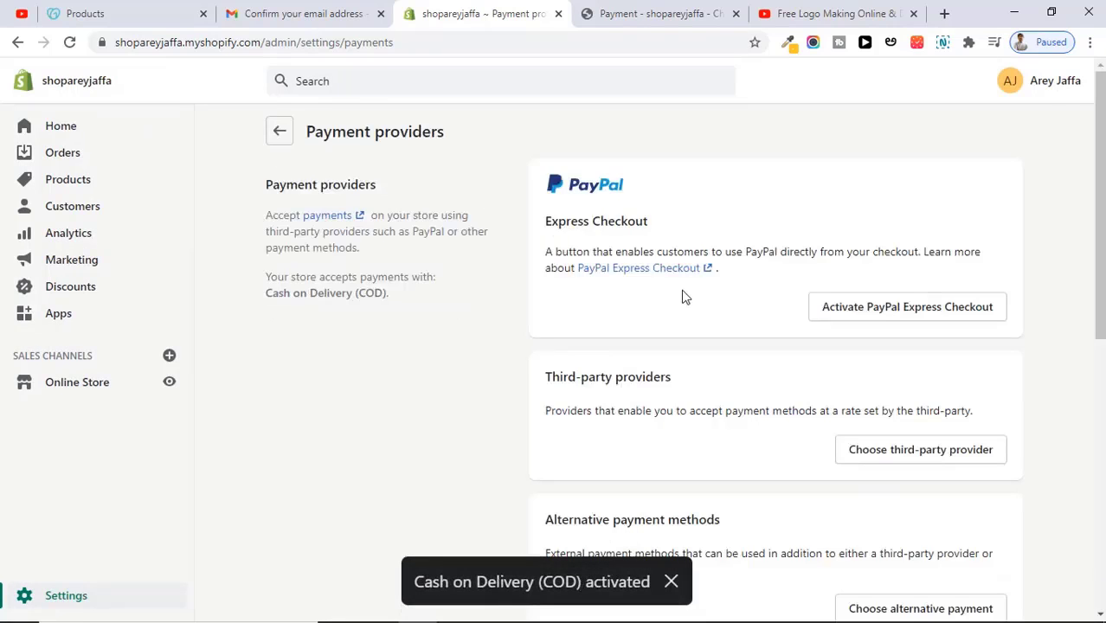
# Step: Reload the storefront's checkout payment page and complete the Hyderabadi T Shirt order with Cash on Delivery and the billing address same as shipping
pyautogui.click(655, 17)
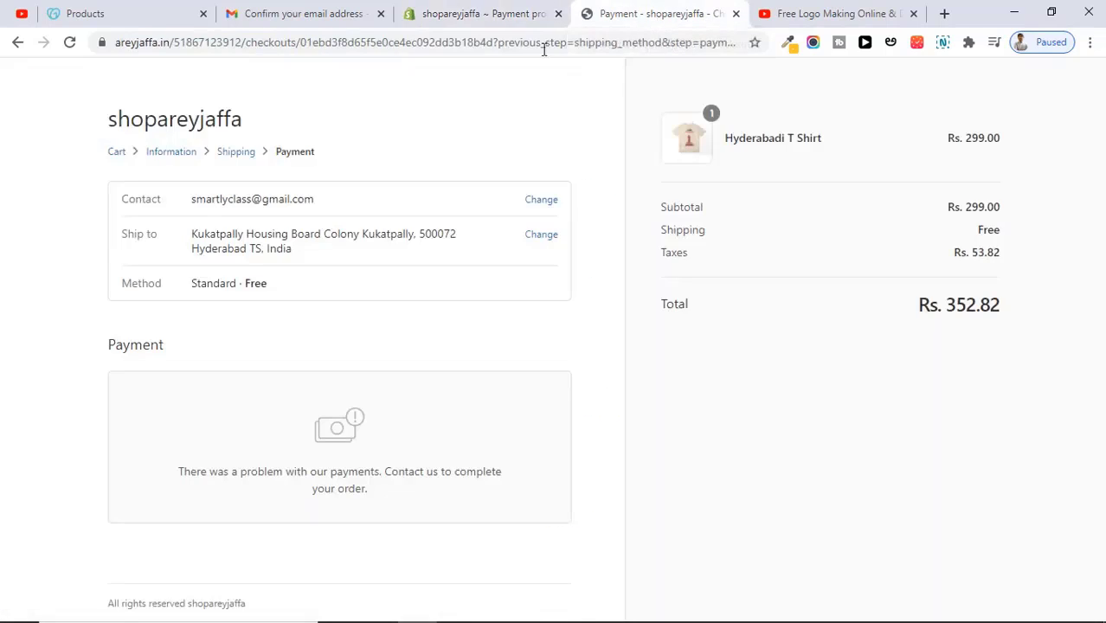
pyautogui.click(72, 50)
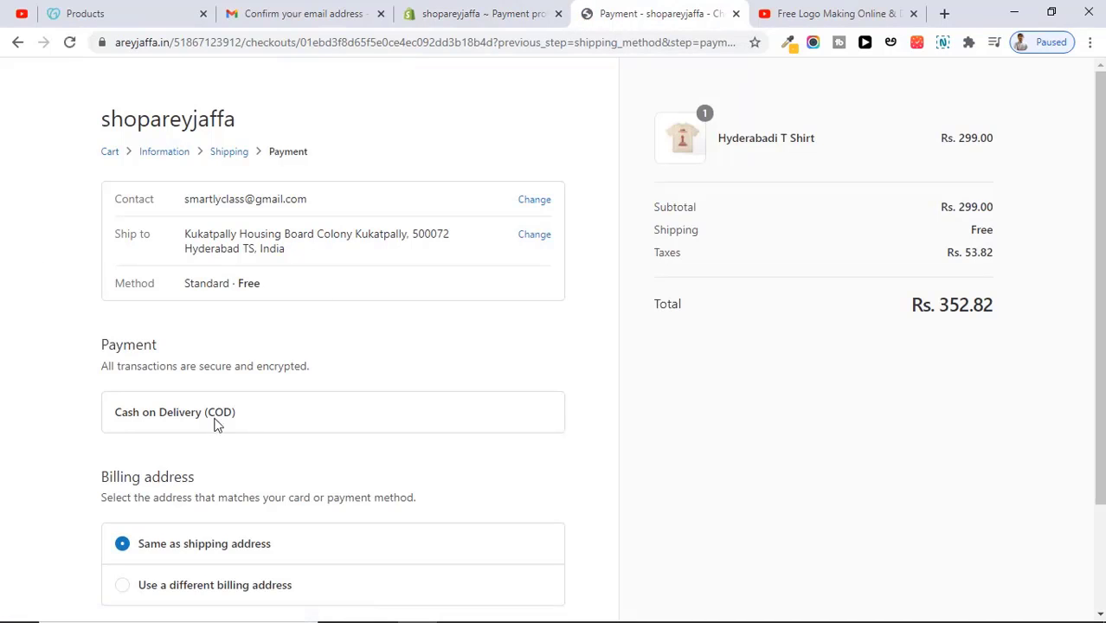
pyautogui.scroll(-2, 1100, 425)
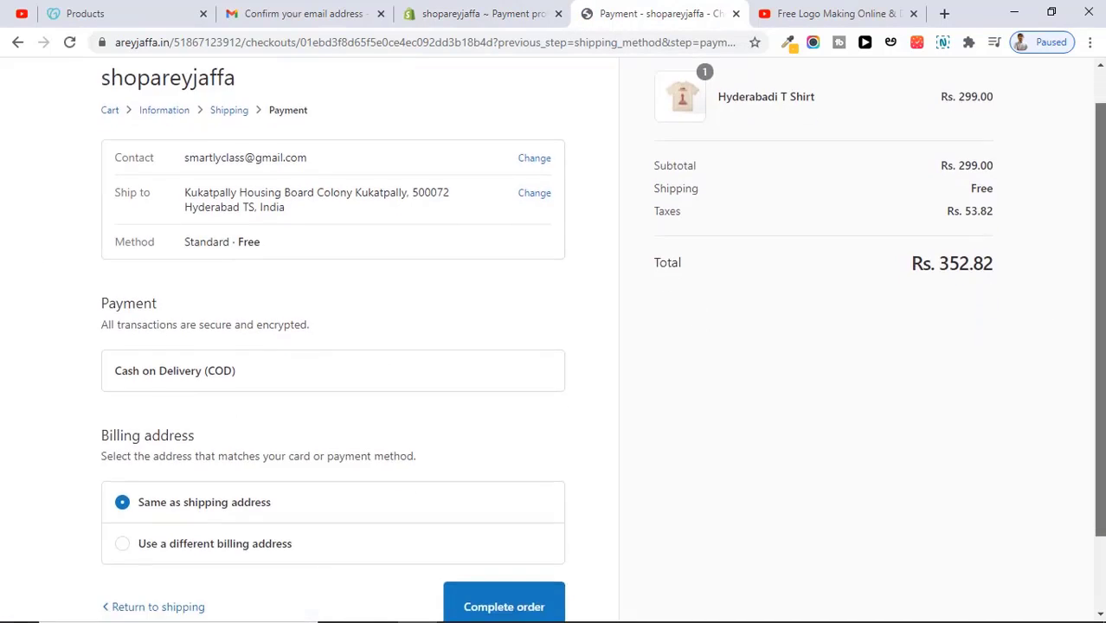
pyautogui.scroll(-1, 257, 306)
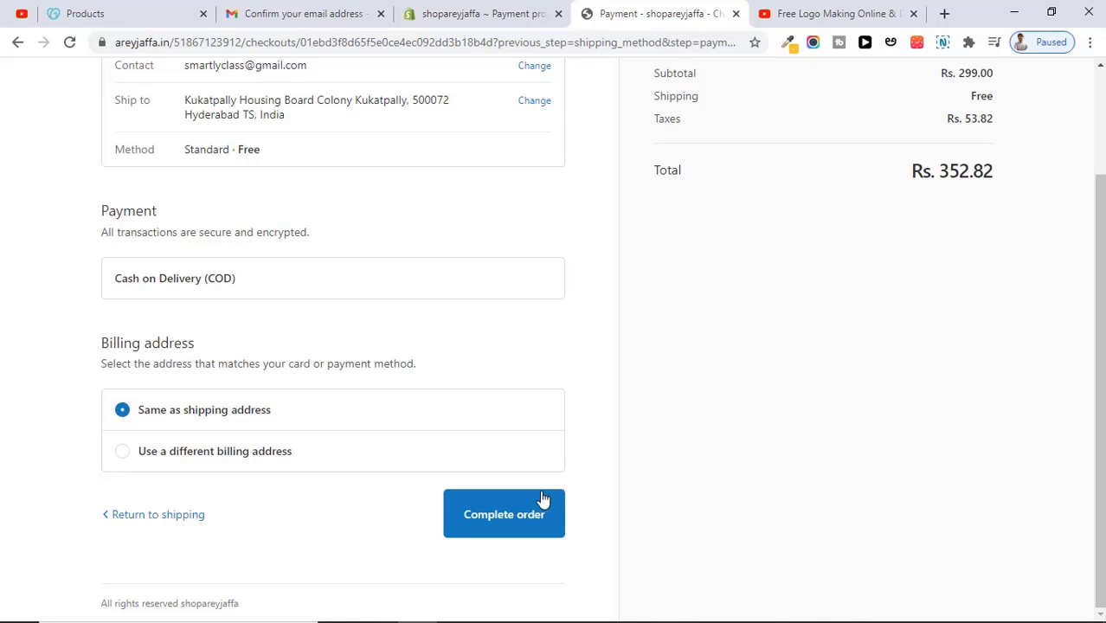
pyautogui.click(520, 516)
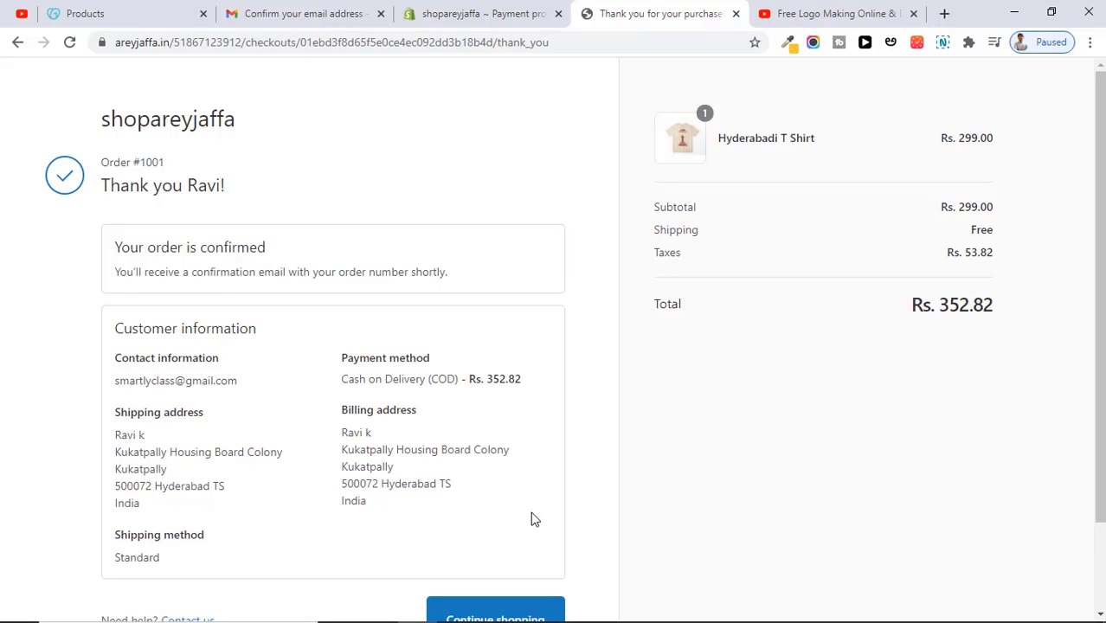
# Step: Switch to the customer's Gmail inbox, open the store's order confirmation email, and review its order summary
pyautogui.hotkey('alt', 'Tab')
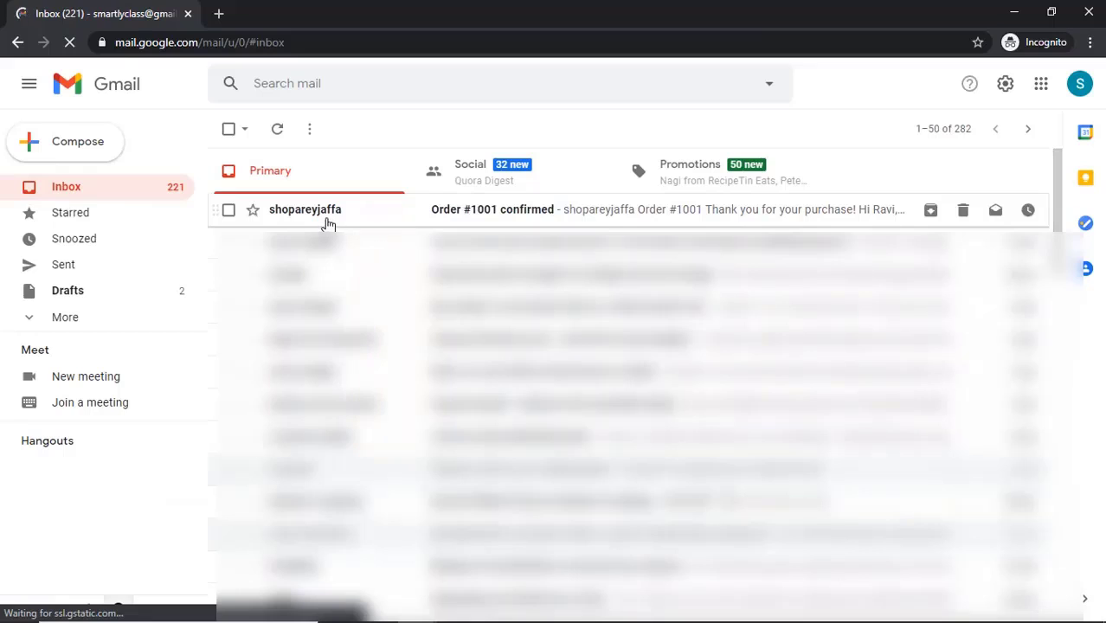
pyautogui.click(530, 219)
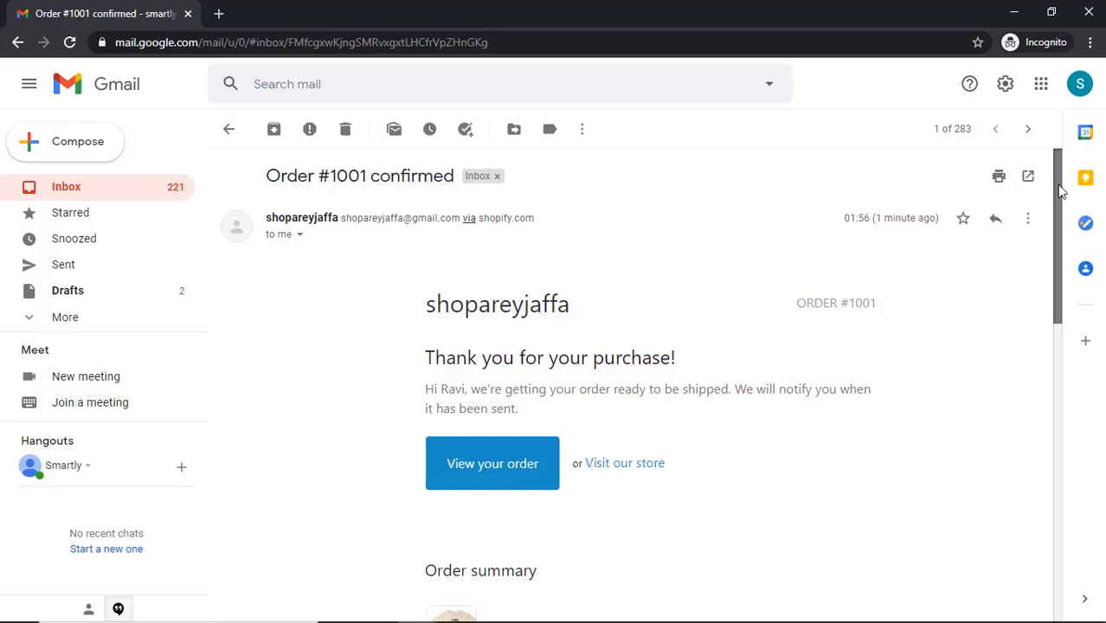
pyautogui.moveTo(1058, 191); pyautogui.dragTo(1056, 315)
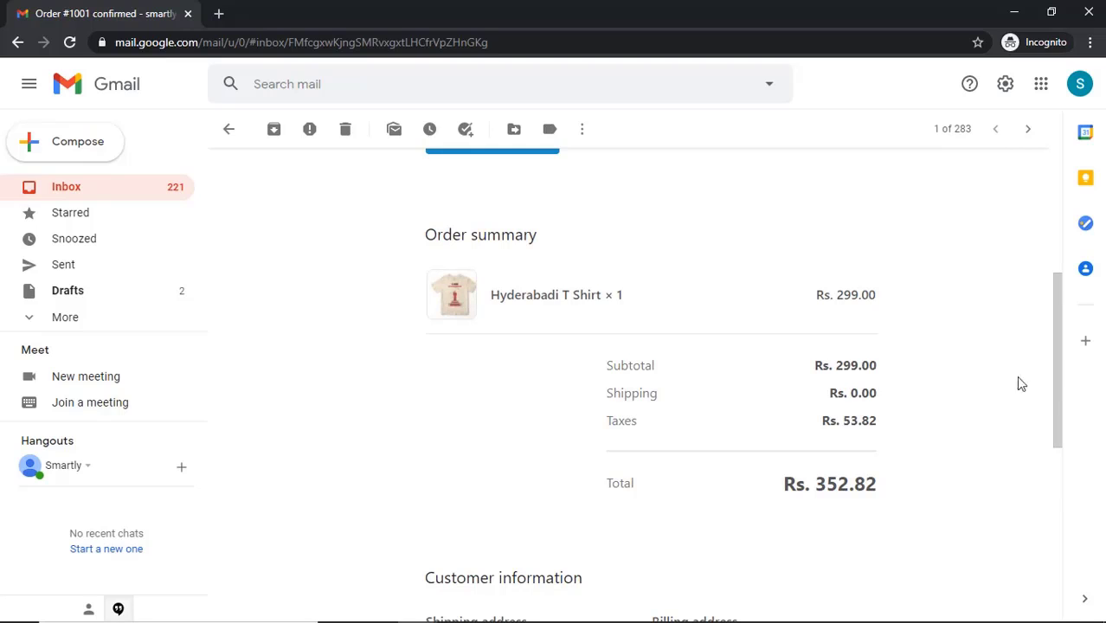
pyautogui.moveTo(1053, 409); pyautogui.dragTo(1031, 377)
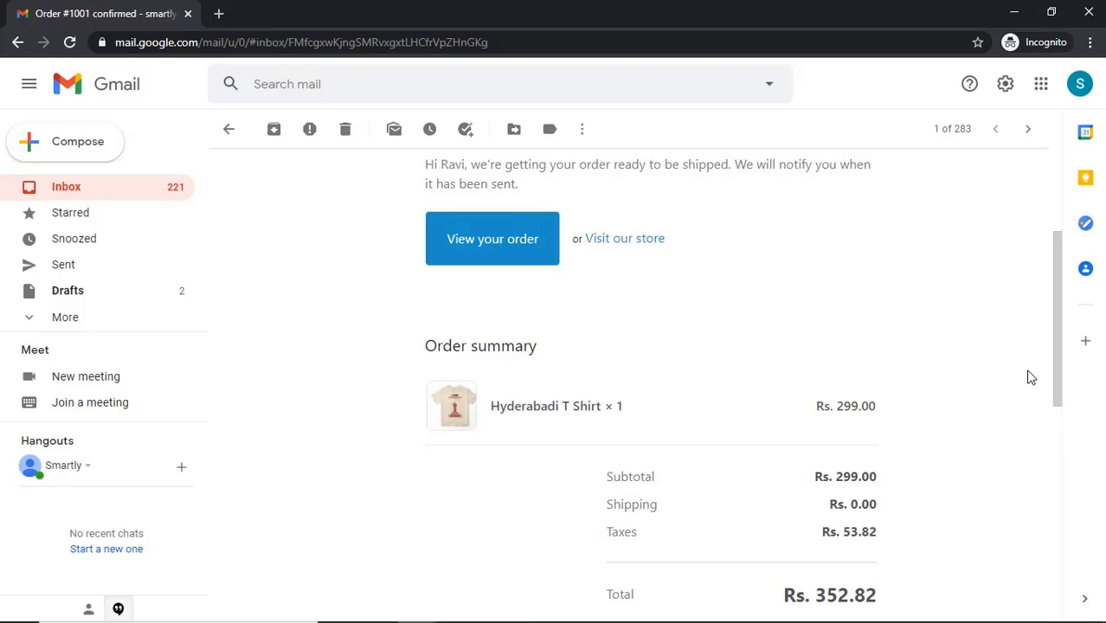
# Step: Return to the Shopify admin's orders list and inspect the bulk actions available for the payment-pending order, leaving it unselected
pyautogui.hotkey('alt', 'Tab')
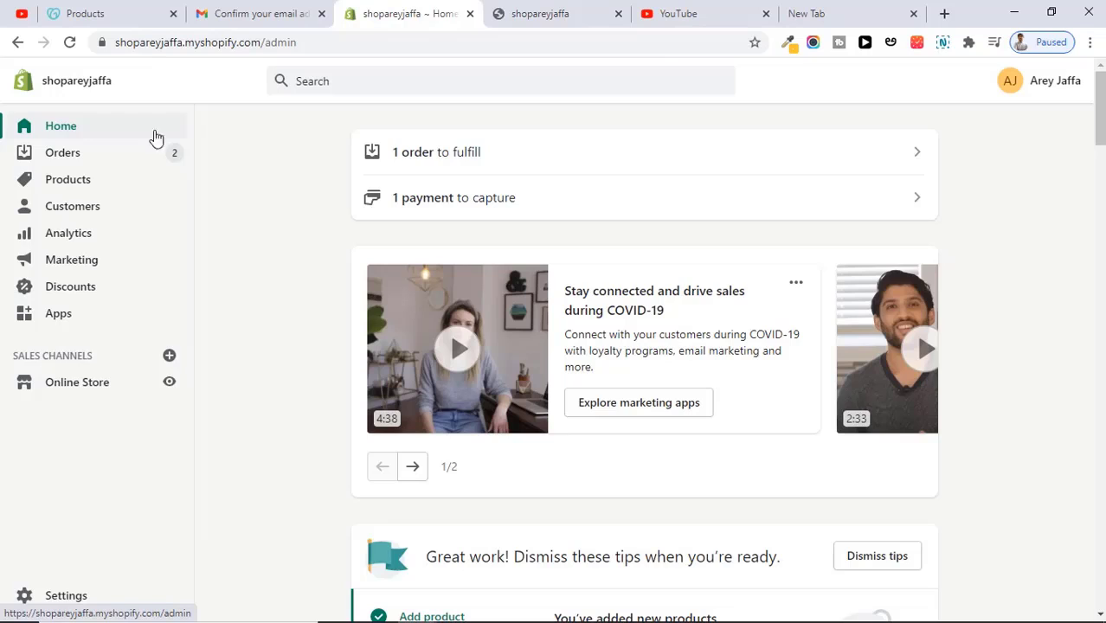
pyautogui.click(82, 170)
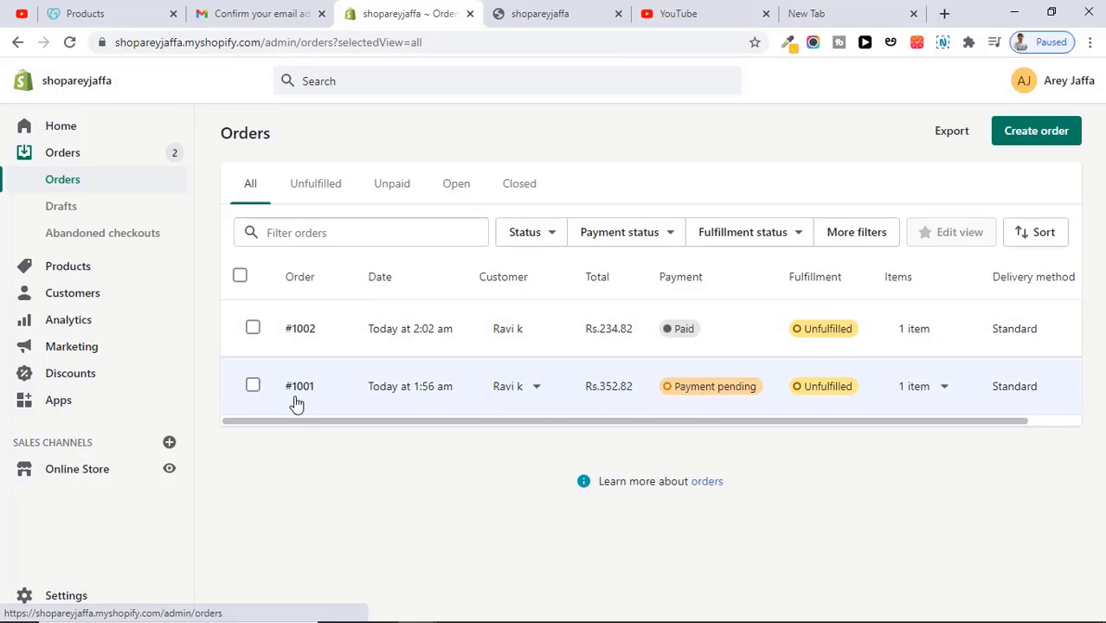
pyautogui.click(253, 386)
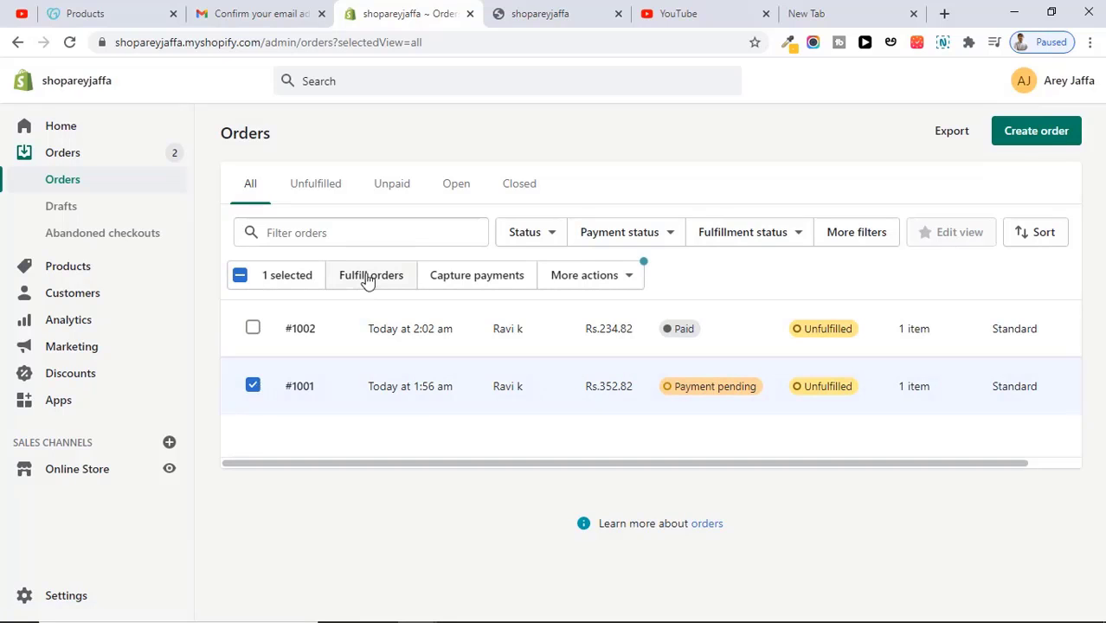
pyautogui.click(582, 290)
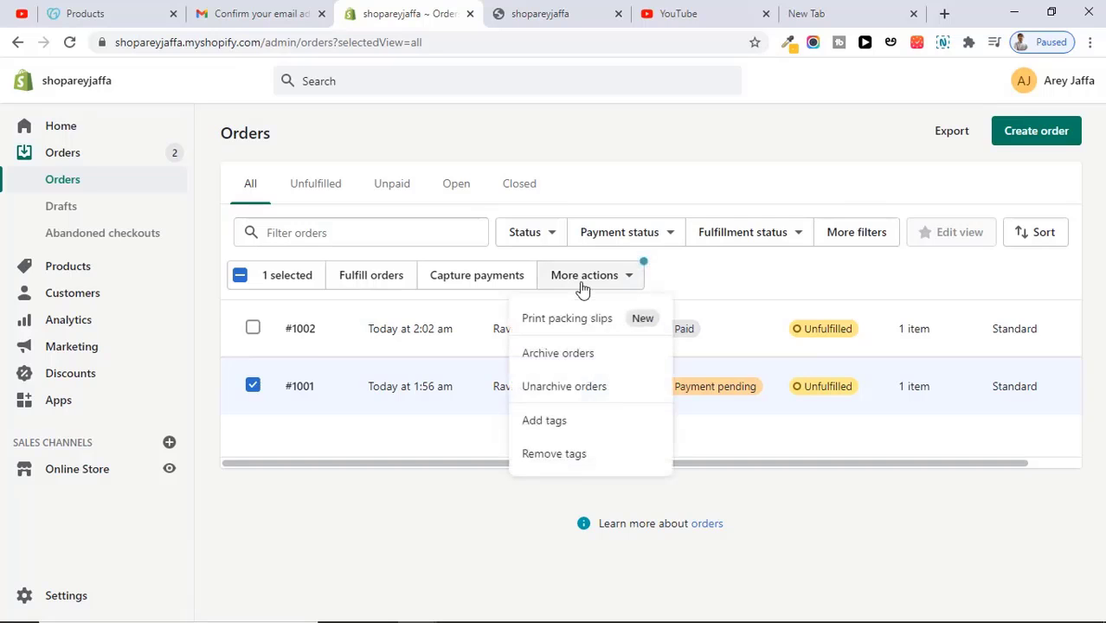
pyautogui.click(721, 275)
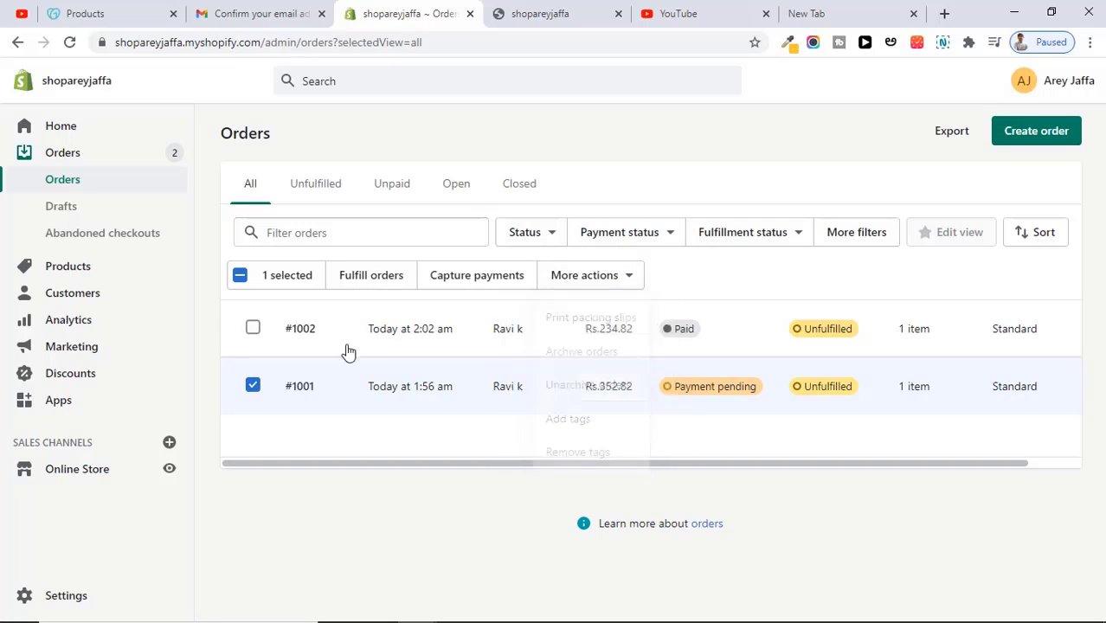
pyautogui.click(253, 386)
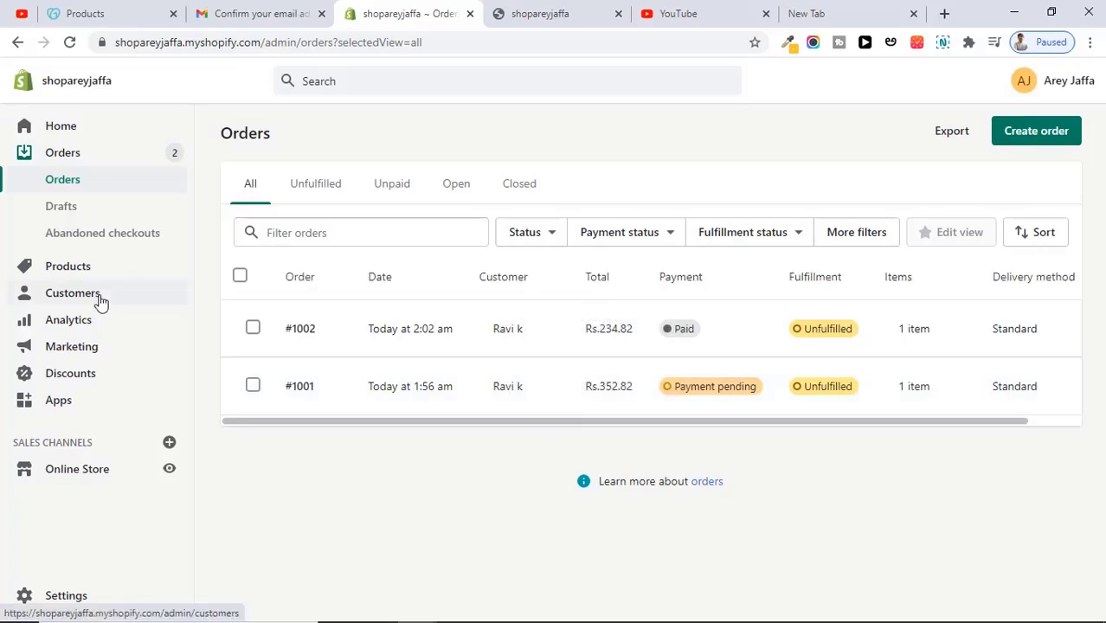
# Step: Open the customer's record from the customers list and review the contact details, orders placed, and timeline
pyautogui.click(73, 295)
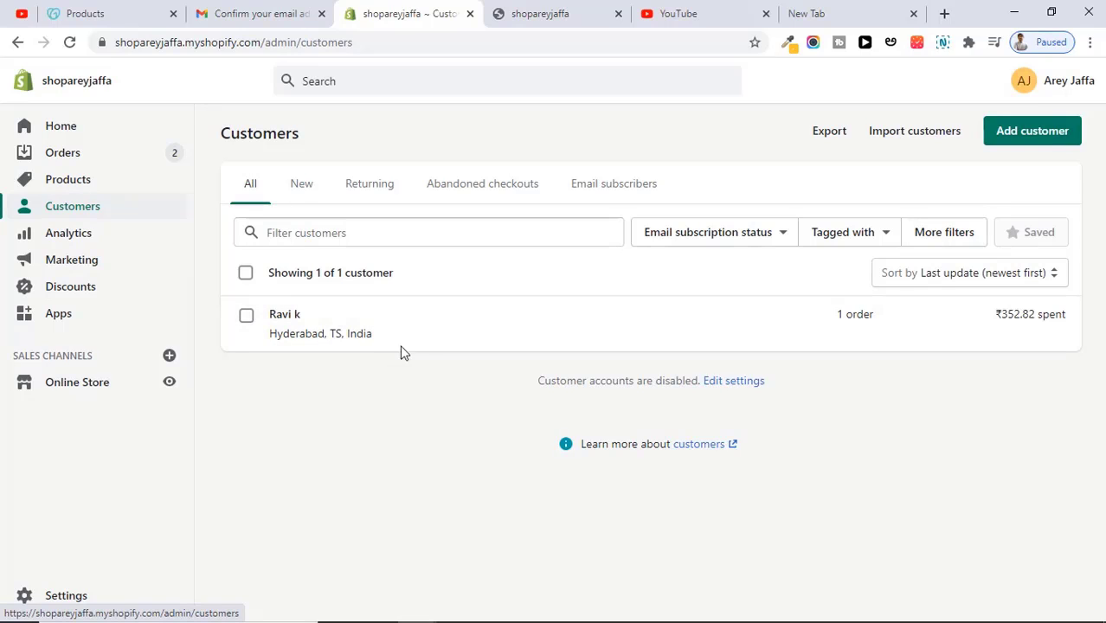
pyautogui.click(428, 328)
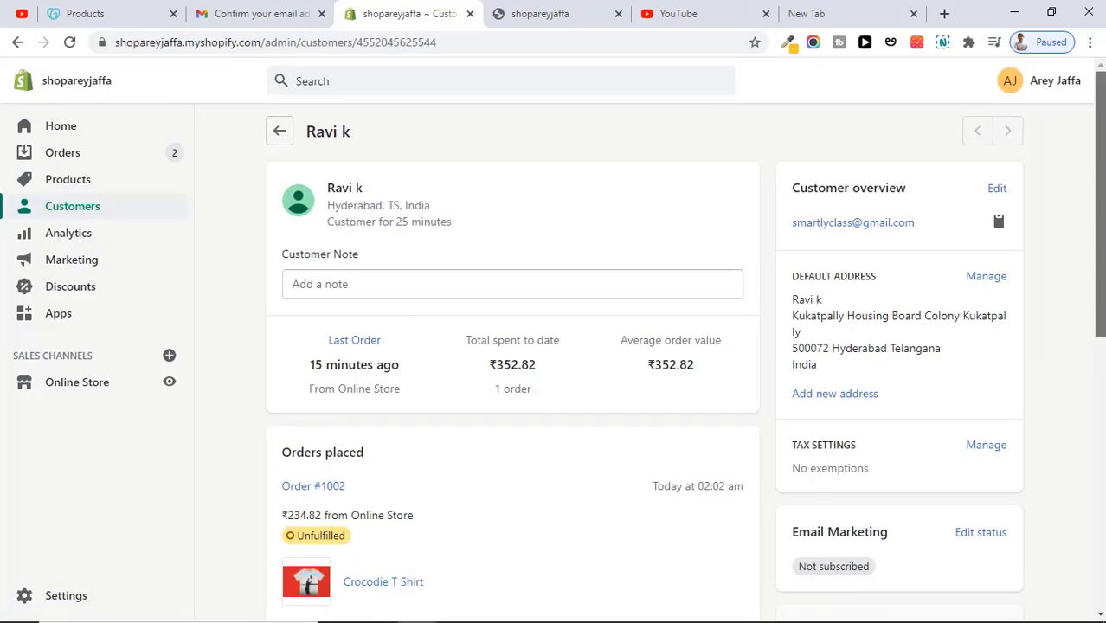
pyautogui.moveTo(1102, 182); pyautogui.dragTo(1103, 347)
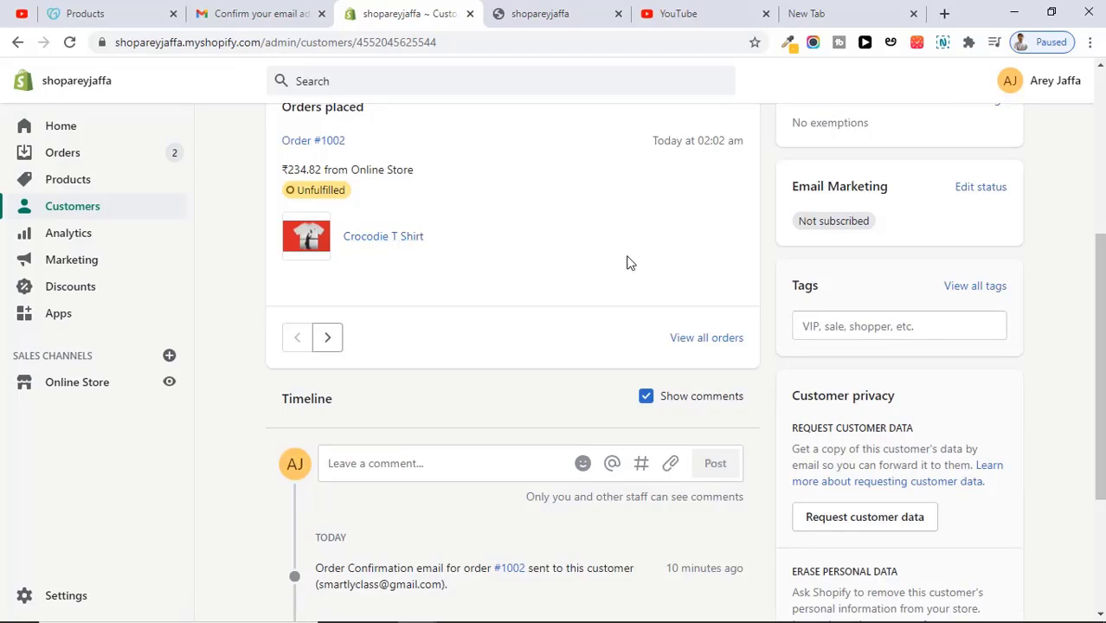
# Step: Compare the admin's Online Store themes and home pages with the live storefront's Crocodie T Shirt product page
pyautogui.click(77, 382)
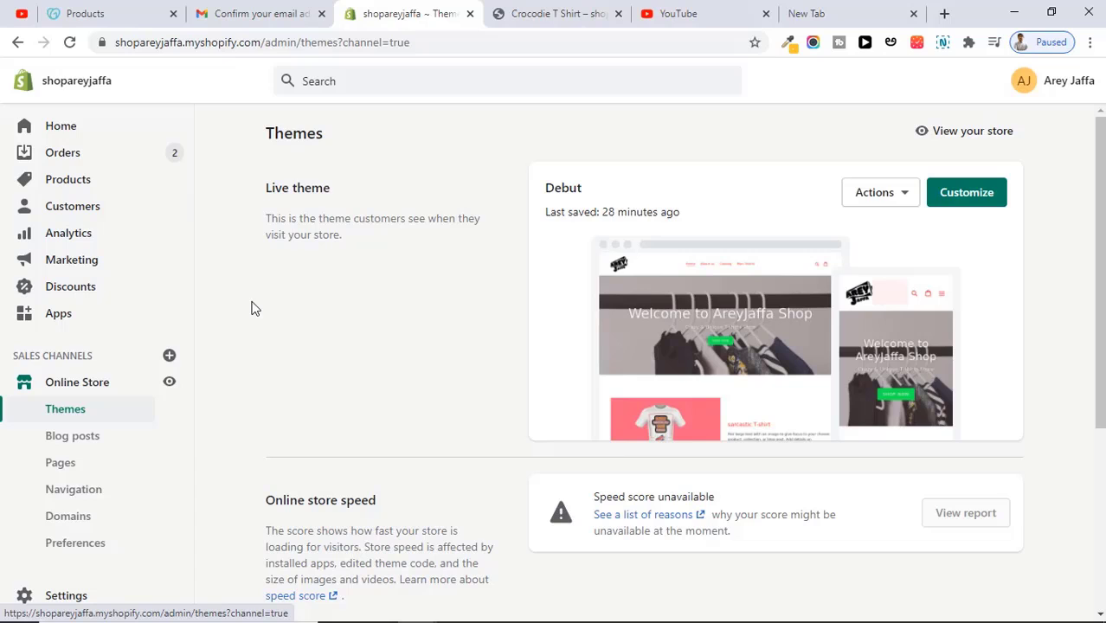
pyautogui.click(554, 13)
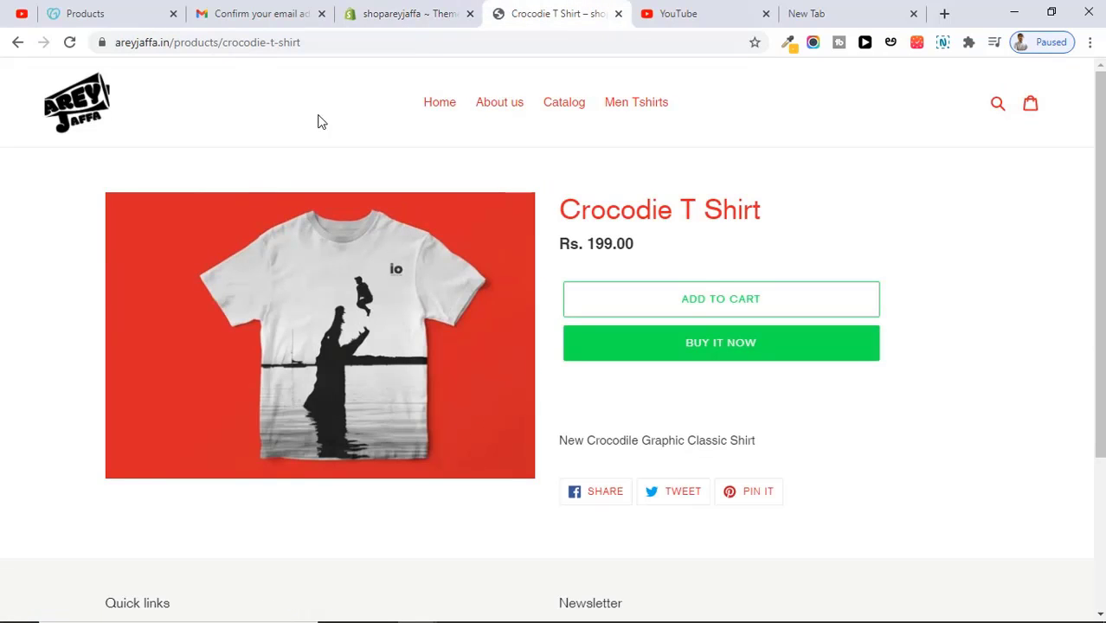
pyautogui.click(389, 11)
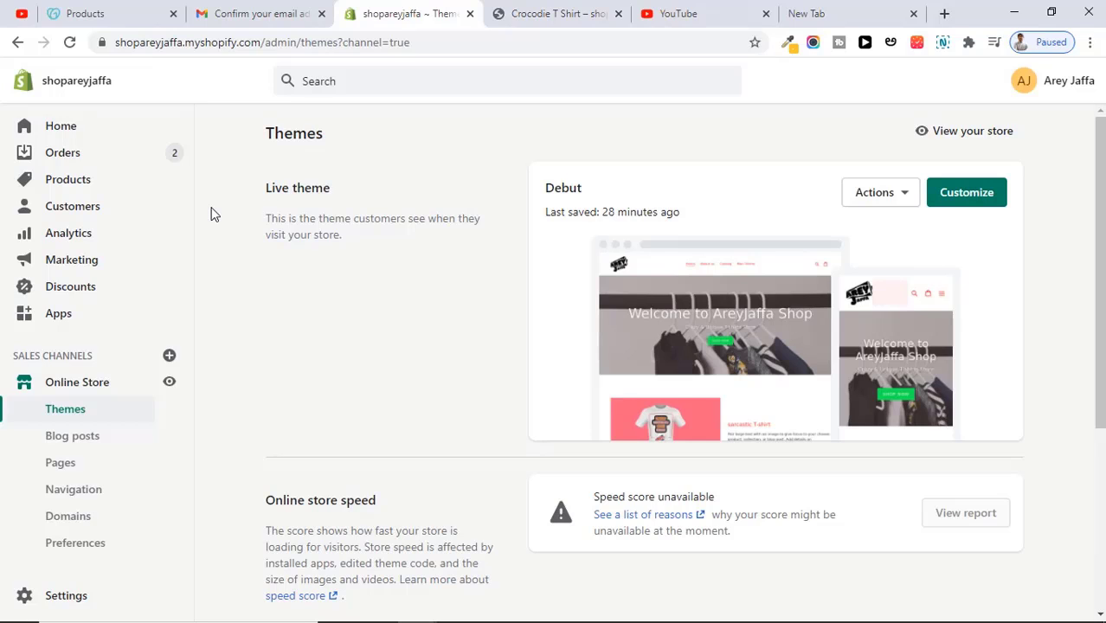
pyautogui.click(518, 7)
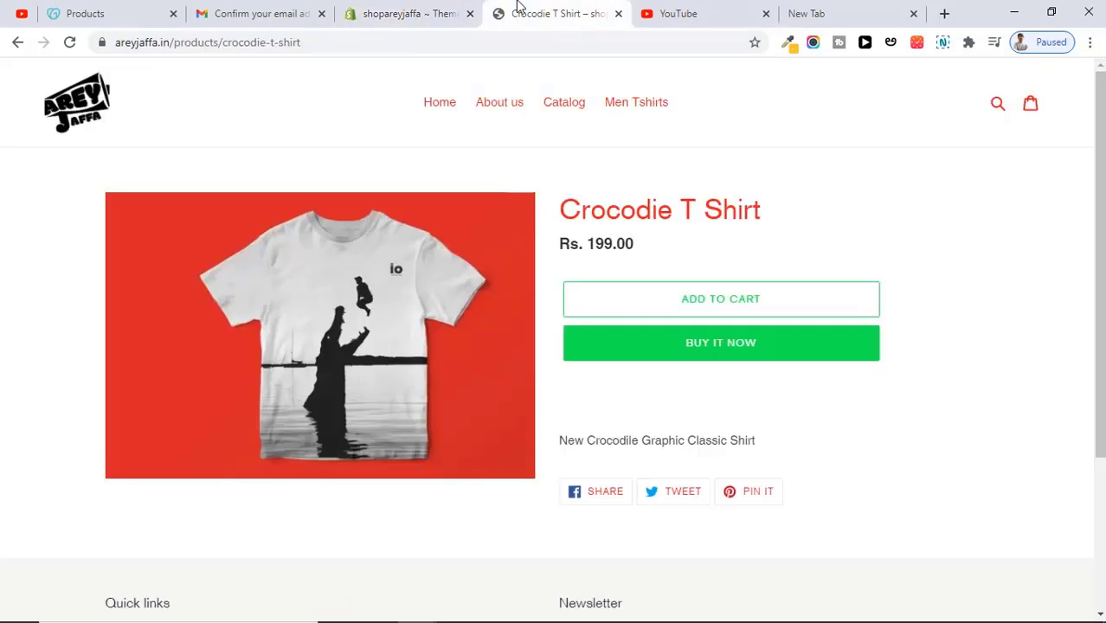
pyautogui.click(410, 9)
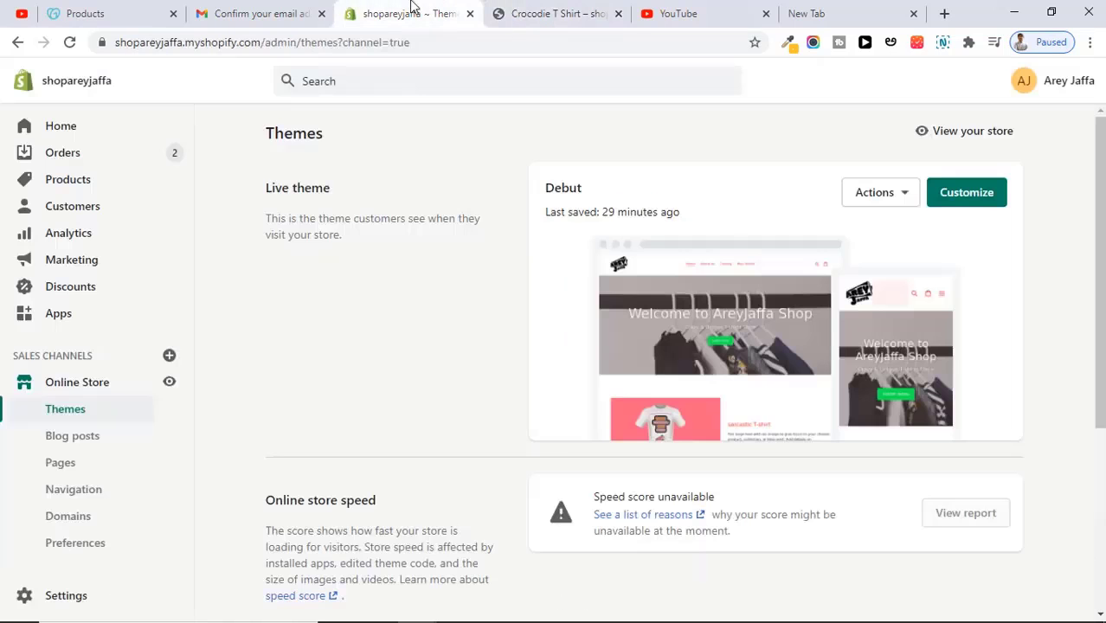
pyautogui.click(104, 135)
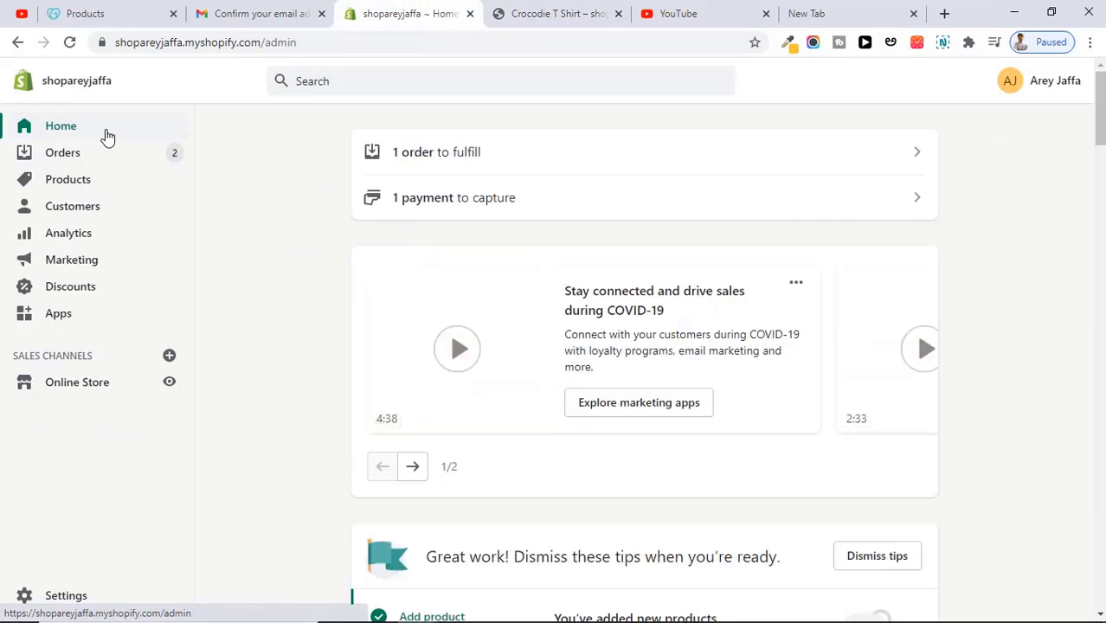
pyautogui.click(531, 7)
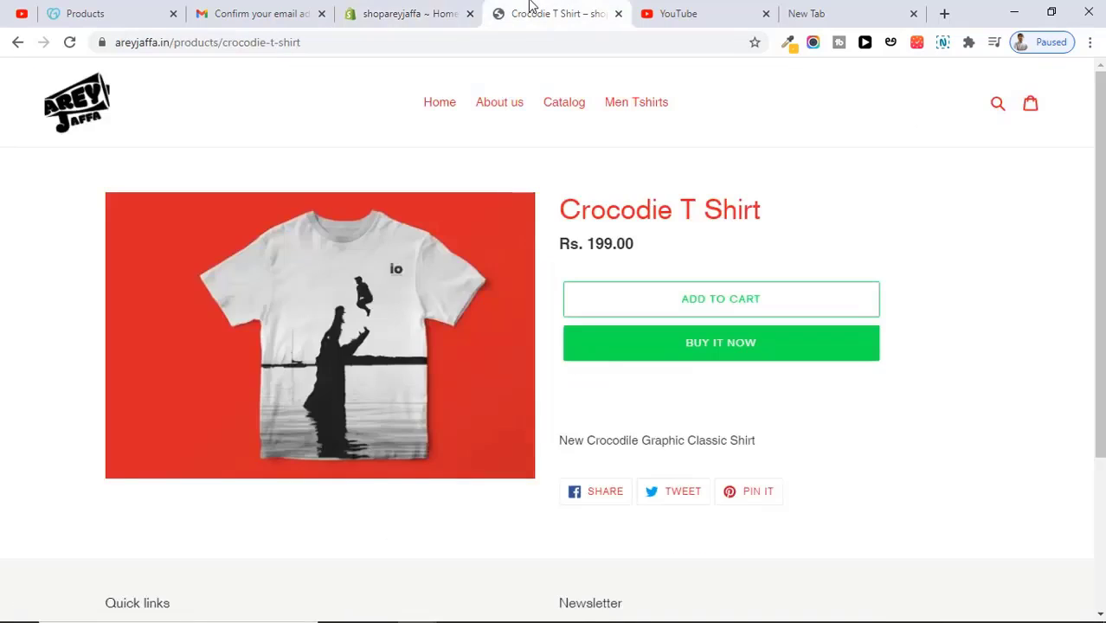
pyautogui.click(410, 10)
# Step: Open the marketing overview and look through its results, recent marketing, and suggested marketing apps
pyautogui.click(102, 260)
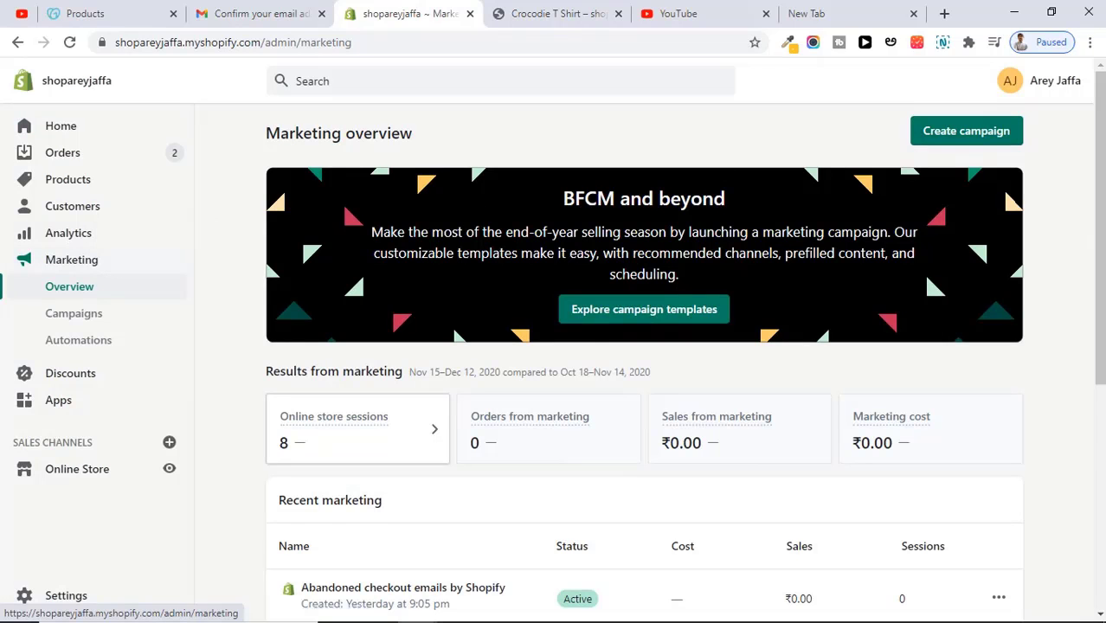
pyautogui.scroll(-1, 1100, 260)
pyautogui.scroll(-1, 1102, 260)
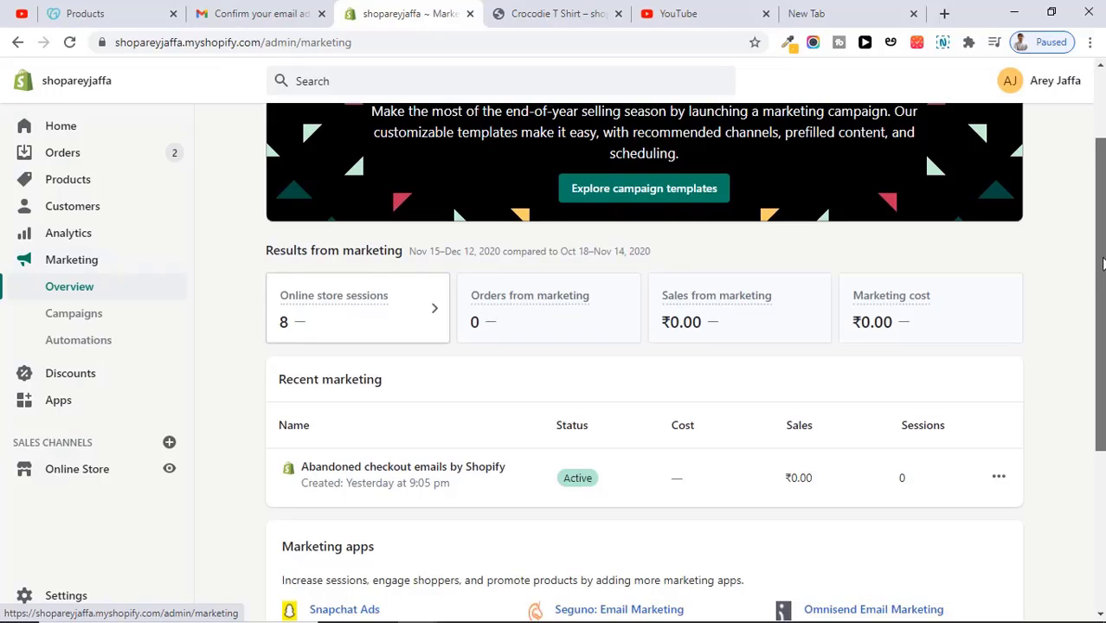
pyautogui.moveTo(1102, 264); pyautogui.dragTo(1098, 152)
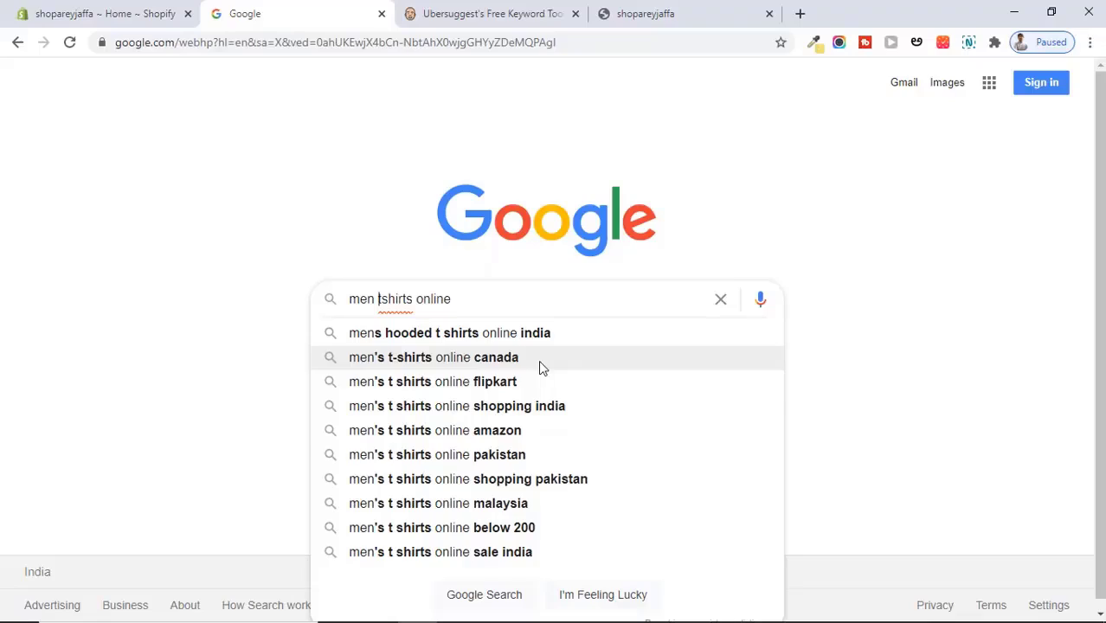
# Step: Examine Google's search suggestions for "men tshirts online"
pyautogui.click(466, 554)
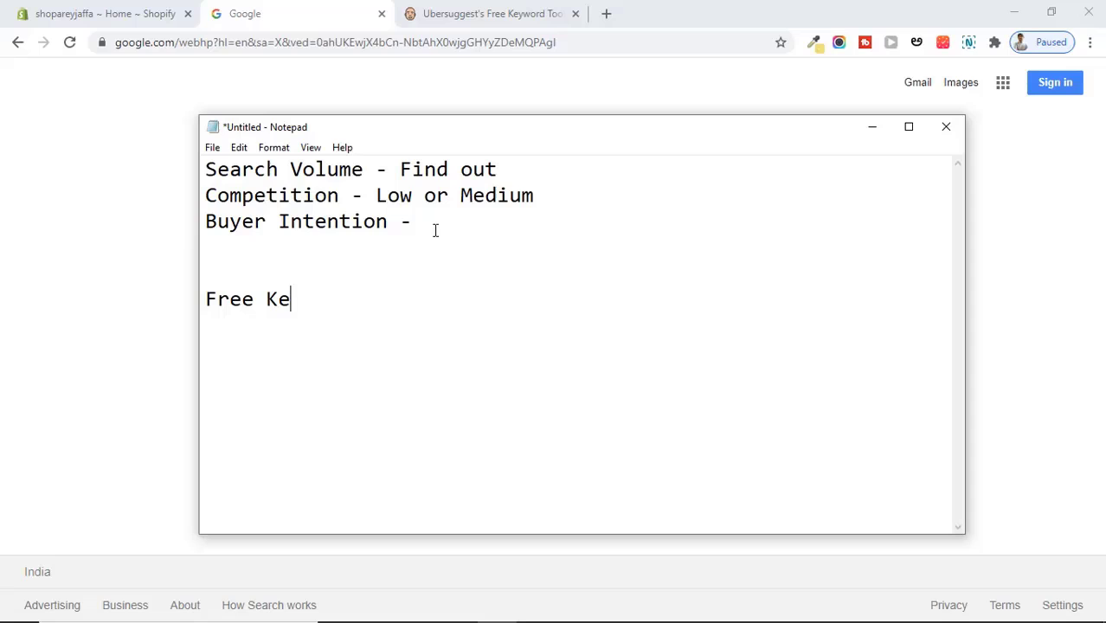
# Step: Complete the line "Free Keyword Tools -" below the keyword criteria notes
pyautogui.write('yword')
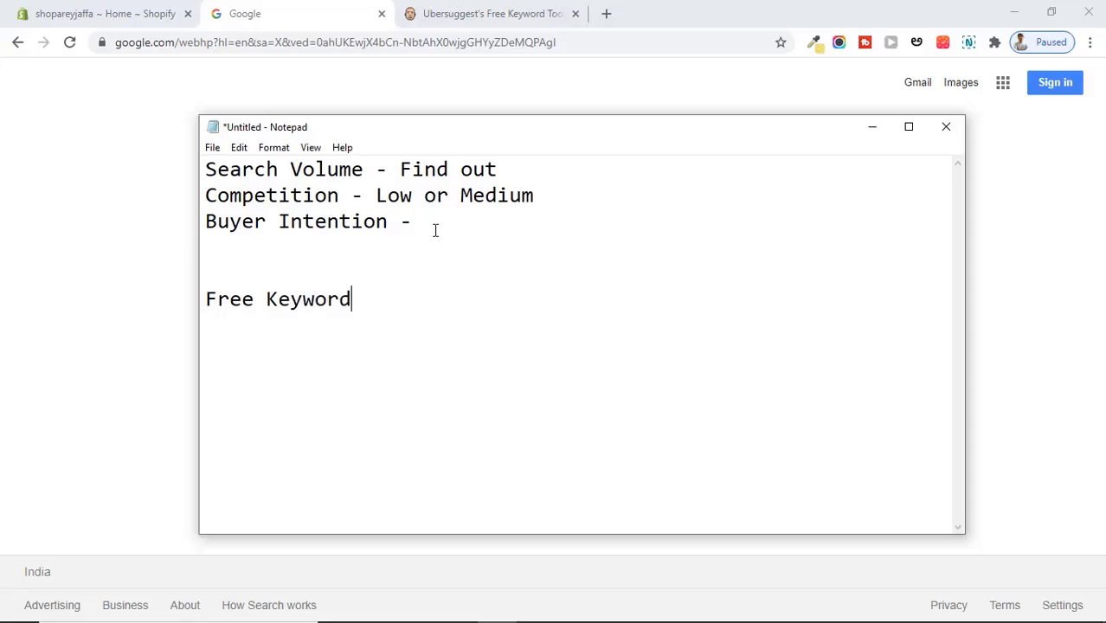
pyautogui.write(' Tools -')
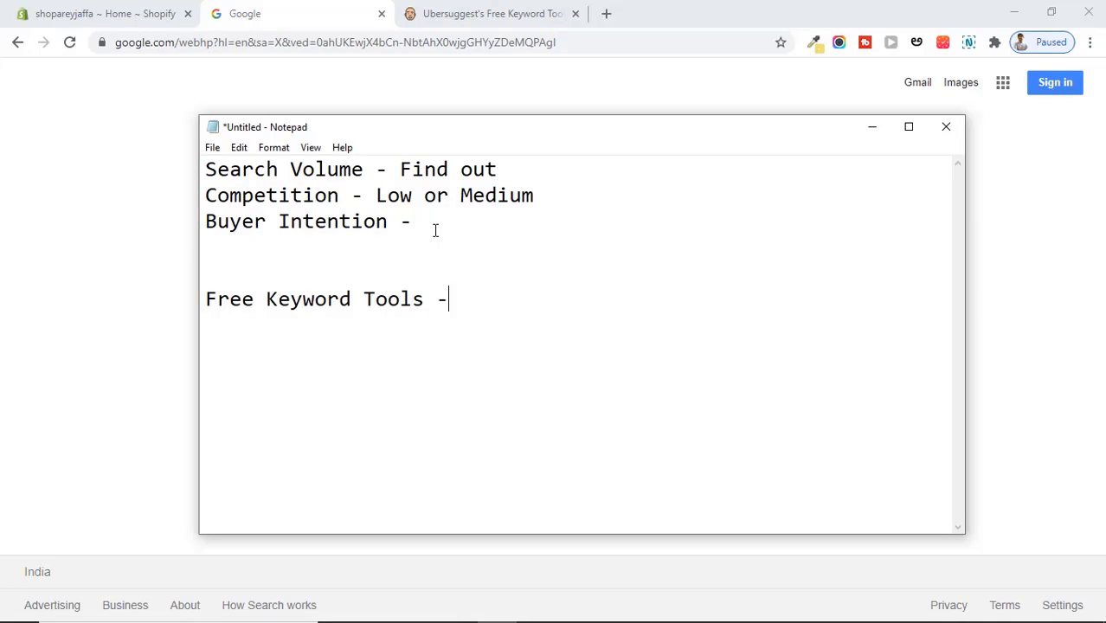
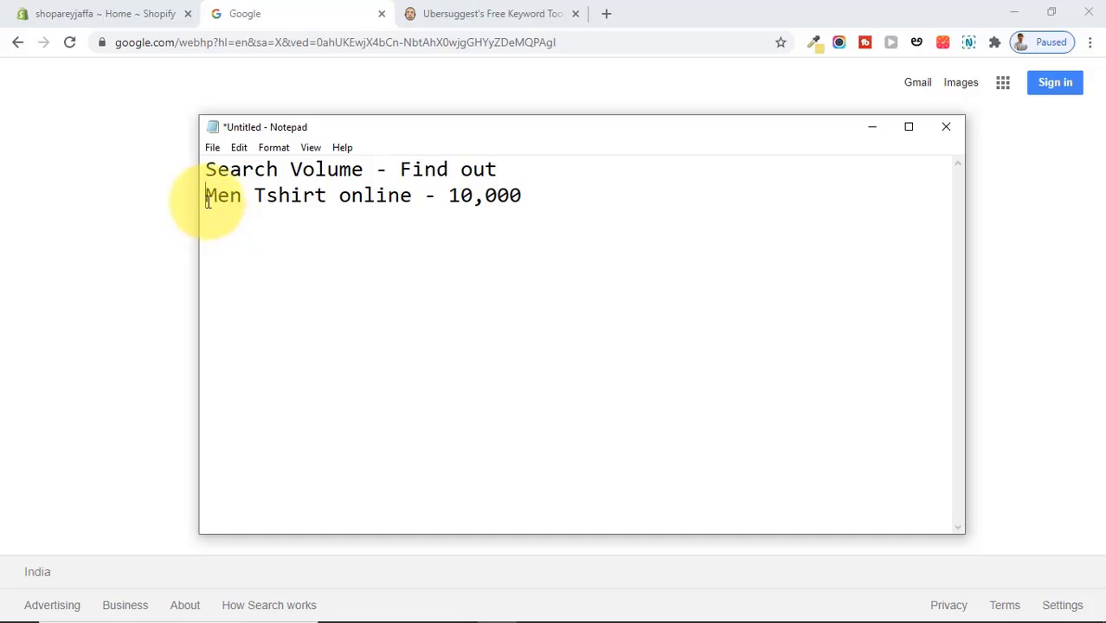
# Step: Replace the "Men Tshirt online - 10,000" line in the notes with "Competition - Low or Medium"
pyautogui.moveTo(206, 197); pyautogui.dragTo(548, 198)
pyautogui.press('BackSpace')
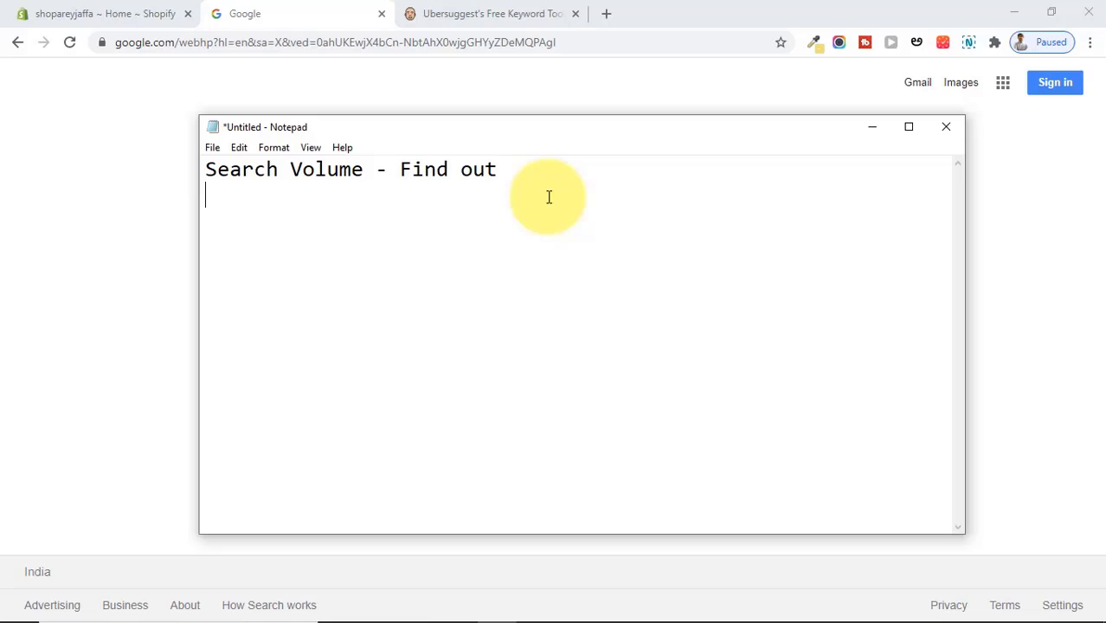
pyautogui.write('Competition - ')
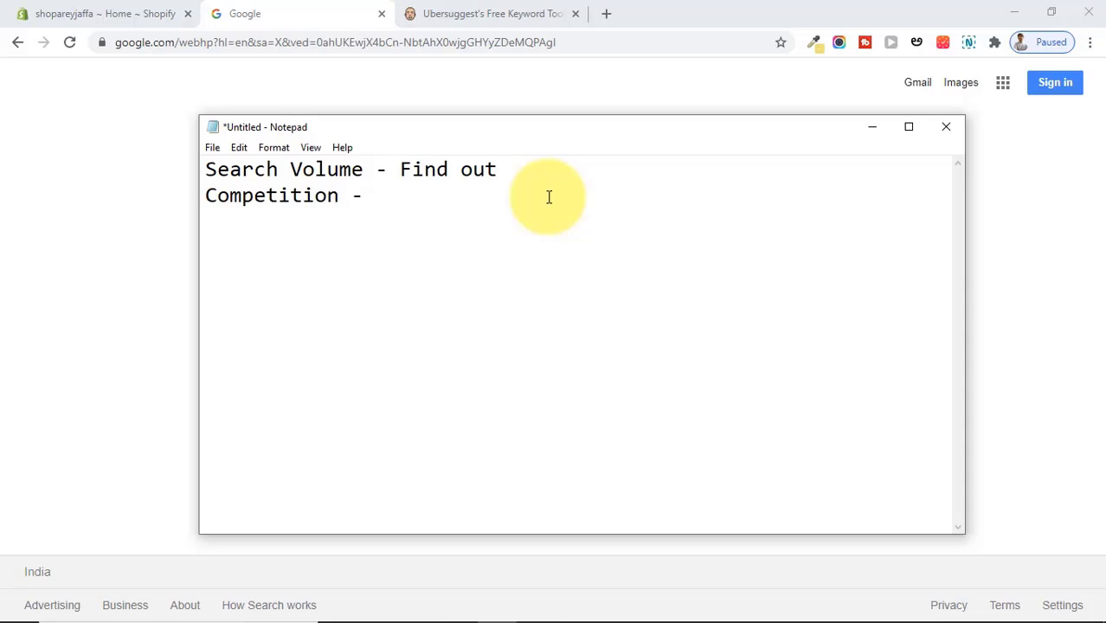
pyautogui.write('Low or Medium')
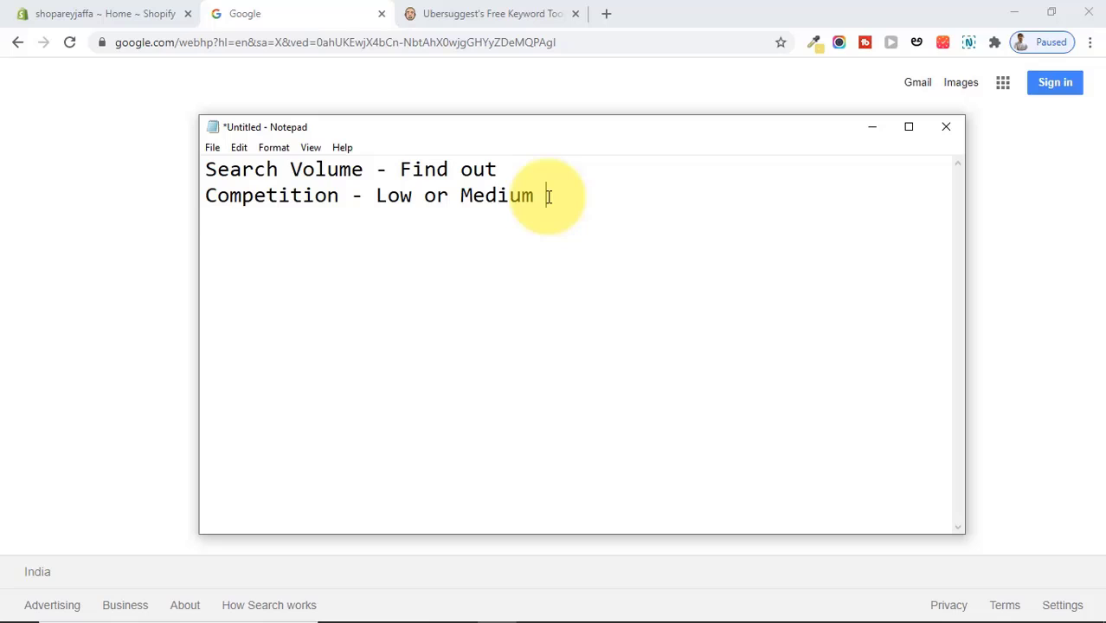
# Step: Add the example line "10,000 competition -low - golden keyword" beneath the competition criterion
pyautogui.press('Return')
pyautogui.write('10,000 ')
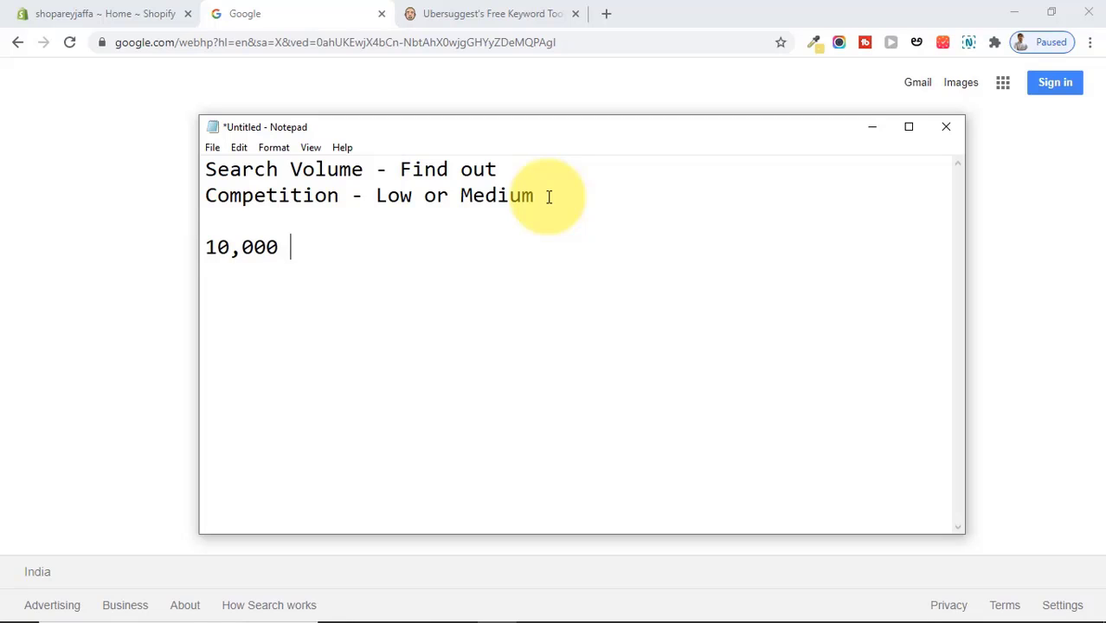
pyautogui.write(' competition ')
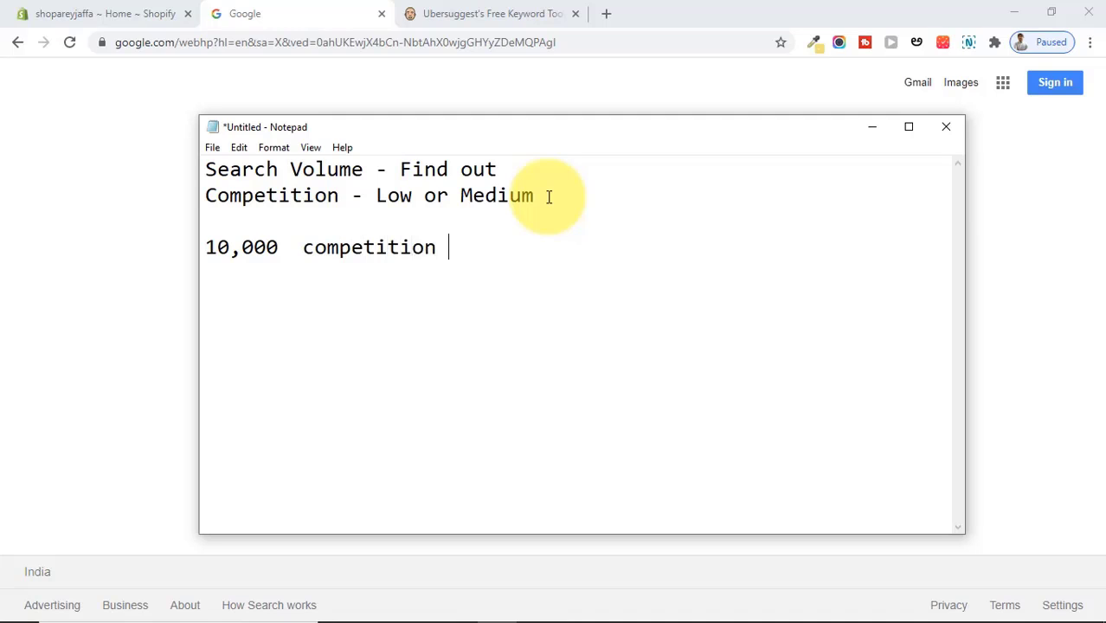
pyautogui.write('-low - golden k')
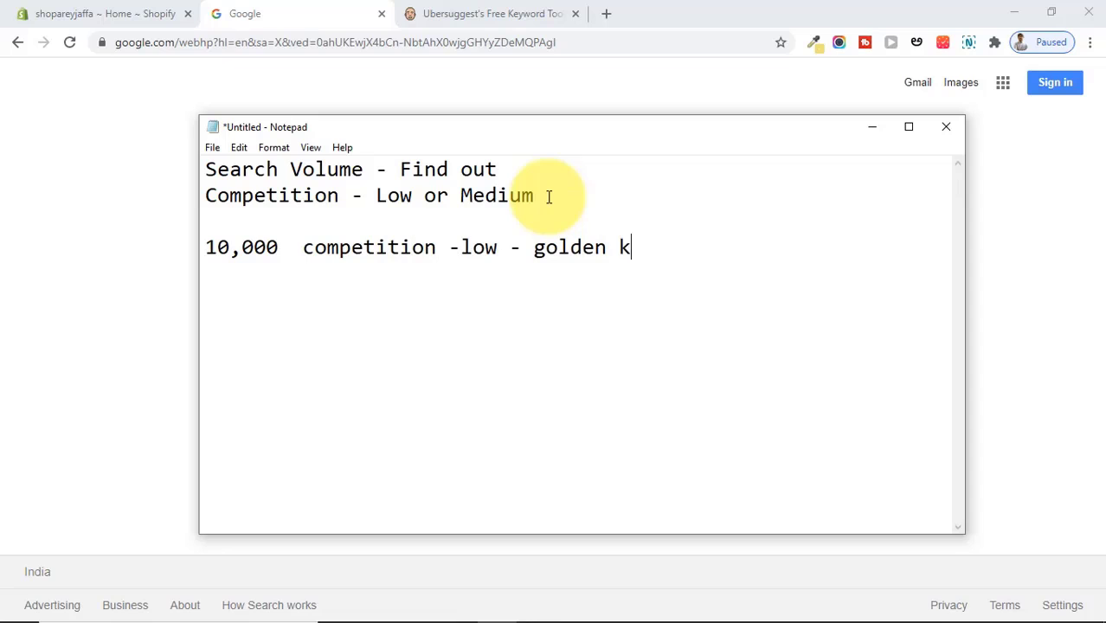
pyautogui.write('eyword')
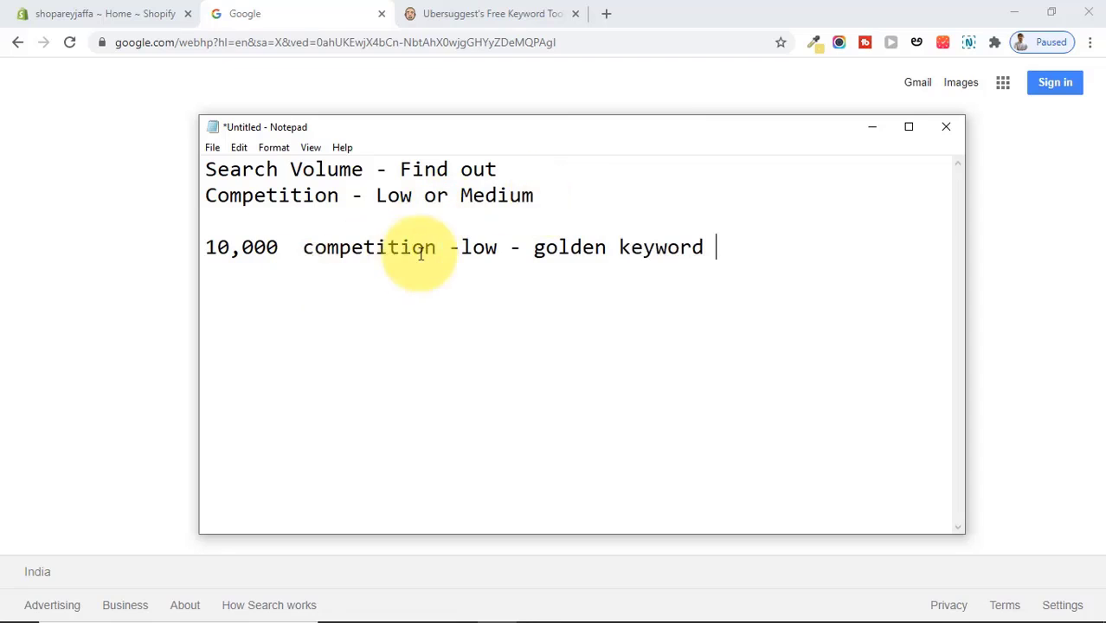
# Step: Change the example line's competition to "high" and its volume to "10,0000", and remove the "golden keyword" ending
pyautogui.moveTo(461, 246); pyautogui.dragTo(503, 242)
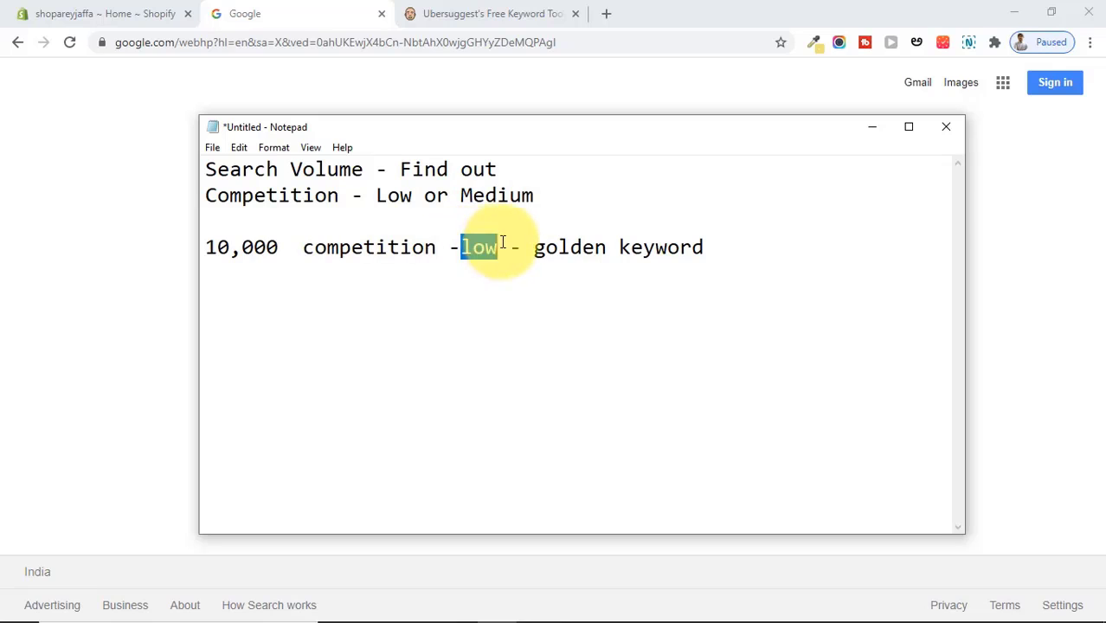
pyautogui.write('high')
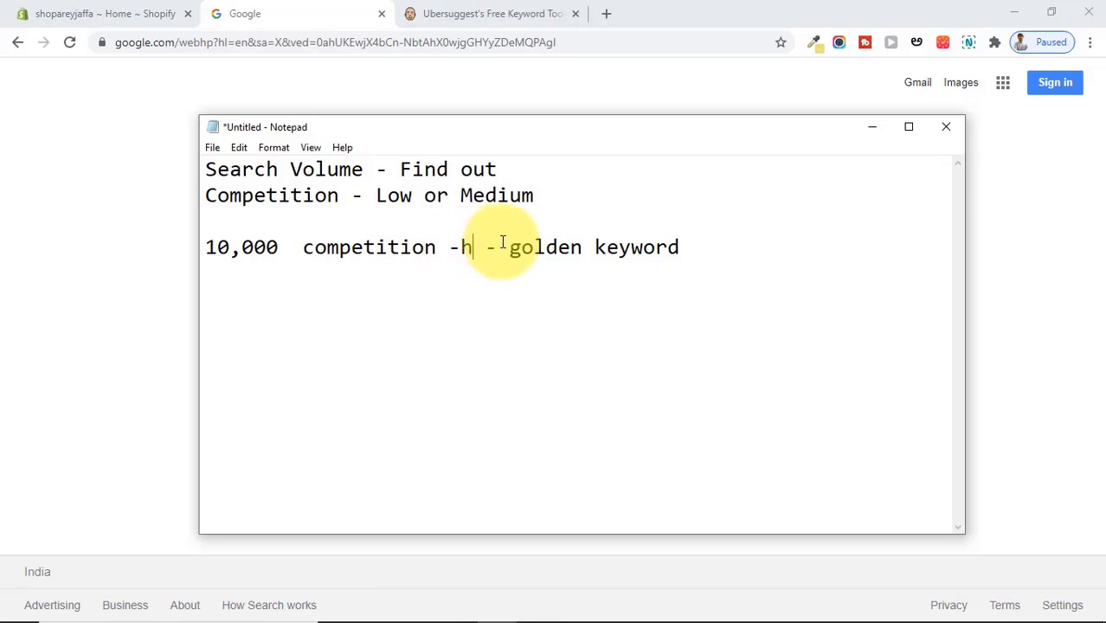
pyautogui.click(274, 241)
pyautogui.write('0')
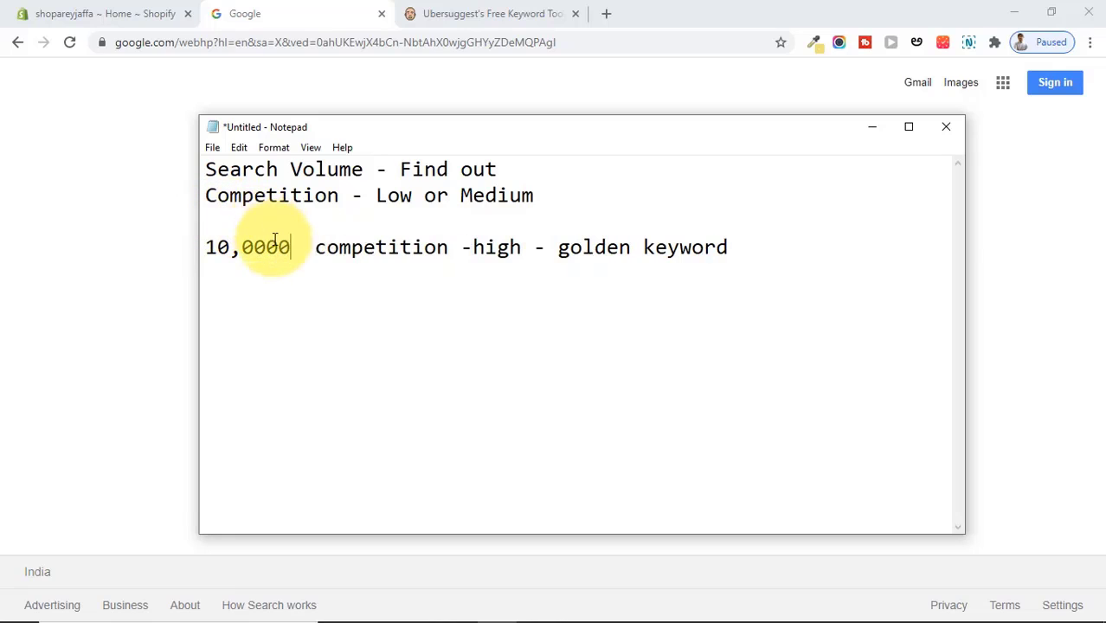
pyautogui.moveTo(543, 261); pyautogui.dragTo(764, 261)
pyautogui.press('BackSpace')
pyautogui.press('BackSpace')
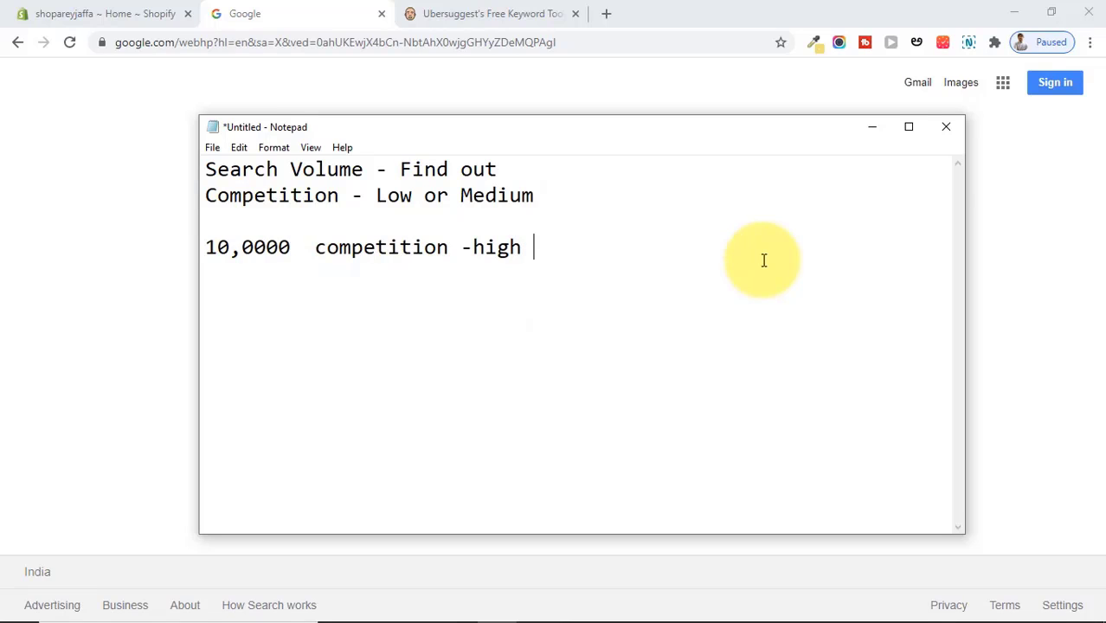
# Step: Delete the example line and add "Buyer Intention -" as the third criterion under Competition
pyautogui.moveTo(208, 247); pyautogui.dragTo(531, 251)
pyautogui.press('BackSpace')
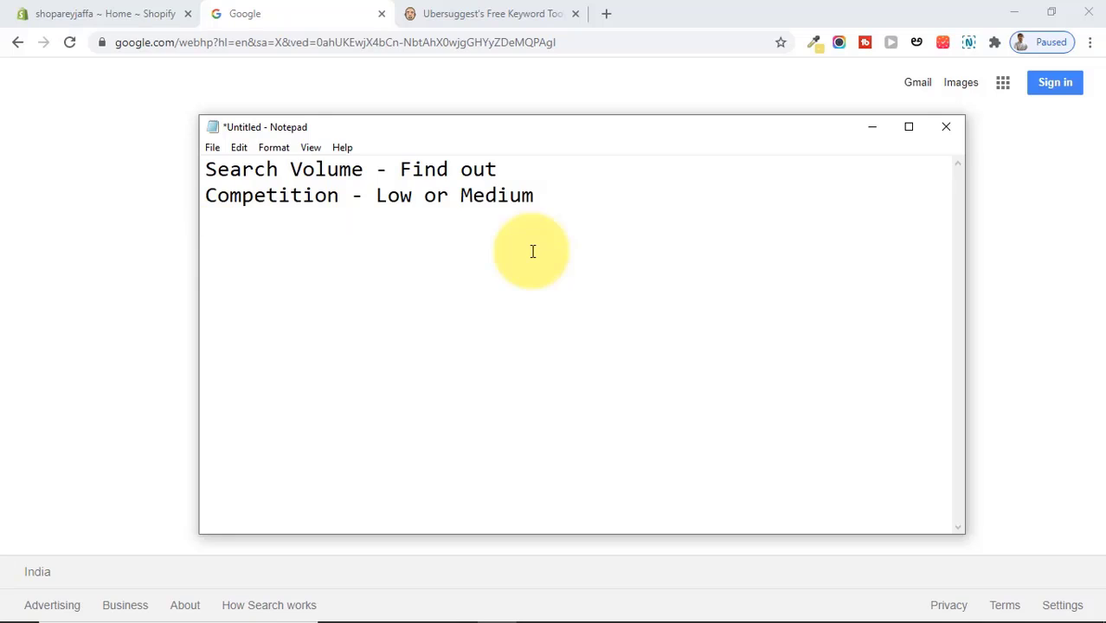
pyautogui.write('Buyer Inte')
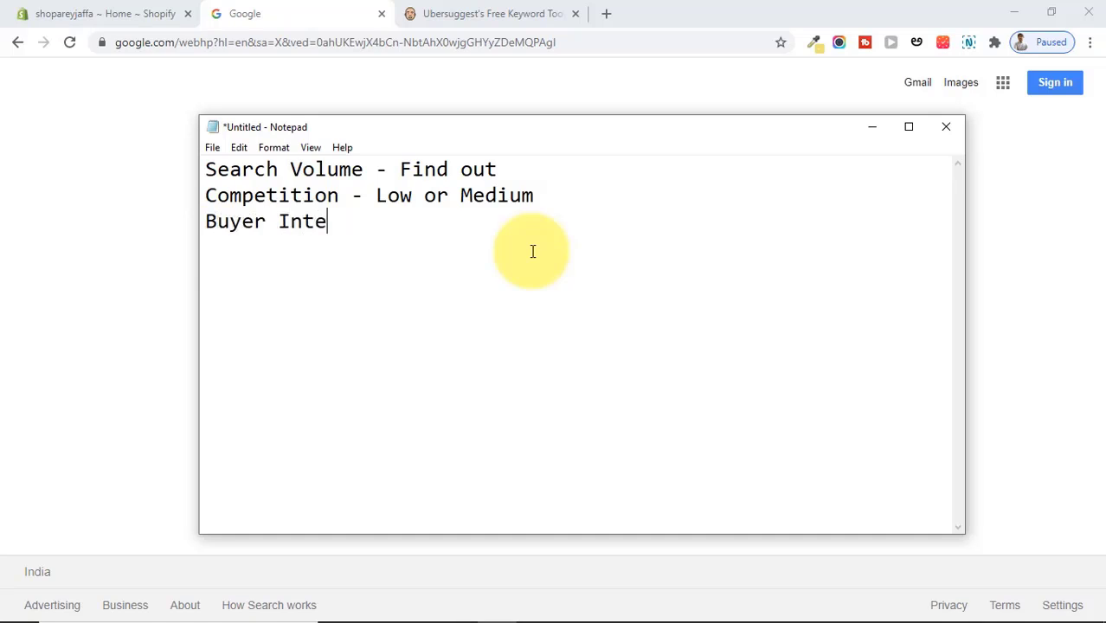
pyautogui.write('ntion')
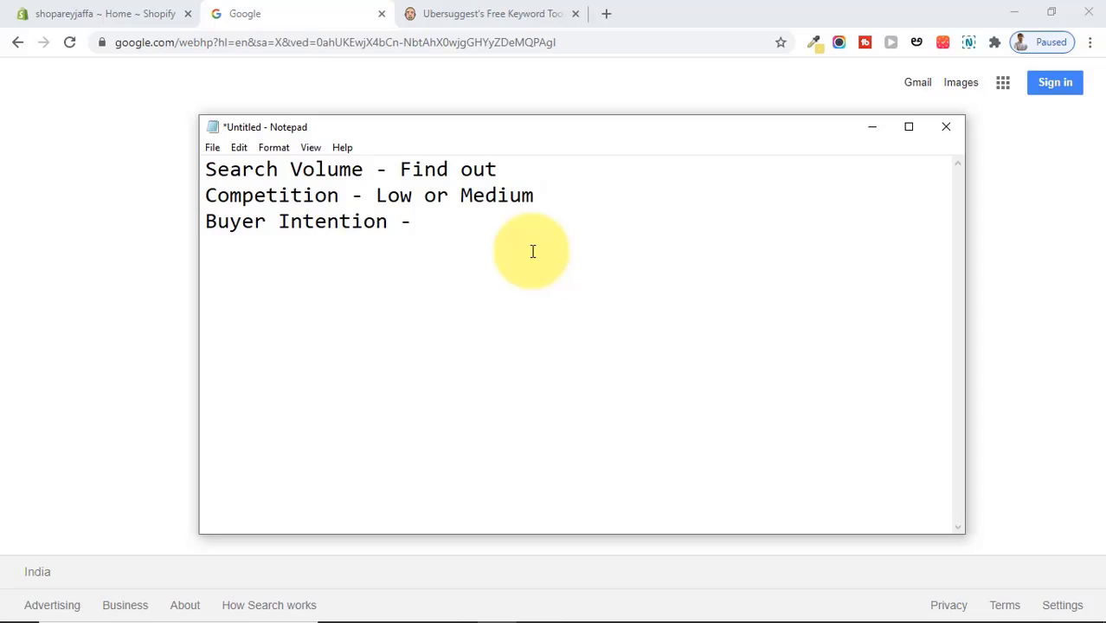
pyautogui.write('-')
# Step: List "buy, coupon,discount,offer" on a new line under Buyer Intention
pyautogui.press('Return')
pyautogui.write('buy, coupon')
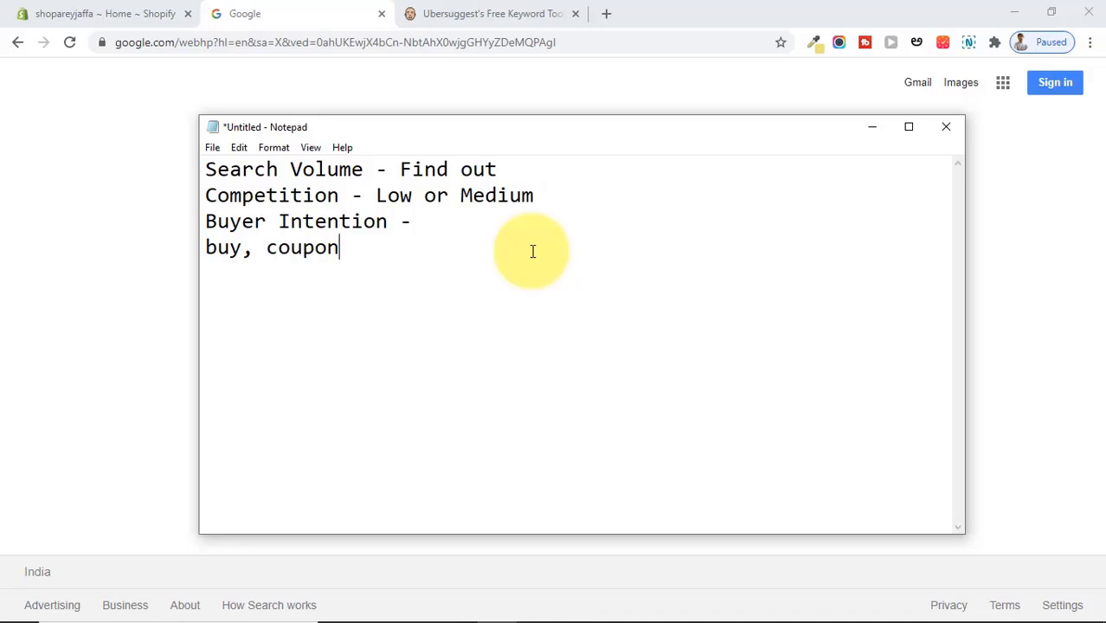
pyautogui.write(',discount,of')
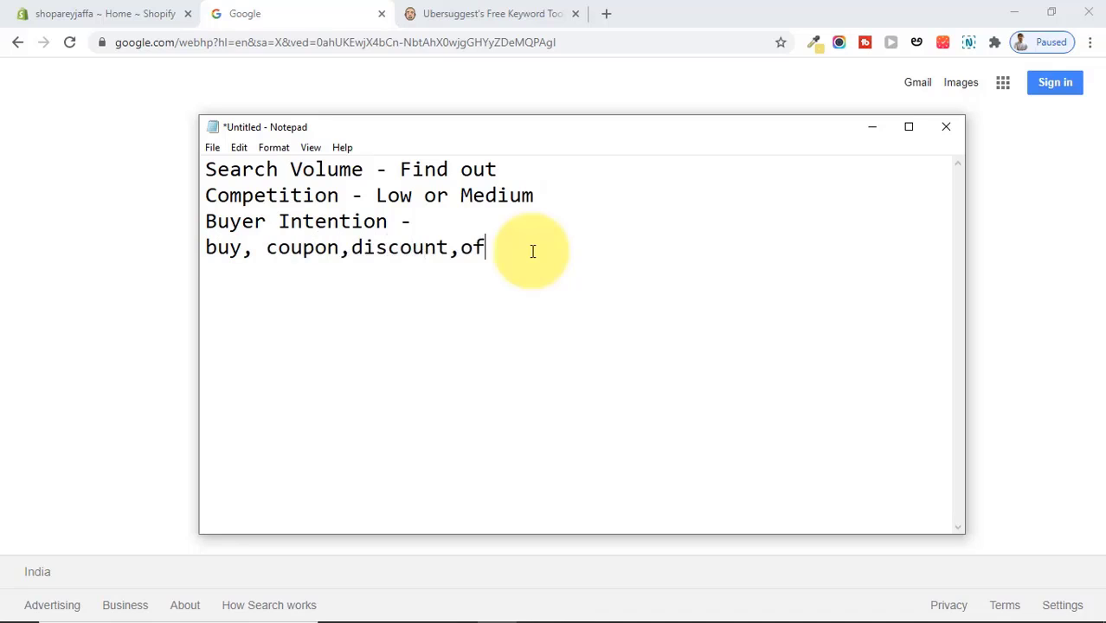
pyautogui.write('fer')
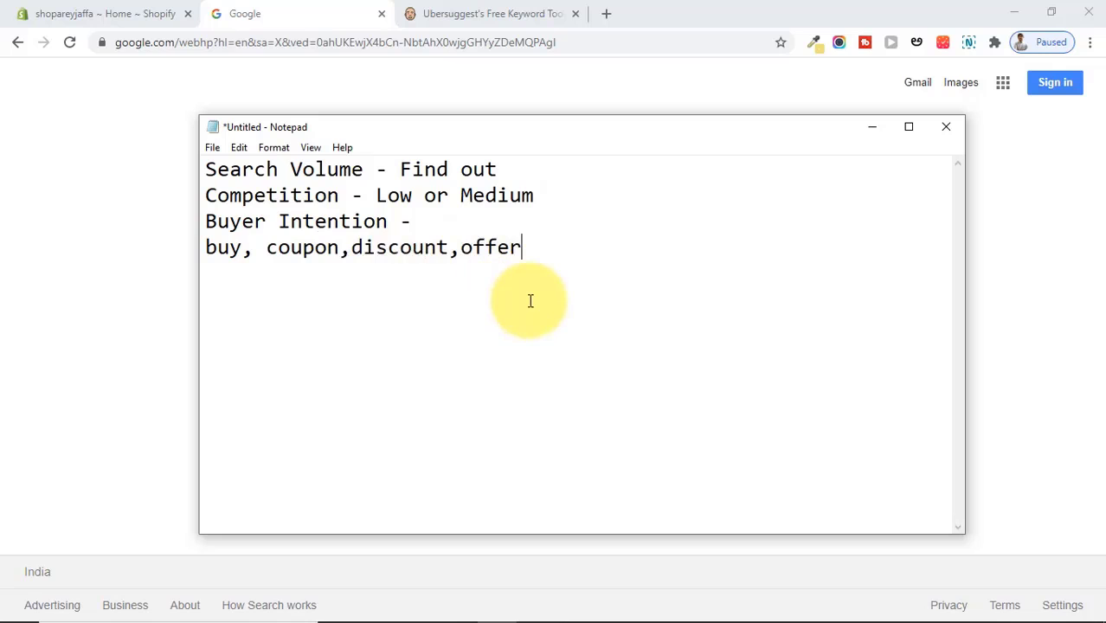
# Step: Add the example keyword "men tshirt online" below the buyer intention words and highlight it
pyautogui.press('Return')
pyautogui.press('Return')
pyautogui.write('men tshirt online')
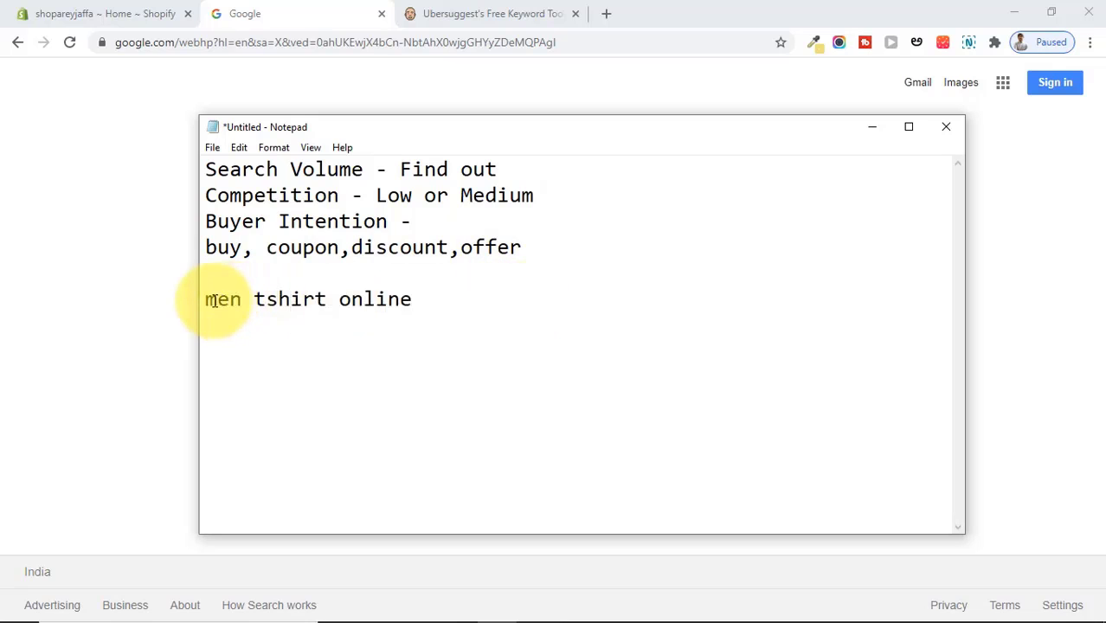
pyautogui.click(214, 301)
pyautogui.keyDown('shift'); pyautogui.click(455, 301); pyautogui.keyUp('shift')
pyautogui.click(454, 301)
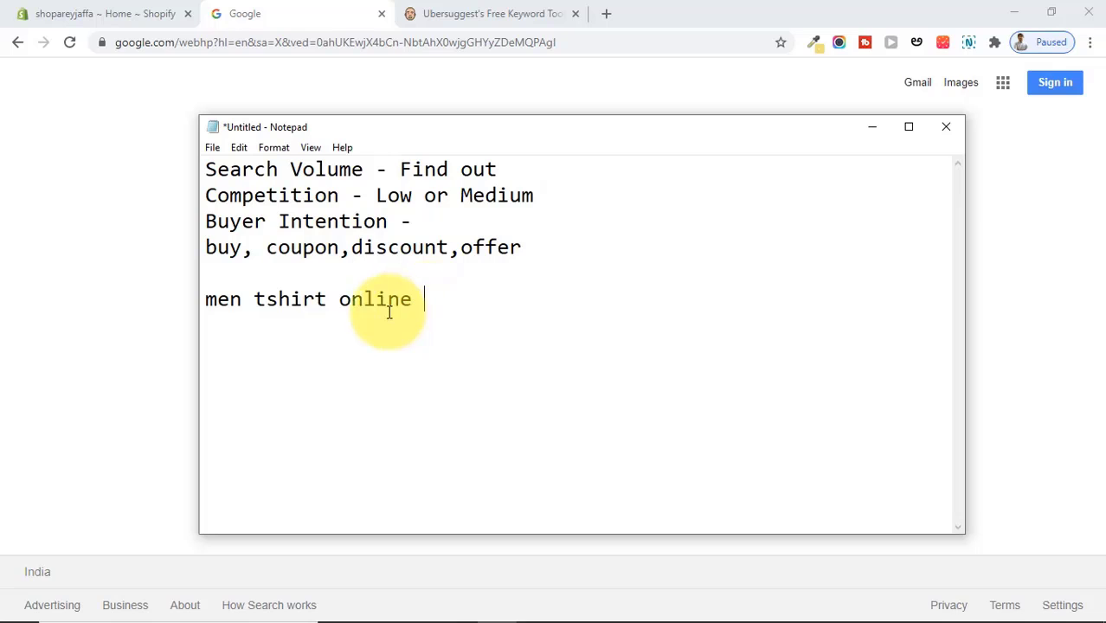
pyautogui.moveTo(437, 299); pyautogui.dragTo(208, 295)
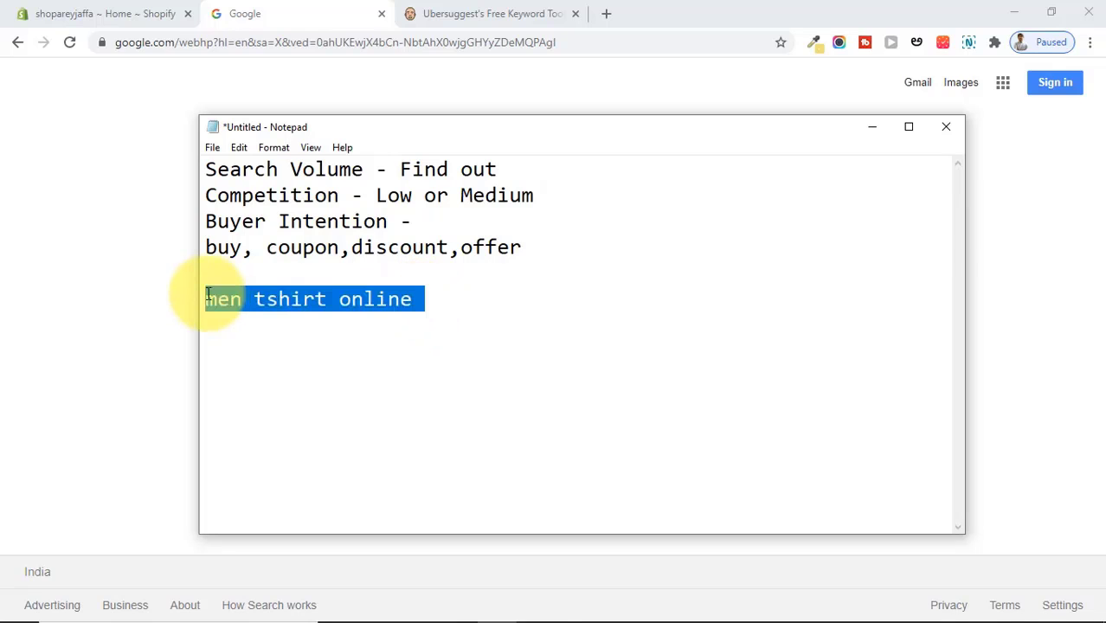
# Step: Add the longer example keyword "buy men tshirt online for 6 inch guy" on the next line and highlight it
pyautogui.click(510, 295)
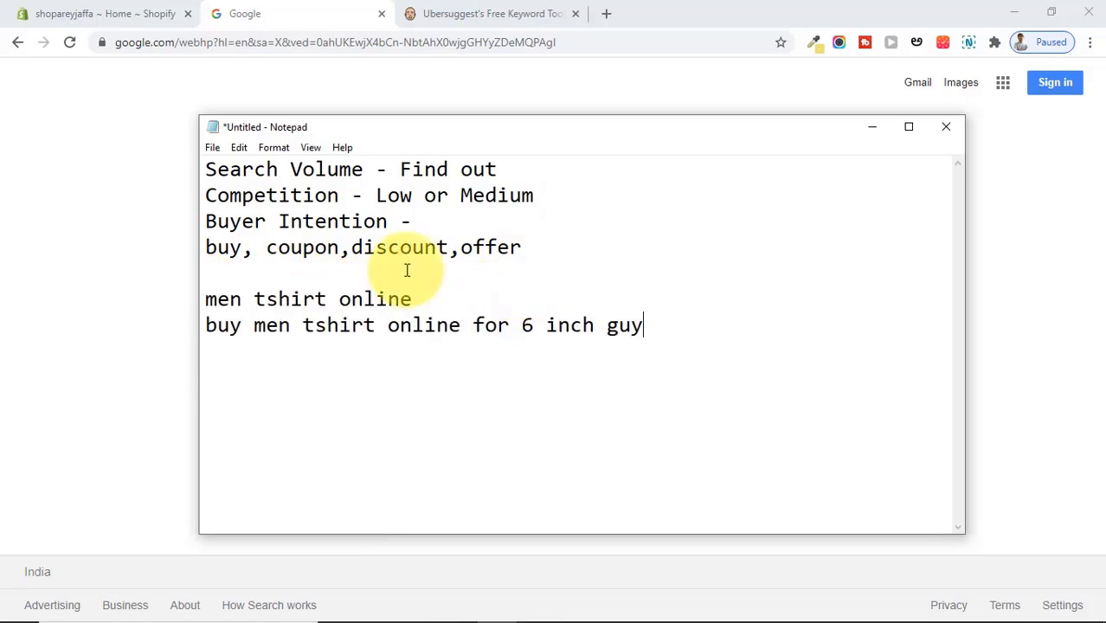
pyautogui.click(207, 325)
pyautogui.moveTo(207, 325); pyautogui.dragTo(692, 328)
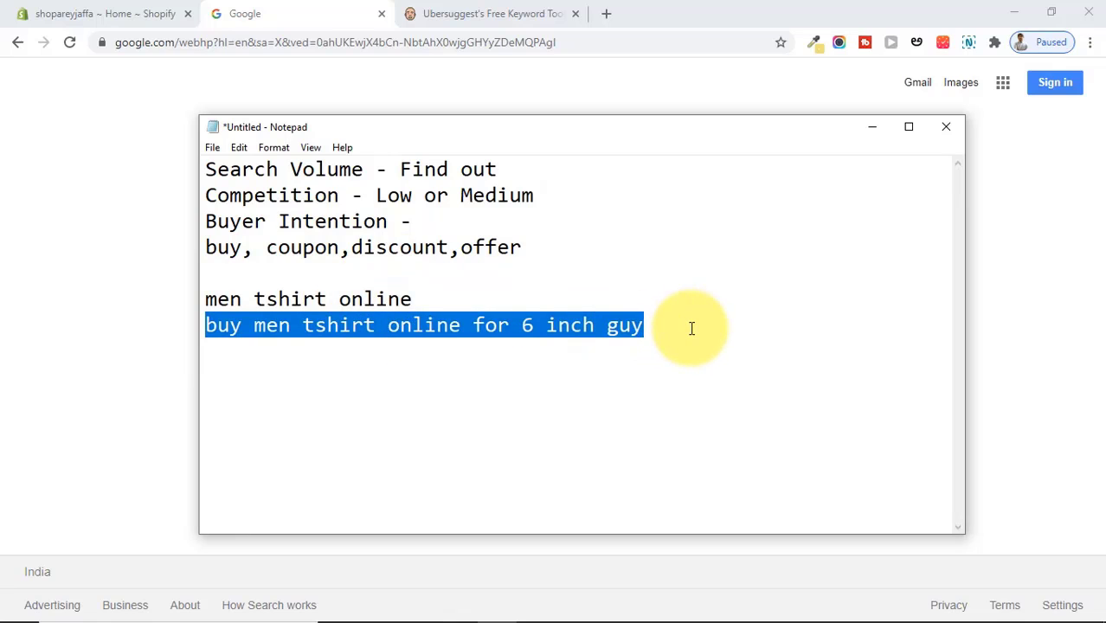
pyautogui.click(571, 347)
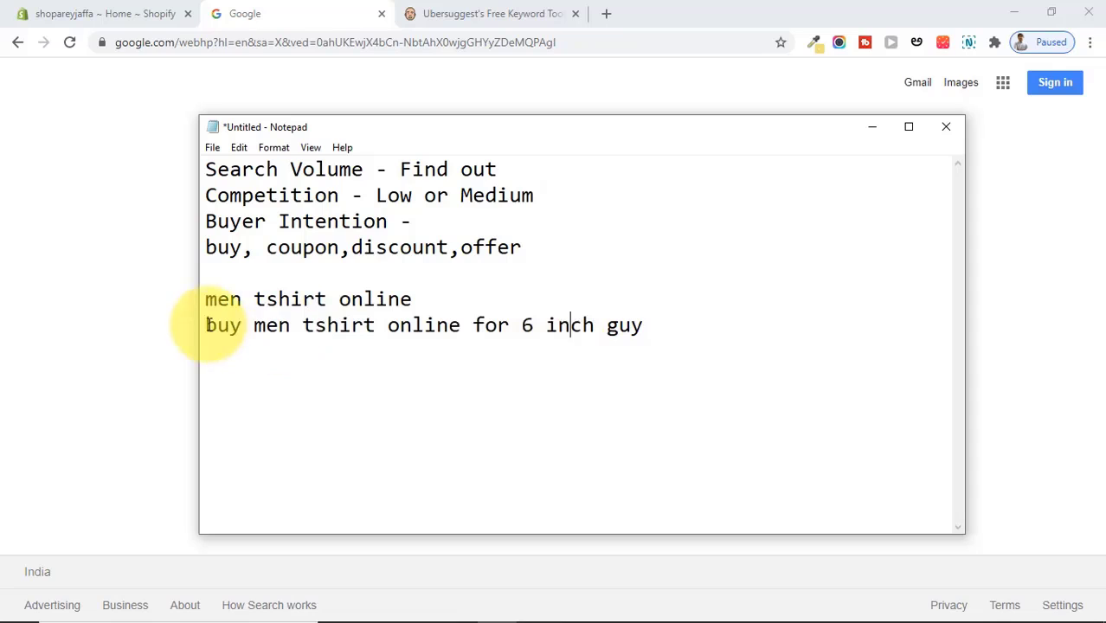
pyautogui.moveTo(208, 325); pyautogui.dragTo(666, 359)
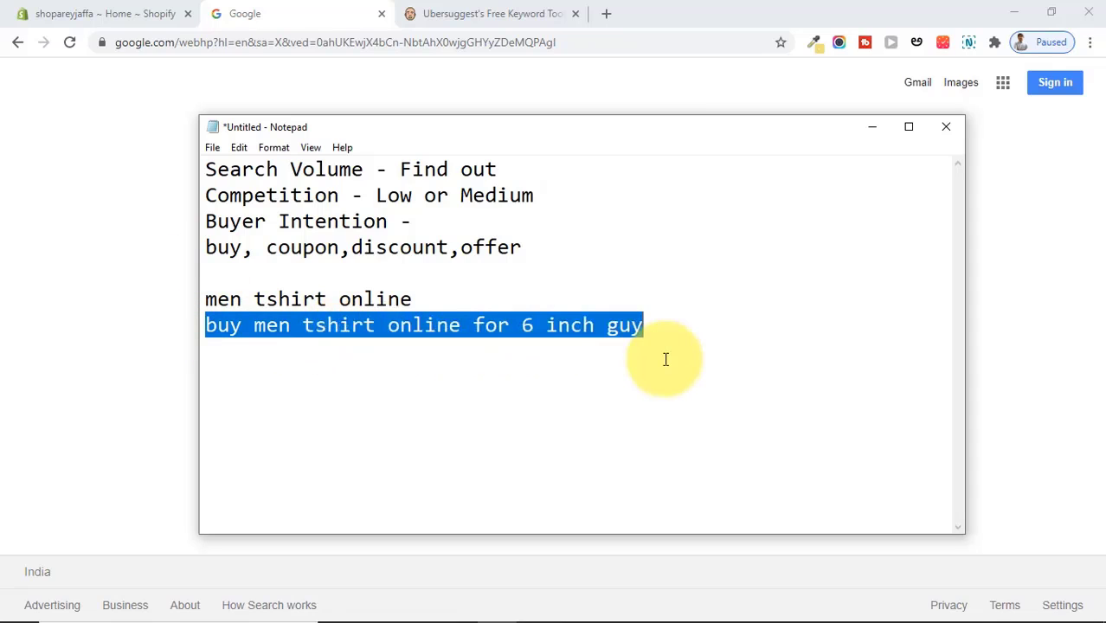
# Step: Remove both example keywords and the "buy, coupon,discount,offer" line, leaving only the three criteria
pyautogui.hotkey('ctrl', 'z')
pyautogui.moveTo(217, 246); pyautogui.dragTo(602, 252)
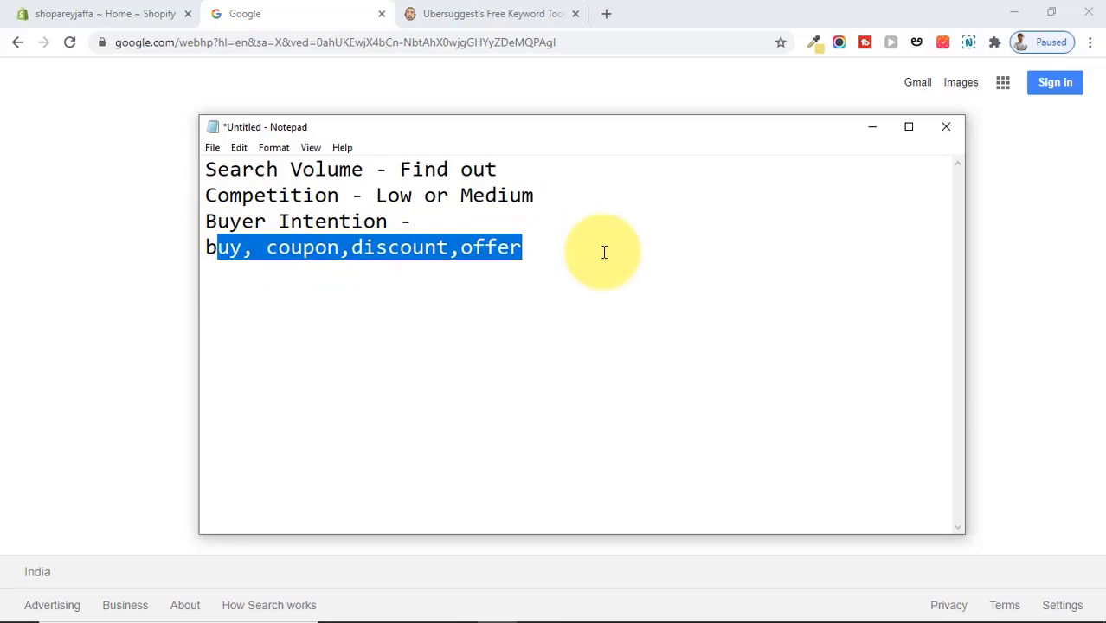
pyautogui.press('BackSpace')
pyautogui.press('BackSpace')
pyautogui.click(418, 219)
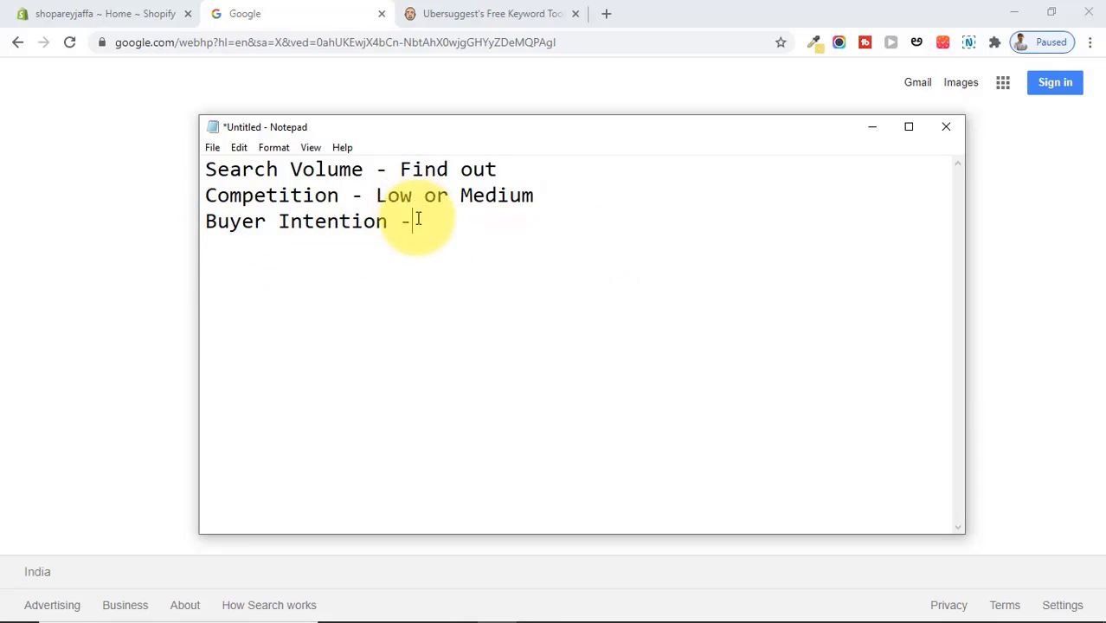
pyautogui.moveTo(417, 219); pyautogui.dragTo(208, 149)
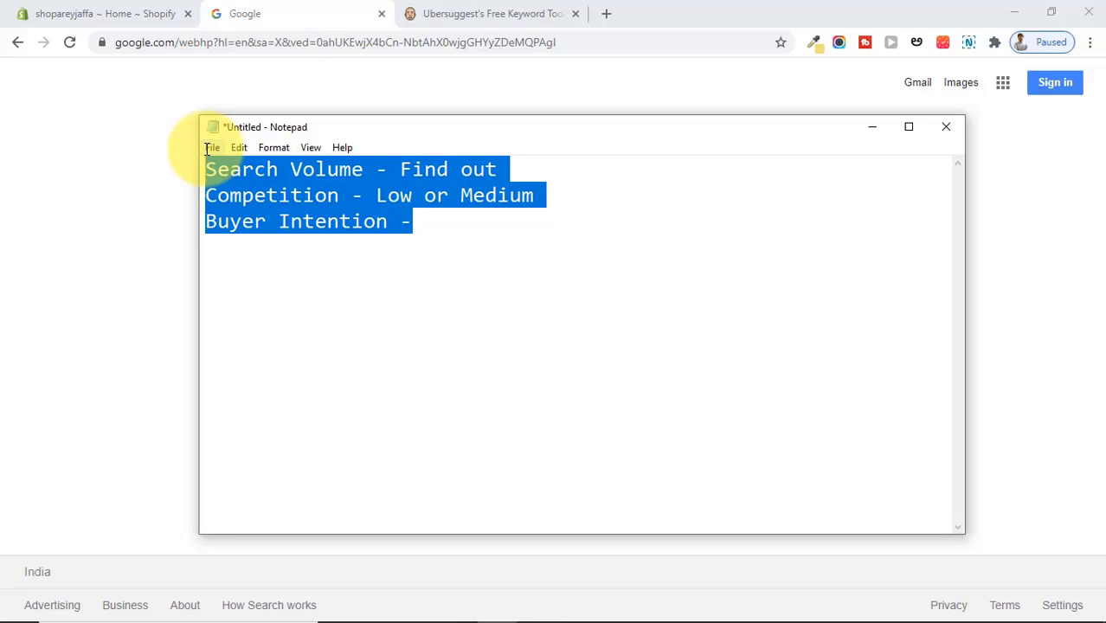
pyautogui.click(402, 222)
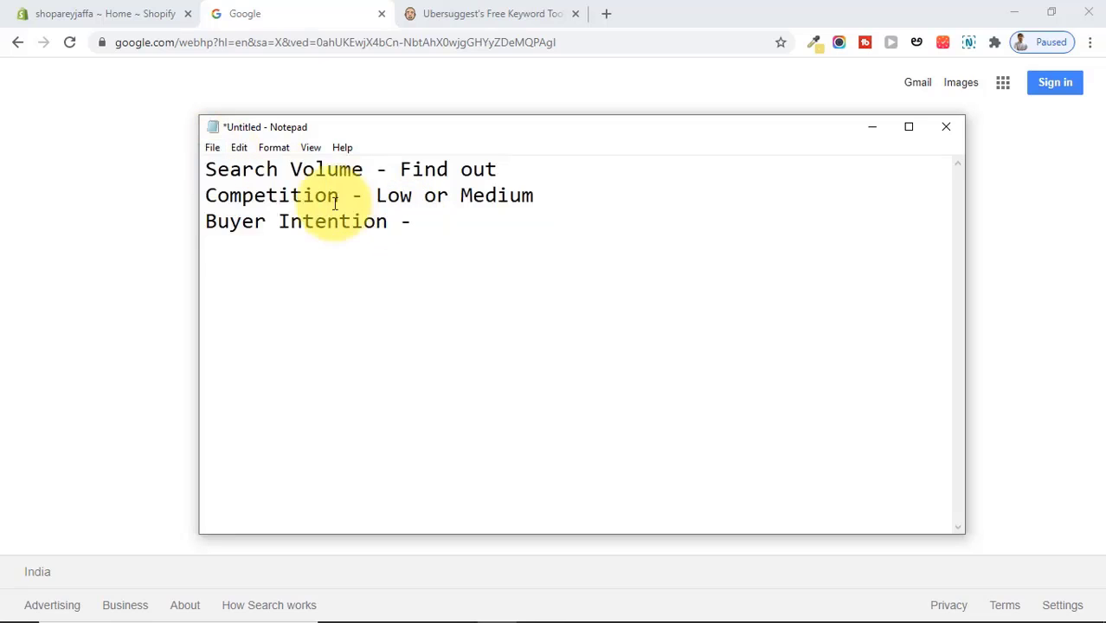
pyautogui.moveTo(205, 223); pyautogui.dragTo(404, 227)
pyautogui.doubleClick(405, 228)
# Step: Start a list of buyer intention words beneath the criteria with "Buy" and "cheap" on separate lines
pyautogui.click(413, 224)
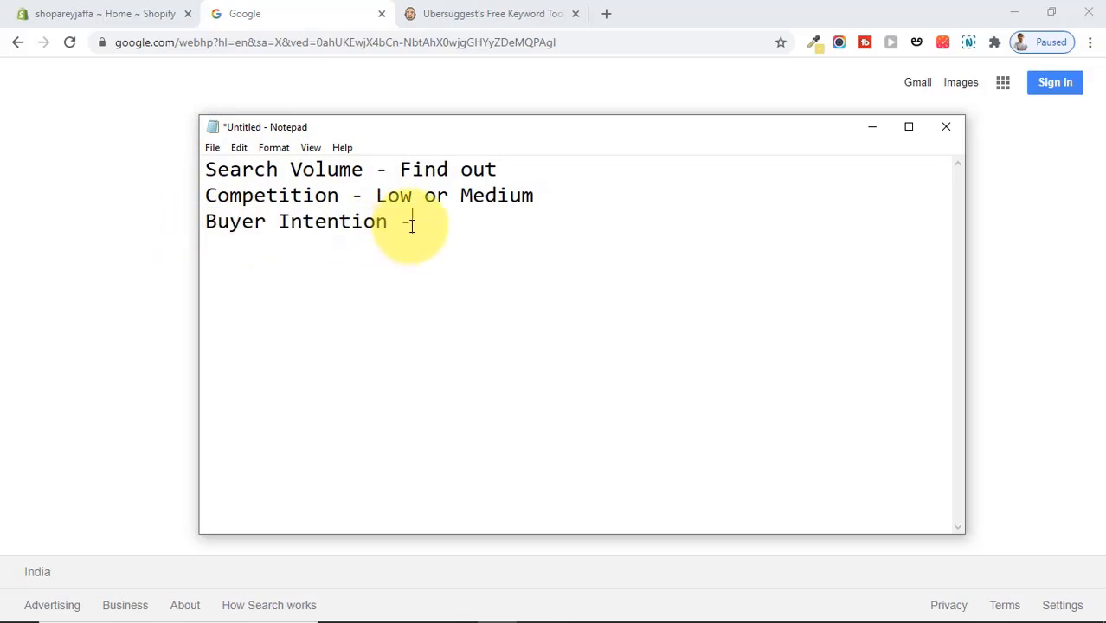
pyautogui.press('Return')
pyautogui.press('Return')
pyautogui.write('By')
pyautogui.press('BackSpace')
pyautogui.write('uy')
pyautogui.press('Return')
pyautogui.write('cheap')
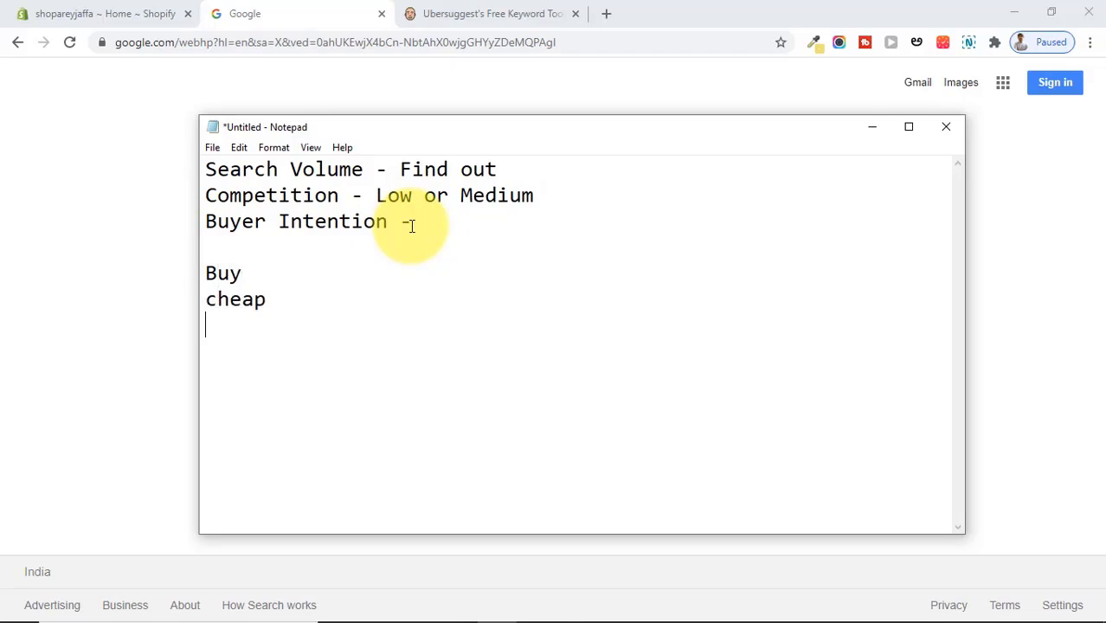
# Step: Extend the word list with "best", "offer" and "discount" on separate lines, and highlight the whole list
pyautogui.press('Return')
pyautogui.write('best')
pyautogui.press('Return')
pyautogui.write('offer')
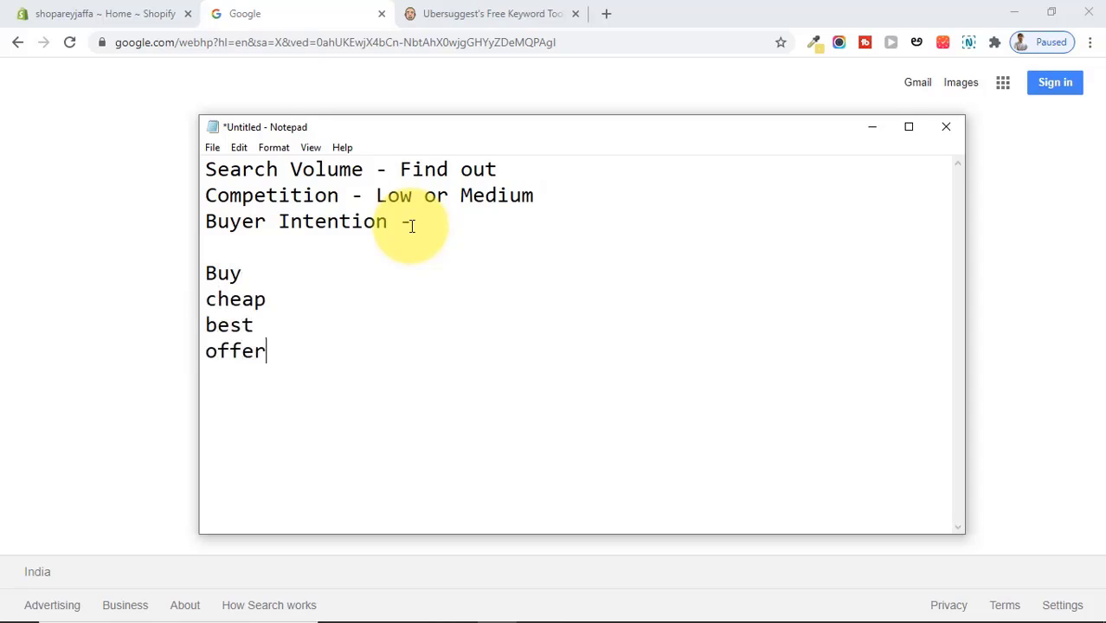
pyautogui.press('Return')
pyautogui.write('discount')
pyautogui.press('Return')
pyautogui.moveTo(205, 273); pyautogui.dragTo(303, 382)
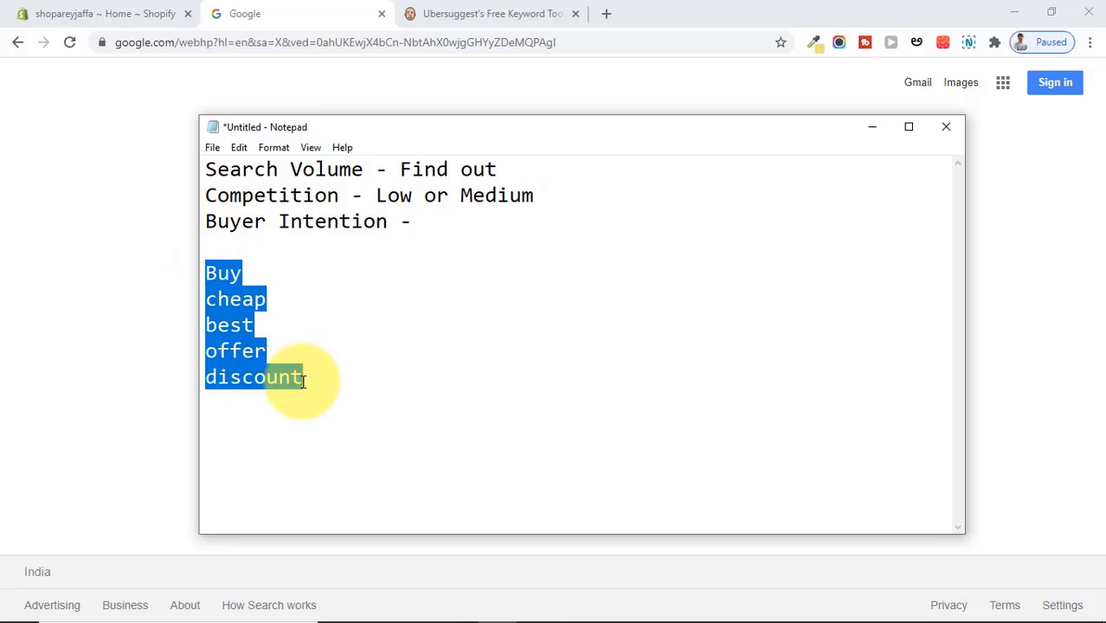
# Step: Delete the list of buyer intention words and insert blank lines beneath the three criteria
pyautogui.press('BackSpace')
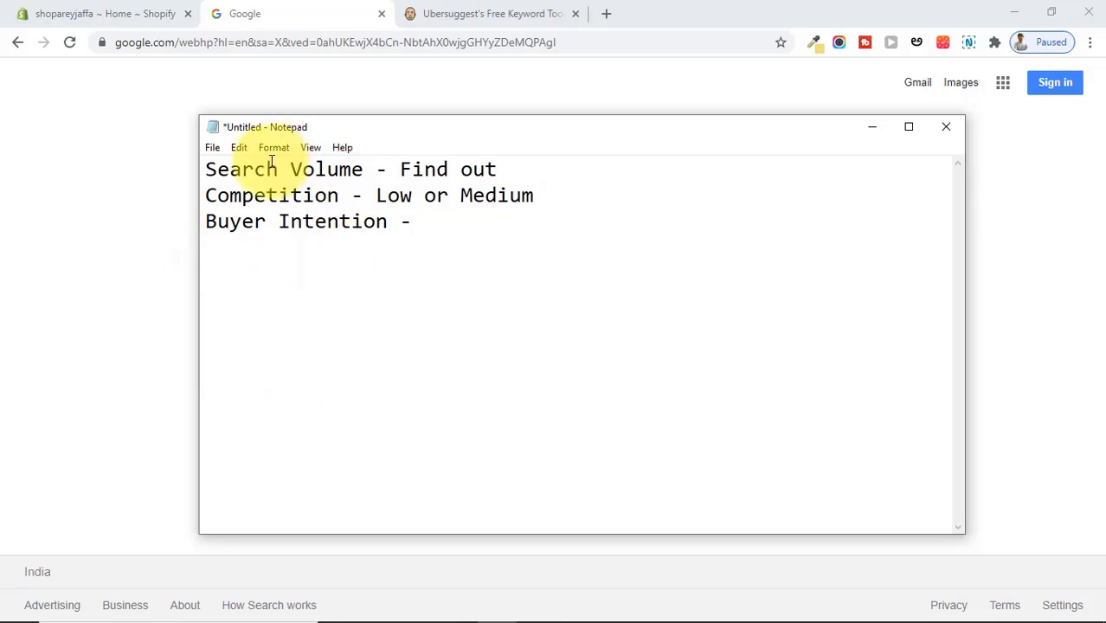
pyautogui.moveTo(206, 168); pyautogui.dragTo(576, 188)
pyautogui.click(435, 229)
pyautogui.press('Return')
pyautogui.press('Return')
pyautogui.press('Return')
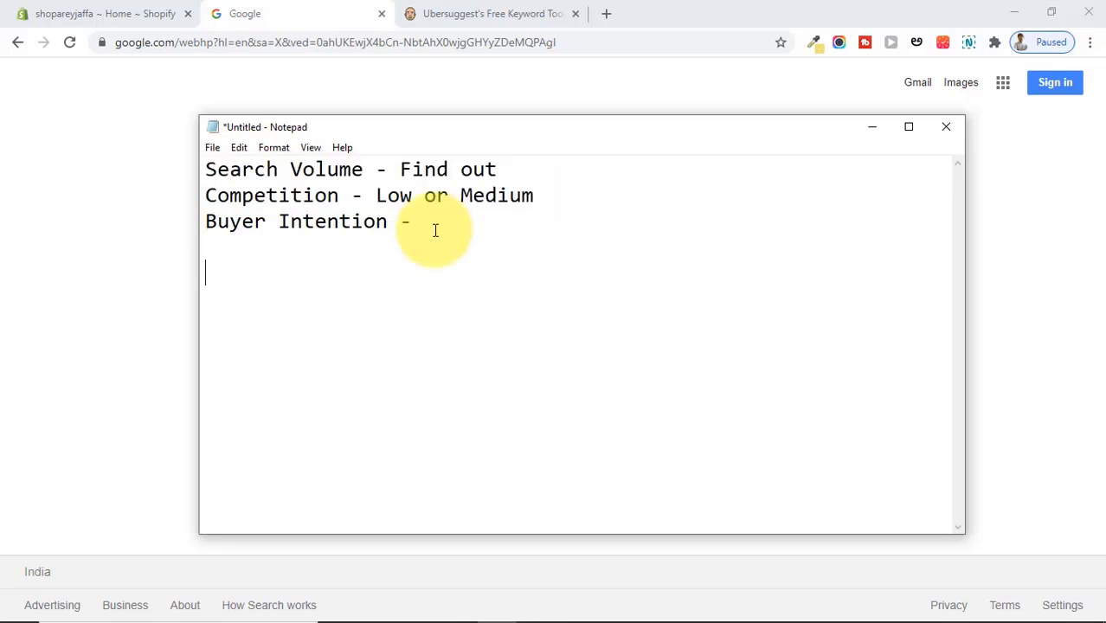
# Step: Add the line "Free Keyword Tools - Google Keyword Planner" below the criteria
pyautogui.write('Free Keywo')
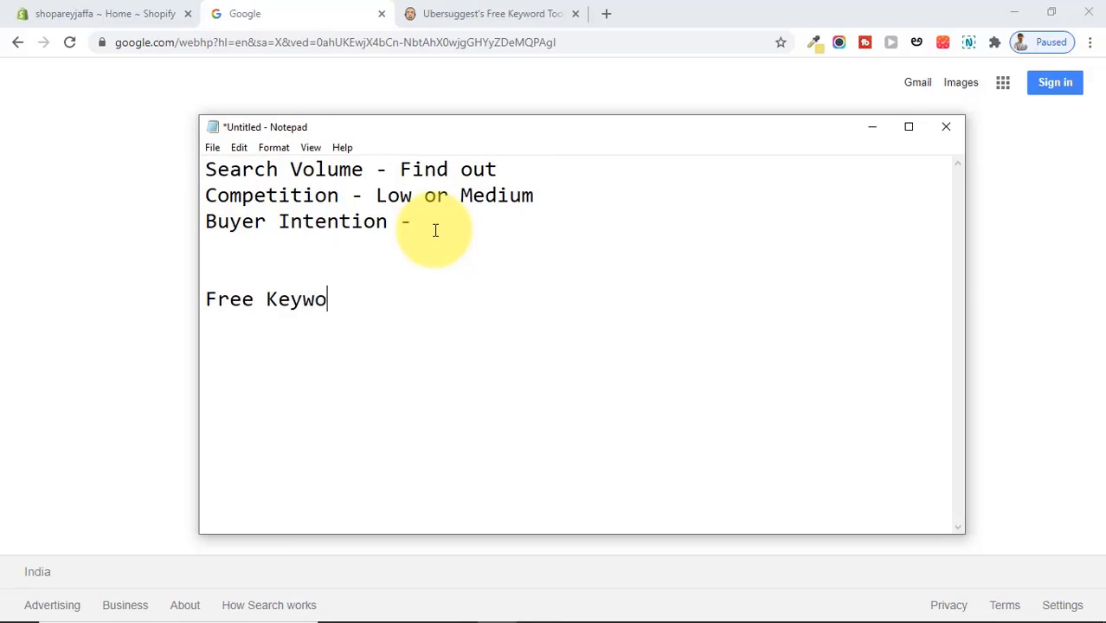
pyautogui.write('rd Tools - ')
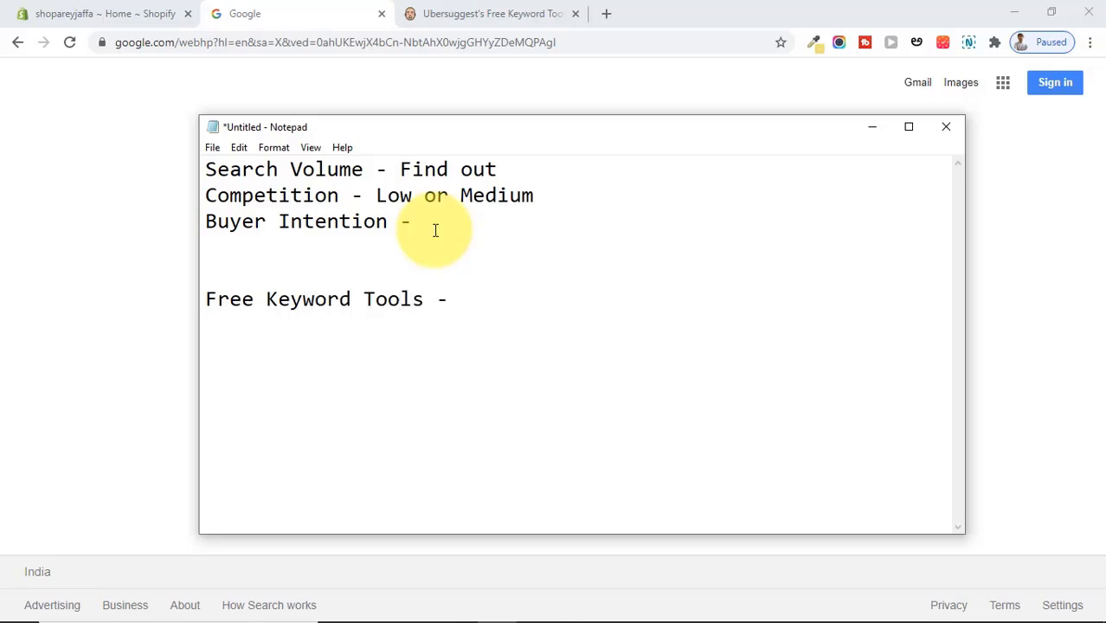
pyautogui.write('Google K')
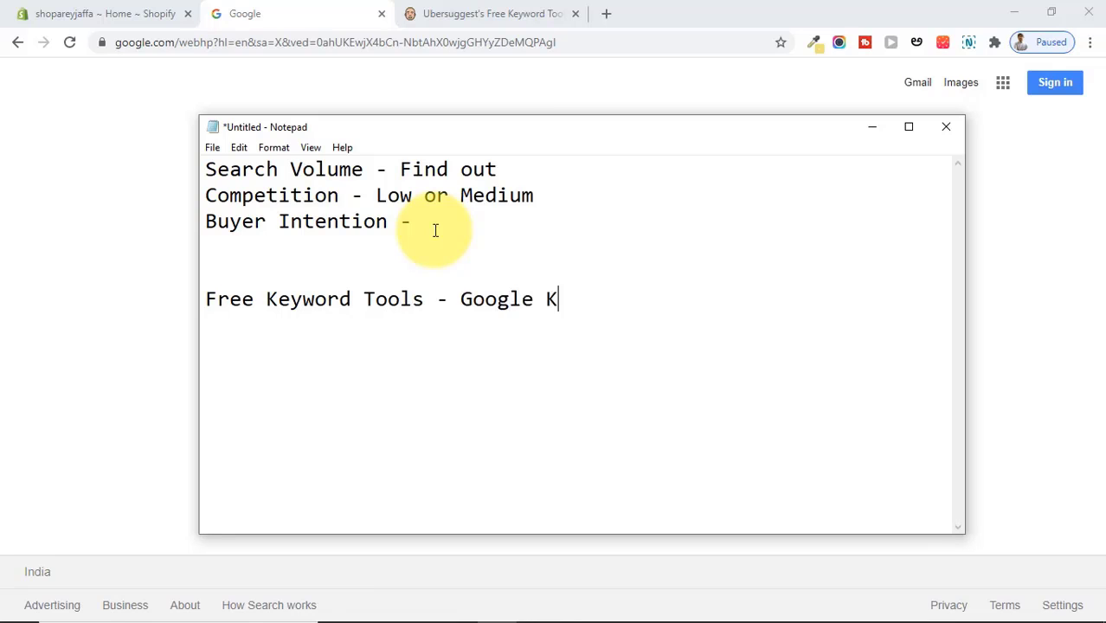
pyautogui.write('eywop')
pyautogui.press('BackSpace')
pyautogui.write('rd ')
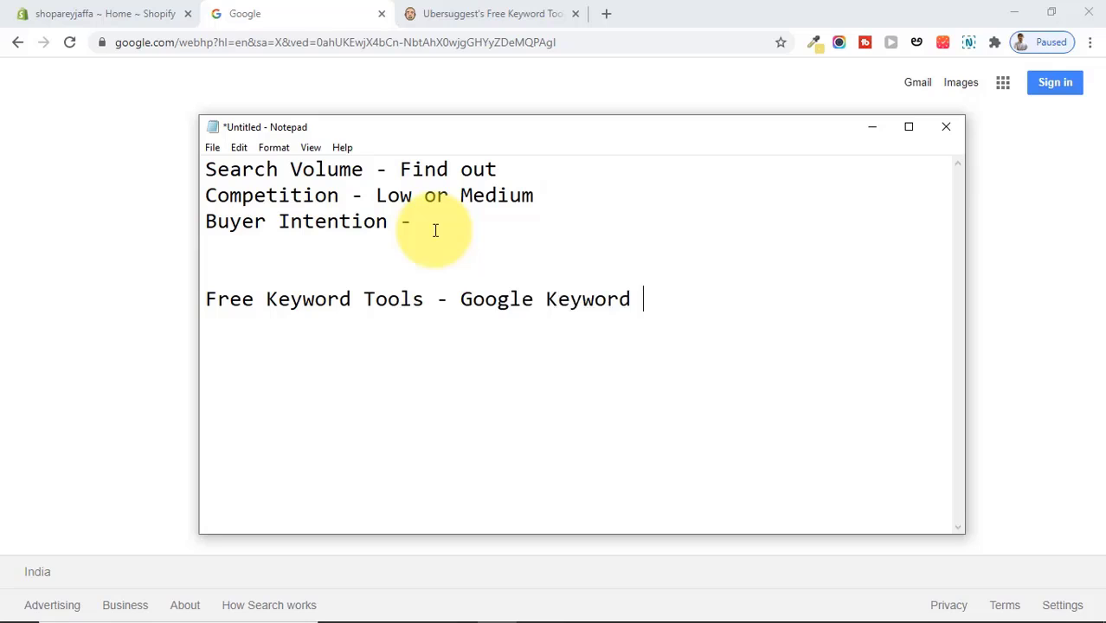
pyautogui.write('Planner')
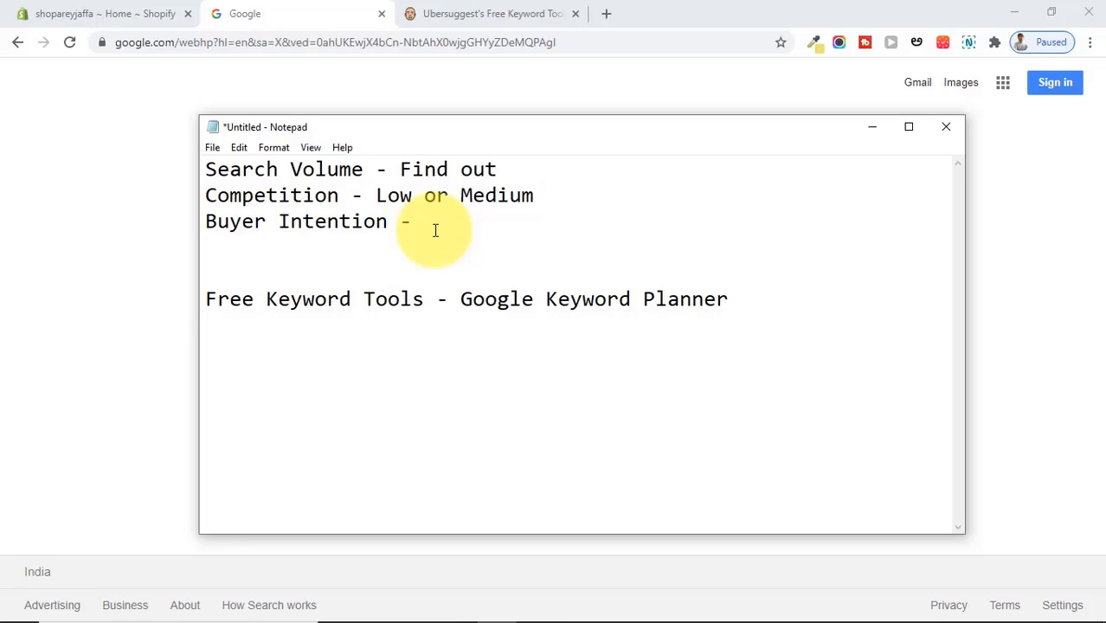
# Step: Add the line "Paid keyword Tools -" below the free tools line, leaving a gap between them, and highlight it
pyautogui.press('Return')
pyautogui.press('Return')
pyautogui.press('Return')
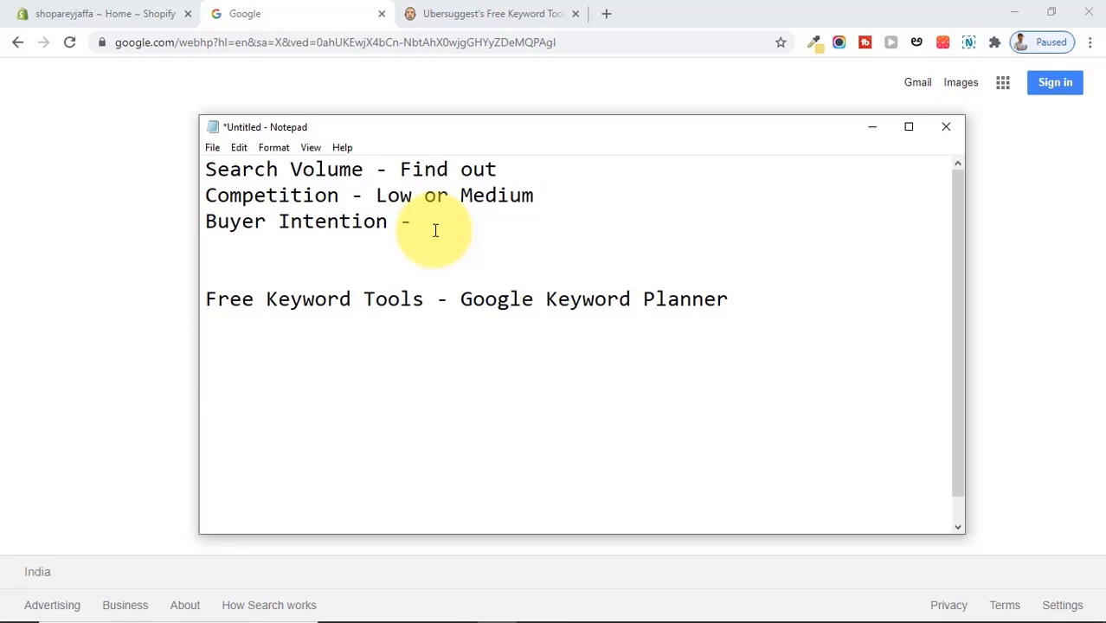
pyautogui.write('Paid k')
pyautogui.write('ey')
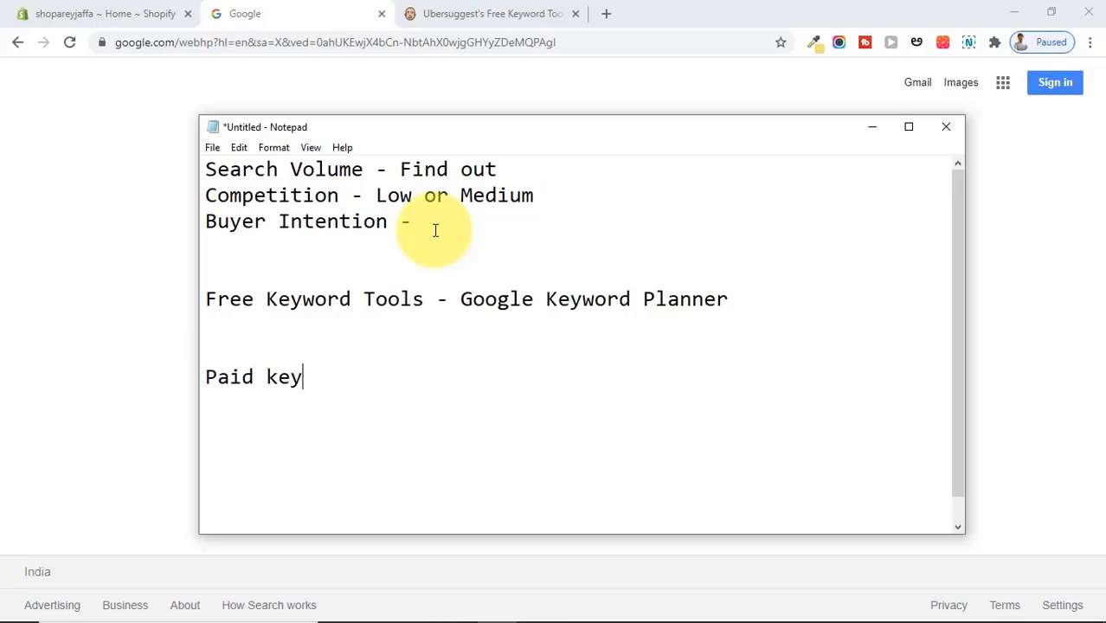
pyautogui.write('woprd ')
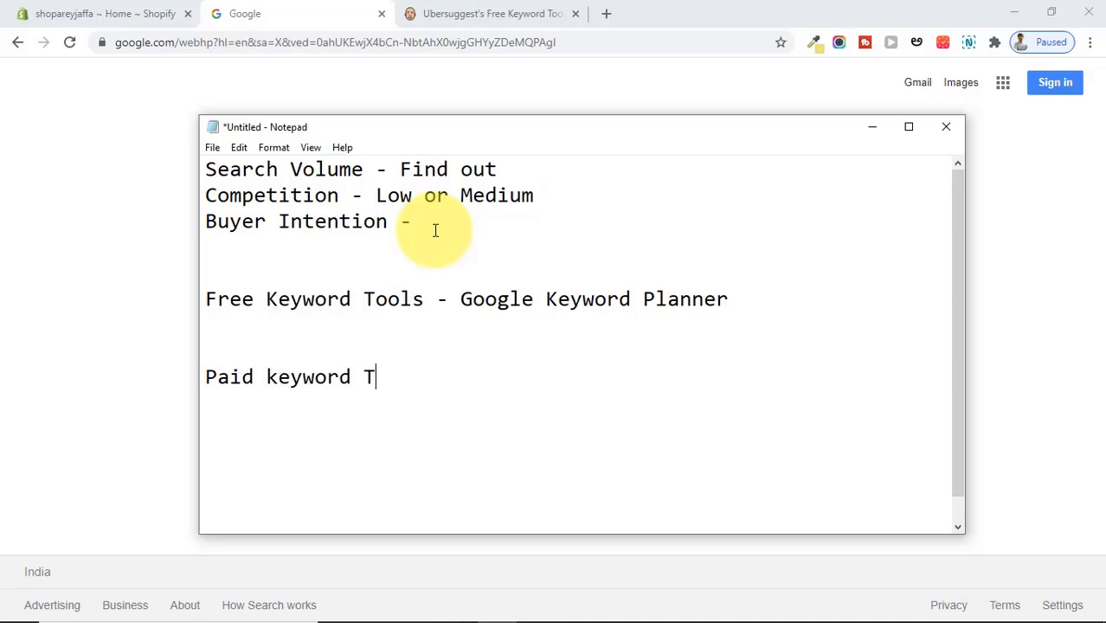
pyautogui.write('Tools -')
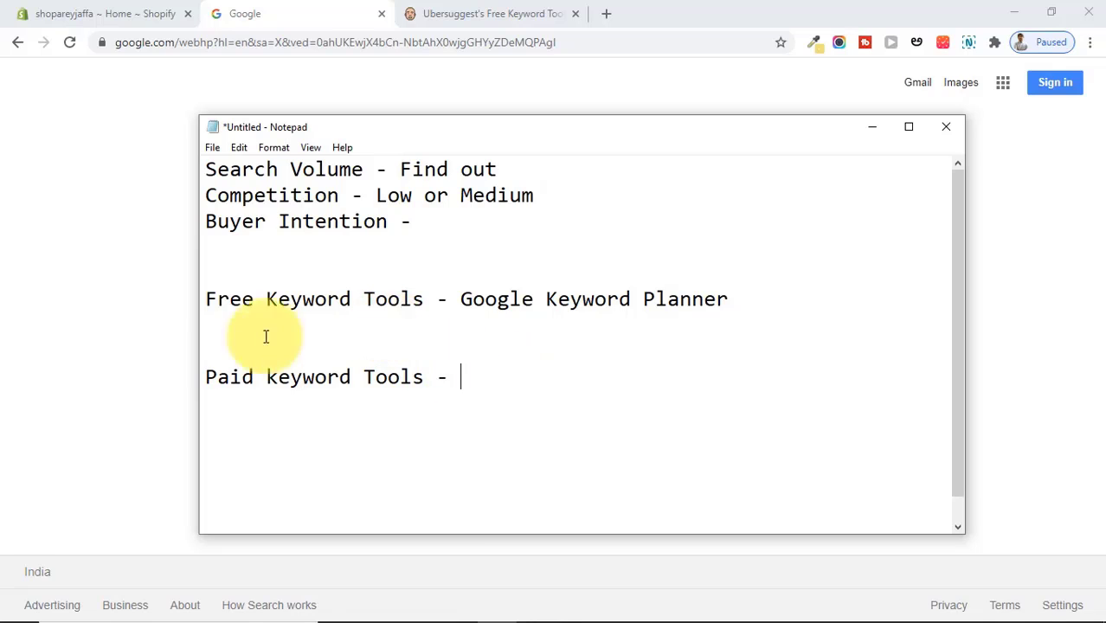
pyautogui.moveTo(207, 376); pyautogui.dragTo(472, 379)
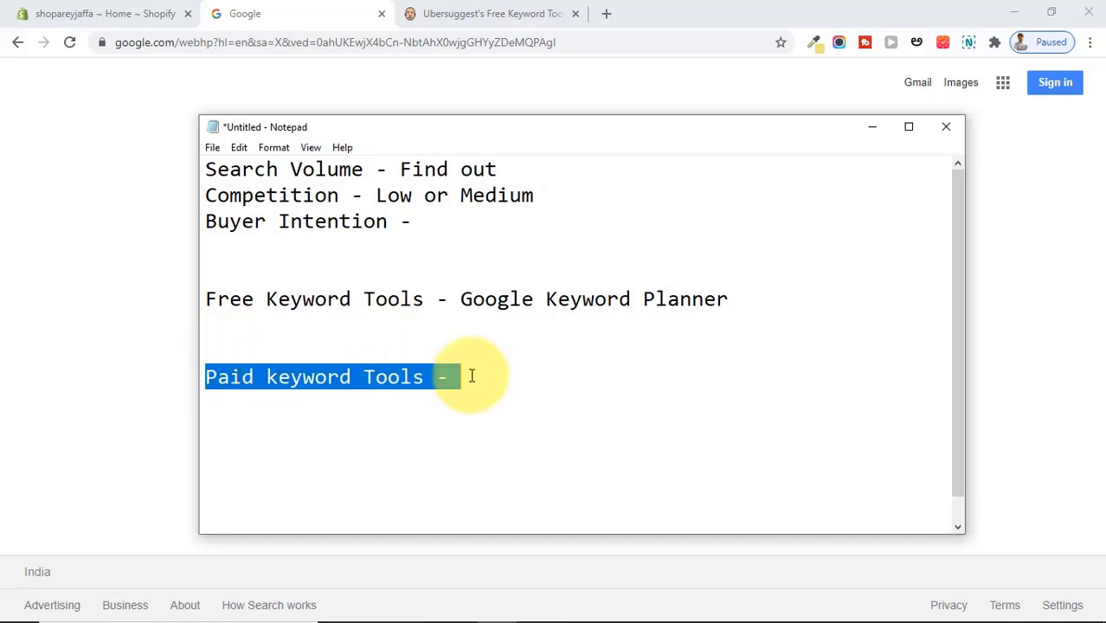
# Step: Replace both keyword tools lines with the heading "Free Sources" and the line "keyowrd Searching -" beneath it
pyautogui.click(472, 378)
pyautogui.hotkey('ctrl', 'z')
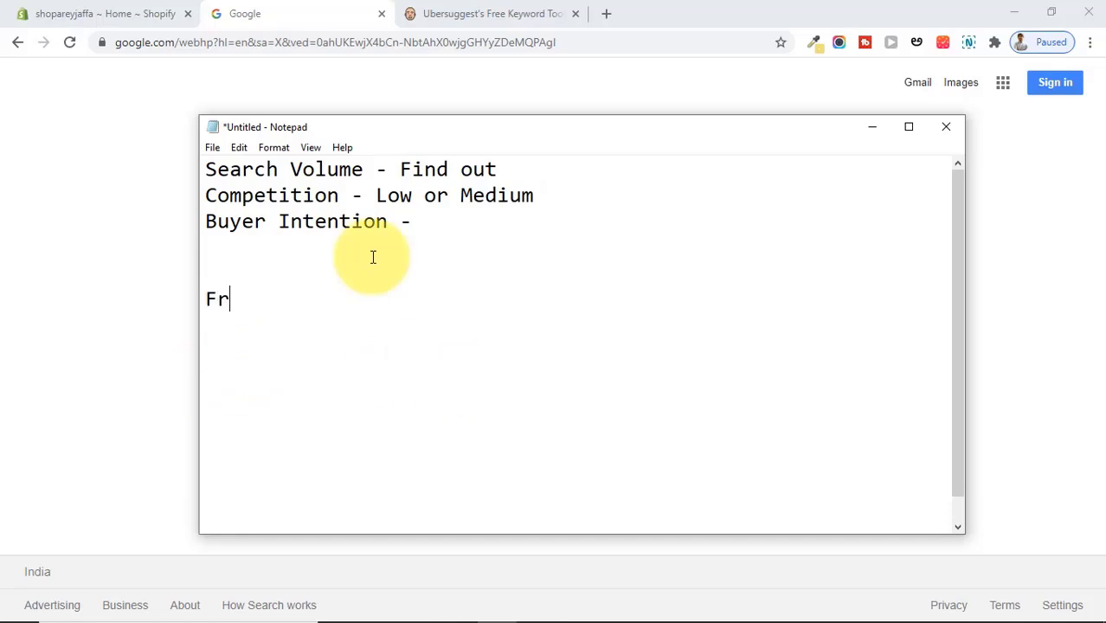
pyautogui.write('ee Sources')
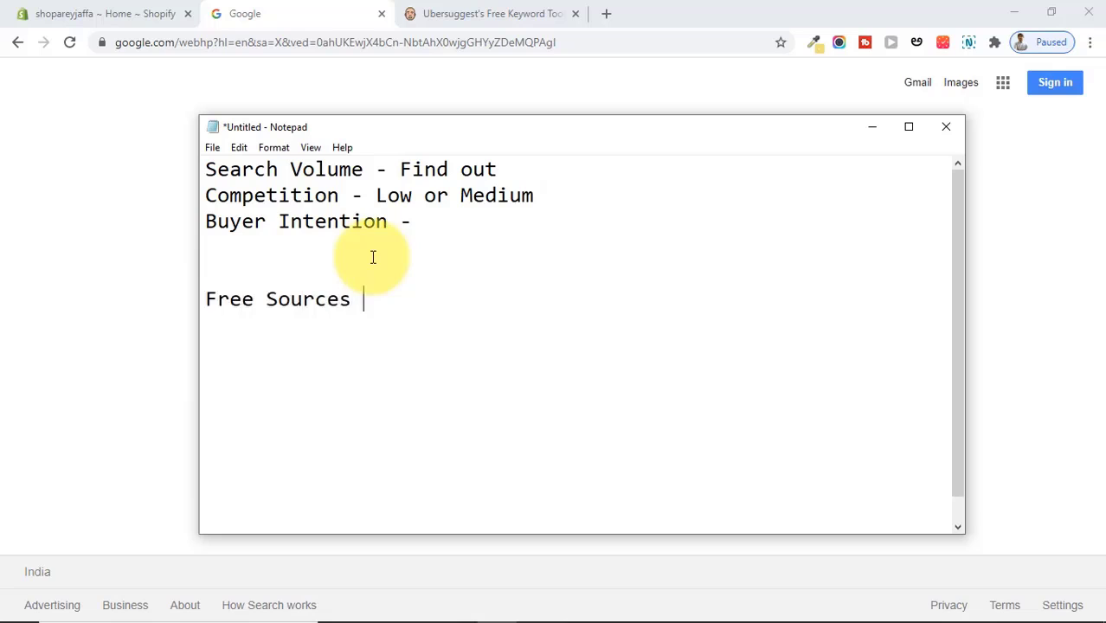
pyautogui.press('Return')
pyautogui.write('key')
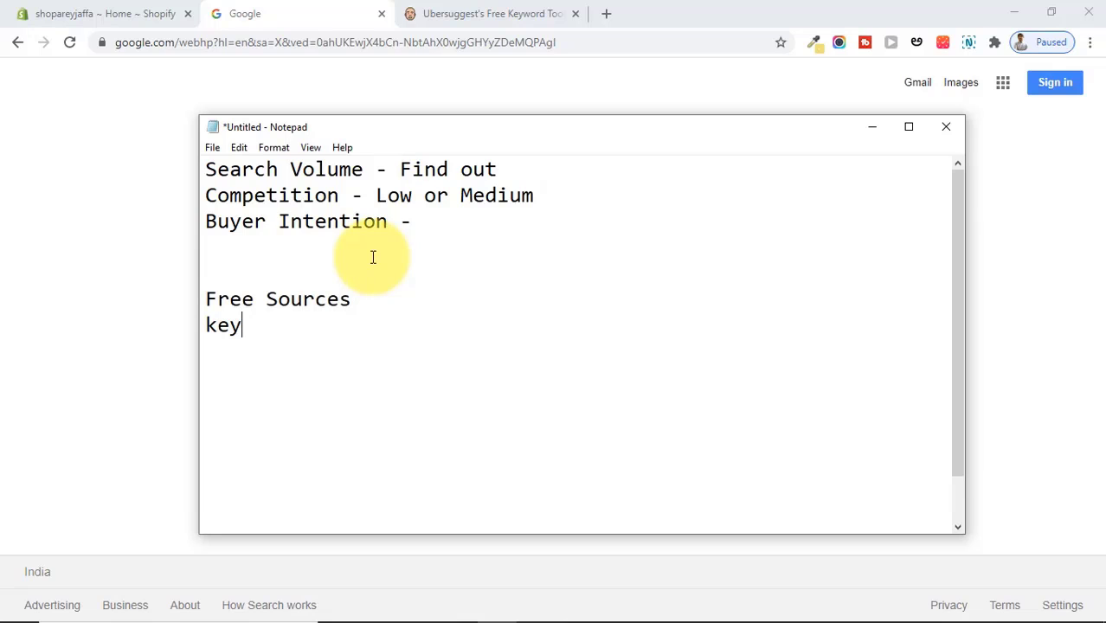
pyautogui.write('owrd ')
pyautogui.write('Searches')
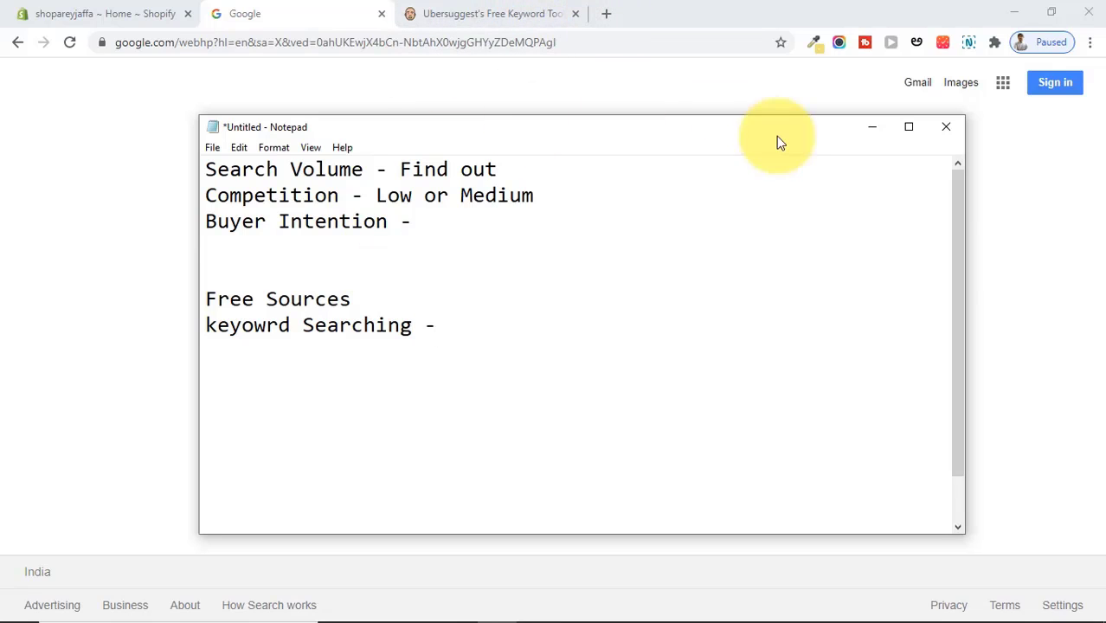
# Step: Put the notes away, look over the store homepage, and enter "men tshirts online" in the Google search box without submitting it
pyautogui.click(871, 127)
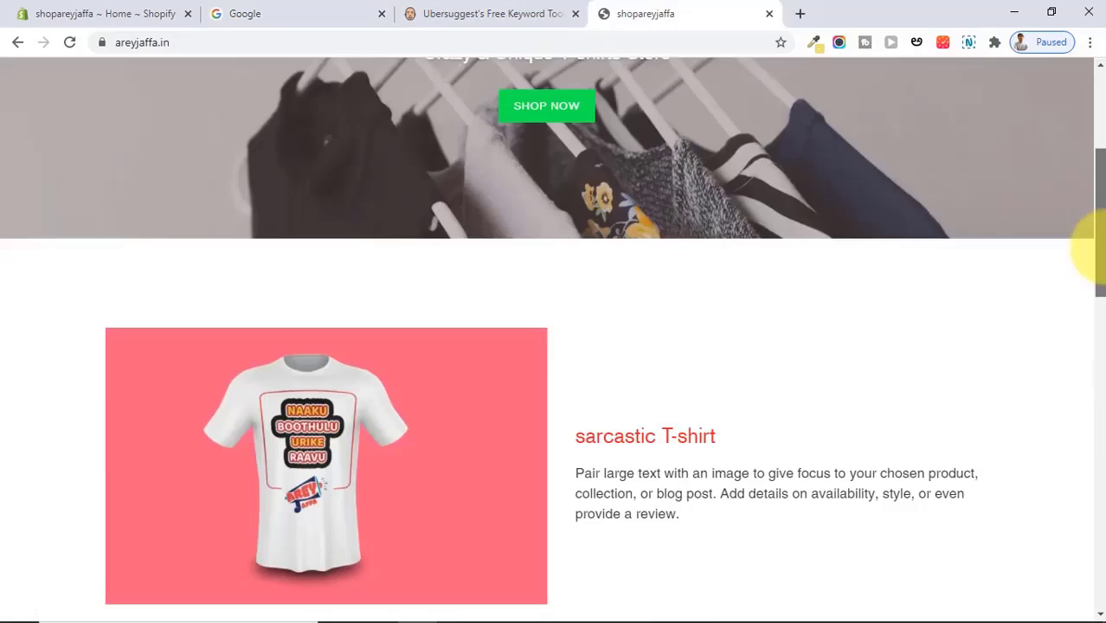
pyautogui.moveTo(1089, 247); pyautogui.dragTo(1099, 126)
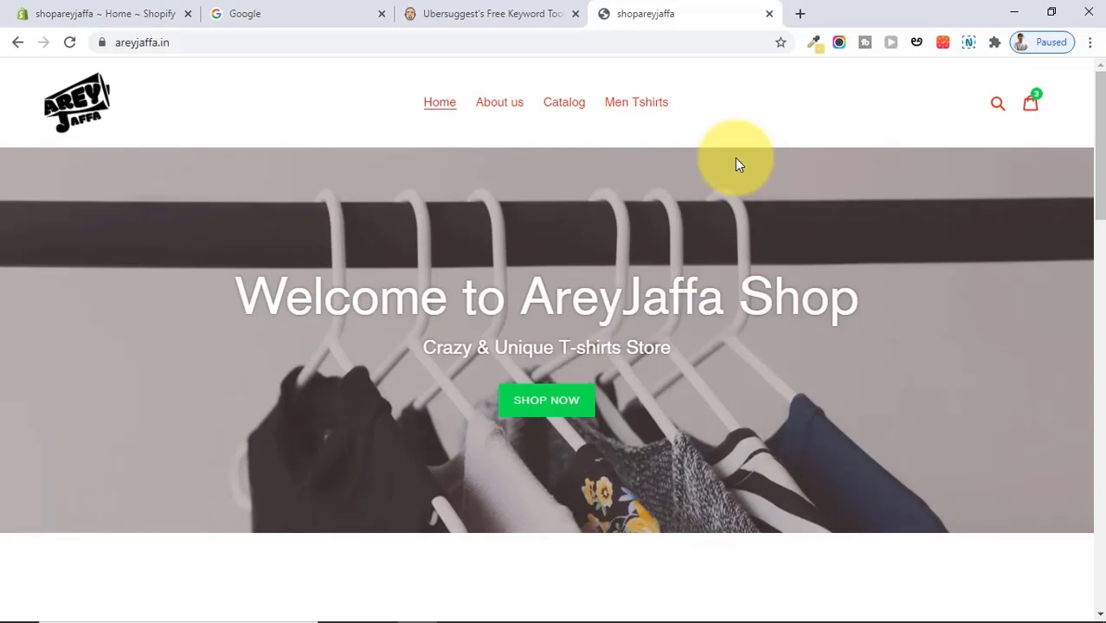
pyautogui.click(355, 13)
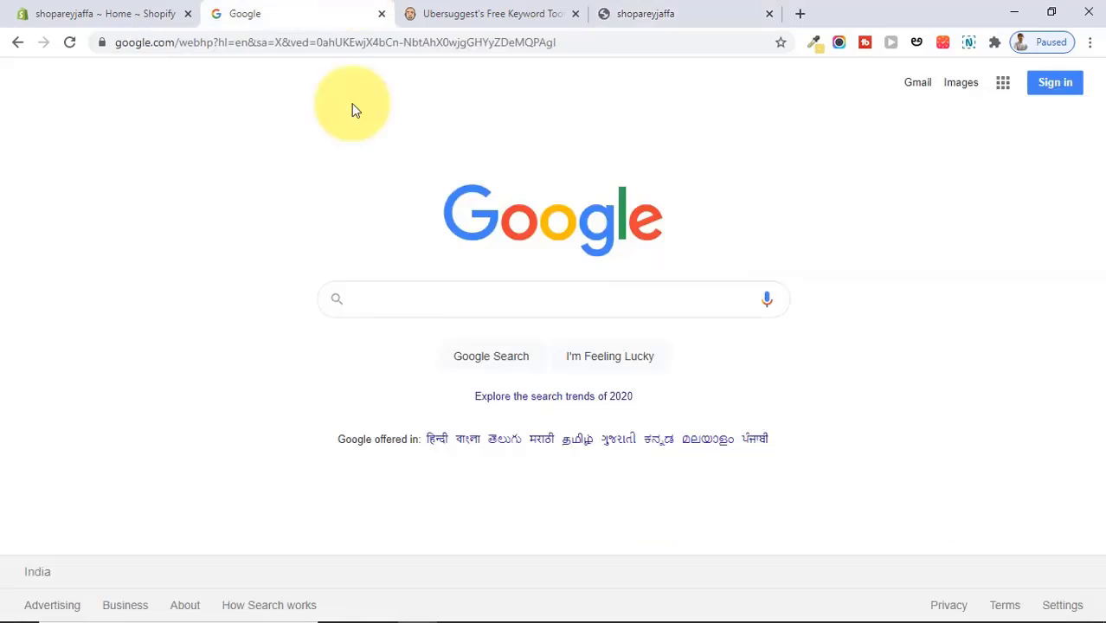
pyautogui.click(401, 305)
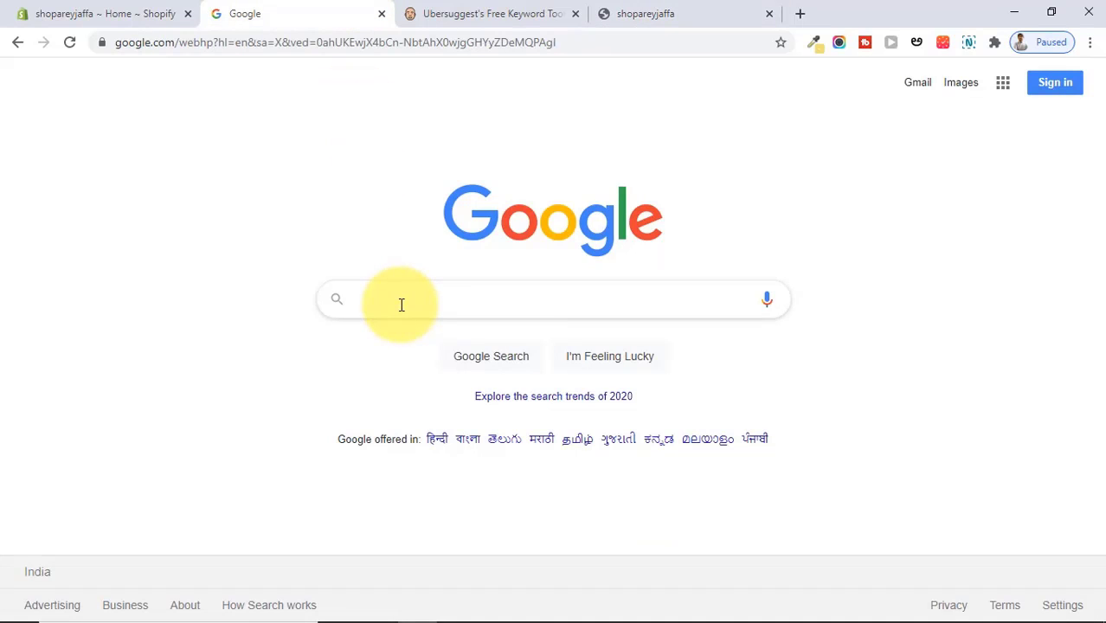
pyautogui.write('me')
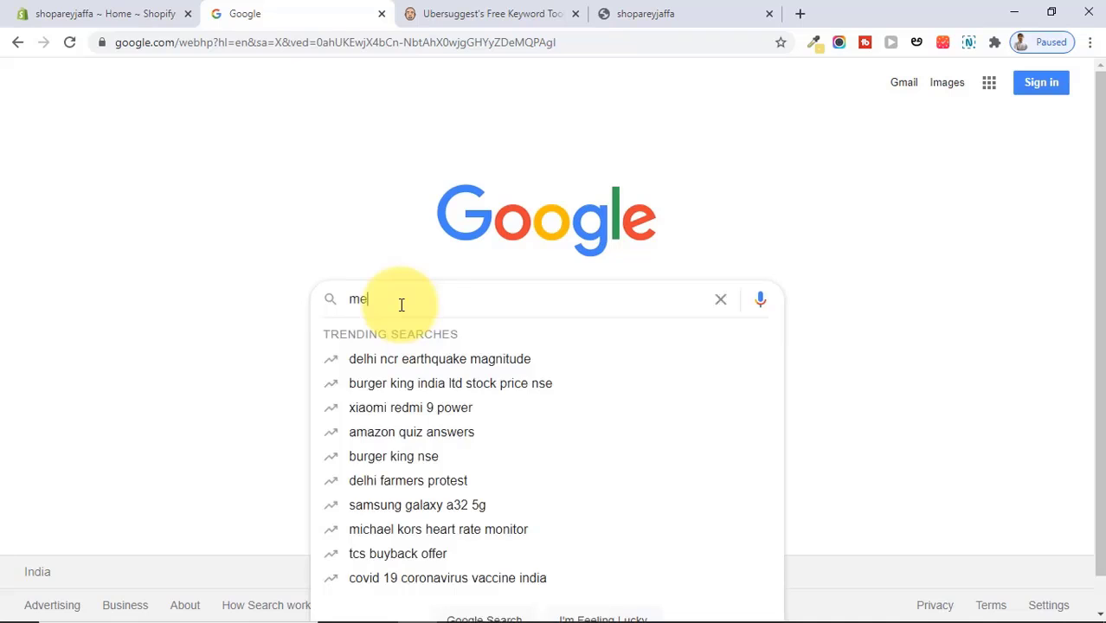
pyautogui.write('n tshorts')
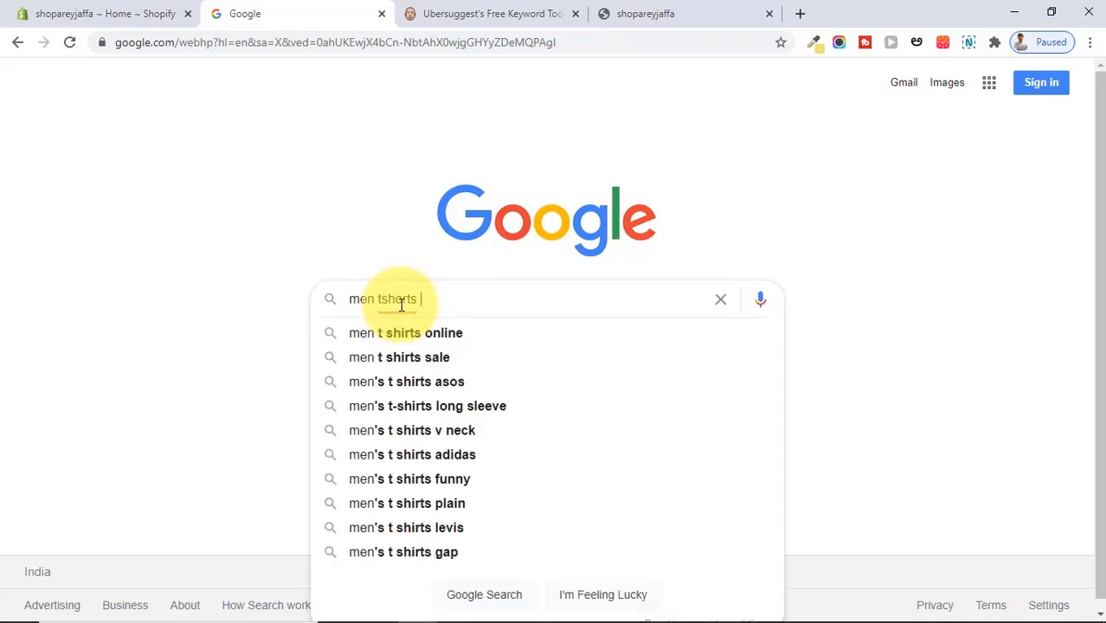
pyautogui.press('BackSpace')
pyautogui.write('ir')
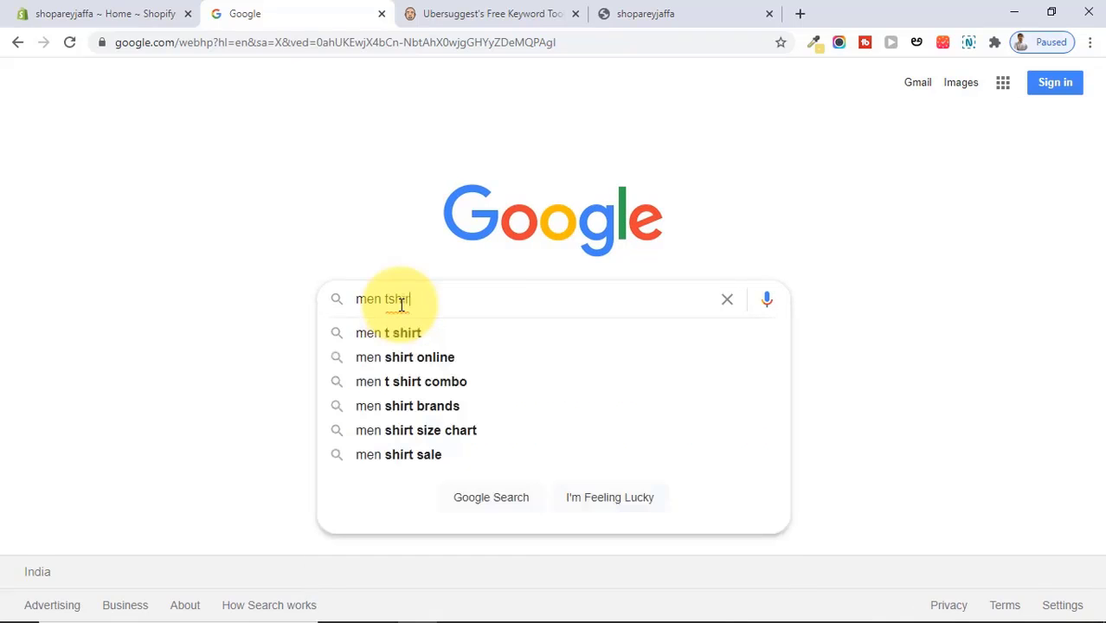
pyautogui.write('ts onlin')
pyautogui.write('e')
pyautogui.click(385, 301)
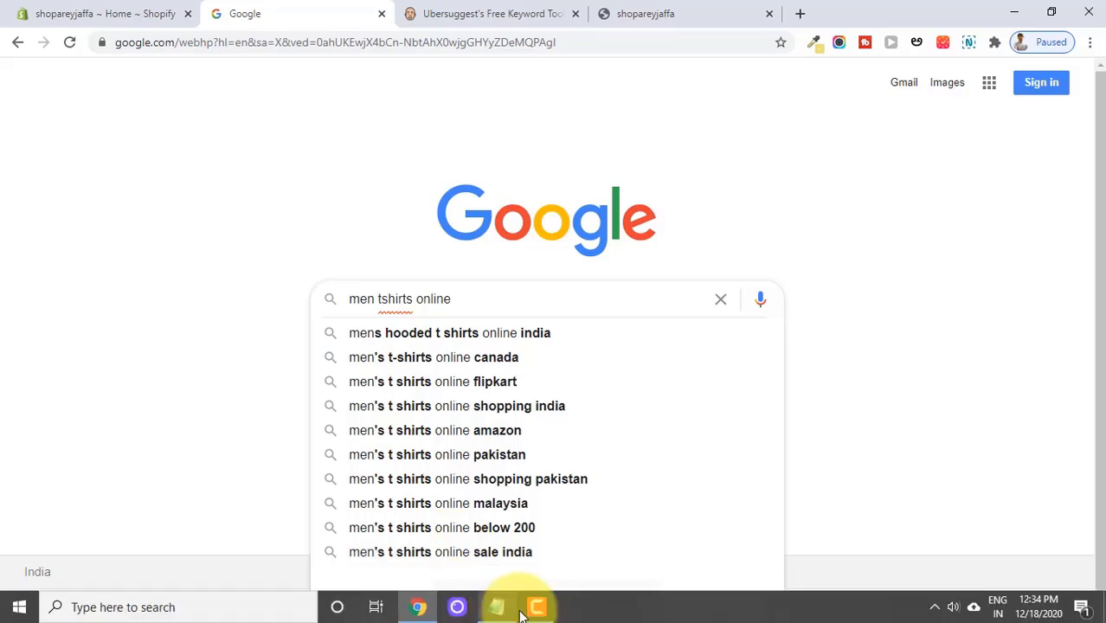
# Step: Switch to the Notepad notes and insert blank lines beneath "keyowrd Searching -"
pyautogui.click(500, 609)
pyautogui.press('Return')
pyautogui.press('Return')
pyautogui.press('Return')
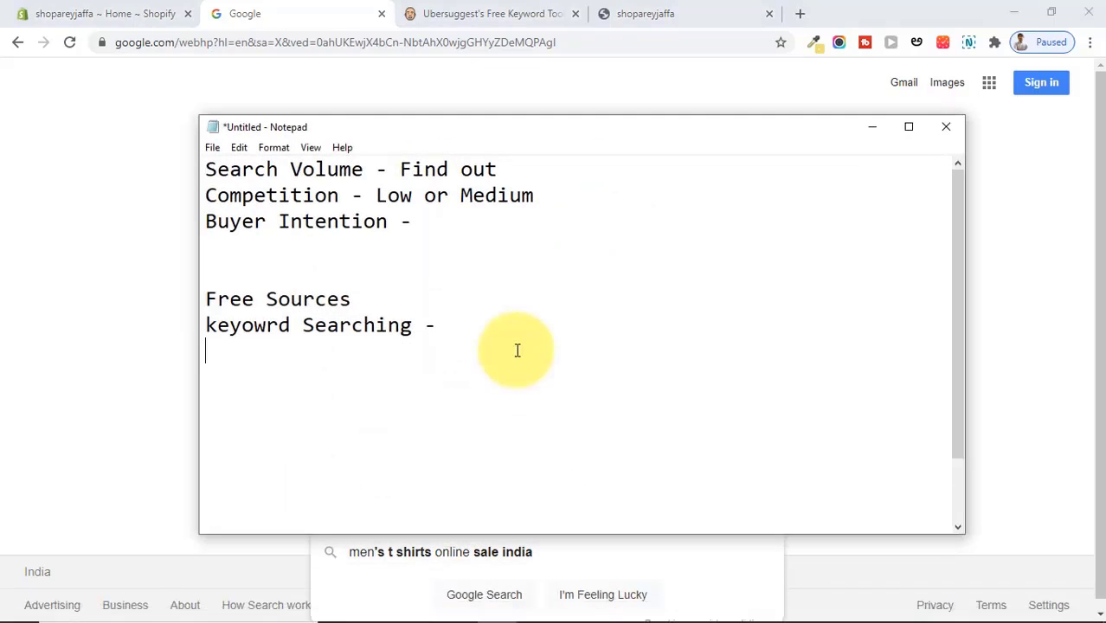
# Step: Return to Chrome, search Google for the suggestion "men's t shirts online sale india" and go to its related searches
pyautogui.hotkey('alt', 'Tab')
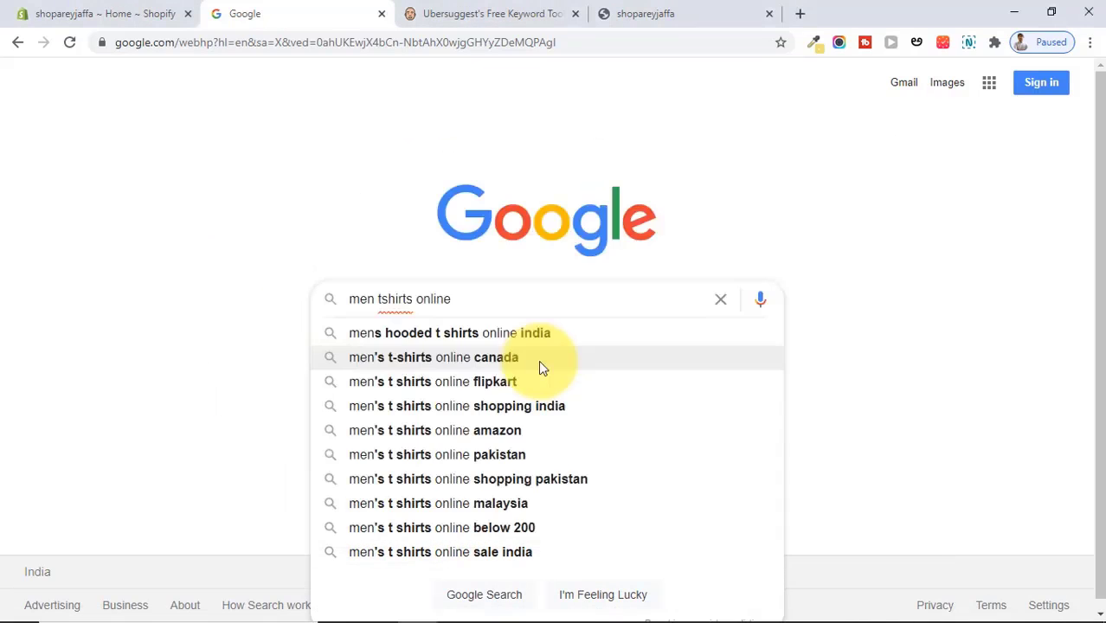
pyautogui.click(465, 553)
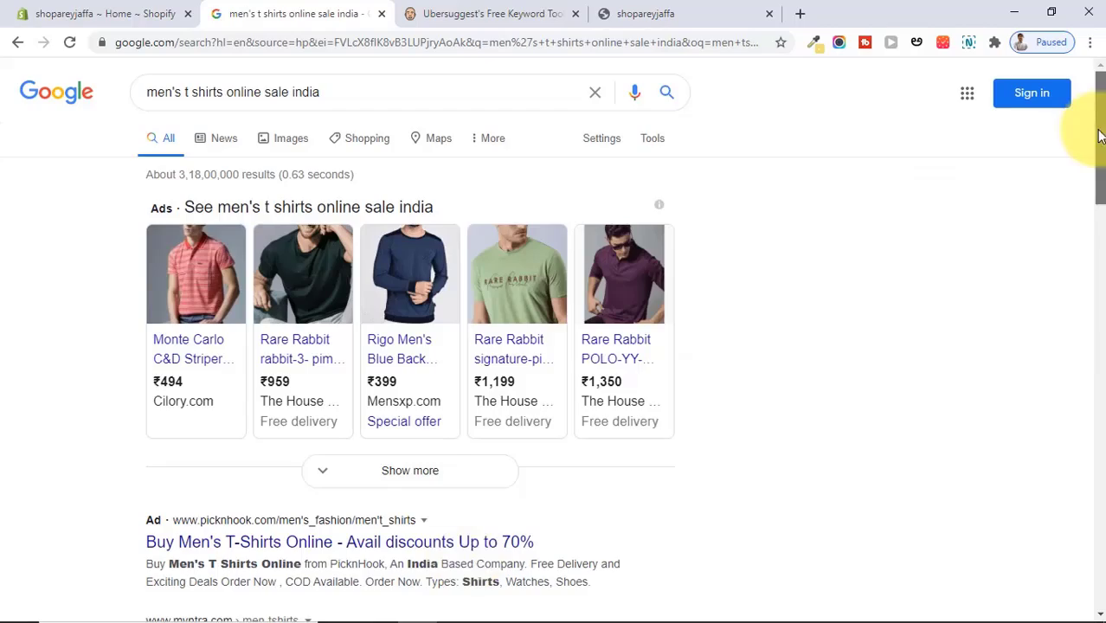
pyautogui.moveTo(1100, 136); pyautogui.dragTo(1091, 551)
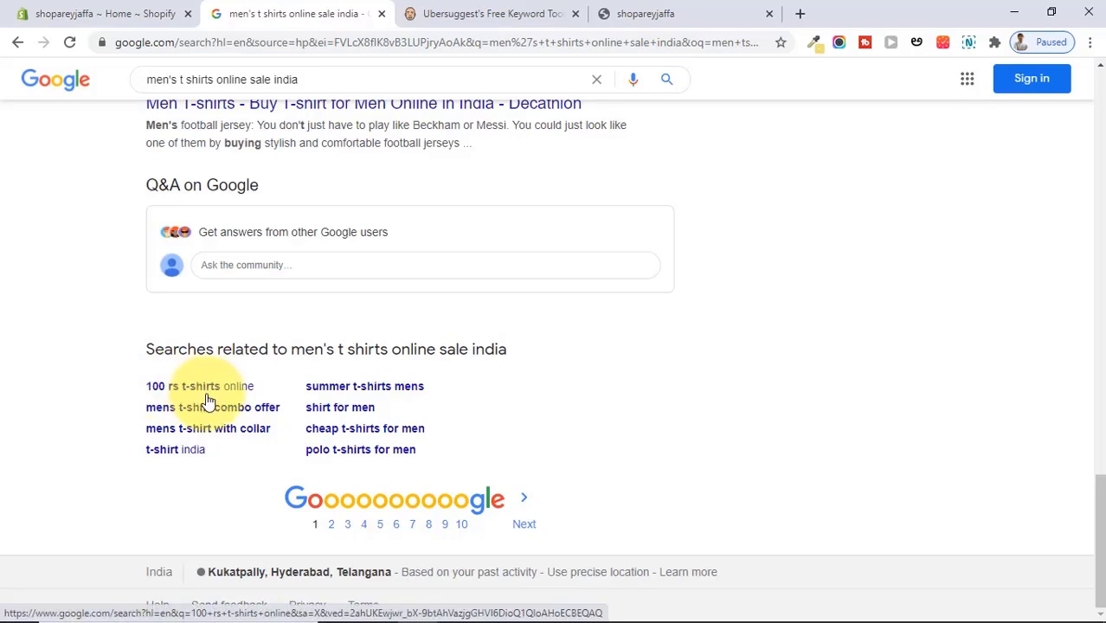
# Step: Switch to Notepad, add the related search "100rs tshirts online" on a new line of the keyword list, and put the notes away
pyautogui.click(498, 608)
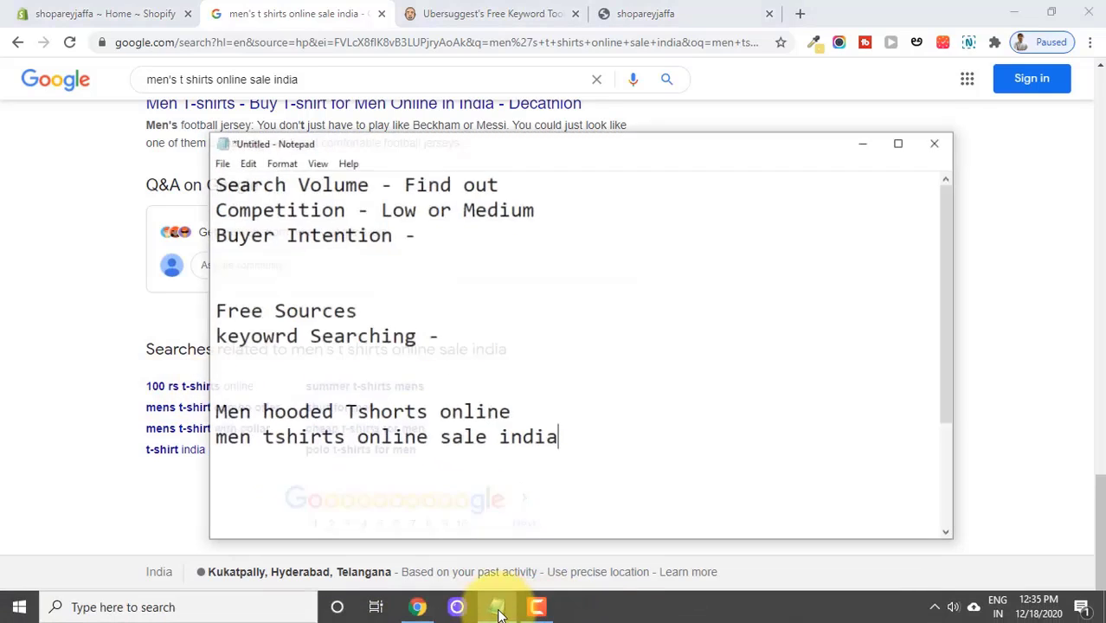
pyautogui.press('Return')
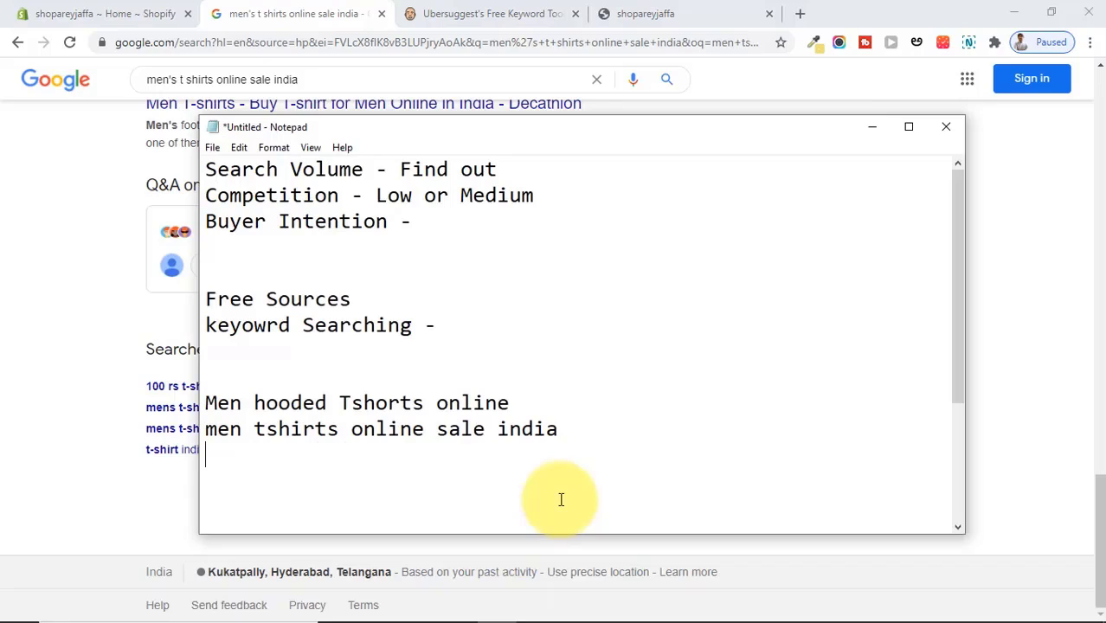
pyautogui.write('100rs t')
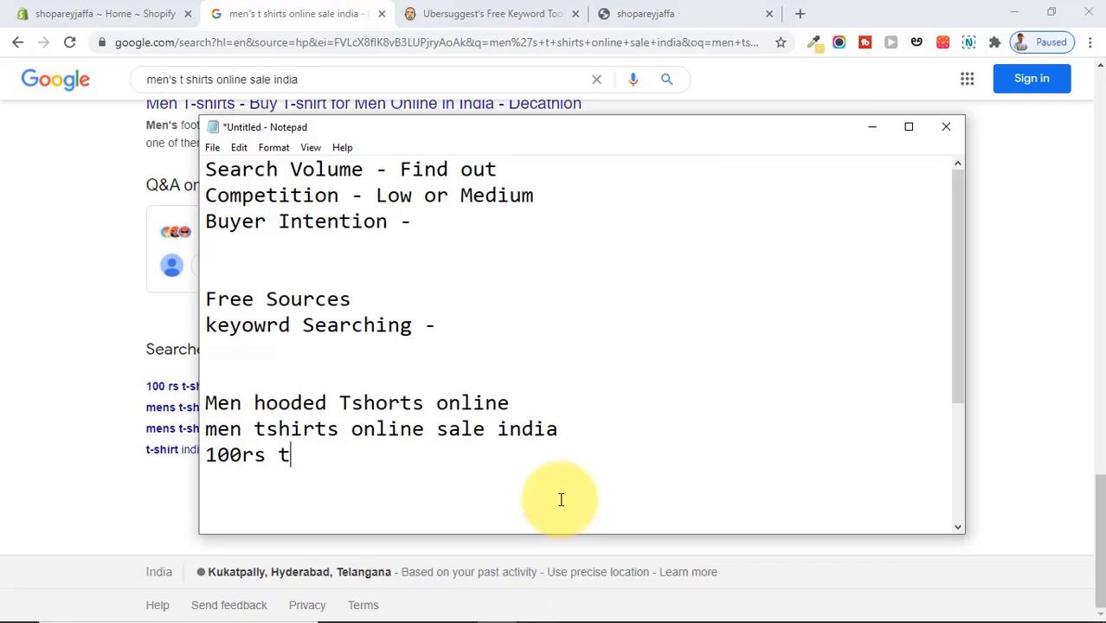
pyautogui.write('shirts online')
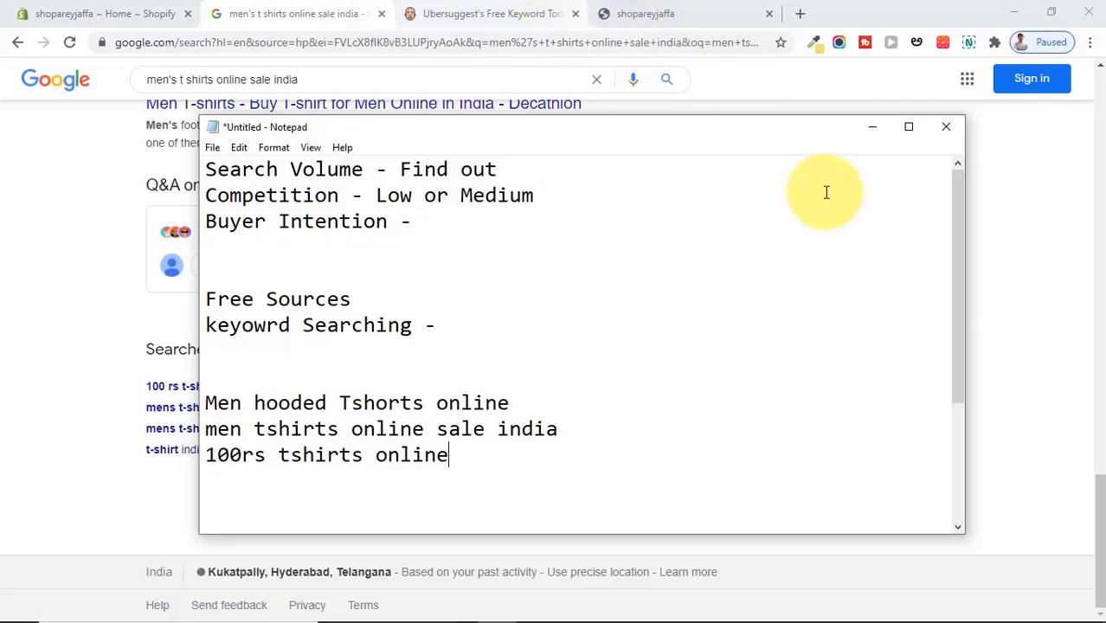
pyautogui.click(871, 127)
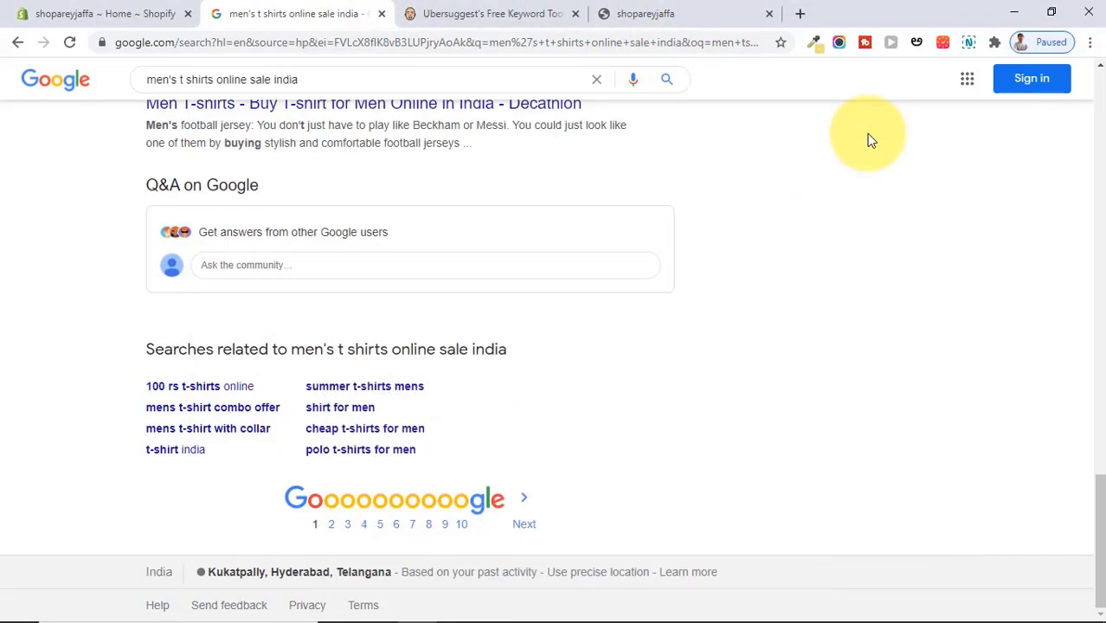
# Step: Switch to the store homepage and examine the products in its featured collection
pyautogui.click(678, 5)
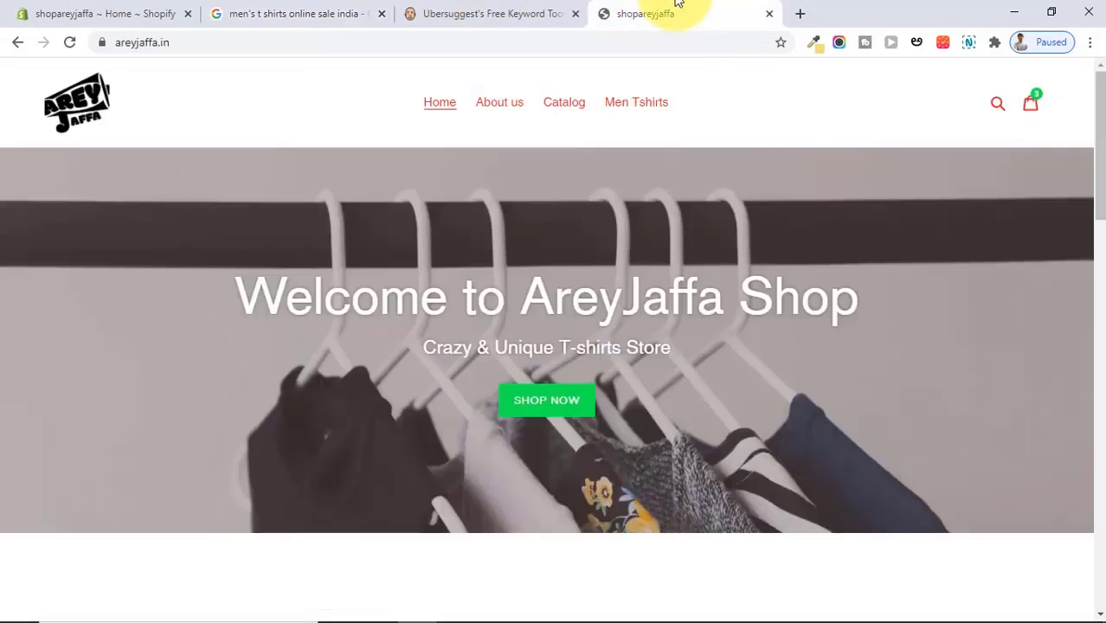
pyautogui.moveTo(1100, 95); pyautogui.dragTo(1098, 374)
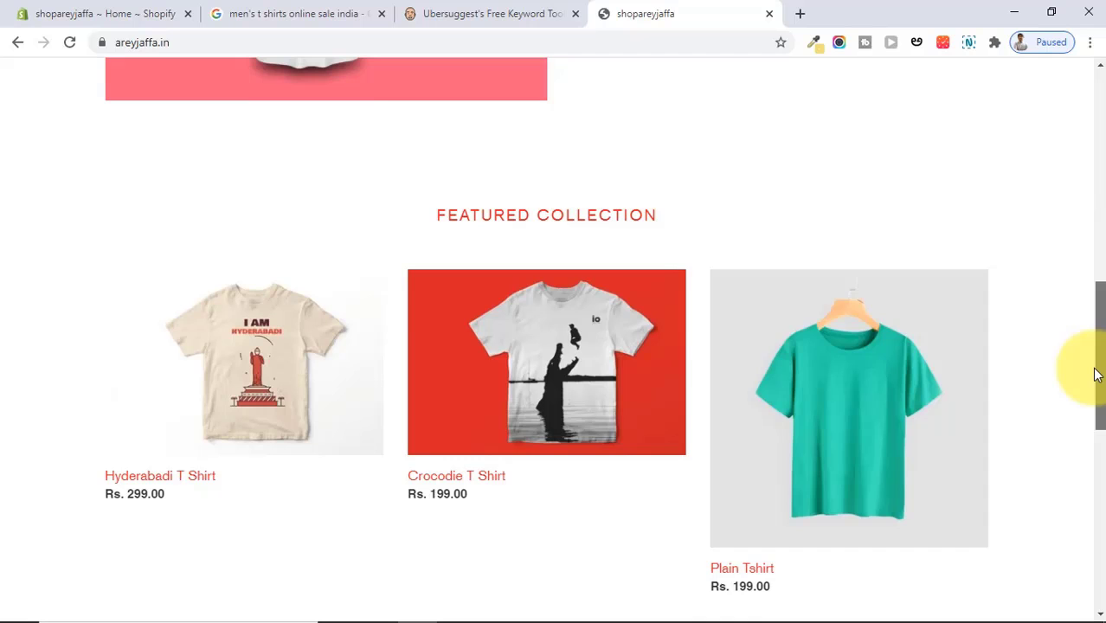
# Step: Return to the Google results and replace the query with "funny quotations tshirts" to get keyword suggestions
pyautogui.moveTo(1098, 374); pyautogui.dragTo(1093, 421)
pyautogui.click(260, 13)
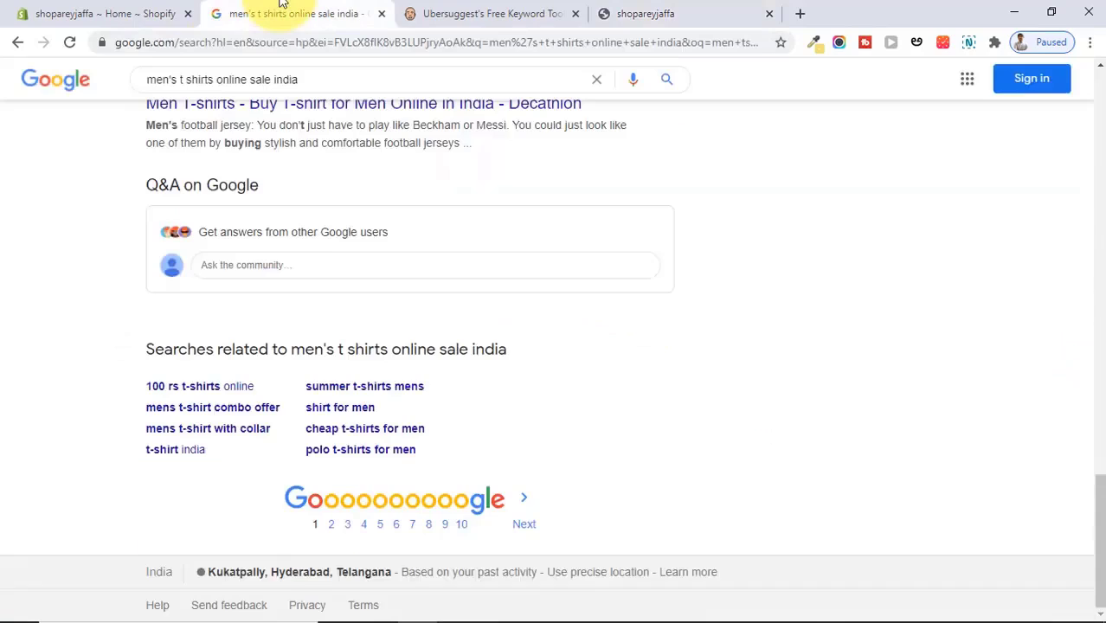
pyautogui.moveTo(301, 79); pyautogui.dragTo(58, 82)
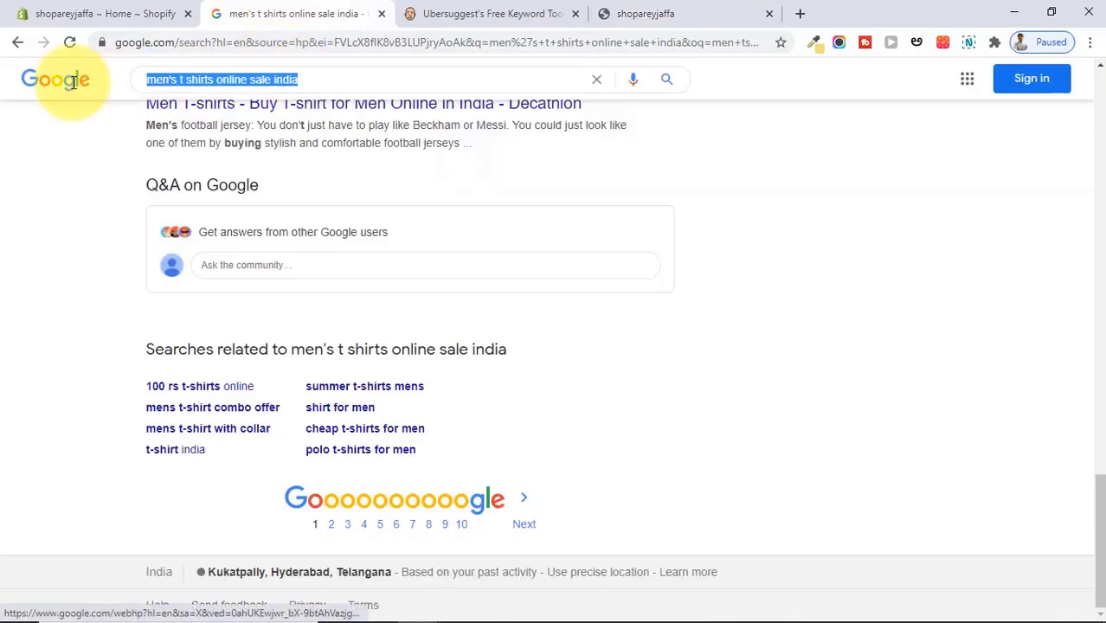
pyautogui.write('funny quotations tshirts')
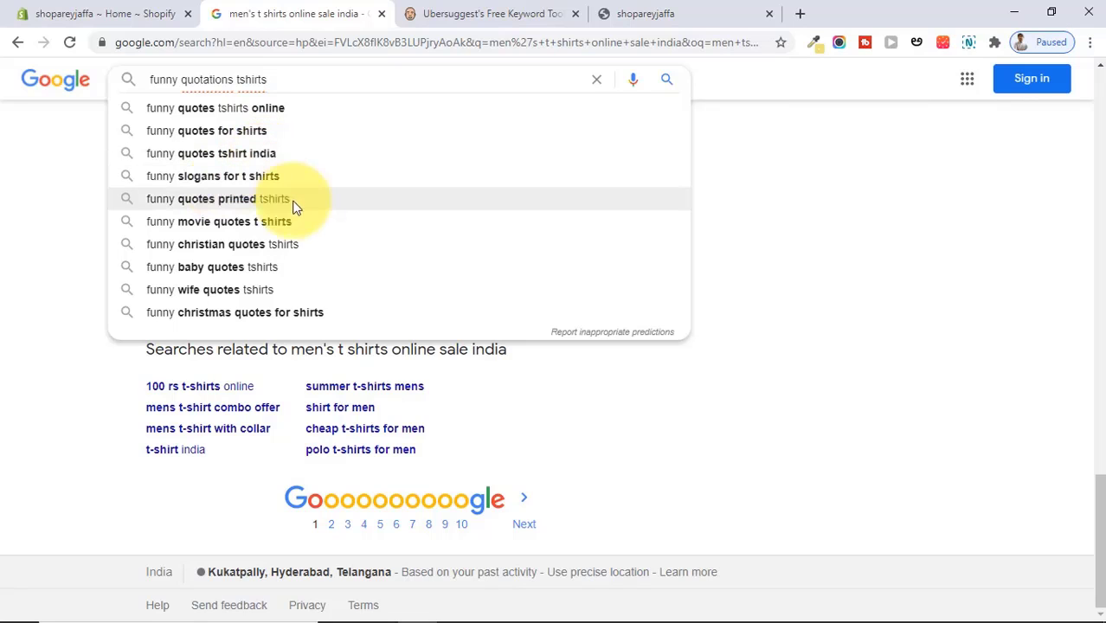
# Step: Switch to Notepad and add the suggested funny quotes, slogans, baby quotes and printed tshirts keywords, starting with "funny quotes tshirts online", below the list
pyautogui.click(499, 612)
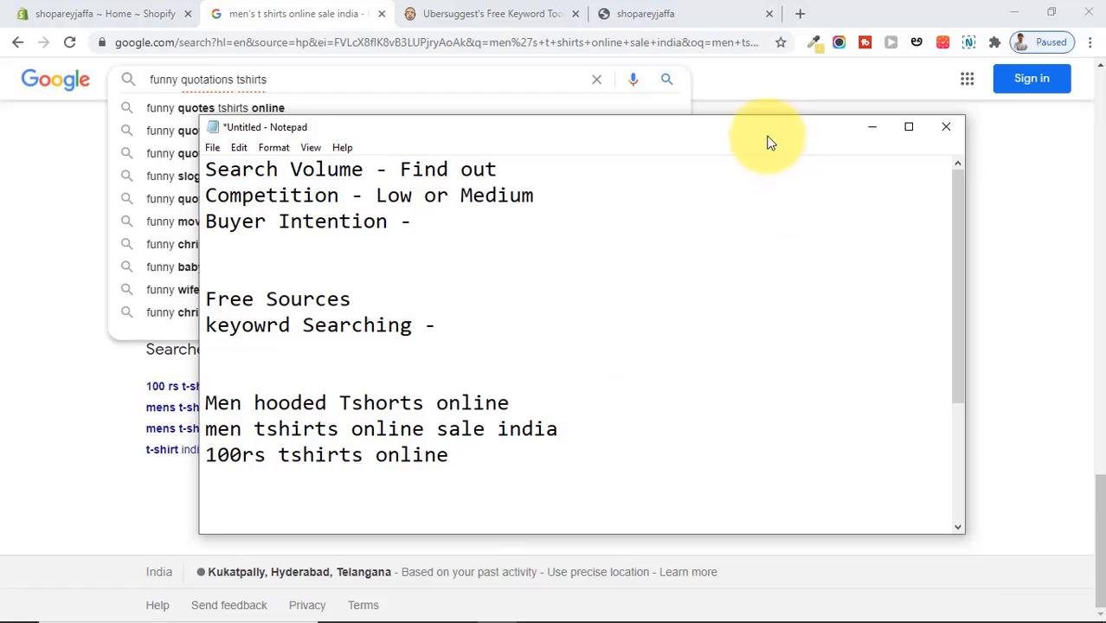
pyautogui.moveTo(768, 132); pyautogui.dragTo(1055, 13)
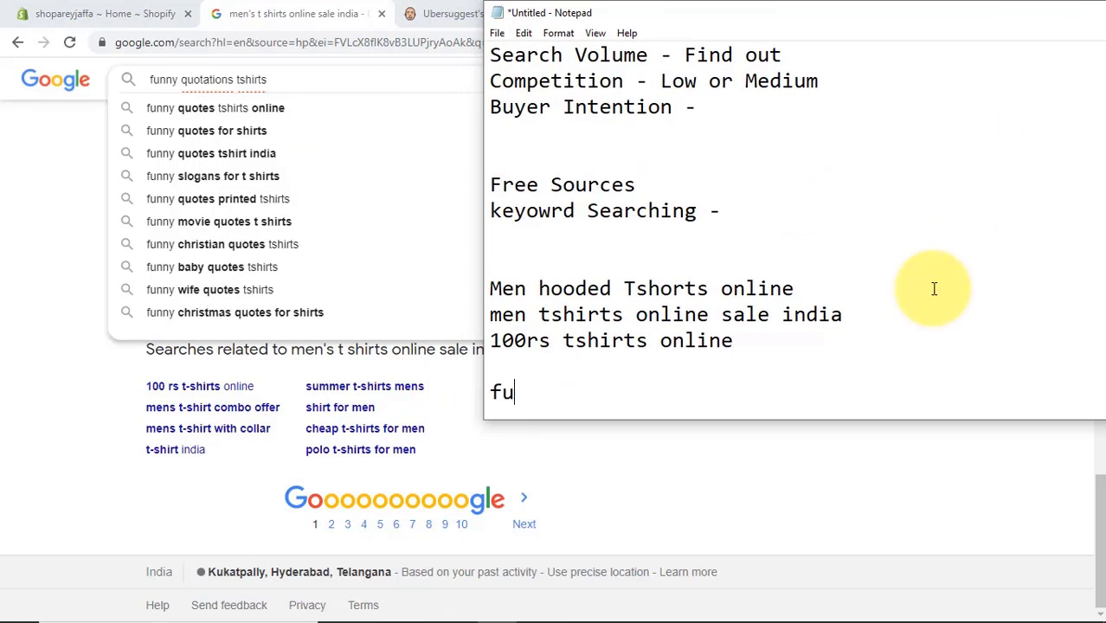
pyautogui.write('nny quotes tshirts online')
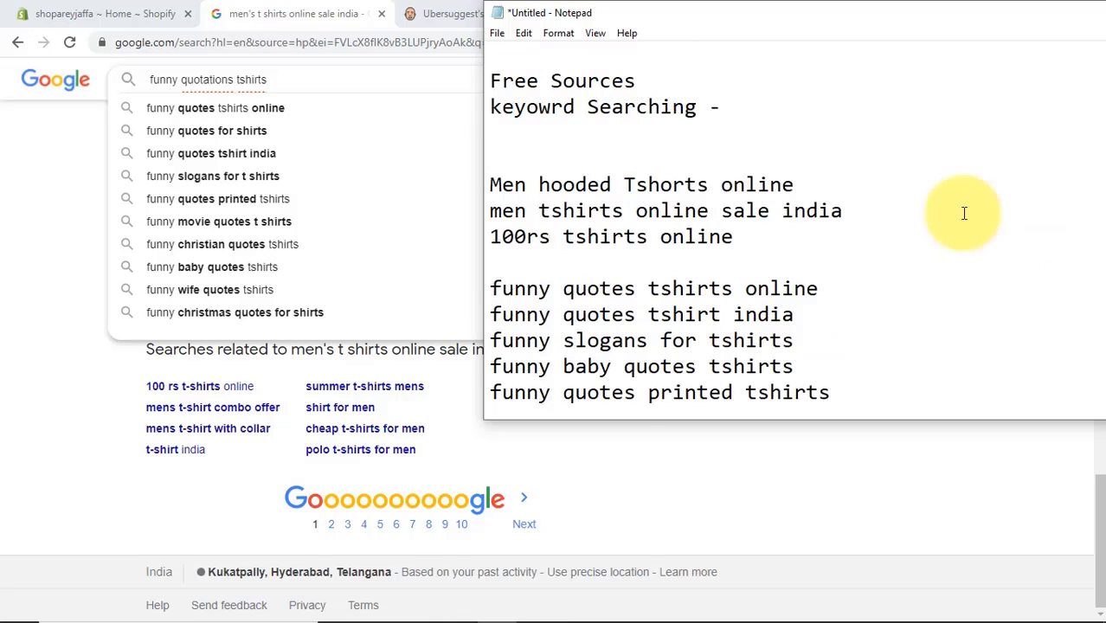
pyautogui.moveTo(494, 286); pyautogui.dragTo(575, 316)
pyautogui.click(839, 388)
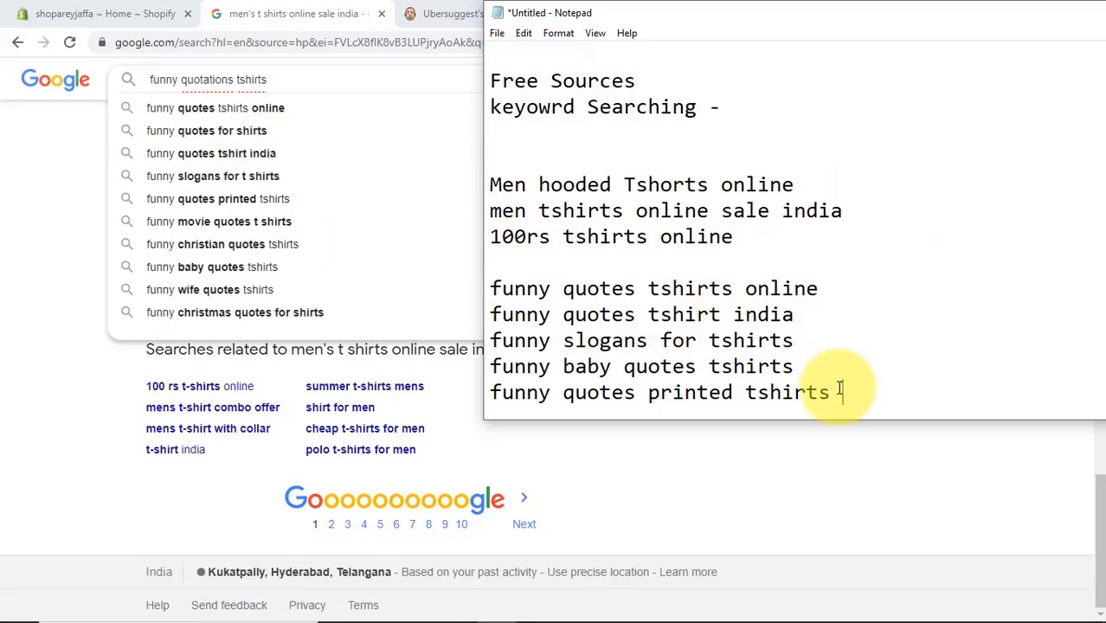
# Step: Return to Chrome, search Google for the suggestion "funny t shirts quotes & humor" and go to its related searches
pyautogui.click(523, 479)
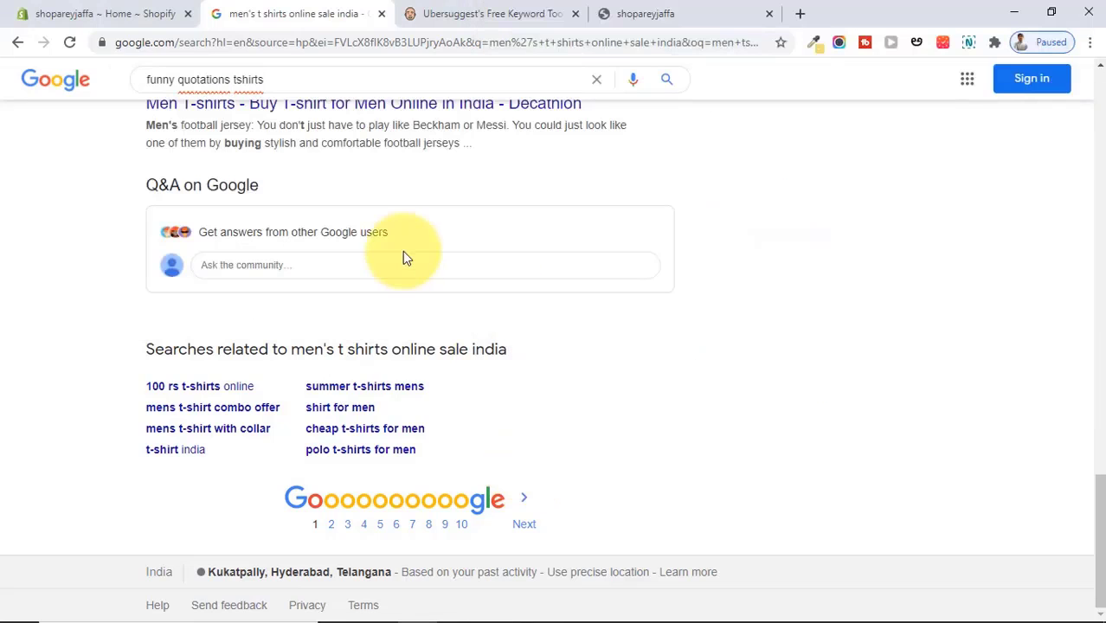
pyautogui.click(277, 83)
pyautogui.click(248, 198)
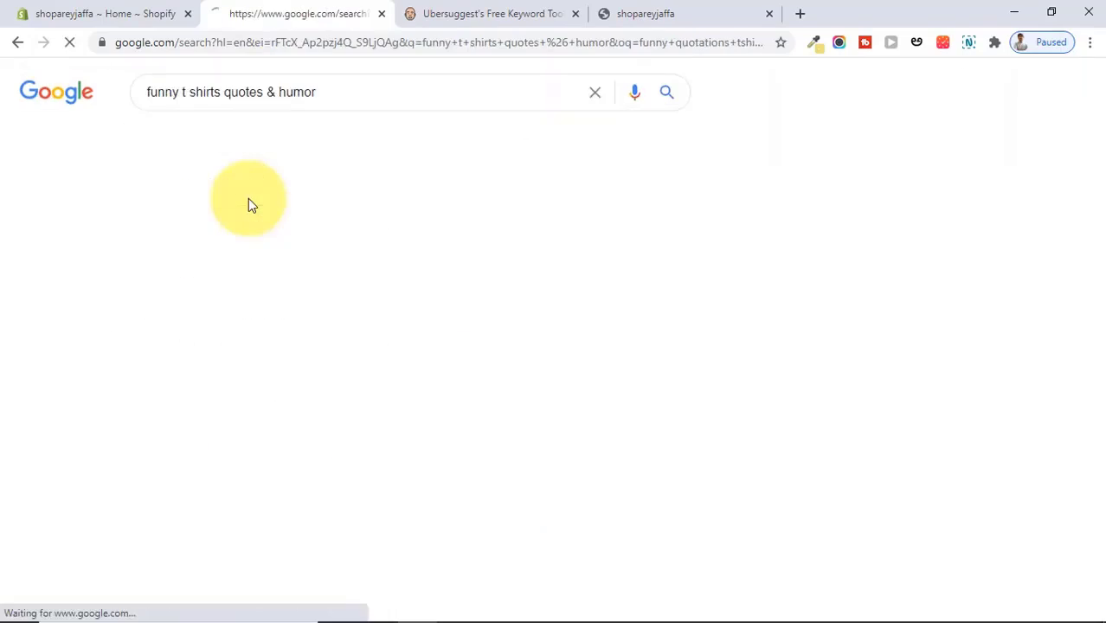
pyautogui.scroll(-15, 1093, 390)
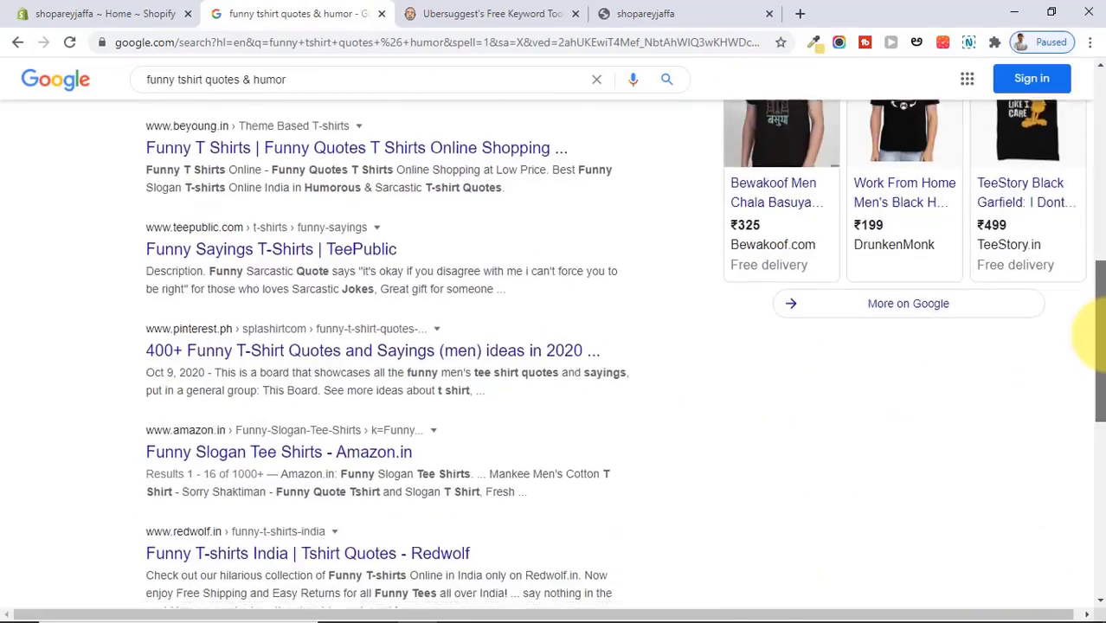
pyautogui.scroll(-1, 1093, 511)
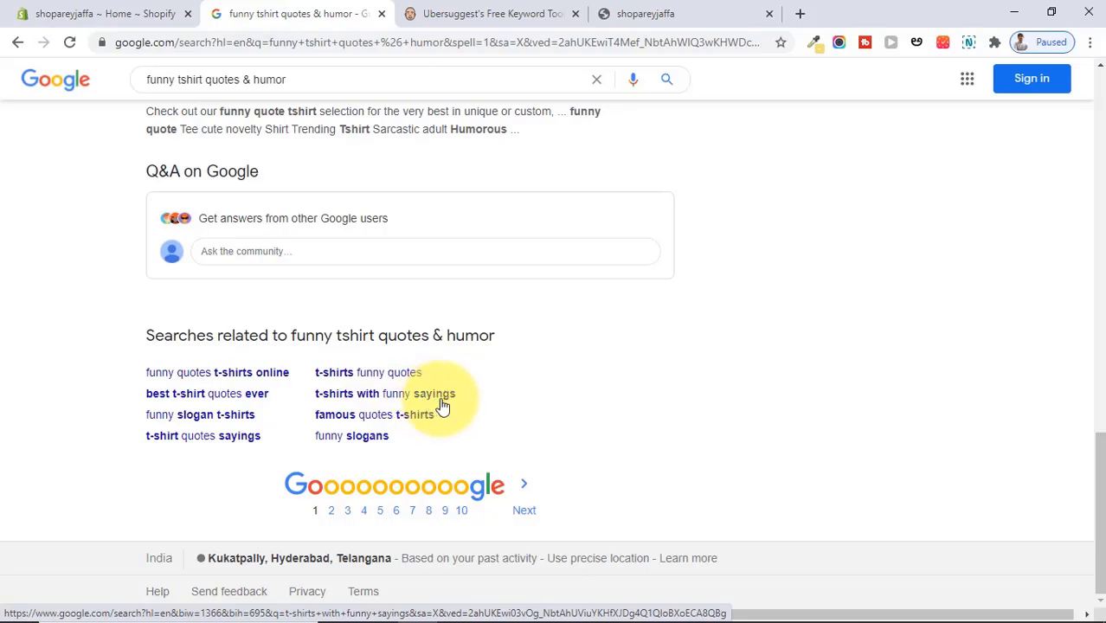
# Step: Switch to Notepad, add the related search "tshirts with funny sayings" to the keyword list, and put the notes away
pyautogui.click(492, 608)
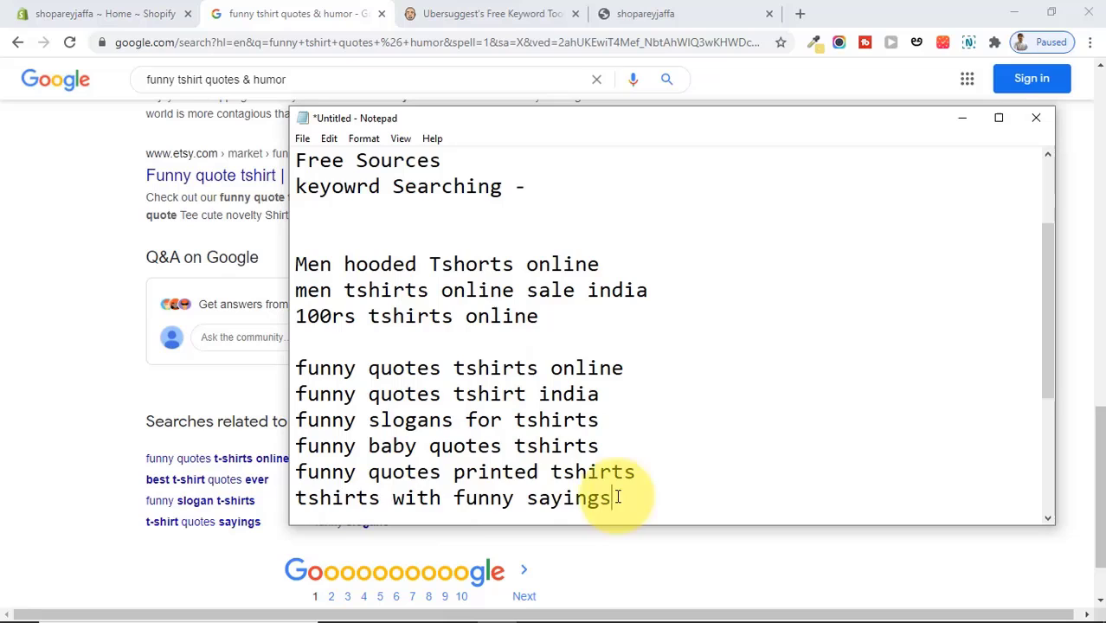
pyautogui.moveTo(617, 498); pyautogui.dragTo(502, 472)
pyautogui.click(961, 124)
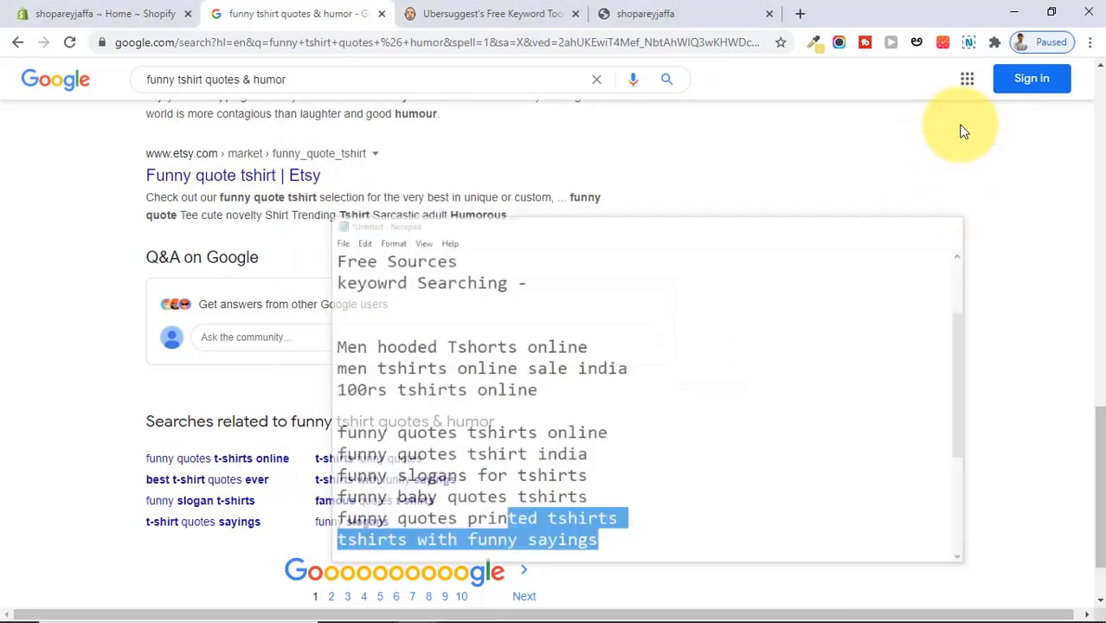
pyautogui.click(296, 80)
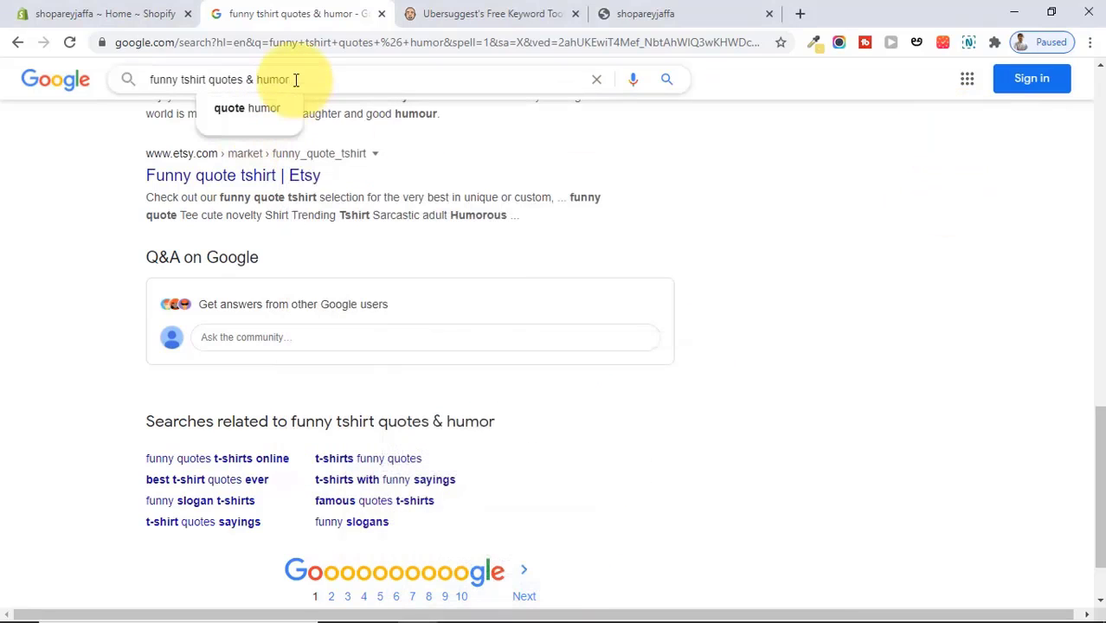
pyautogui.click(51, 322)
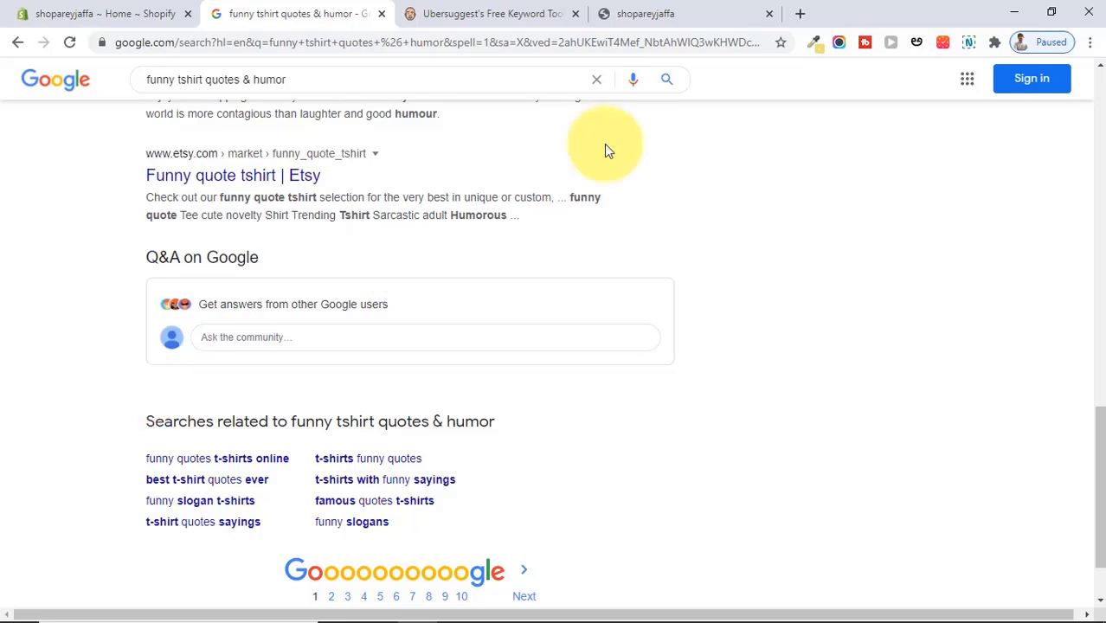
# Step: In a new browser tab, search for "google keyword planner" and open the Google Ads Keyword Planner page
pyautogui.click(800, 13)
pyautogui.write('goog')
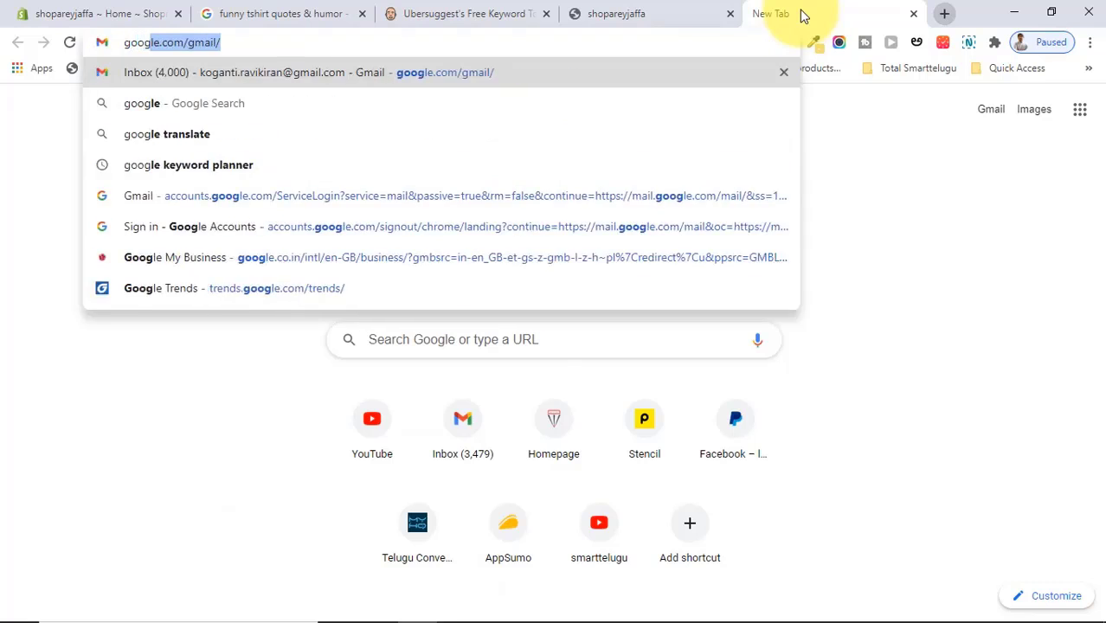
pyautogui.write('le key')
pyautogui.press('Return')
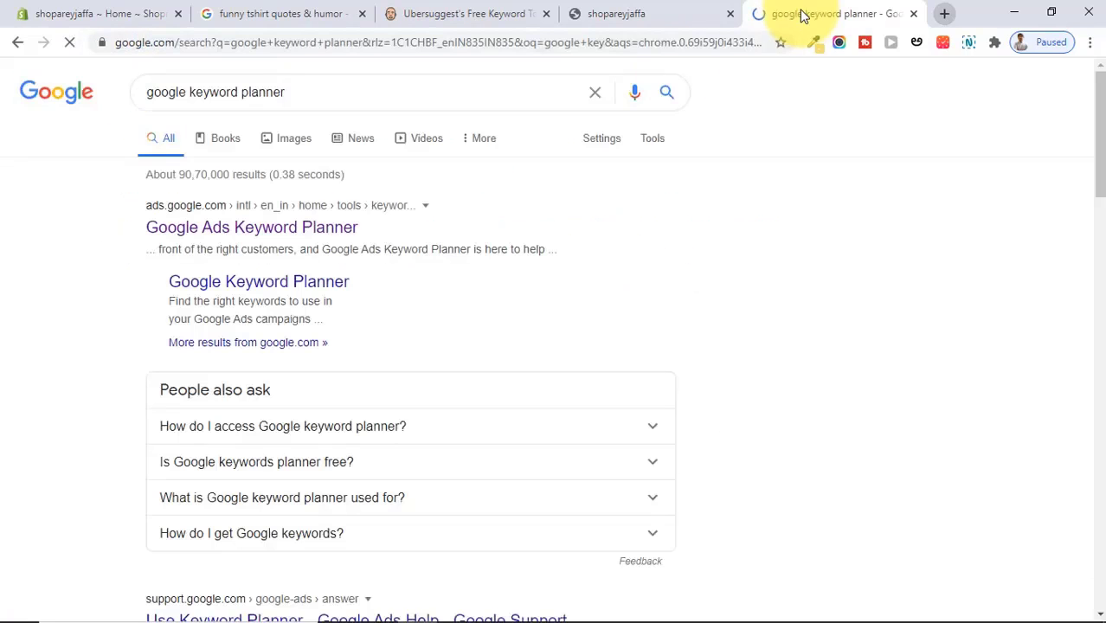
pyautogui.click(272, 233)
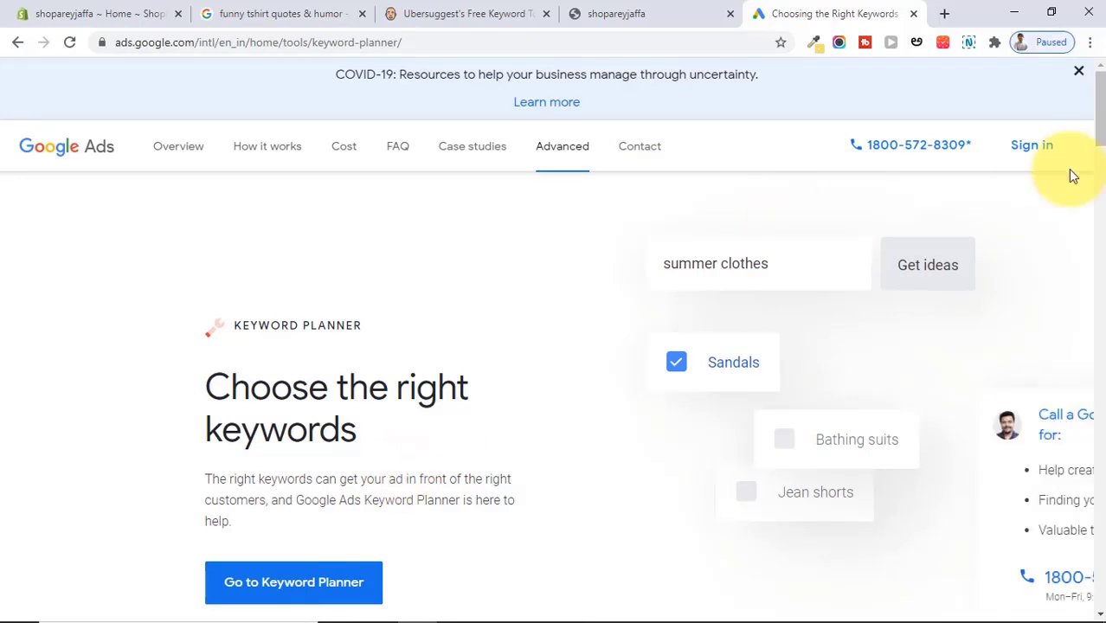
# Step: Sign in to Google Ads, start a new Google Ads account, and switch its setup to Expert Mode
pyautogui.click(1054, 149)
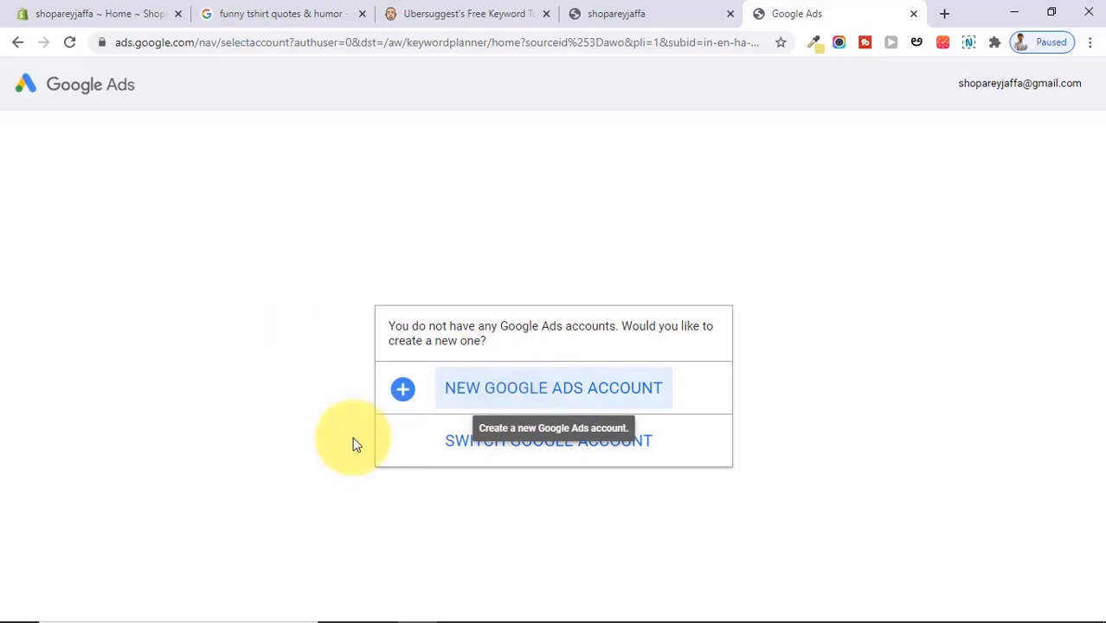
pyautogui.click(590, 392)
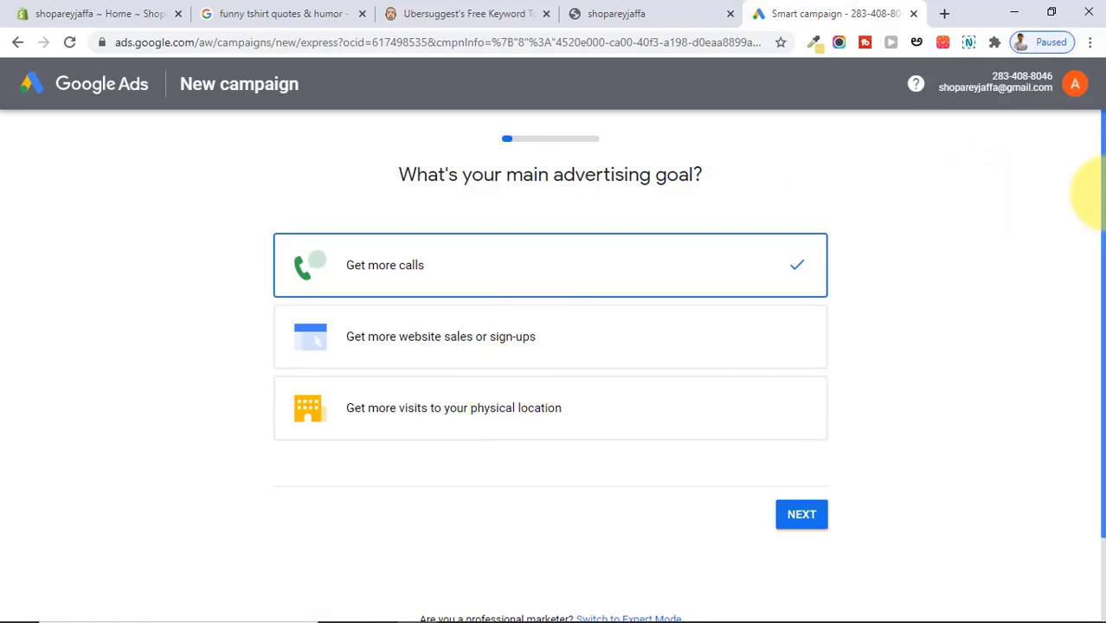
pyautogui.moveTo(1104, 205); pyautogui.dragTo(1102, 285)
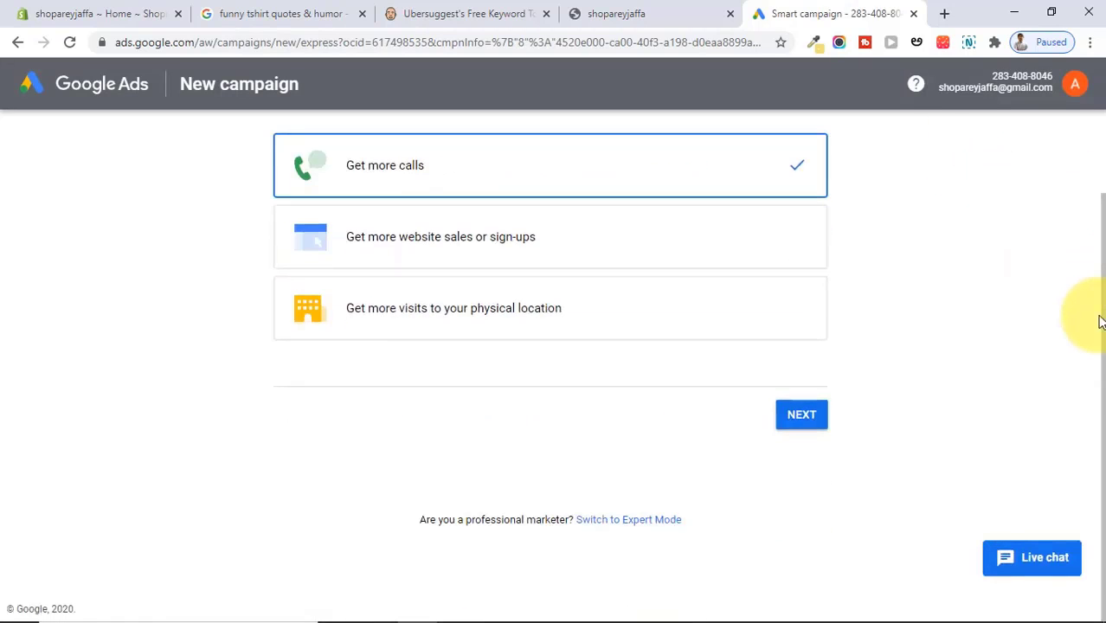
pyautogui.click(638, 522)
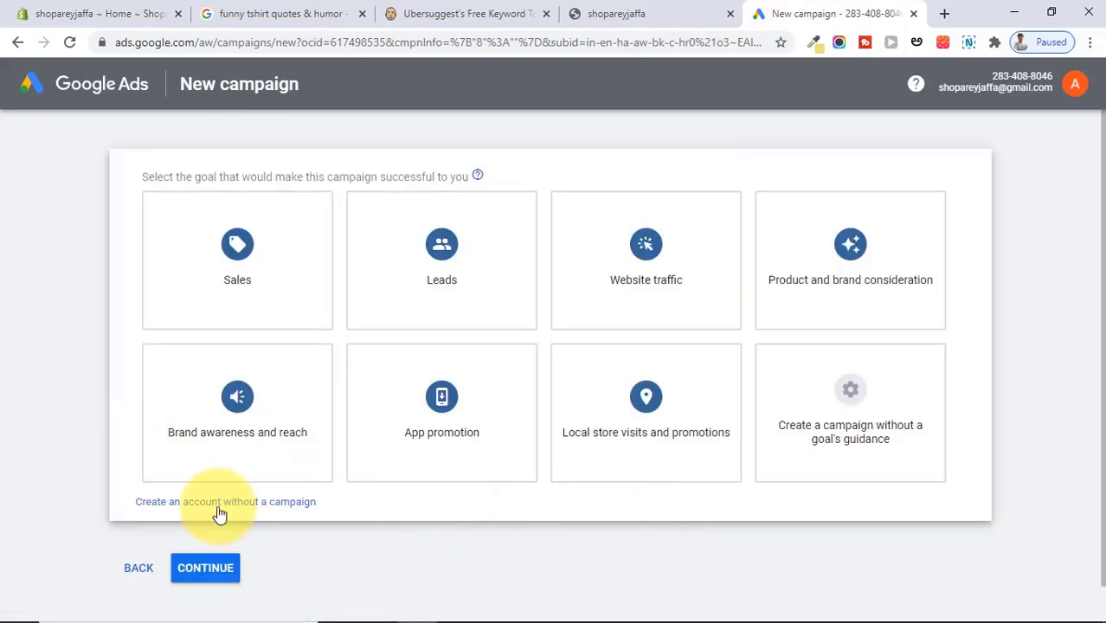
# Step: Create the account without a campaign, submit India, India Time and Indian Rupee as business information, and open the account
pyautogui.click(279, 507)
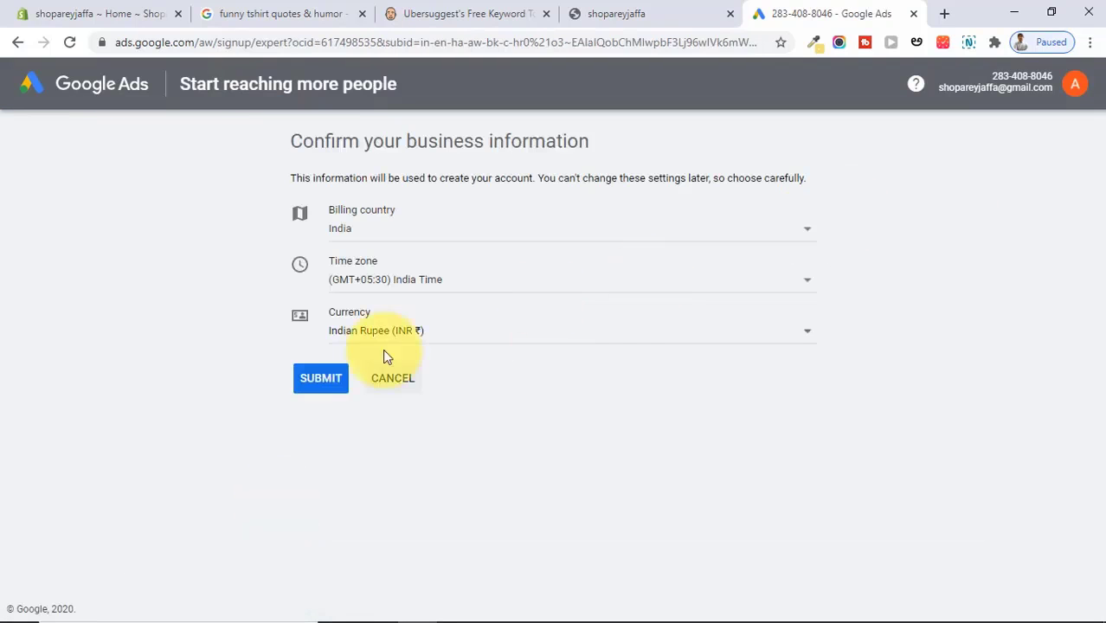
pyautogui.click(321, 380)
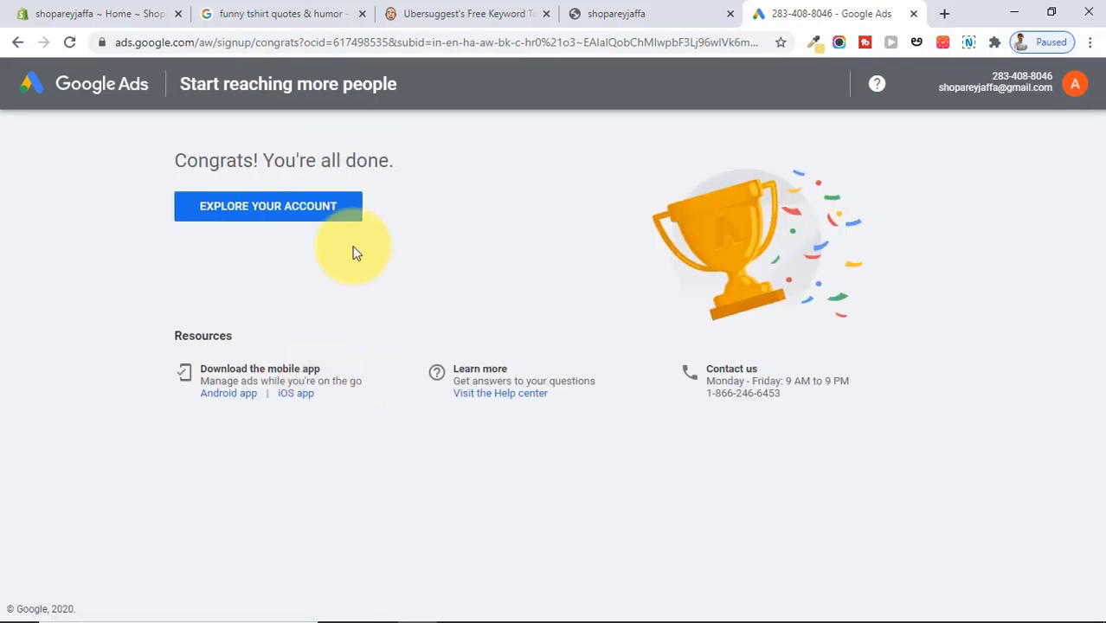
pyautogui.click(248, 221)
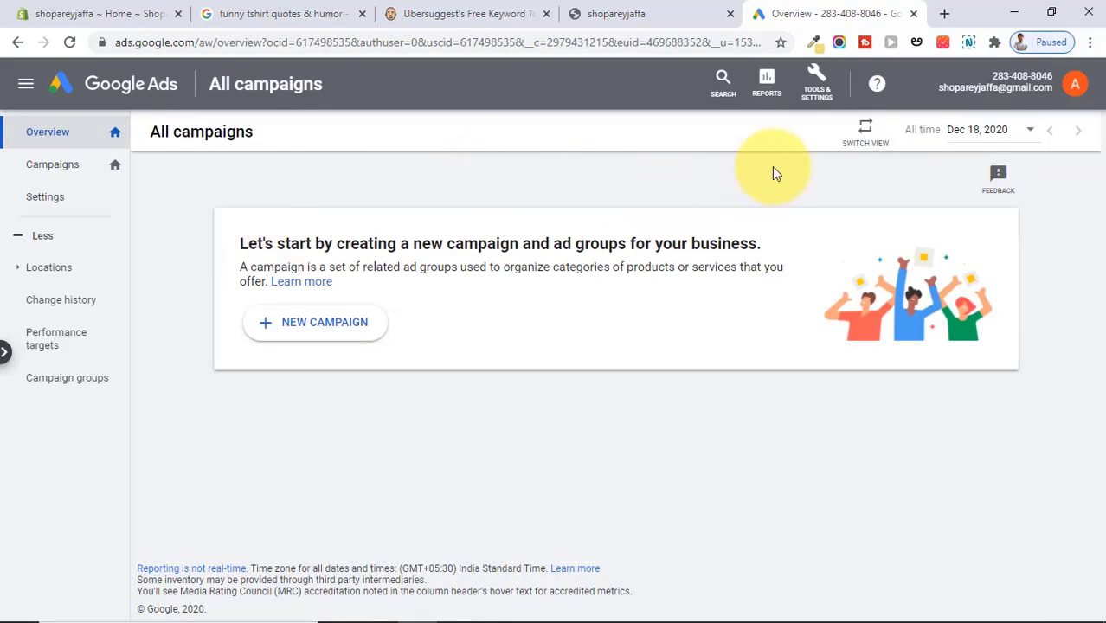
# Step: Open Keyword Planner in the Google Ads account, dismiss its guide, and start discovering new keywords
pyautogui.click(812, 104)
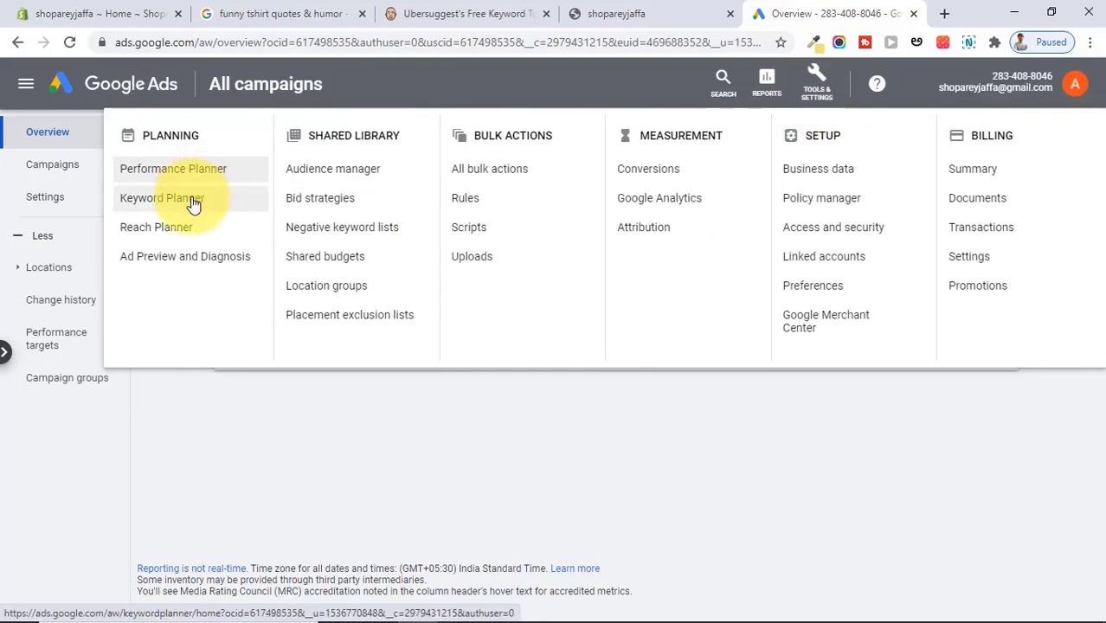
pyautogui.click(193, 202)
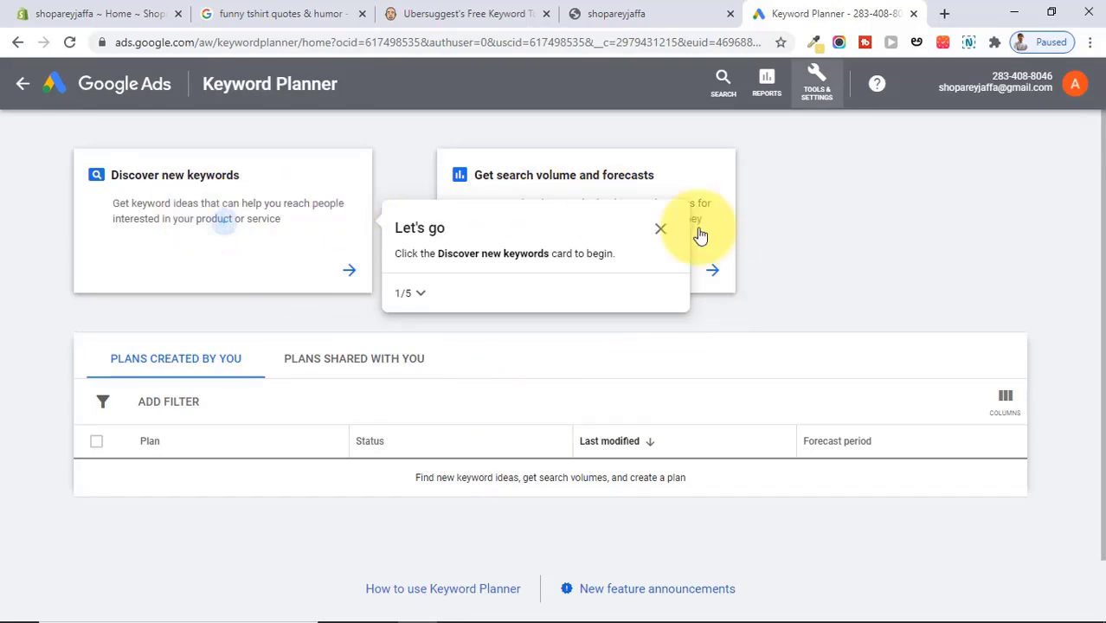
pyautogui.click(662, 232)
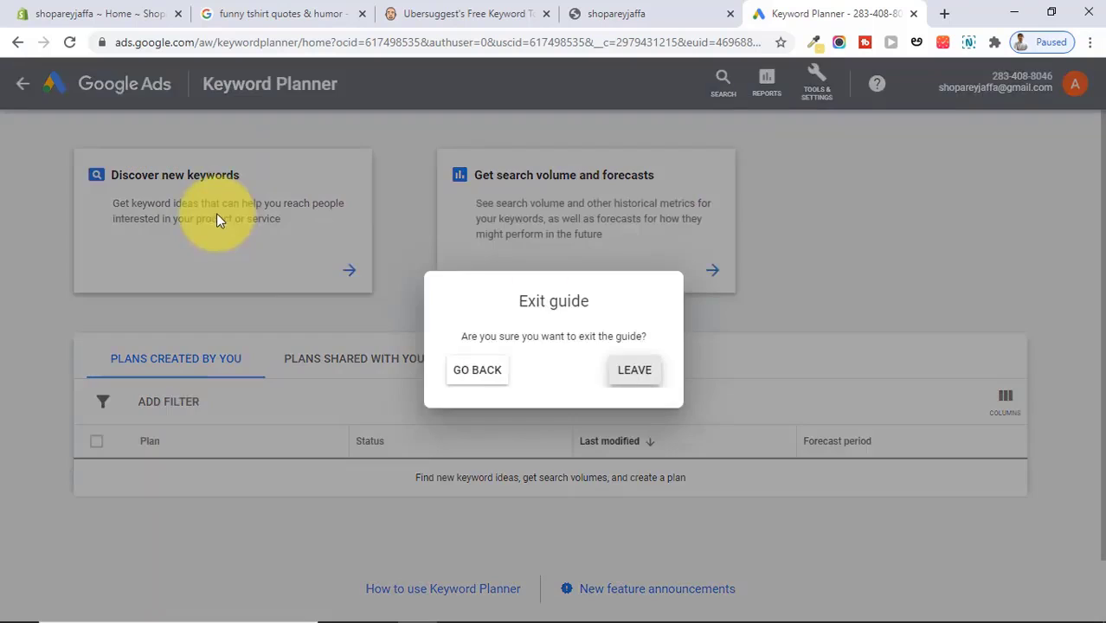
pyautogui.click(482, 369)
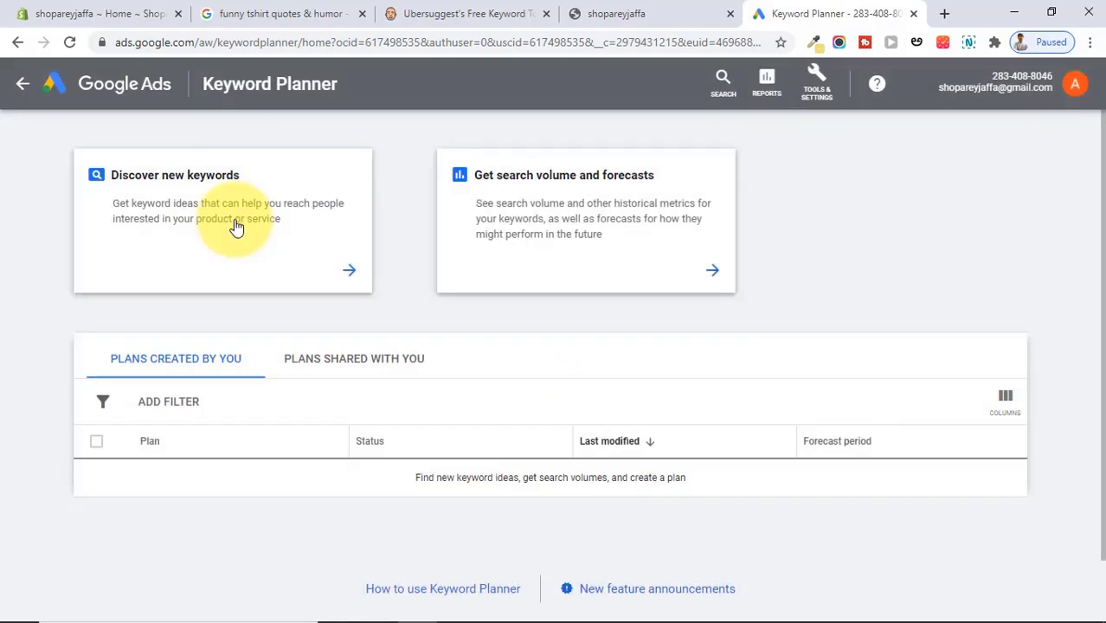
pyautogui.click(235, 226)
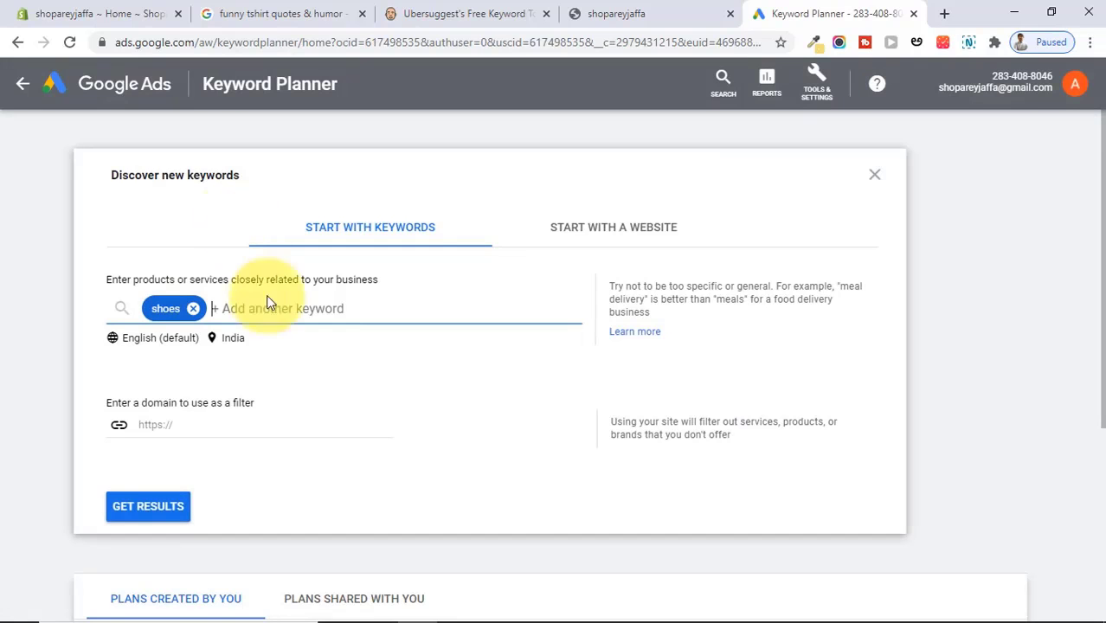
# Step: Replace the "shoes" seed keyword with funny quotes tshirts online, tshirts with funny sayings, 100rs tshirts online and men tshirts online sale india from the Notepad list
pyautogui.click(505, 610)
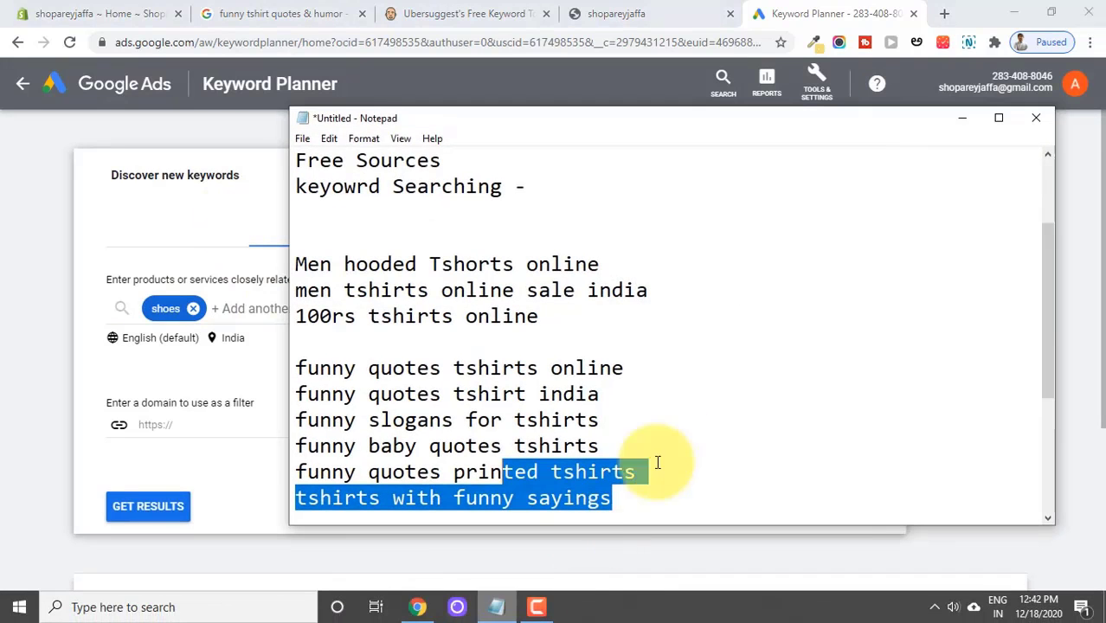
pyautogui.click(690, 376)
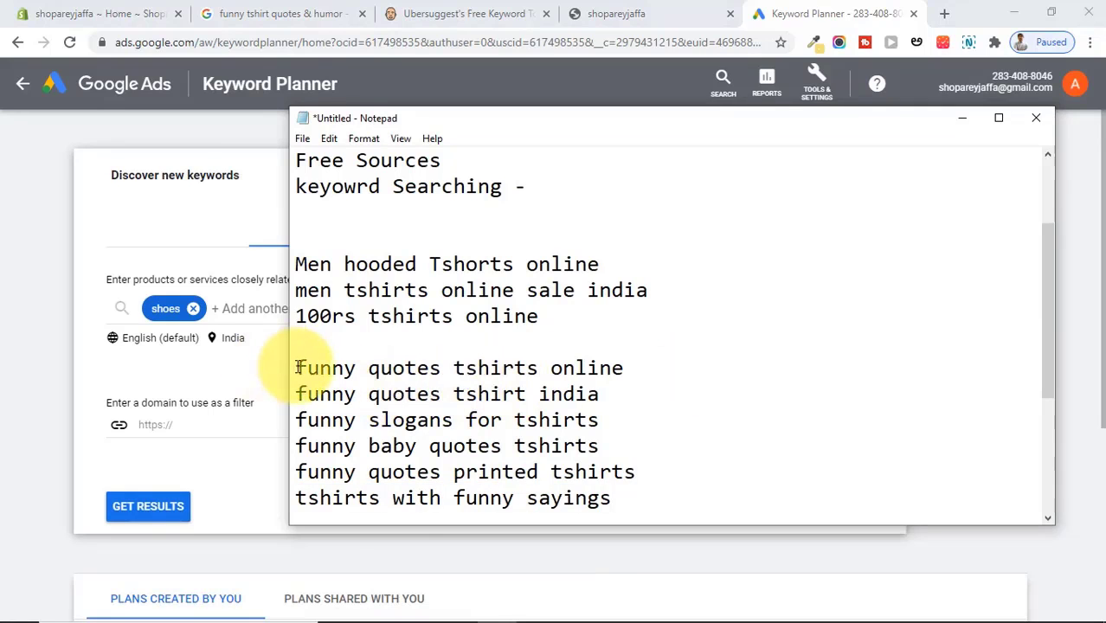
pyautogui.moveTo(297, 368); pyautogui.dragTo(664, 374)
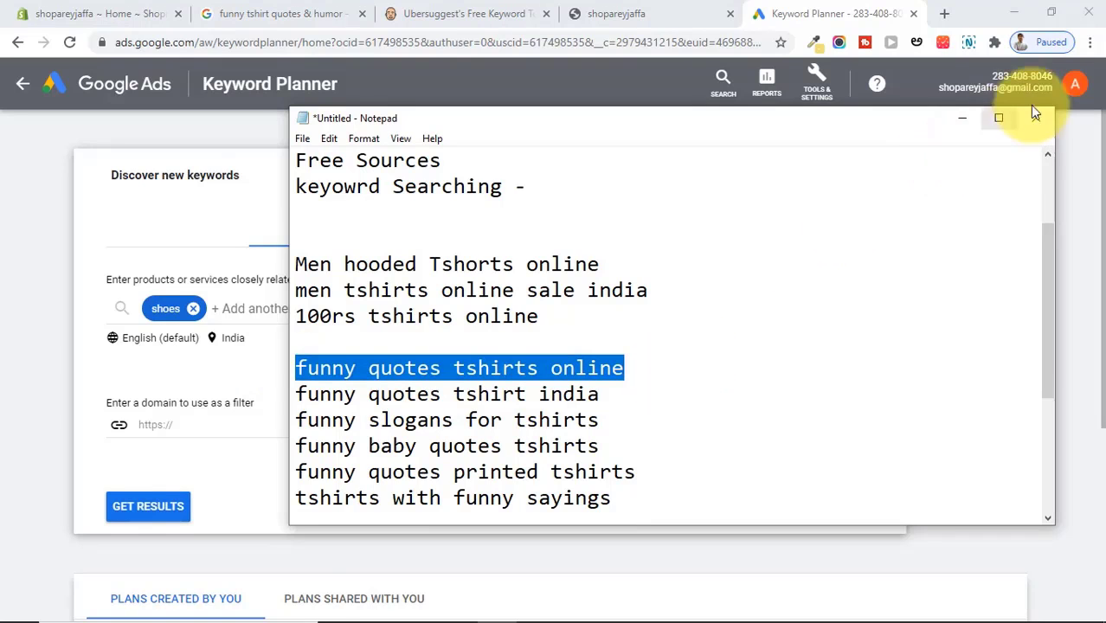
pyautogui.click(976, 120)
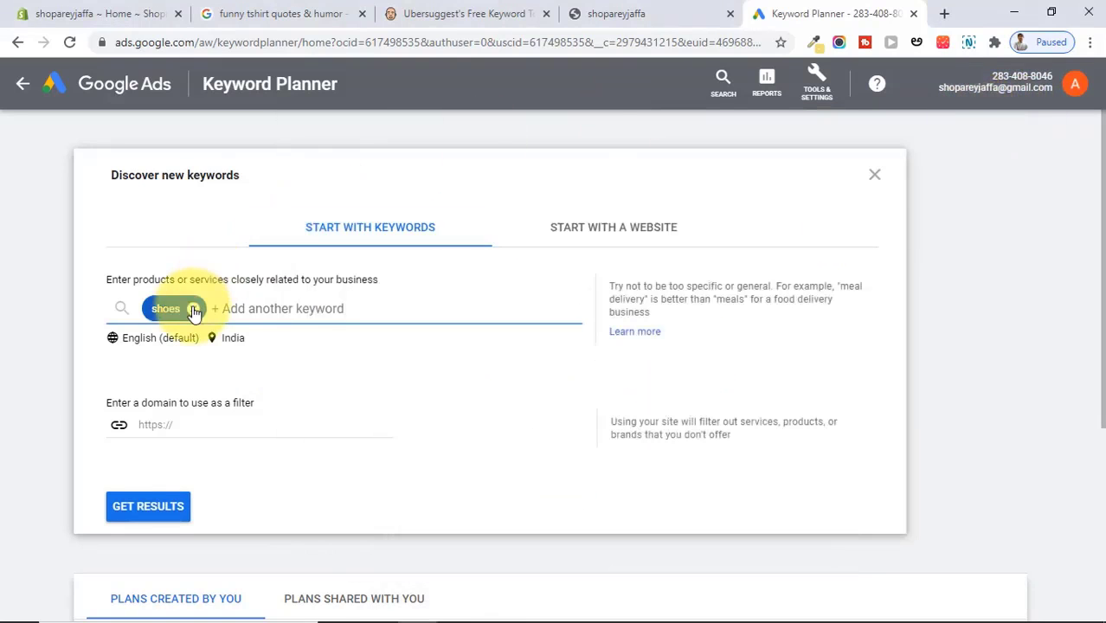
pyautogui.click(195, 310)
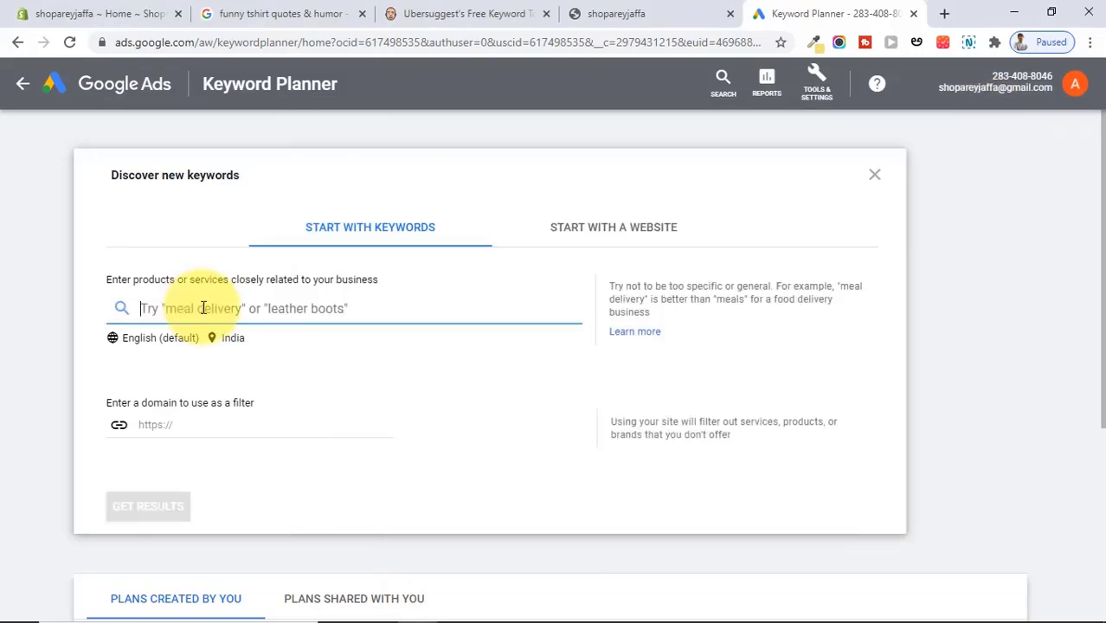
pyautogui.hotkey('ctrl', 'v')
pyautogui.press('Return')
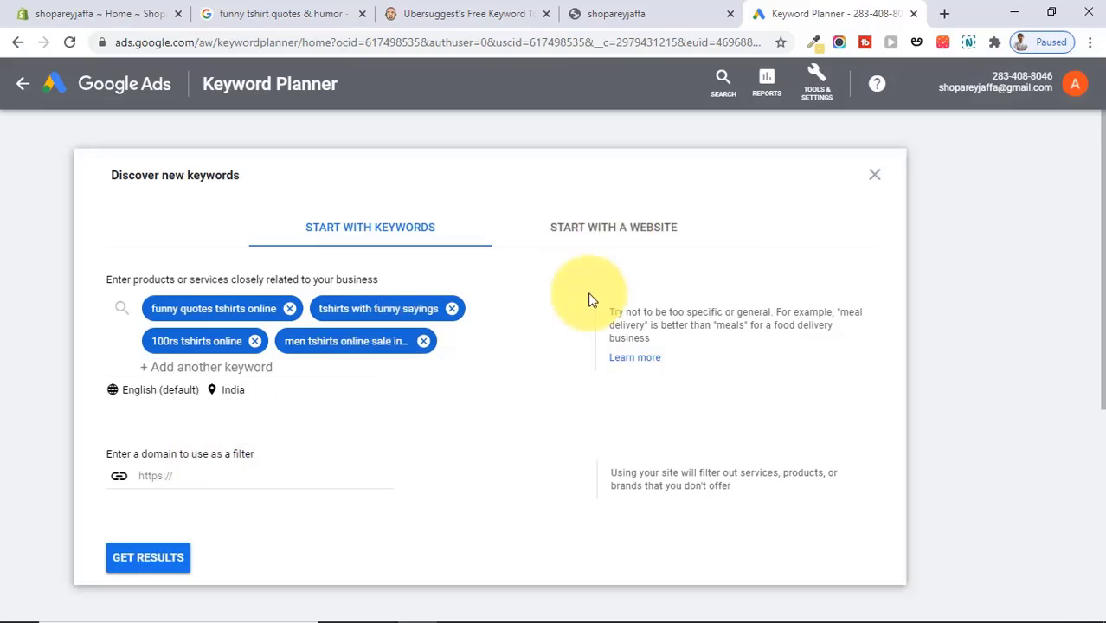
pyautogui.click(588, 245)
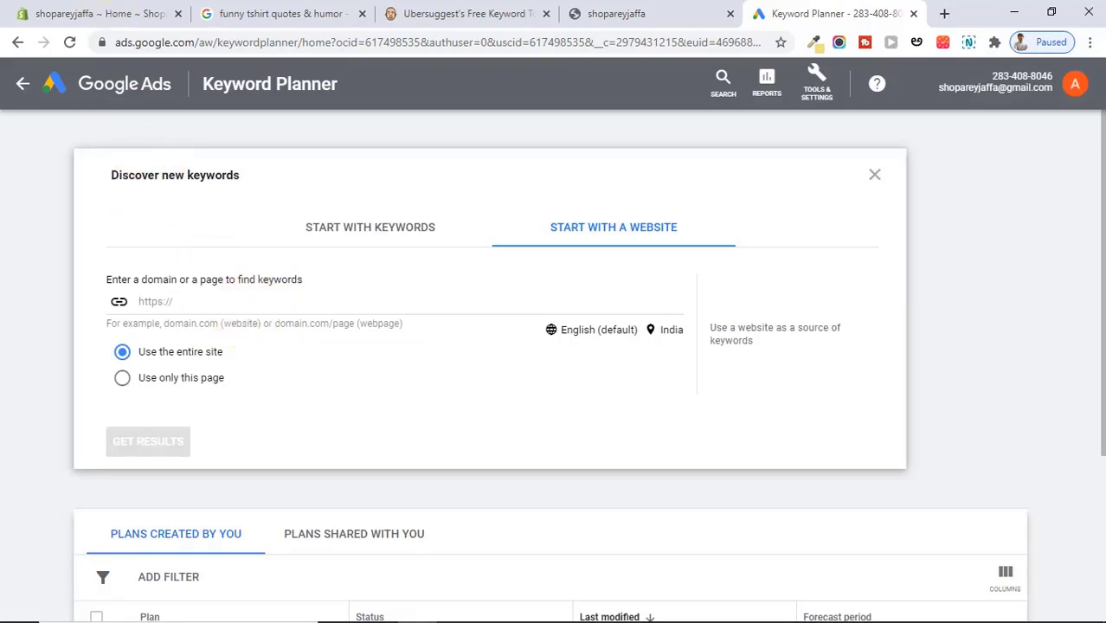
pyautogui.click(120, 7)
pyautogui.click(612, 8)
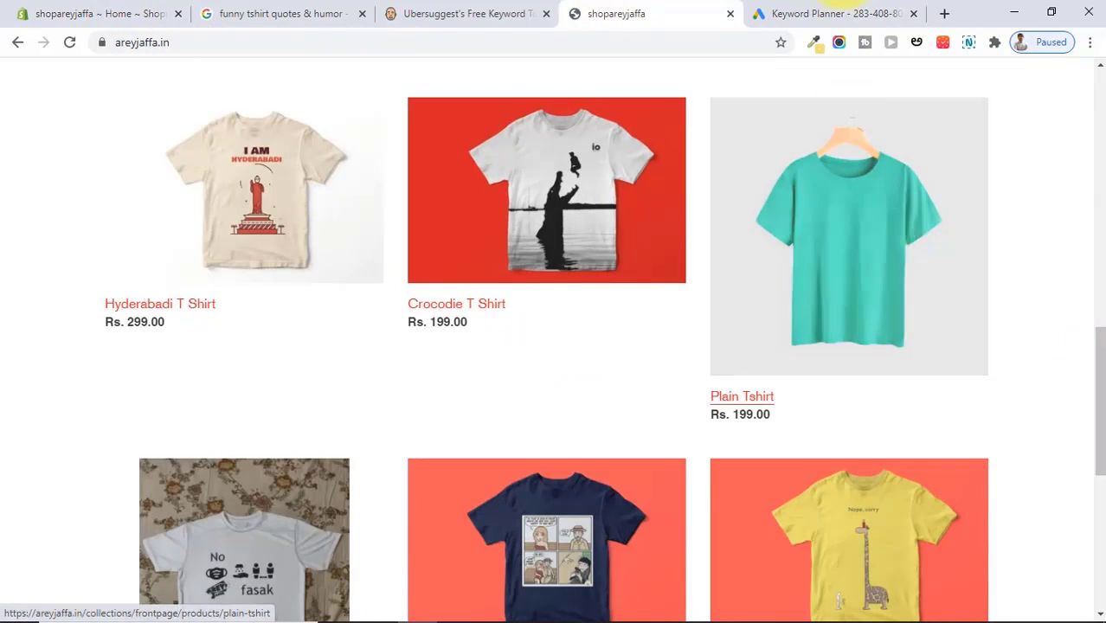
pyautogui.click(832, 13)
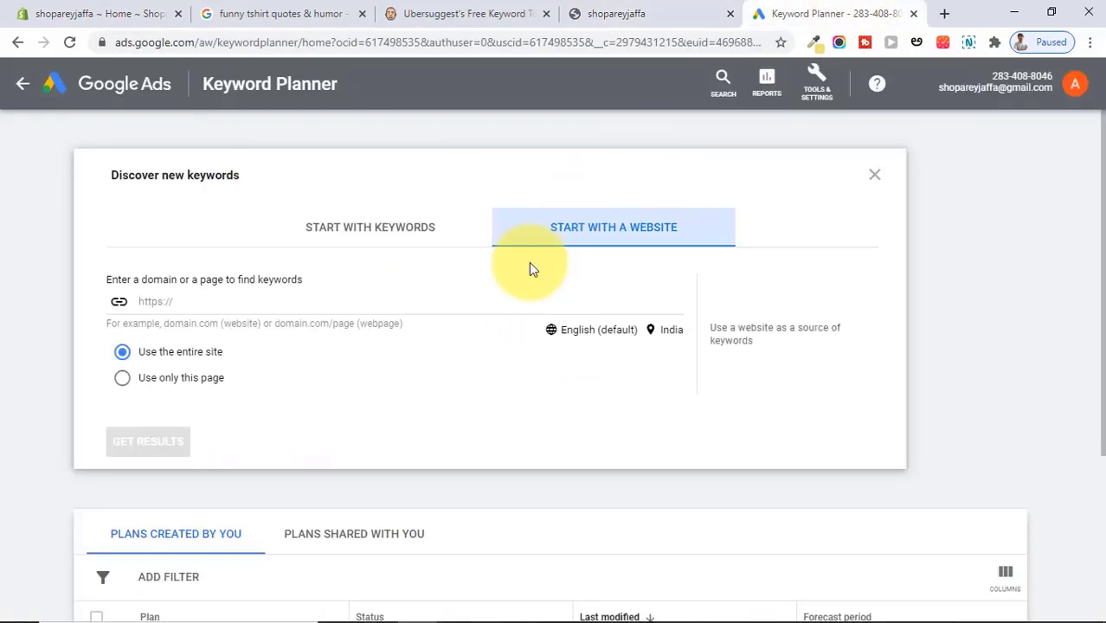
pyautogui.click(415, 226)
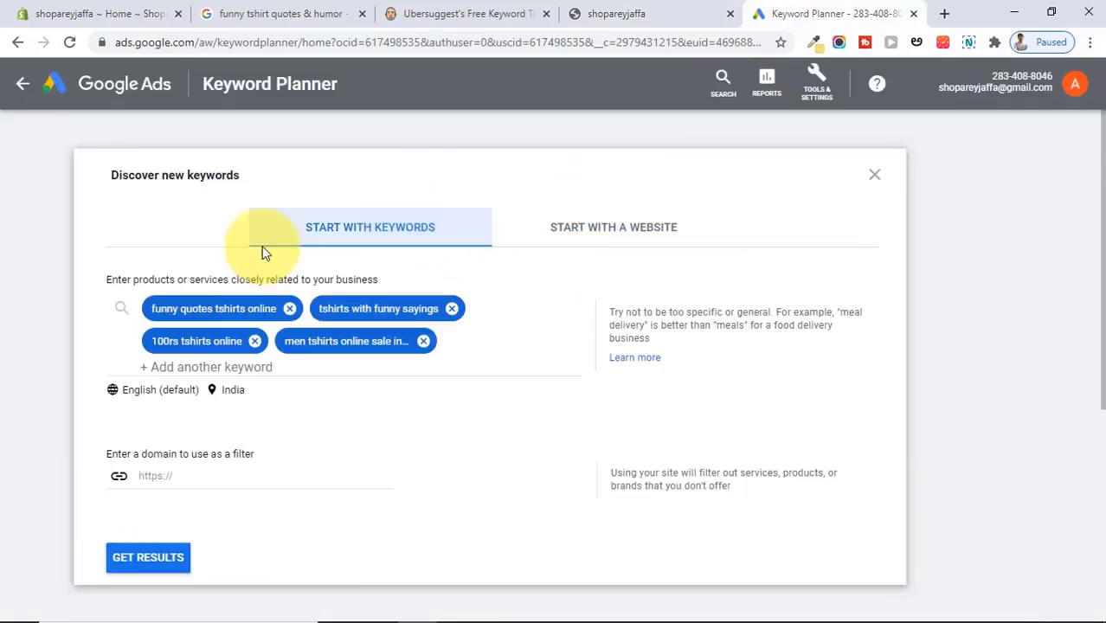
# Step: Copy the store's address areyjaffa.in, enter it as the domain filter, and get the keyword results
pyautogui.click(606, 12)
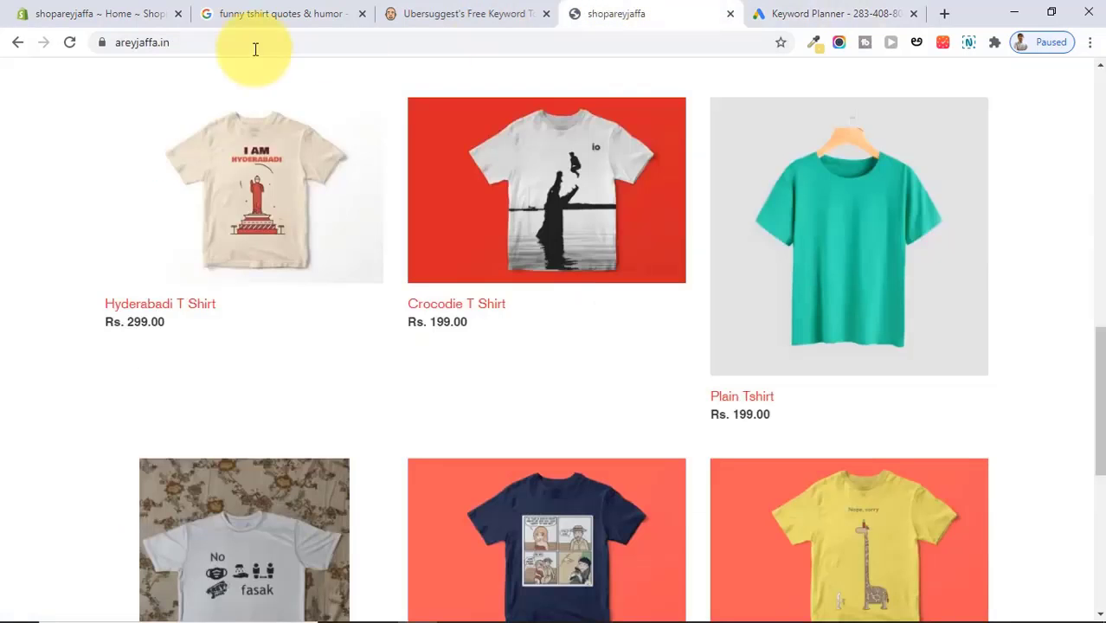
pyautogui.click(194, 42)
pyautogui.hotkey('ctrl', 'c')
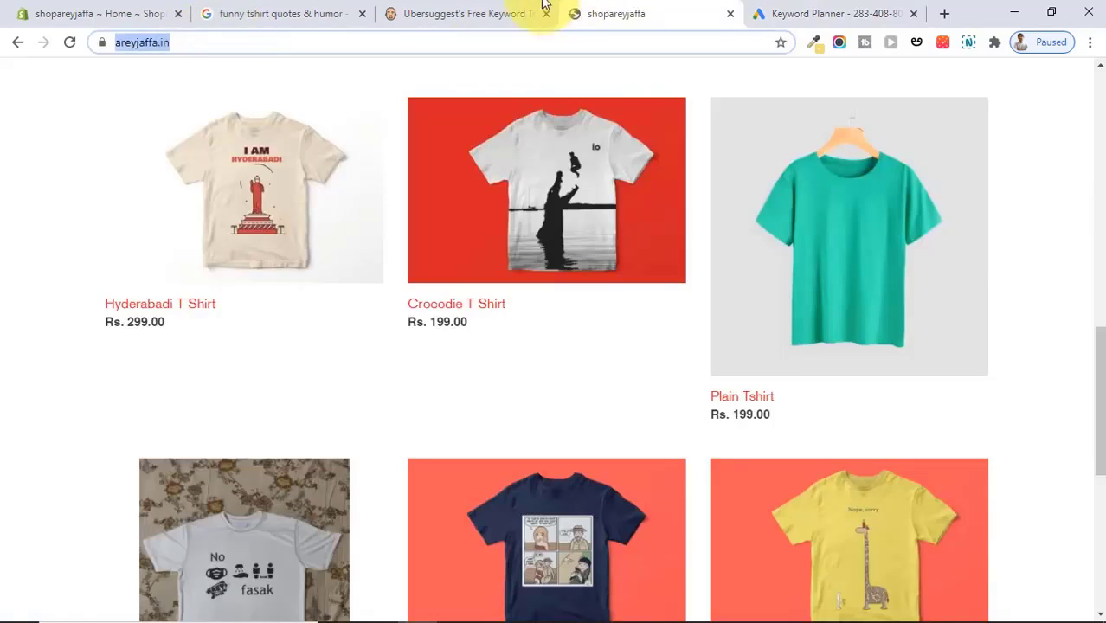
pyautogui.click(820, 11)
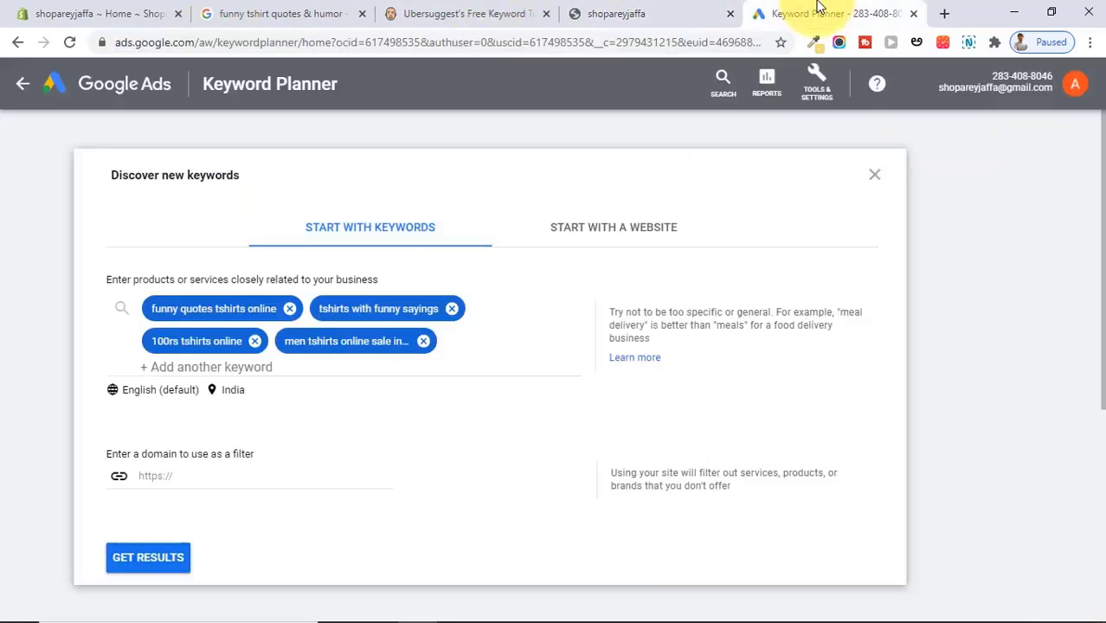
pyautogui.click(277, 478)
pyautogui.hotkey('ctrl', 'v')
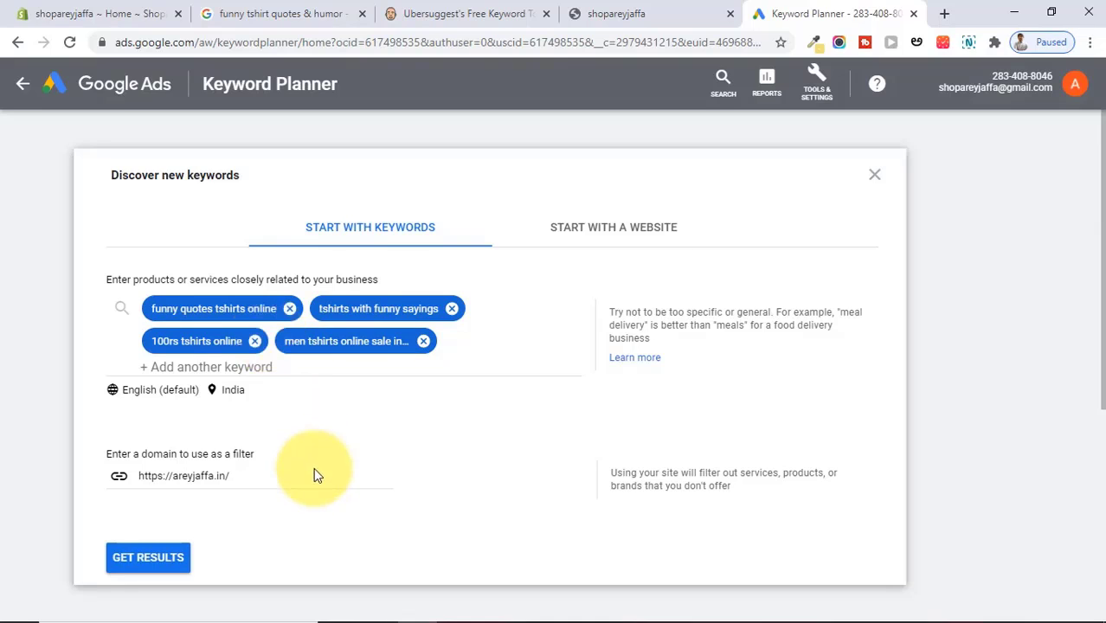
pyautogui.click(178, 561)
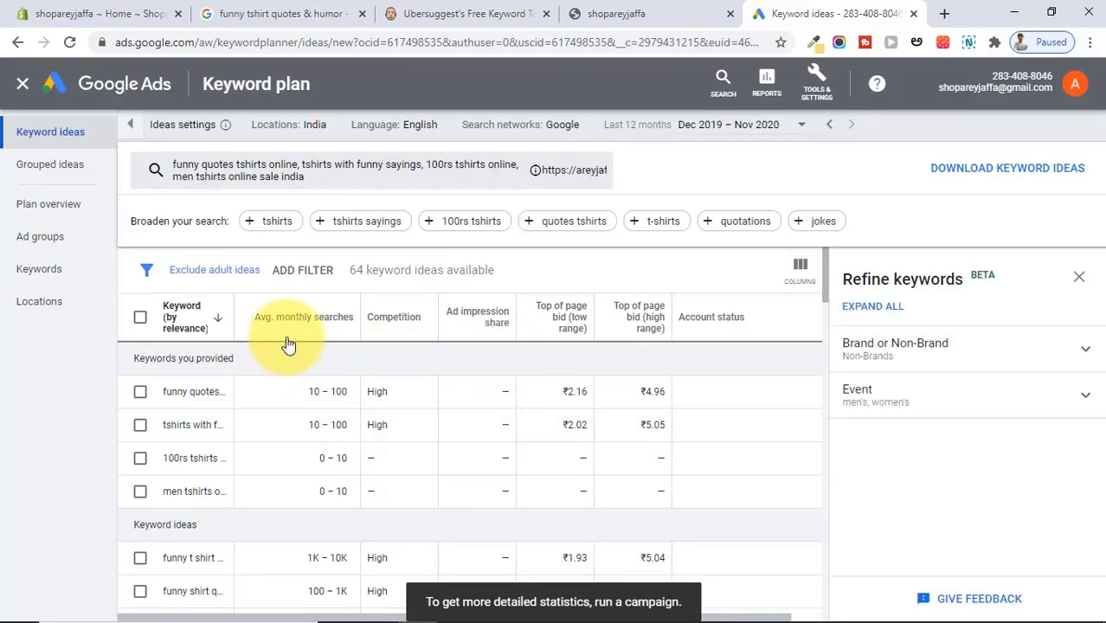
# Step: Widen the Keyword column until the full keywords are readable and close the Refine keywords suggestions
pyautogui.moveTo(286, 327)
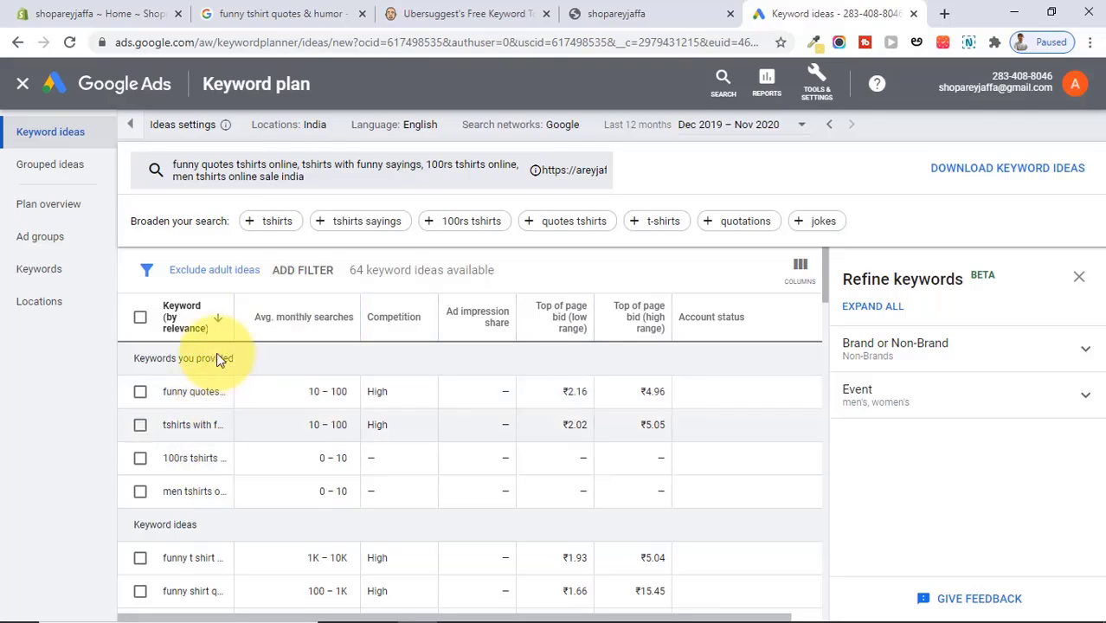
pyautogui.moveTo(232, 299); pyautogui.dragTo(317, 303)
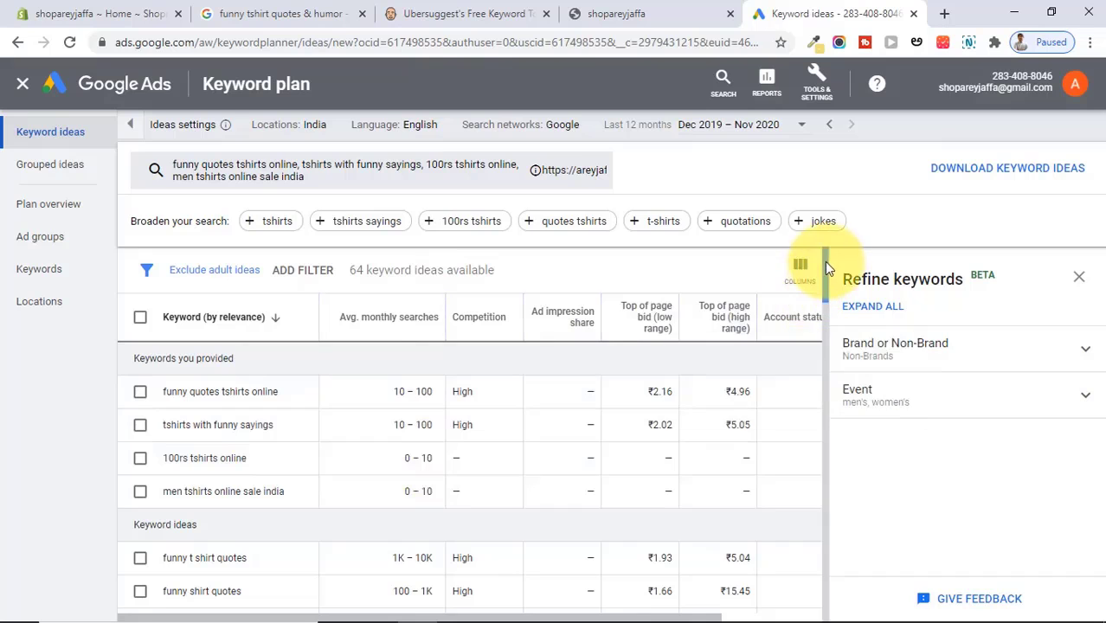
pyautogui.moveTo(825, 263); pyautogui.dragTo(825, 279)
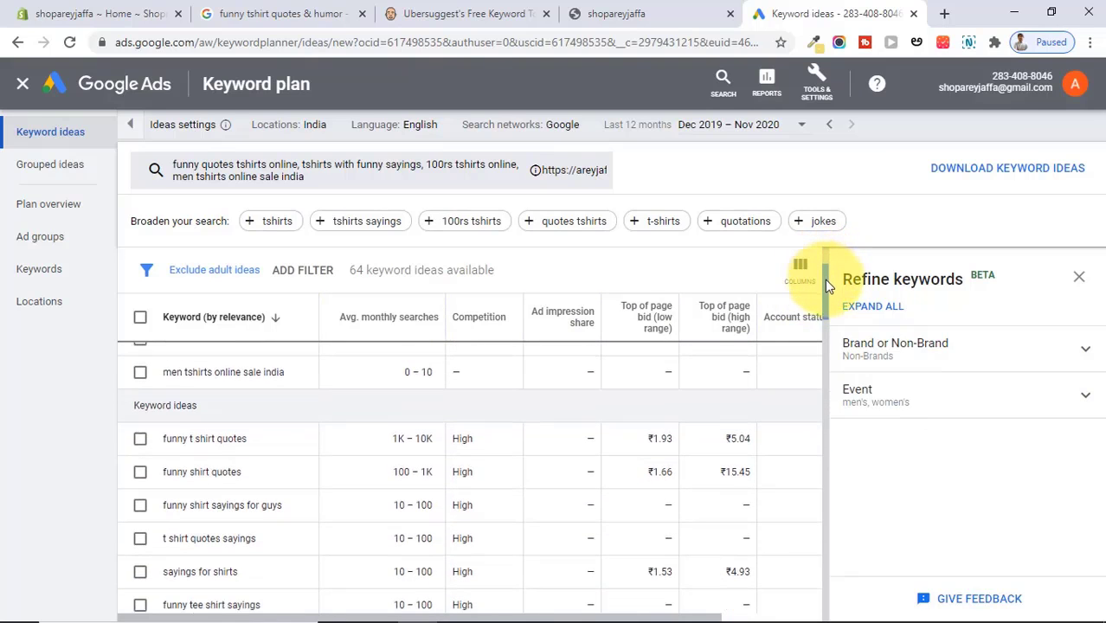
pyautogui.click(1080, 278)
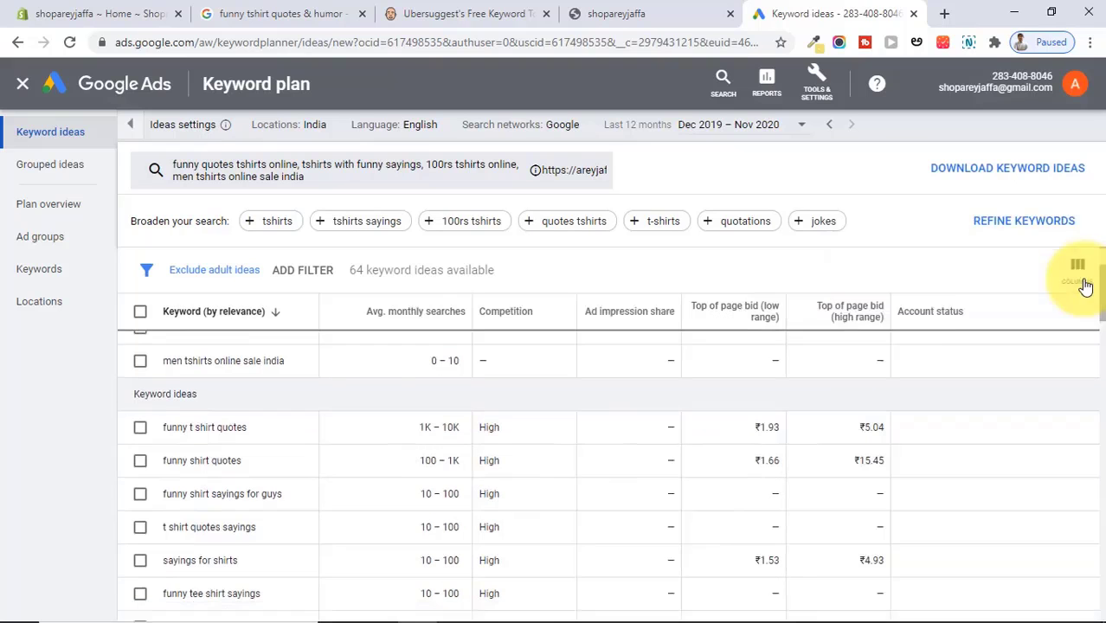
# Step: Review the keyword ideas and sort them by average monthly searches, highest first
pyautogui.scroll(-1, 1103, 311)
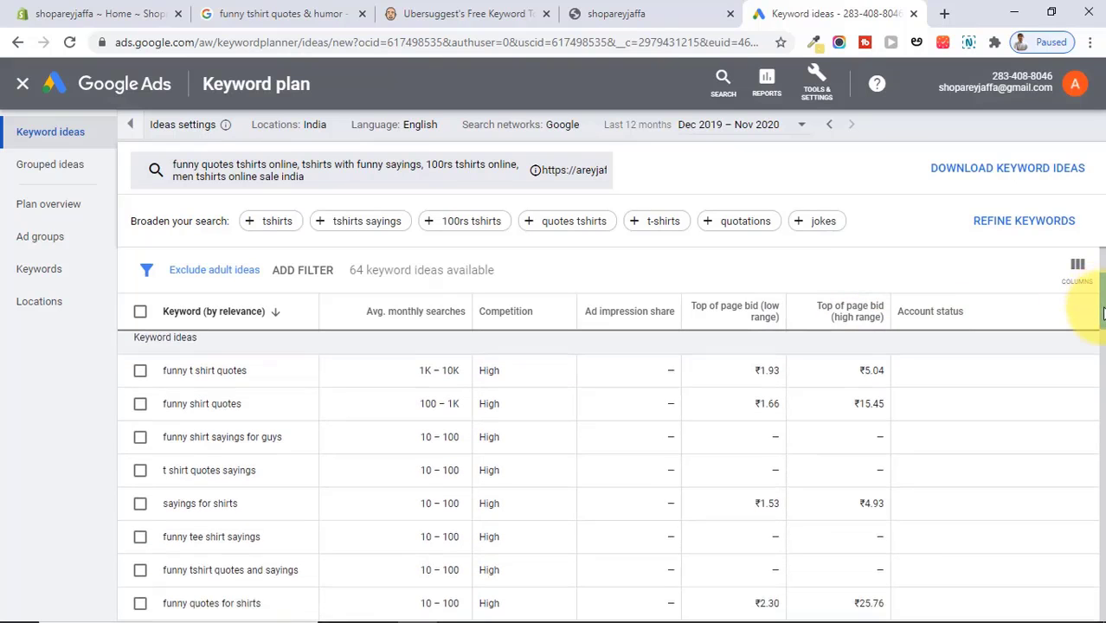
pyautogui.scroll(1, 1103, 312)
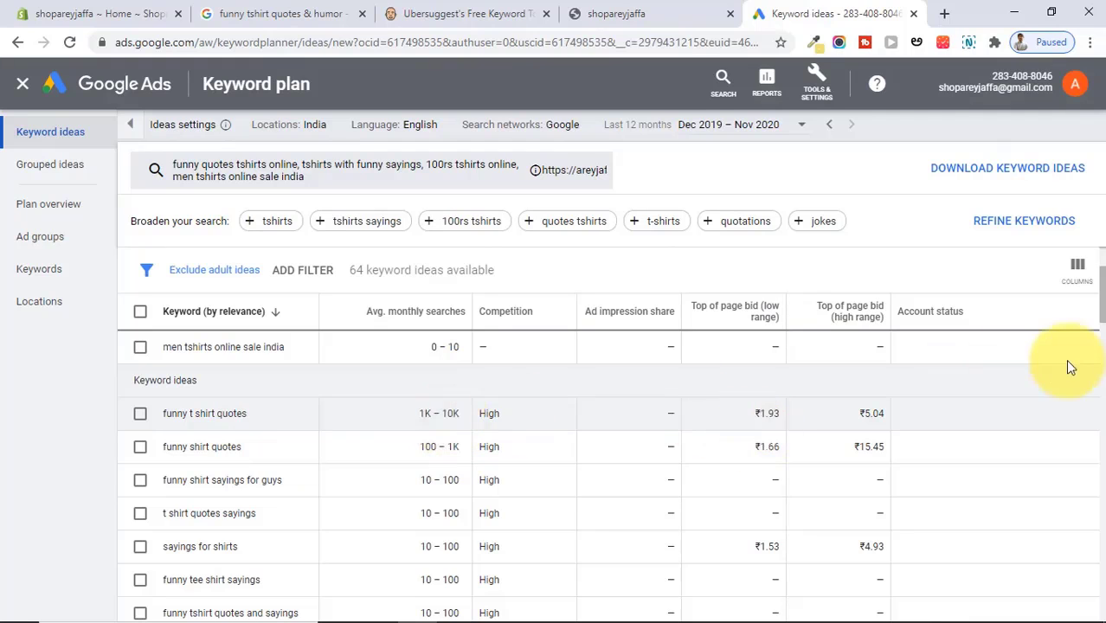
pyautogui.scroll(-3, 1103, 331)
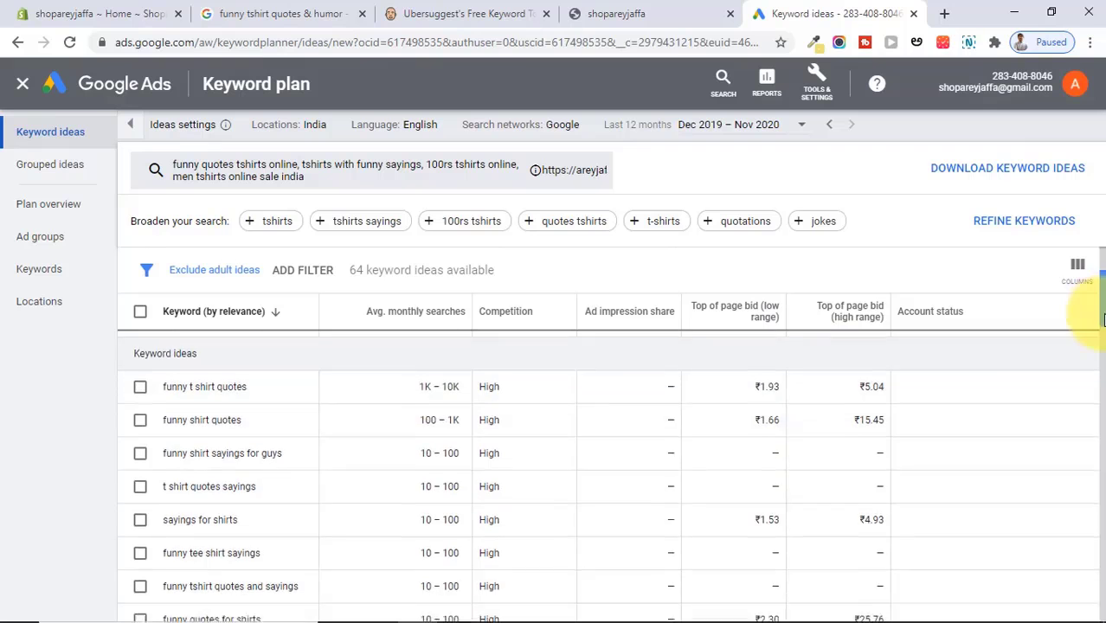
pyautogui.moveTo(1101, 342); pyautogui.dragTo(1093, 265)
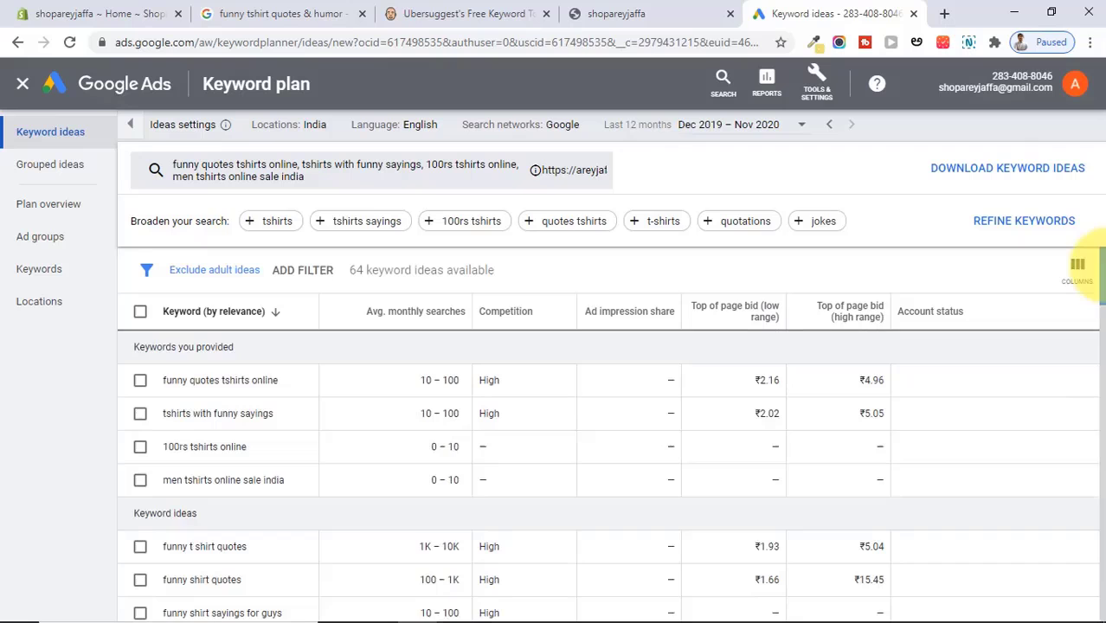
pyautogui.click(416, 320)
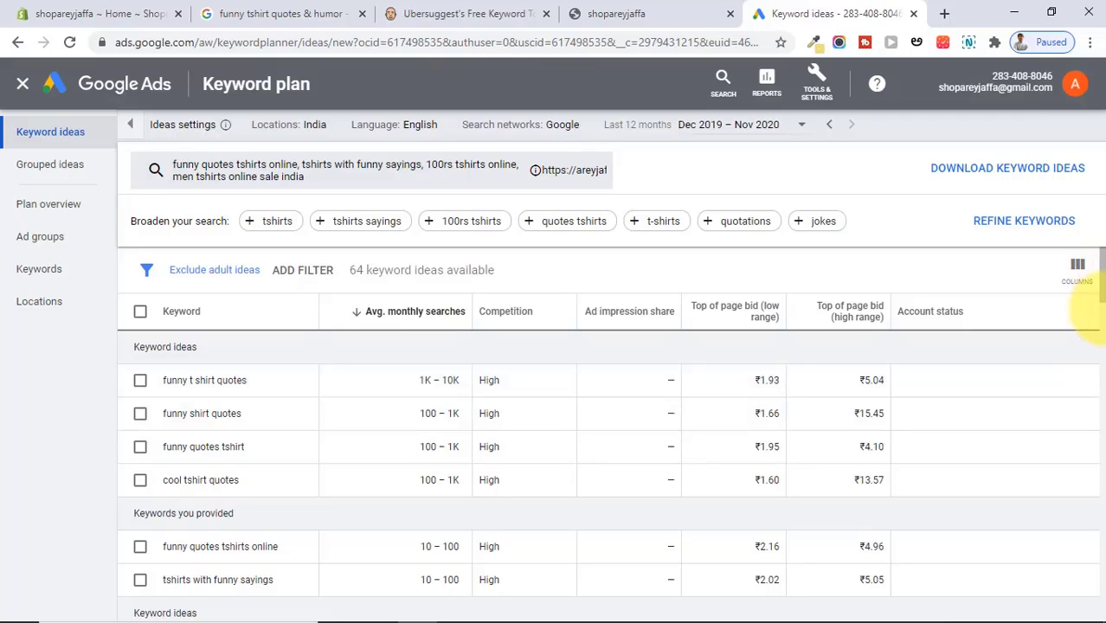
pyautogui.scroll(-5, 1093, 322)
pyautogui.moveTo(1093, 322); pyautogui.dragTo(1080, 265)
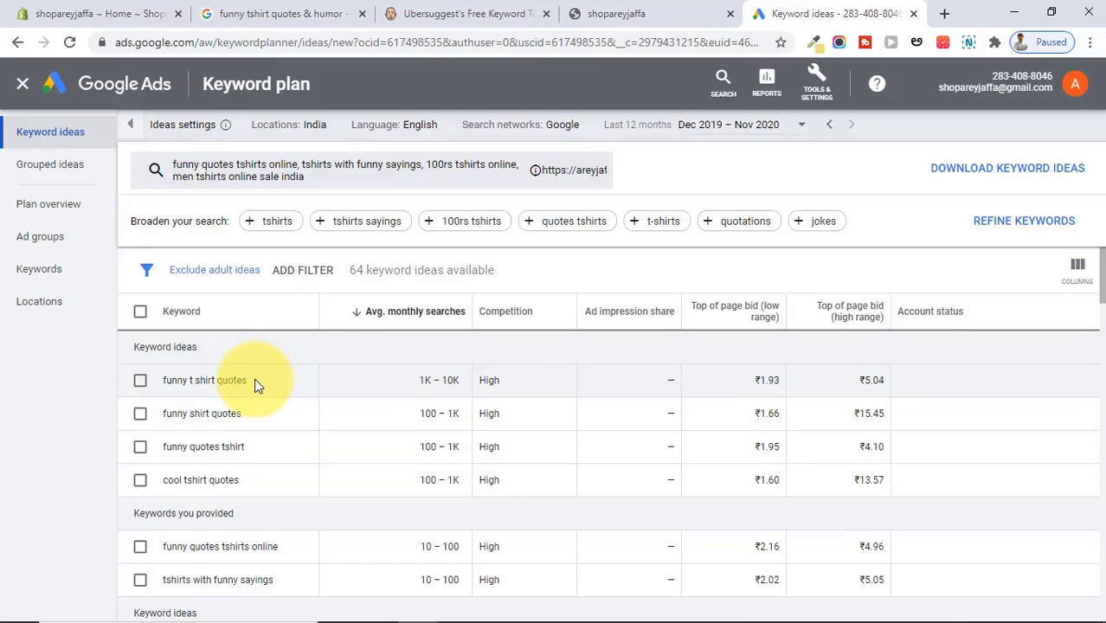
# Step: Select funny t shirt quotes, funny shirt quotes, funny quotes tshirt and cool tshirt quotes, and download the keyword ideas as .csv
pyautogui.click(140, 381)
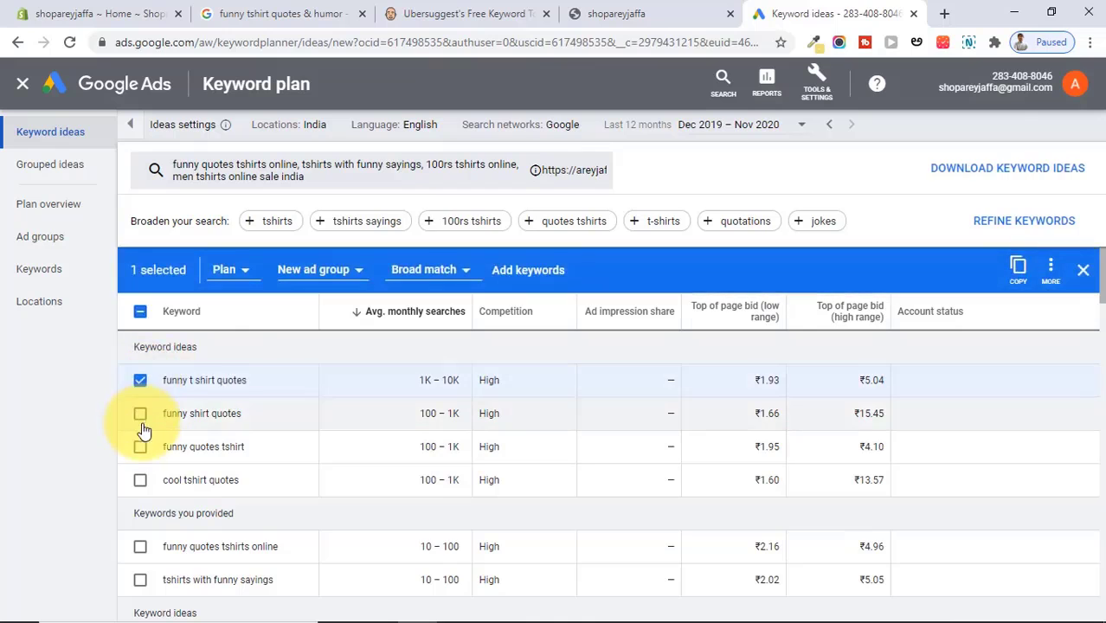
pyautogui.click(140, 414)
pyautogui.click(140, 447)
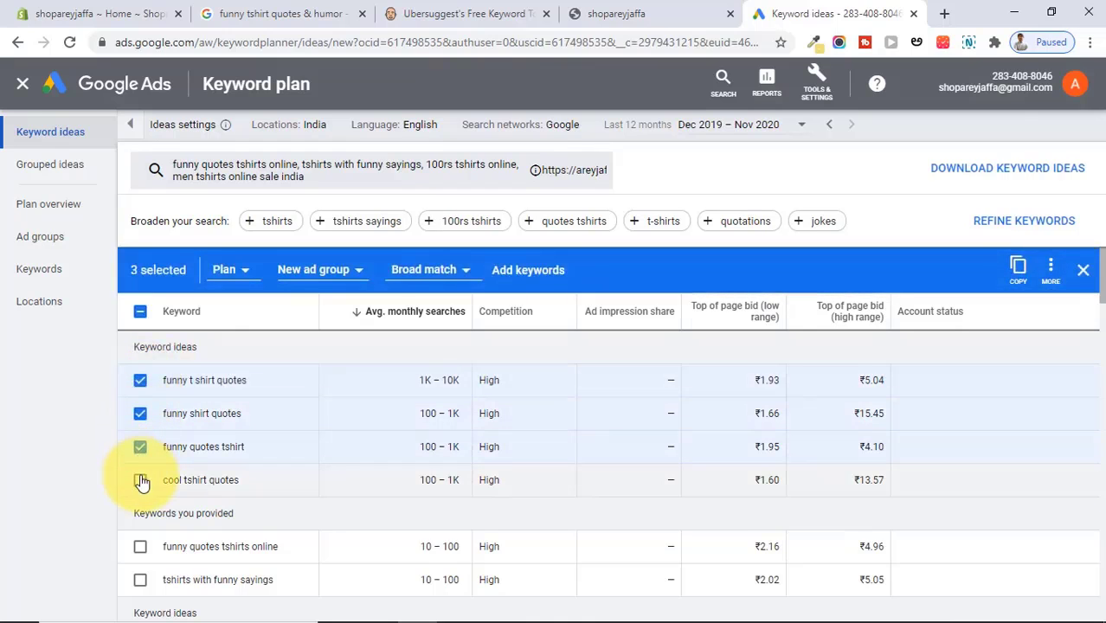
pyautogui.click(140, 480)
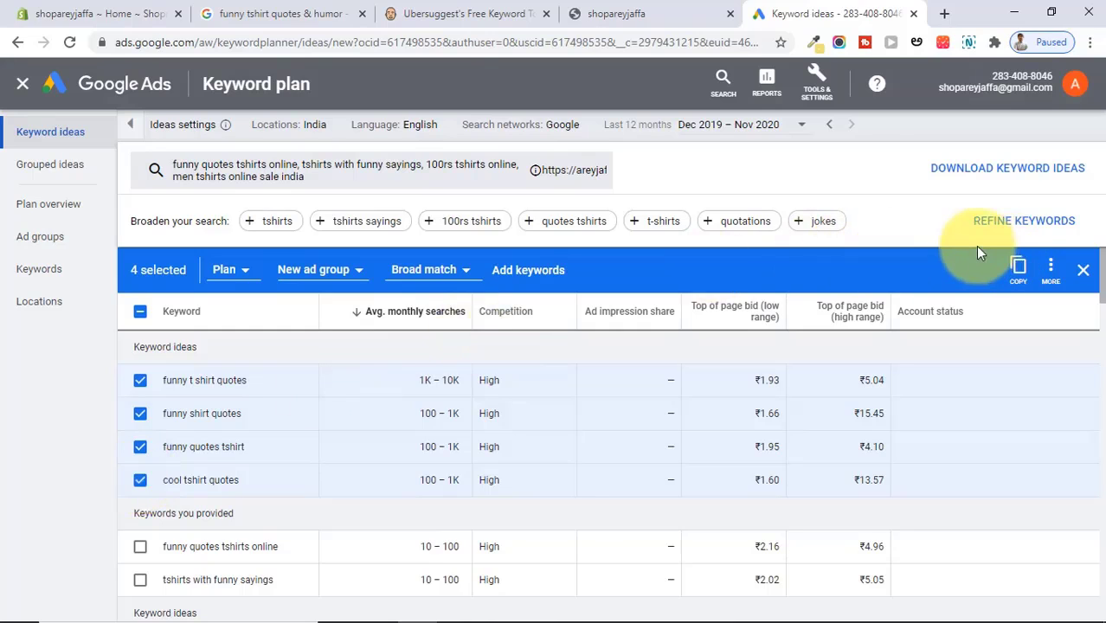
pyautogui.click(975, 174)
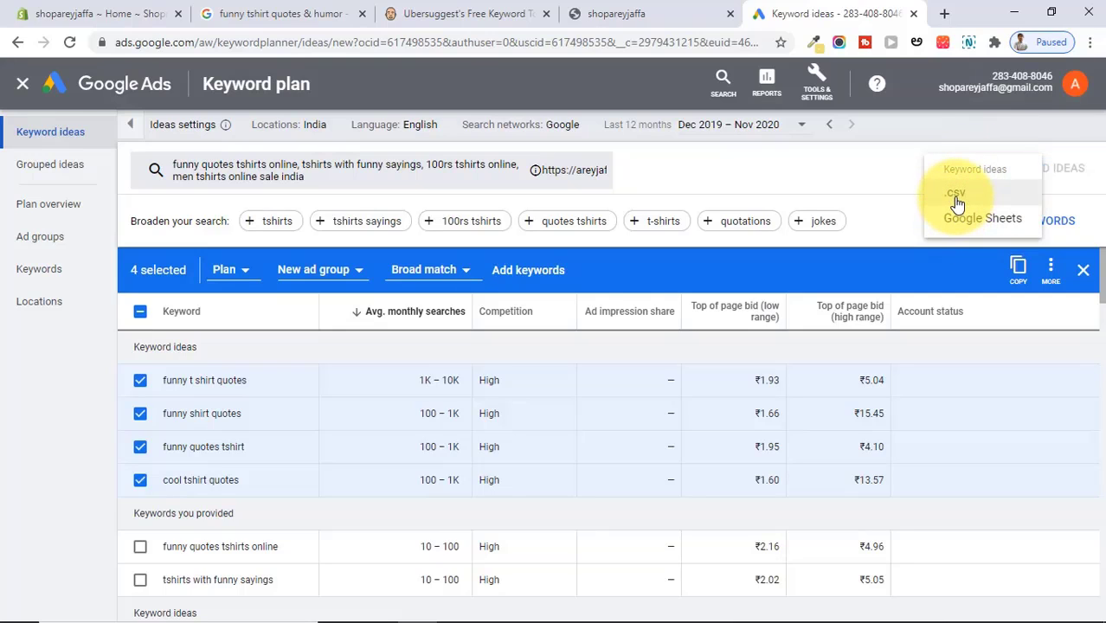
pyautogui.click(958, 204)
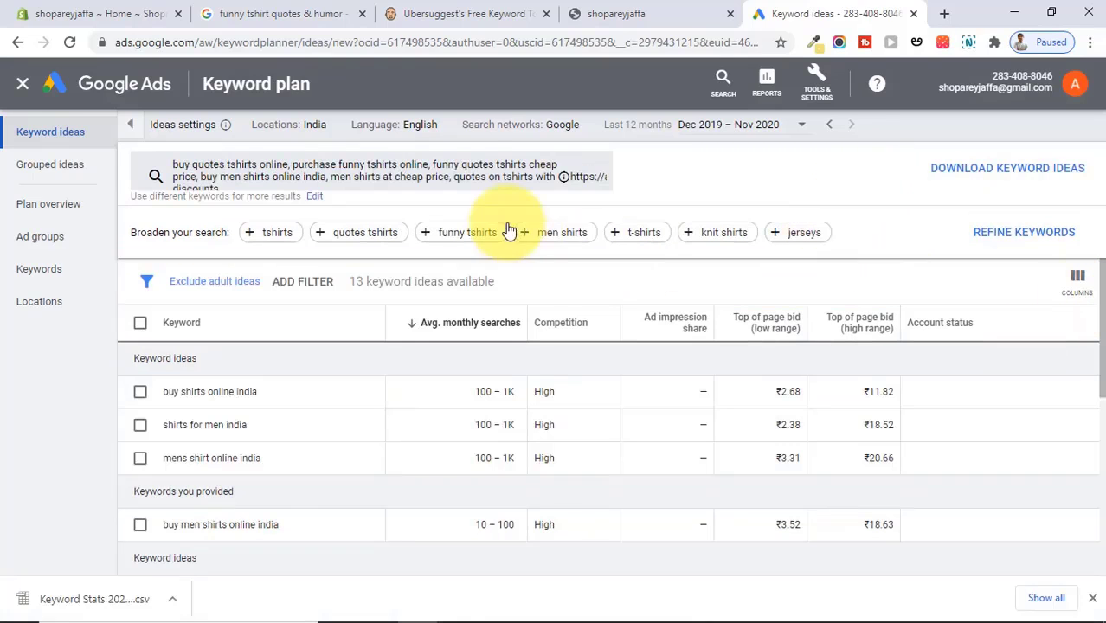
# Step: Reopen the keyword search for editing and remove all six seed keywords, keeping the areyjaffa.in domain filter
pyautogui.click(470, 165)
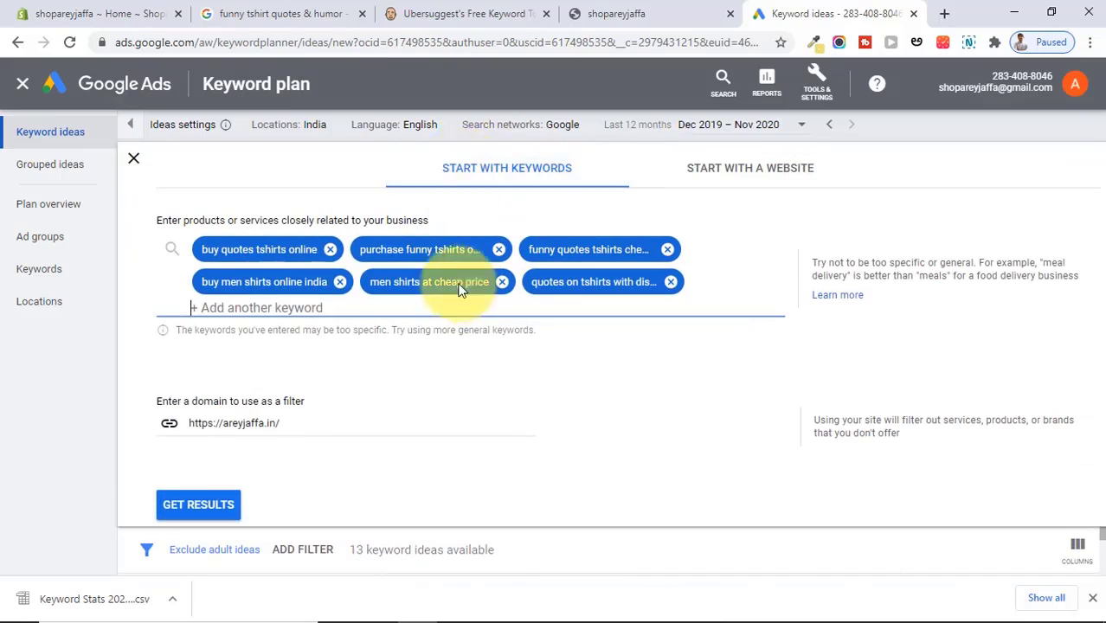
pyautogui.click(340, 282)
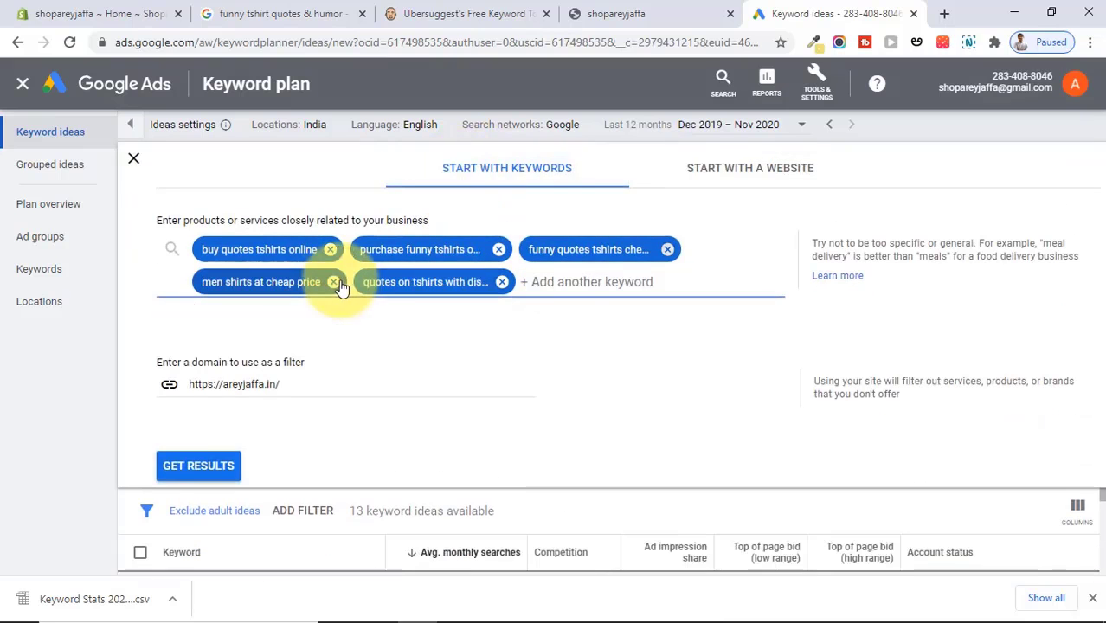
pyautogui.click(334, 283)
pyautogui.click(336, 283)
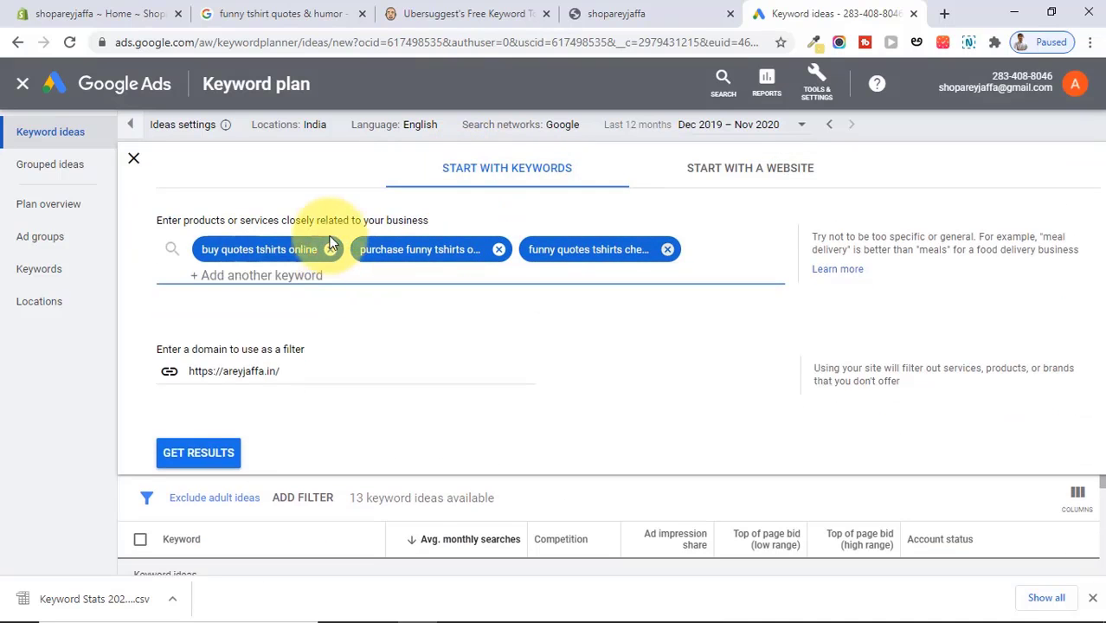
pyautogui.click(331, 249)
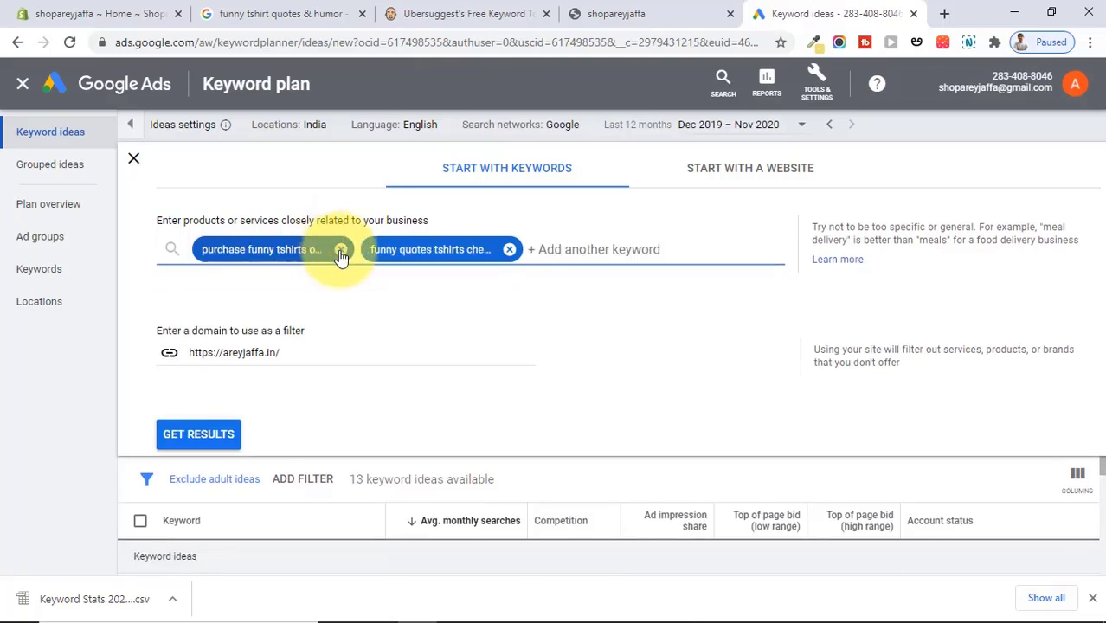
pyautogui.click(342, 250)
pyautogui.click(341, 251)
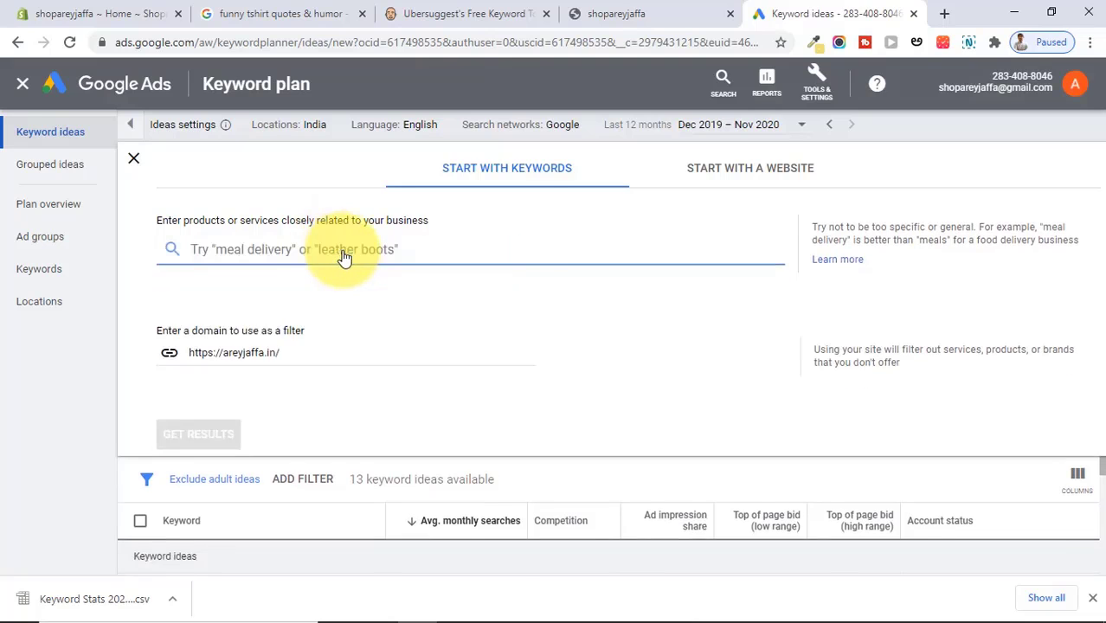
# Step: Add the seed keywords tshirts online india, buy tshirts online and men tshirts online to the keyword search
pyautogui.write('tshirts o')
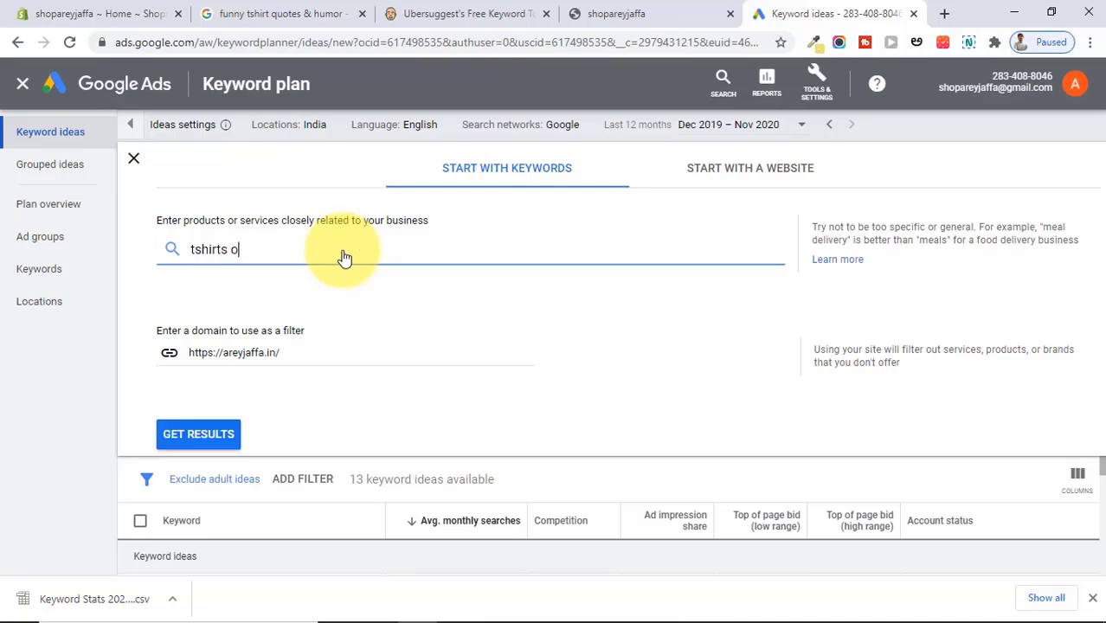
pyautogui.write('nline india')
pyautogui.press('Return')
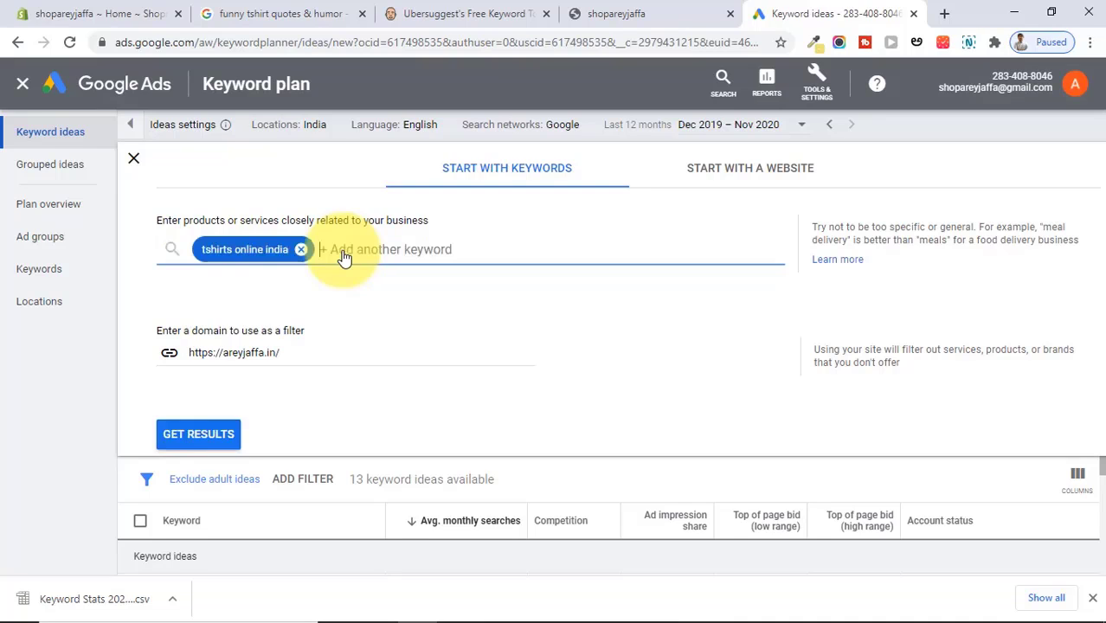
pyautogui.write('buy')
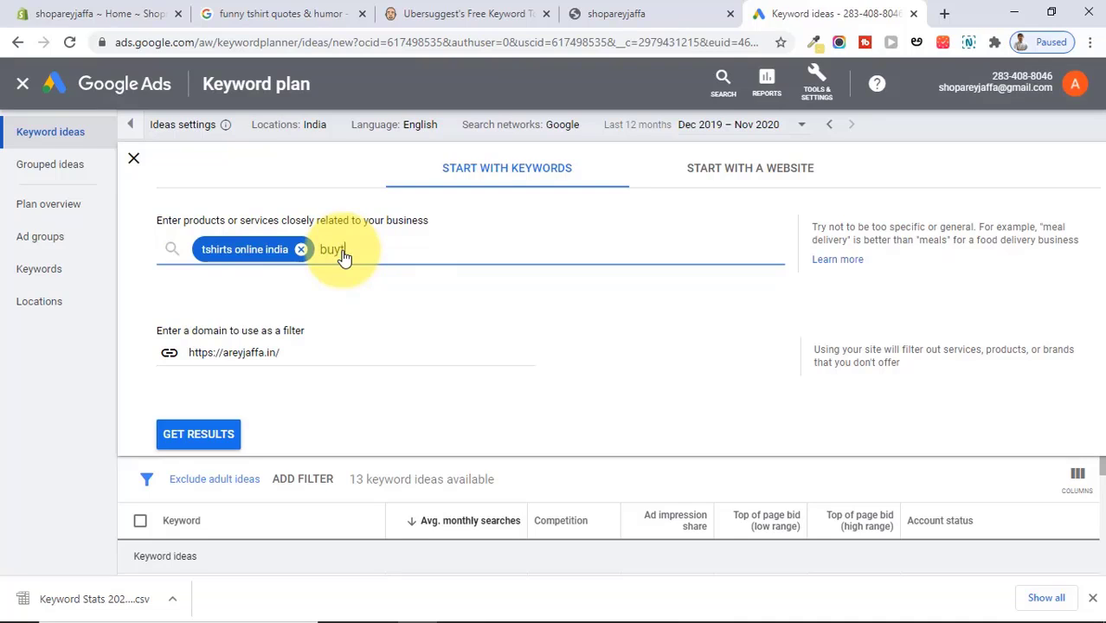
pyautogui.write(' tshirts online')
pyautogui.press('Return')
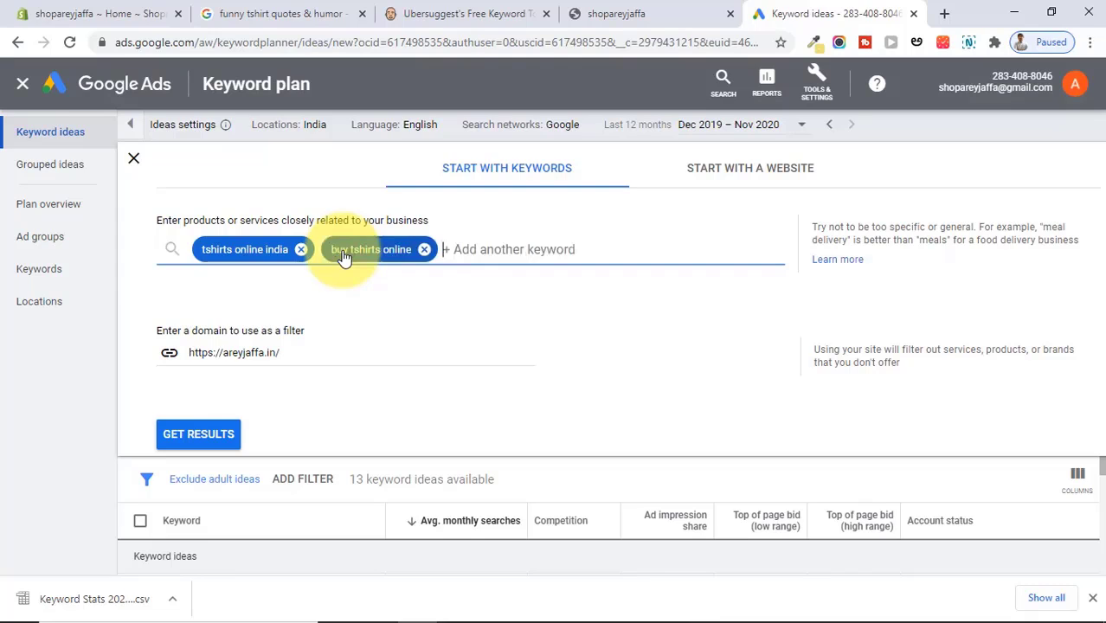
pyautogui.write('men tshort')
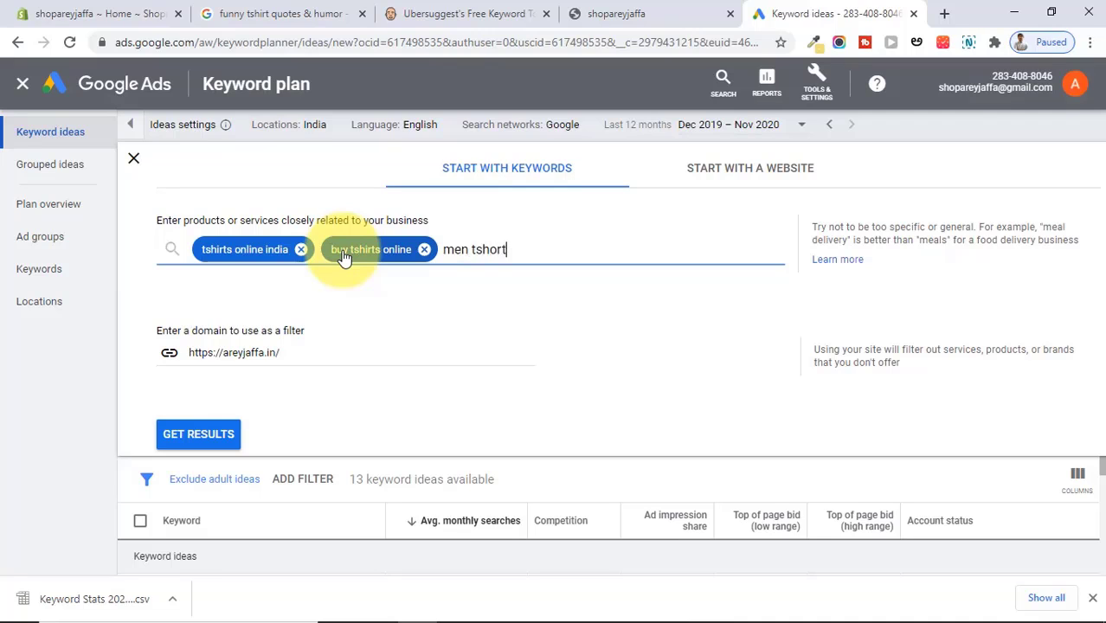
pyautogui.press('BackSpace')
pyautogui.press('BackSpace')
pyautogui.press('BackSpace')
pyautogui.write('irts online')
pyautogui.press('Return')
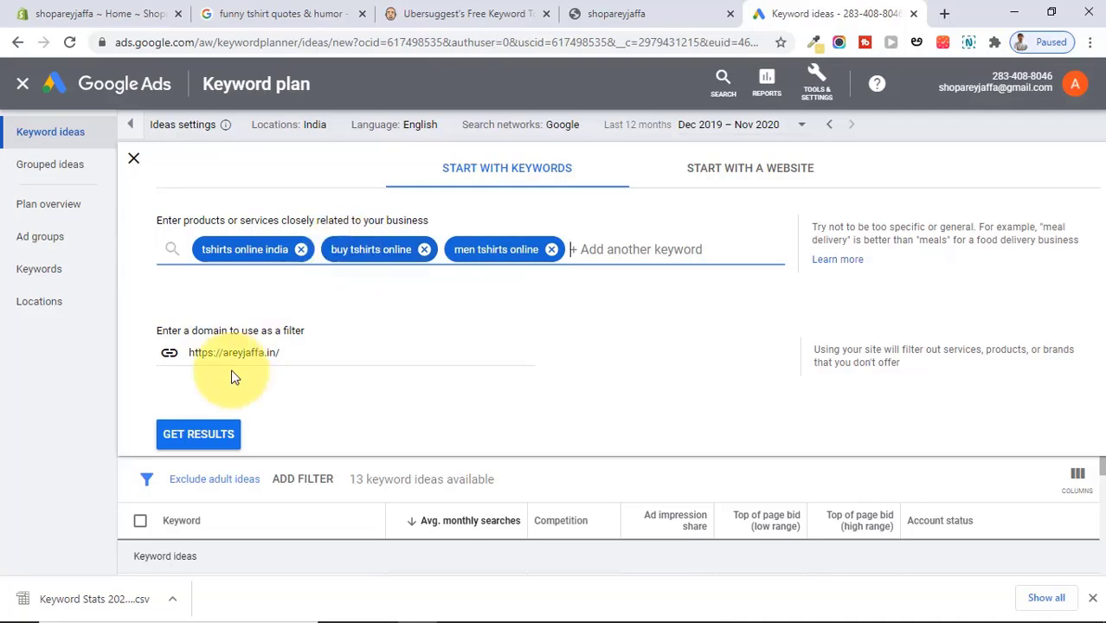
# Step: Clear the domain filter, get the results for the three seed keywords and look through the keyword ideas
pyautogui.click(400, 353)
pyautogui.moveTo(314, 354); pyautogui.dragTo(151, 383)
pyautogui.press('BackSpace')
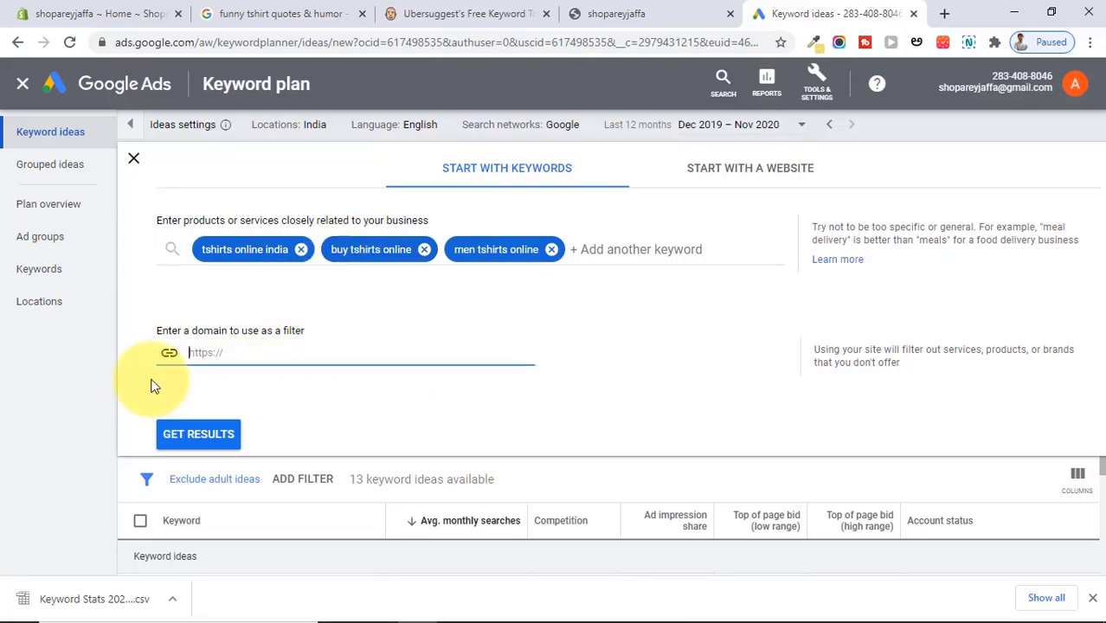
pyautogui.click(229, 426)
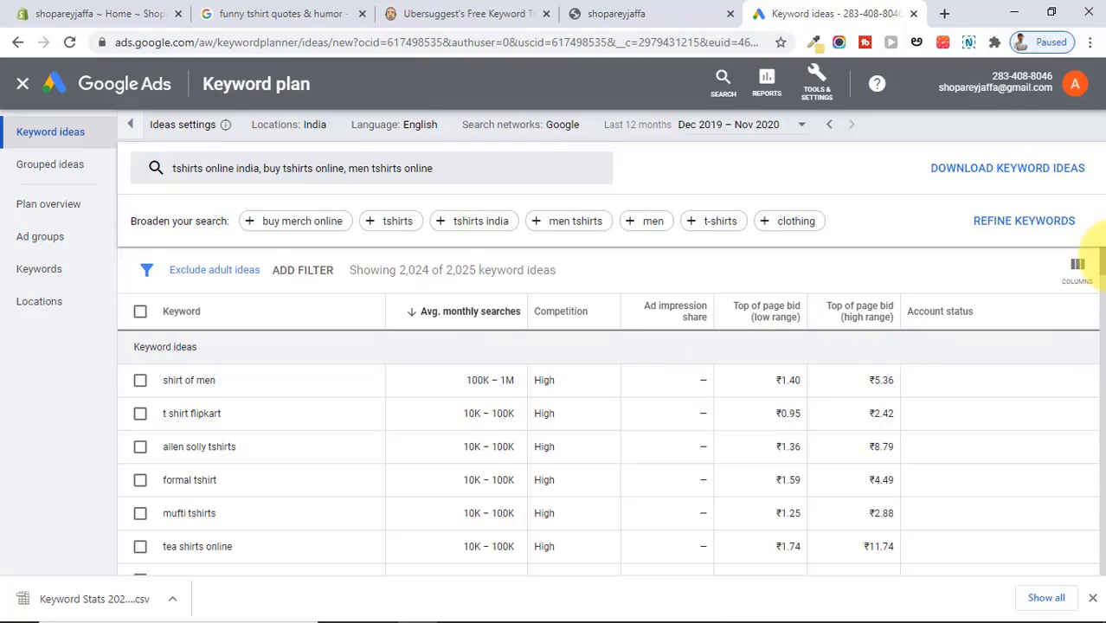
pyautogui.moveTo(1102, 268)
pyautogui.mouseDown()
pyautogui.moveTo(1102, 304)
pyautogui.moveTo(1100, 272)
pyautogui.mouseUp()
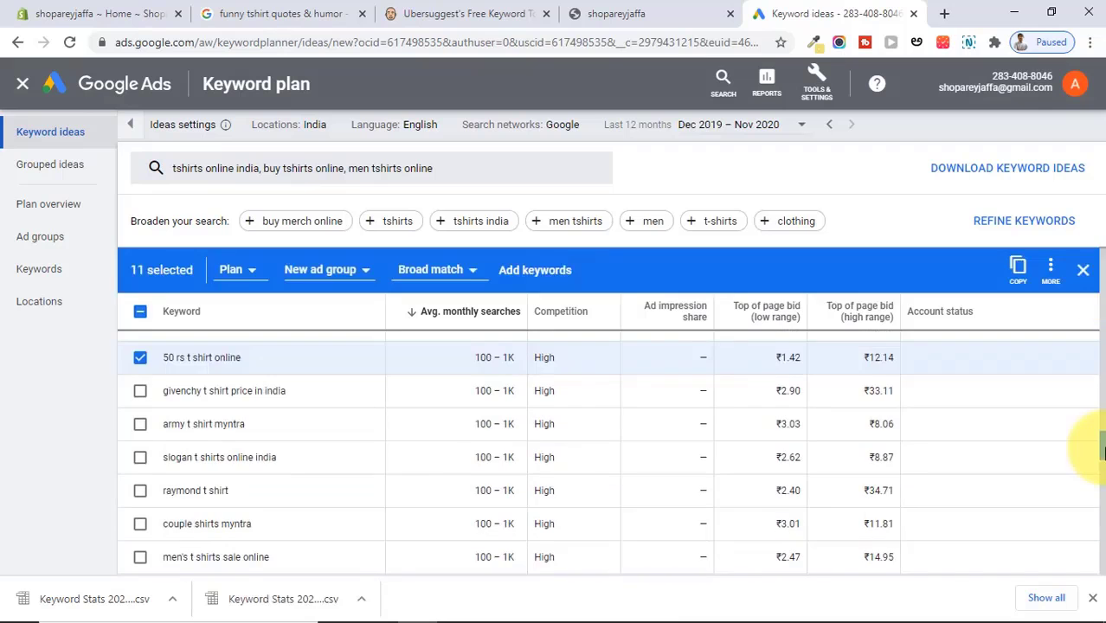
pyautogui.moveTo(1102, 449); pyautogui.dragTo(1102, 208)
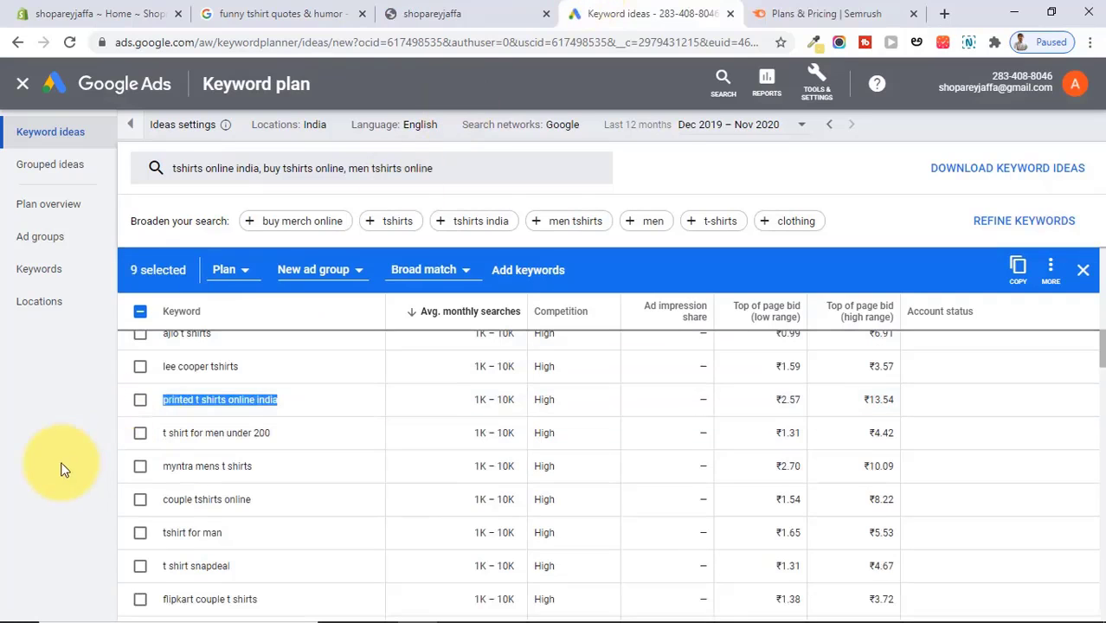
# Step: Copy the keyword "t shirt for men under 200" from the ideas list and check its competition level
pyautogui.click(69, 462)
pyautogui.moveTo(295, 433); pyautogui.dragTo(151, 439)
pyautogui.hotkey('ctrl', 'c')
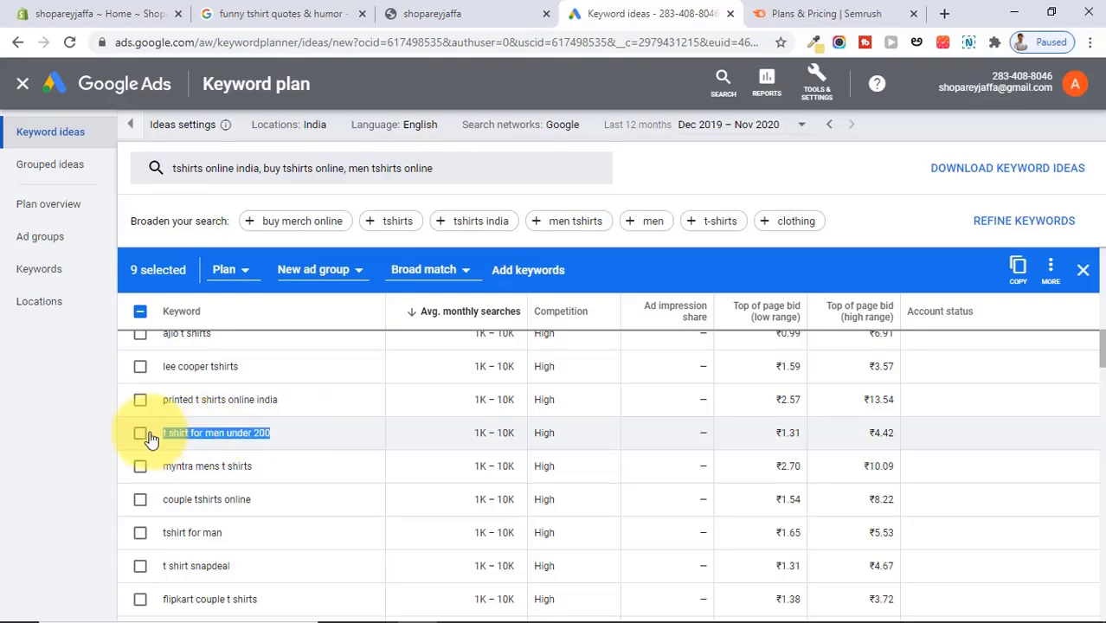
pyautogui.click(556, 430)
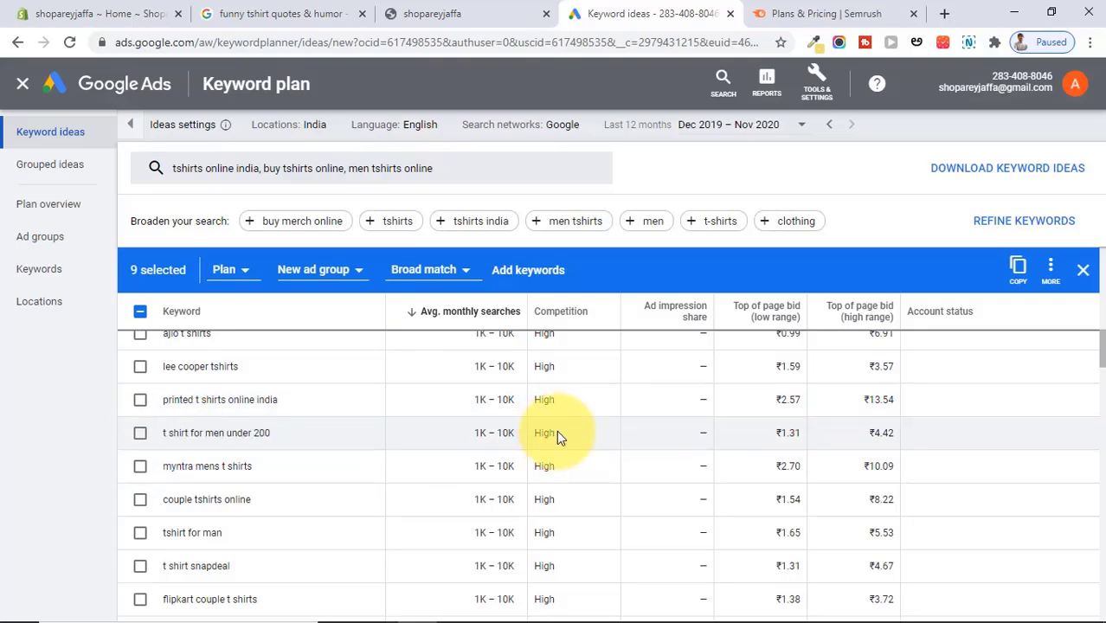
pyautogui.moveTo(556, 430); pyautogui.dragTo(536, 435)
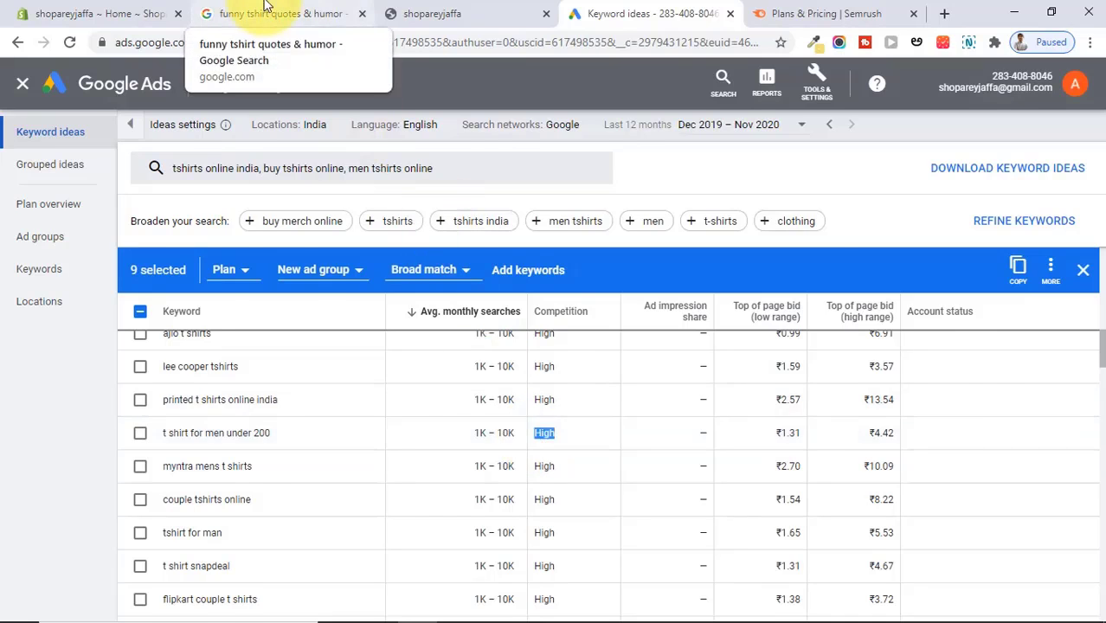
# Step: Search Google for allintitle:"t shirt for men under 200" in place of the funny tshirt quotes query
pyautogui.click(266, 11)
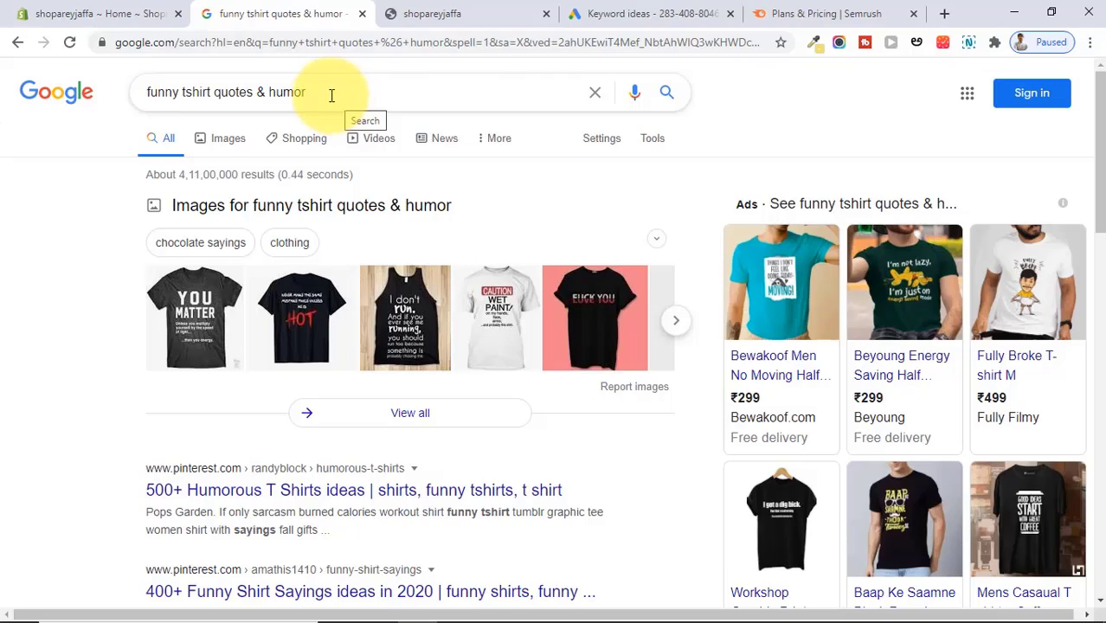
pyautogui.moveTo(329, 94); pyautogui.dragTo(119, 119)
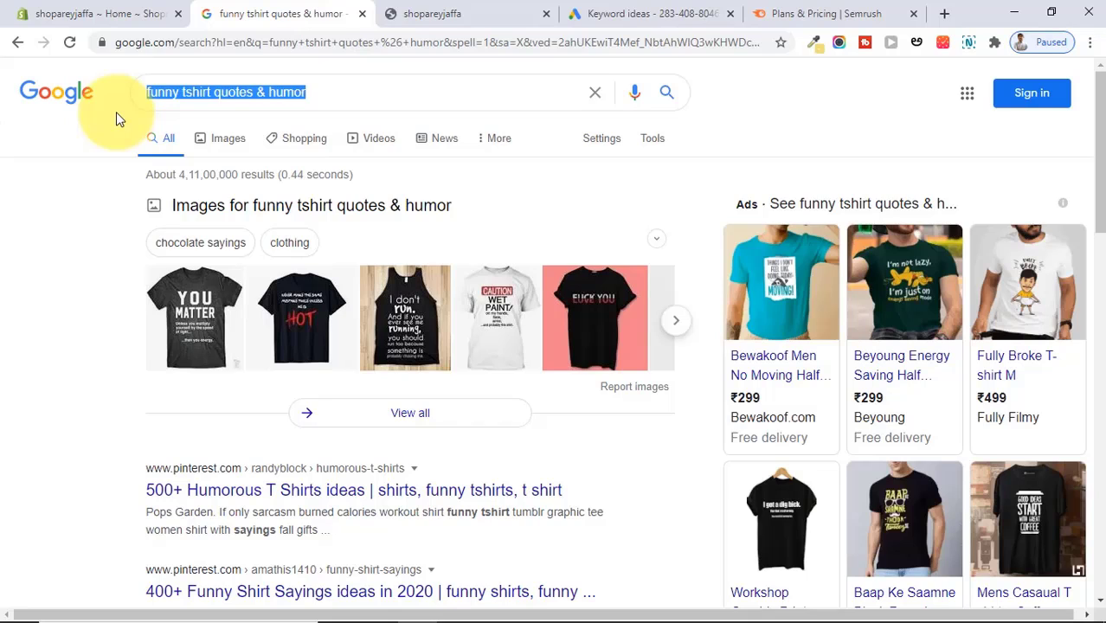
pyautogui.write('alli')
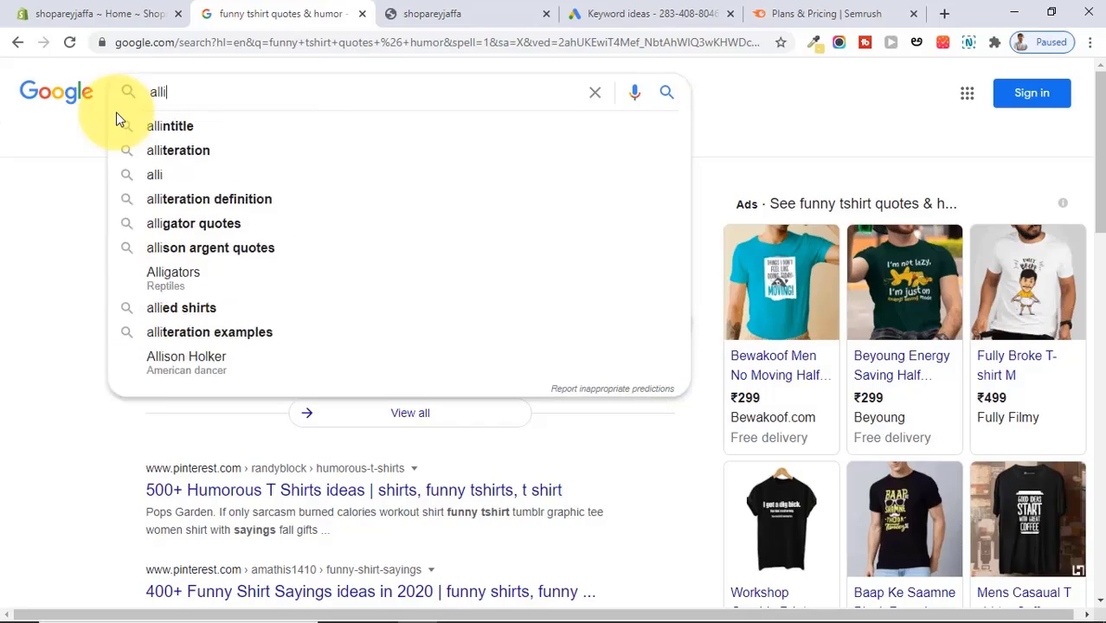
pyautogui.write('ntitle')
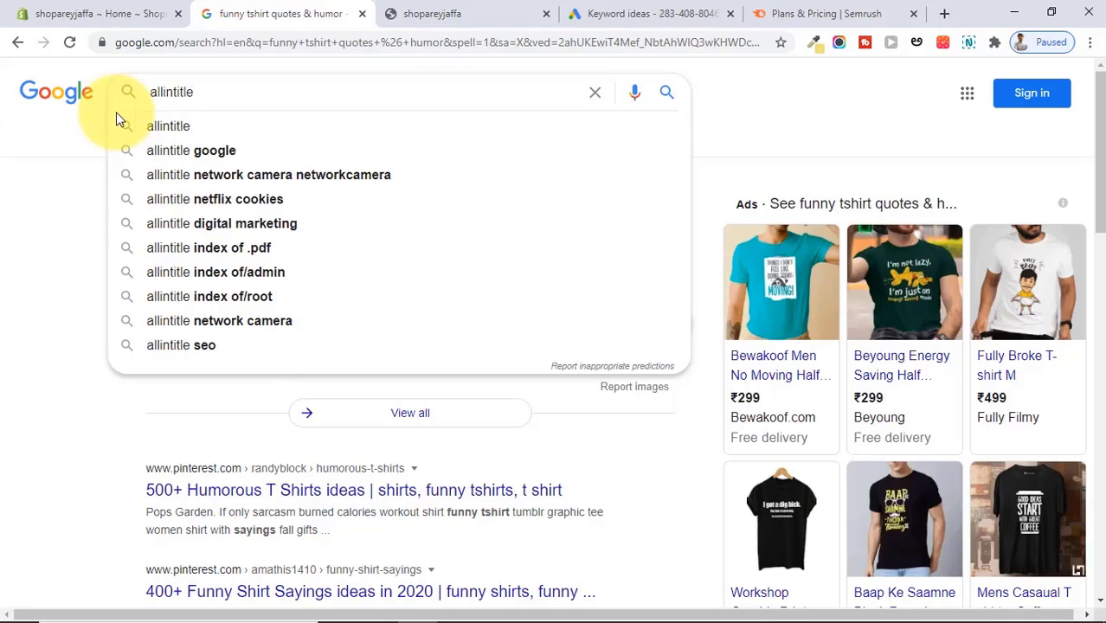
pyautogui.write(':')
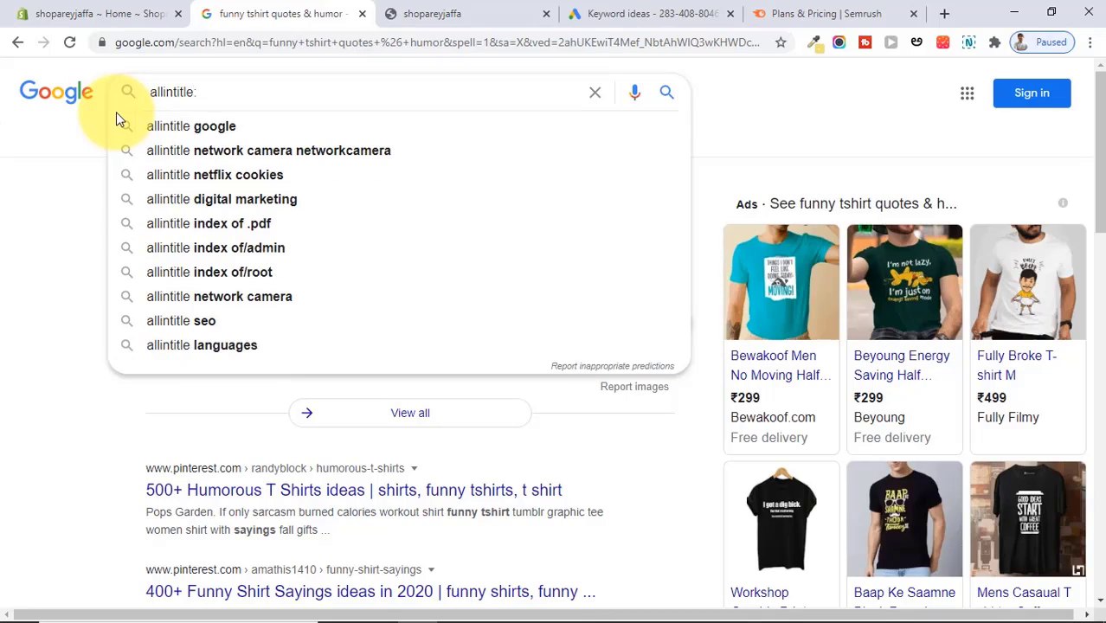
pyautogui.write('"')
pyautogui.hotkey('ctrl', 'v')
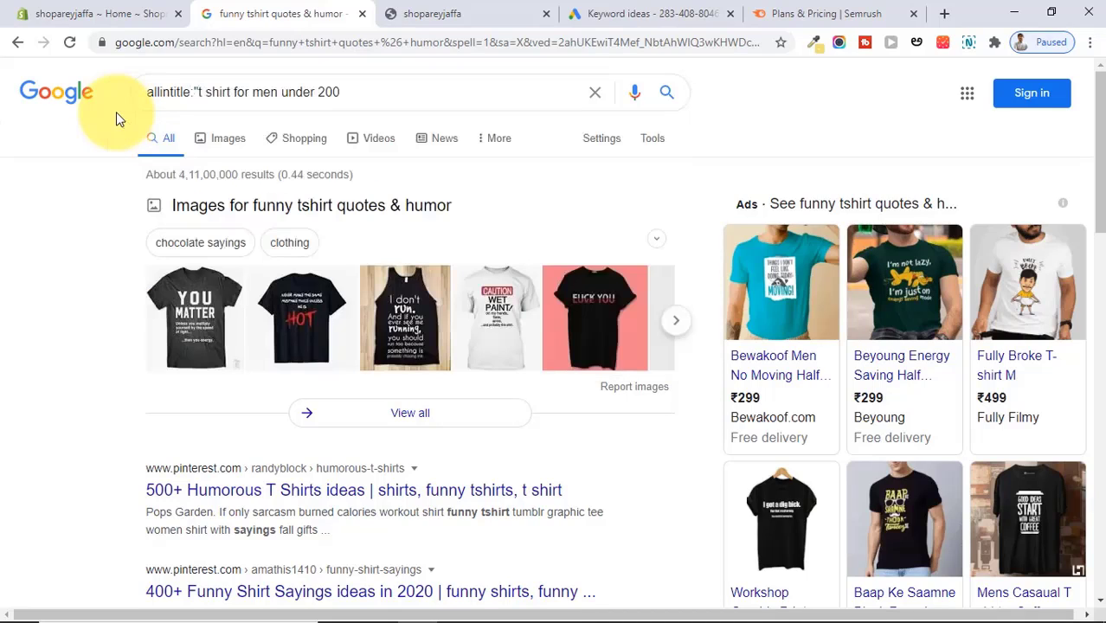
pyautogui.click(677, 100)
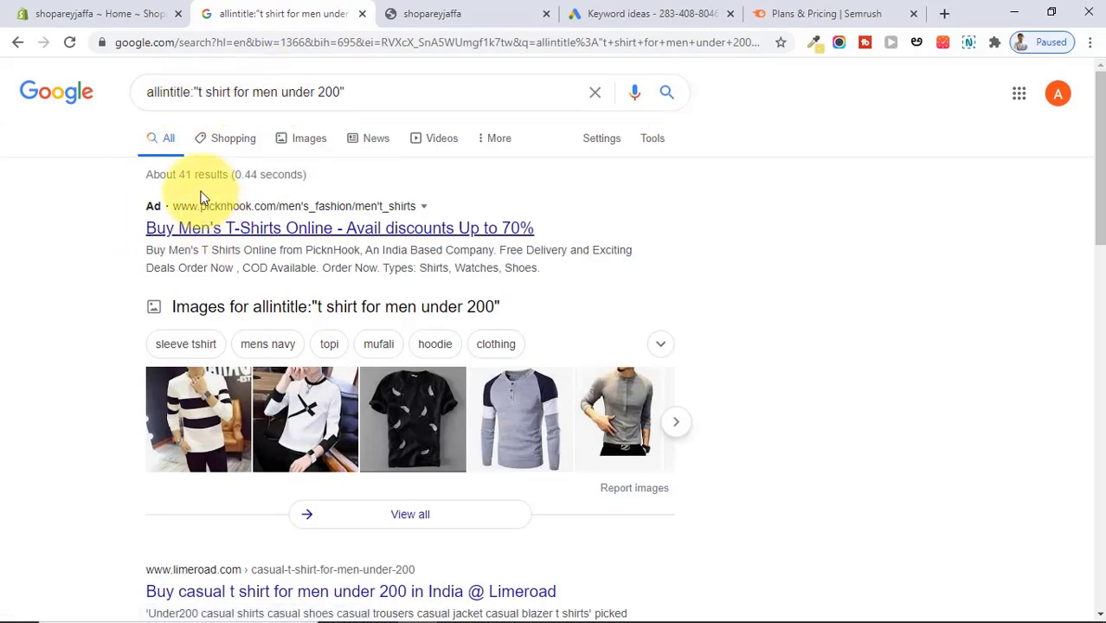
# Step: Examine the number of results and the page titles that match the exact phrase "t shirt for men under 200"
pyautogui.moveTo(181, 175); pyautogui.dragTo(230, 175)
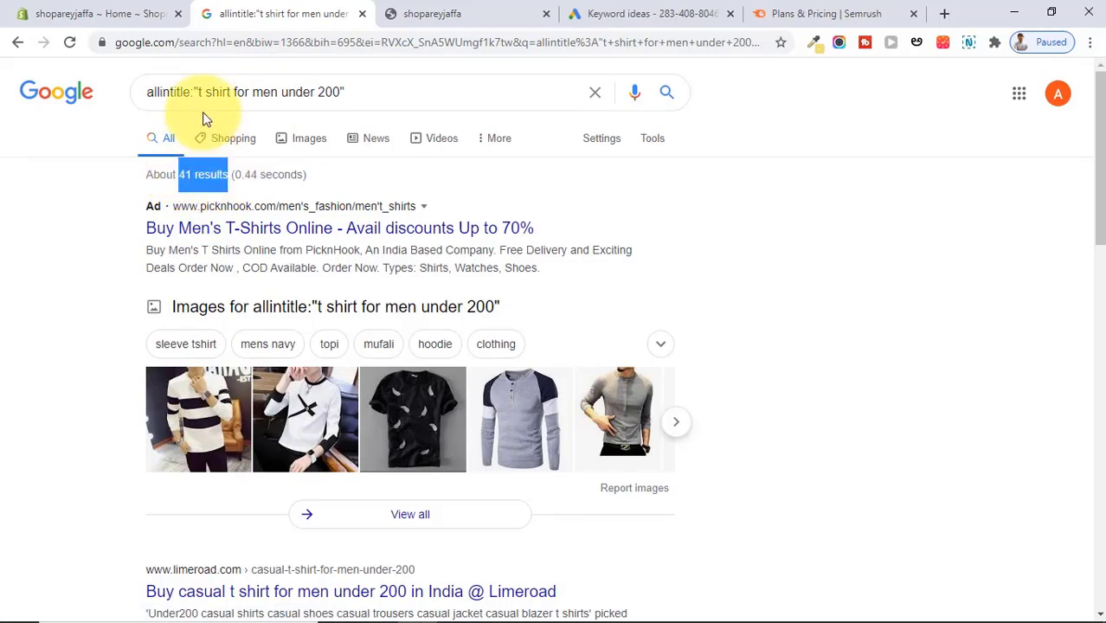
pyautogui.moveTo(199, 92); pyautogui.dragTo(340, 92)
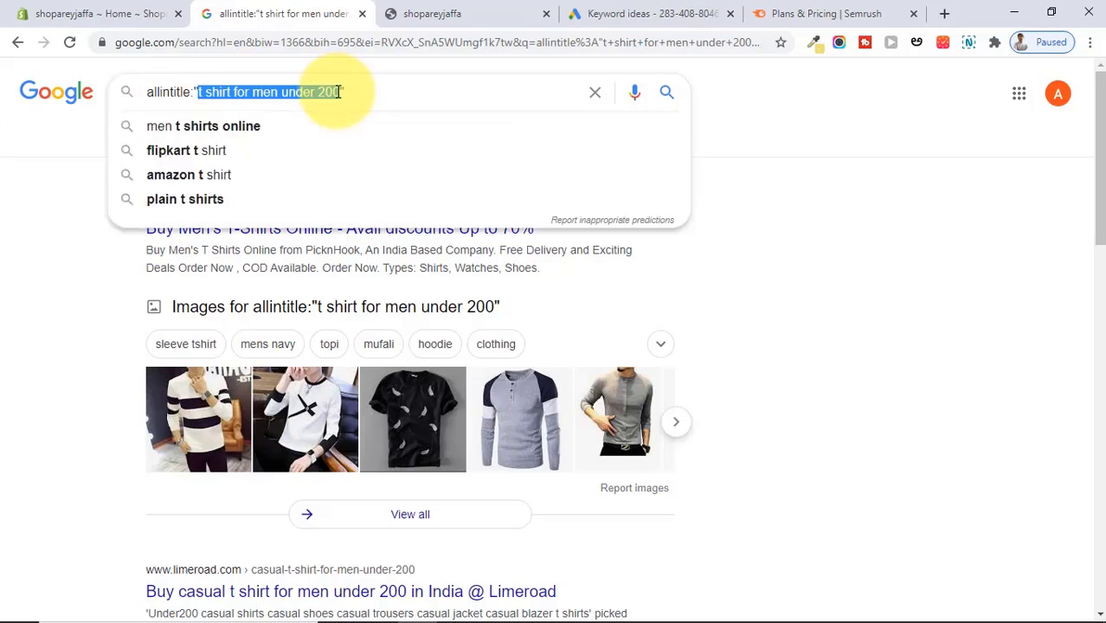
pyautogui.moveTo(1092, 203); pyautogui.dragTo(1092, 284)
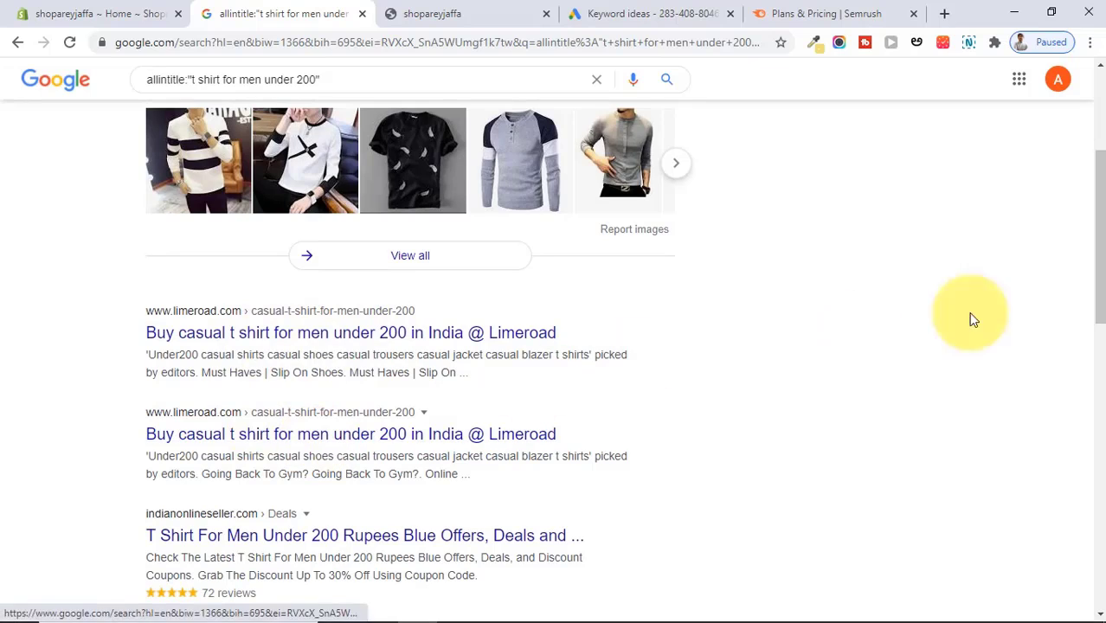
pyautogui.moveTo(1094, 260); pyautogui.dragTo(1095, 311)
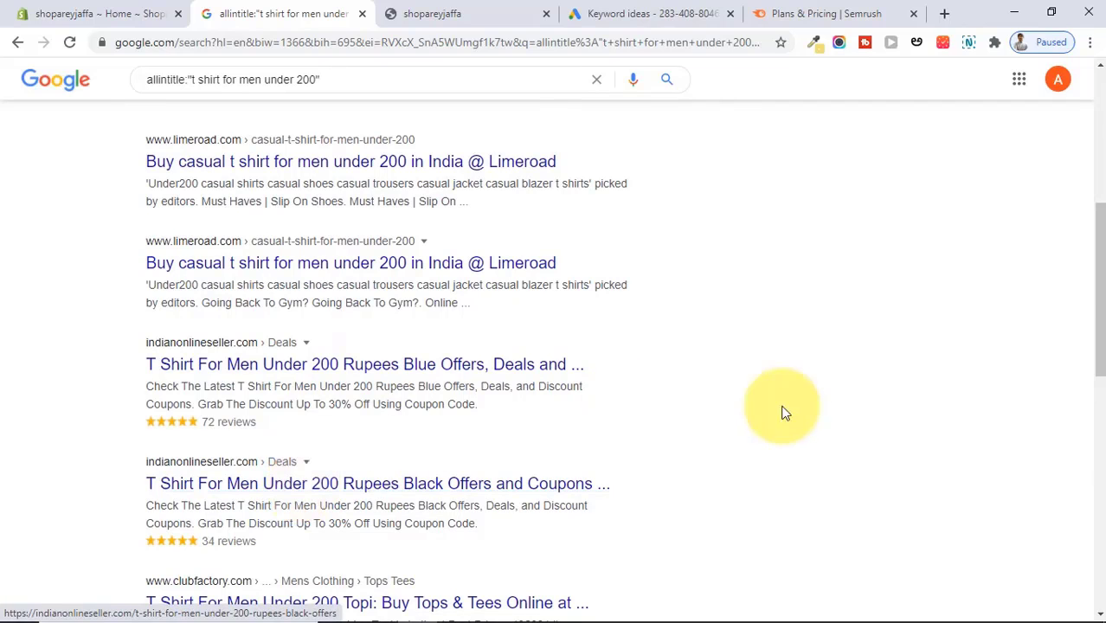
pyautogui.moveTo(1103, 349); pyautogui.dragTo(1087, 148)
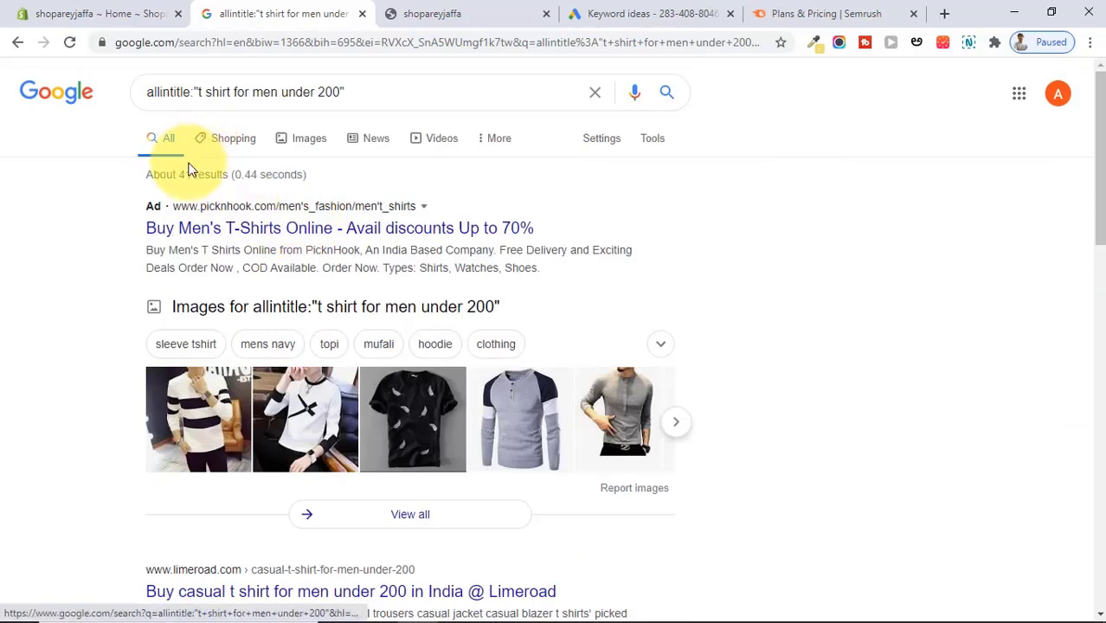
pyautogui.moveTo(181, 174); pyautogui.dragTo(191, 174)
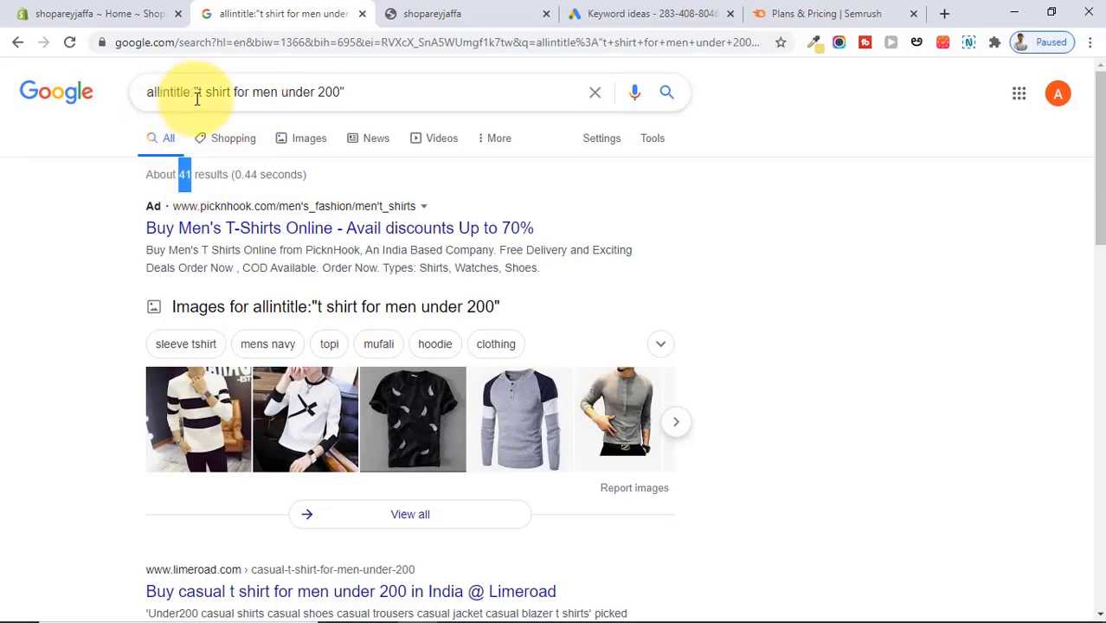
pyautogui.moveTo(194, 92); pyautogui.dragTo(349, 94)
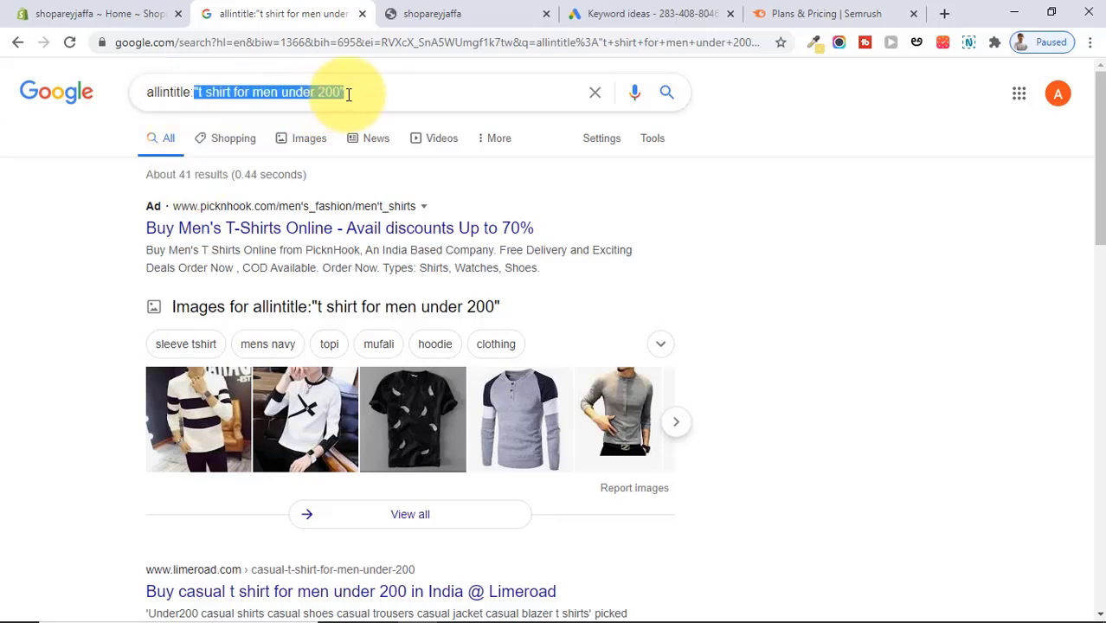
# Step: Copy "printed t shirts online india" from the keyword ideas and search Google for allintitle:"printed t shirts online india"
pyautogui.click(648, 13)
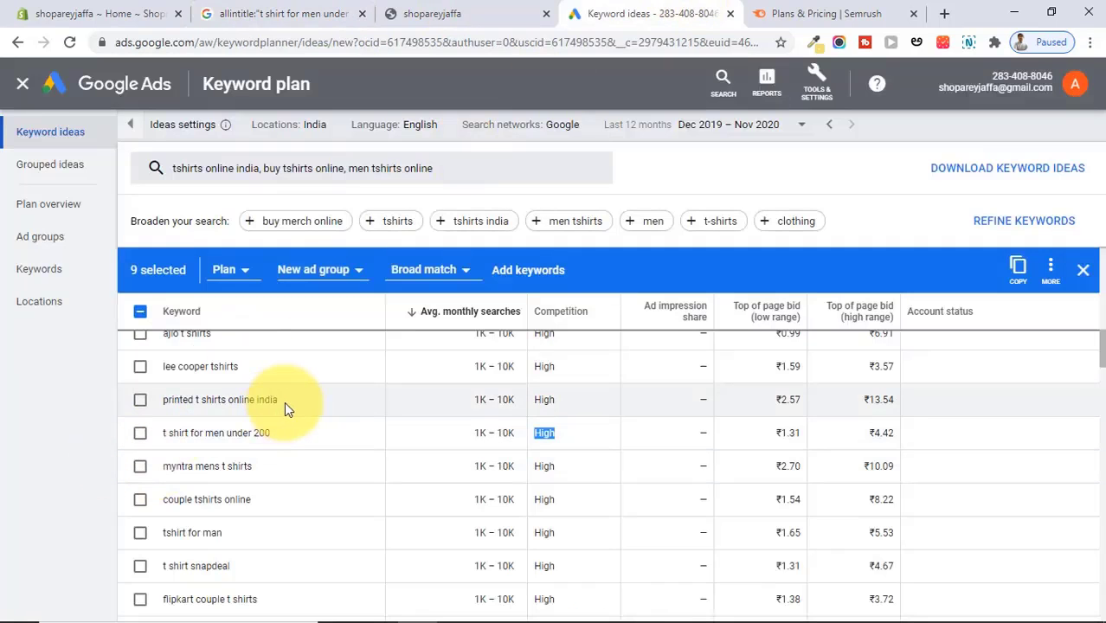
pyautogui.moveTo(284, 402); pyautogui.dragTo(149, 414)
pyautogui.hotkey('ctrl', 'c')
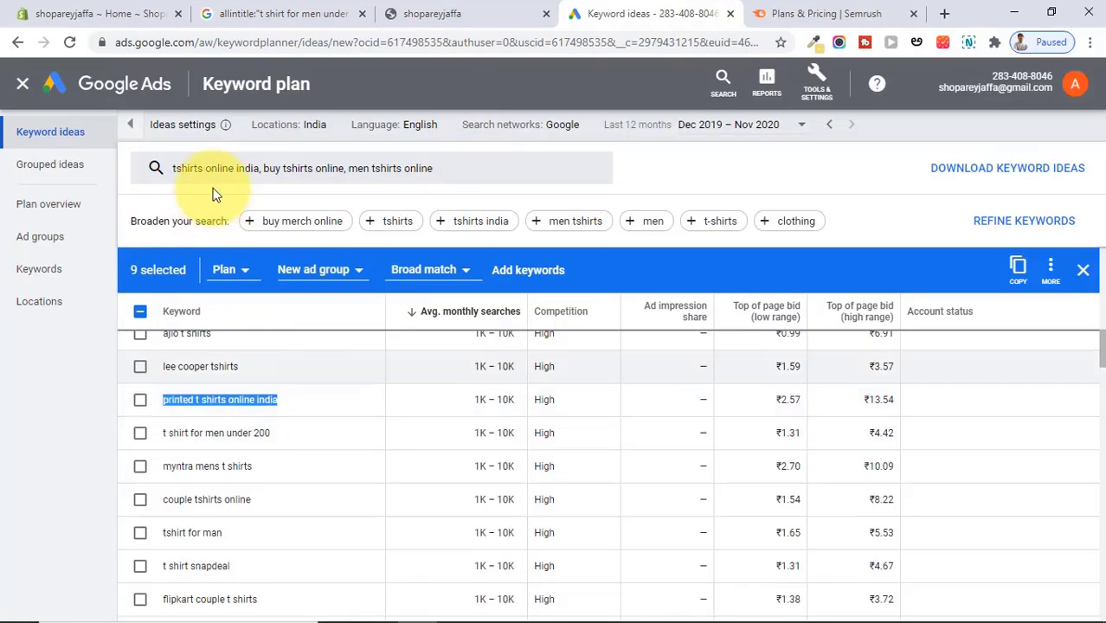
pyautogui.click(251, 13)
pyautogui.click(196, 92)
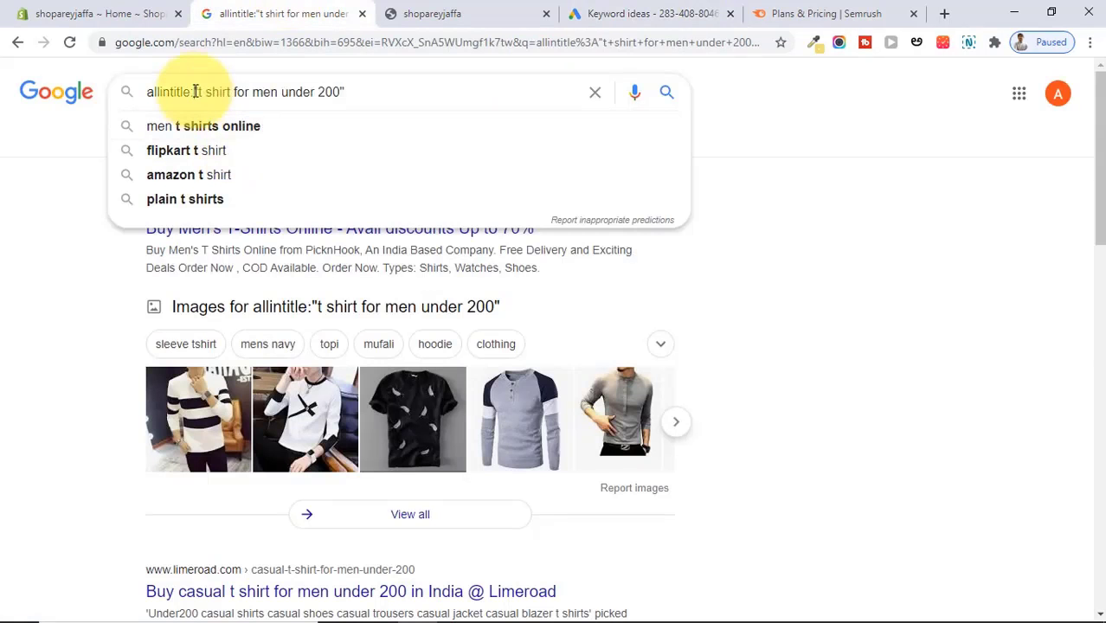
pyautogui.moveTo(198, 92); pyautogui.dragTo(339, 88)
pyautogui.hotkey('ctrl', 'v')
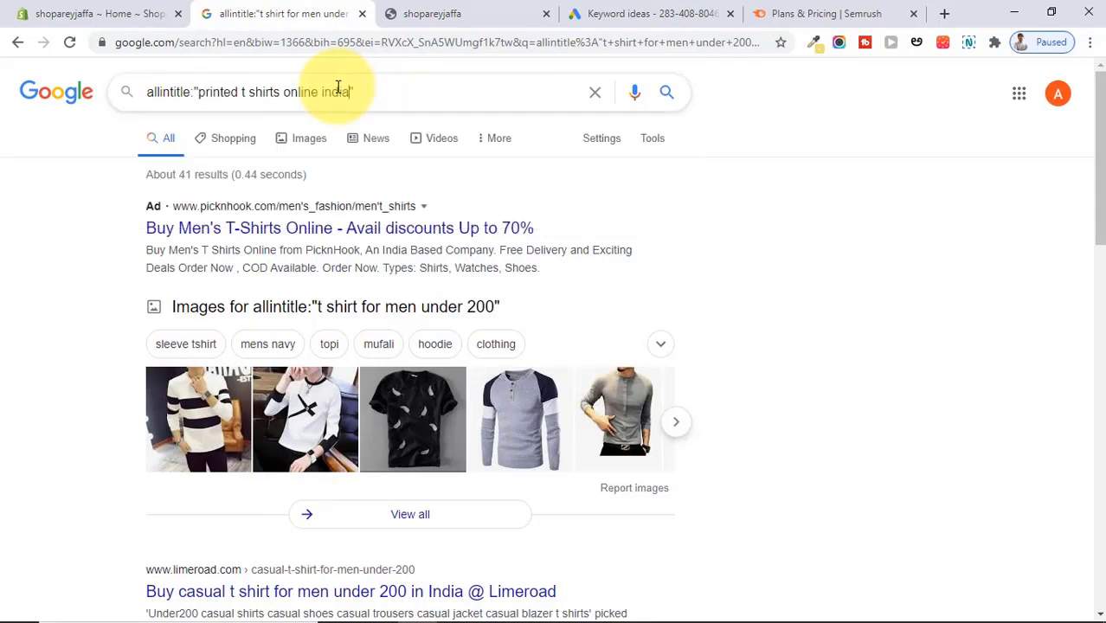
pyautogui.press('Return')
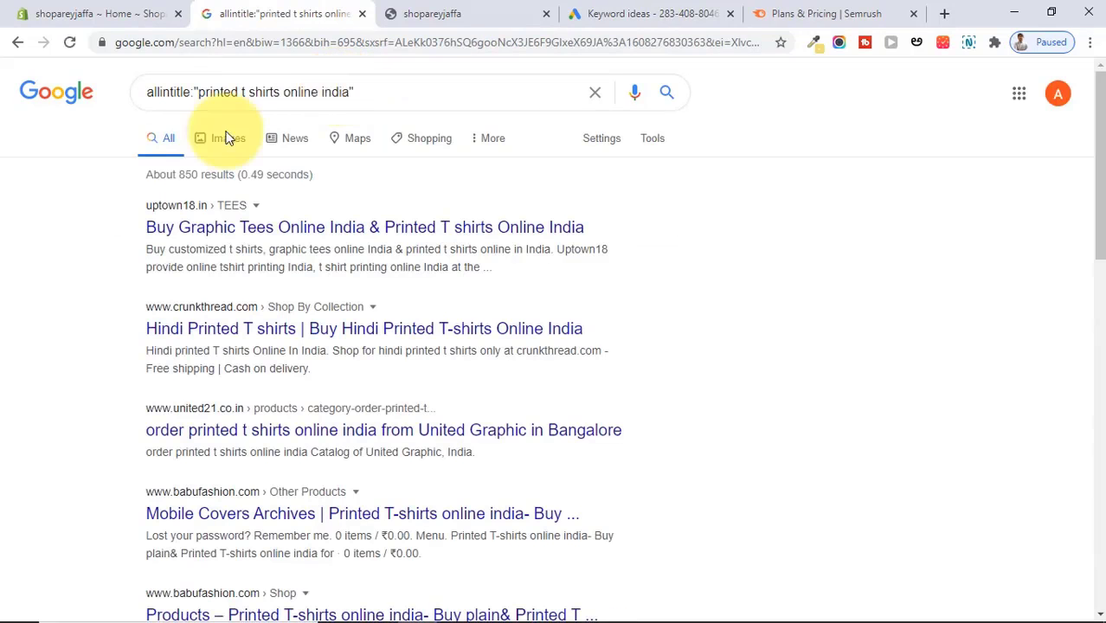
# Step: Check how many results match the printed t-shirts phrase, and switch to the areyjaffa.in store page
pyautogui.moveTo(181, 174); pyautogui.dragTo(236, 176)
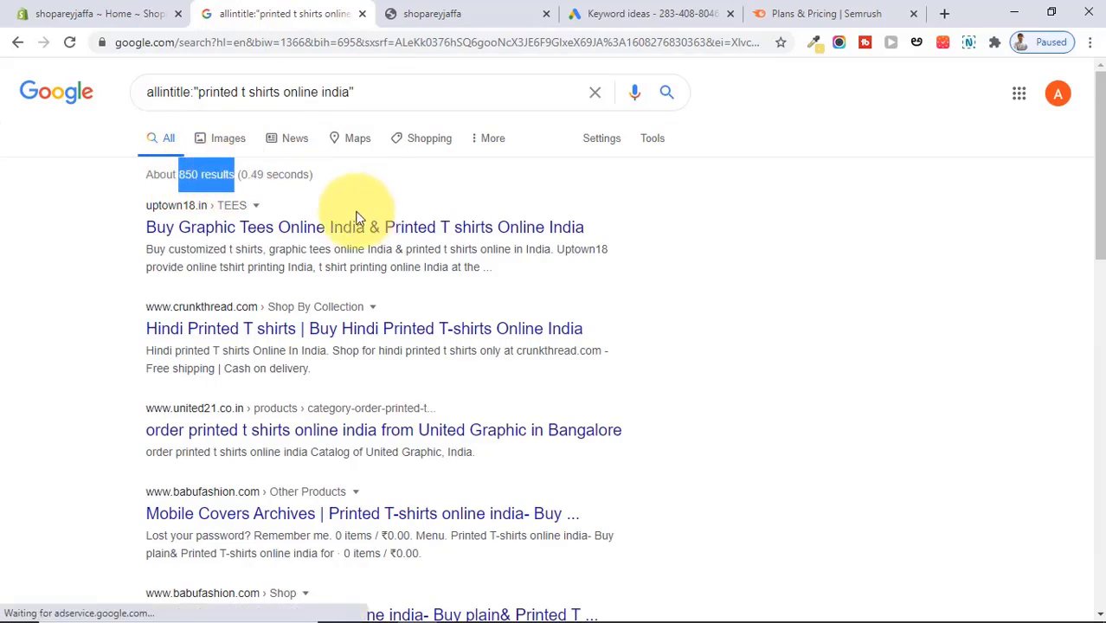
pyautogui.click(92, 235)
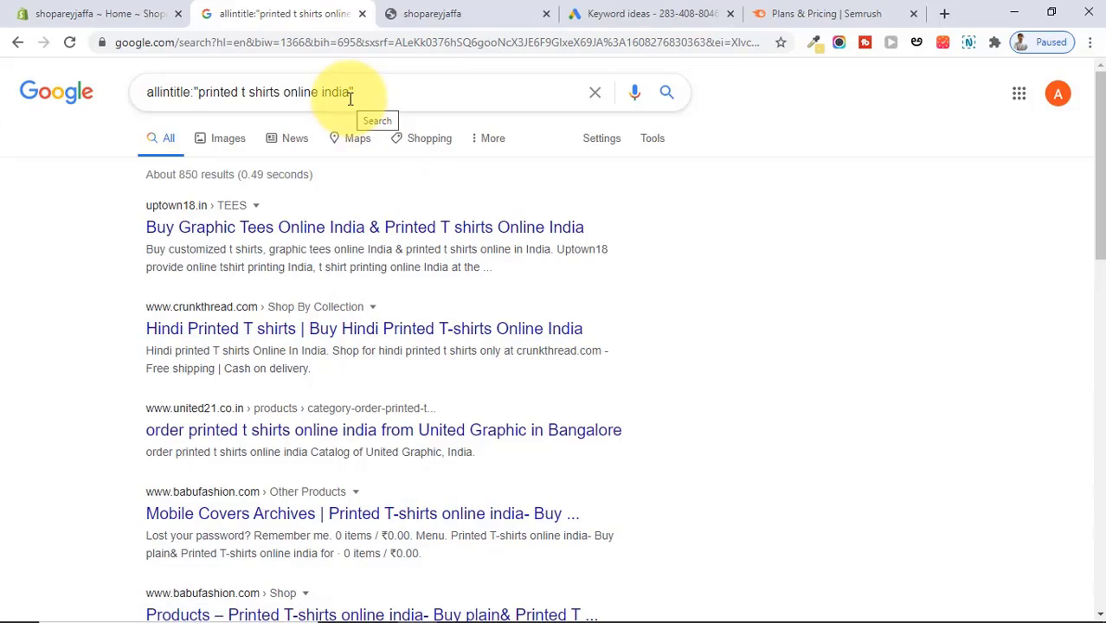
pyautogui.click(485, 10)
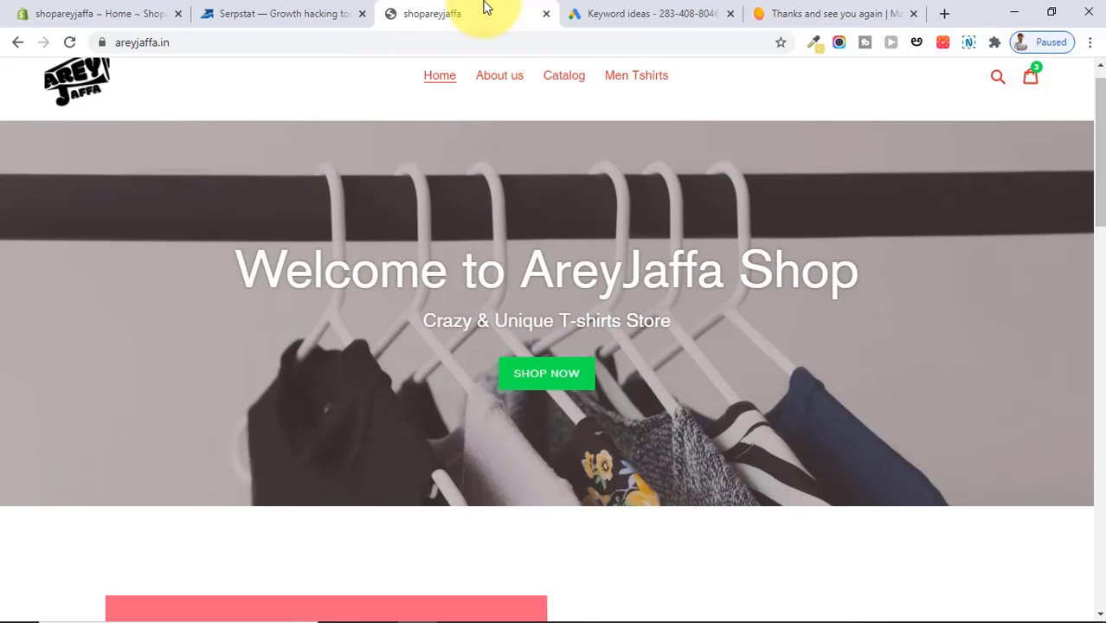
# Step: Open the KWFinder site and compare the Mangools Basic, Premium and Agency plans with monthly billing
pyautogui.moveTo(1090, 126); pyautogui.dragTo(1087, 250)
pyautogui.click(602, 4)
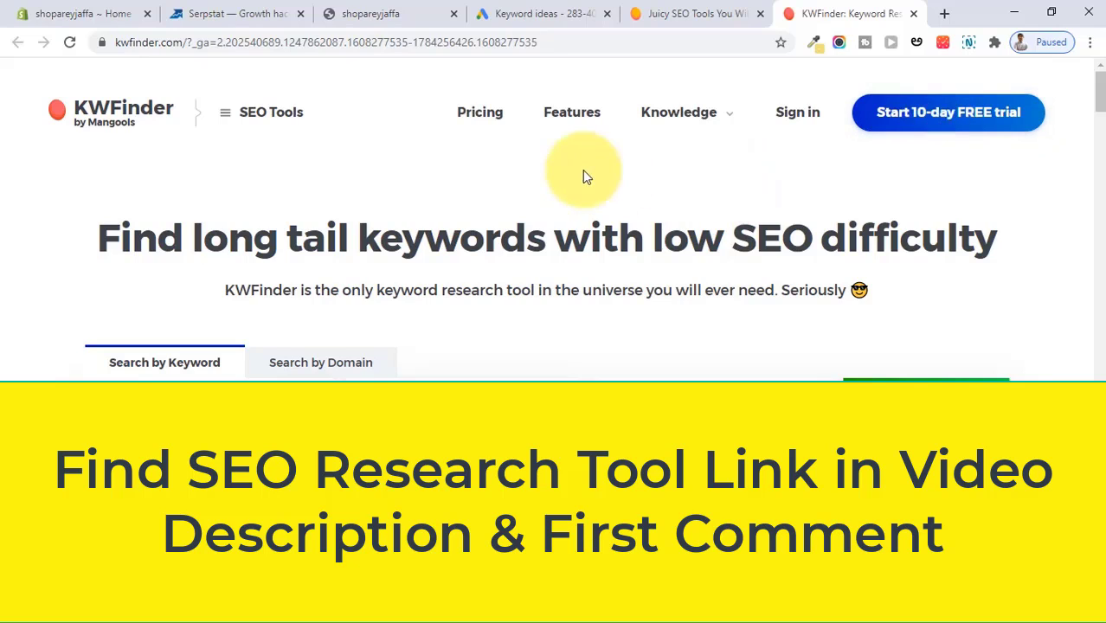
pyautogui.click(485, 116)
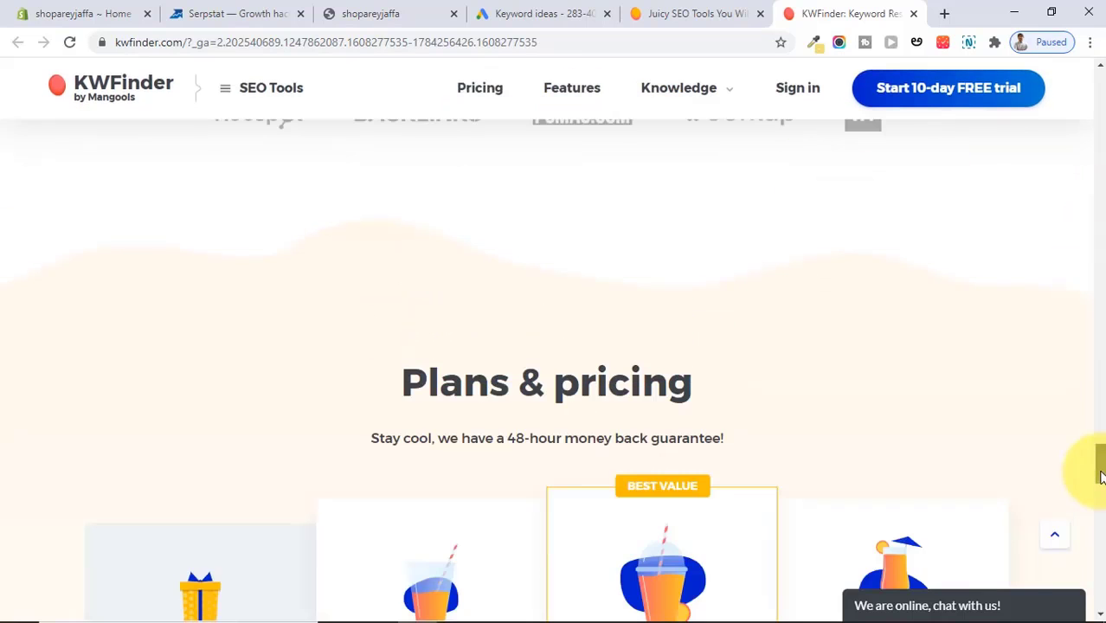
pyautogui.moveTo(1101, 467)
pyautogui.mouseDown()
pyautogui.moveTo(1101, 501)
pyautogui.moveTo(1095, 486)
pyautogui.mouseUp()
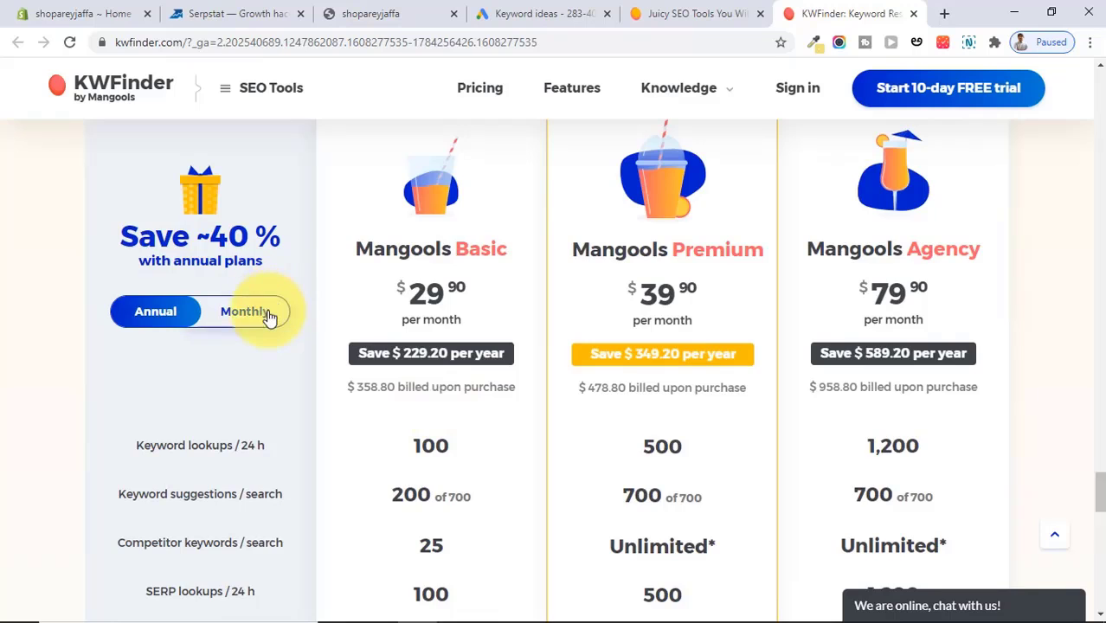
pyautogui.click(269, 311)
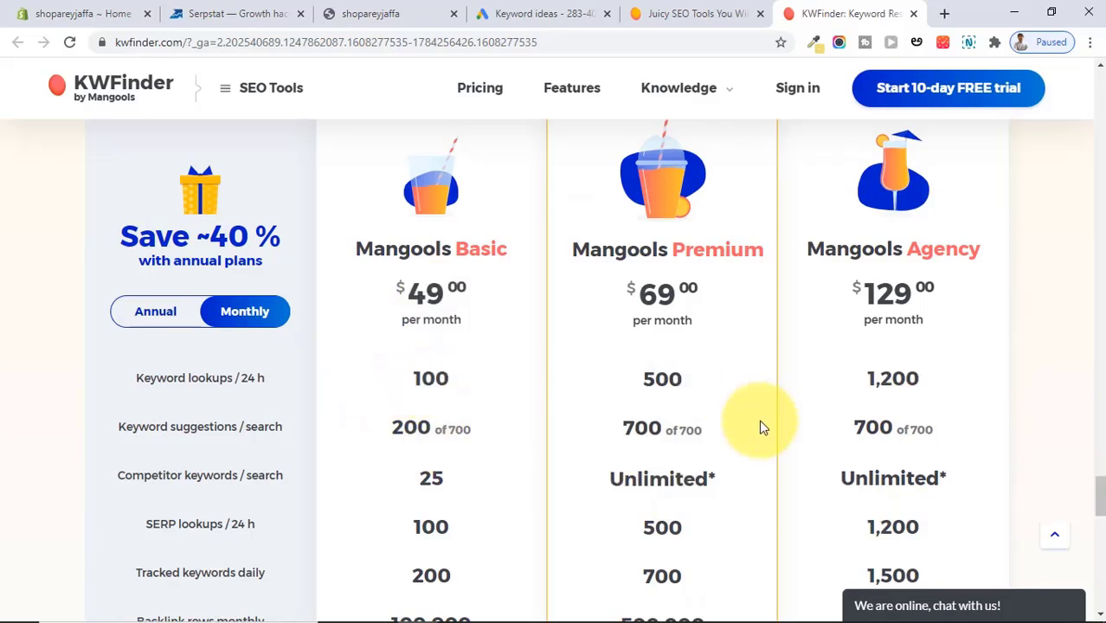
pyautogui.moveTo(1101, 498); pyautogui.dragTo(1100, 173)
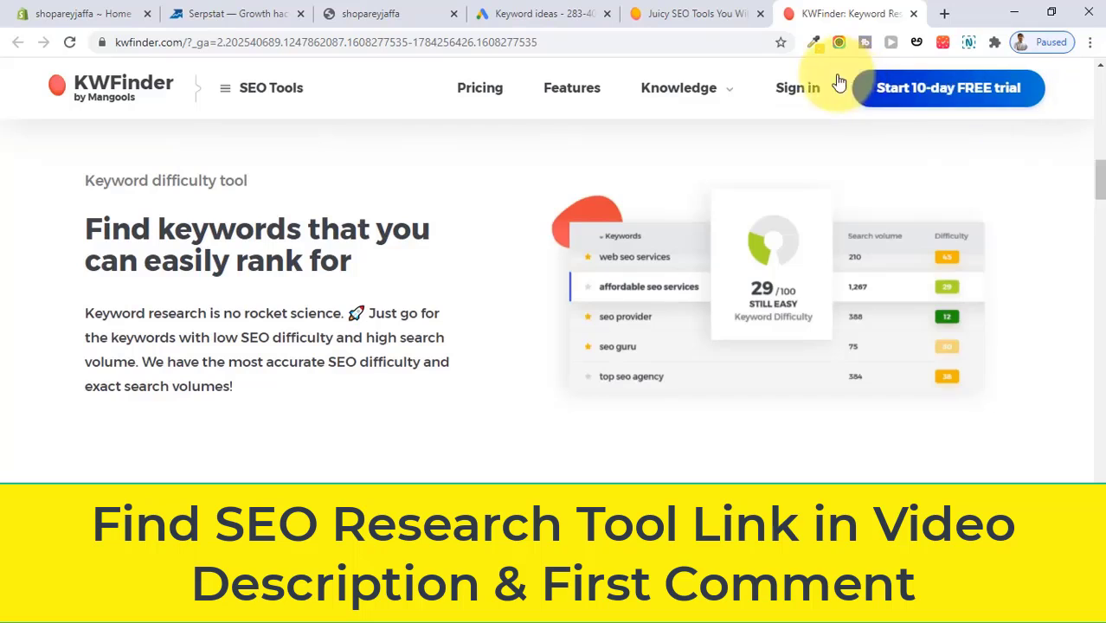
# Step: Start the Mangools 10-day free trial and open the KWFinder keyword research tool from the dashboard
pyautogui.click(907, 109)
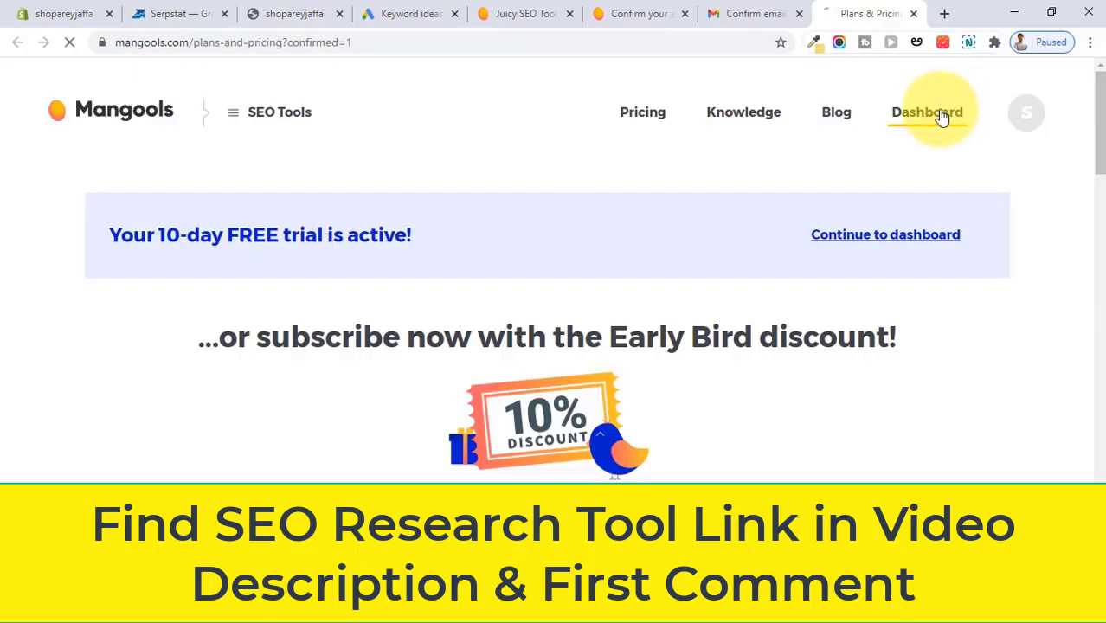
pyautogui.click(942, 115)
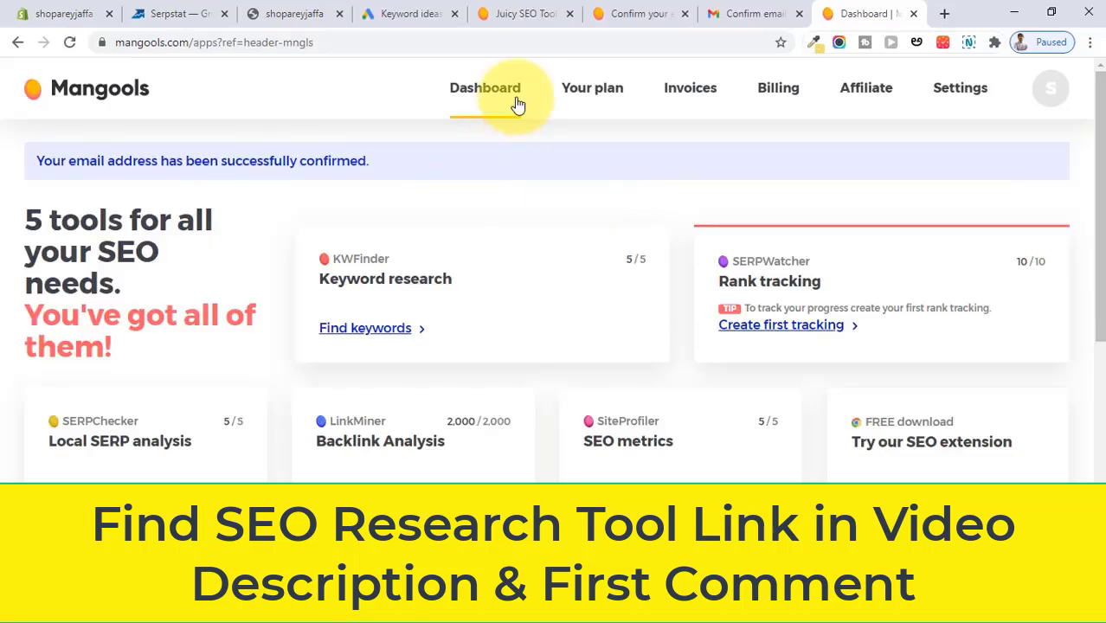
pyautogui.click(433, 295)
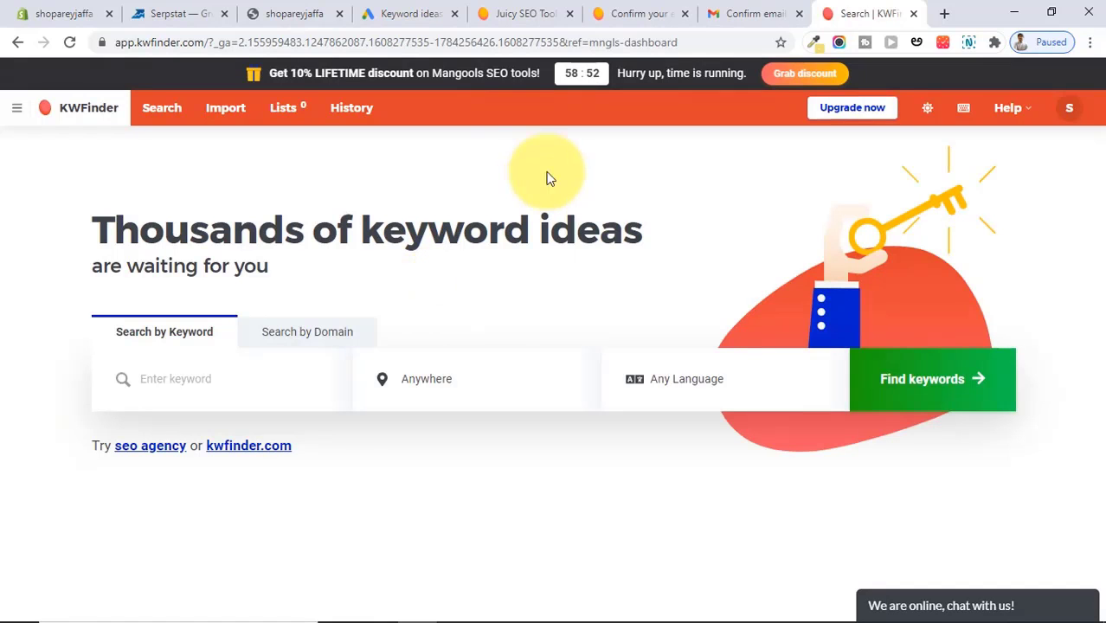
# Step: Copy "150 rs t shirts online shopping" from the Google Ads keyword ideas and enter it as the keyword in KWFinder
pyautogui.click(419, 7)
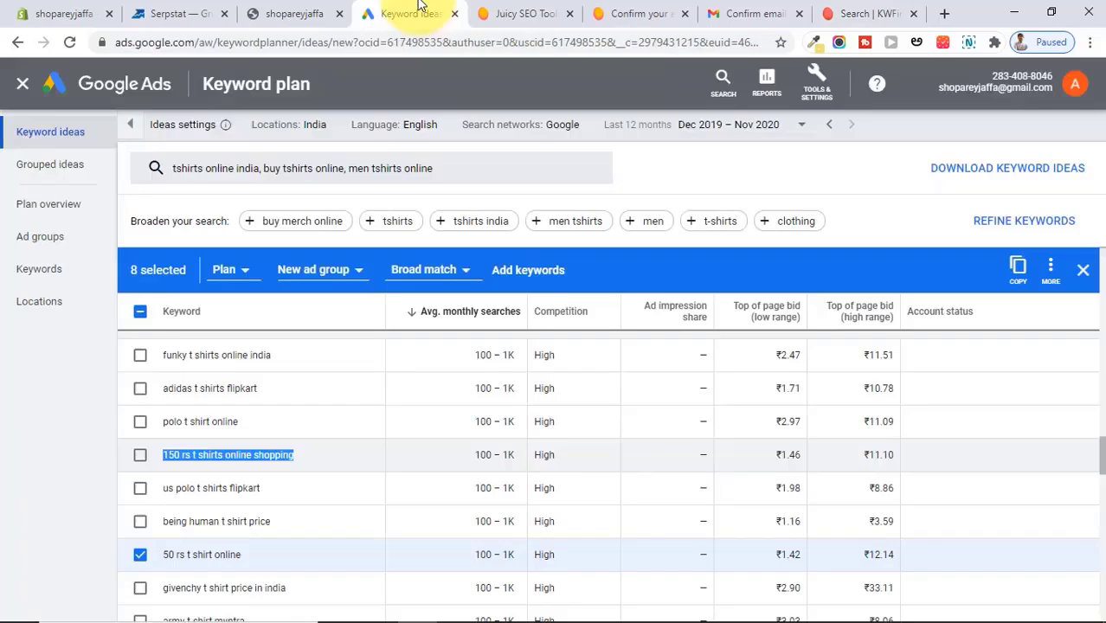
pyautogui.click(317, 474)
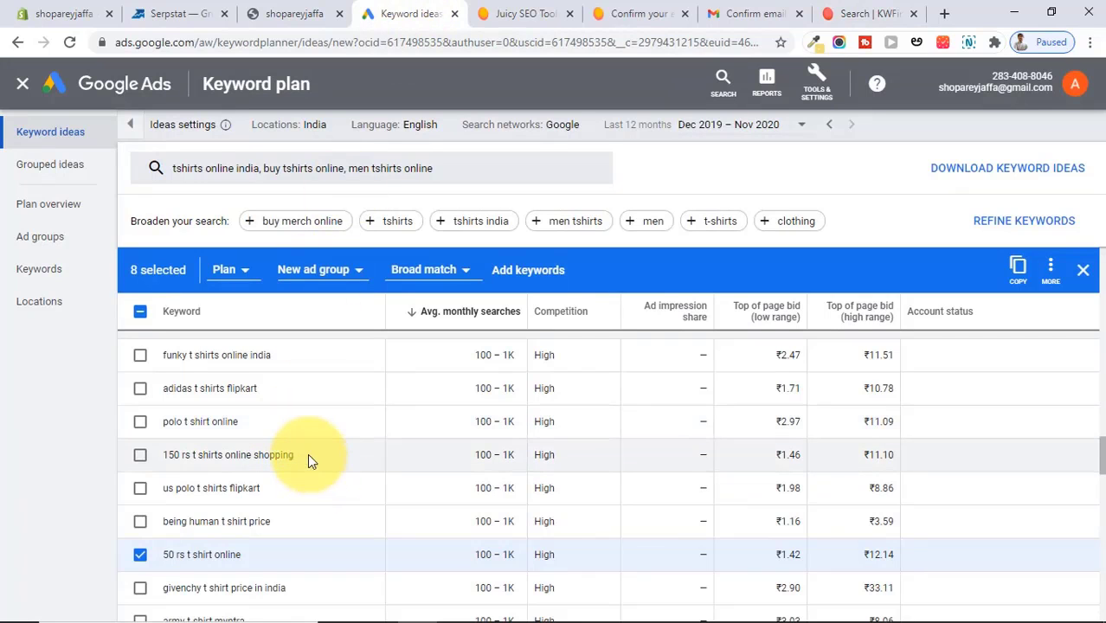
pyautogui.moveTo(307, 454); pyautogui.dragTo(163, 440)
pyautogui.hotkey('ctrl', 'c')
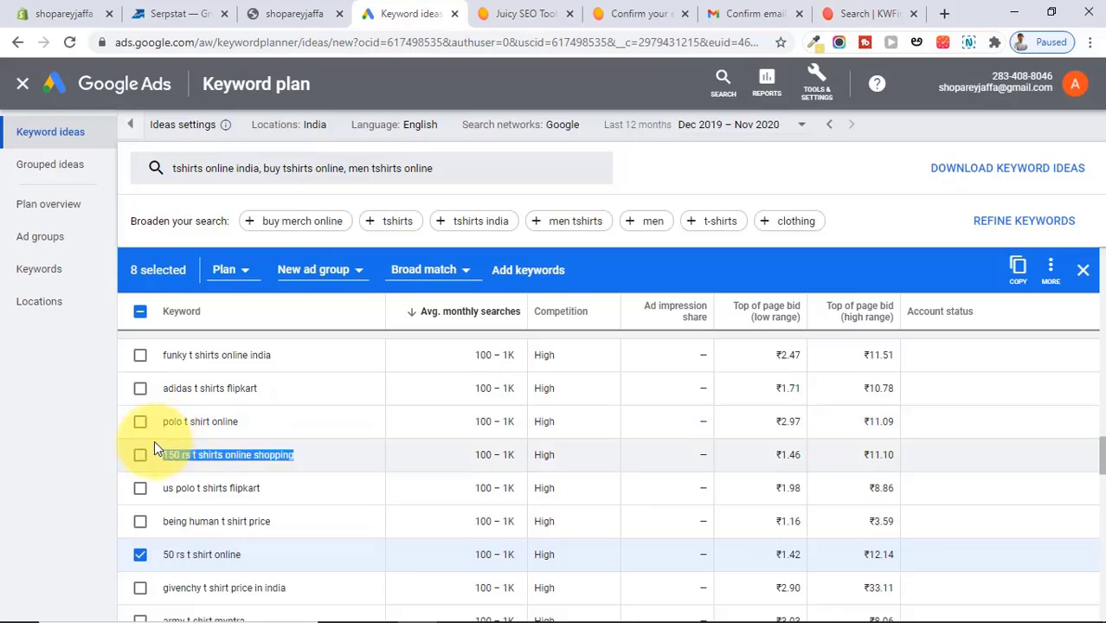
pyautogui.click(870, 13)
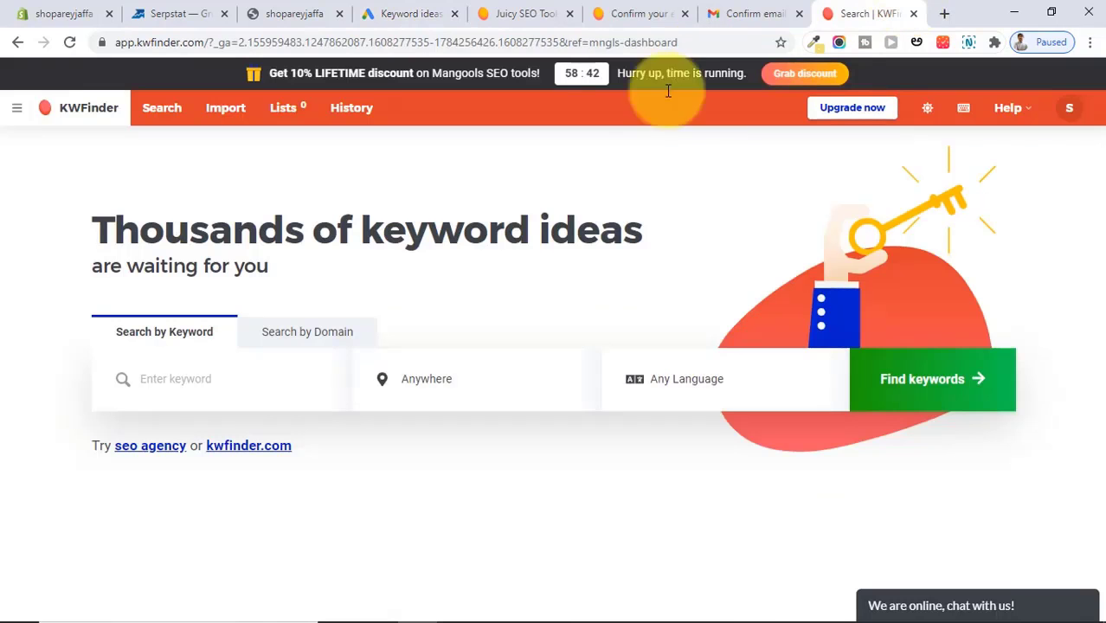
pyautogui.hotkey('ctrl', 'v')
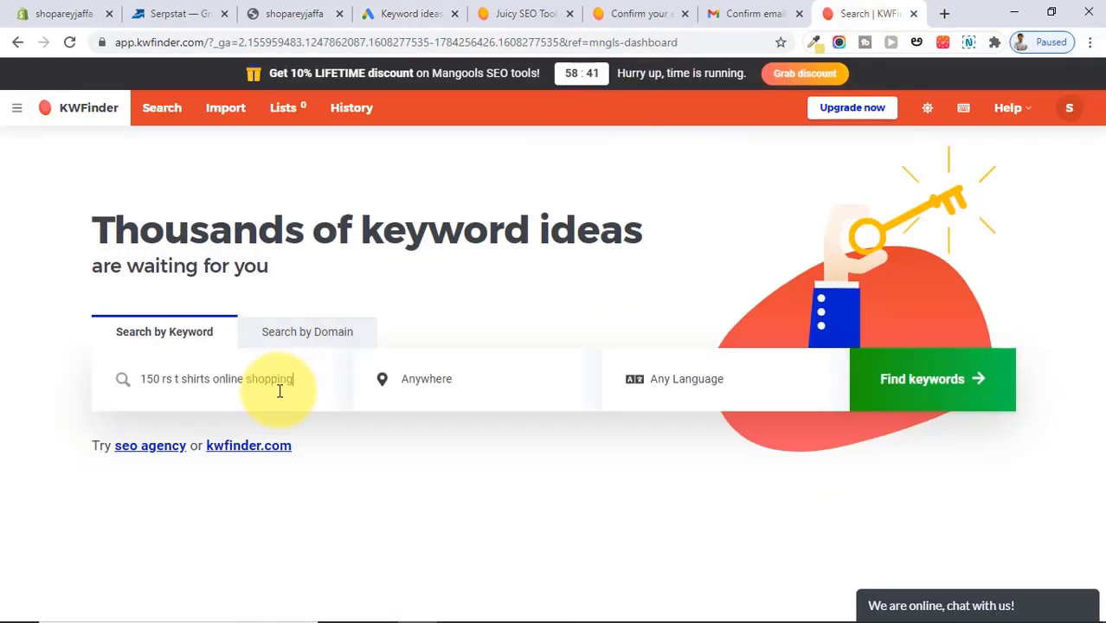
# Step: Set the search location to the country India and find keywords for the entered phrase
pyautogui.click(524, 396)
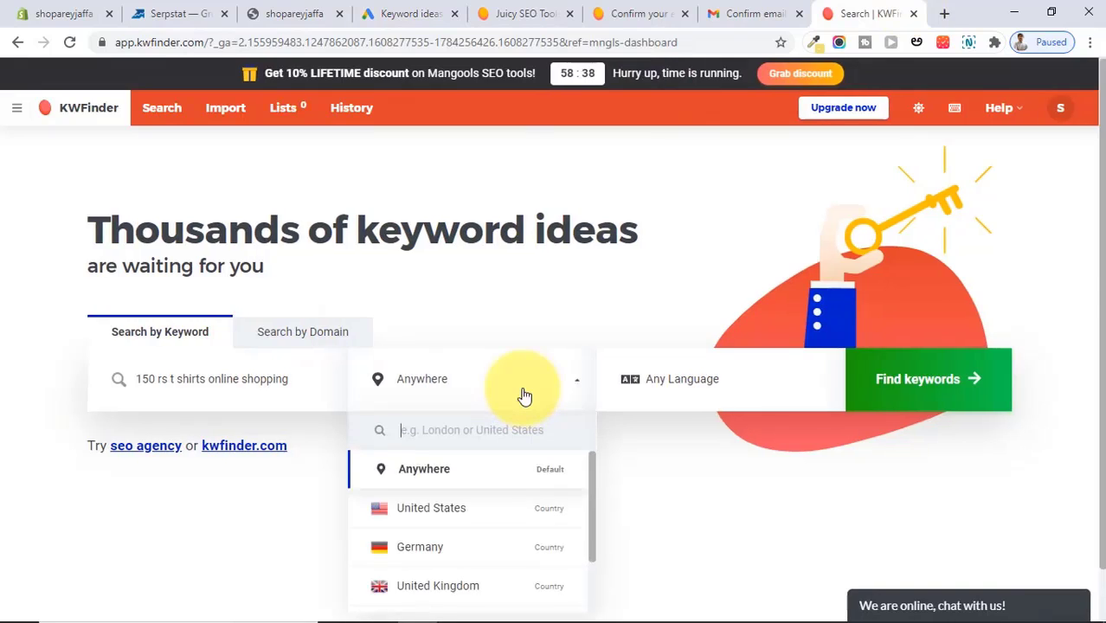
pyautogui.write('india')
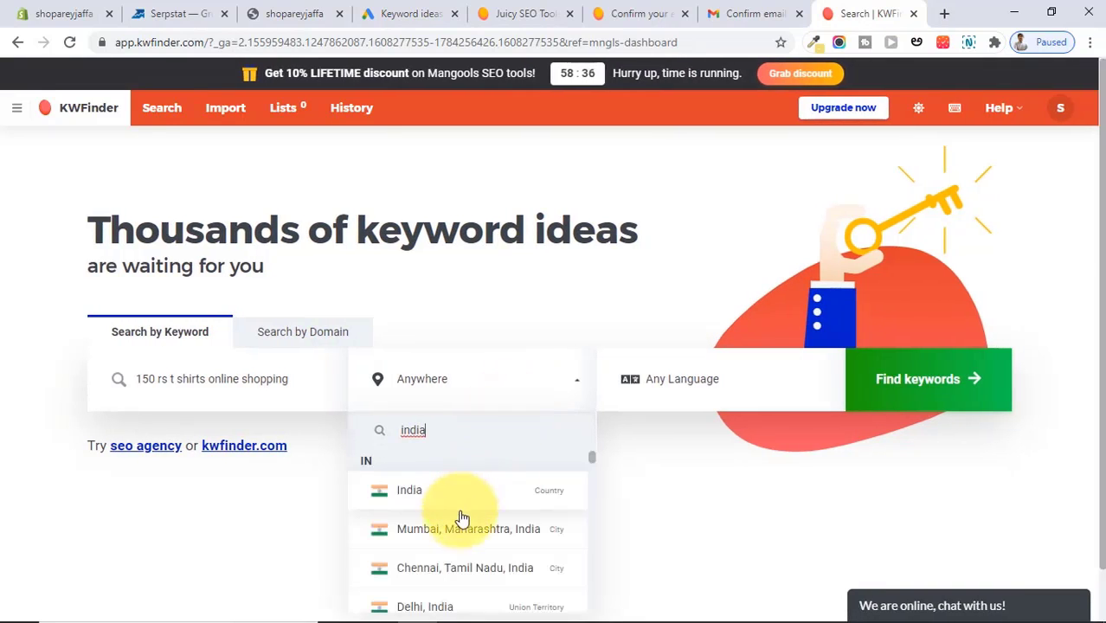
pyautogui.click(460, 497)
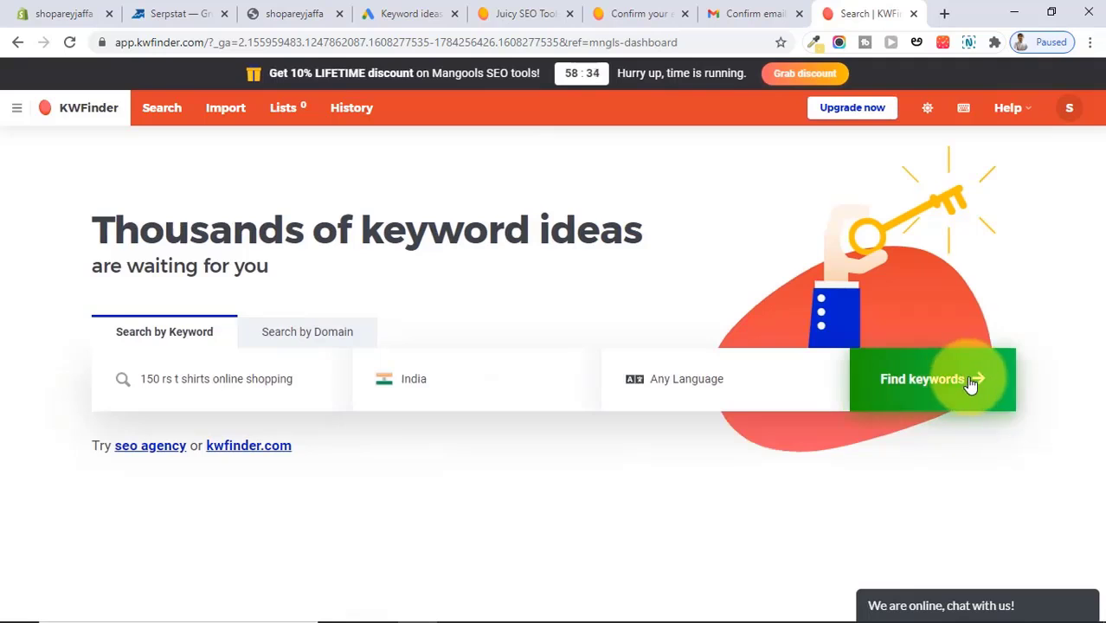
pyautogui.click(971, 386)
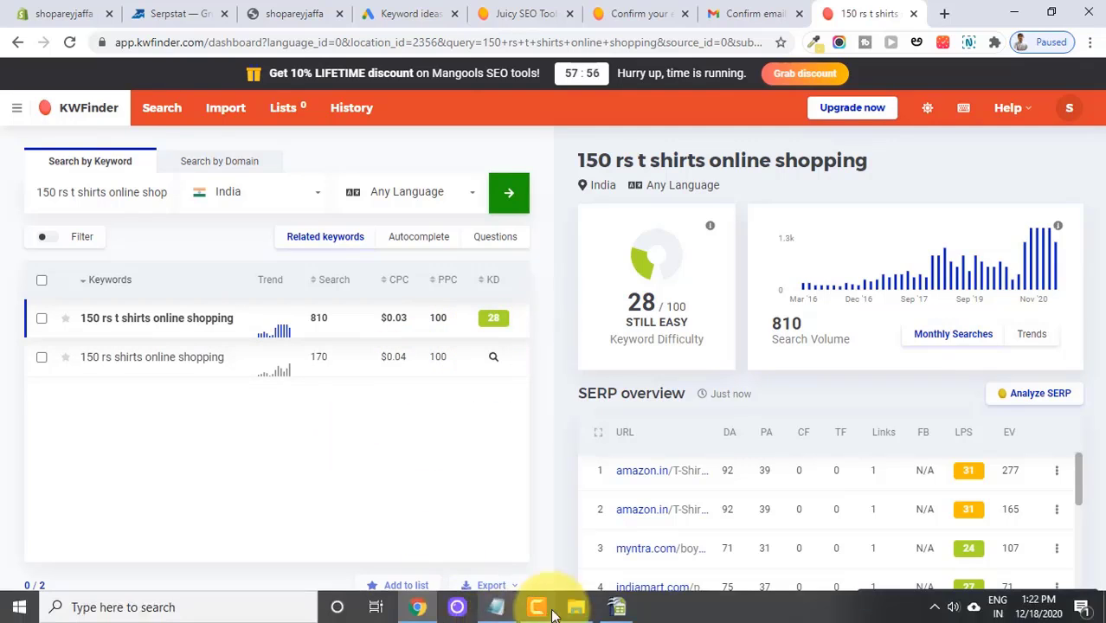
# Step: Replace the keyword with "tshirts online" and search for its related keywords in India
pyautogui.tripleClick(84, 208)
pyautogui.write('tsh')
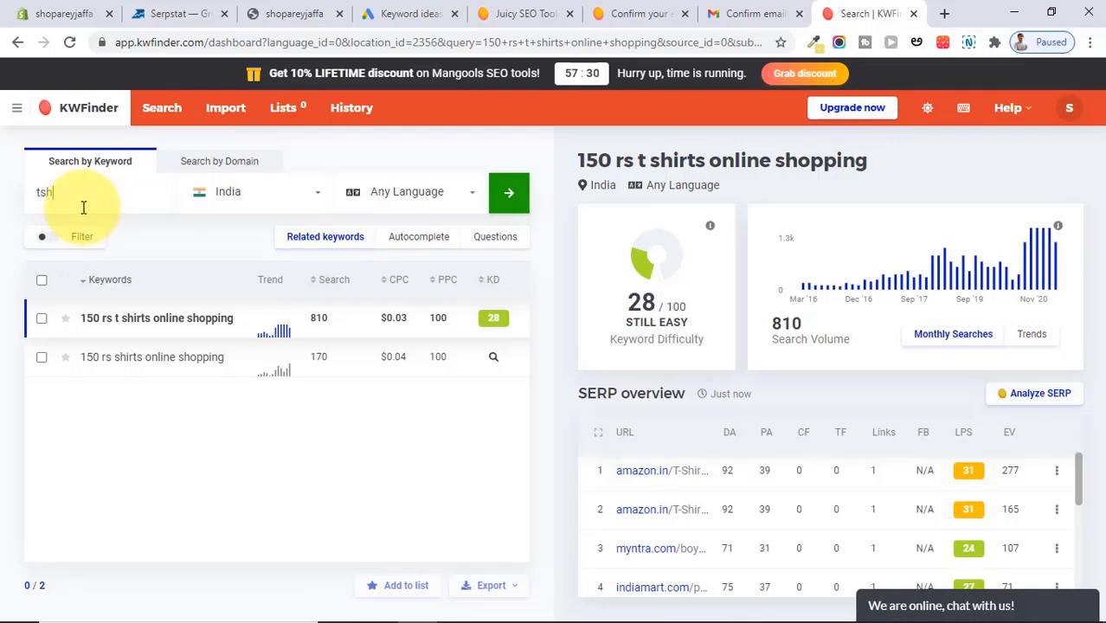
pyautogui.write('irts online')
pyautogui.click(507, 206)
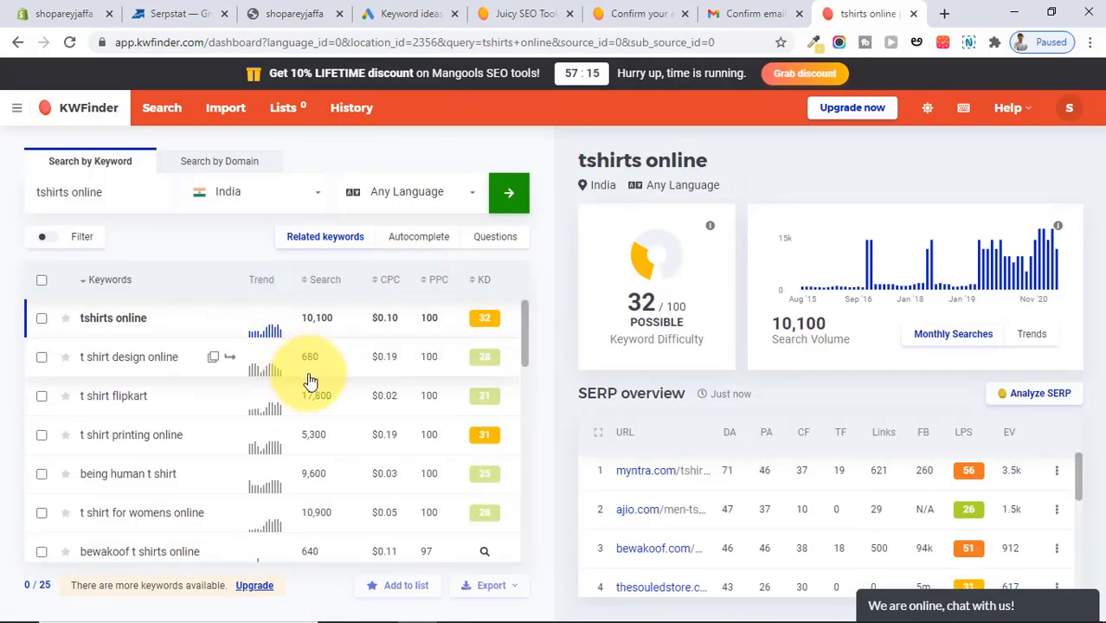
# Step: Sort the related keywords by search volume and examine the keyword difficulty and SERP overview for "couple t shirts online"
pyautogui.click(327, 288)
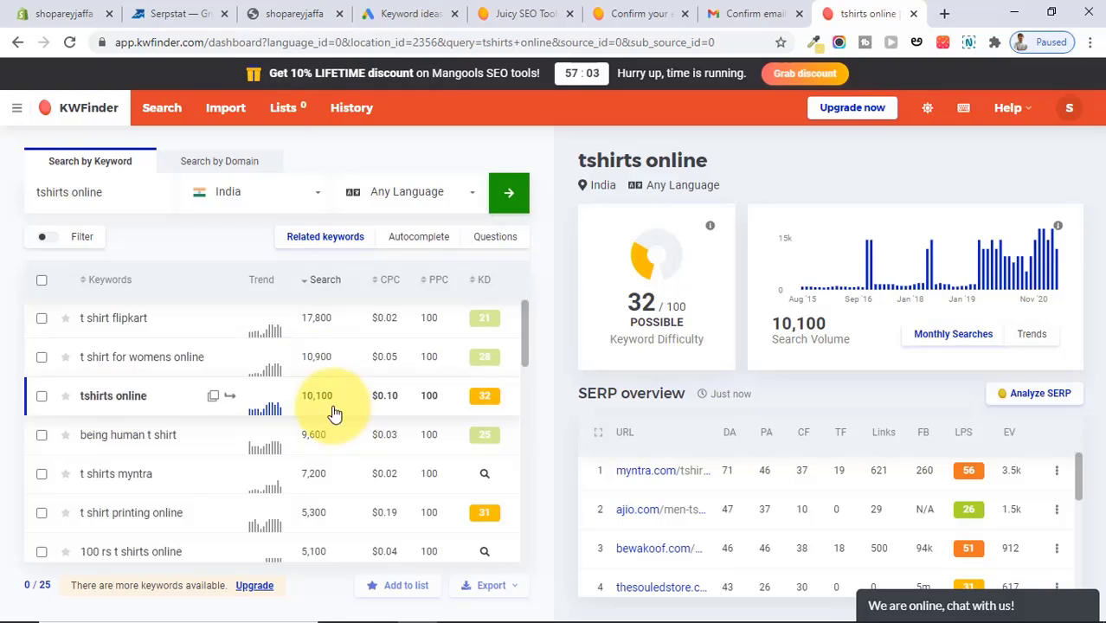
pyautogui.scroll(-2, 335, 413)
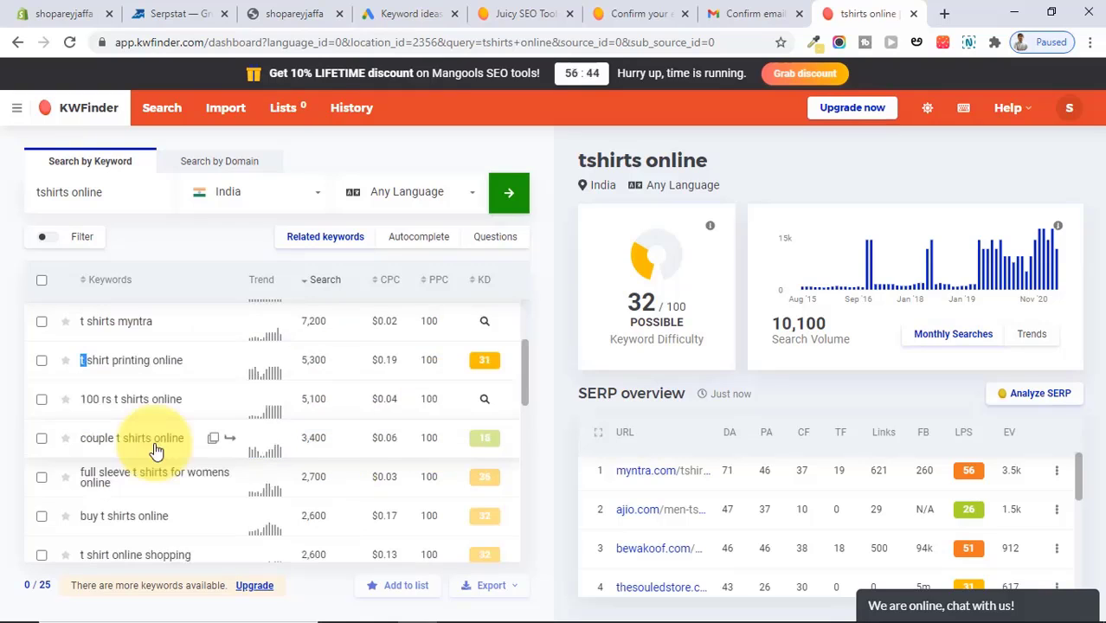
pyautogui.click(483, 441)
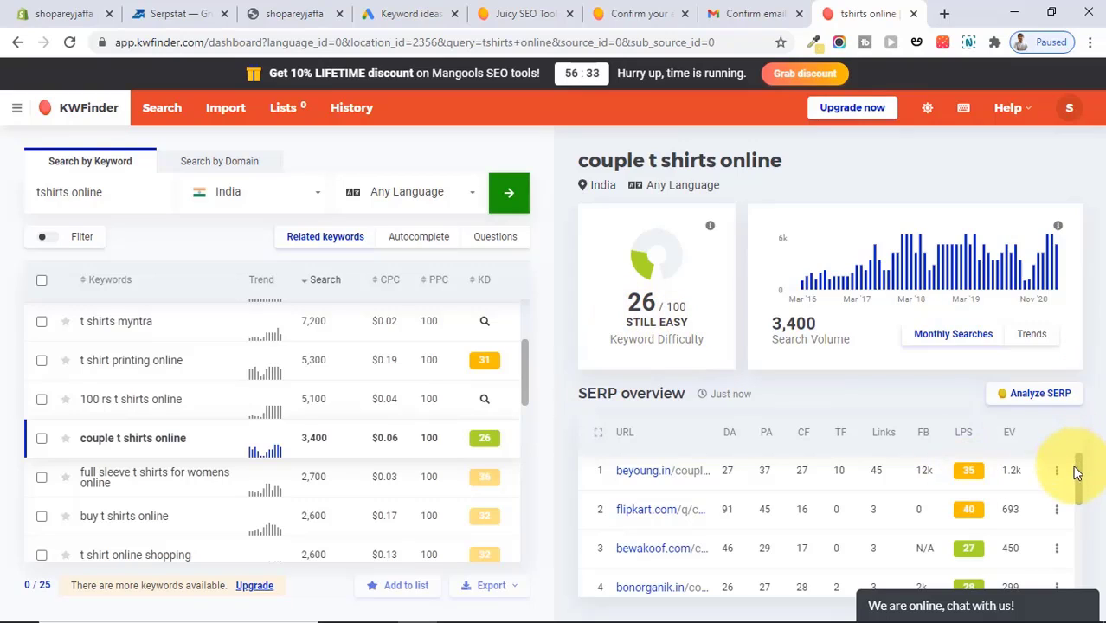
pyautogui.moveTo(1083, 474)
pyautogui.mouseDown()
pyautogui.moveTo(1081, 513)
pyautogui.moveTo(1077, 480)
pyautogui.mouseUp()
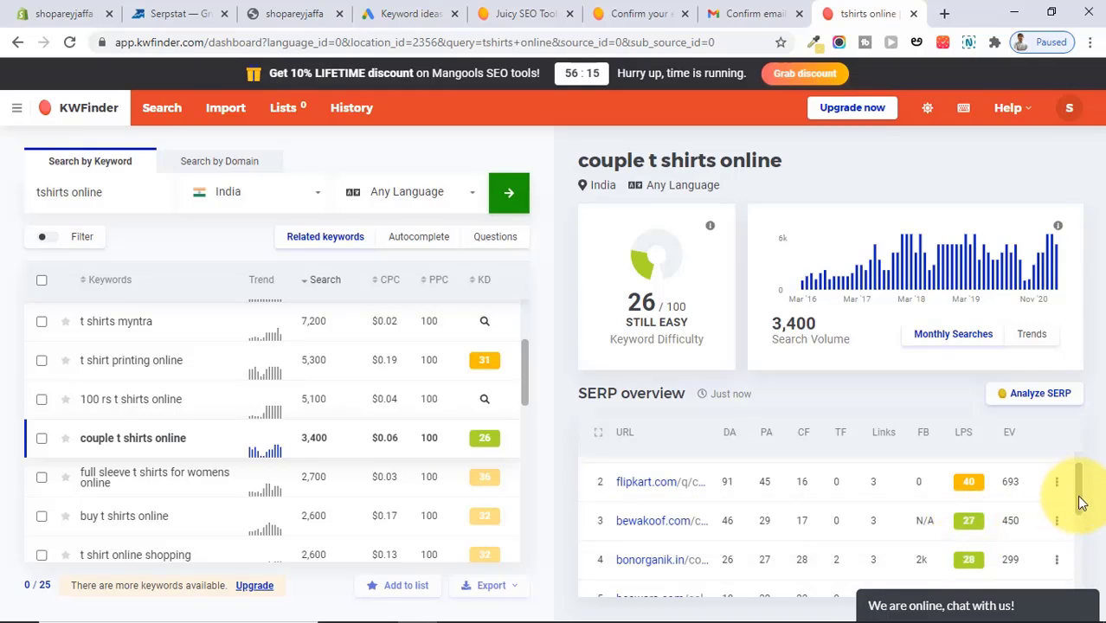
pyautogui.moveTo(1080, 504); pyautogui.dragTo(1081, 544)
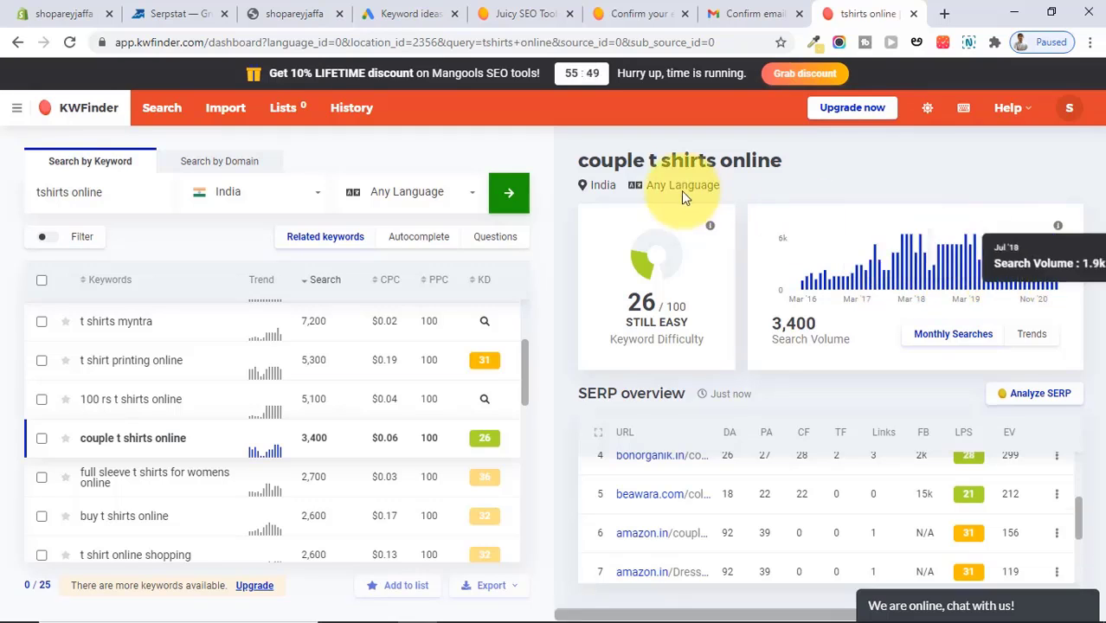
pyautogui.moveTo(268, 282)
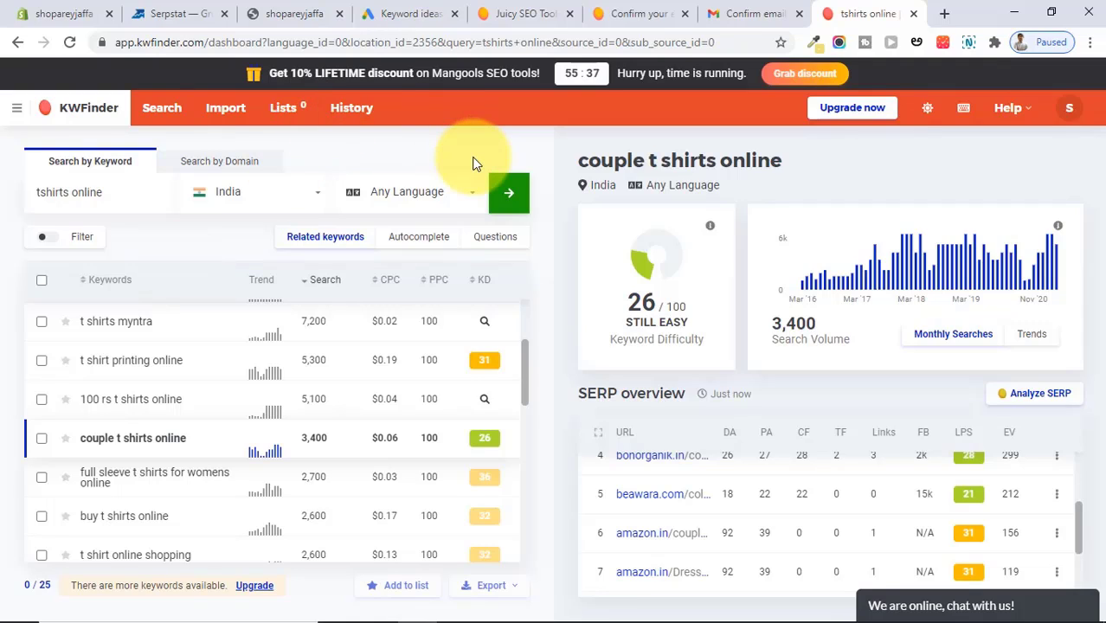
# Step: Check the Mangools plans with monthly billing selected and return to the KWFinder keyword list
pyautogui.click(851, 110)
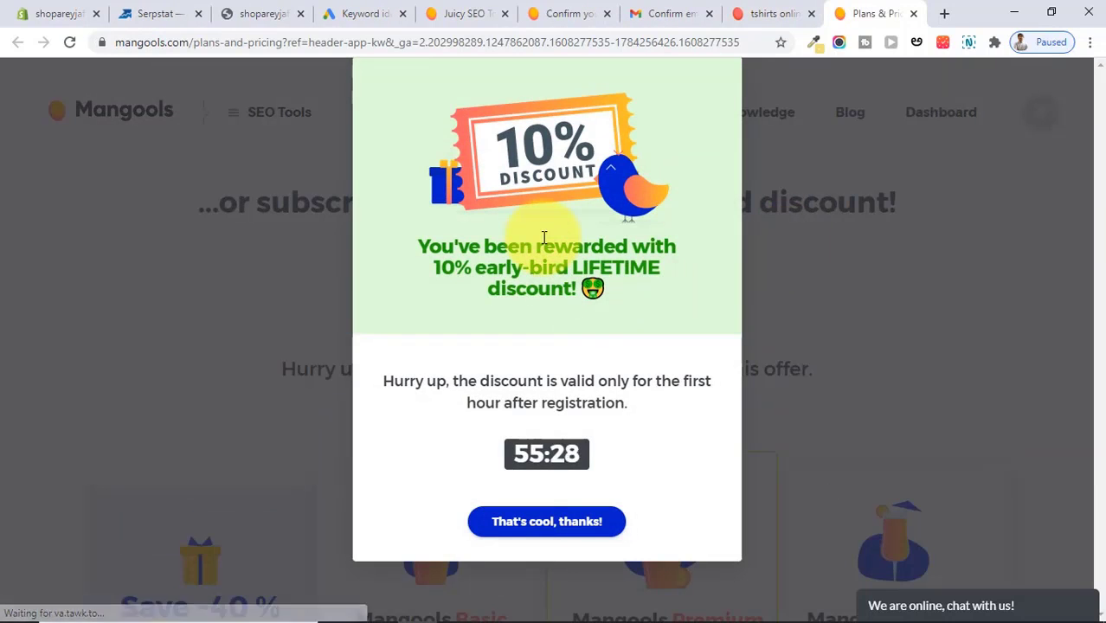
pyautogui.click(526, 522)
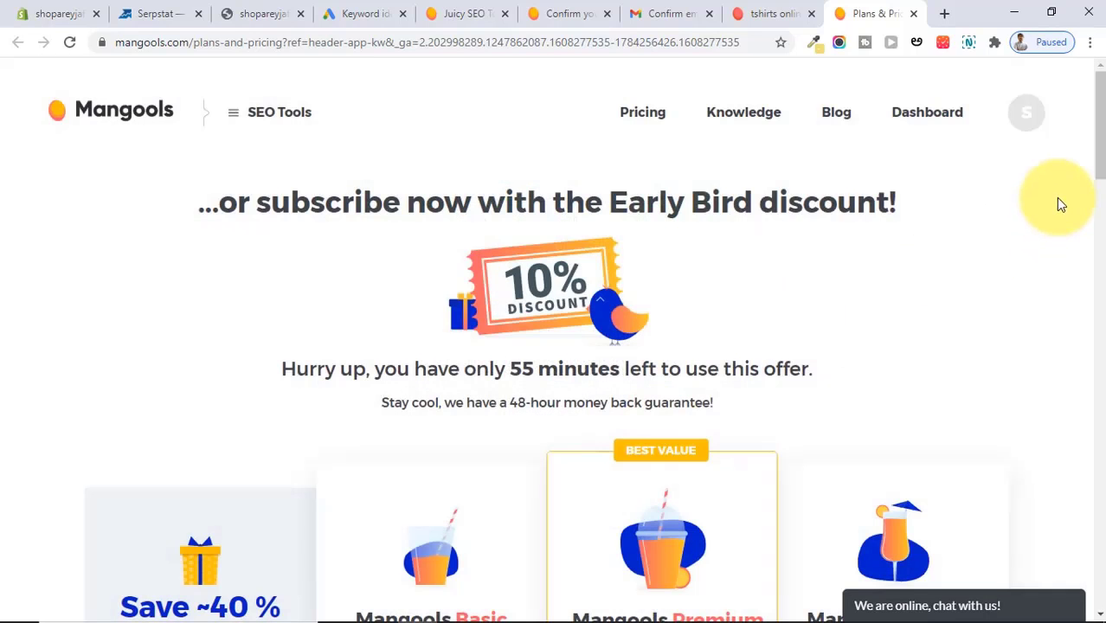
pyautogui.scroll(-5, 235, 296)
pyautogui.click(236, 298)
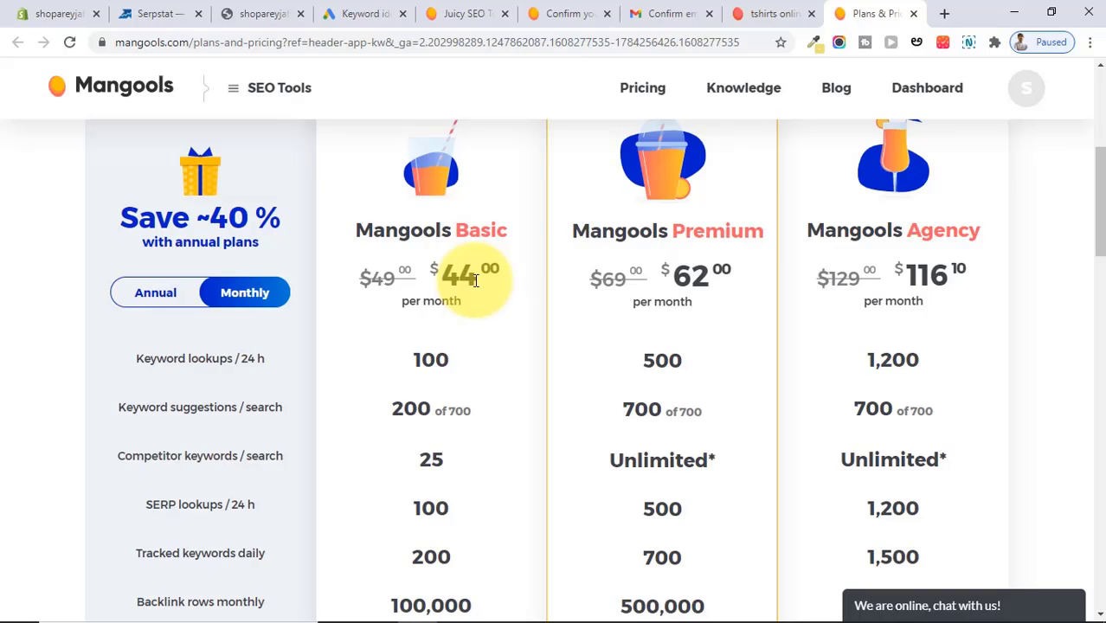
pyautogui.click(774, 13)
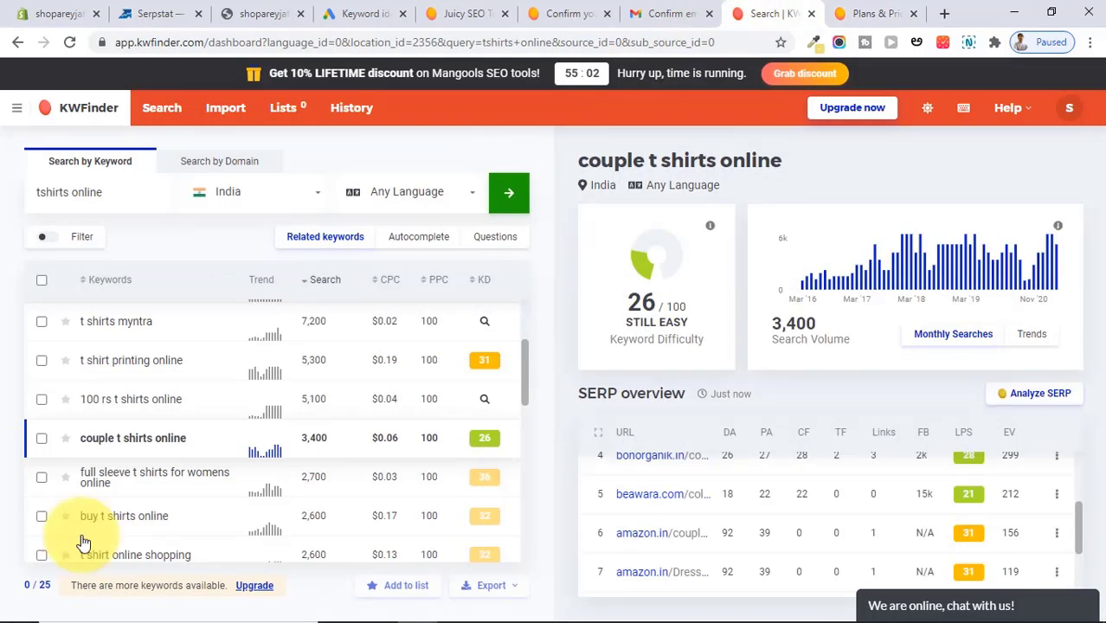
pyautogui.moveTo(524, 364); pyautogui.dragTo(538, 319)
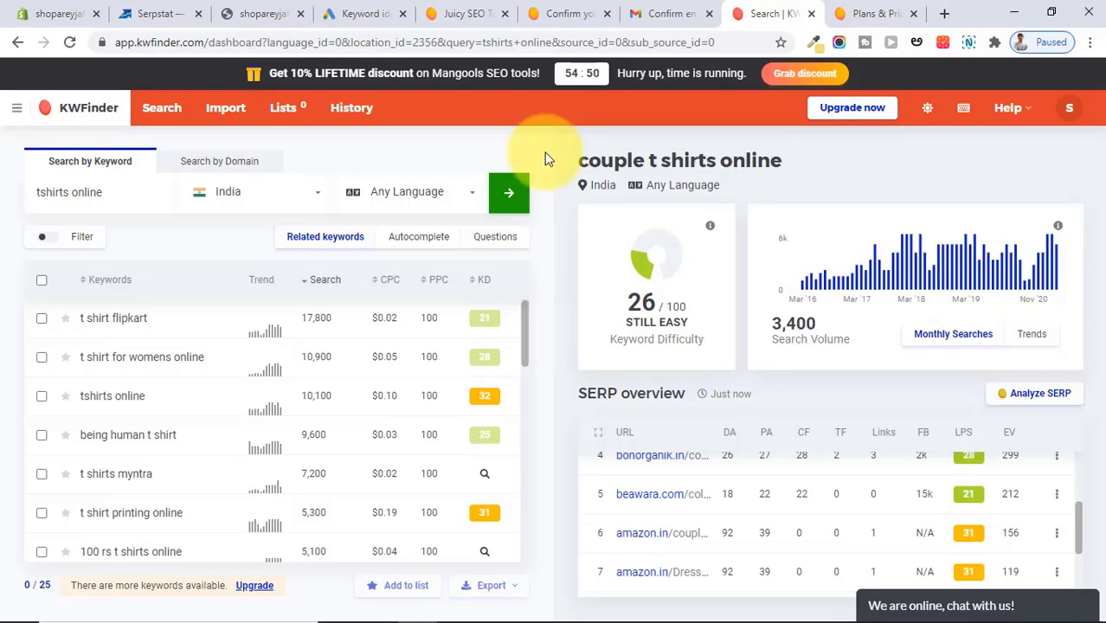
# Step: Switch to the Shopify admin, look over the online store's pages, and open a new blog post form
pyautogui.click(84, 7)
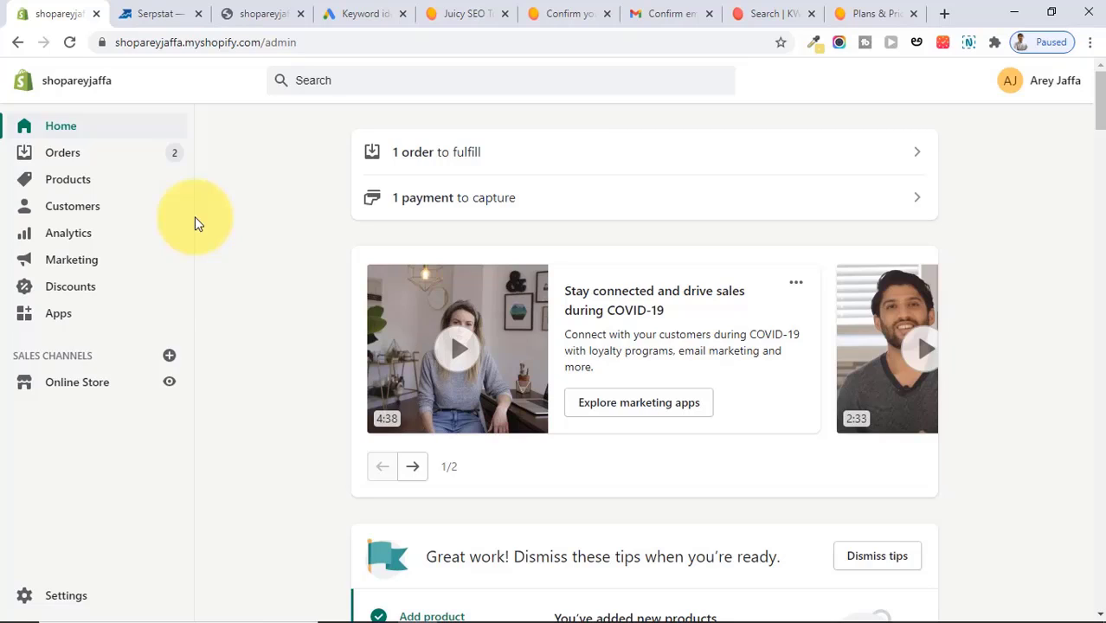
pyautogui.click(77, 389)
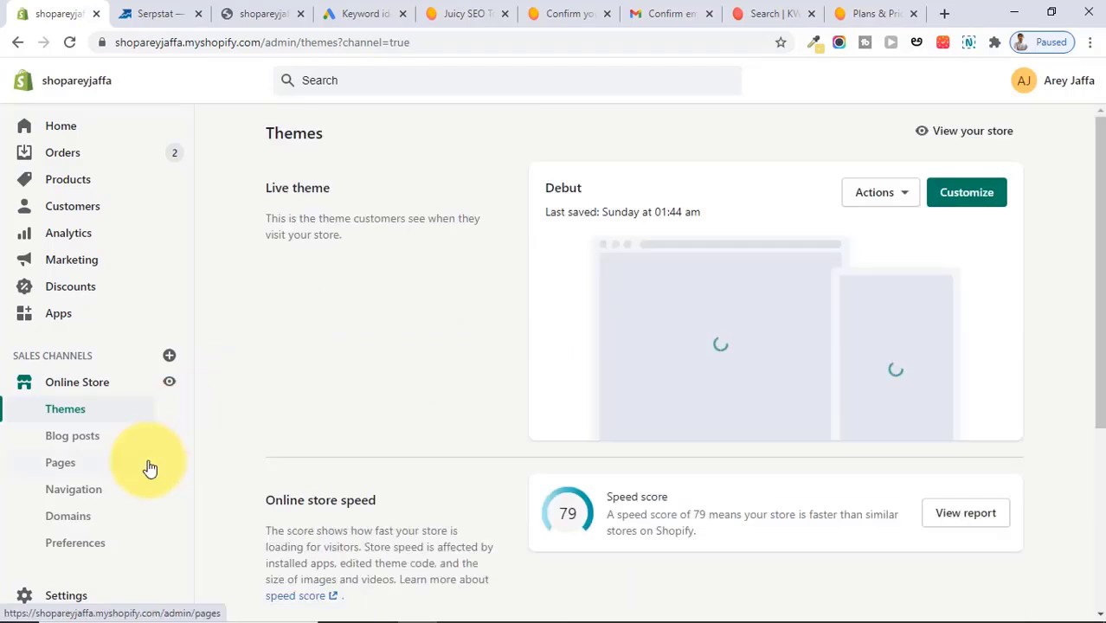
pyautogui.click(112, 466)
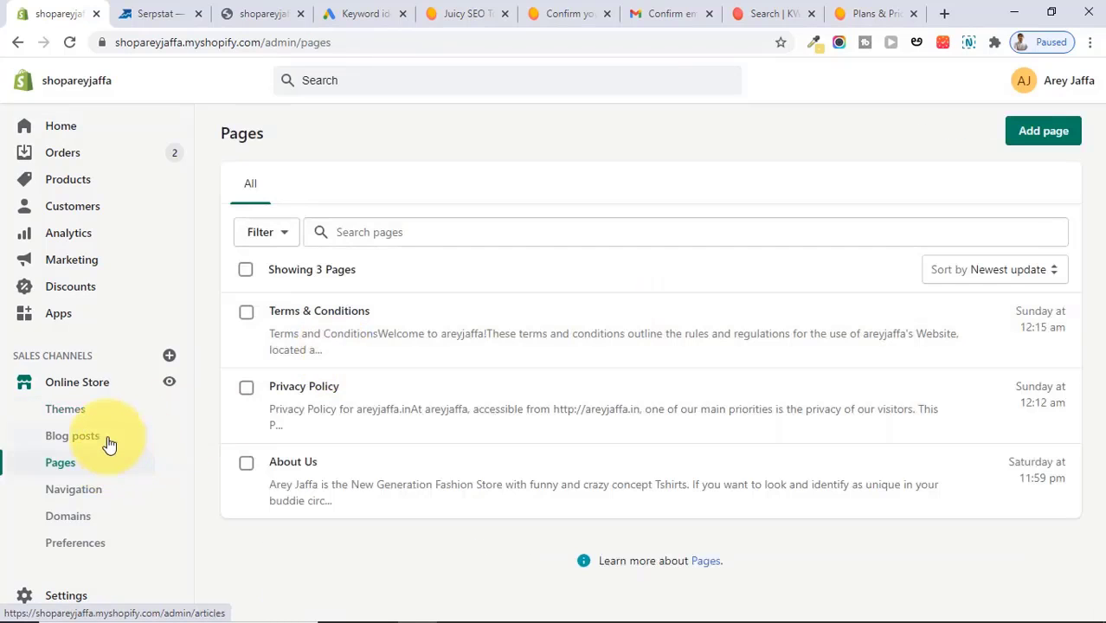
pyautogui.click(109, 444)
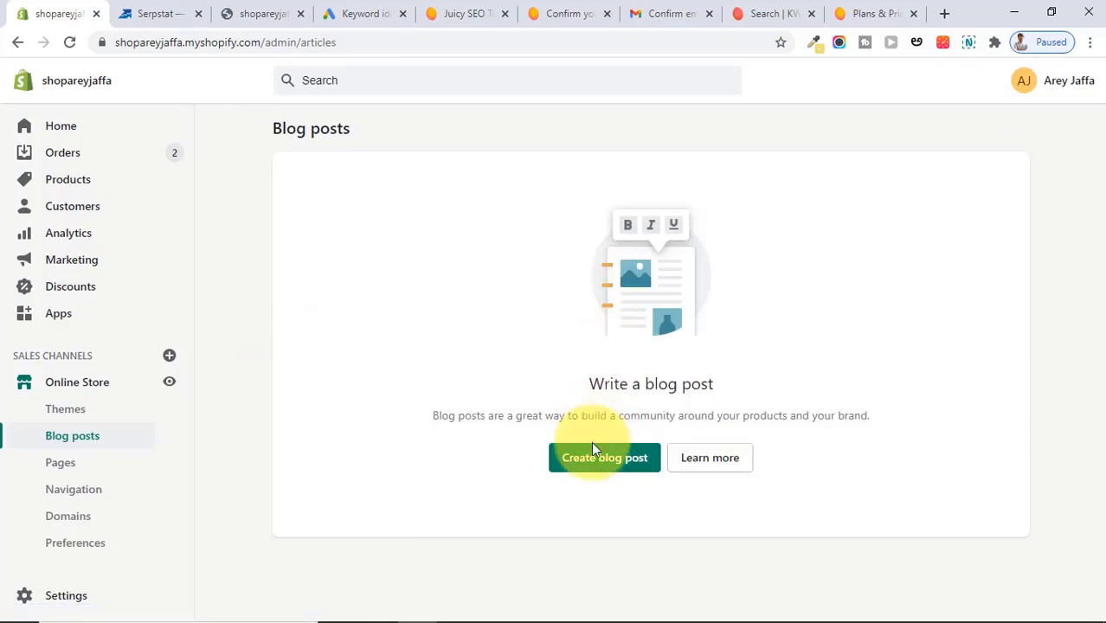
pyautogui.click(592, 446)
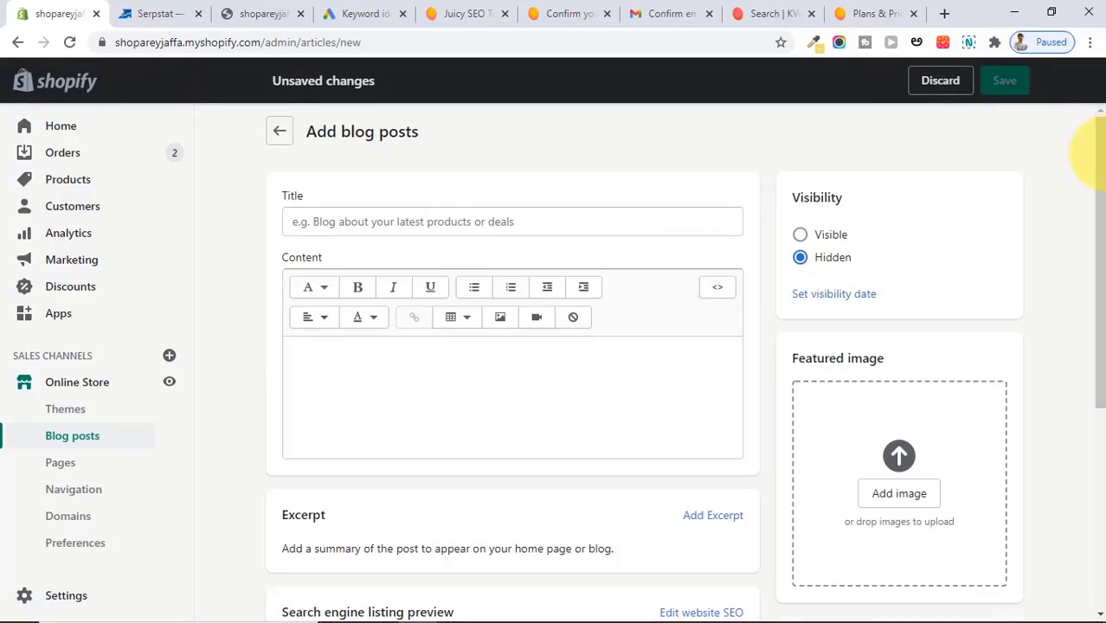
# Step: Expand the blog post's website SEO settings and review its page title, description and URL handle fields
pyautogui.scroll(-3, 1090, 149)
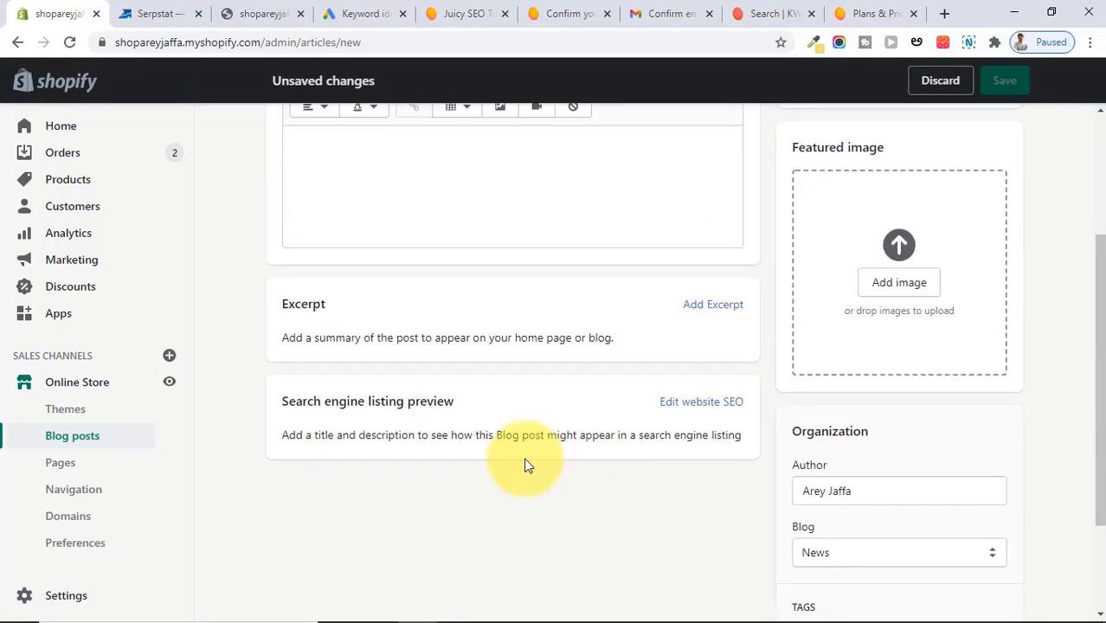
pyautogui.click(676, 413)
pyautogui.moveTo(1098, 325); pyautogui.dragTo(1097, 420)
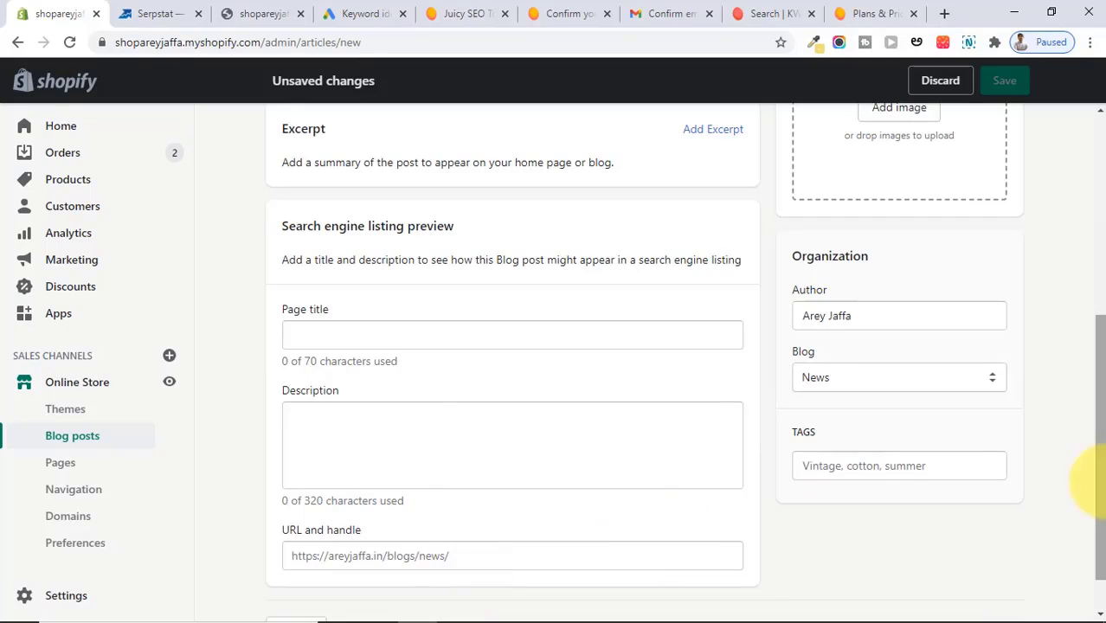
pyautogui.moveTo(1087, 482); pyautogui.dragTo(1083, 210)
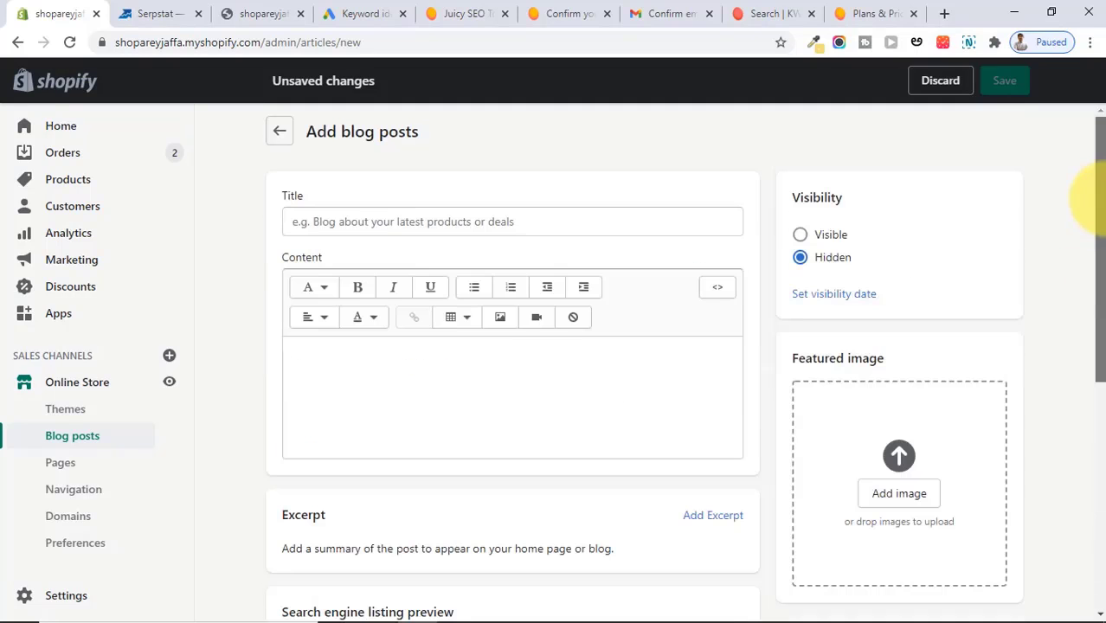
# Step: From the store's home page, open the online store information for getting the store ready for search engines
pyautogui.click(64, 125)
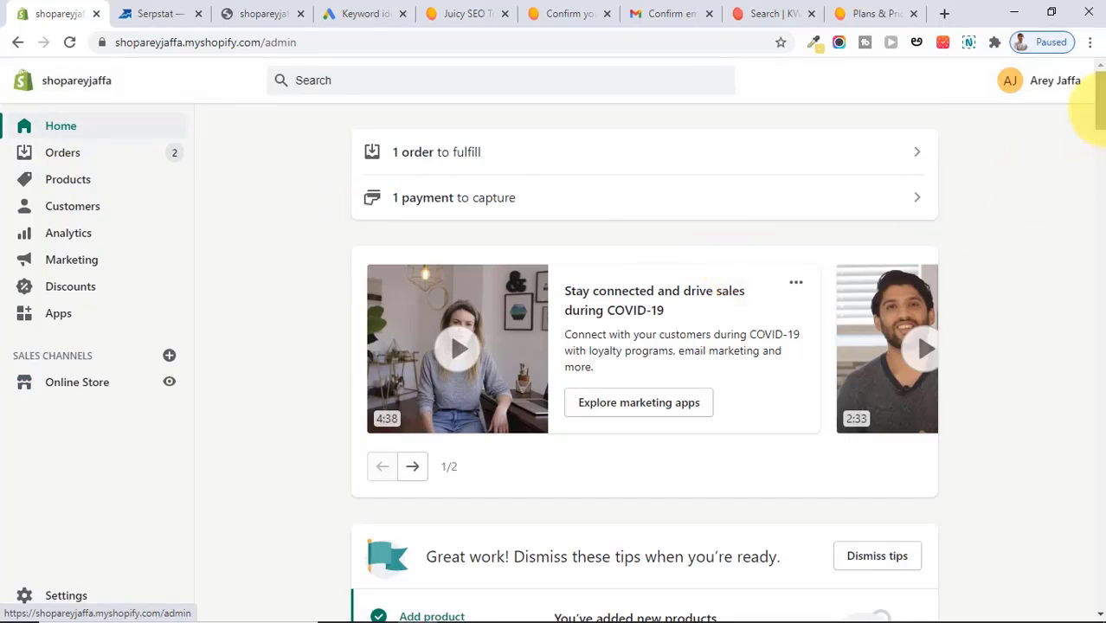
pyautogui.moveTo(1094, 114); pyautogui.dragTo(1006, 98)
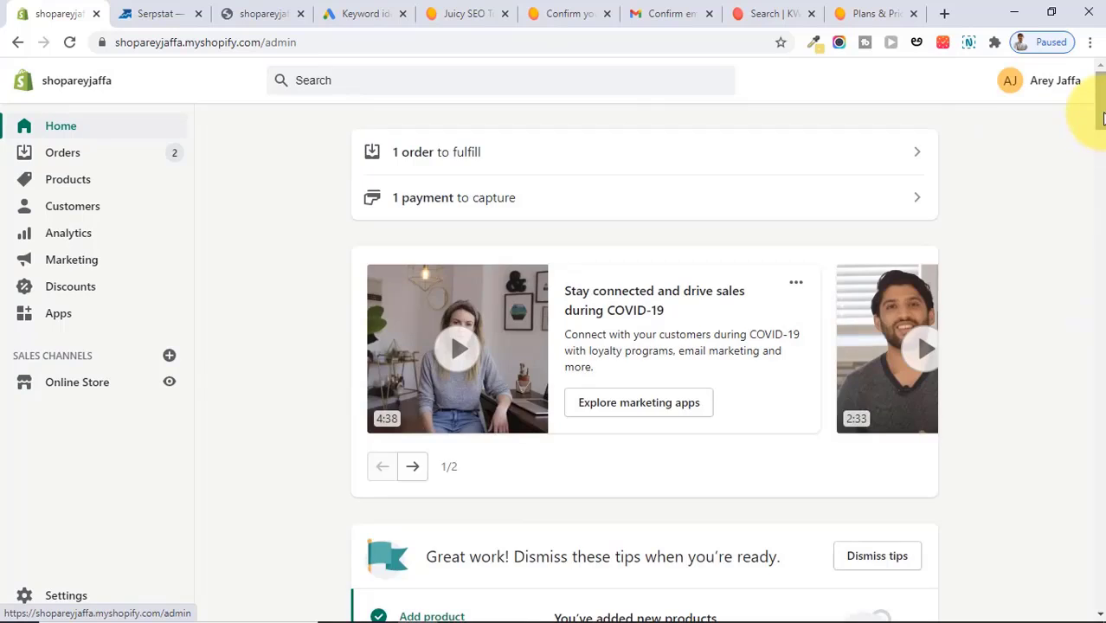
pyautogui.moveTo(1103, 119); pyautogui.dragTo(1094, 260)
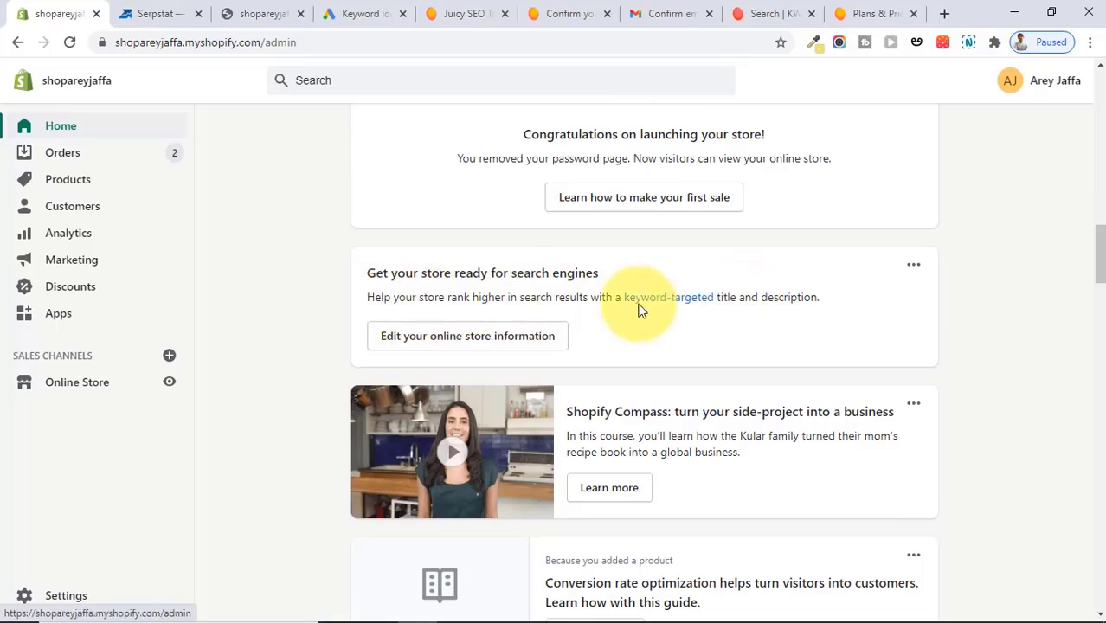
pyautogui.click(486, 344)
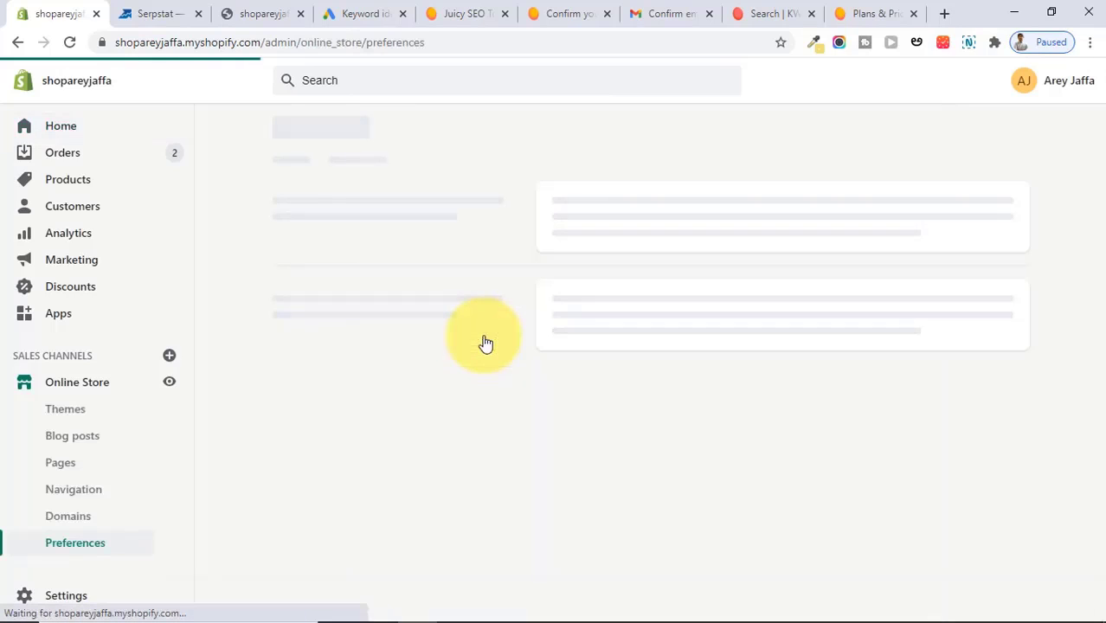
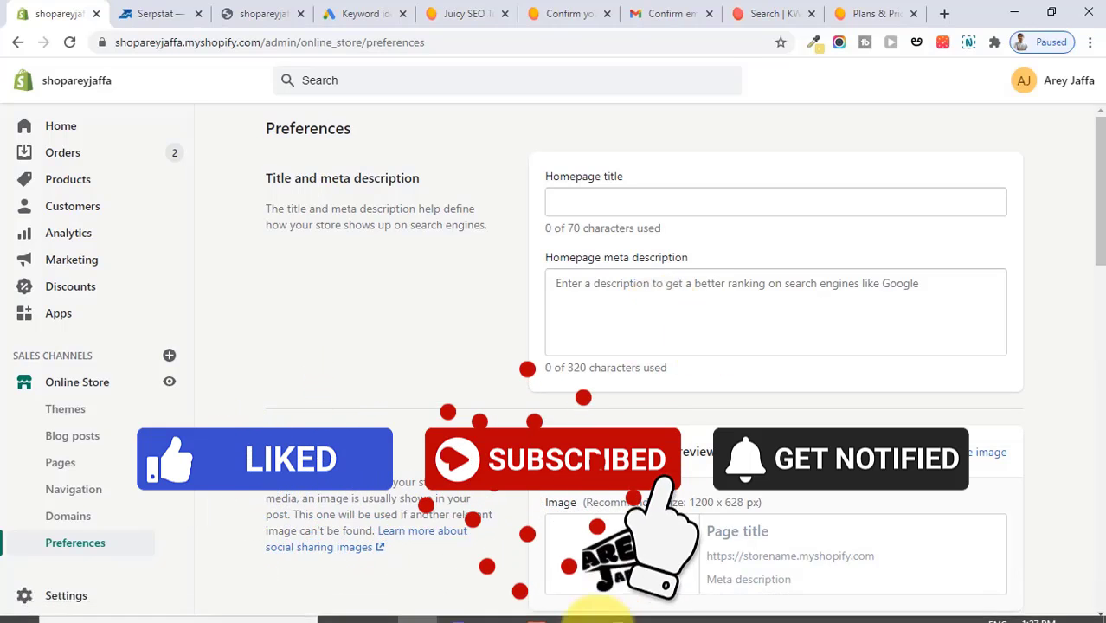
# Step: Review candidate keywords in the OpenOffice Calc keyword stats sheet and the KWFinder related keywords list
pyautogui.hotkey('alt', 'Tab')
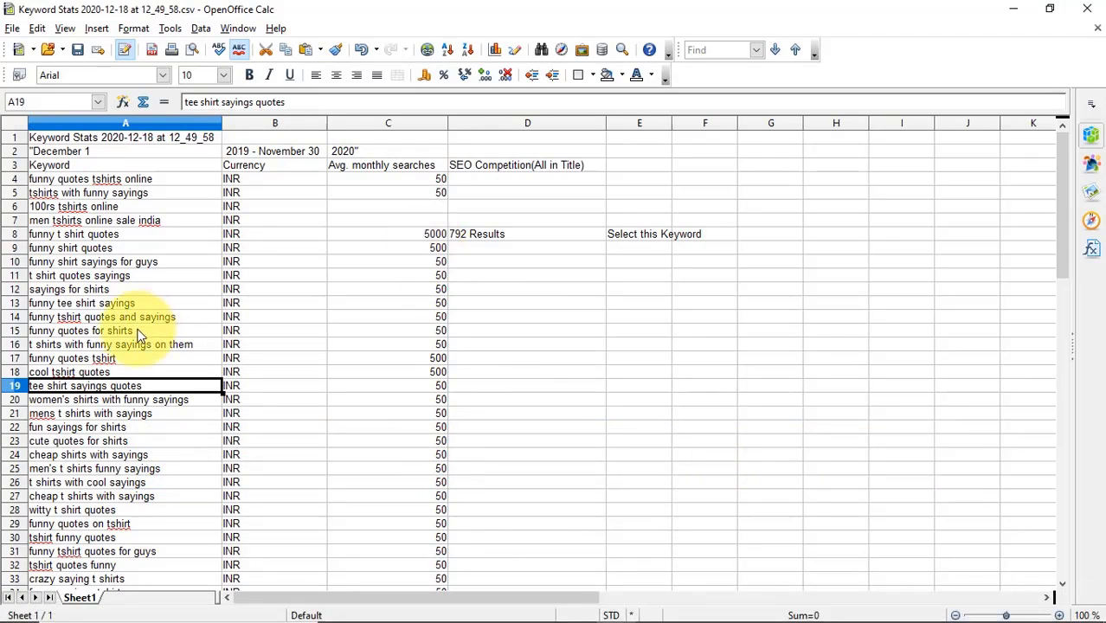
pyautogui.hotkey('alt', 'Tab')
pyautogui.moveTo(527, 479); pyautogui.dragTo(527, 490)
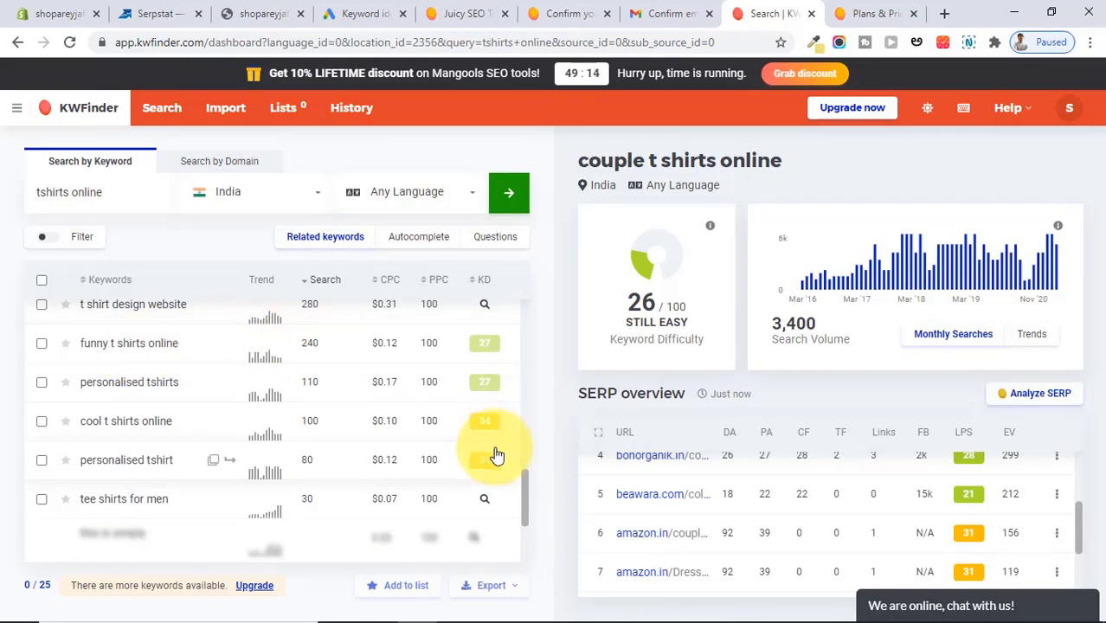
pyautogui.moveTo(523, 491); pyautogui.dragTo(524, 430)
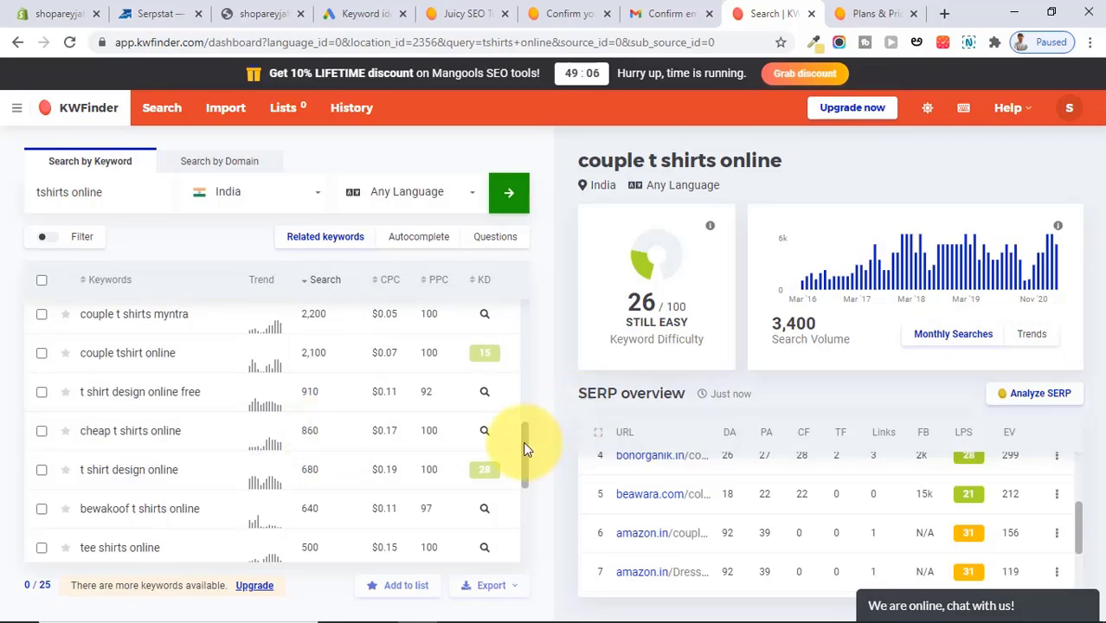
pyautogui.moveTo(523, 439); pyautogui.dragTo(527, 391)
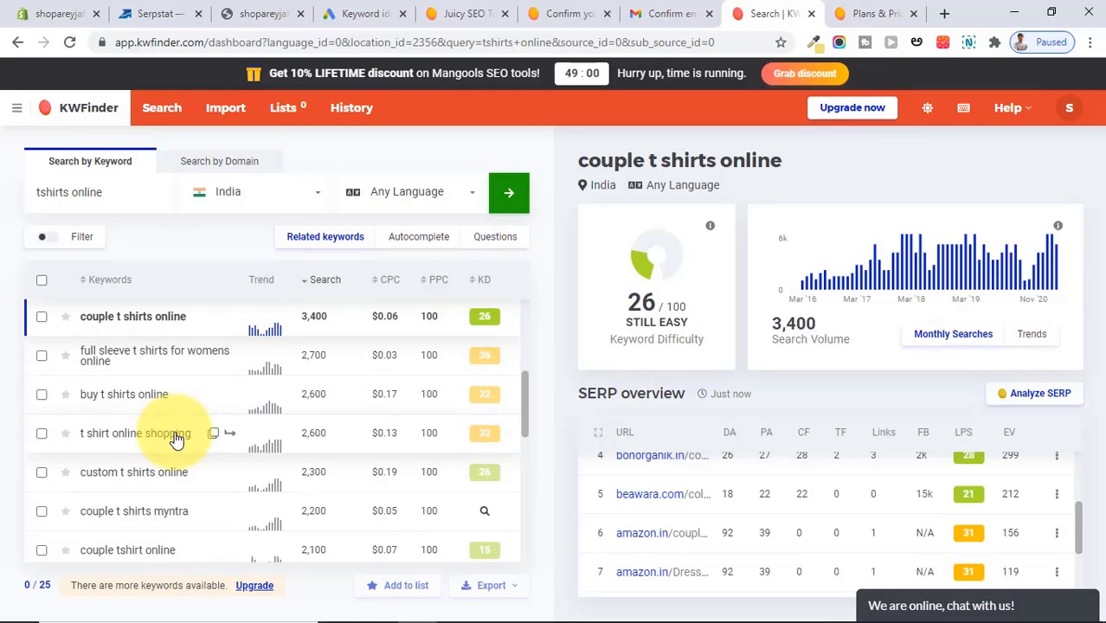
# Step: Return to the Shopify preferences and replace the homepage title with "Buy Cheap Funny Tshirts Online"
pyautogui.click(69, 11)
pyautogui.moveTo(690, 202); pyautogui.dragTo(510, 213)
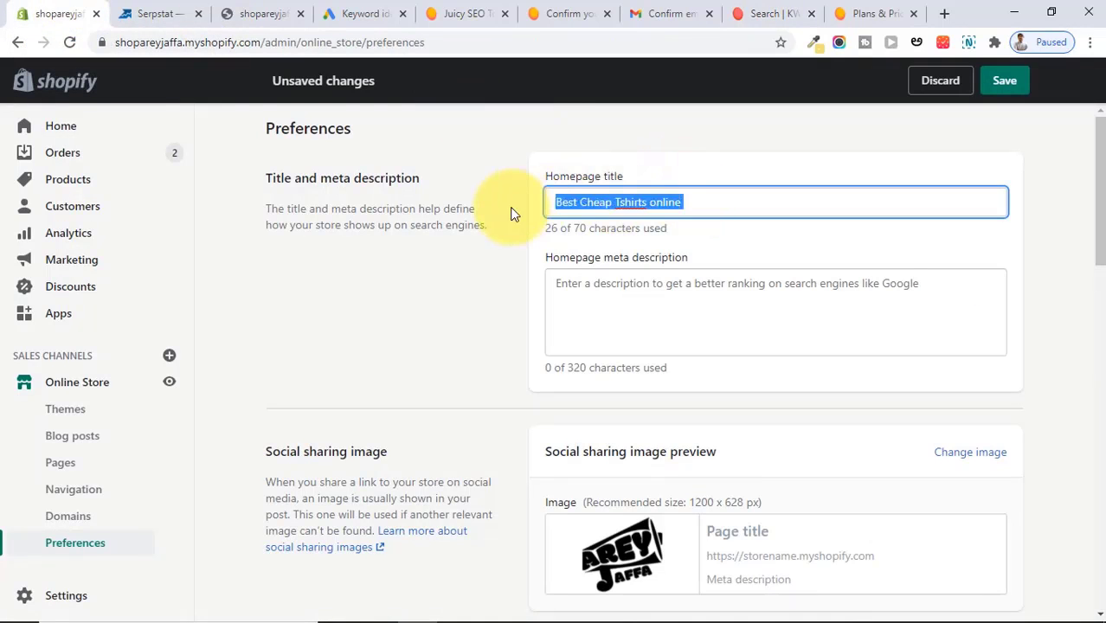
pyautogui.press('BackSpace')
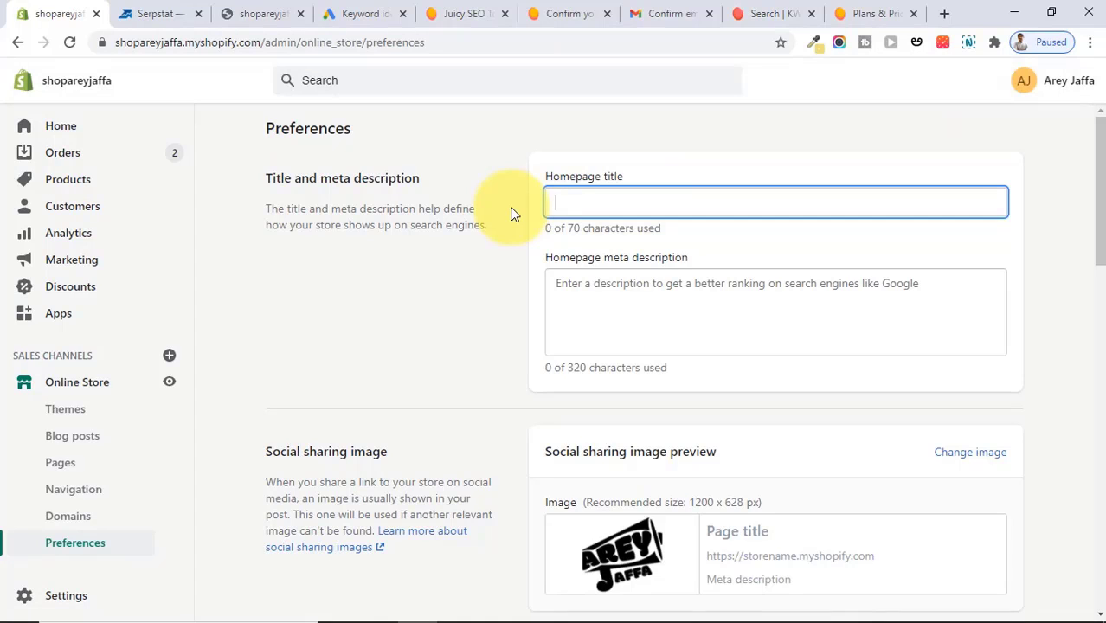
pyautogui.write('Buy')
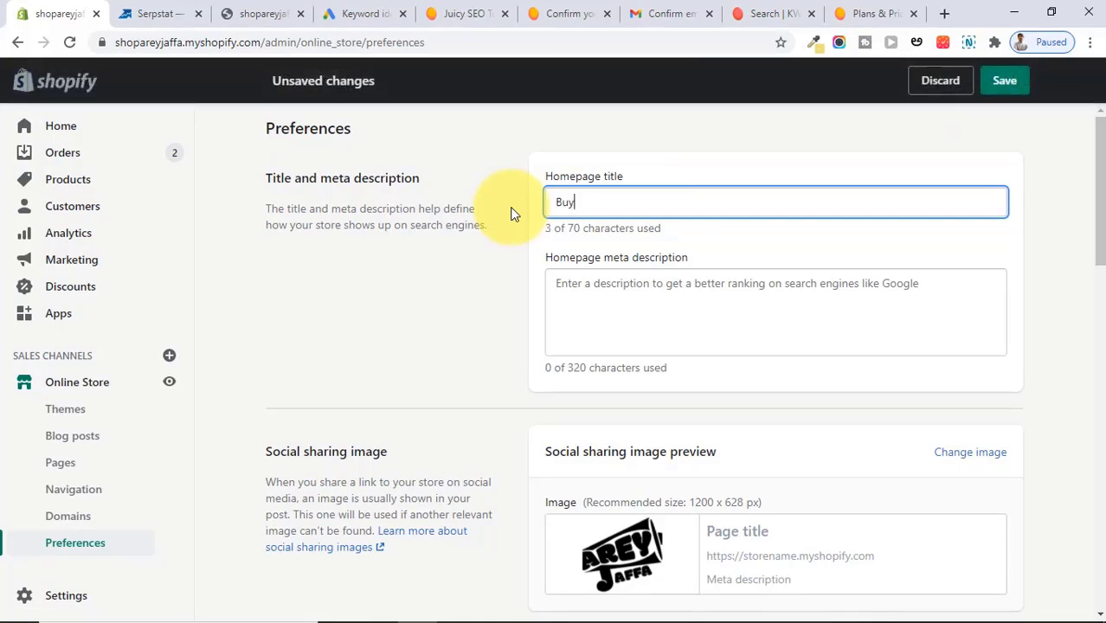
pyautogui.write(' Cheap F')
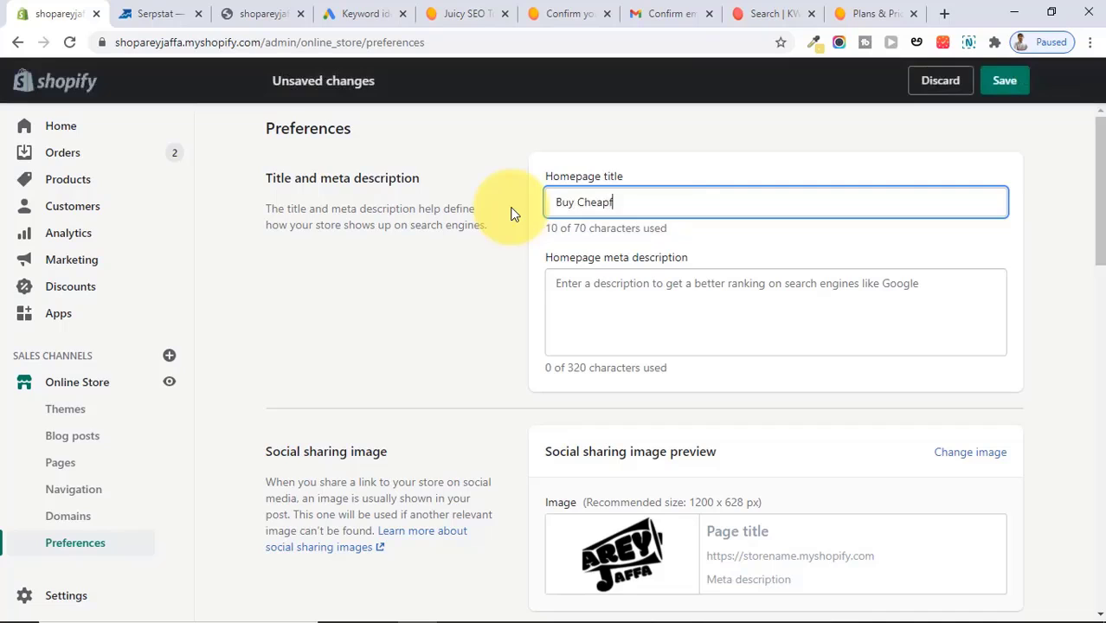
pyautogui.write('unny Tshirts ')
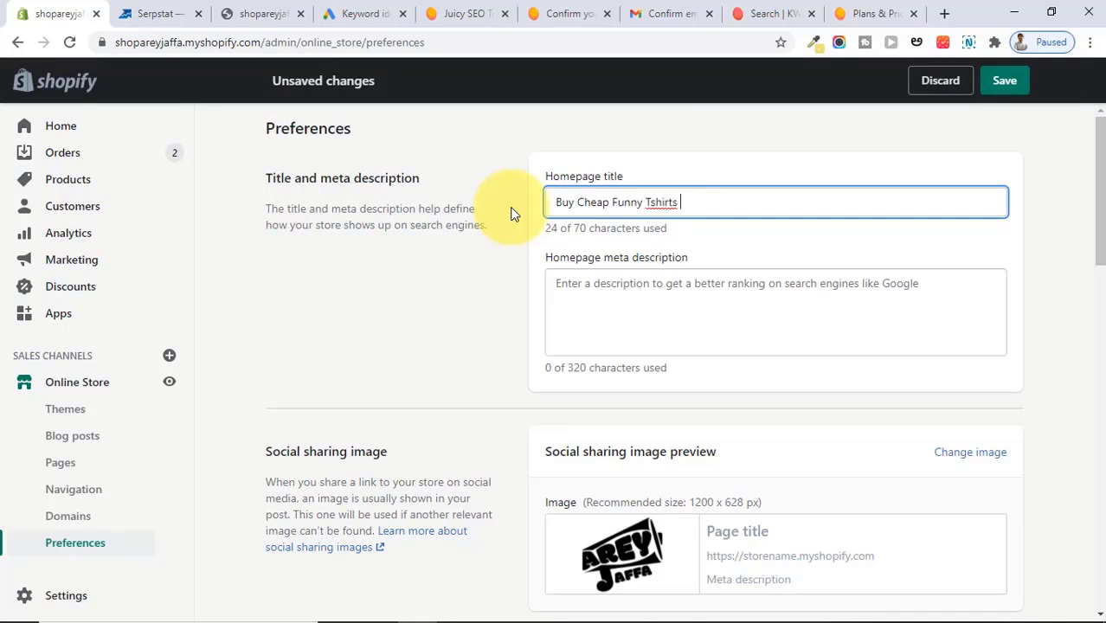
pyautogui.write('Online')
# Step: Insert "Quotes" before "Tshirts" in the homepage title so it reads "Buy Cheap Funny Quotes Tshirts Online"
pyautogui.click(647, 205)
pyautogui.write('Quo')
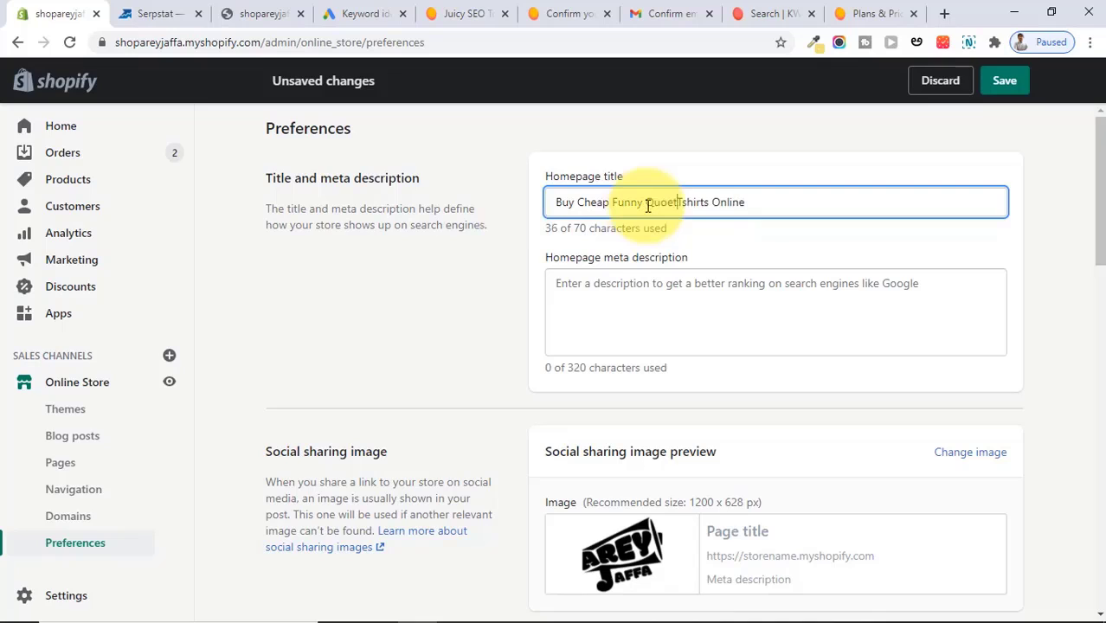
pyautogui.write('tes Tsh')
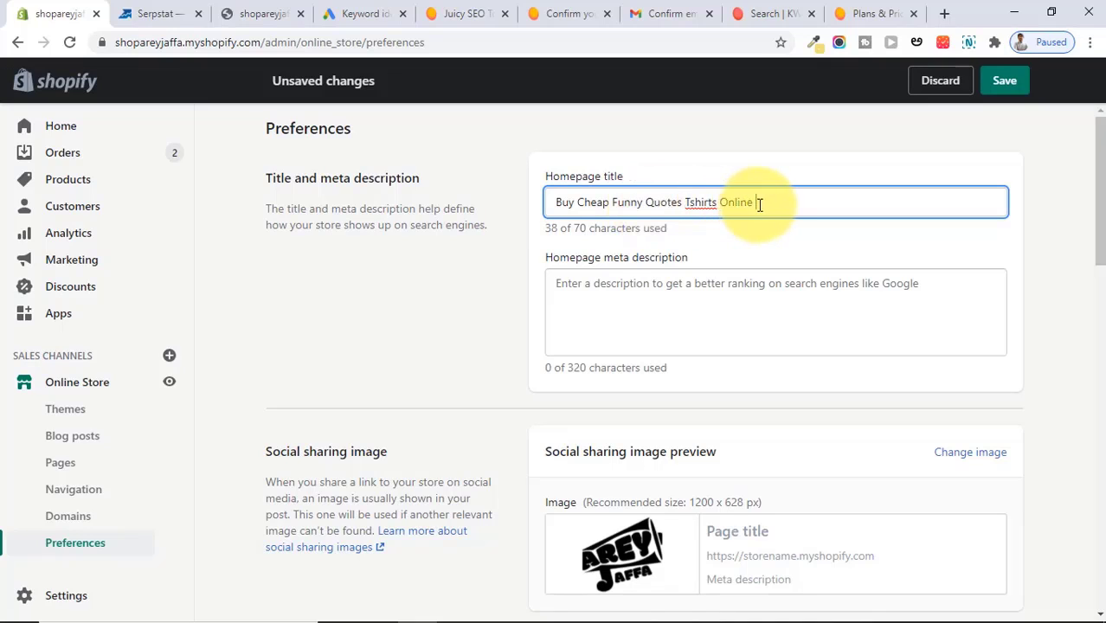
# Step: Extend the homepage title with "in India" and make "tshirts" lowercase, giving "Buy Cheap Funny Quotes tshirts Online in India"
pyautogui.write('irts Online in India')
pyautogui.click(692, 202)
pyautogui.write('-')
pyautogui.press('BackSpace')
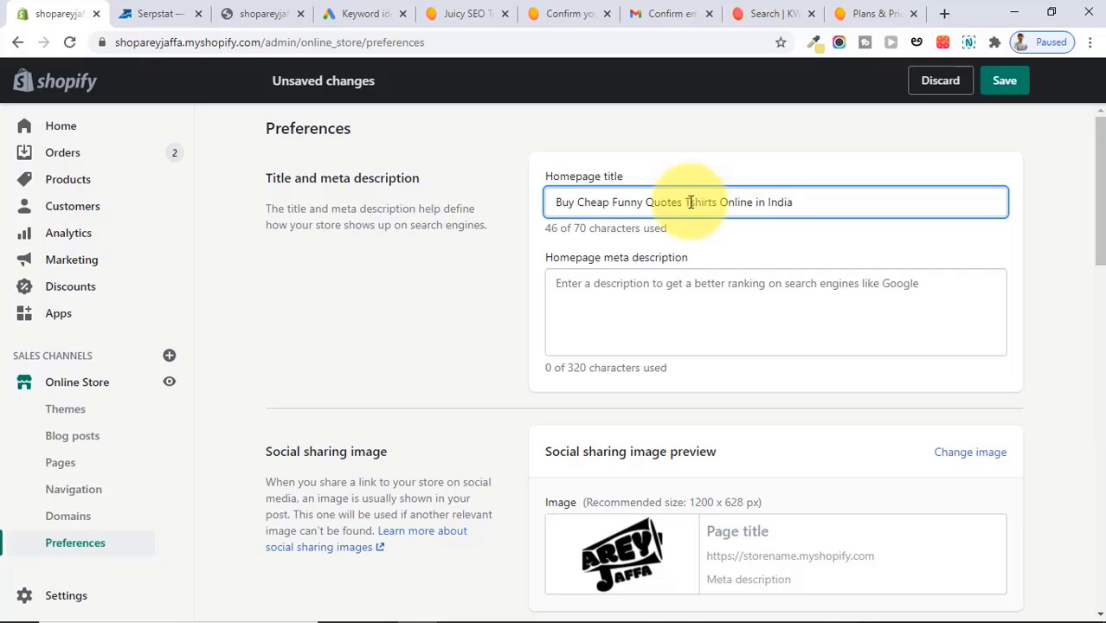
pyautogui.click(876, 11)
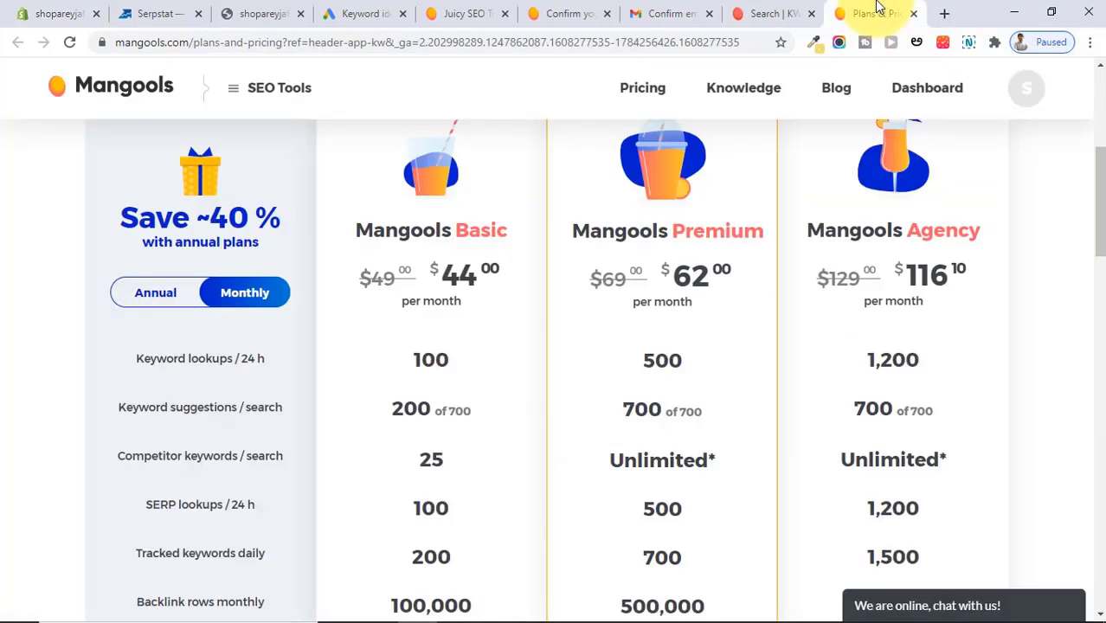
pyautogui.click(774, 13)
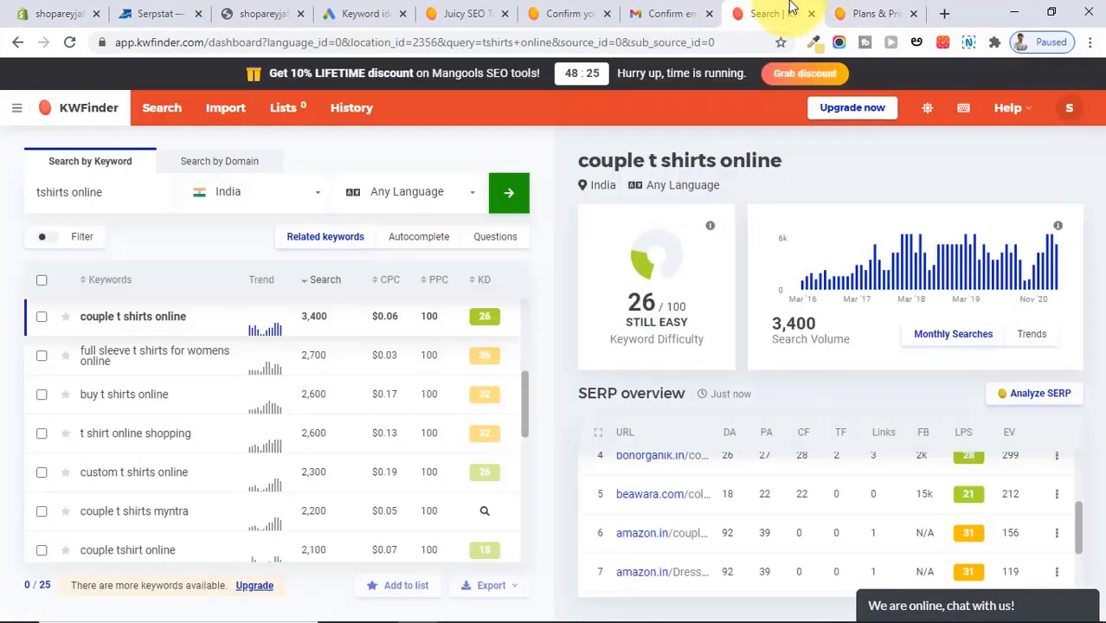
pyautogui.click(87, 11)
pyautogui.press('BackSpace')
pyautogui.write('tes tshirts Online in India')
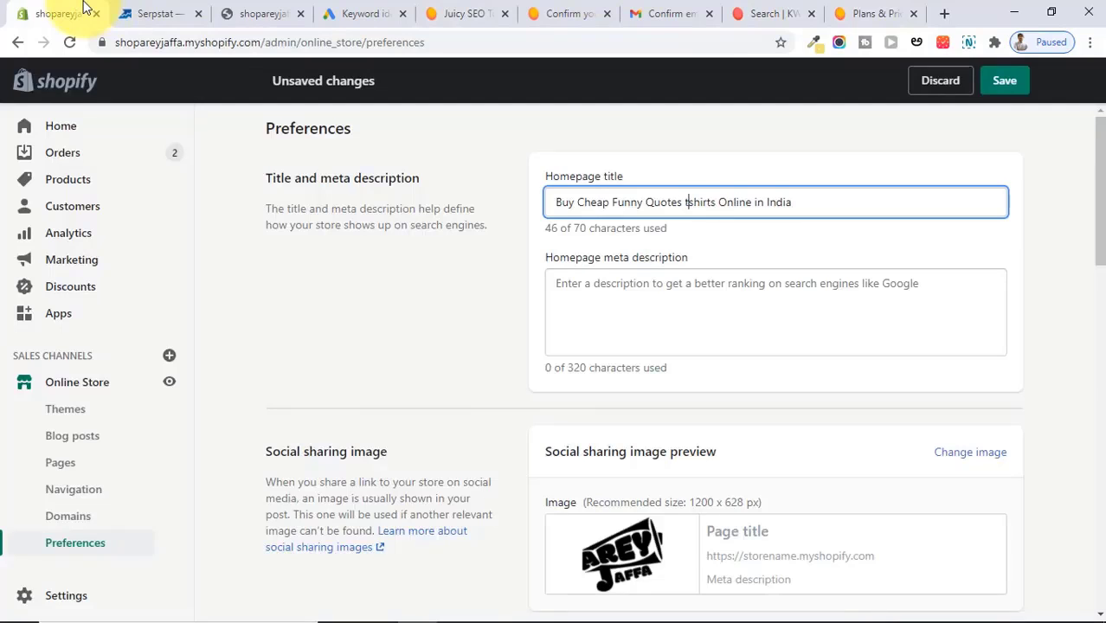
# Step: Check the title's character allowance and append the brand name "- AreyJaffa" to the end of the homepage title
pyautogui.click(675, 339)
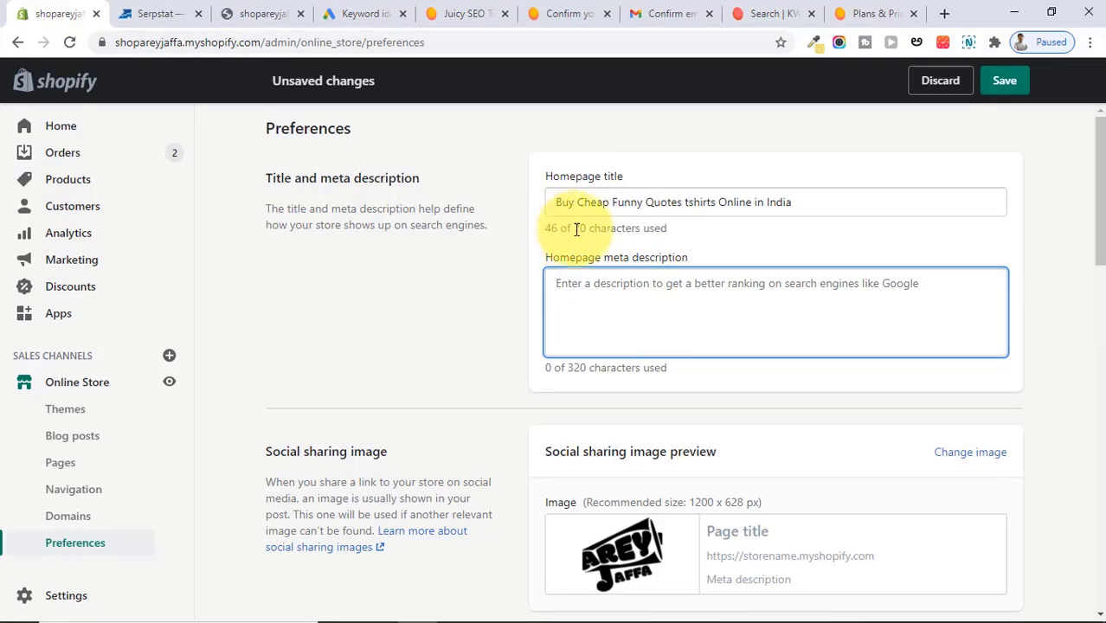
pyautogui.moveTo(574, 227); pyautogui.dragTo(620, 230)
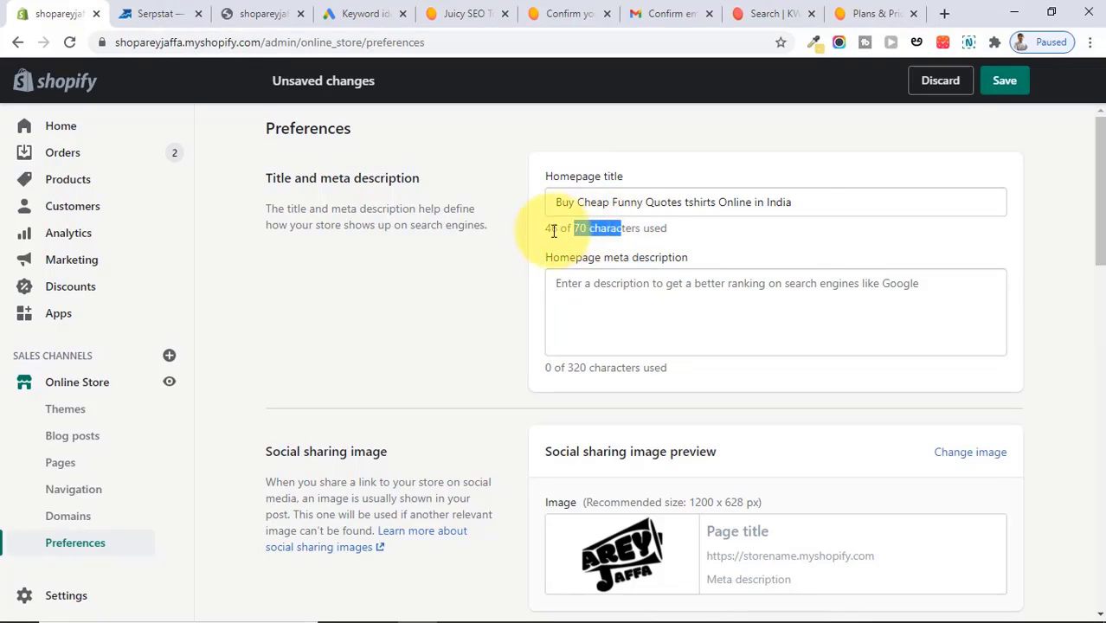
pyautogui.click(556, 227)
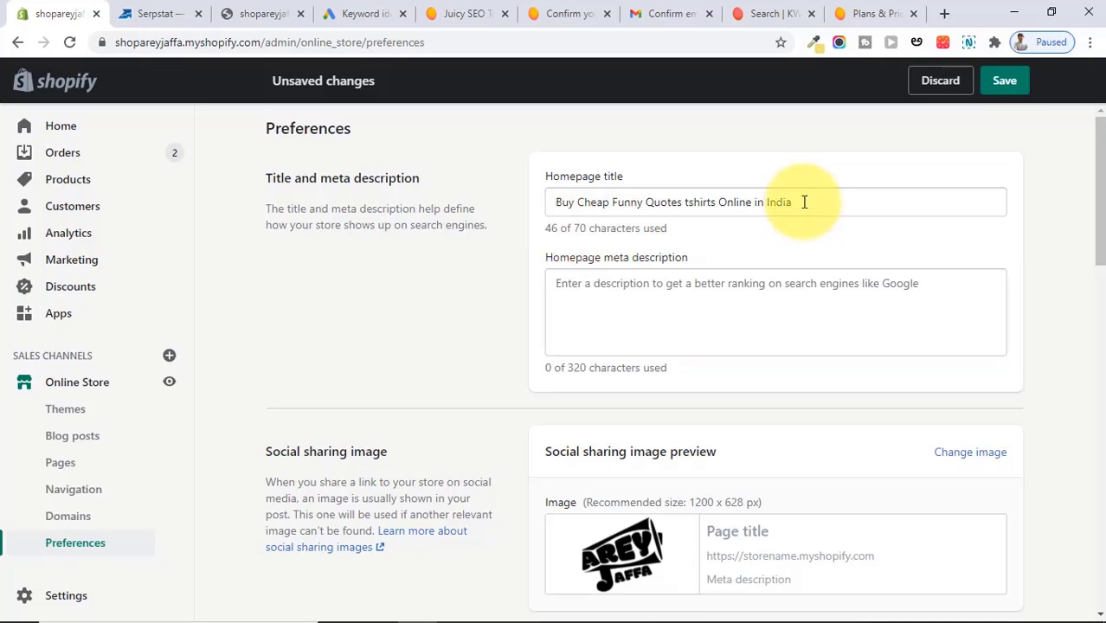
pyautogui.click(804, 201)
pyautogui.write('- ')
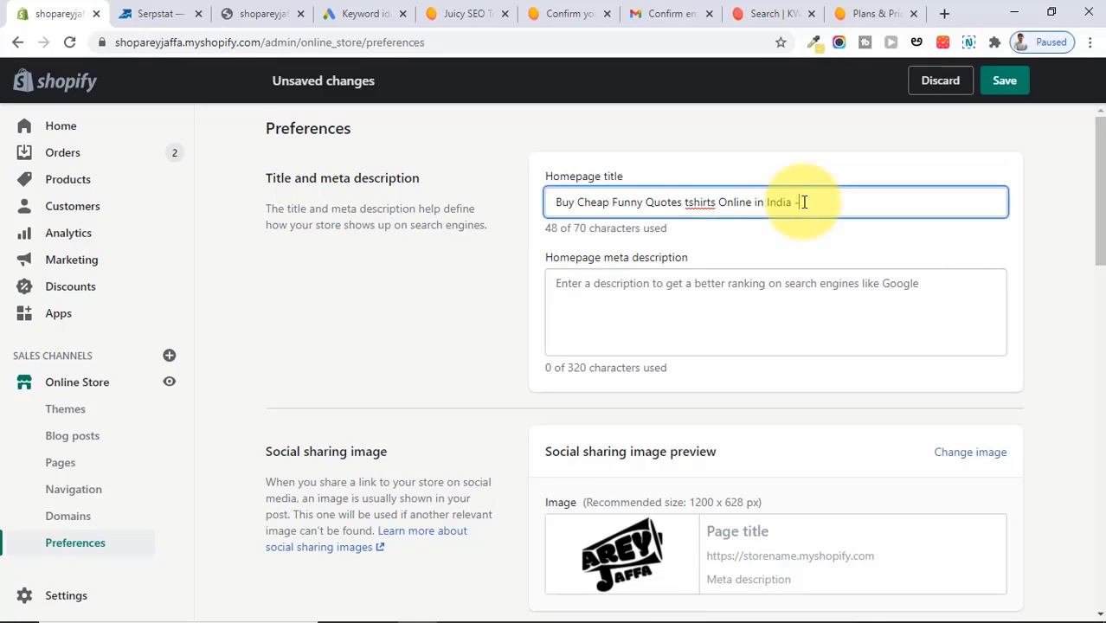
pyautogui.write('AreyJaffa')
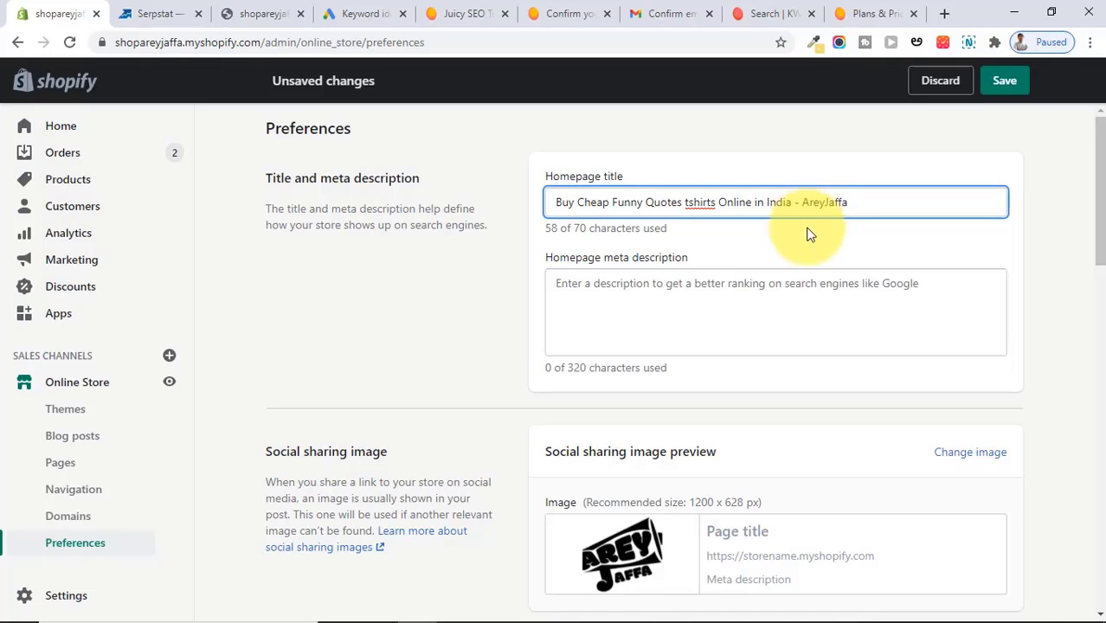
pyautogui.click(809, 234)
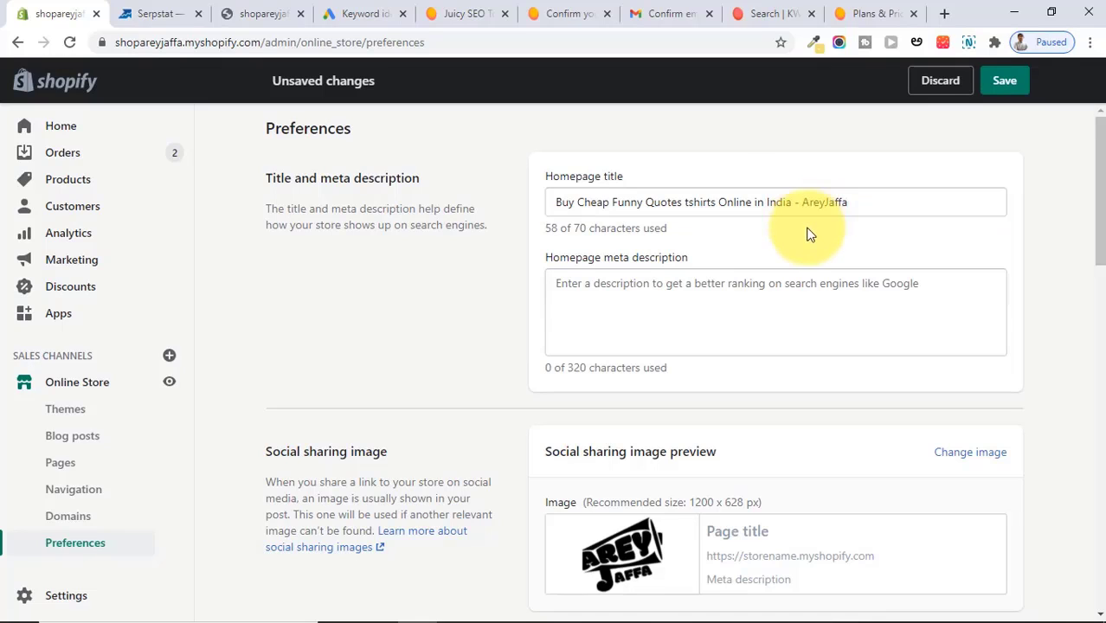
# Step: Look up "tshirts" on Google in a new browser page and examine Myntra's search result description as an example
pyautogui.click(615, 288)
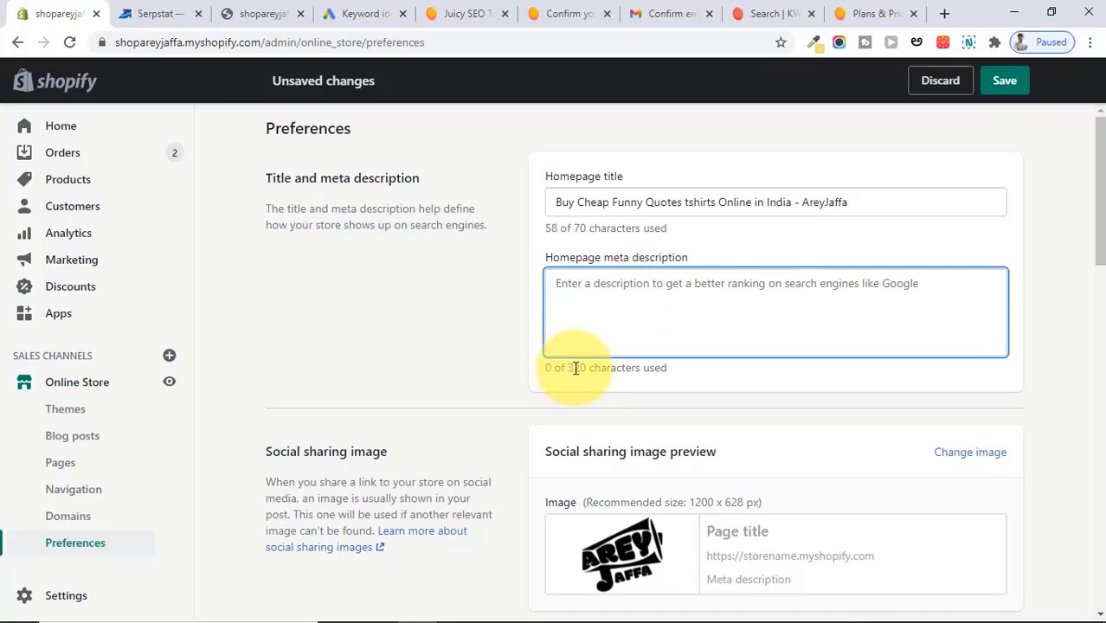
pyautogui.click(946, 16)
pyautogui.write('goo')
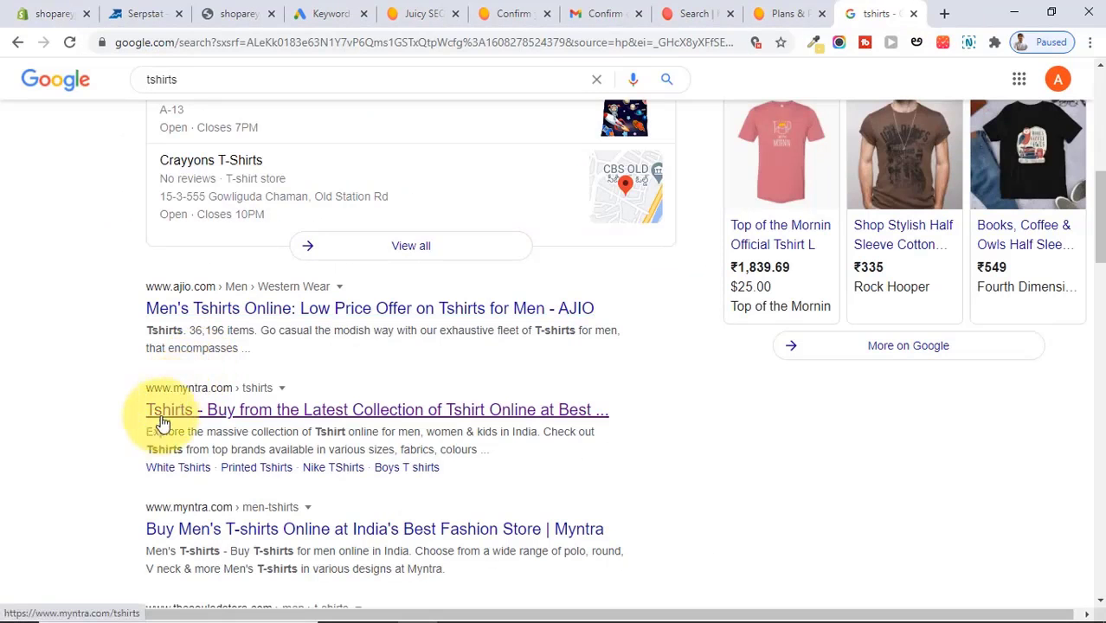
pyautogui.moveTo(147, 432); pyautogui.dragTo(496, 458)
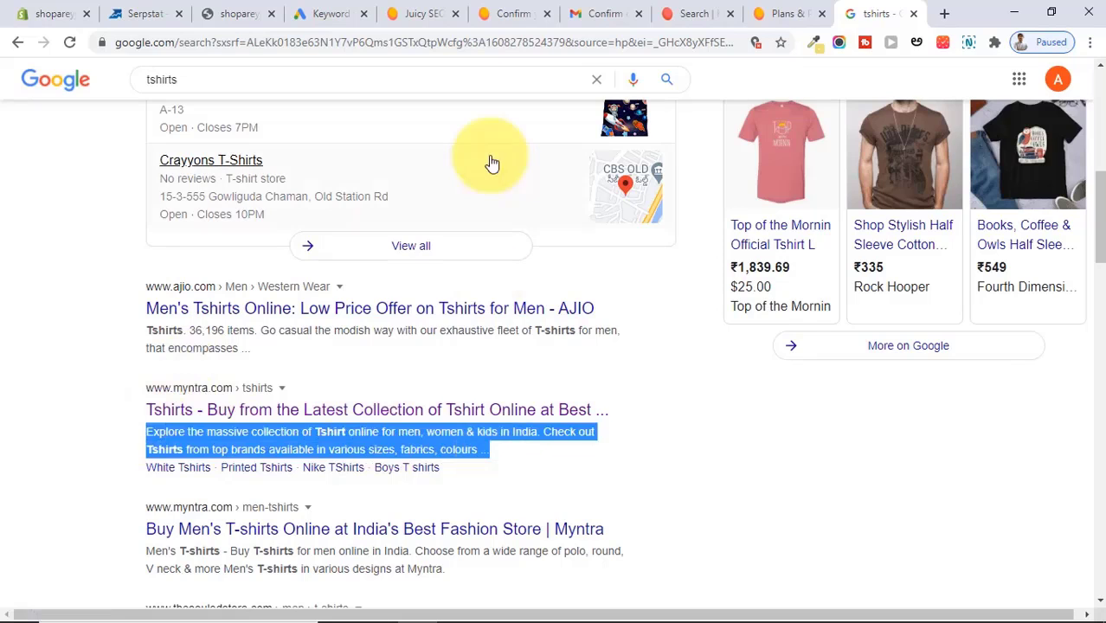
# Step: Enter the homepage meta description beginning "Find Funny Quotes tshirts online at cheap price", covering 50Rs to 500Rs Tshirts for Men & Women and Arey Jaffa
pyautogui.hotkey('ctrl', '1')
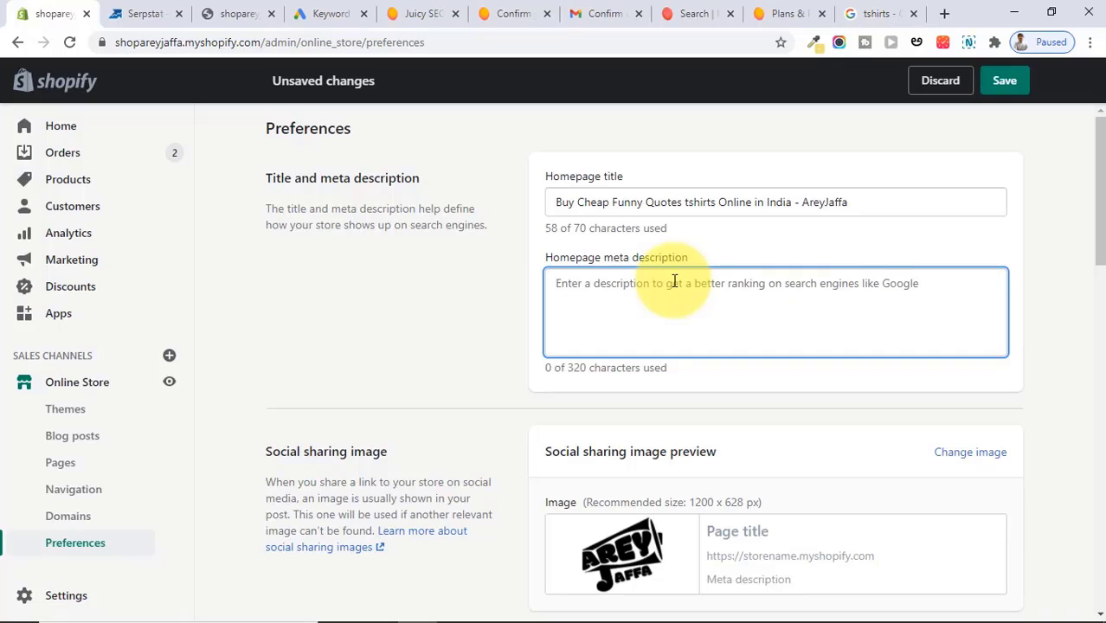
pyautogui.write('Find Funny Quotes tshirts online at cheap price with best quality and crazy punchlines to show your Unique Style .Range from 50Rs Tshirts,100Rs Tshirts to 500Rs Tshirts for Men & Women.Arey Jaffa is best buy tshirt online store in India.')
pyautogui.click(952, 383)
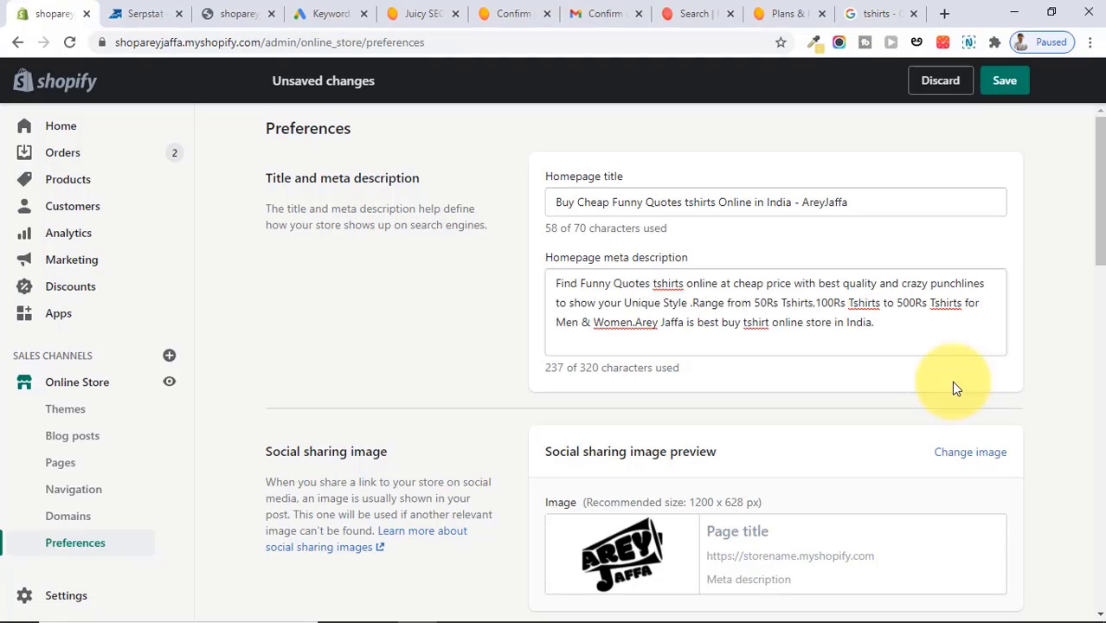
# Step: Examine the keyword phrase "Funny Quotes tshirts online" in the homepage meta description
pyautogui.click(580, 283)
pyautogui.moveTo(618, 283); pyautogui.dragTo(717, 283)
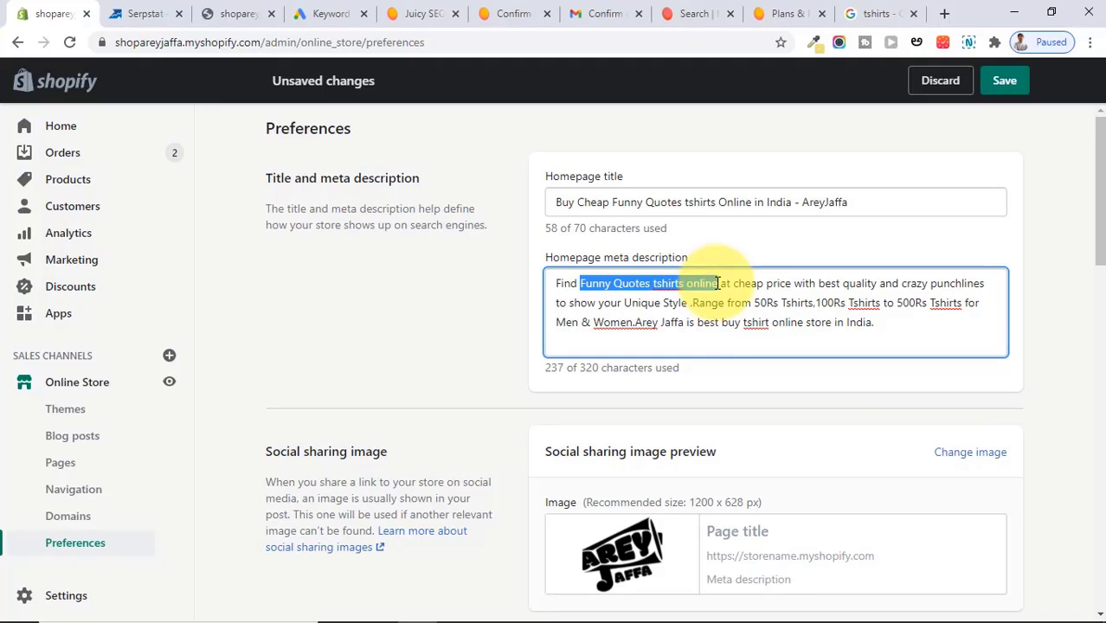
pyautogui.click(690, 291)
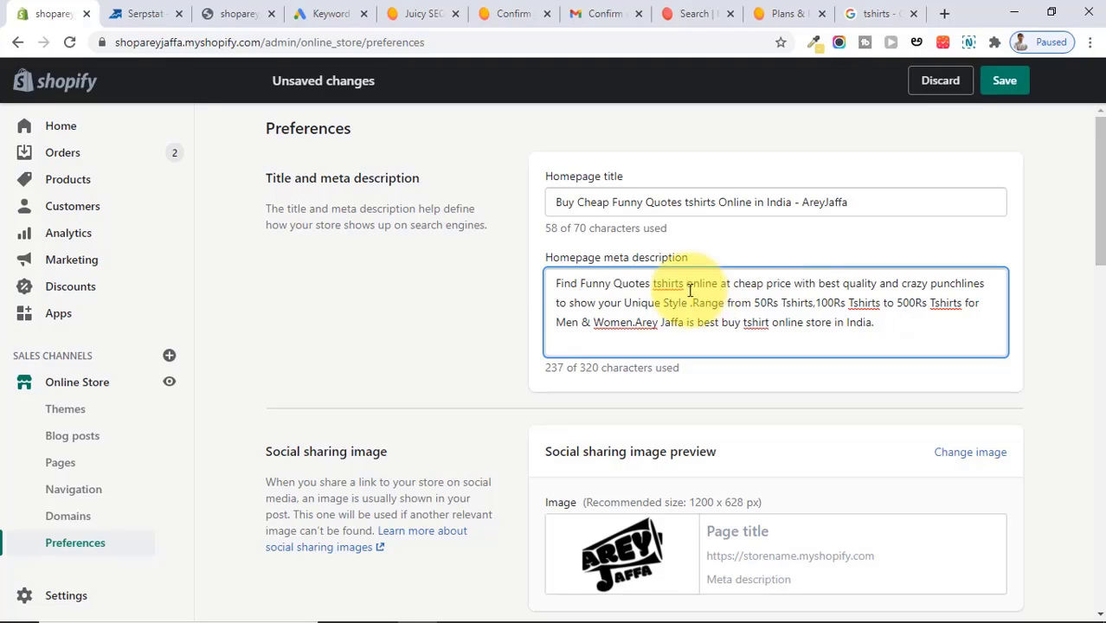
pyautogui.moveTo(612, 210); pyautogui.dragTo(684, 202)
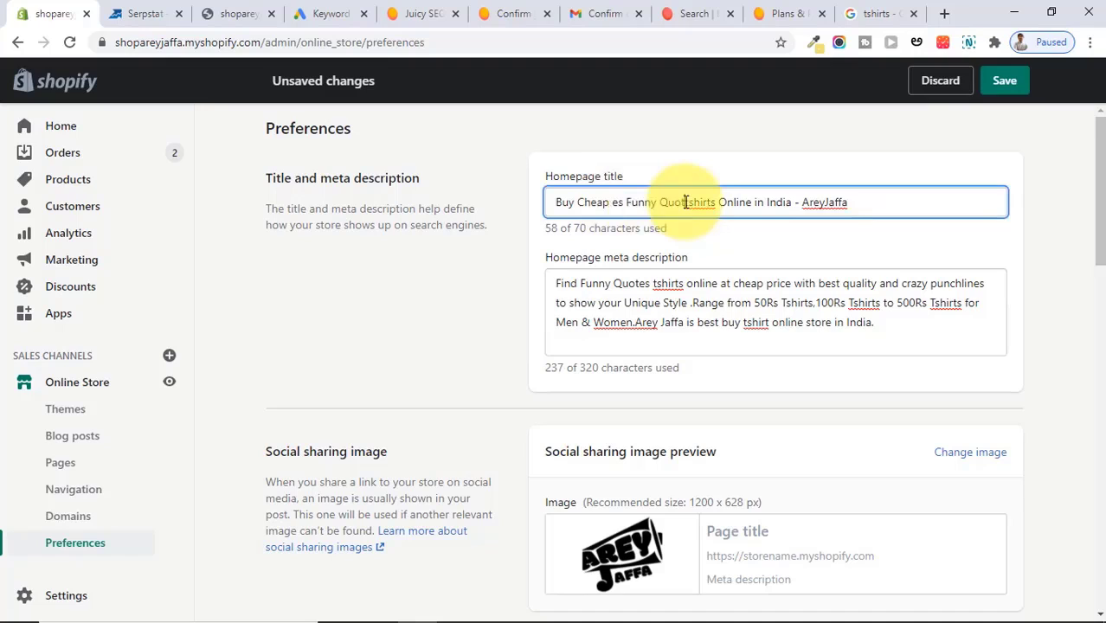
pyautogui.hotkey('ctrl', 'z')
pyautogui.click(686, 201)
# Step: Review the meta description's "cheap price" wording, the 50Rs and 100Rs price keywords and the opening sentence
pyautogui.click(614, 319)
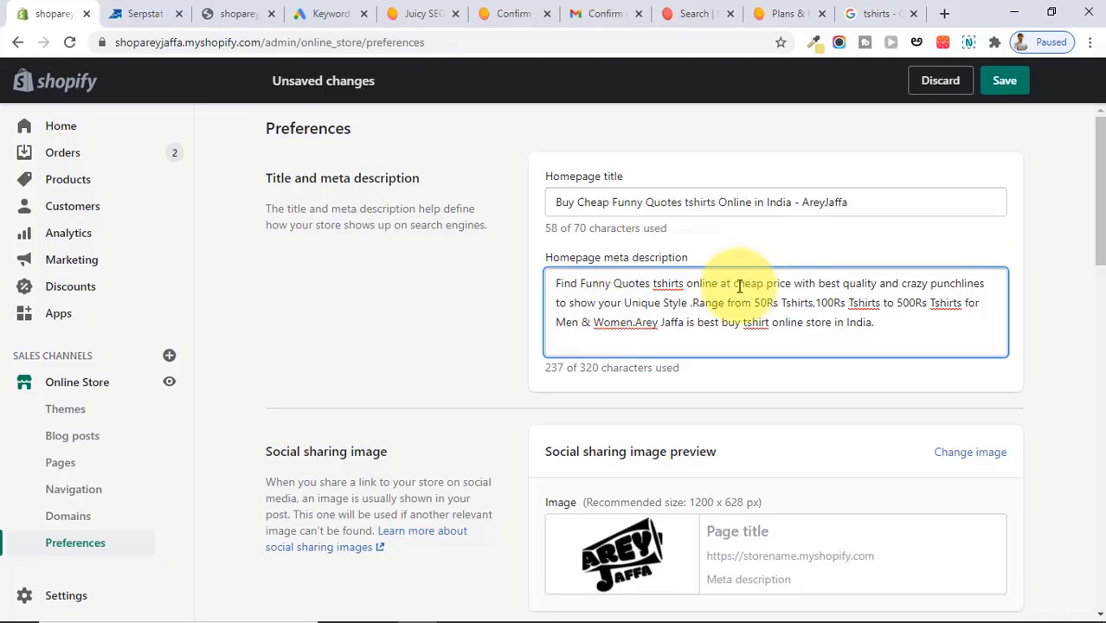
pyautogui.moveTo(738, 286); pyautogui.dragTo(810, 284)
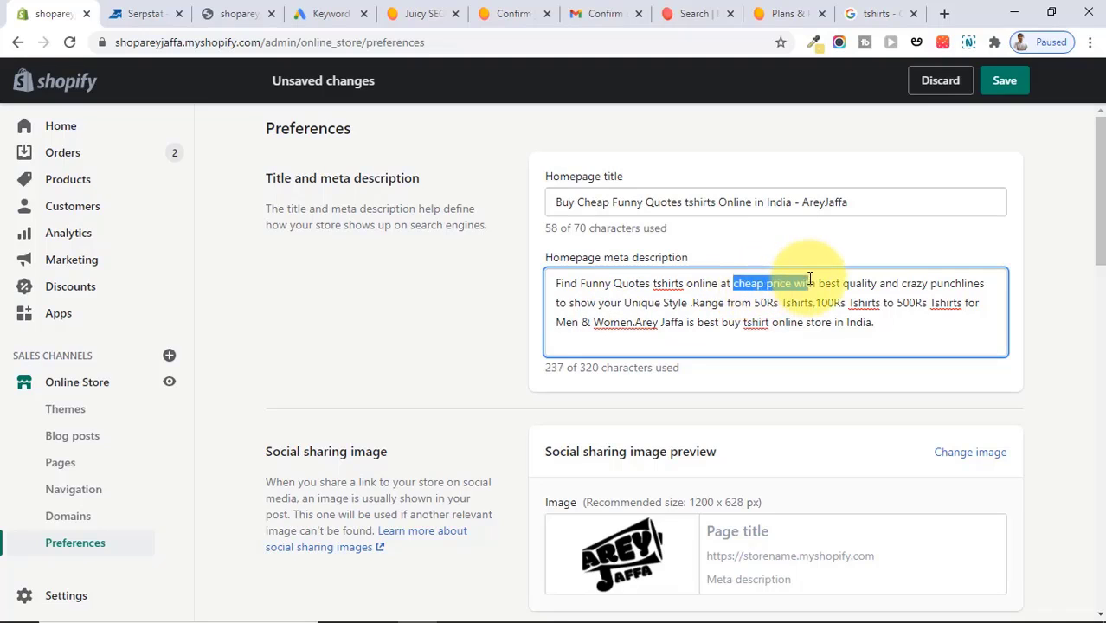
pyautogui.click(868, 286)
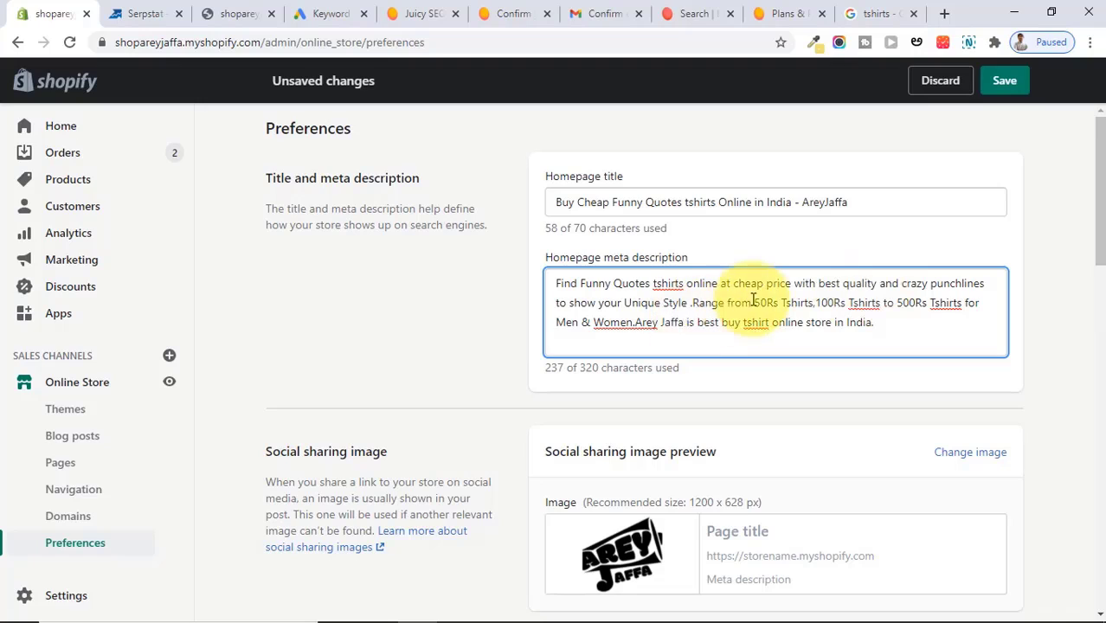
pyautogui.moveTo(756, 304); pyautogui.dragTo(887, 304)
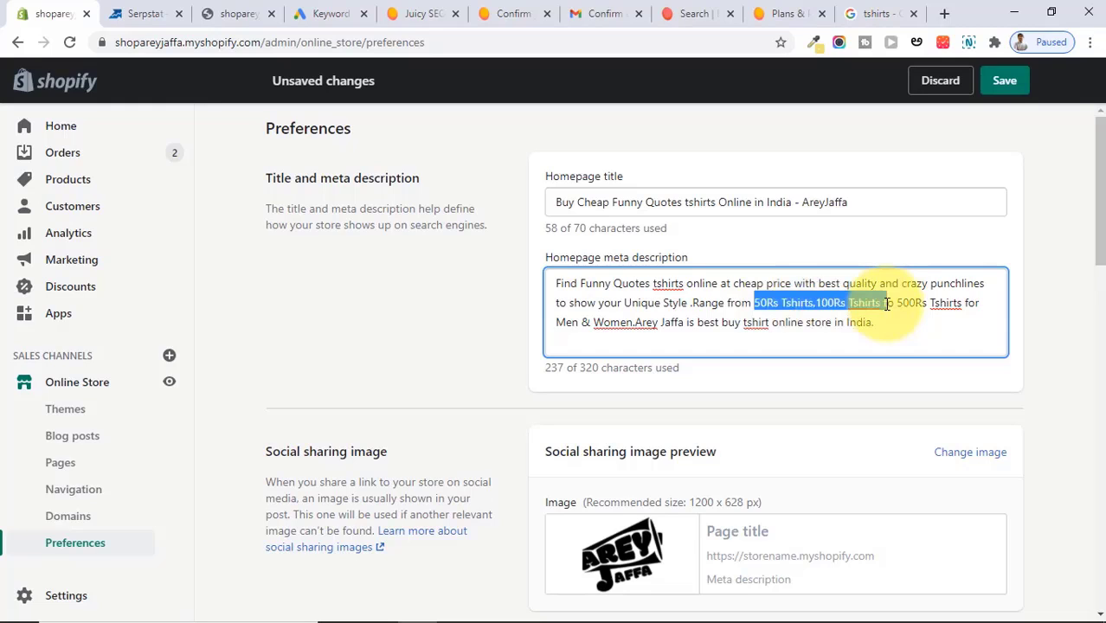
pyautogui.click(878, 322)
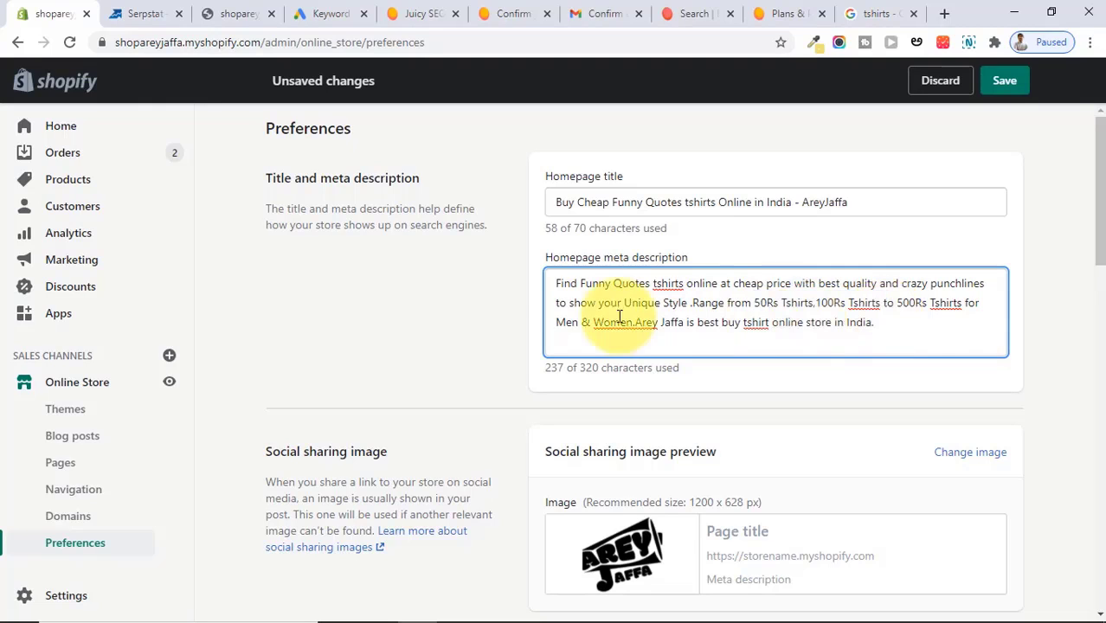
pyautogui.moveTo(558, 283); pyautogui.dragTo(644, 293)
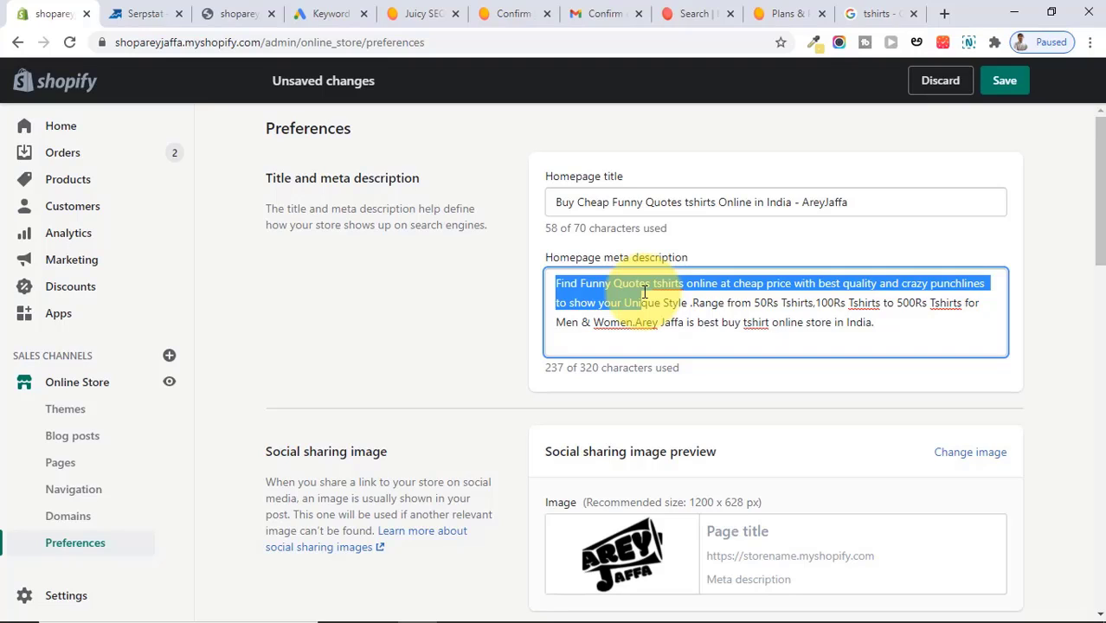
pyautogui.click(651, 294)
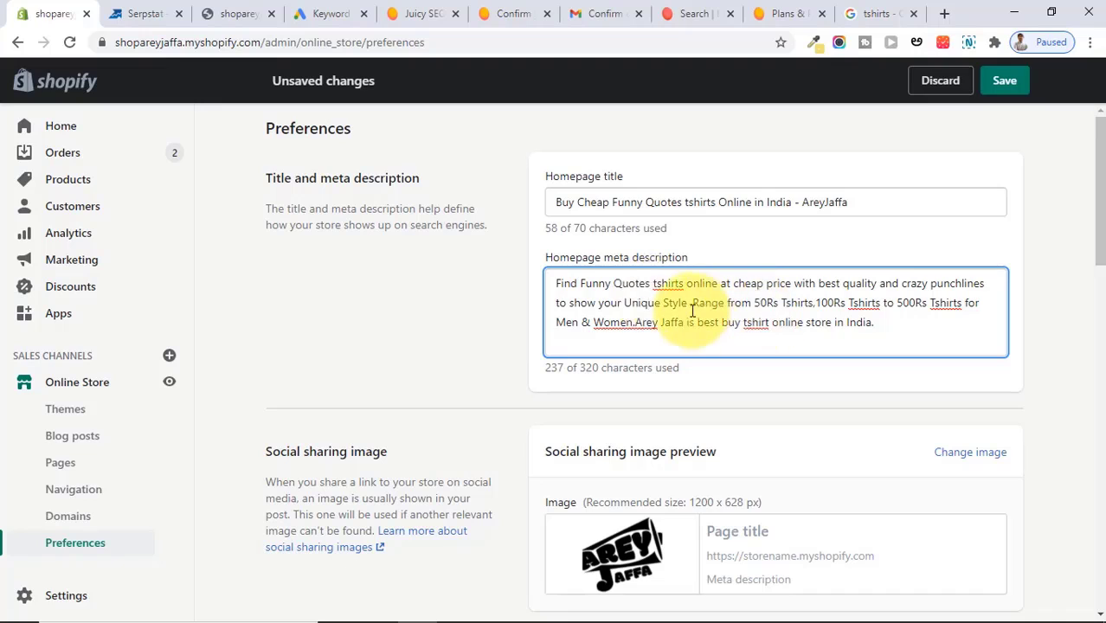
pyautogui.click(692, 303)
pyautogui.moveTo(692, 303); pyautogui.dragTo(753, 303)
pyautogui.moveTo(726, 303); pyautogui.dragTo(845, 322)
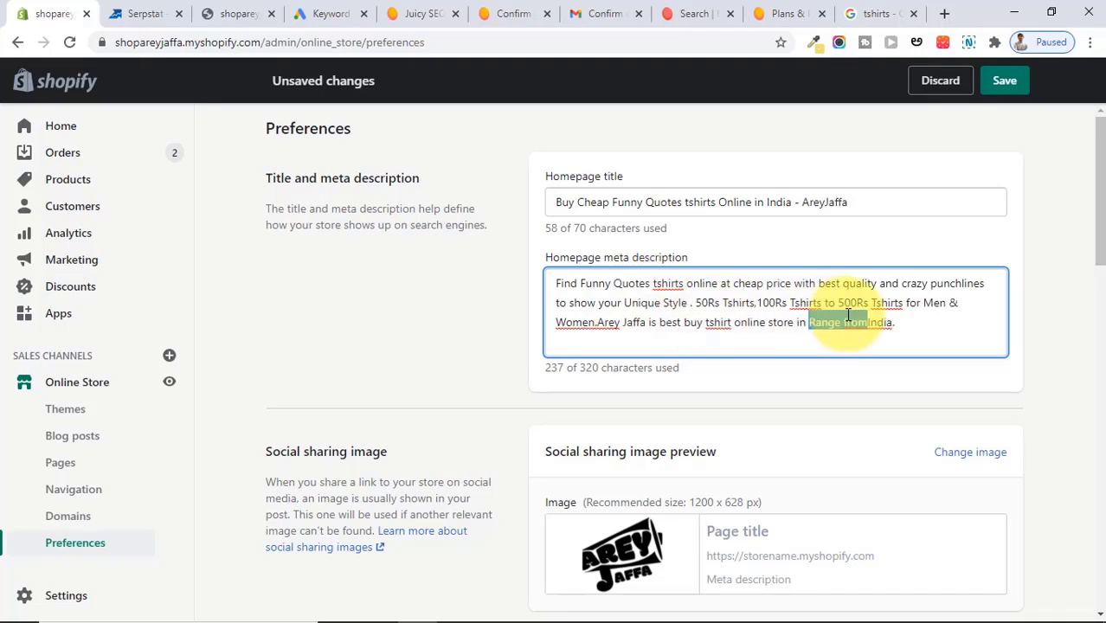
pyautogui.click(848, 317)
pyautogui.hotkey('ctrl', 'z')
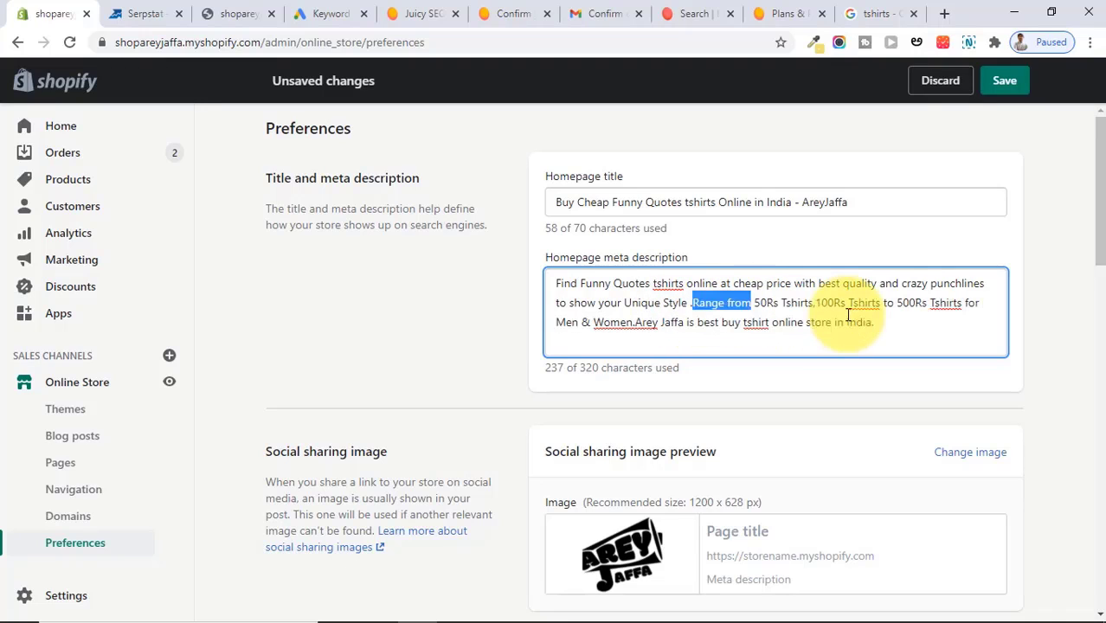
# Step: Reread the whole meta description and compare its "Funny Quotes tshirts online" phrase with "Cheap Funny Quotes tshirts" in the homepage title
pyautogui.click(805, 302)
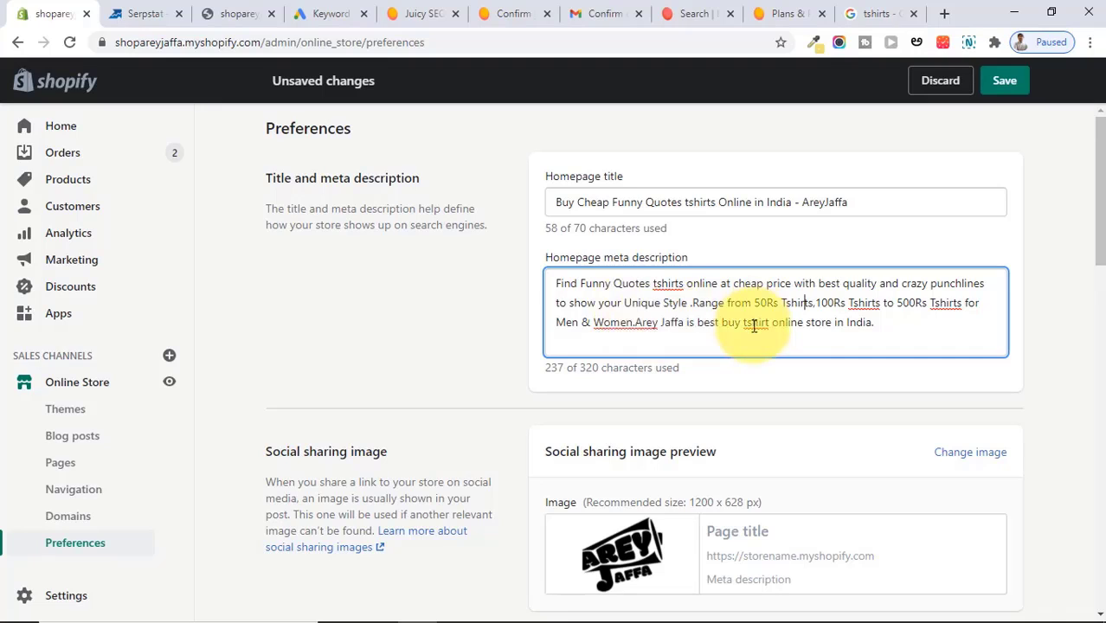
pyautogui.moveTo(745, 323); pyautogui.dragTo(498, 250)
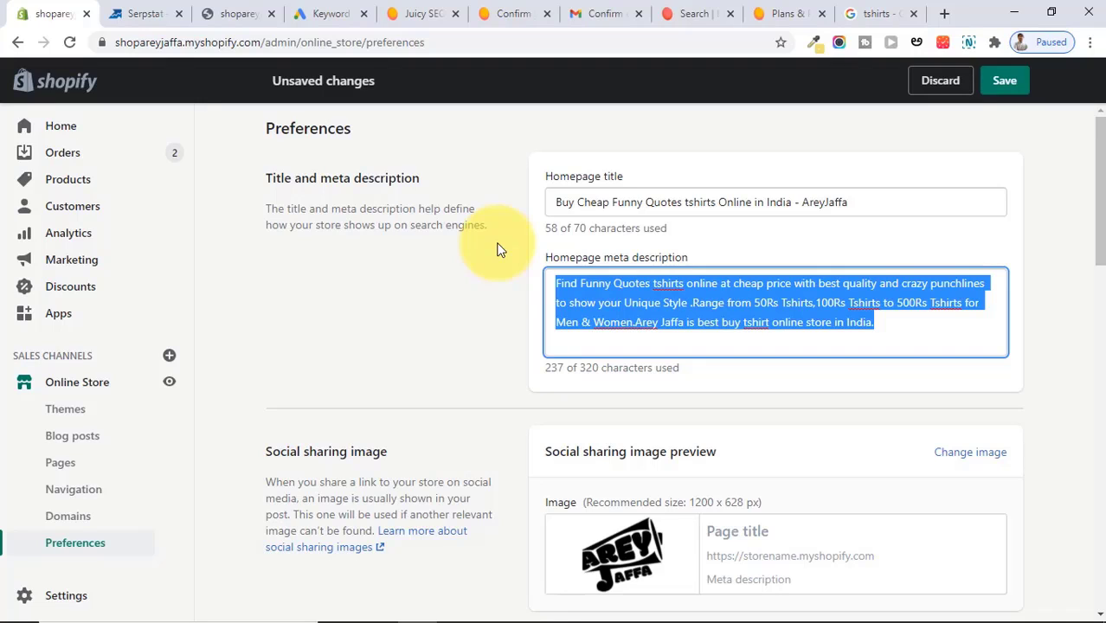
pyautogui.click(567, 289)
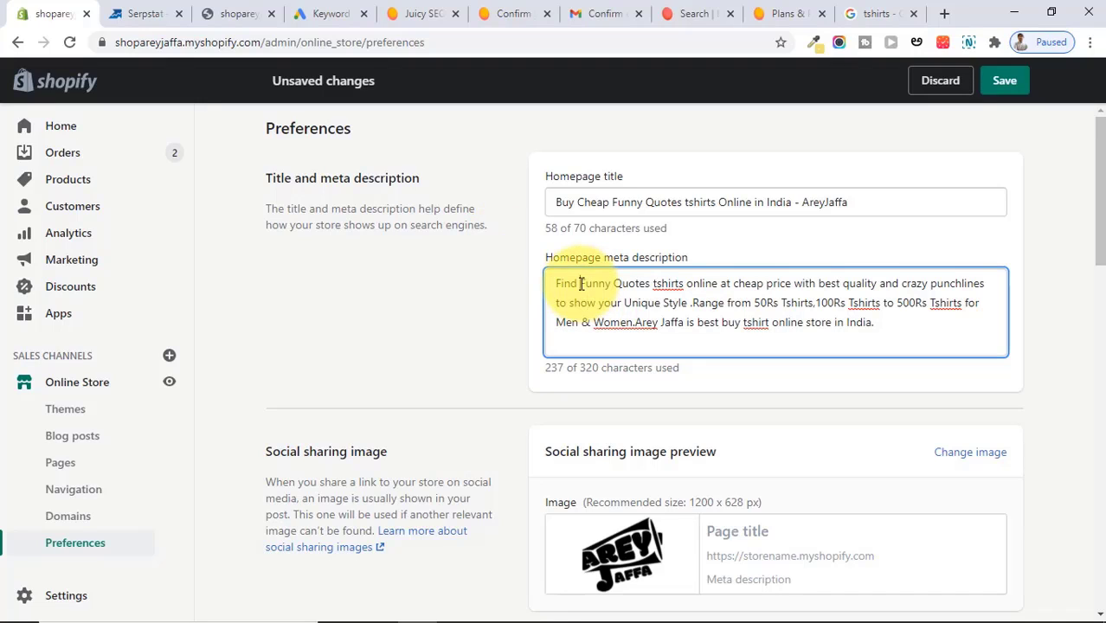
pyautogui.moveTo(581, 284); pyautogui.dragTo(723, 290)
pyautogui.click(722, 290)
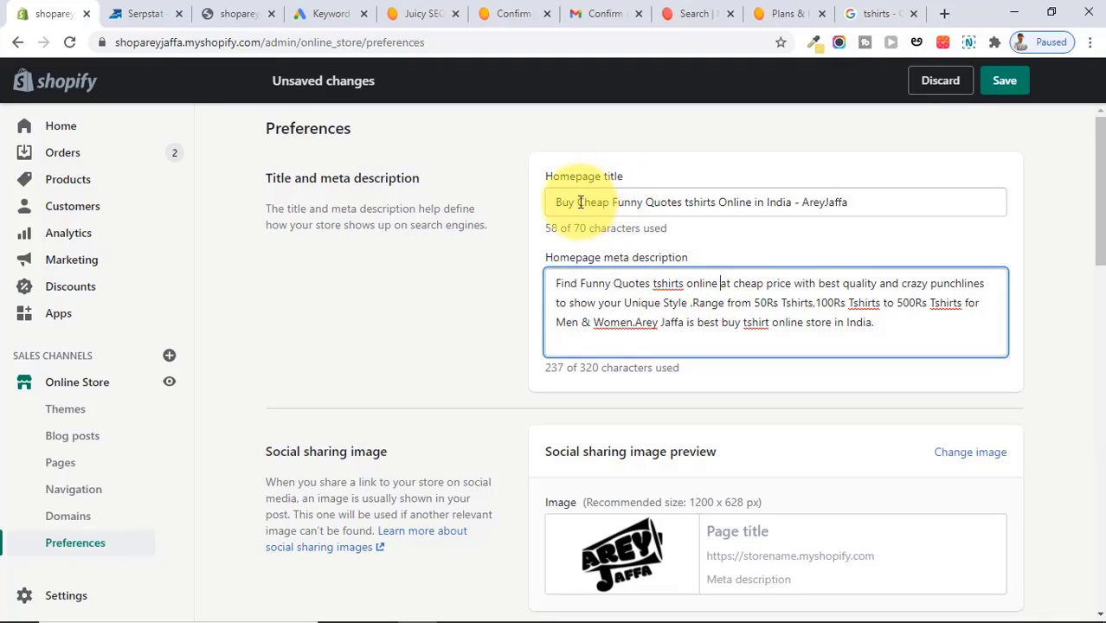
pyautogui.moveTo(580, 202); pyautogui.dragTo(715, 203)
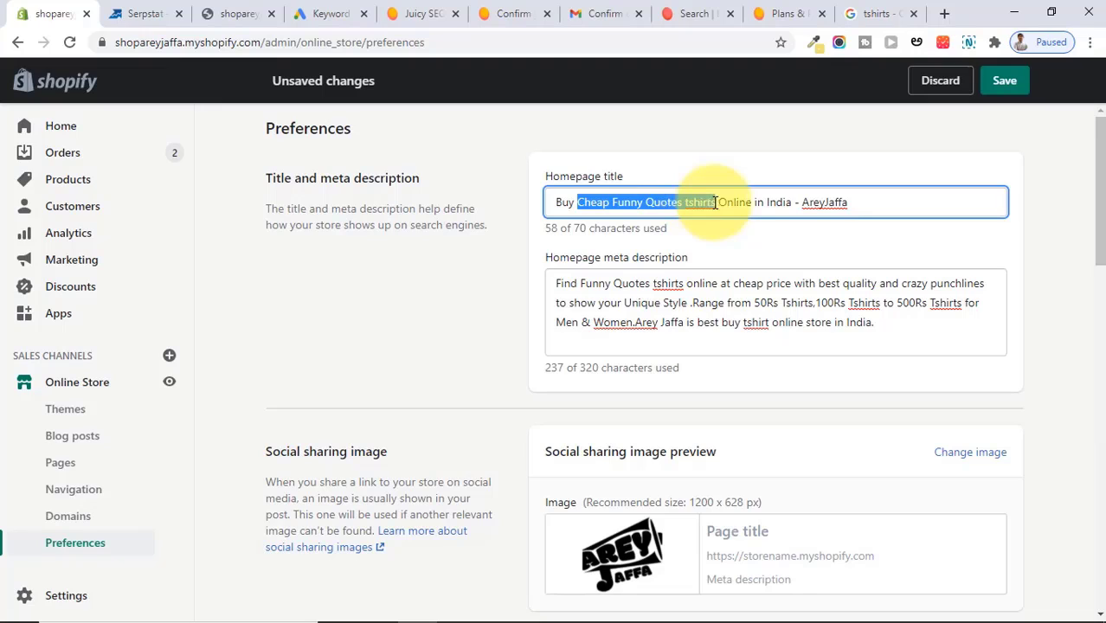
pyautogui.click(716, 203)
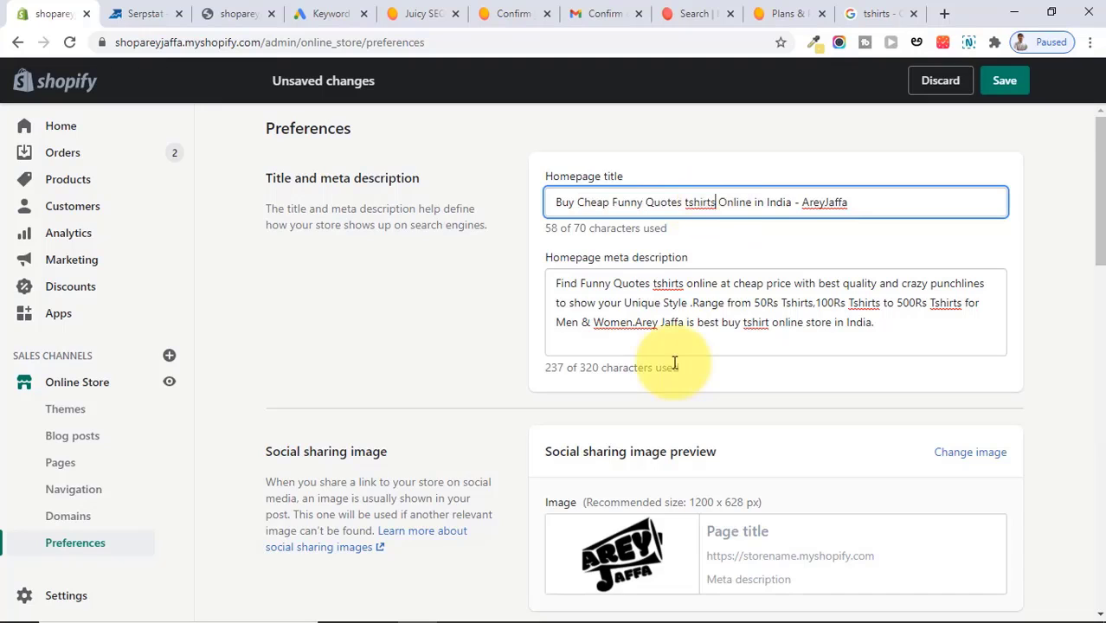
# Step: Save the homepage title and meta description, and switch to the live areyjaffa.in storefront
pyautogui.click(1000, 87)
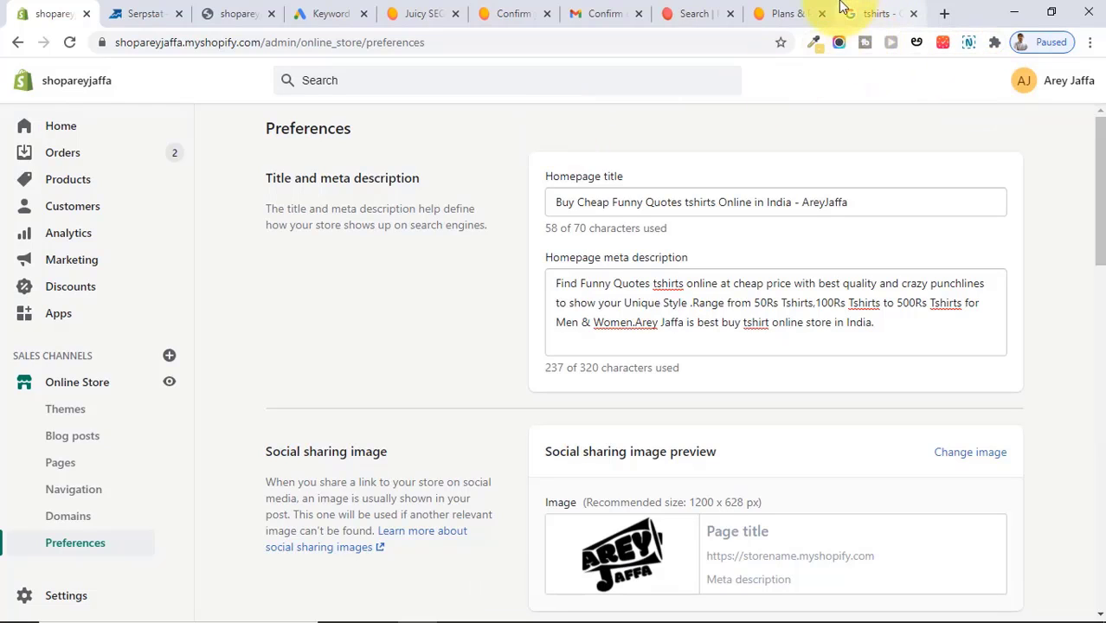
pyautogui.click(229, 6)
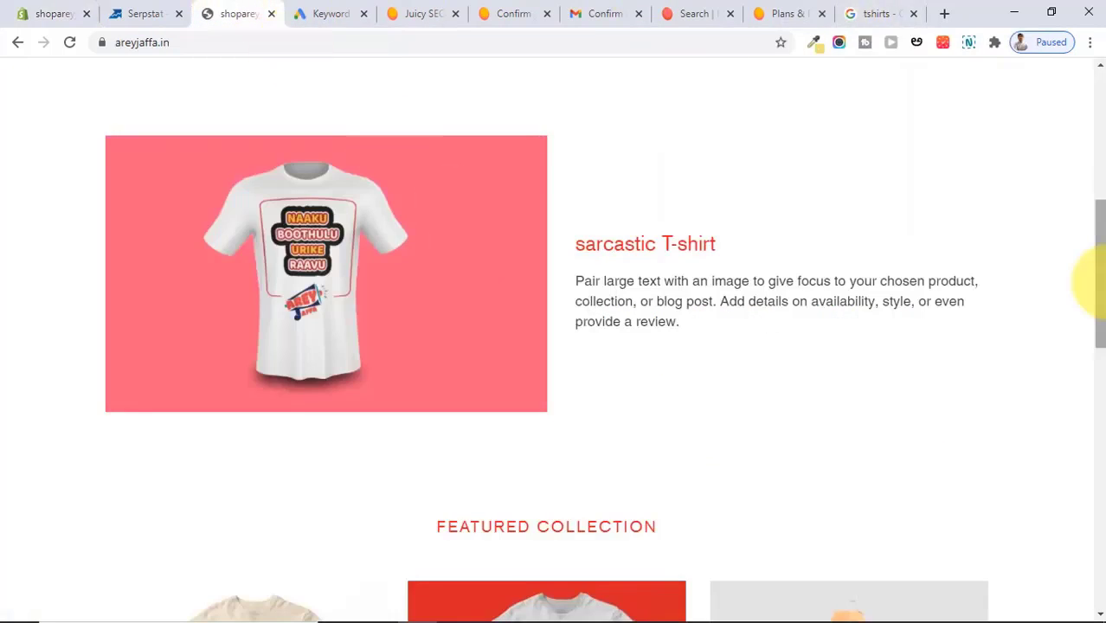
# Step: Open the Crocodie T Shirt product page from the storefront's catalog
pyautogui.click(1093, 165)
pyautogui.moveTo(1089, 173); pyautogui.dragTo(1091, 65)
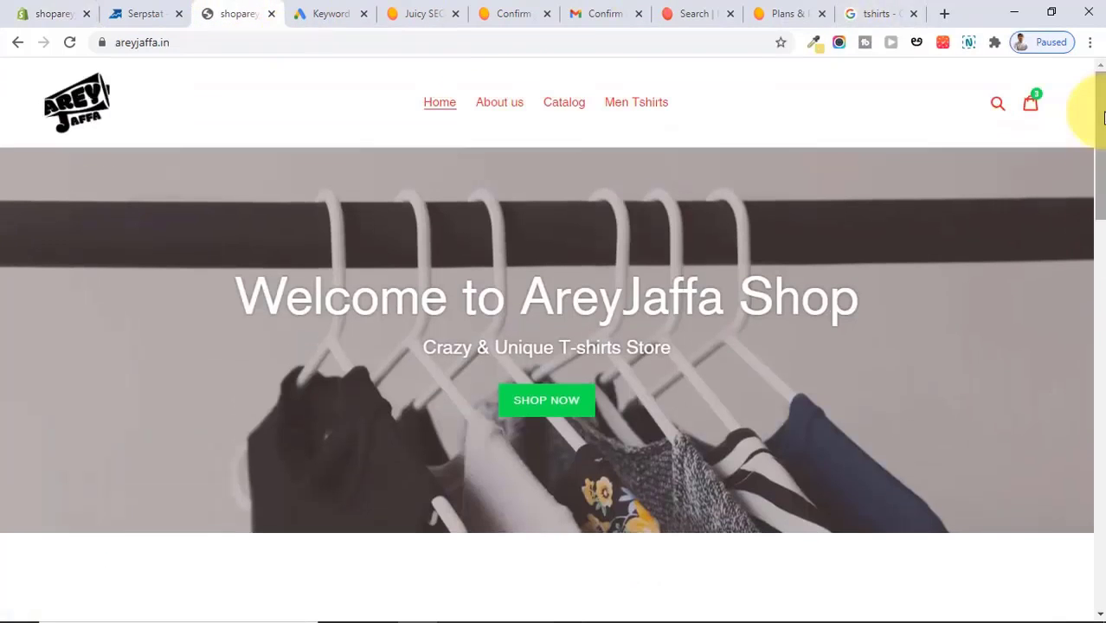
pyautogui.click(570, 110)
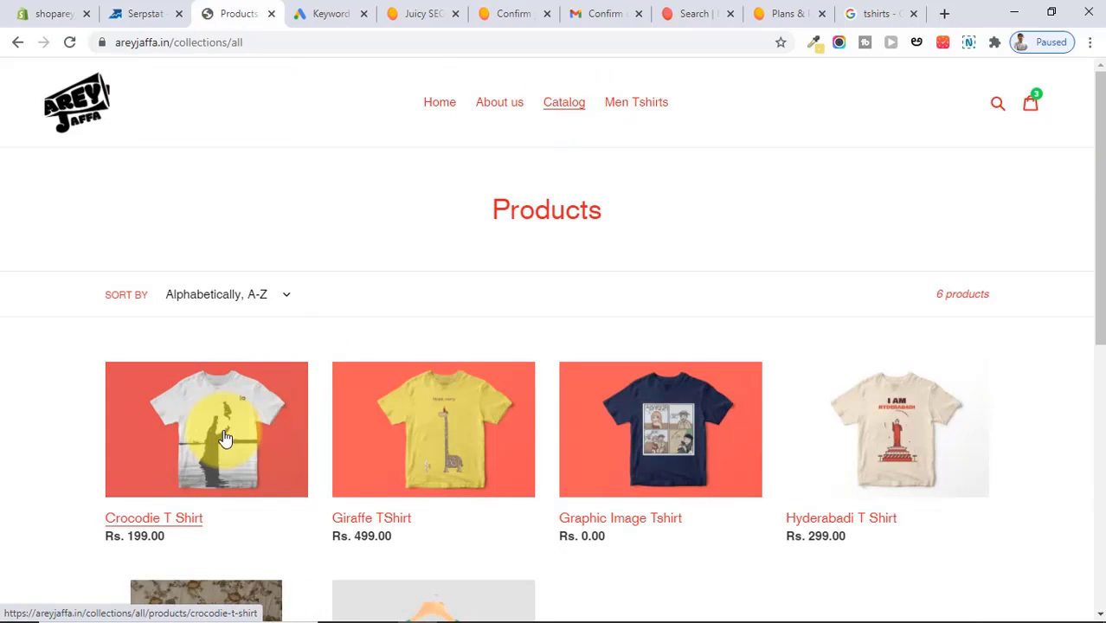
pyautogui.click(225, 439)
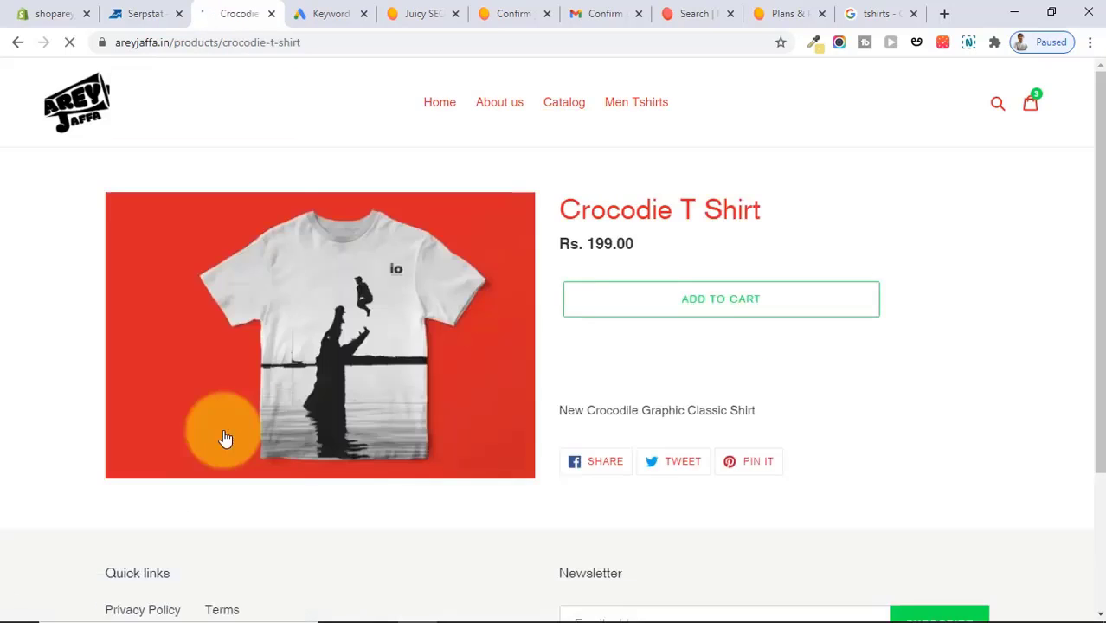
# Step: Examine the Crocodie T Shirt product page and its URL, and open the Men Tshirts collection
pyautogui.click(311, 43)
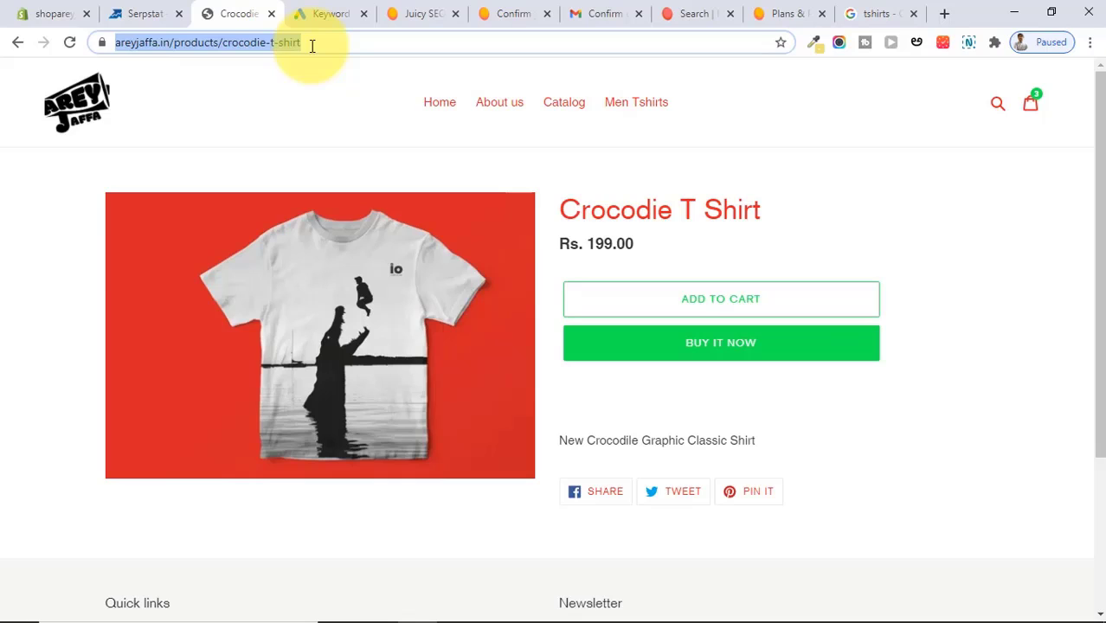
pyautogui.click(668, 148)
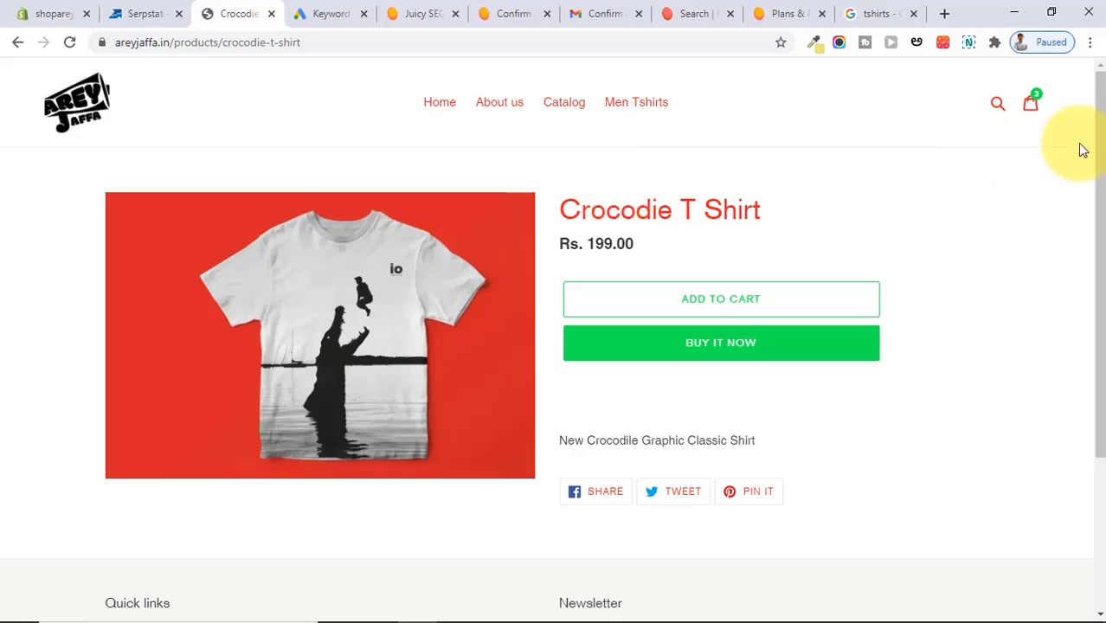
pyautogui.scroll(-1, 1095, 147)
pyautogui.moveTo(1095, 147); pyautogui.dragTo(1089, 91)
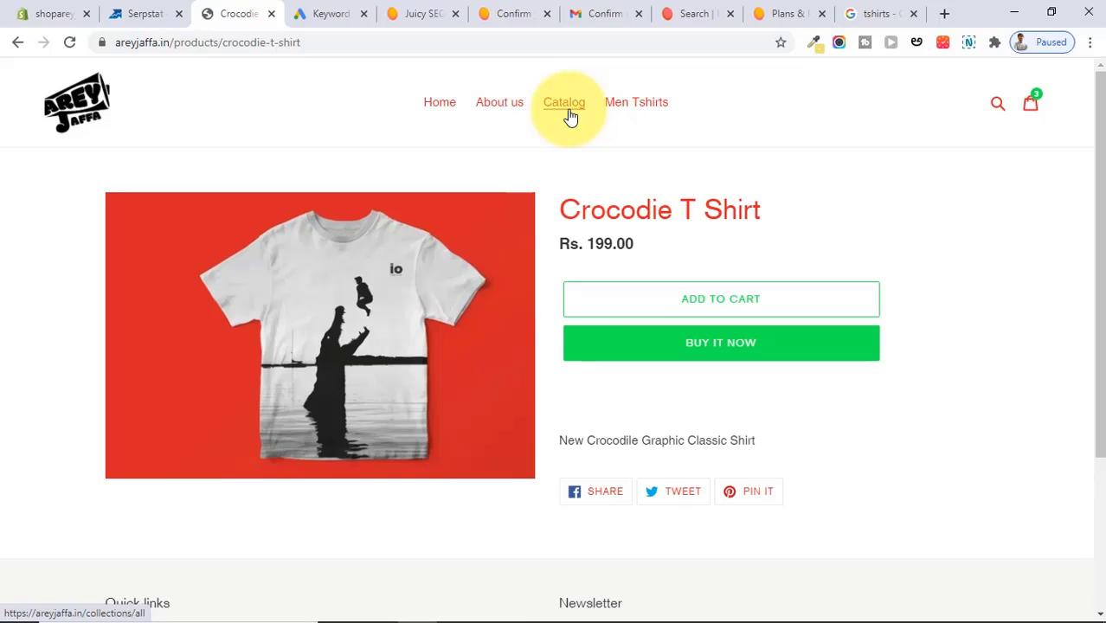
pyautogui.click(651, 103)
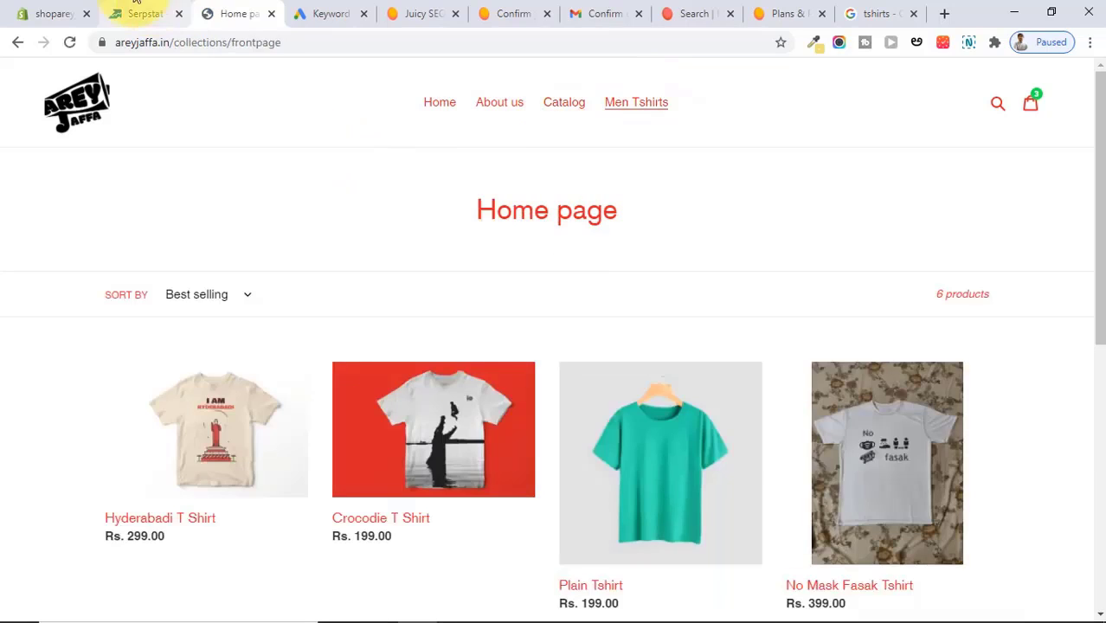
# Step: Switch to the Shopify admin and open the Hyderabadi T Shirt product's website SEO fields for editing
pyautogui.click(52, 12)
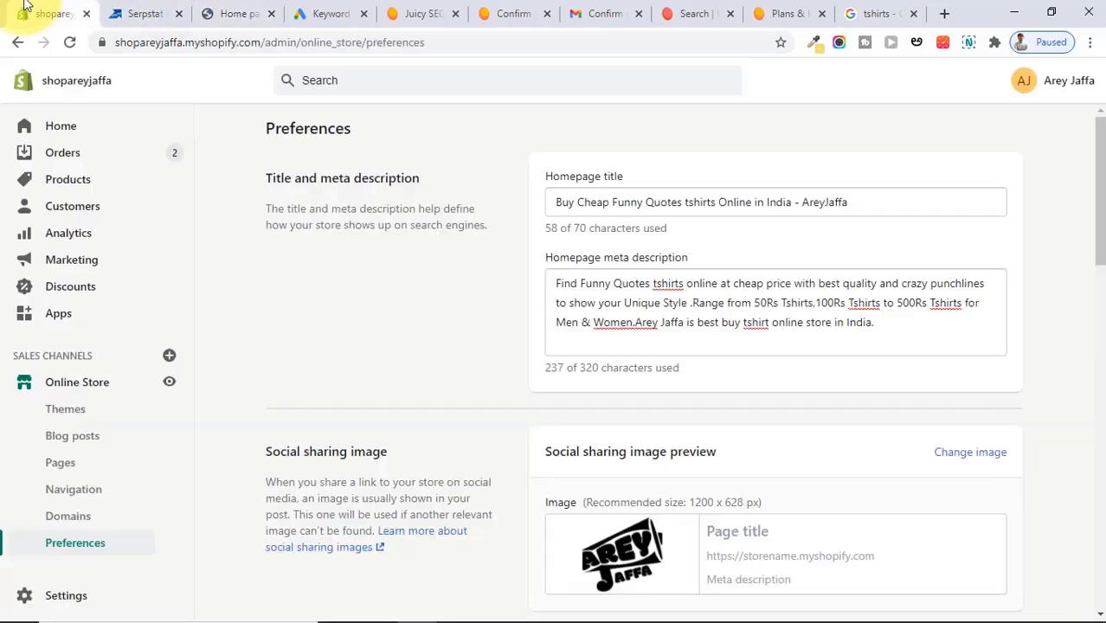
pyautogui.click(69, 180)
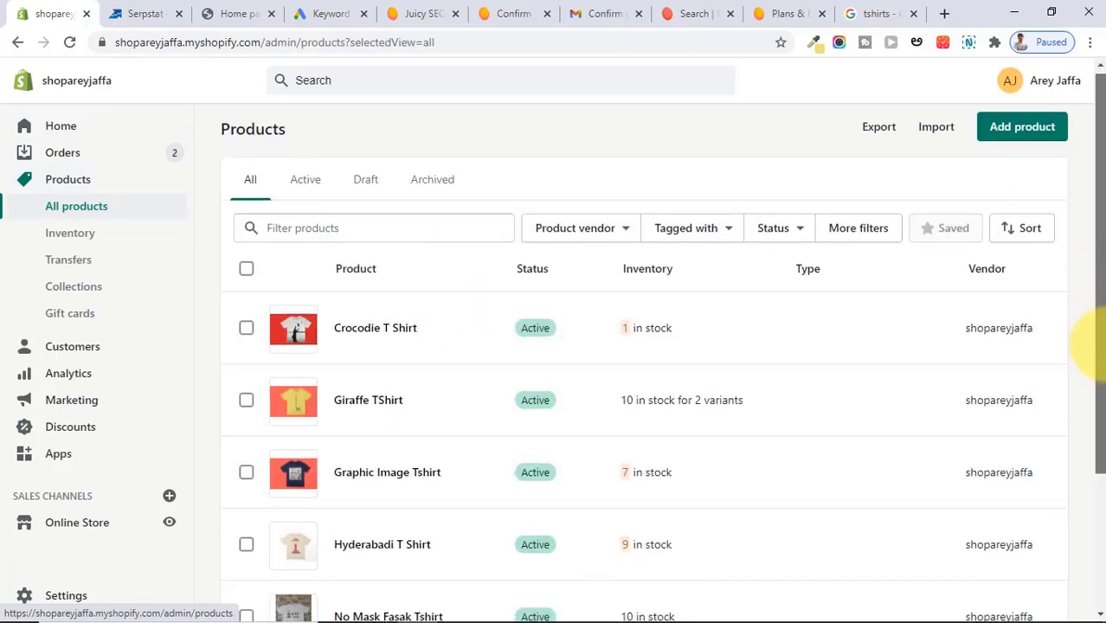
pyautogui.scroll(-2, 1091, 364)
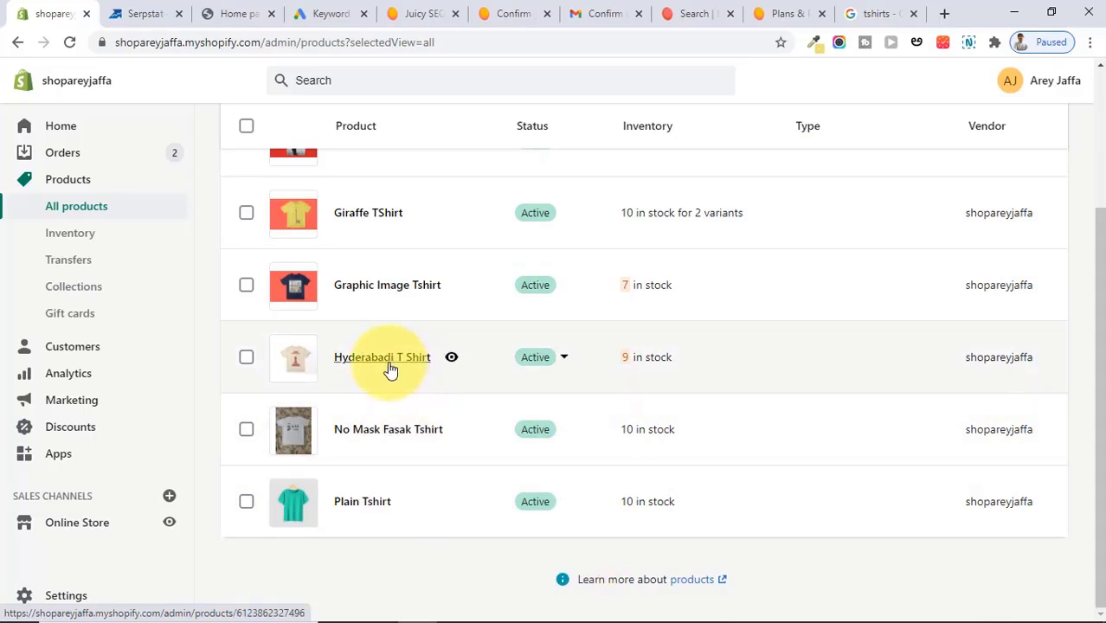
pyautogui.click(390, 358)
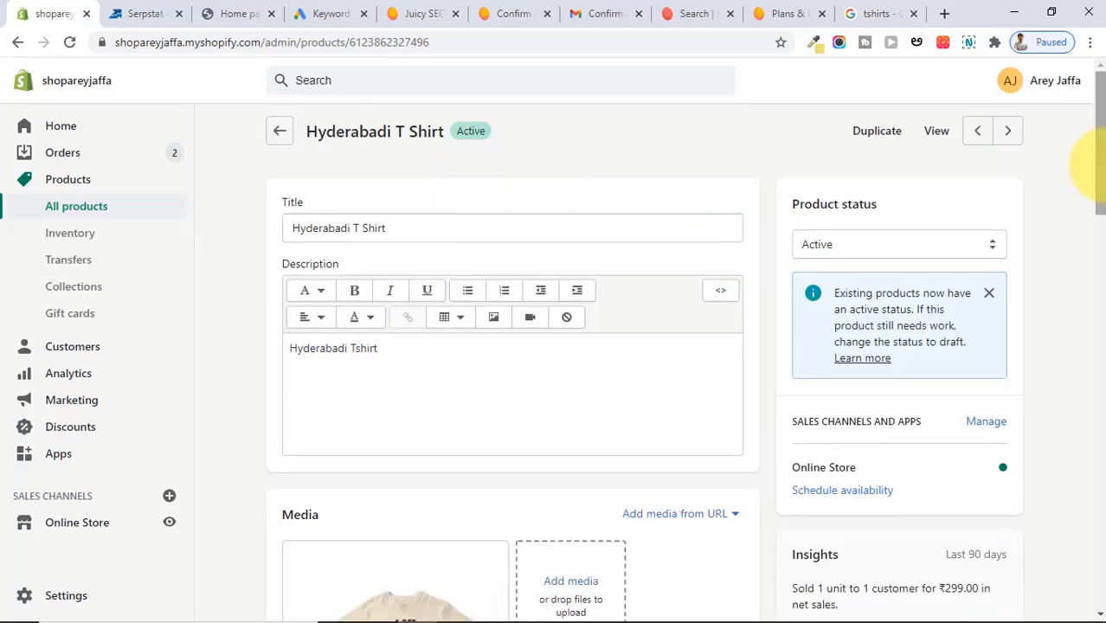
pyautogui.moveTo(1096, 164); pyautogui.dragTo(1100, 563)
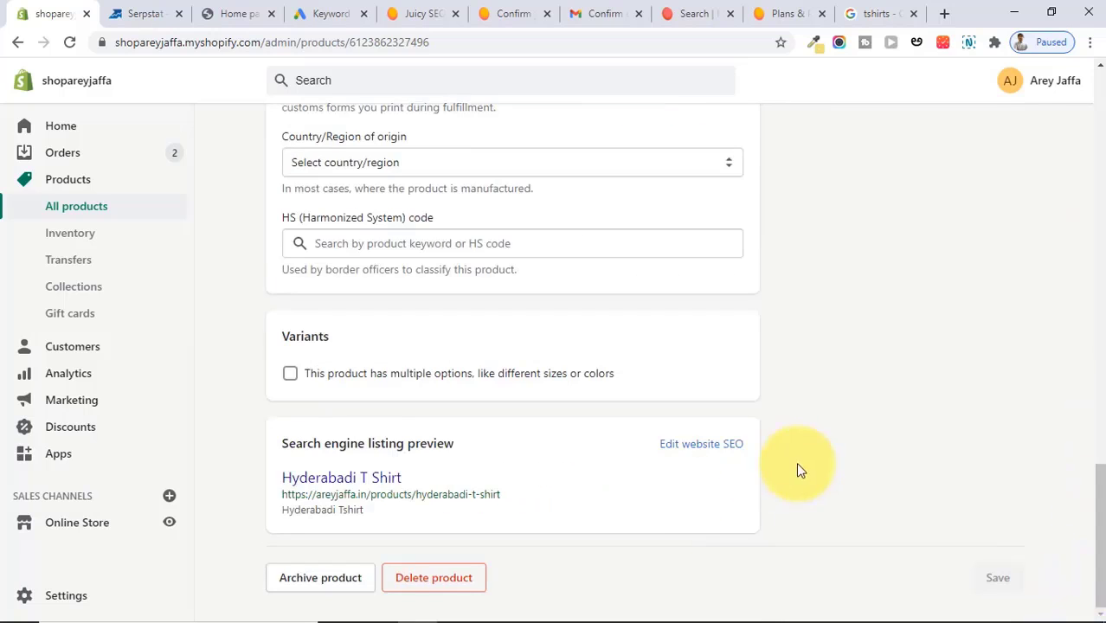
pyautogui.click(702, 445)
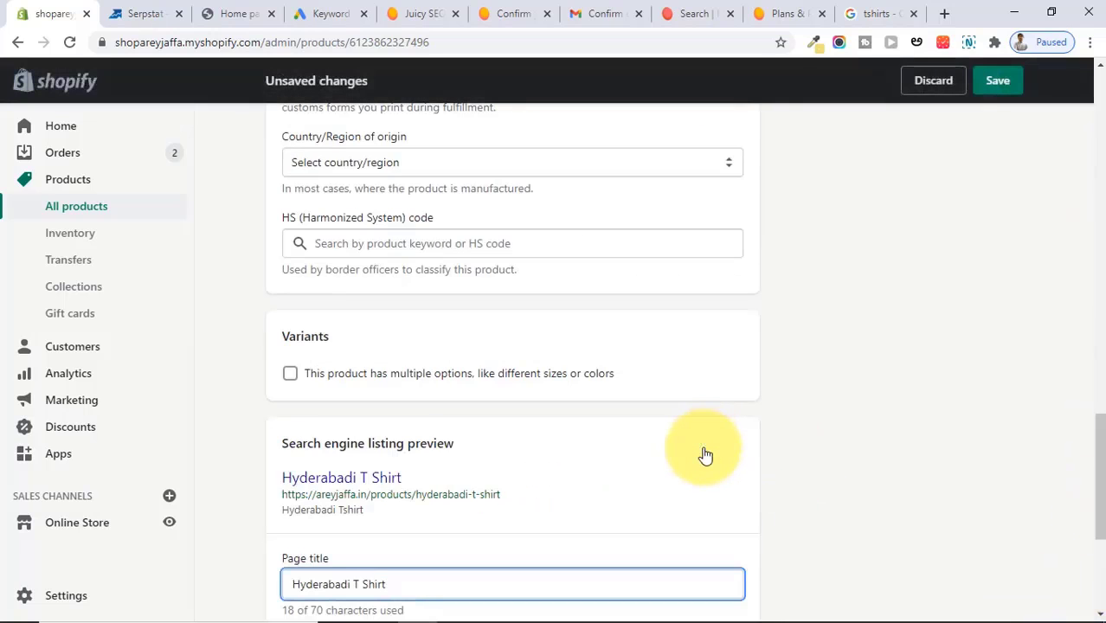
pyautogui.moveTo(1096, 445); pyautogui.dragTo(1099, 496)
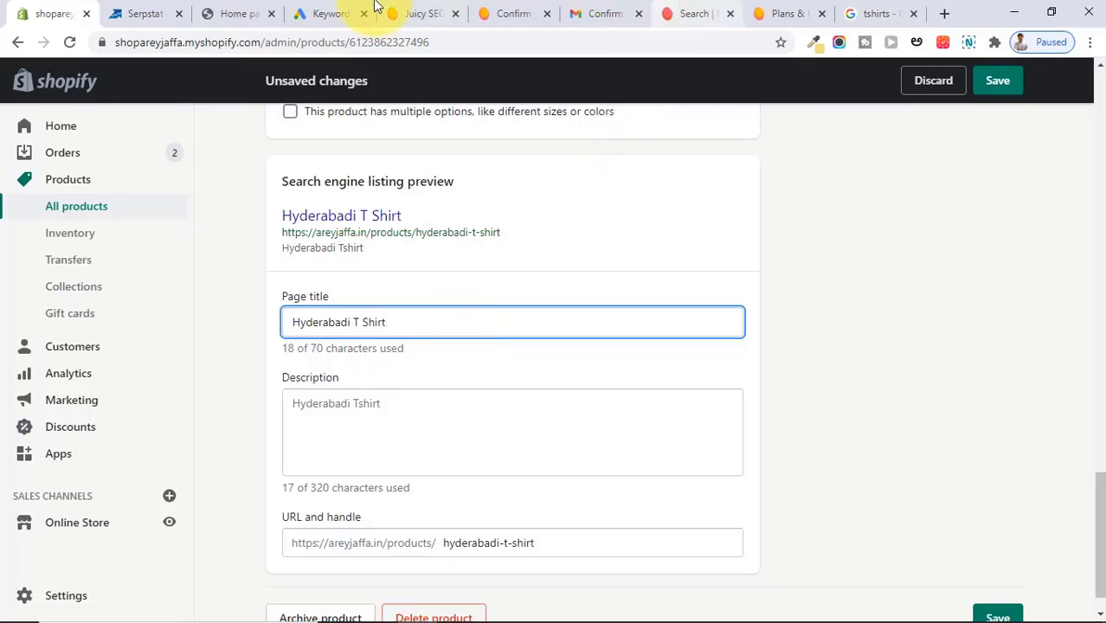
# Step: Look up Google suggestions for "hyderabad tshirts" and review the results of the suggested search "sunrisers hyderabad t shirt"
pyautogui.click(866, 11)
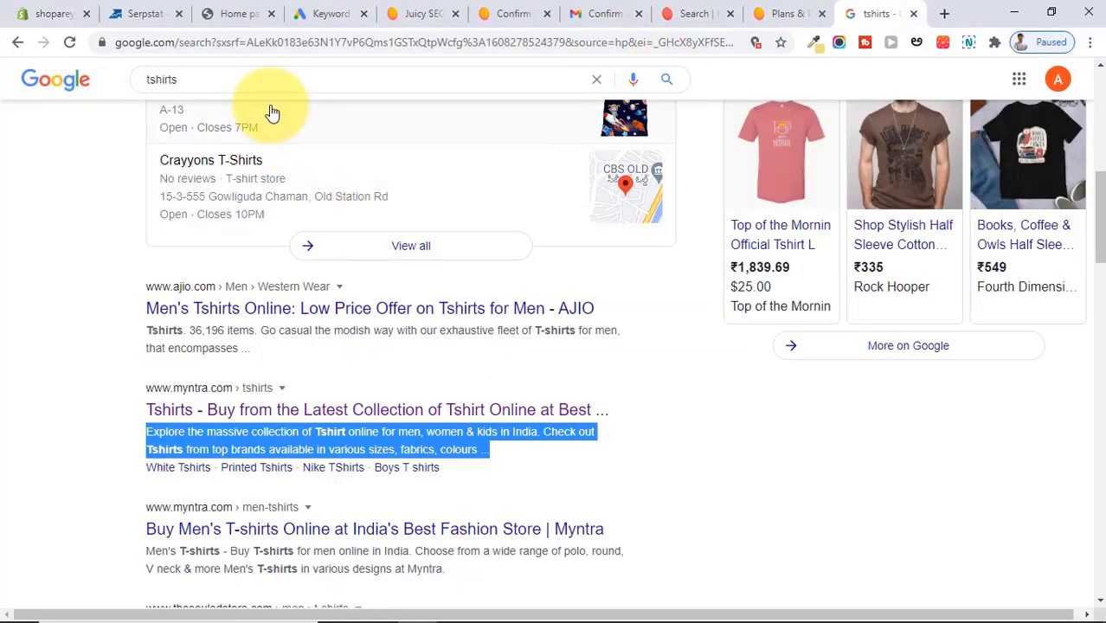
pyautogui.moveTo(215, 93); pyautogui.dragTo(74, 108)
pyautogui.write('h')
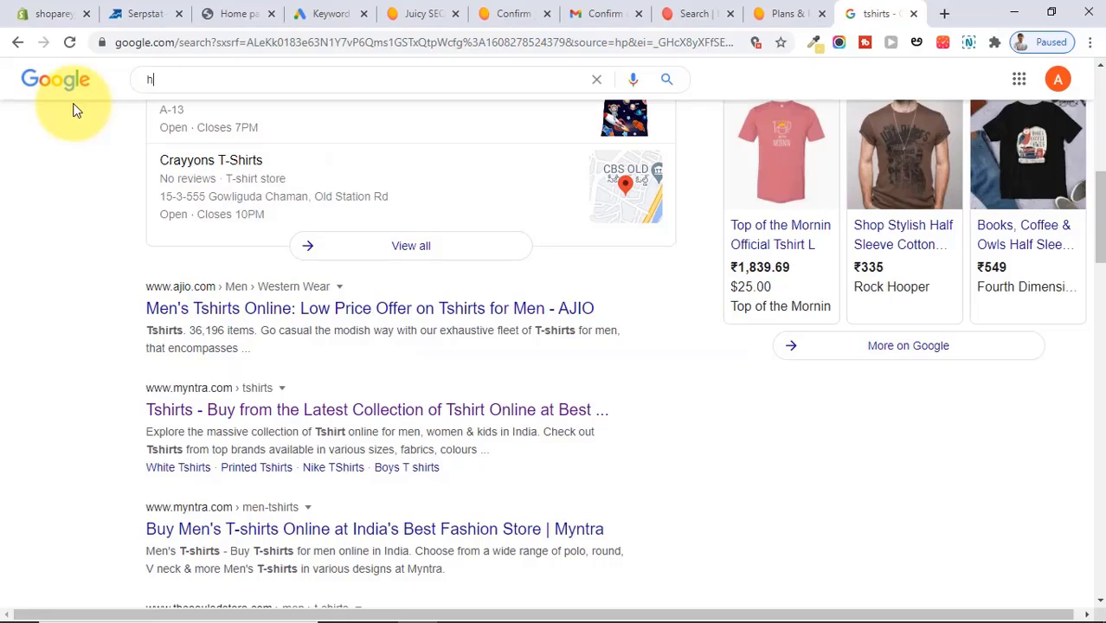
pyautogui.write('yderabad ts')
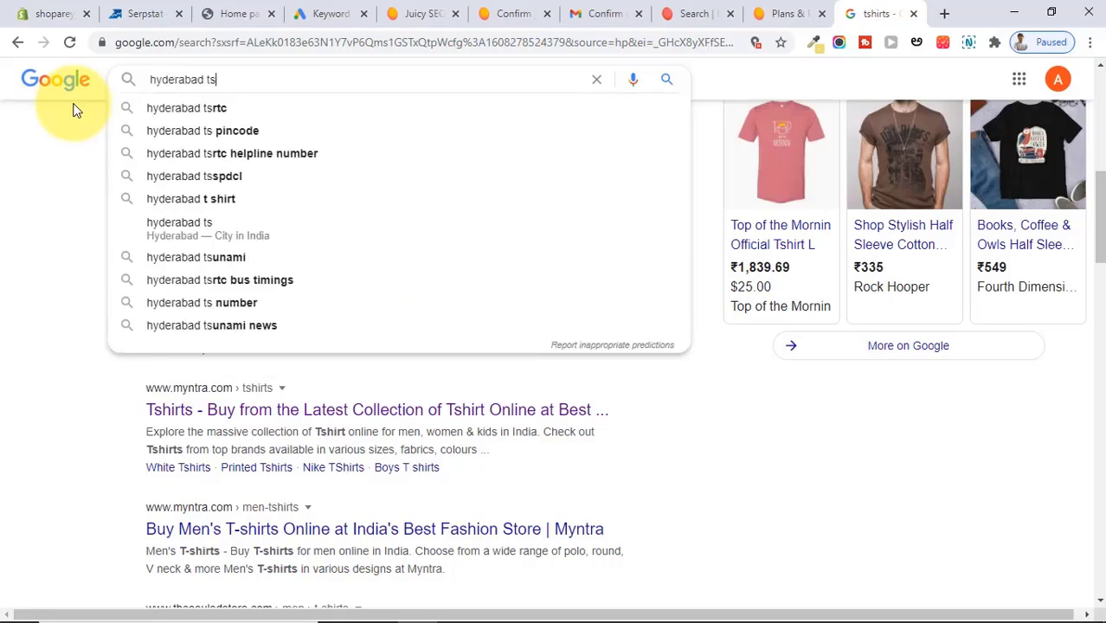
pyautogui.write('hirts')
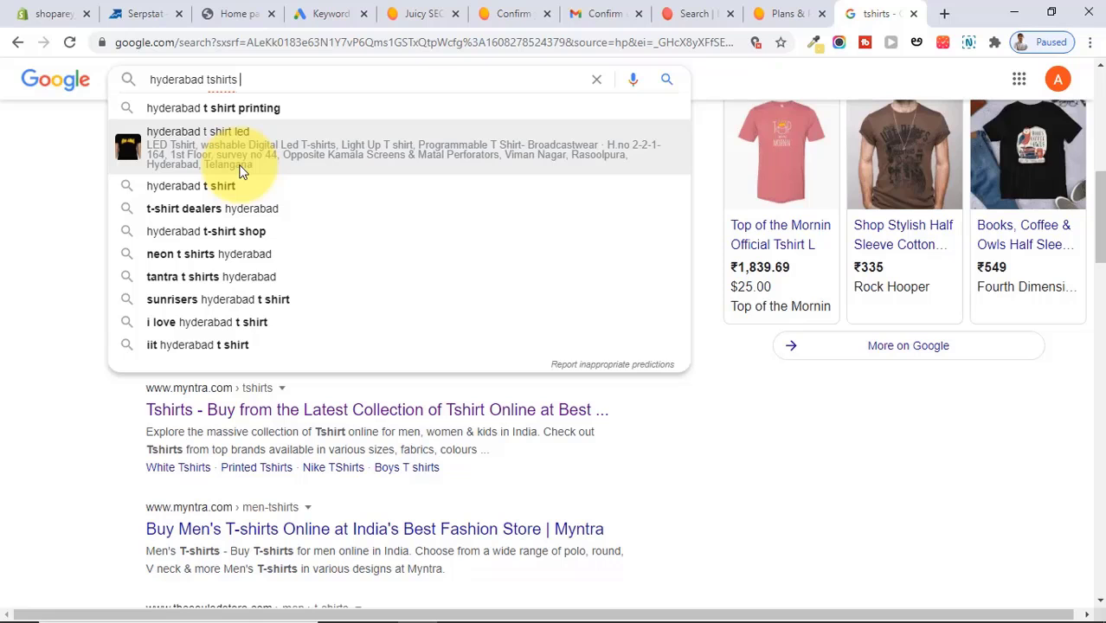
pyautogui.click(287, 304)
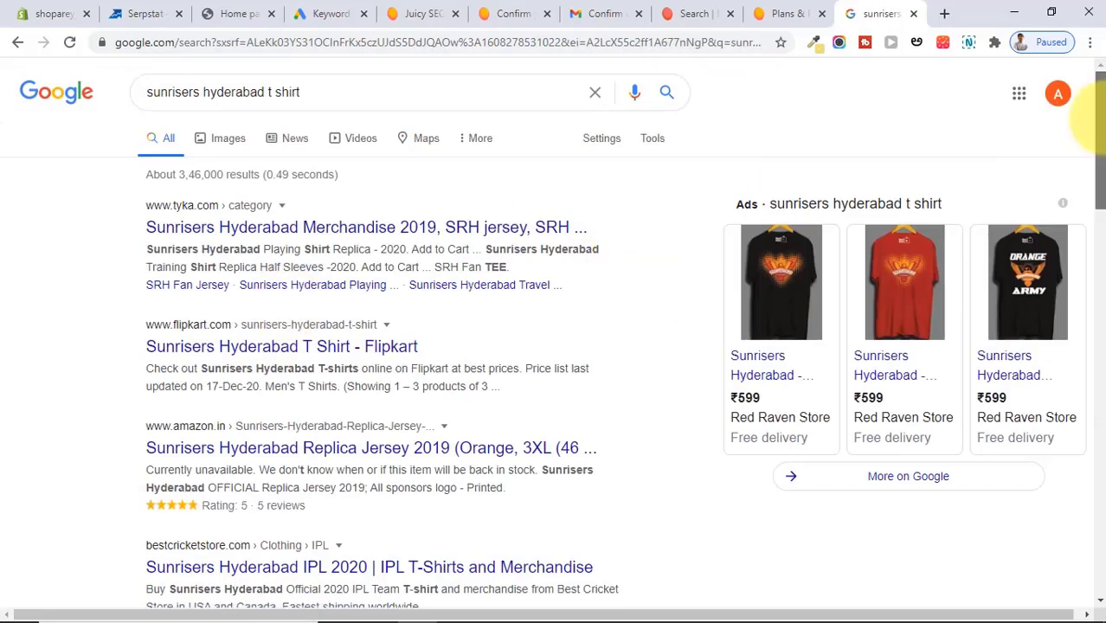
pyautogui.moveTo(1097, 130); pyautogui.dragTo(1065, 141)
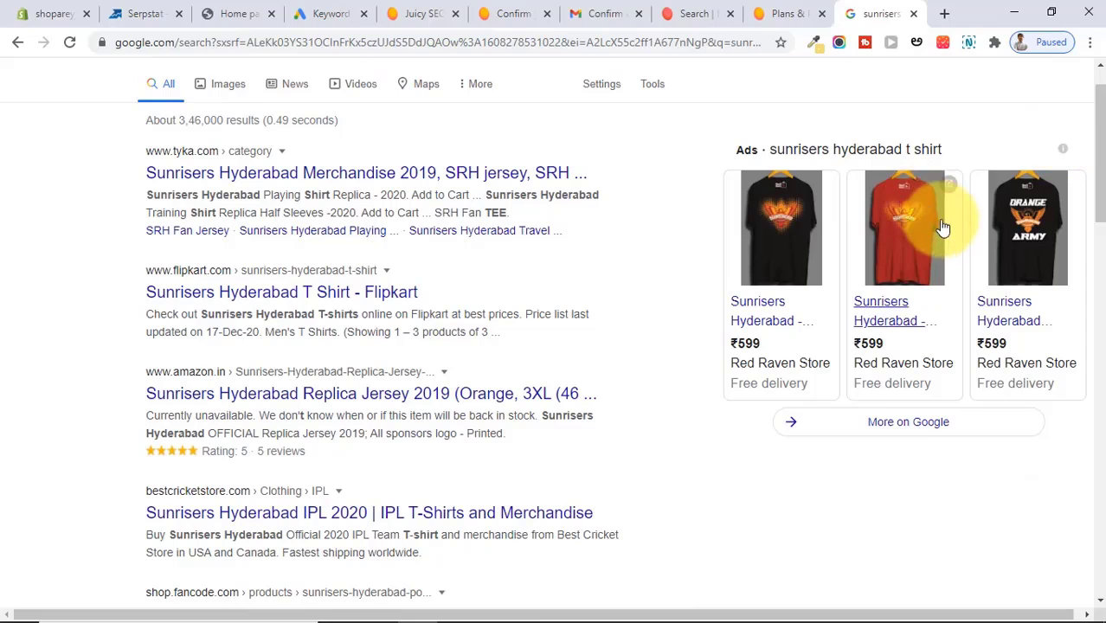
pyautogui.scroll(1, 1065, 104)
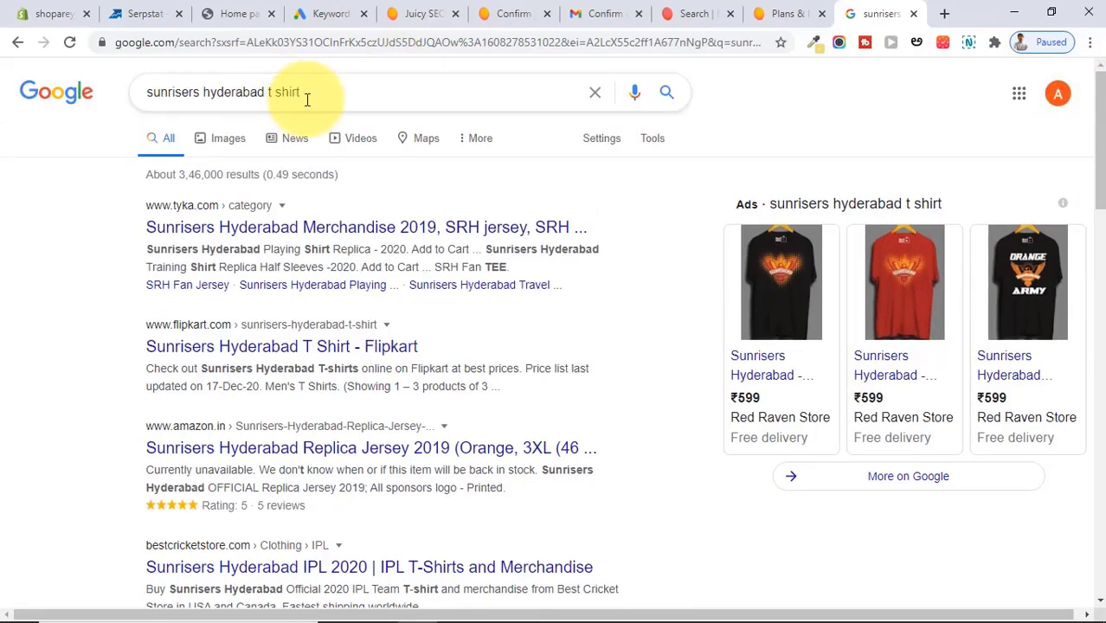
# Step: Open the related search "sunrisers hyderabad t-shirt full sleeve" and copy its search phrase
pyautogui.moveTo(309, 99); pyautogui.dragTo(93, 73)
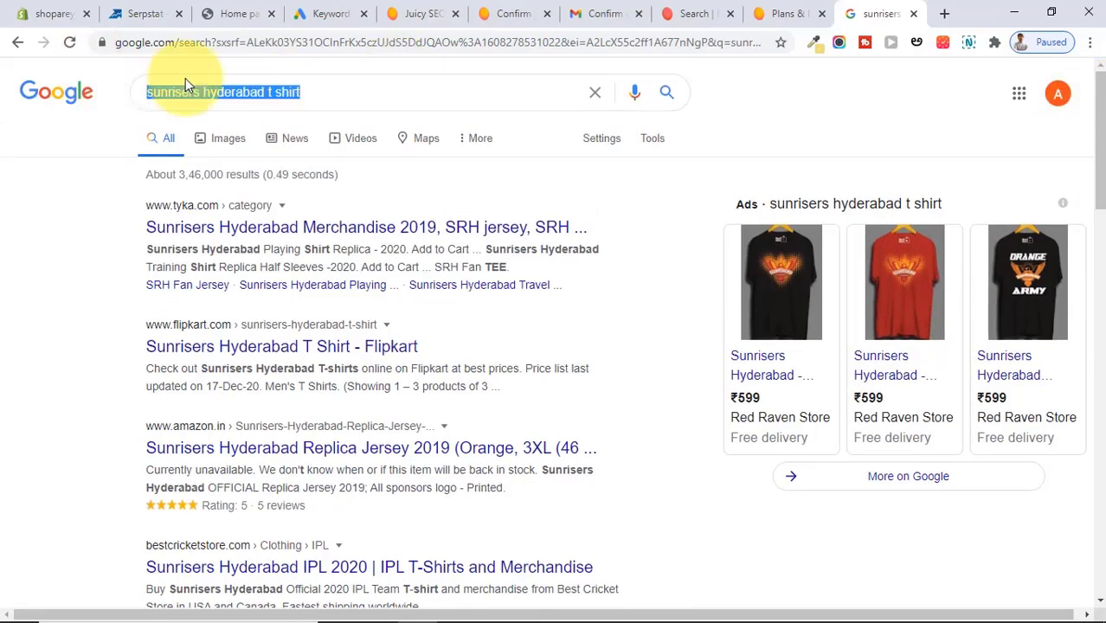
pyautogui.moveTo(1098, 165); pyautogui.dragTo(1089, 532)
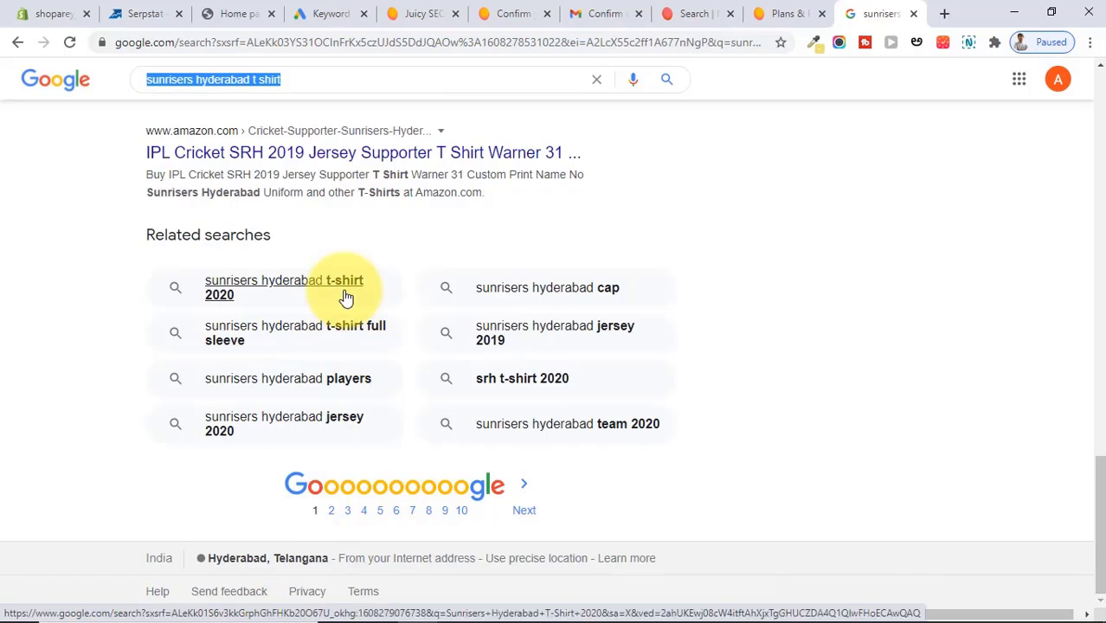
pyautogui.click(280, 336)
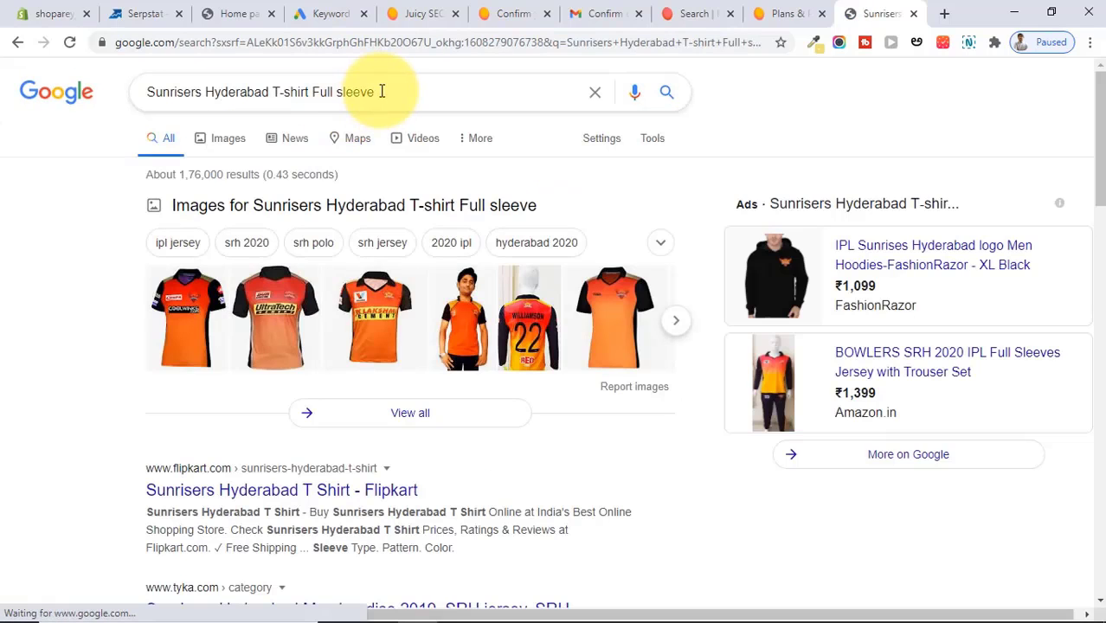
pyautogui.tripleClick(378, 93)
pyautogui.hotkey('ctrl', 'c')
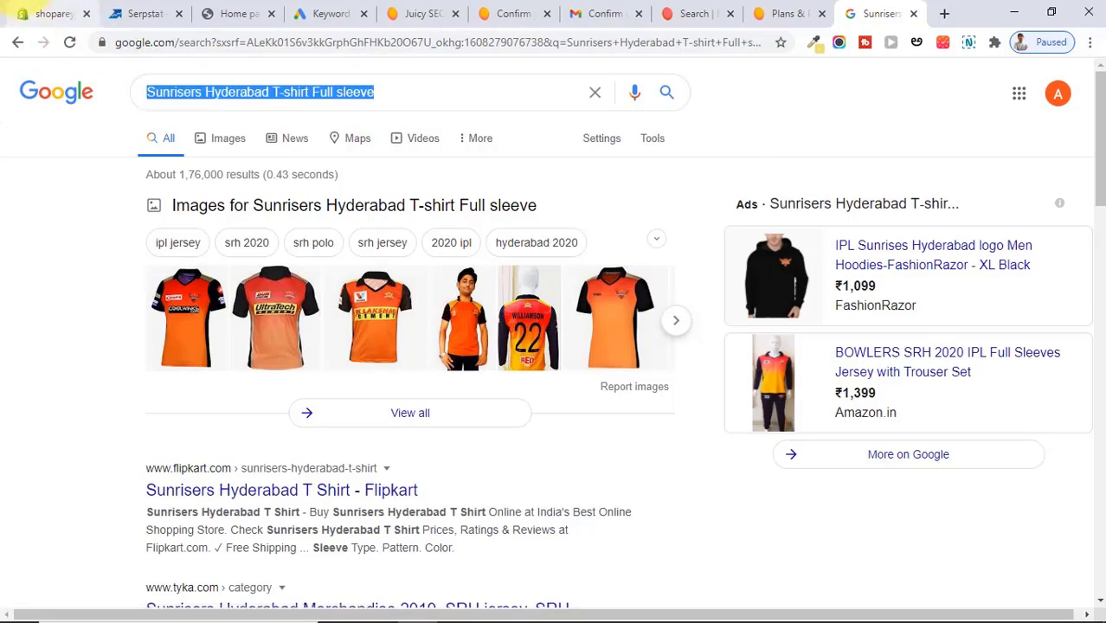
# Step: Set the Hyderabadi T Shirt product's SEO page title to "Sunrisers Hyderabad T-shirt Full sleeve 2021" in the Shopify admin
pyautogui.click(29, 9)
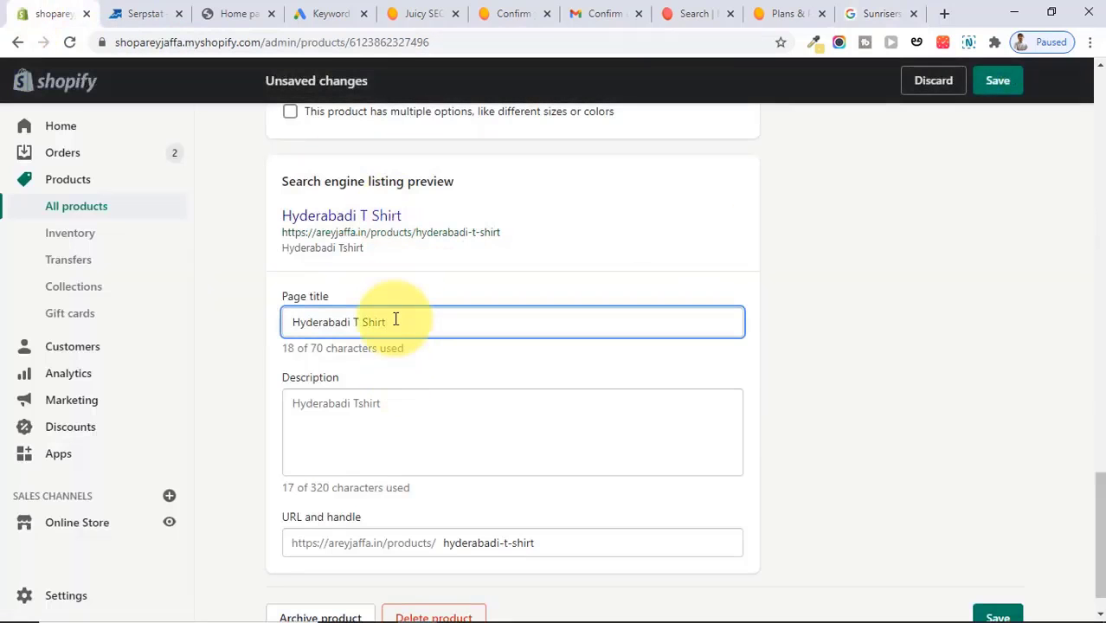
pyautogui.moveTo(395, 320); pyautogui.dragTo(237, 307)
pyautogui.hotkey('ctrl', 'v')
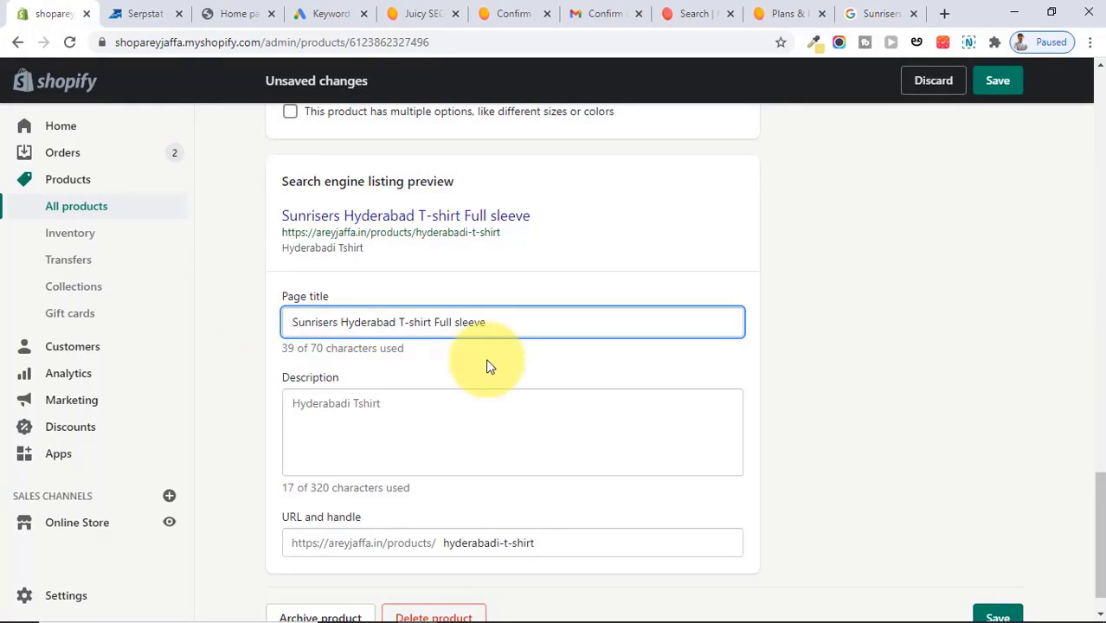
pyautogui.write('2021')
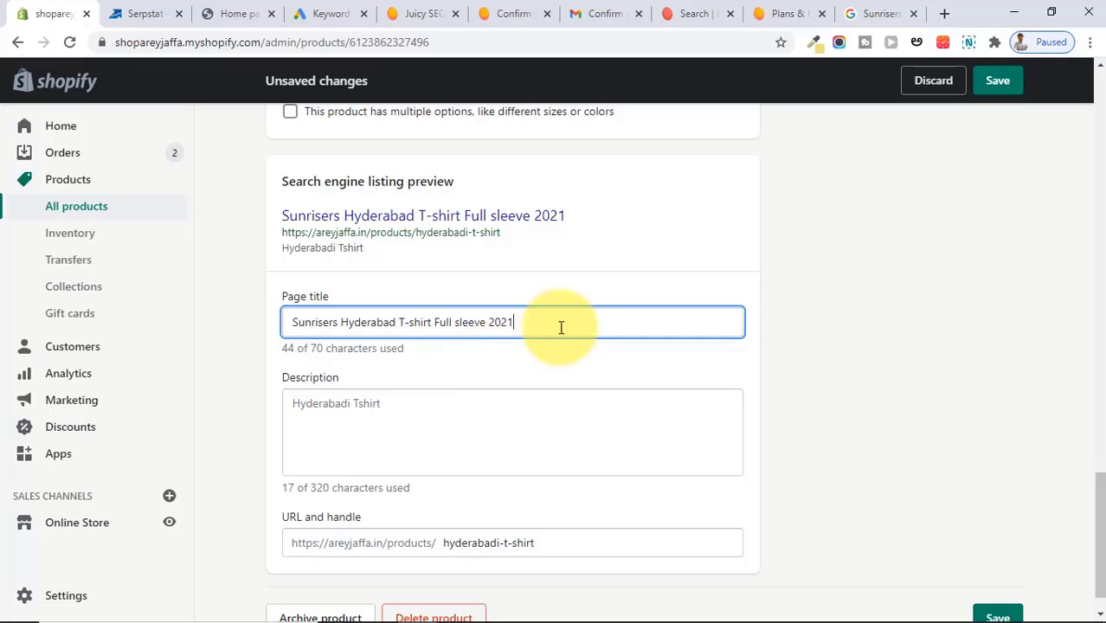
# Step: Draft the product's SEO description as "Hyderabad Sunrisers" and check Google's related searches for more keywords
pyautogui.click(369, 445)
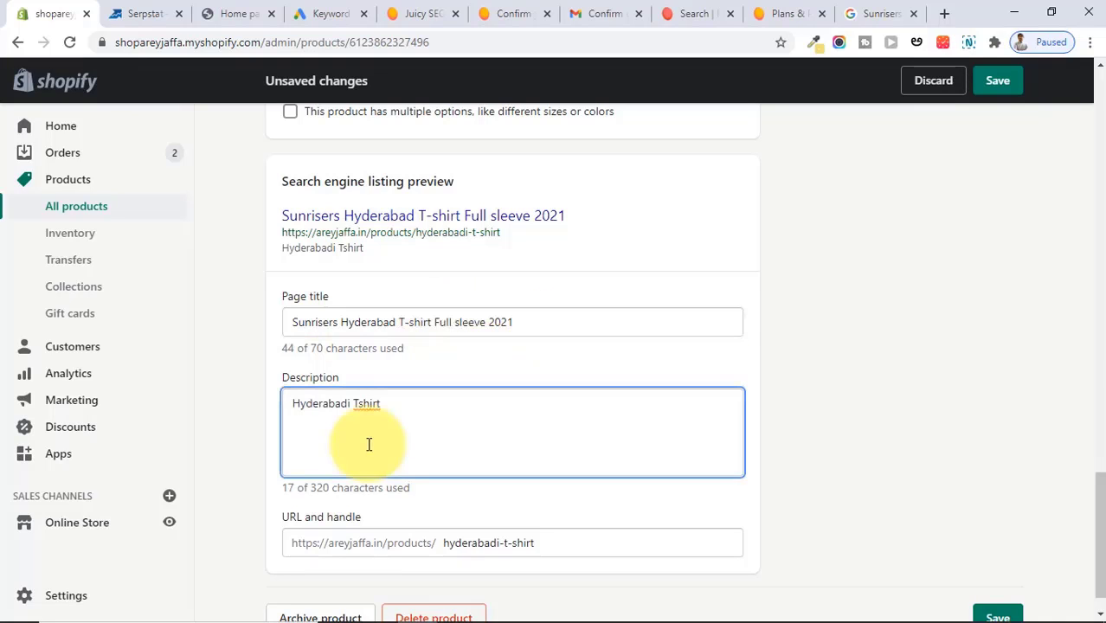
pyautogui.moveTo(382, 403); pyautogui.dragTo(218, 397)
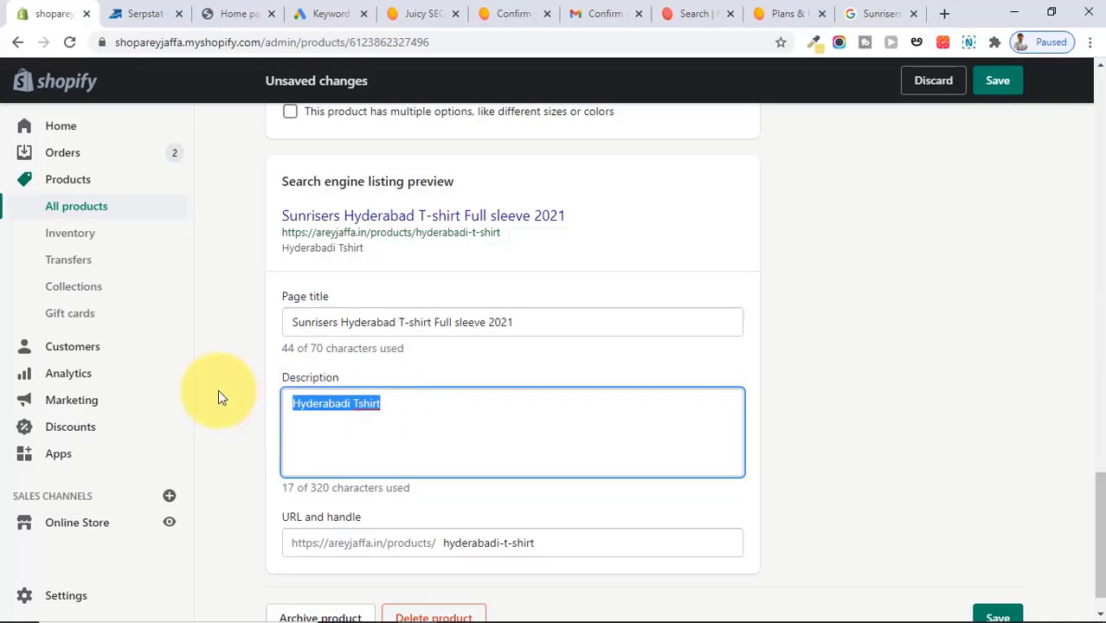
pyautogui.write('Hyderabad T-shirt Full sleeve')
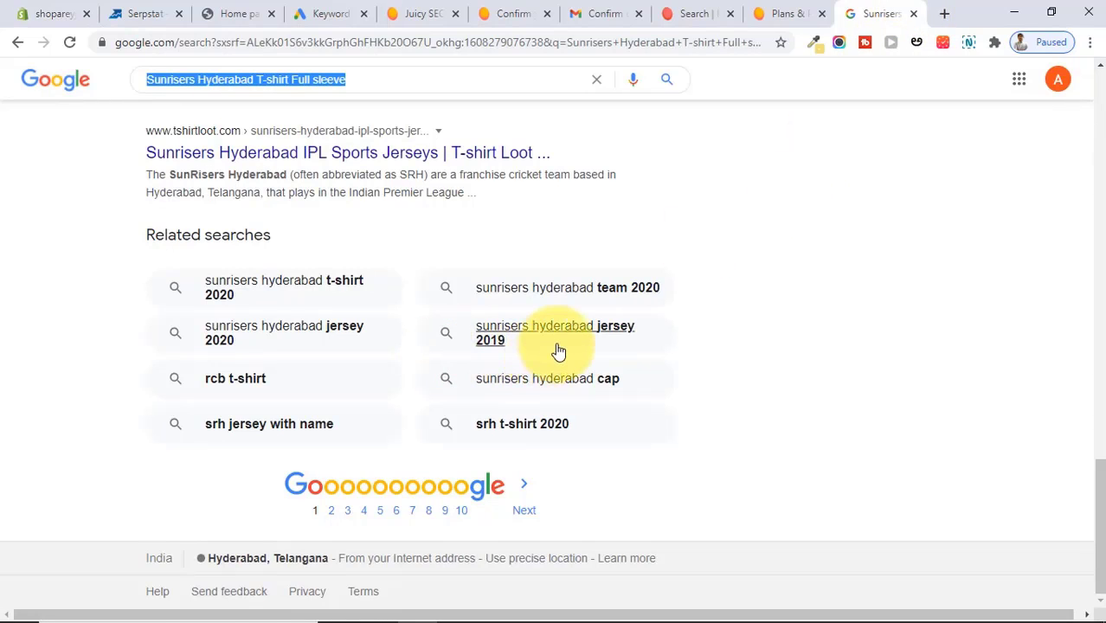
pyautogui.click(69, 10)
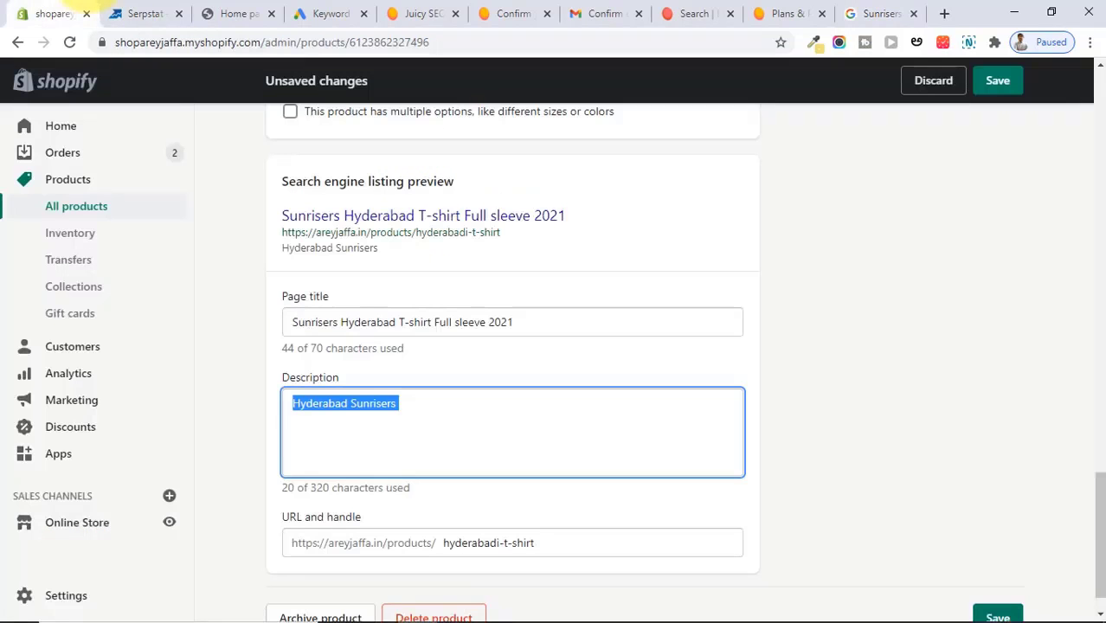
# Step: Set the SEO description to "IPL Sunrisers Hyderabad jersey 2021 with amazing quality at best price", plus other Sunrisers tshirts in different sizes within budget prices
pyautogui.write('Sunrise')
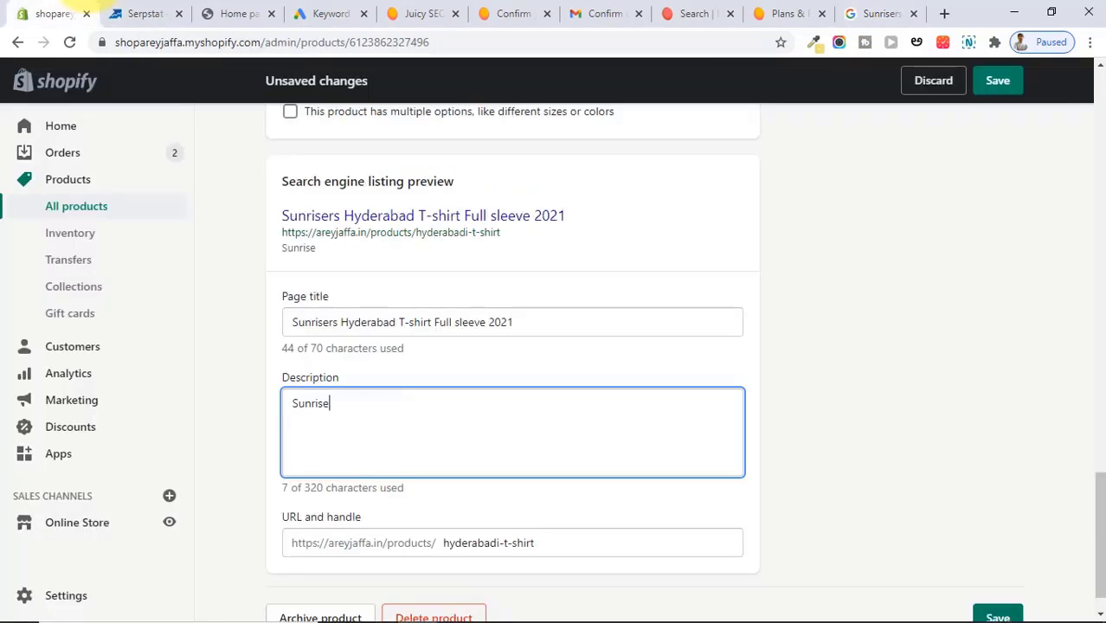
pyautogui.write('rs Hyderabad j')
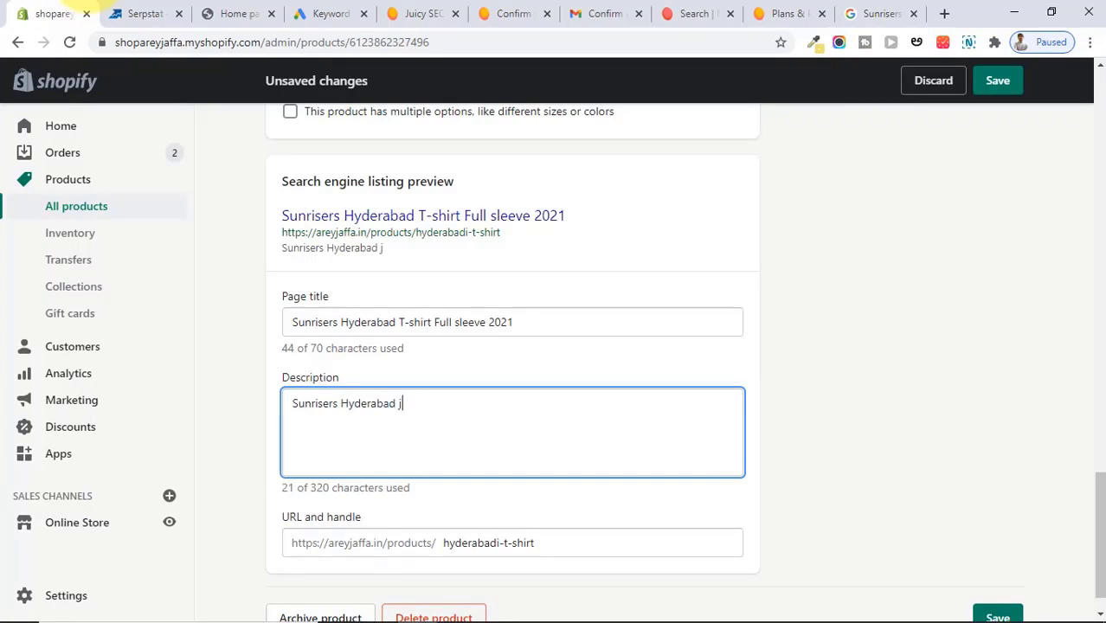
pyautogui.write('ersey 20')
pyautogui.hotkey('ctrl', 'a')
pyautogui.write('IPL Sunrisers Hyderabad jersey 2021 with amazing quality at best price. Find other Sunrisers hyderabad  tshirts at our Online Store for different sizes within budget prices')
pyautogui.click(866, 393)
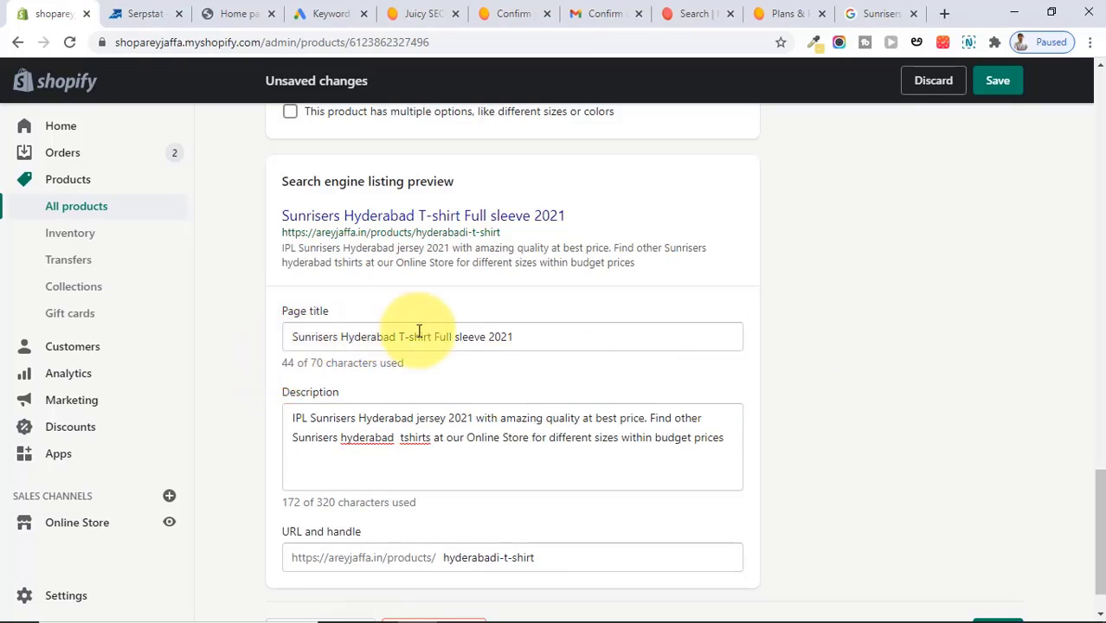
# Step: Remove the extra space before "tshirts" in the product's SEO description
pyautogui.moveTo(296, 420); pyautogui.dragTo(518, 398)
pyautogui.click(311, 419)
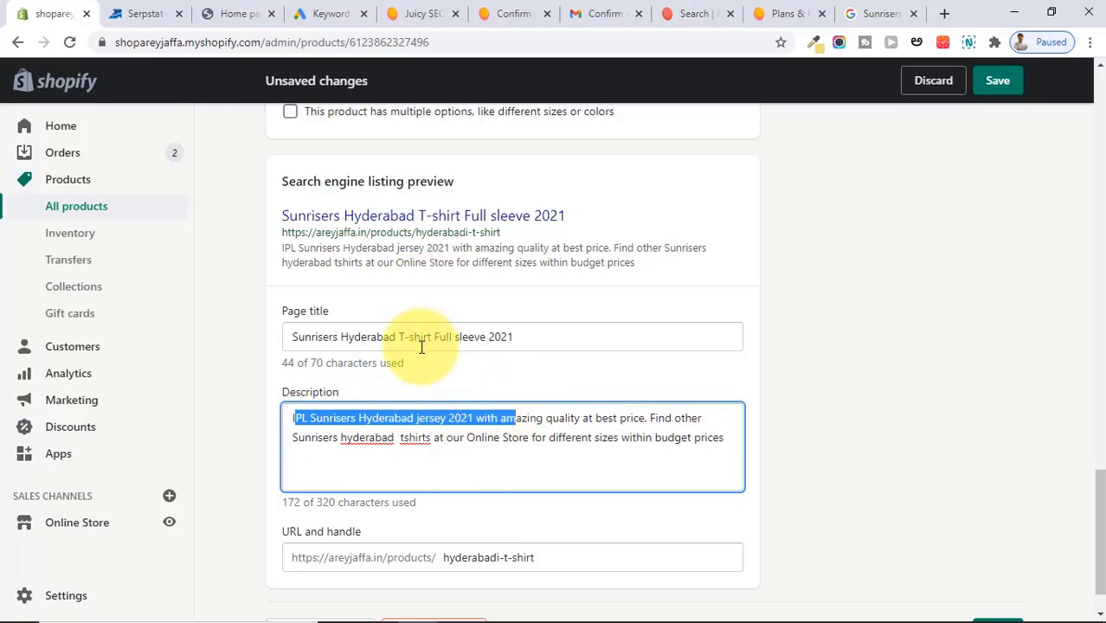
pyautogui.click(421, 344)
pyautogui.moveTo(417, 420); pyautogui.dragTo(474, 421)
pyautogui.click(492, 428)
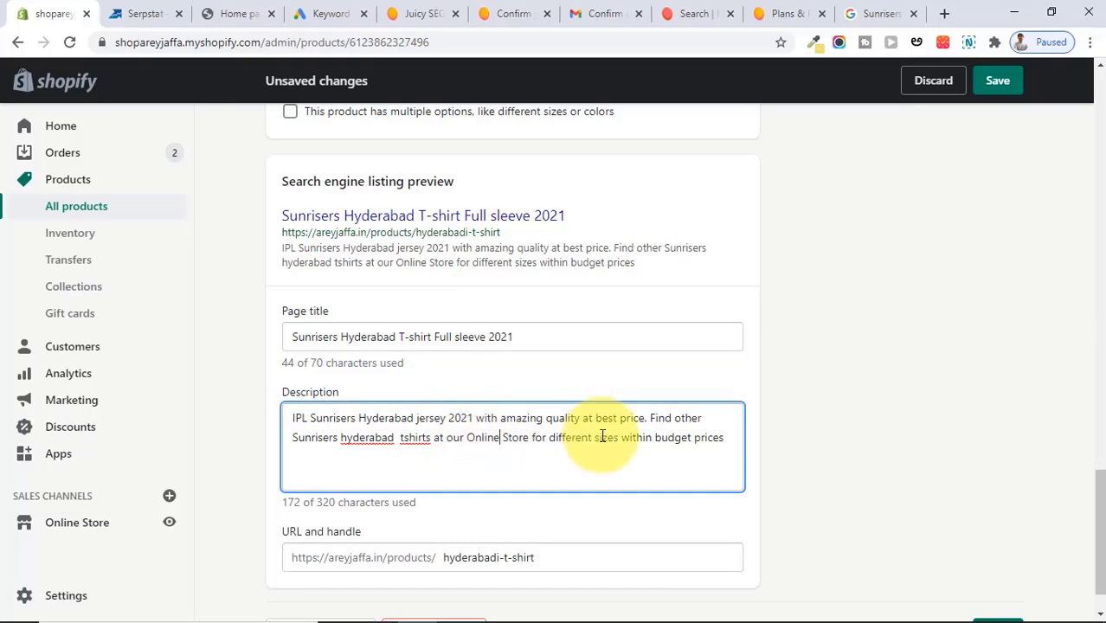
pyautogui.click(308, 419)
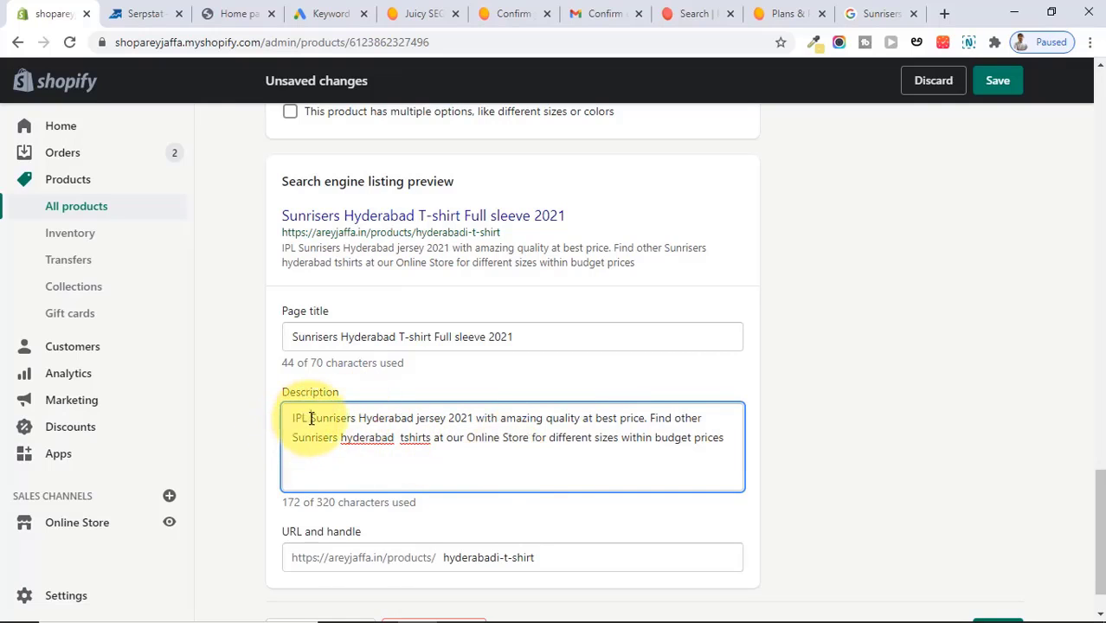
pyautogui.moveTo(310, 418); pyautogui.dragTo(454, 421)
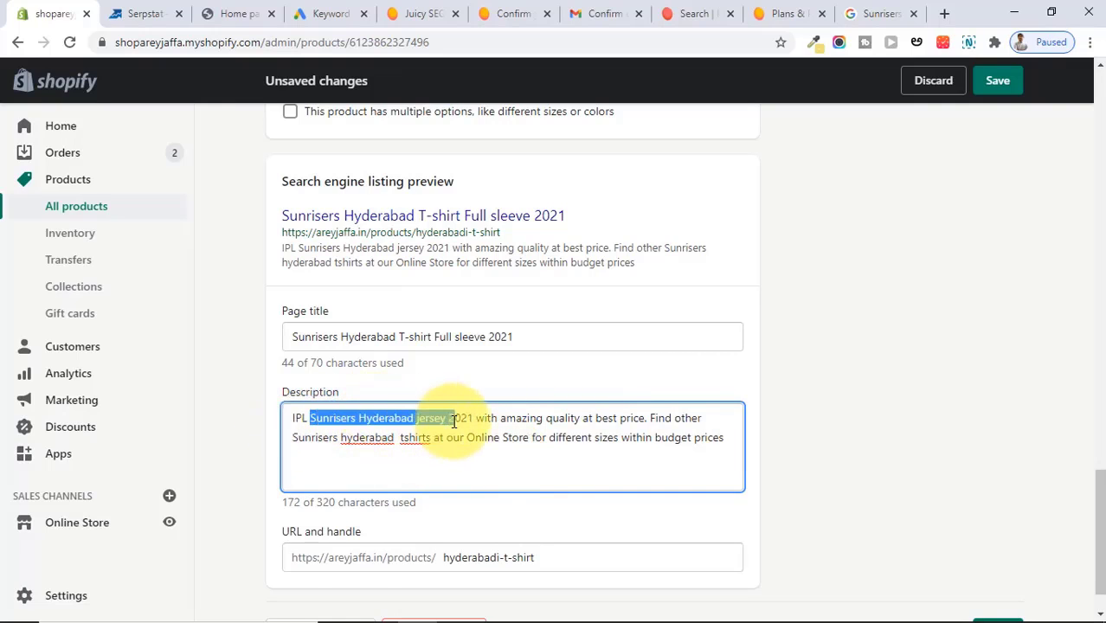
pyautogui.click(408, 438)
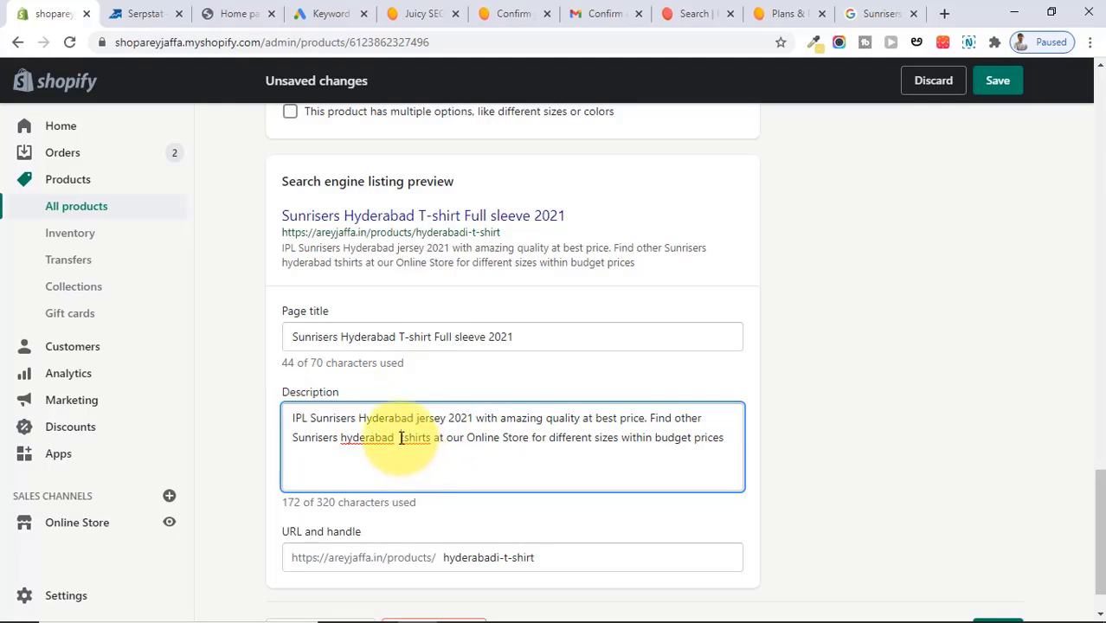
pyautogui.press('Delete')
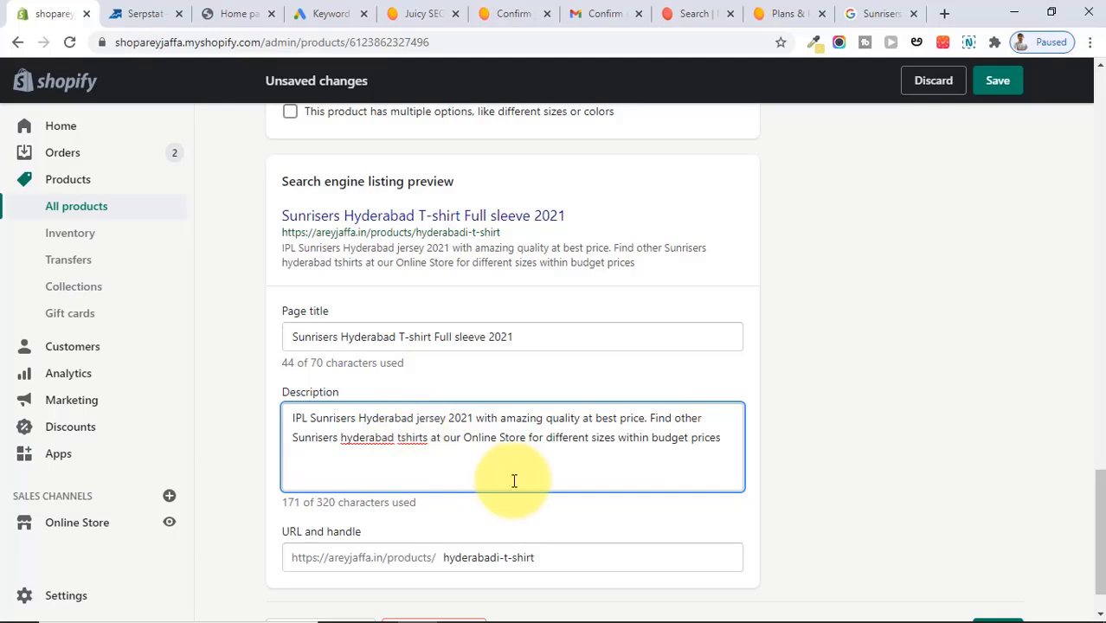
# Step: Review the wording of the product's SEO page title and description, including the sentence about other Sunrisers tshirts
pyautogui.click(633, 419)
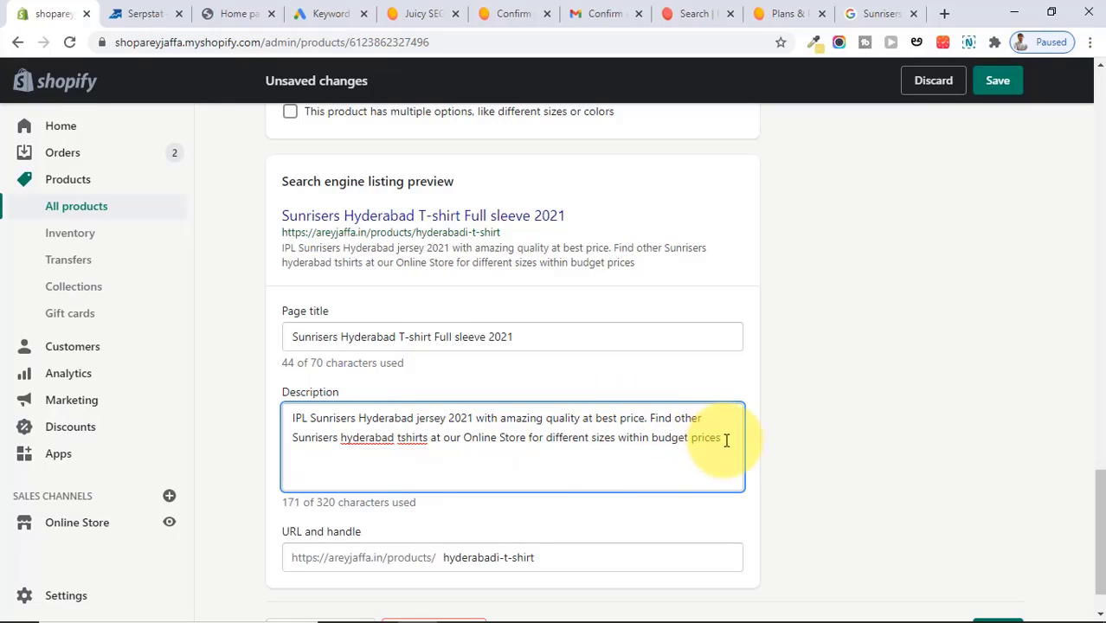
pyautogui.moveTo(651, 418); pyautogui.dragTo(714, 431)
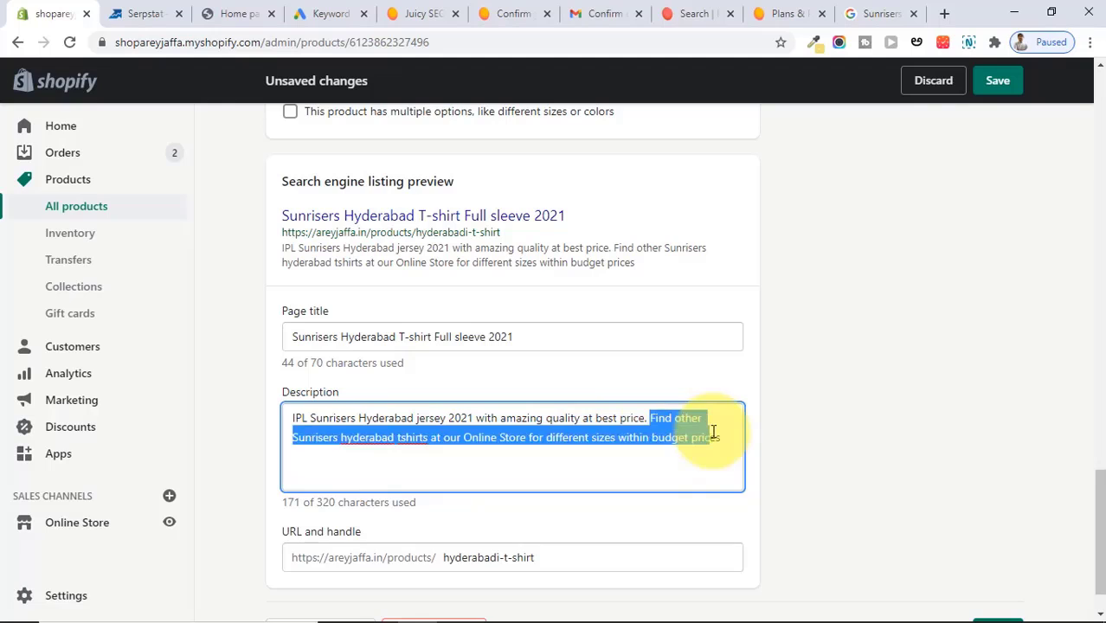
pyautogui.click(628, 456)
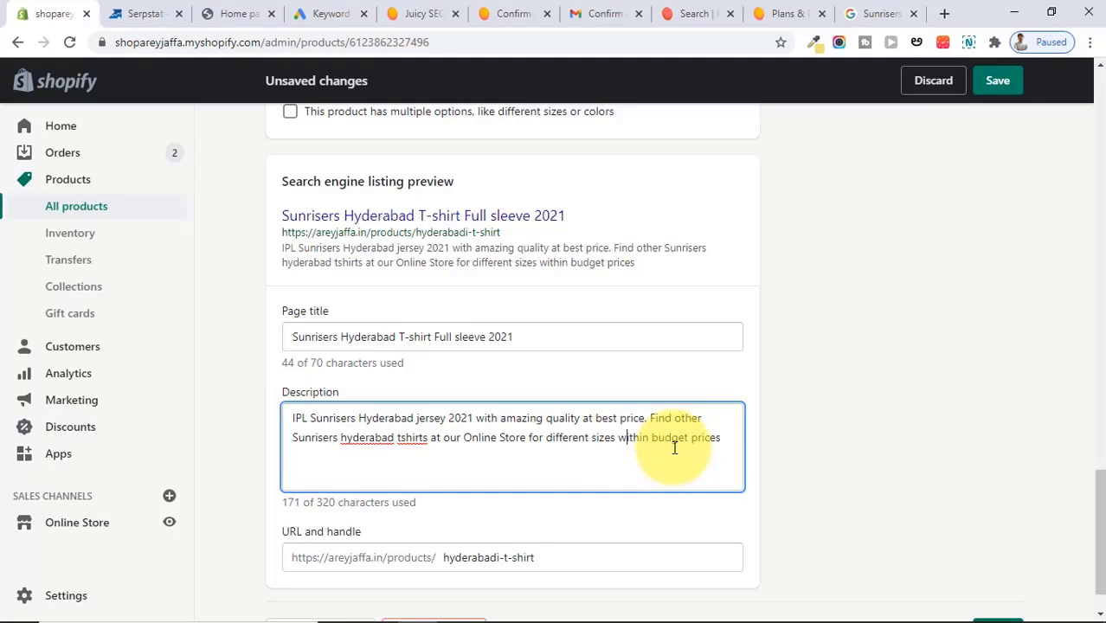
pyautogui.click(513, 336)
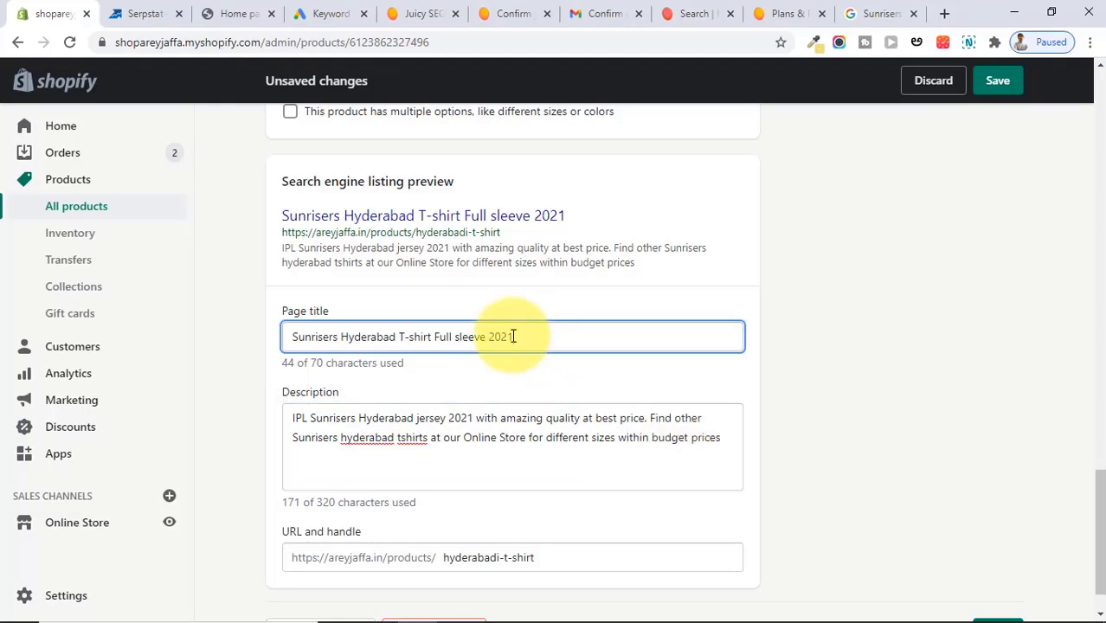
pyautogui.moveTo(513, 337); pyautogui.dragTo(245, 328)
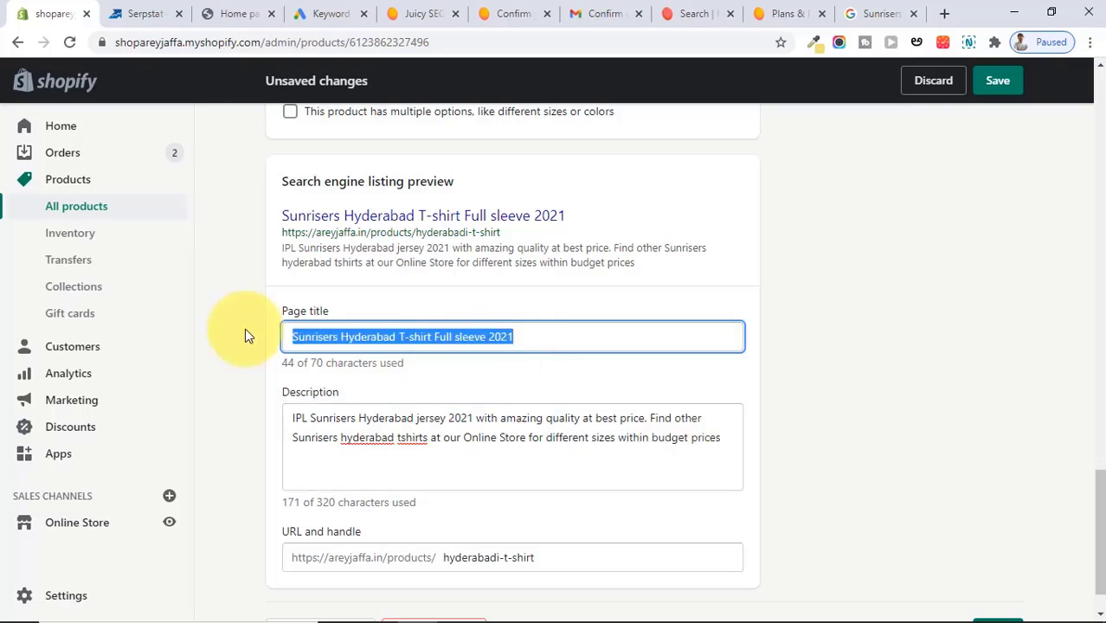
pyautogui.click(307, 428)
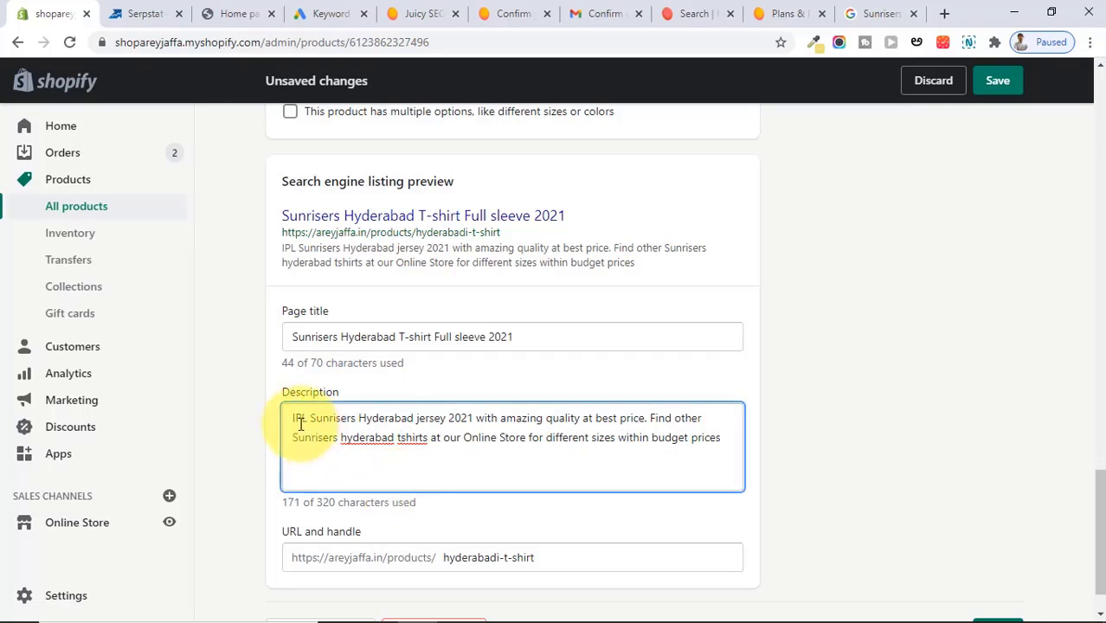
pyautogui.moveTo(301, 419); pyautogui.dragTo(630, 472)
pyautogui.click(633, 473)
pyautogui.doubleClick(633, 473)
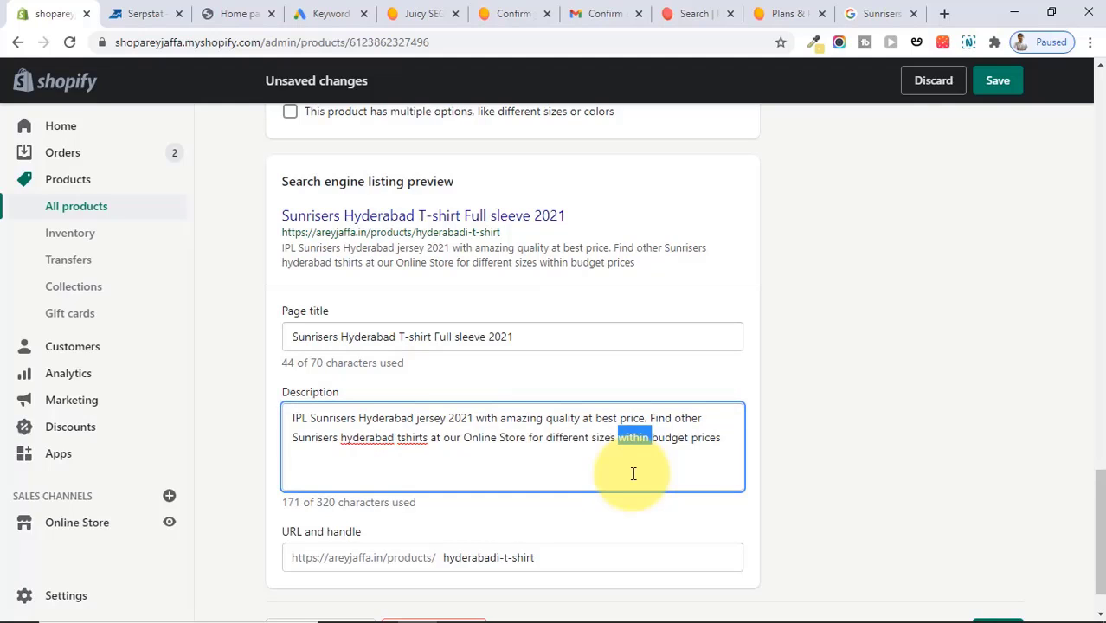
pyautogui.click(513, 337)
pyautogui.click(487, 509)
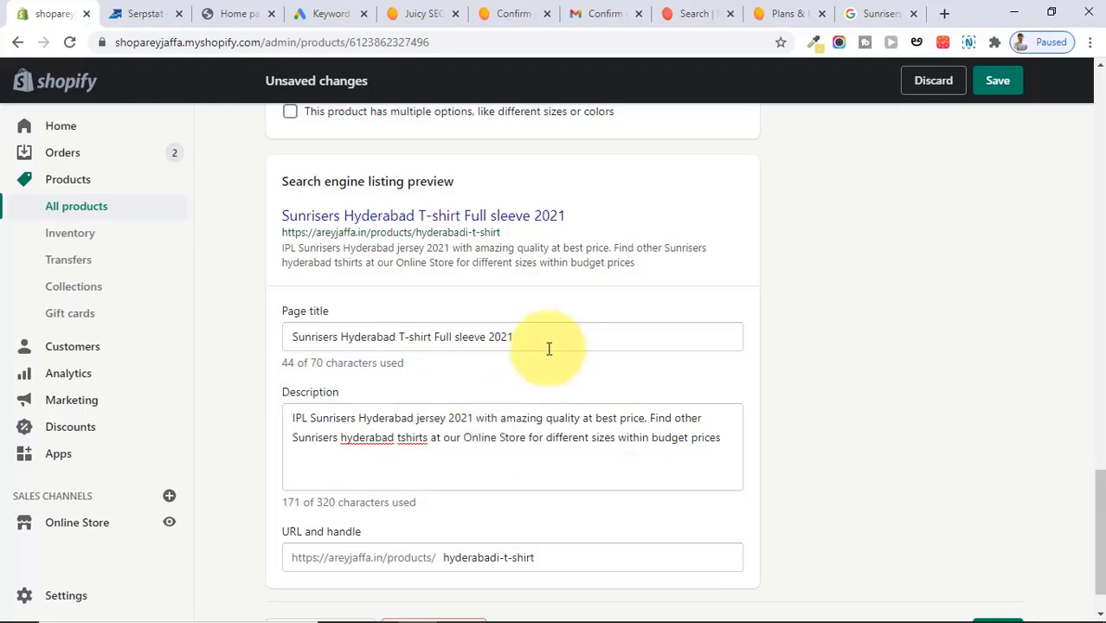
pyautogui.moveTo(1100, 519); pyautogui.dragTo(1086, 21)
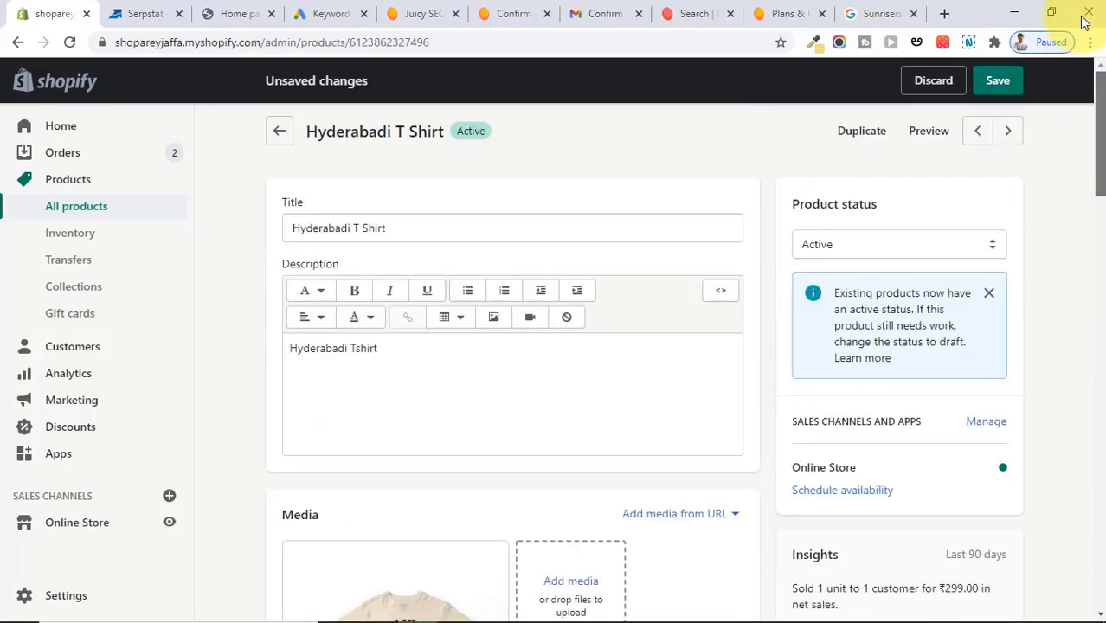
pyautogui.click(1085, 21)
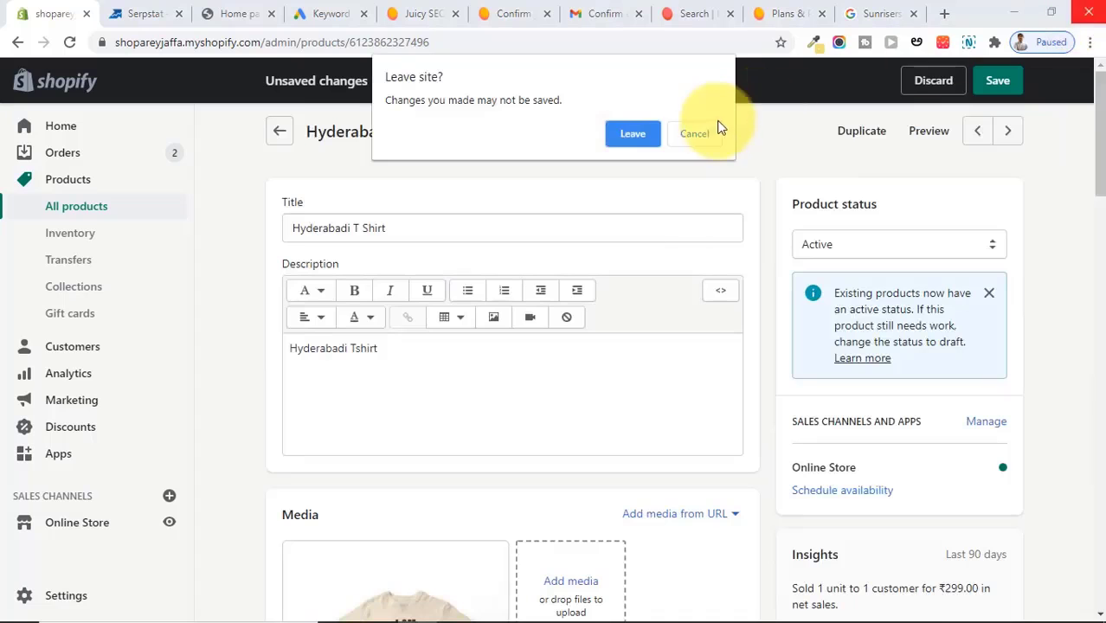
pyautogui.click(701, 135)
# Step: Set the product's URL handle to "hyderabad-sunrisers-t-shirt" with a redirect from the old address, and save the product
pyautogui.moveTo(1095, 112); pyautogui.dragTo(1079, 575)
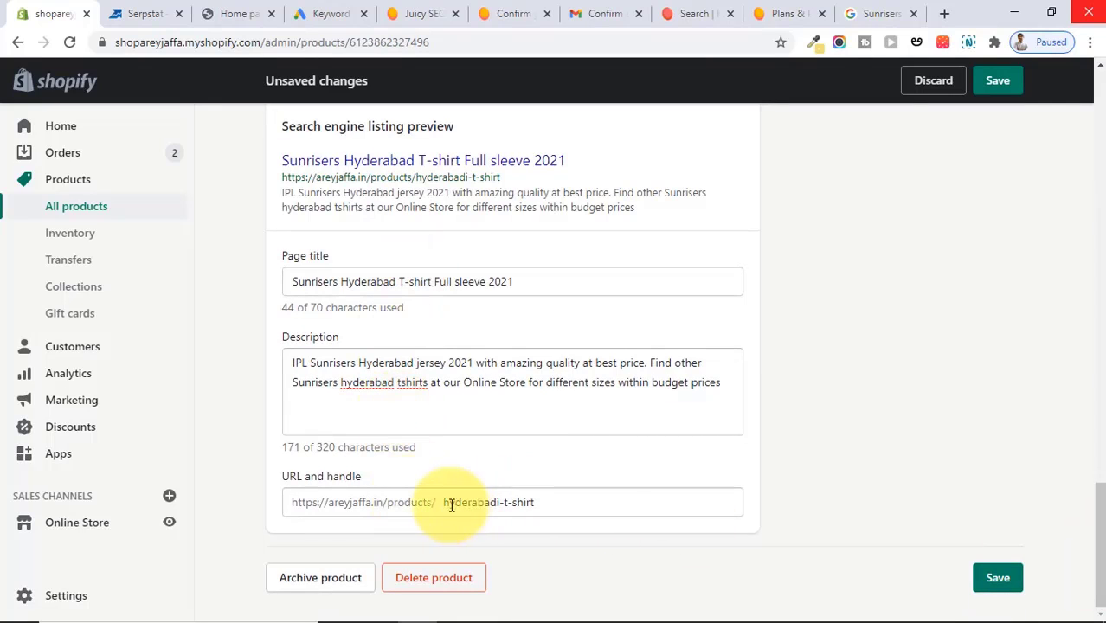
pyautogui.click(498, 504)
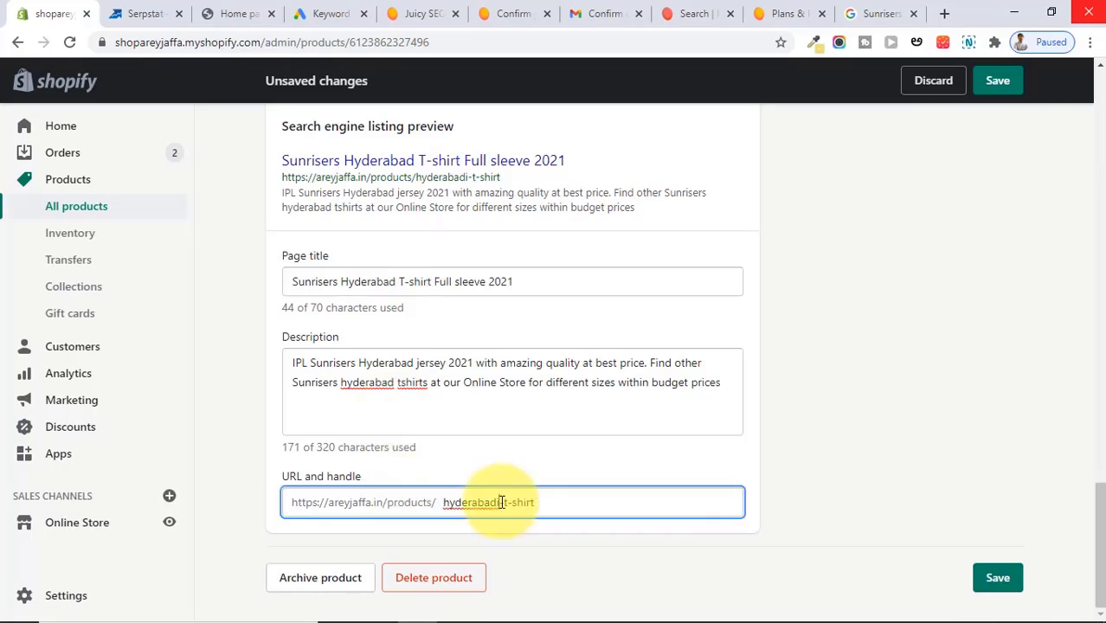
pyautogui.press('BackSpace')
pyautogui.write('-')
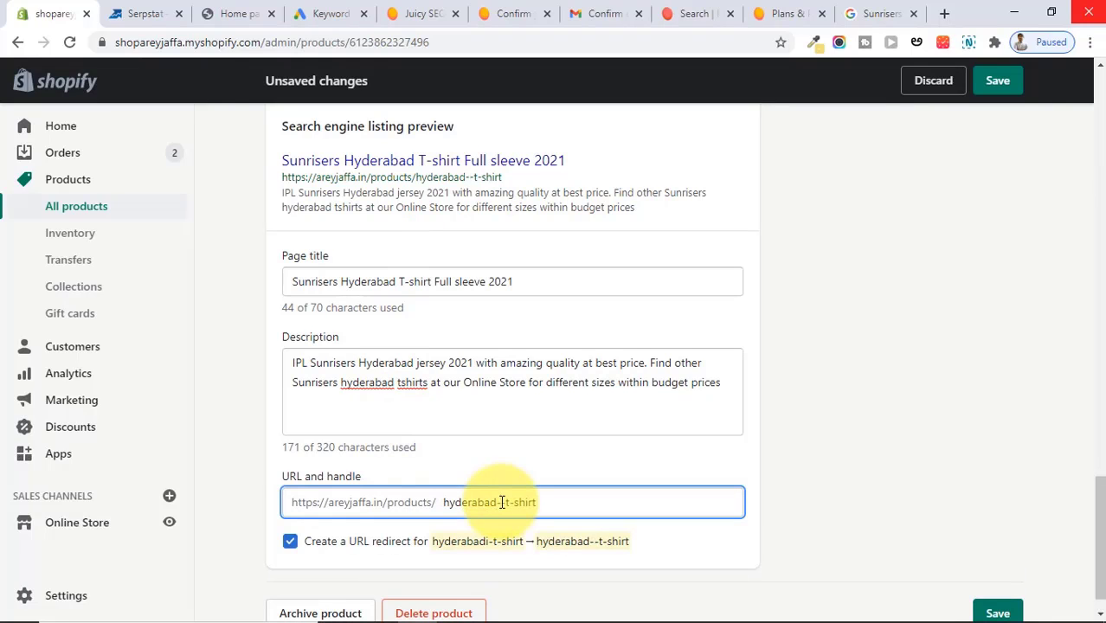
pyautogui.write('sunriser')
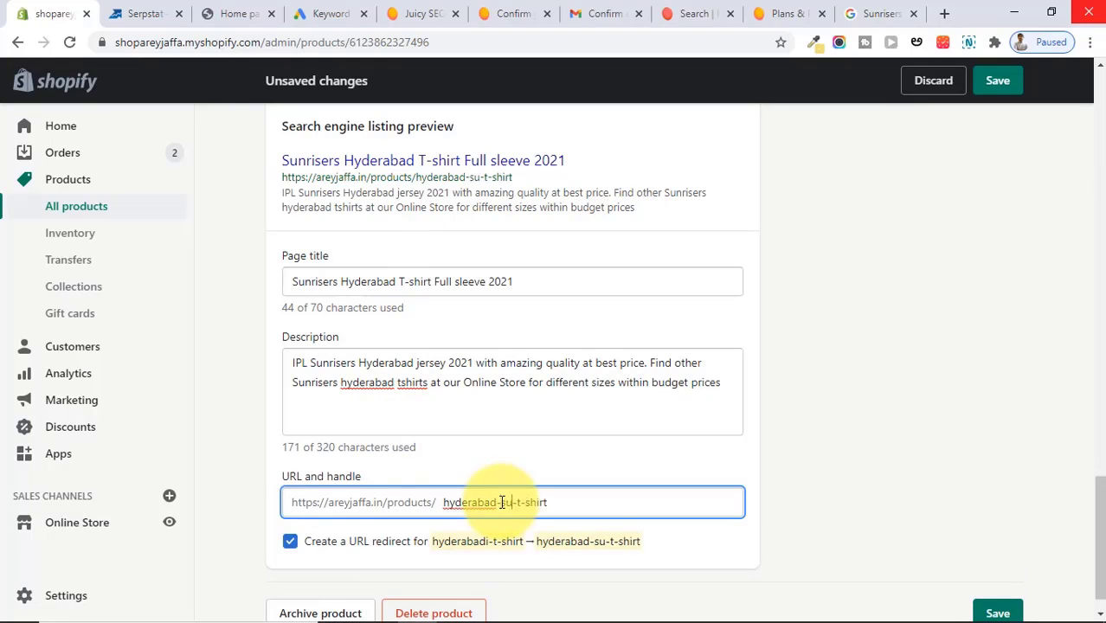
pyautogui.write('s')
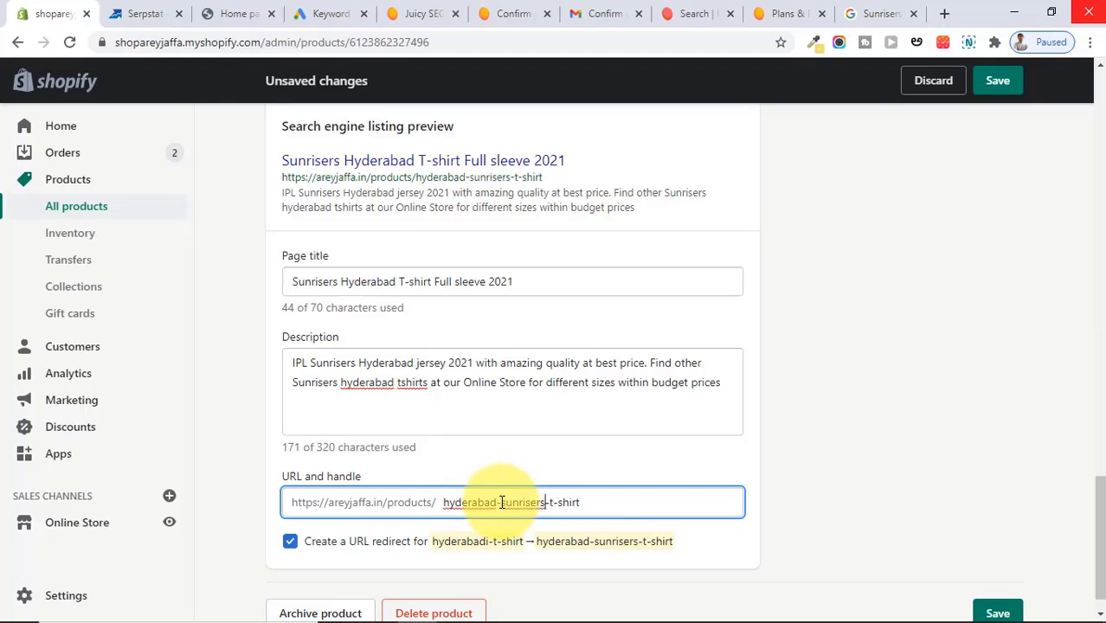
pyautogui.click(835, 483)
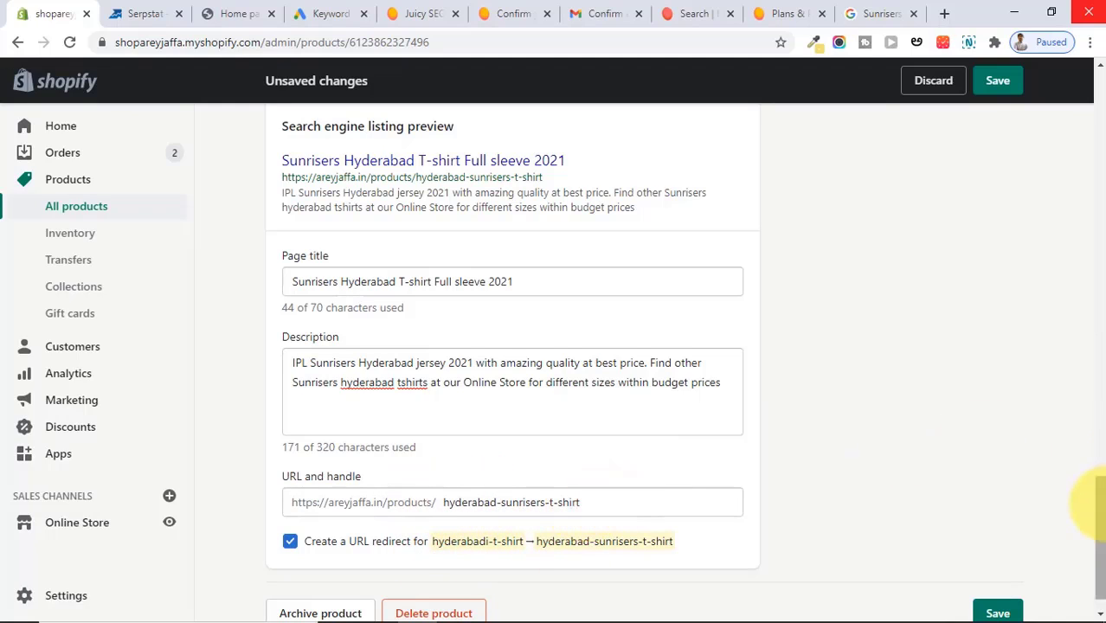
pyautogui.scroll(-1, 1092, 509)
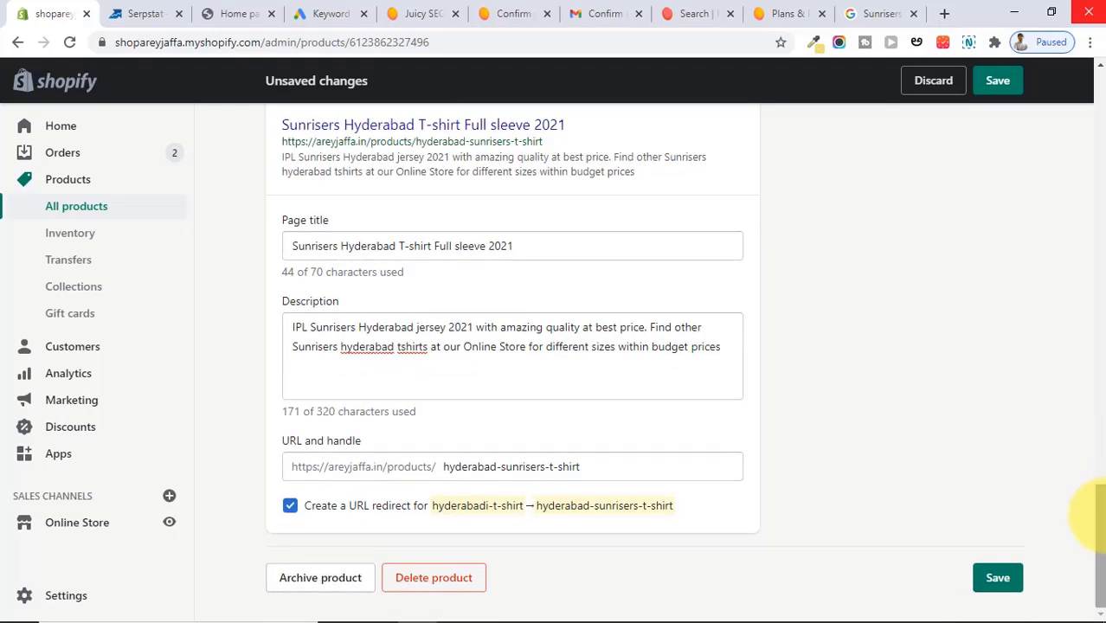
pyautogui.click(1004, 84)
# Step: Examine the title, URL and description keywords in the product's search engine listing preview
pyautogui.moveTo(1101, 489); pyautogui.dragTo(1104, 567)
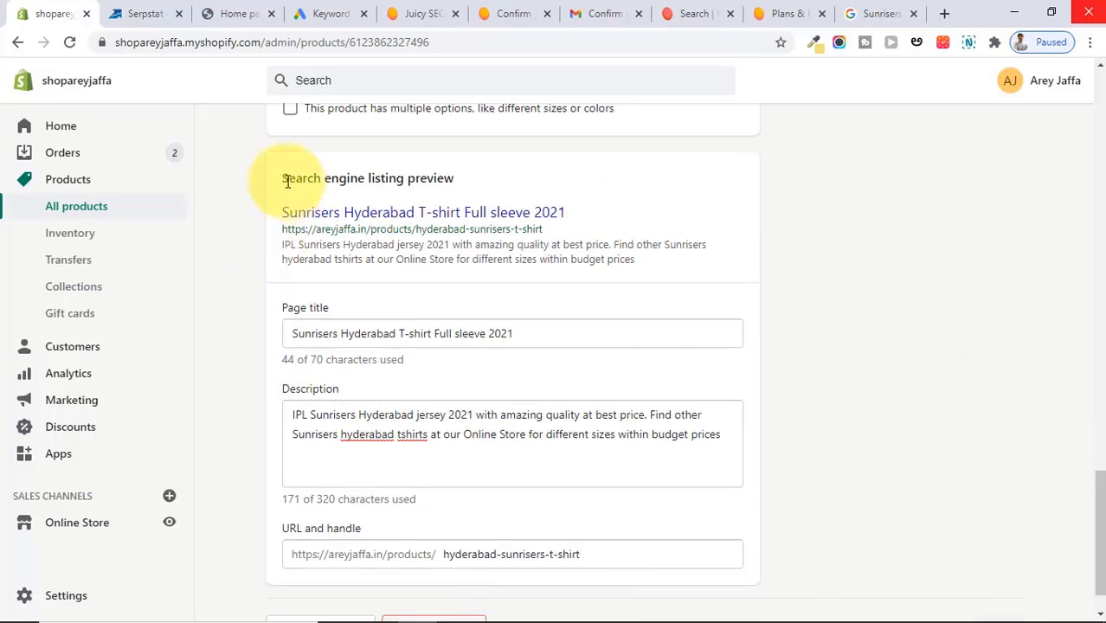
pyautogui.moveTo(282, 178); pyautogui.dragTo(511, 180)
pyautogui.click(629, 192)
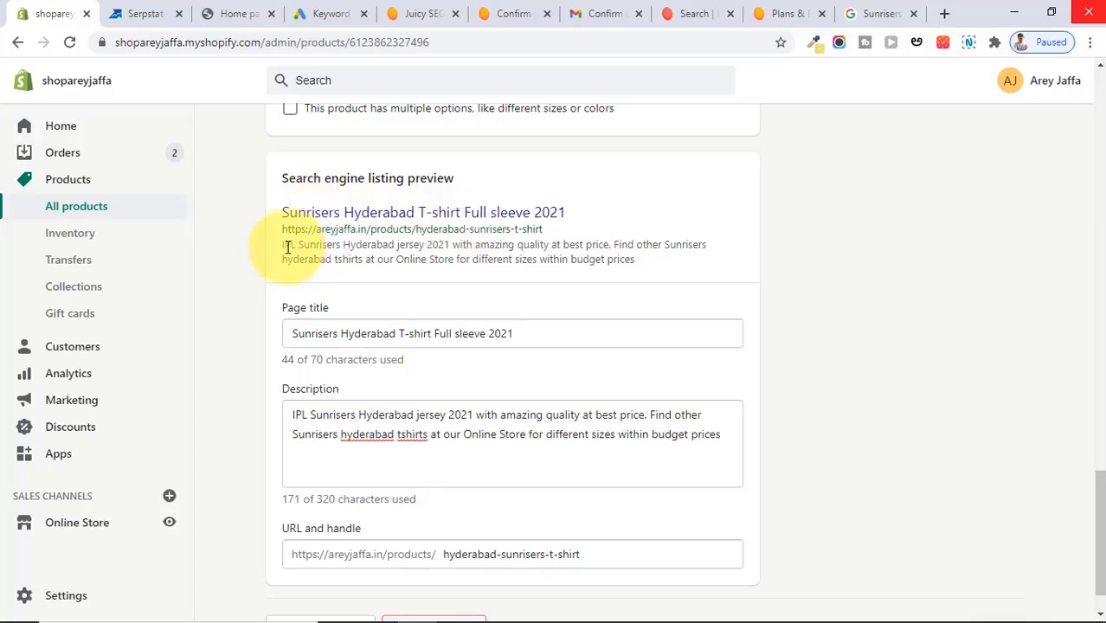
pyautogui.moveTo(282, 246); pyautogui.dragTo(637, 258)
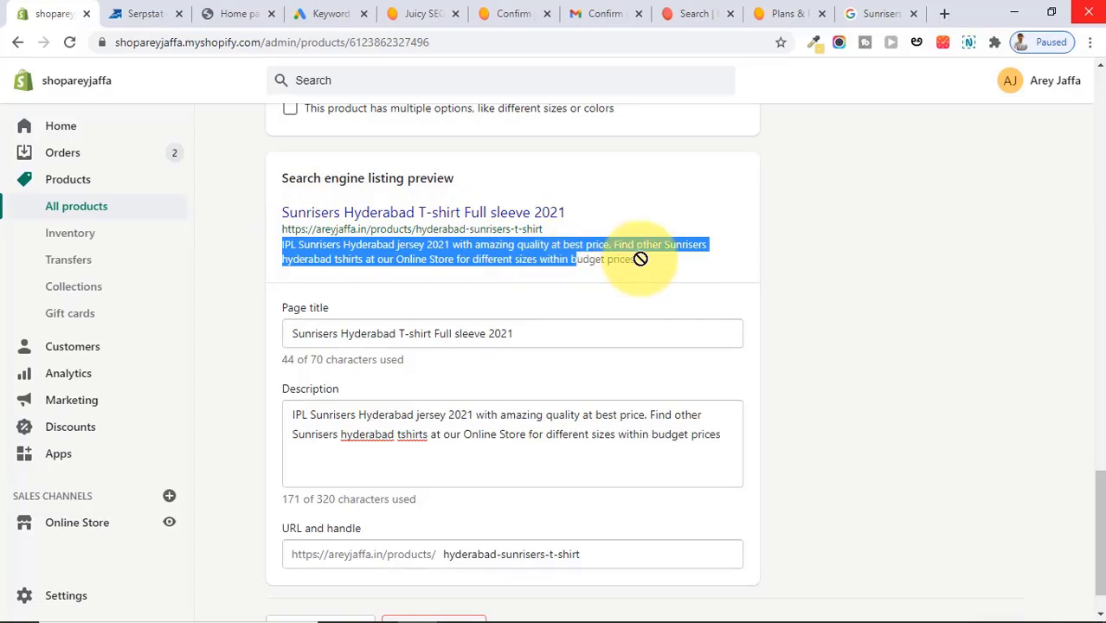
pyautogui.click(653, 267)
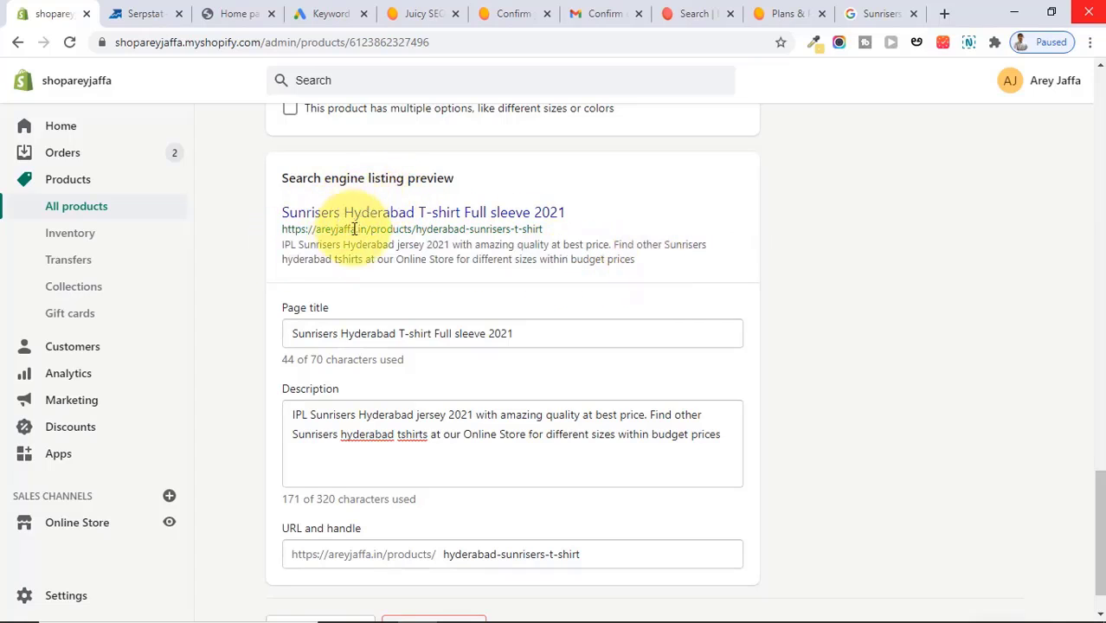
pyautogui.moveTo(413, 231); pyautogui.dragTo(480, 230)
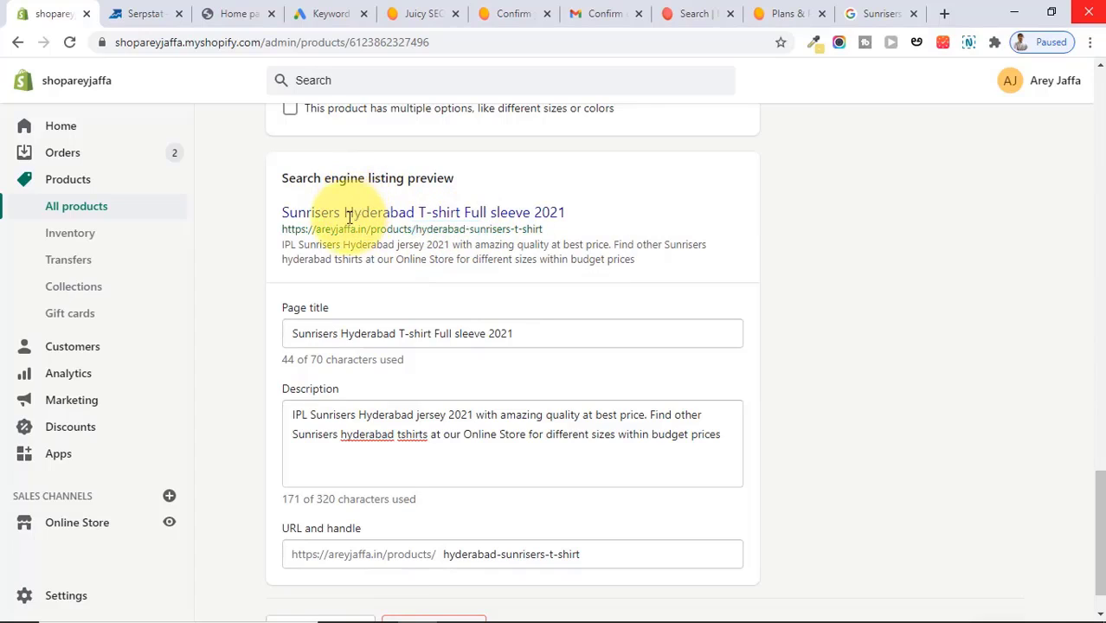
pyautogui.moveTo(344, 213); pyautogui.dragTo(398, 213)
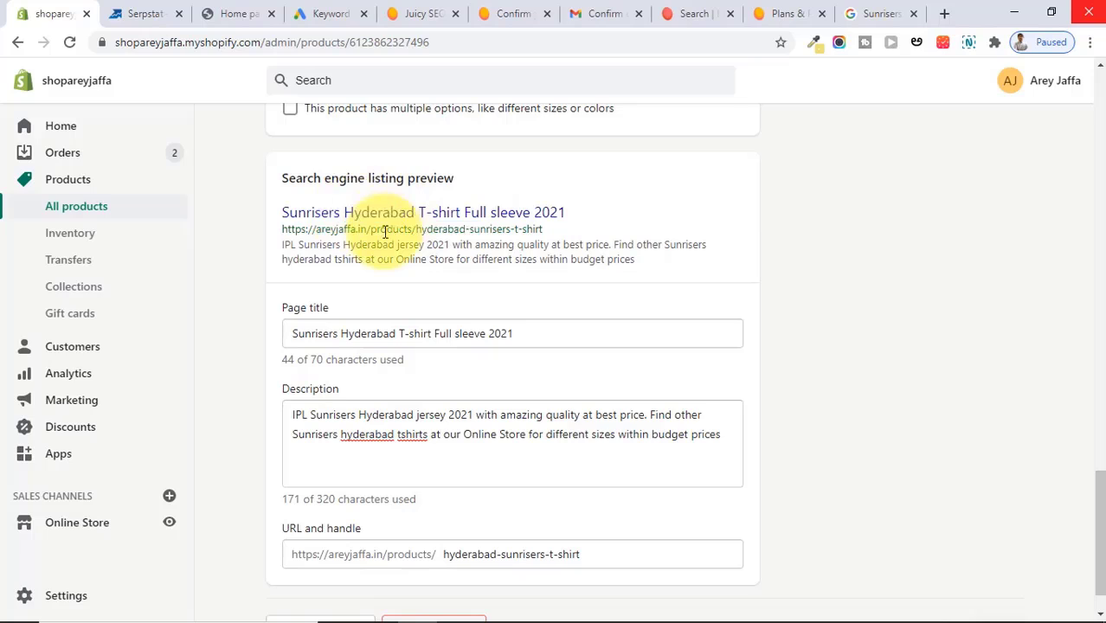
pyautogui.moveTo(332, 259); pyautogui.dragTo(368, 245)
pyautogui.click(367, 256)
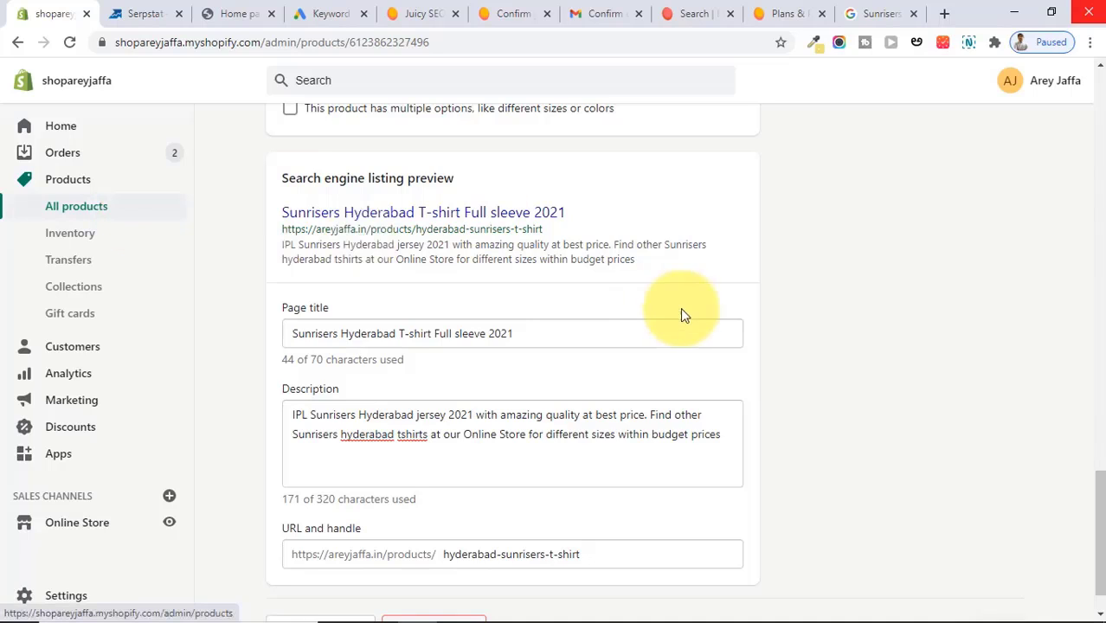
pyautogui.moveTo(1095, 531); pyautogui.dragTo(1098, 556)
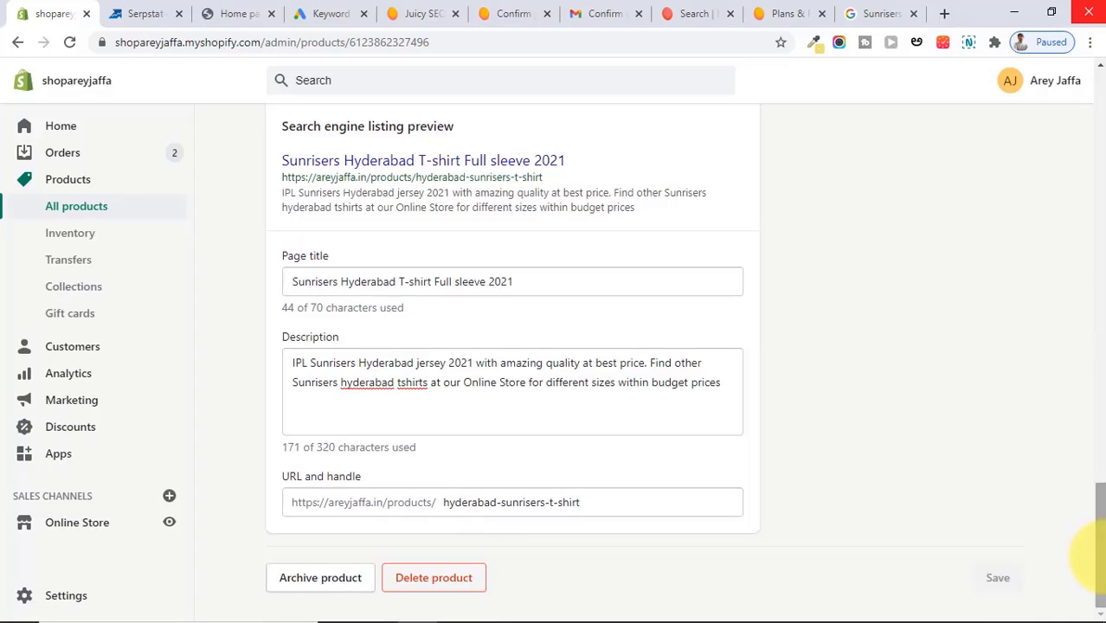
pyautogui.click(517, 285)
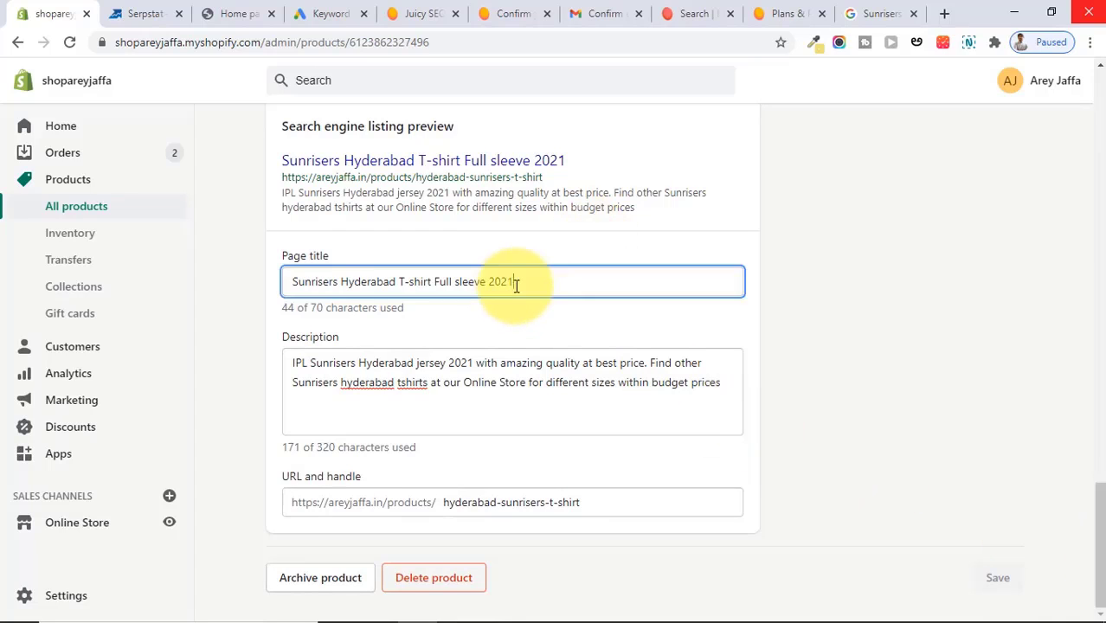
# Step: Reopen the Hyderabadi T Shirt product from the product list and check its search engine listing preview
pyautogui.click(68, 180)
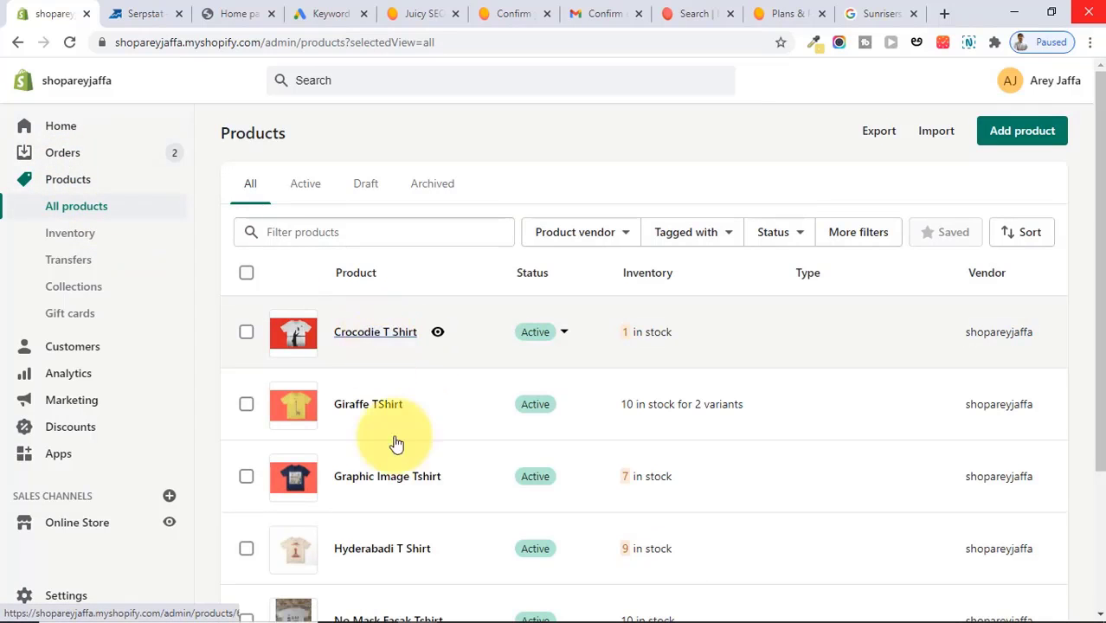
pyautogui.click(403, 551)
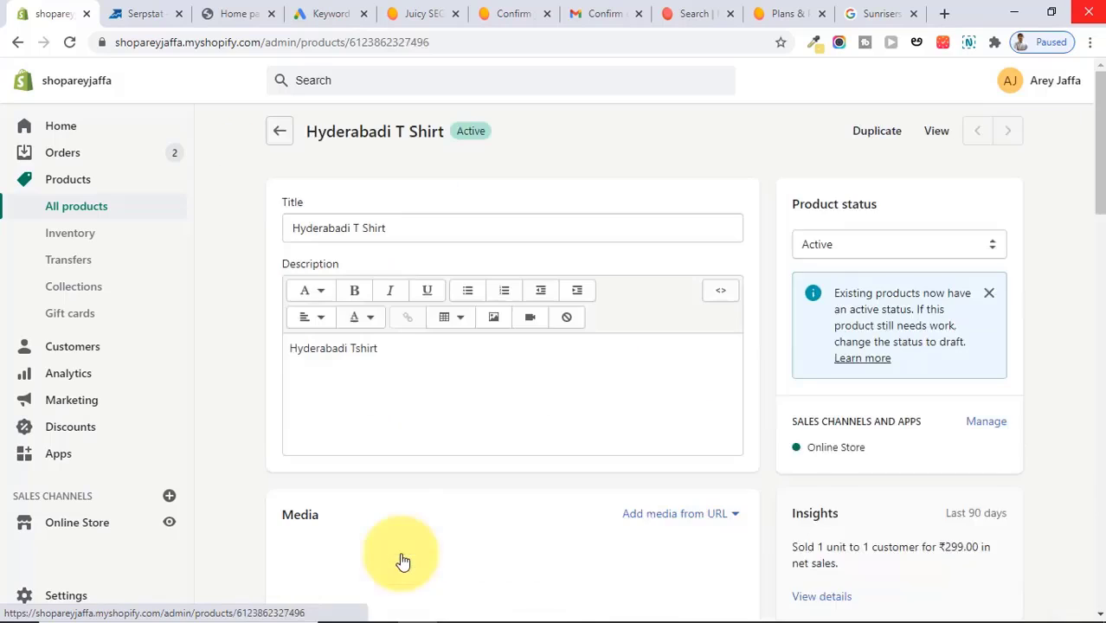
pyautogui.moveTo(1096, 139); pyautogui.dragTo(1097, 548)
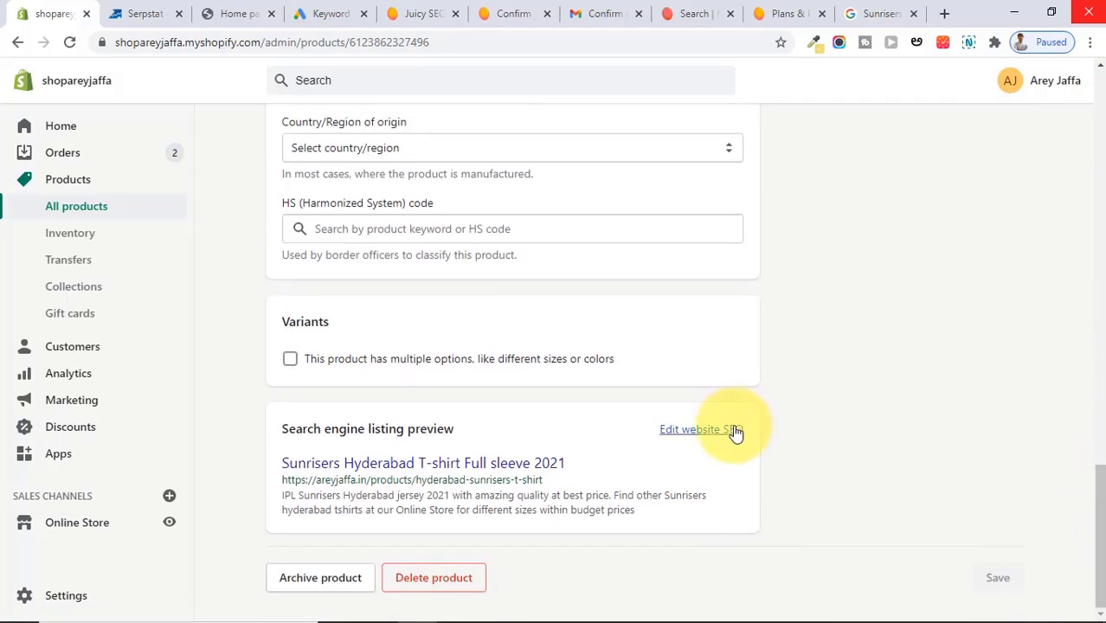
# Step: Open the Giraffe TShirt product from the product list and bring up its website SEO fields
pyautogui.scroll(20, 734, 433)
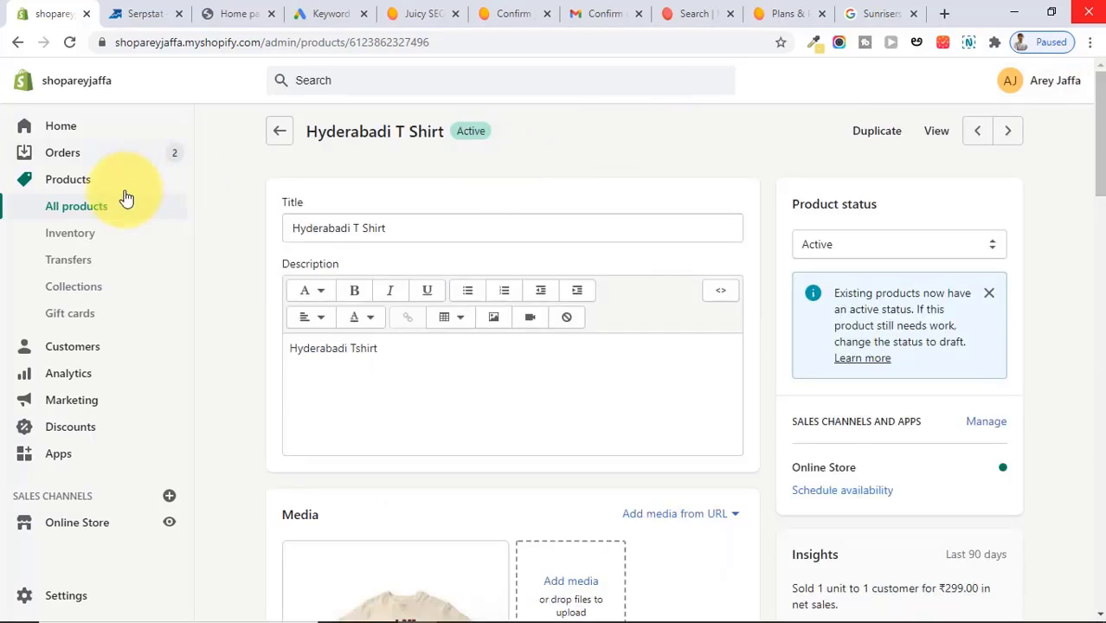
pyautogui.click(119, 206)
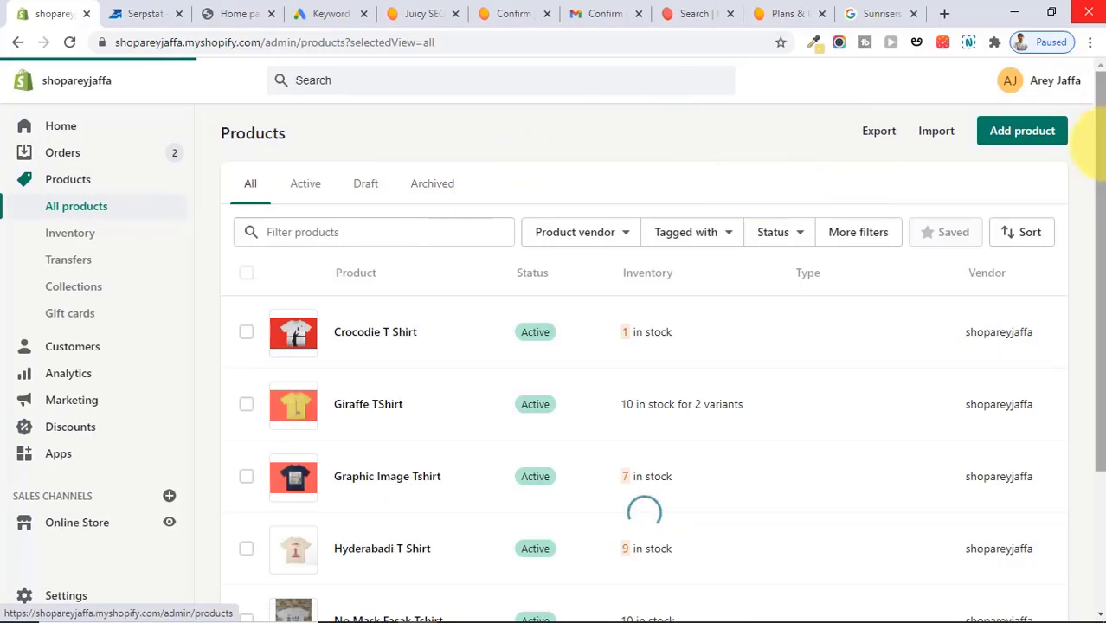
pyautogui.moveTo(1090, 138); pyautogui.dragTo(1092, 240)
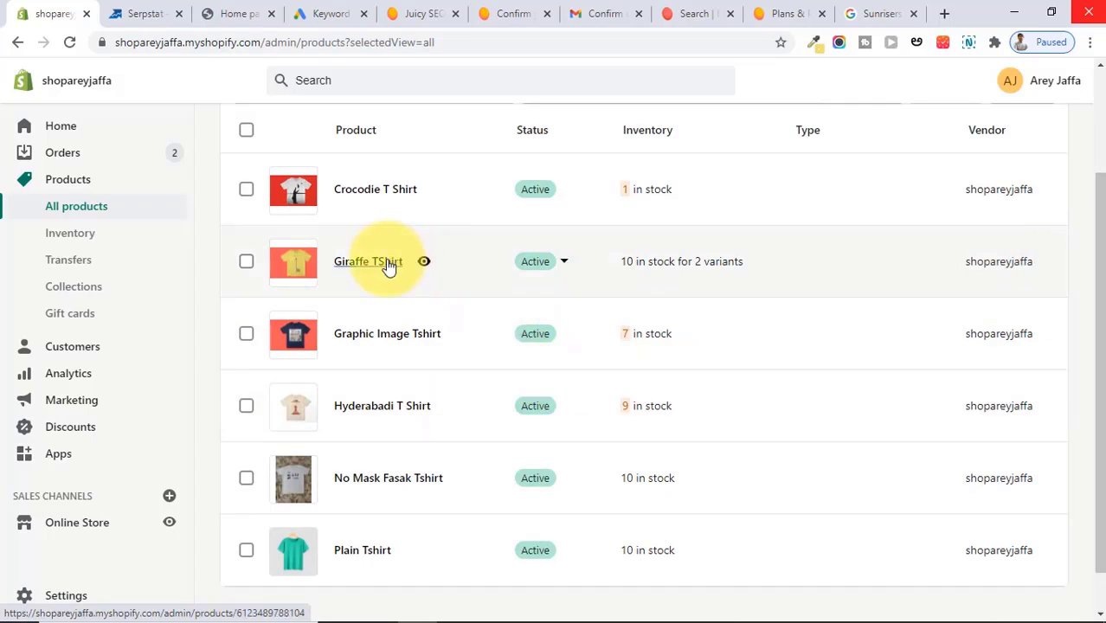
pyautogui.click(388, 264)
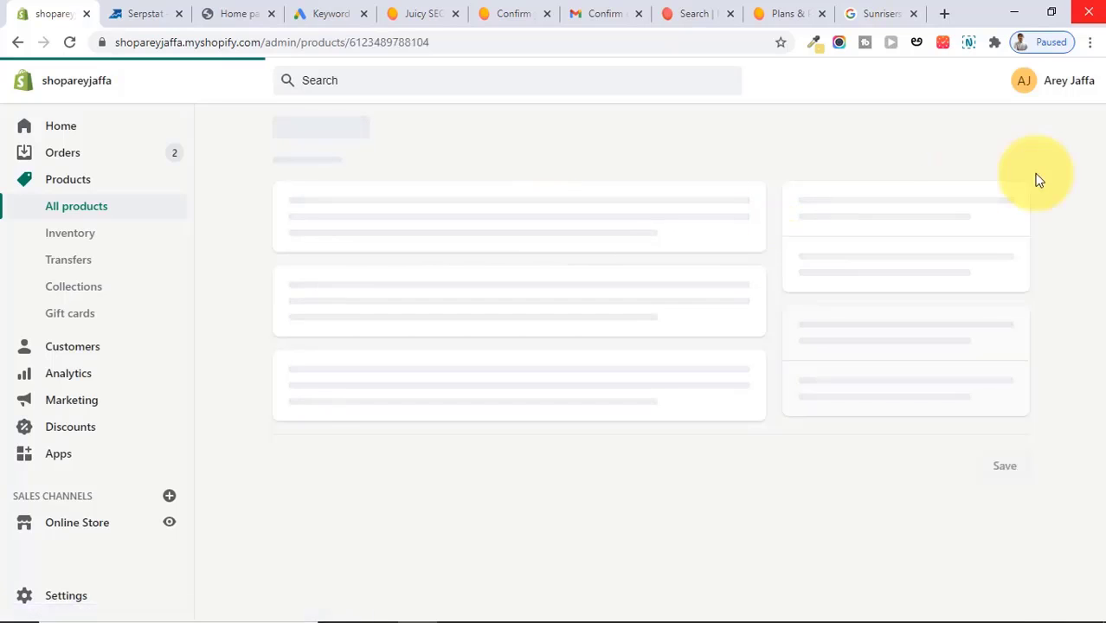
pyautogui.moveTo(1098, 164); pyautogui.dragTo(1100, 539)
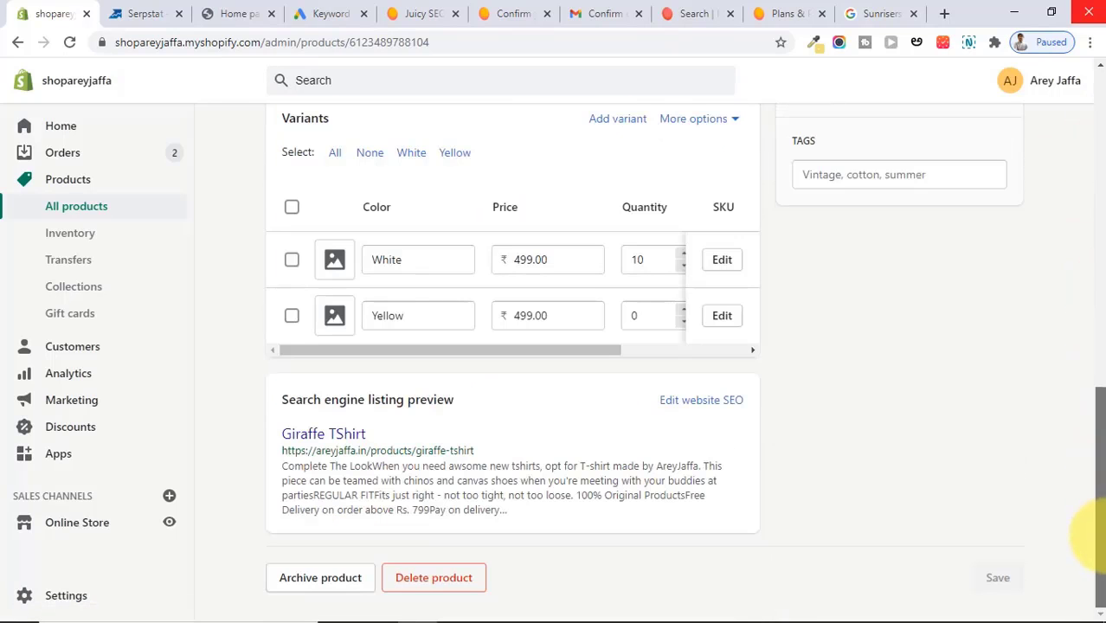
pyautogui.click(692, 401)
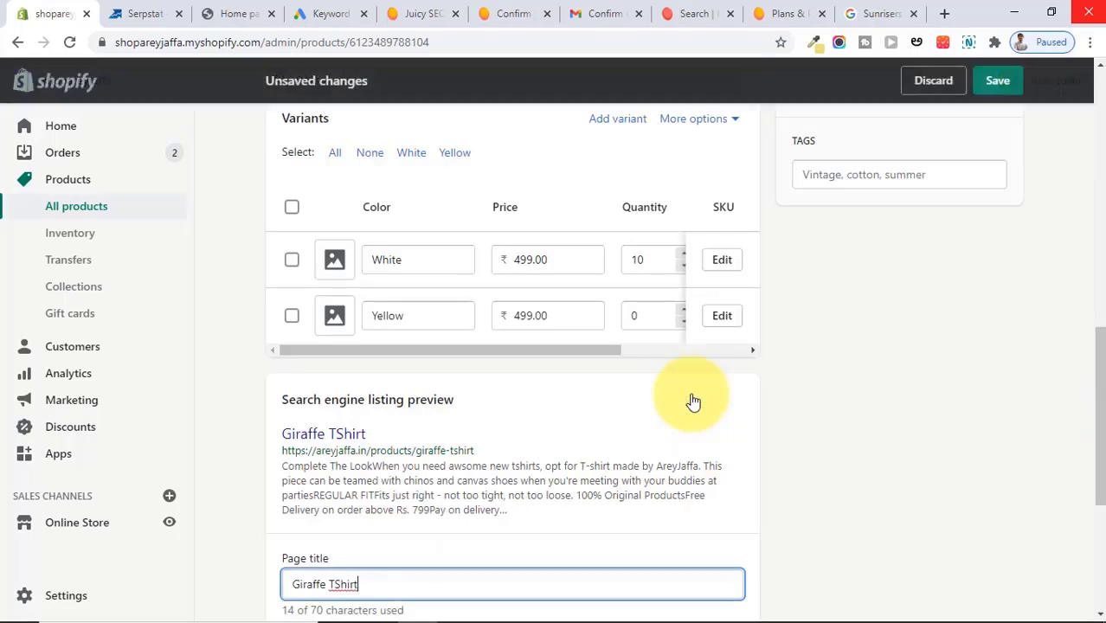
pyautogui.moveTo(1102, 431); pyautogui.dragTo(1025, 529)
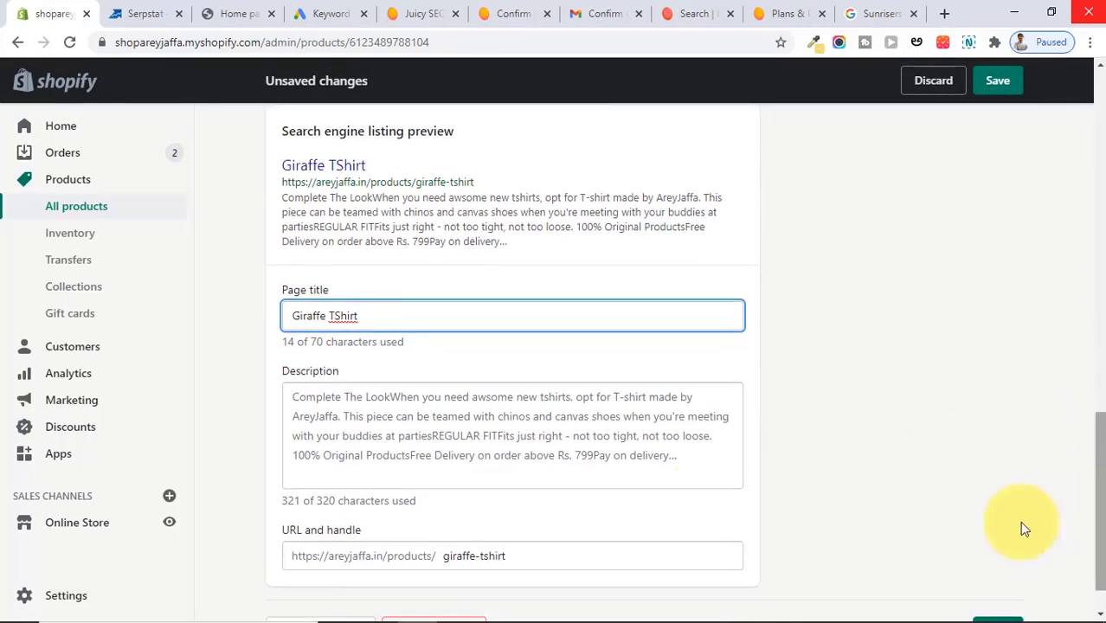
# Step: Compare the Giraffe TShirt's product description with its SEO page title and description, and return to the product list
pyautogui.click(482, 435)
pyautogui.moveTo(1095, 483); pyautogui.dragTo(1065, 151)
pyautogui.scroll(4, 349, 354)
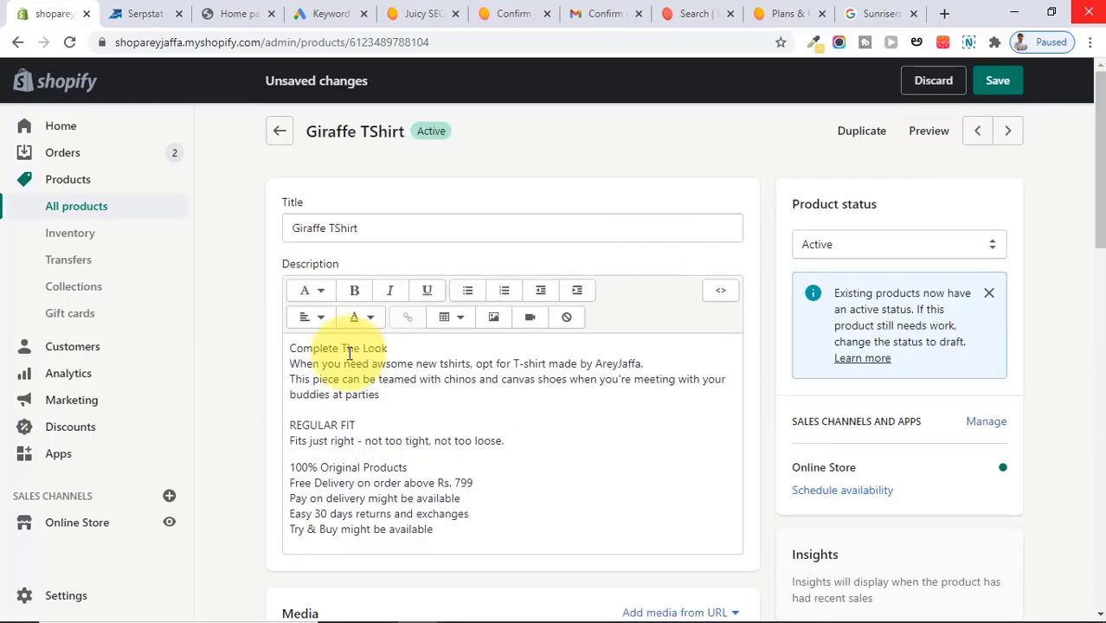
pyautogui.moveTo(1088, 246); pyautogui.dragTo(1099, 541)
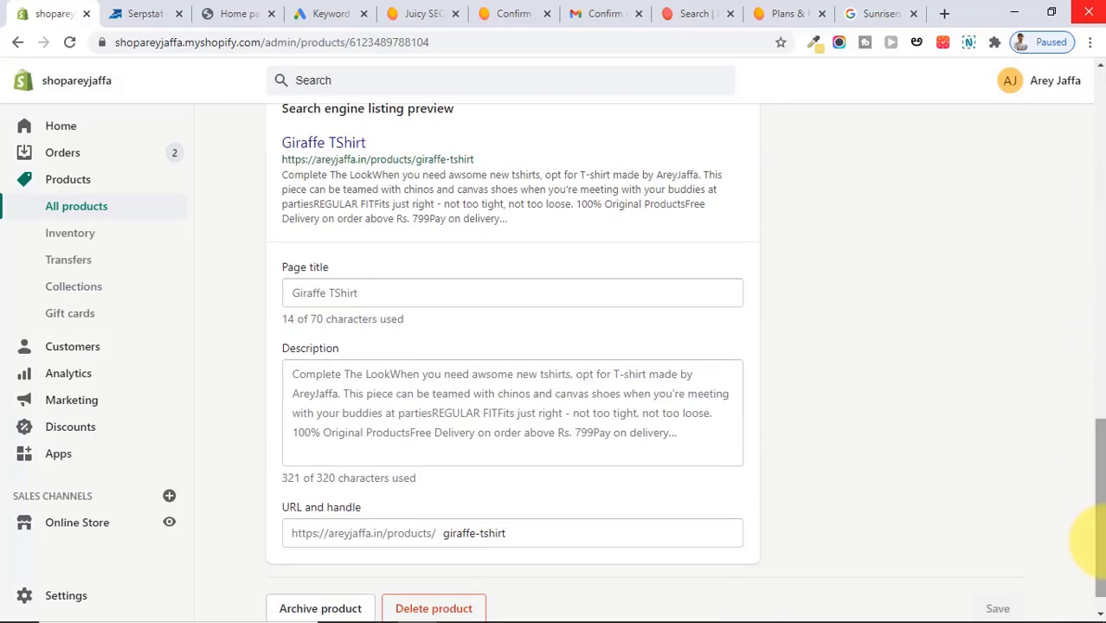
pyautogui.click(397, 299)
pyautogui.click(385, 431)
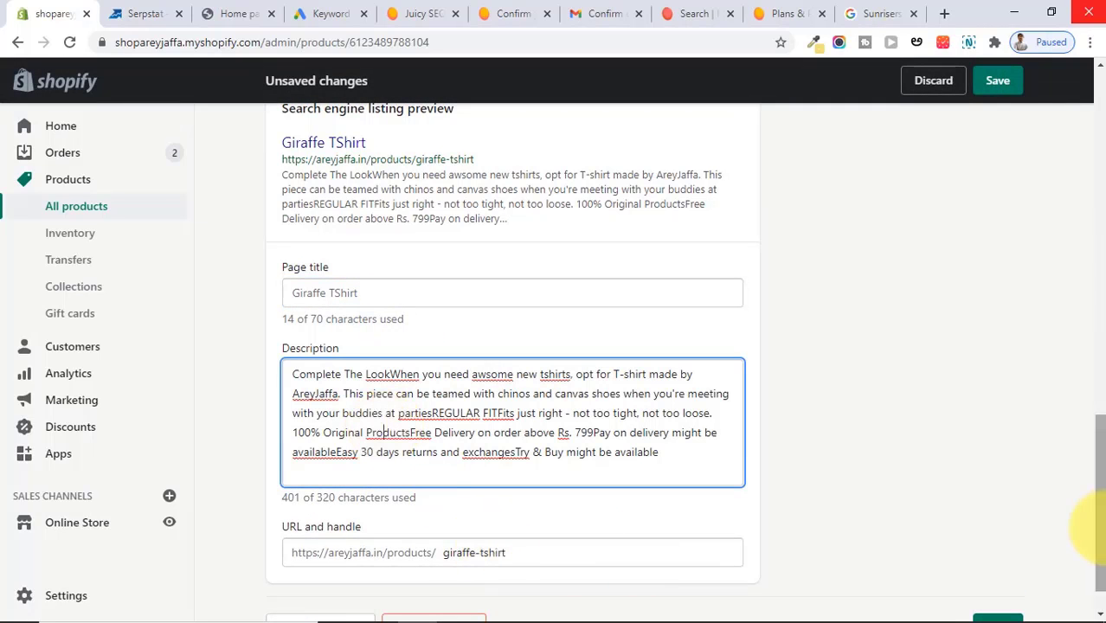
pyautogui.click(53, 180)
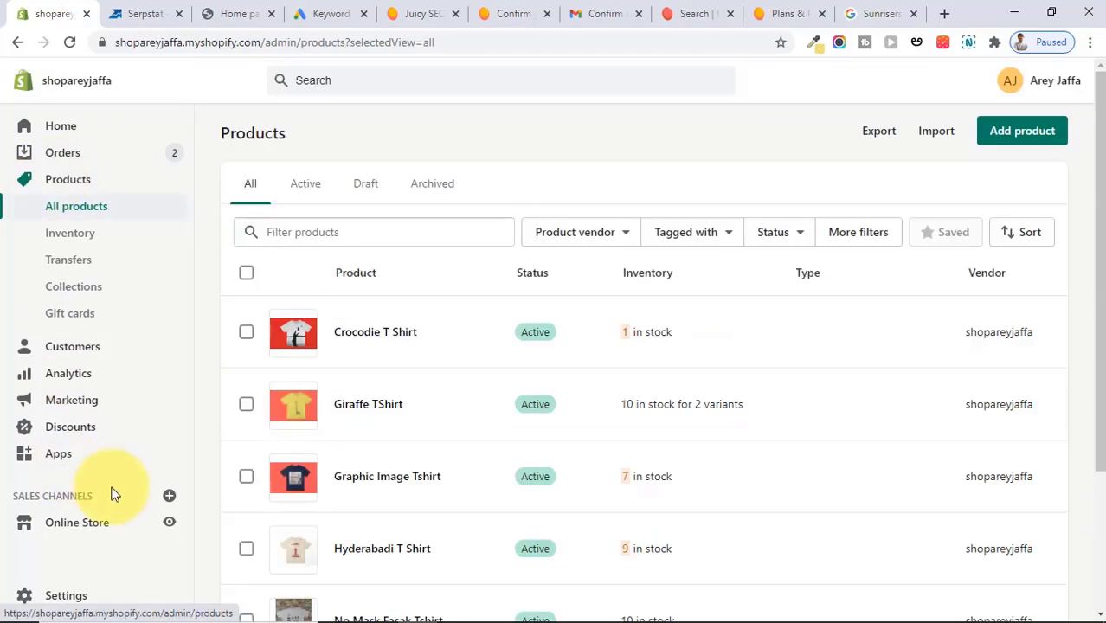
# Step: Start a new blog post in the online store and examine its page title, description and URL handle fields for SEO
pyautogui.click(116, 522)
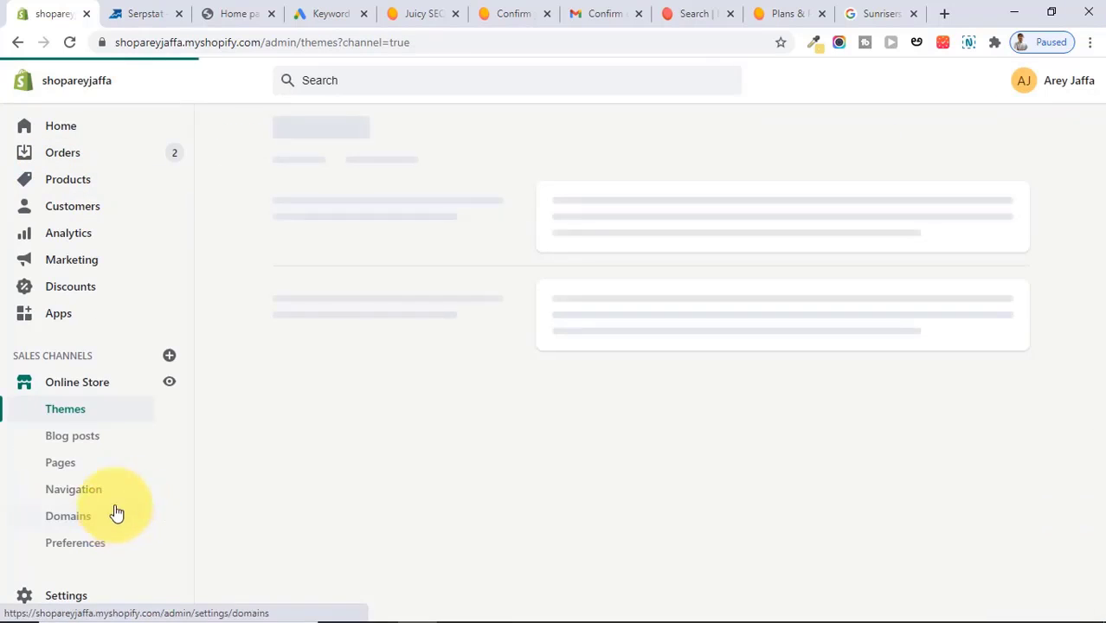
pyautogui.click(104, 440)
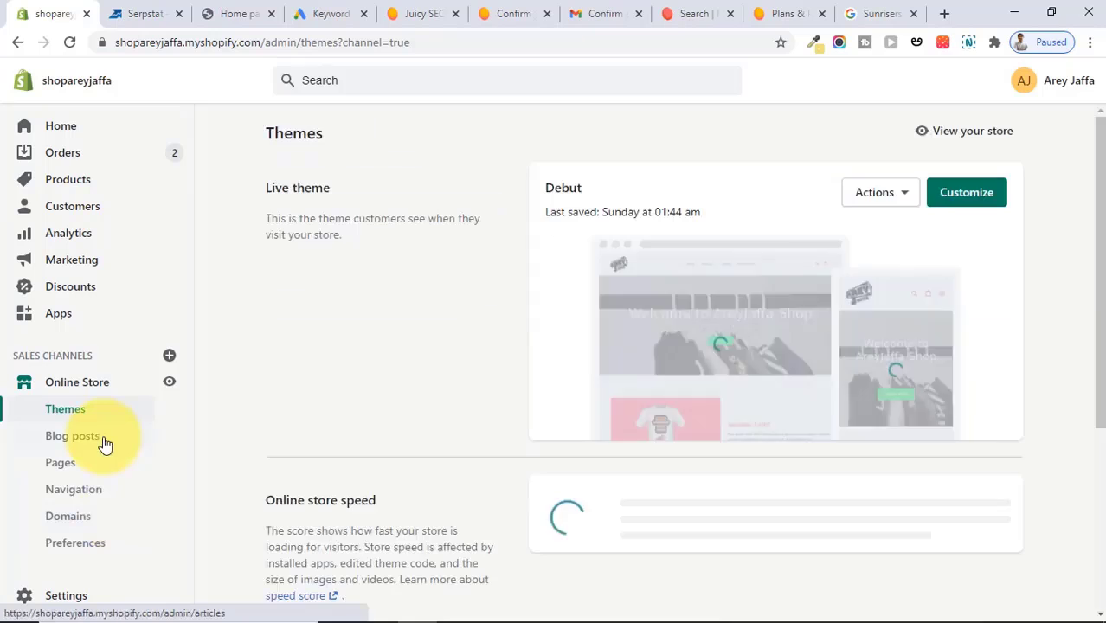
pyautogui.click(104, 442)
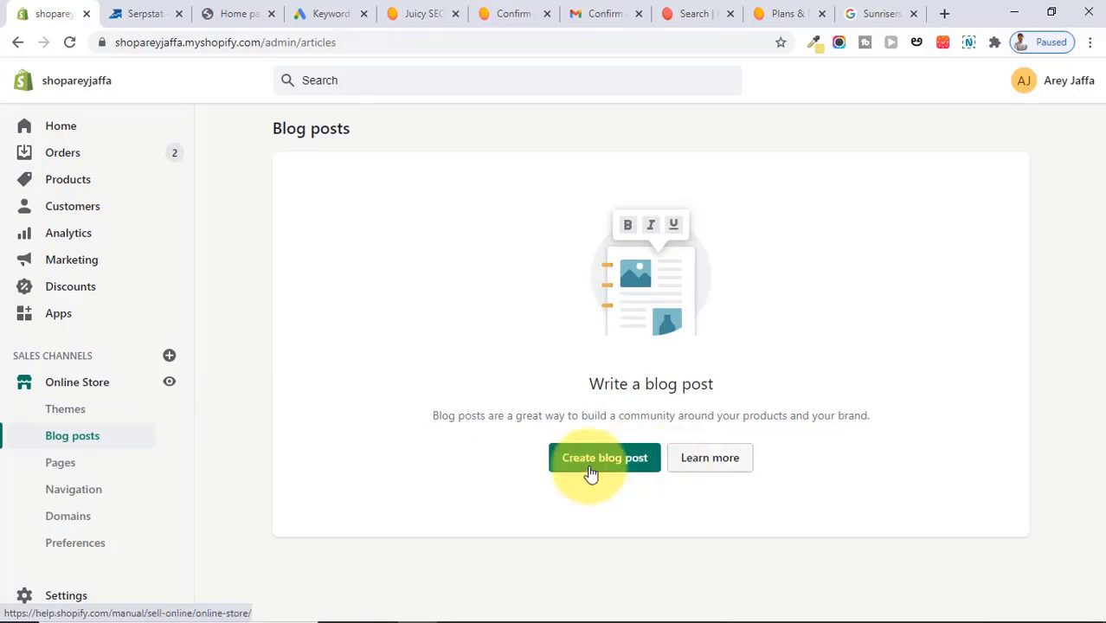
pyautogui.click(566, 467)
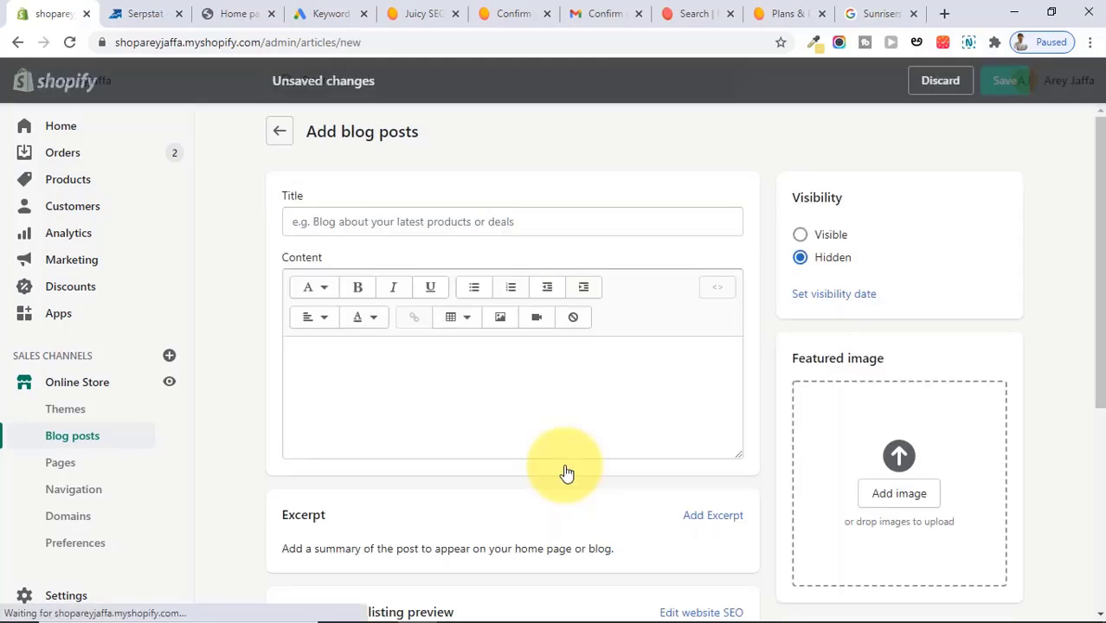
pyautogui.moveTo(1102, 246); pyautogui.dragTo(1086, 365)
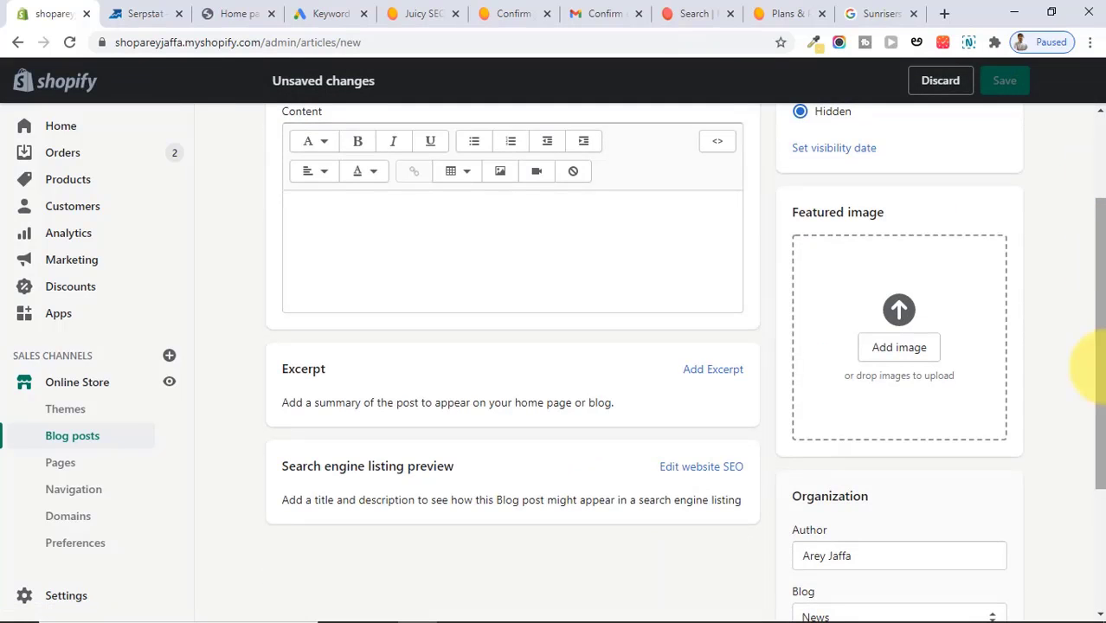
pyautogui.click(712, 476)
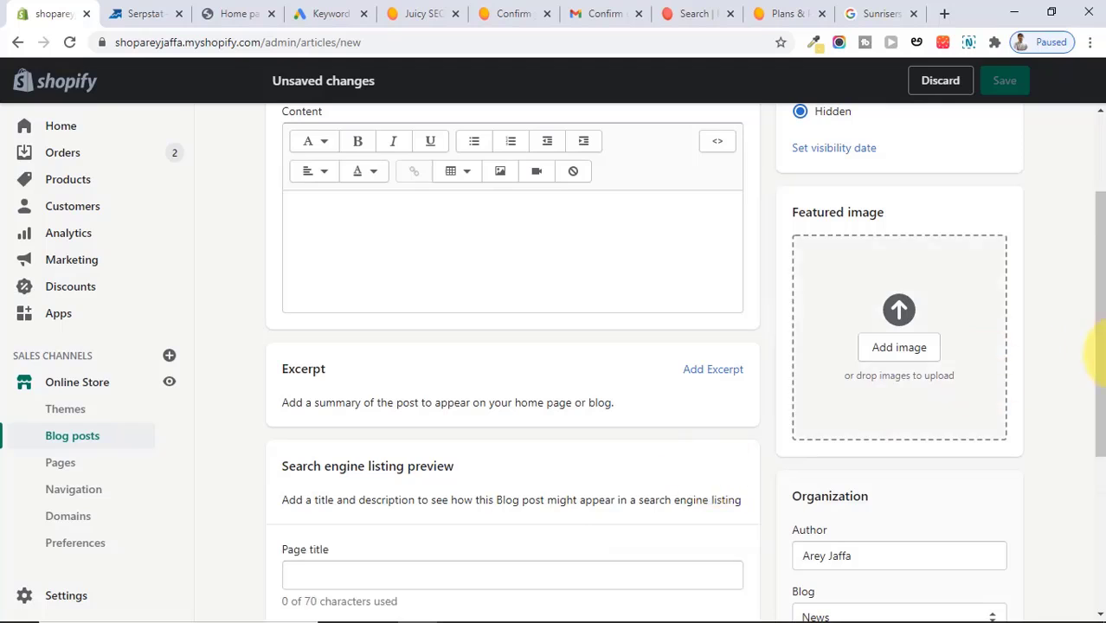
pyautogui.moveTo(1095, 346); pyautogui.dragTo(1101, 478)
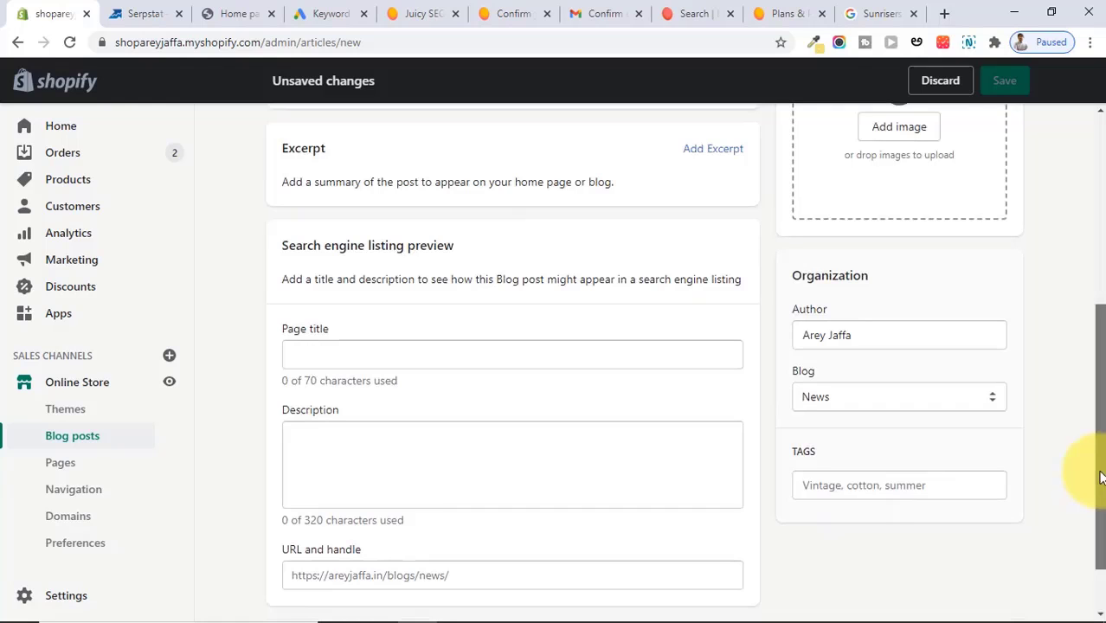
pyautogui.moveTo(1101, 478); pyautogui.dragTo(1090, 205)
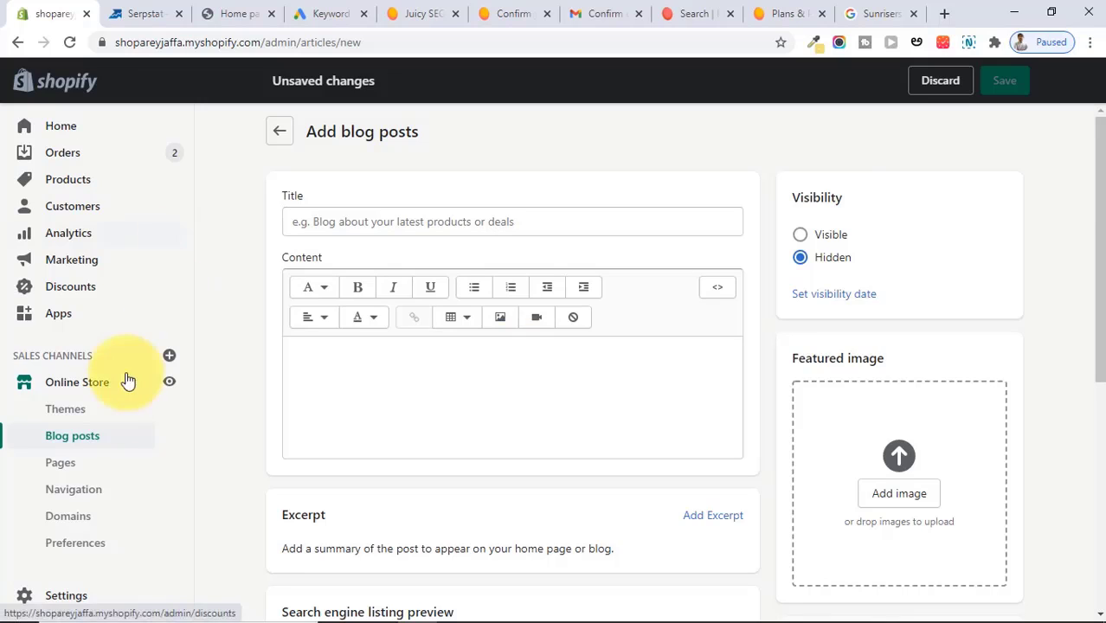
# Step: Look over the store's pages and admin home, and open the marketing overview
pyautogui.click(73, 468)
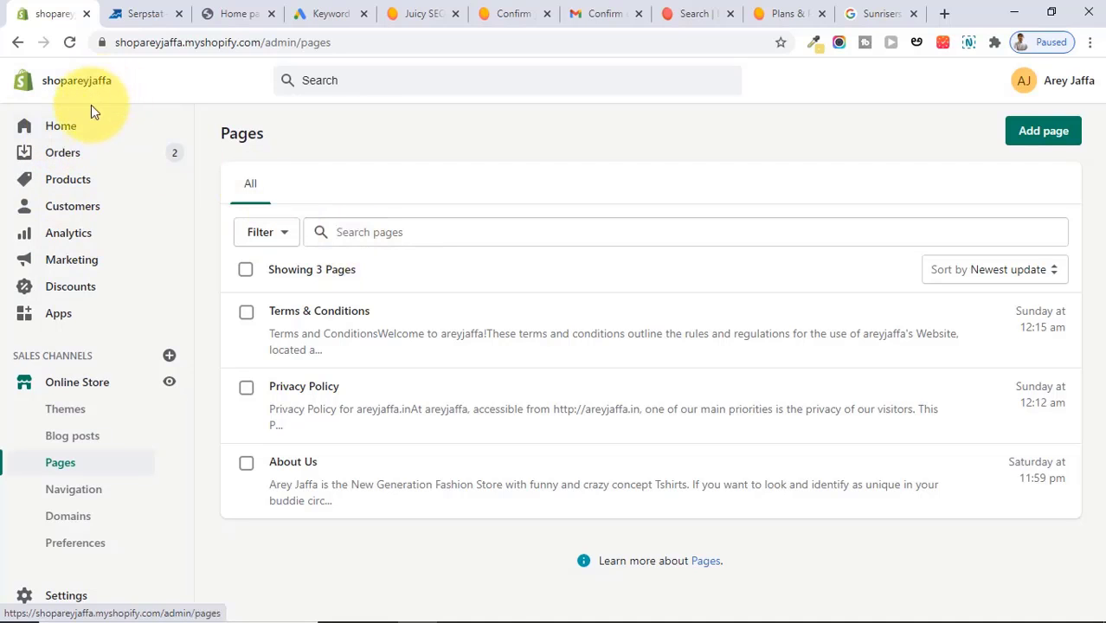
pyautogui.click(91, 127)
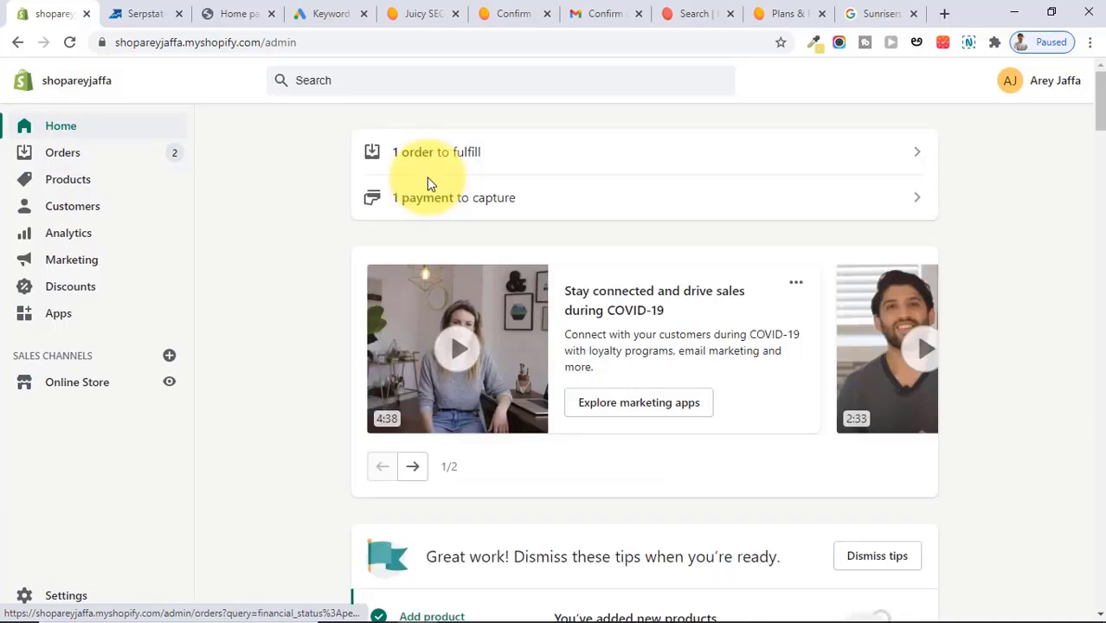
pyautogui.moveTo(1092, 100)
pyautogui.mouseDown()
pyautogui.moveTo(1096, 409)
pyautogui.moveTo(1096, 97)
pyautogui.mouseUp()
pyautogui.click(86, 258)
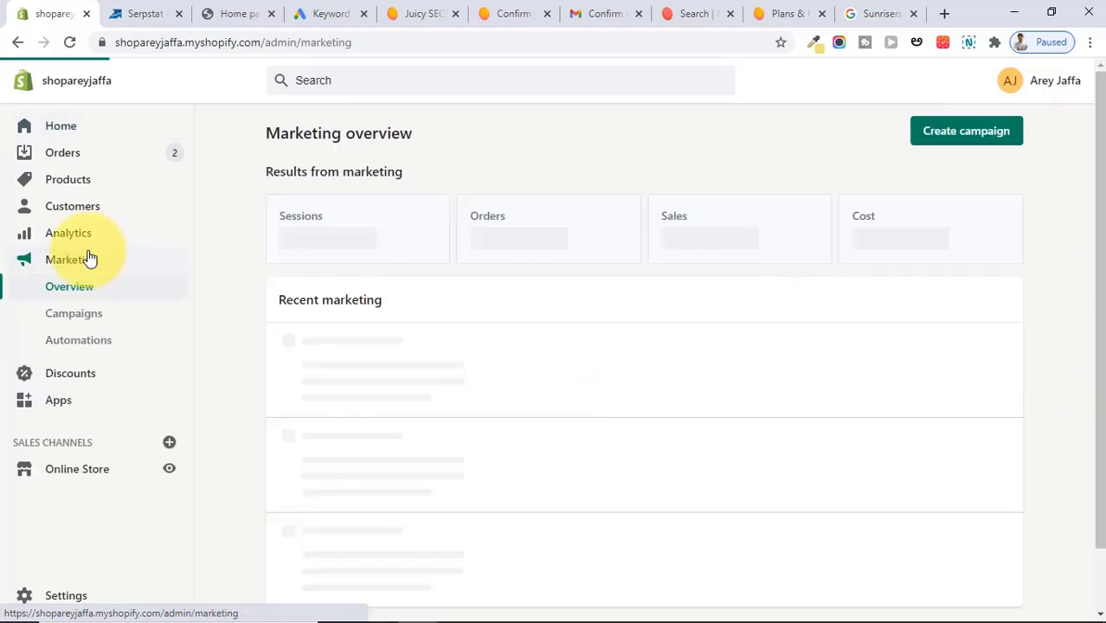
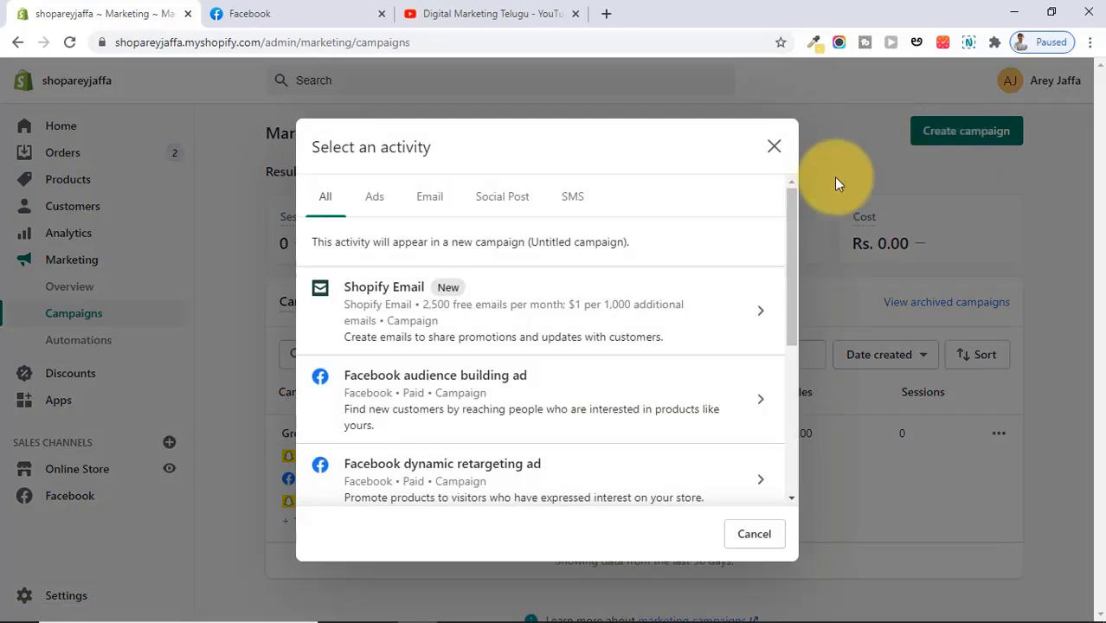
# Step: Browse the marketing activity types for a new campaign, check the Facebook audience building ad and close its setup prompt
pyautogui.moveTo(793, 213); pyautogui.dragTo(795, 271)
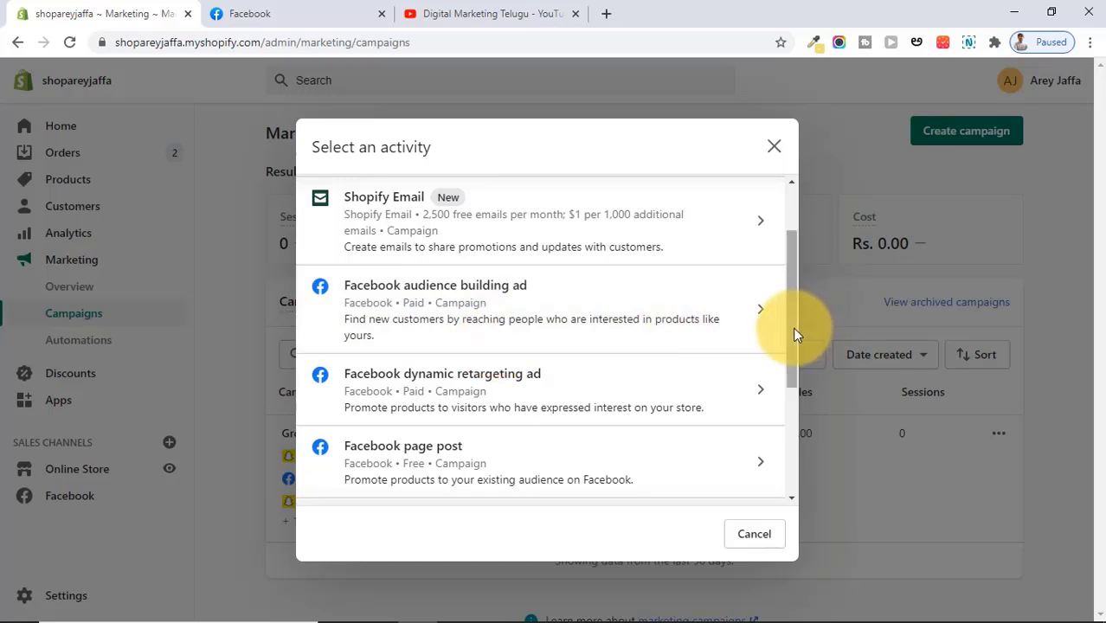
pyautogui.moveTo(793, 325); pyautogui.dragTo(785, 287)
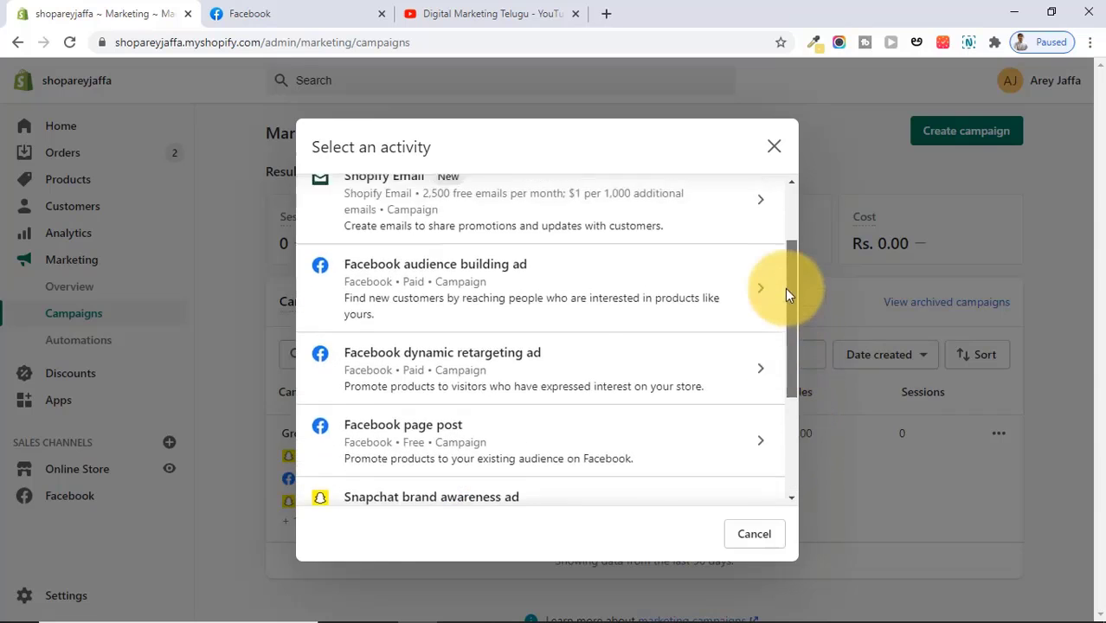
pyautogui.scroll(2, 785, 287)
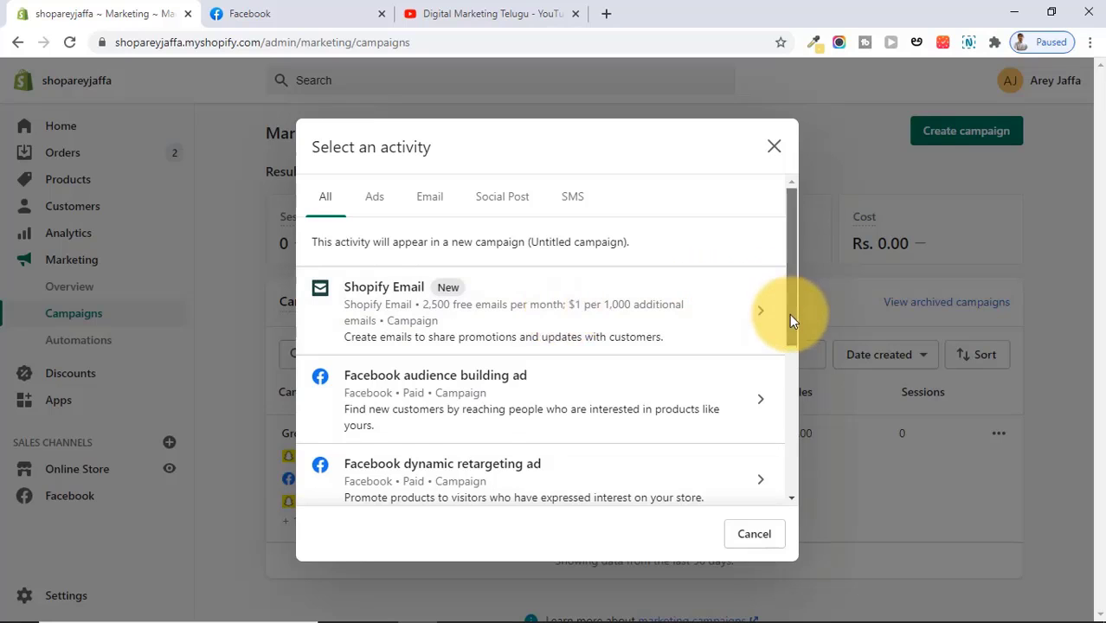
pyautogui.moveTo(790, 313); pyautogui.dragTo(789, 359)
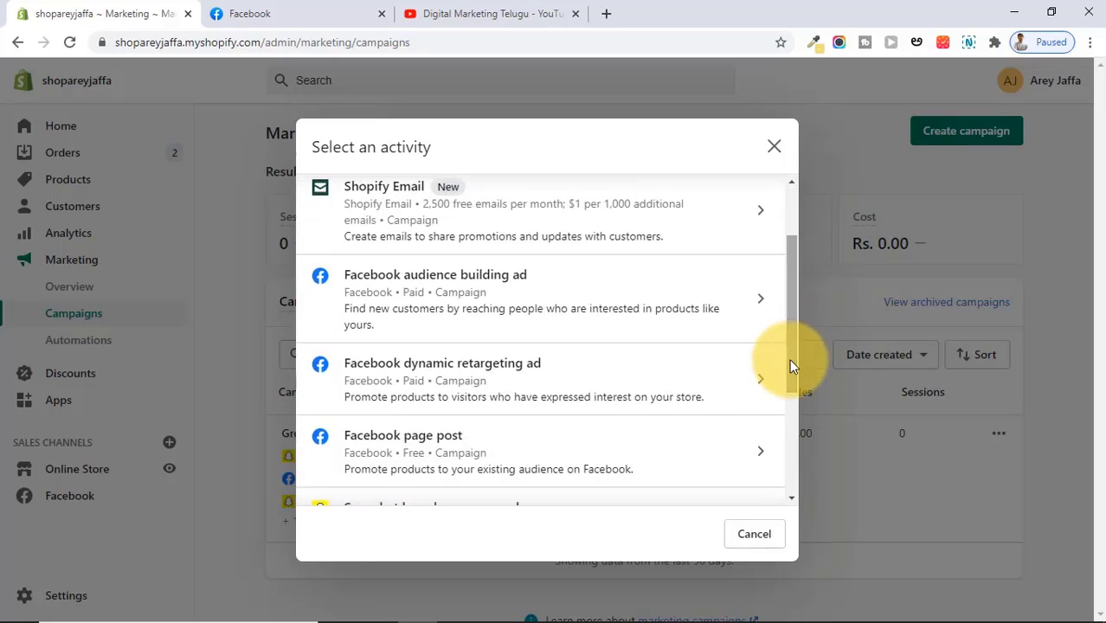
pyautogui.click(509, 289)
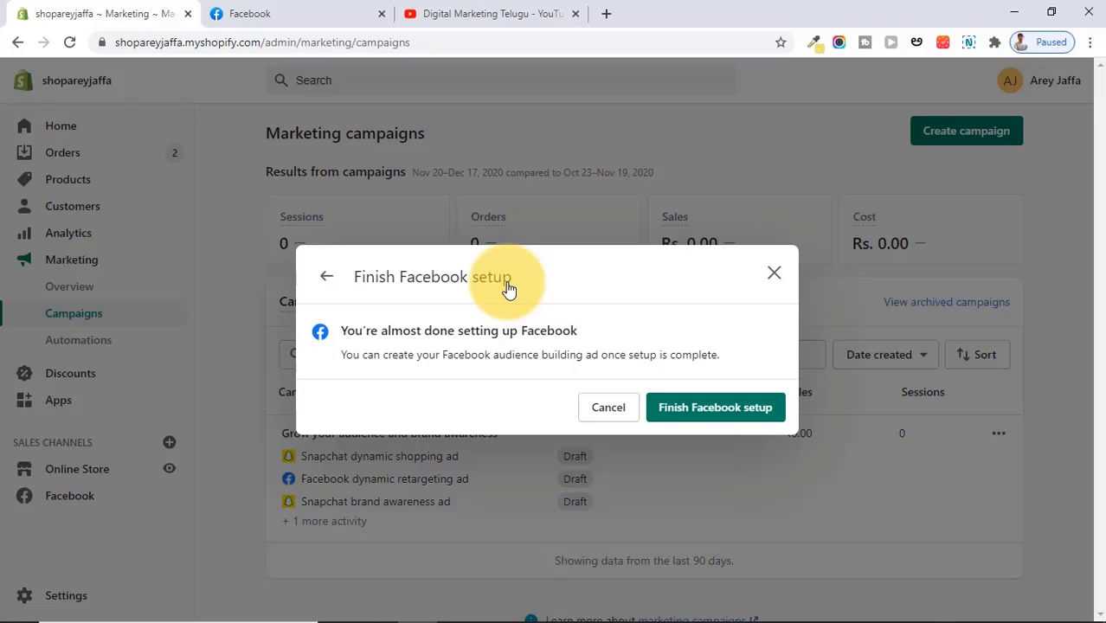
pyautogui.click(772, 275)
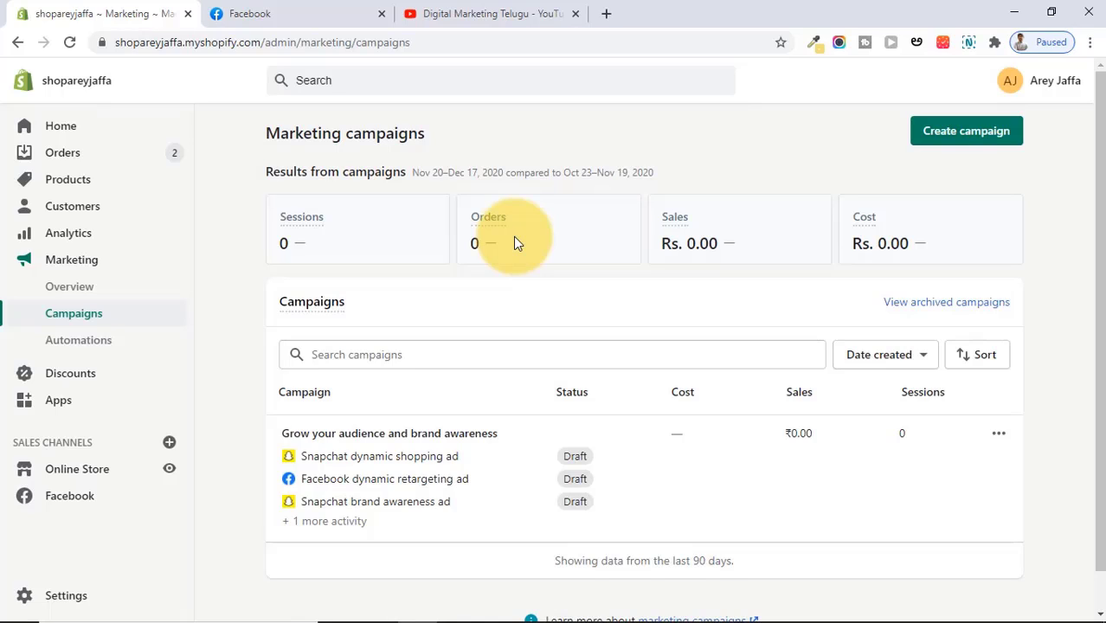
# Step: Switch to Facebook Ads Manager and create a new campaign with the Traffic objective
pyautogui.click(337, 8)
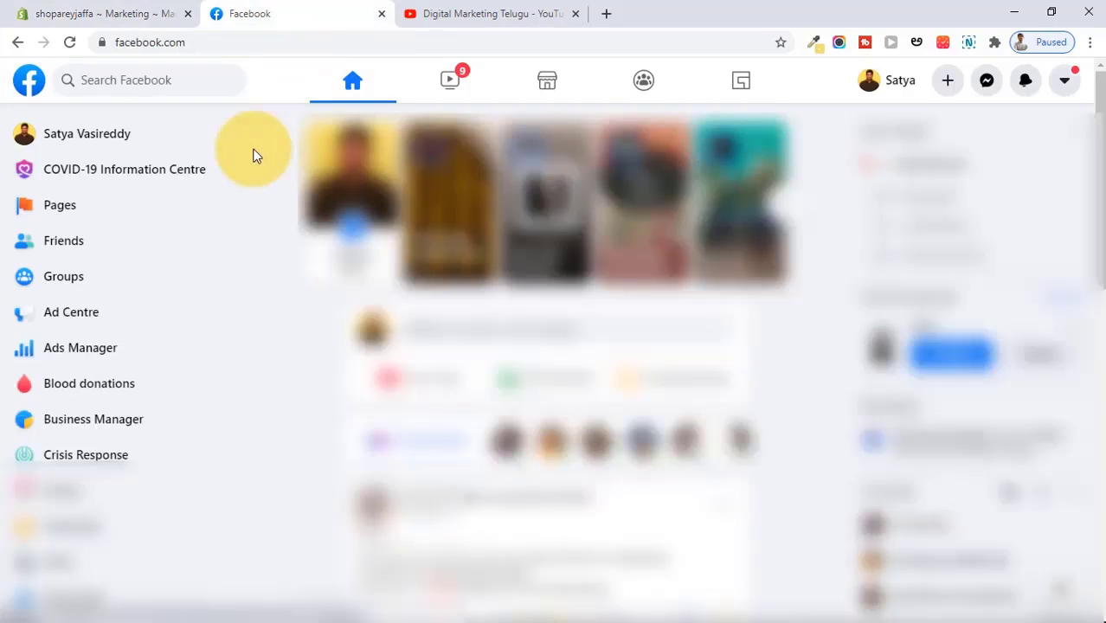
pyautogui.click(81, 349)
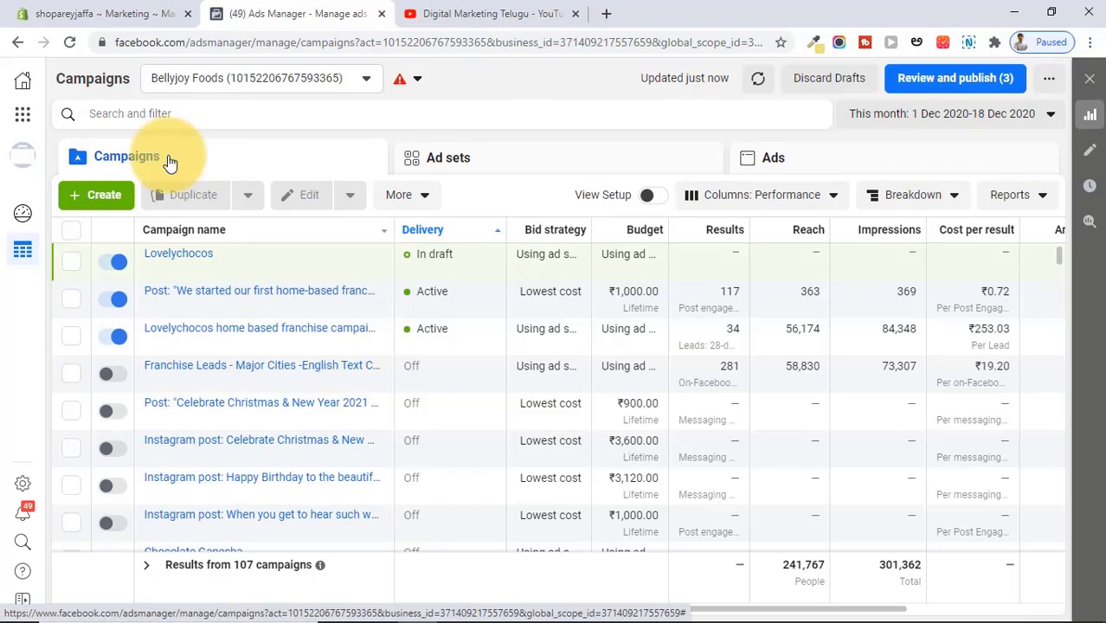
pyautogui.click(96, 199)
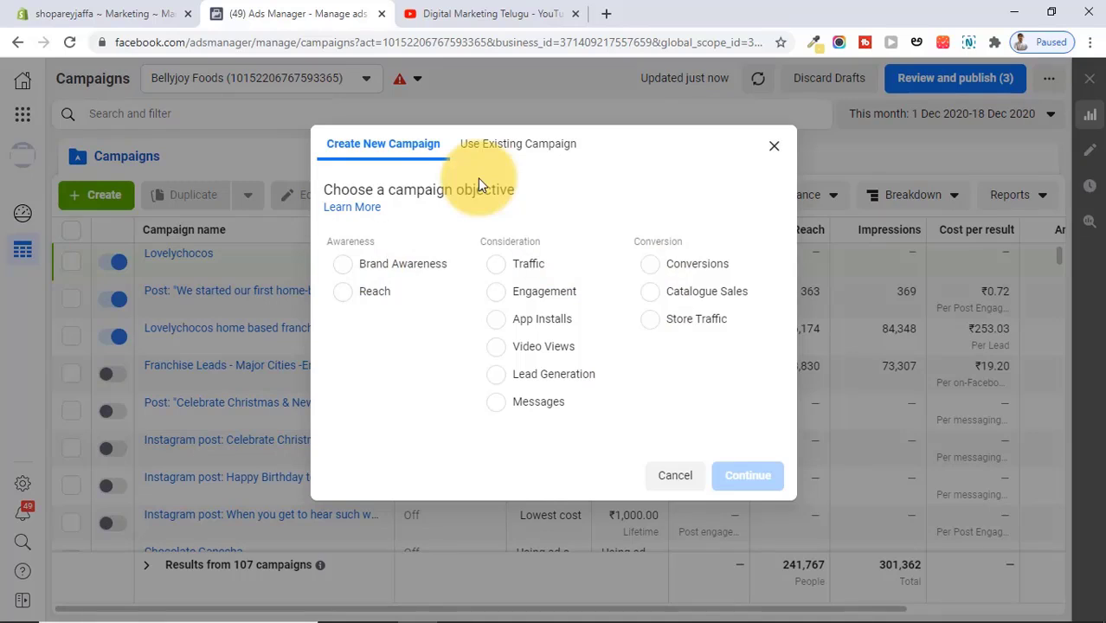
pyautogui.click(101, 8)
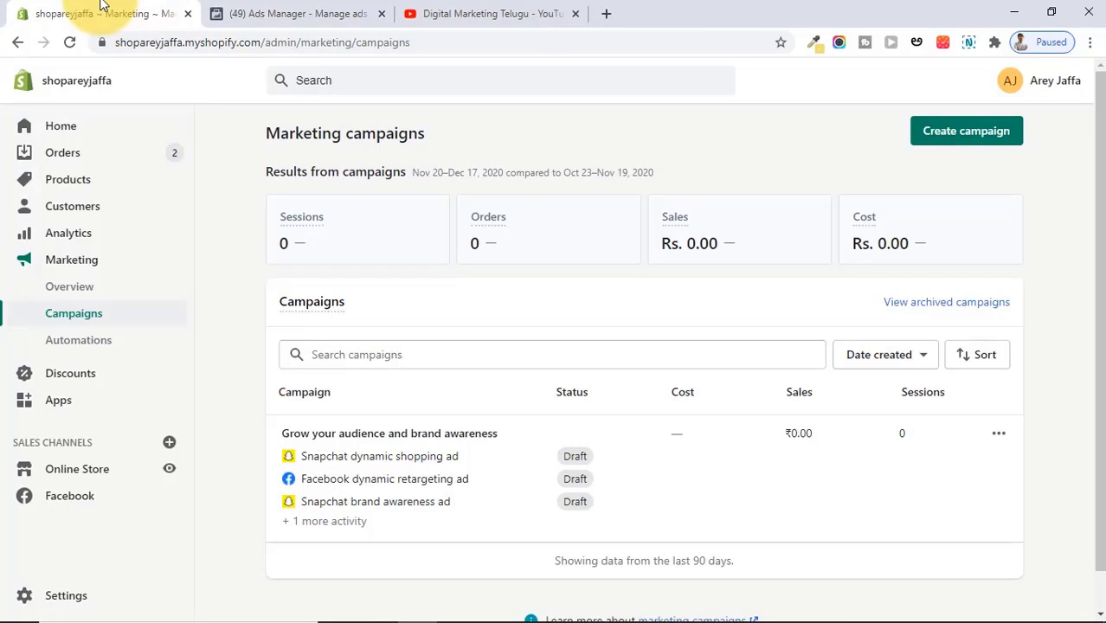
pyautogui.click(328, 10)
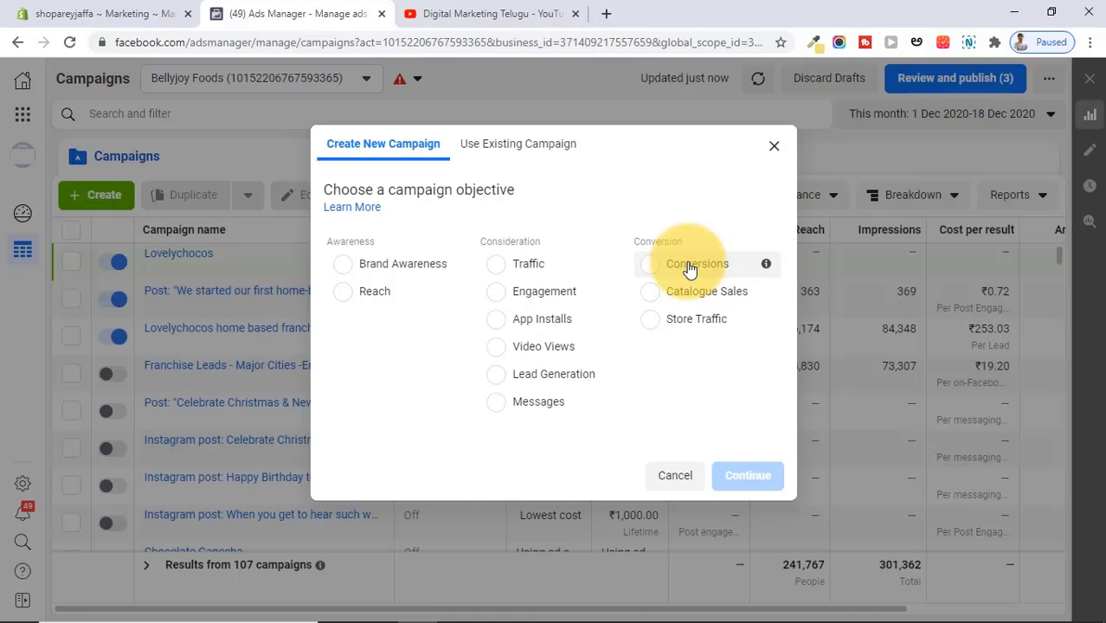
pyautogui.click(512, 271)
pyautogui.scroll(-1, 775, 524)
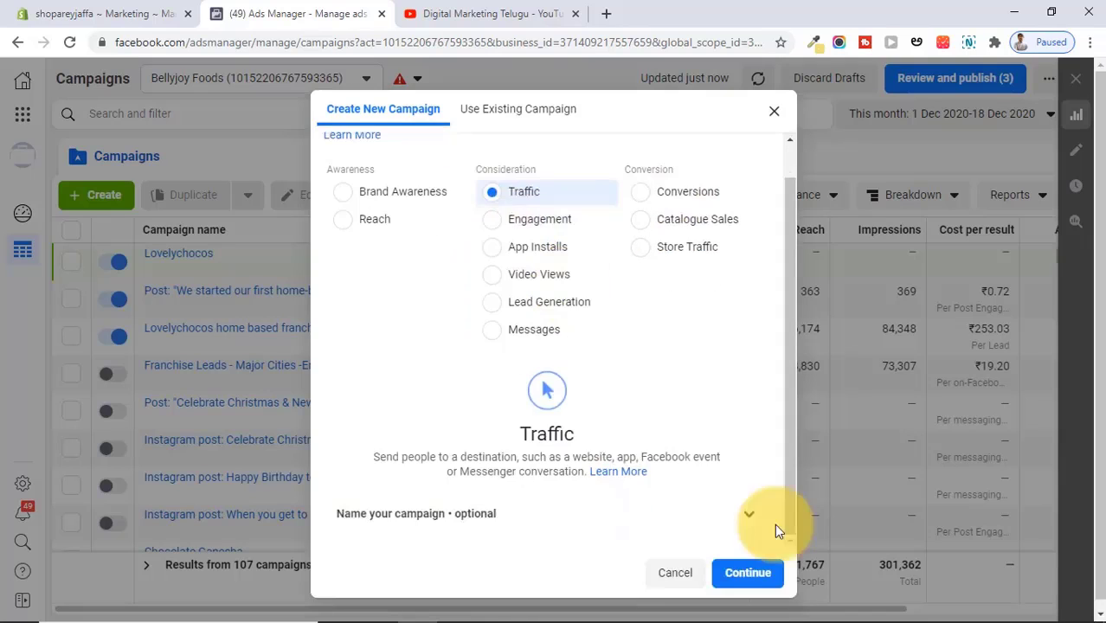
pyautogui.click(748, 574)
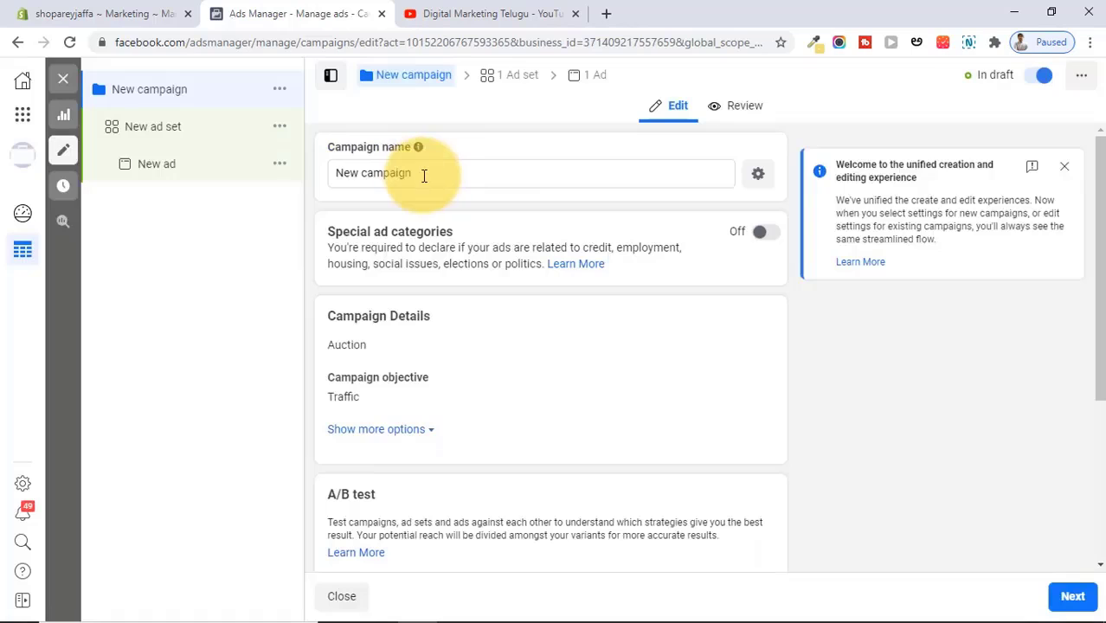
# Step: Name the campaign "Shopify First Ad for AreyJaffa" and continue to its ad set
pyautogui.moveTo(422, 173); pyautogui.dragTo(335, 182)
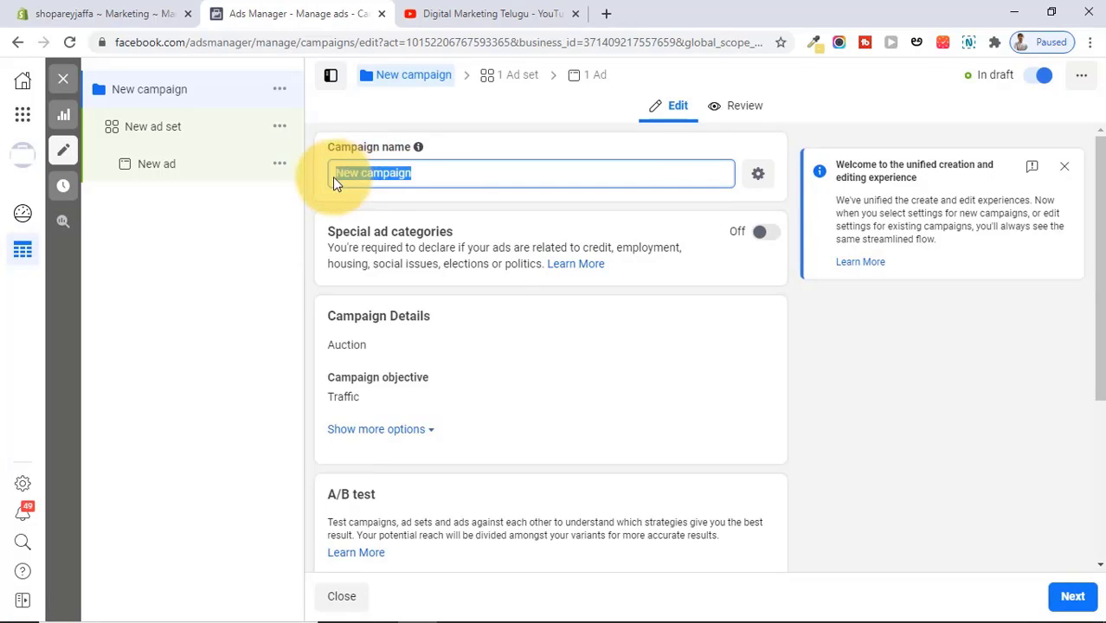
pyautogui.write('Shop')
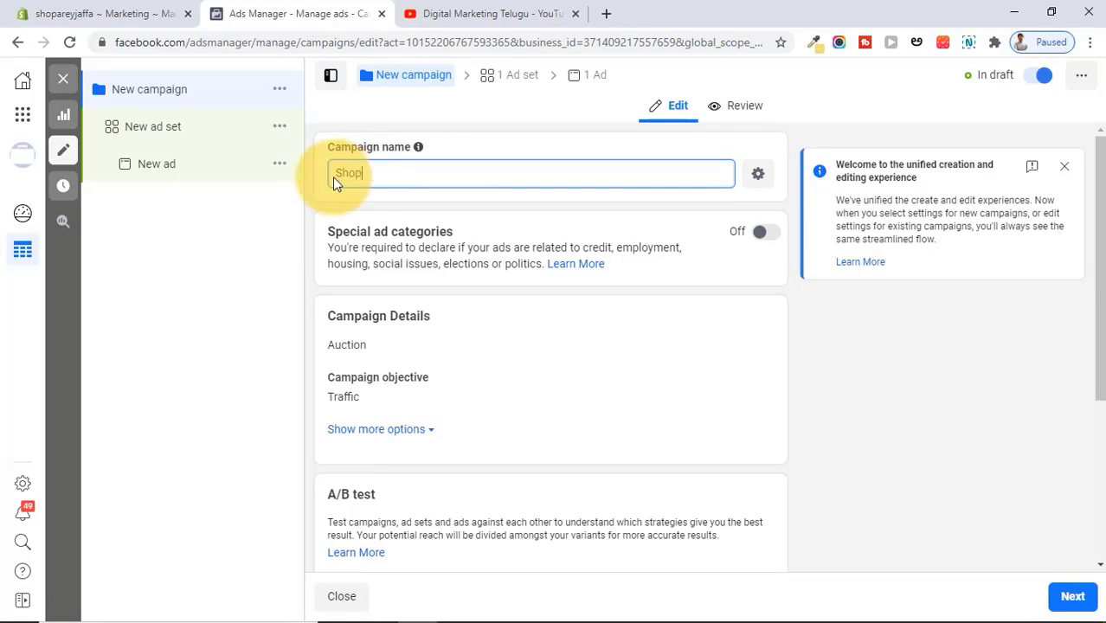
pyautogui.write('ify Fl')
pyautogui.write('rst Ad for AreyJa')
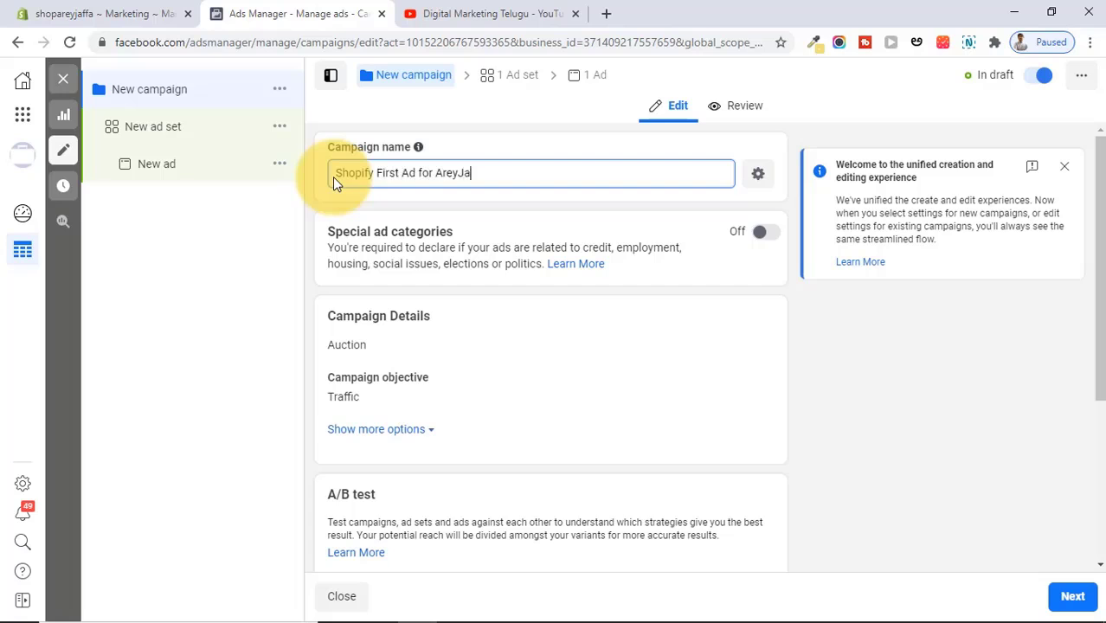
pyautogui.write('ffa')
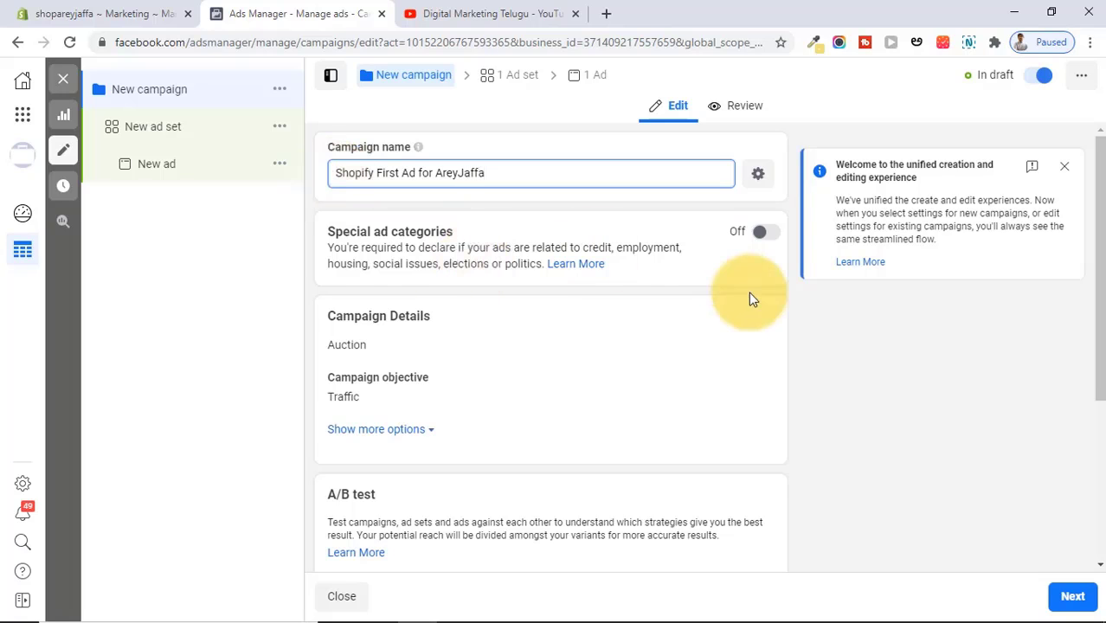
pyautogui.click(791, 307)
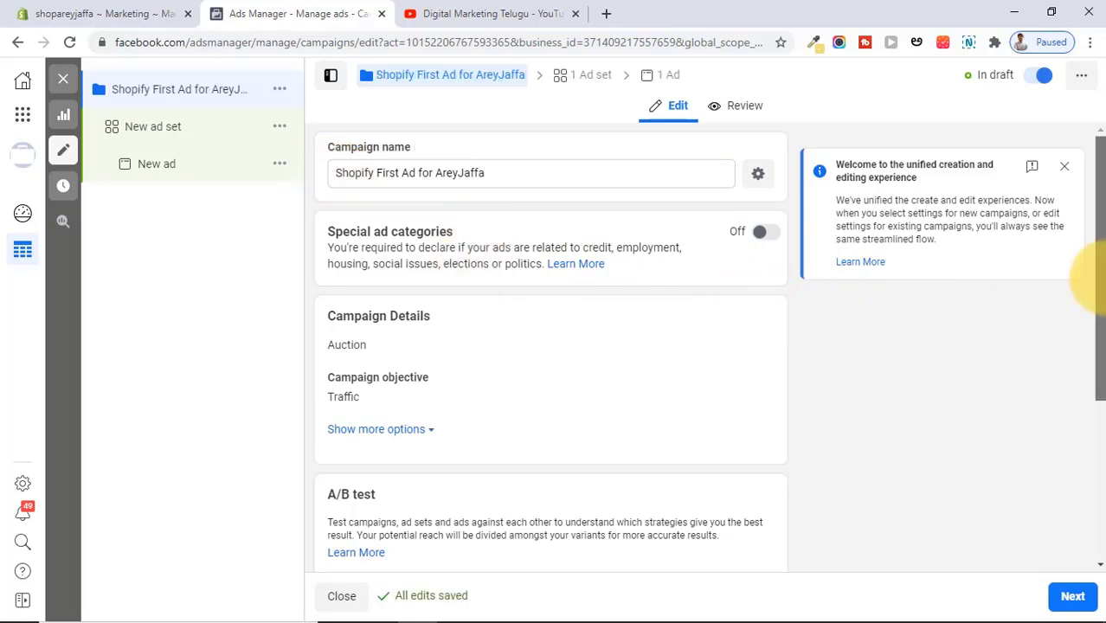
pyautogui.moveTo(1103, 279); pyautogui.dragTo(1103, 402)
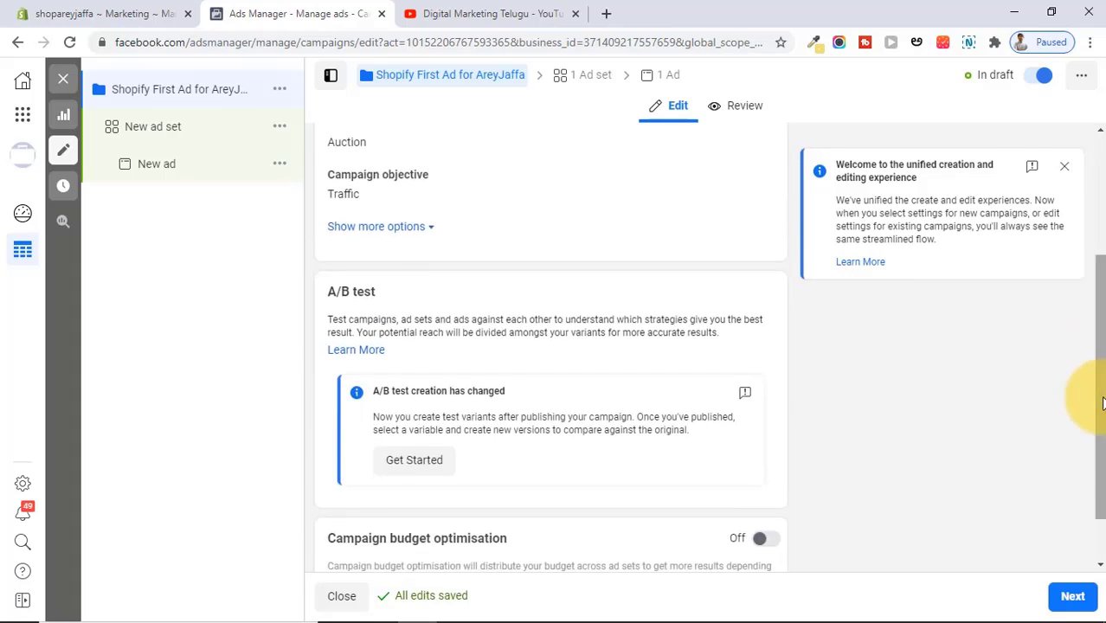
pyautogui.click(1074, 597)
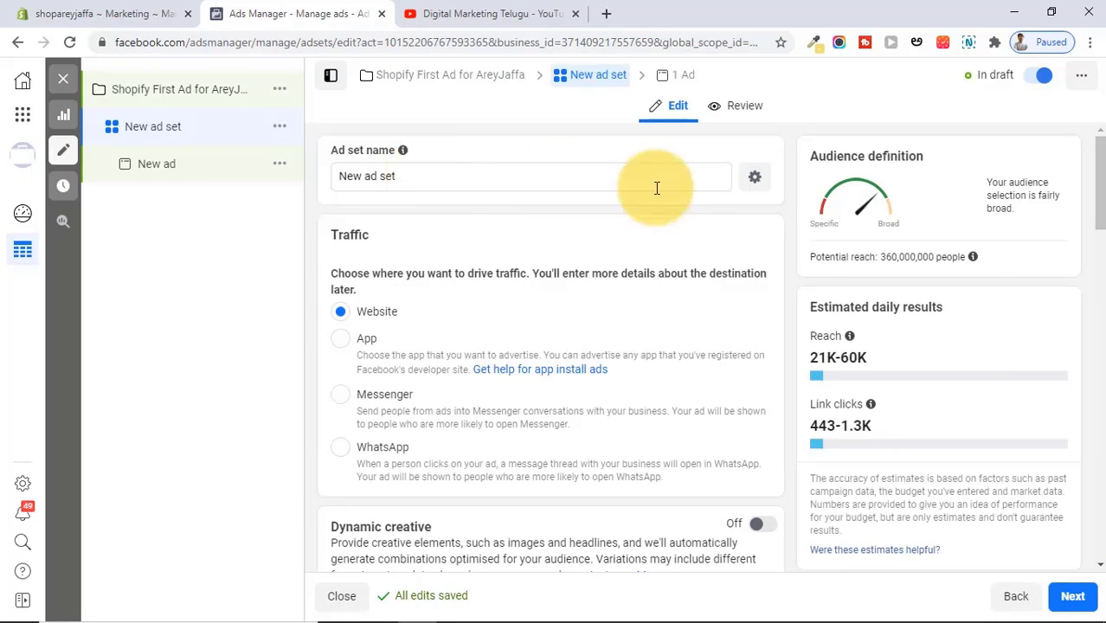
# Step: Review the ad set's audience and placement settings and name the ad set "Tshirt Men Youth 18 to 25"
pyautogui.moveTo(1102, 158); pyautogui.dragTo(1100, 363)
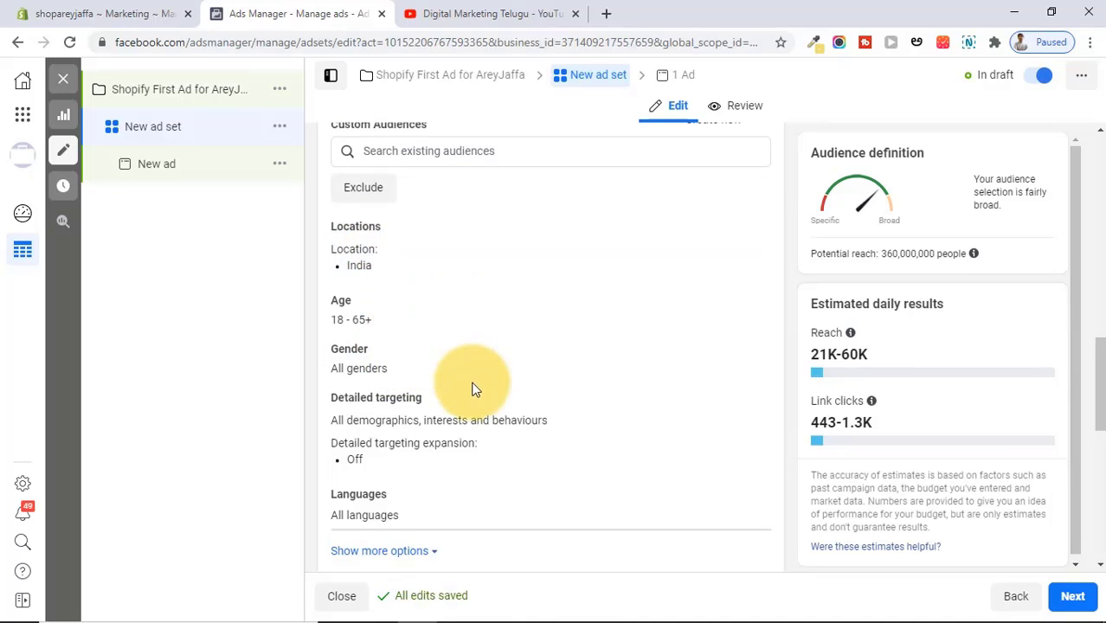
pyautogui.moveTo(1097, 365); pyautogui.dragTo(1096, 477)
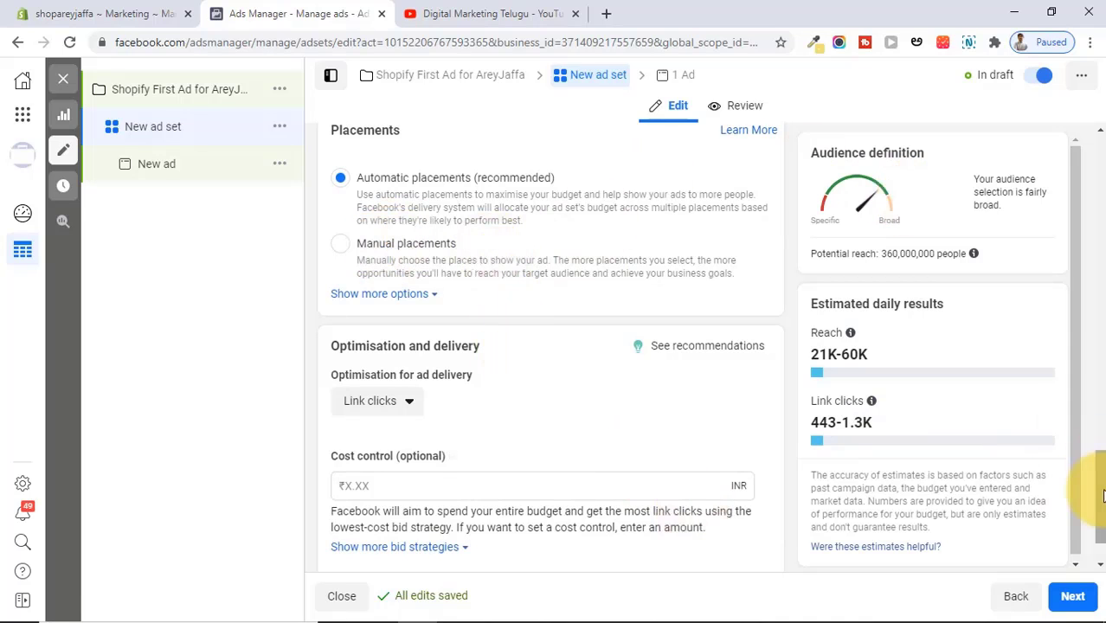
pyautogui.moveTo(1098, 528); pyautogui.dragTo(1095, 152)
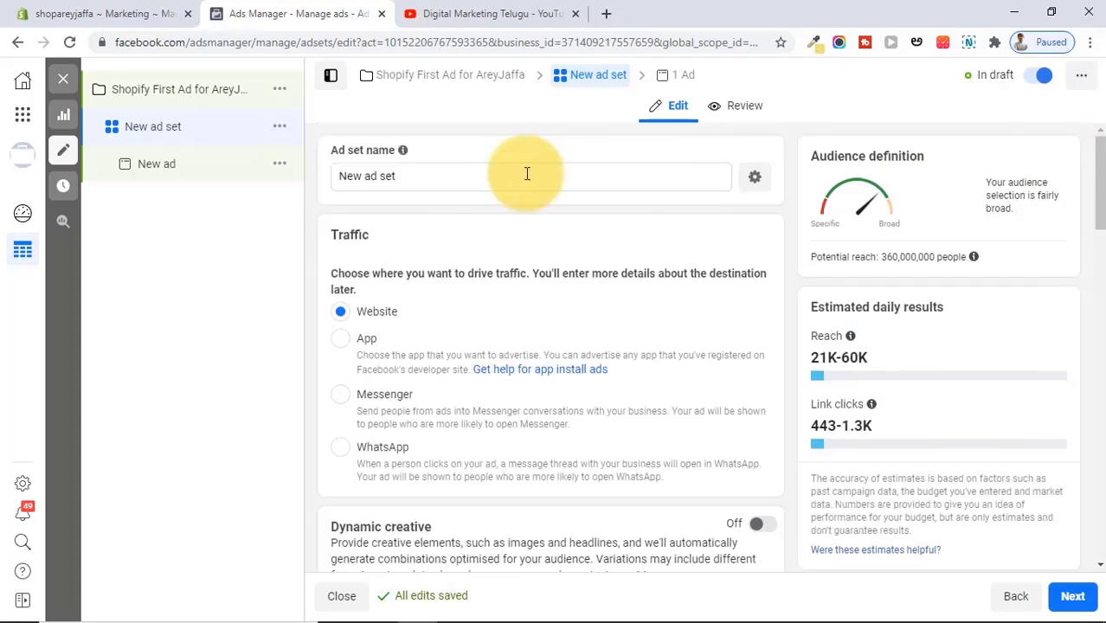
pyautogui.tripleClick(426, 180)
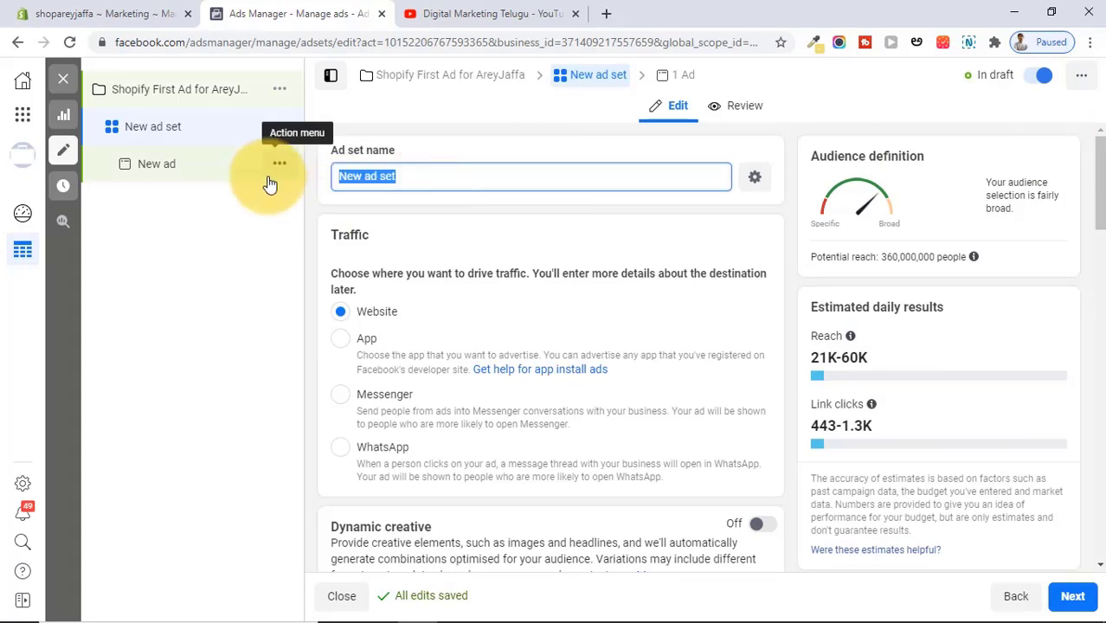
pyautogui.write('Tsh')
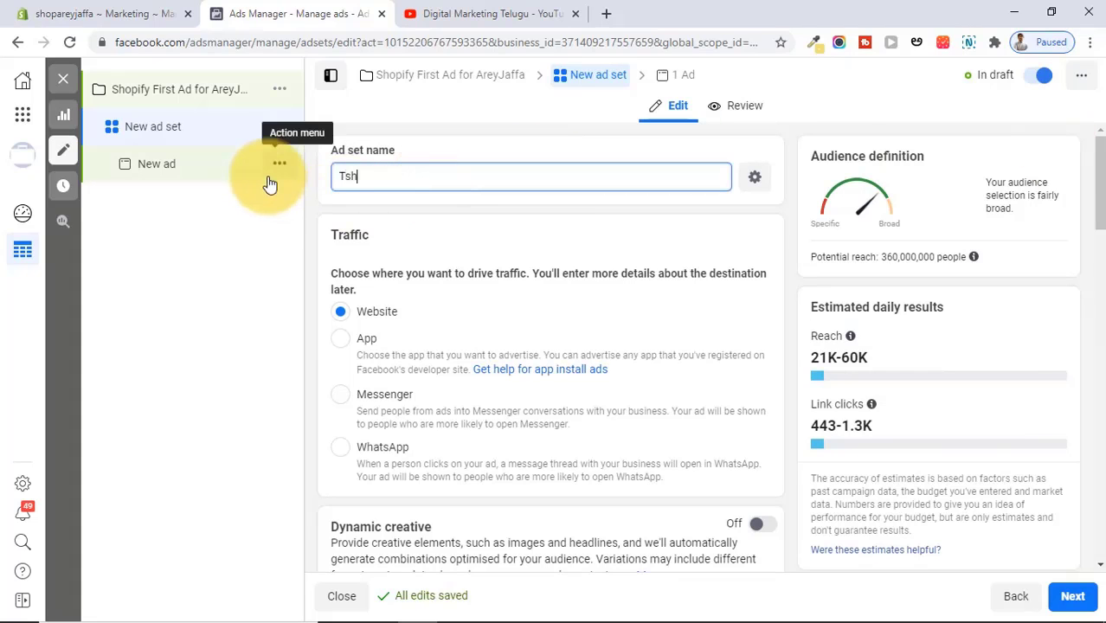
pyautogui.write('irt Men Youth 18')
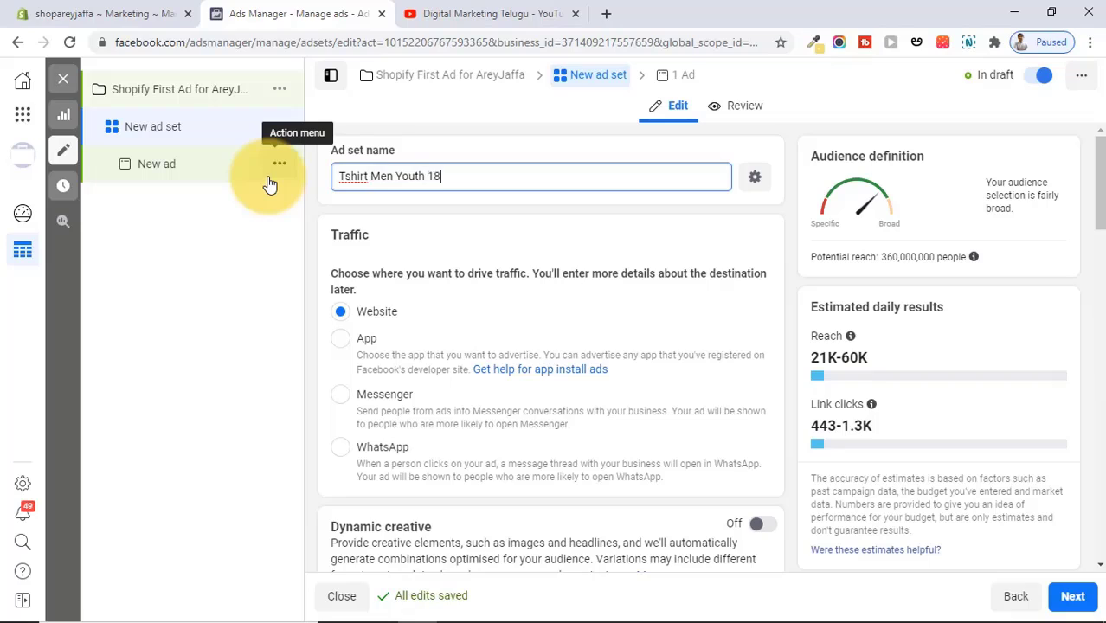
pyautogui.write(' to 25')
pyautogui.hotkey('ctrl', 'a')
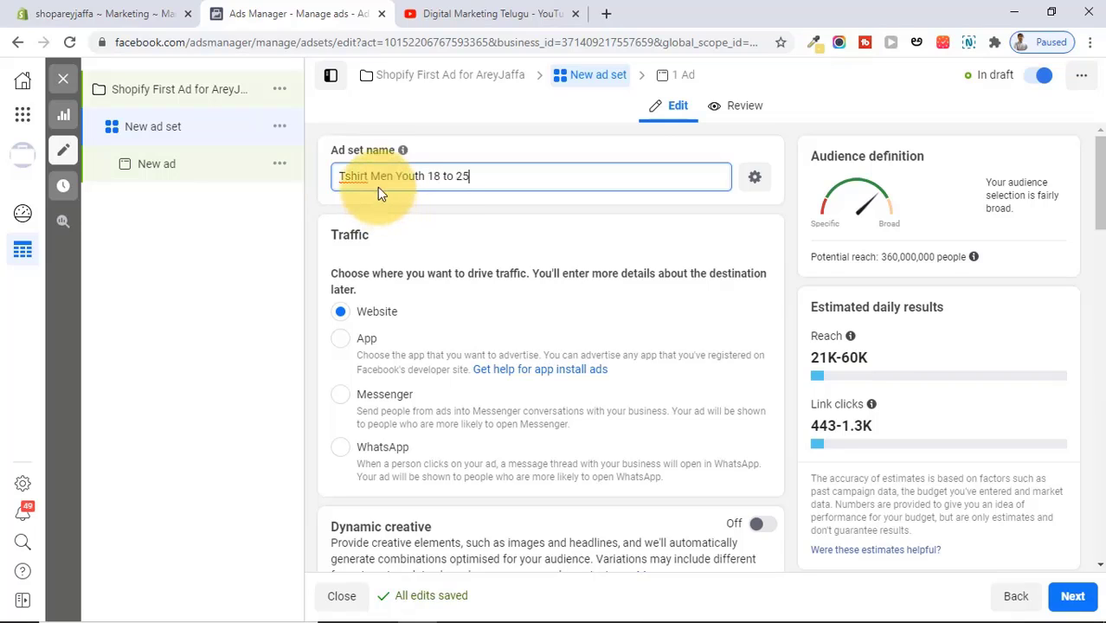
pyautogui.press('Tab')
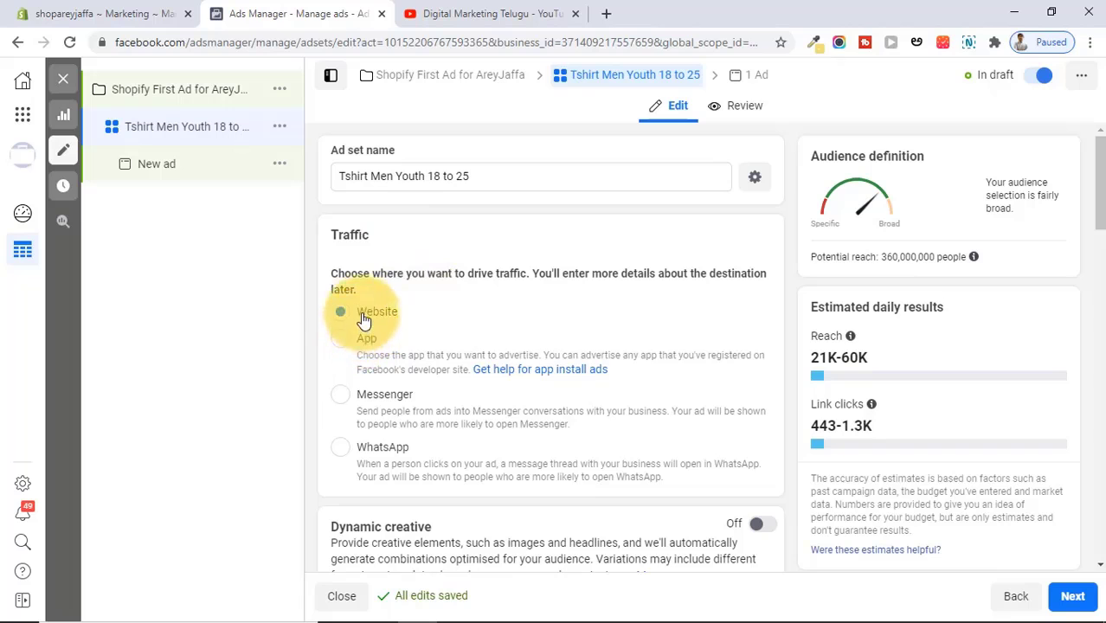
# Step: Set the ad set's daily budget to ₹500.00 and leave its schedule without an end date
pyautogui.scroll(-3, 1093, 173)
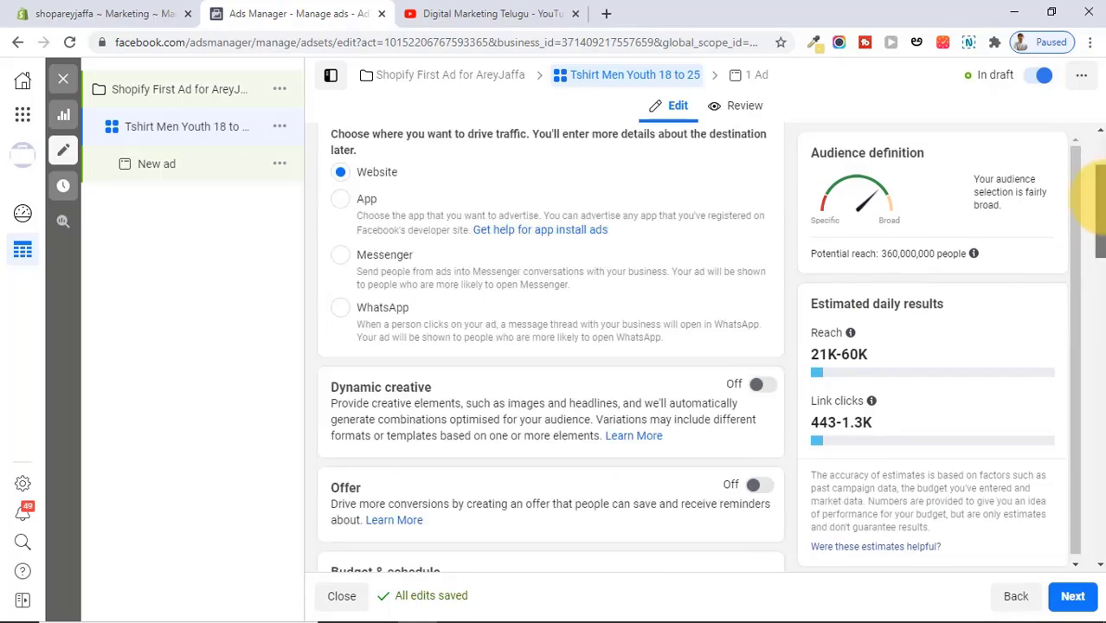
pyautogui.moveTo(1098, 217); pyautogui.dragTo(1096, 295)
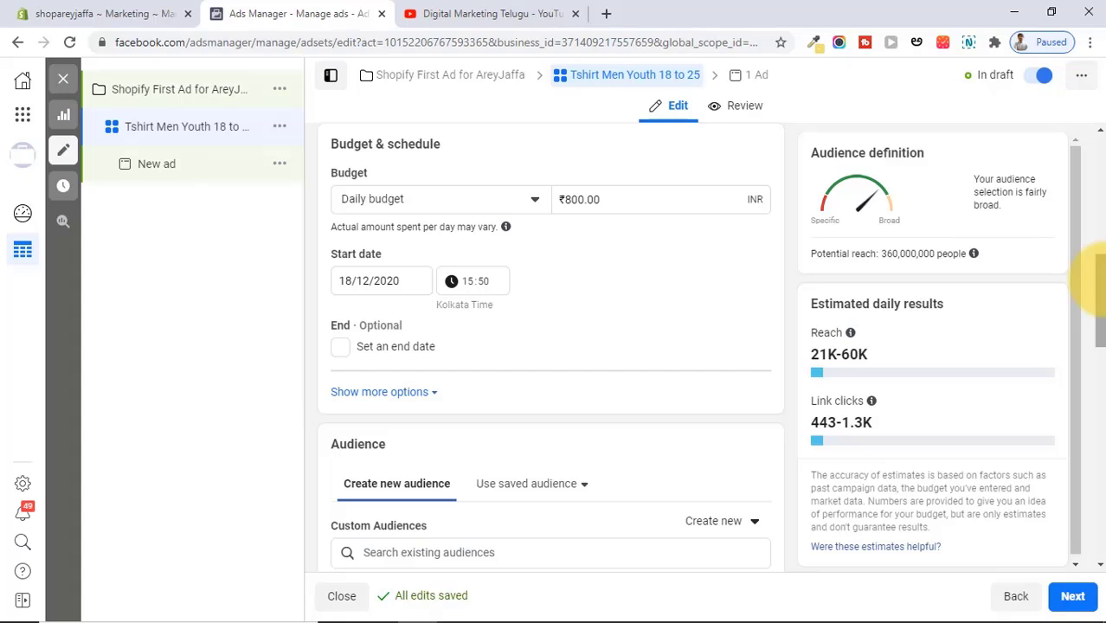
pyautogui.click(571, 200)
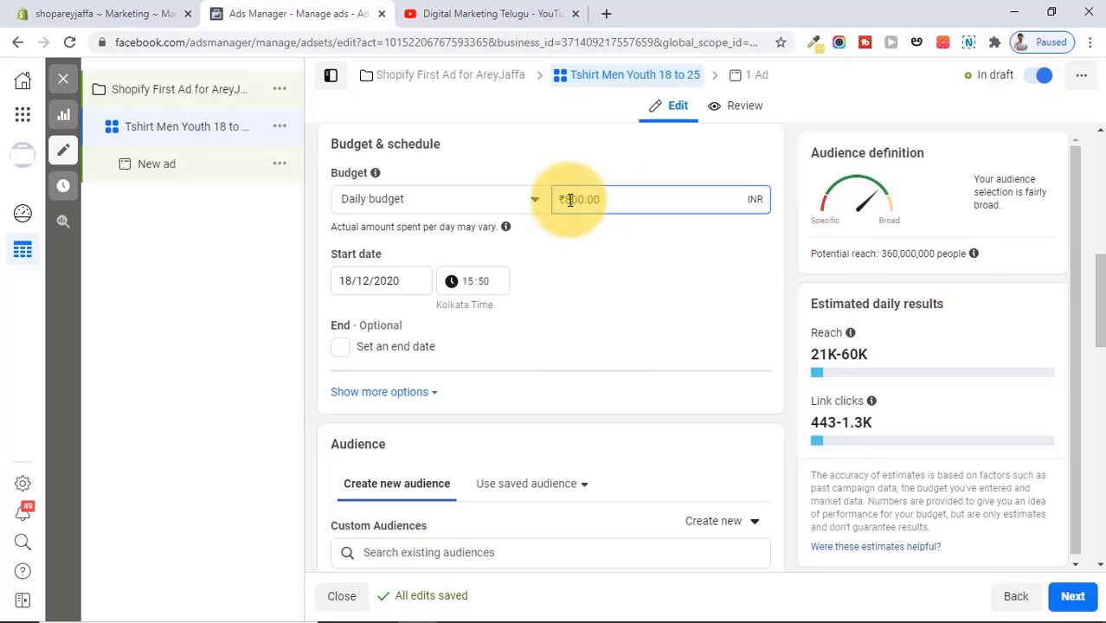
pyautogui.press('BackSpace')
pyautogui.write('5')
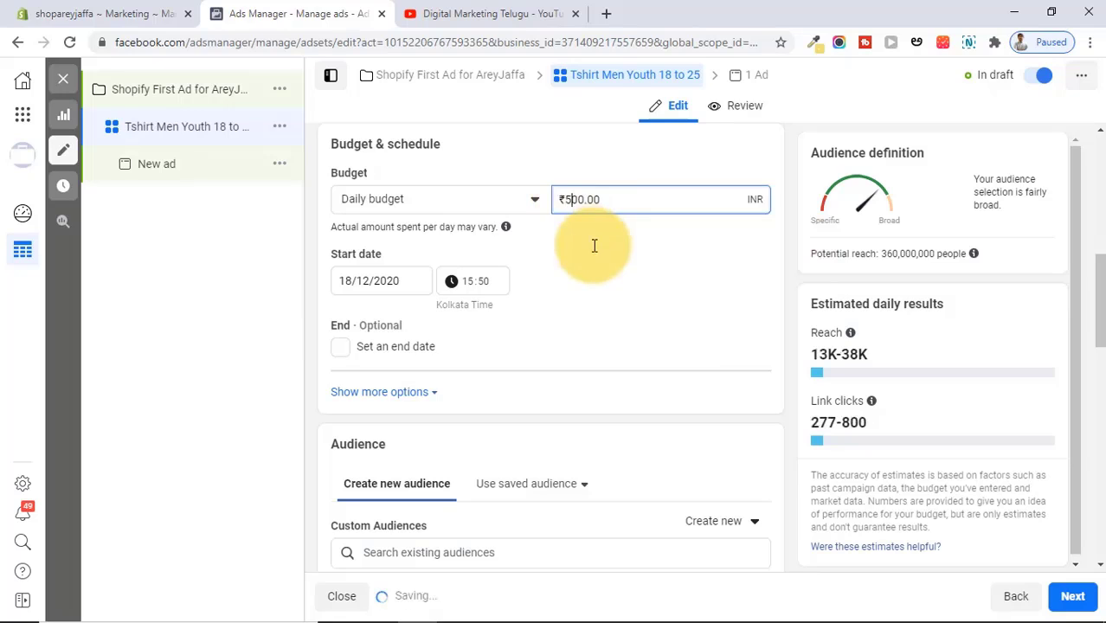
pyautogui.click(298, 422)
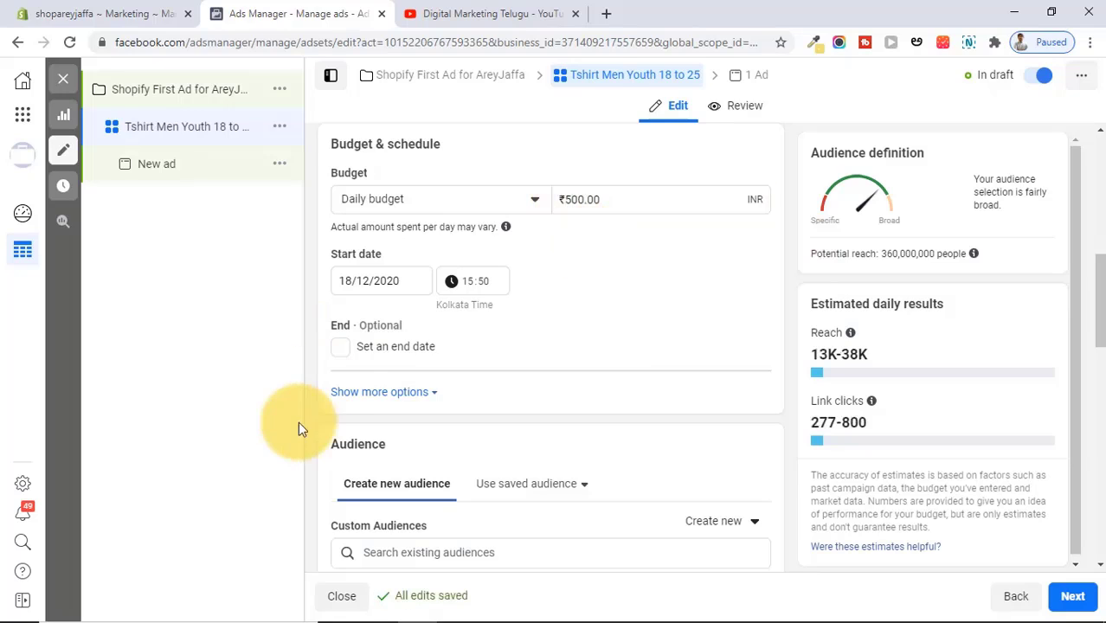
pyautogui.click(344, 350)
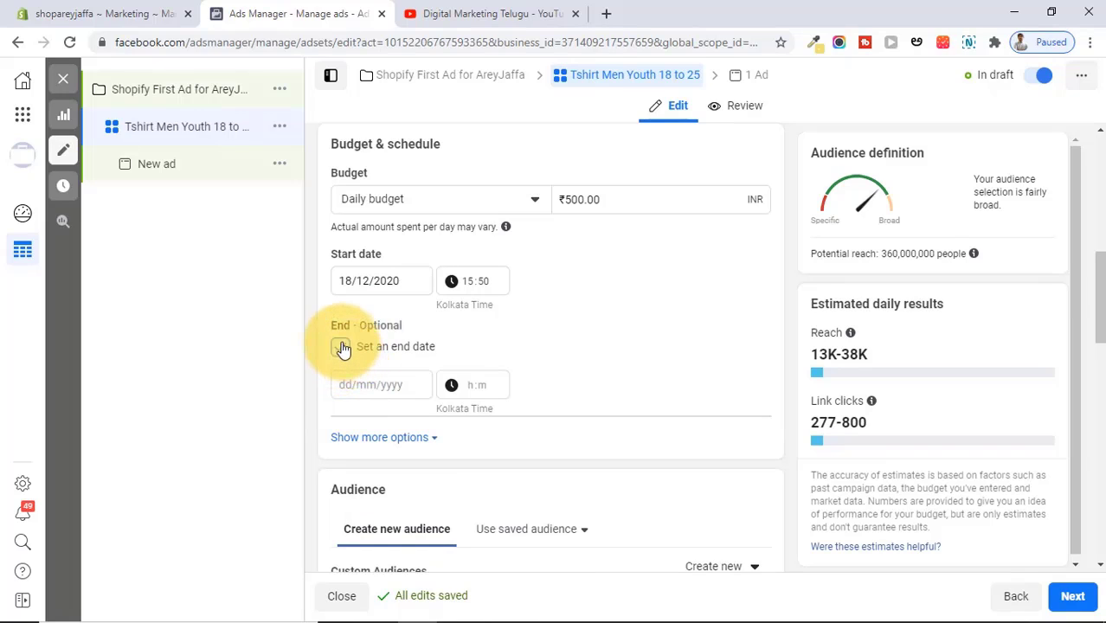
pyautogui.click(341, 347)
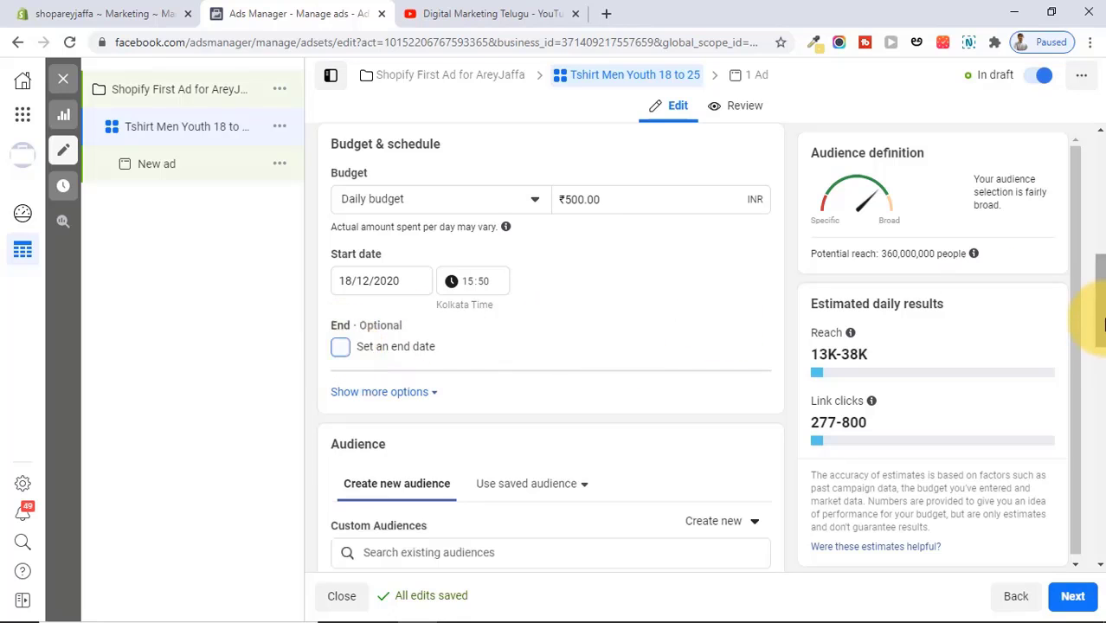
# Step: Look over the t-shirts on the areyjaffa.in store home page to judge the target audience
pyautogui.moveTo(1102, 323); pyautogui.dragTo(1100, 398)
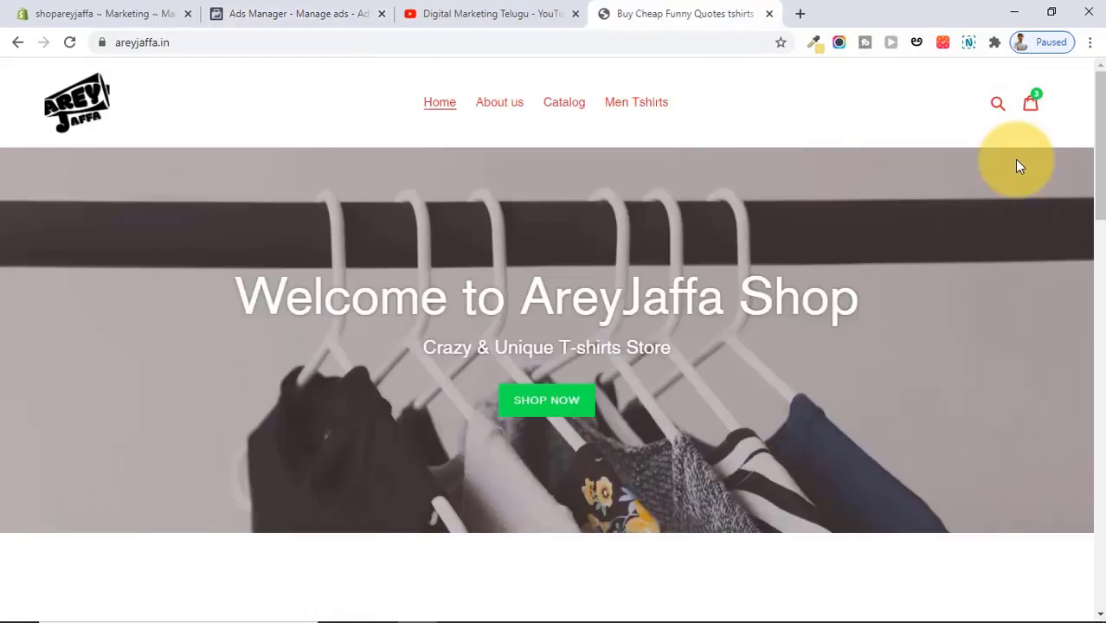
pyautogui.moveTo(1100, 116); pyautogui.dragTo(1095, 395)
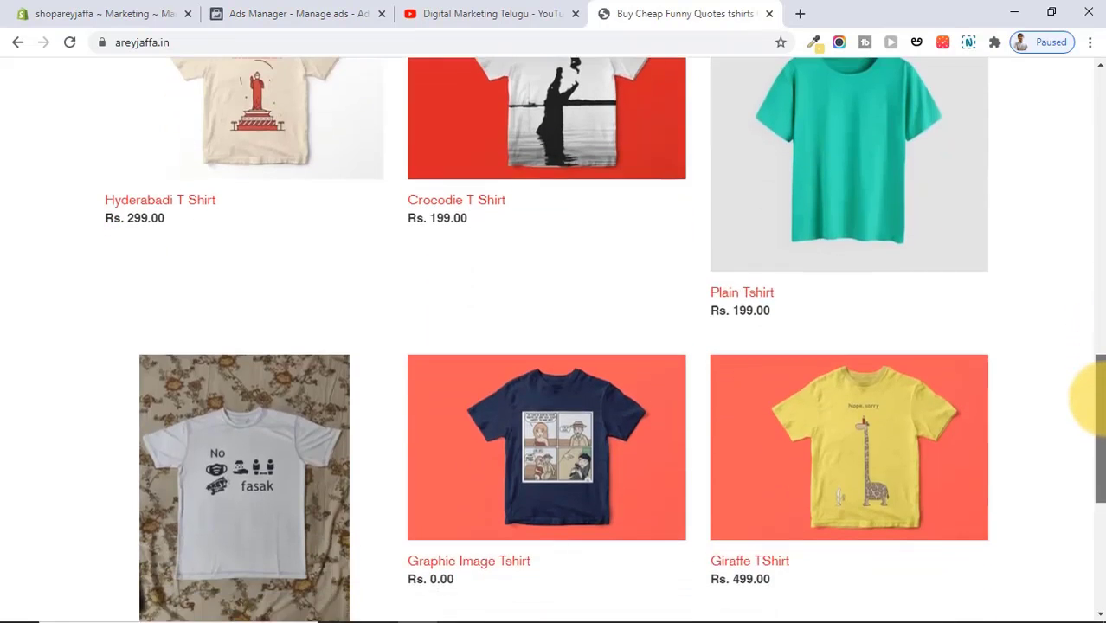
pyautogui.scroll(-1, 1095, 316)
pyautogui.scroll(10, 1091, 260)
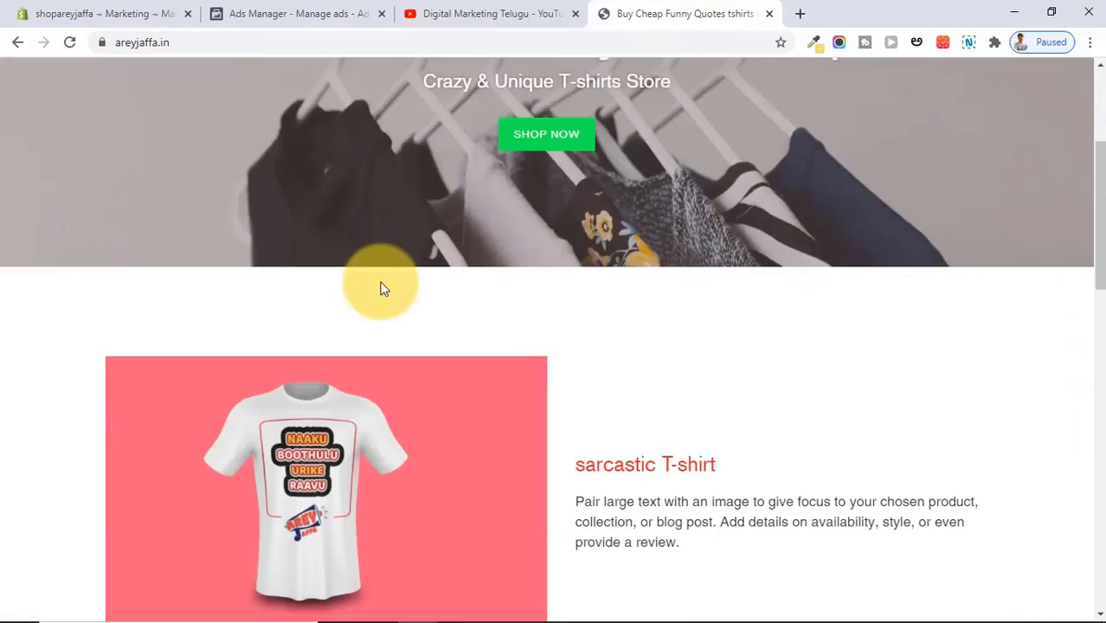
# Step: Return to Ads Manager and restrict the ad set's audience to men with a maximum age of 30
pyautogui.click(275, 13)
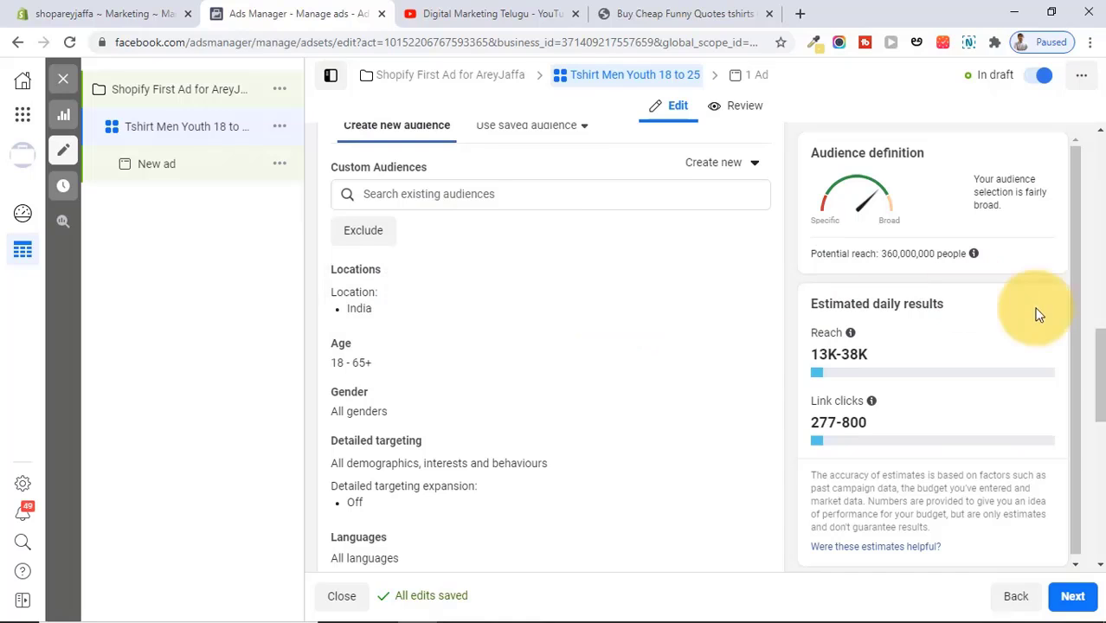
pyautogui.moveTo(1095, 338); pyautogui.dragTo(1096, 368)
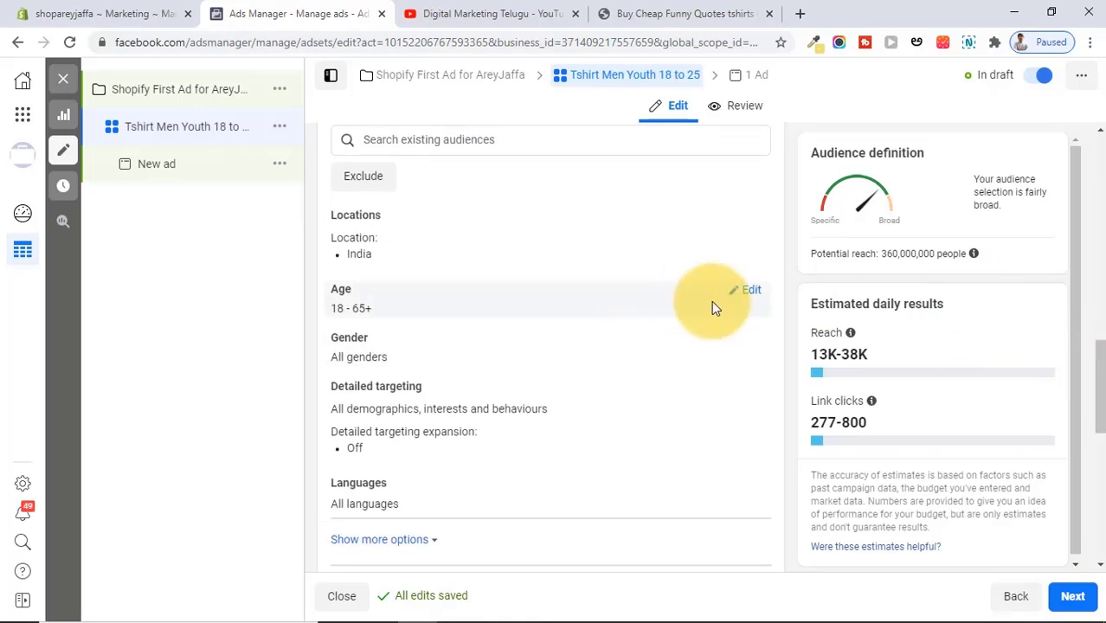
pyautogui.click(758, 296)
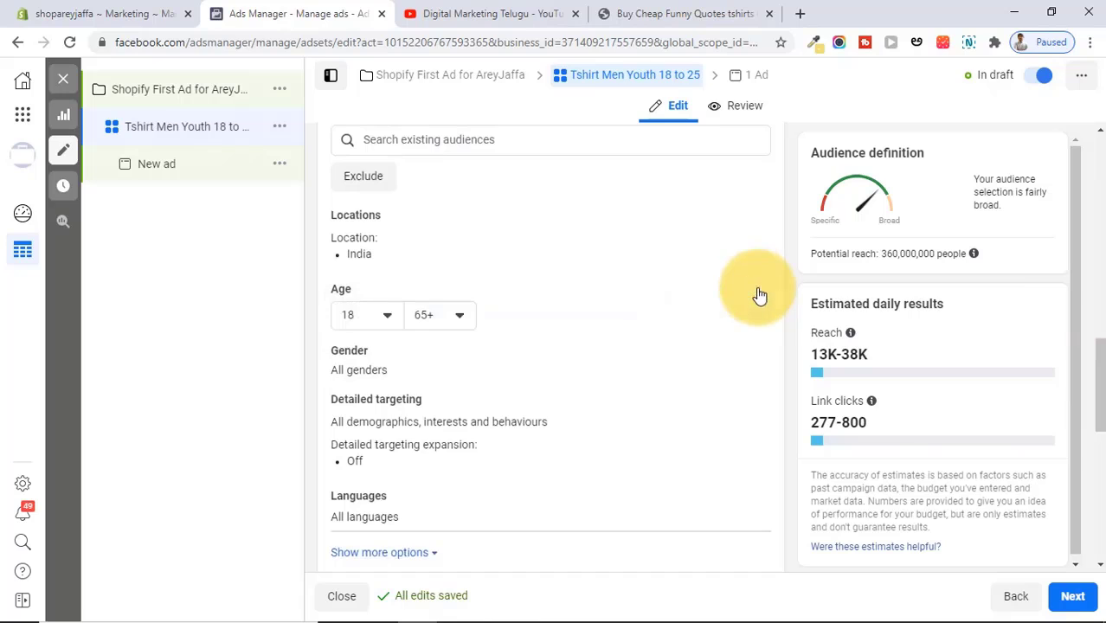
pyautogui.click(436, 314)
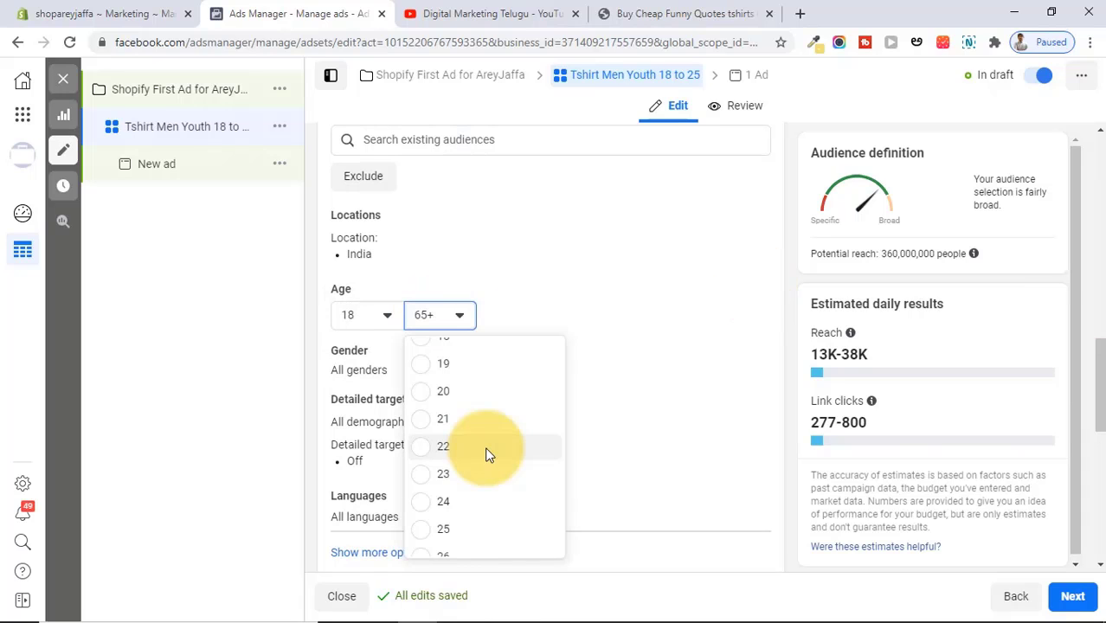
pyautogui.scroll(-2, 487, 455)
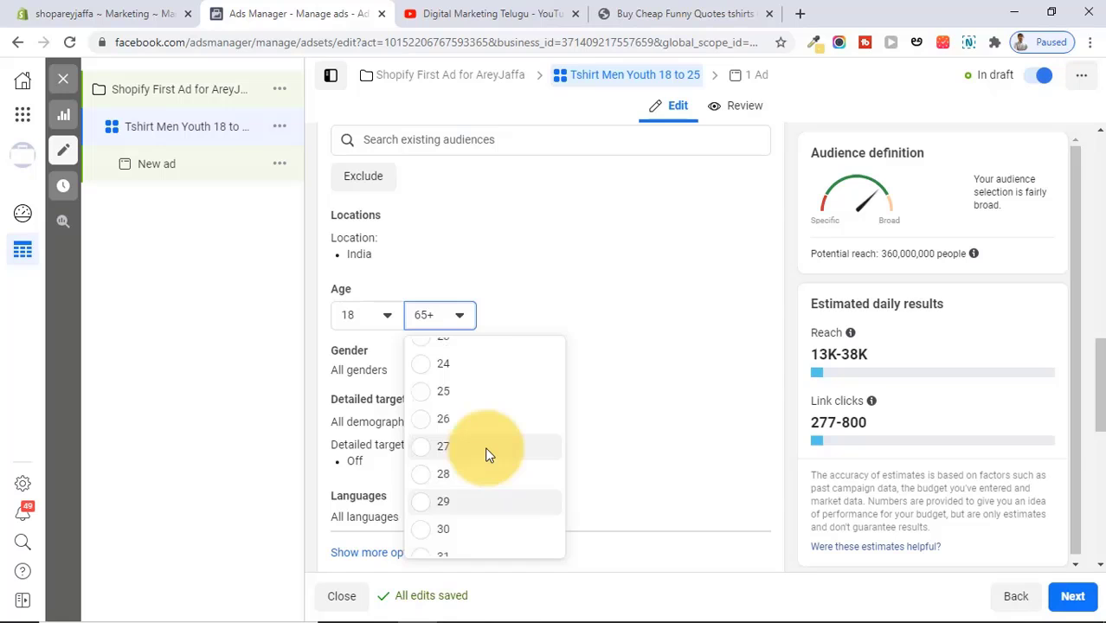
pyautogui.click(425, 530)
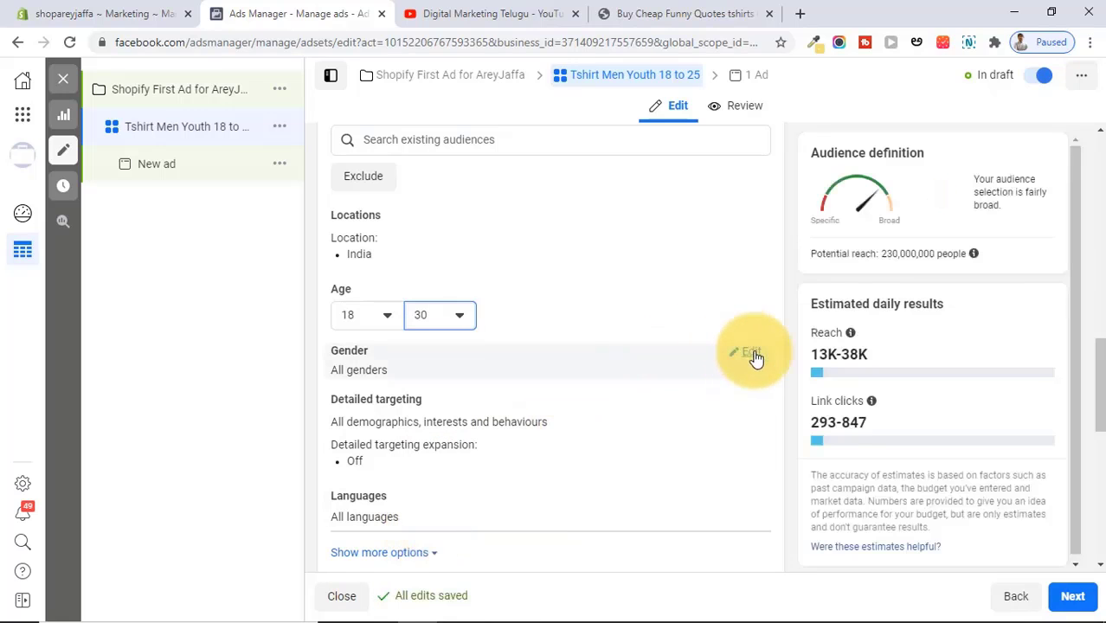
pyautogui.click(751, 354)
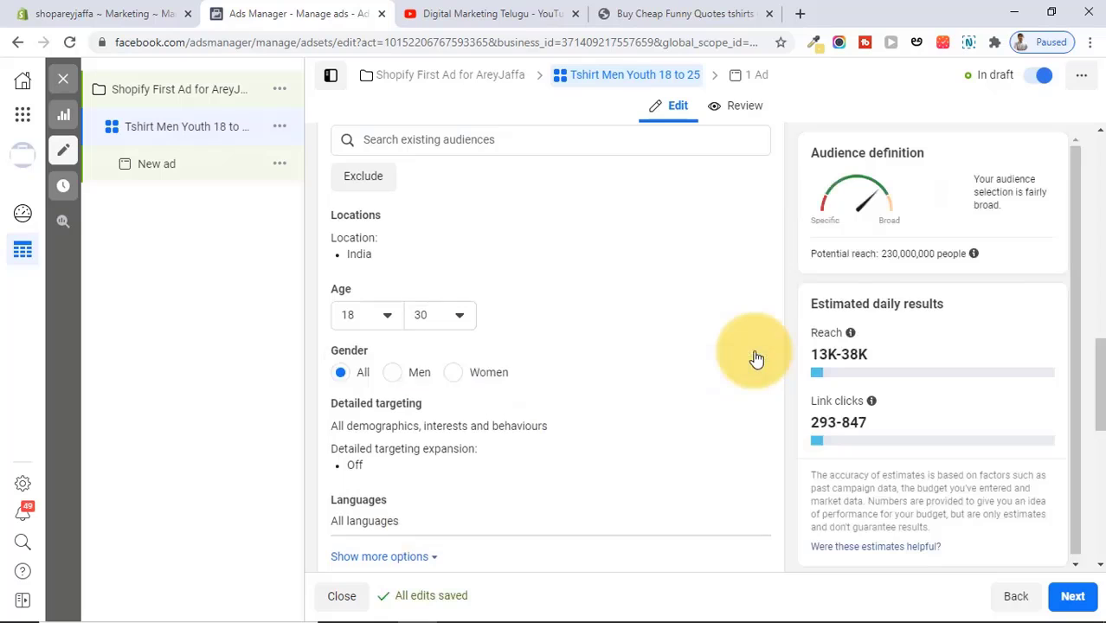
pyautogui.click(392, 374)
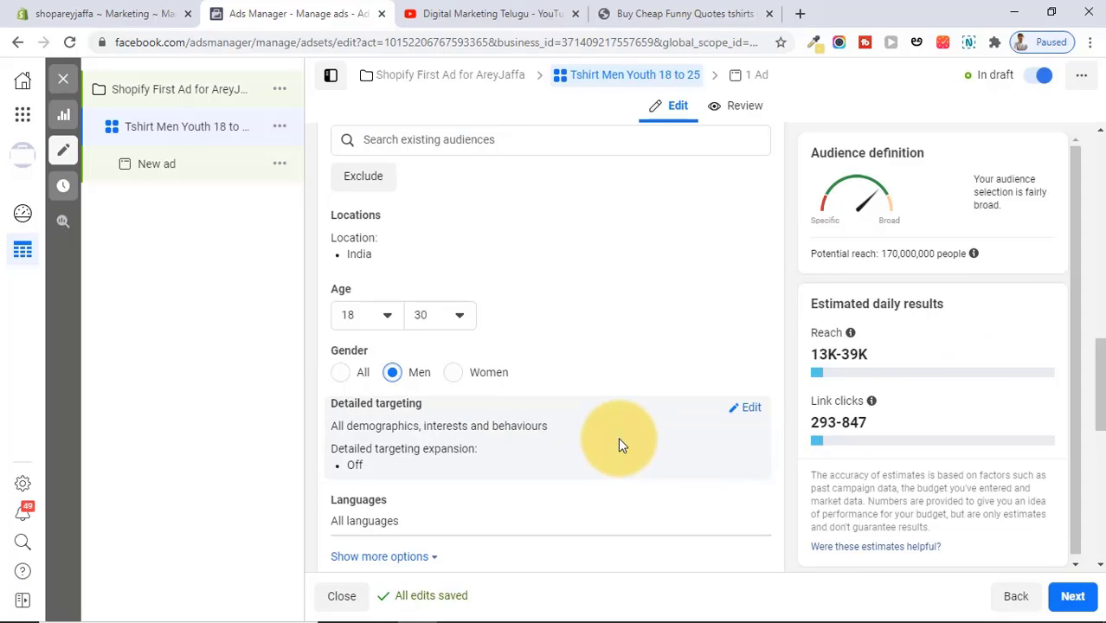
# Step: Add the interests Shopping and fashion, T-shirt, Tshirt Printing and Tshirt Store to the ad set's detailed targeting
pyautogui.click(750, 411)
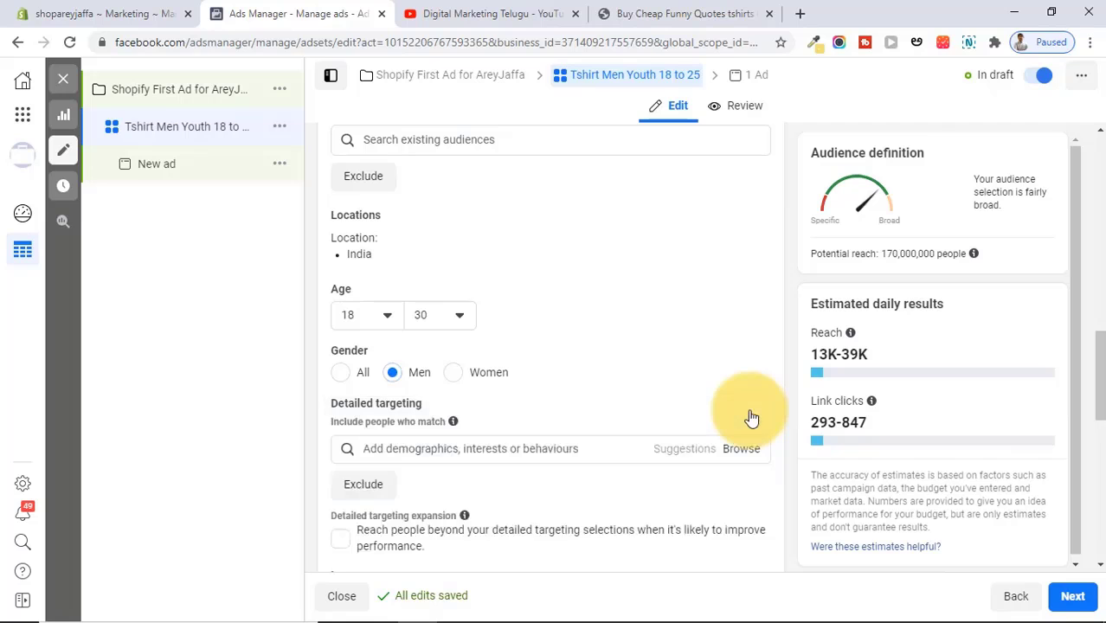
pyautogui.moveTo(1098, 374); pyautogui.dragTo(1095, 403)
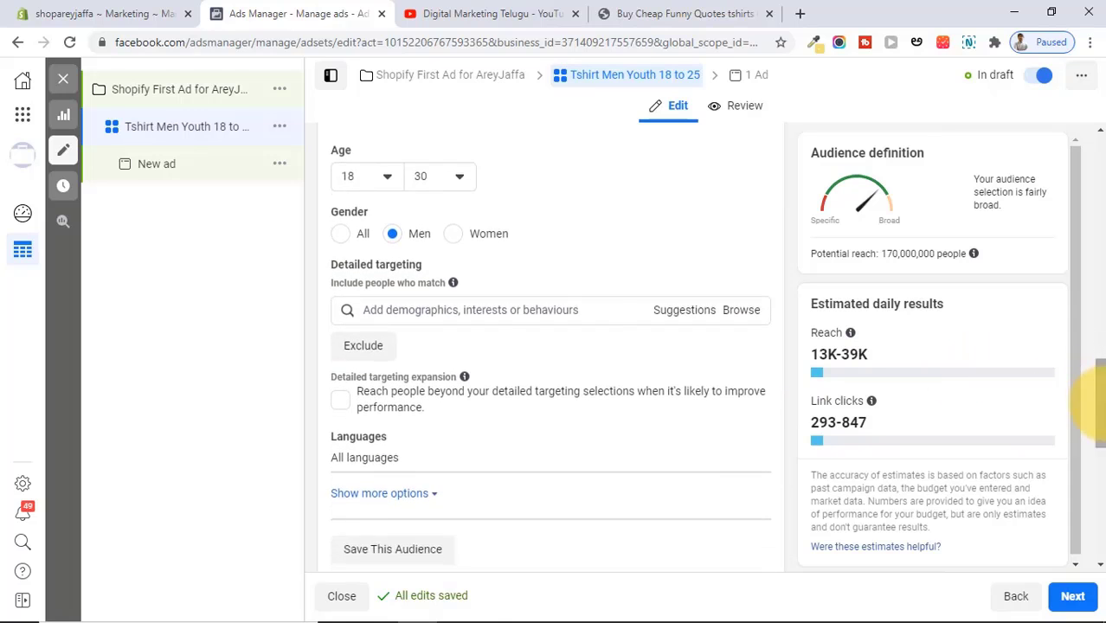
pyautogui.click(549, 310)
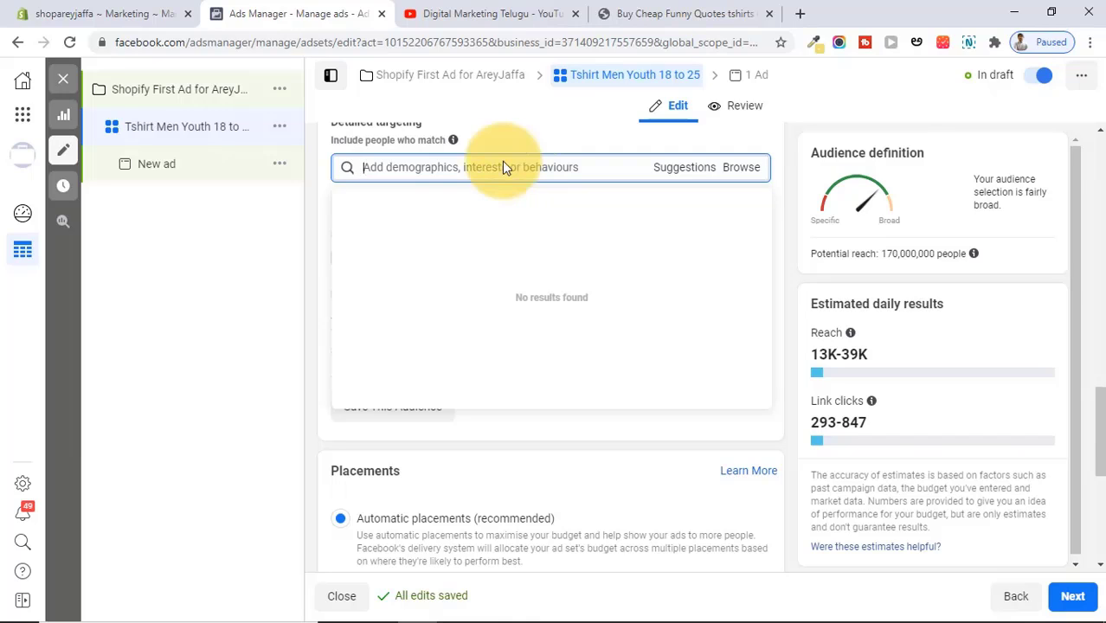
pyautogui.write('fashion')
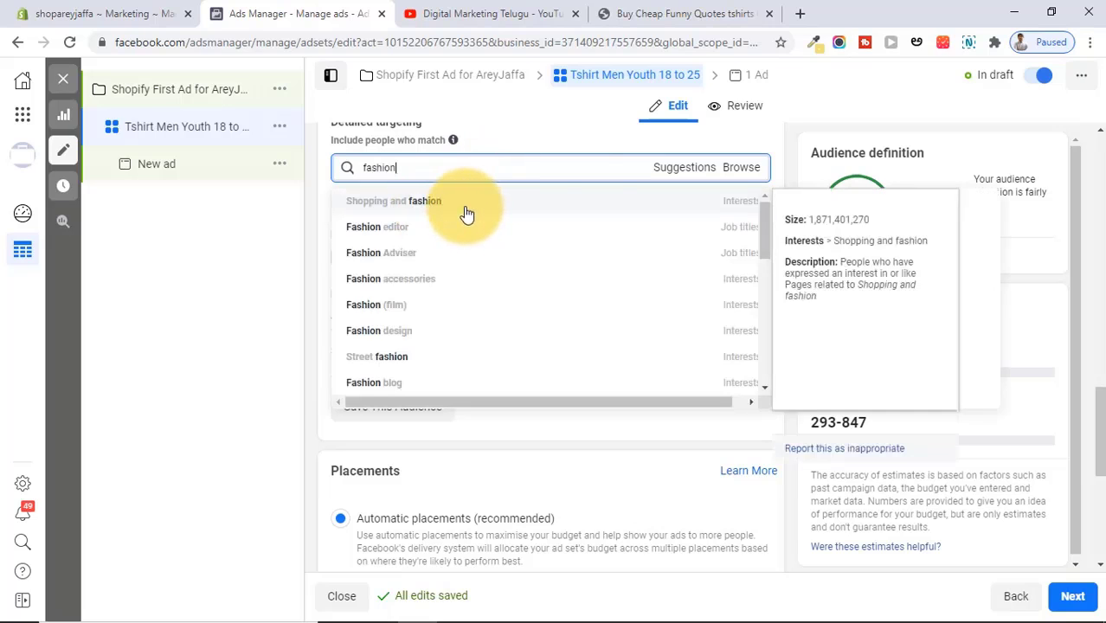
pyautogui.click(719, 206)
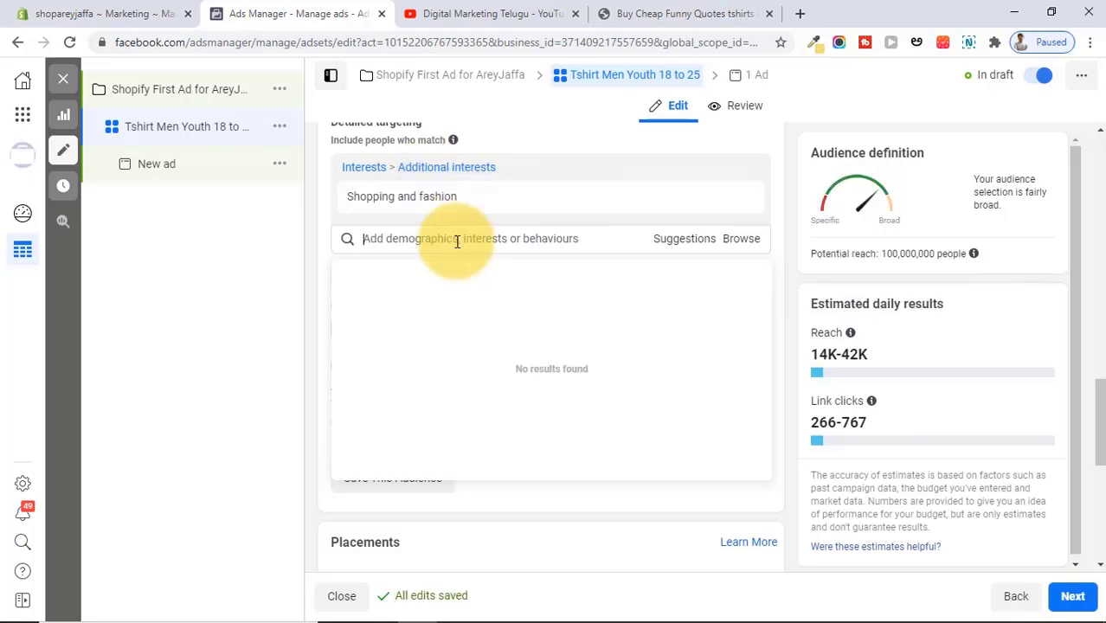
pyautogui.write('tshirt')
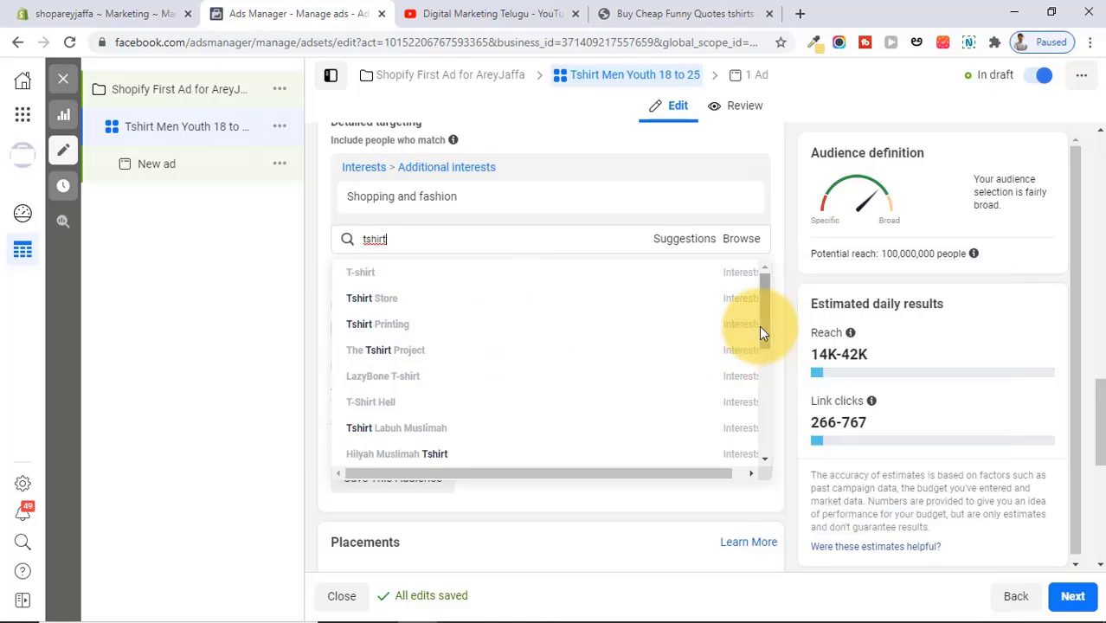
pyautogui.moveTo(762, 326); pyautogui.dragTo(764, 300)
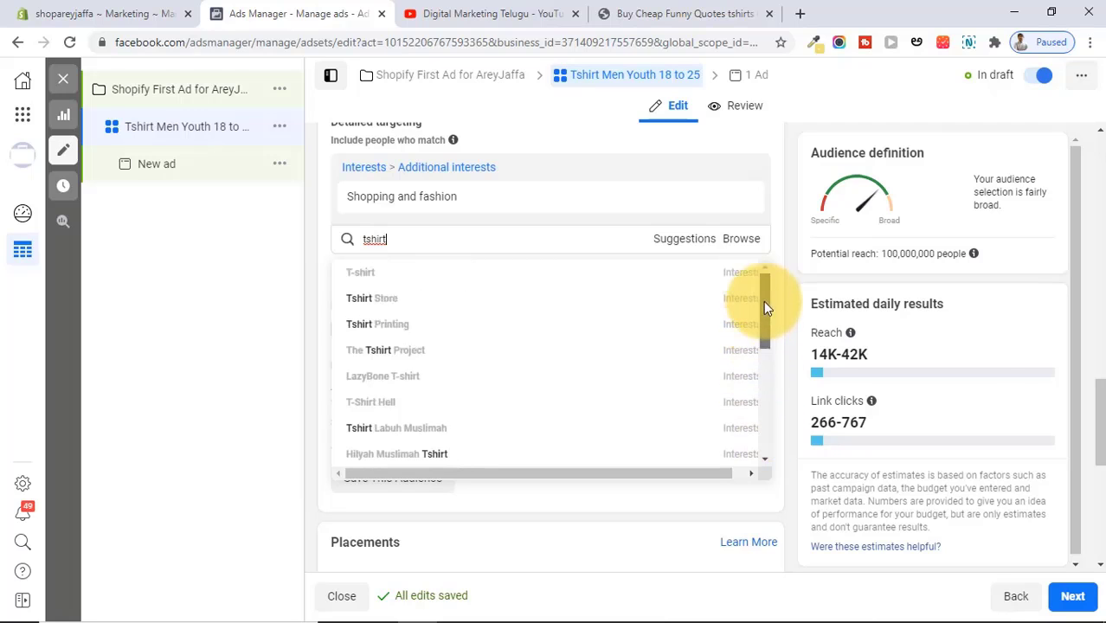
pyautogui.click(518, 292)
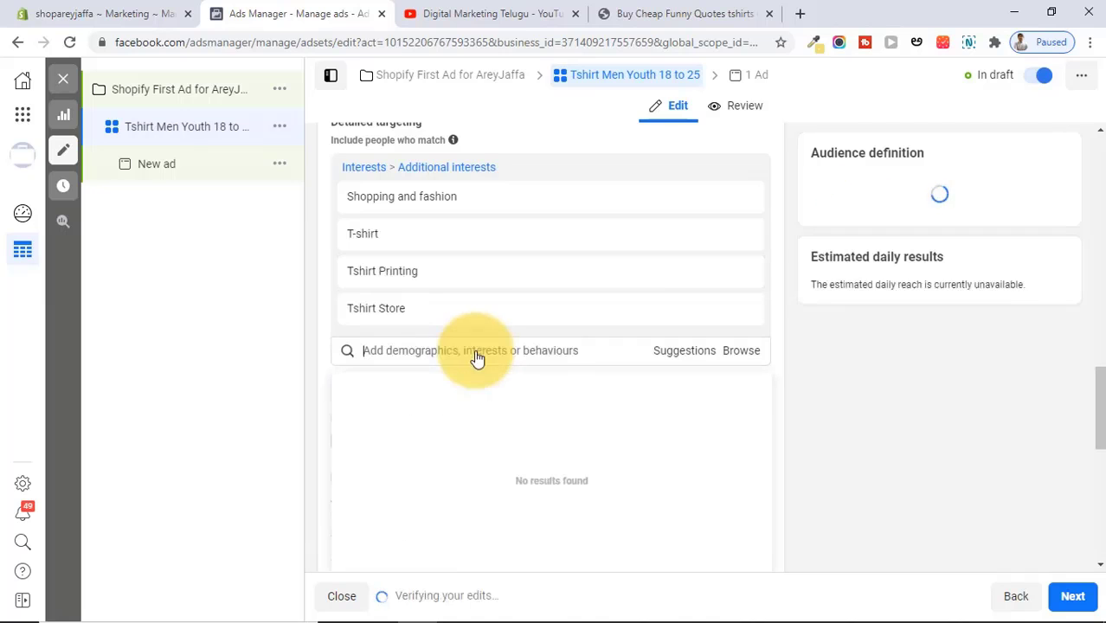
# Step: Review the chosen age, gender and interest targeting along with the estimated daily reach and link clicks
pyautogui.moveTo(1096, 392); pyautogui.dragTo(1103, 387)
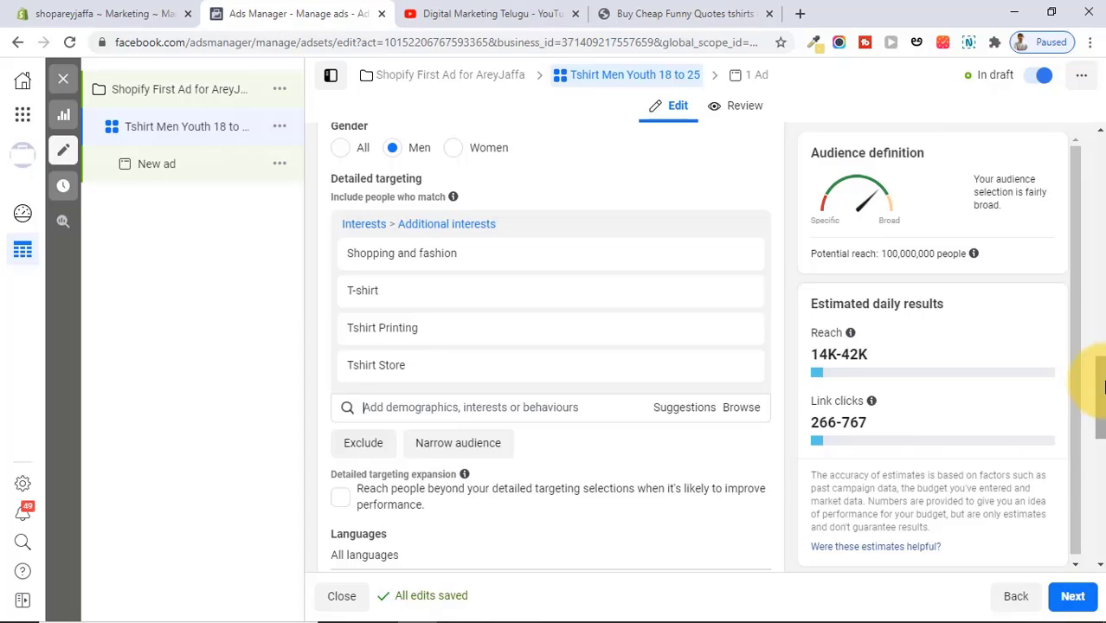
pyautogui.moveTo(391, 264)
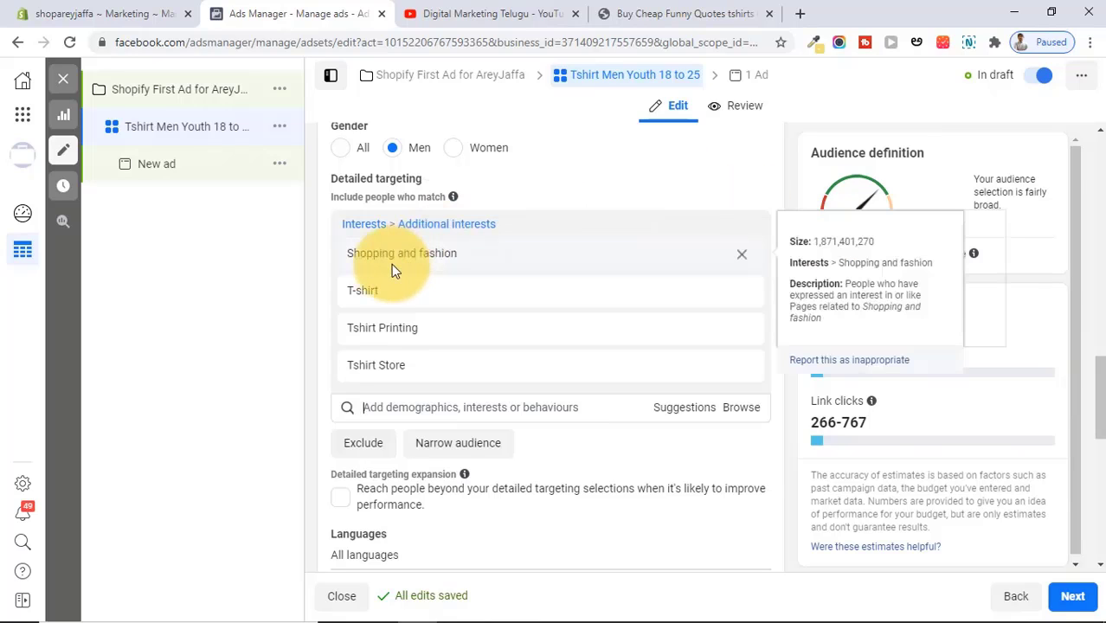
pyautogui.moveTo(412, 306)
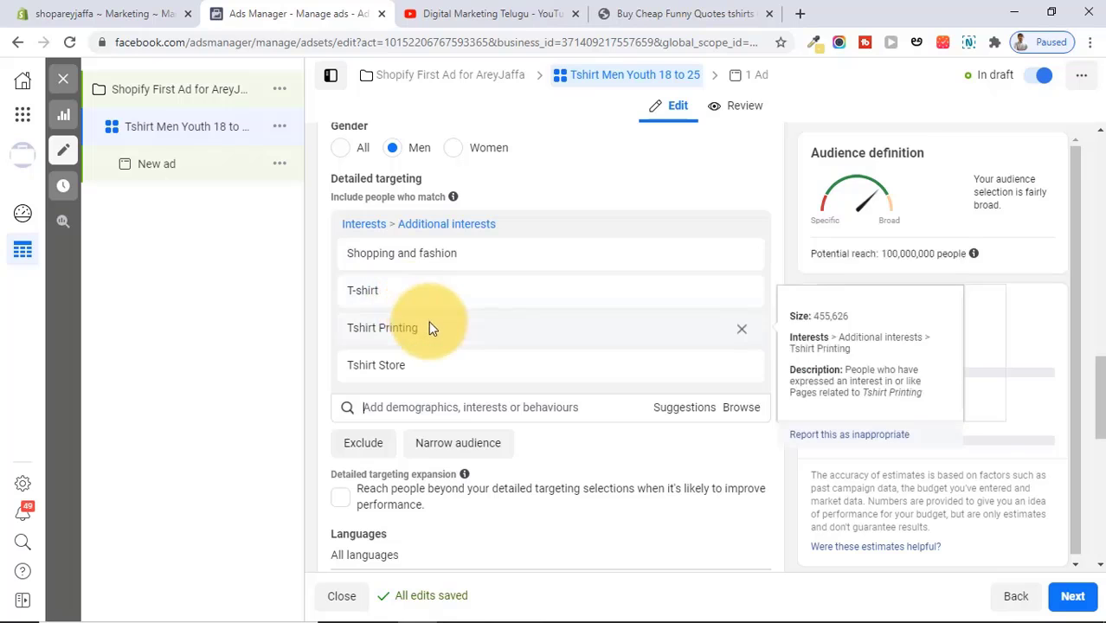
pyautogui.moveTo(436, 374)
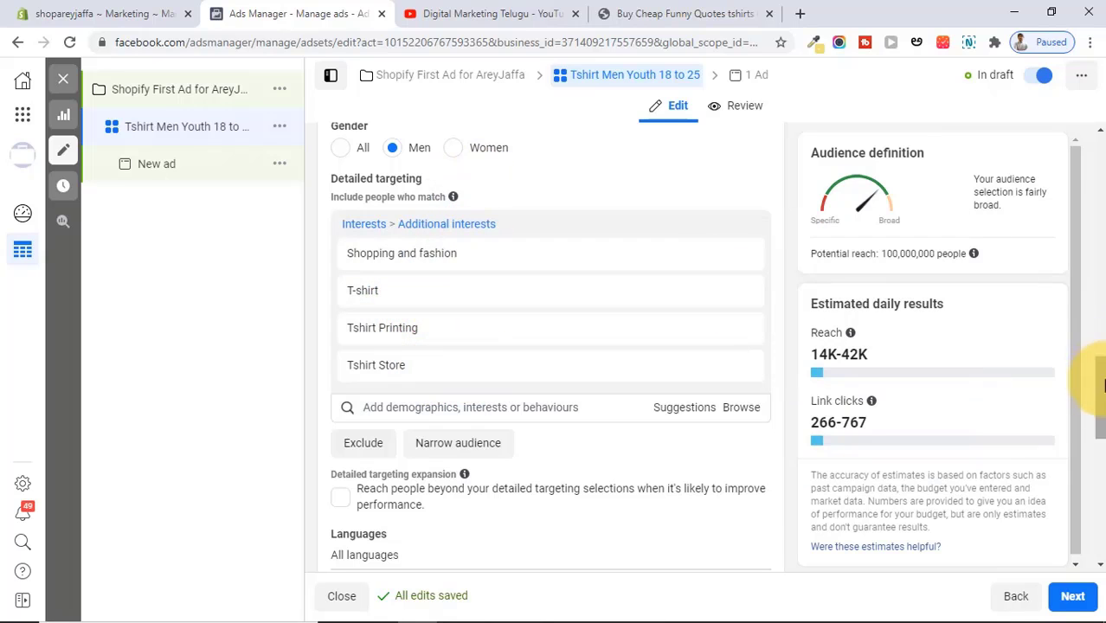
pyautogui.scroll(2, 1102, 363)
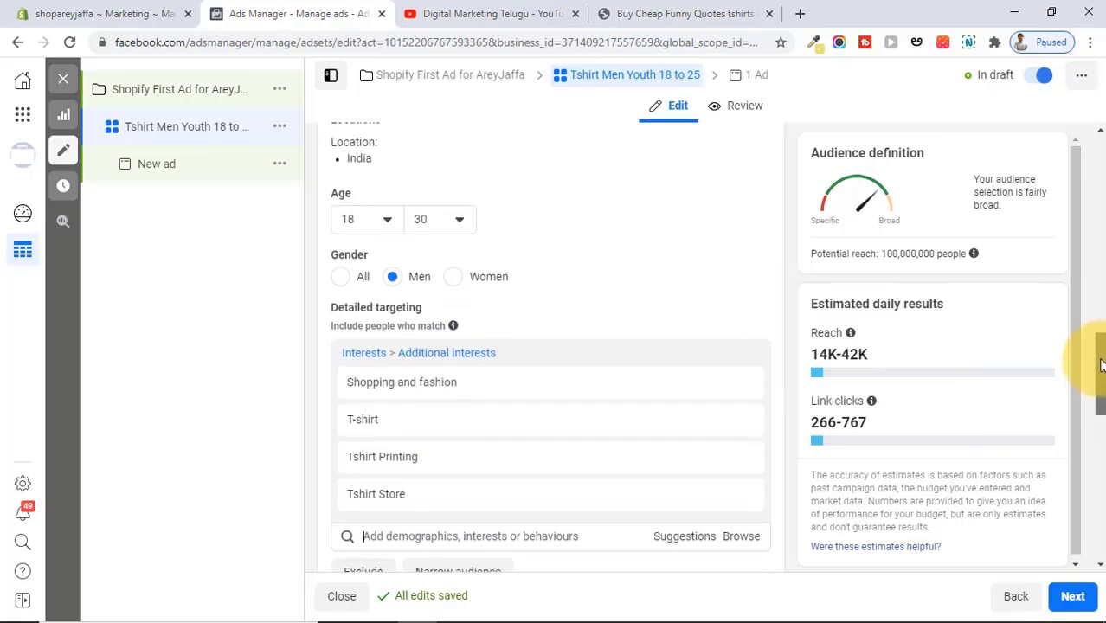
pyautogui.moveTo(1102, 363)
pyautogui.mouseDown()
pyautogui.moveTo(1099, 339)
pyautogui.moveTo(1100, 385)
pyautogui.mouseUp()
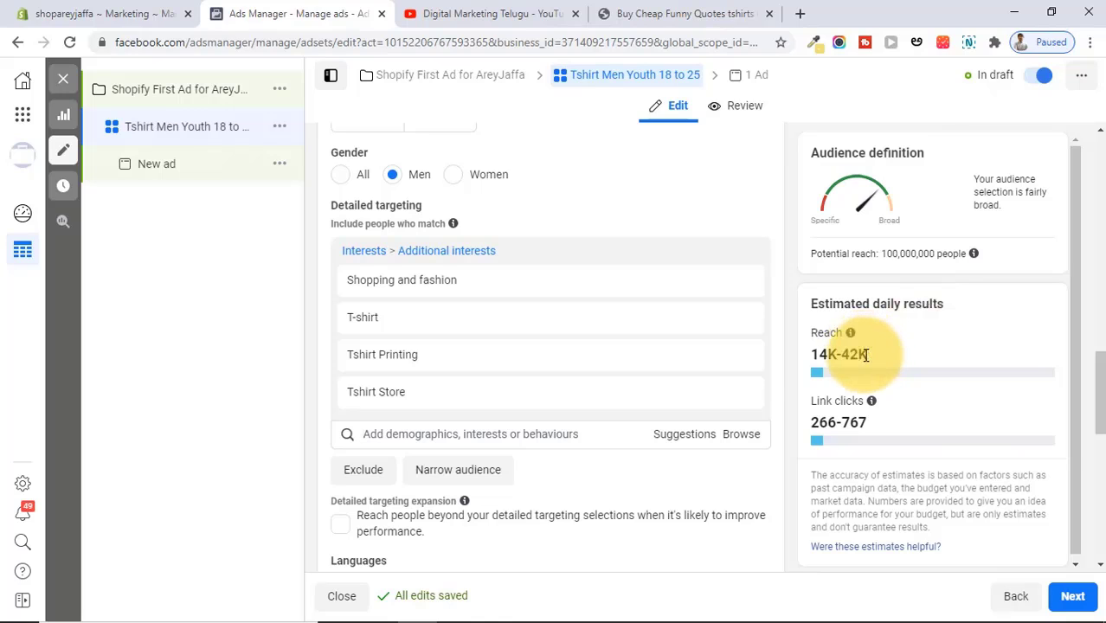
pyautogui.moveTo(866, 354); pyautogui.dragTo(813, 357)
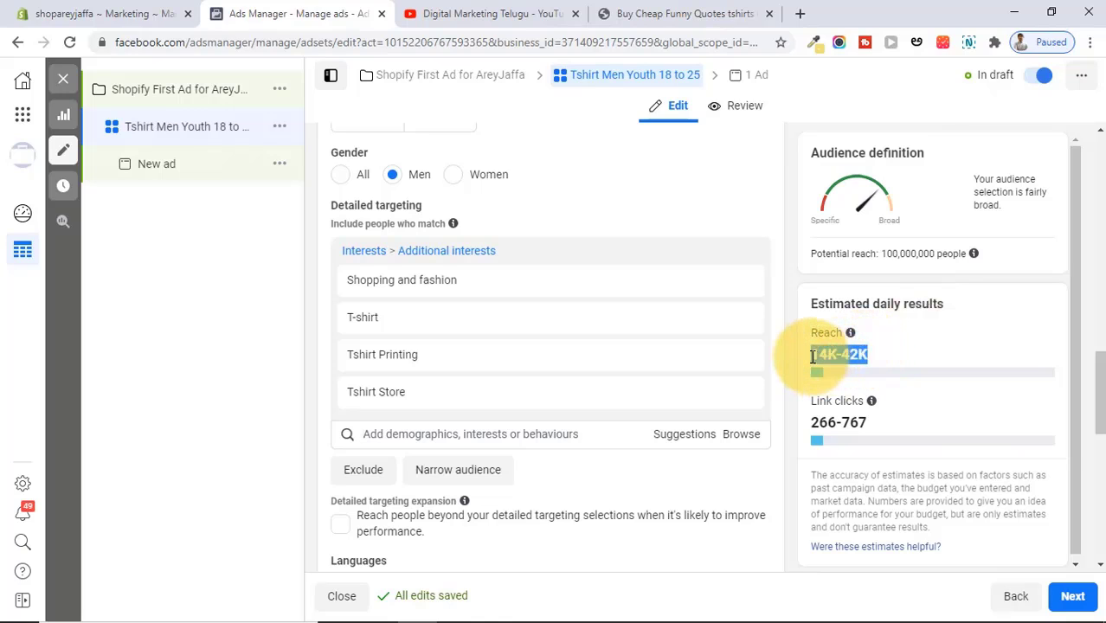
pyautogui.click(887, 426)
pyautogui.moveTo(883, 424); pyautogui.dragTo(809, 416)
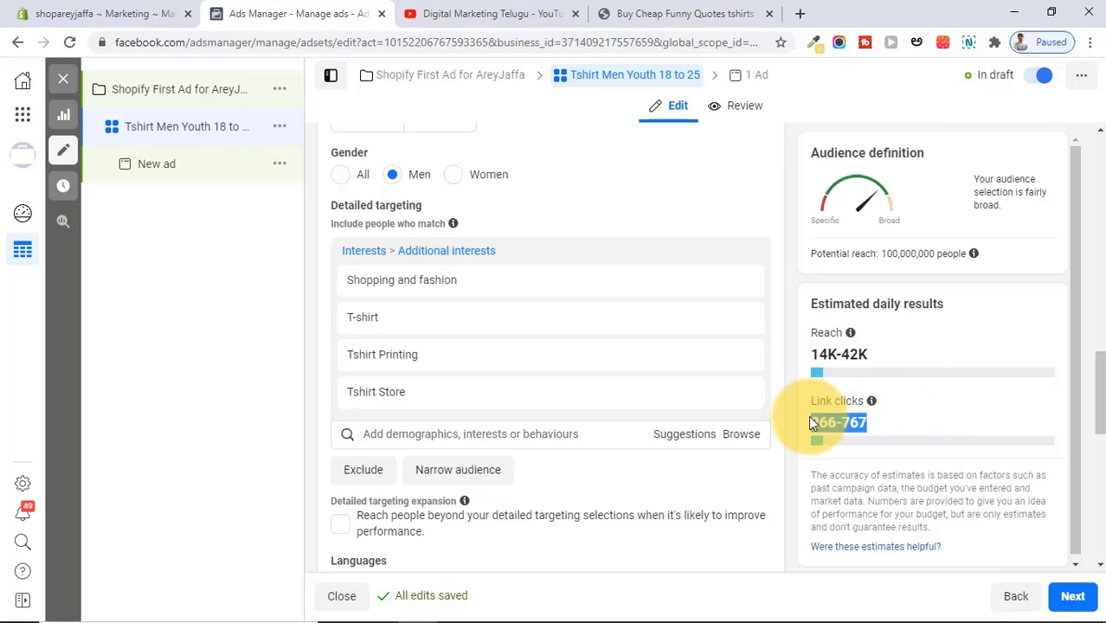
pyautogui.click(982, 343)
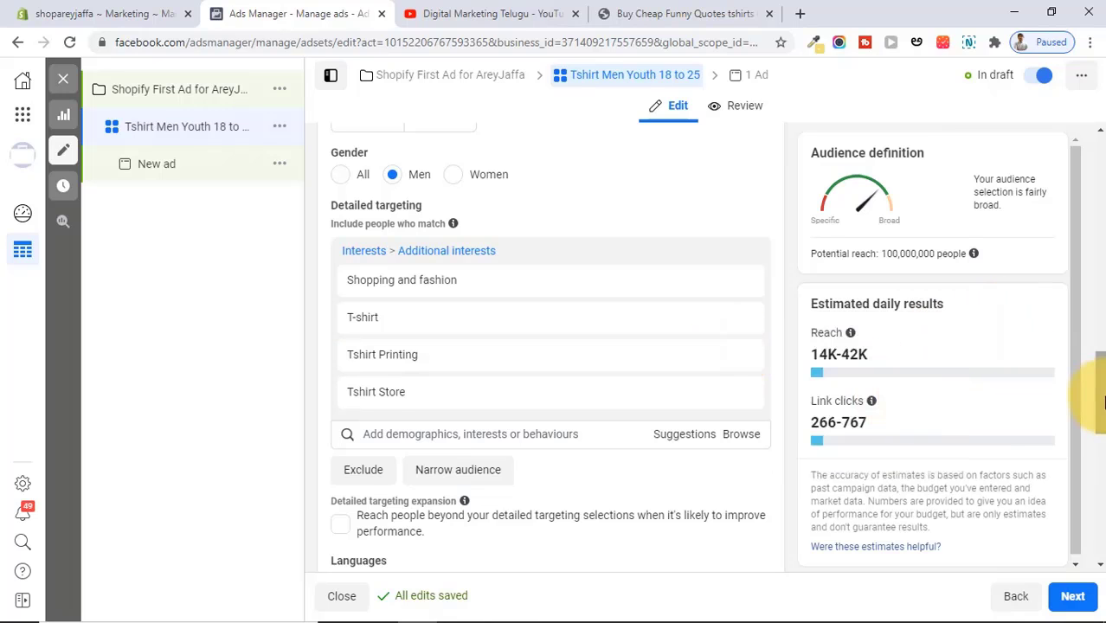
# Step: Try a daily budget of ₹1,500.00 to compare the estimated reach and link clicks, and restore it to ₹500.00
pyautogui.moveTo(1104, 401); pyautogui.dragTo(1101, 279)
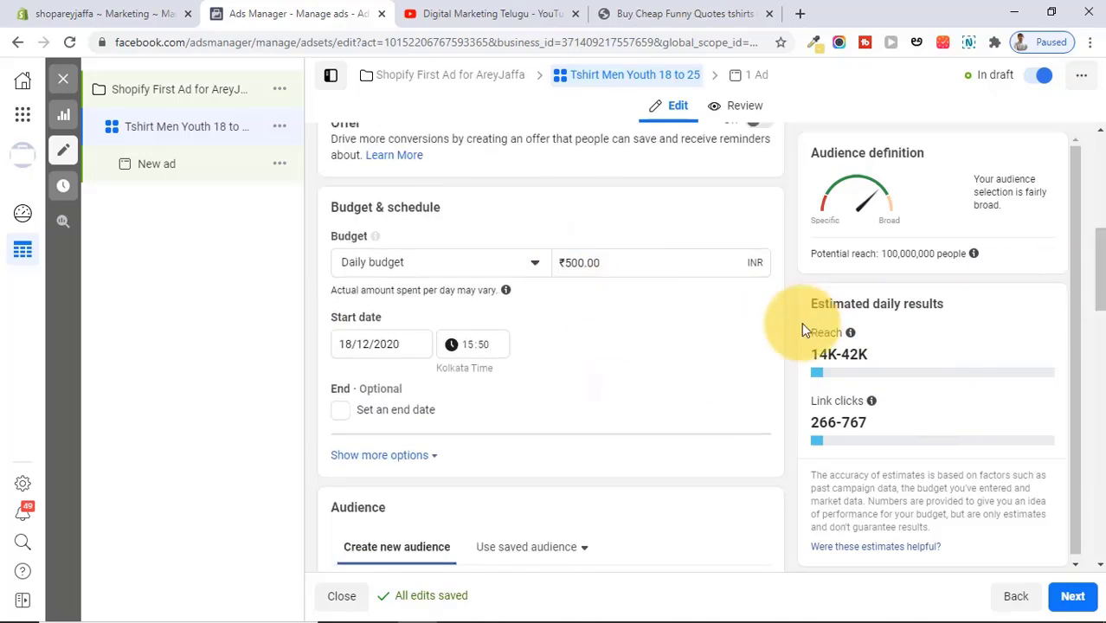
pyautogui.moveTo(870, 404)
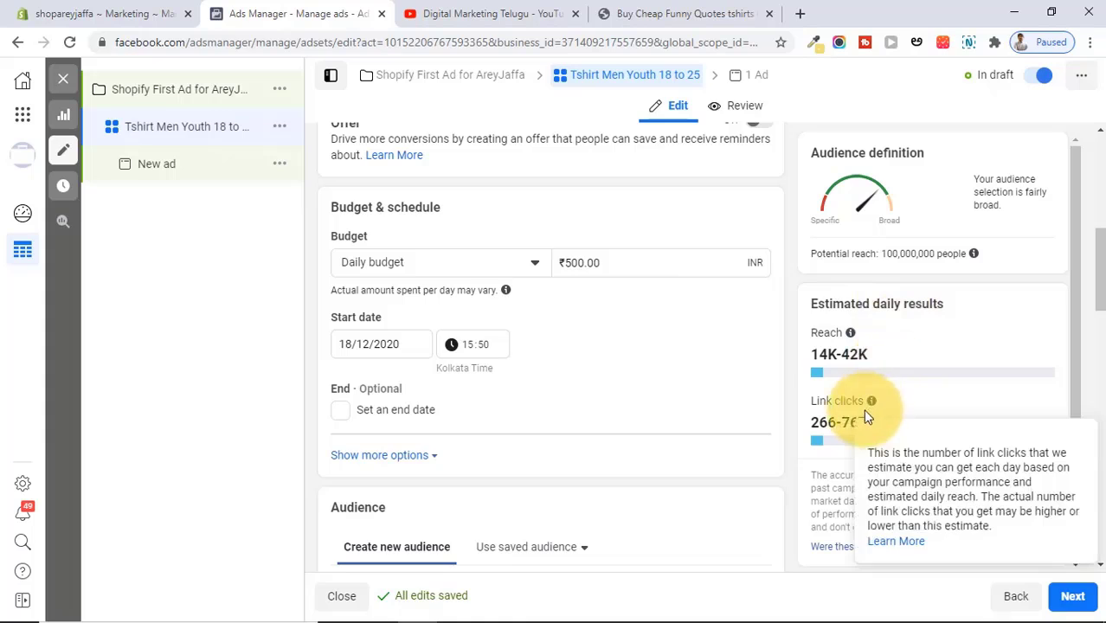
pyautogui.click(567, 264)
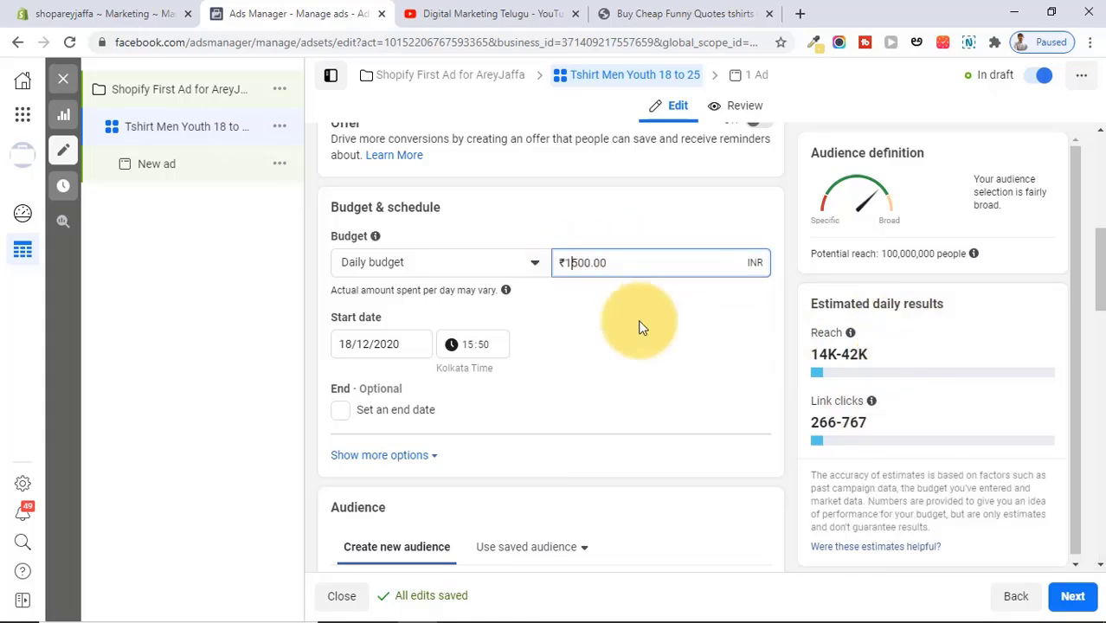
pyautogui.write('1')
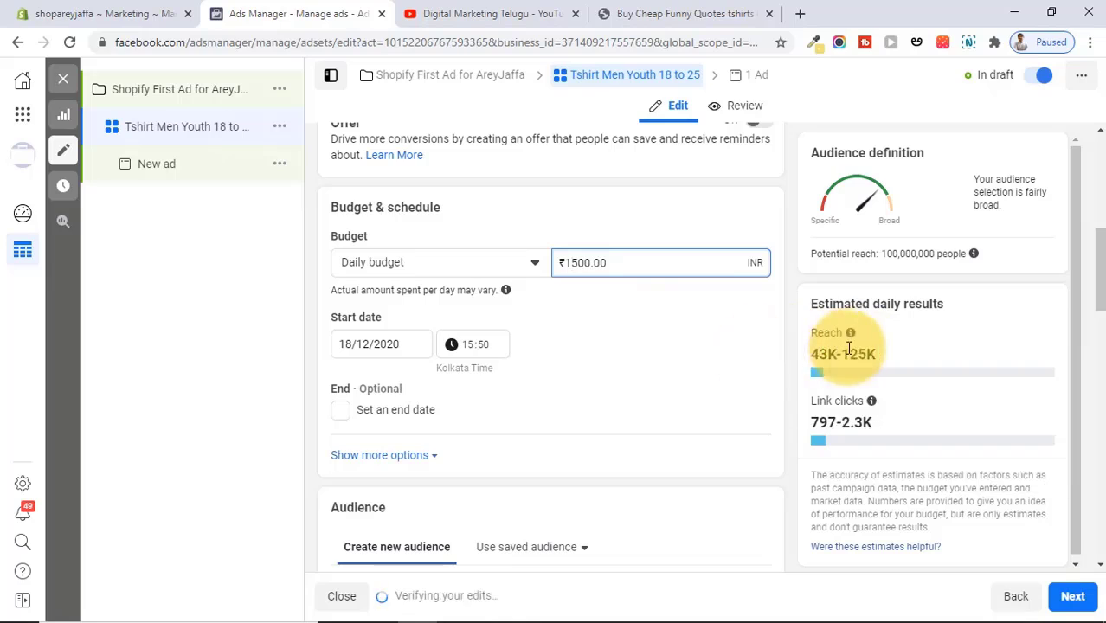
pyautogui.moveTo(812, 355); pyautogui.dragTo(853, 351)
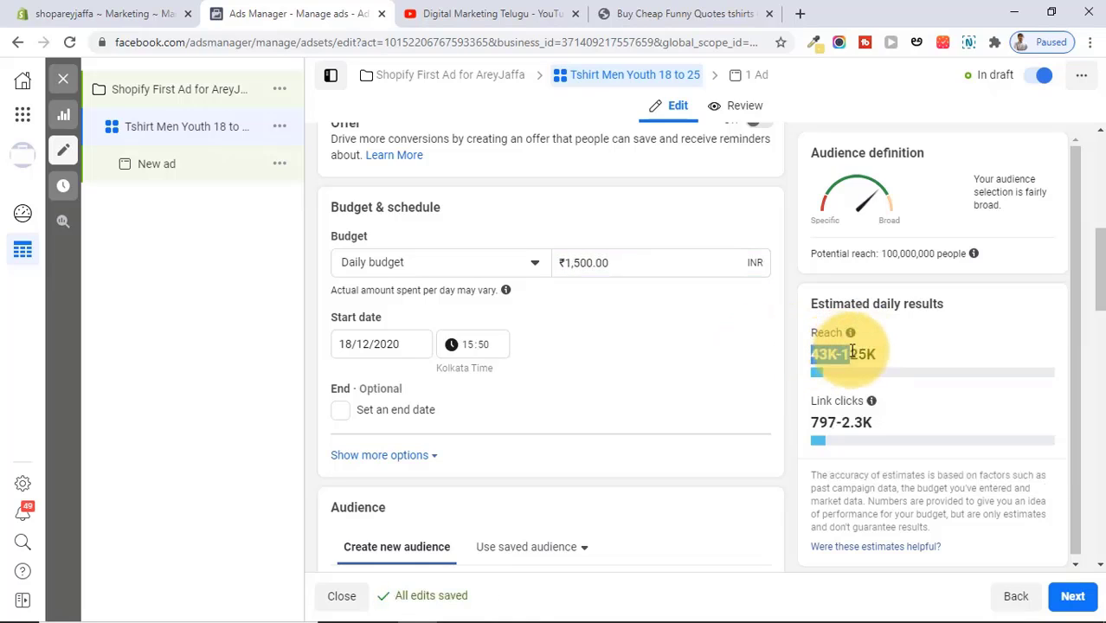
pyautogui.click(815, 420)
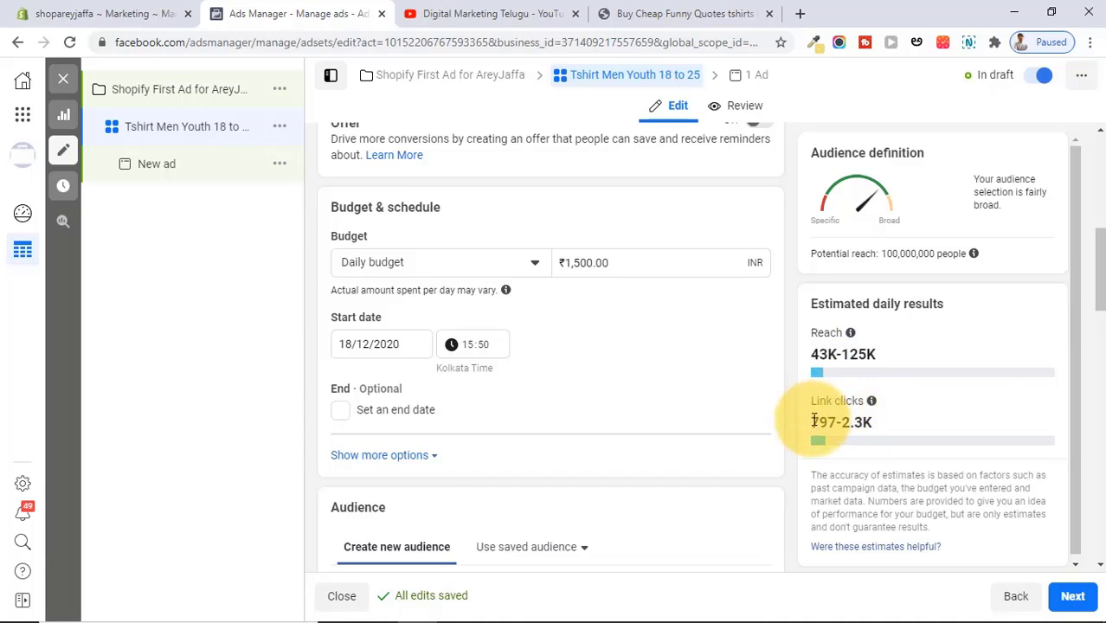
pyautogui.moveTo(815, 422); pyautogui.dragTo(845, 424)
pyautogui.moveTo(845, 424); pyautogui.dragTo(864, 423)
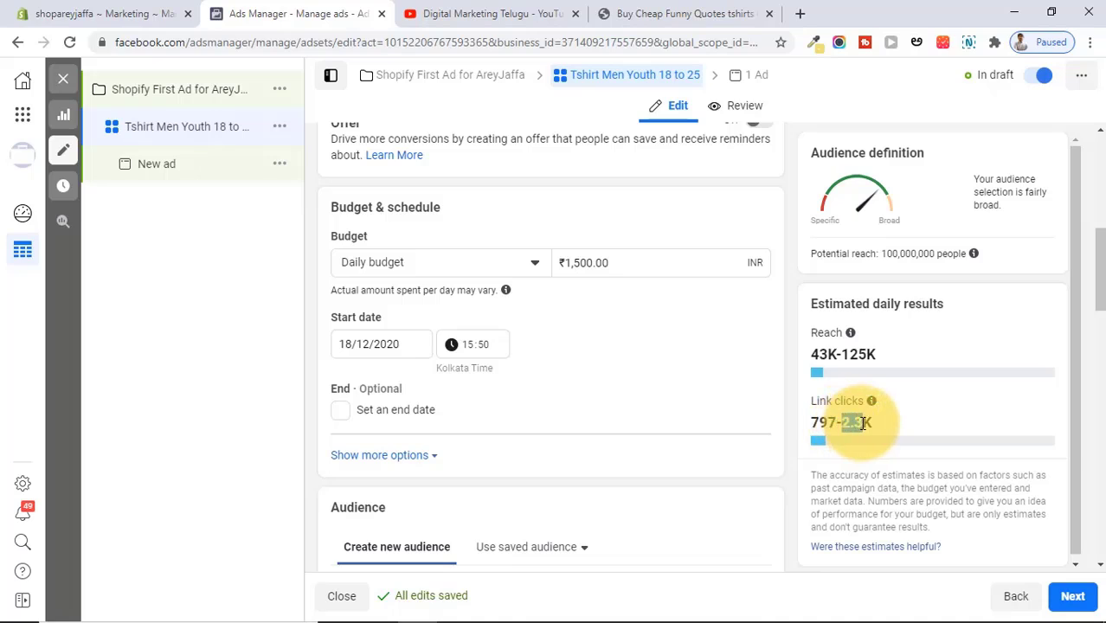
pyautogui.click(574, 262)
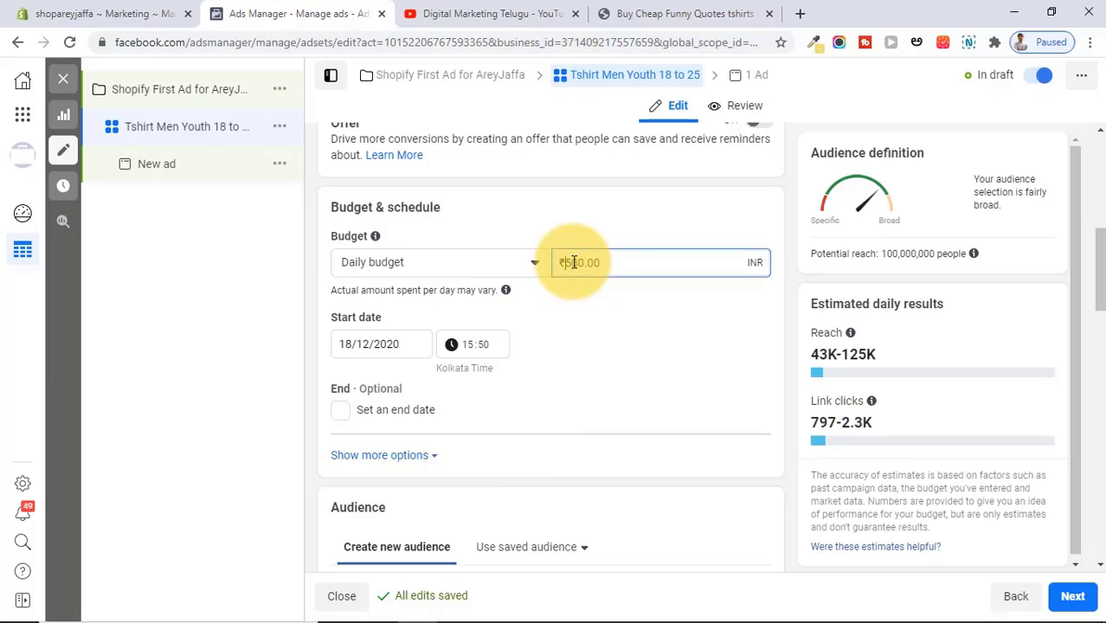
pyautogui.click(672, 200)
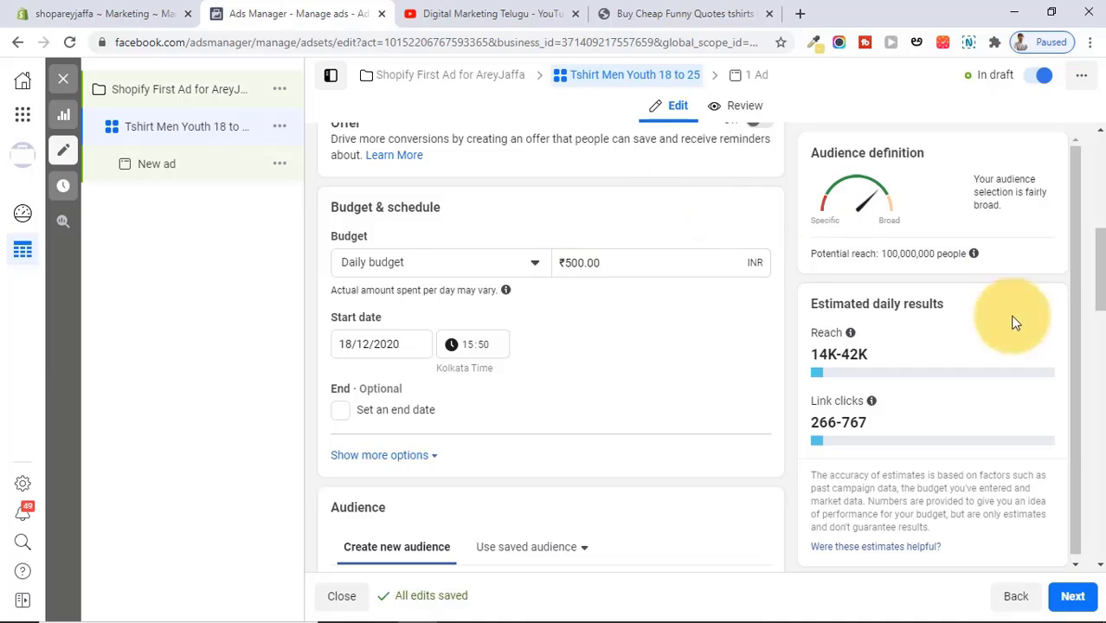
# Step: Switch the ad set to manual placements and exclude the Messenger and Audience Network platforms
pyautogui.moveTo(1095, 264); pyautogui.dragTo(1102, 493)
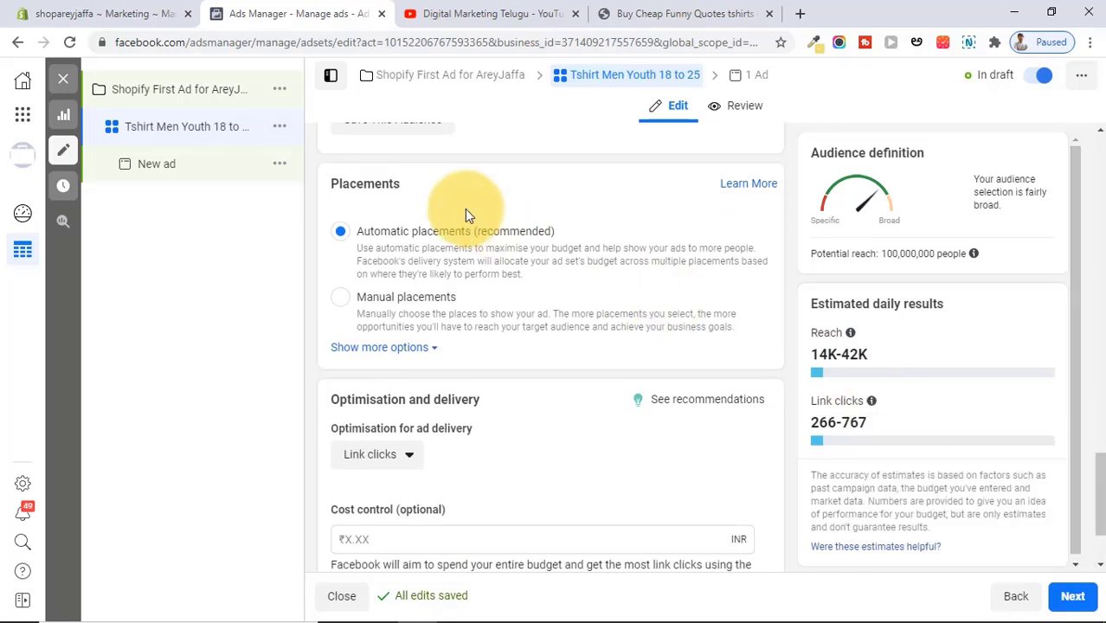
pyautogui.click(342, 300)
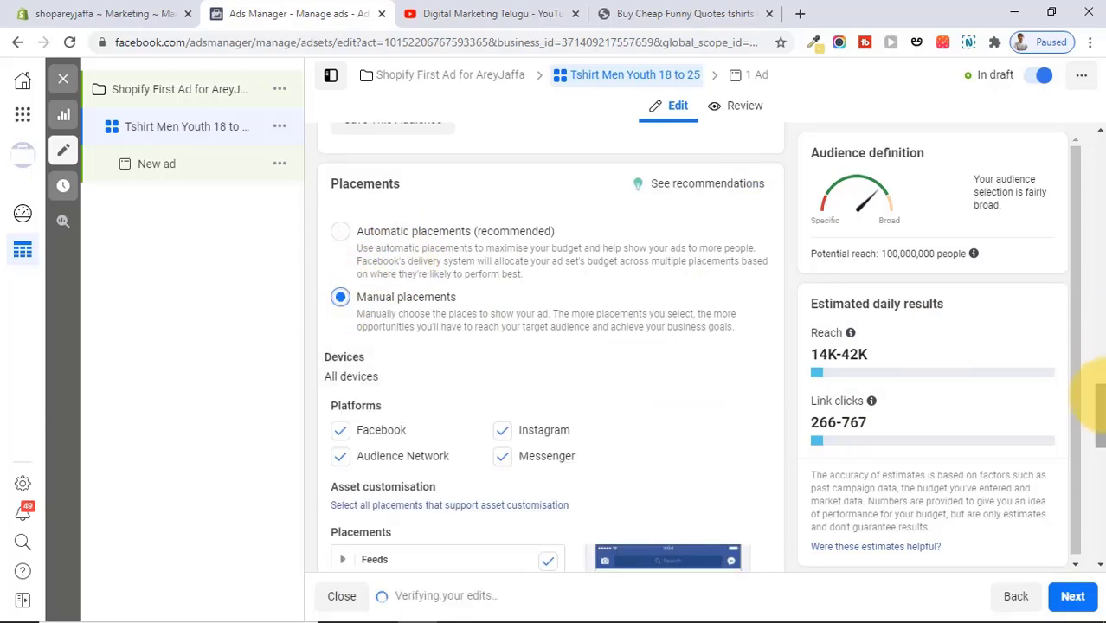
pyautogui.moveTo(1102, 402); pyautogui.dragTo(1101, 436)
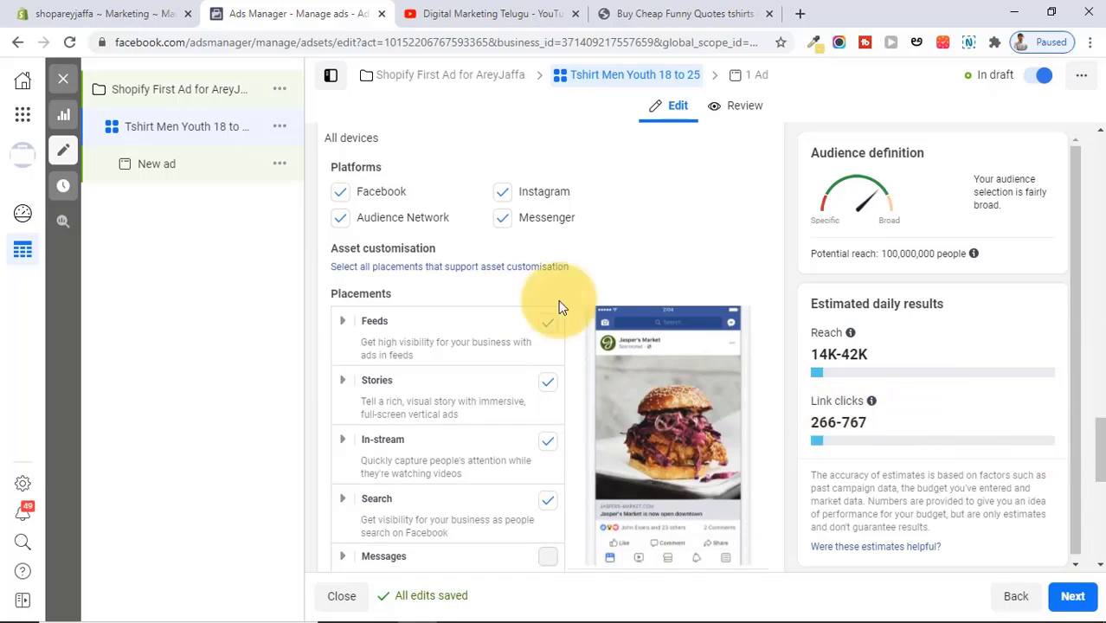
pyautogui.click(502, 218)
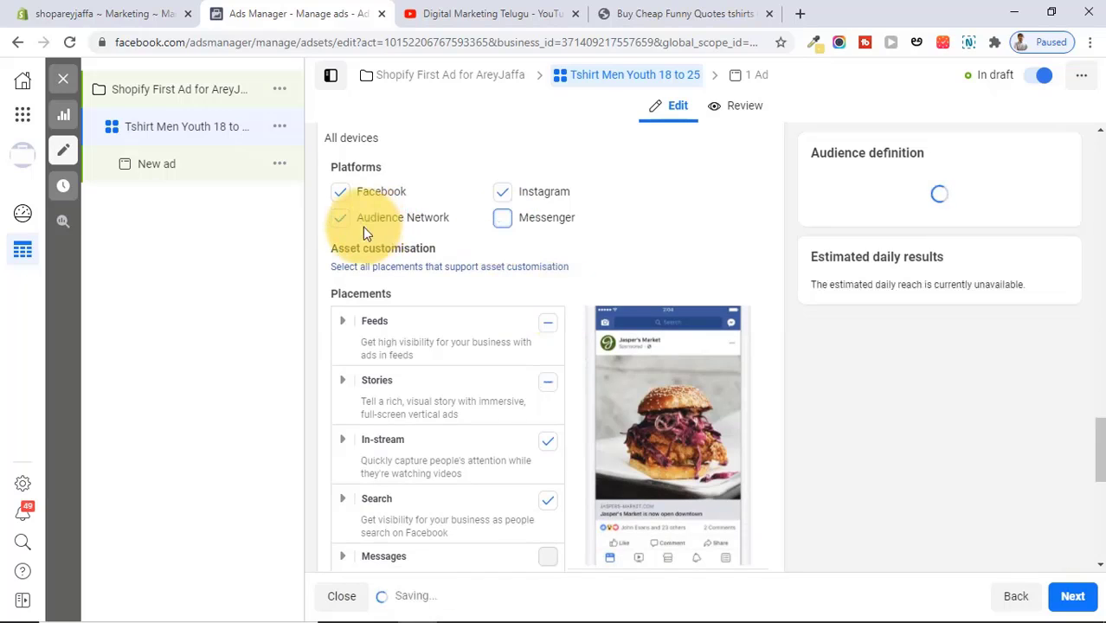
pyautogui.click(344, 223)
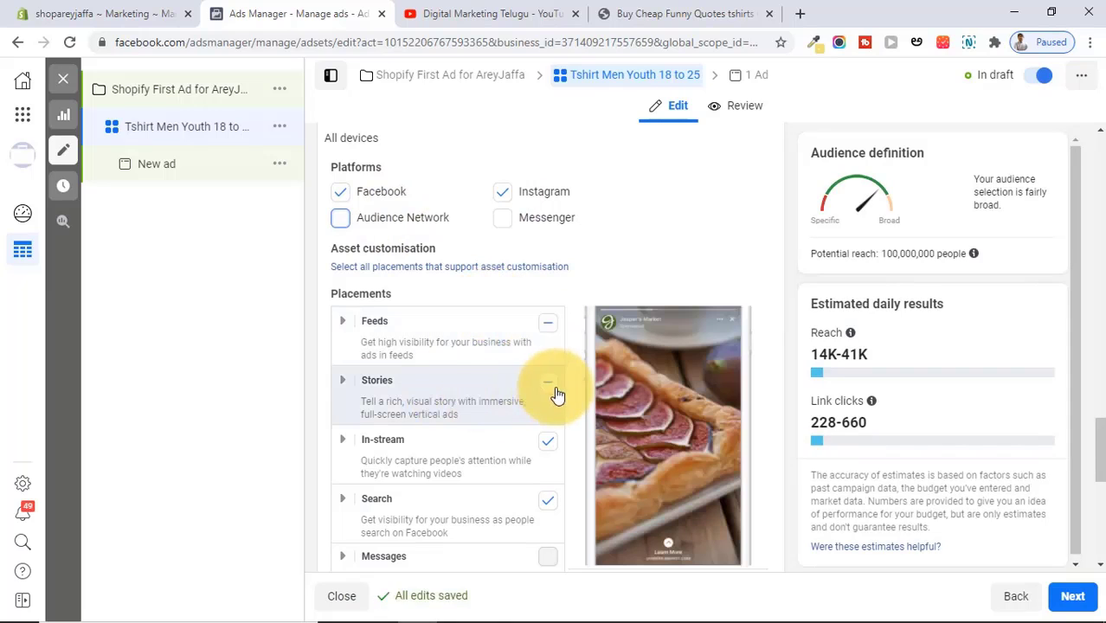
# Step: Exclude Facebook Stories and Instagram Stories from the ad set's placements
pyautogui.moveTo(378, 383); pyautogui.dragTo(357, 383)
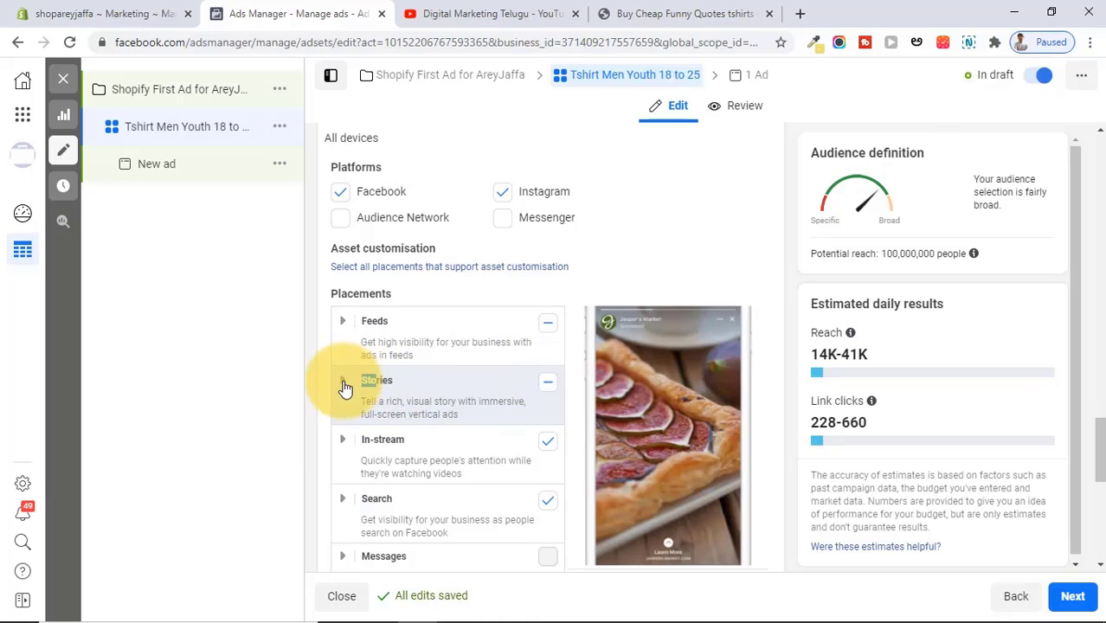
pyautogui.click(344, 385)
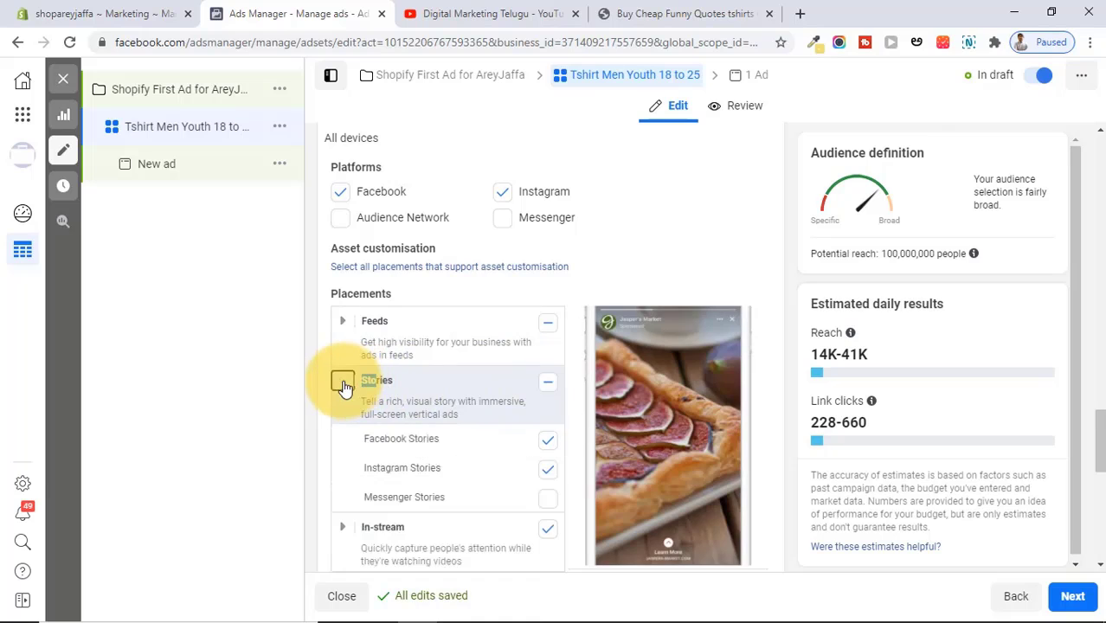
pyautogui.click(549, 449)
pyautogui.click(549, 471)
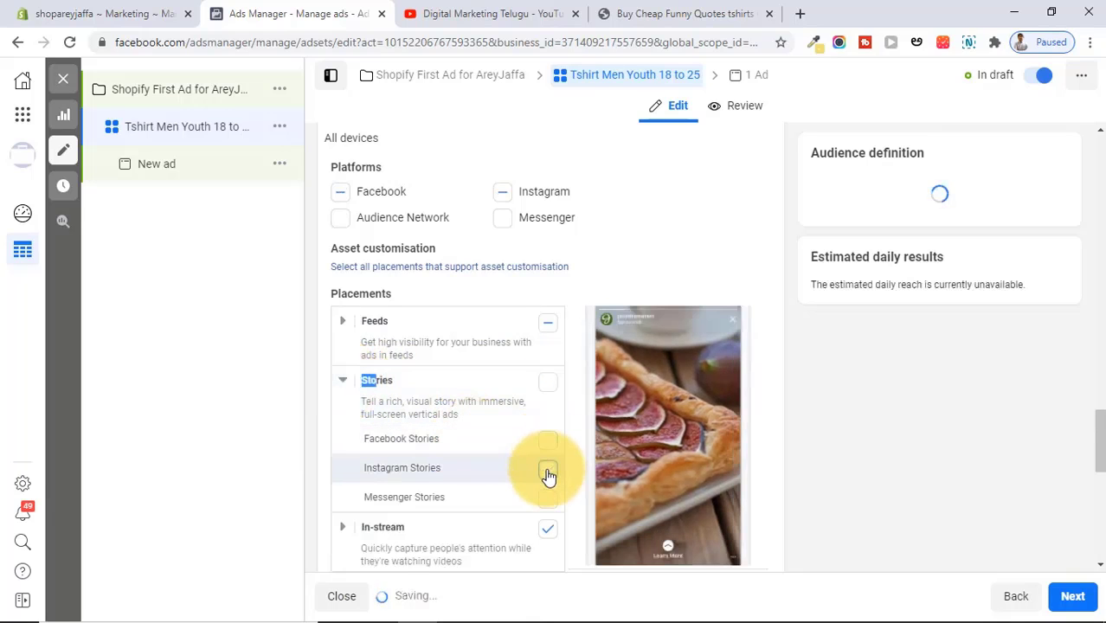
pyautogui.click(344, 384)
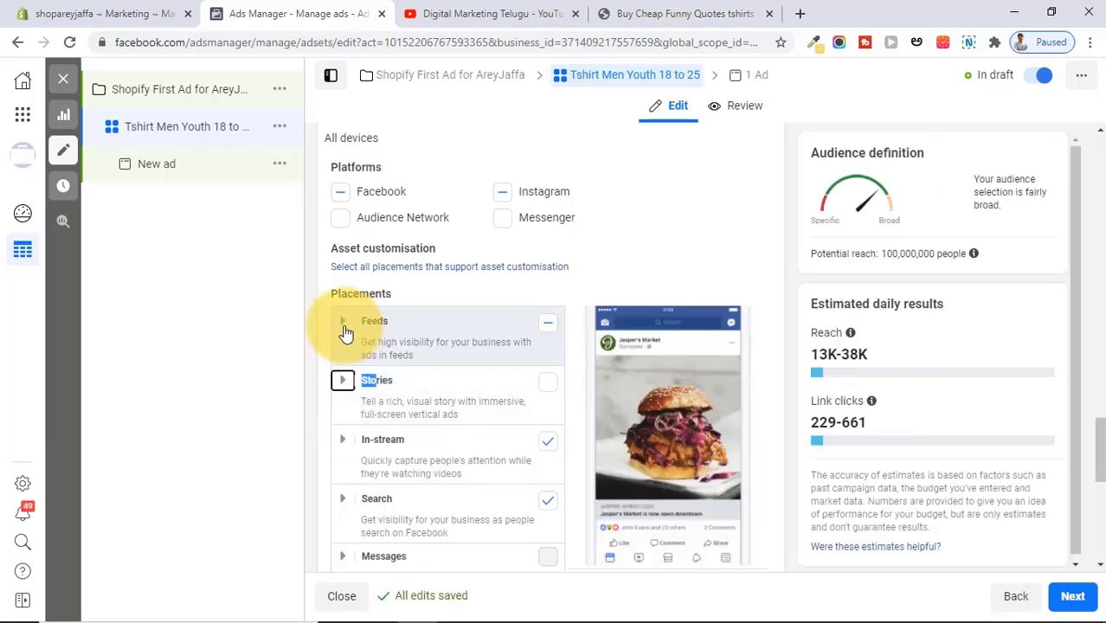
# Step: Limit the ad set's placements to Facebook News Feed and Instagram feed, excluding all other feed, in-stream, search, in-article and apps placements
pyautogui.click(342, 321)
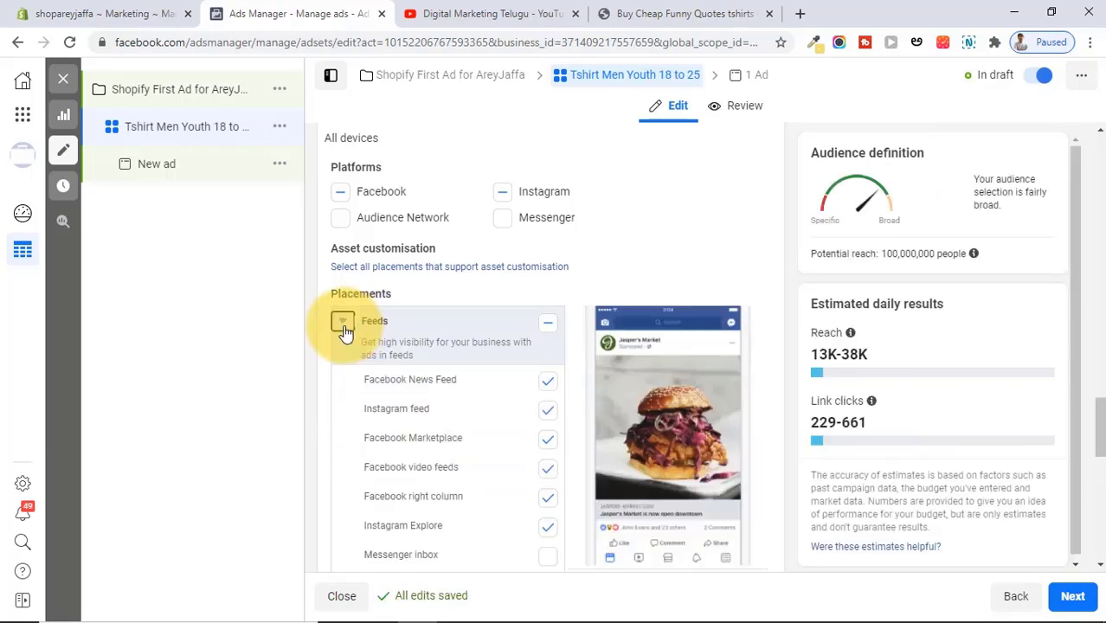
pyautogui.click(548, 440)
pyautogui.click(548, 469)
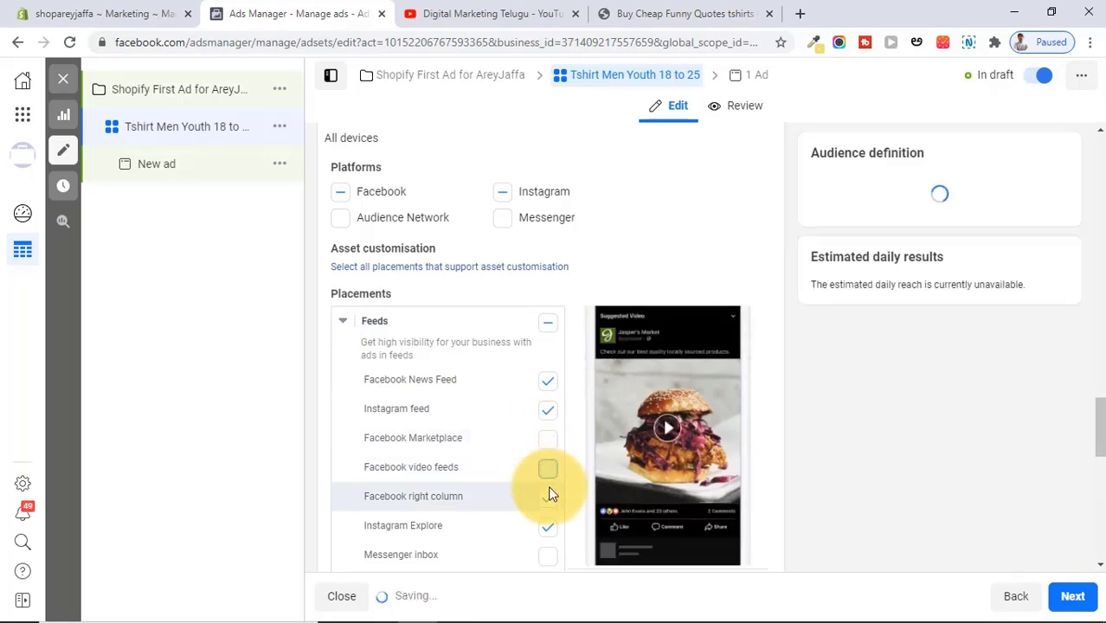
pyautogui.click(552, 502)
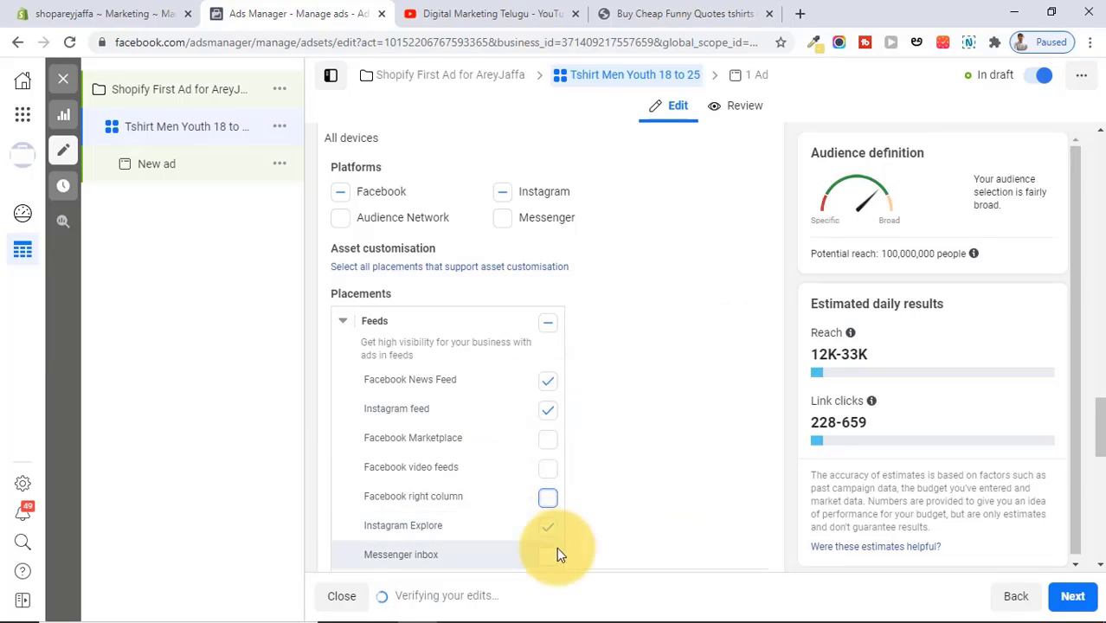
pyautogui.click(550, 528)
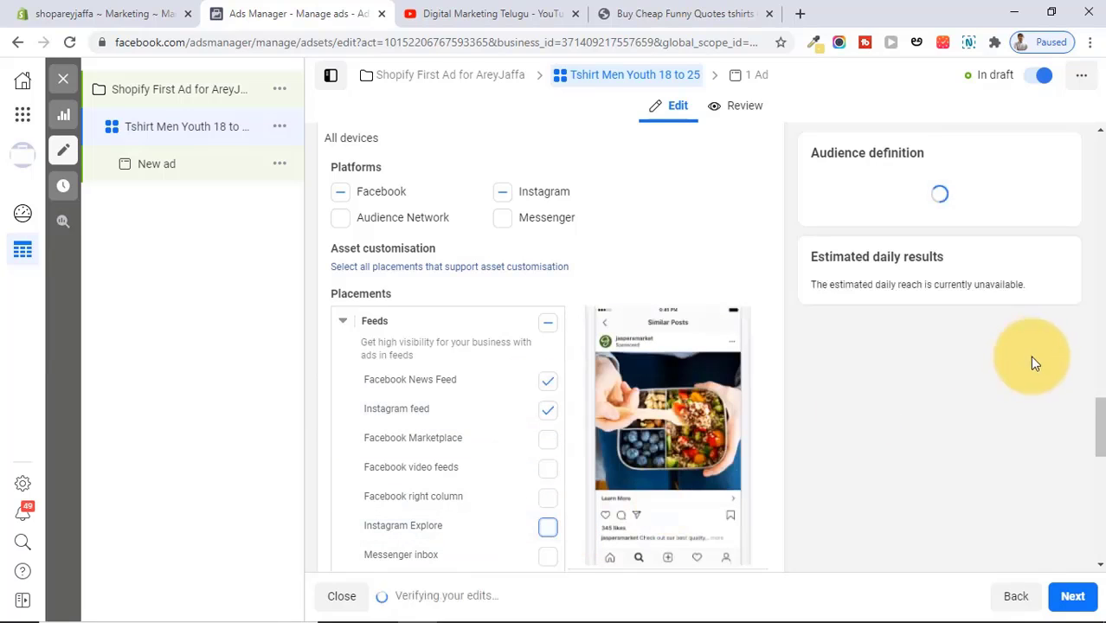
pyautogui.scroll(-2, 409, 256)
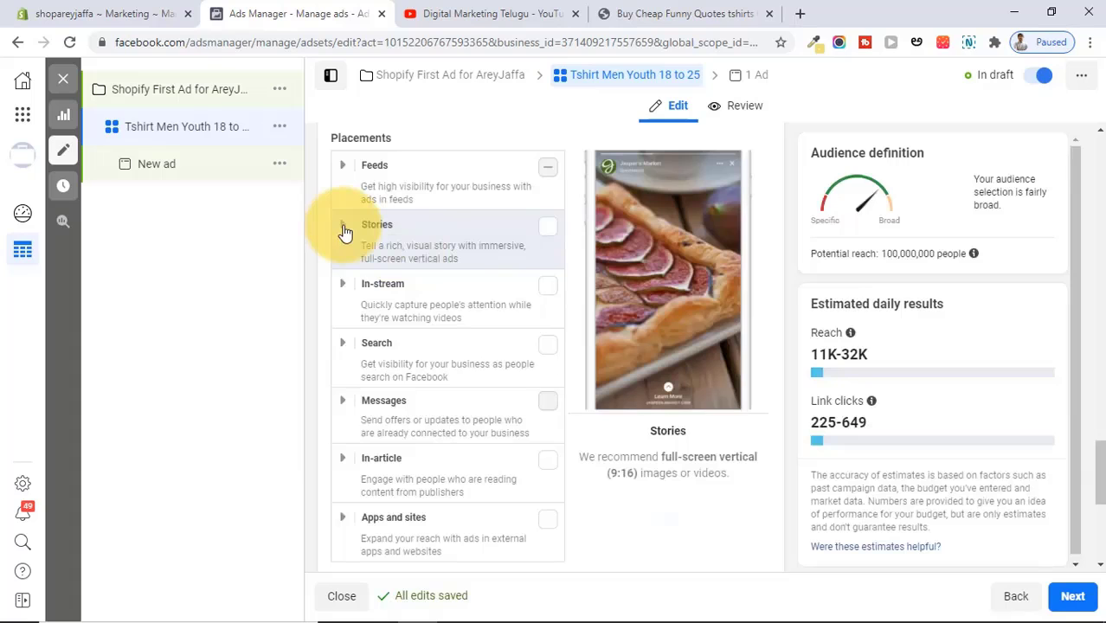
pyautogui.click(343, 228)
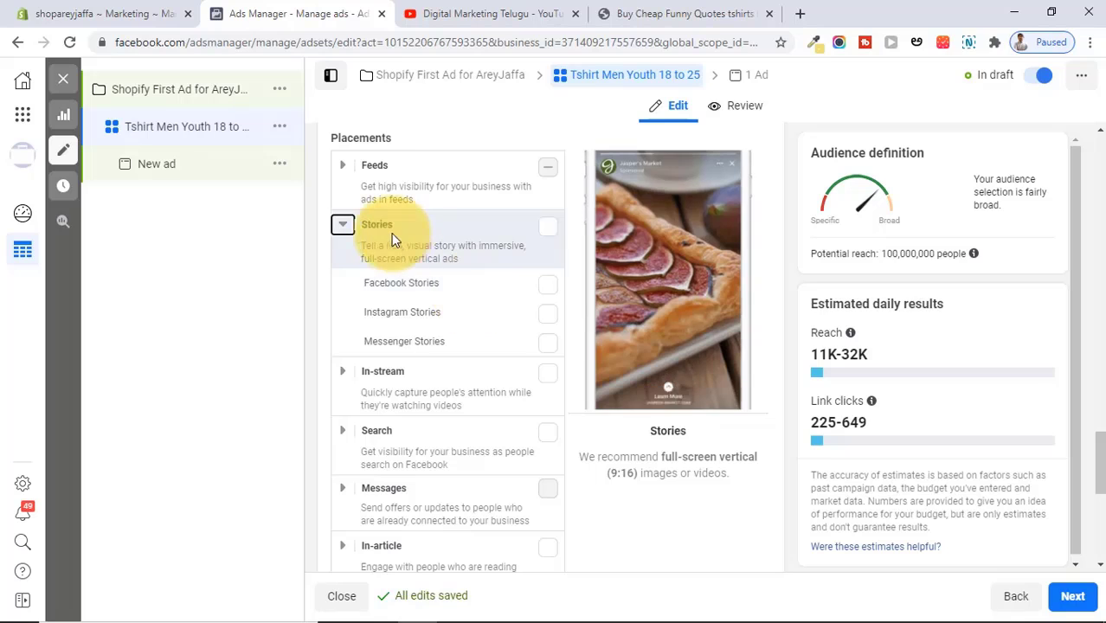
pyautogui.click(343, 226)
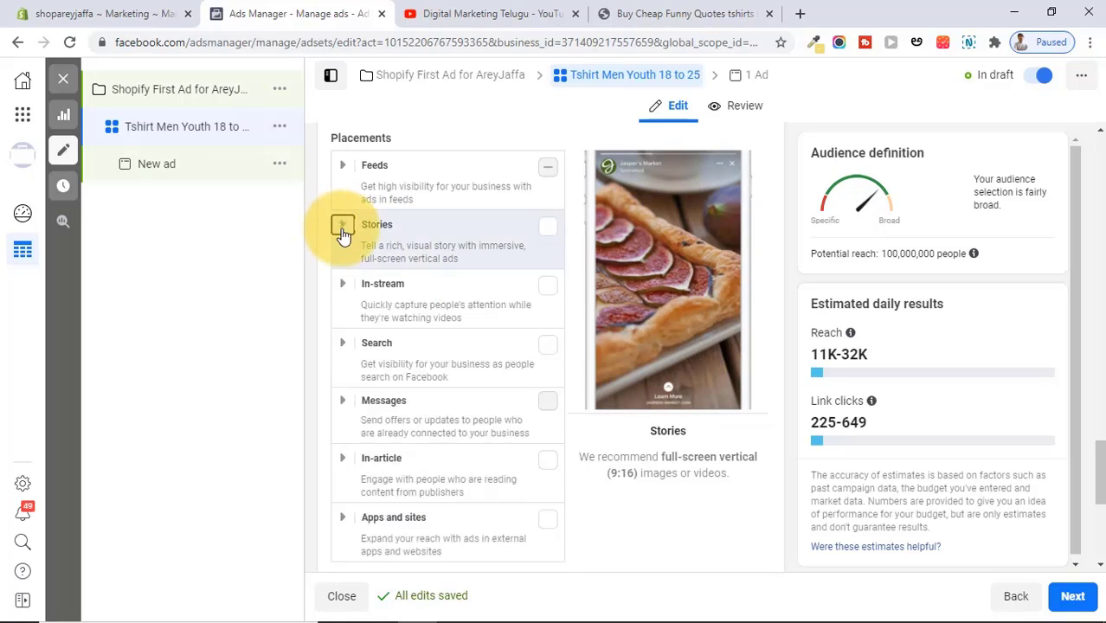
pyautogui.click(350, 178)
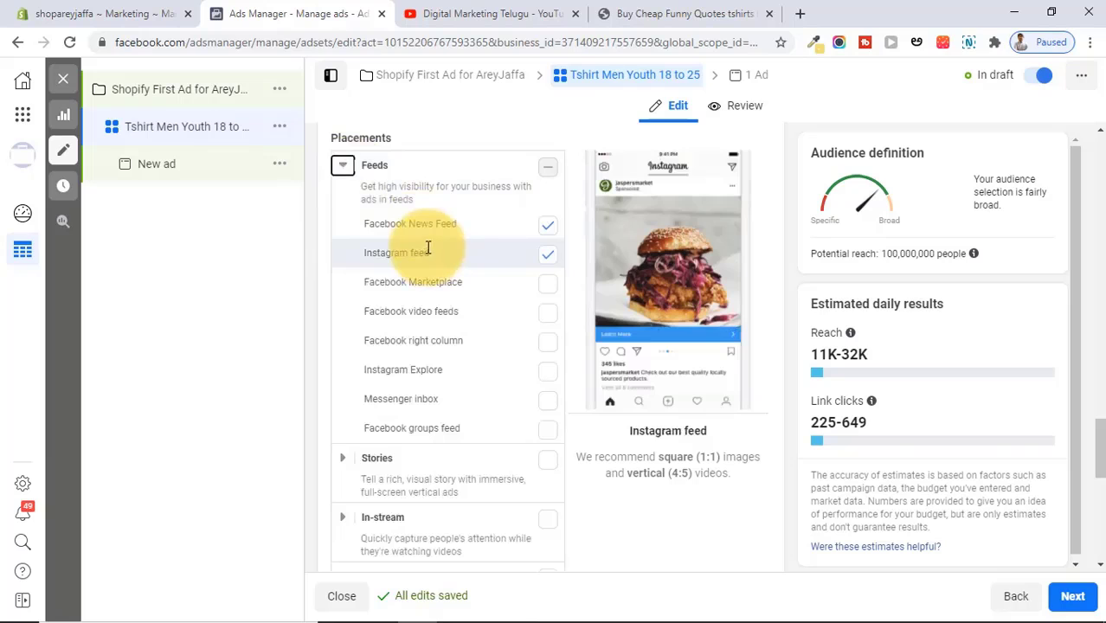
# Step: Choose Link clicks as the ad set's optimisation for ad delivery
pyautogui.scroll(-7, 554, 364)
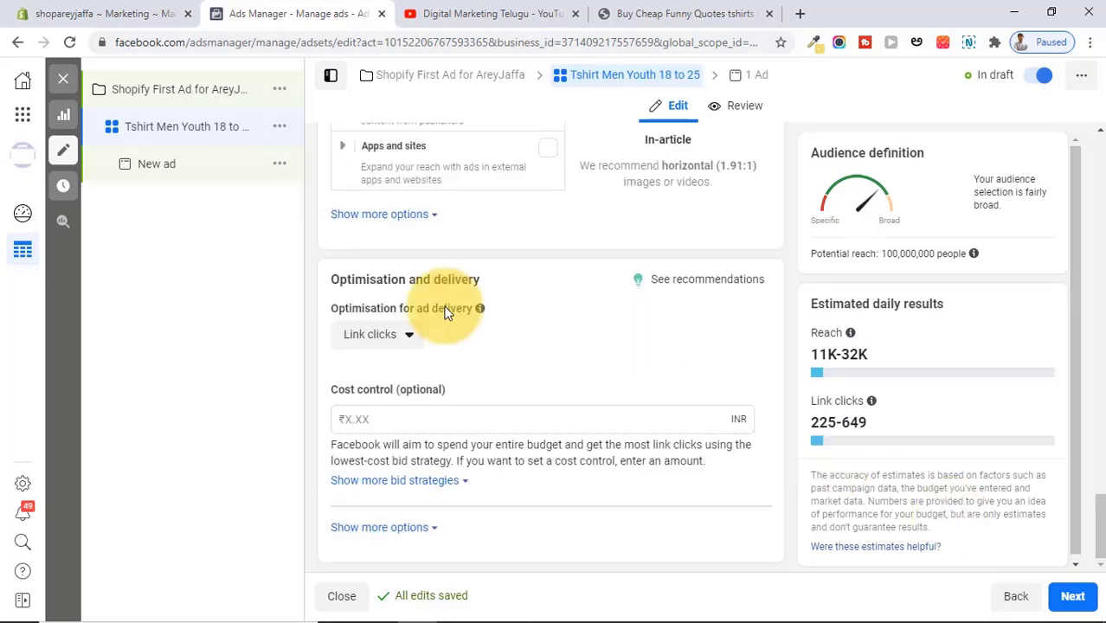
pyautogui.click(389, 338)
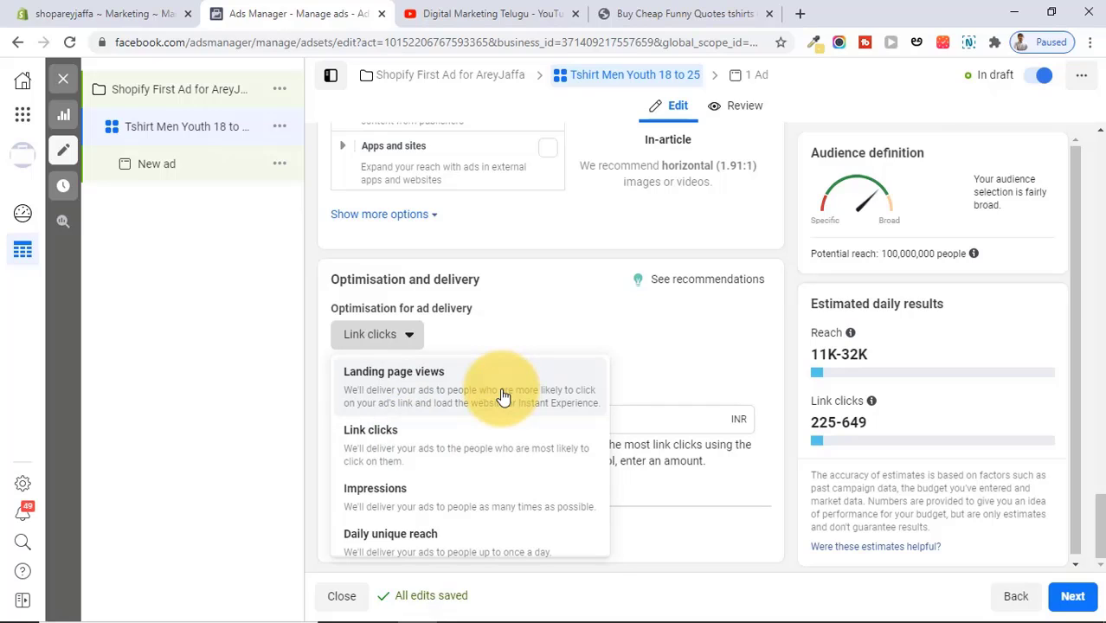
pyautogui.click(446, 454)
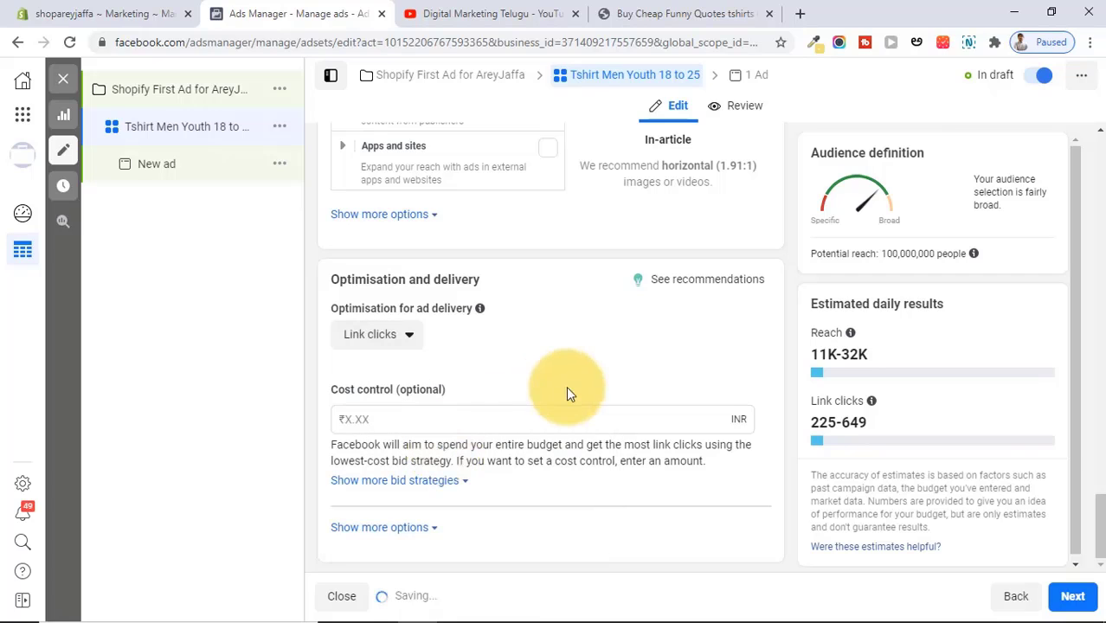
# Step: Continue to the ad level and rename the new ad as Tshirt Ads
pyautogui.click(1072, 599)
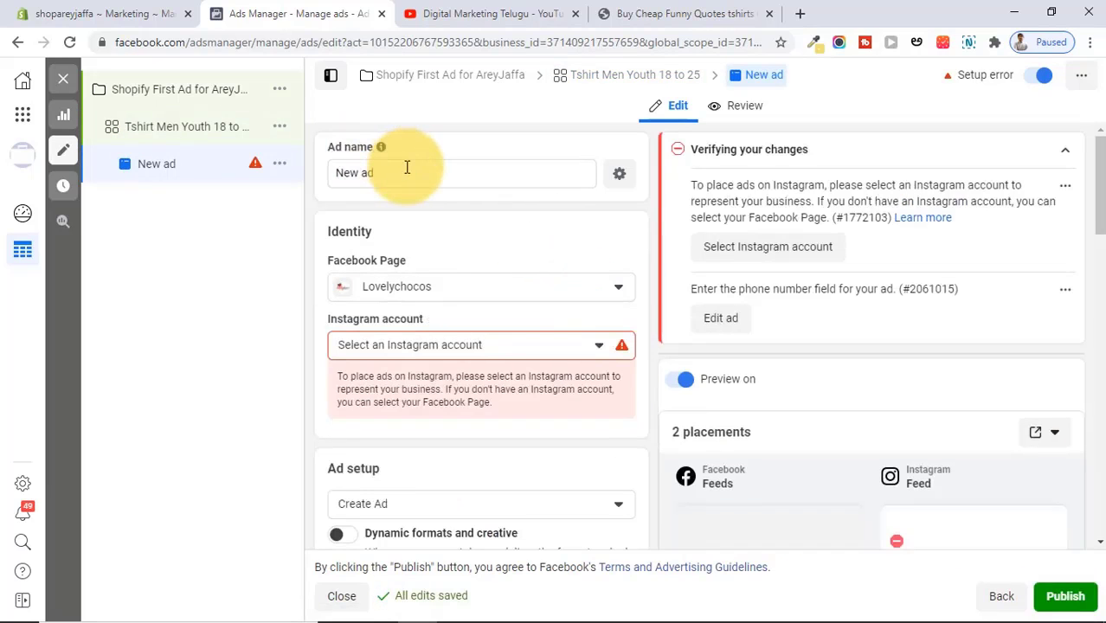
pyautogui.moveTo(407, 167); pyautogui.dragTo(319, 183)
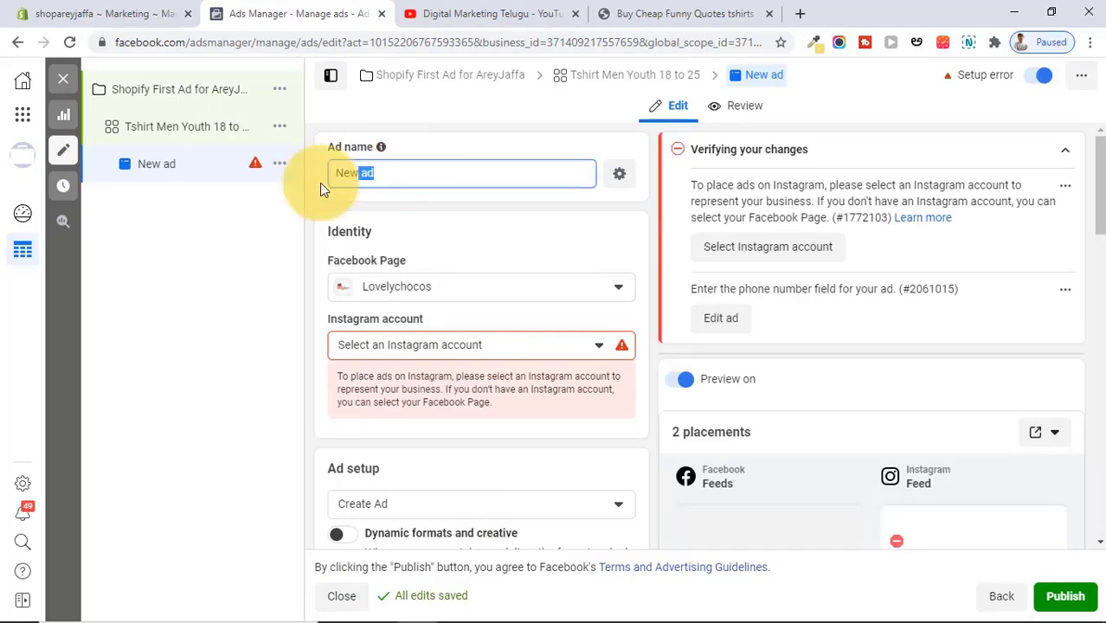
pyautogui.write('Tsh')
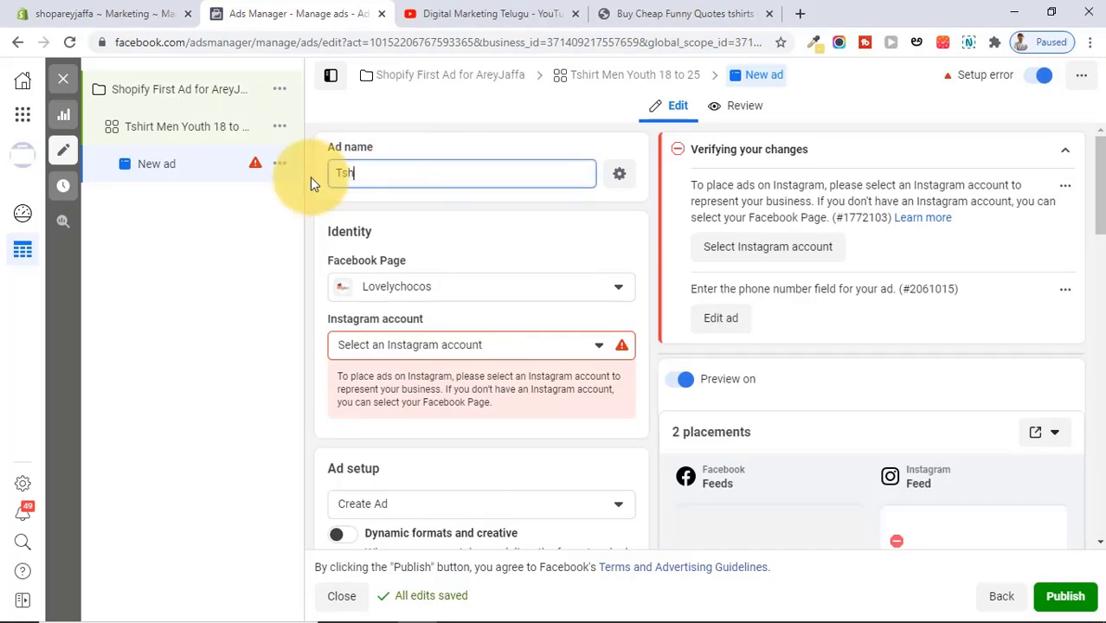
pyautogui.write('irt Ads')
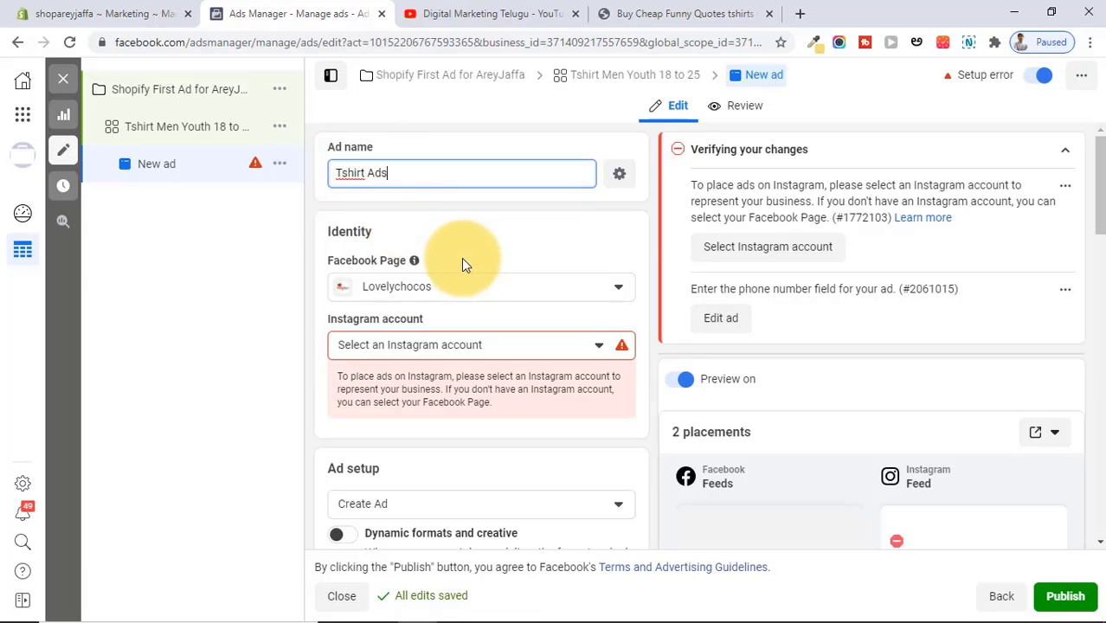
# Step: Find the Areyjaffa page and set it as the ad's Facebook Page identity
pyautogui.click(442, 286)
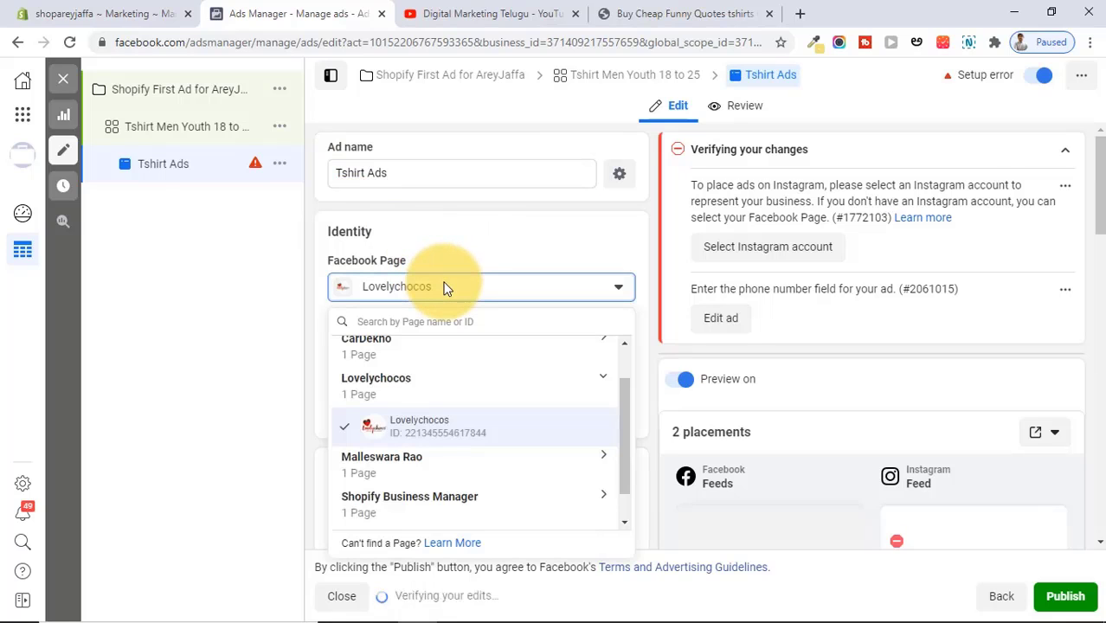
pyautogui.write('arey')
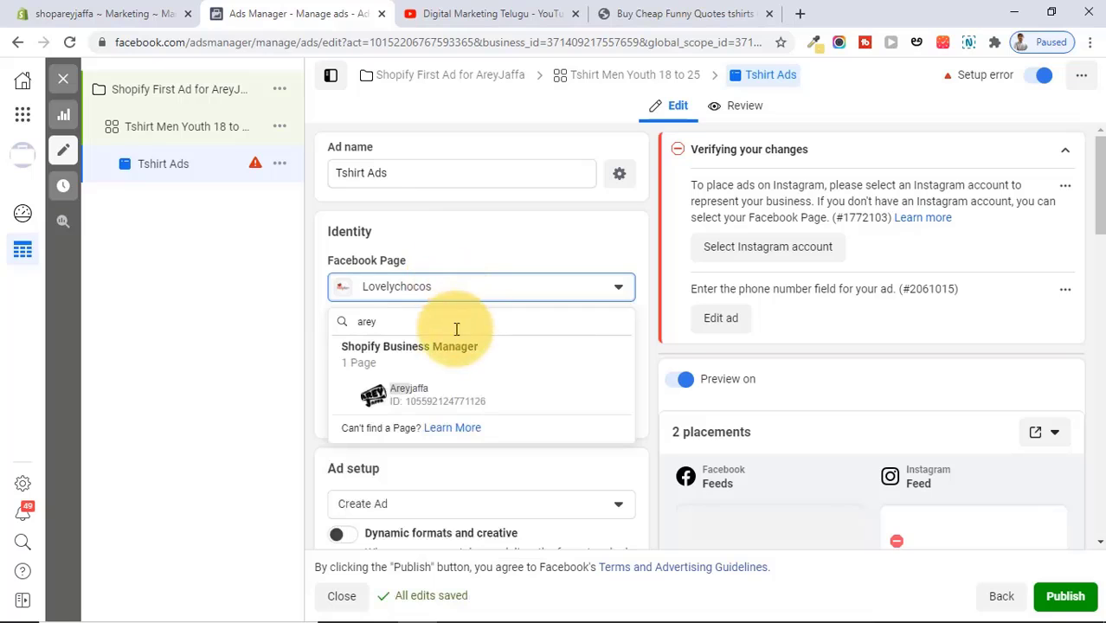
pyautogui.click(473, 400)
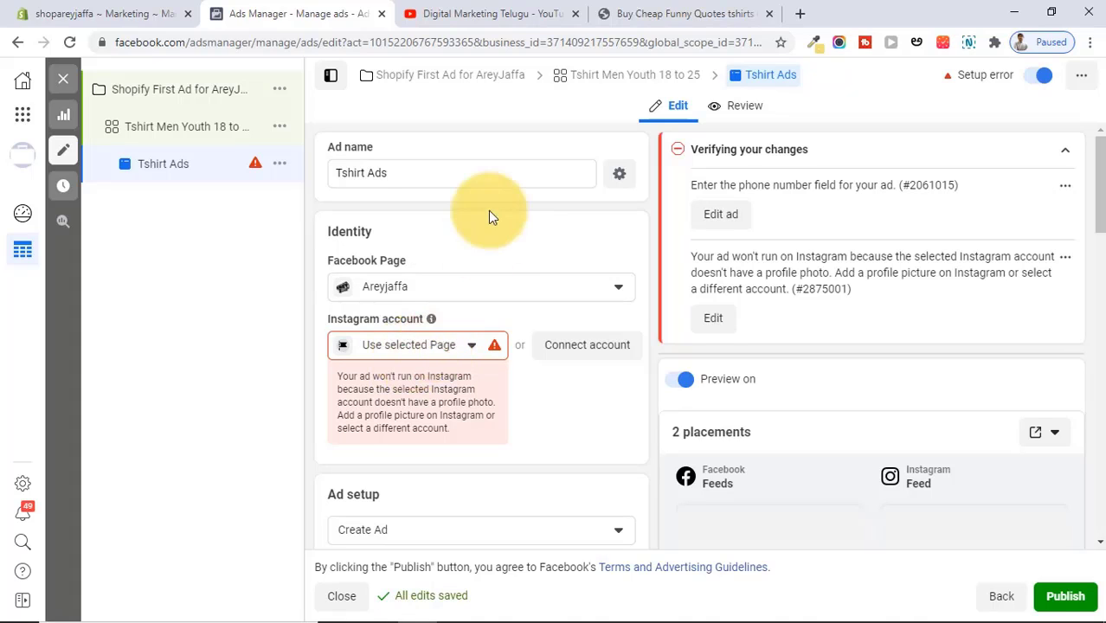
# Step: Return to the Tshirt Men Youth ad set and exclude the Instagram platform from its manual placements
pyautogui.click(192, 129)
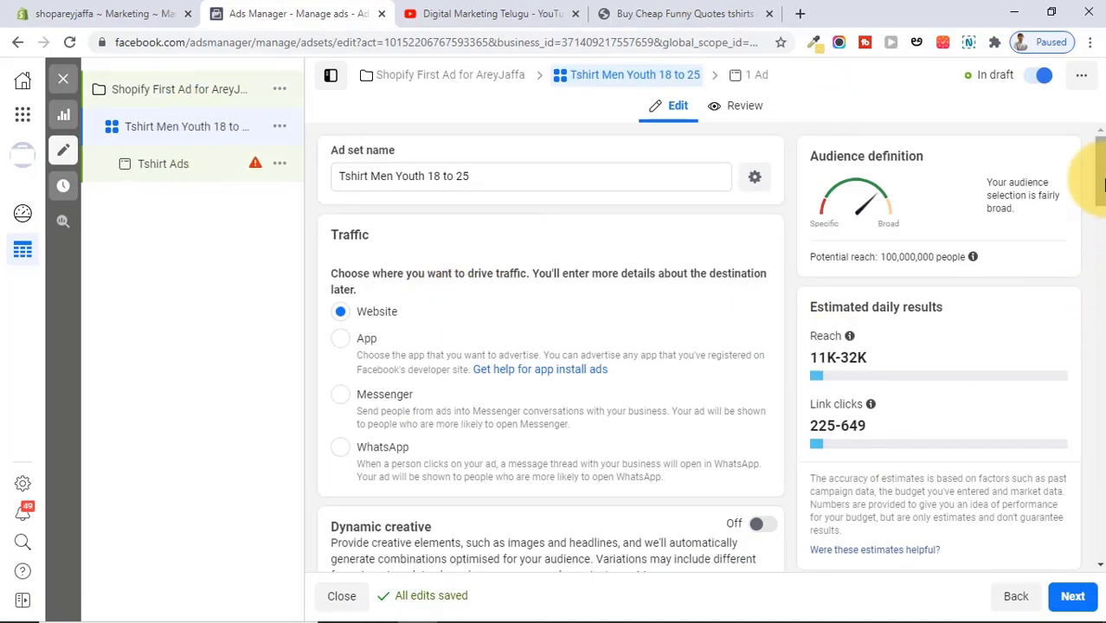
pyautogui.rightClick(1093, 197)
pyautogui.press('Escape')
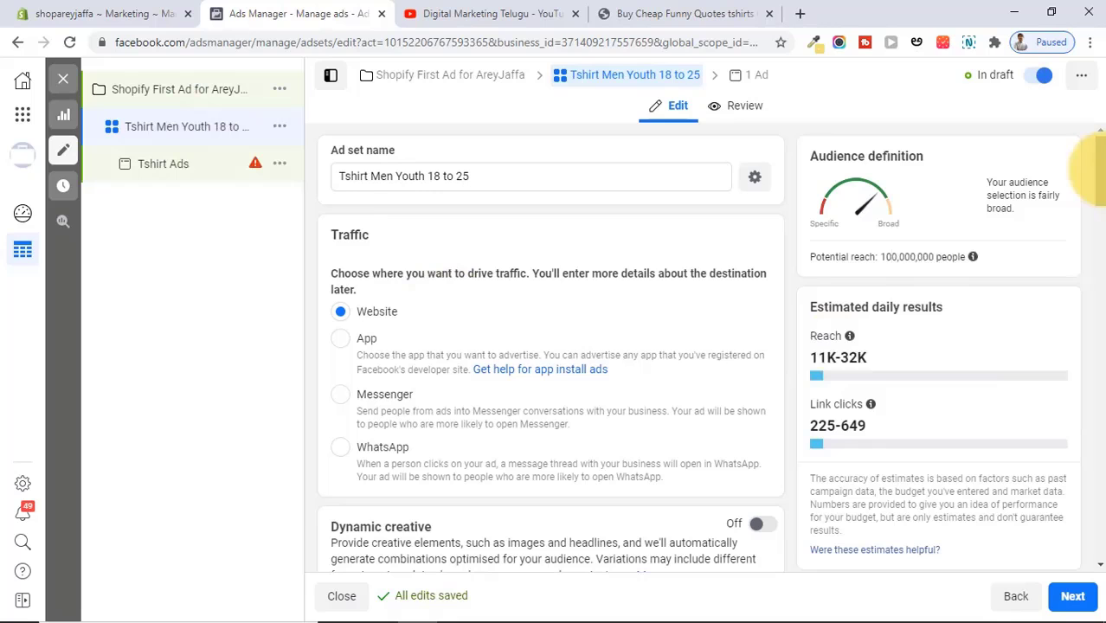
pyautogui.moveTo(1095, 169); pyautogui.dragTo(1097, 437)
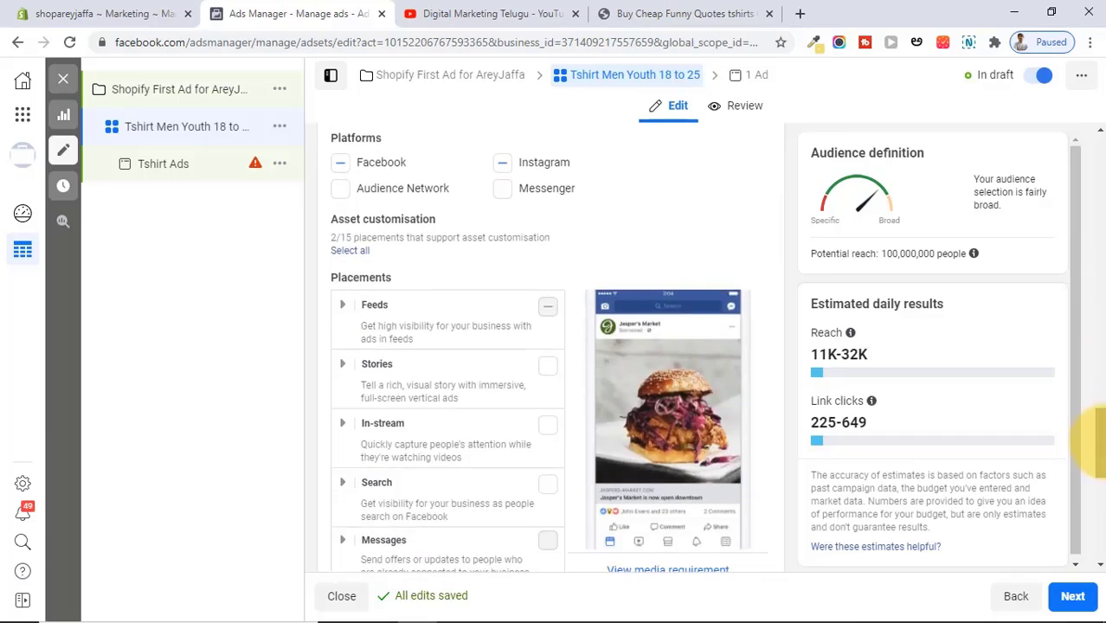
pyautogui.click(507, 167)
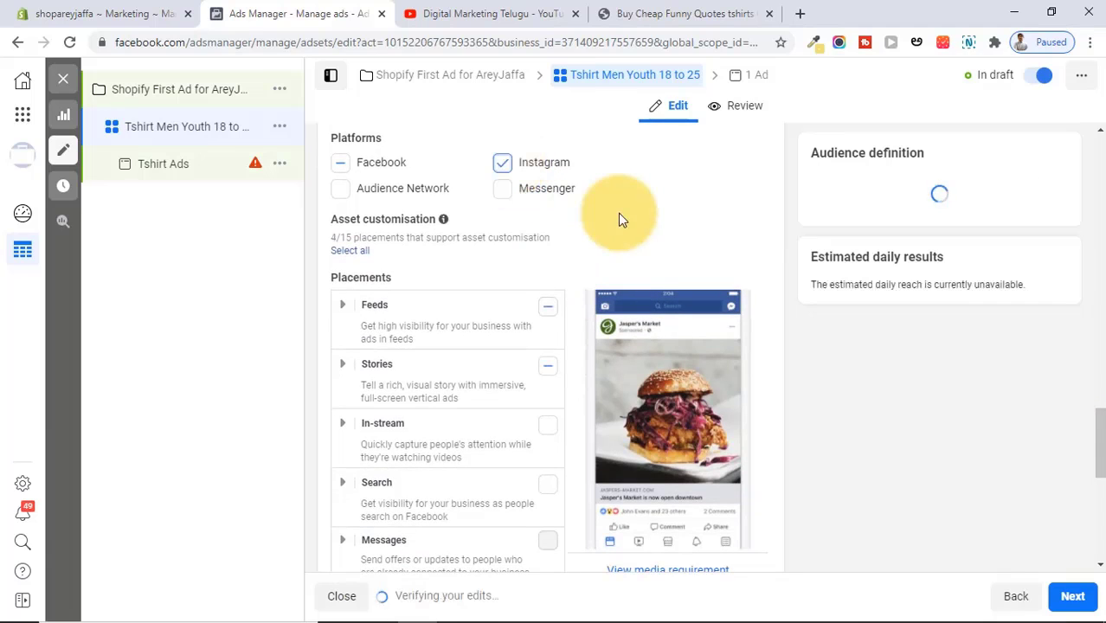
pyautogui.click(508, 166)
pyautogui.click(342, 305)
pyautogui.click(342, 305)
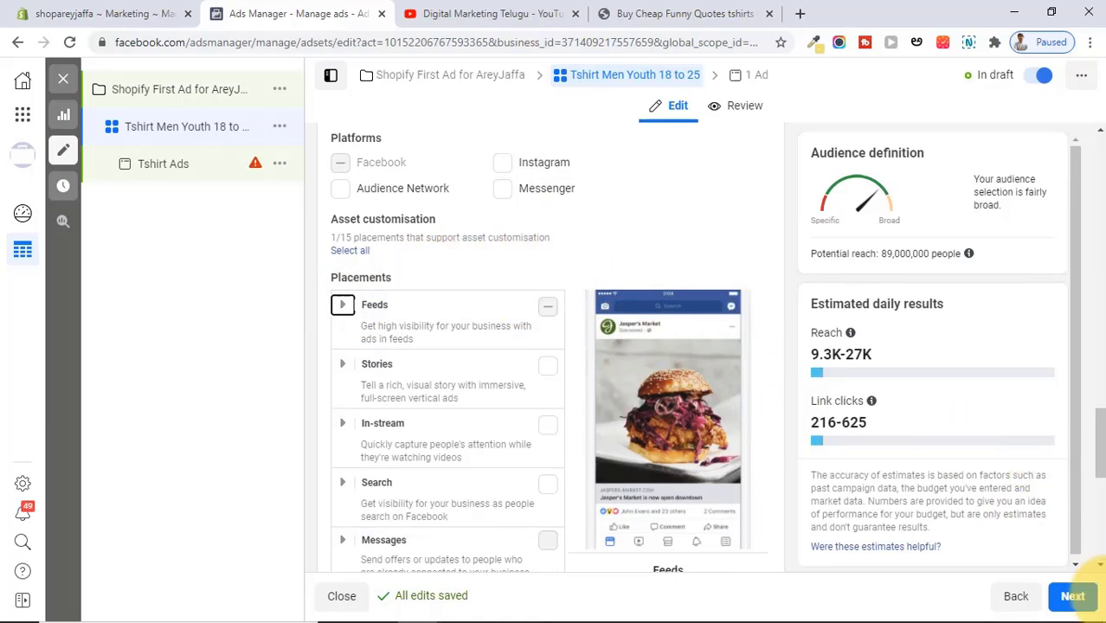
# Step: Continue to the Tshirt Ads ad and set its format to Carousel
pyautogui.click(1078, 597)
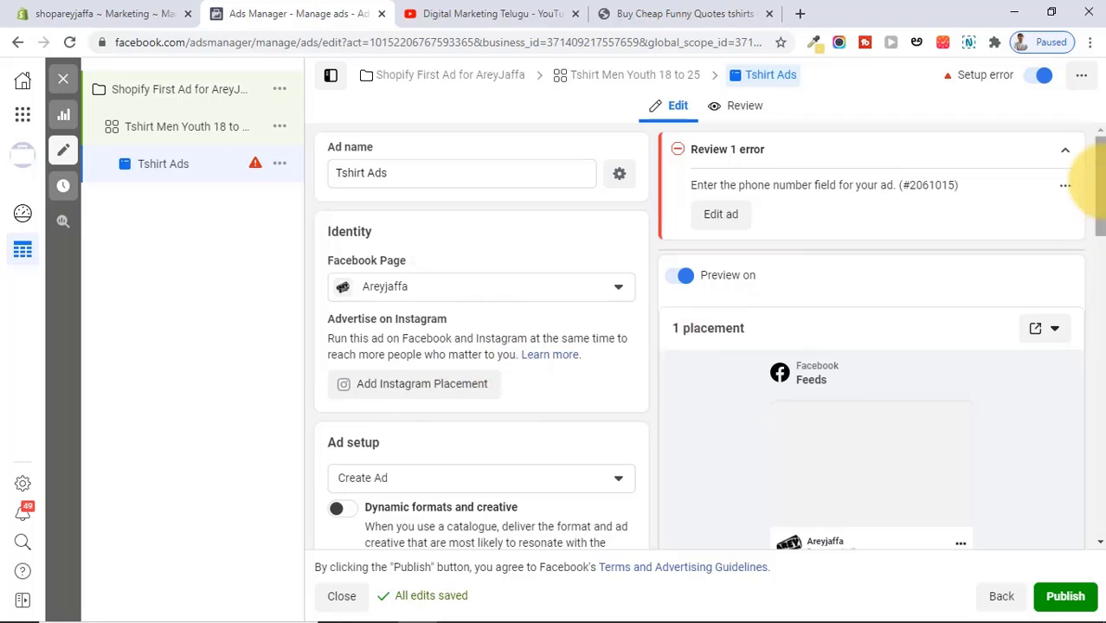
pyautogui.moveTo(1087, 184); pyautogui.dragTo(1093, 258)
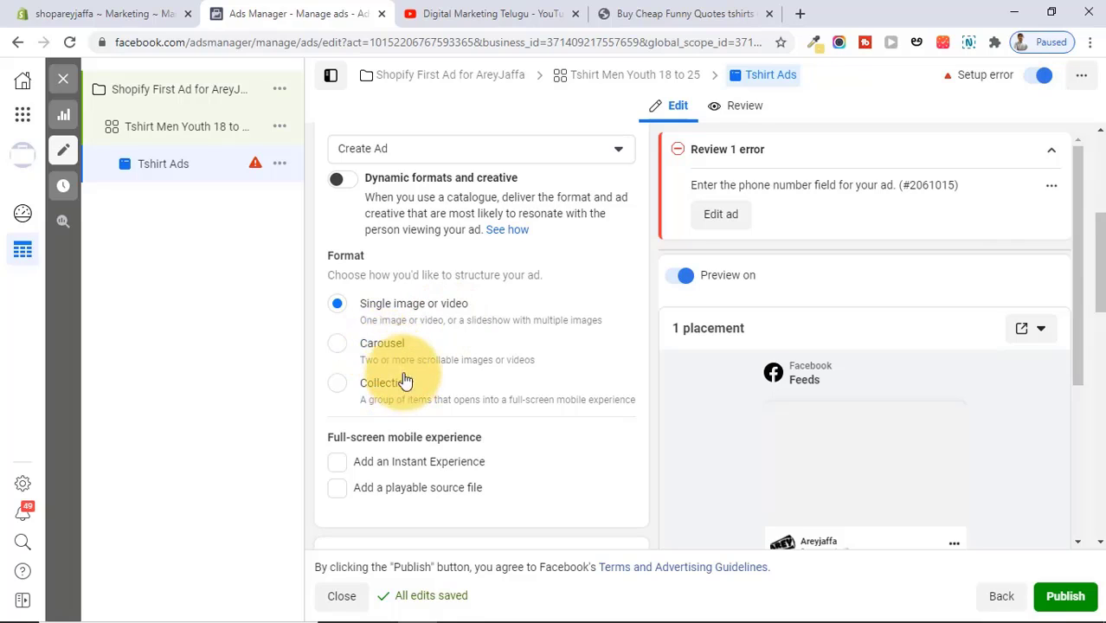
pyautogui.click(342, 345)
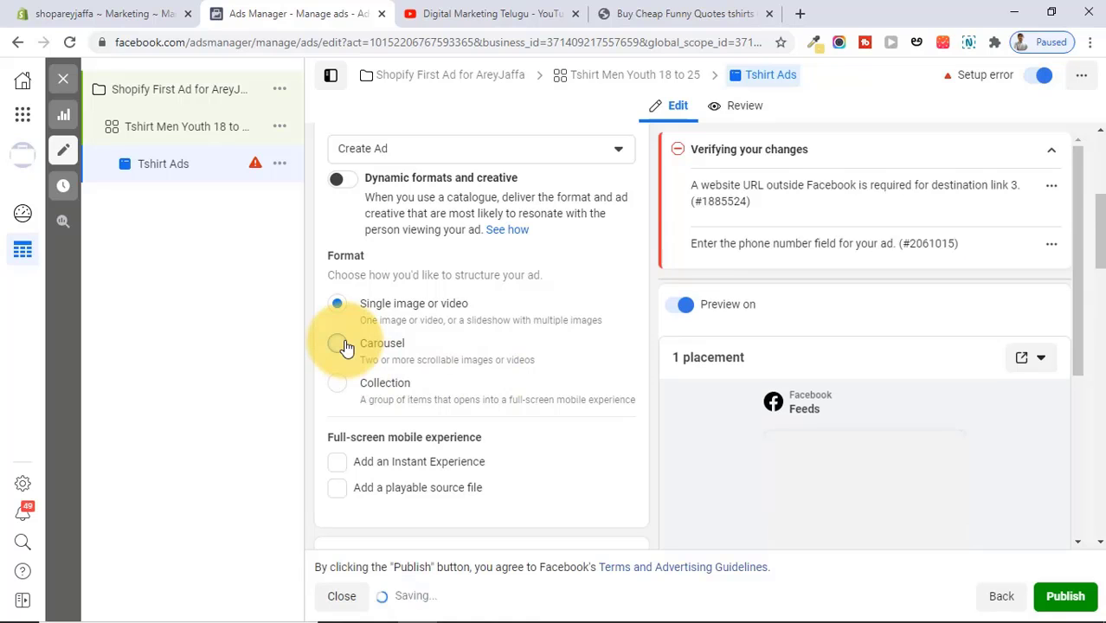
# Step: Set the first carousel card's image to Girafee New 2 Low pixel.jpg from the account images
pyautogui.scroll(-3, 866, 346)
pyautogui.moveTo(1104, 232); pyautogui.dragTo(1103, 301)
pyautogui.scroll(-2, 1103, 316)
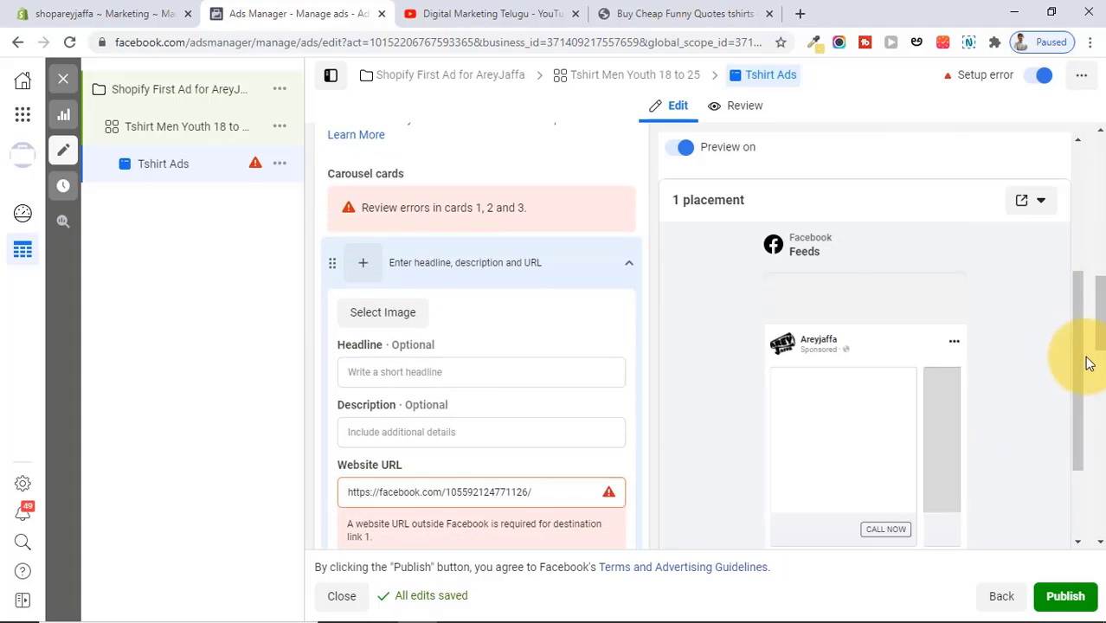
pyautogui.moveTo(1080, 366); pyautogui.dragTo(1080, 403)
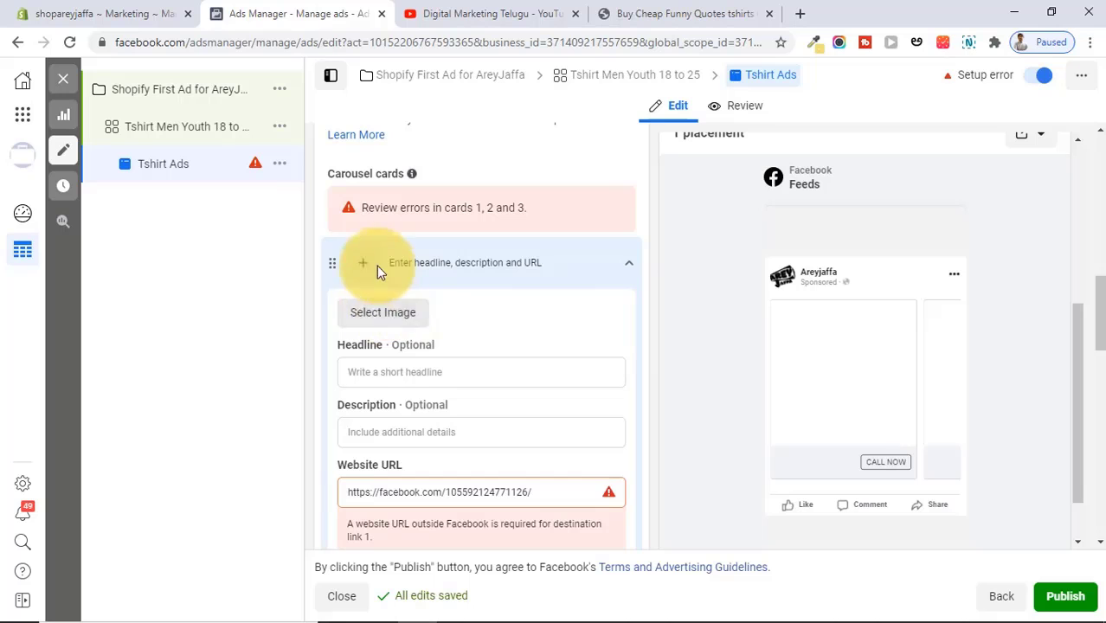
pyautogui.click(388, 320)
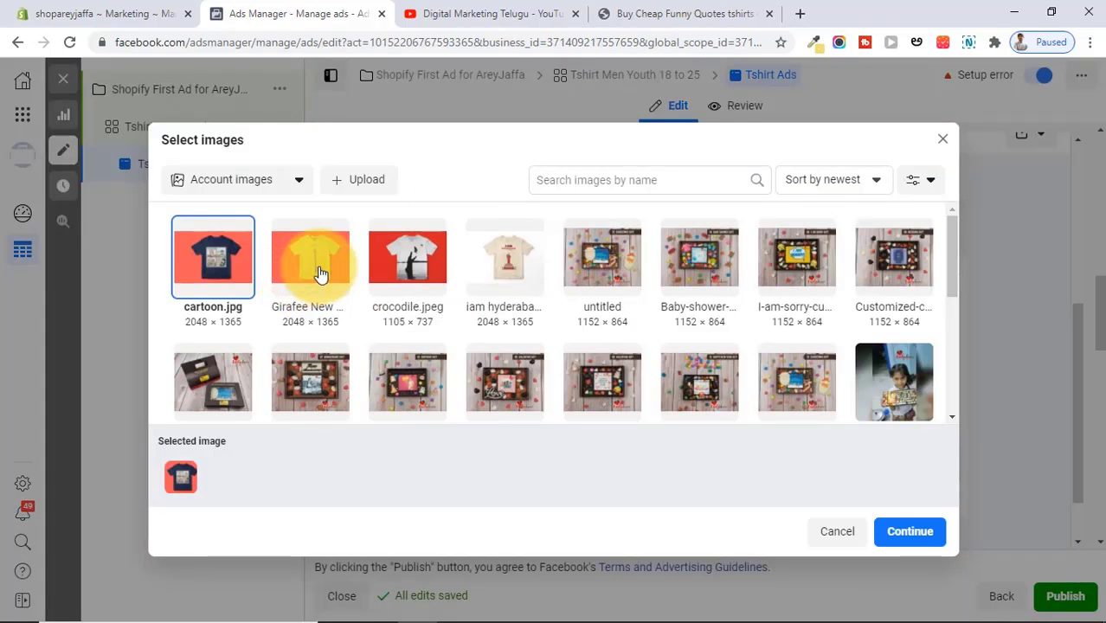
pyautogui.click(320, 273)
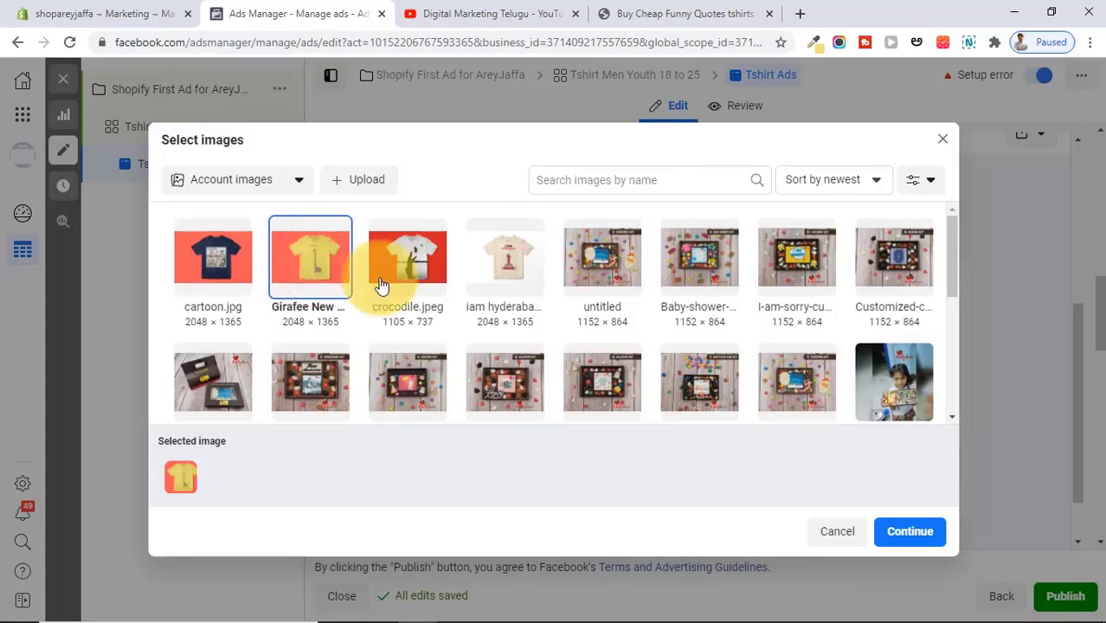
pyautogui.click(899, 538)
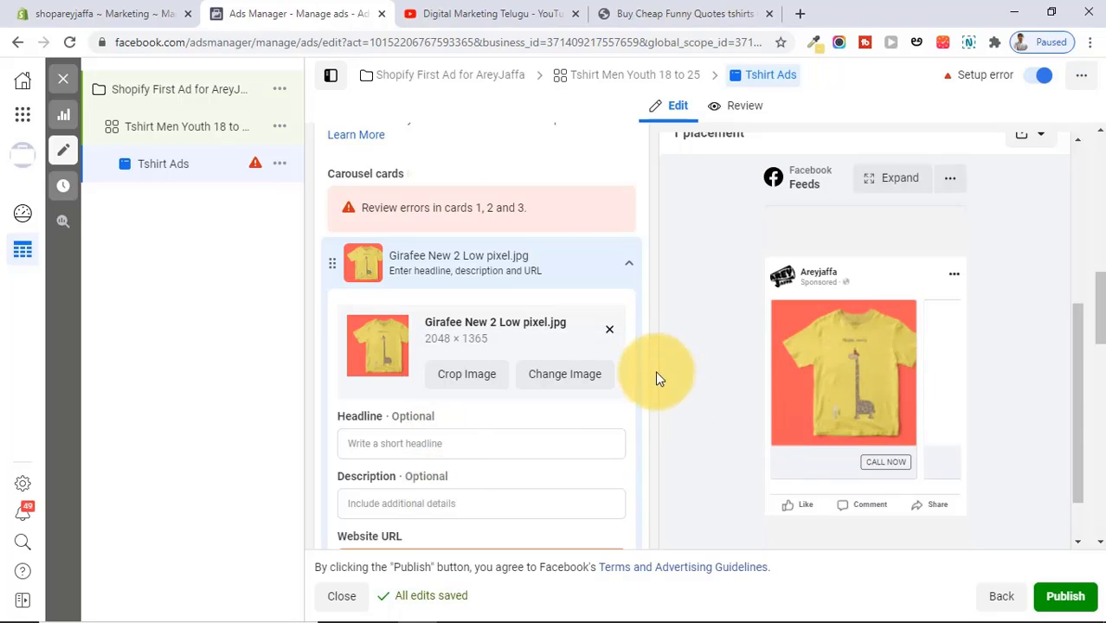
# Step: Give the giraffe card the headline Creative Funny Tshirt and the description Cheap & Best Tshirts
pyautogui.moveTo(1079, 374); pyautogui.dragTo(1078, 388)
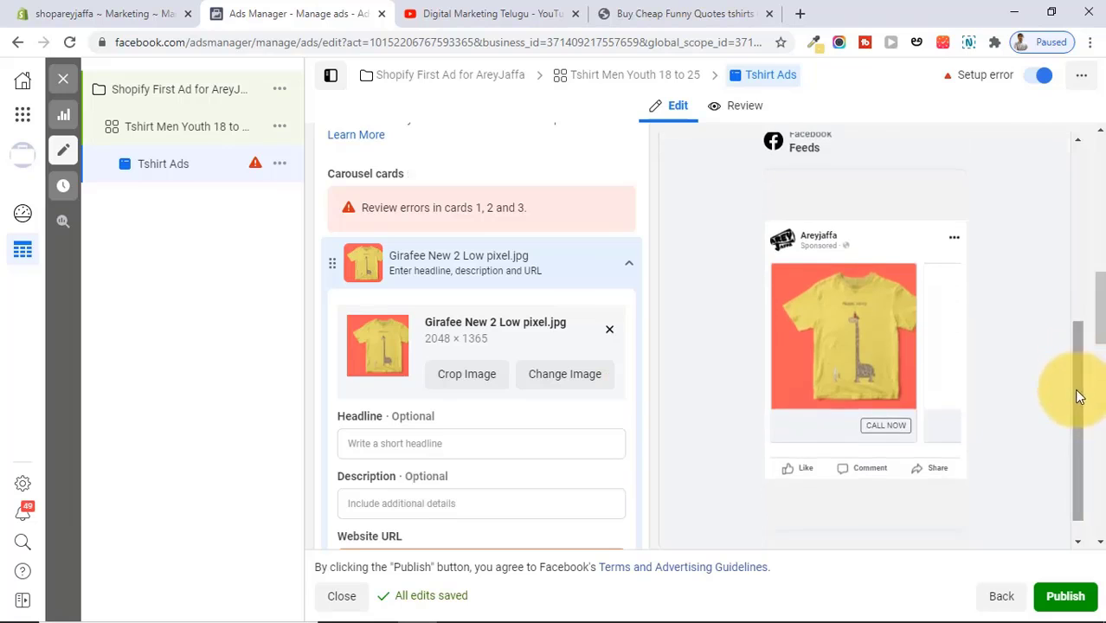
pyautogui.click(431, 439)
pyautogui.write('Creative Funny Tshirt')
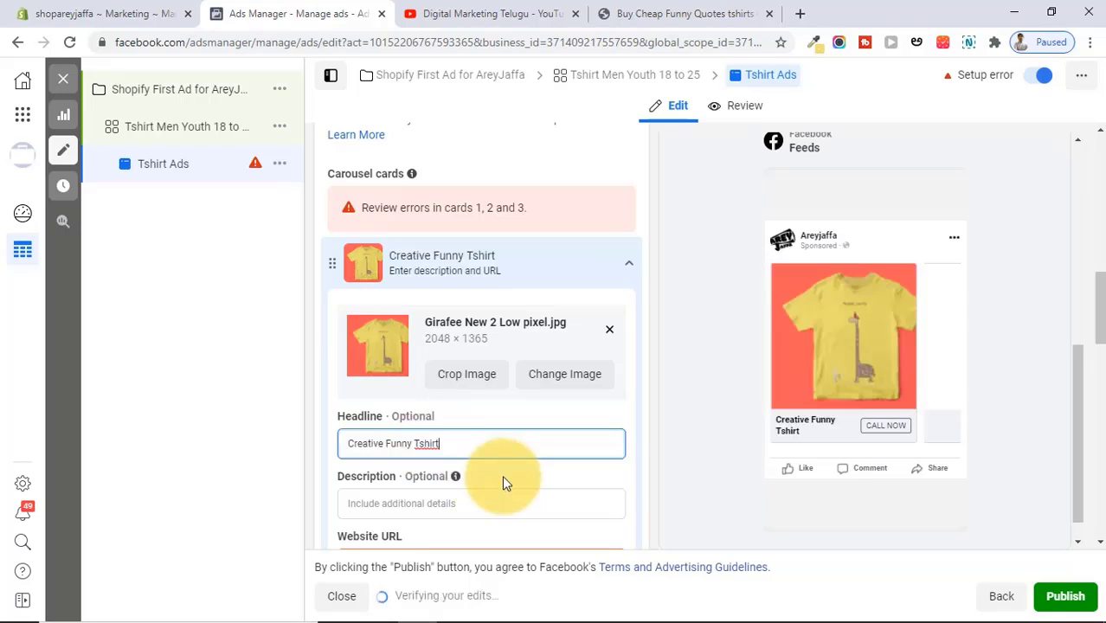
pyautogui.click(477, 506)
pyautogui.write('Cheap & Best Tshirts')
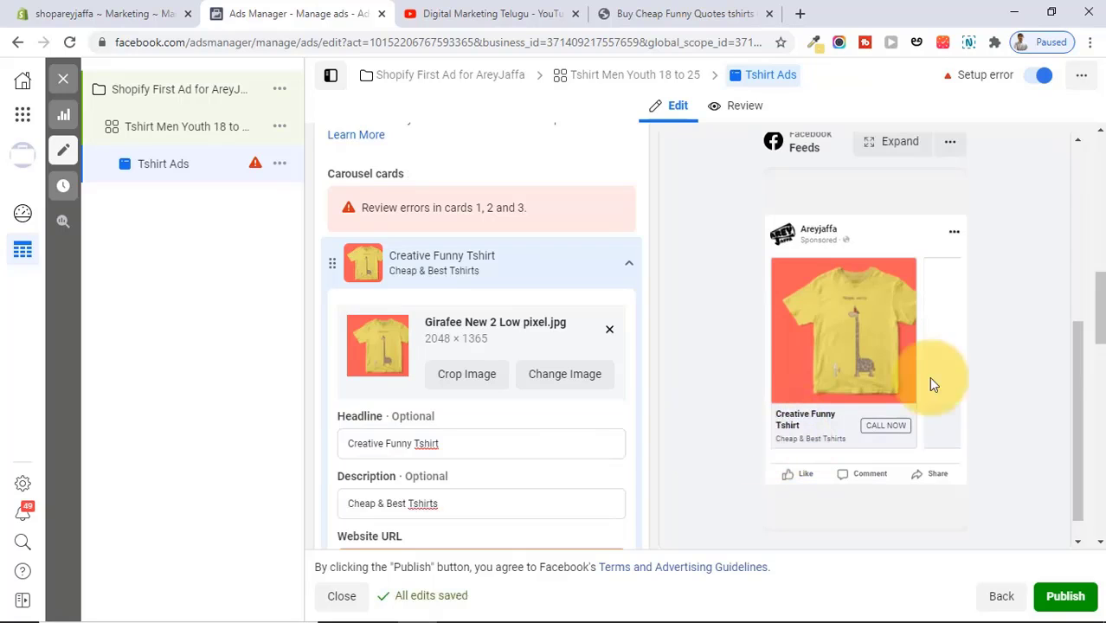
# Step: Switch to the areyjaffa.in store, open the Giraffe TShirt product from the catalog and copy its page address
pyautogui.scroll(-2, 1097, 336)
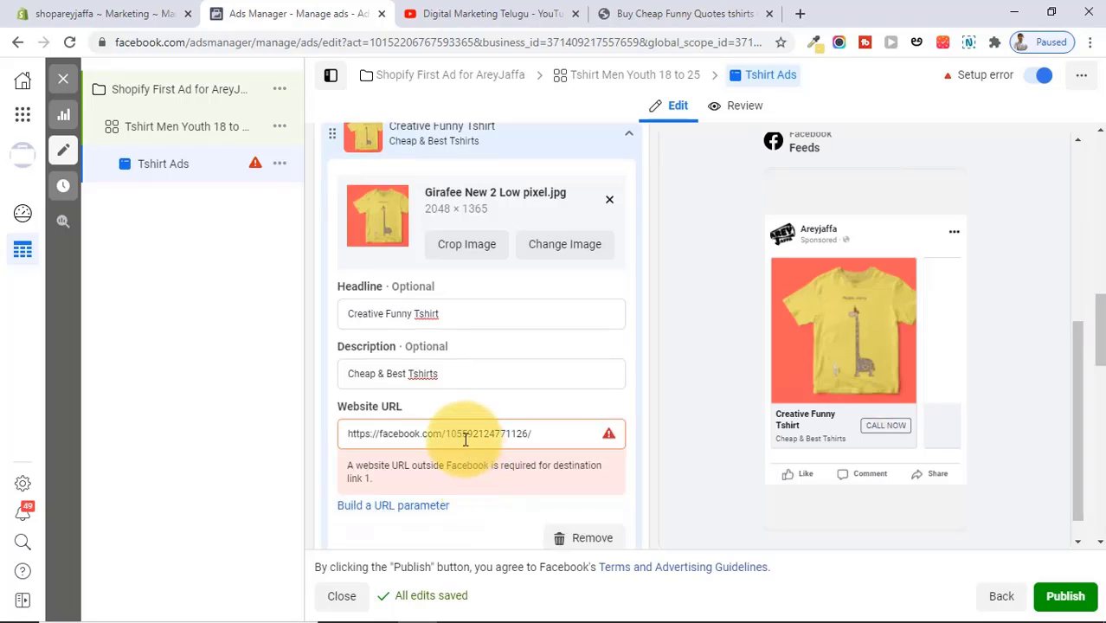
pyautogui.click(689, 13)
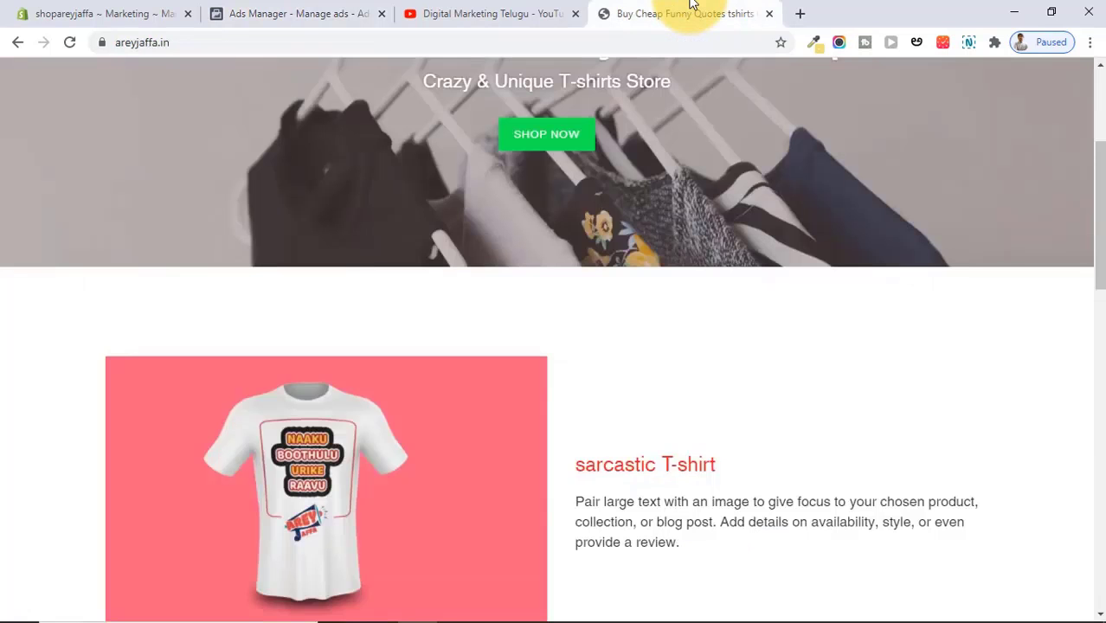
pyautogui.click(95, 13)
pyautogui.click(273, 7)
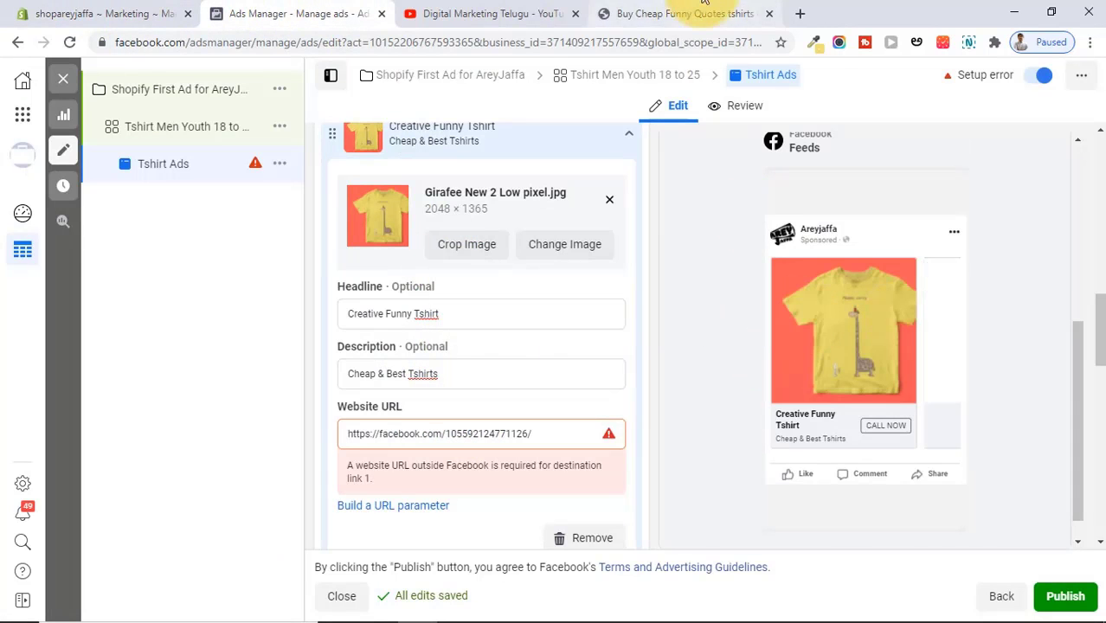
pyautogui.click(684, 13)
pyautogui.scroll(3, 1095, 231)
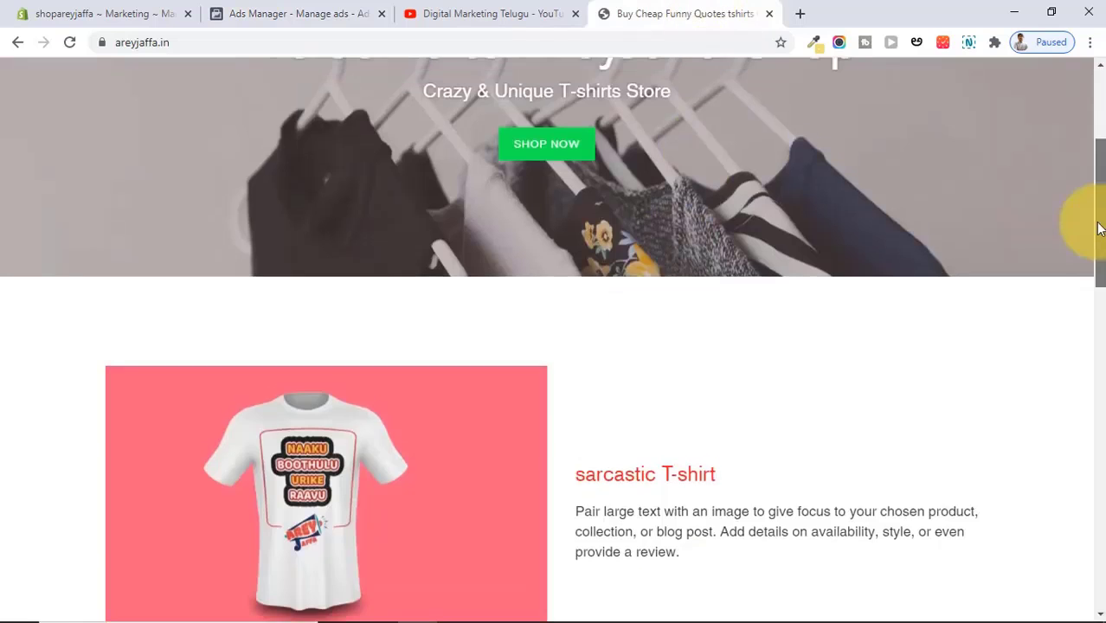
pyautogui.click(579, 107)
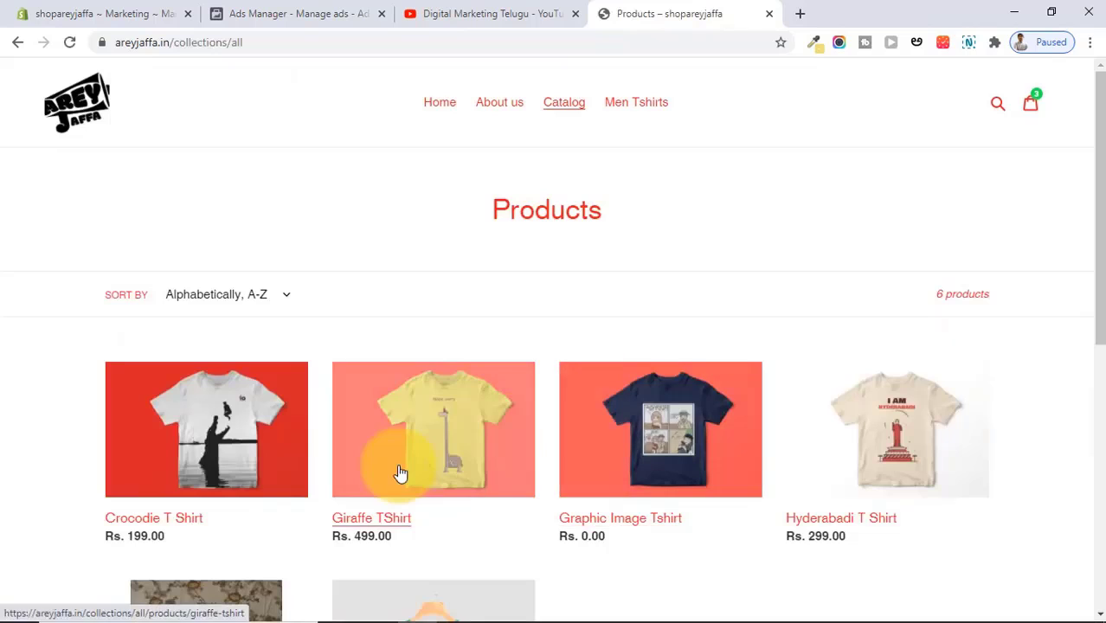
pyautogui.click(400, 474)
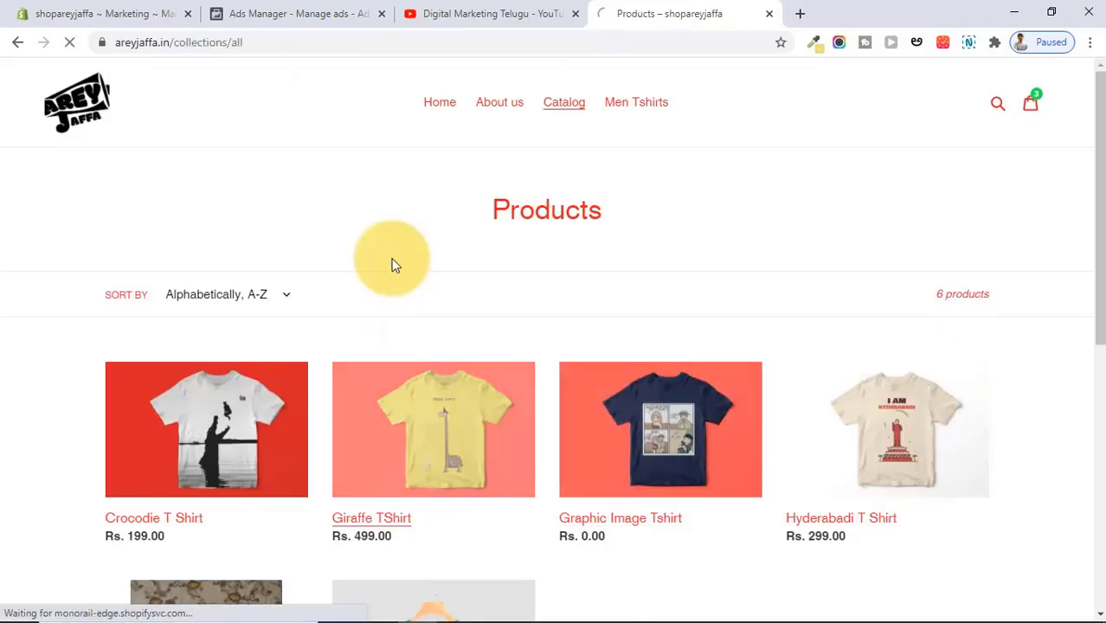
pyautogui.click(365, 40)
pyautogui.hotkey('ctrl', 'c')
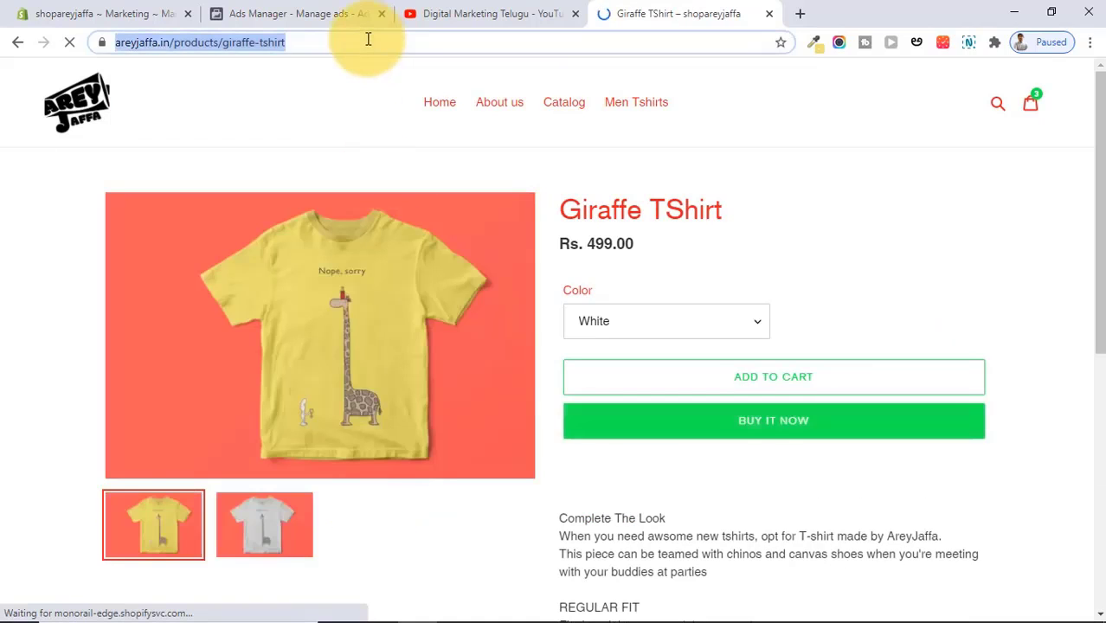
pyautogui.click(286, 13)
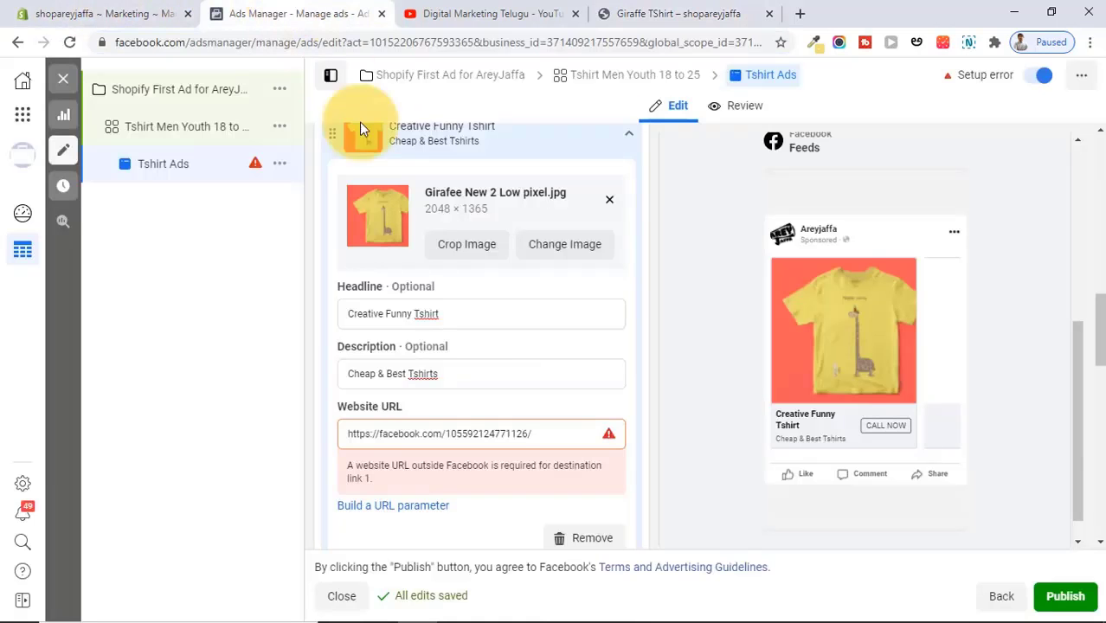
pyautogui.click(494, 433)
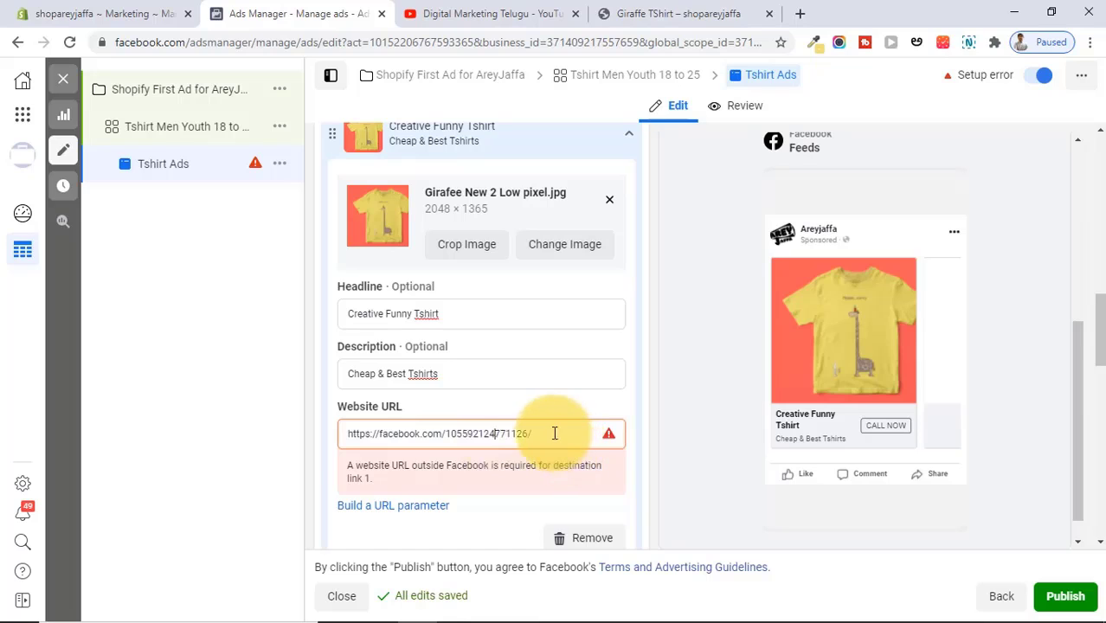
pyautogui.hotkey('ctrl', 'a')
pyautogui.press('BackSpace')
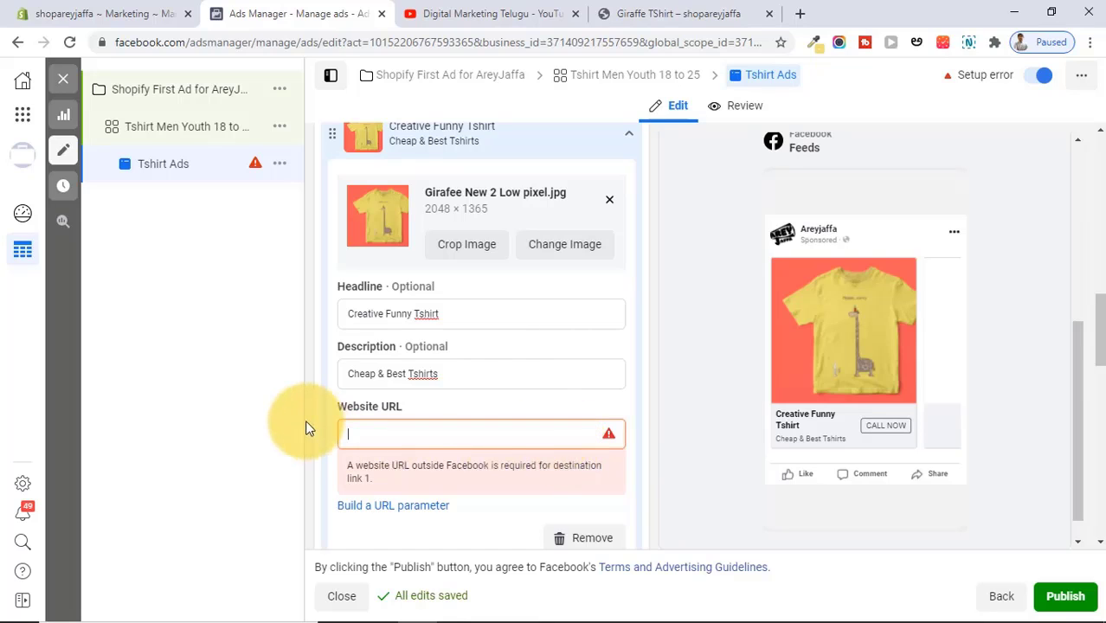
pyautogui.hotkey('ctrl', 'v')
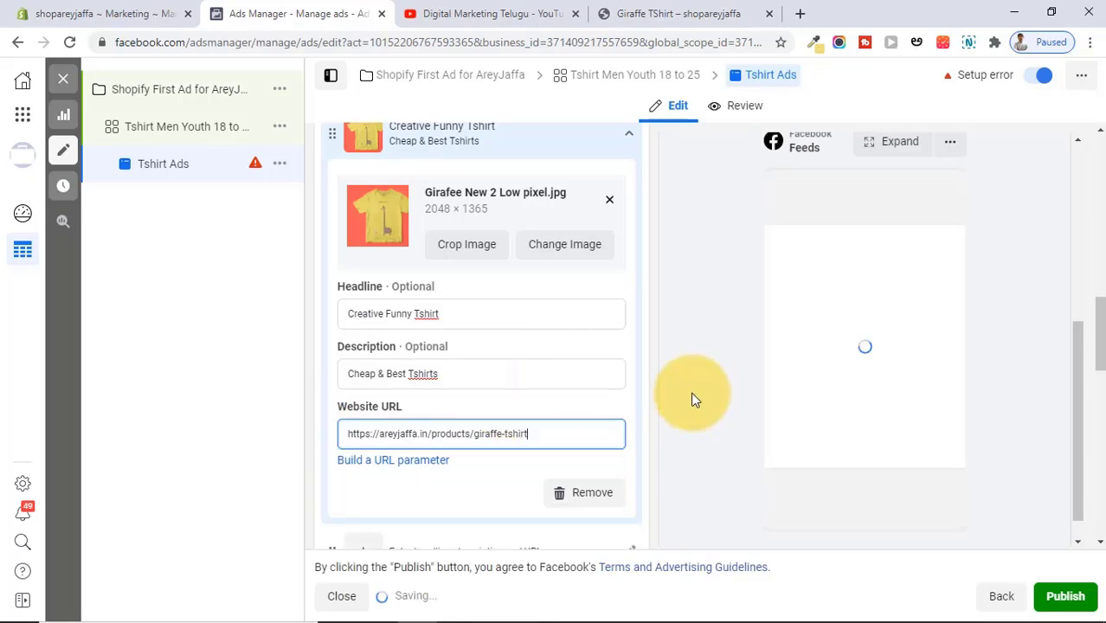
pyautogui.click(693, 394)
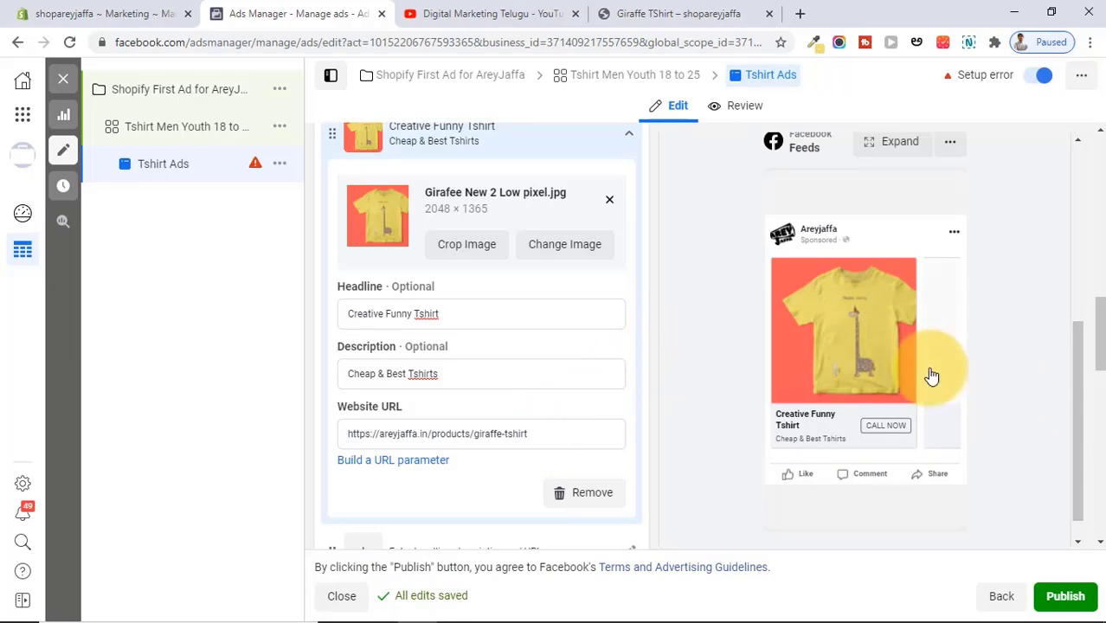
# Step: Open the second carousel card and set its image to crocodile.jpeg from the account images
pyautogui.moveTo(1101, 362)
pyautogui.mouseDown()
pyautogui.moveTo(1101, 336)
pyautogui.moveTo(1099, 364)
pyautogui.mouseUp()
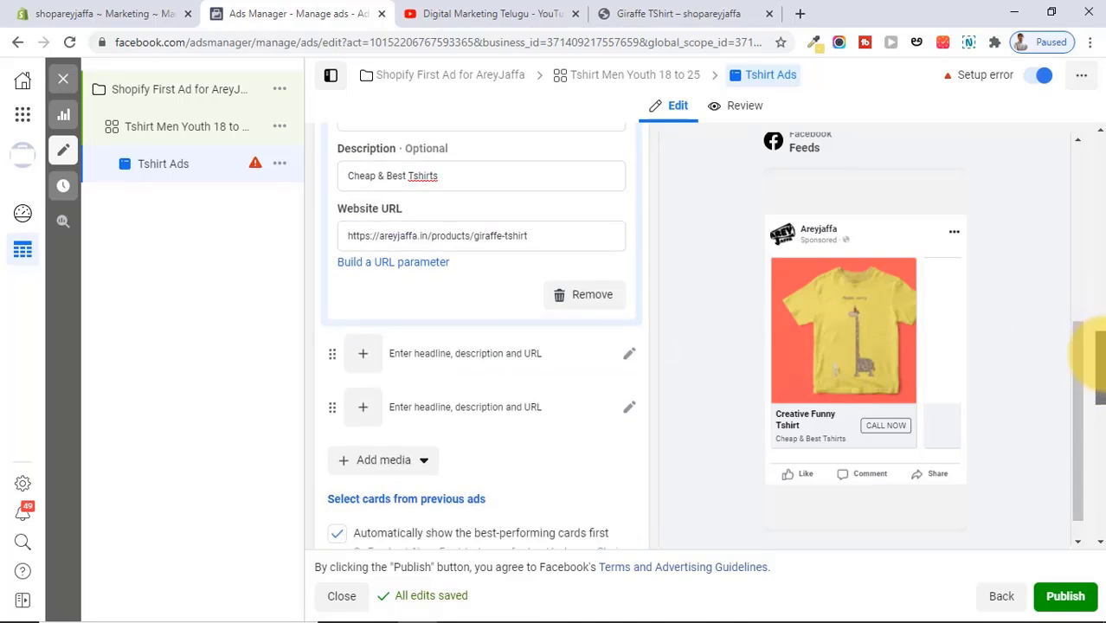
pyautogui.click(368, 360)
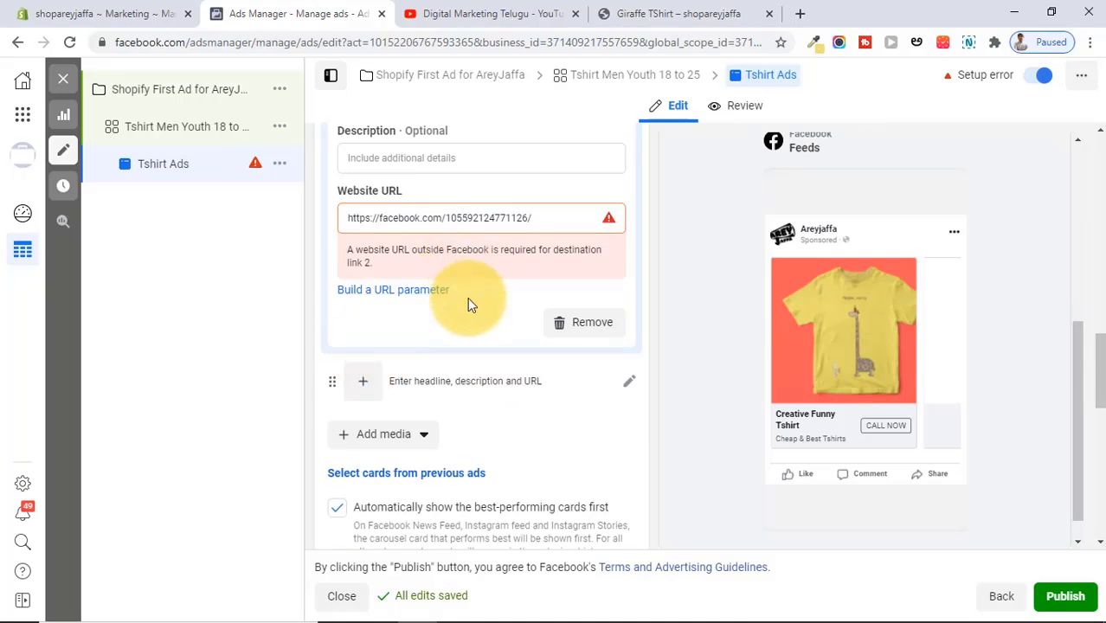
pyautogui.scroll(3, 1089, 415)
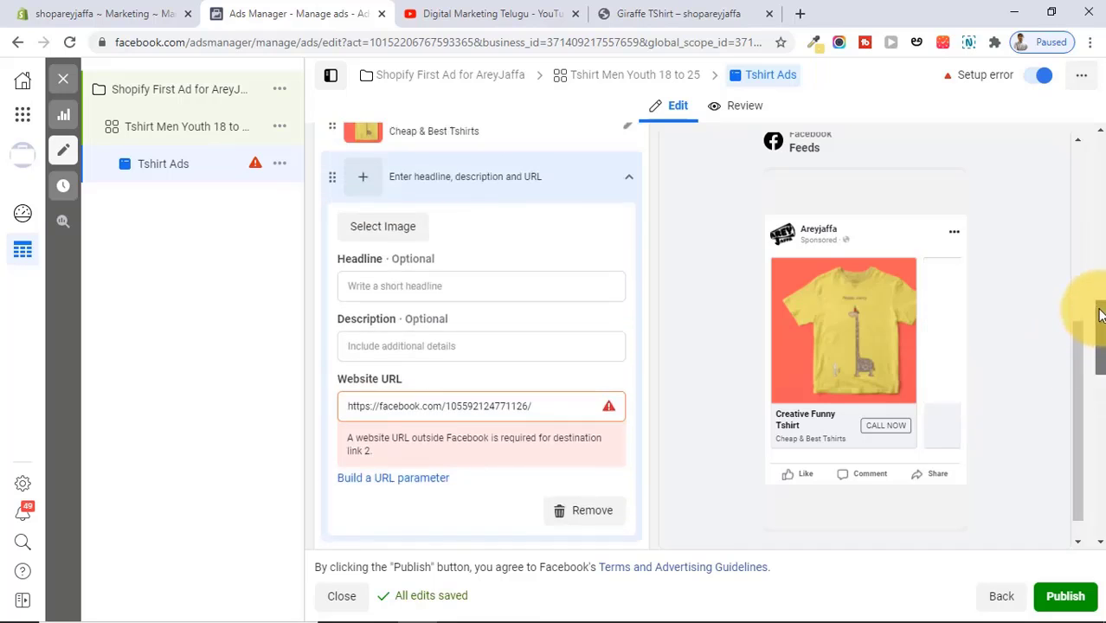
pyautogui.click(394, 237)
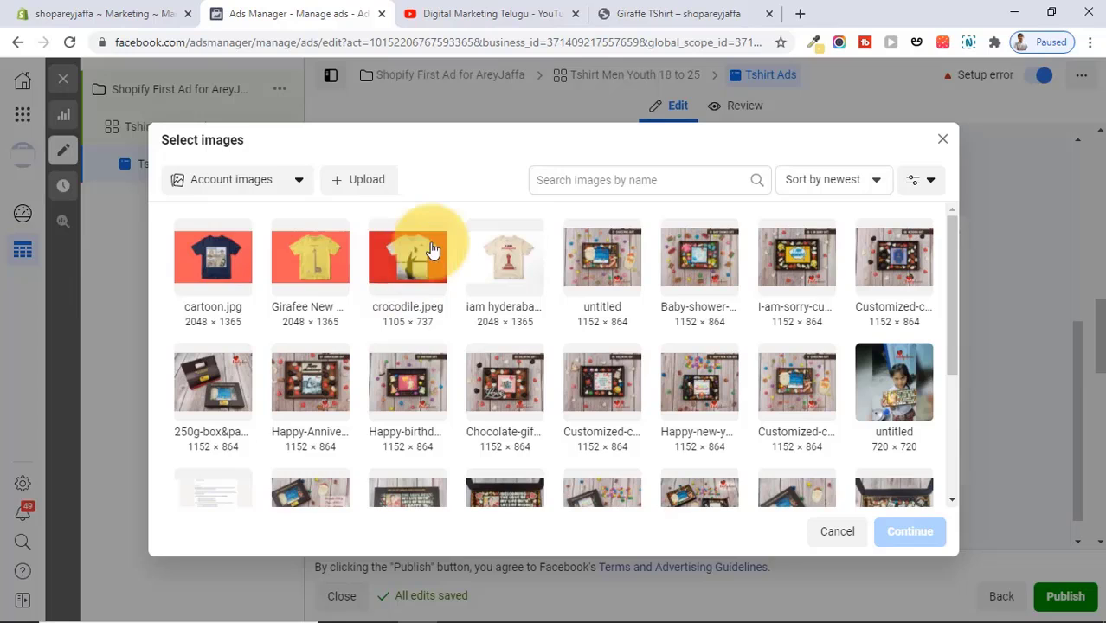
pyautogui.click(430, 249)
pyautogui.click(910, 531)
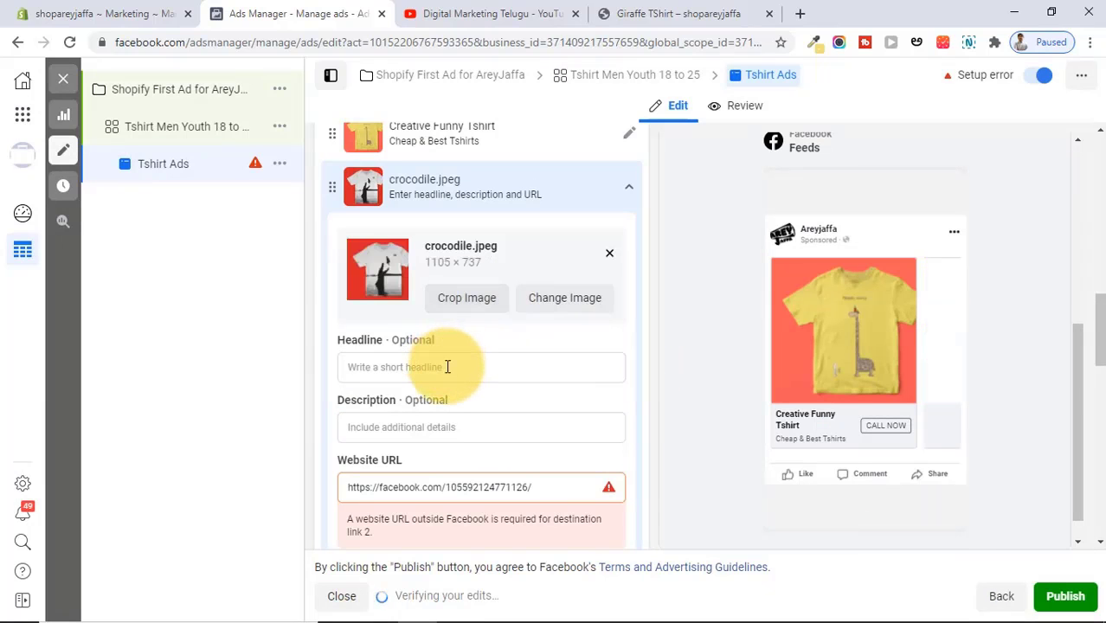
# Step: Give the crocodile card the headline Crocodile Graphic Tshirt and the description Buy Creative Tshirts
pyautogui.click(448, 367)
pyautogui.write('Cro')
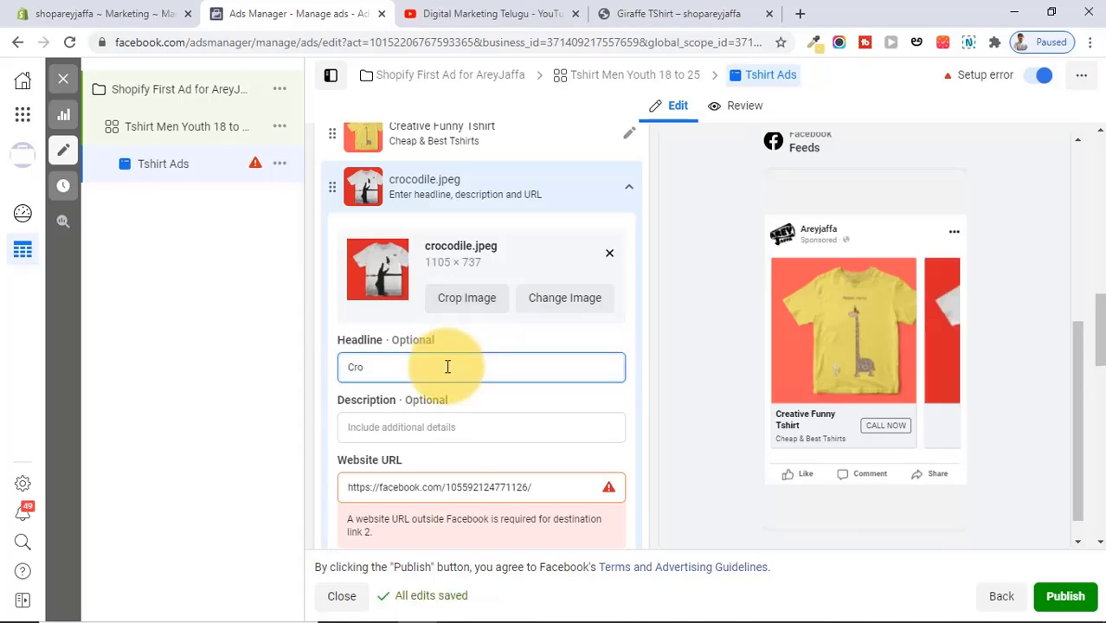
pyautogui.write('codile')
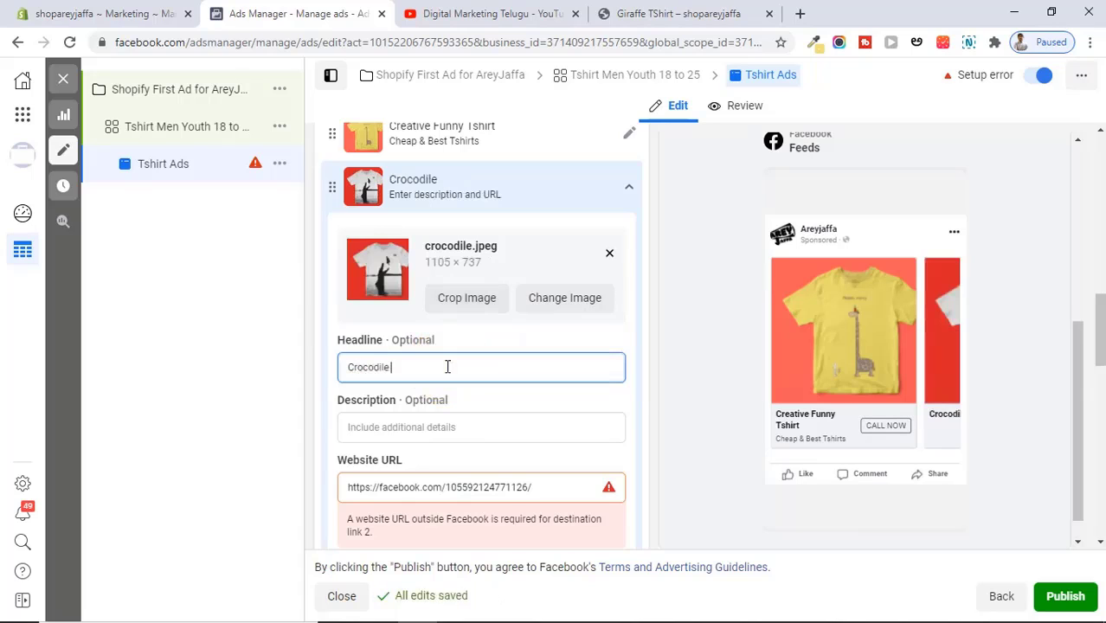
pyautogui.write(' Graphic Tshirt')
pyautogui.click(417, 428)
pyautogui.write('Buy C')
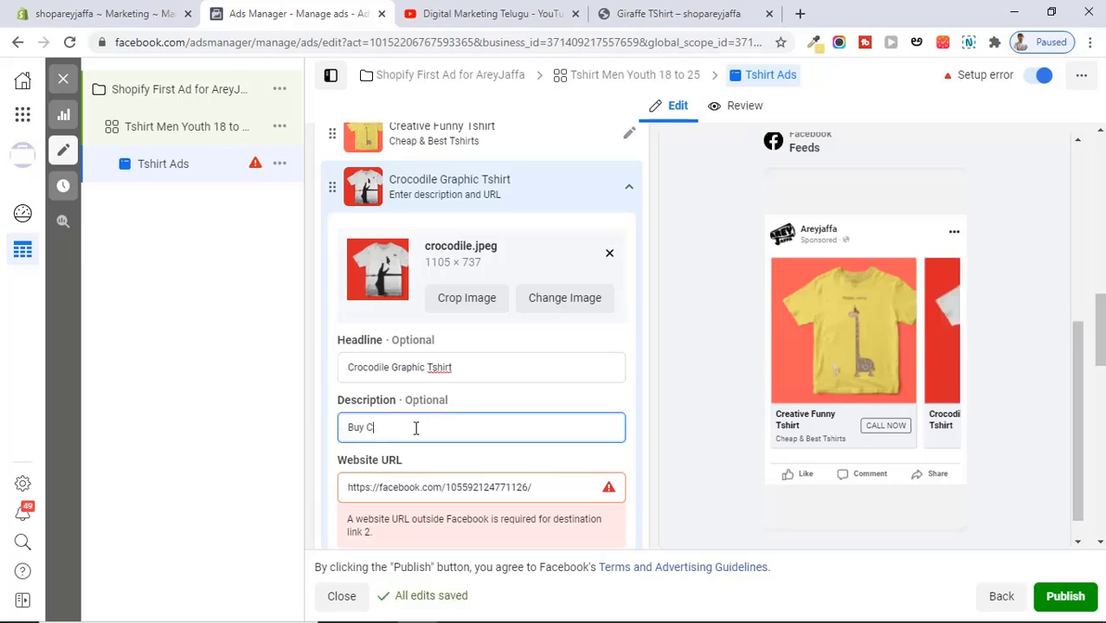
pyautogui.write('reative Tshirts')
pyautogui.click(740, 391)
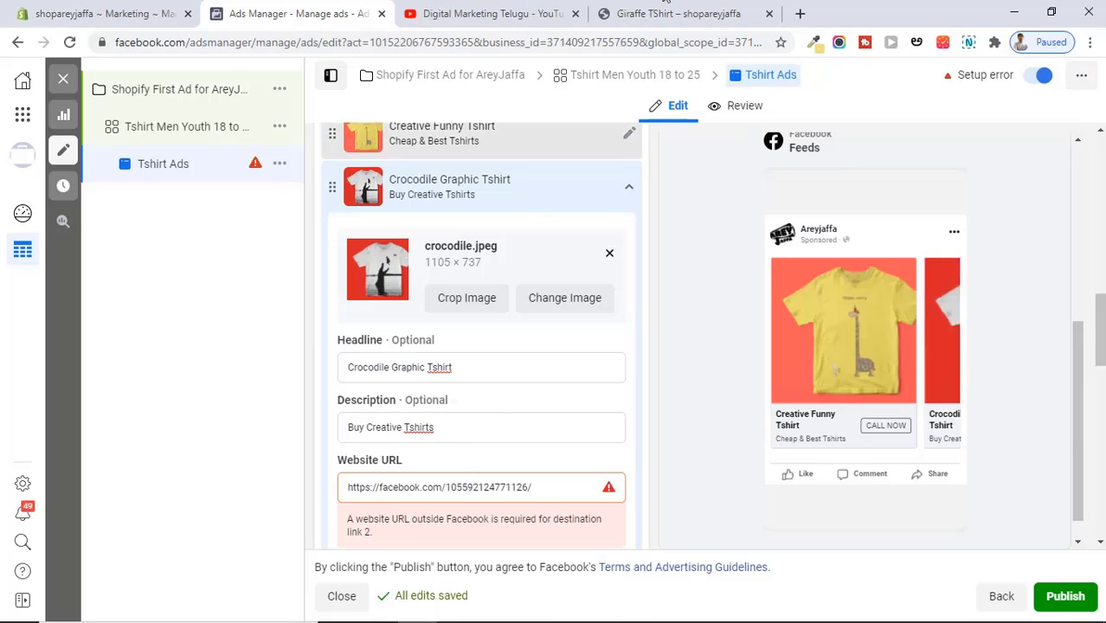
# Step: Switch to the areyjaffa.in store, open the Crocodie T Shirt product from the catalog and copy its page address
pyautogui.click(671, 13)
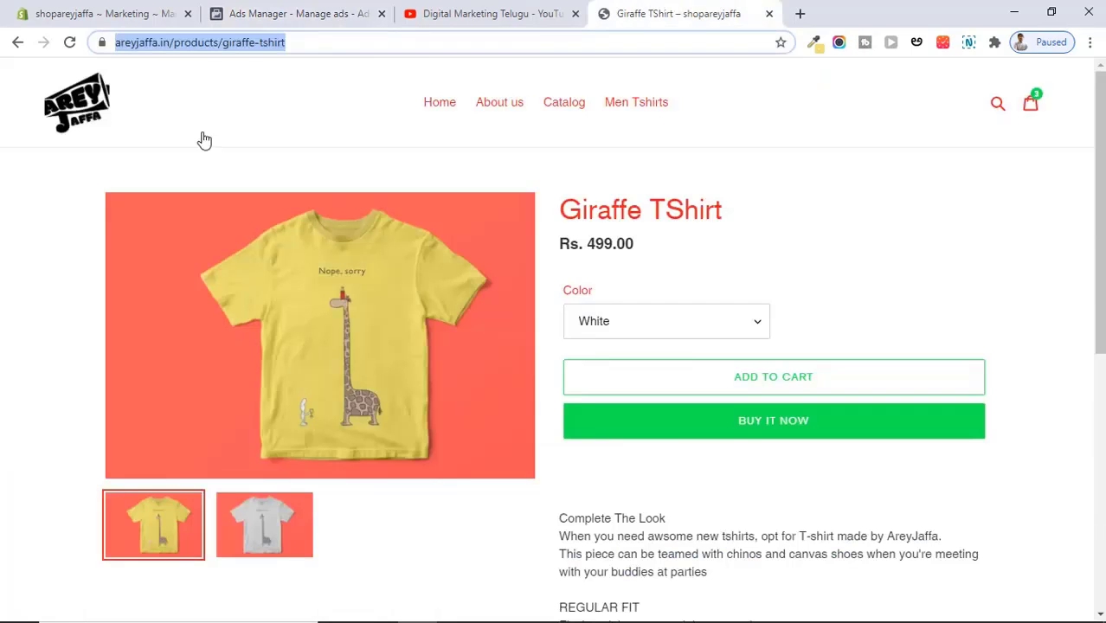
pyautogui.click(568, 104)
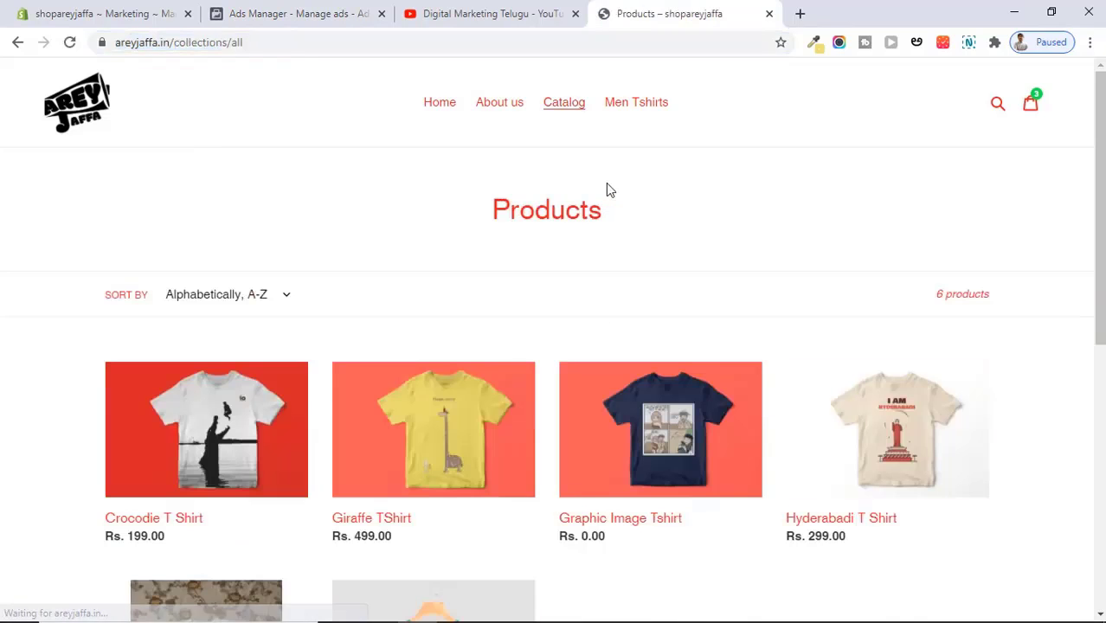
pyautogui.click(273, 400)
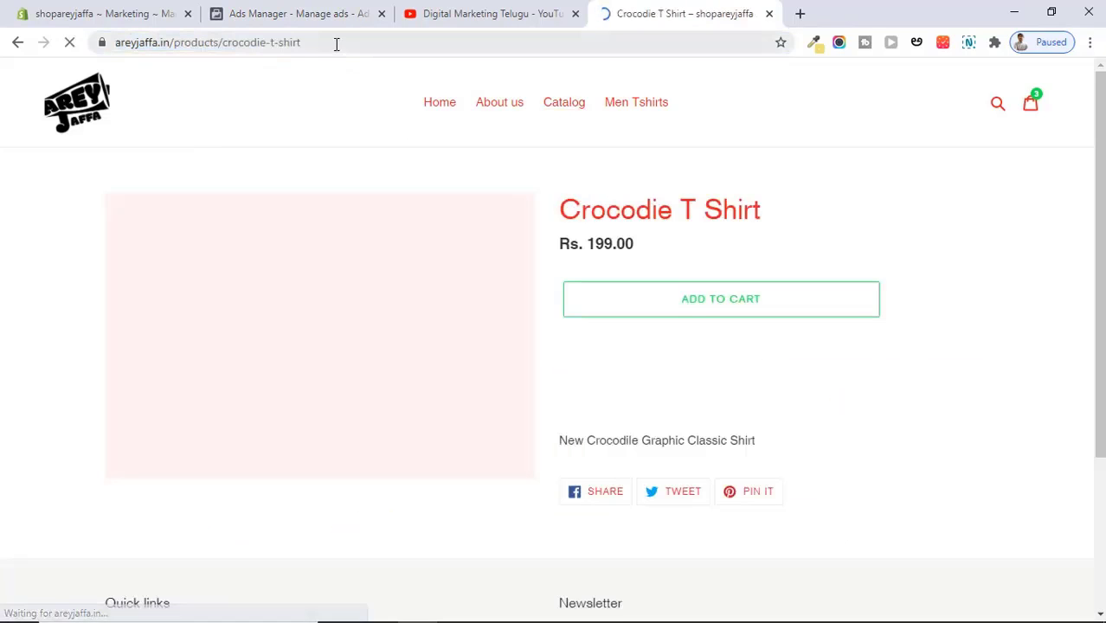
pyautogui.click(336, 43)
pyautogui.hotkey('ctrl', 'c')
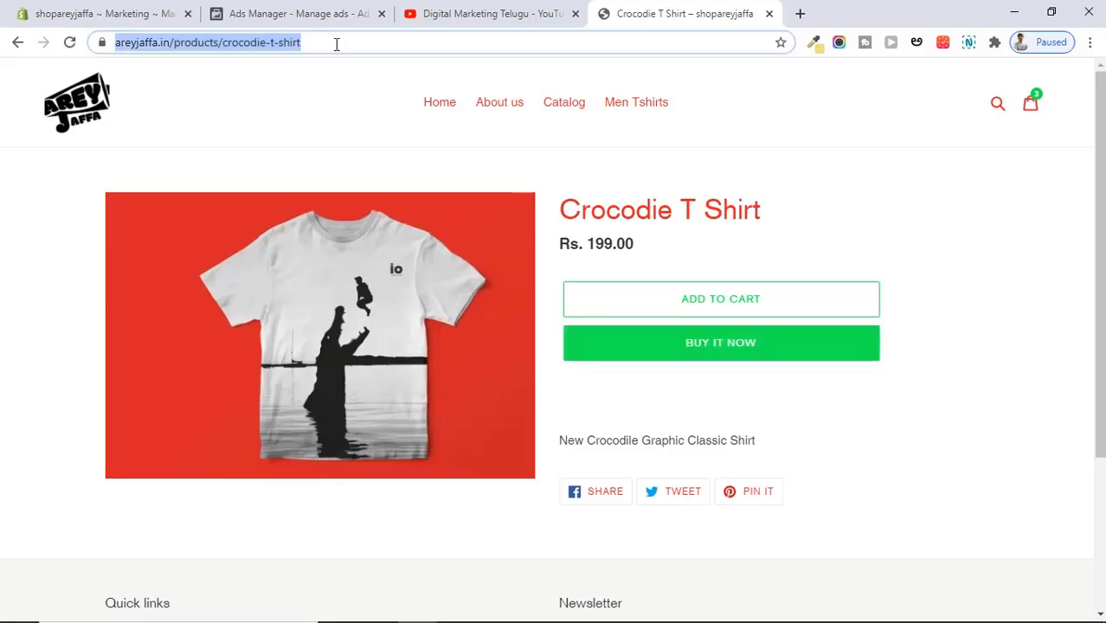
pyautogui.click(342, 13)
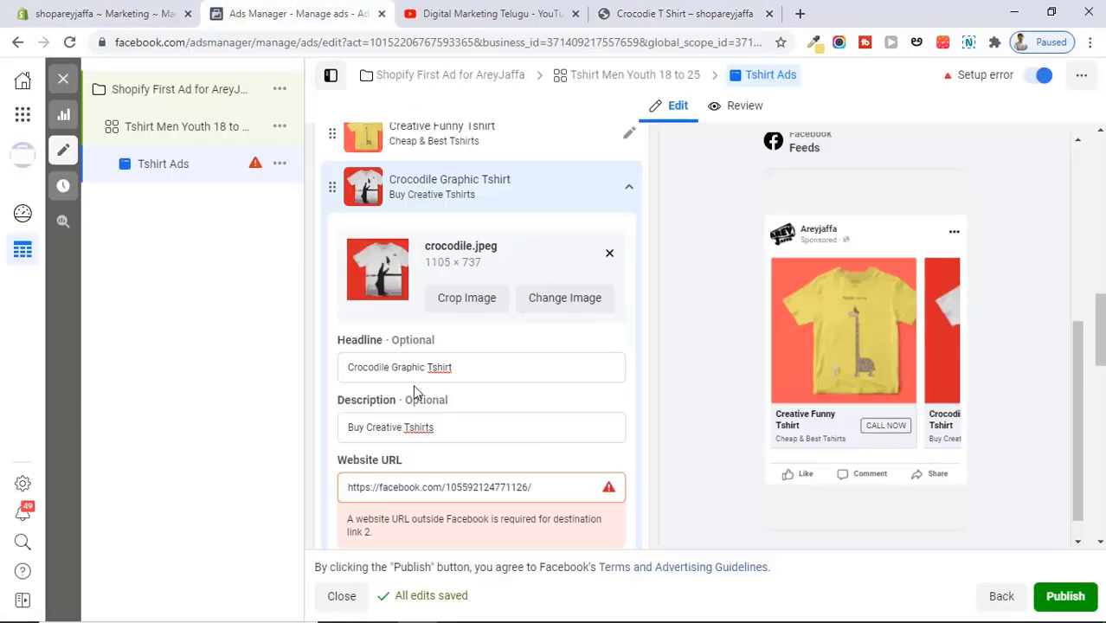
pyautogui.click(421, 487)
pyautogui.hotkey('ctrl', 'a')
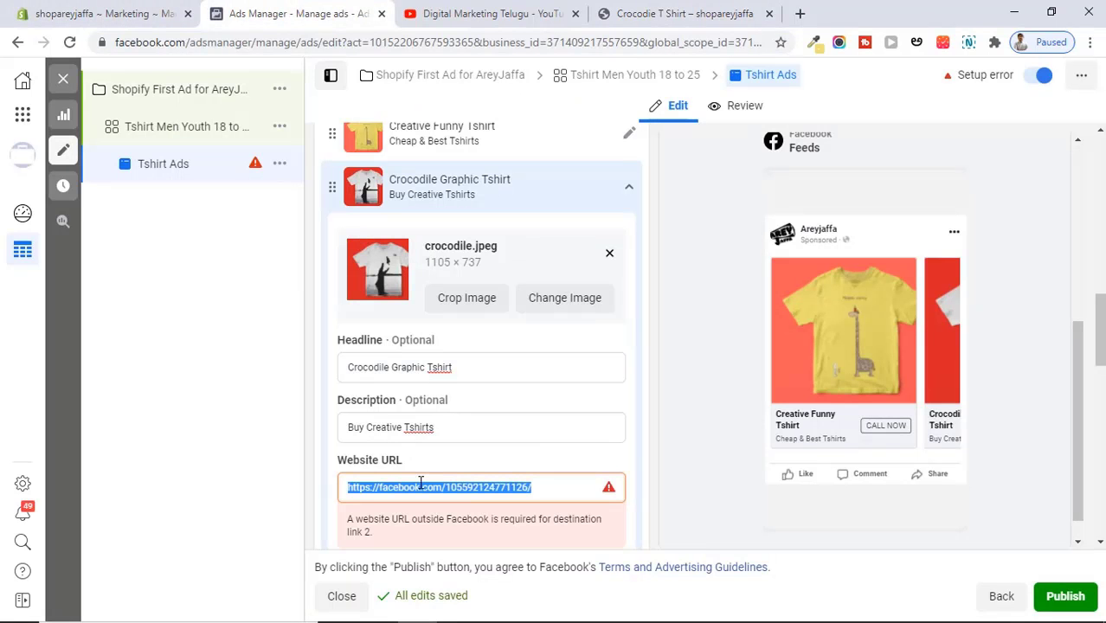
pyautogui.hotkey('ctrl', 'v')
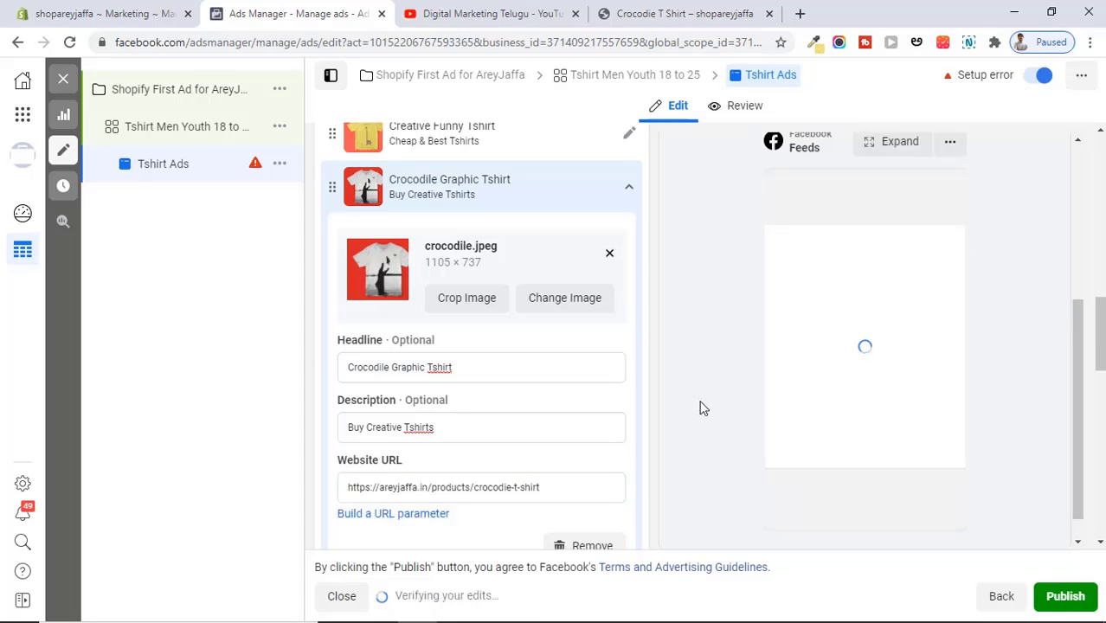
# Step: Switch to the areyjaffa.in store, open its full product catalog and copy the page address
pyautogui.click(651, 4)
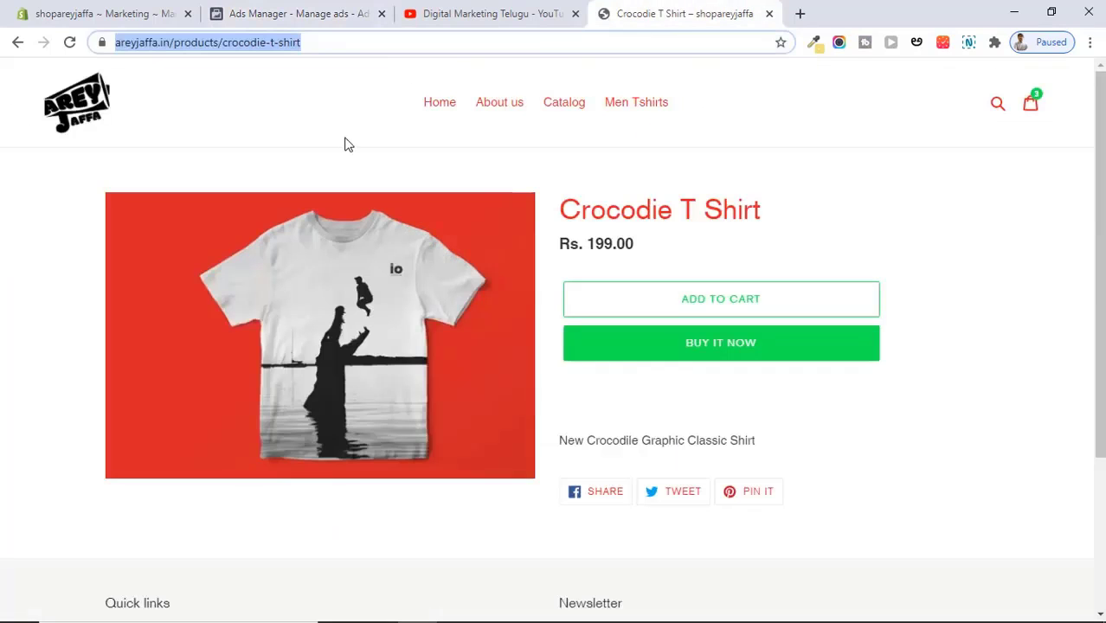
pyautogui.click(444, 105)
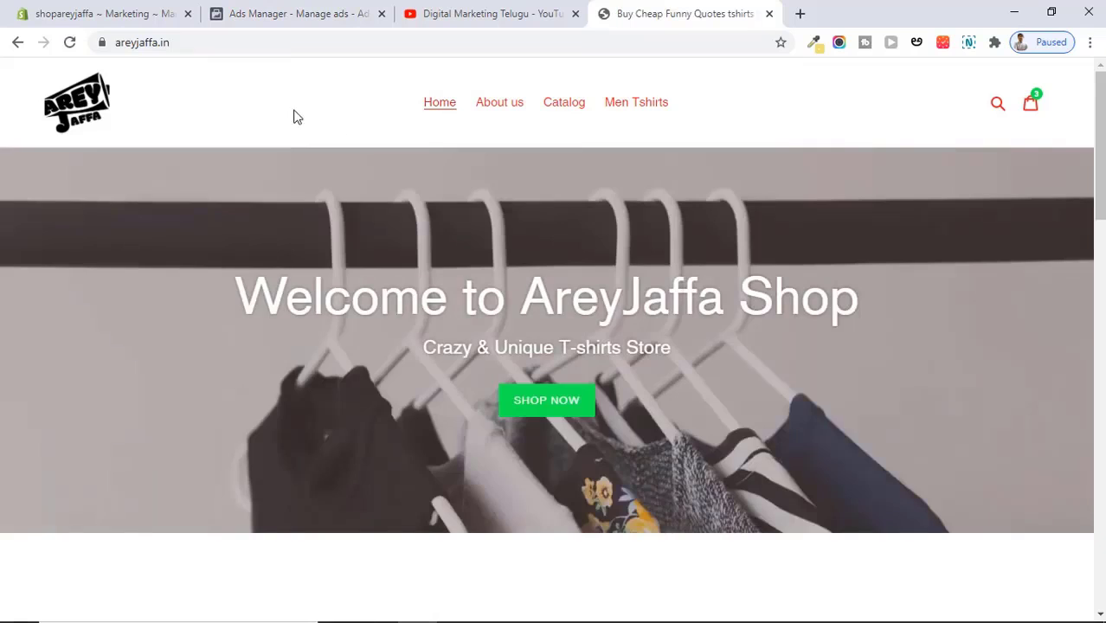
pyautogui.click(560, 109)
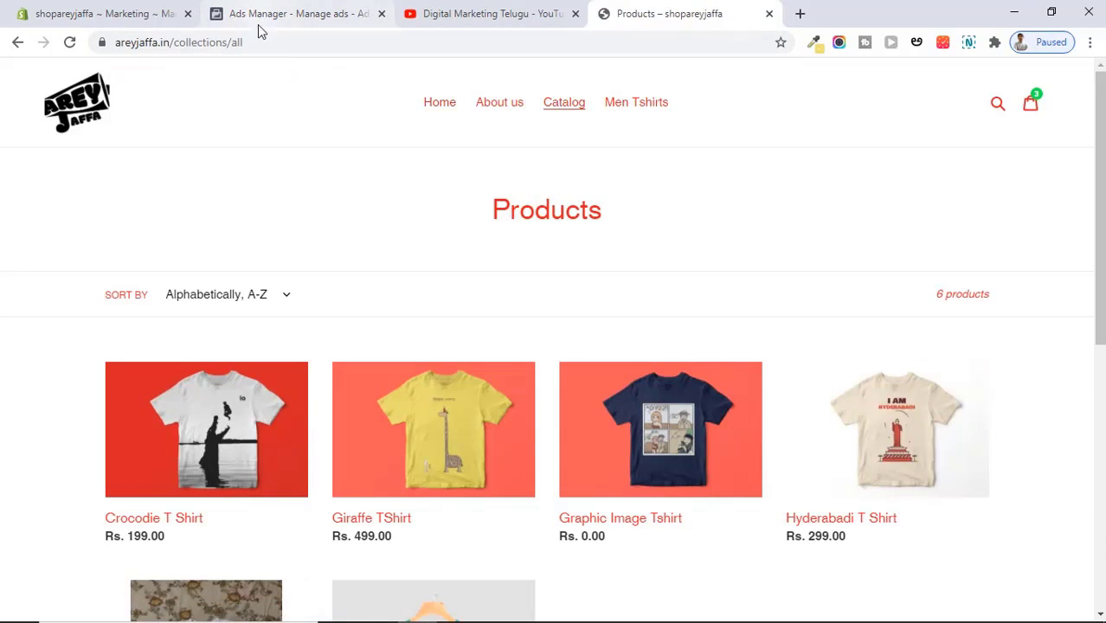
pyautogui.click(261, 40)
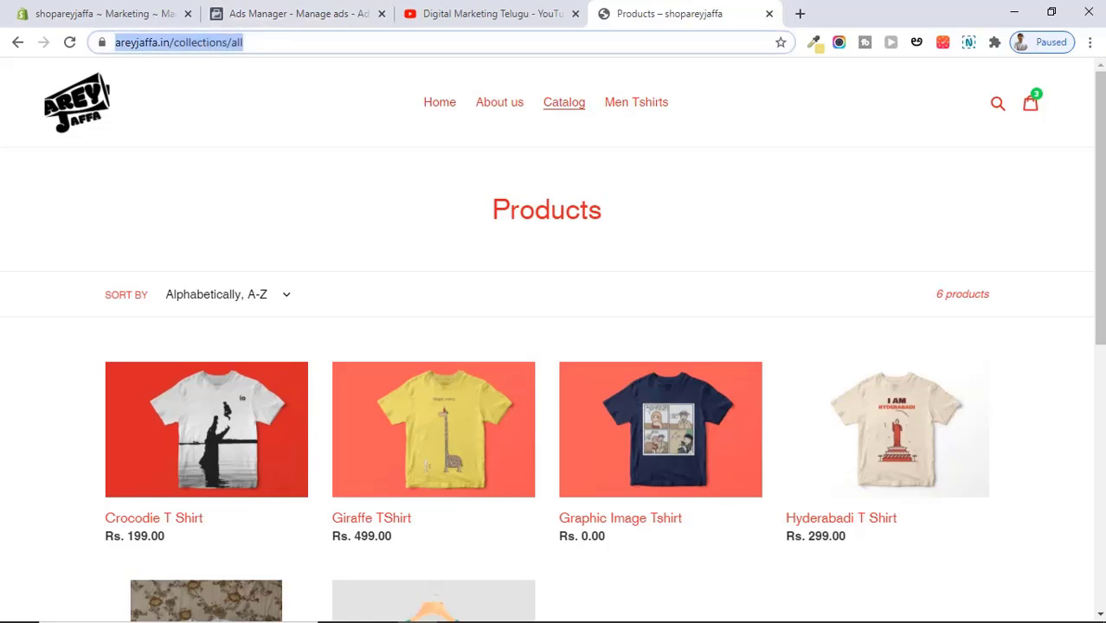
# Step: Return to Ads Manager, open the third carousel card and set its image to cartoon.jpg
pyautogui.click(319, 13)
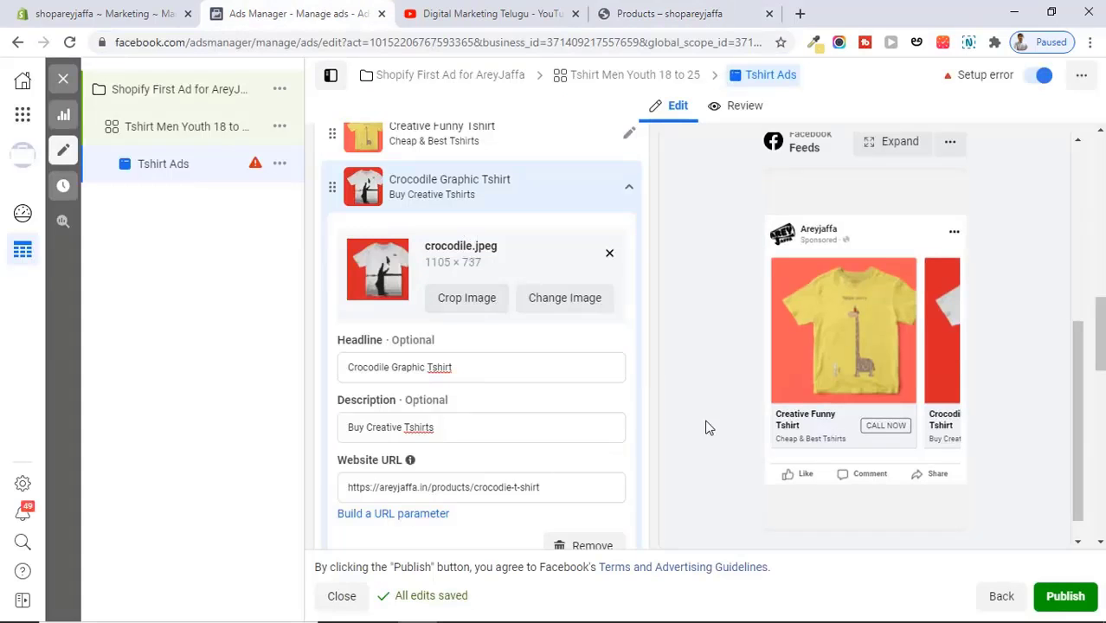
pyautogui.scroll(-3, 1099, 381)
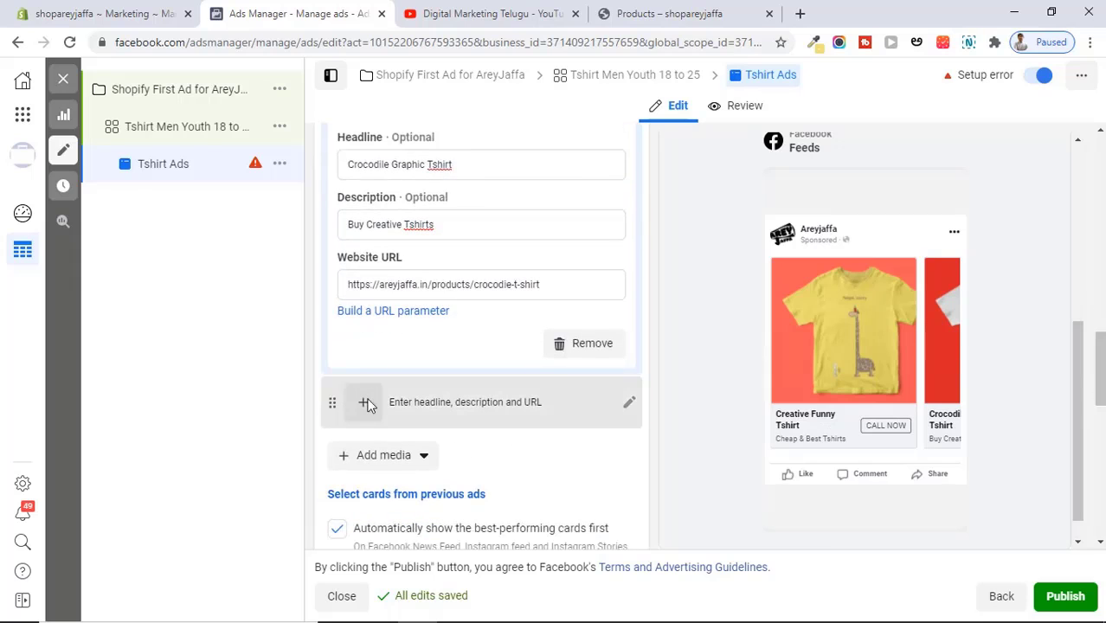
pyautogui.click(367, 403)
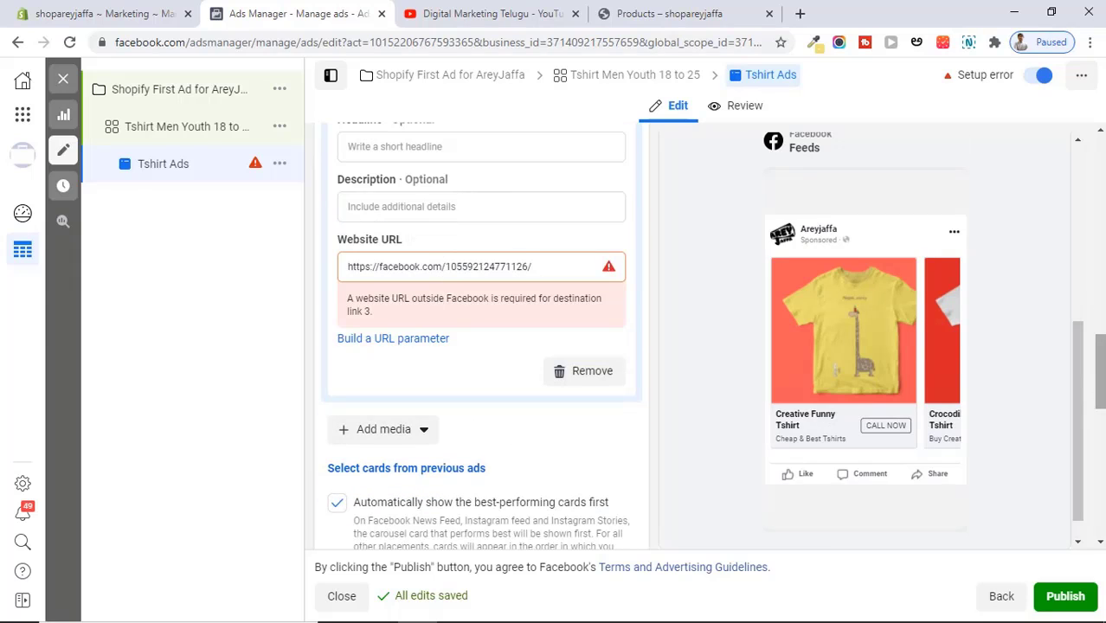
pyautogui.scroll(2, 630, 329)
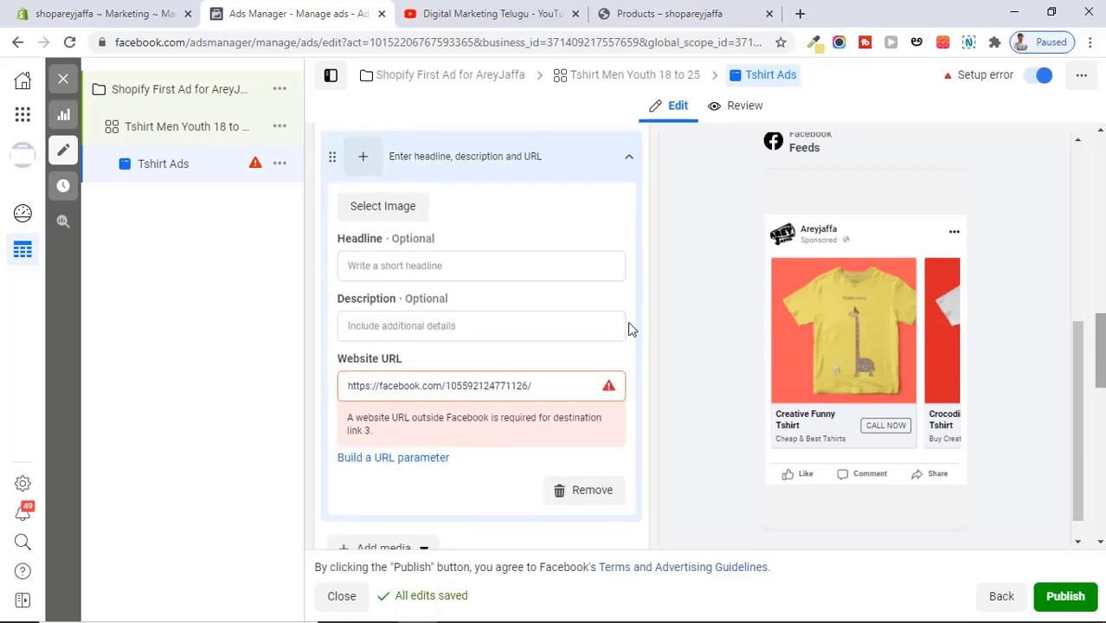
pyautogui.click(368, 217)
pyautogui.press('Return')
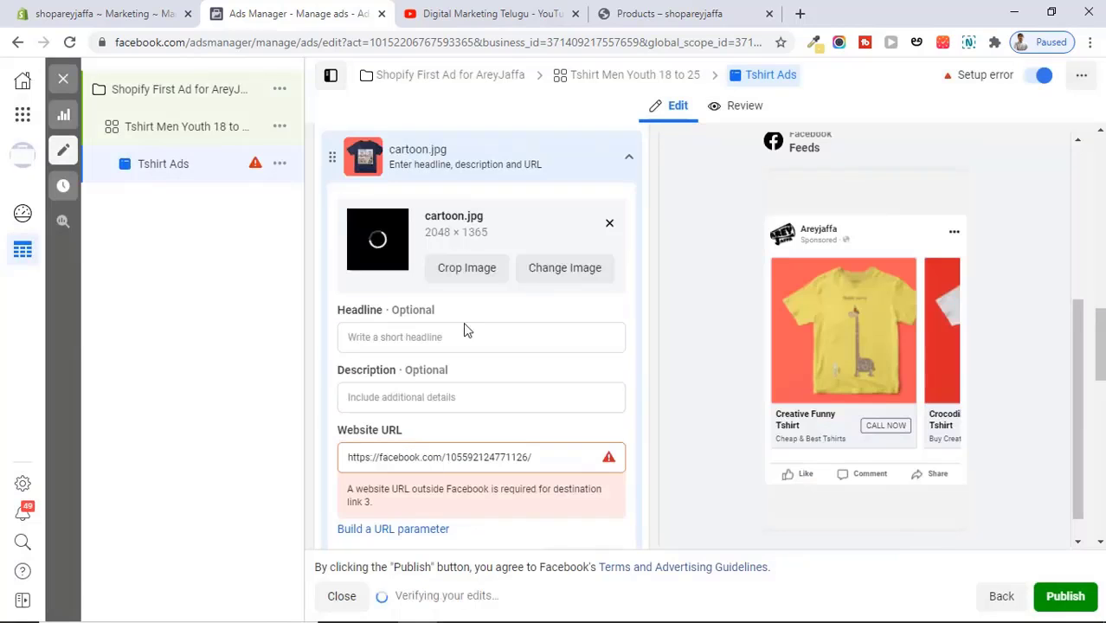
# Step: Give the cartoon card the headline Funny Quotes Tshirts and the description Tshirts to your Doorstep
pyautogui.click(462, 337)
pyautogui.write('Funny Quotes Tshirts')
pyautogui.click(405, 400)
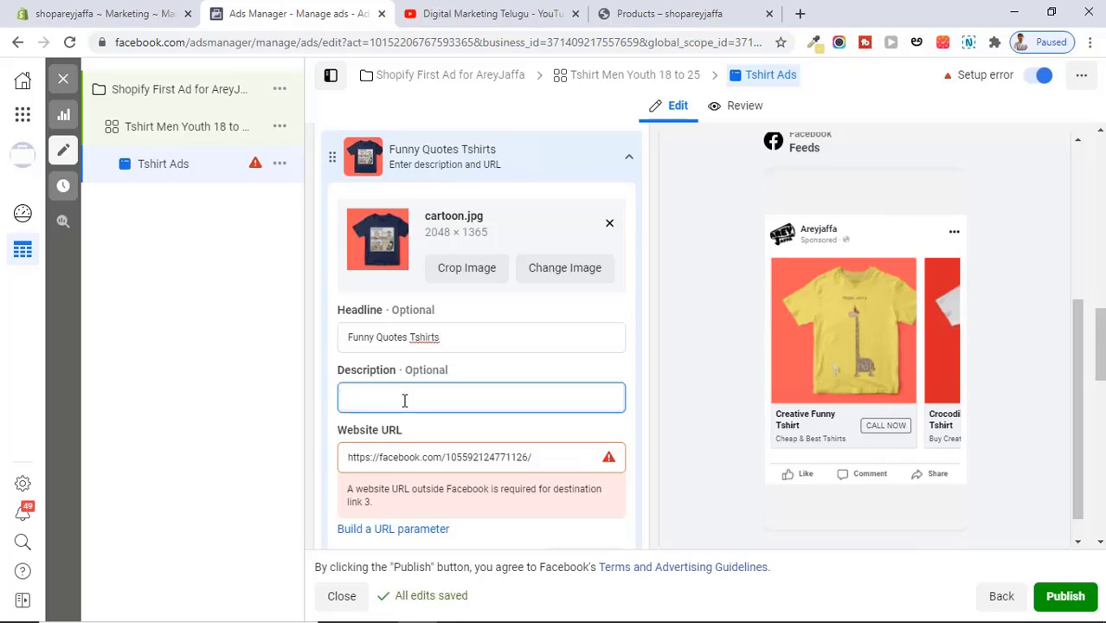
pyautogui.write('Buy Tshirts')
pyautogui.hotkey('ctrl', 'Left')
pyautogui.press('BackSpace')
pyautogui.press('BackSpace')
pyautogui.press('BackSpace')
pyautogui.press('BackSpace')
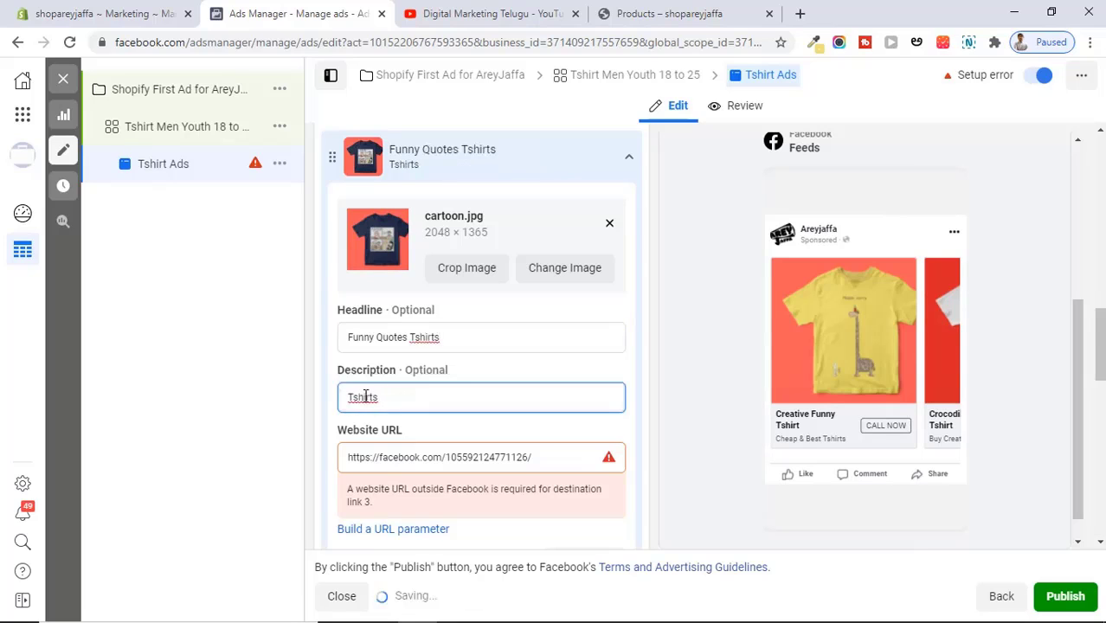
pyautogui.click(387, 397)
pyautogui.write('to your Doorstep')
pyautogui.click(674, 365)
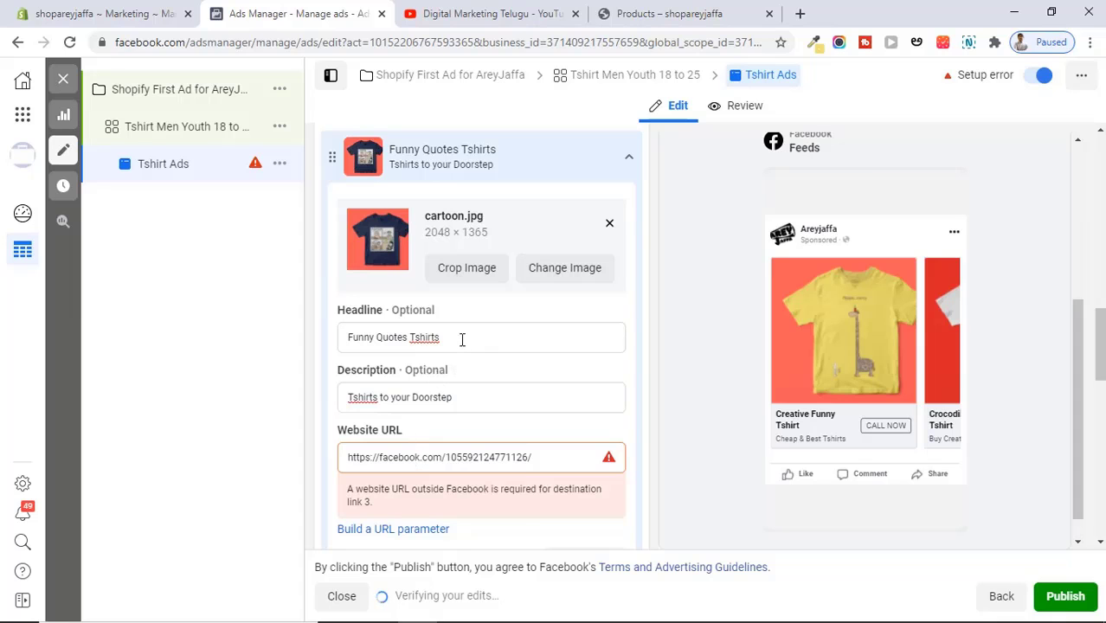
pyautogui.click(663, 14)
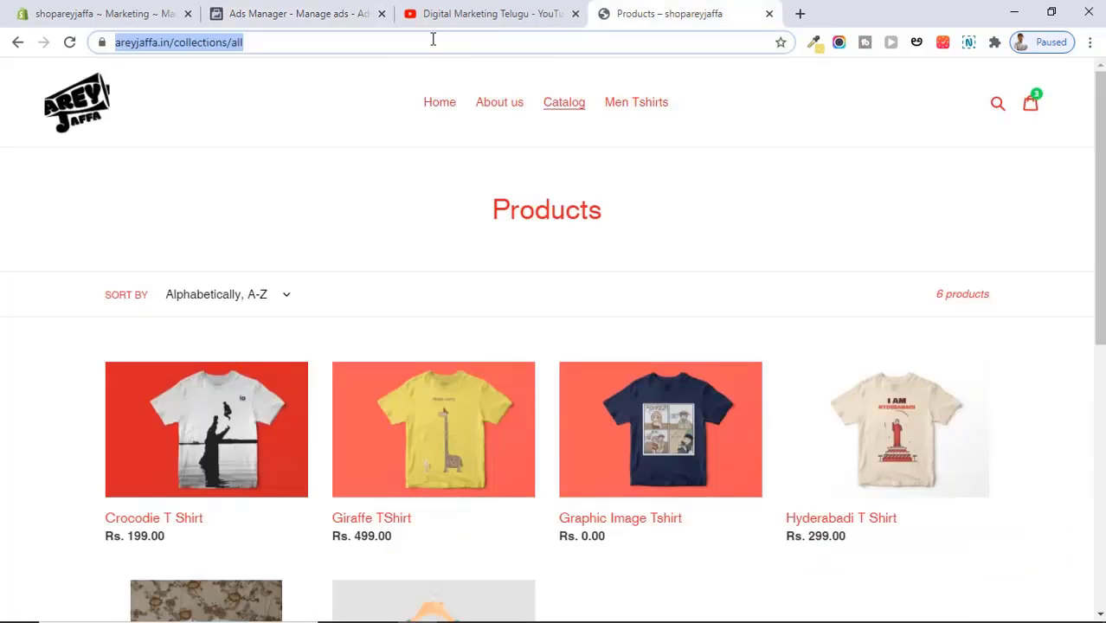
pyautogui.click(296, 12)
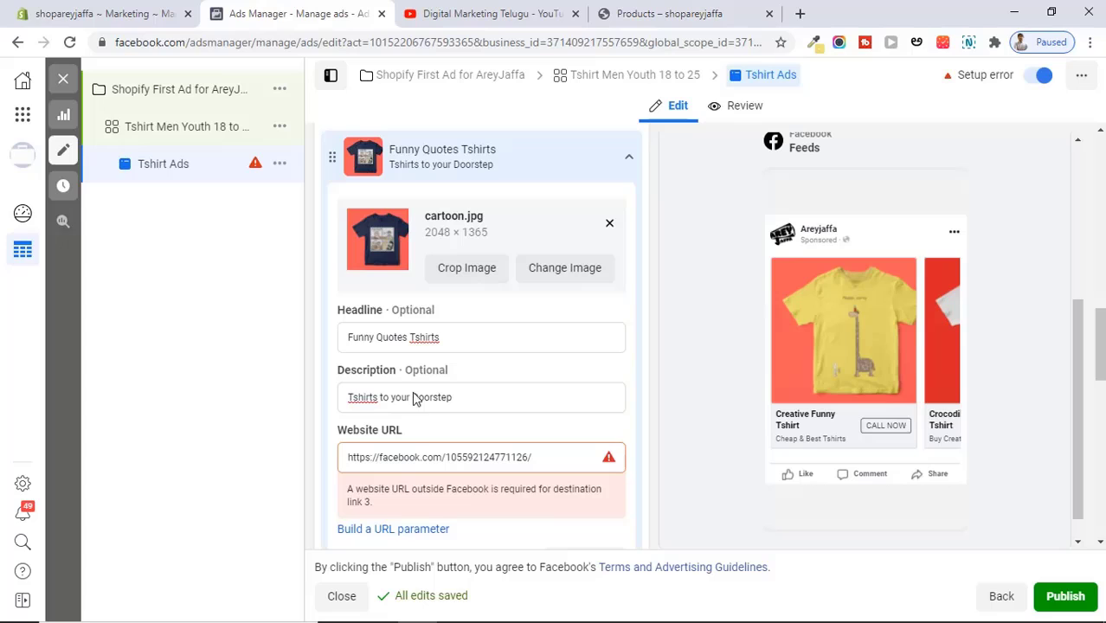
pyautogui.click(418, 457)
pyautogui.hotkey('ctrl', 'a')
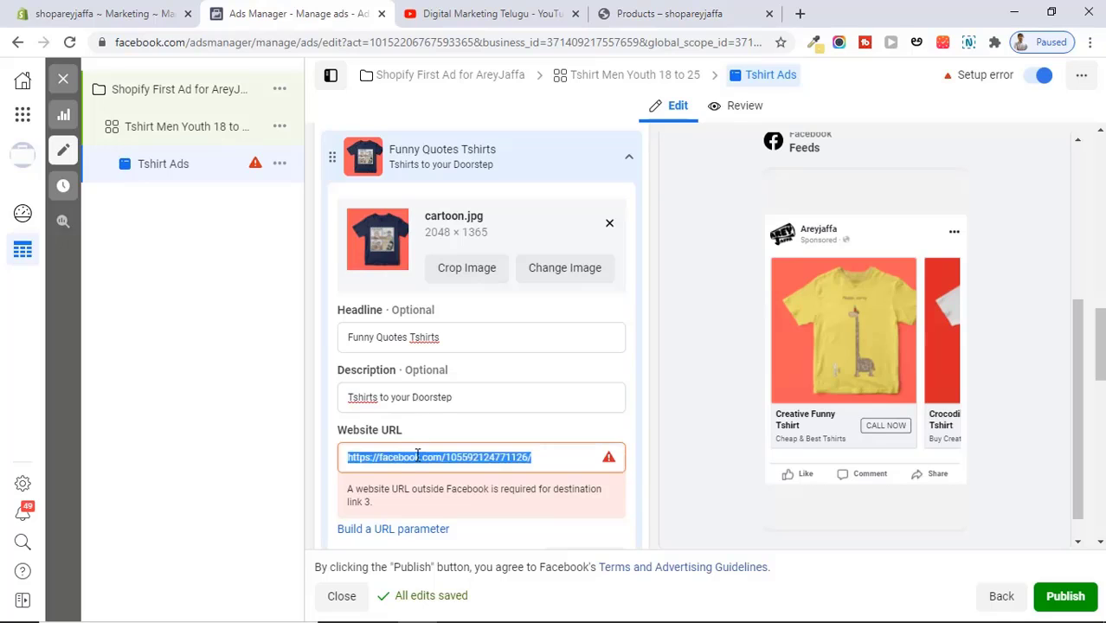
pyautogui.write('https://areyjaffa.in/collections/all')
pyautogui.click(701, 421)
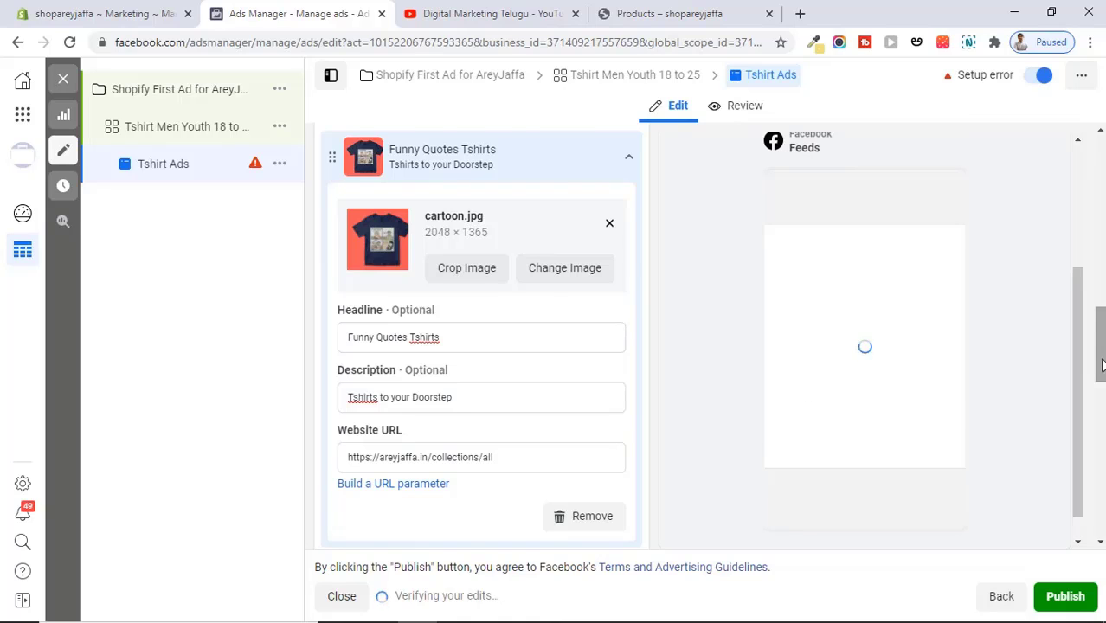
# Step: Open the expanded preview of the carousel ad and show it as Desktop News Feed
pyautogui.moveTo(1102, 365); pyautogui.dragTo(1101, 327)
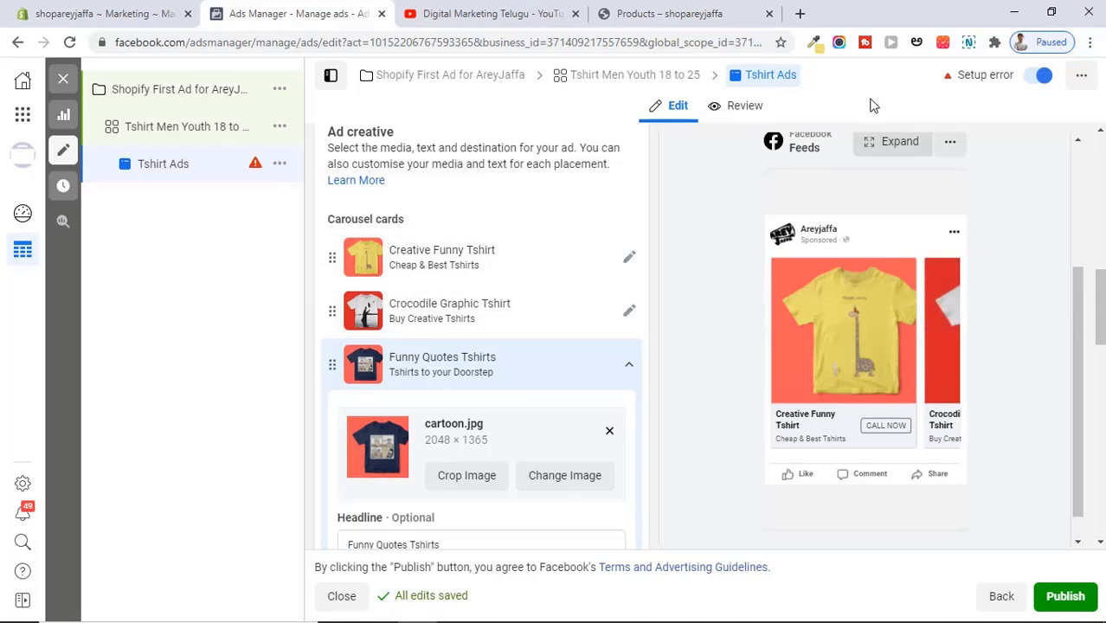
pyautogui.click(892, 143)
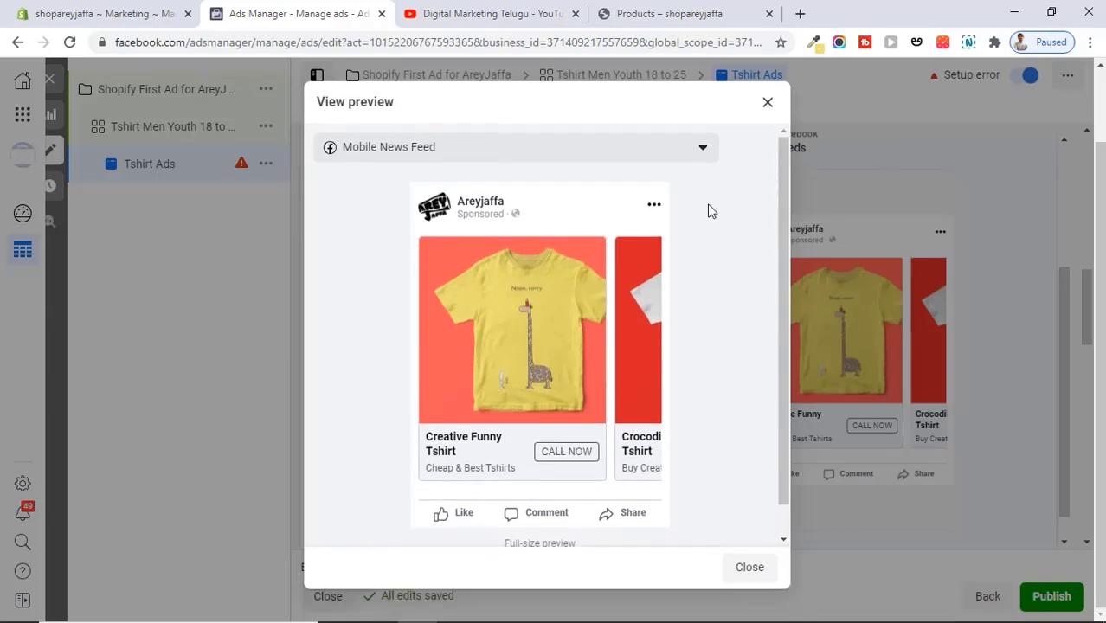
pyautogui.click(663, 153)
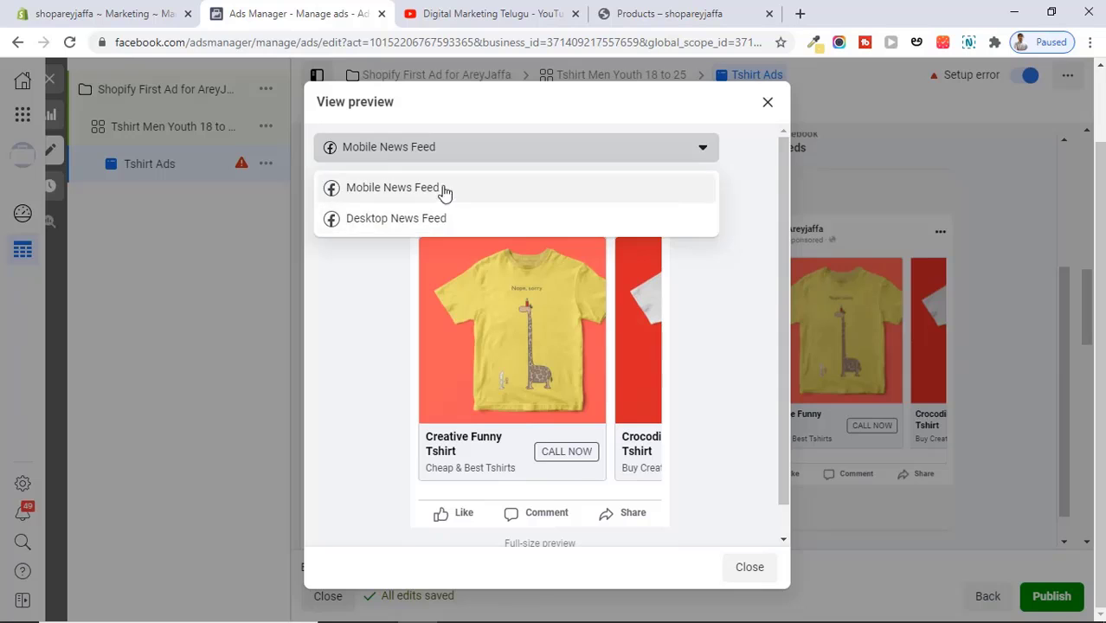
pyautogui.click(444, 220)
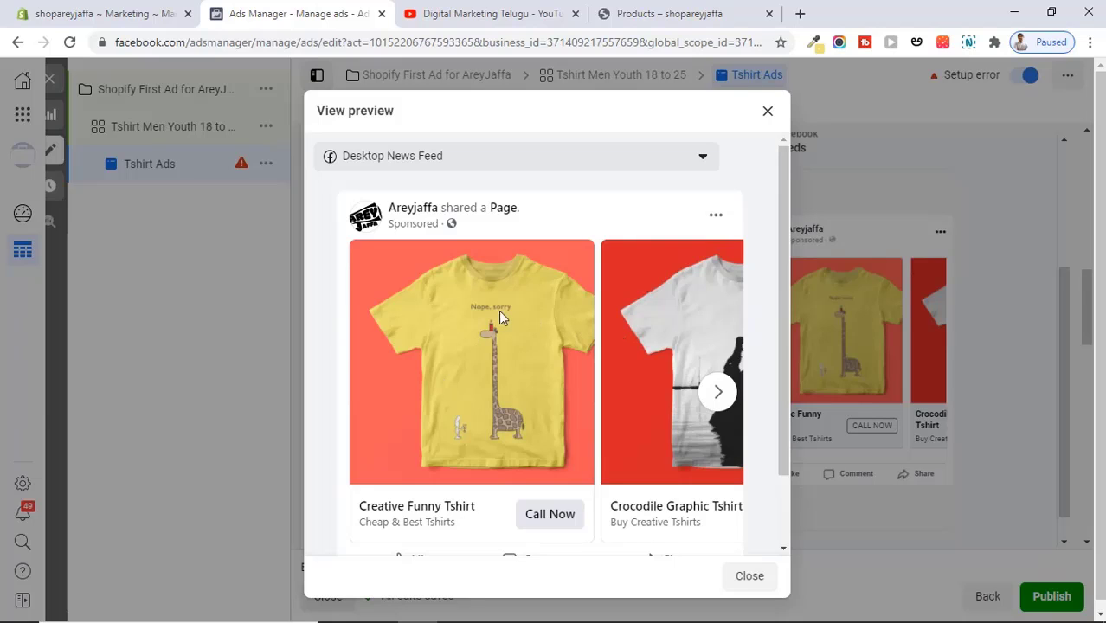
# Step: Page back and forth through the carousel cards in the desktop preview to examine them, and close the preview
pyautogui.click(718, 395)
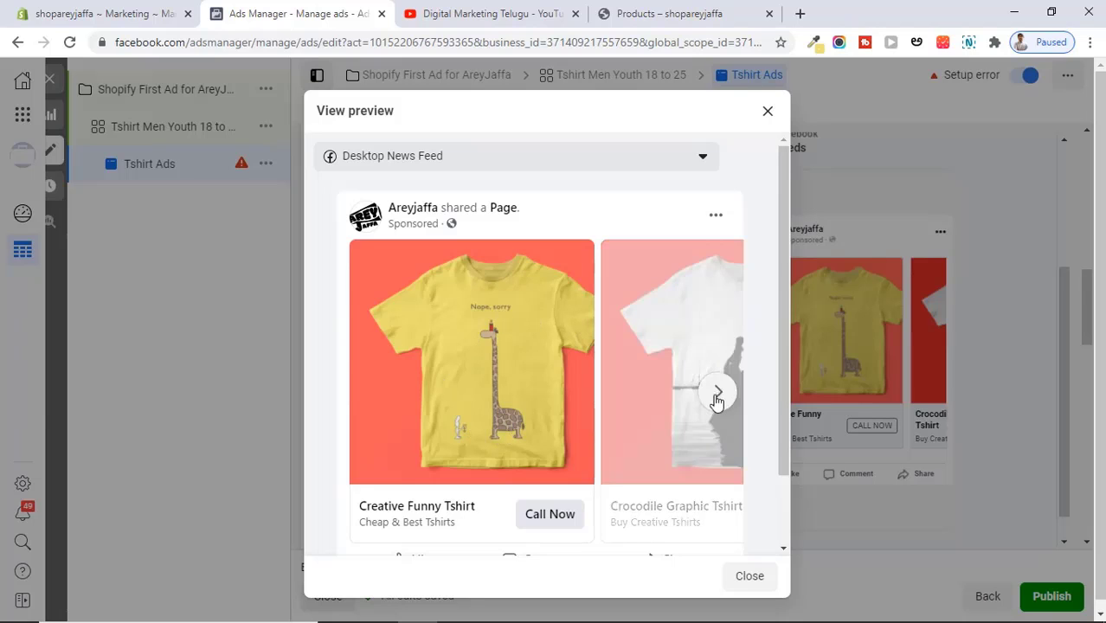
pyautogui.click(718, 395)
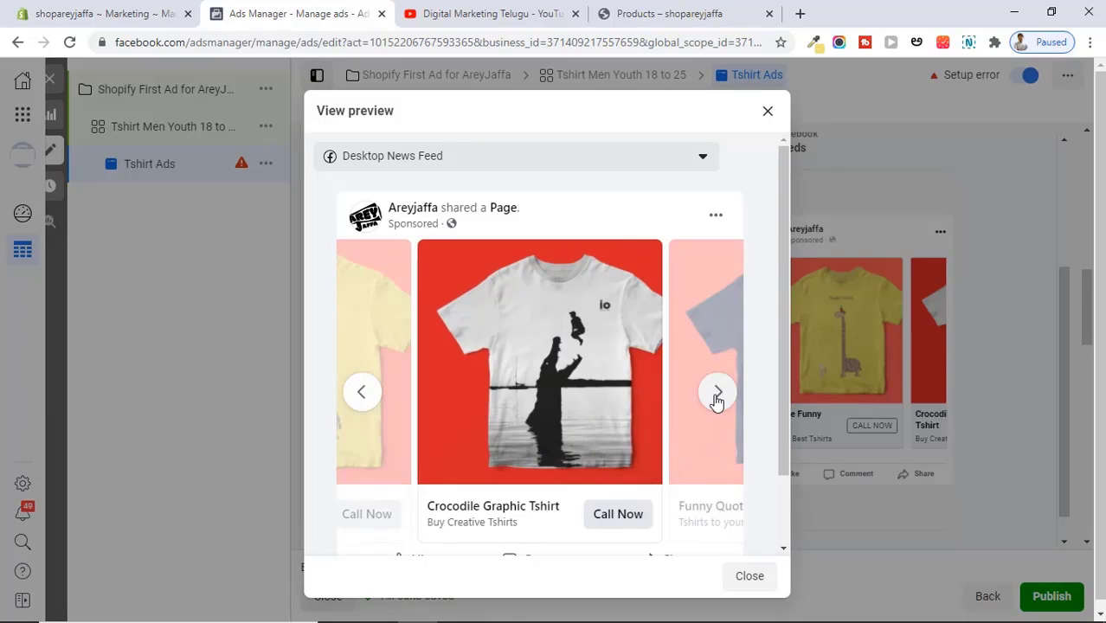
pyautogui.click(717, 394)
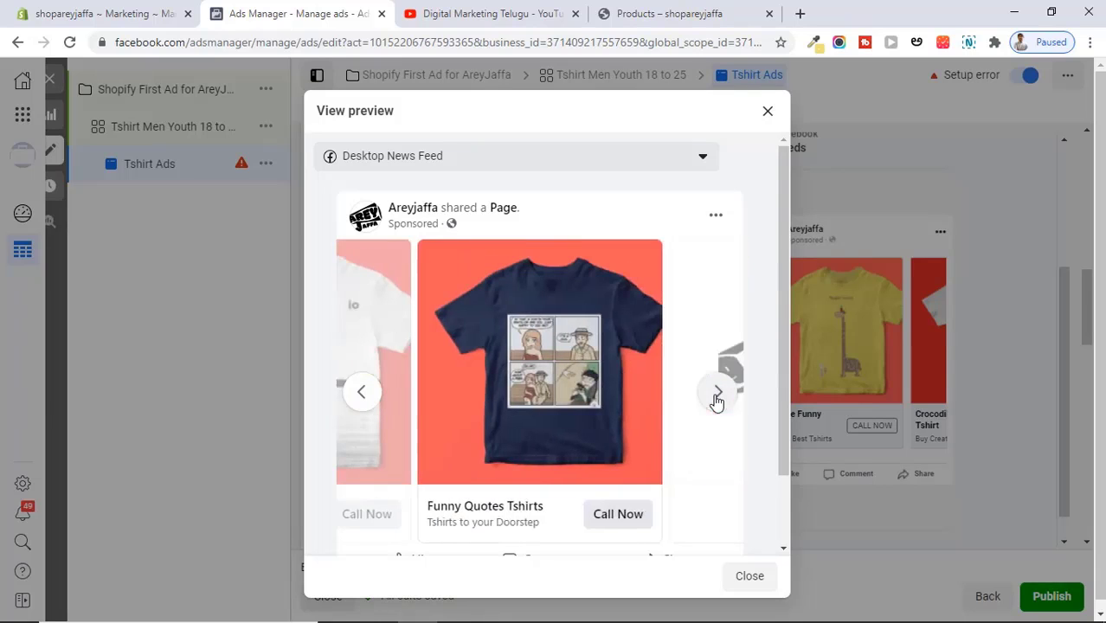
pyautogui.click(363, 396)
pyautogui.click(364, 394)
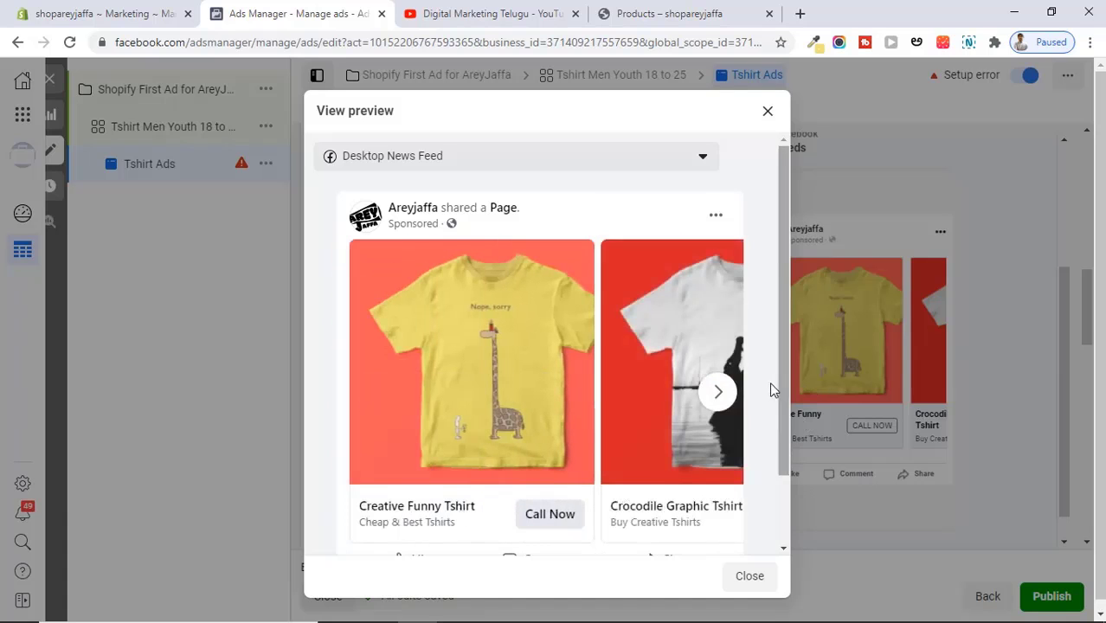
pyautogui.click(724, 395)
pyautogui.click(725, 395)
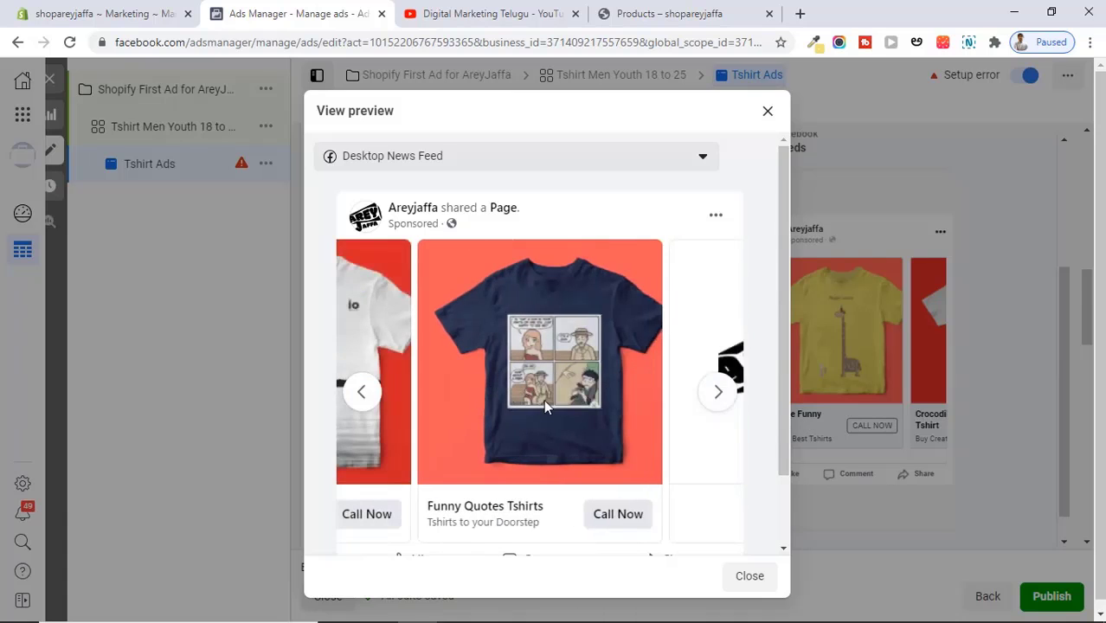
pyautogui.click(362, 391)
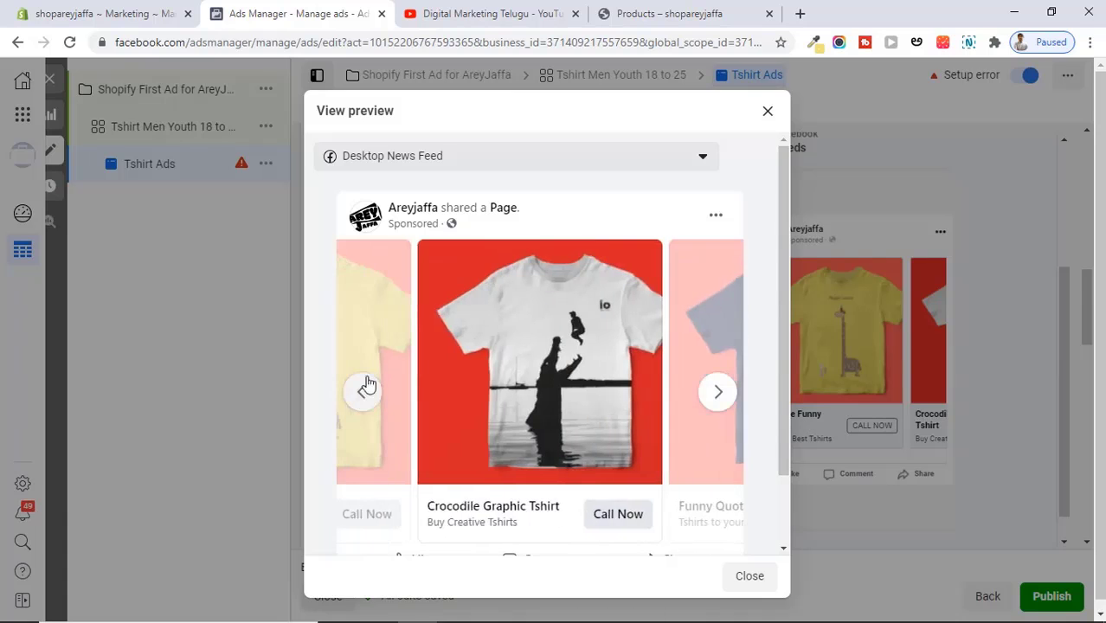
pyautogui.click(362, 391)
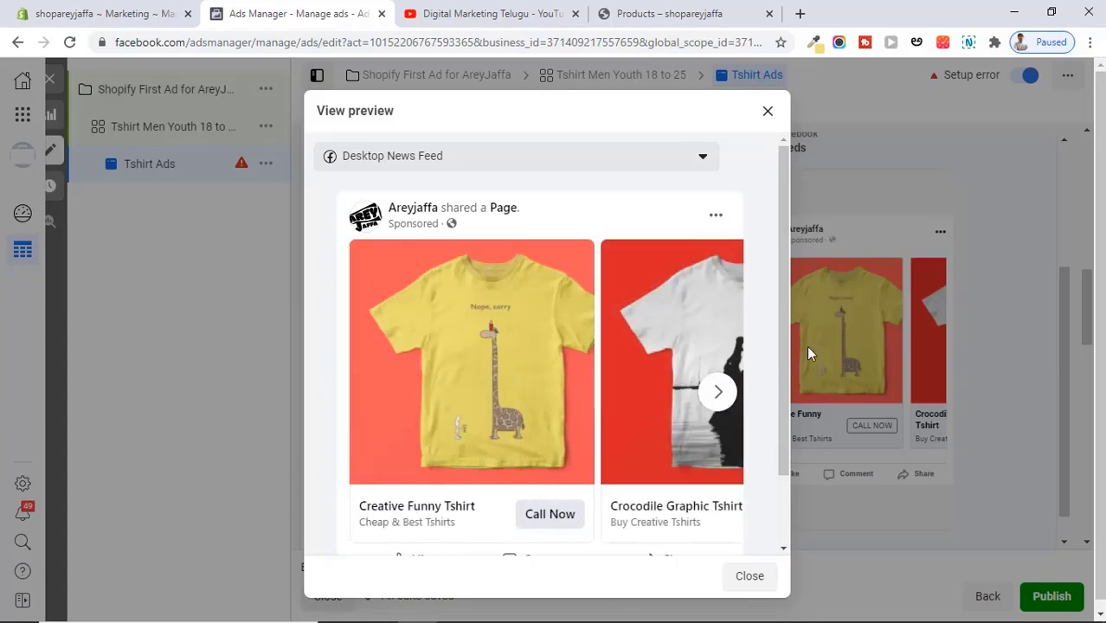
pyautogui.moveTo(783, 348); pyautogui.dragTo(784, 384)
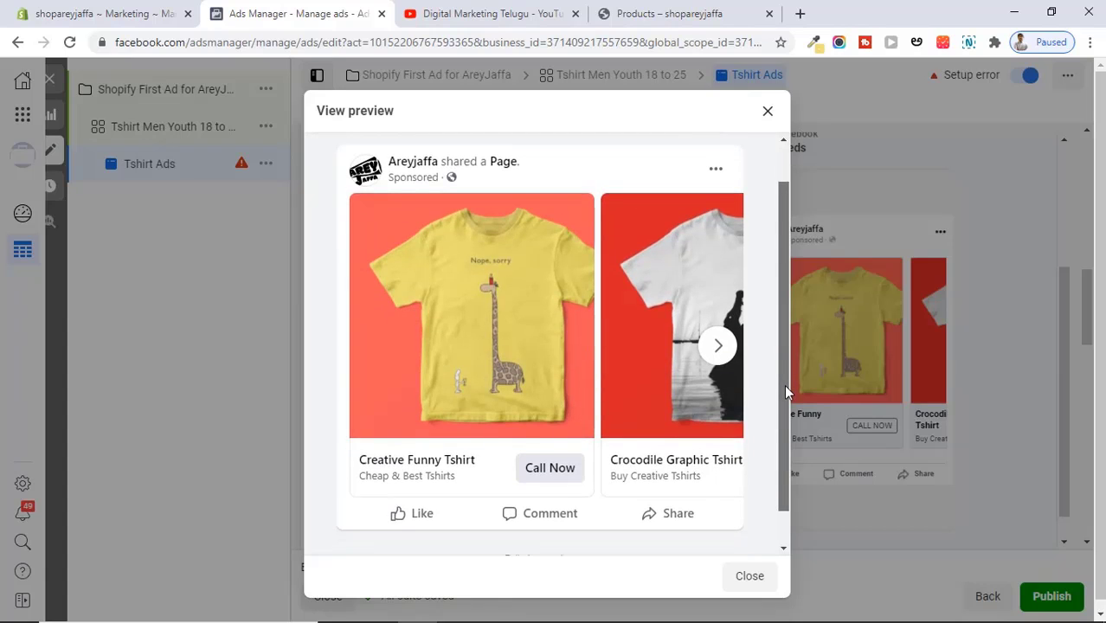
pyautogui.moveTo(784, 384); pyautogui.dragTo(785, 341)
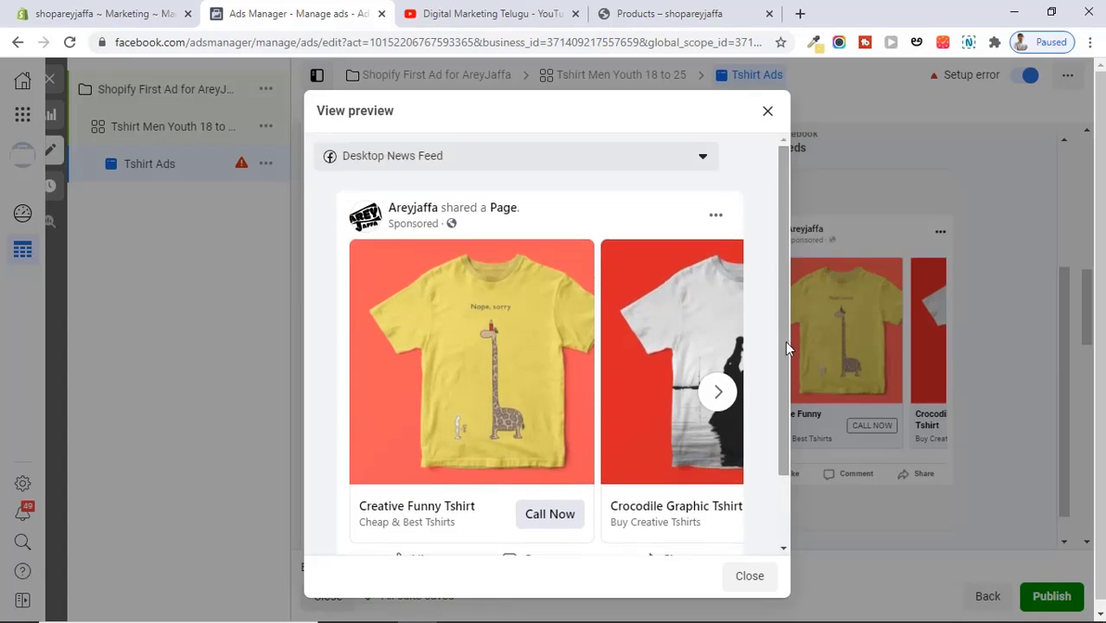
pyautogui.click(741, 578)
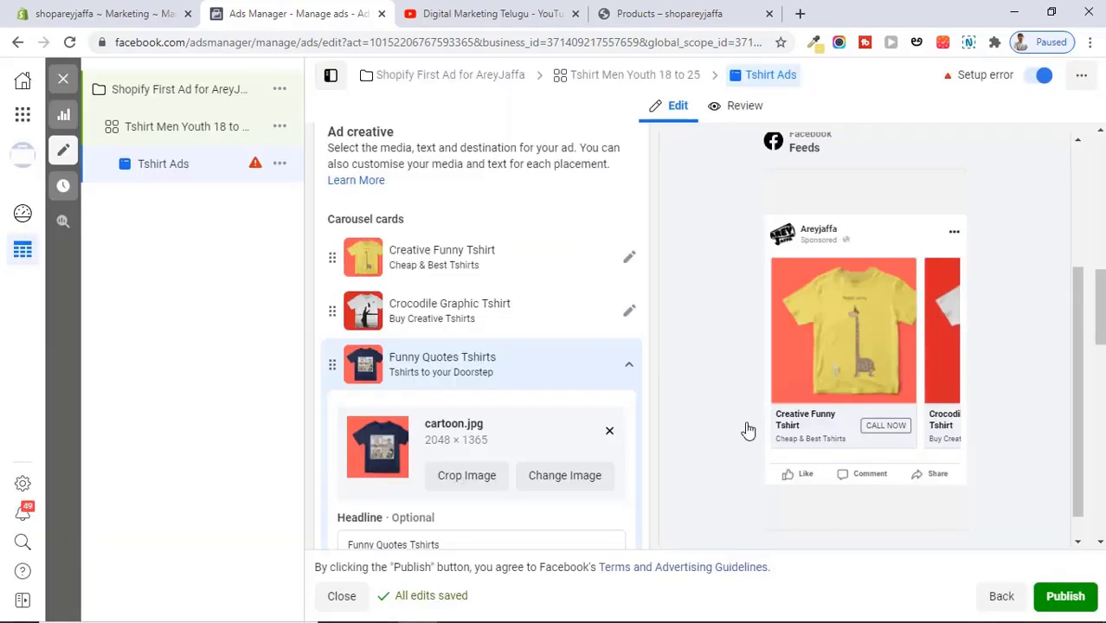
# Step: Open the expanded Mobile News Feed preview, page through the carousel cards to examine them, and close the preview
pyautogui.scroll(-5, 1100, 395)
pyautogui.moveTo(1101, 395); pyautogui.dragTo(1101, 426)
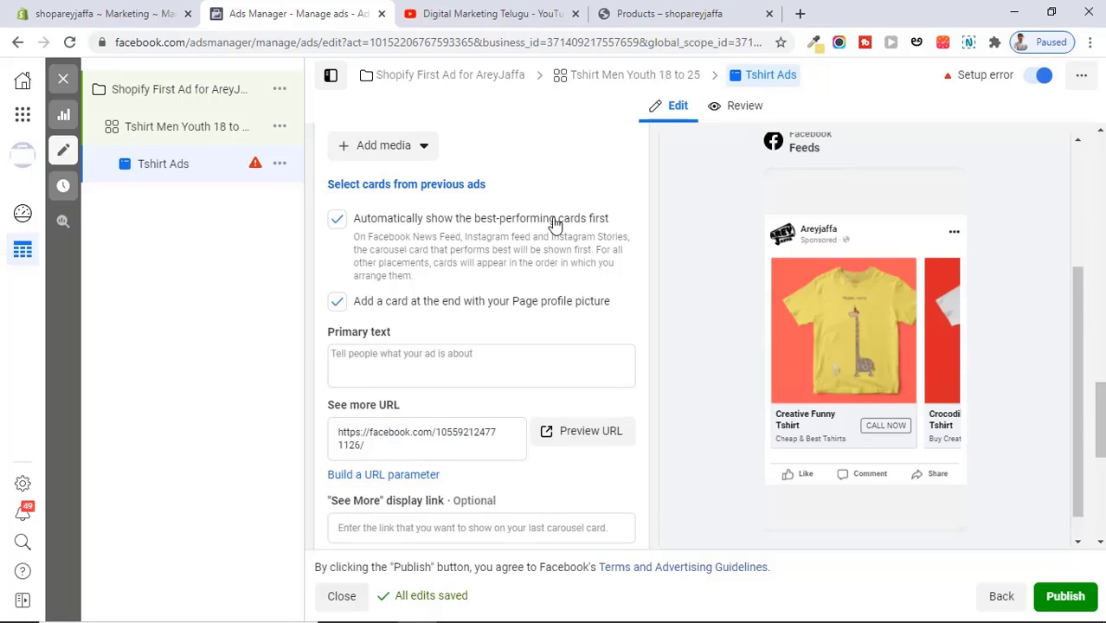
pyautogui.click(892, 147)
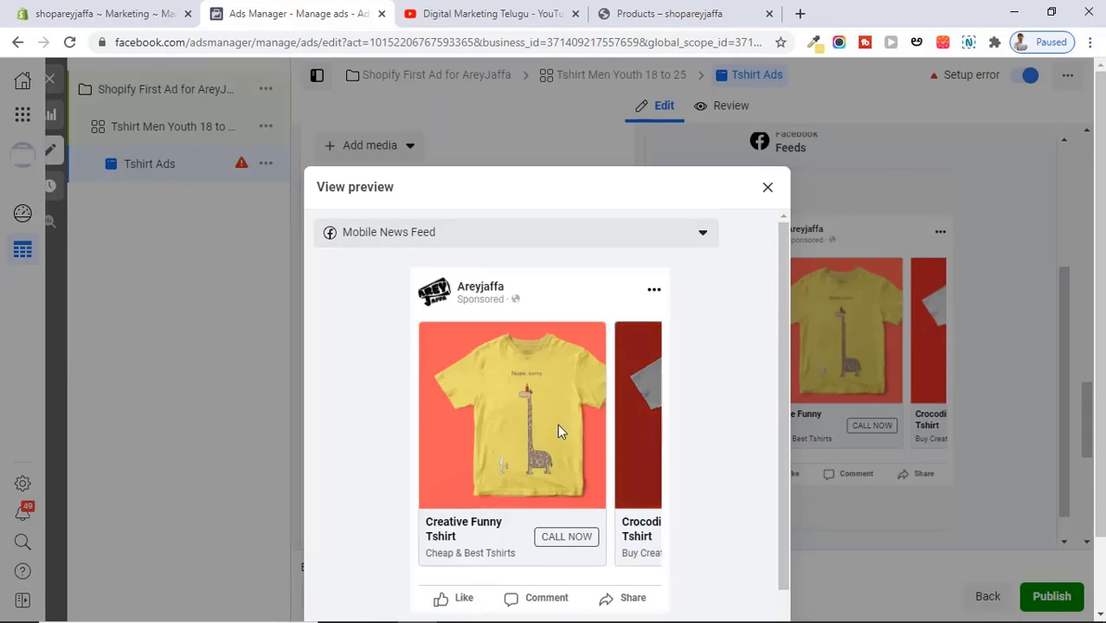
pyautogui.click(645, 425)
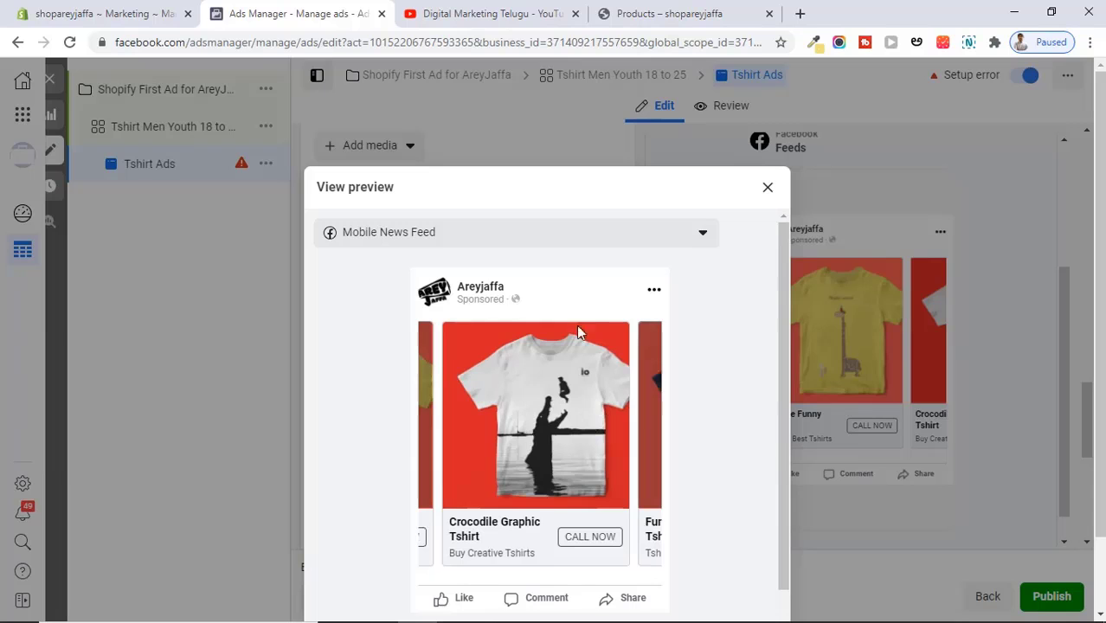
pyautogui.click(424, 407)
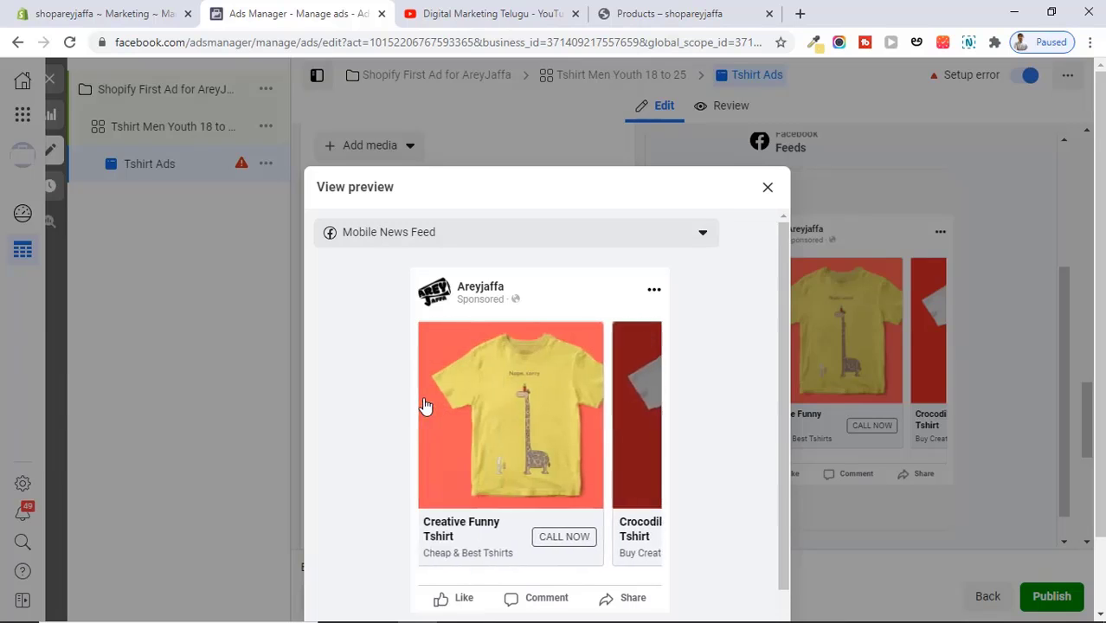
pyautogui.click(768, 187)
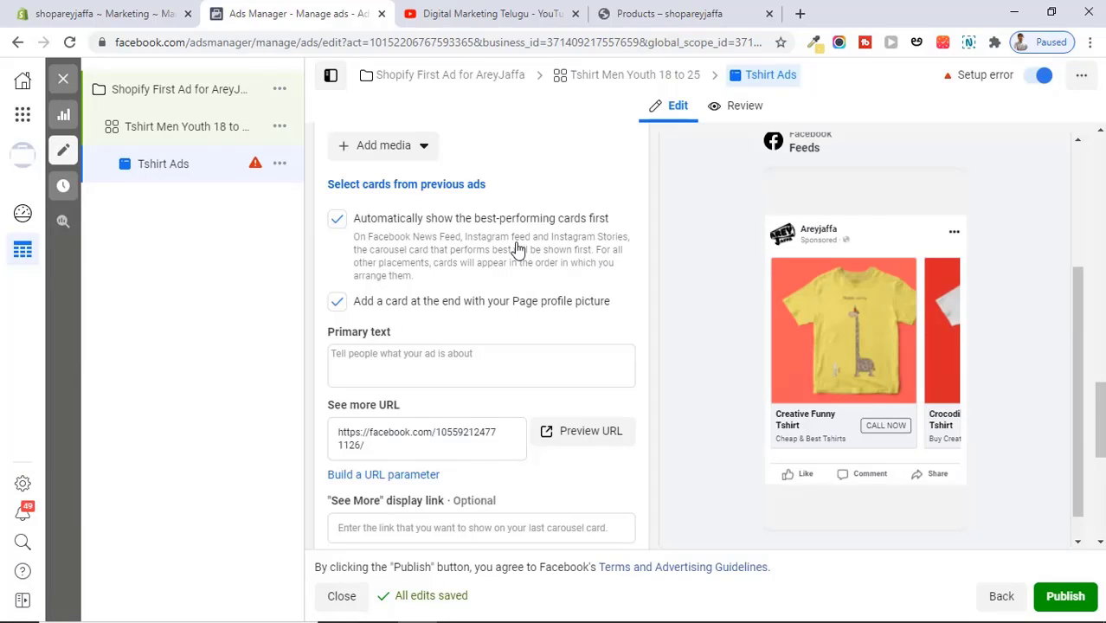
# Step: Exclude the end card with the Page profile picture and enter the primary text "Crazy & Funny Tshirts to Attract Your Buddies"
pyautogui.click(391, 300)
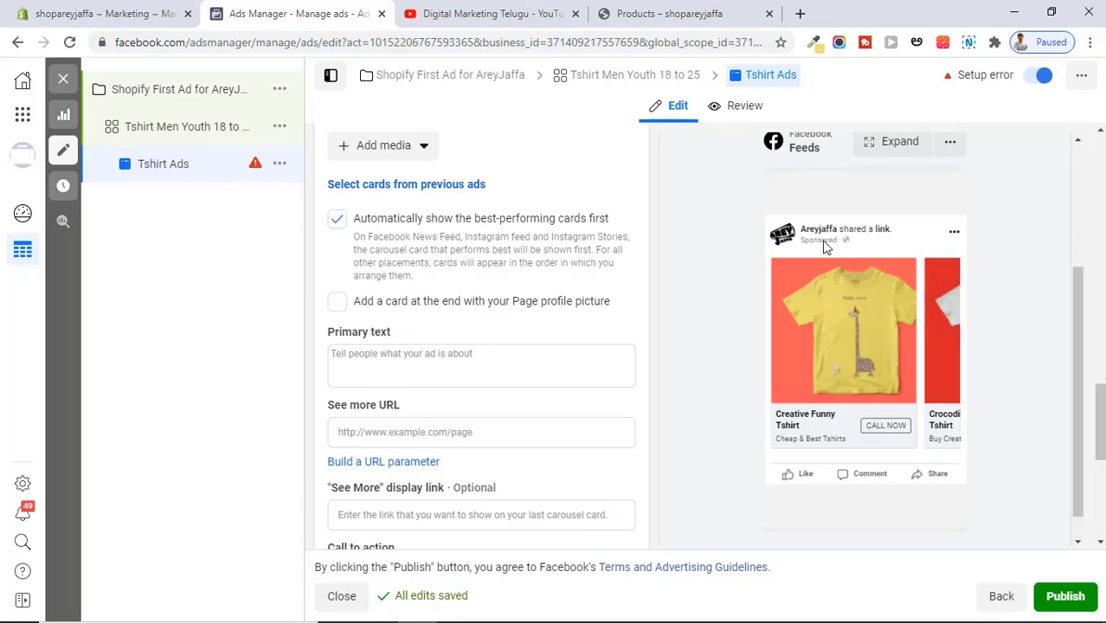
pyautogui.click(430, 366)
pyautogui.write('Craz')
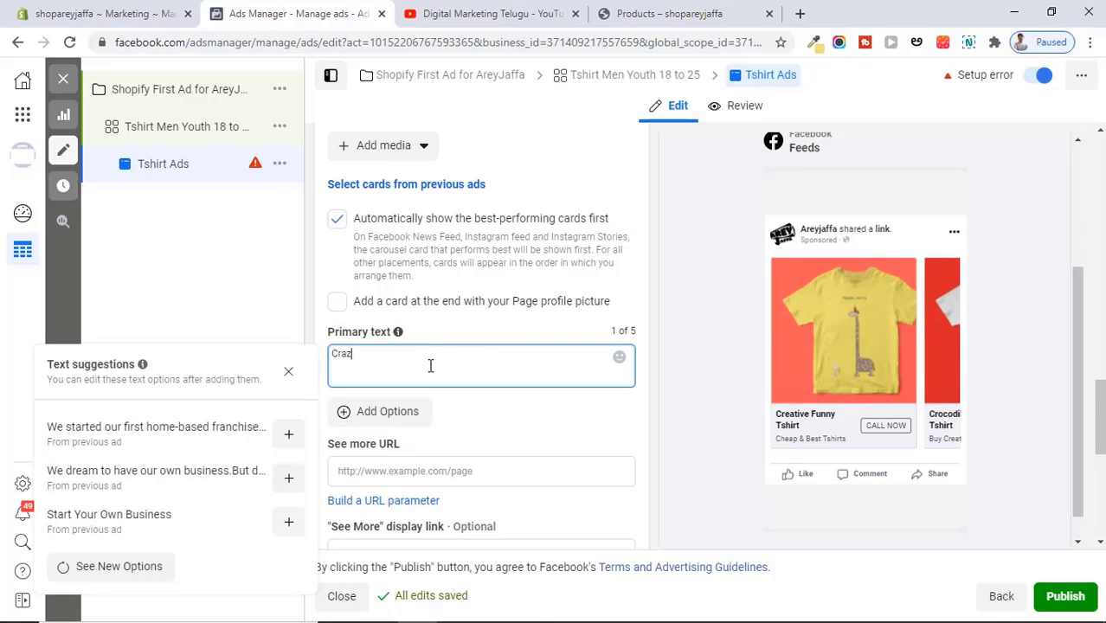
pyautogui.write('y & Fun')
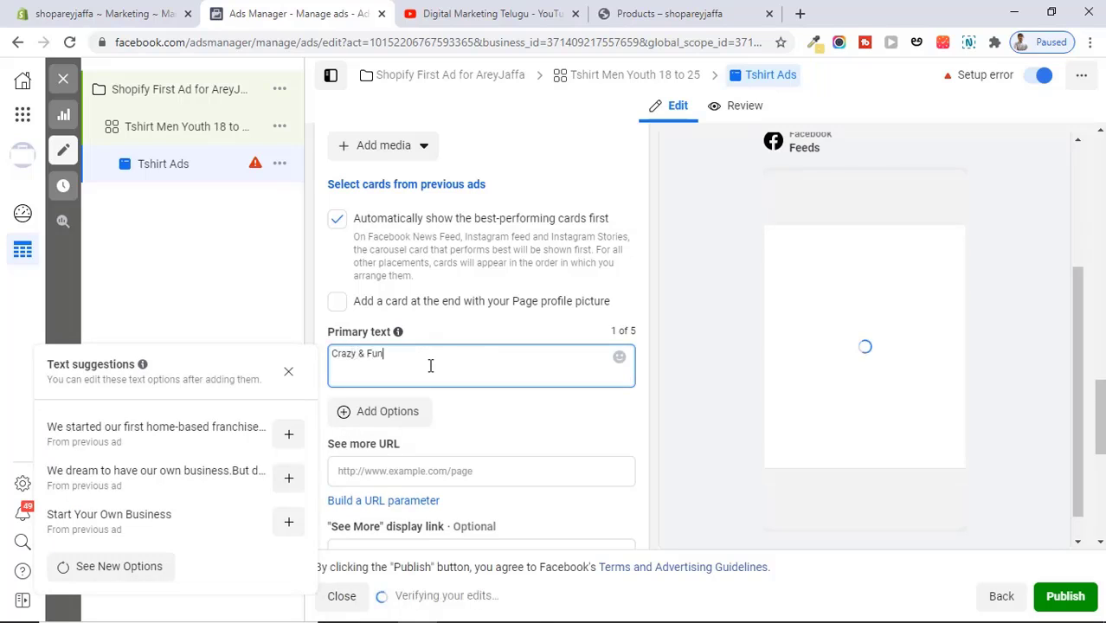
pyautogui.write('ny Tsh')
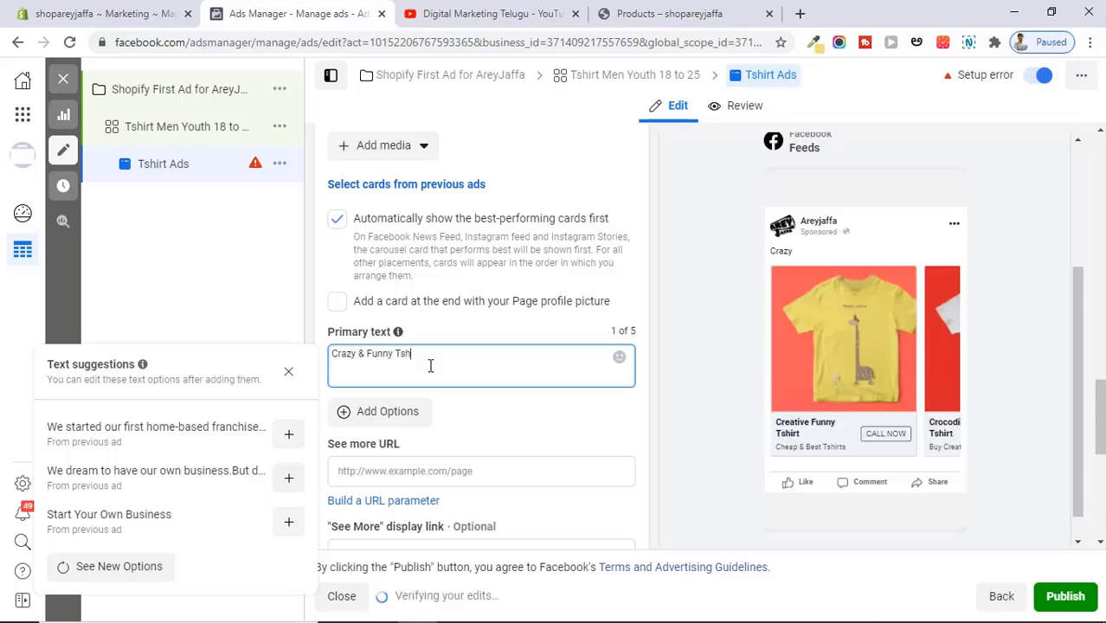
pyautogui.write('irts to Attract Your Buddies')
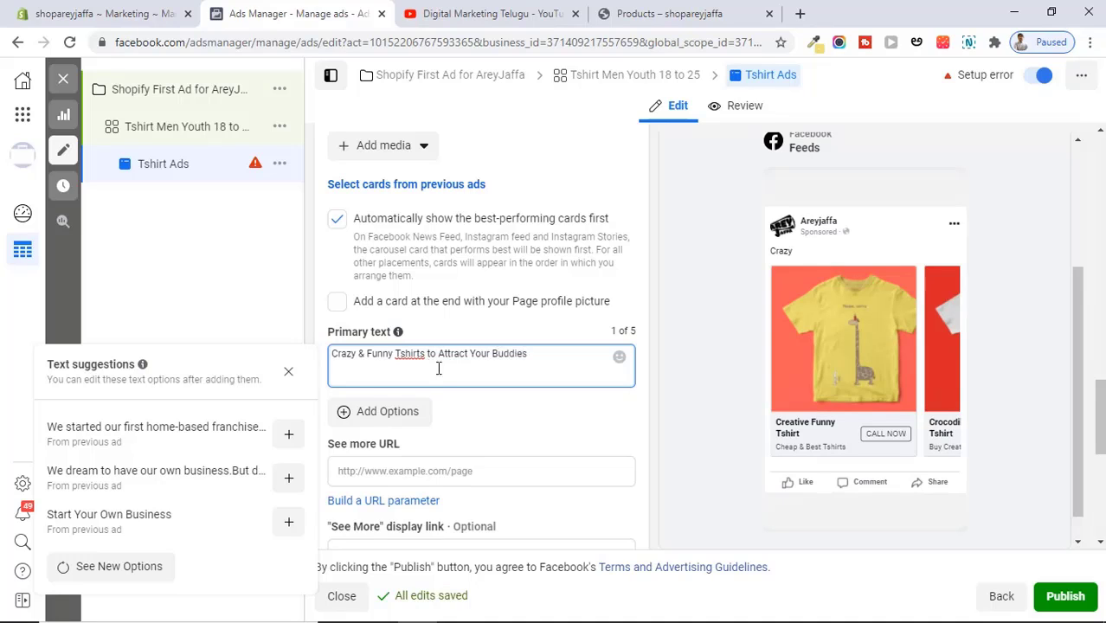
# Step: Replace "Attract Your Buddies" in the primary text with "make your unqiue style in Your"
pyautogui.moveTo(438, 365); pyautogui.dragTo(576, 366)
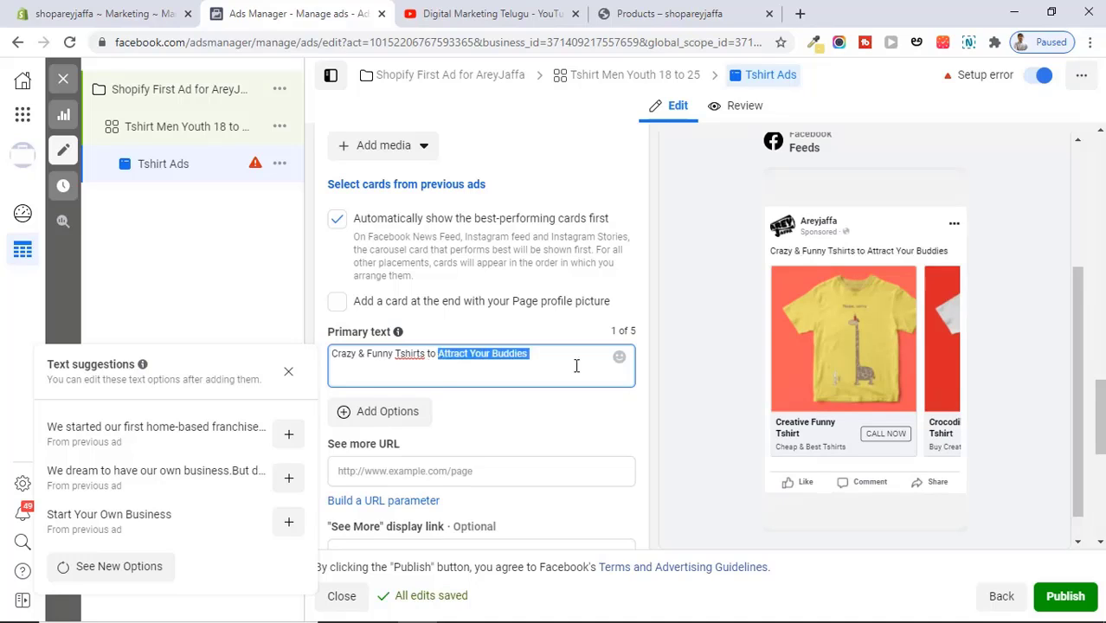
pyautogui.write('make')
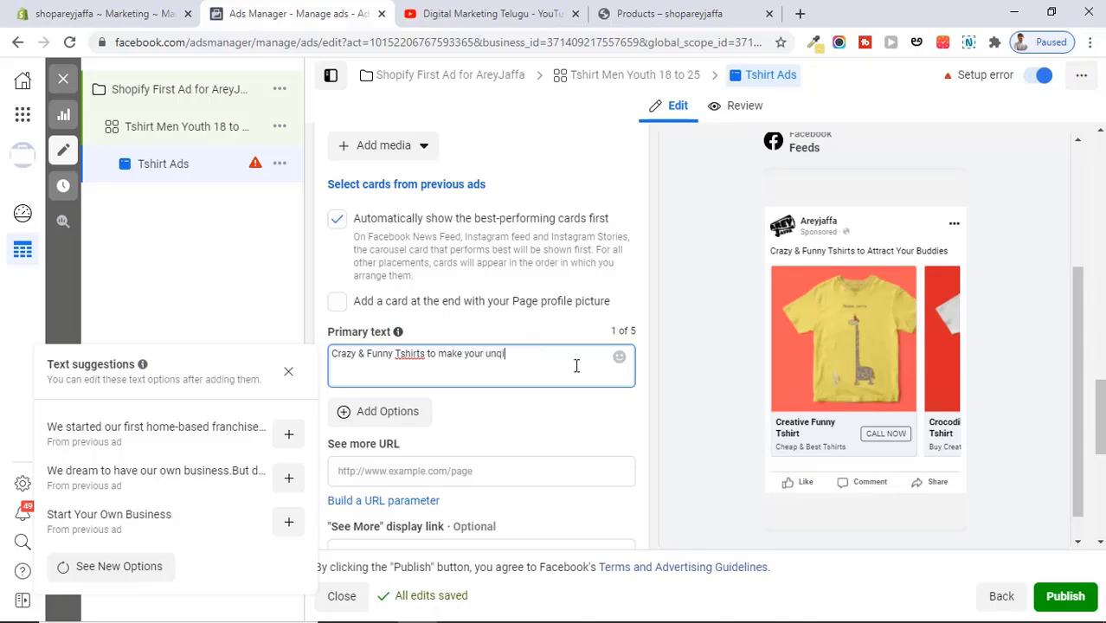
pyautogui.write(' your unqiue ')
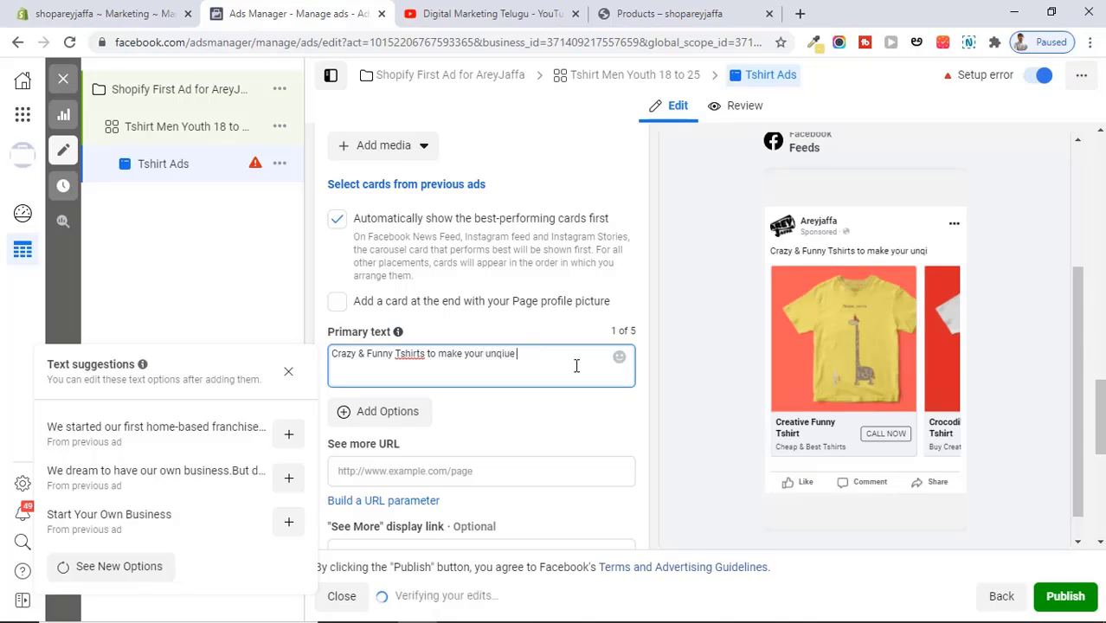
pyautogui.write('style in ')
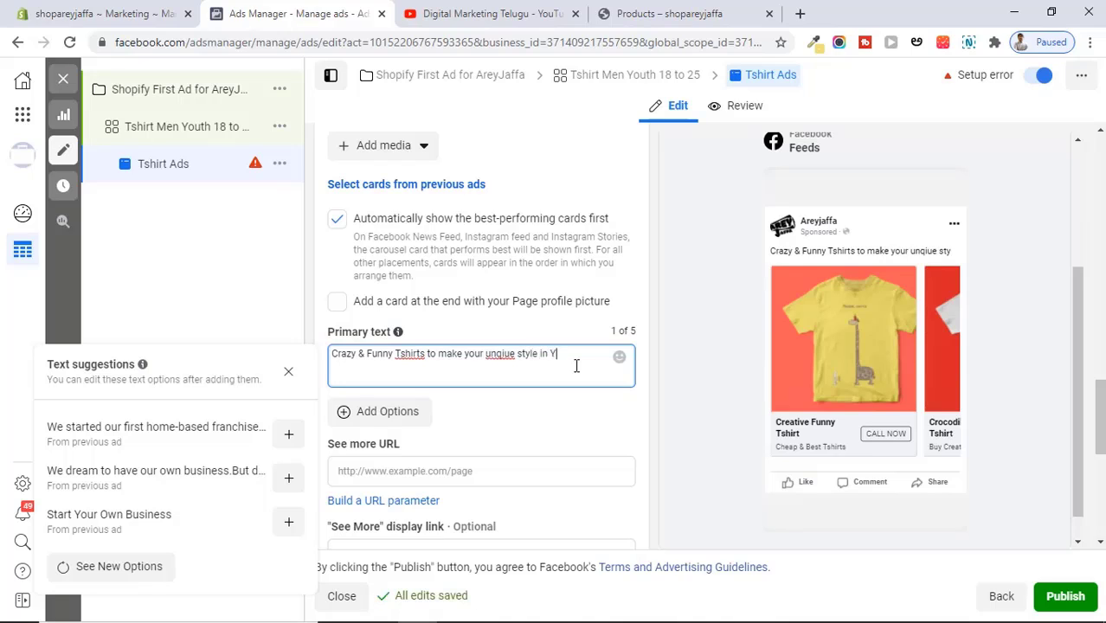
pyautogui.write('Your')
# Step: Finish the primary text with "Group!" and the lines "Cheap & Best Funny Quotes Tshirts to your doorstep.", "100% Quality Clothing", "Cash on Delivery", "Returns Accepted", "Try & Buy Option"
pyautogui.write('Group! Cheap & Best Funny Quotes Tshirts to your doorstep. 100% Quality Clothing Cash on Delivery Returns Accepted Try & Buy Option')
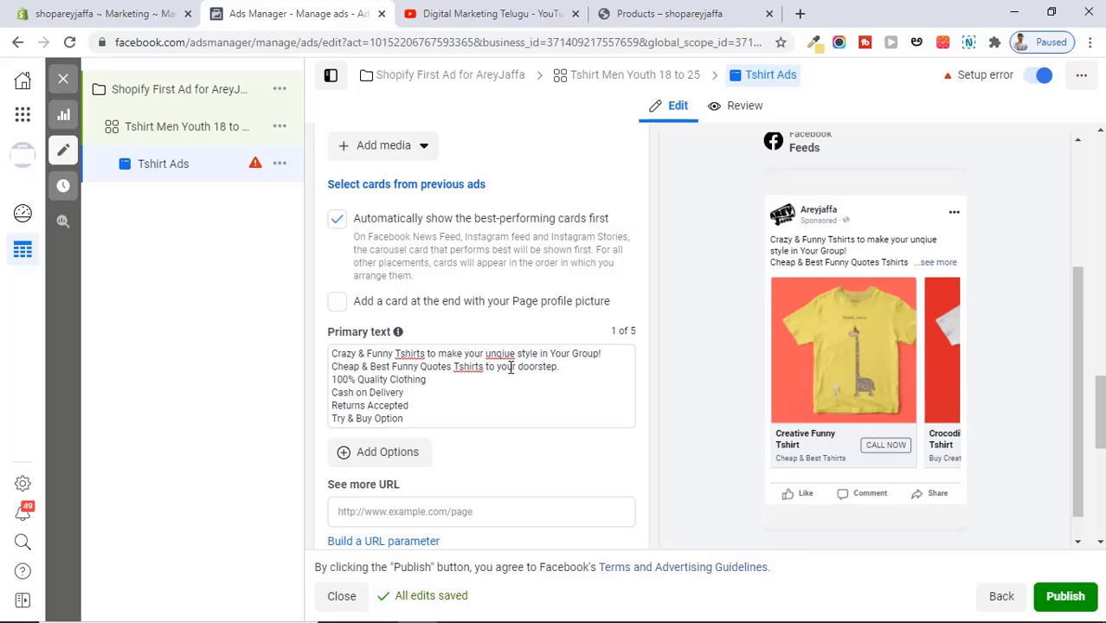
# Step: Correct "make your" to "make you" in the first line of the primary text
pyautogui.click(482, 353)
pyautogui.press('BackSpace')
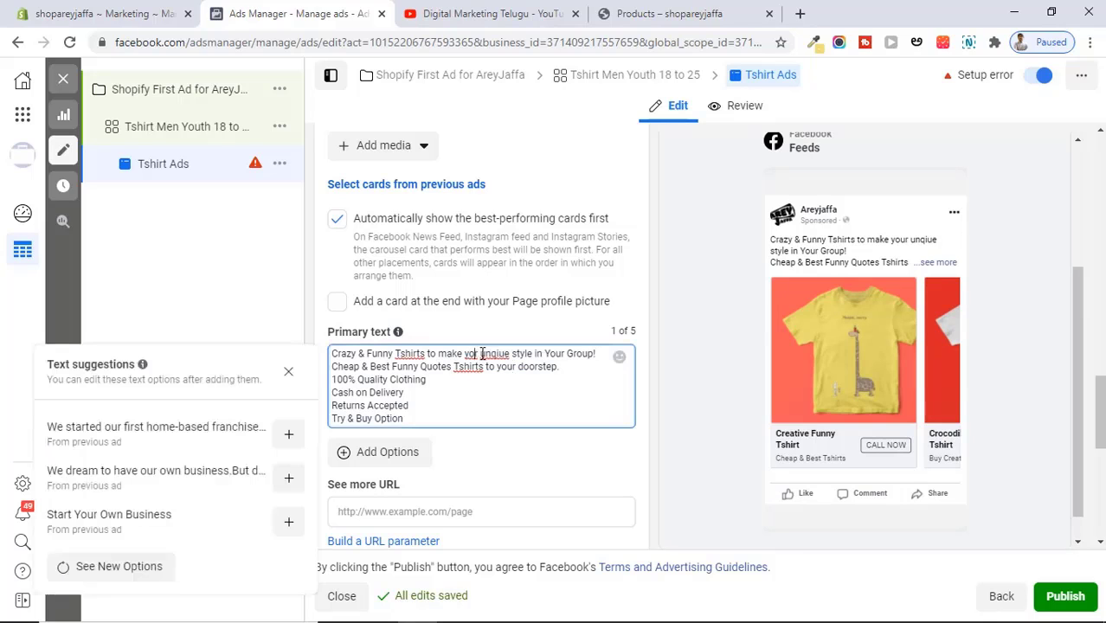
pyautogui.write('u')
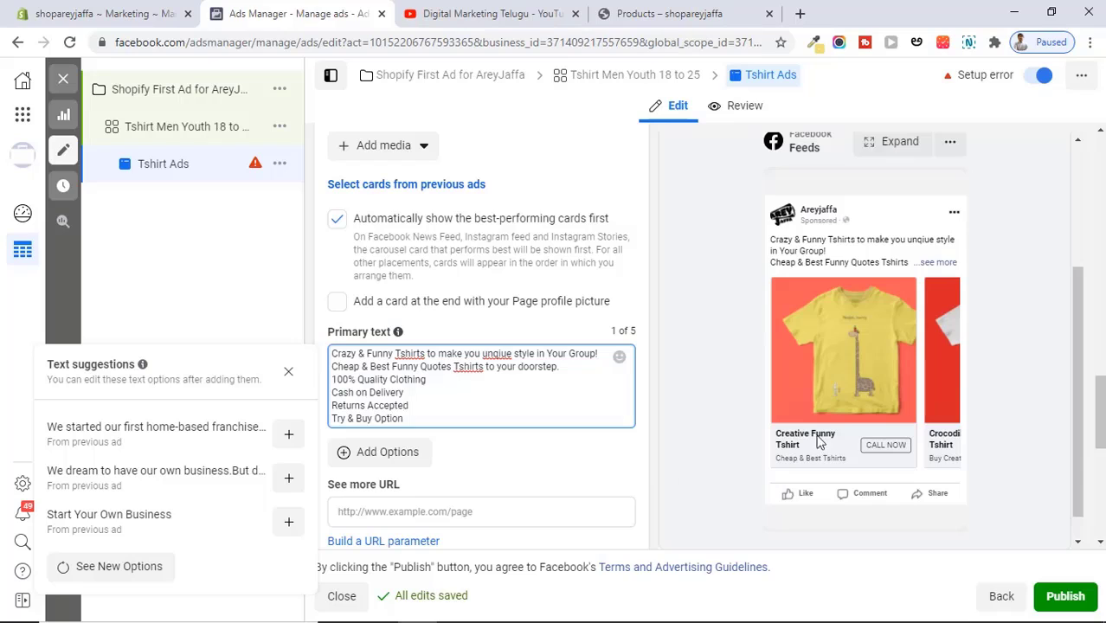
pyautogui.rightClick(1100, 423)
pyautogui.press('Escape')
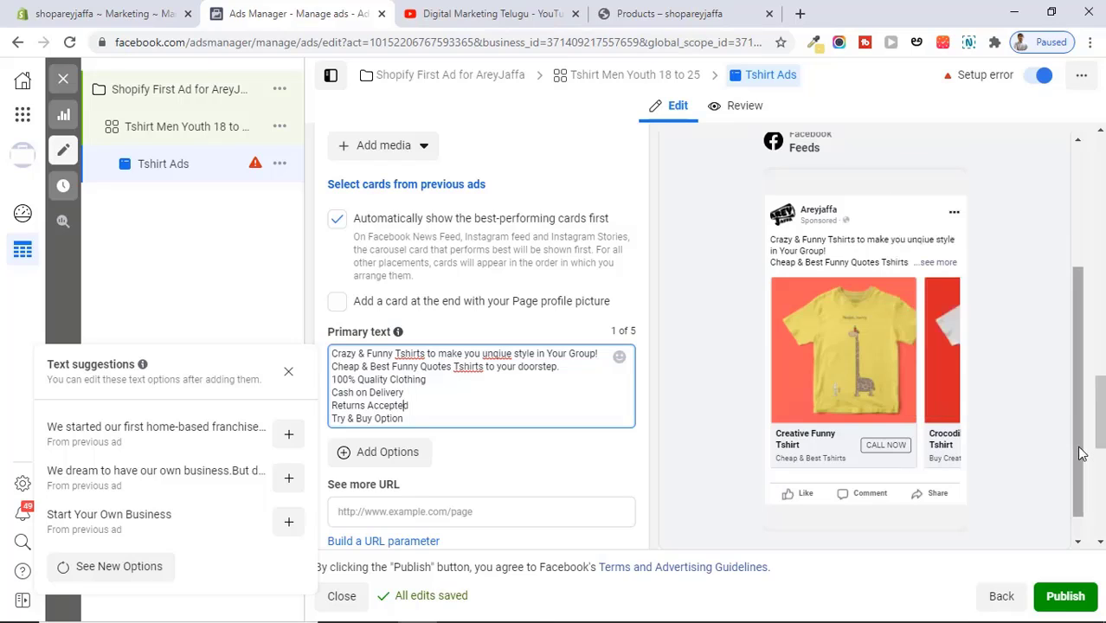
pyautogui.scroll(-1, 1080, 454)
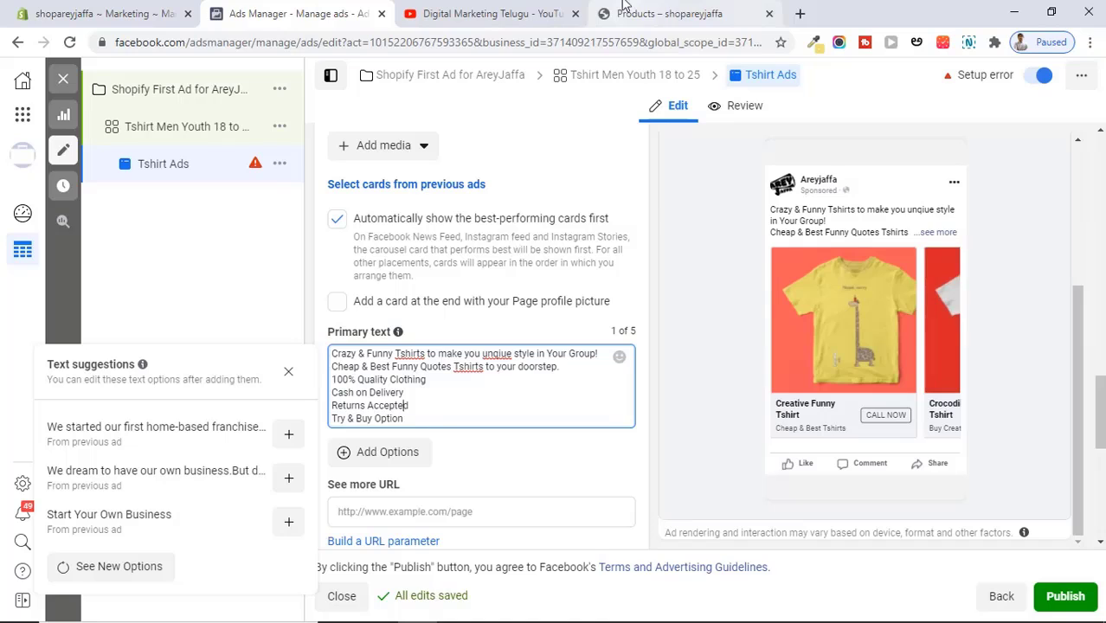
pyautogui.click(623, 7)
pyautogui.click(388, 36)
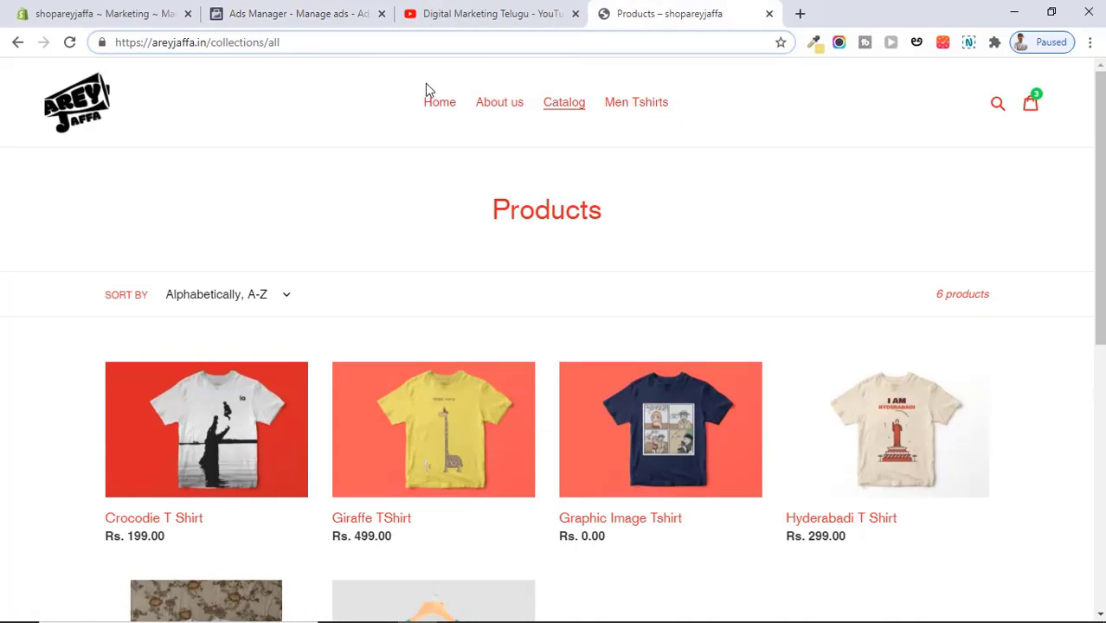
pyautogui.tripleClick(288, 43)
pyautogui.hotkey('ctrl', 'c')
pyautogui.click(344, 7)
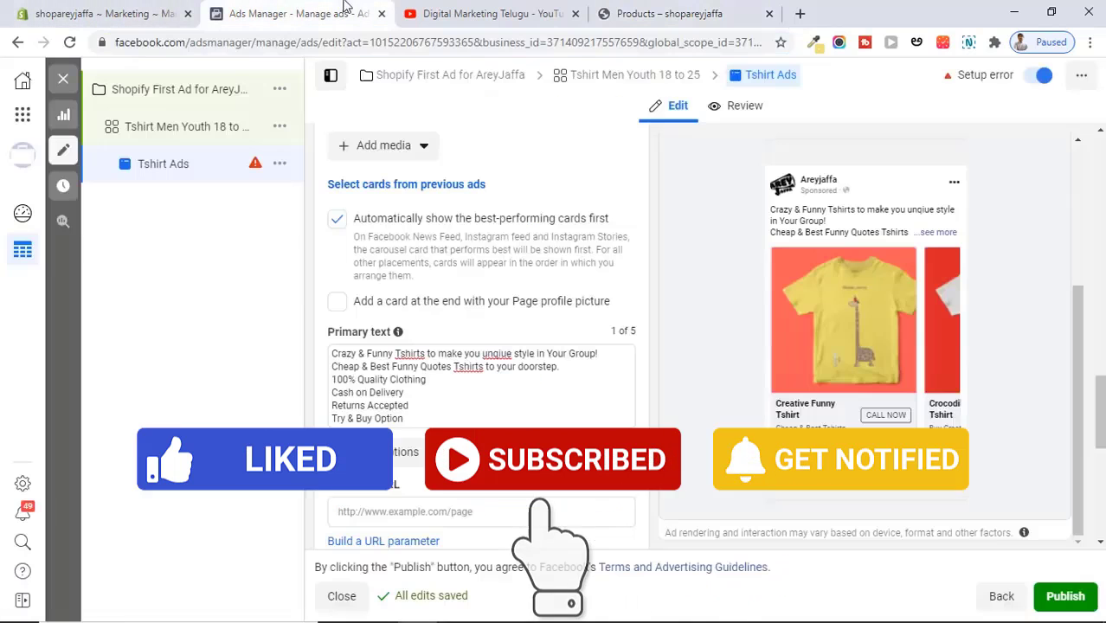
pyautogui.click(427, 521)
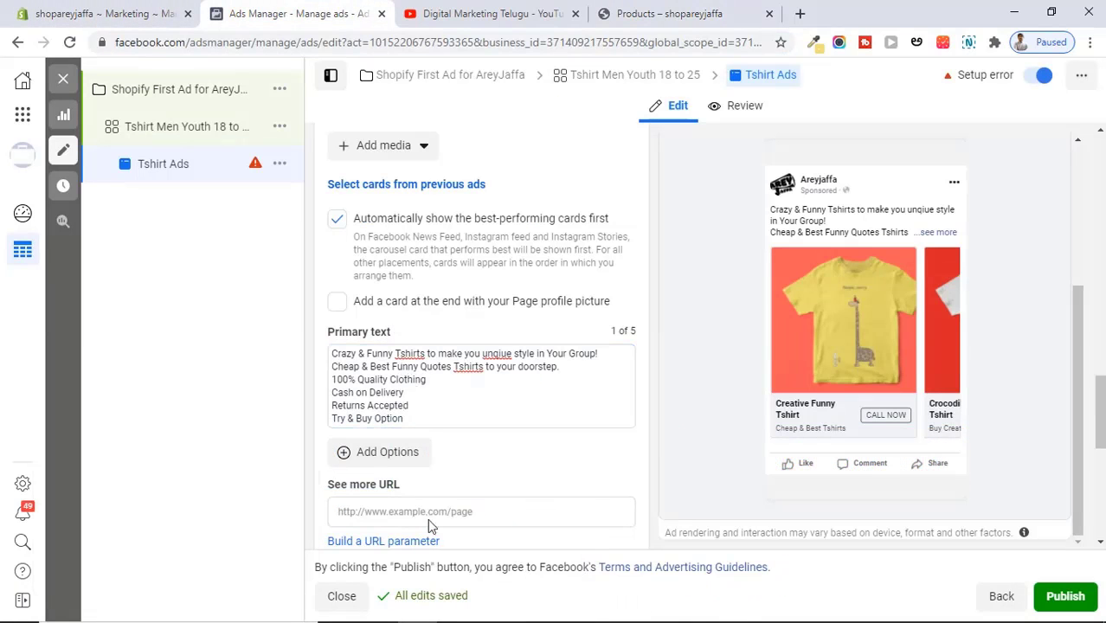
pyautogui.click(429, 511)
pyautogui.hotkey('ctrl', 'v')
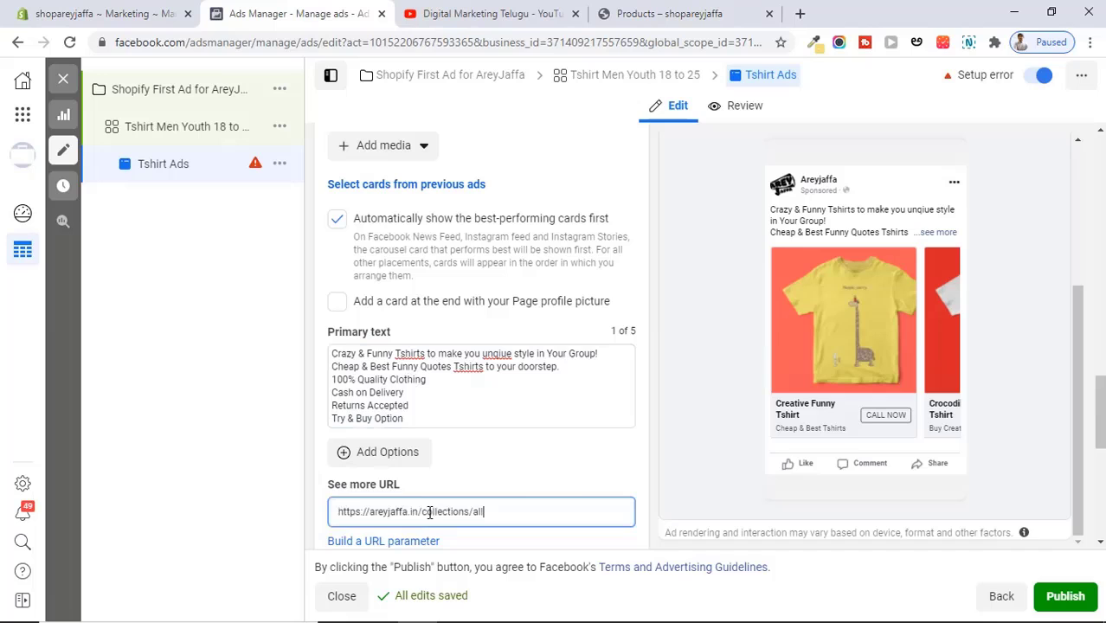
pyautogui.click(578, 478)
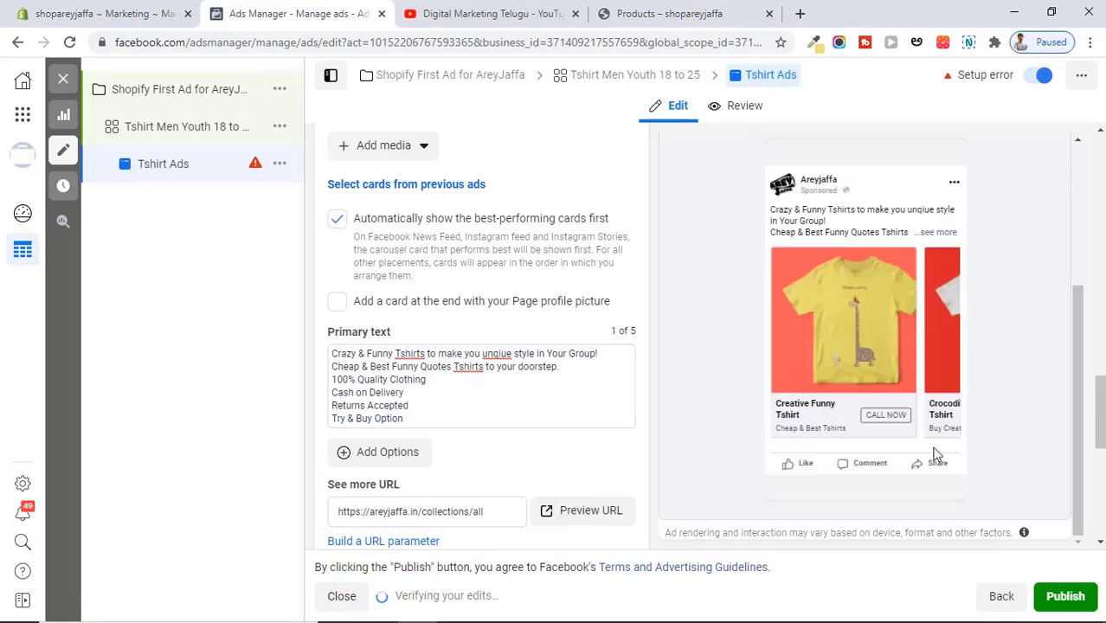
# Step: Set the carousel ad's call to action to Get Offer
pyautogui.scroll(-3, 511, 345)
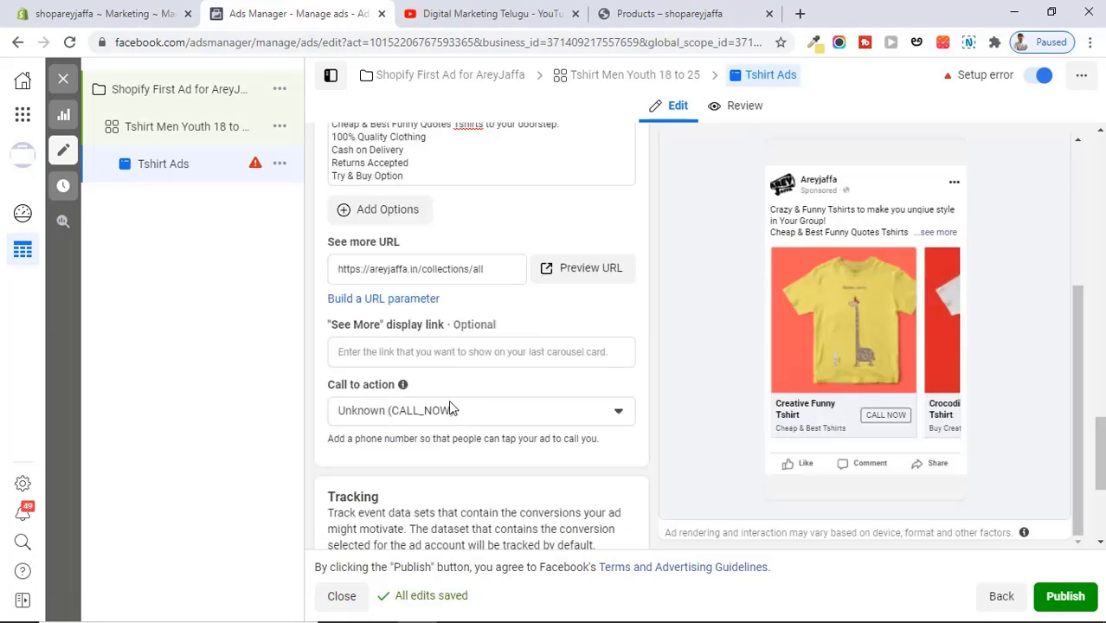
pyautogui.click(522, 415)
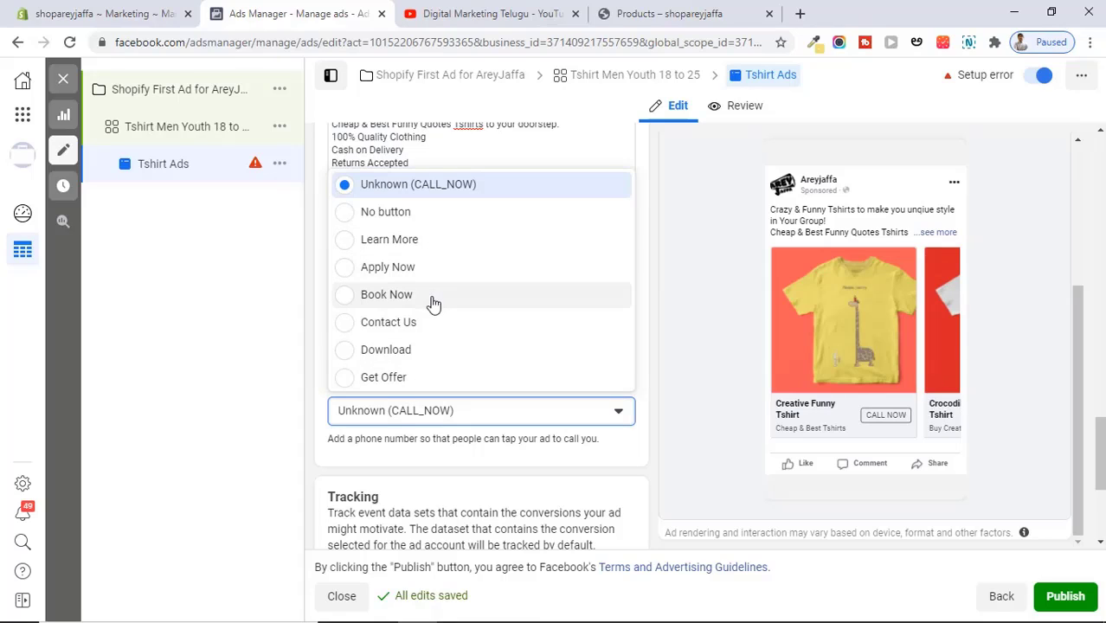
pyautogui.click(423, 381)
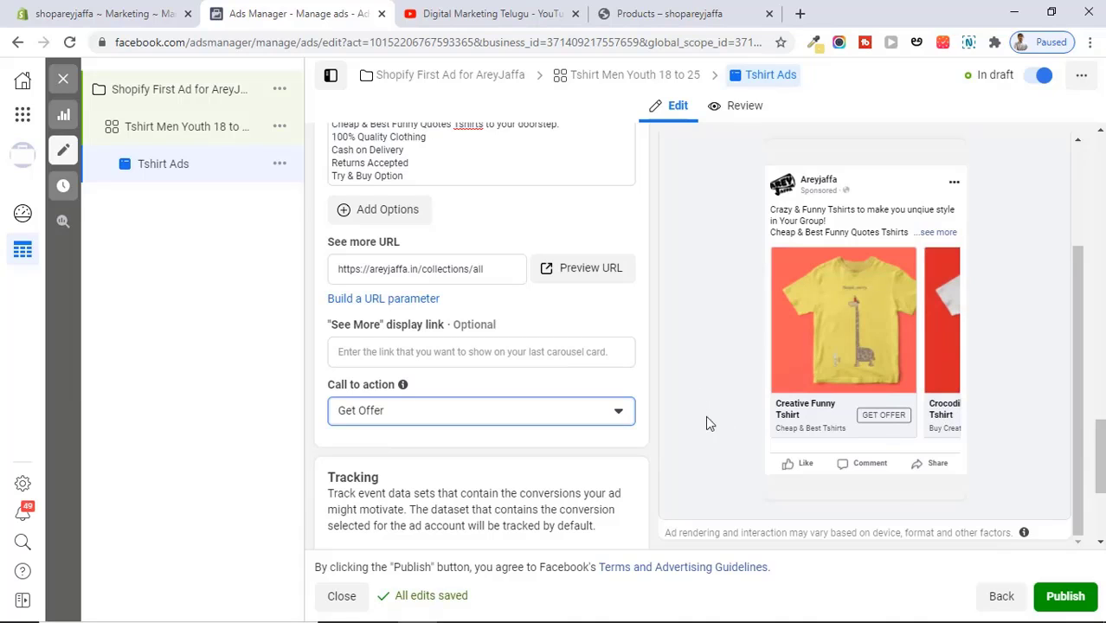
# Step: Open the expanded Desktop News Feed preview, check the primary text and the call to action on each carousel card, and close the preview
pyautogui.scroll(4, 1100, 456)
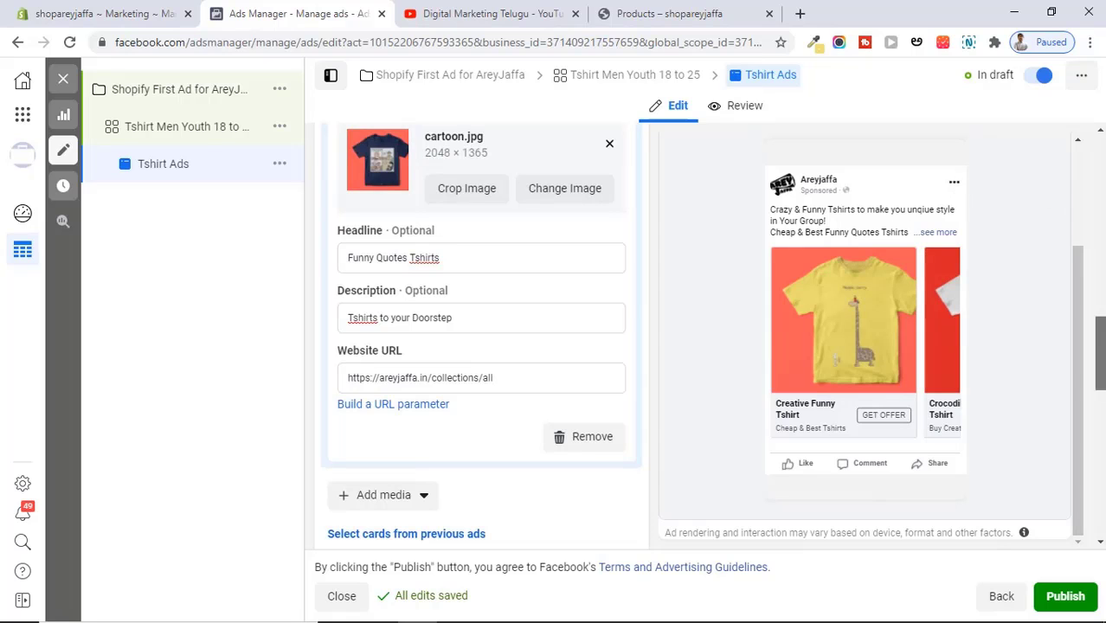
pyautogui.click(663, 316)
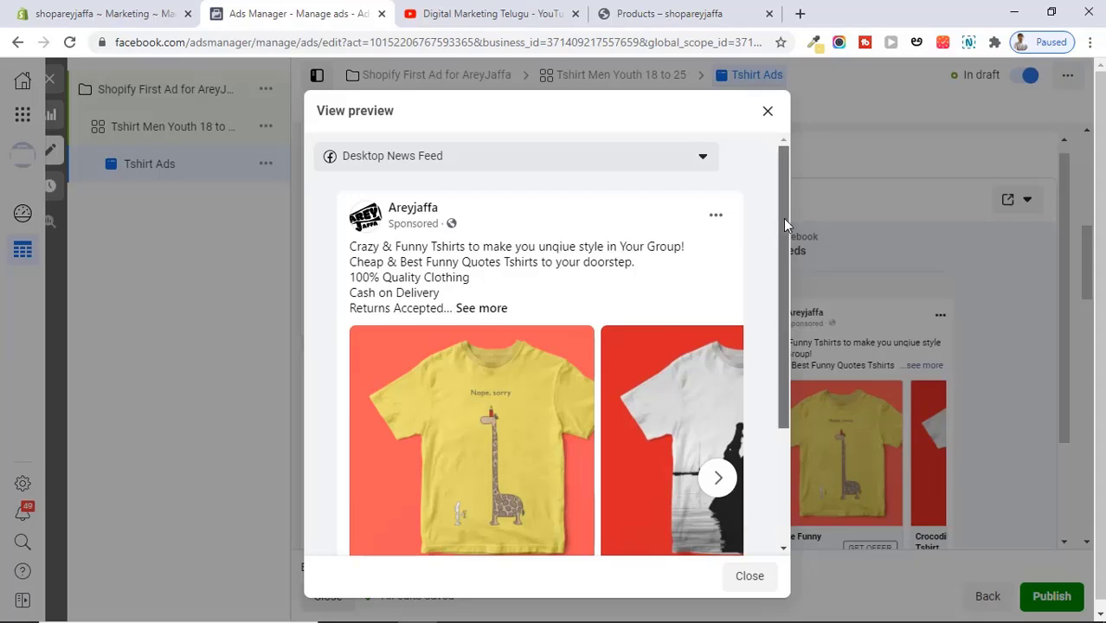
pyautogui.moveTo(784, 219); pyautogui.dragTo(790, 337)
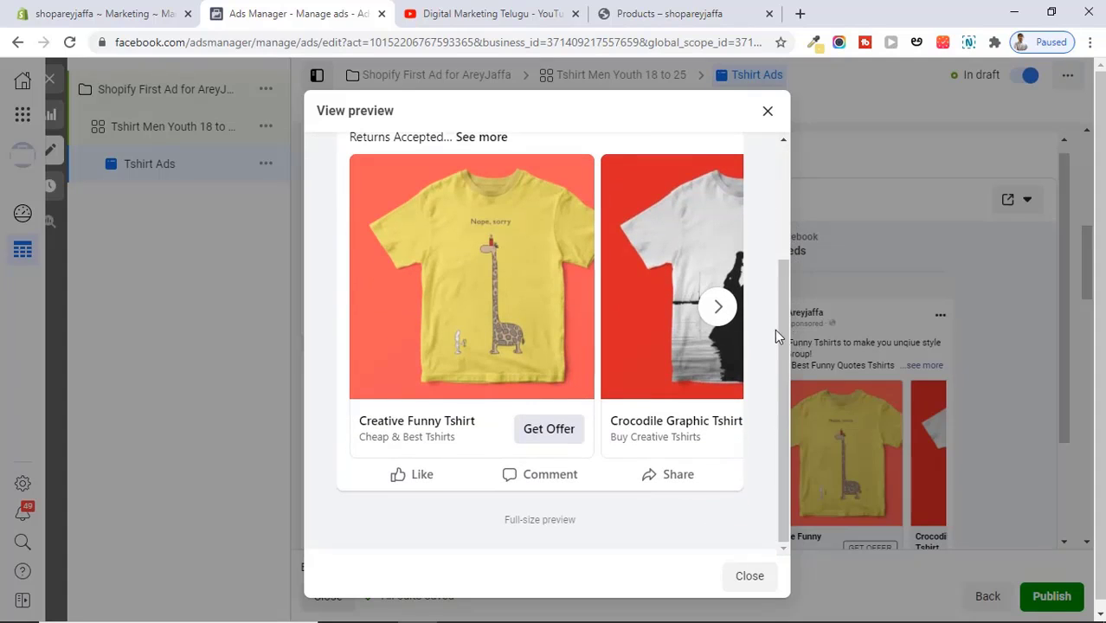
pyautogui.click(732, 320)
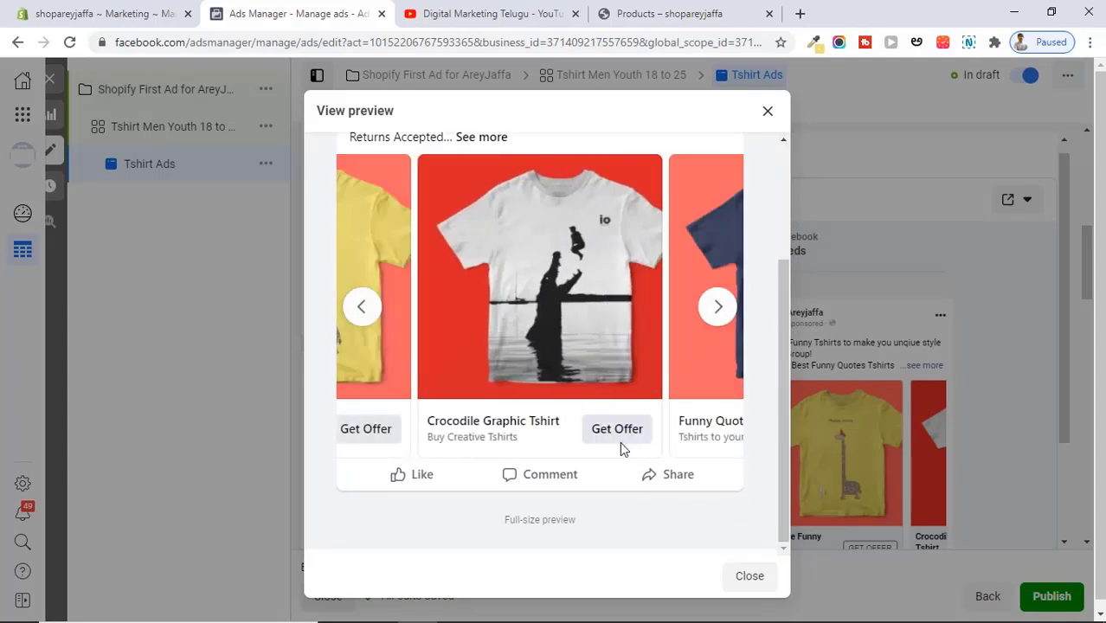
pyautogui.click(719, 308)
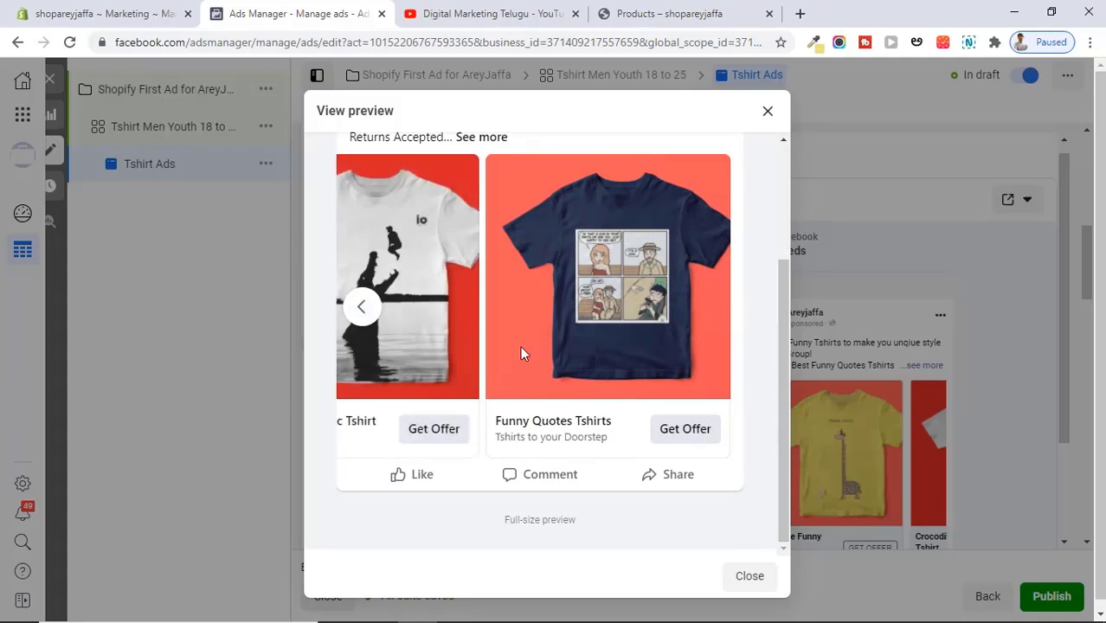
pyautogui.click(749, 576)
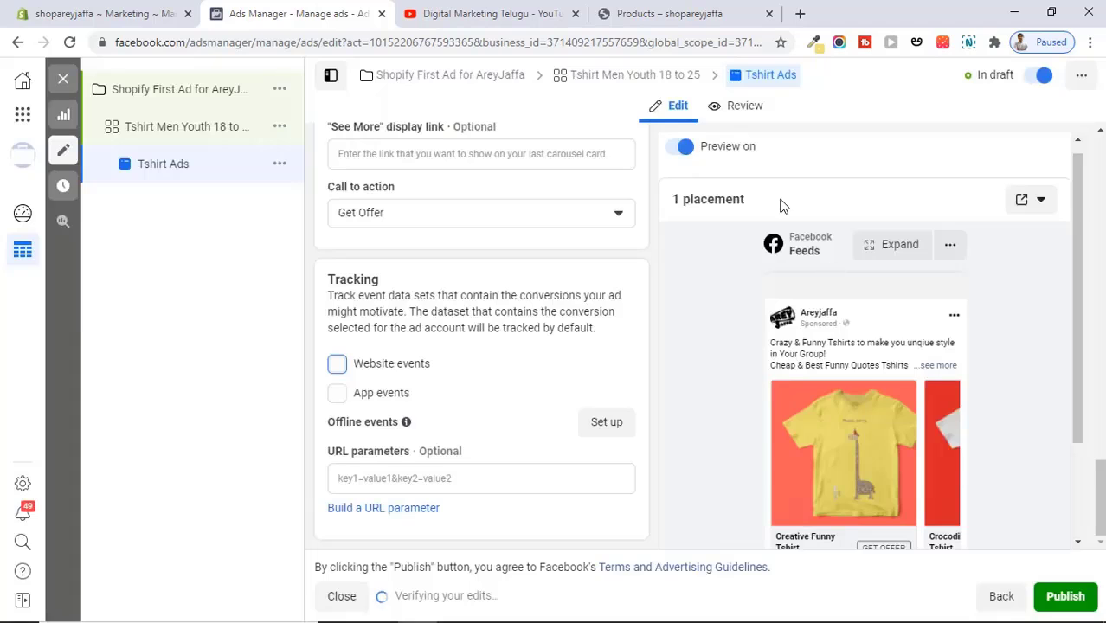
# Step: Review the Tshirt Ads summary with its destination URLs and Mobile News Feed preview, and the summary of the ad set Tshirt Men Youth 18 to 25
pyautogui.click(734, 110)
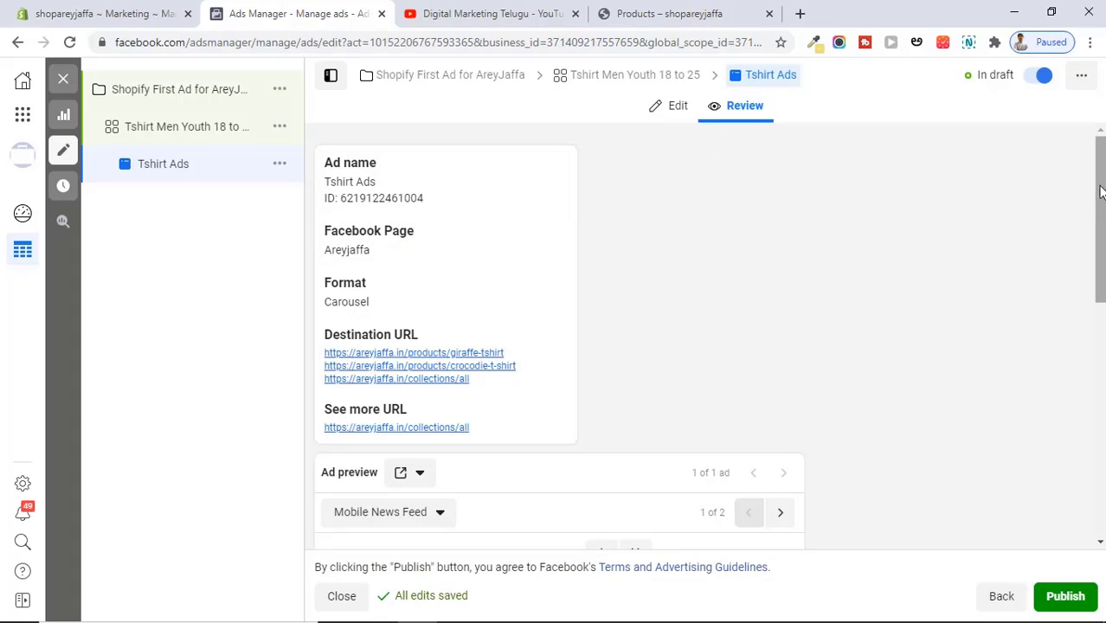
pyautogui.moveTo(1103, 184); pyautogui.dragTo(1103, 193)
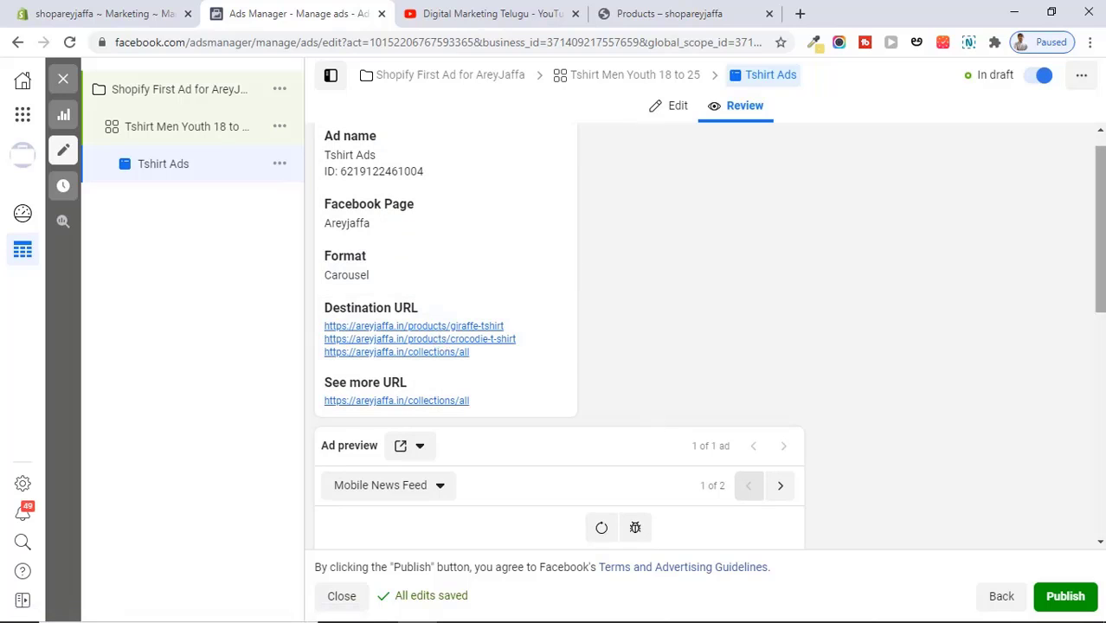
pyautogui.scroll(-4, 1103, 253)
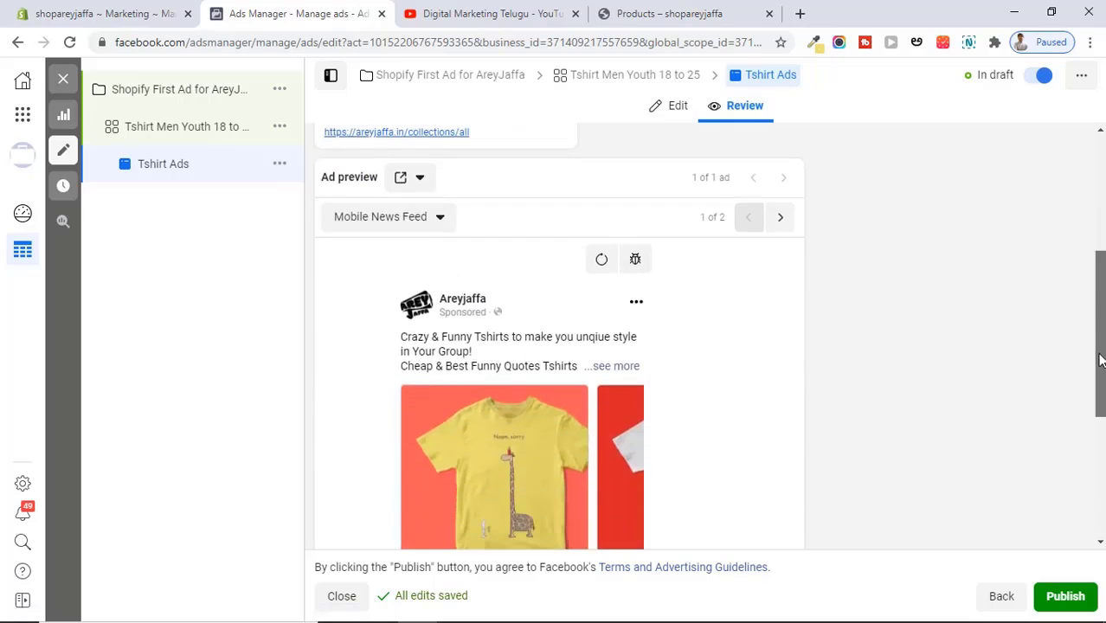
pyautogui.moveTo(1096, 457); pyautogui.dragTo(1095, 328)
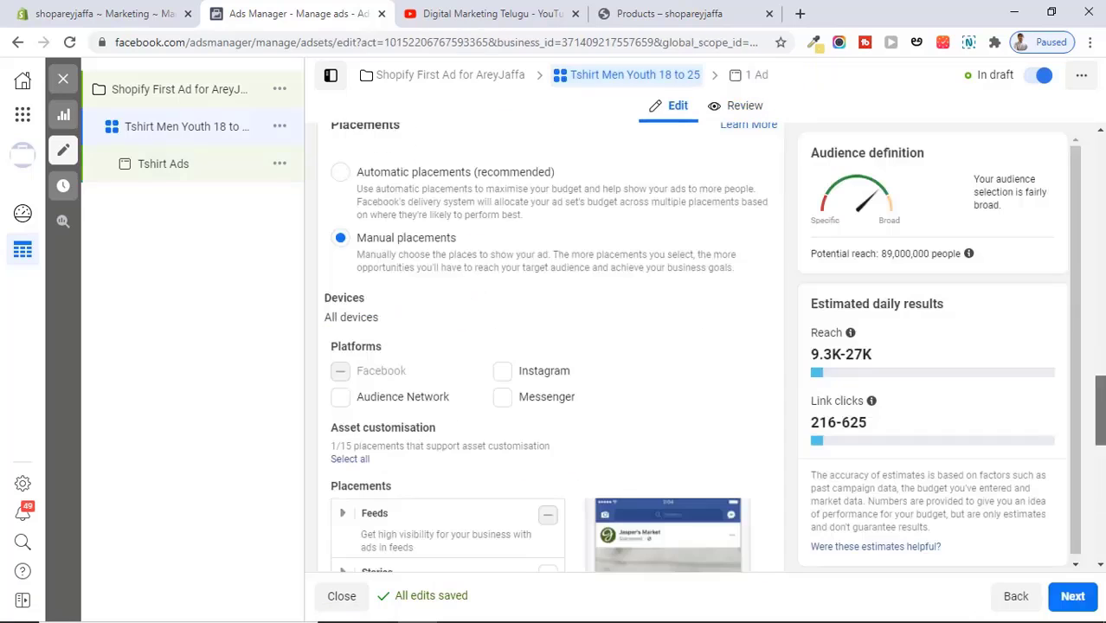
pyautogui.click(745, 106)
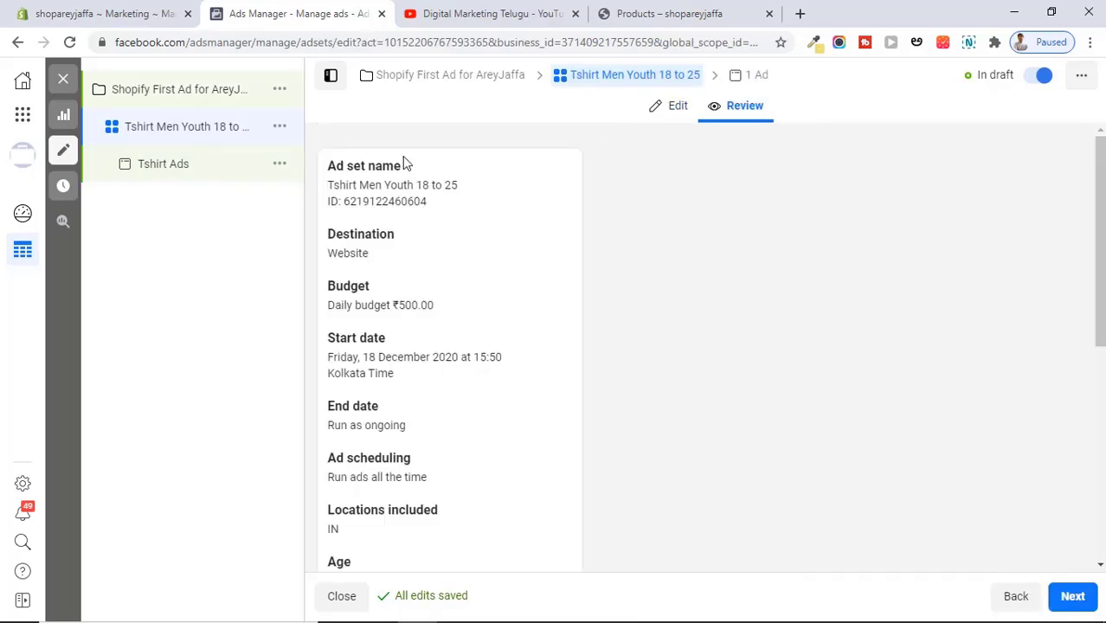
# Step: Recheck the campaign, ad set and ad settings and publish the Shopify First Ad for AreyJaffa campaign with its ad set and ad
pyautogui.click(190, 97)
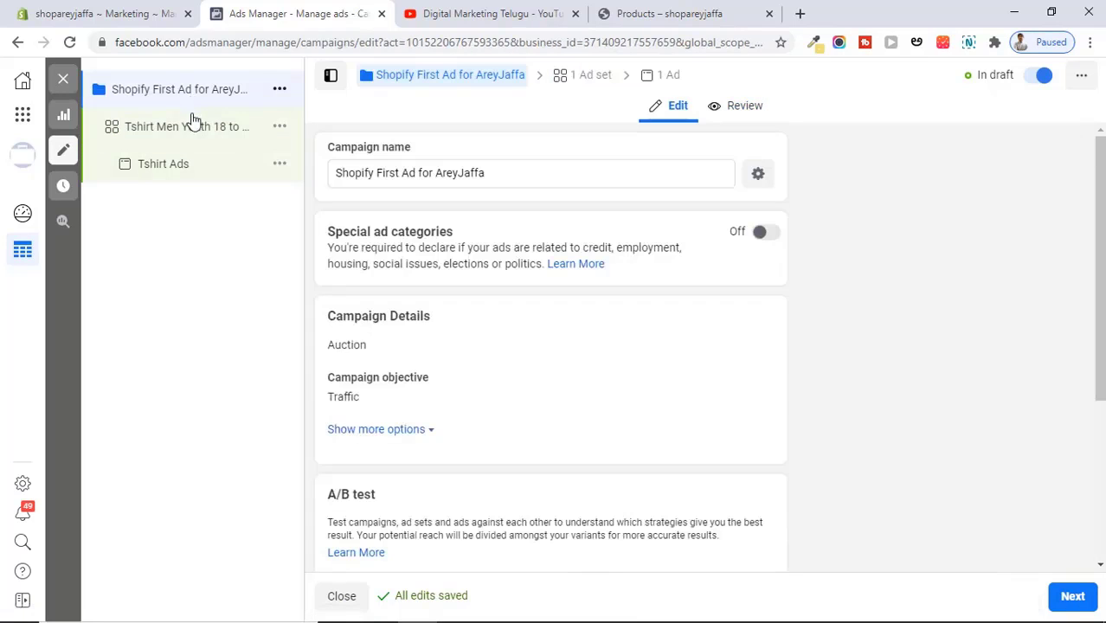
pyautogui.click(193, 131)
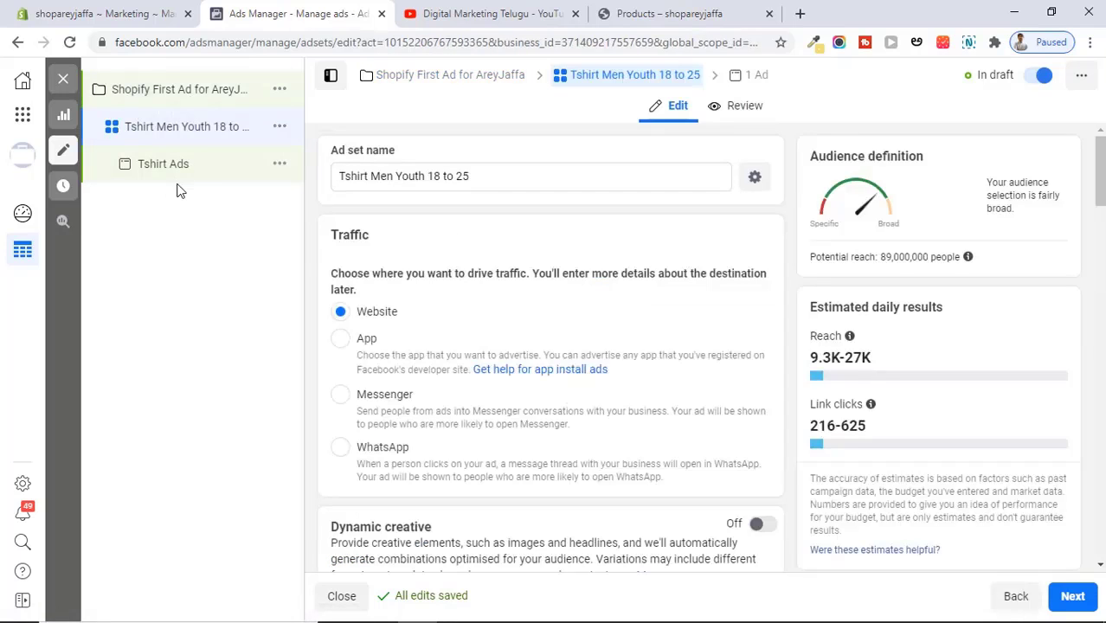
pyautogui.click(183, 171)
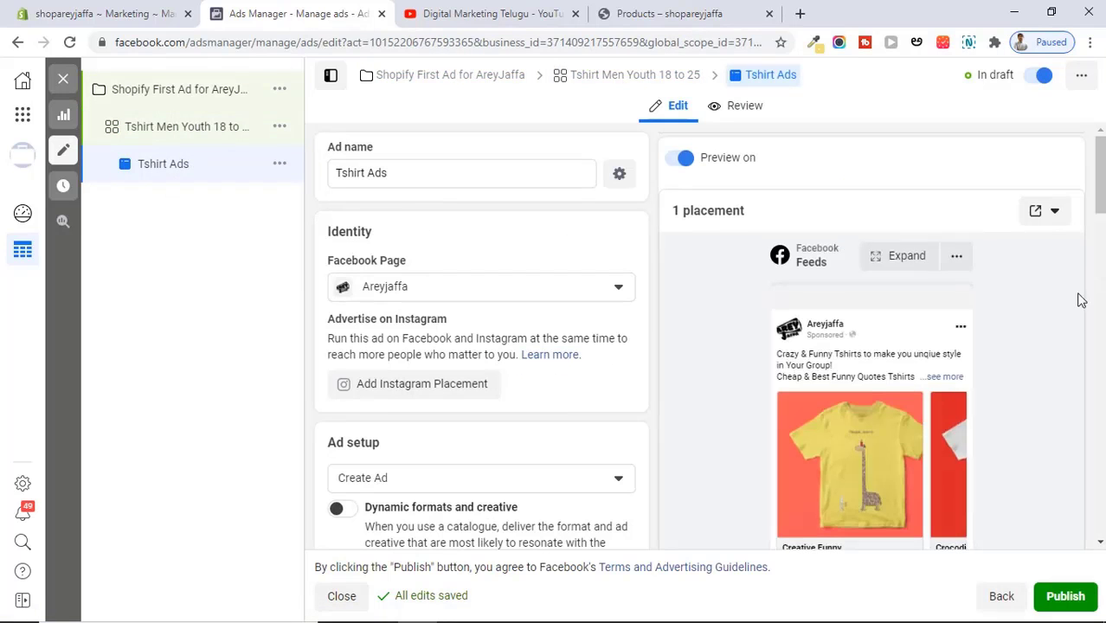
pyautogui.scroll(-5, 1082, 303)
pyautogui.scroll(-6, 1083, 347)
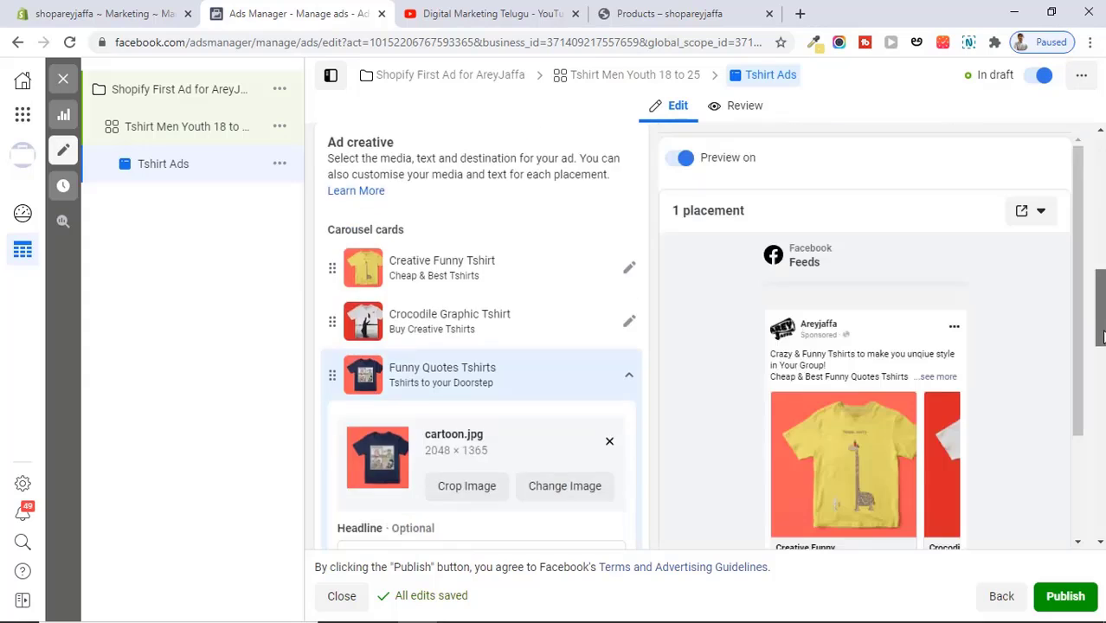
pyautogui.click(1065, 597)
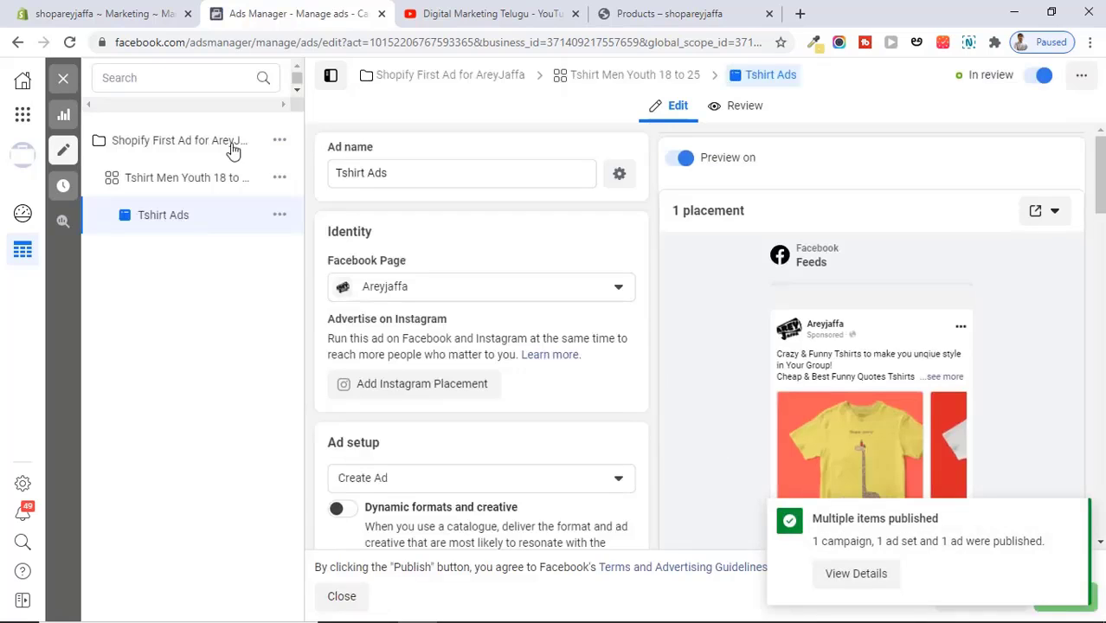
# Step: Close the ad editor and check the delivery status and results of Shopify First Ad for AreyJaffa in the list of campaigns
pyautogui.click(64, 80)
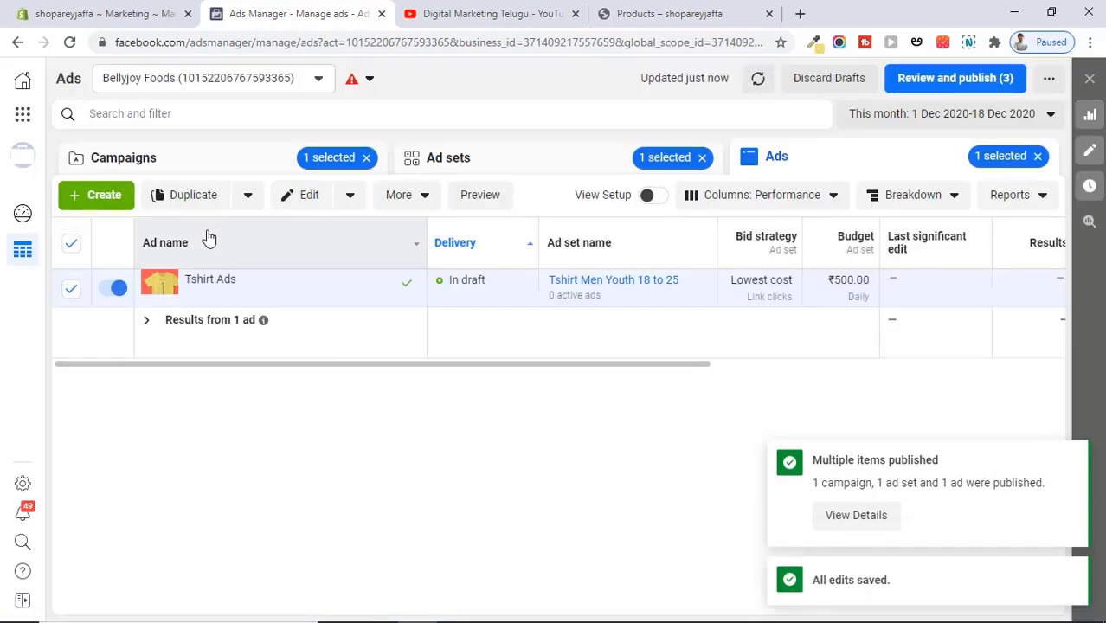
pyautogui.click(136, 166)
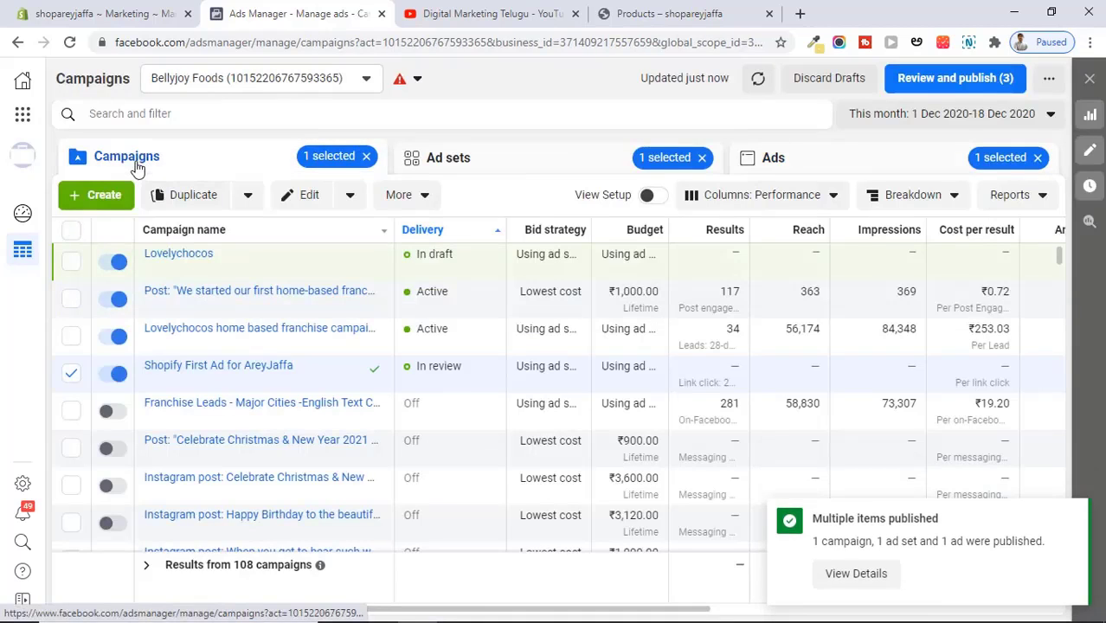
pyautogui.rightClick(897, 180)
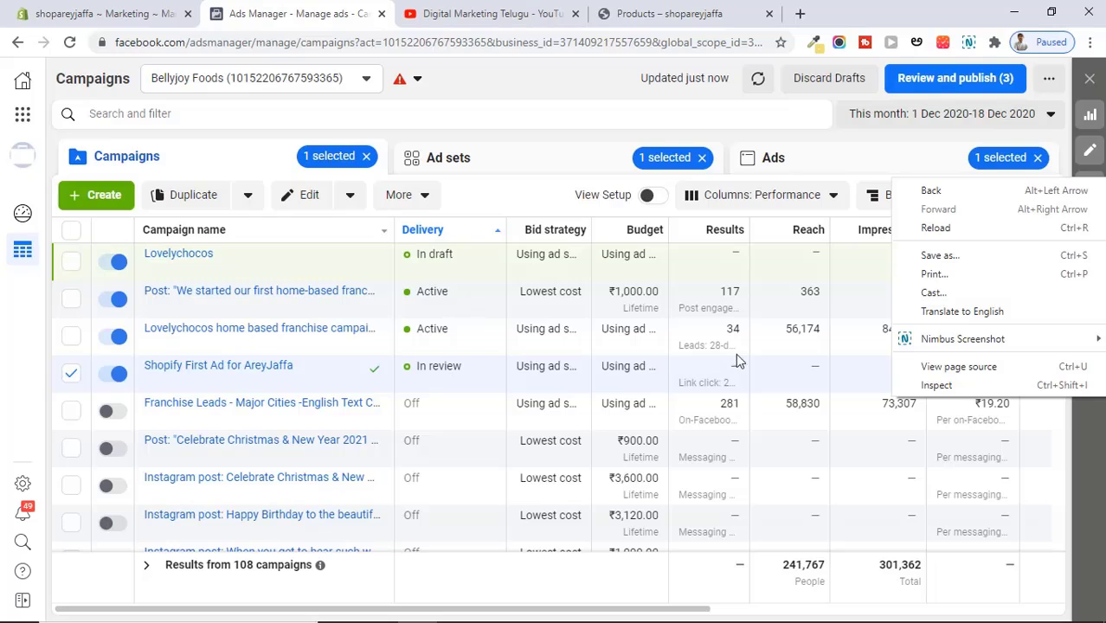
pyautogui.click(763, 371)
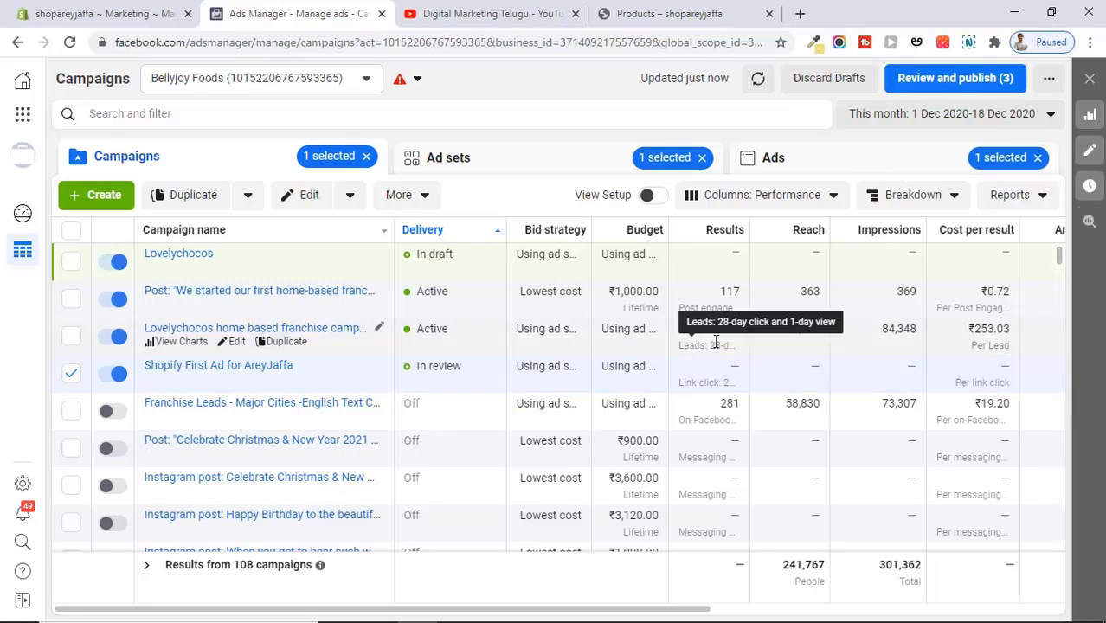
pyautogui.moveTo(730, 334)
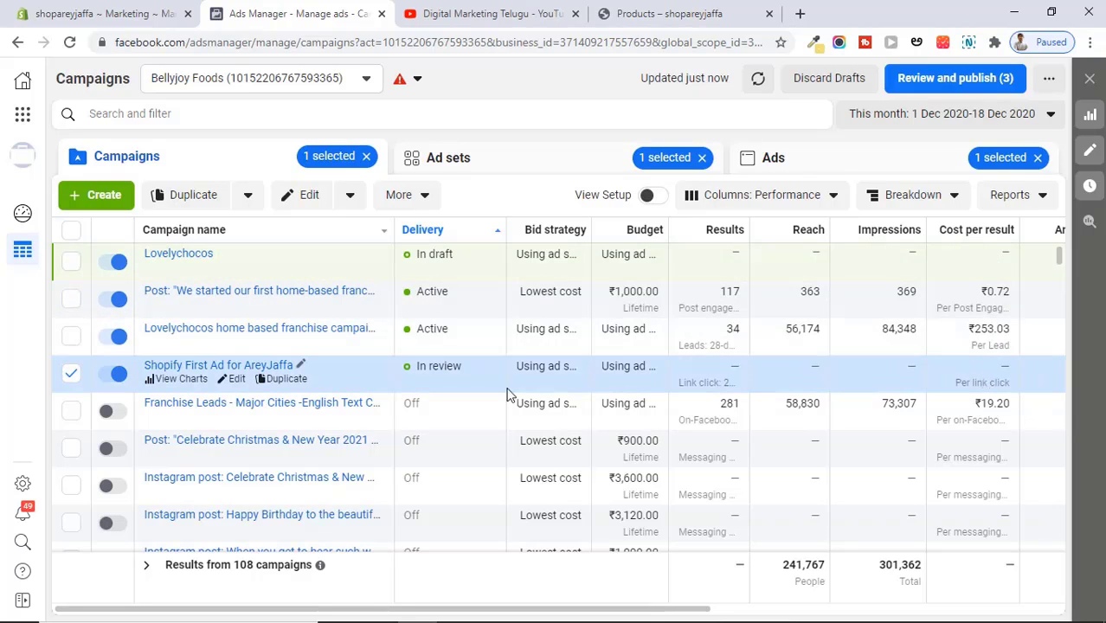
# Step: Switch to the store's Products page, open the Giraffe TShirt product and add the White variant to the cart
pyautogui.click(674, 9)
pyautogui.click(415, 459)
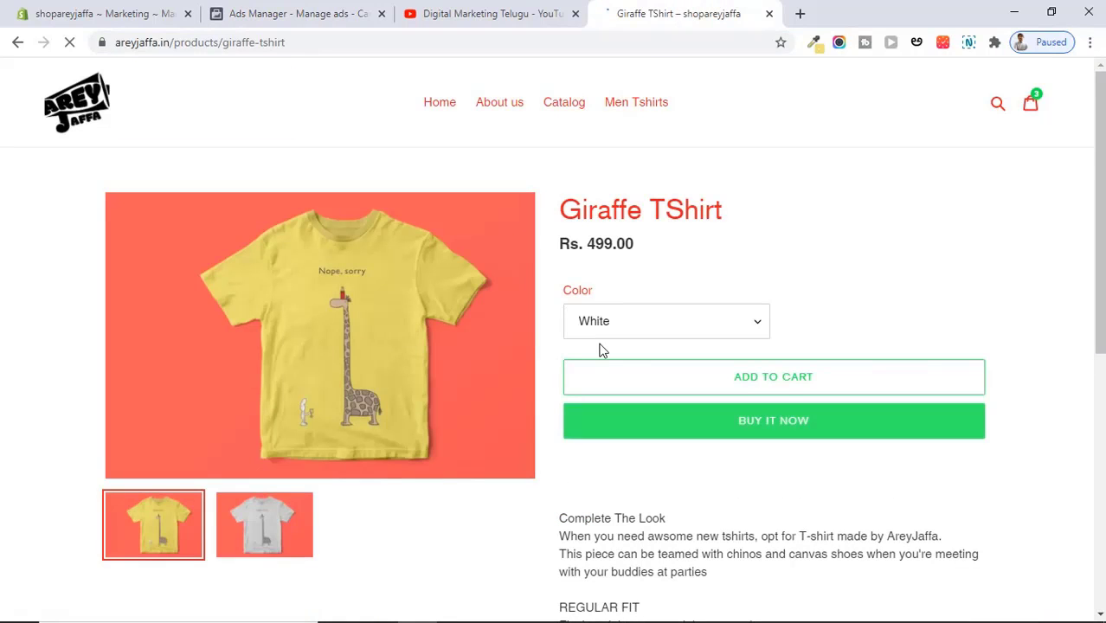
pyautogui.scroll(-1, 712, 360)
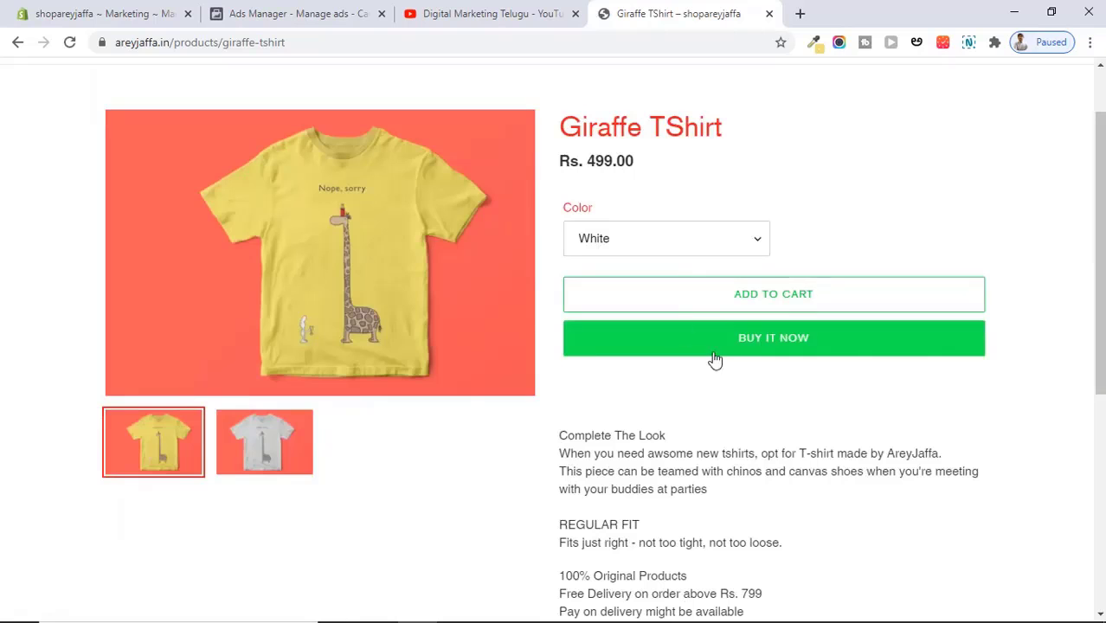
pyautogui.click(754, 297)
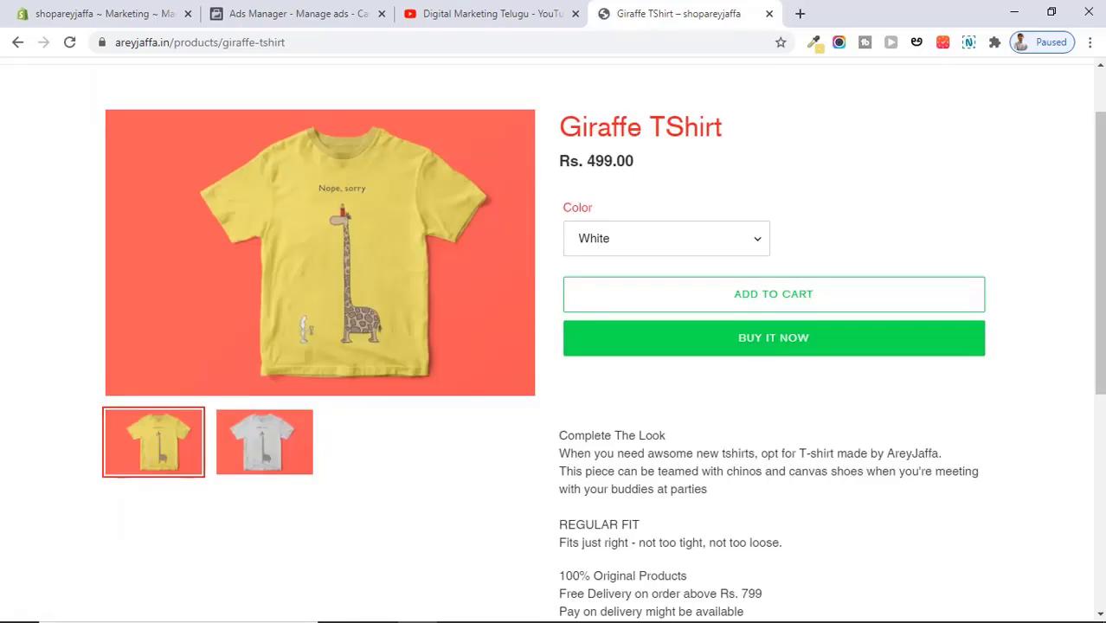